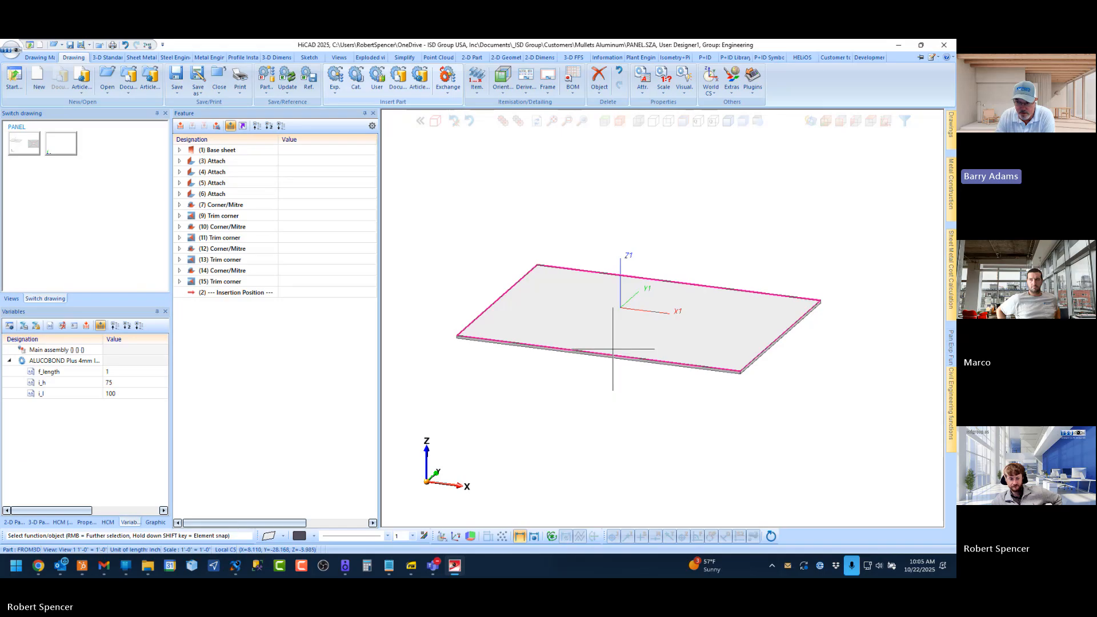
# Step: Expand the parameters of the panel's base sheet feature
pyautogui.scroll(1, 617, 352)
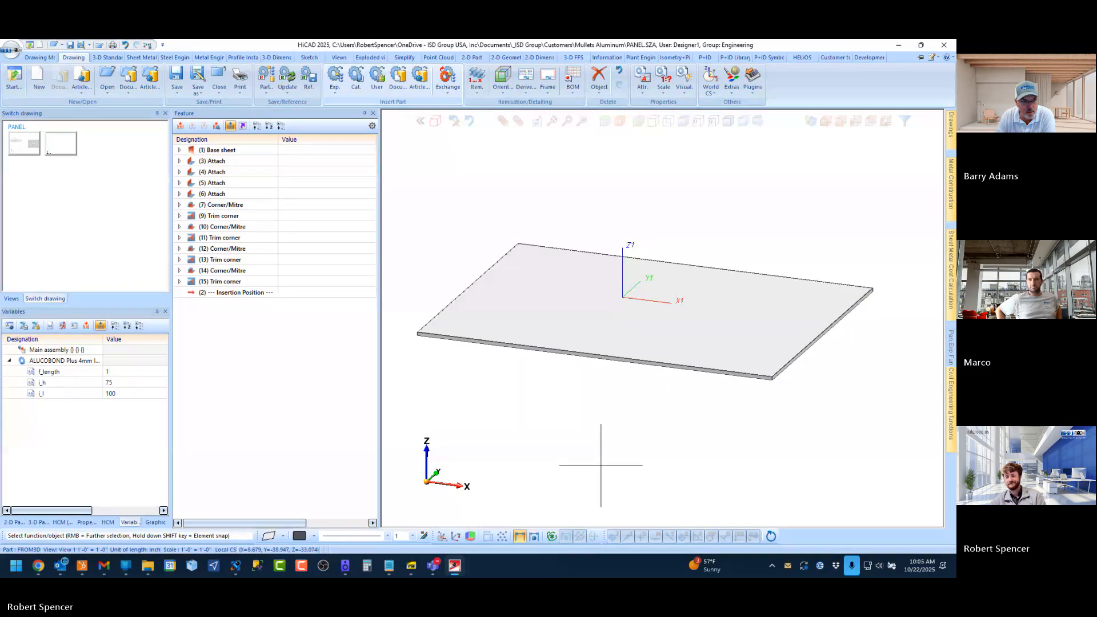
pyautogui.press('w')
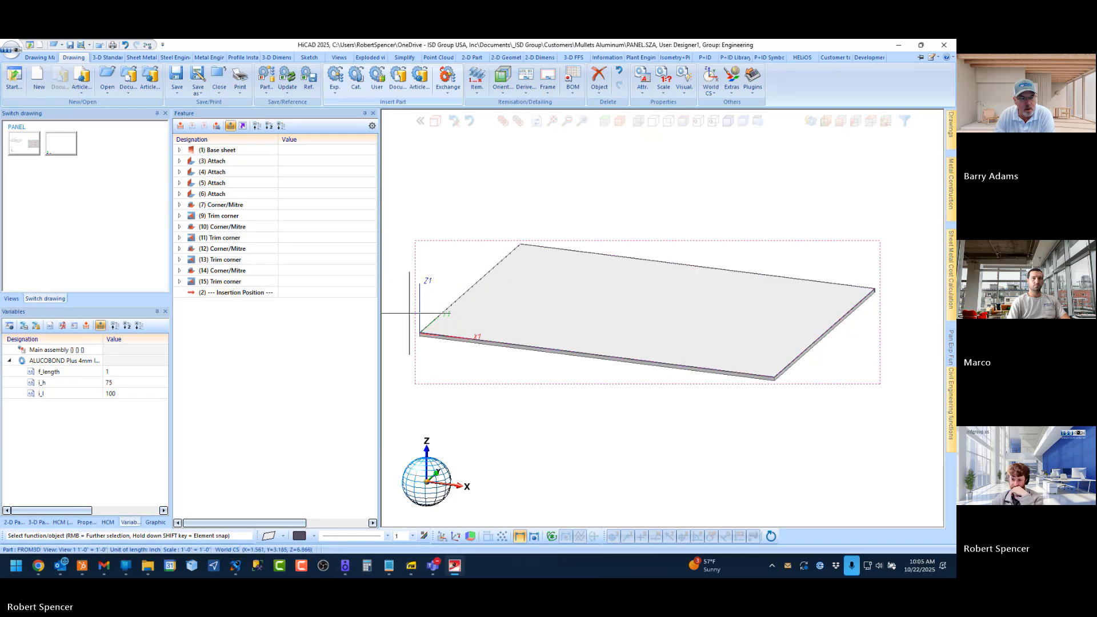
pyautogui.click(180, 150)
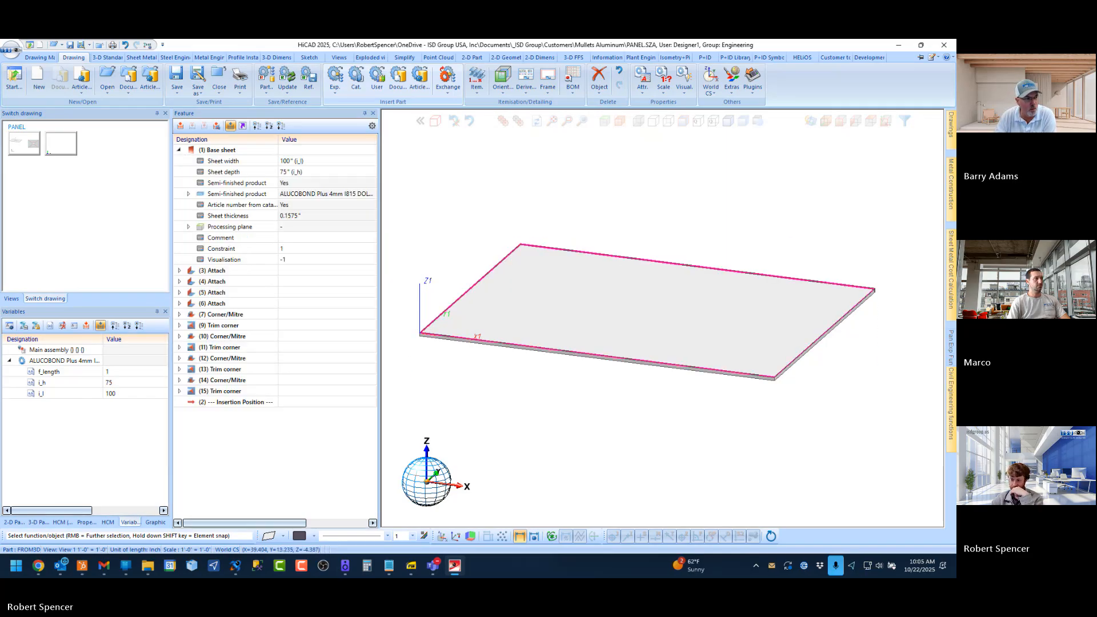
pyautogui.scroll(-2, 642, 340)
pyautogui.scroll(3, 637, 303)
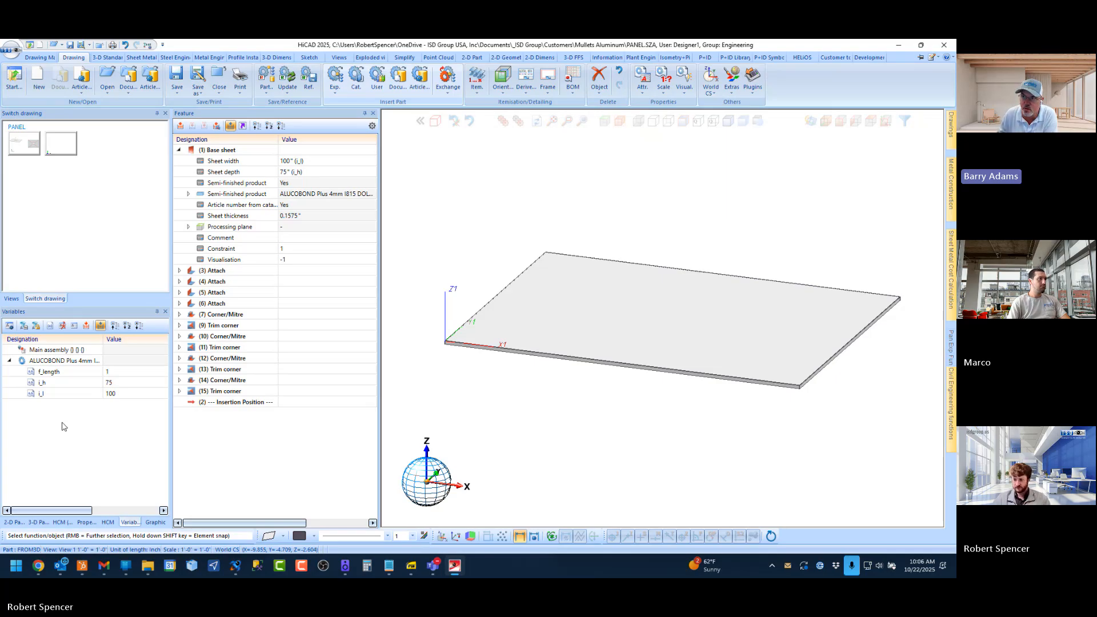
pyautogui.scroll(-1, 581, 227)
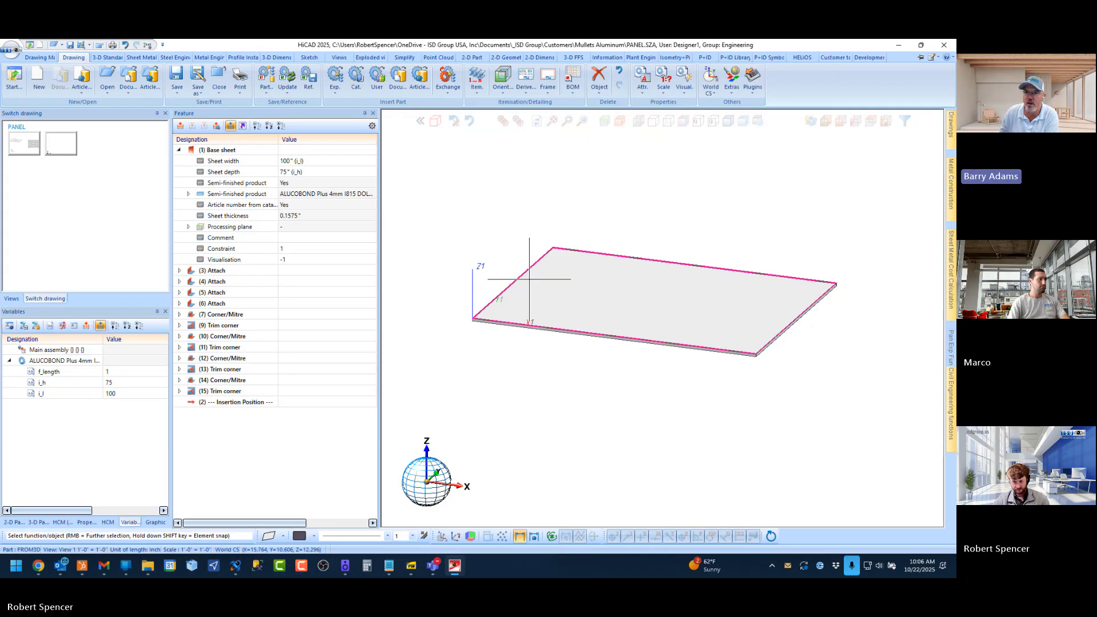
pyautogui.click(551, 121)
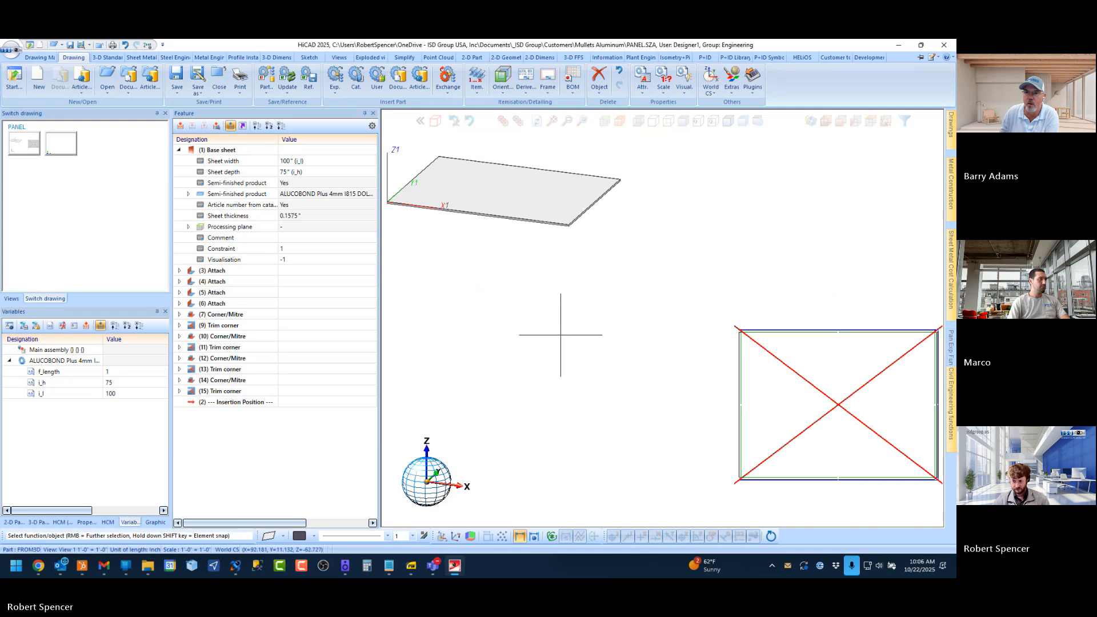
pyautogui.scroll(-2, 631, 368)
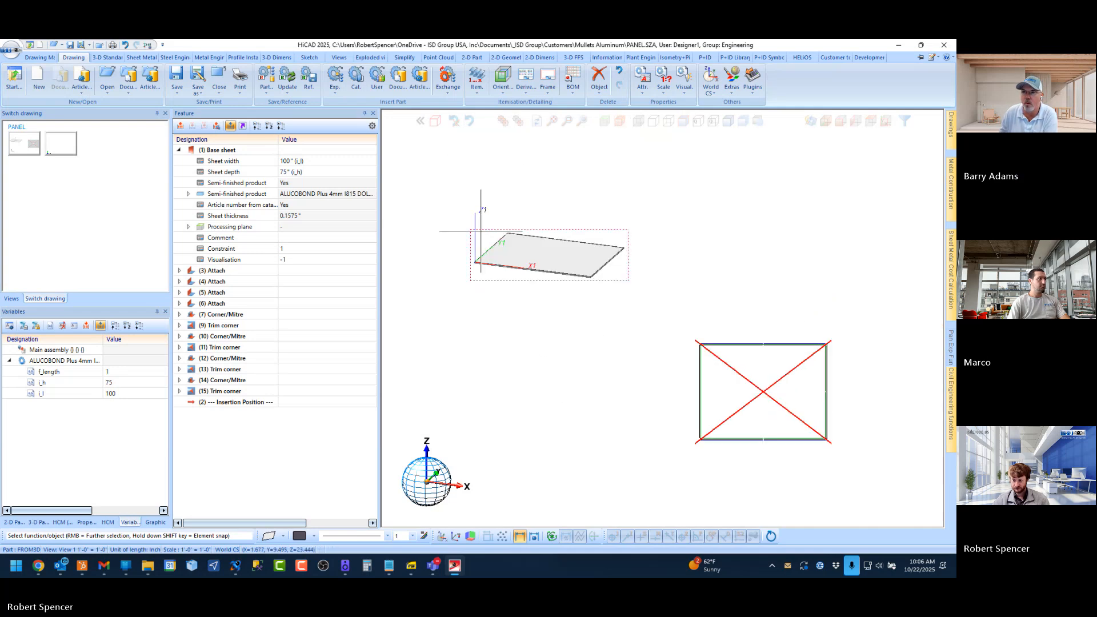
pyautogui.scroll(3, 514, 200)
pyautogui.scroll(-1, 527, 200)
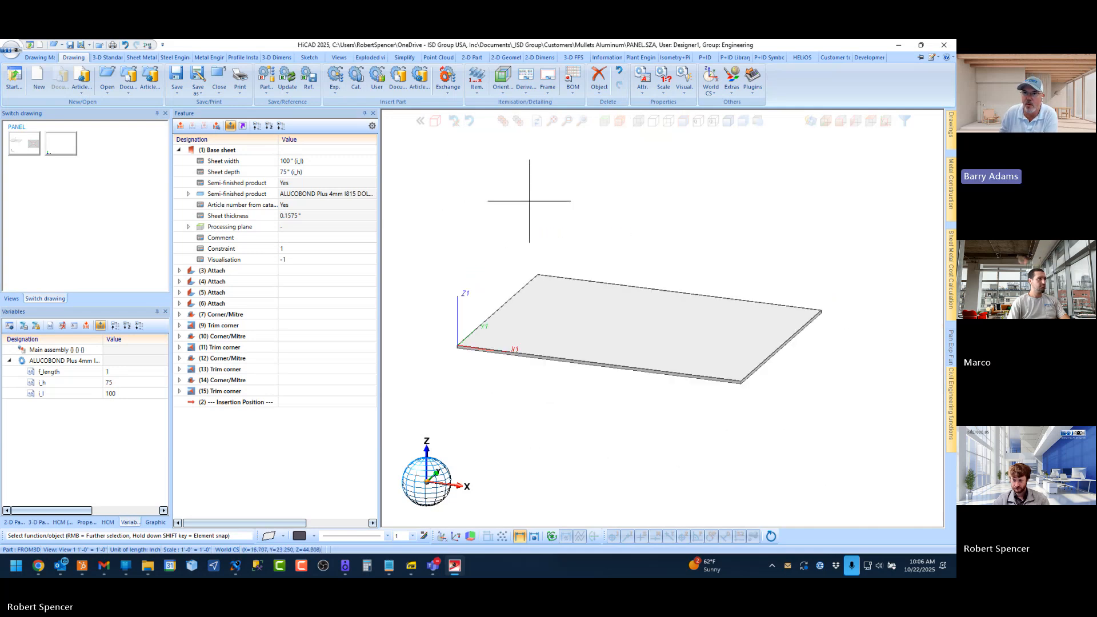
pyautogui.scroll(-1, 529, 200)
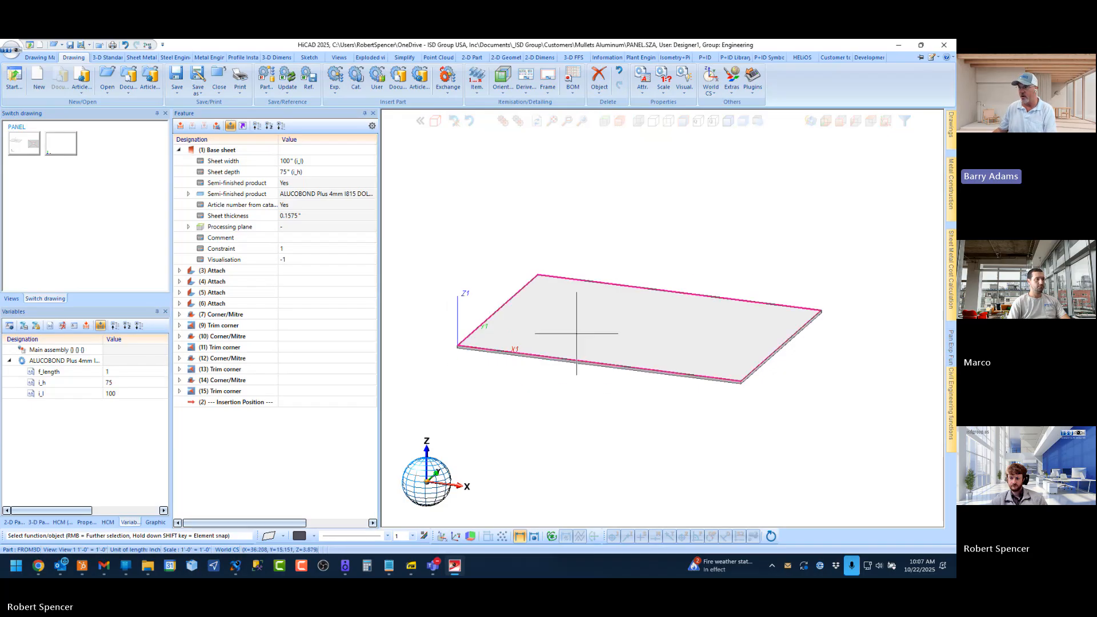
pyautogui.scroll(-3, 558, 311)
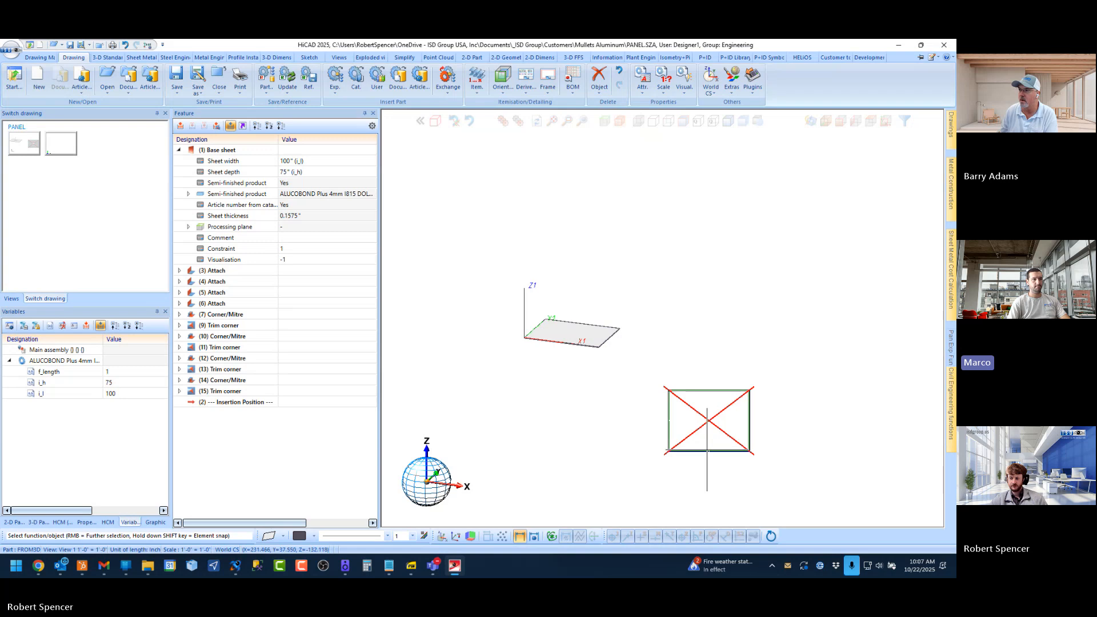
pyautogui.scroll(1, 706, 445)
pyautogui.scroll(1, 706, 446)
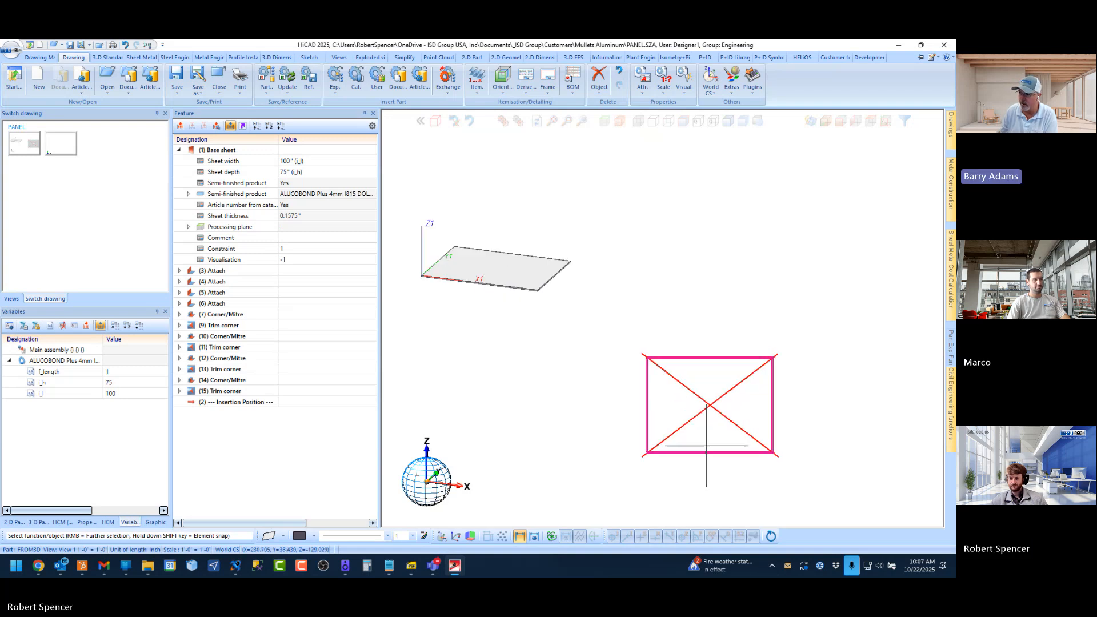
pyautogui.scroll(-1, 706, 446)
pyautogui.scroll(1, 483, 284)
pyautogui.scroll(2, 497, 255)
pyautogui.scroll(-2, 457, 215)
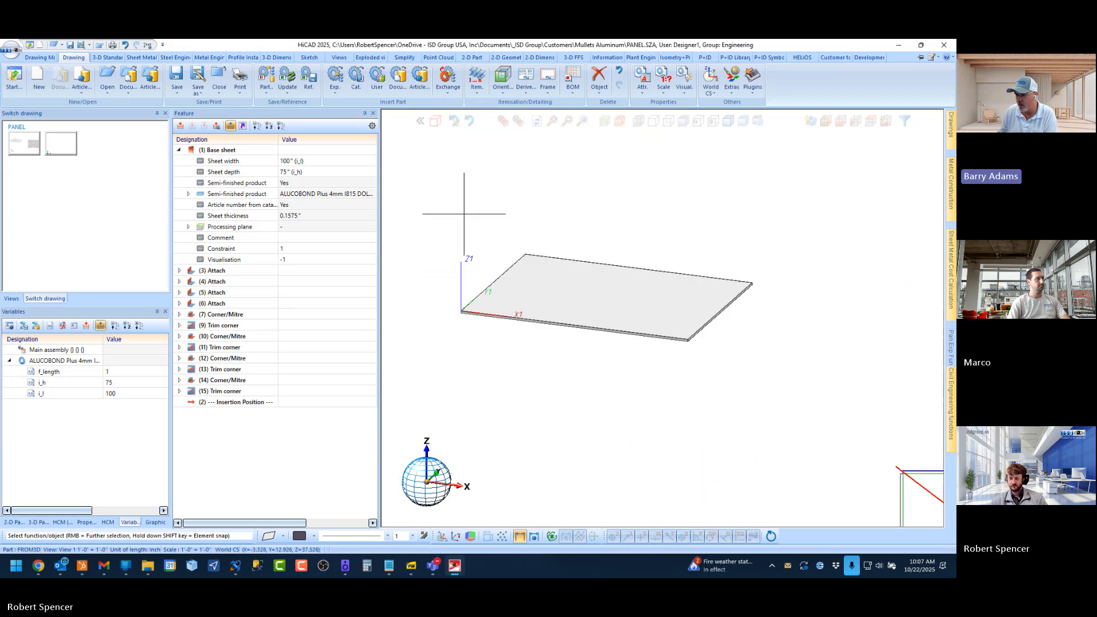
pyautogui.scroll(1, 537, 246)
pyautogui.scroll(2, 536, 246)
pyautogui.scroll(-2, 536, 246)
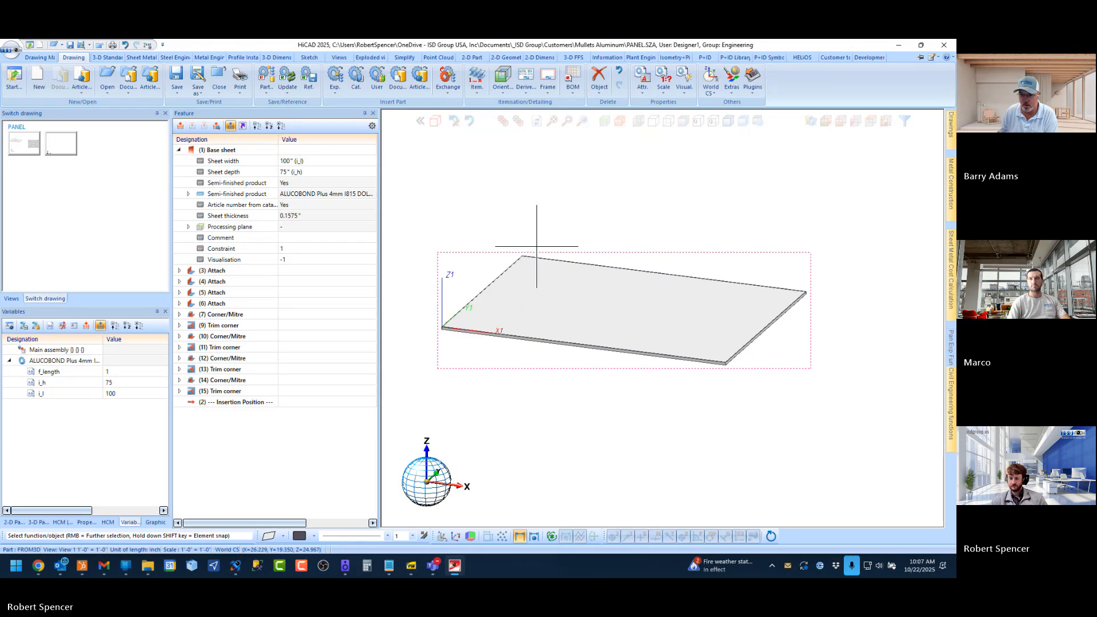
pyautogui.scroll(1, 510, 296)
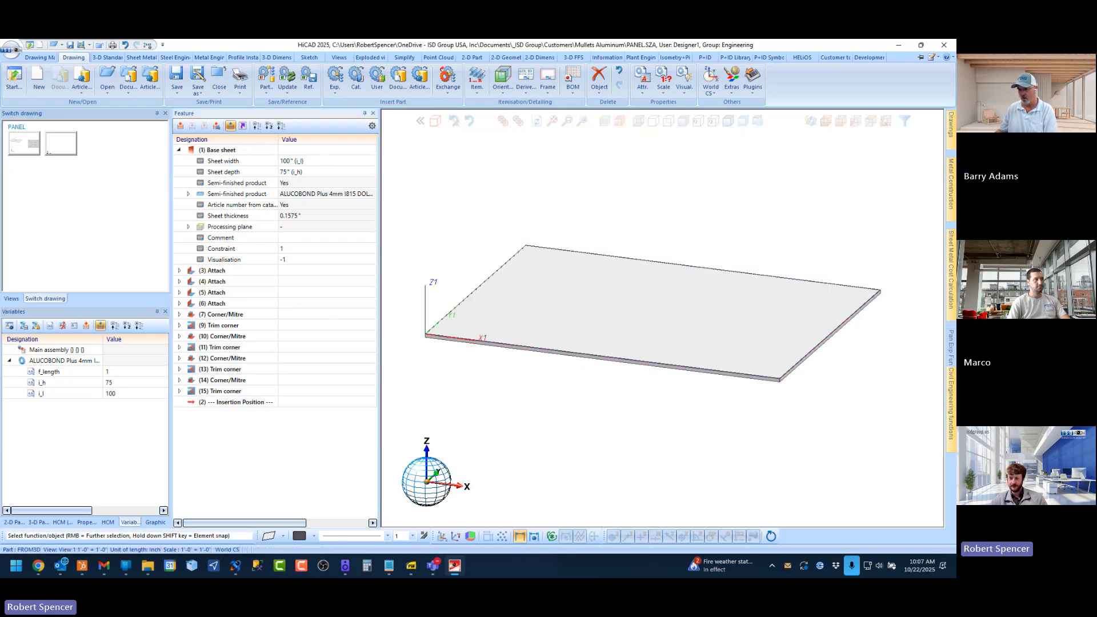
# Step: Inspect the variable formulas behind the base sheet's width and depth
pyautogui.doubleClick(313, 171)
pyautogui.doubleClick(312, 161)
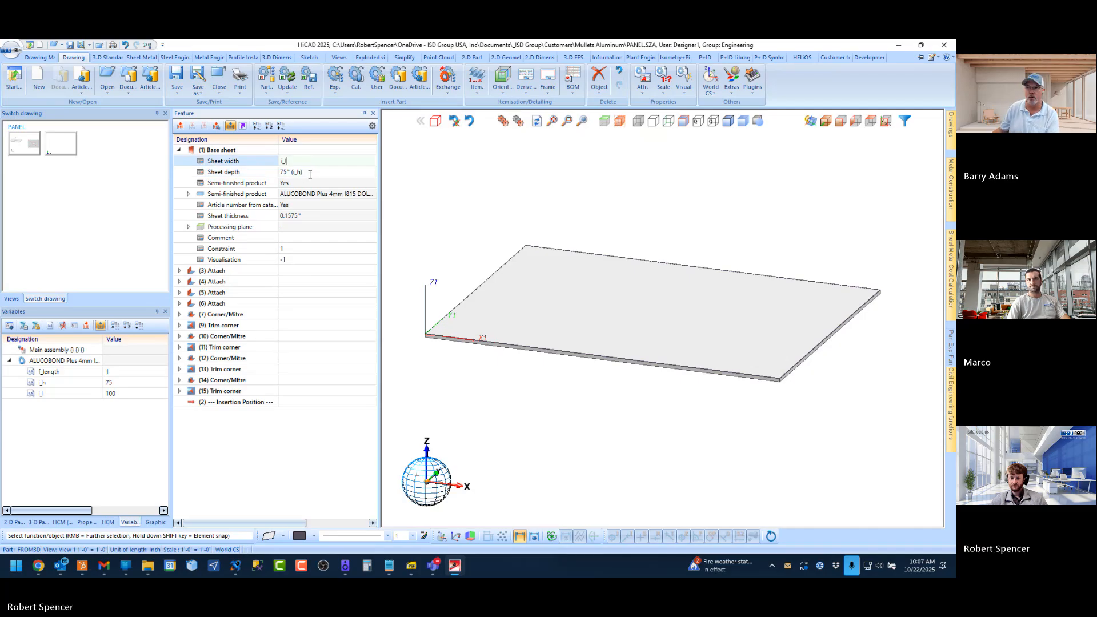
pyautogui.click(179, 150)
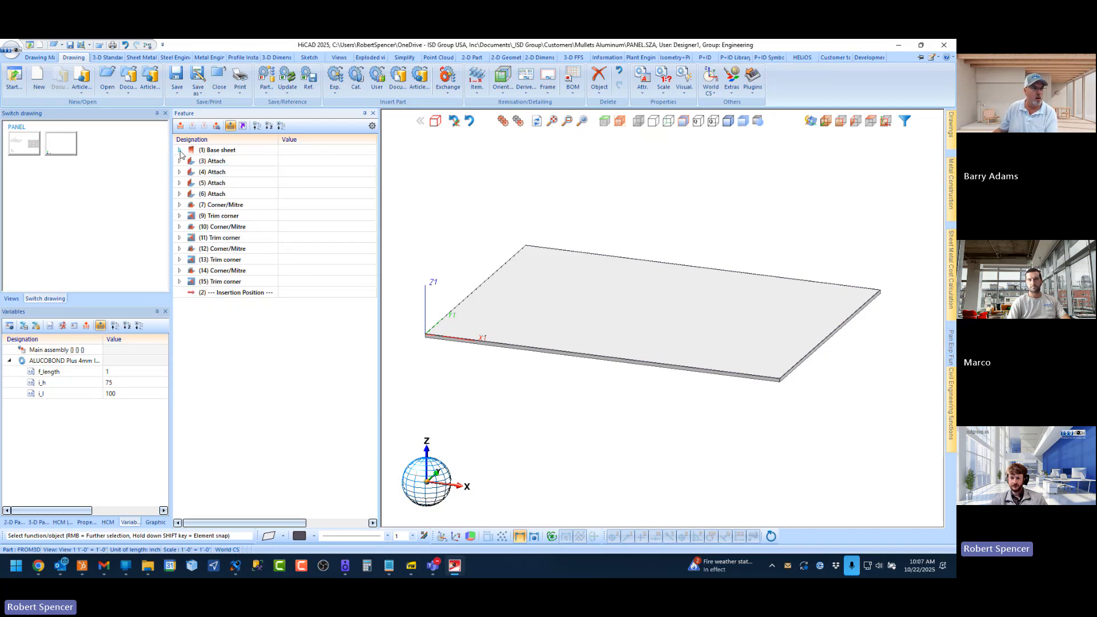
pyautogui.click(179, 151)
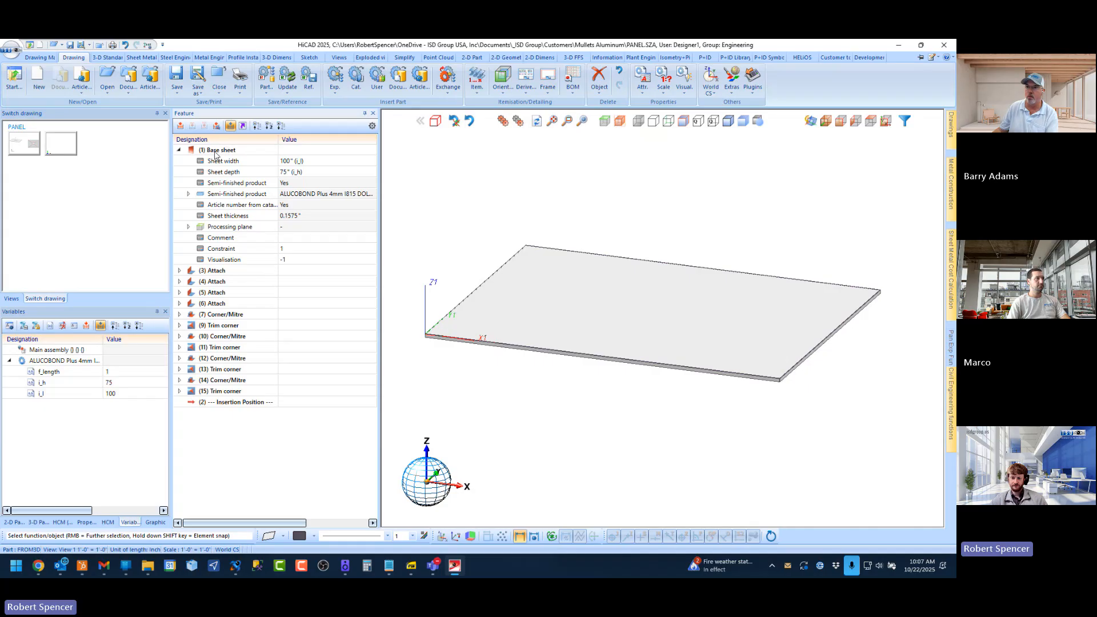
pyautogui.click(309, 161)
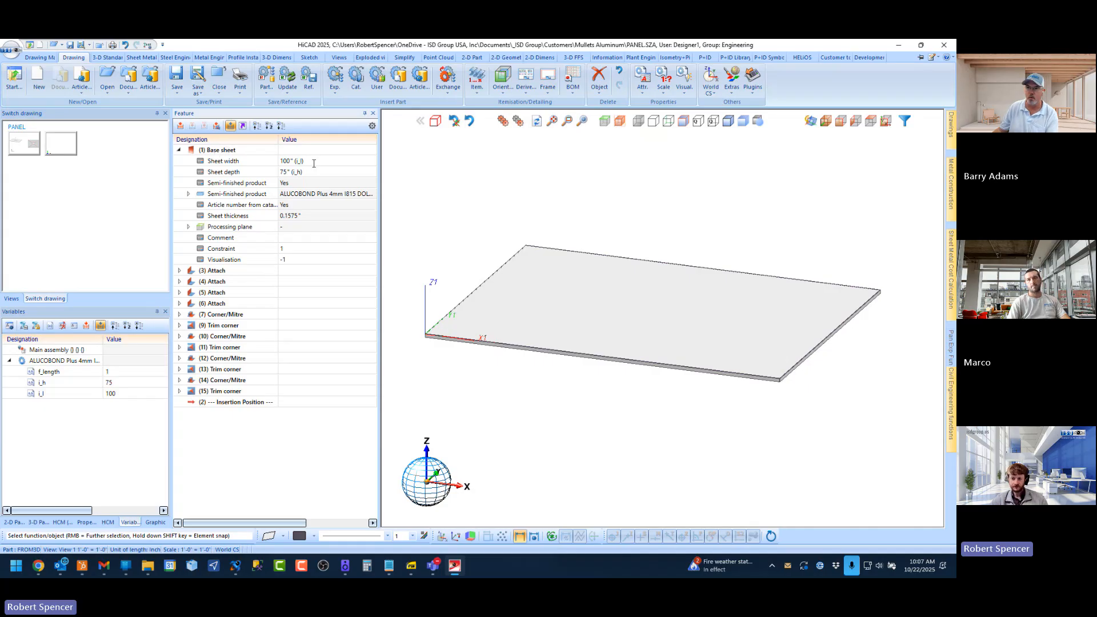
pyautogui.moveTo(299, 161); pyautogui.dragTo(262, 167)
pyautogui.click(309, 173)
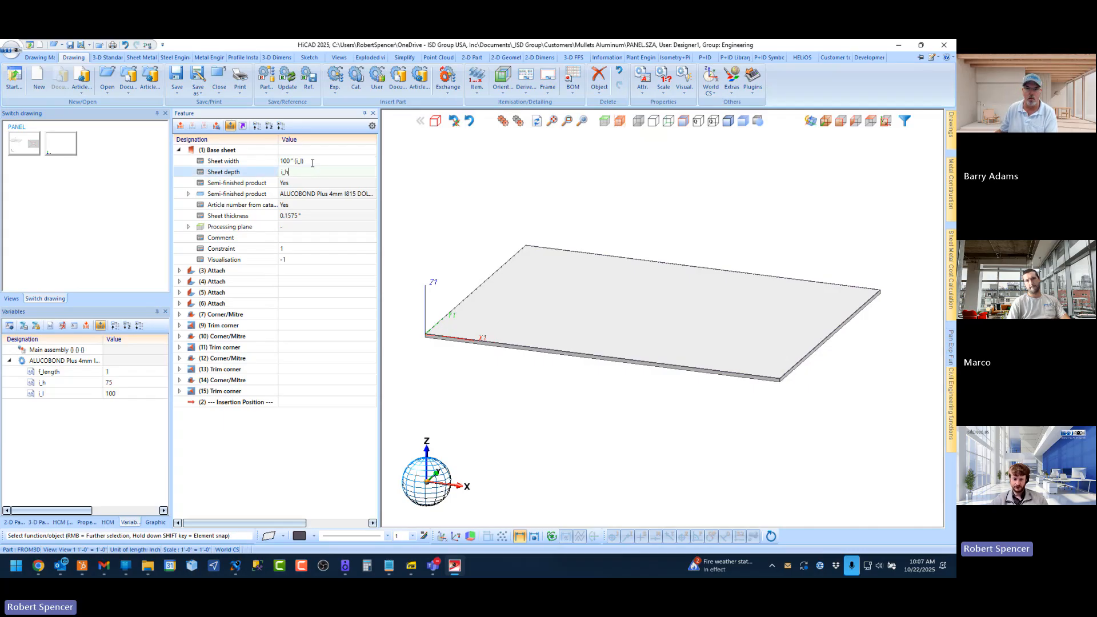
pyautogui.click(312, 162)
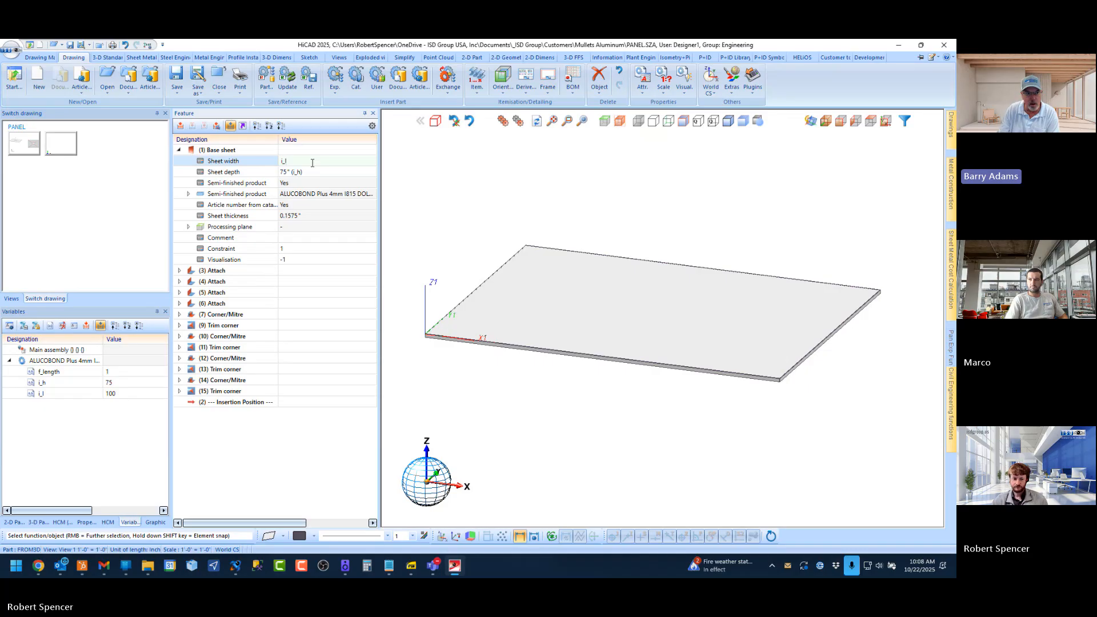
pyautogui.press('Return')
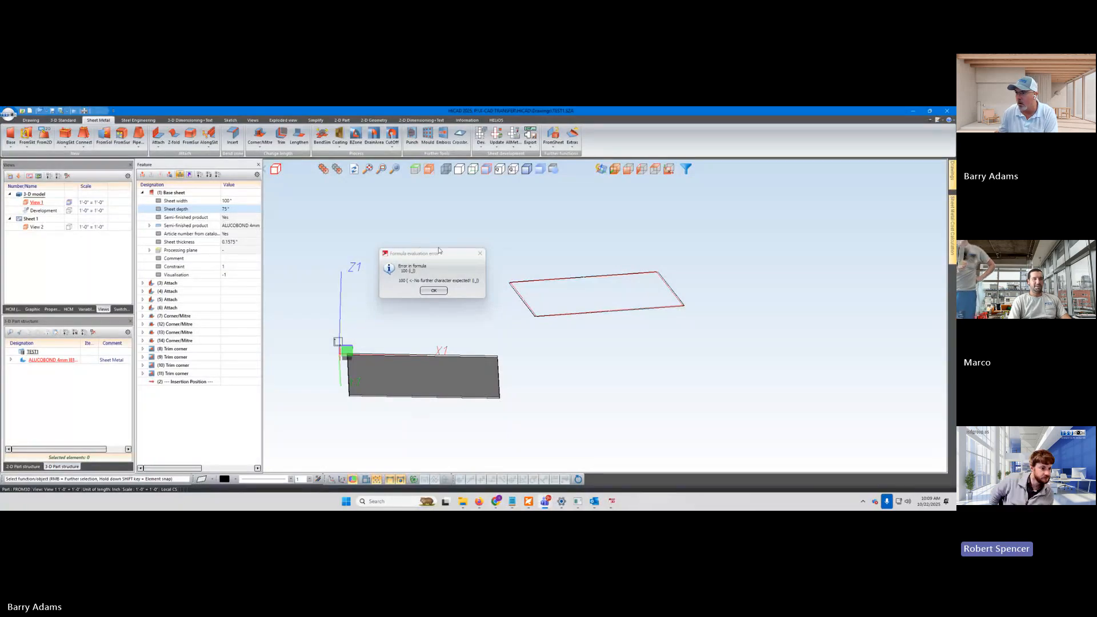
# Step: Dismiss the formula error and cancel the pending sheet width entry
pyautogui.moveTo(431, 256); pyautogui.dragTo(354, 215)
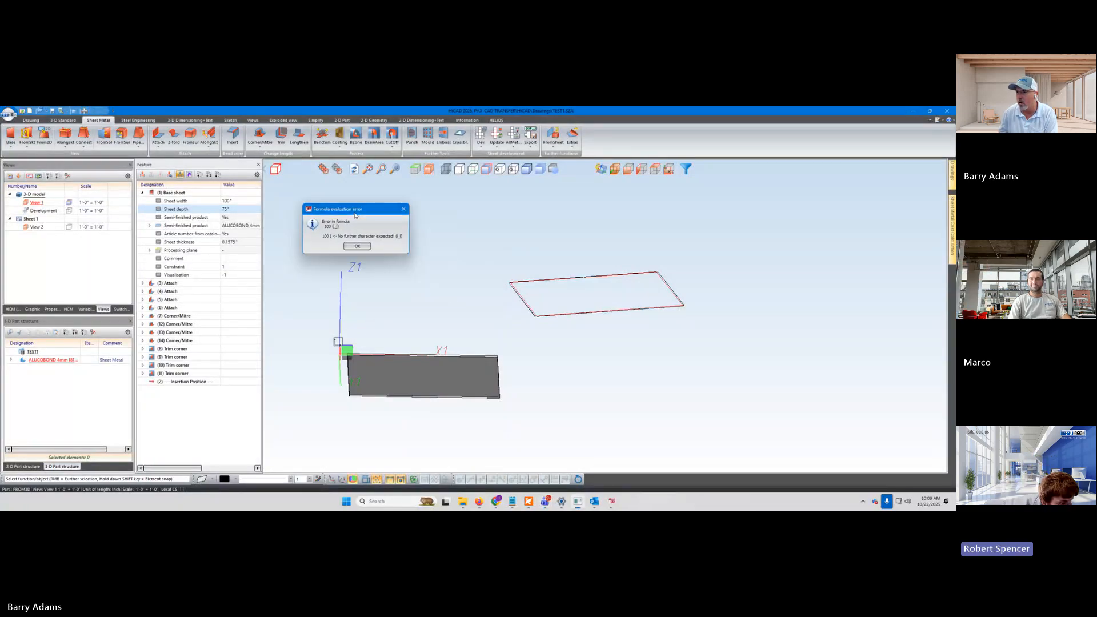
pyautogui.click(352, 246)
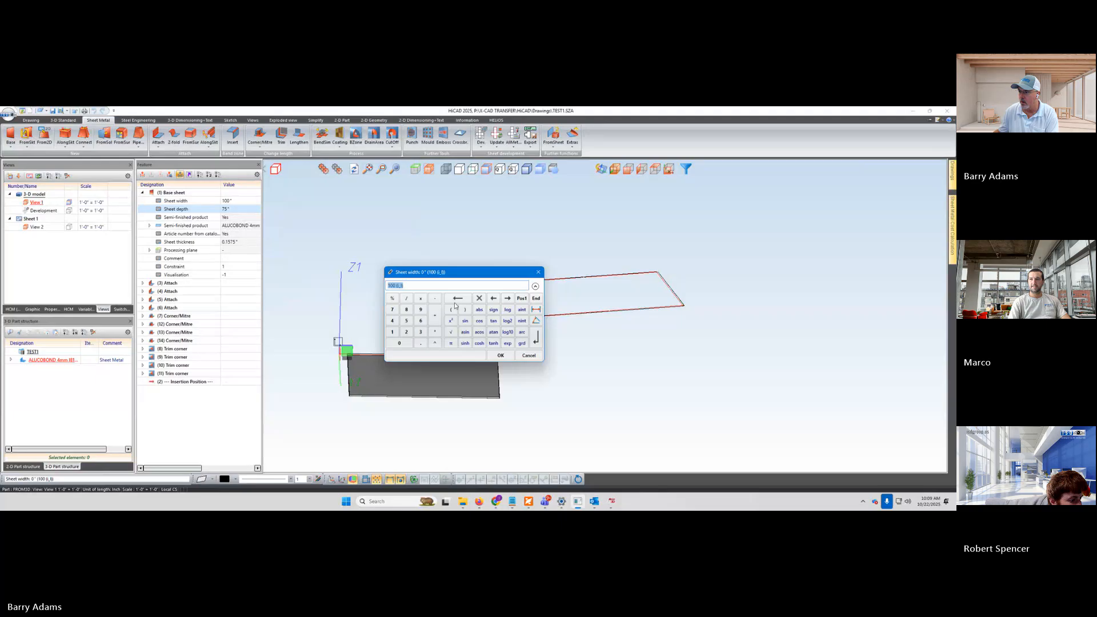
pyautogui.click(538, 273)
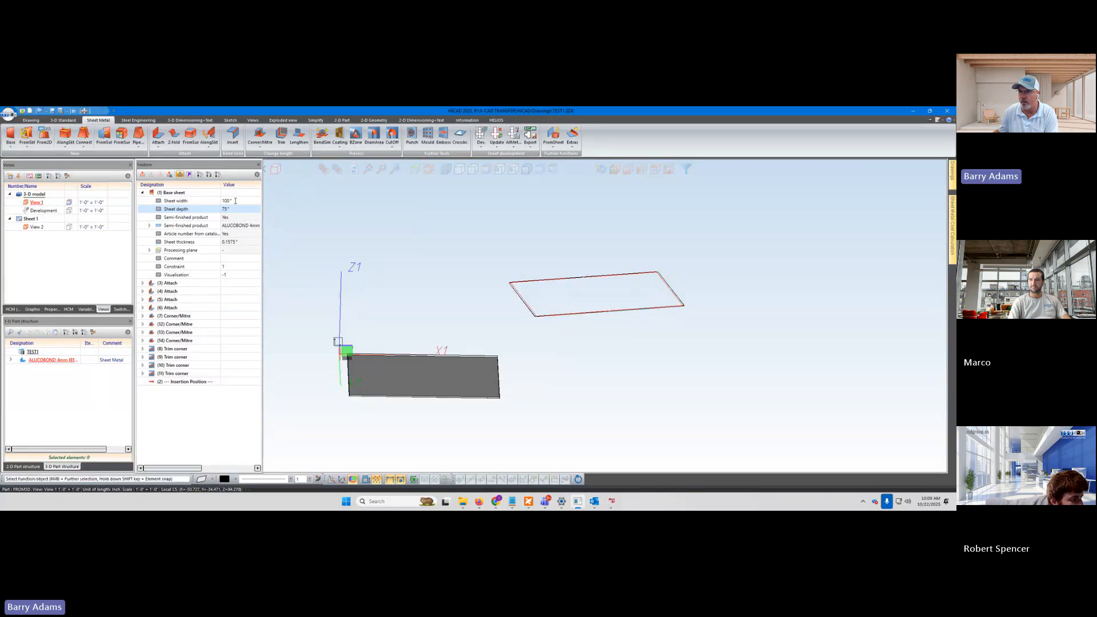
# Step: Try to set the base sheet's width to 100 followed by the variable i_l
pyautogui.click(234, 200)
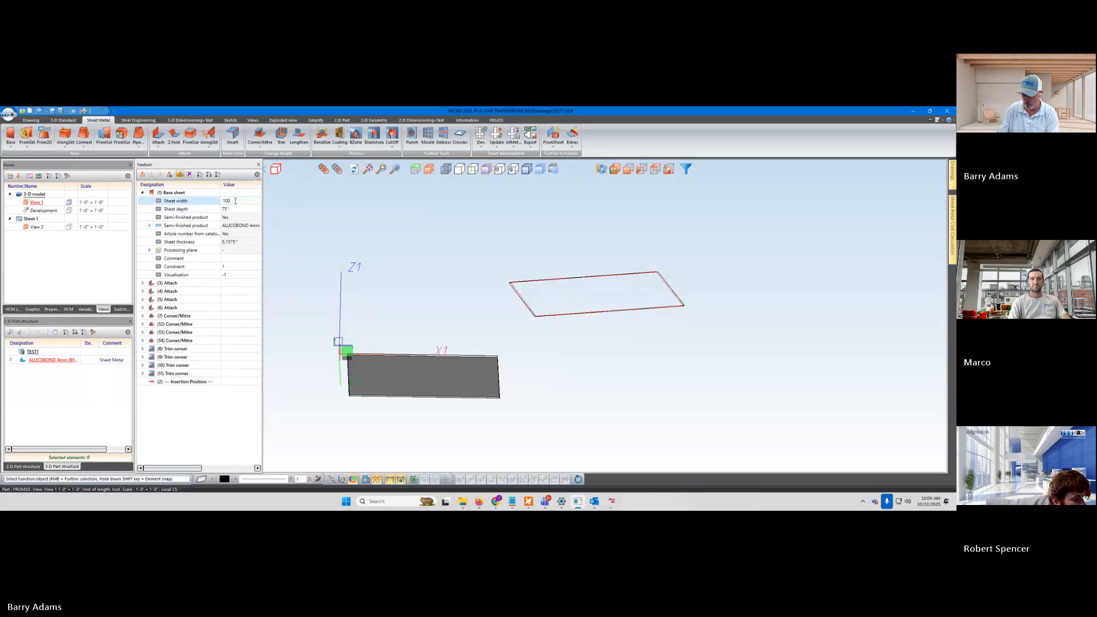
pyautogui.write('(L)')
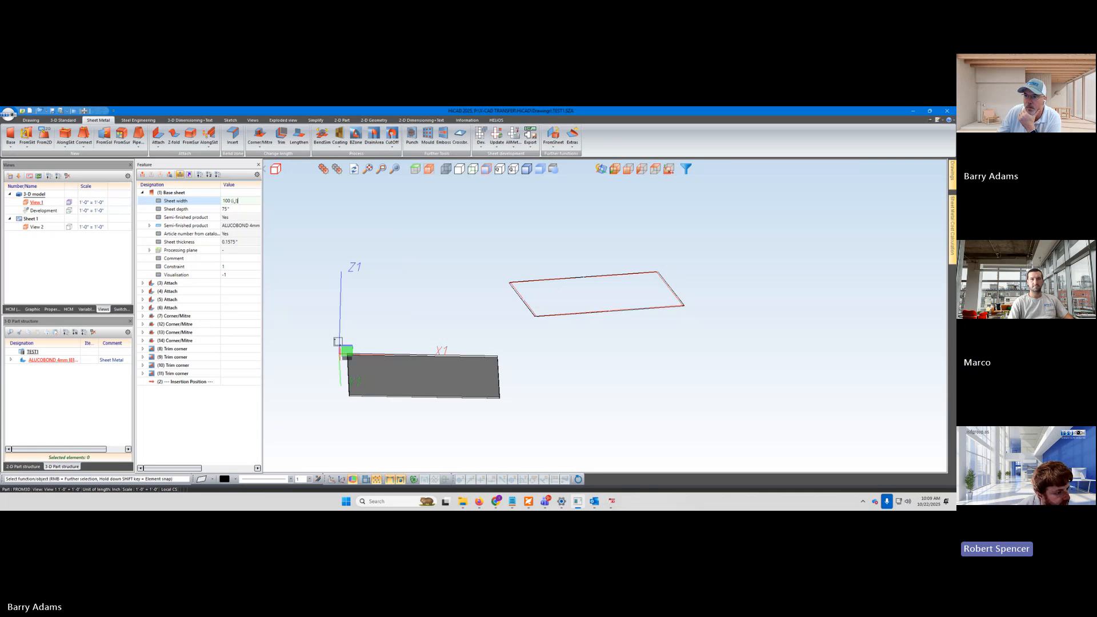
pyautogui.press('BackSpace')
pyautogui.press('BackSpace')
pyautogui.press('BackSpace')
pyautogui.press('BackSpace')
pyautogui.press('BackSpace')
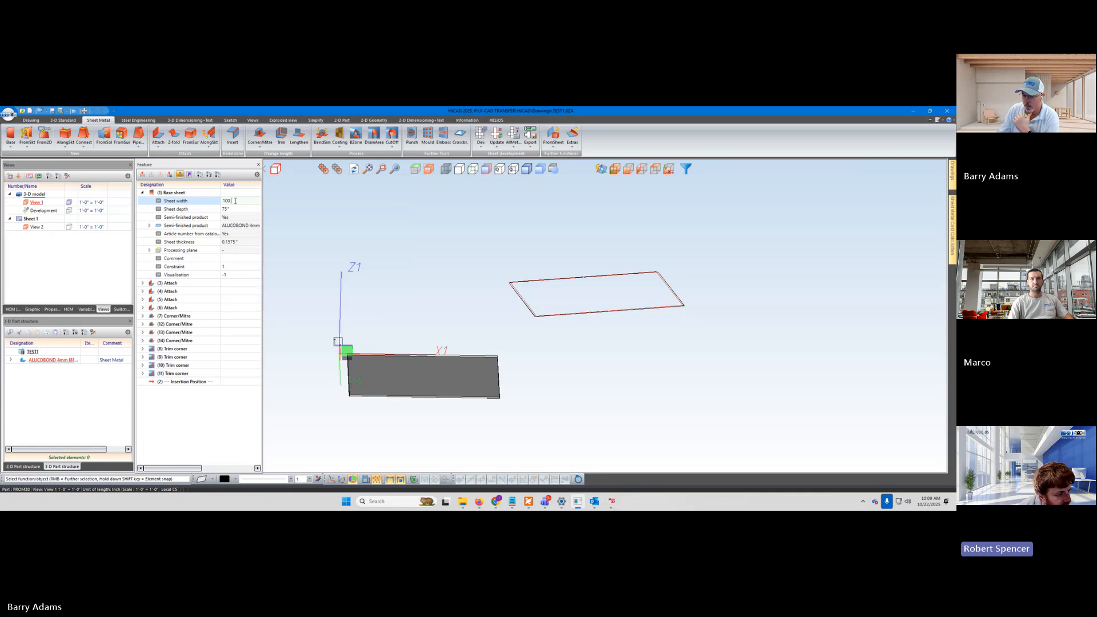
pyautogui.write('i_l')
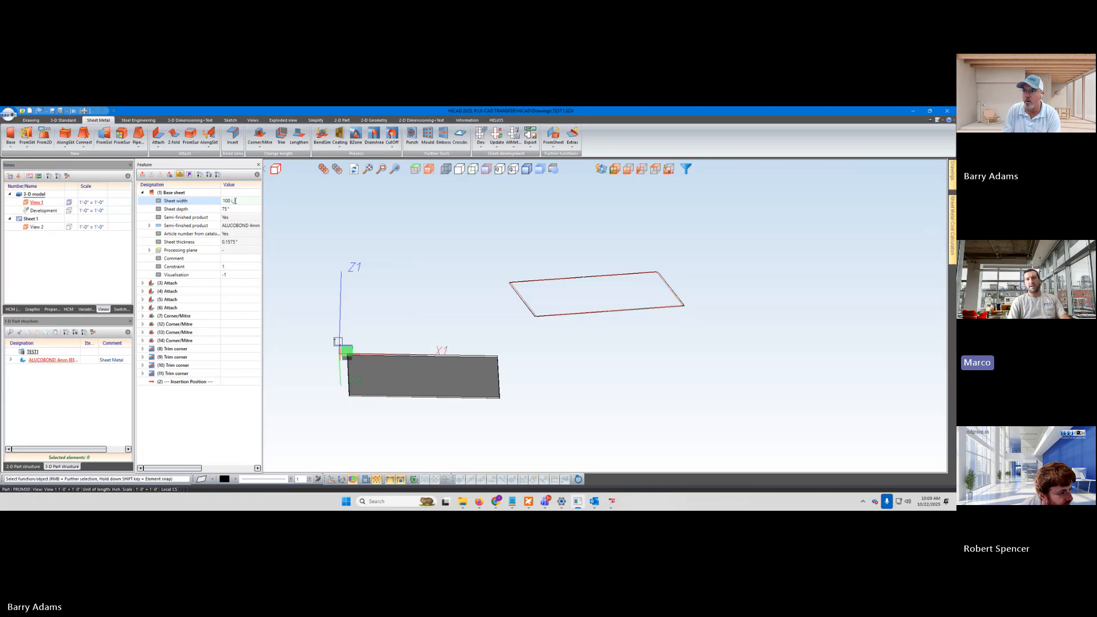
pyautogui.press('Return')
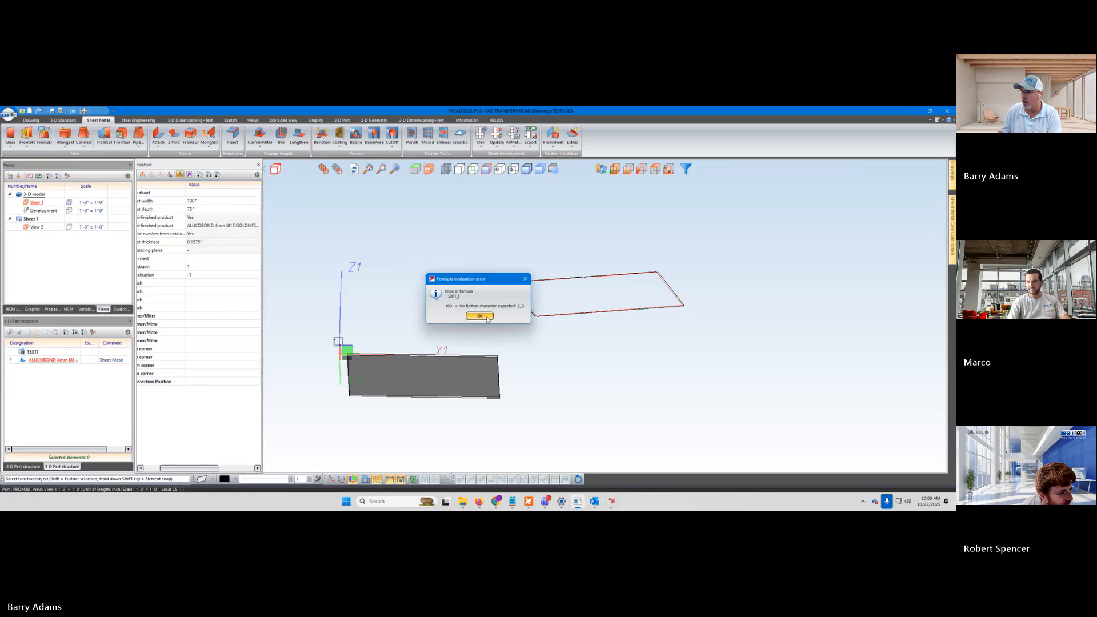
pyautogui.click(485, 317)
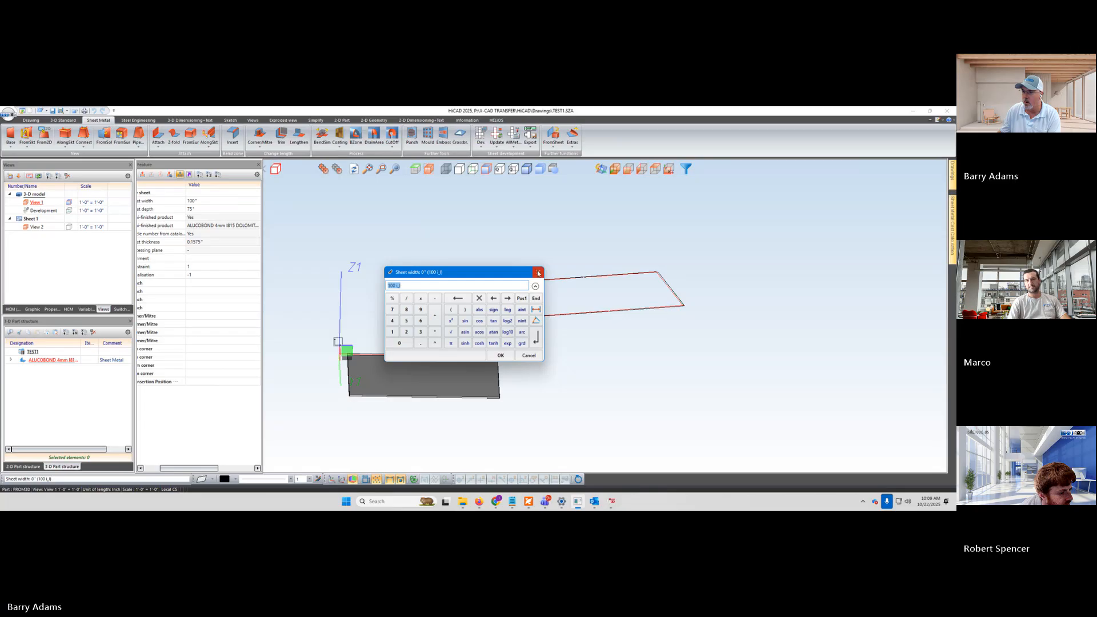
pyautogui.click(538, 272)
# Step: Set the base sheet's width to the variable i_l and assign that new variable the value 100
pyautogui.click(178, 203)
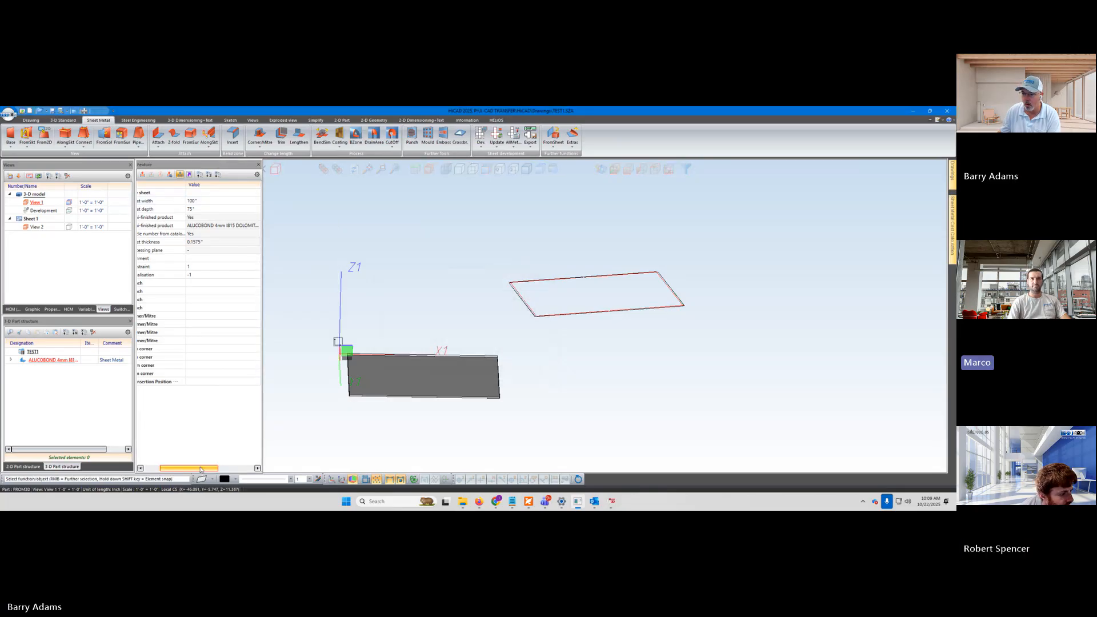
pyautogui.moveTo(195, 468); pyautogui.dragTo(179, 470)
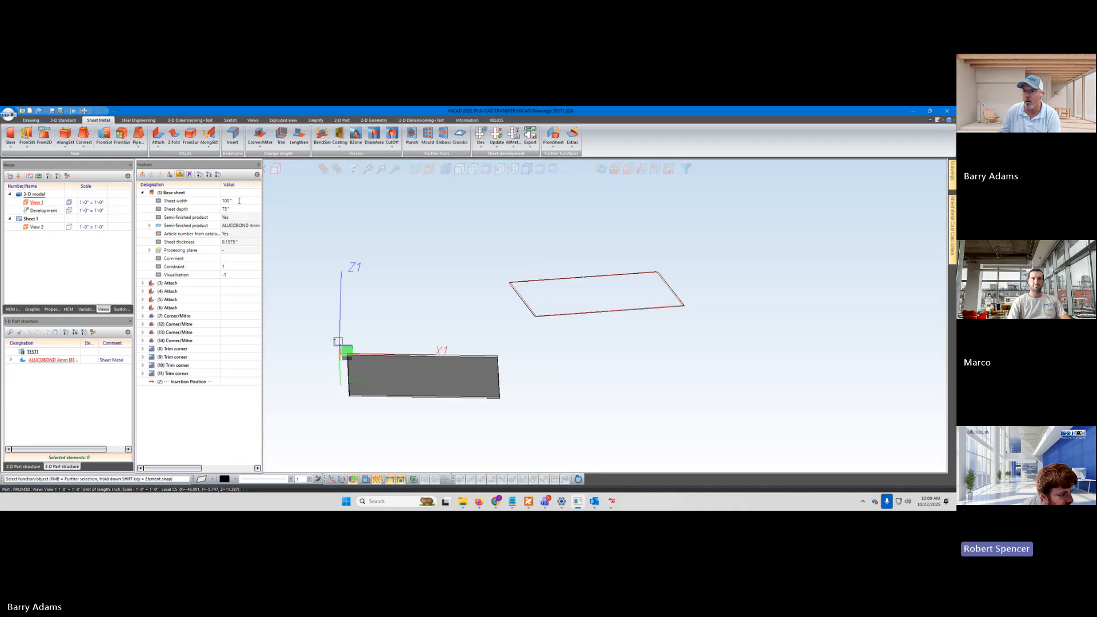
pyautogui.press('BackSpace')
pyautogui.press('BackSpace')
pyautogui.press('BackSpace')
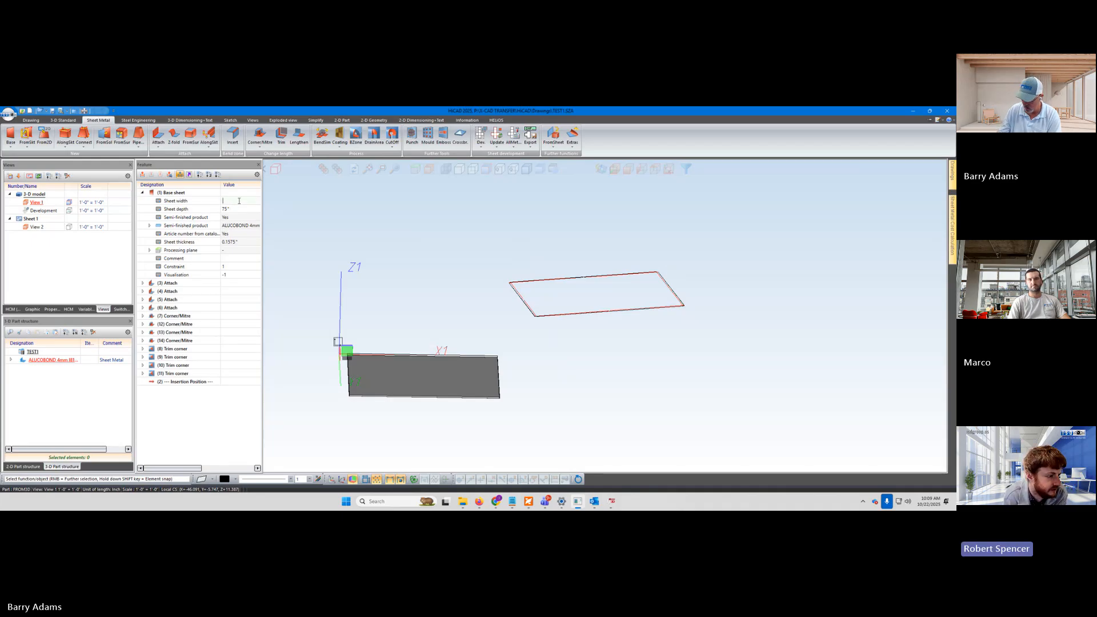
pyautogui.write('1.')
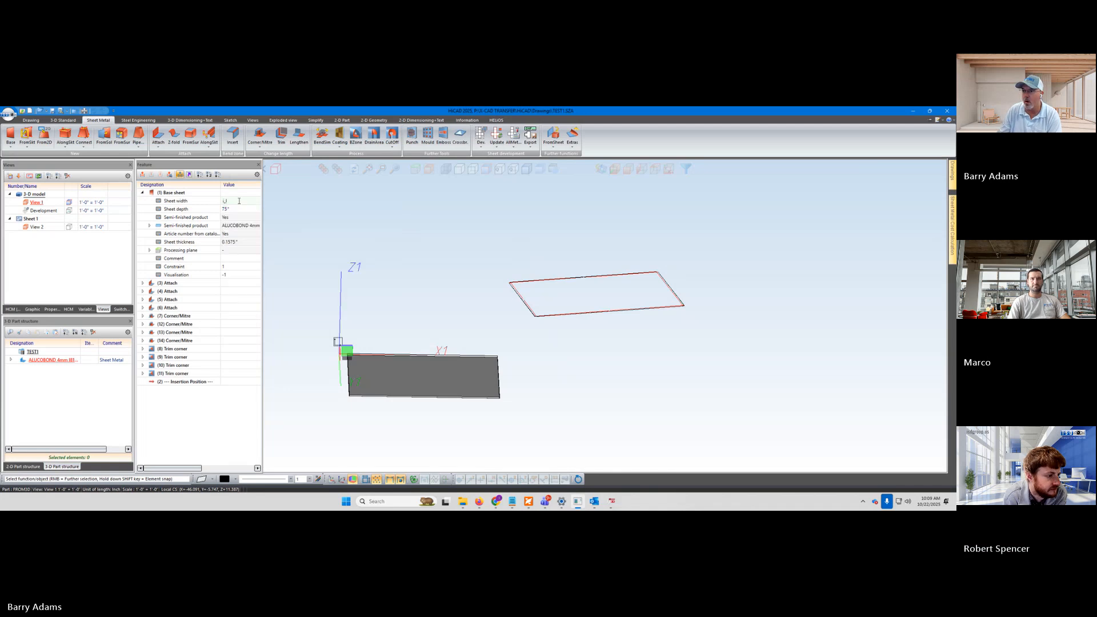
pyautogui.press('Return')
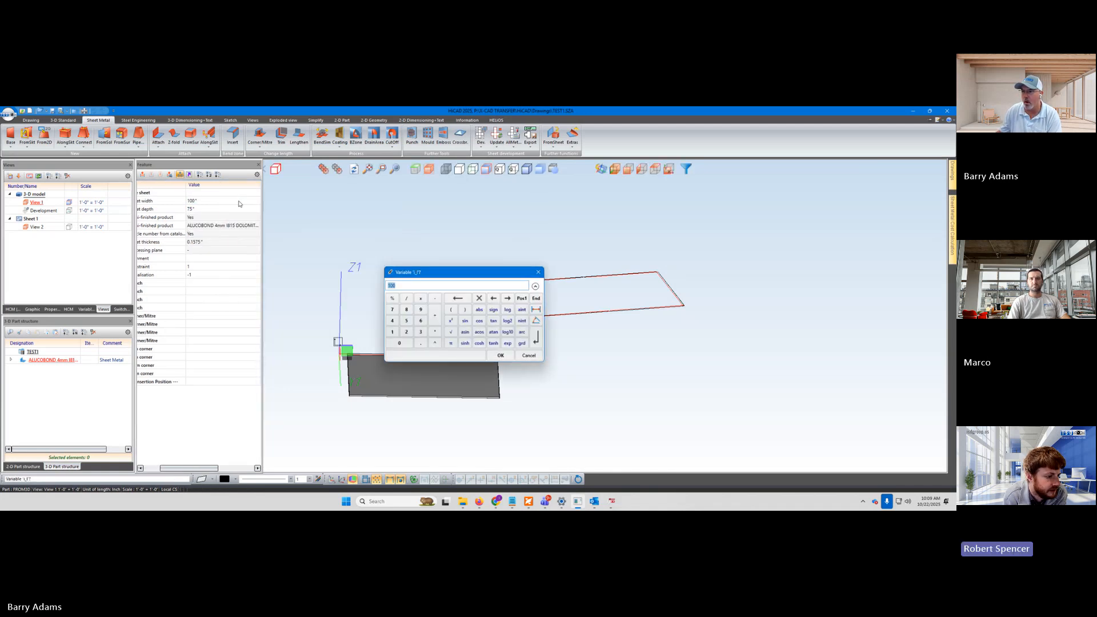
pyautogui.click(539, 273)
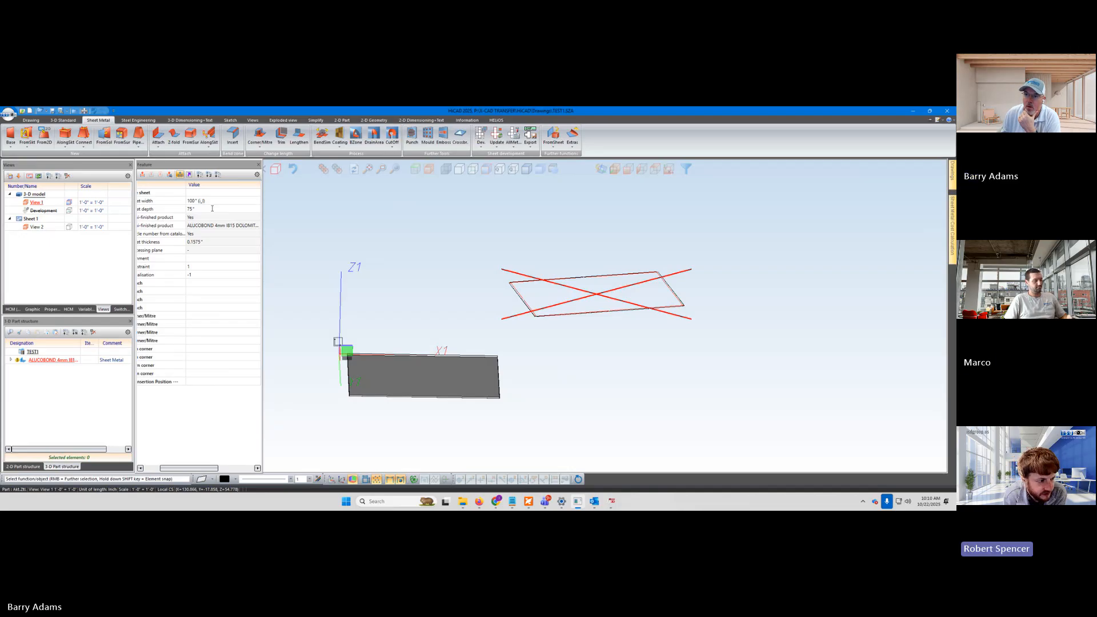
# Step: Set the base sheet's depth to the variable i_h and assign that new variable the value 75
pyautogui.click(204, 208)
pyautogui.moveTo(204, 208); pyautogui.dragTo(183, 211)
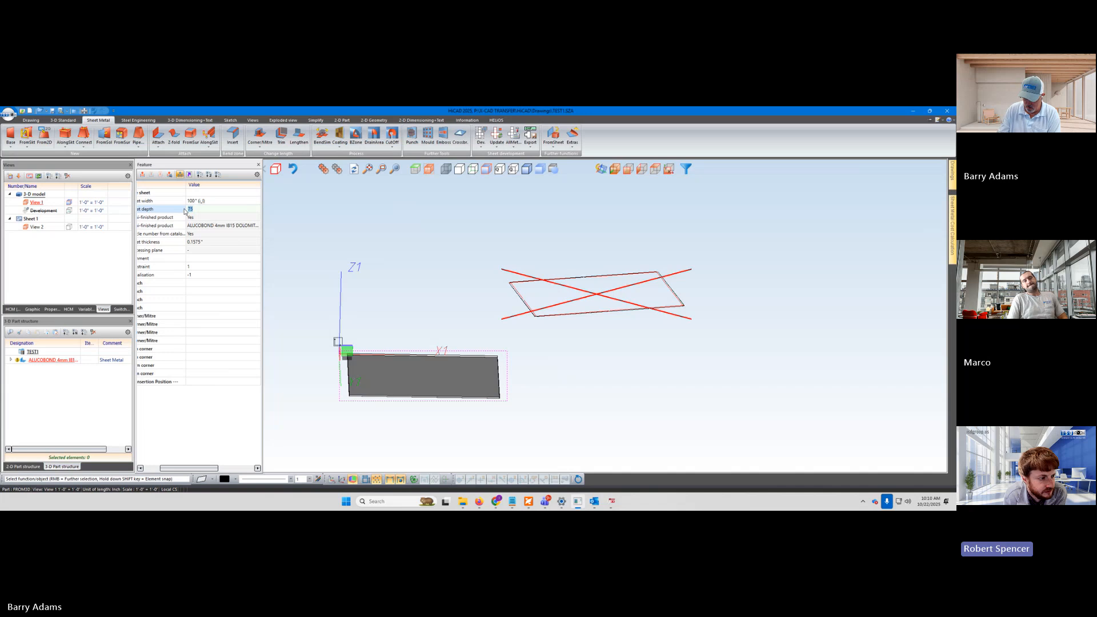
pyautogui.write('i_l')
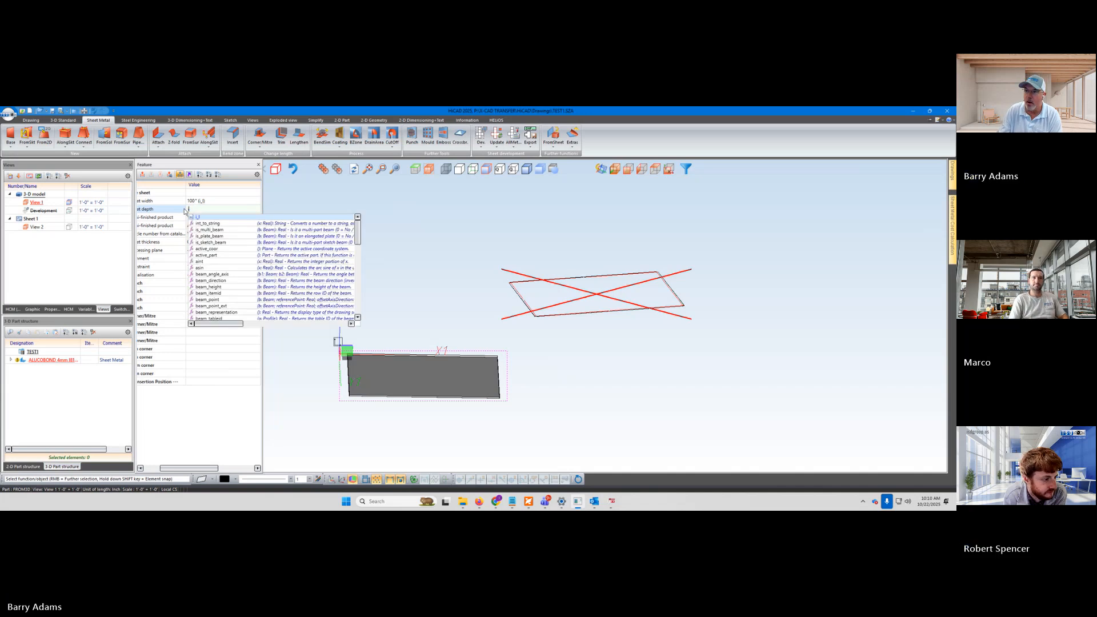
pyautogui.write('h')
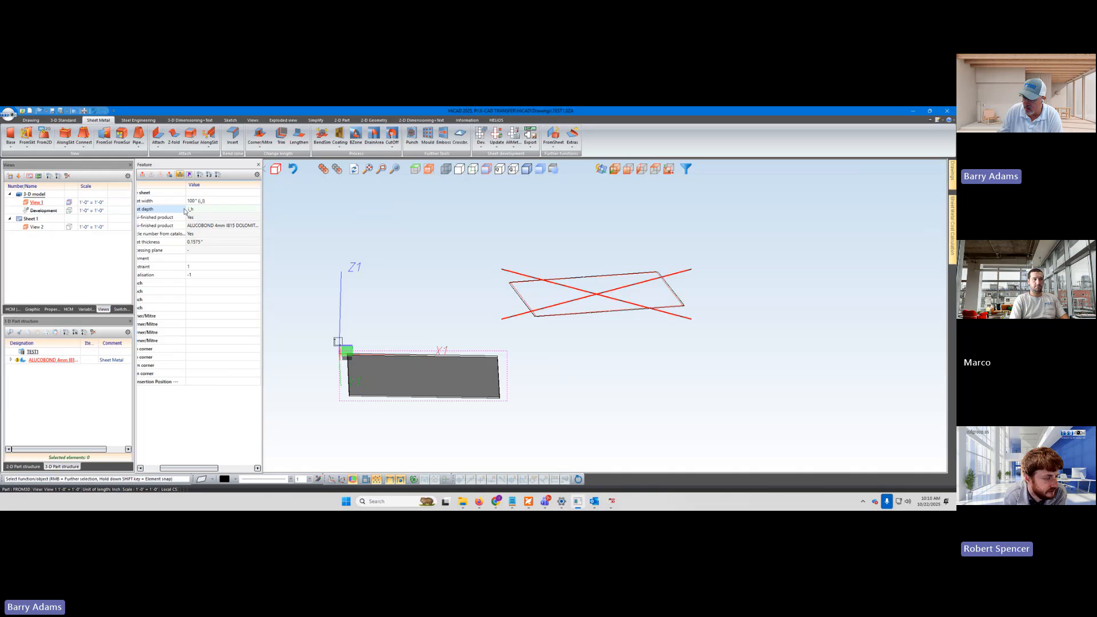
pyautogui.press('Return')
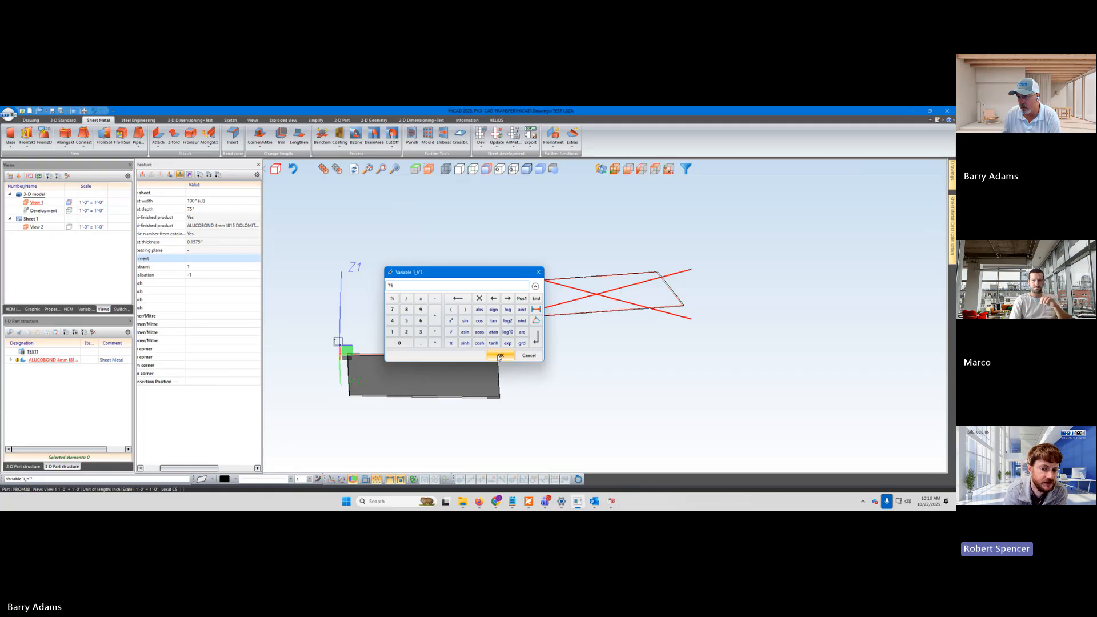
pyautogui.click(499, 355)
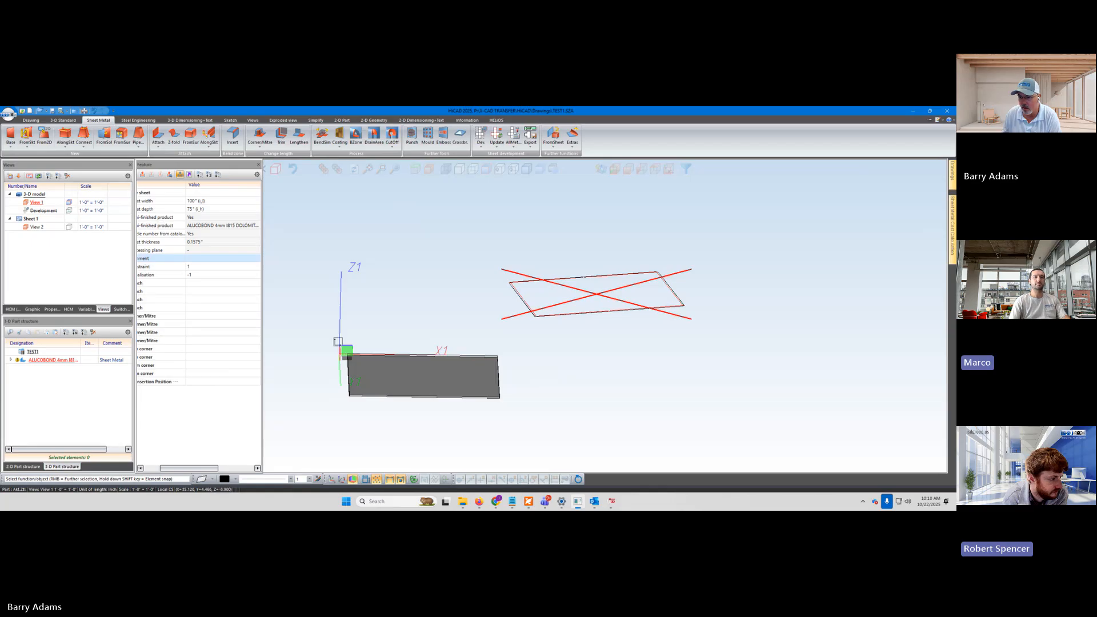
# Step: Display the Alucobond panel's part variables and check the actions available for i_l
pyautogui.moveTo(199, 471); pyautogui.dragTo(178, 469)
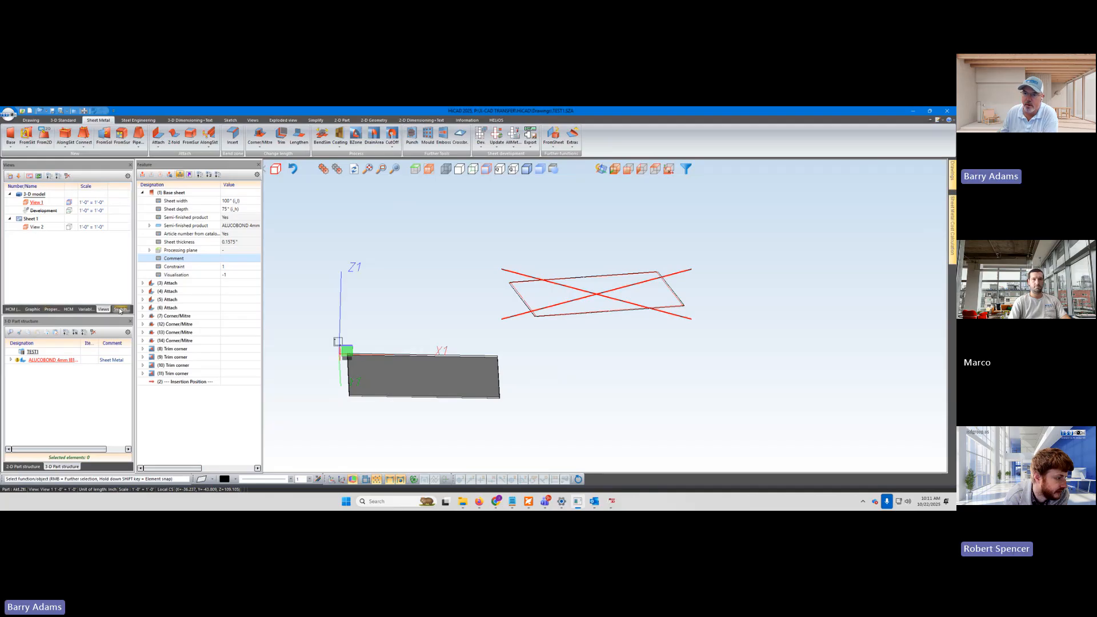
pyautogui.click(85, 309)
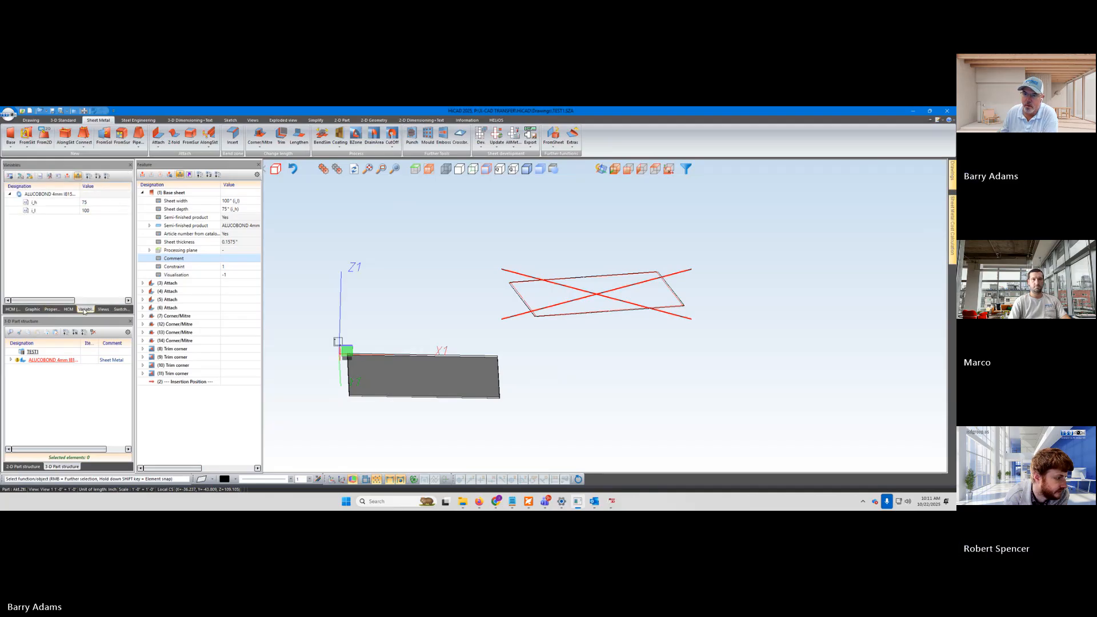
pyautogui.rightClick(42, 210)
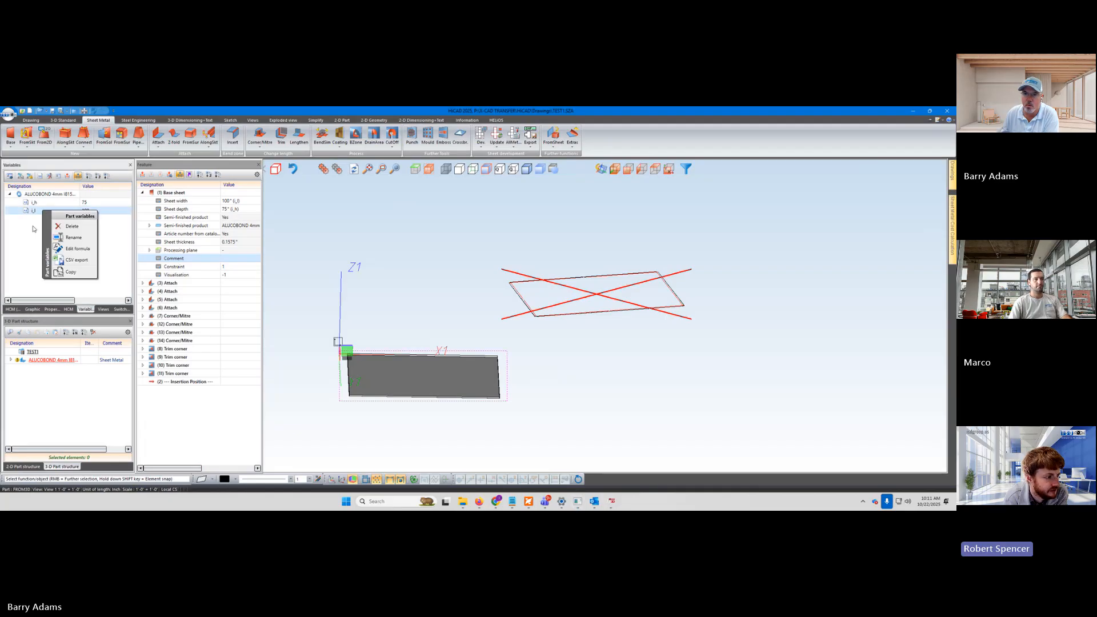
pyautogui.click(32, 225)
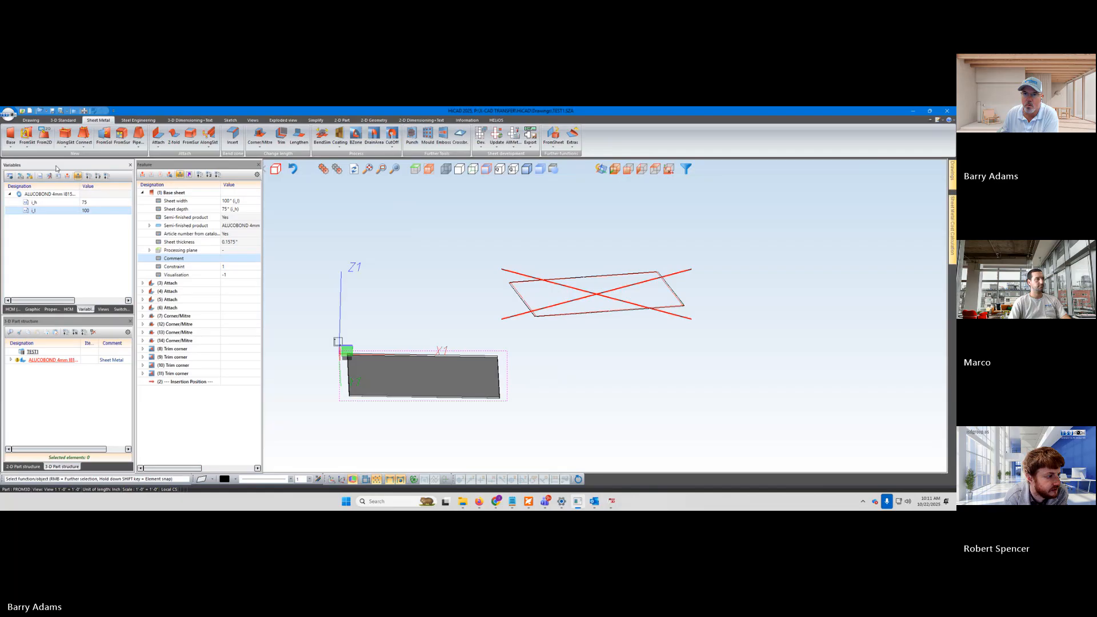
# Step: Examine the name and type options offered for adding a new part variable, without creating one
pyautogui.rightClick(52, 195)
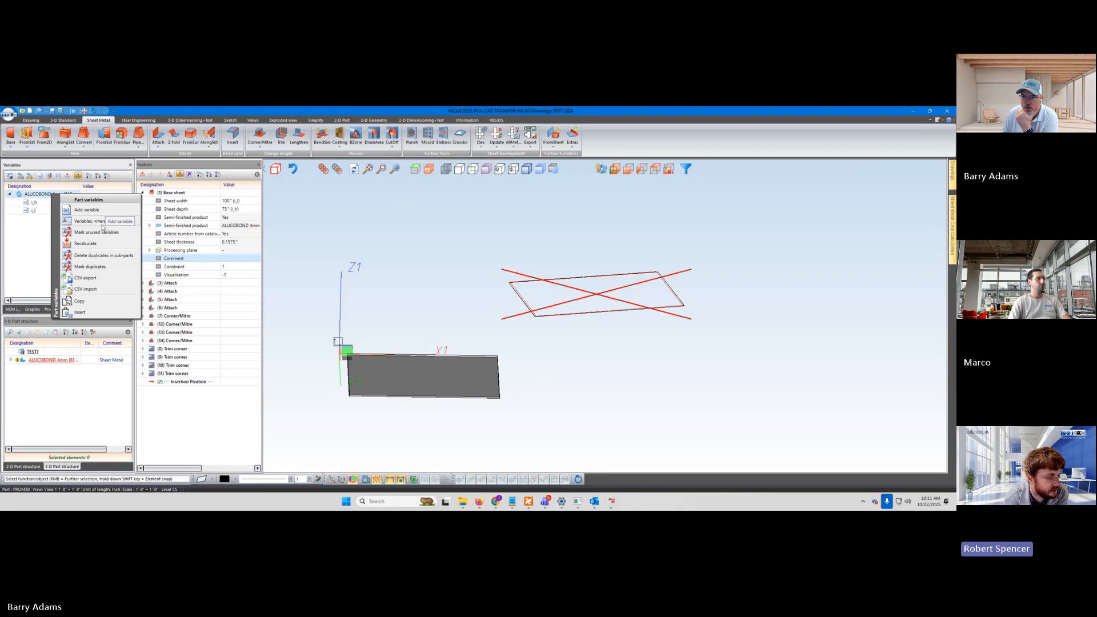
pyautogui.click(87, 210)
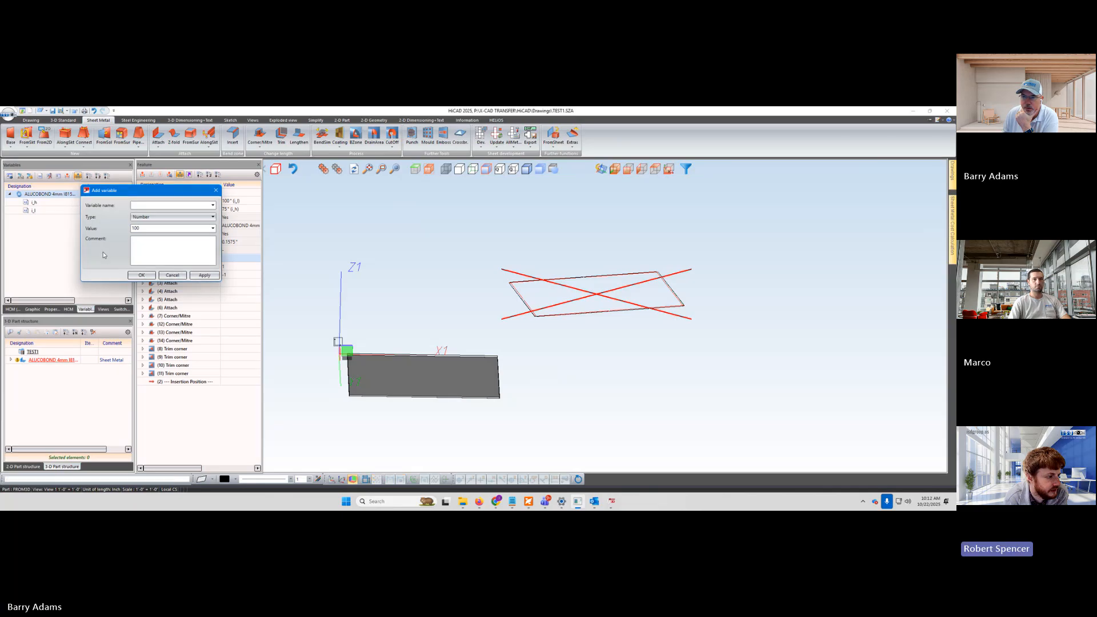
pyautogui.click(213, 205)
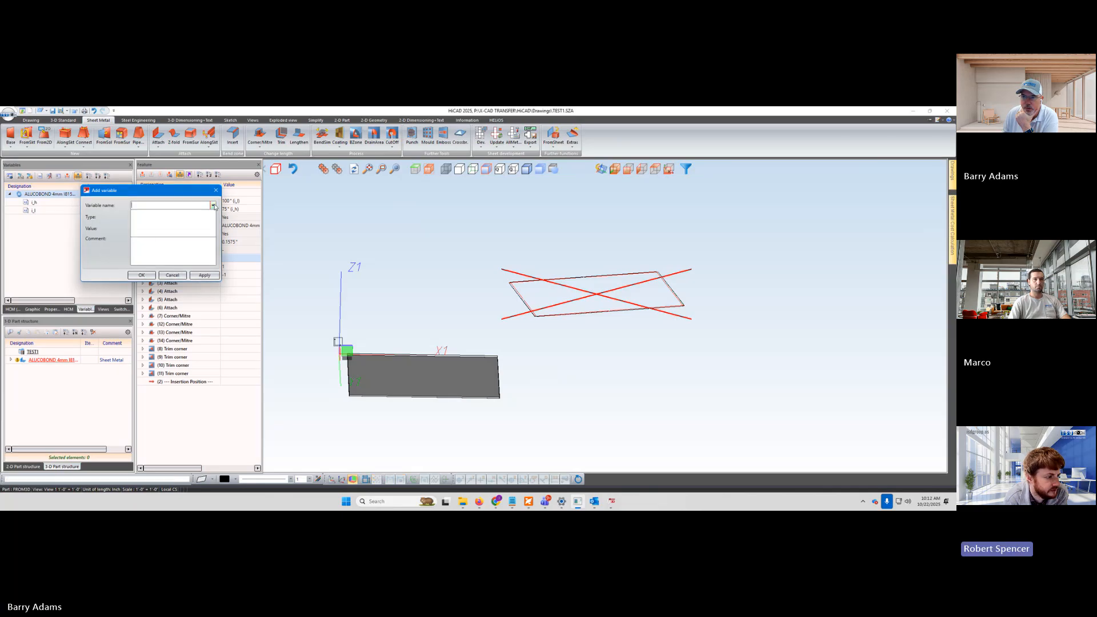
pyautogui.click(205, 193)
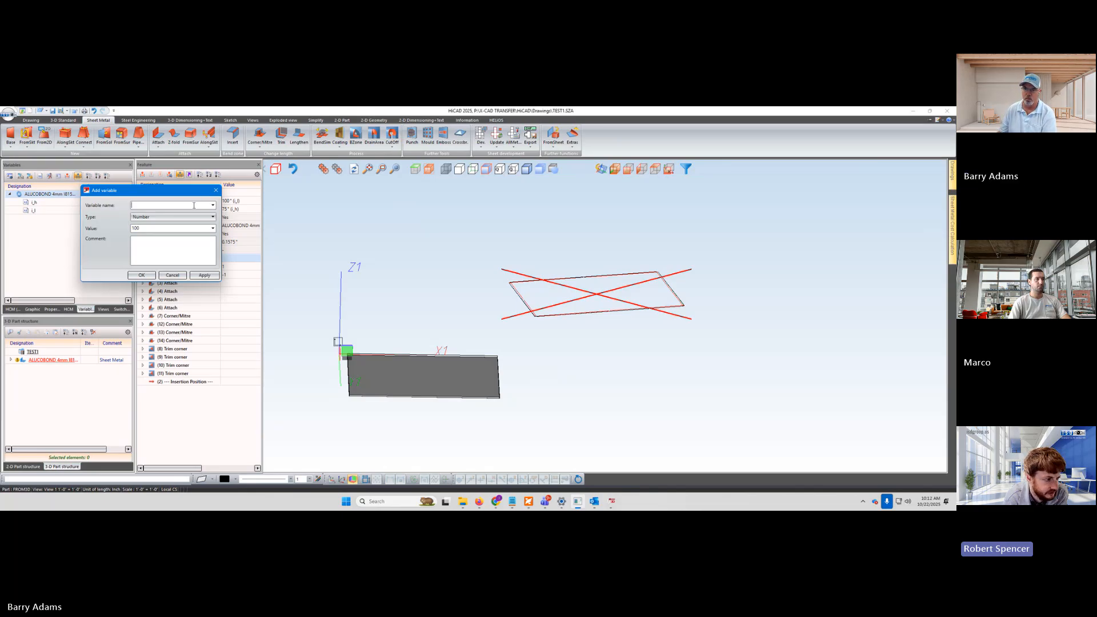
pyautogui.click(213, 217)
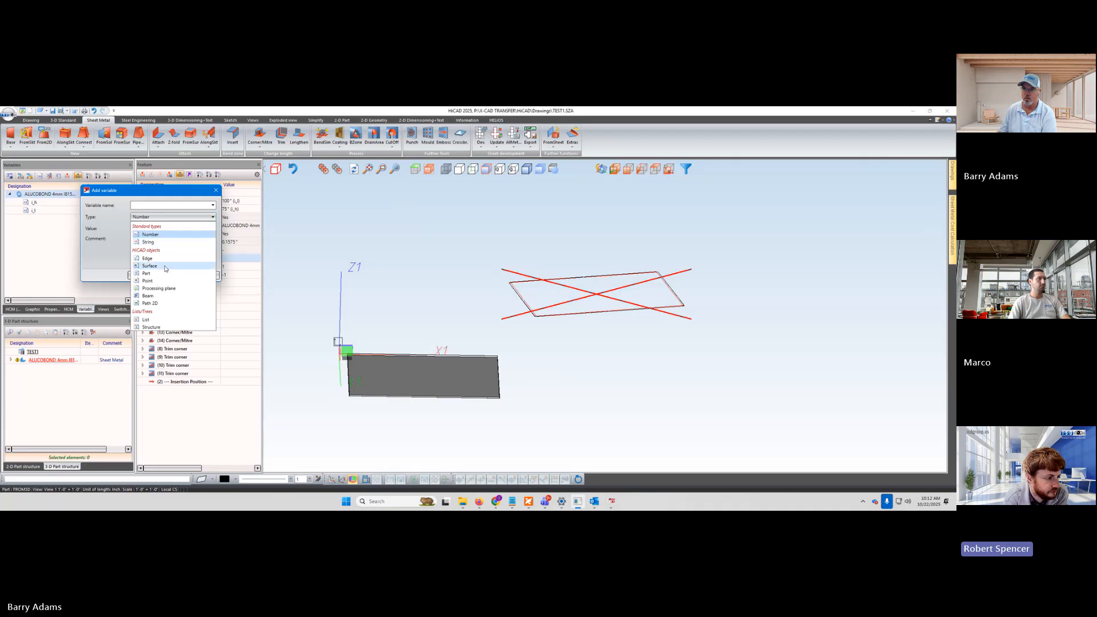
pyautogui.click(118, 260)
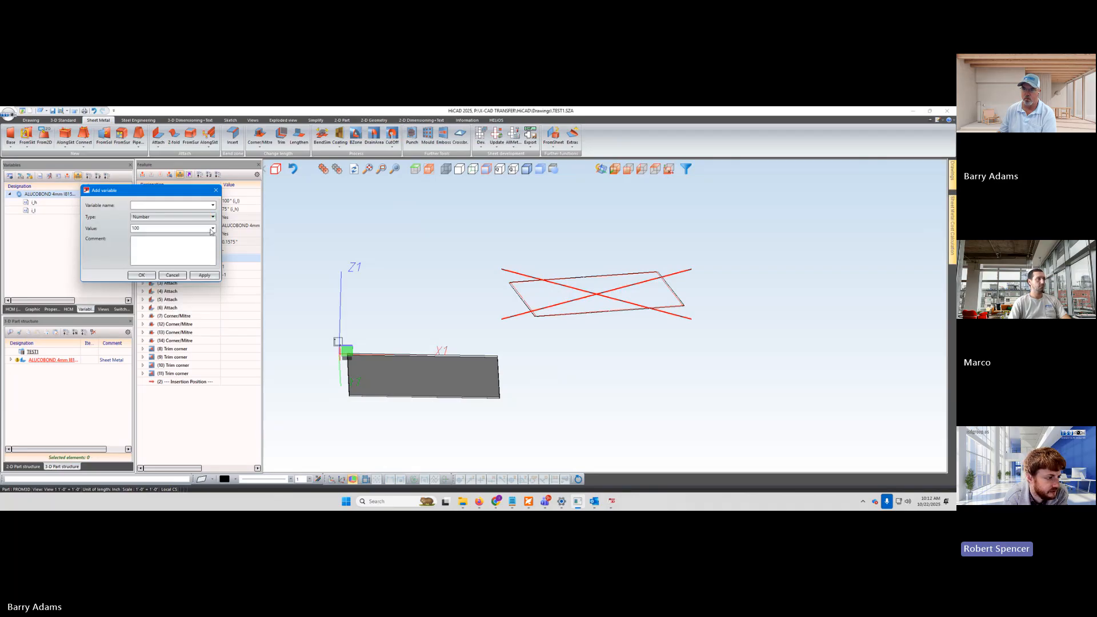
pyautogui.click(212, 217)
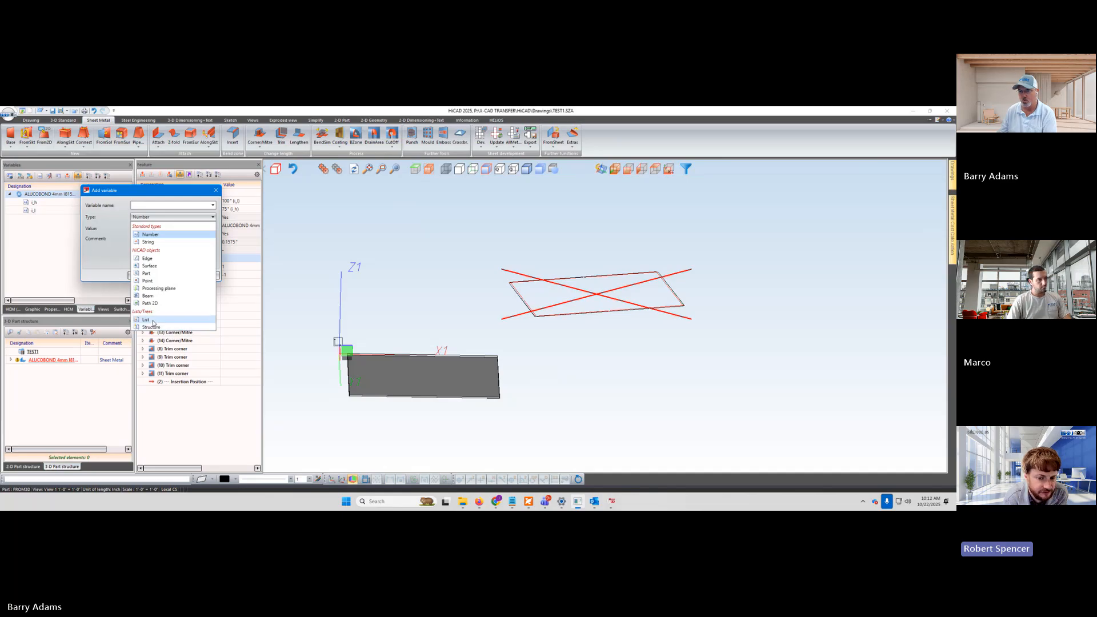
pyautogui.click(116, 246)
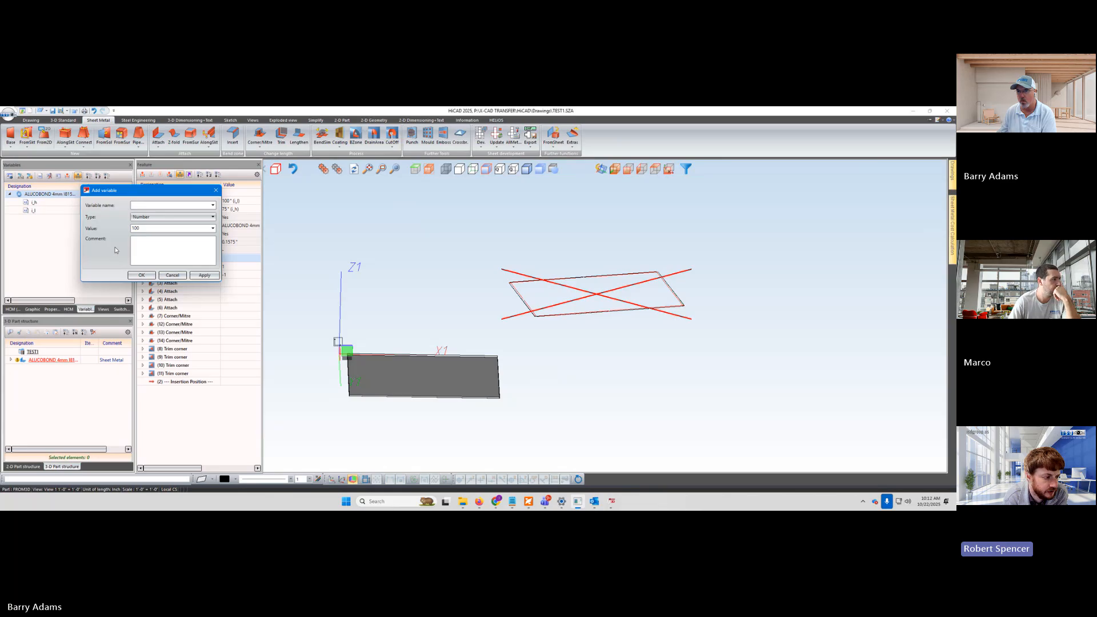
pyautogui.click(213, 218)
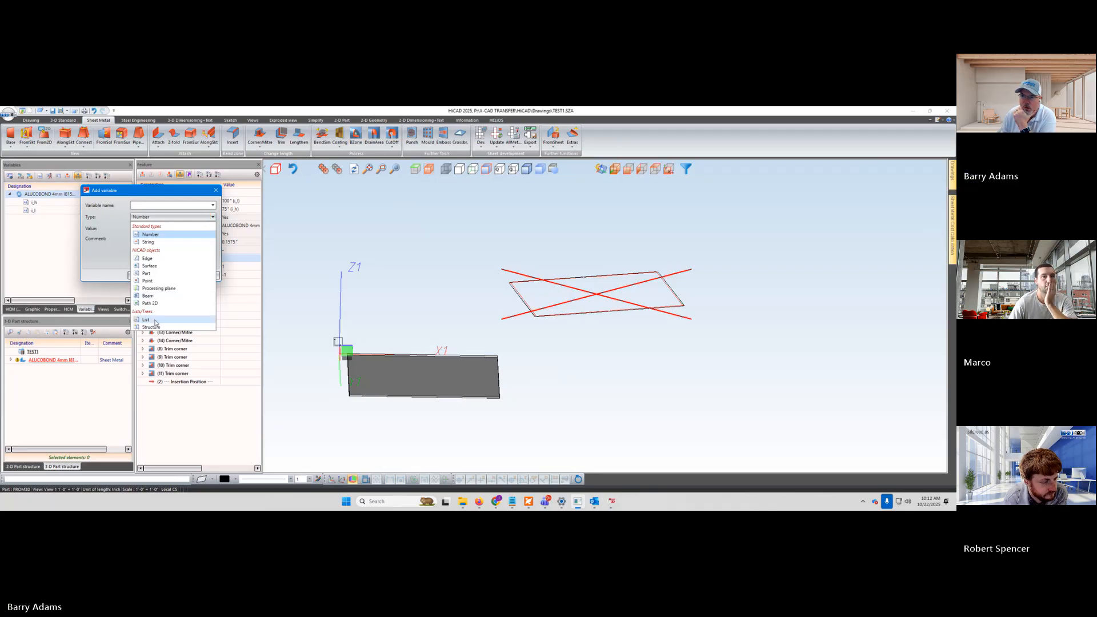
pyautogui.click(147, 192)
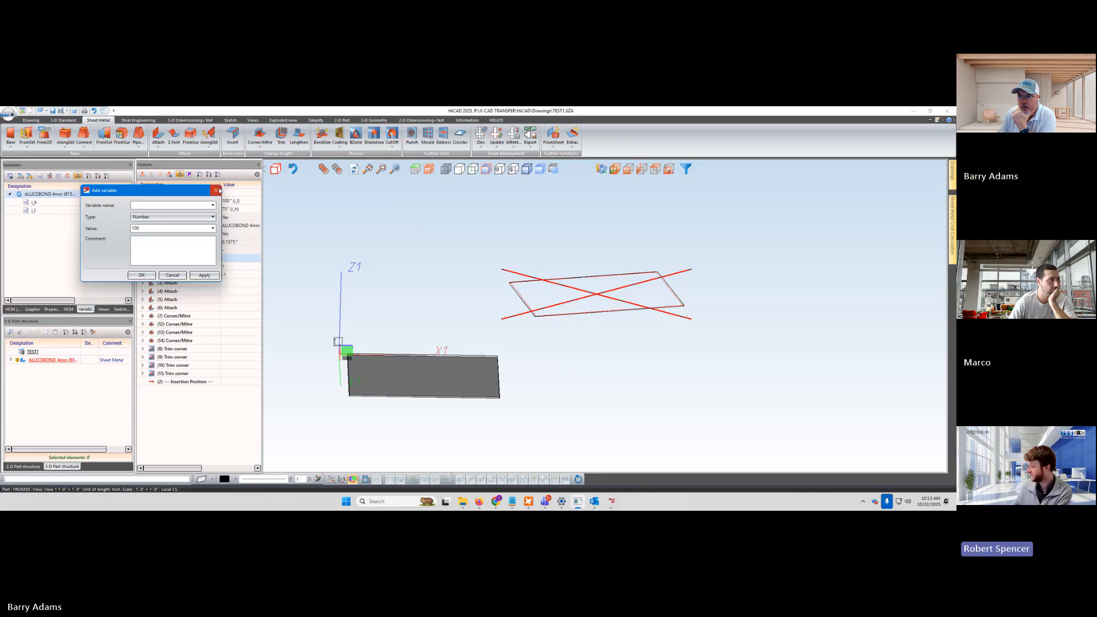
pyautogui.click(216, 191)
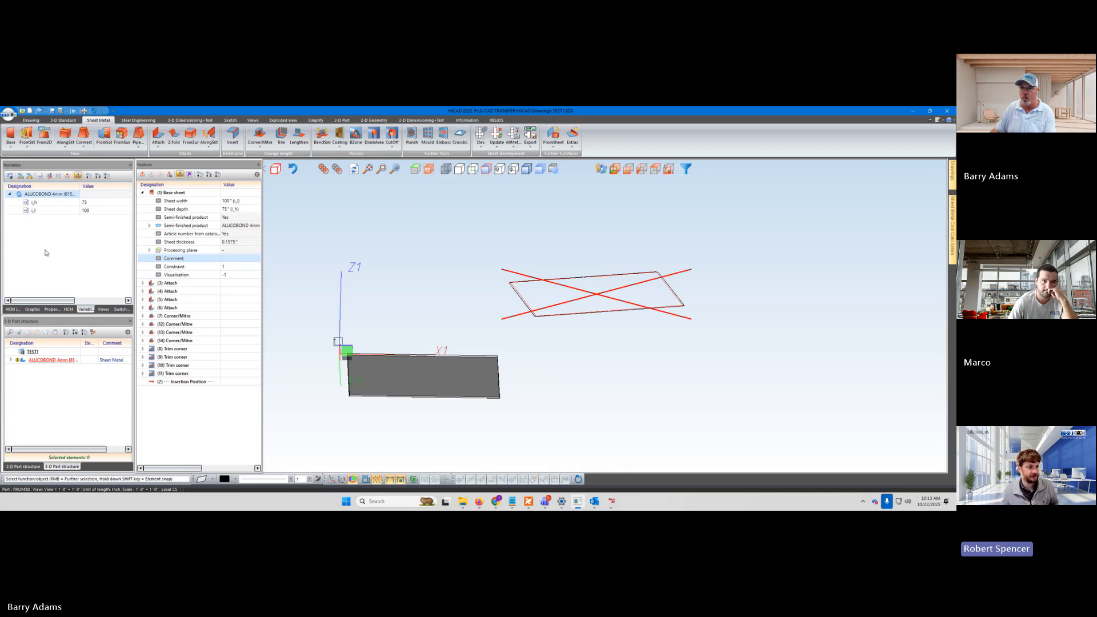
# Step: Test the sheet width variable i_l by changing its value to 200 and back to 100
pyautogui.click(98, 210)
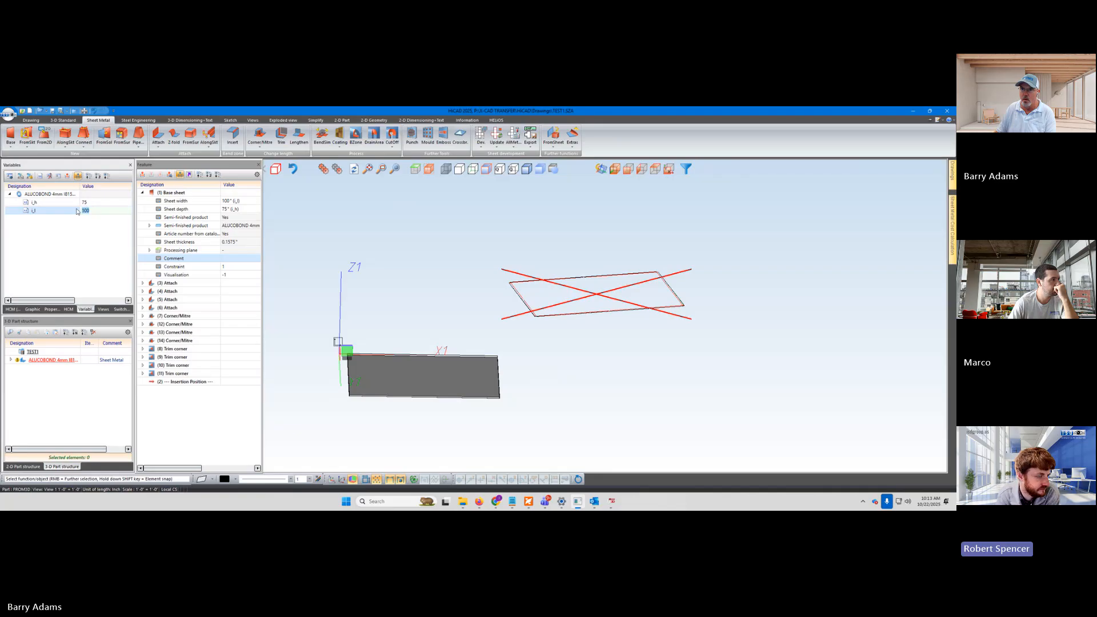
pyautogui.write('200')
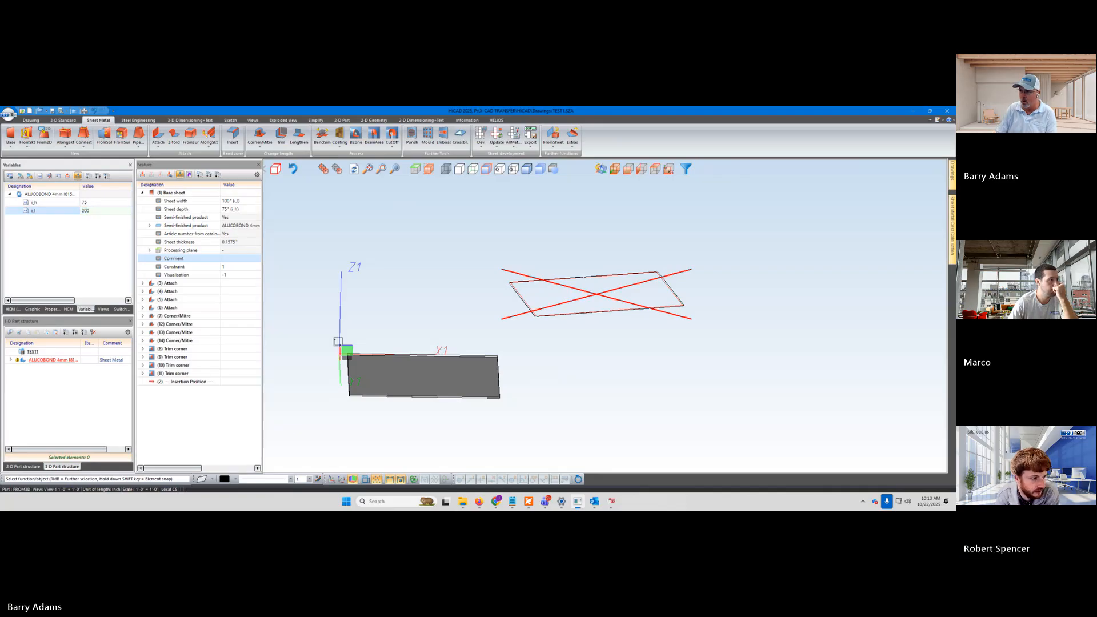
pyautogui.press('Return')
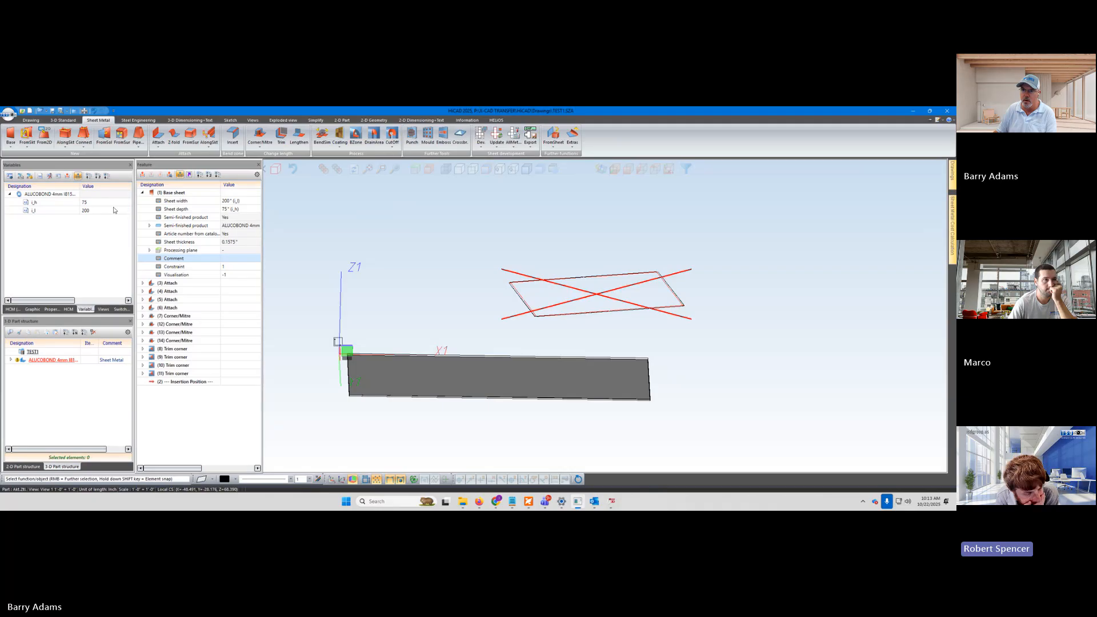
pyautogui.click(69, 213)
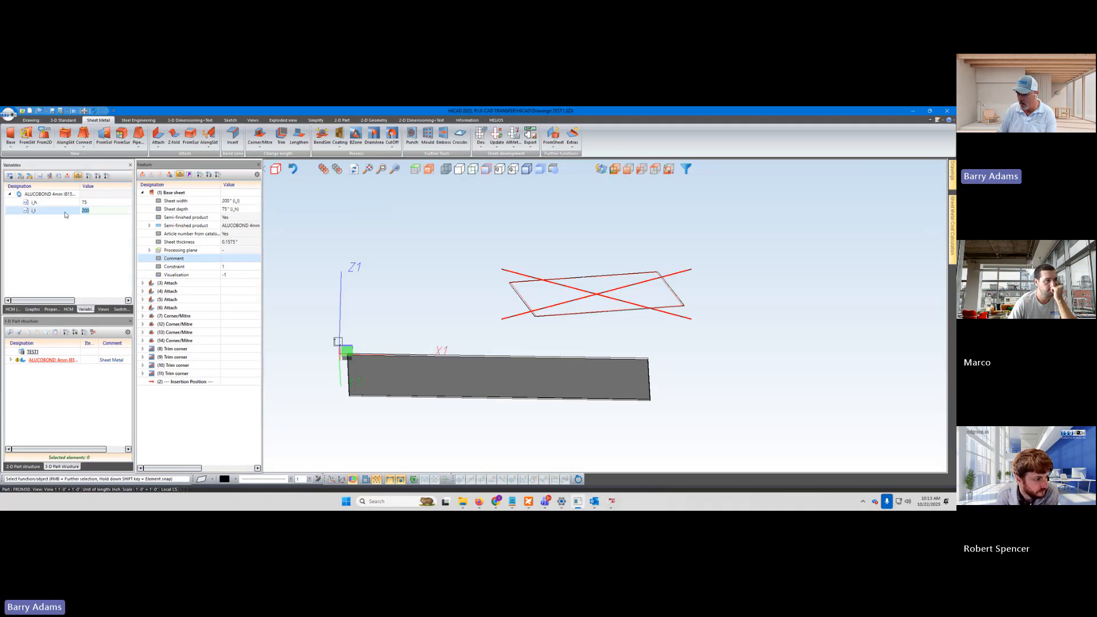
pyautogui.write('100')
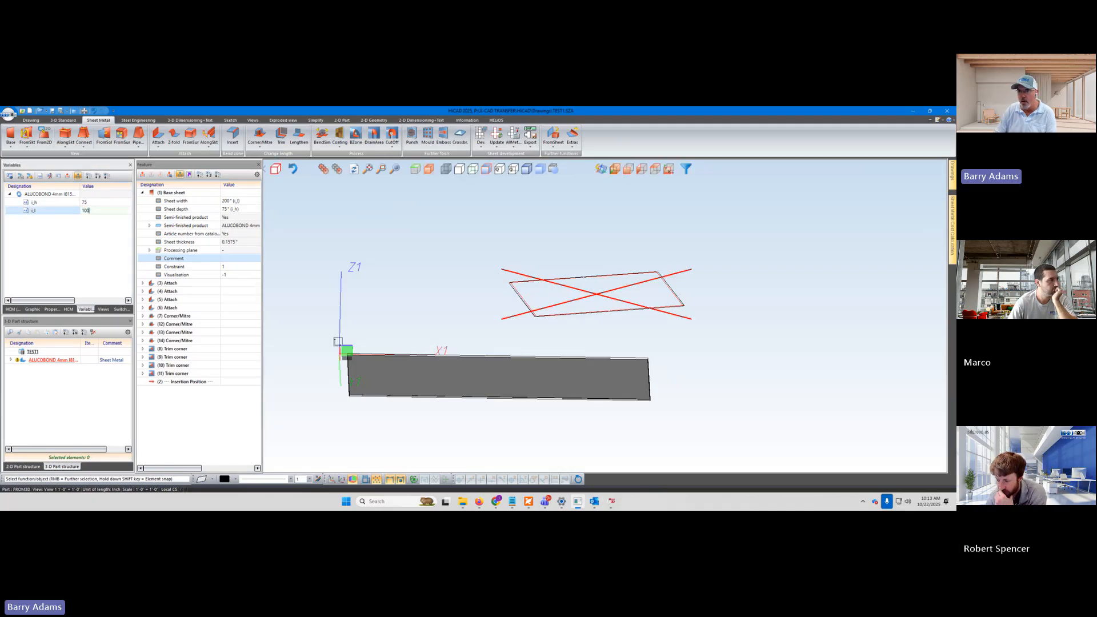
pyautogui.press('Return')
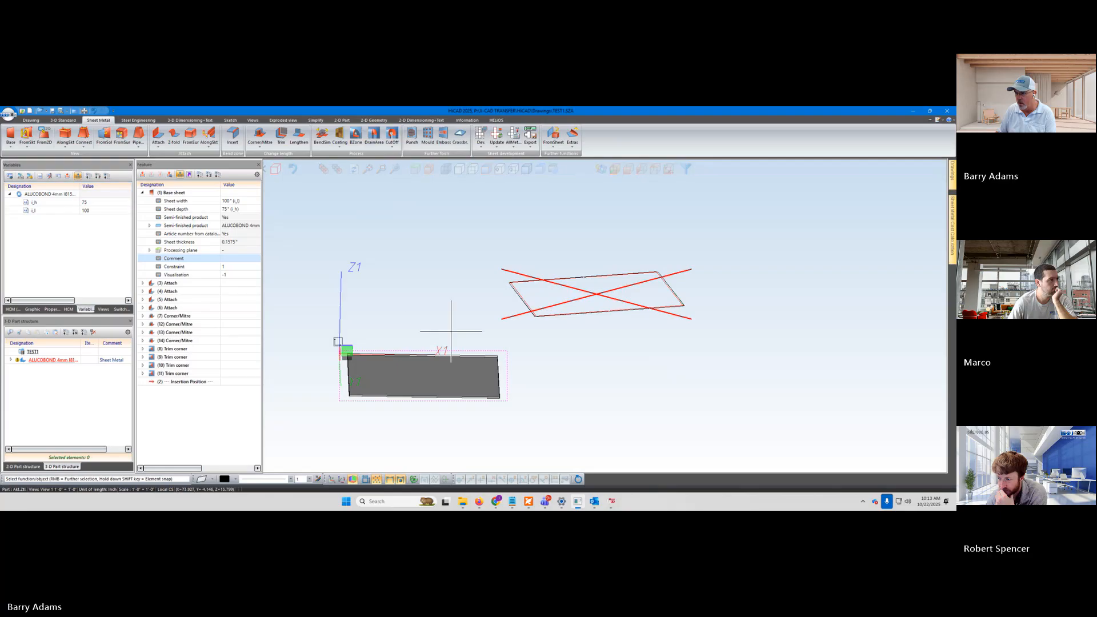
# Step: Set the sheet depth variable i_h to 25
pyautogui.moveTo(446, 306)
pyautogui.mouseDown(button='middle')
pyautogui.moveTo(448, 325)
pyautogui.moveTo(434, 321)
pyautogui.mouseUp(button='middle')
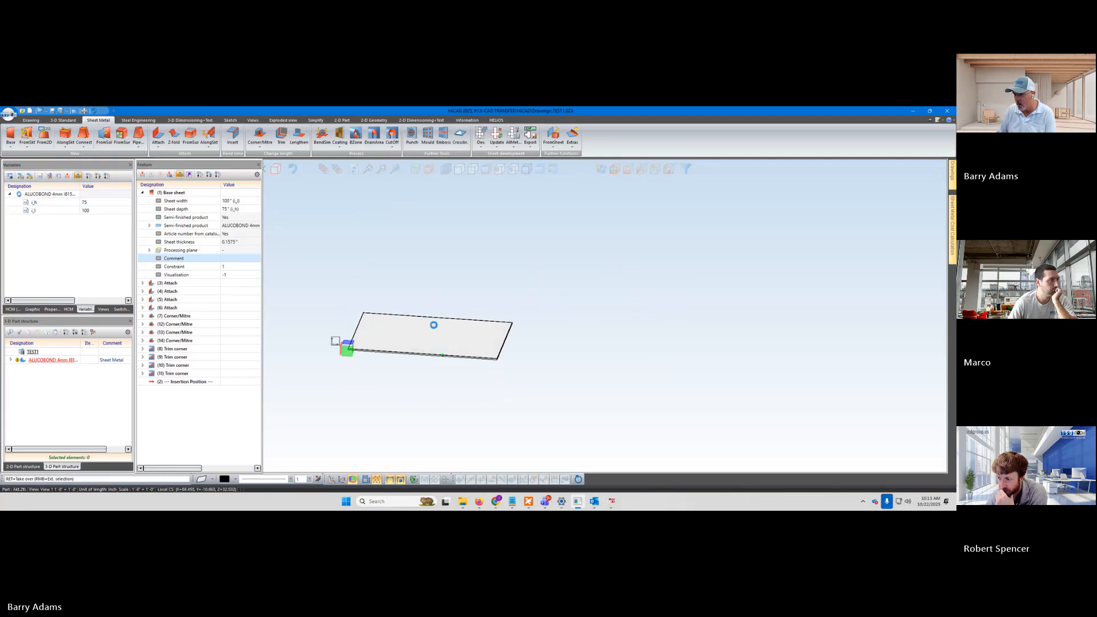
pyautogui.doubleClick(84, 203)
pyautogui.write('25')
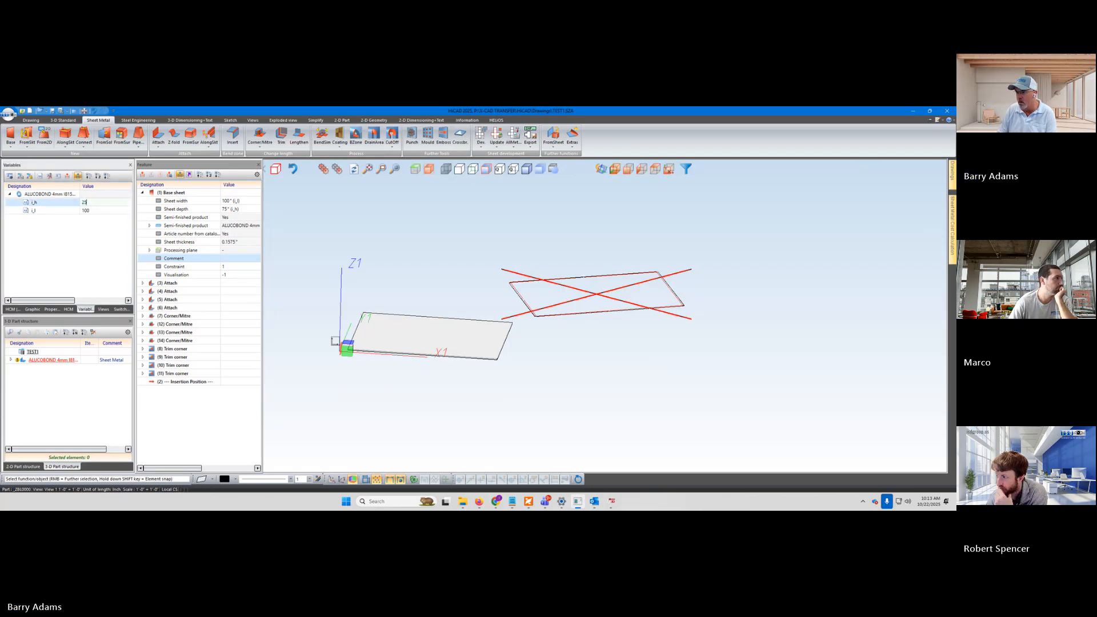
pyautogui.press('Return')
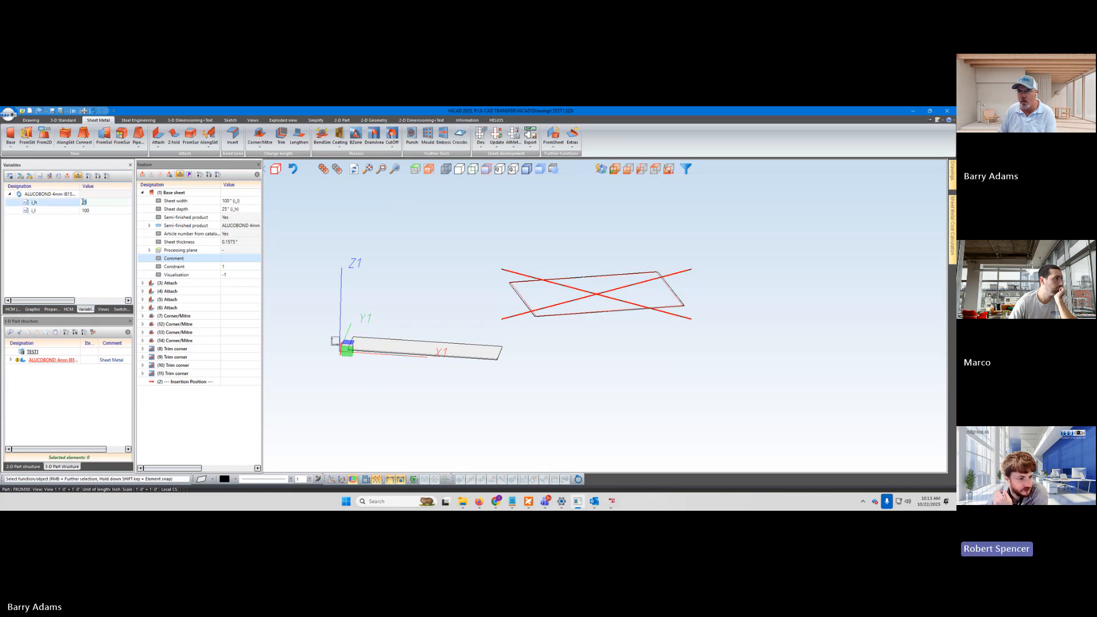
# Step: Open the value of the sheet depth variable i_h for editing and clear it
pyautogui.doubleClick(67, 203)
pyautogui.press('BackSpace')
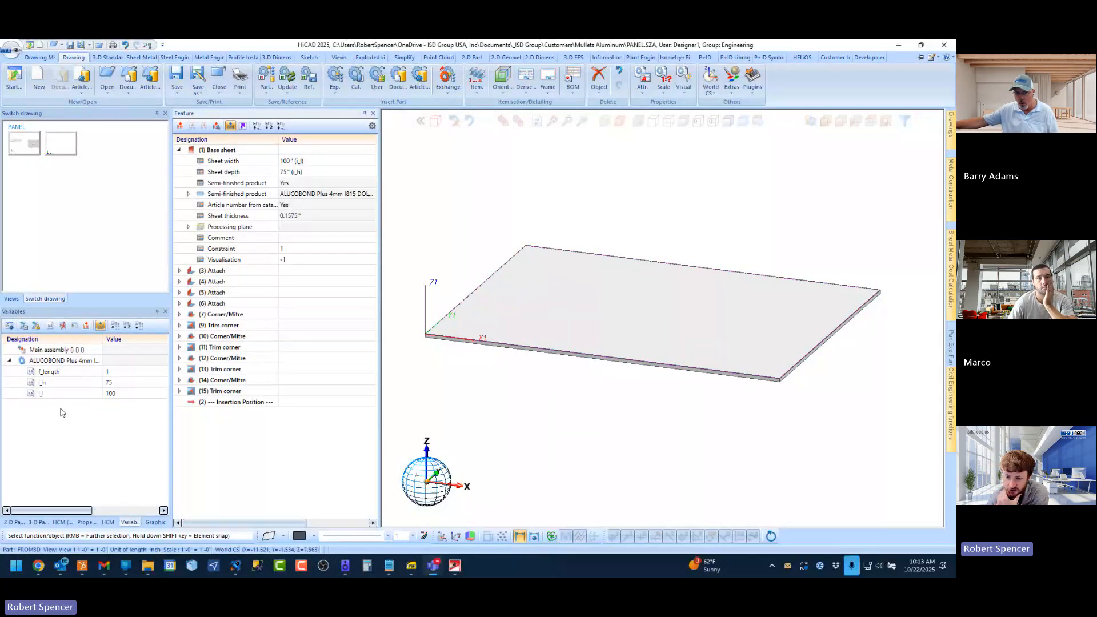
pyautogui.scroll(-2, 633, 305)
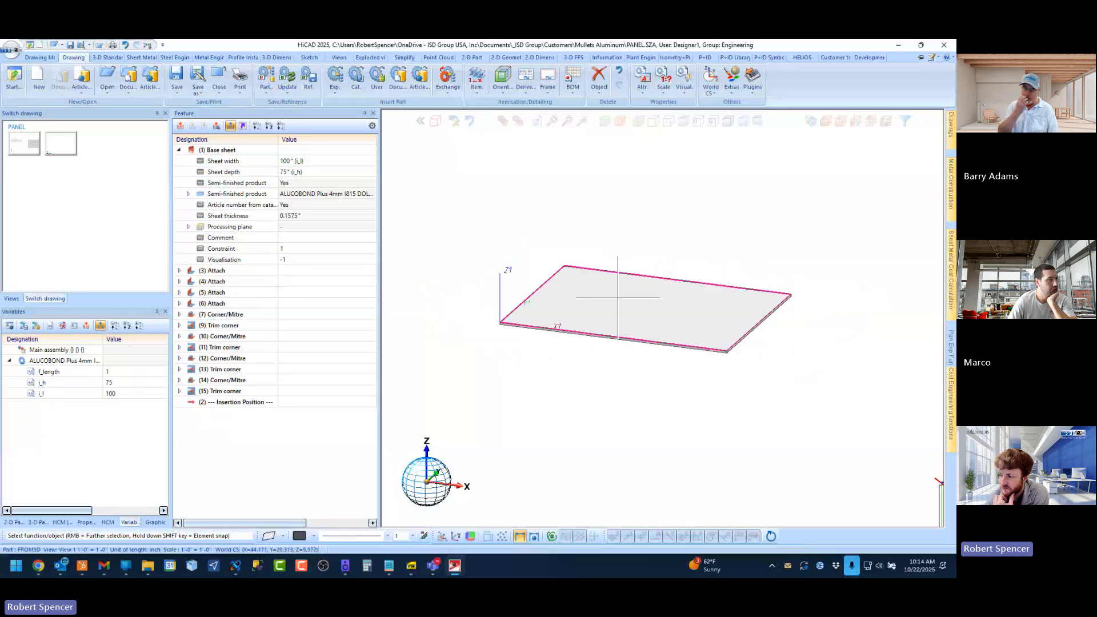
pyautogui.scroll(2, 618, 290)
pyautogui.scroll(-1, 620, 264)
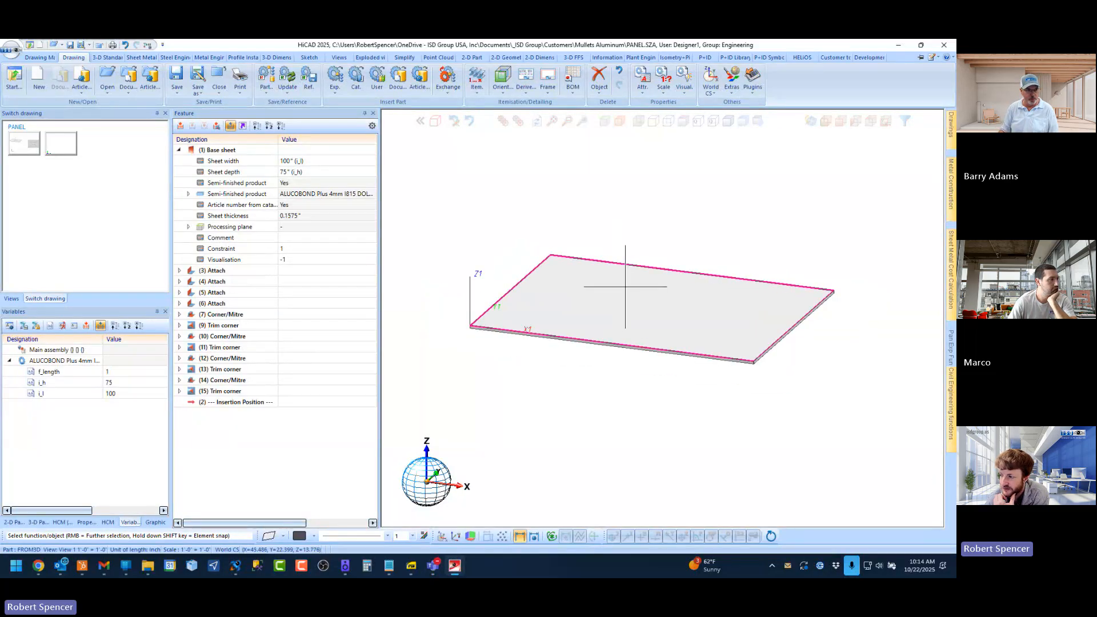
pyautogui.scroll(1, 637, 306)
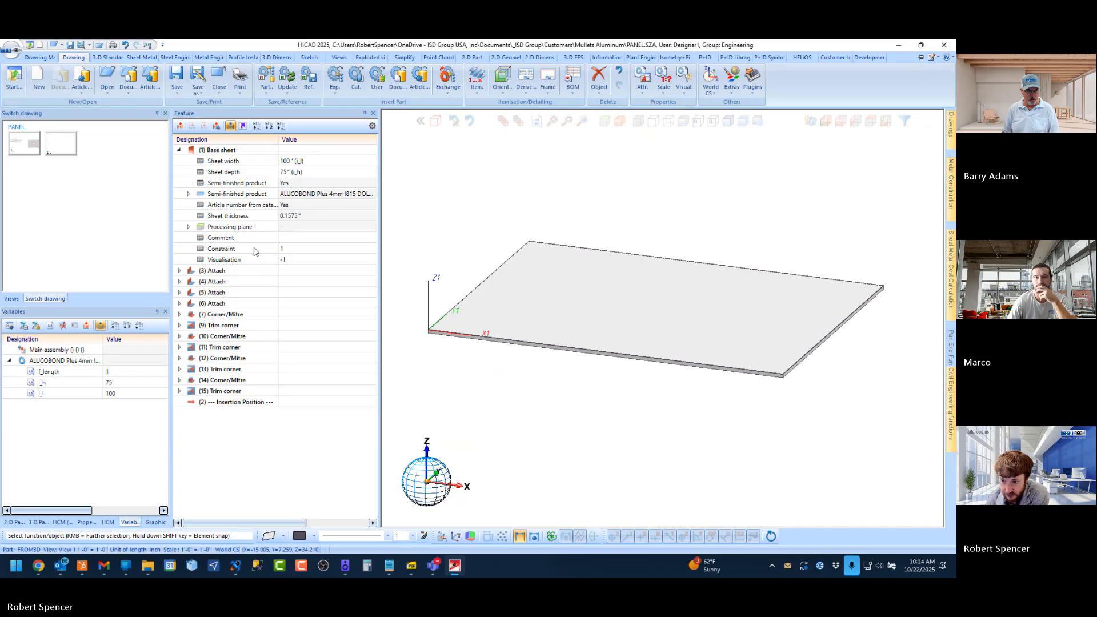
# Step: Expand the (3) Attach flange's length specification and check which variable drives its length
pyautogui.click(179, 150)
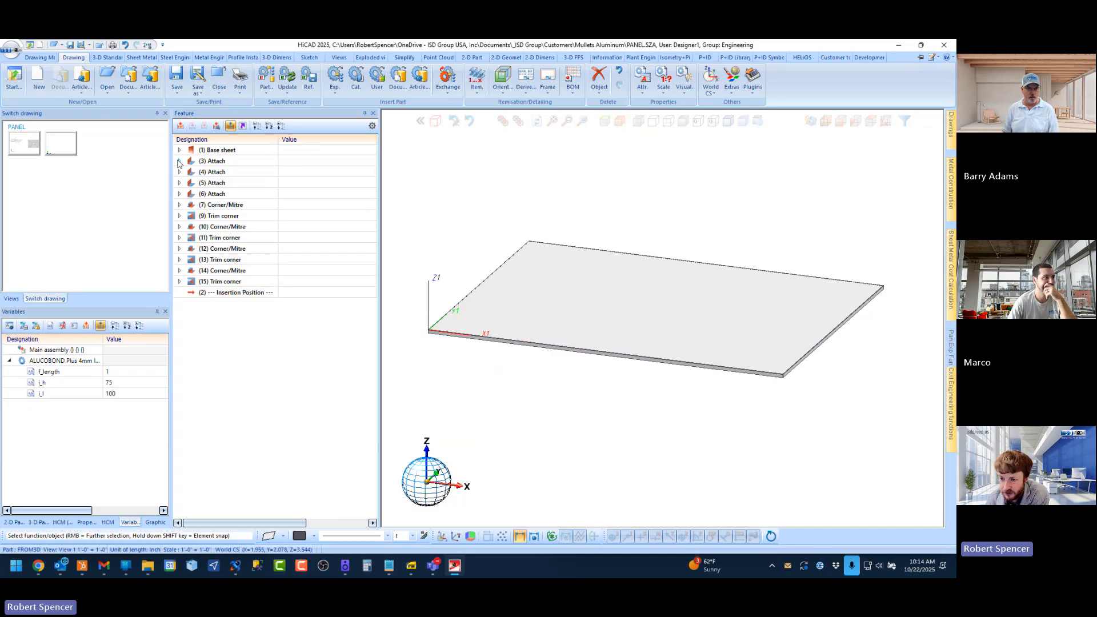
pyautogui.click(179, 161)
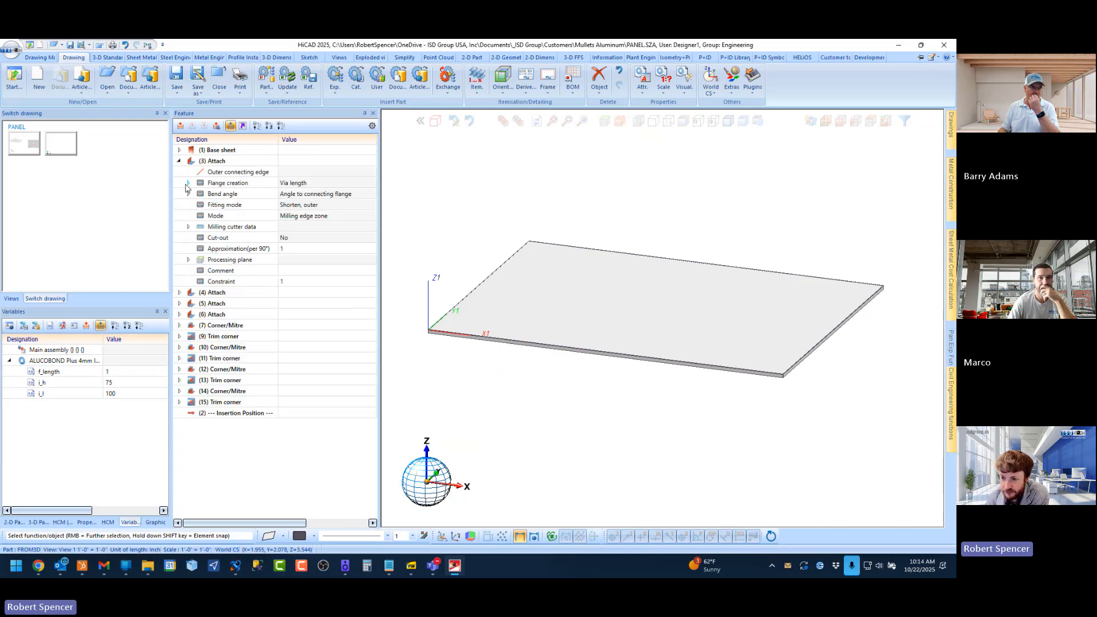
pyautogui.click(188, 182)
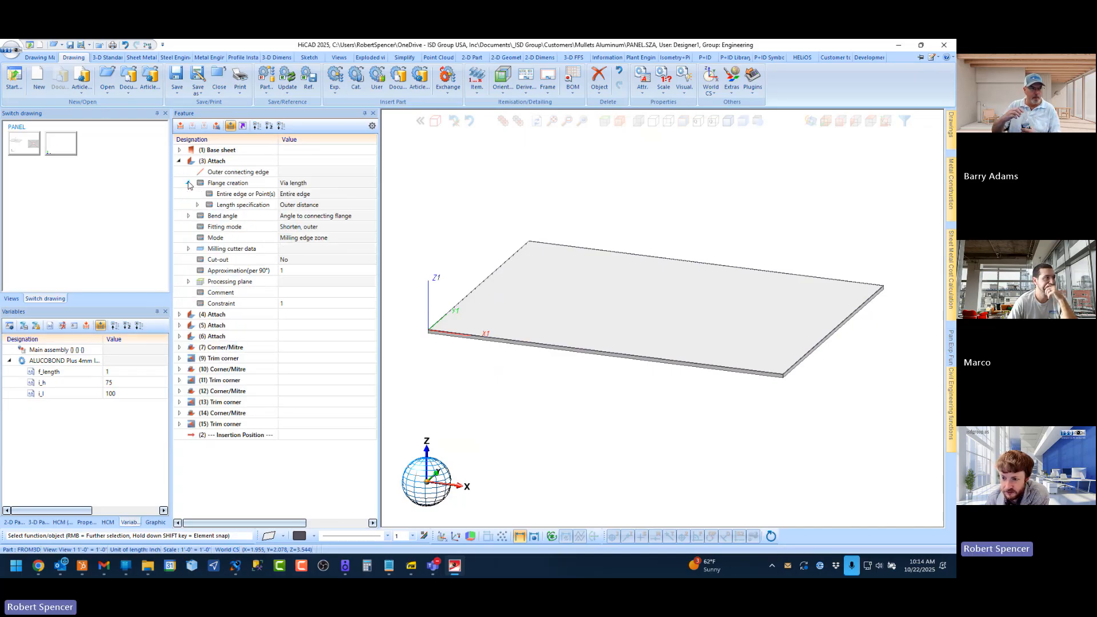
pyautogui.click(197, 205)
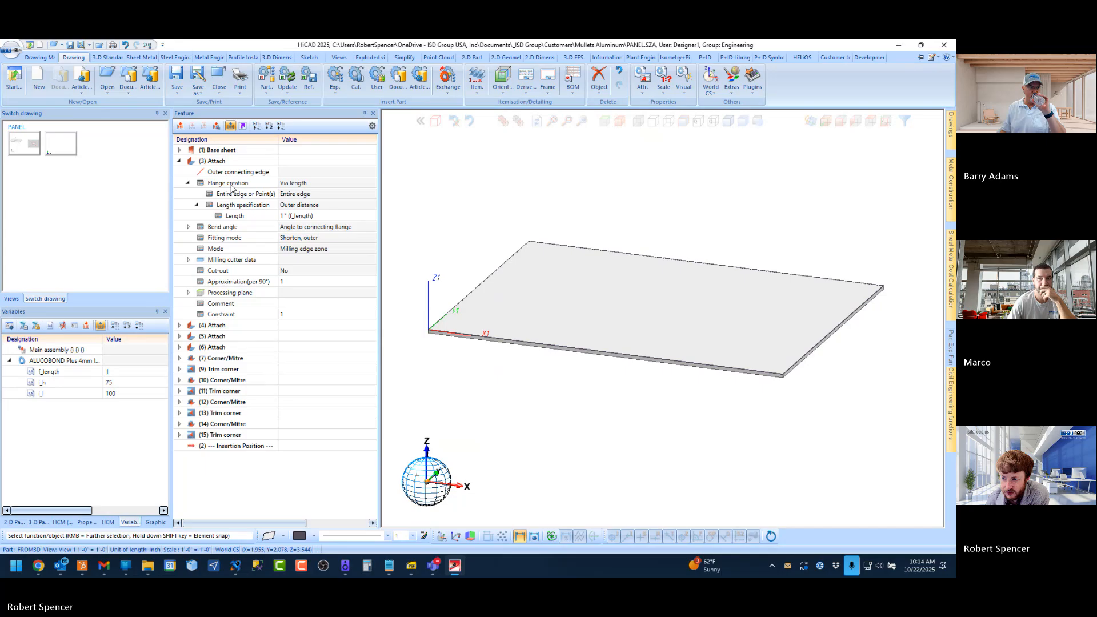
pyautogui.click(320, 216)
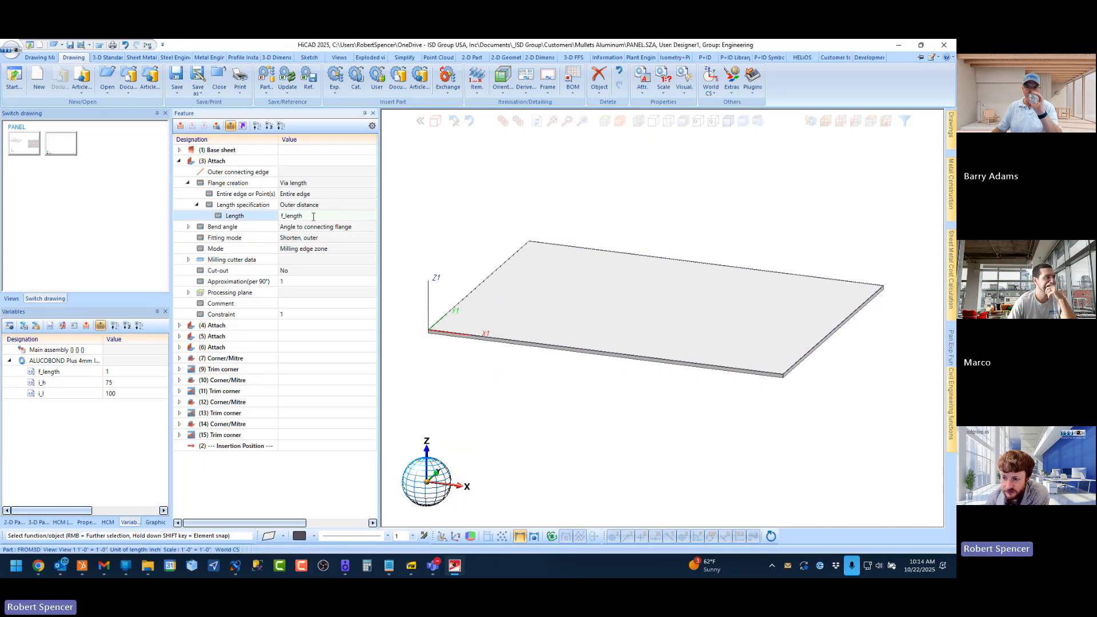
pyautogui.doubleClick(313, 216)
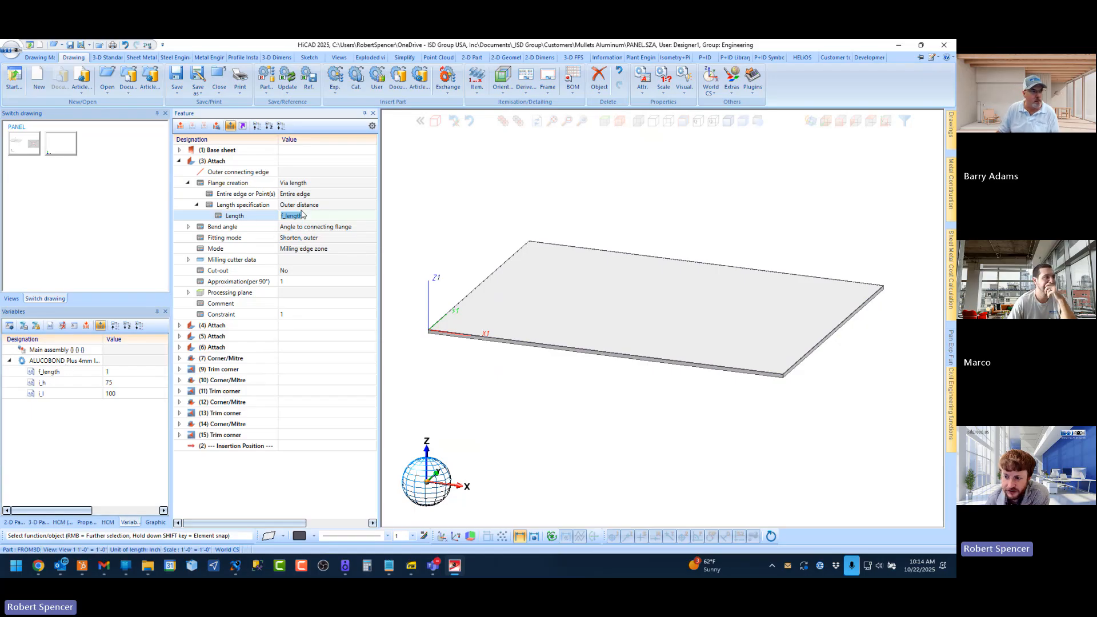
pyautogui.click(322, 215)
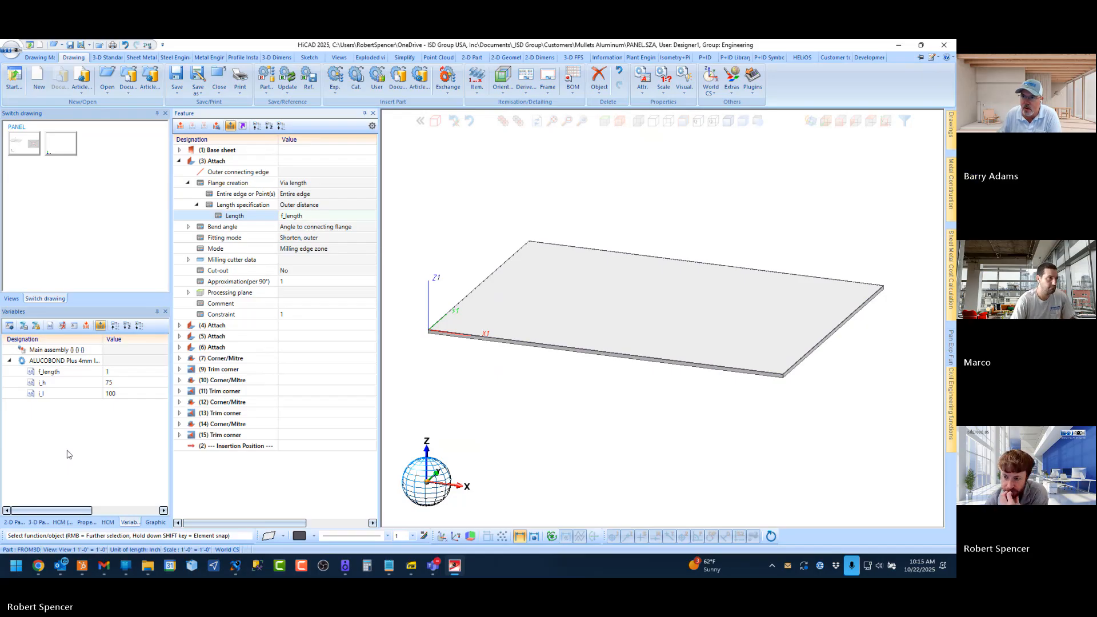
# Step: Examine the length entry in the (3) Attach feature's definition, leaving it without changes
pyautogui.click(216, 162)
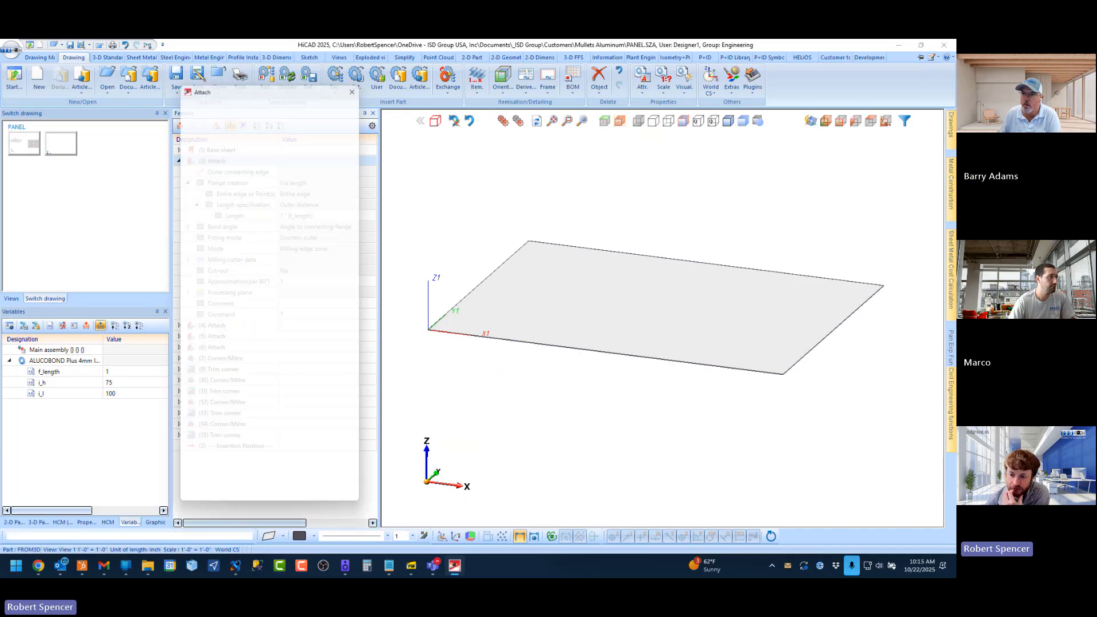
pyautogui.doubleClick(288, 268)
pyautogui.moveTo(305, 268); pyautogui.dragTo(180, 272)
pyautogui.click(246, 82)
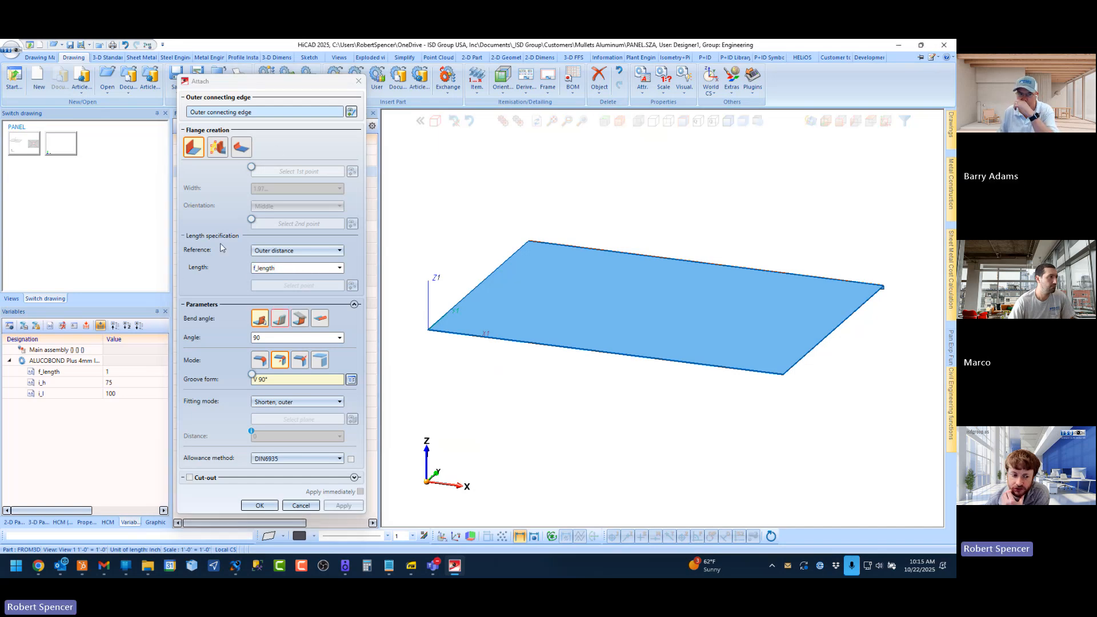
pyautogui.moveTo(317, 83); pyautogui.dragTo(345, 90)
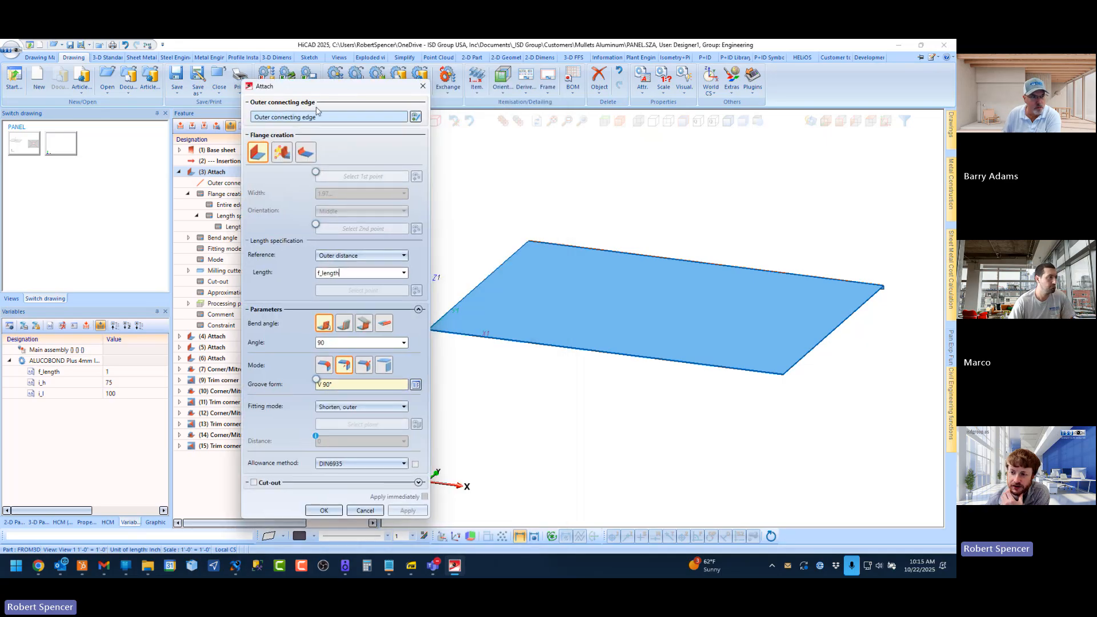
pyautogui.moveTo(350, 276); pyautogui.dragTo(290, 278)
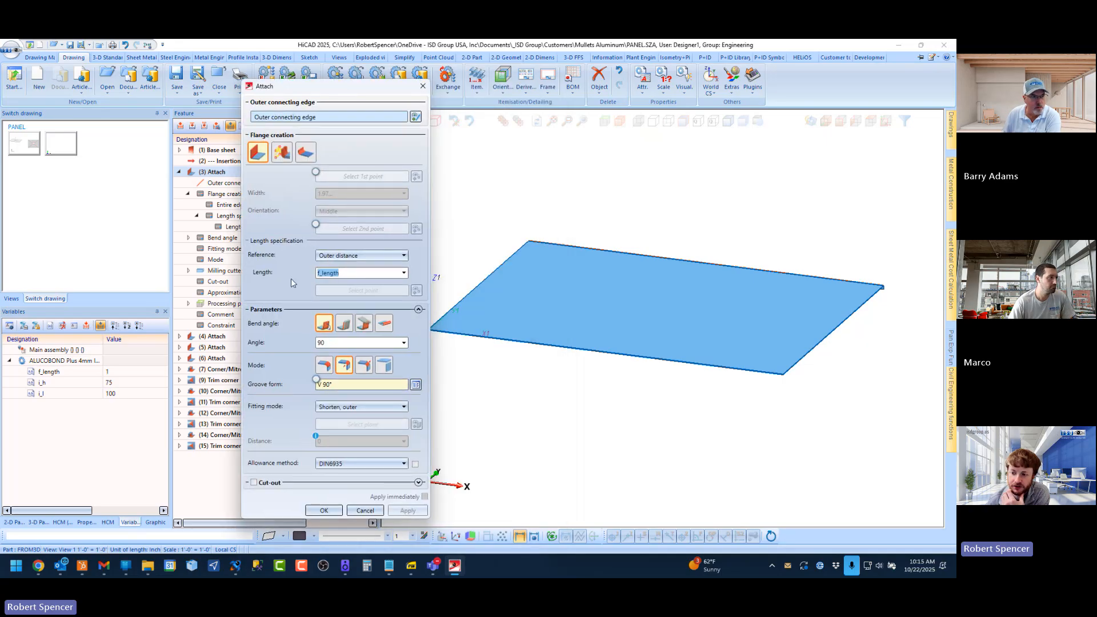
pyautogui.moveTo(369, 277); pyautogui.dragTo(271, 277)
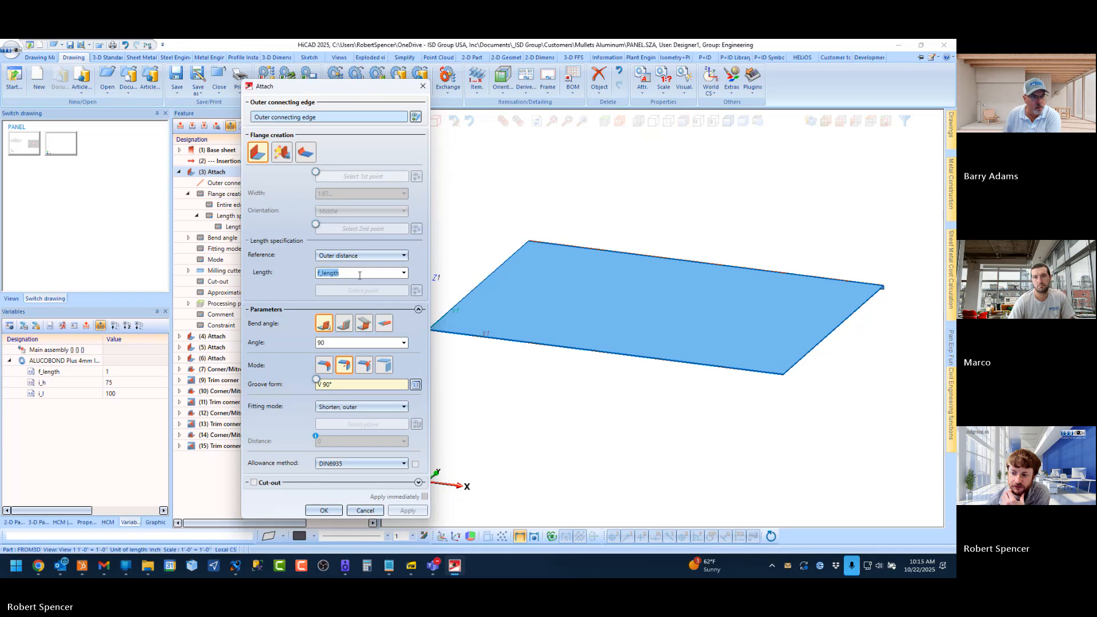
pyautogui.moveTo(360, 275); pyautogui.dragTo(275, 278)
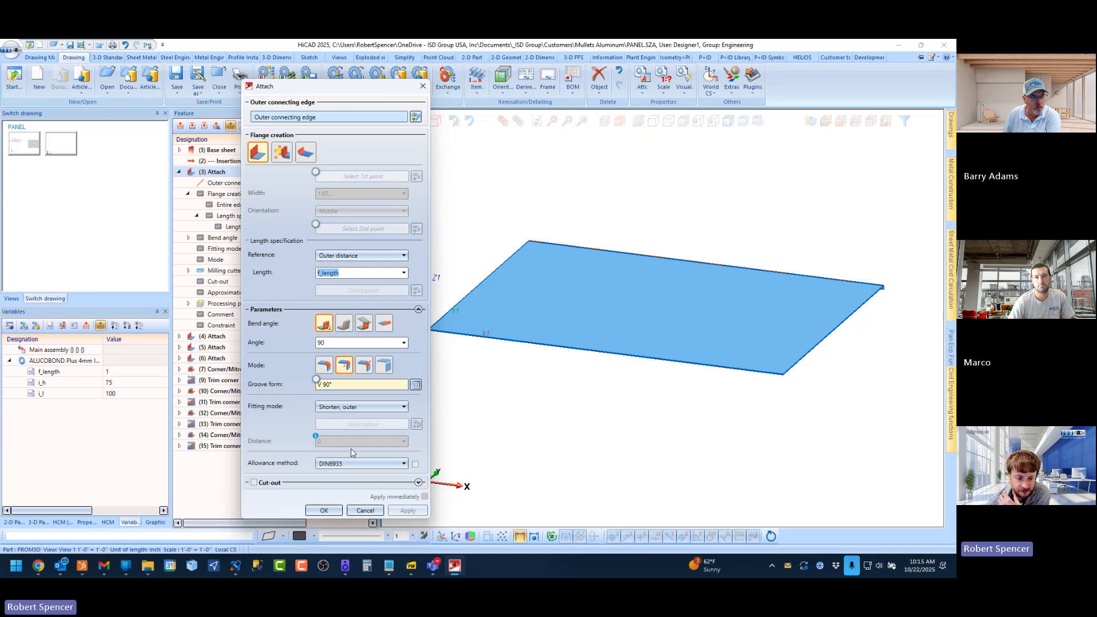
pyautogui.click(365, 511)
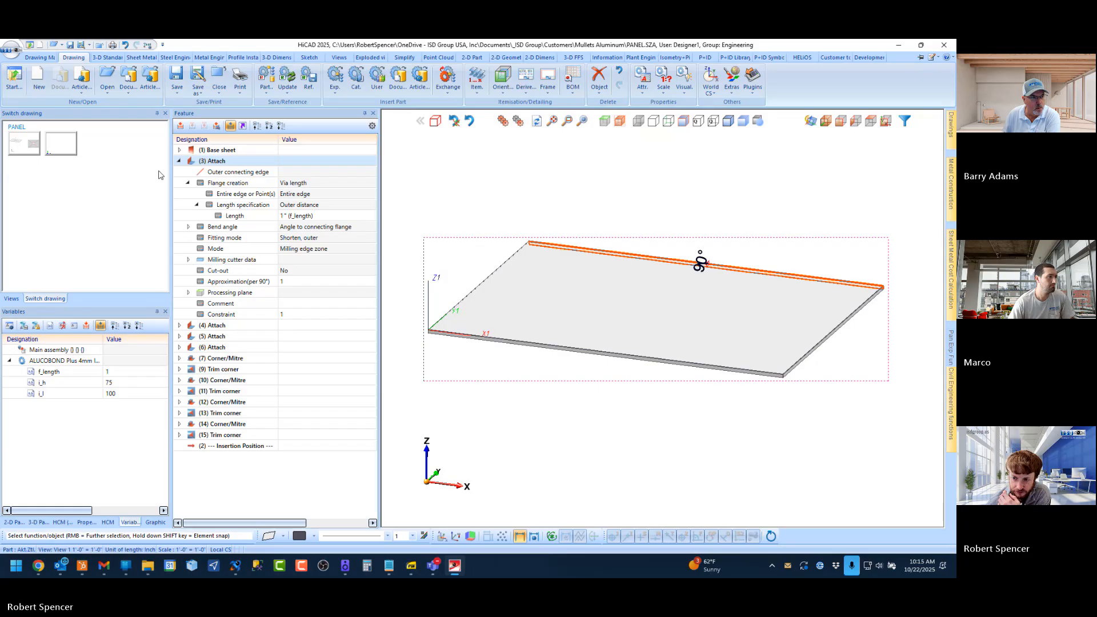
# Step: Examine the (3) Attach feature's bend angle, milling cutter tool, processing plane and length parameters for values that can take variables
pyautogui.click(180, 161)
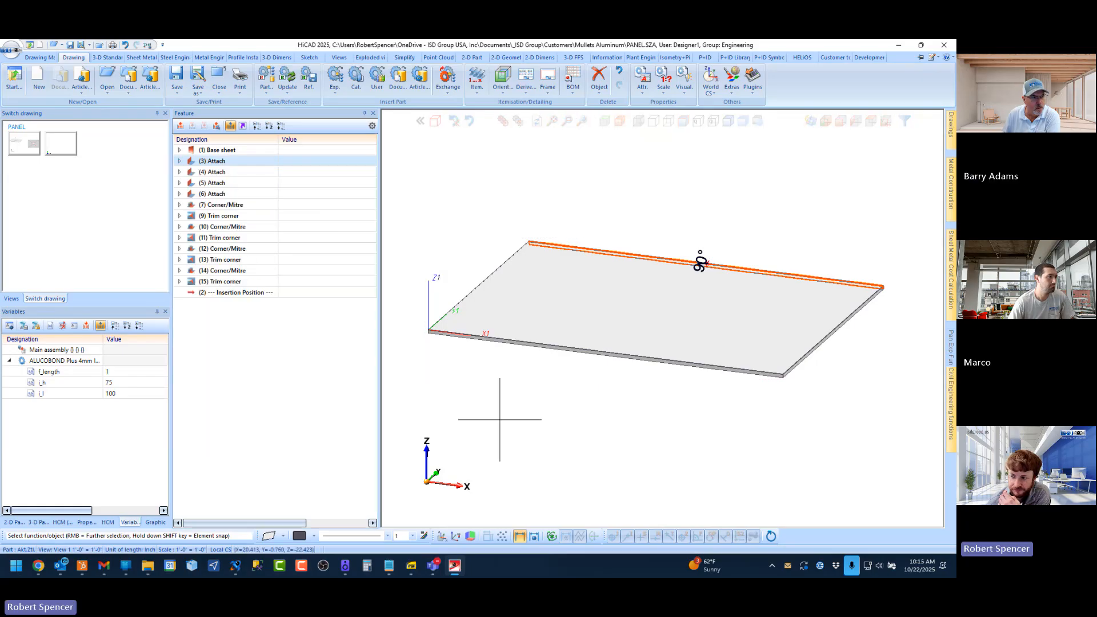
pyautogui.click(179, 161)
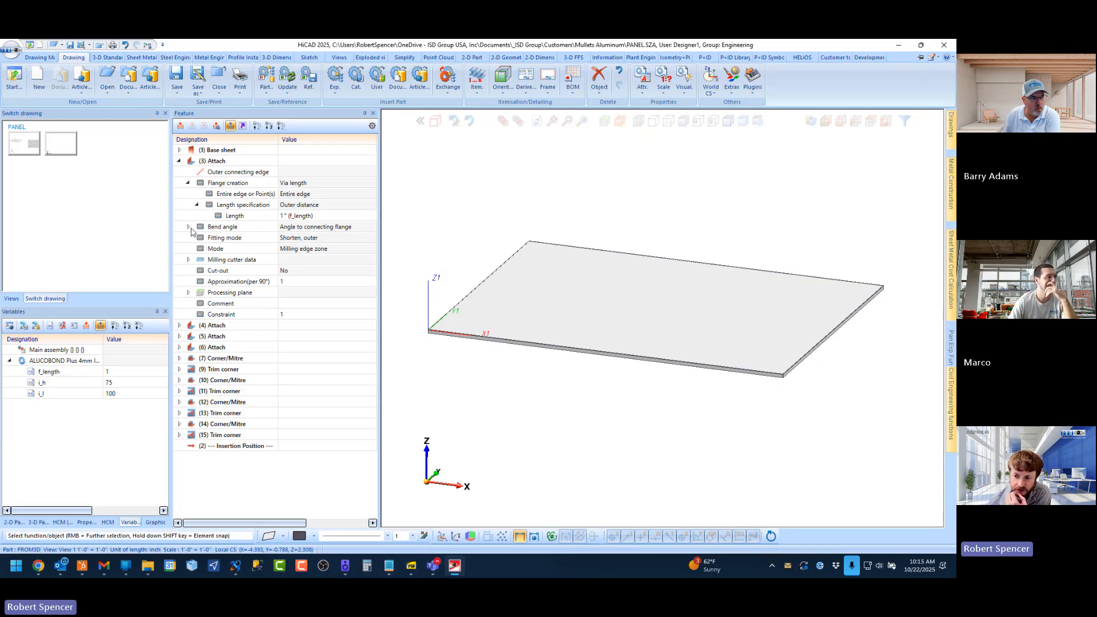
pyautogui.click(179, 150)
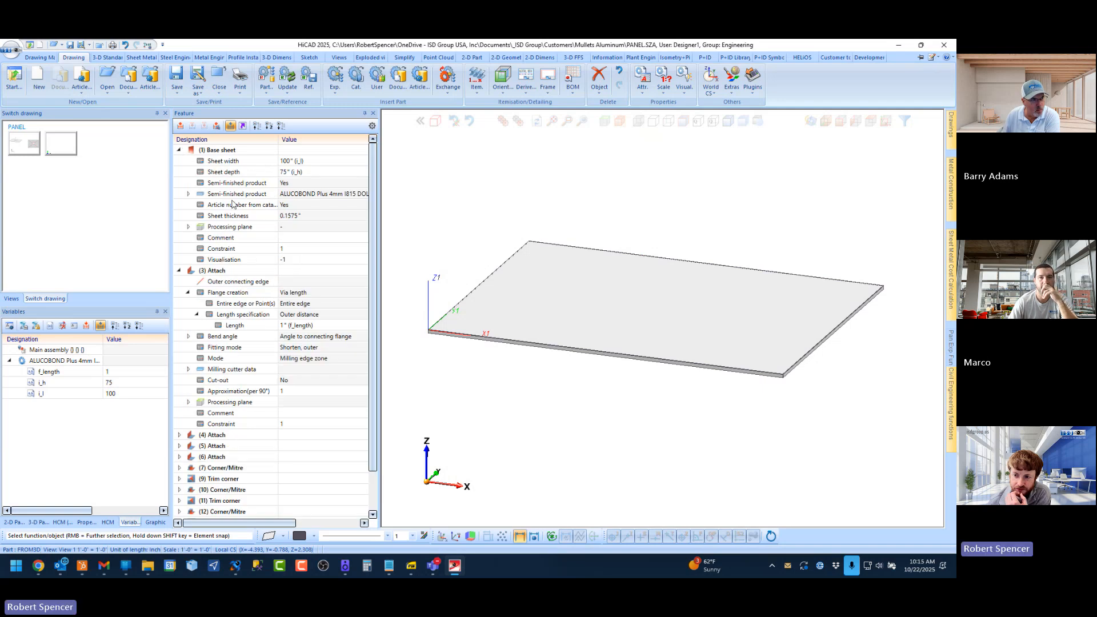
pyautogui.click(180, 151)
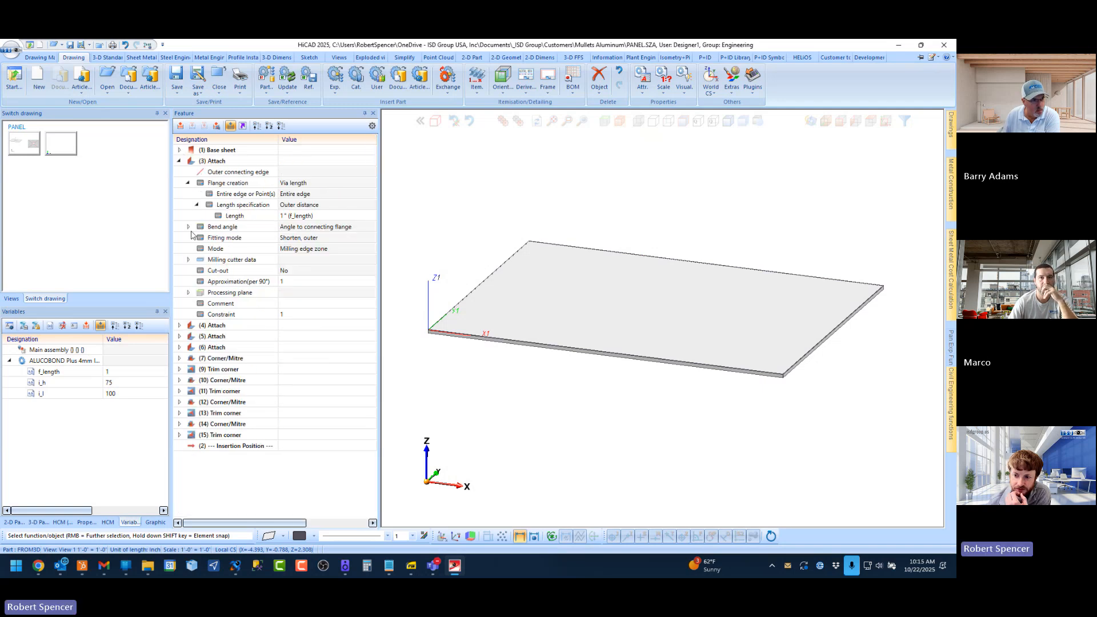
pyautogui.click(193, 227)
pyautogui.click(189, 227)
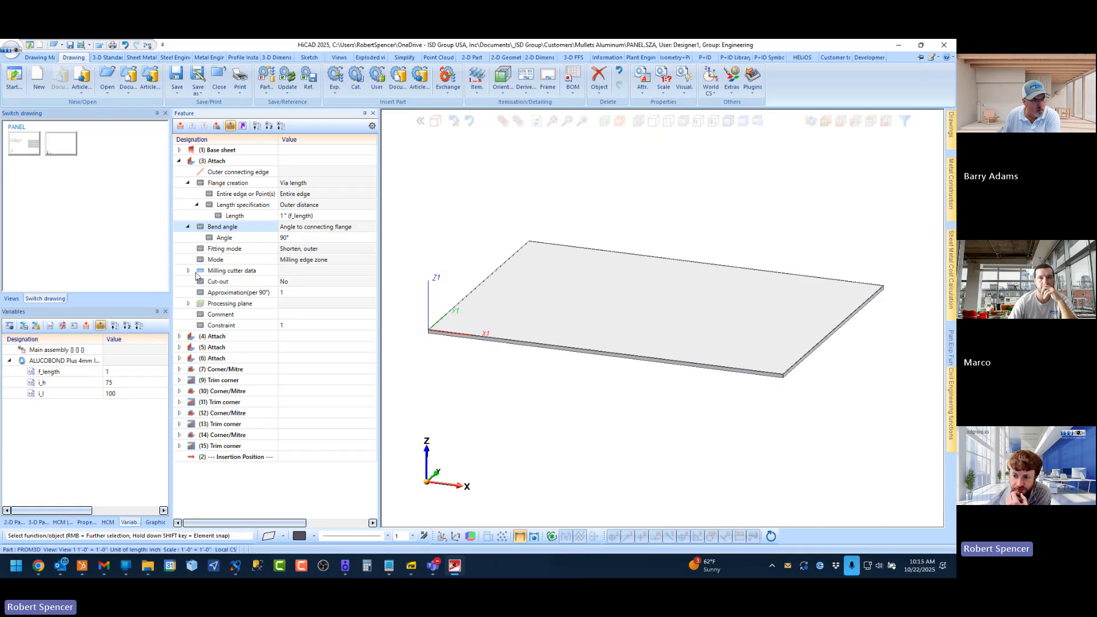
pyautogui.click(188, 270)
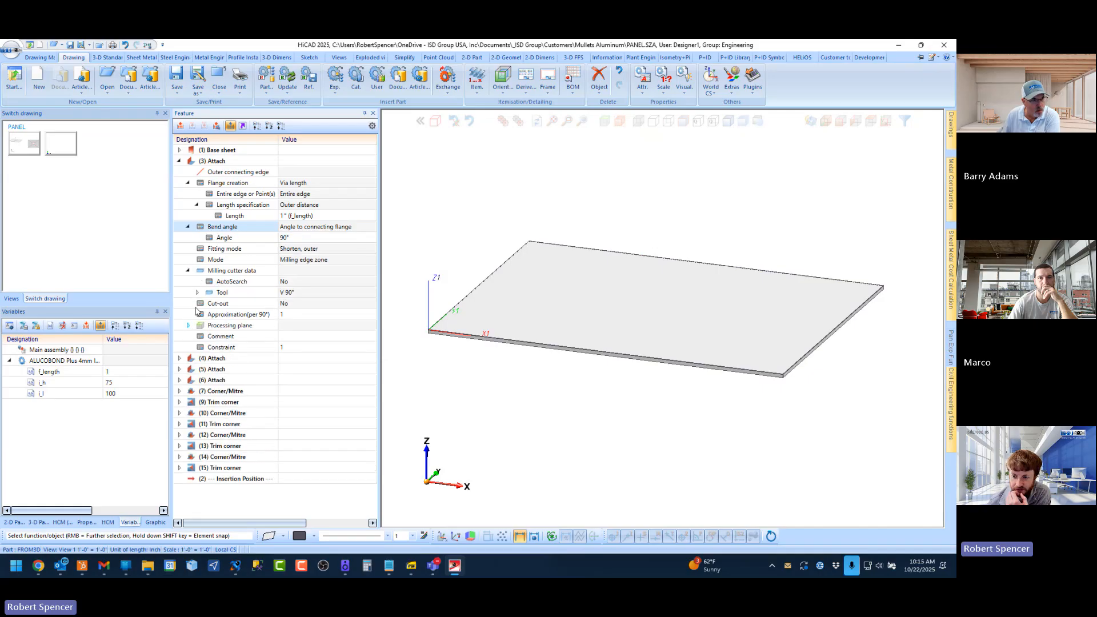
pyautogui.click(189, 325)
pyautogui.click(198, 293)
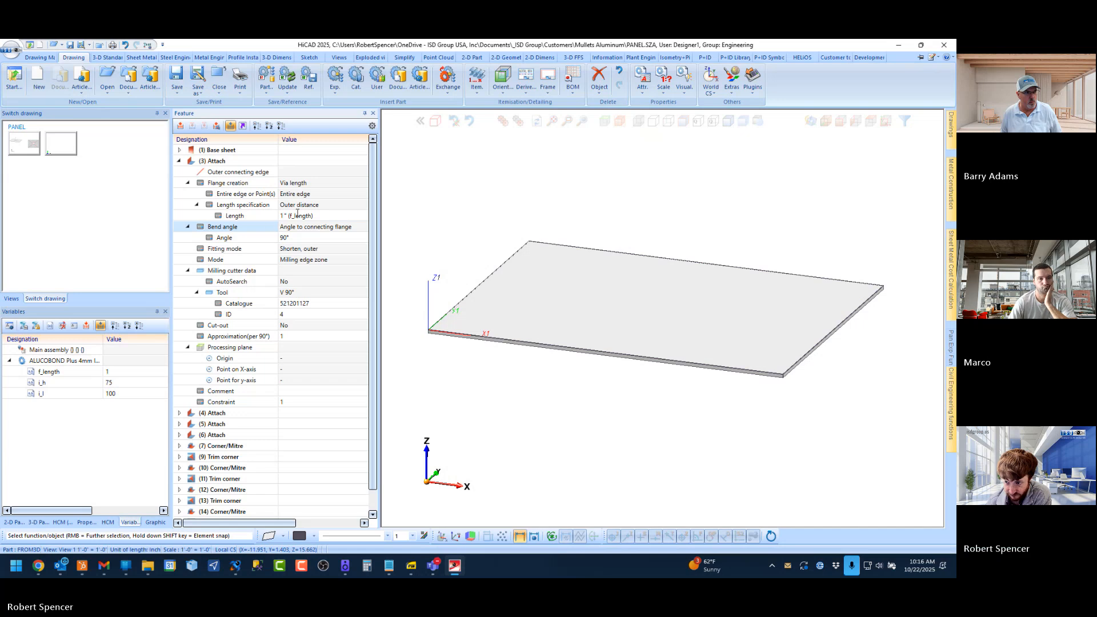
pyautogui.click(326, 215)
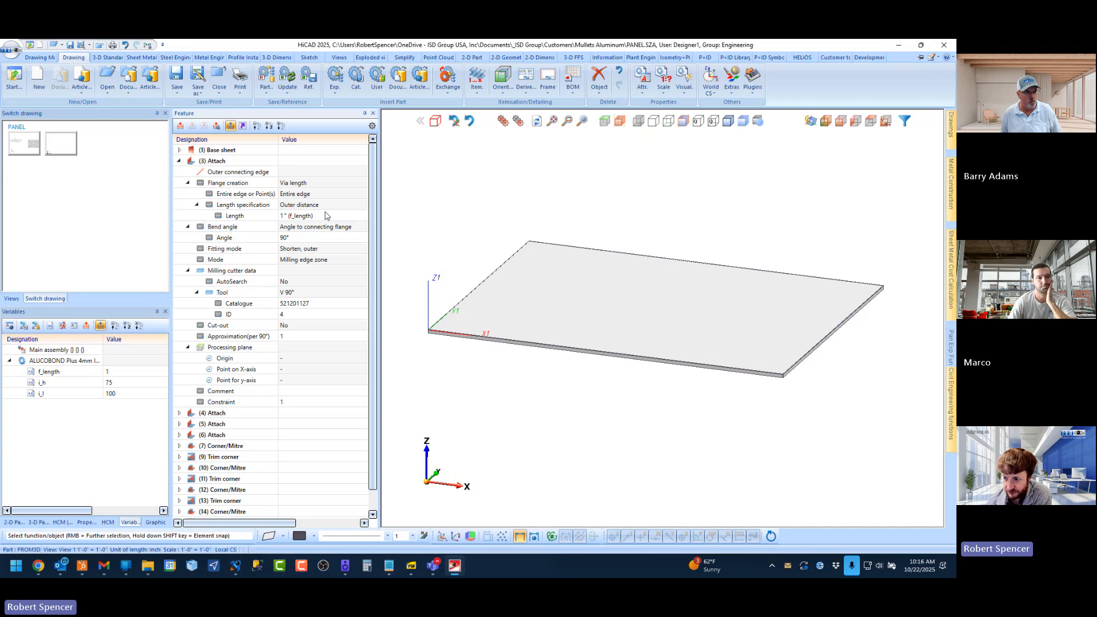
# Step: Link the flange length of the (4) Attach feature to the variable f_length
pyautogui.click(179, 161)
pyautogui.click(179, 171)
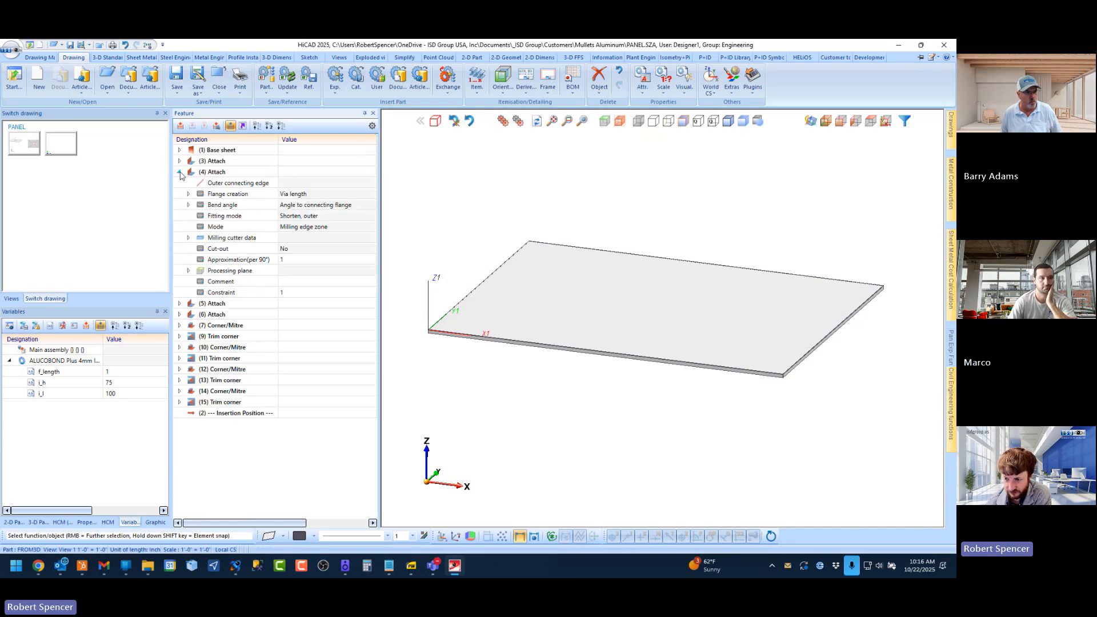
pyautogui.click(188, 194)
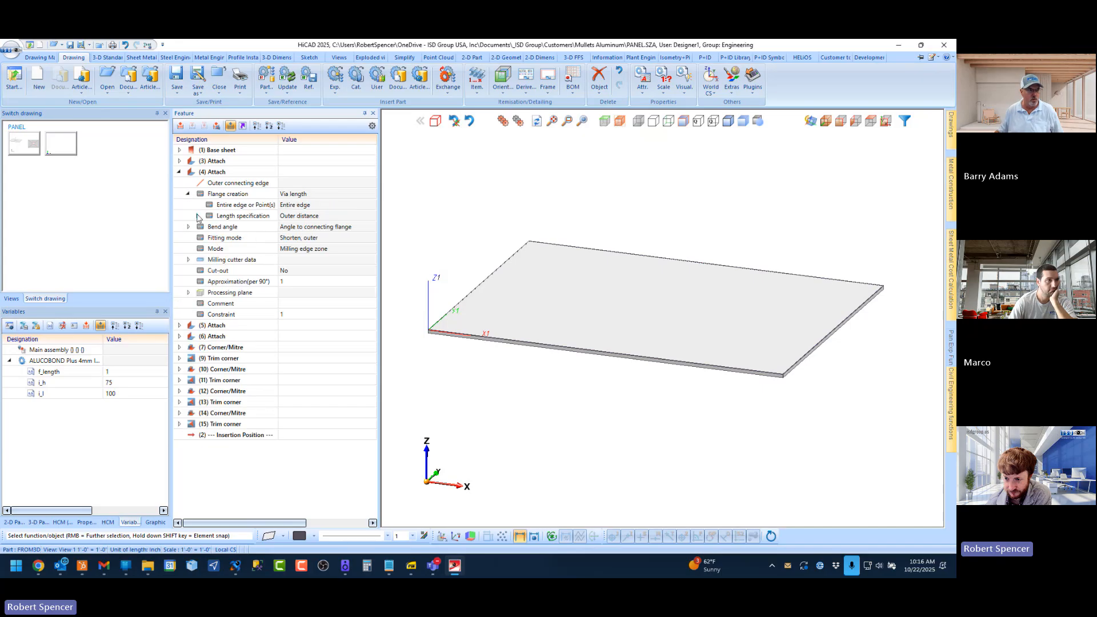
pyautogui.click(197, 216)
pyautogui.click(269, 229)
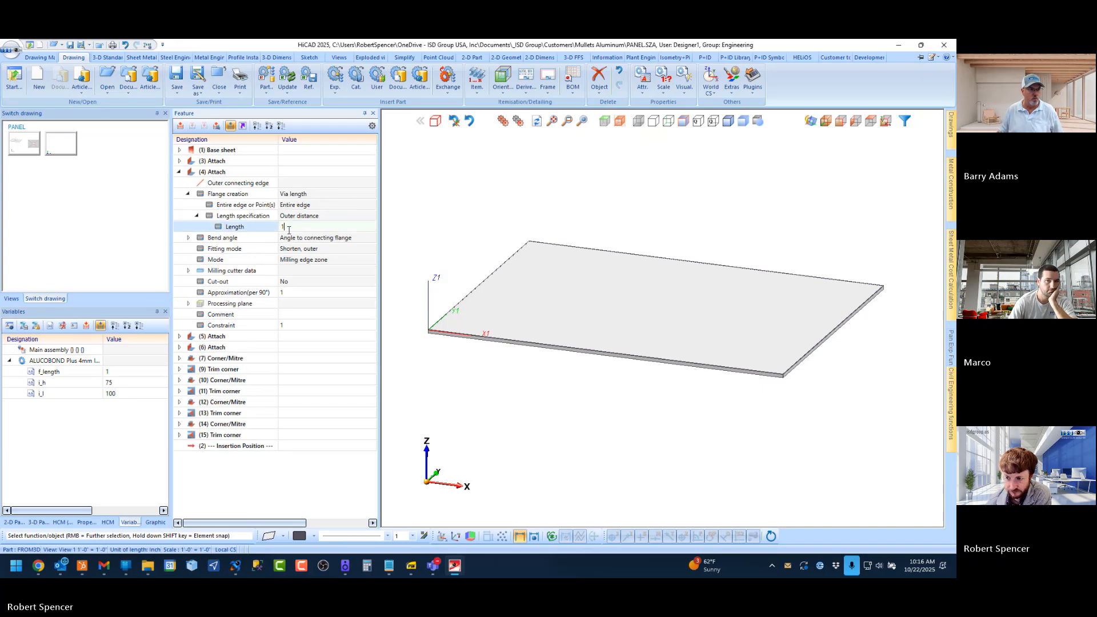
pyautogui.press('BackSpace')
pyautogui.write('f')
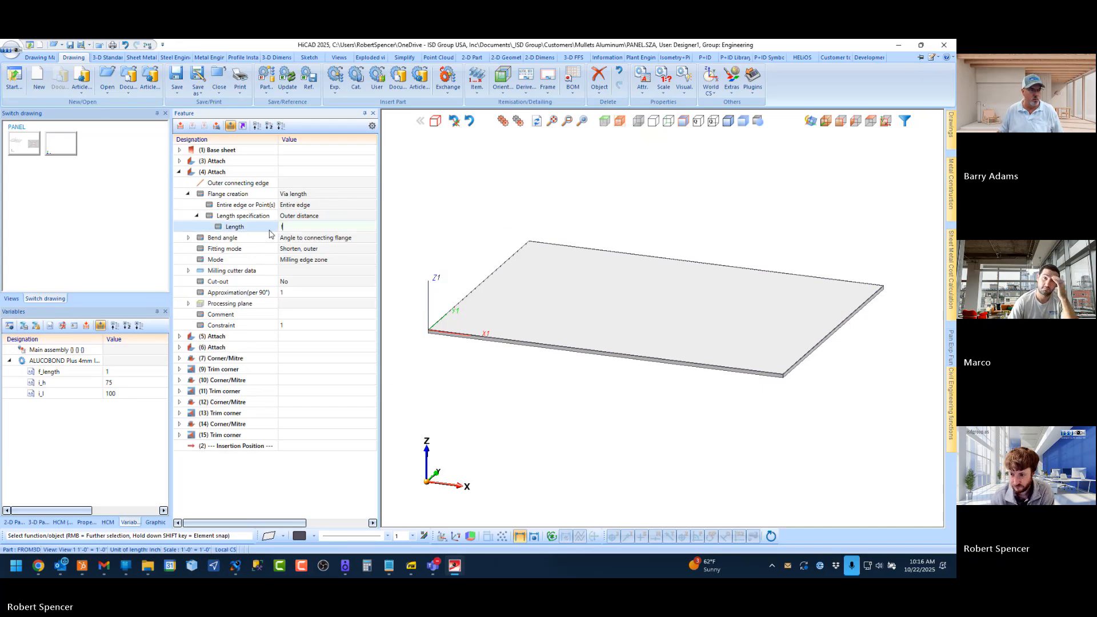
pyautogui.write('_length')
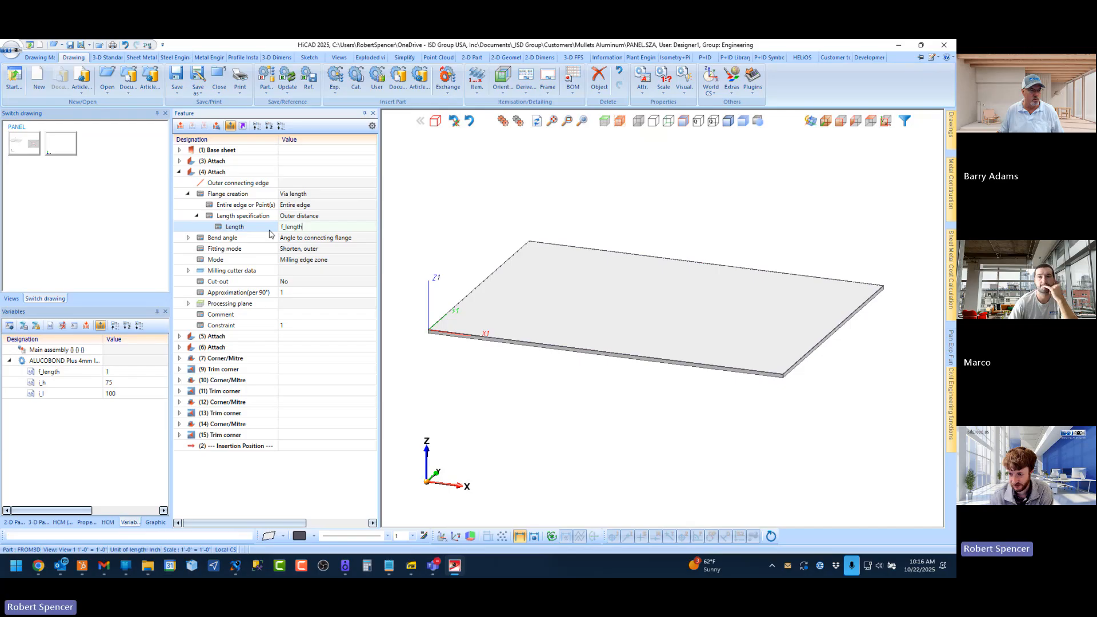
pyautogui.click(240, 292)
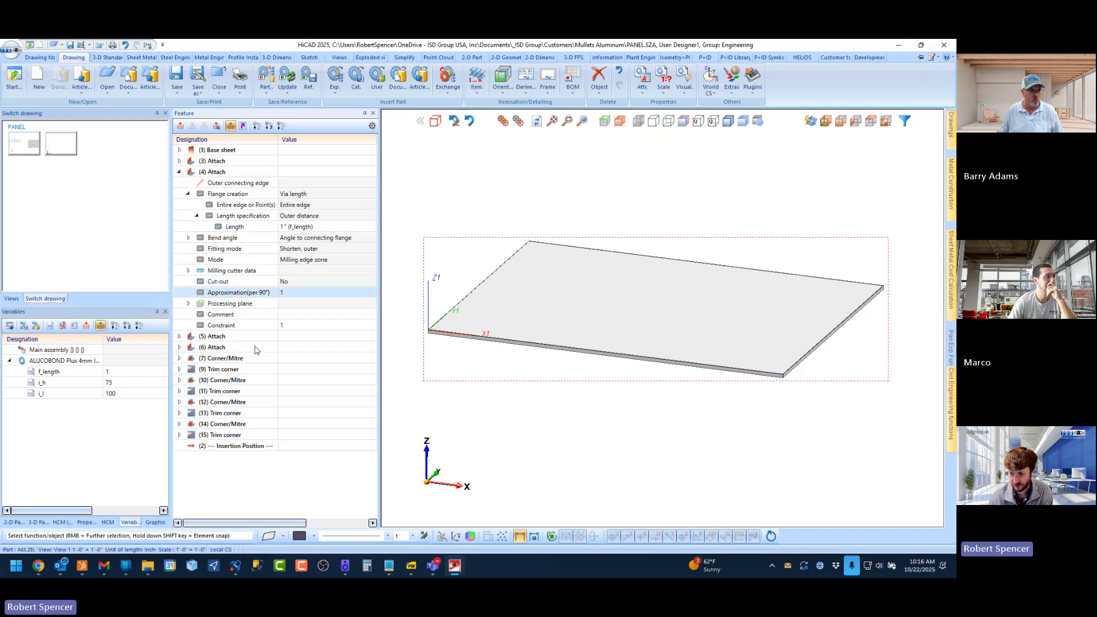
pyautogui.click(179, 172)
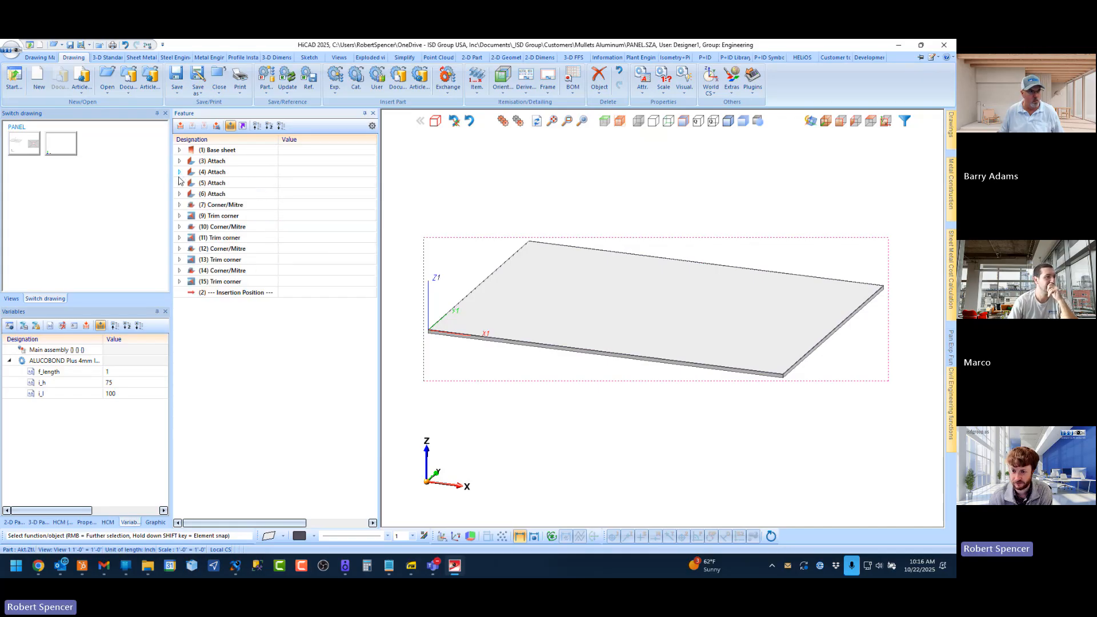
# Step: Link the flange length of the (5) Attach feature to the variable f_length
pyautogui.click(180, 183)
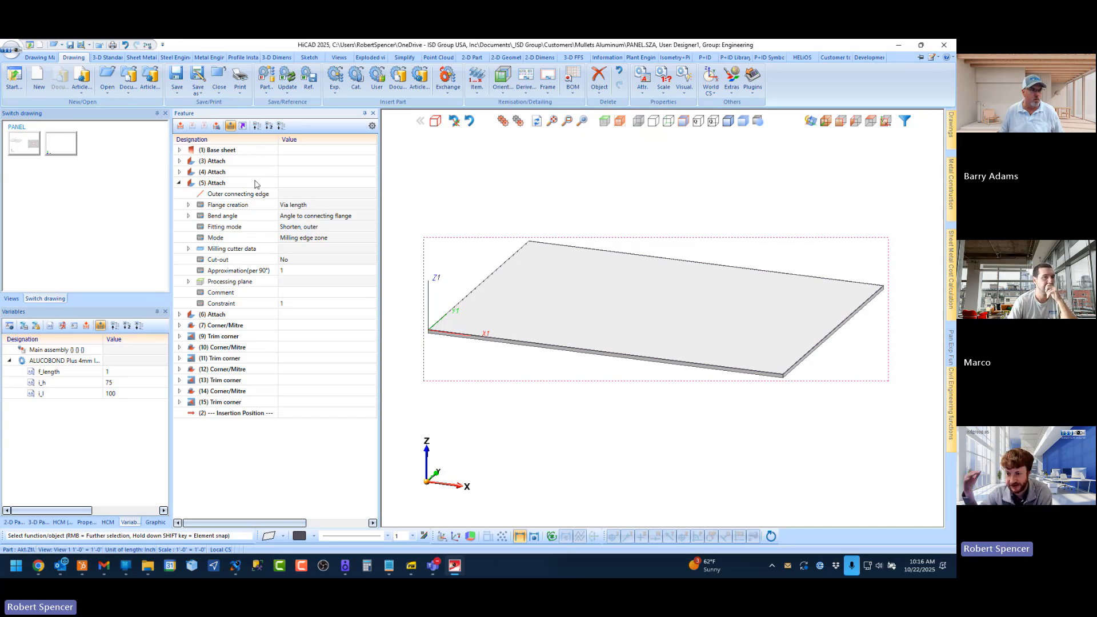
pyautogui.click(188, 205)
pyautogui.click(198, 227)
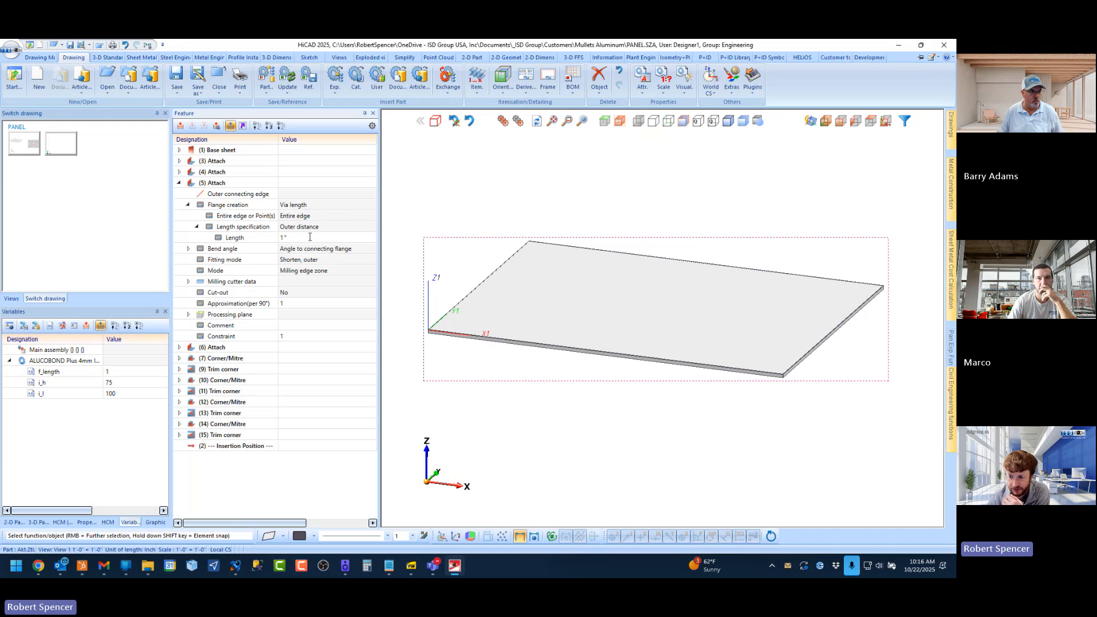
pyautogui.click(310, 237)
pyautogui.moveTo(289, 237); pyautogui.dragTo(270, 239)
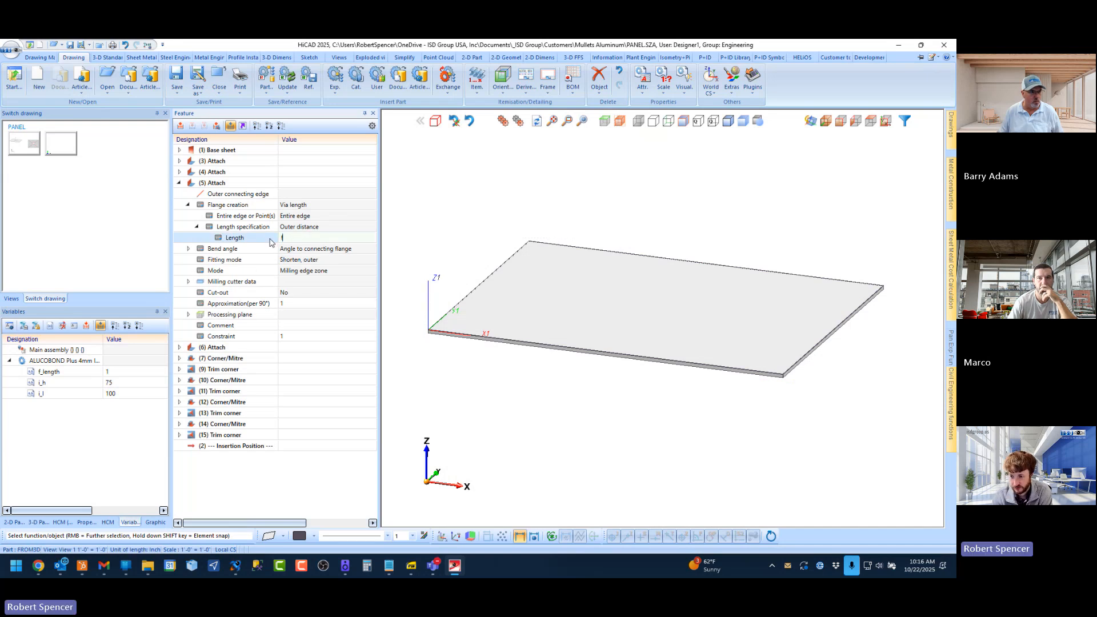
pyautogui.write('f_length')
pyautogui.press('Return')
pyautogui.press('Return')
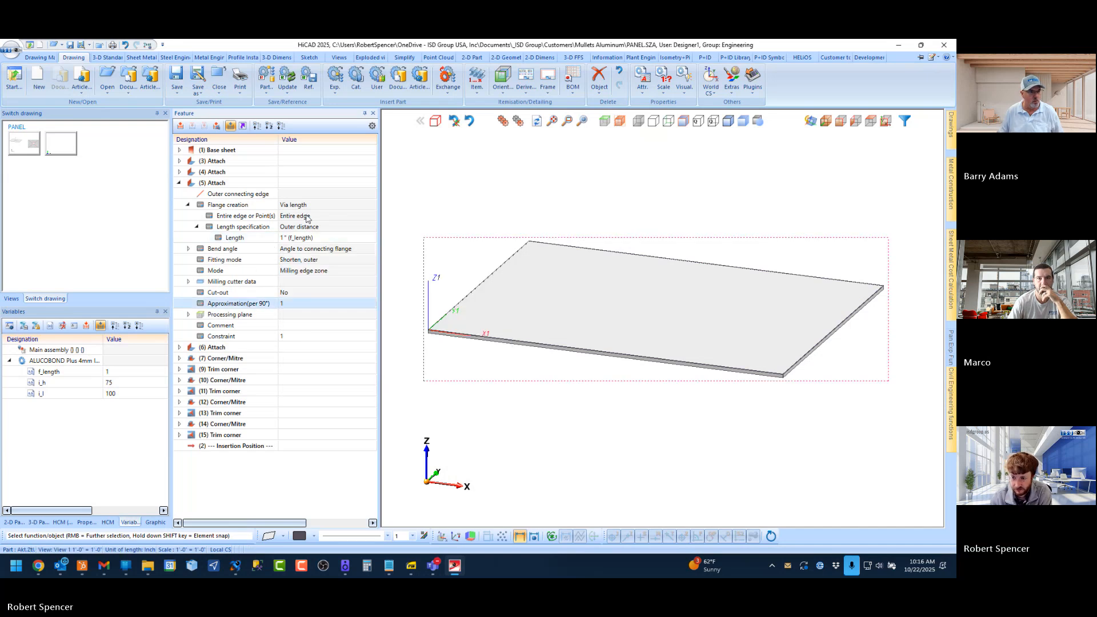
pyautogui.click(179, 184)
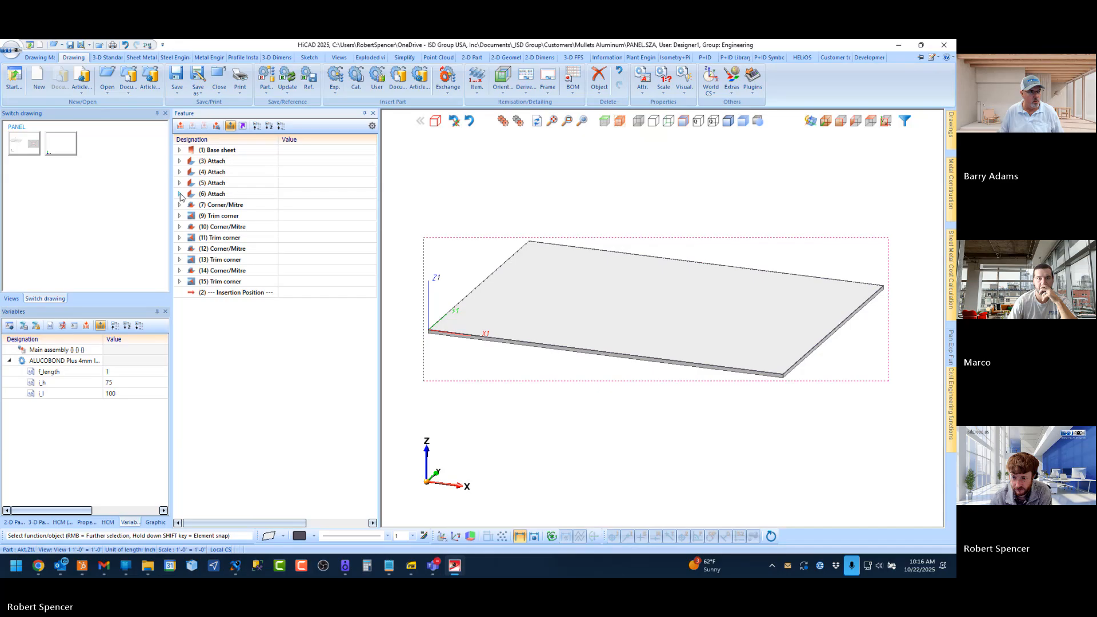
# Step: Link the flange length of the (6) Attach feature to the variable f_length and save the drawing
pyautogui.click(180, 194)
pyautogui.click(188, 216)
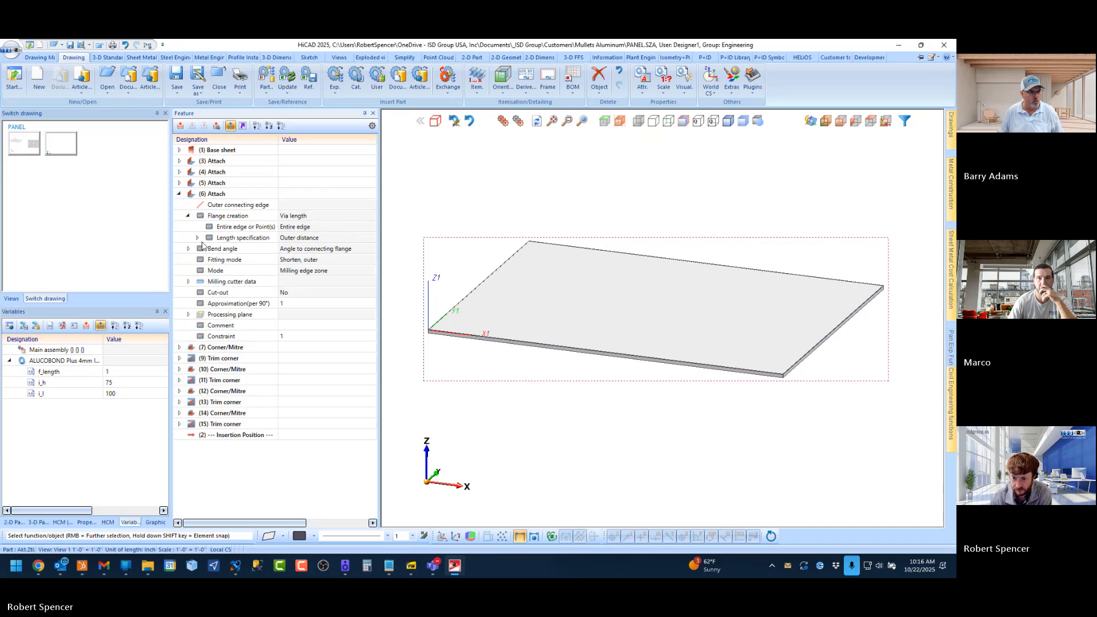
pyautogui.click(197, 238)
pyautogui.click(303, 249)
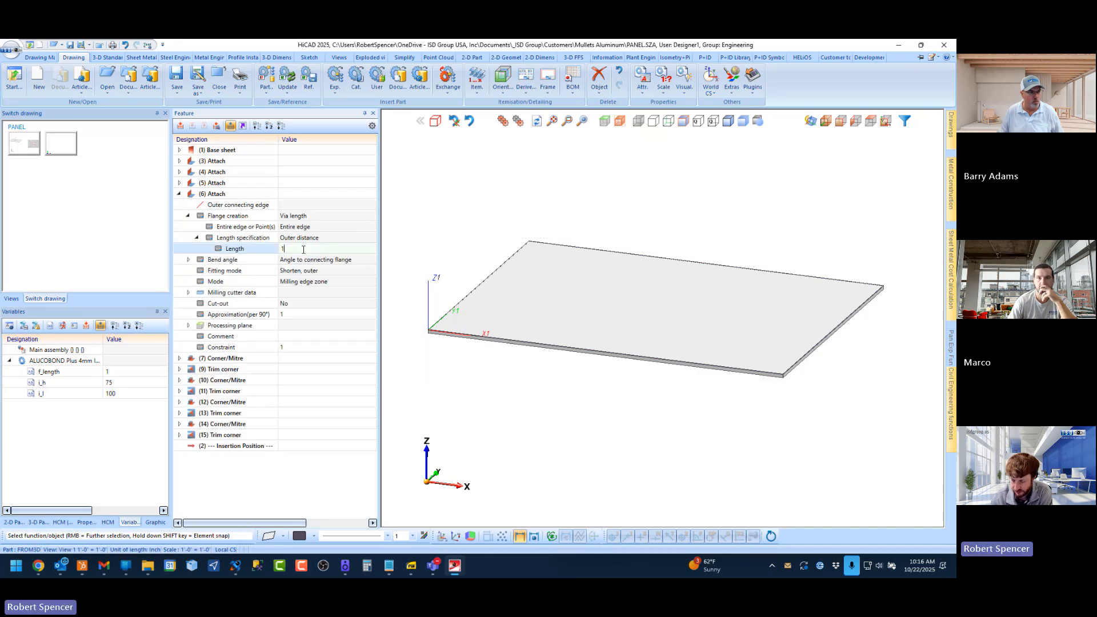
pyautogui.write('f_length')
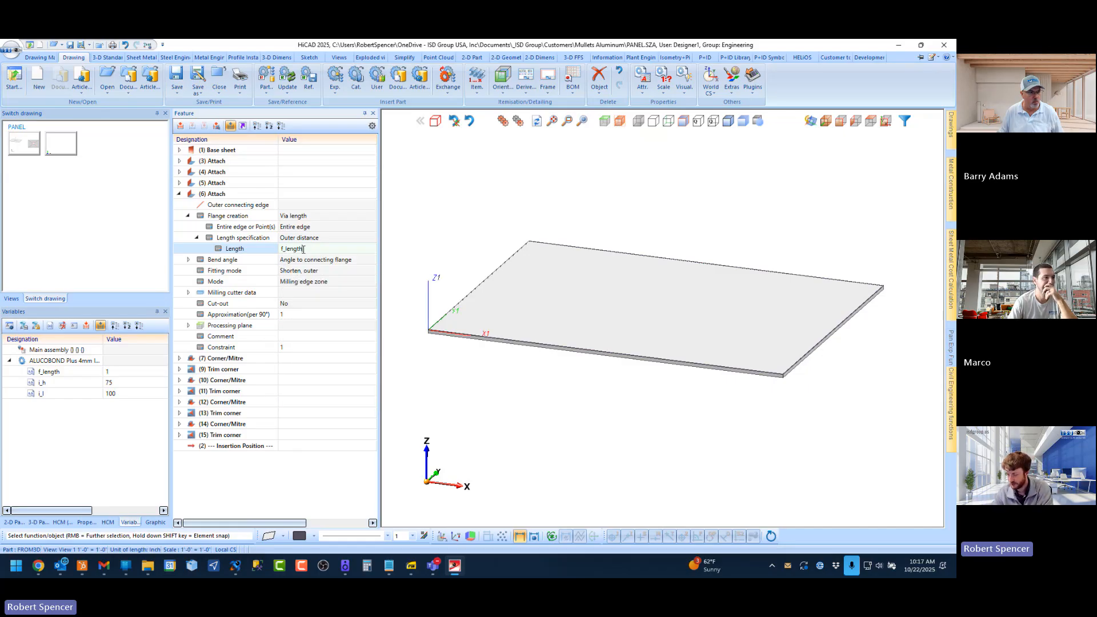
pyautogui.press('Return')
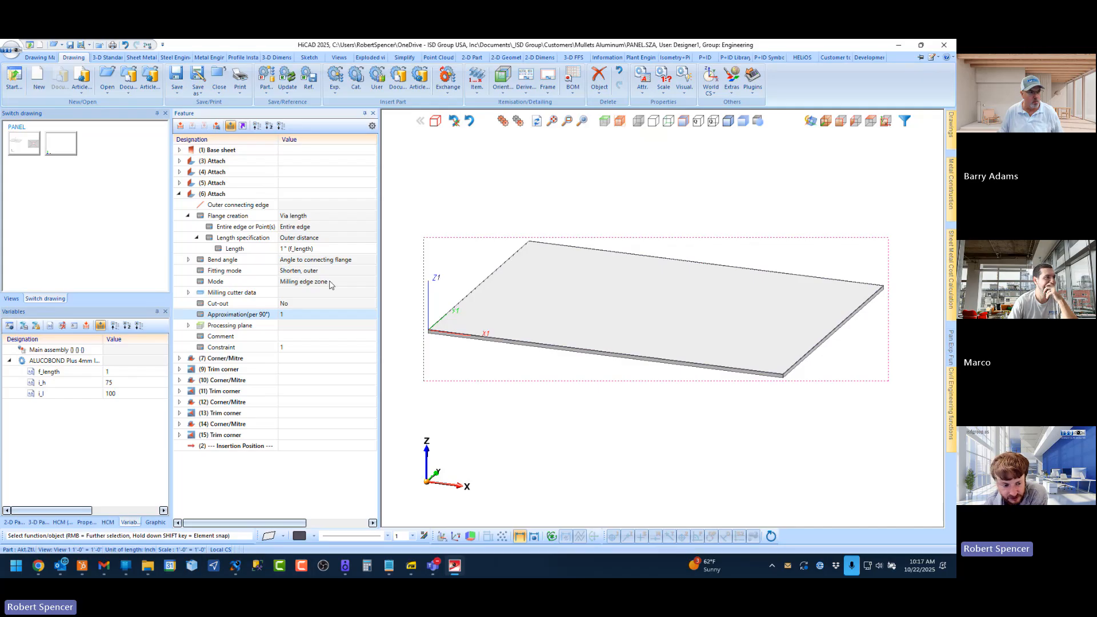
pyautogui.click(179, 194)
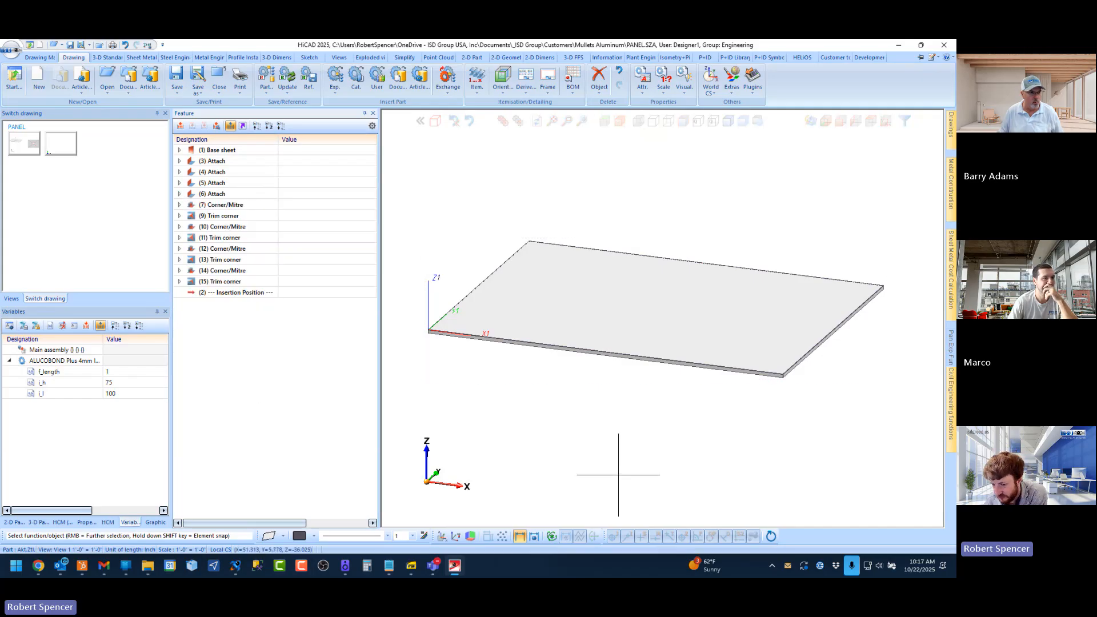
pyautogui.click(70, 45)
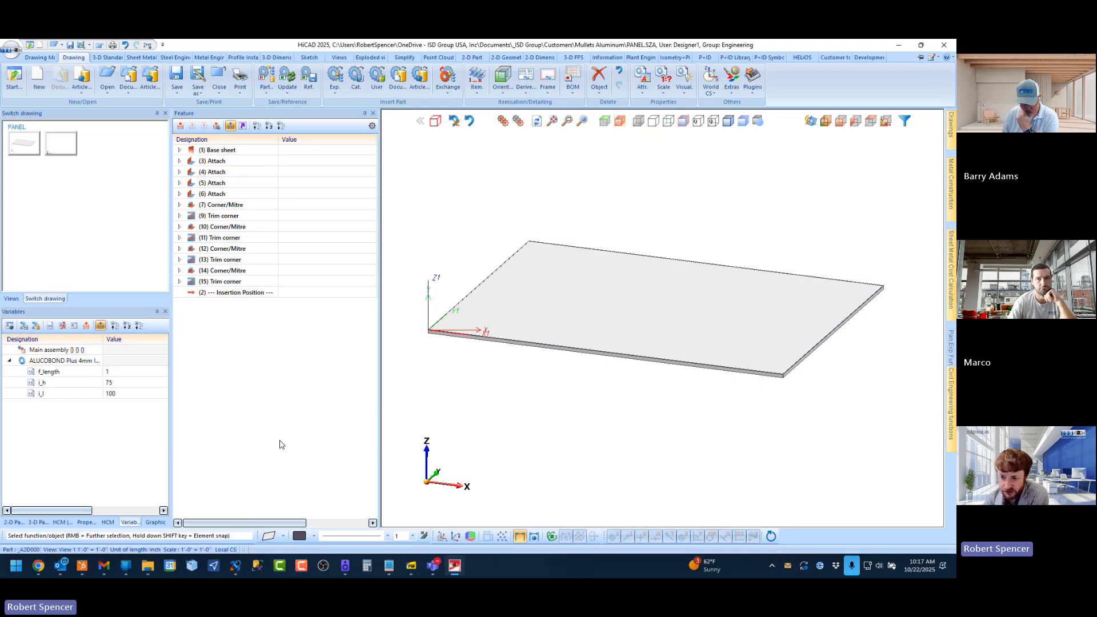
# Step: Examine the (3) Attach feature's bend angle and its milling cutter's catalogue and ID entries, leaving them without changes
pyautogui.click(179, 161)
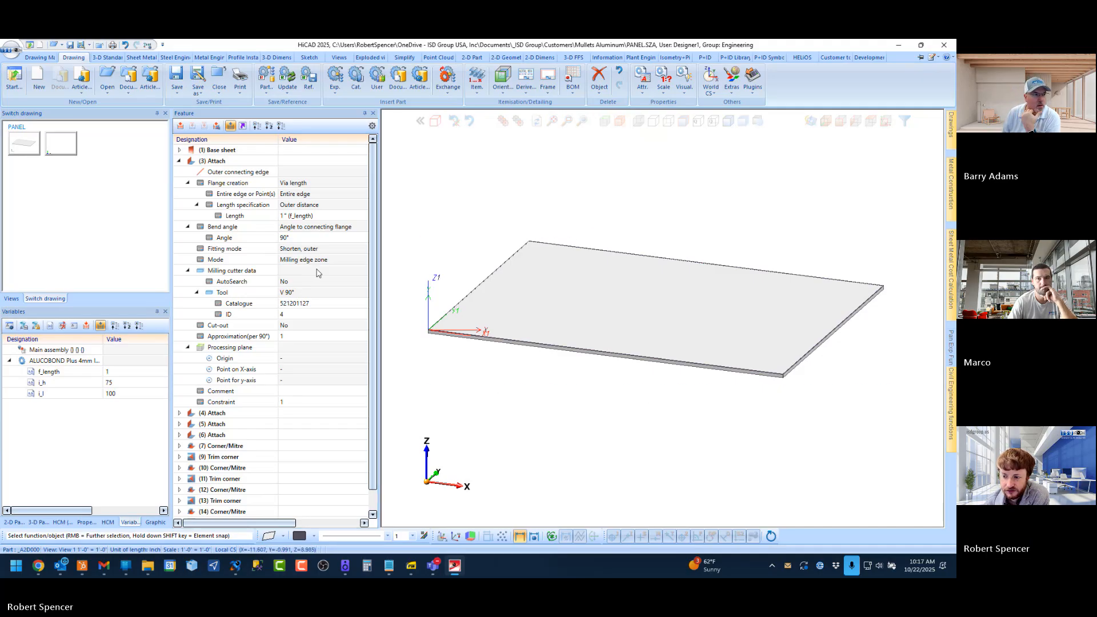
pyautogui.doubleClick(309, 234)
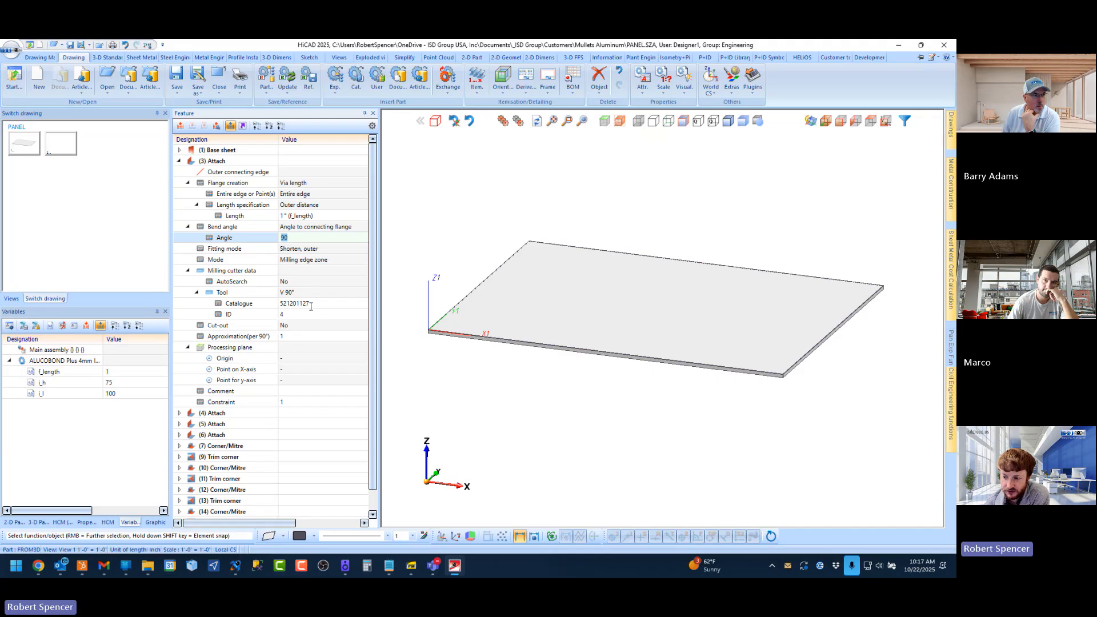
pyautogui.click(232, 303)
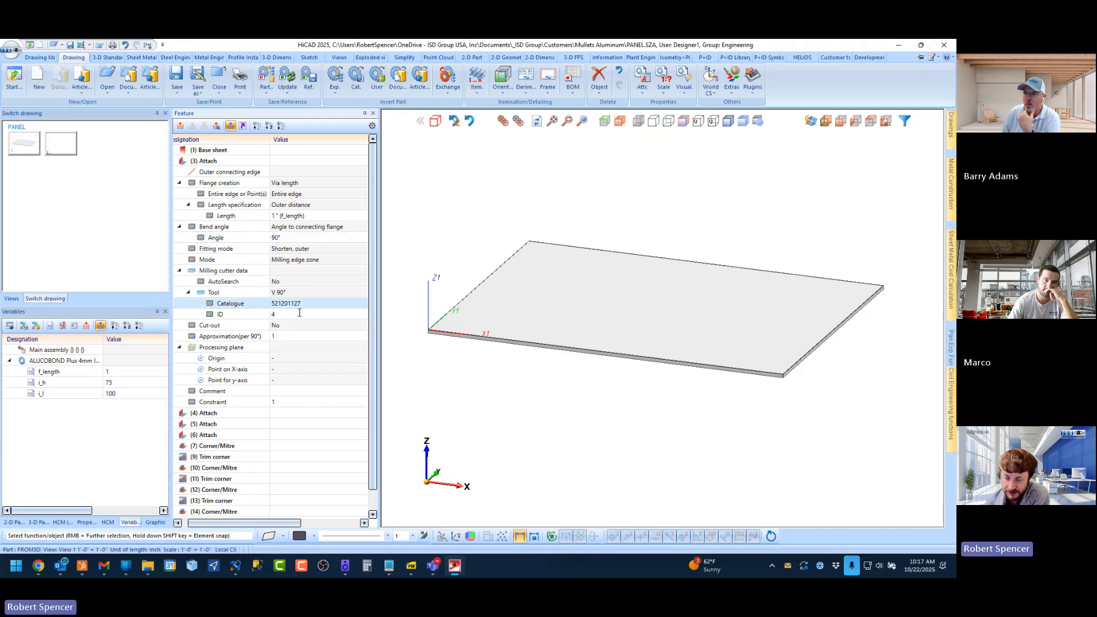
pyautogui.click(297, 314)
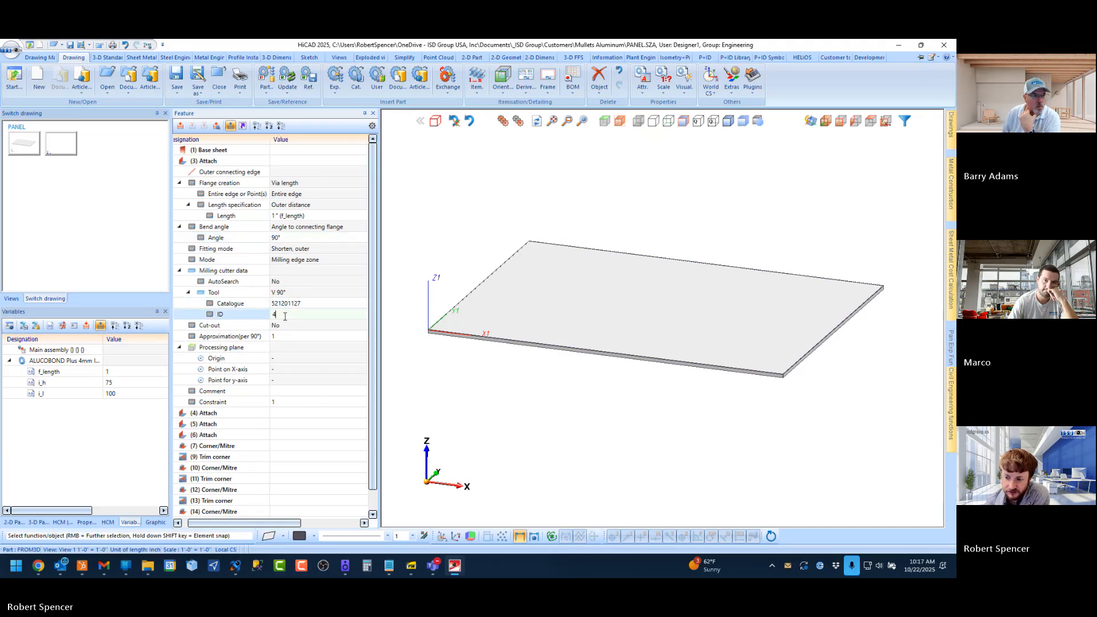
pyautogui.click(313, 305)
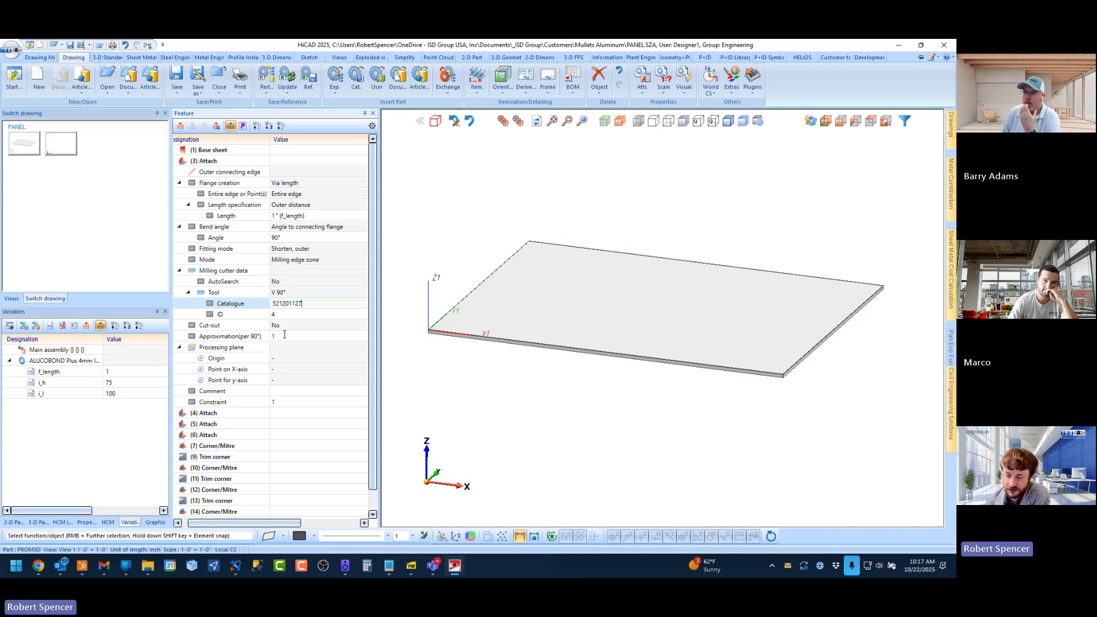
pyautogui.click(185, 522)
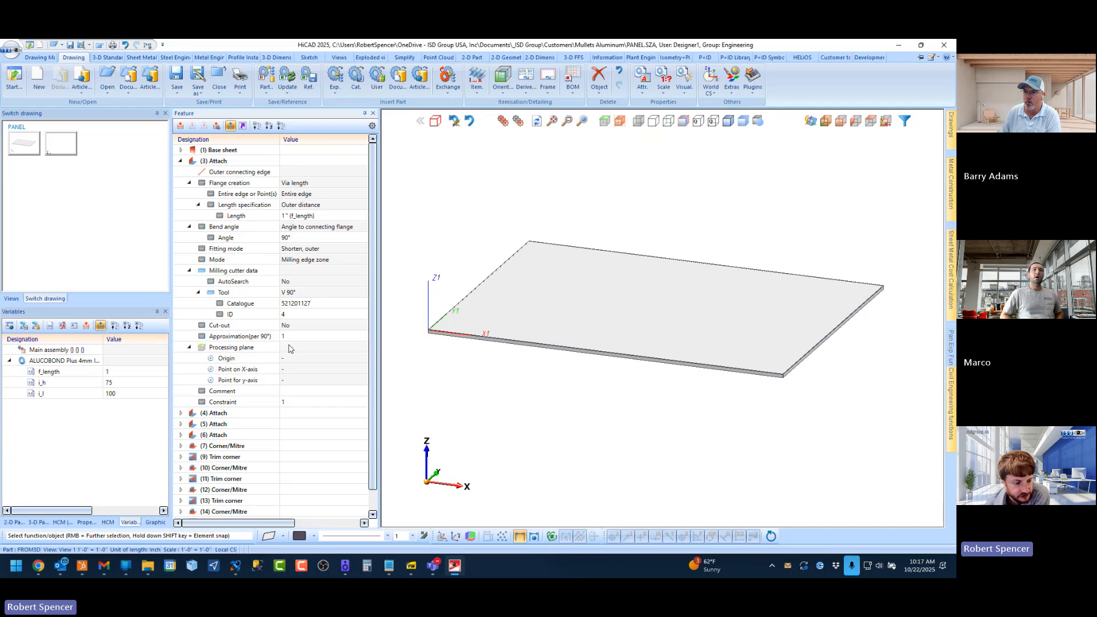
pyautogui.click(181, 161)
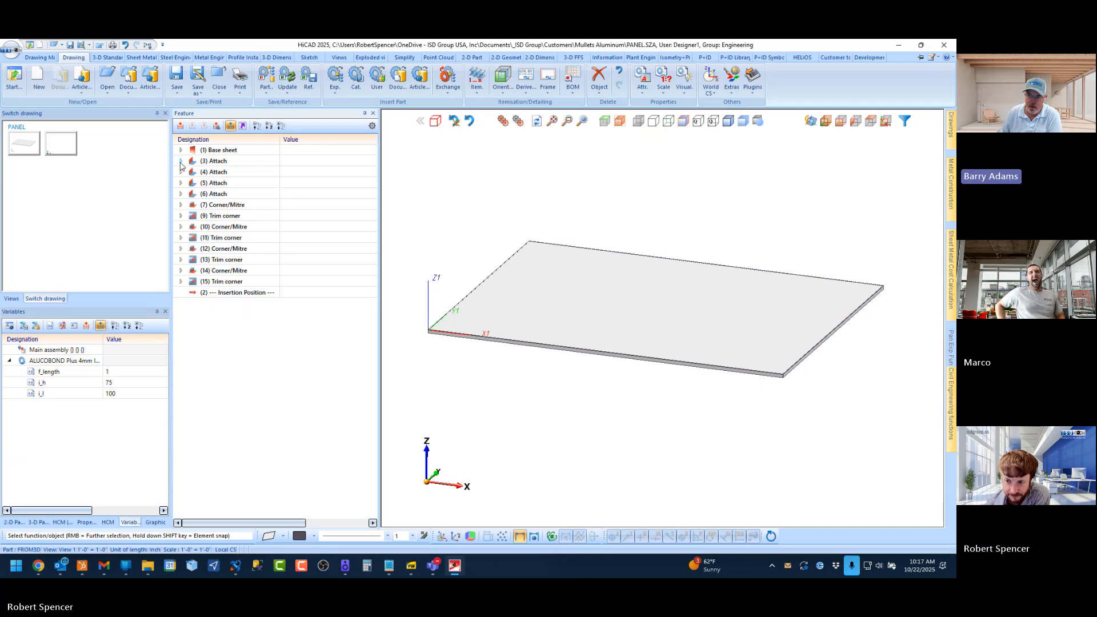
# Step: Reopen the (3) Attach feature's length specification and check the variable entered for its flange length
pyautogui.click(180, 161)
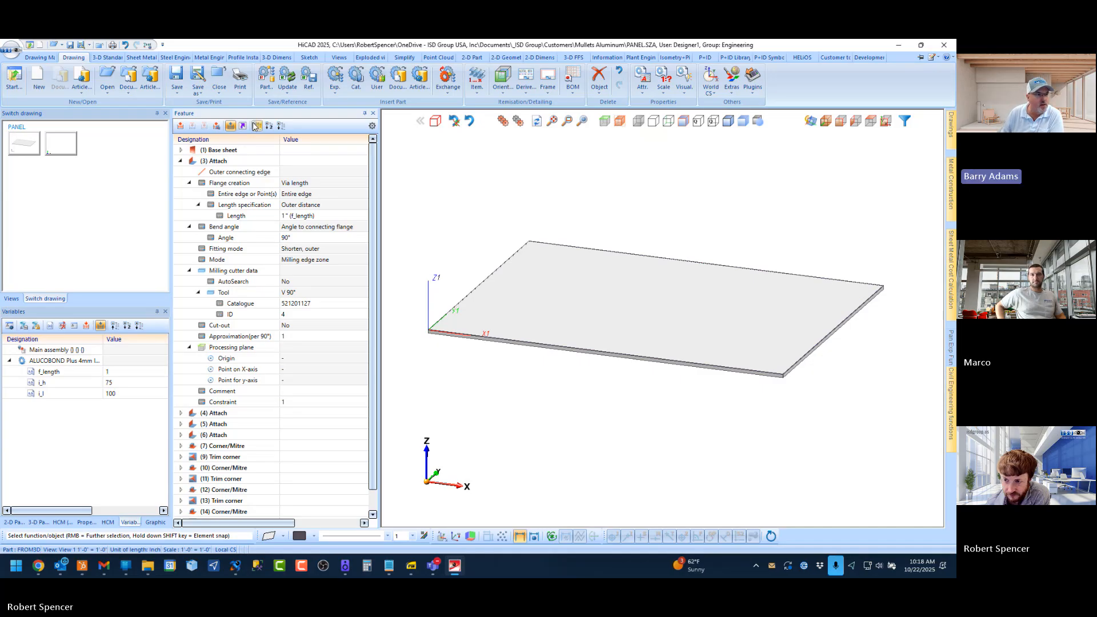
pyautogui.click(180, 162)
pyautogui.click(180, 162)
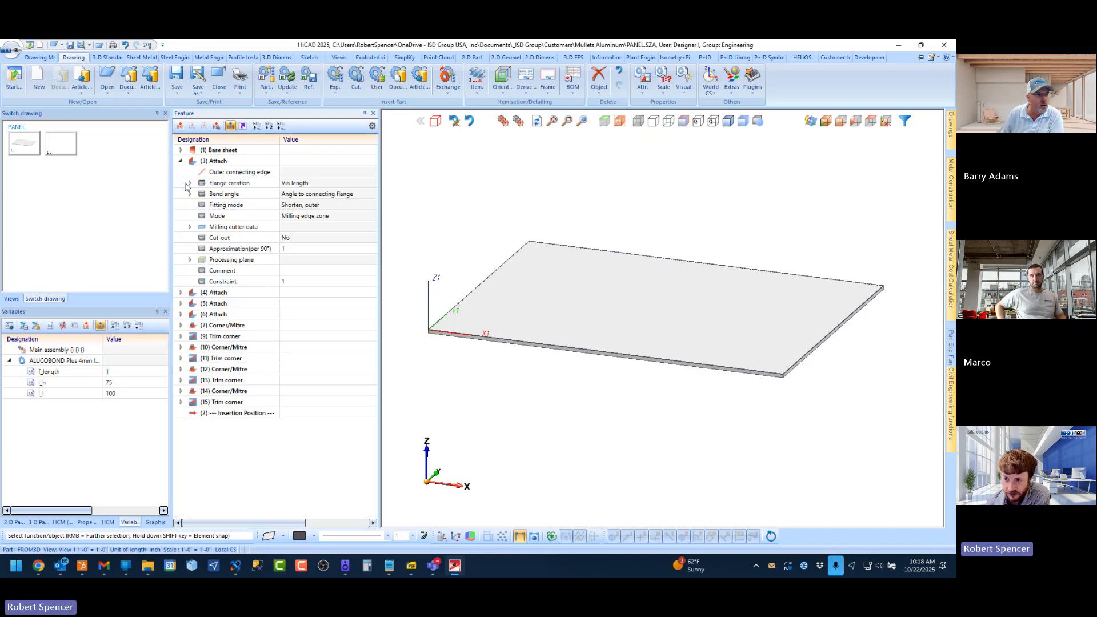
pyautogui.click(190, 183)
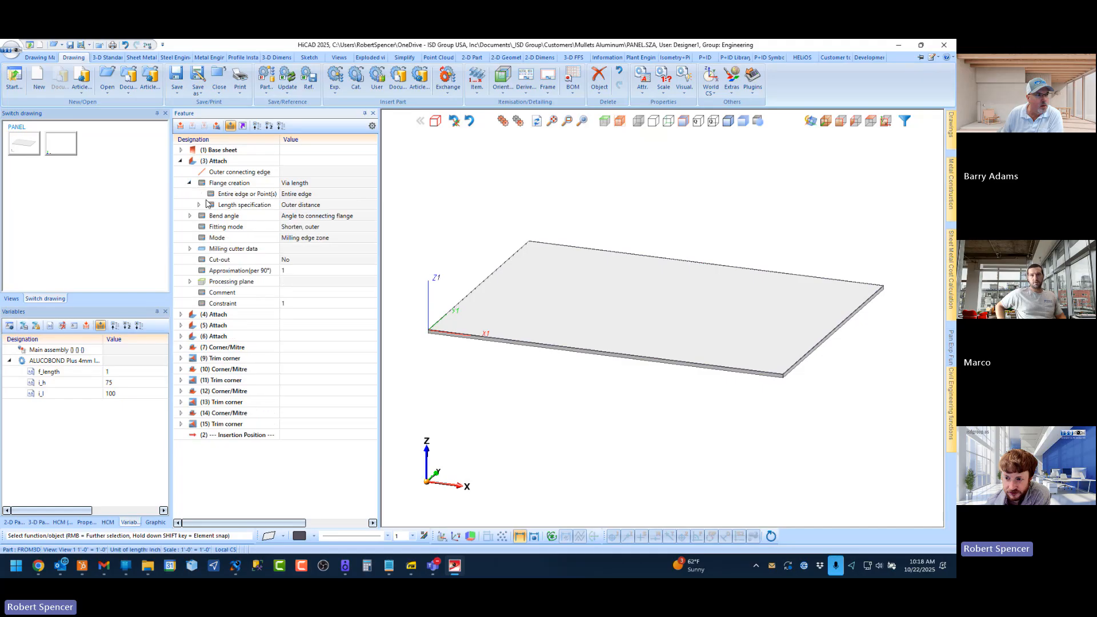
pyautogui.click(199, 205)
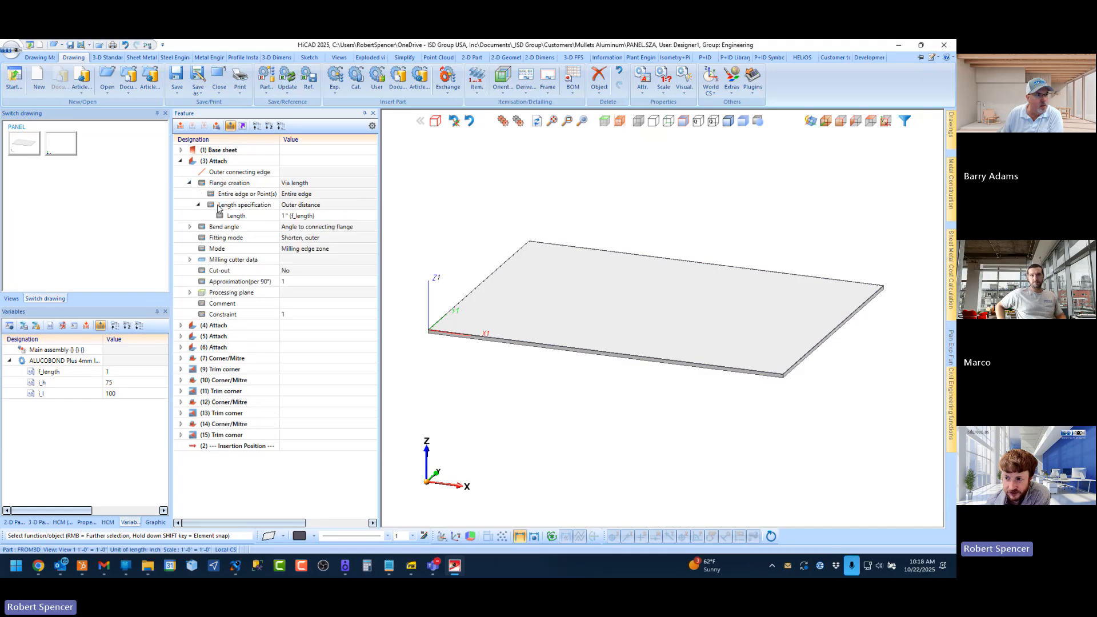
pyautogui.click(318, 215)
pyautogui.moveTo(312, 218); pyautogui.dragTo(283, 222)
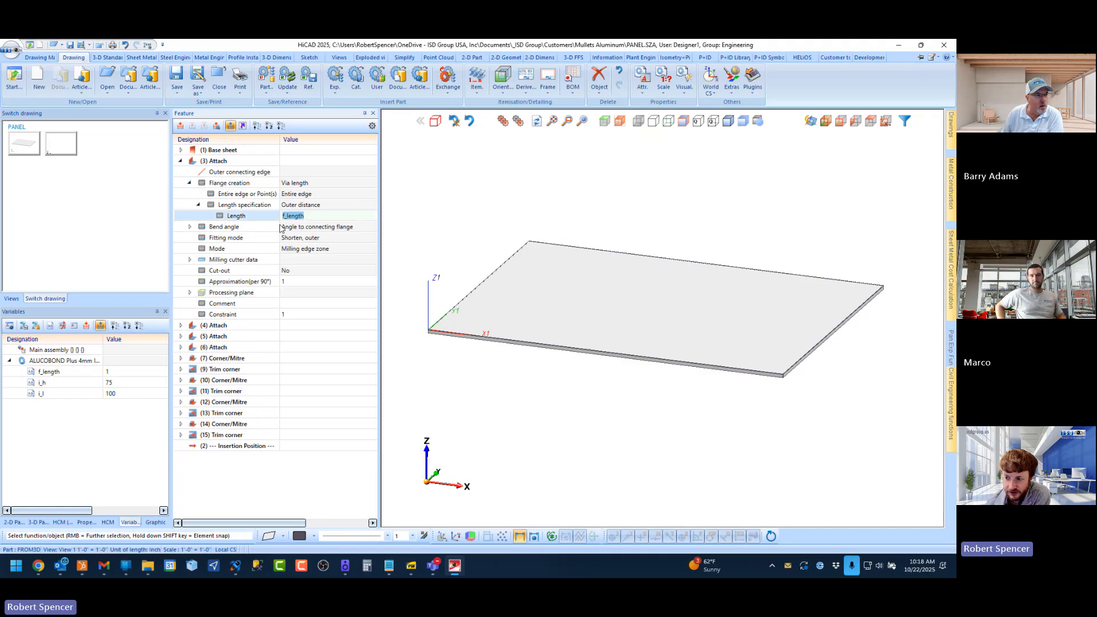
pyautogui.press('Return')
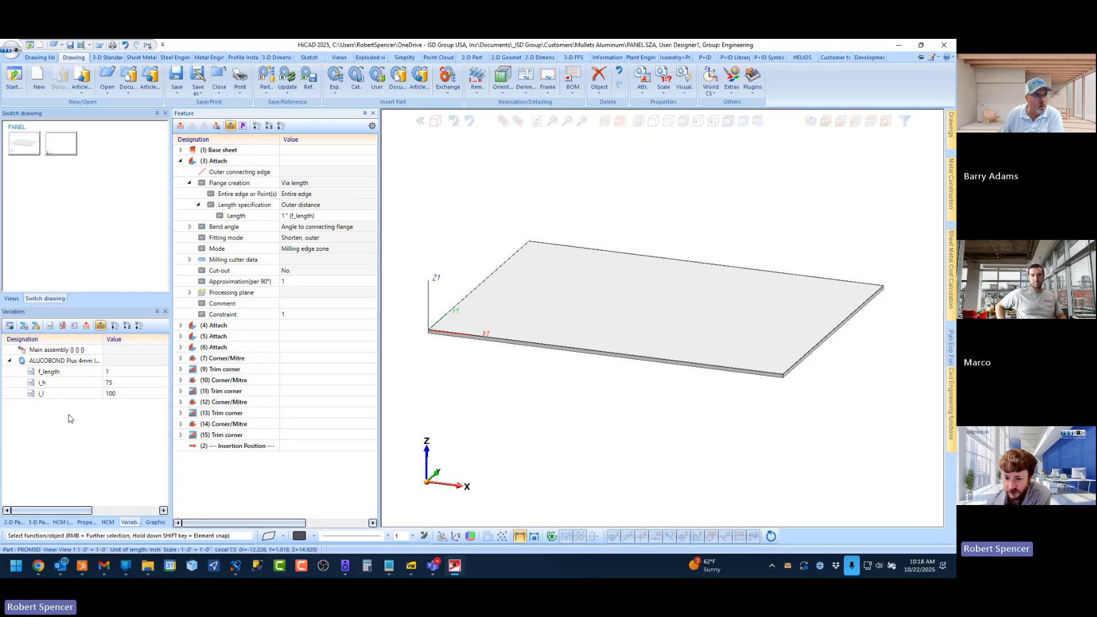
# Step: Set the variable f_length to 2 and inspect the panel's flanges and the (3) Attach length entry
pyautogui.scroll(3, 434, 329)
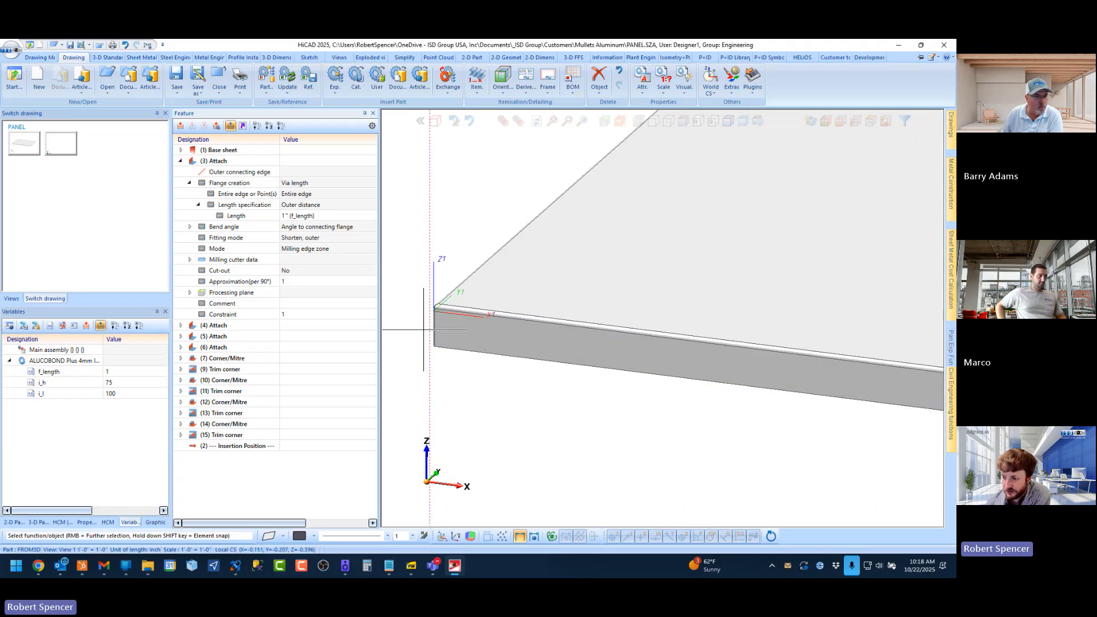
pyautogui.doubleClick(87, 373)
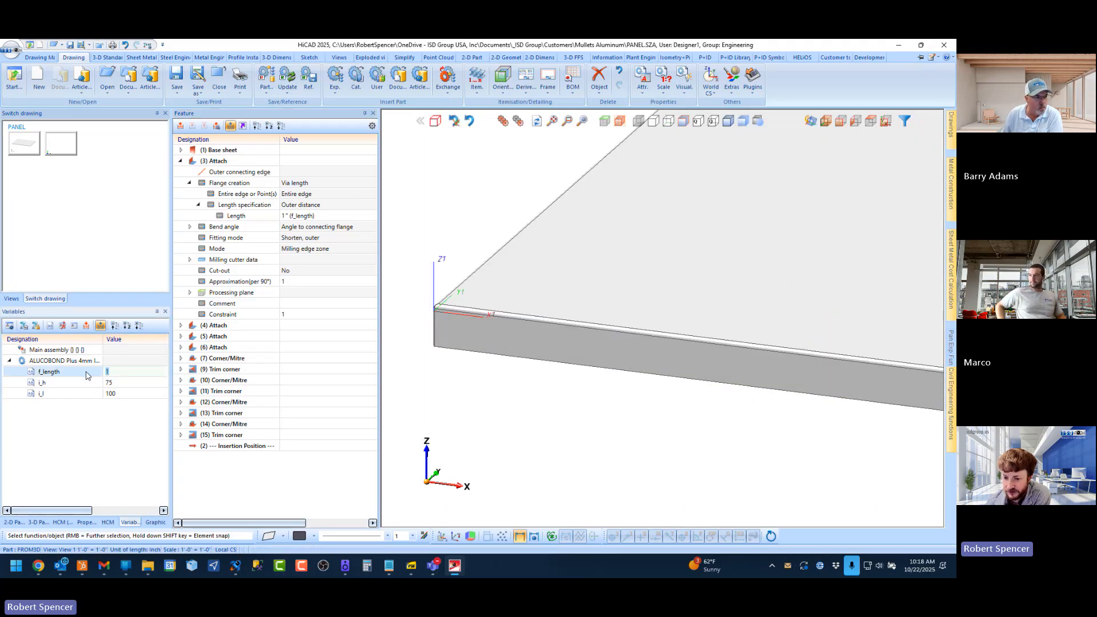
pyautogui.write('2')
pyautogui.press('Return')
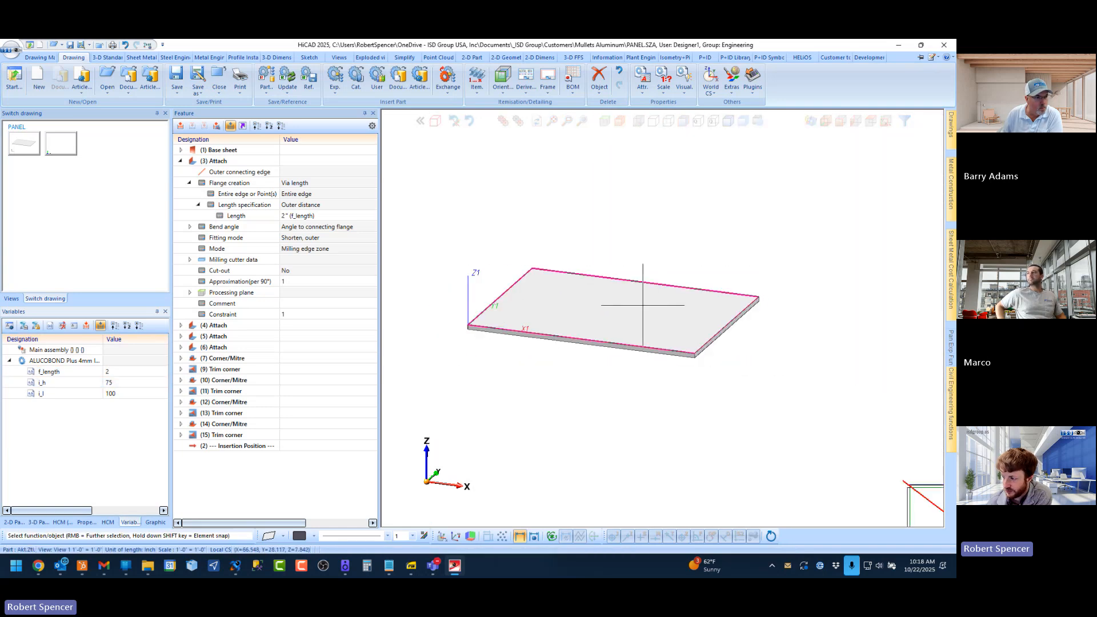
pyautogui.moveTo(642, 305)
pyautogui.mouseDown(button='middle')
pyautogui.moveTo(646, 231)
pyautogui.moveTo(650, 290)
pyautogui.mouseUp(button='middle')
pyautogui.click(323, 215)
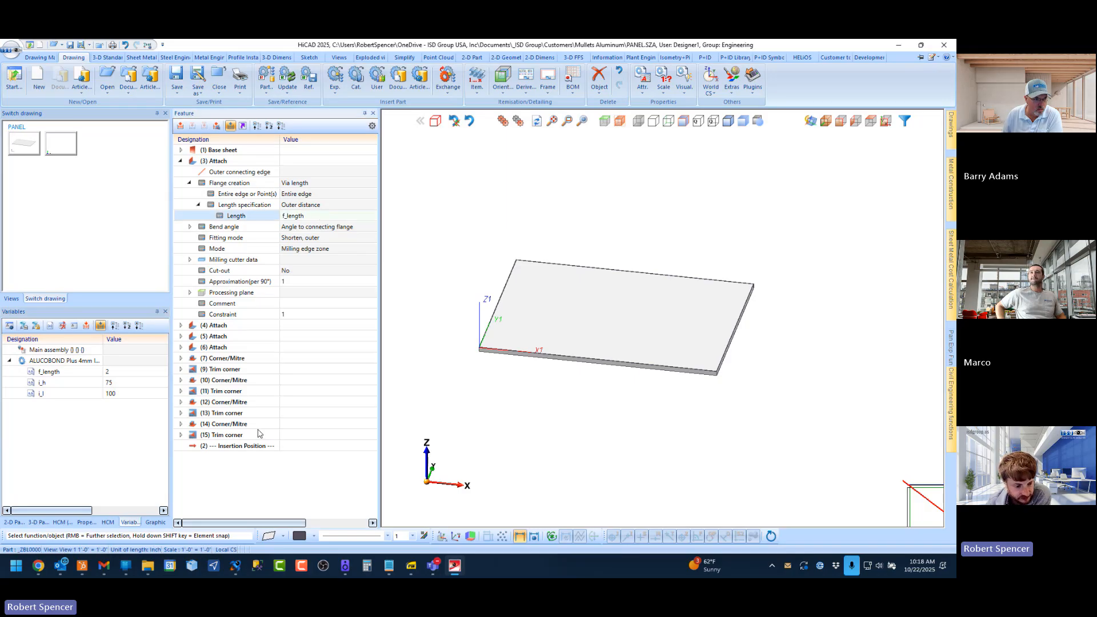
# Step: Set the variable f_length back to 1
pyautogui.click(125, 372)
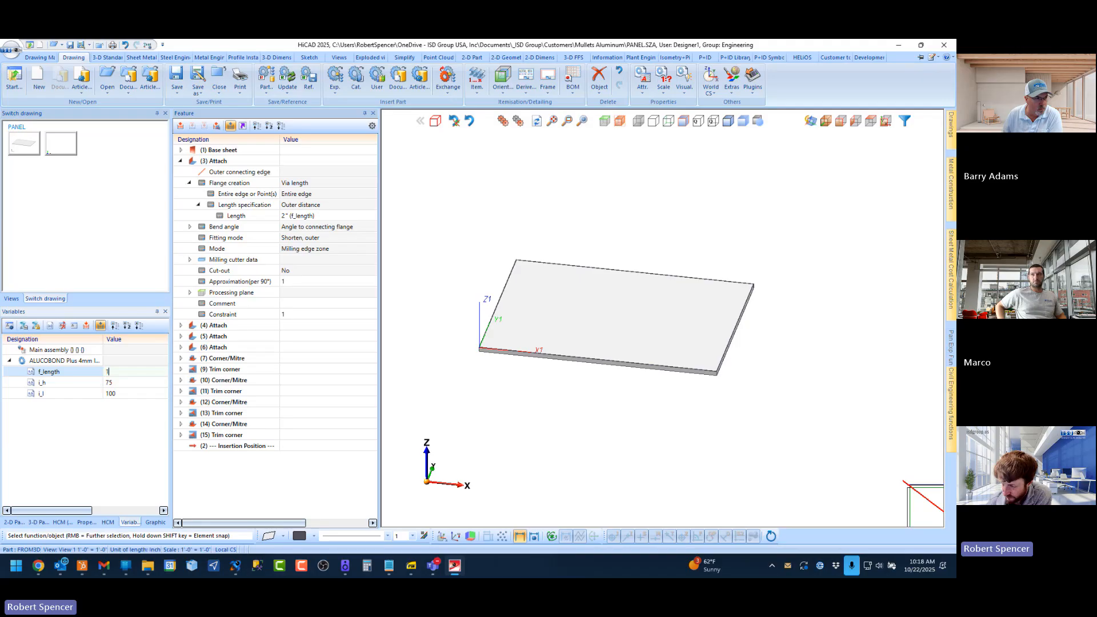
pyautogui.write('1')
pyautogui.press('Return')
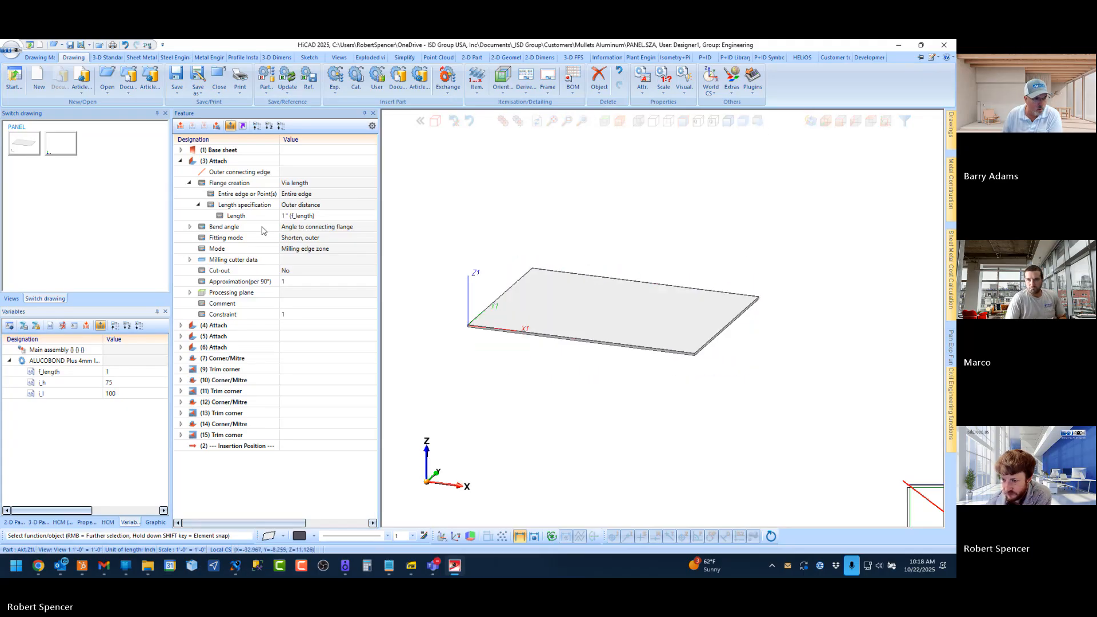
# Step: Compare the length entries of the (3) Attach and (4) Attach features to check which variable drives them
pyautogui.click(180, 163)
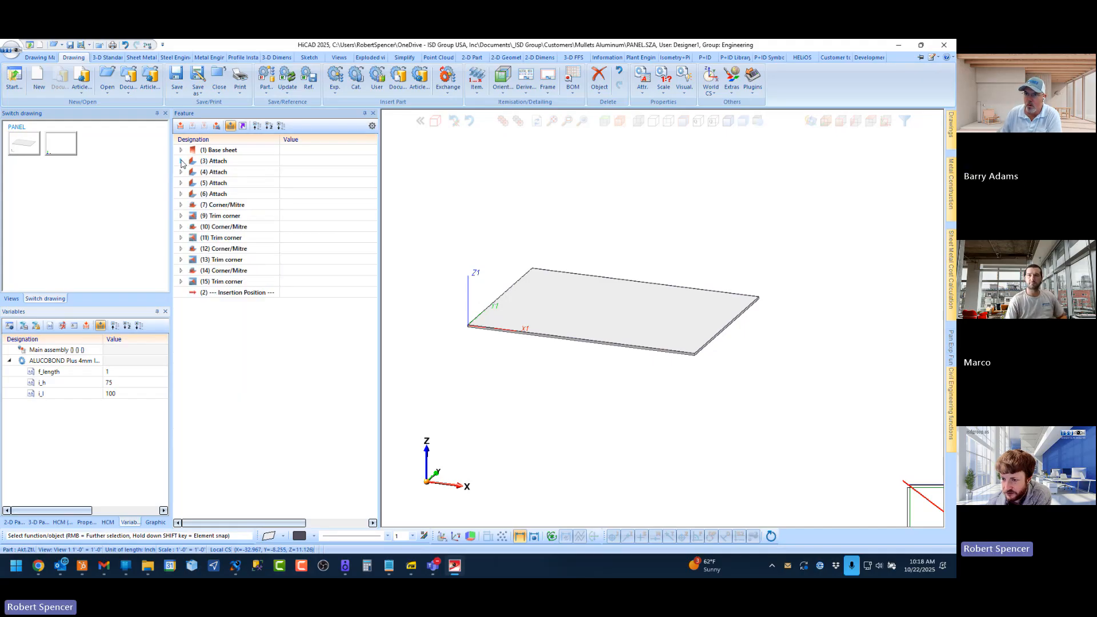
pyautogui.click(180, 162)
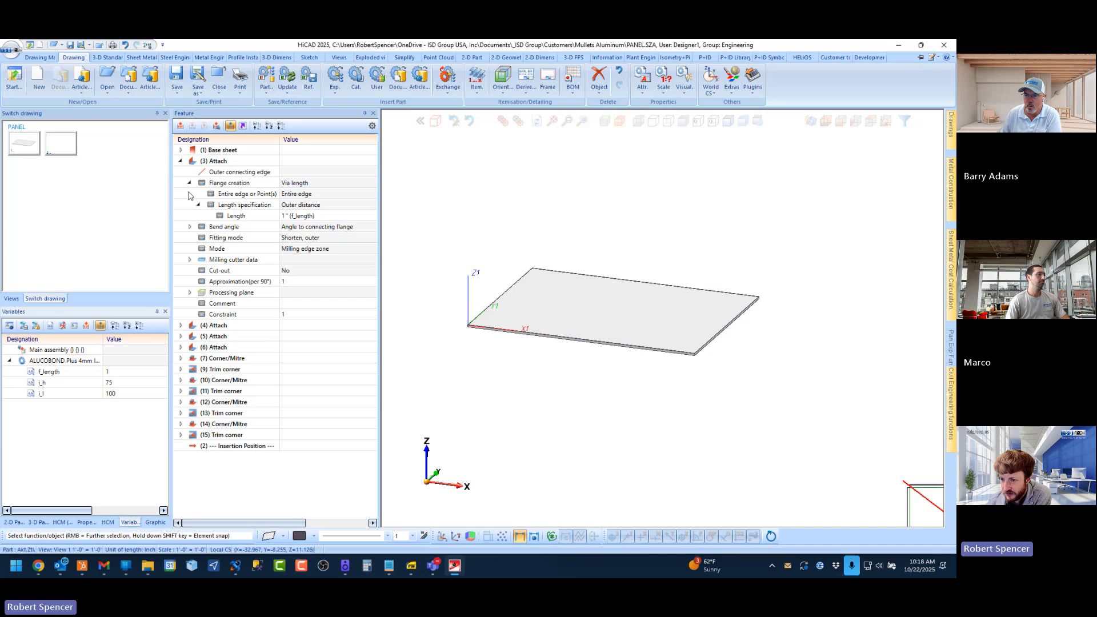
pyautogui.click(317, 215)
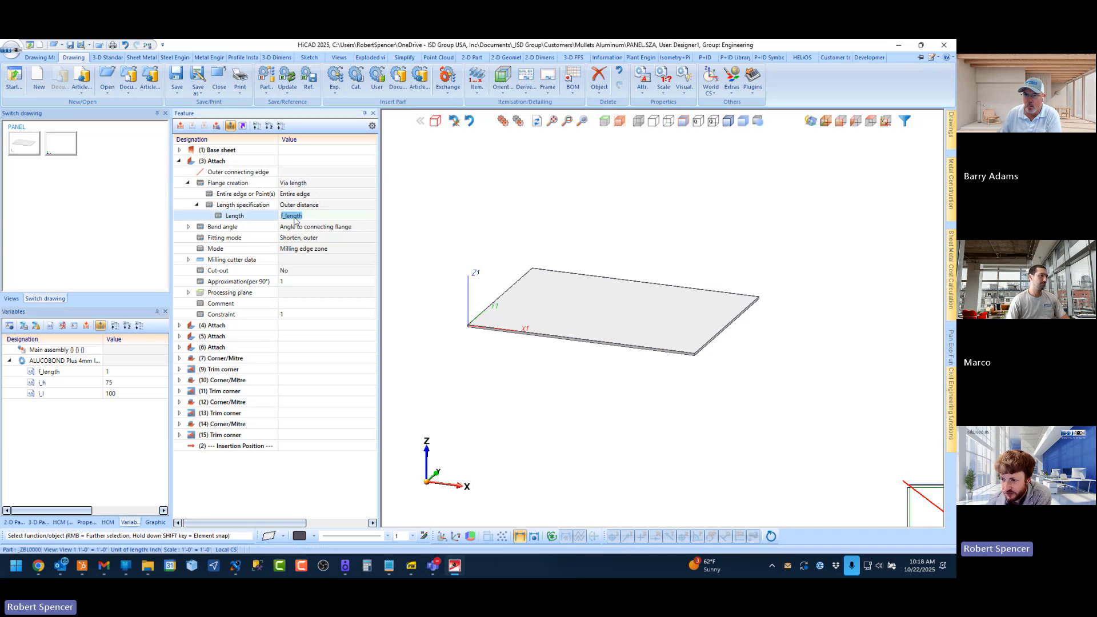
pyautogui.click(179, 325)
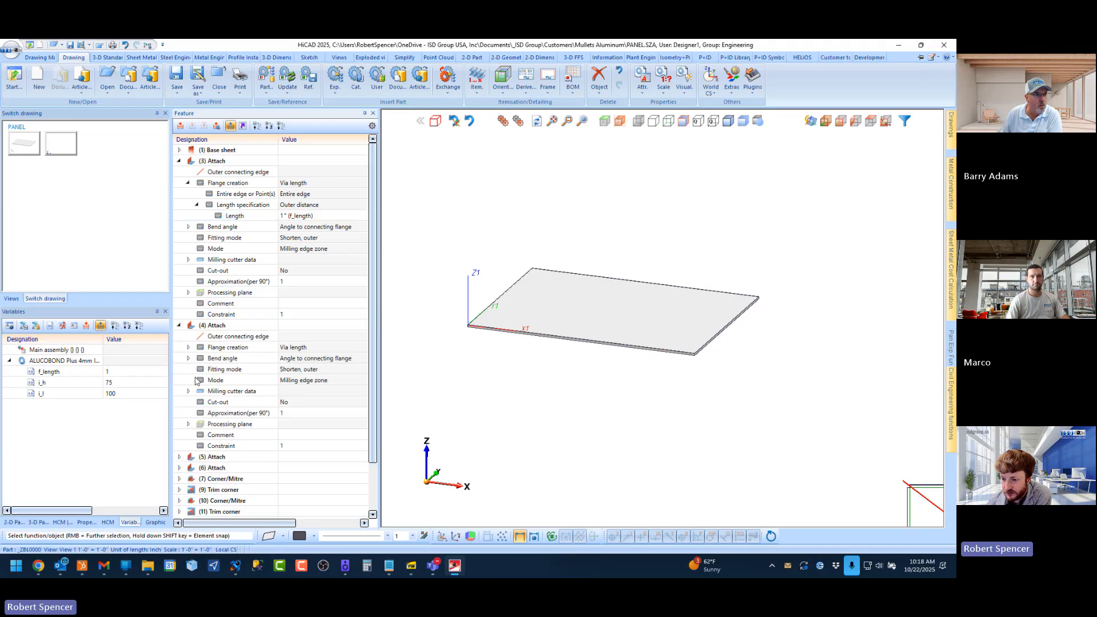
pyautogui.click(188, 347)
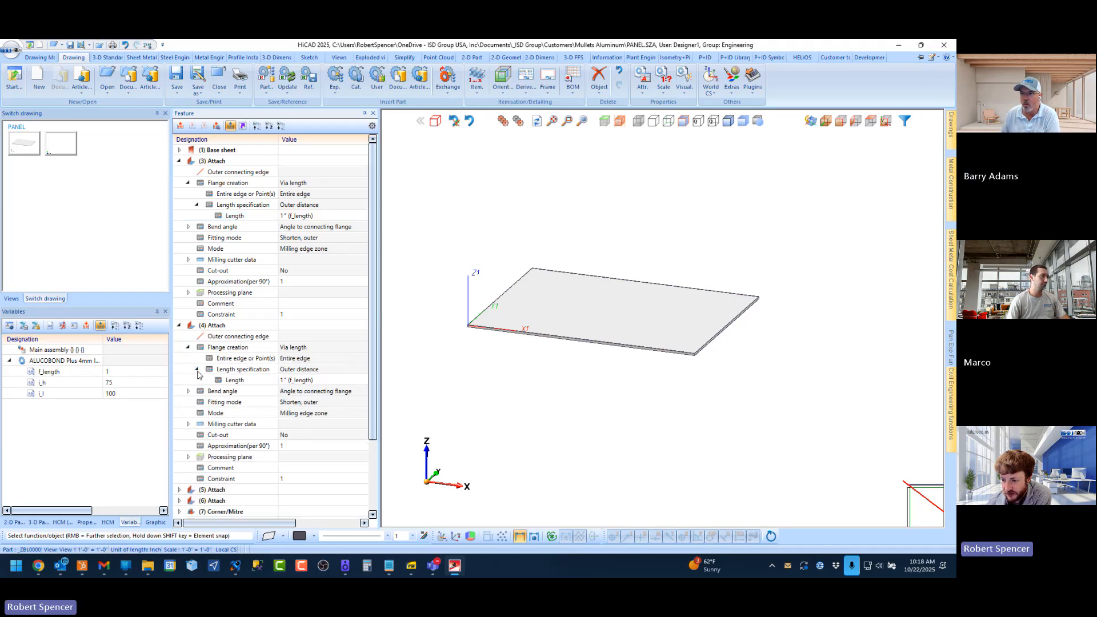
# Step: Check which variable drives the flange length of the (5) Attach feature
pyautogui.click(196, 369)
pyautogui.scroll(-3, 189, 394)
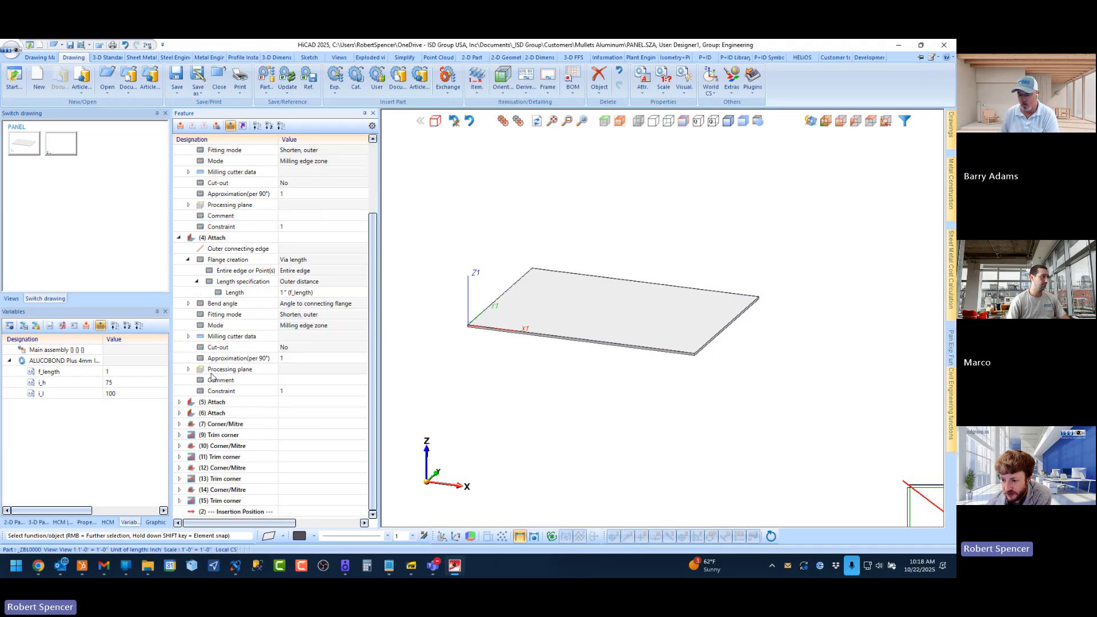
pyautogui.click(180, 402)
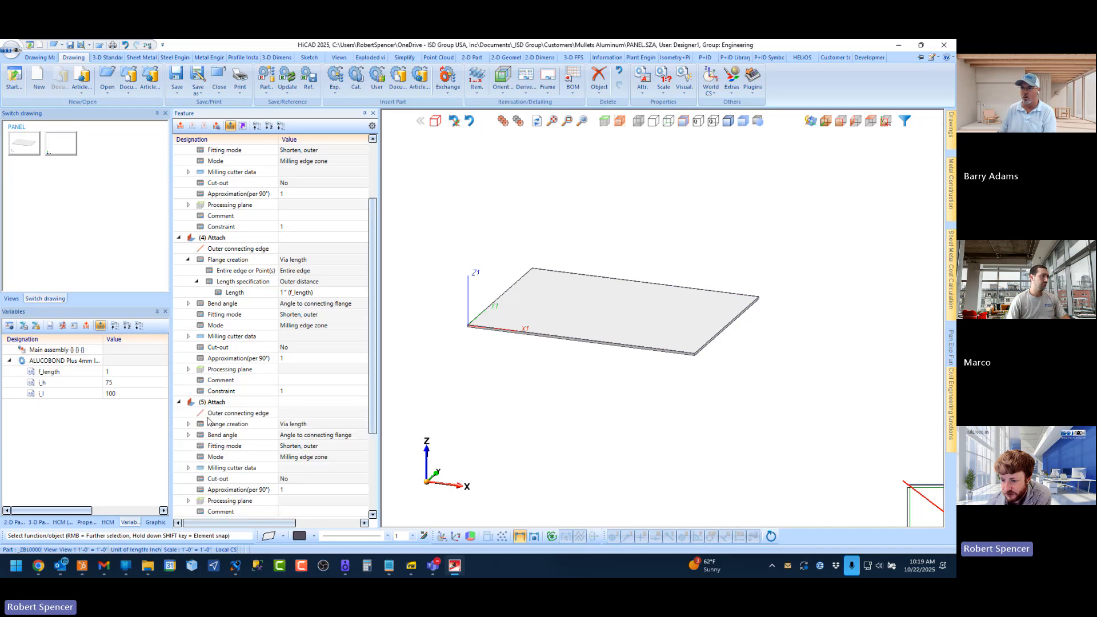
pyautogui.click(187, 424)
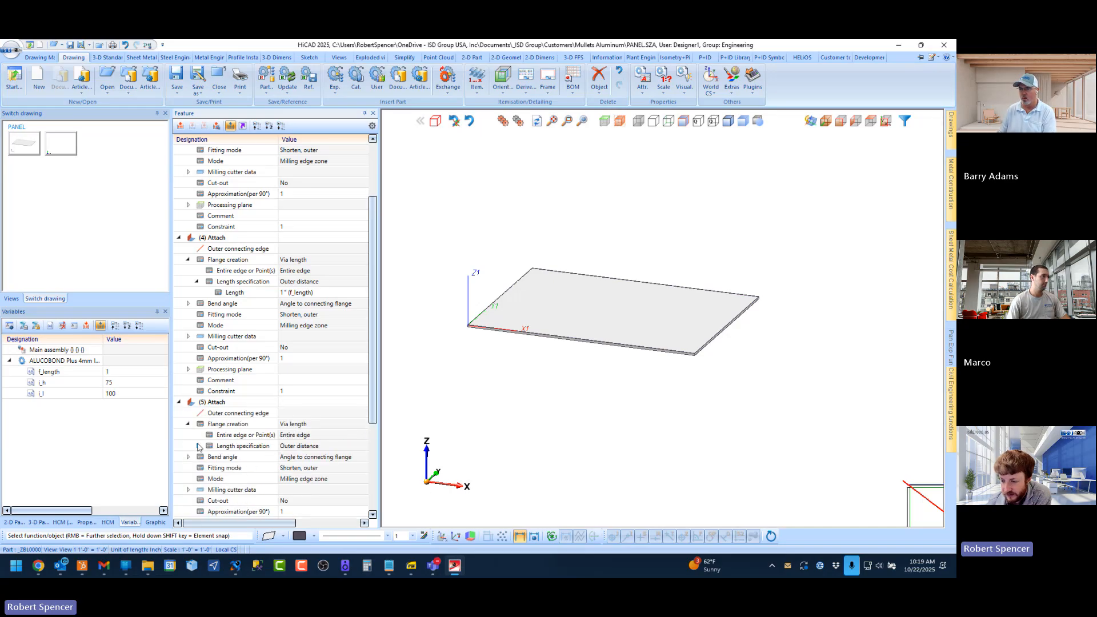
pyautogui.click(197, 446)
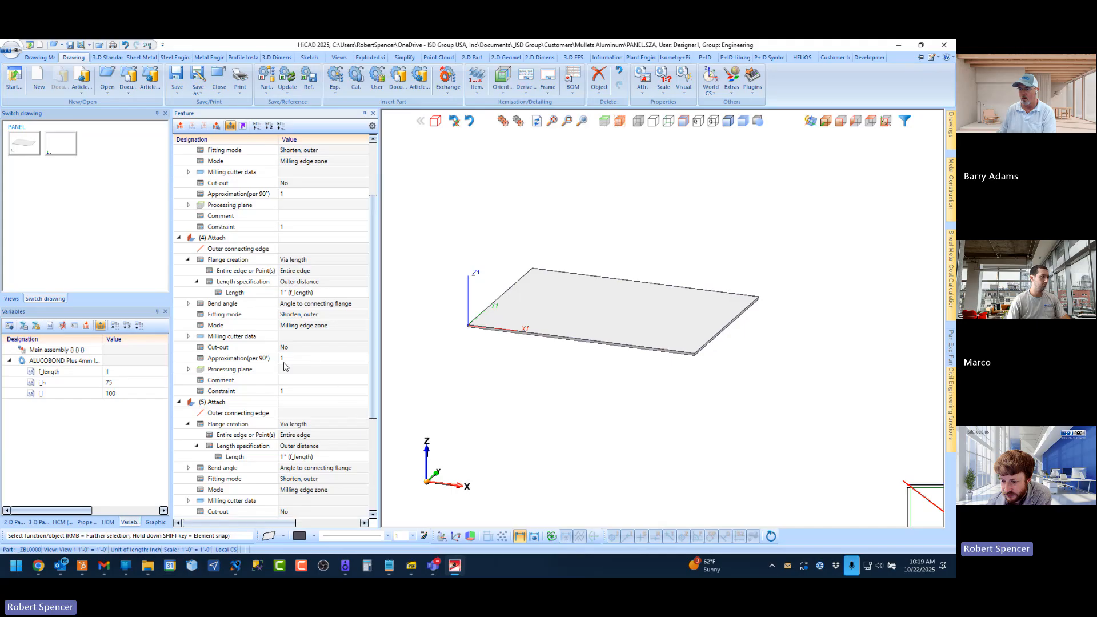
# Step: Check which variable drives the flange length of the (6) Attach feature
pyautogui.scroll(-5, 313, 358)
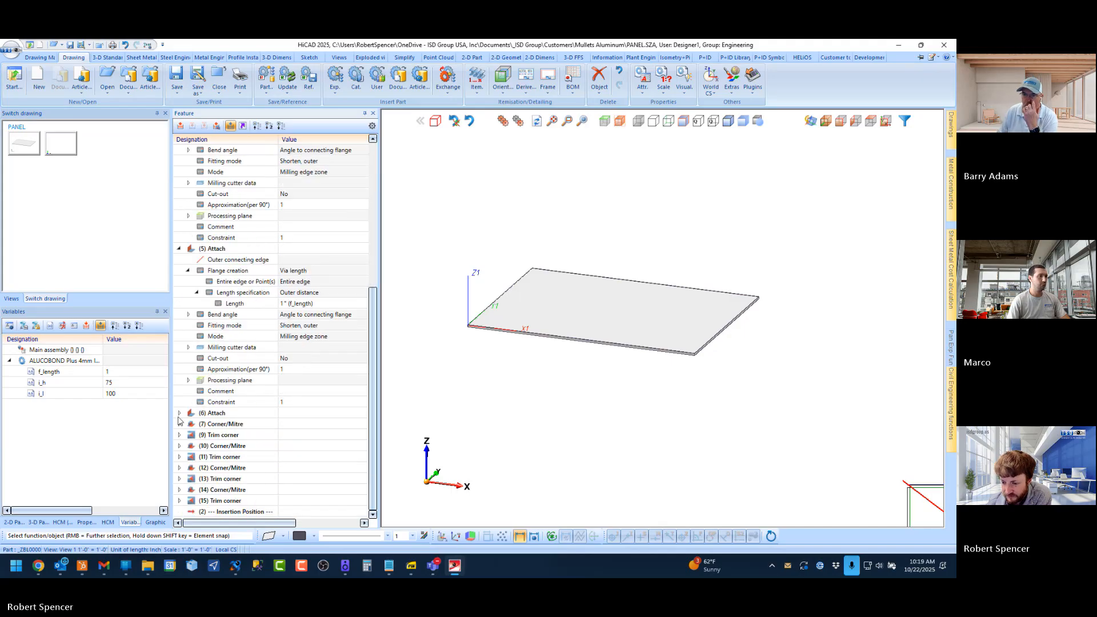
pyautogui.click(178, 414)
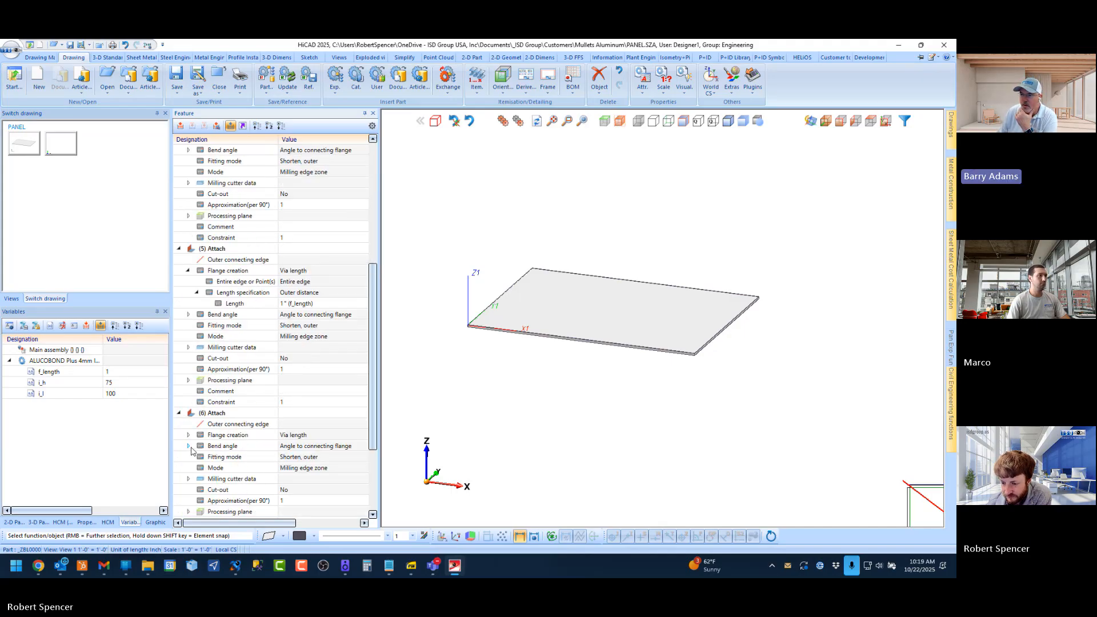
pyautogui.click(188, 435)
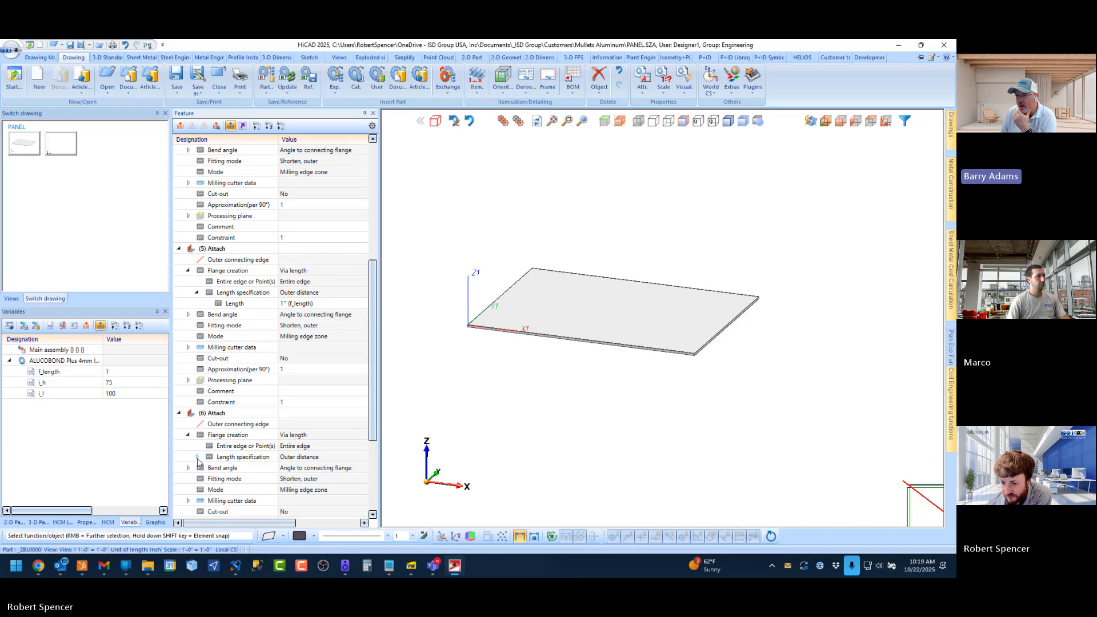
pyautogui.click(197, 457)
# Step: Return to the (3) Attach feature and inspect the variable entered for its flange length
pyautogui.scroll(7, 284, 165)
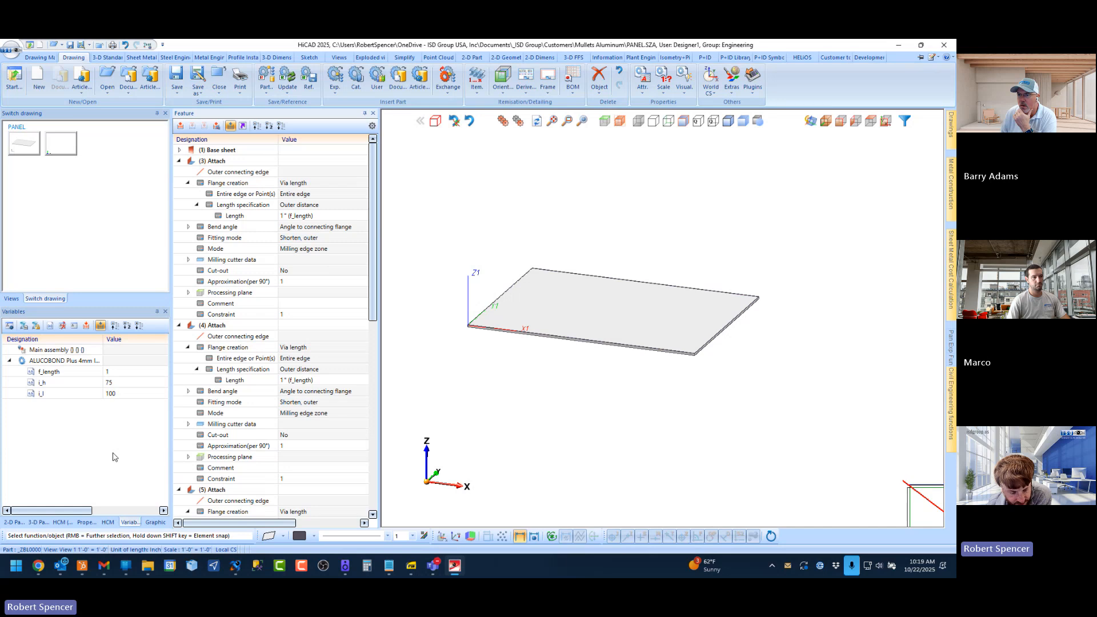
pyautogui.click(310, 216)
pyautogui.moveTo(322, 215); pyautogui.dragTo(260, 223)
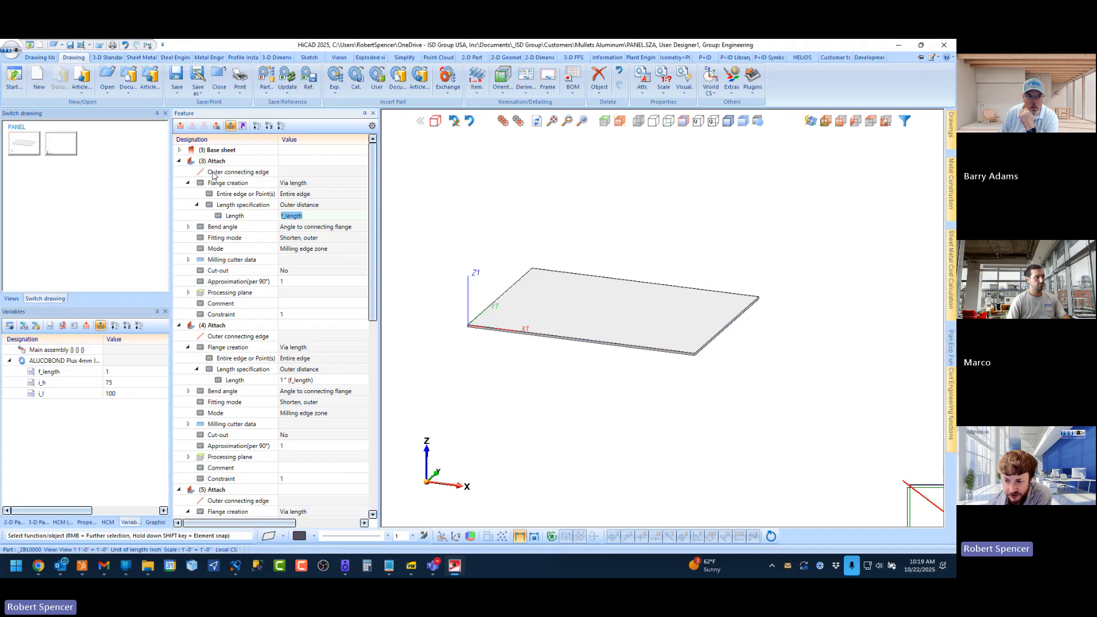
pyautogui.rightClick(58, 361)
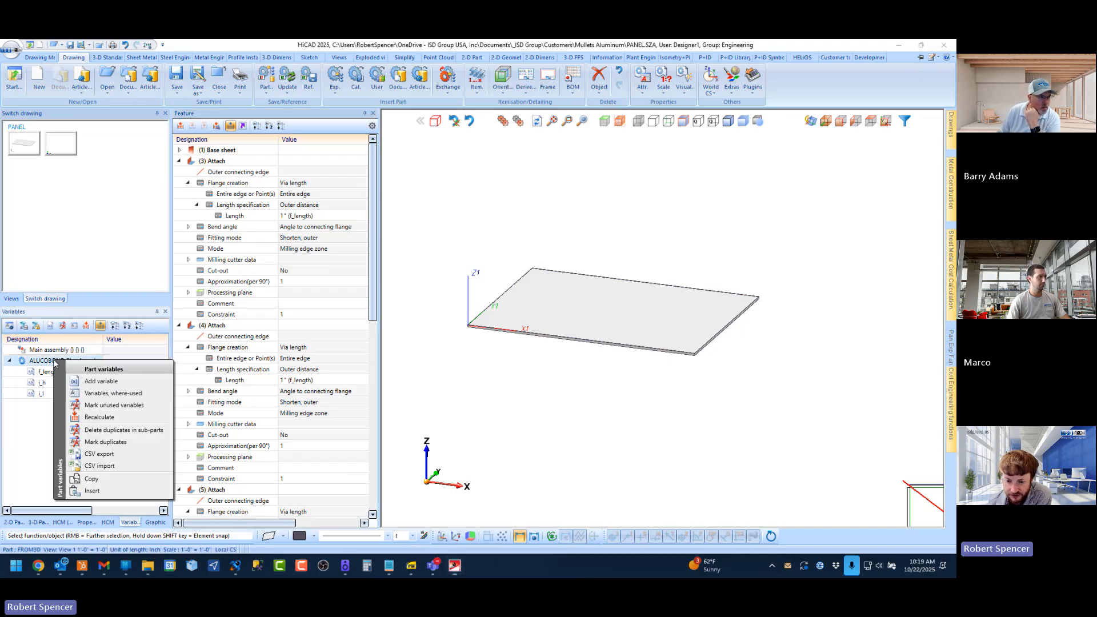
pyautogui.click(80, 382)
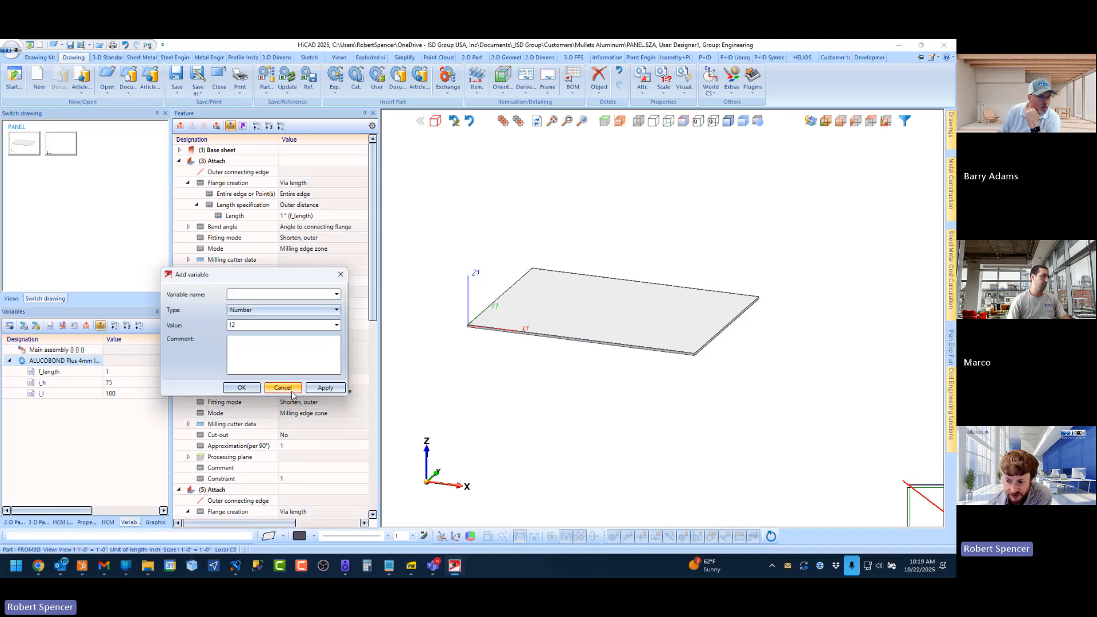
pyautogui.click(283, 388)
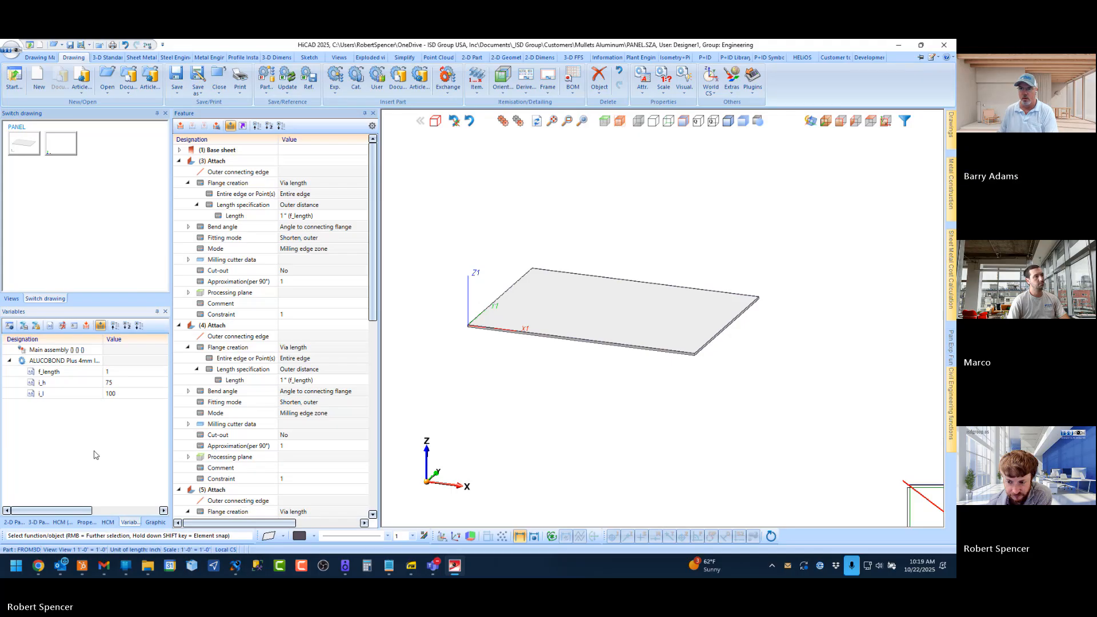
# Step: Collapse all features in the panel's feature list and fit the whole drawing in view
pyautogui.click(256, 126)
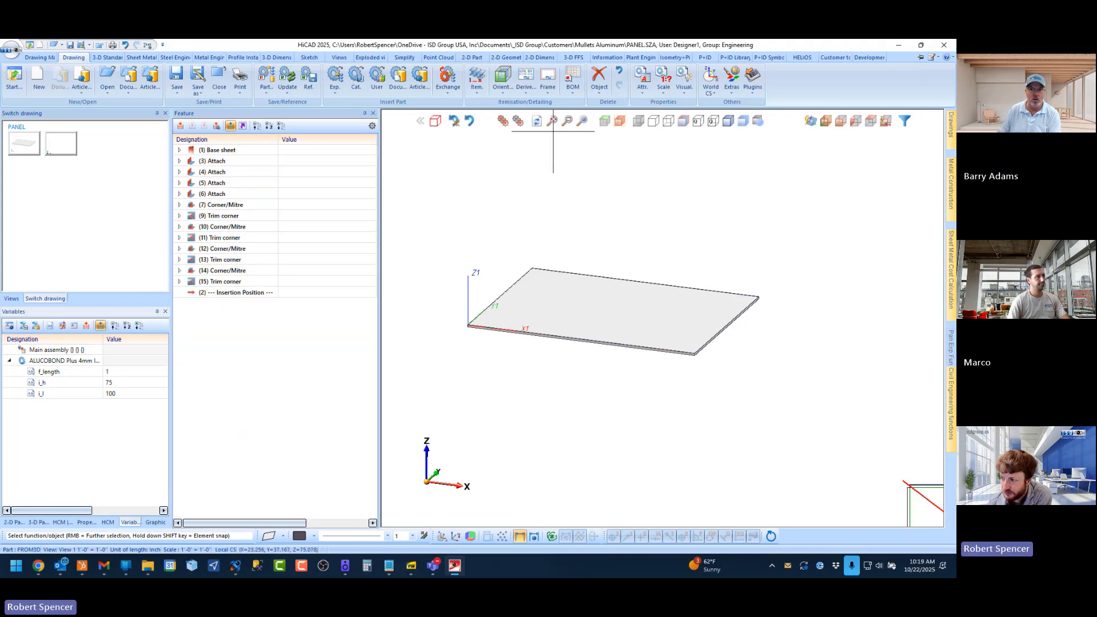
pyautogui.click(552, 122)
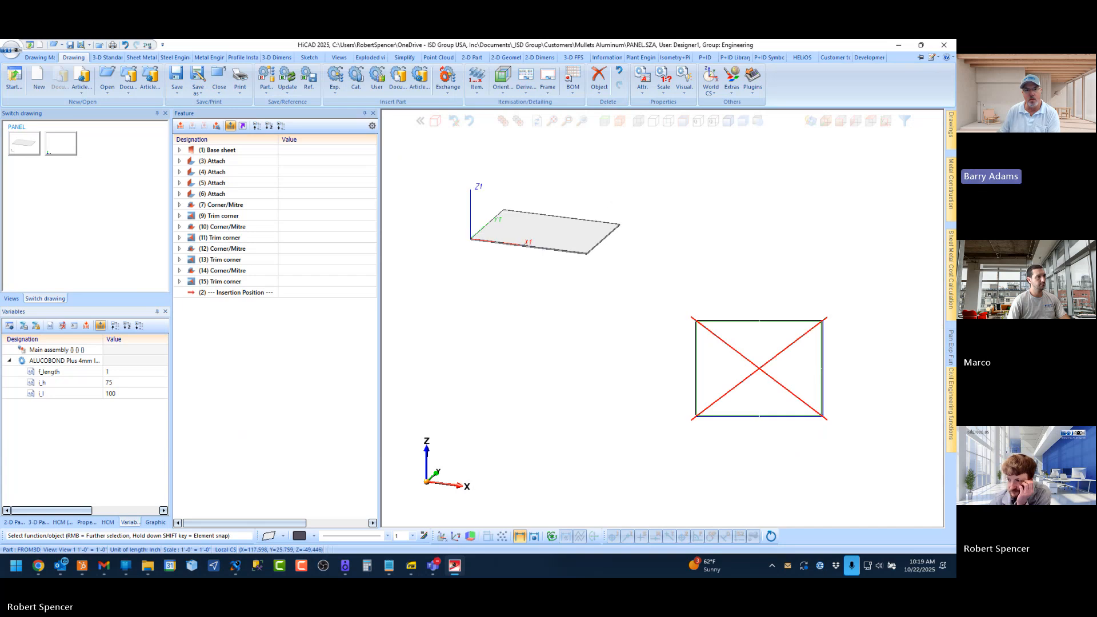
pyautogui.scroll(3, 588, 196)
pyautogui.scroll(-3, 588, 200)
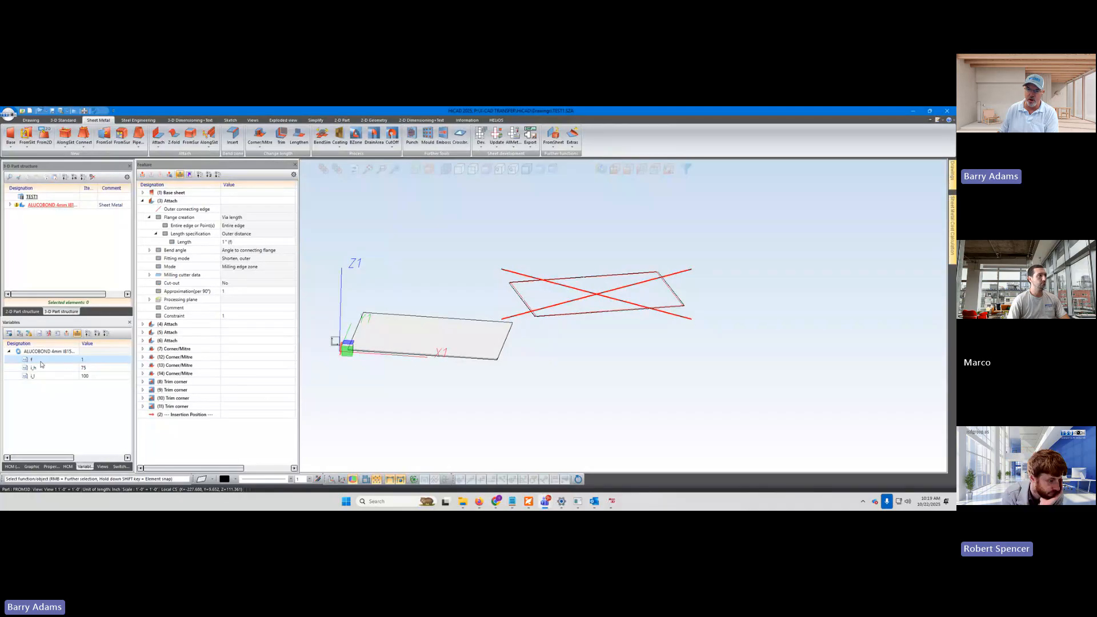
# Step: Re-enter the variable f as the (3) Attach feature's flange length in the TEST1 drawing
pyautogui.click(186, 243)
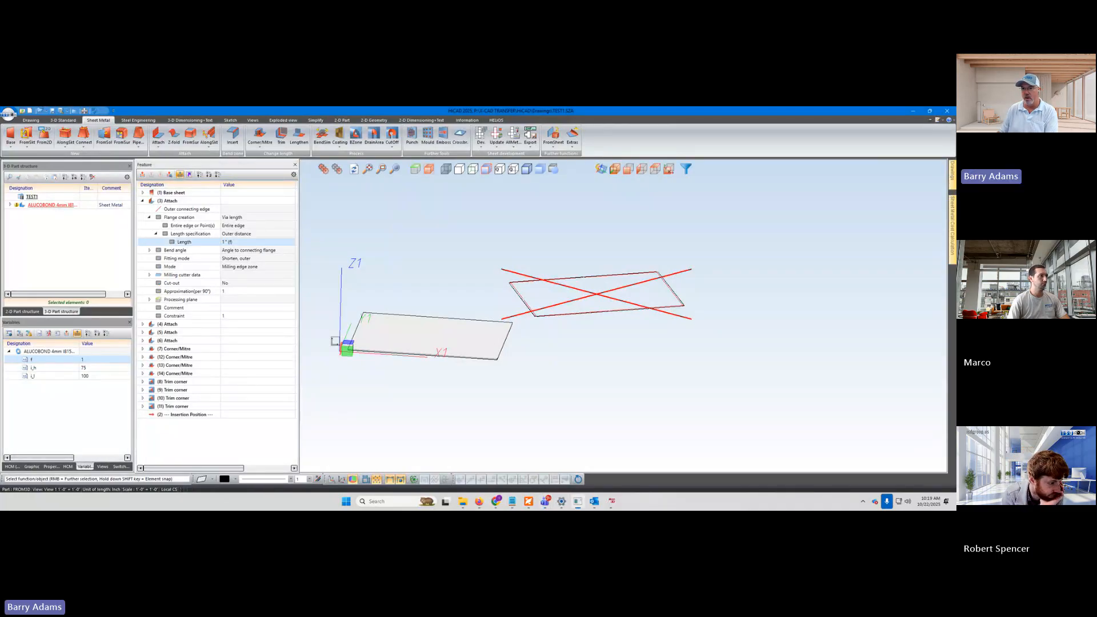
pyautogui.click(239, 241)
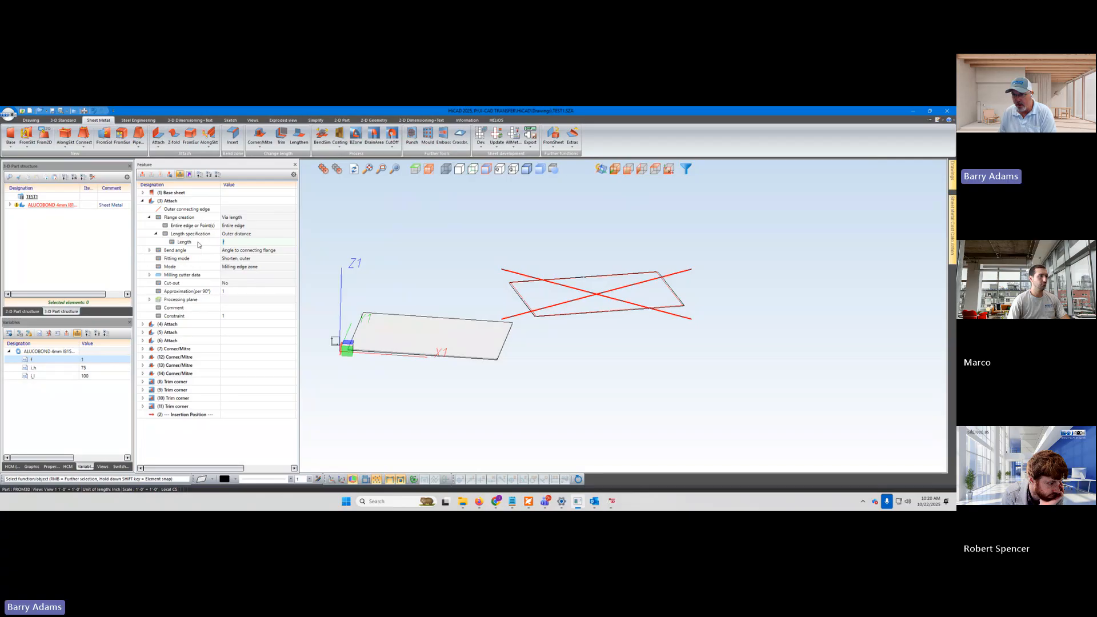
pyautogui.write('f')
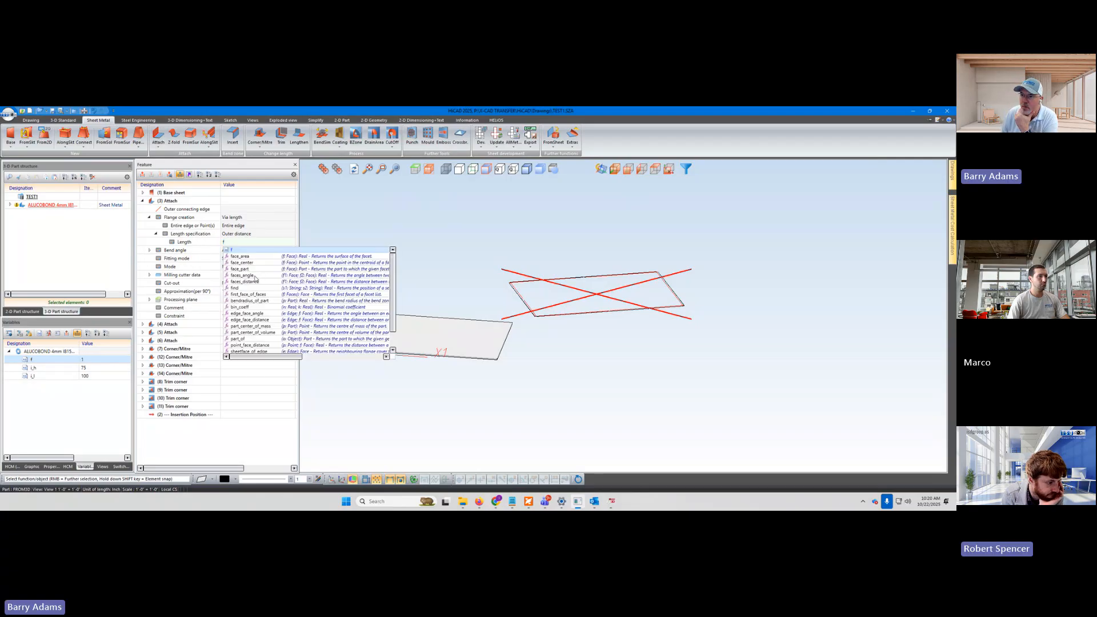
pyautogui.scroll(-1, 243, 309)
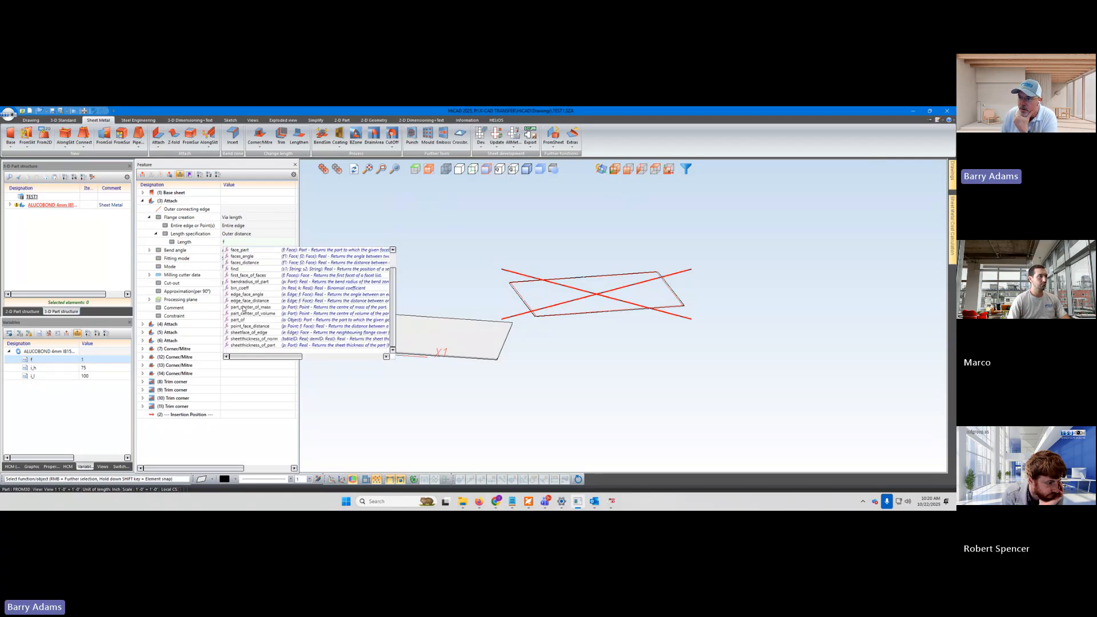
pyautogui.scroll(1, 244, 309)
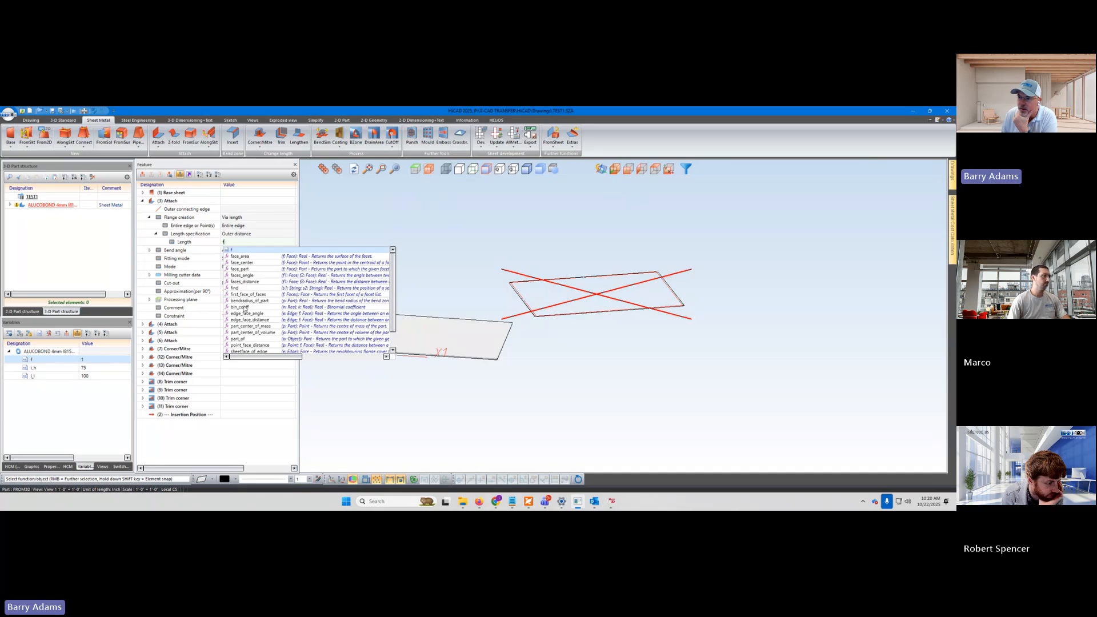
pyautogui.moveTo(393, 279)
pyautogui.mouseDown()
pyautogui.moveTo(394, 296)
pyautogui.moveTo(393, 274)
pyautogui.mouseUp()
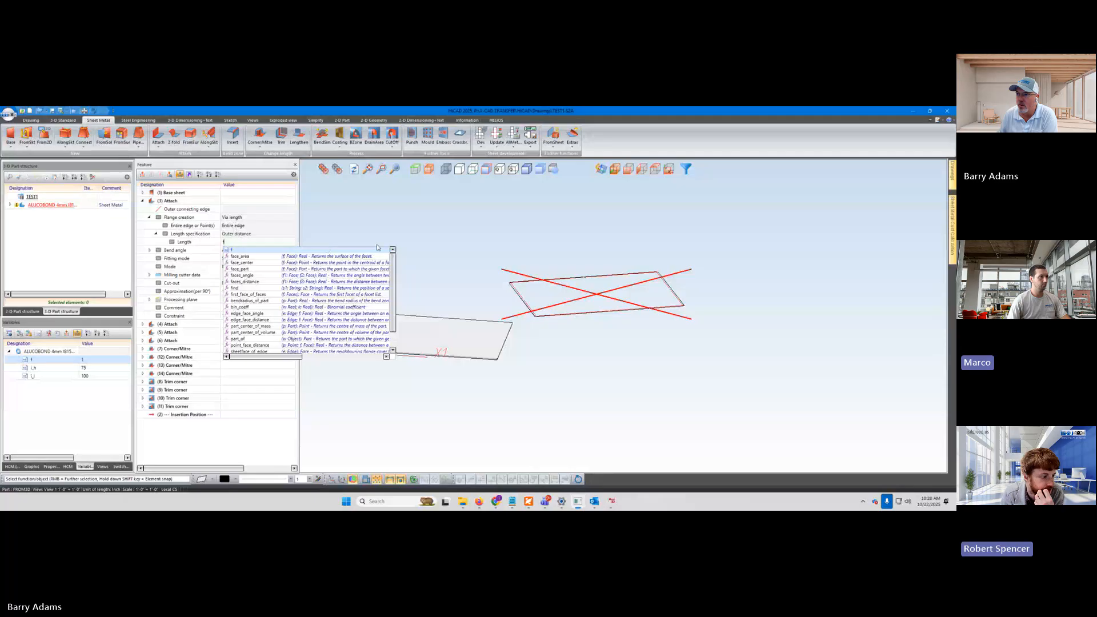
pyautogui.press('Return')
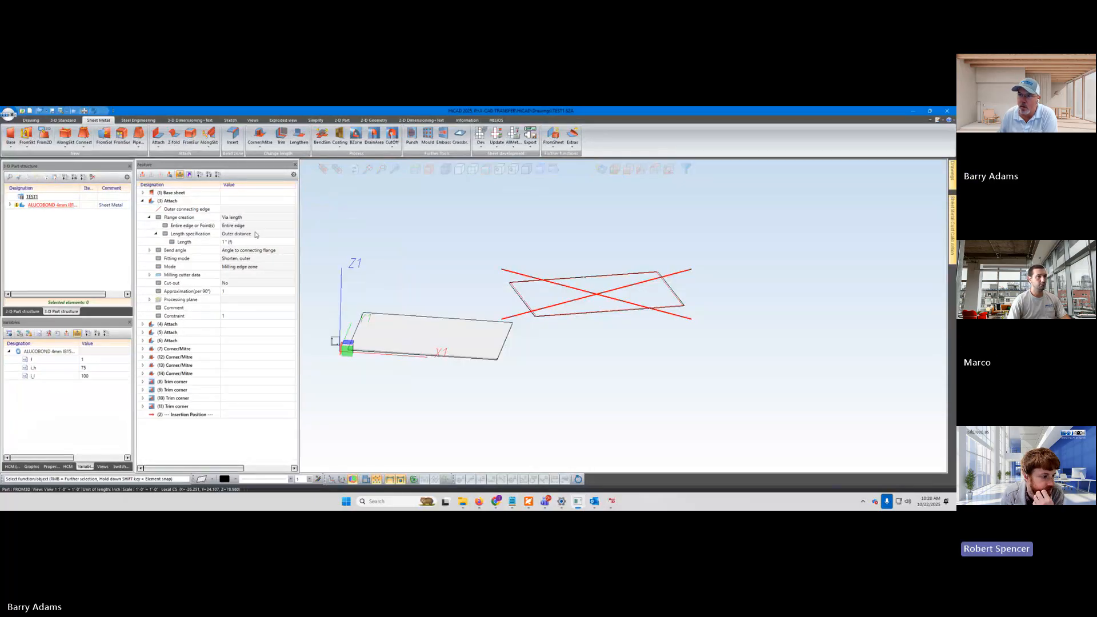
pyautogui.click(241, 242)
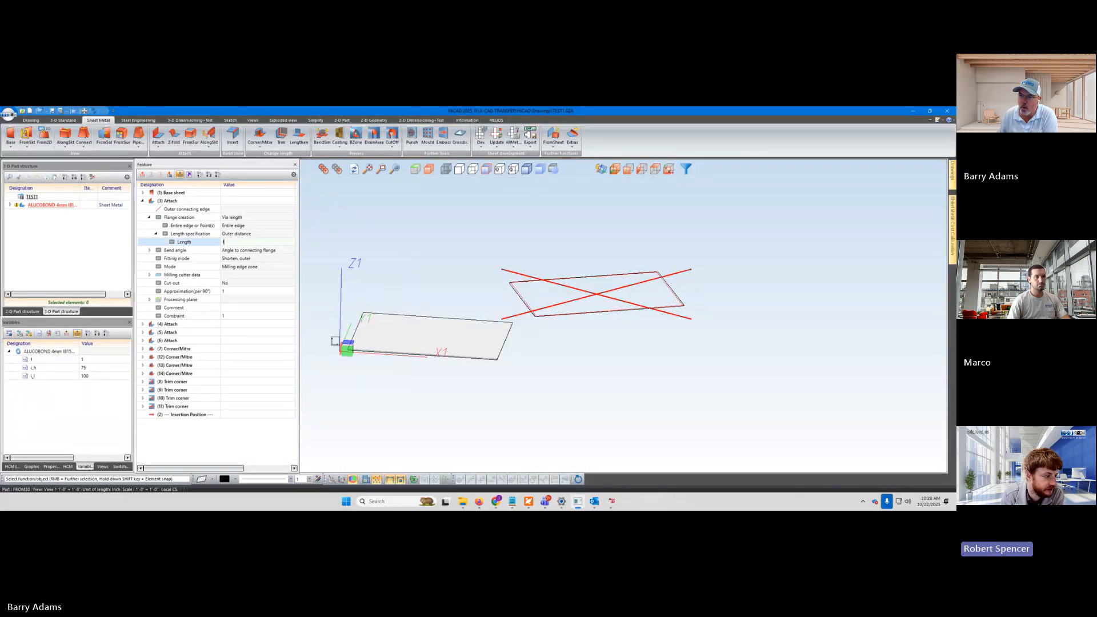
# Step: Rename the ALUCOBOND part's variable f to f_length
pyautogui.click(36, 361)
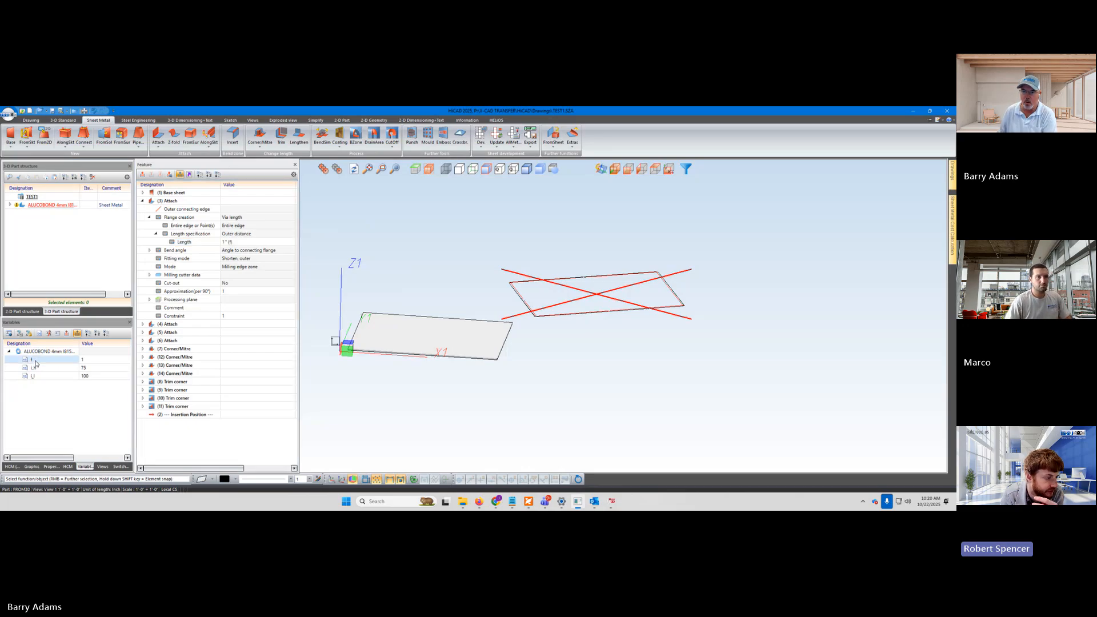
pyautogui.rightClick(36, 362)
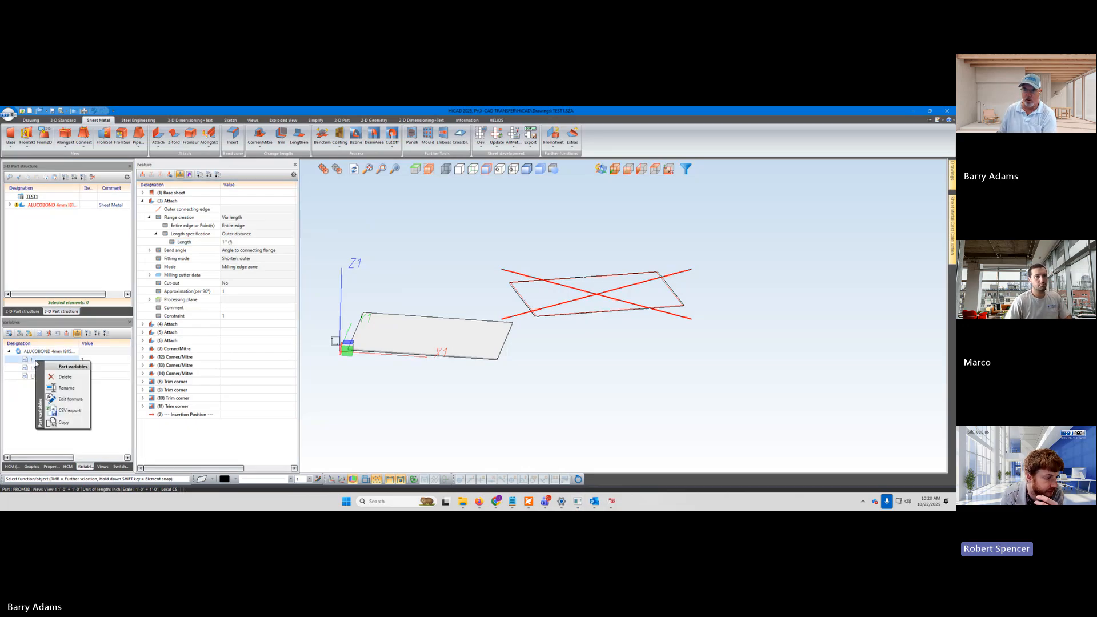
pyautogui.click(66, 388)
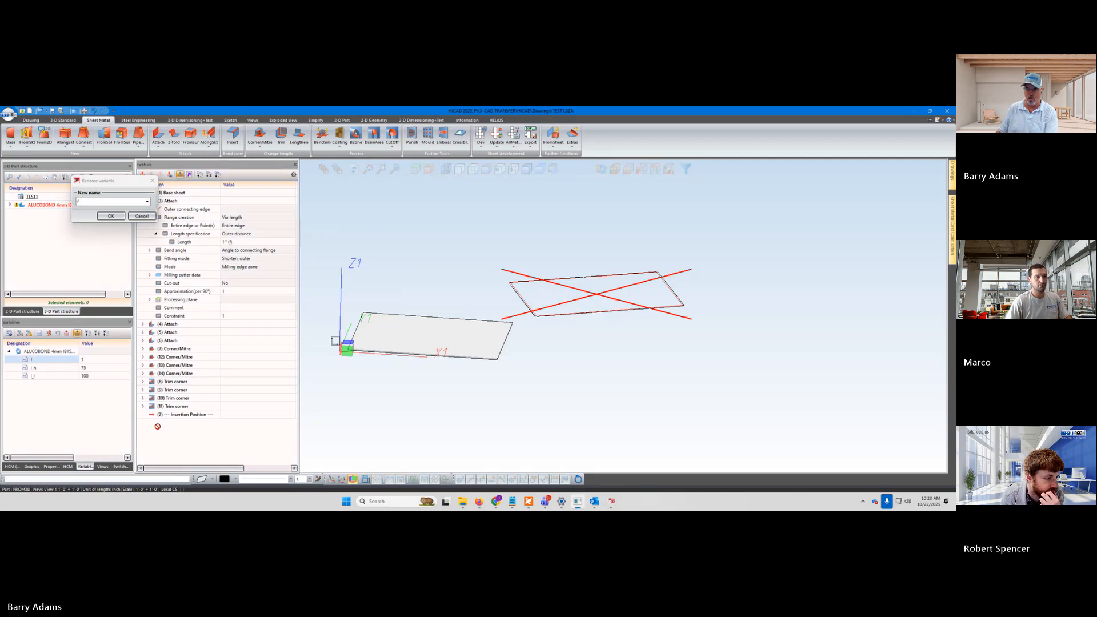
pyautogui.click(108, 200)
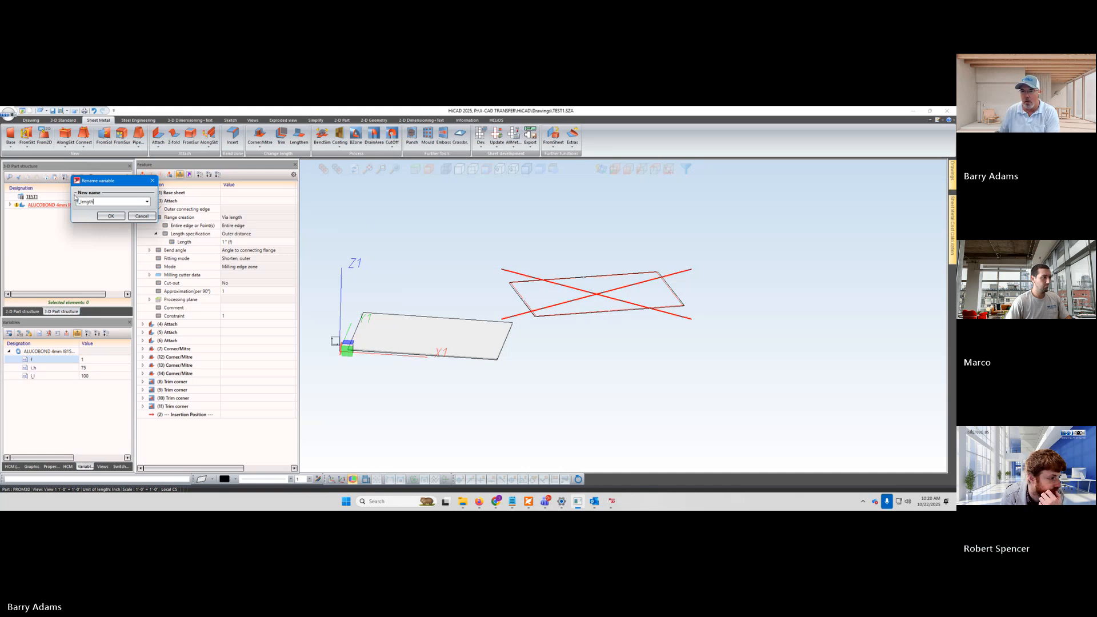
pyautogui.click(110, 215)
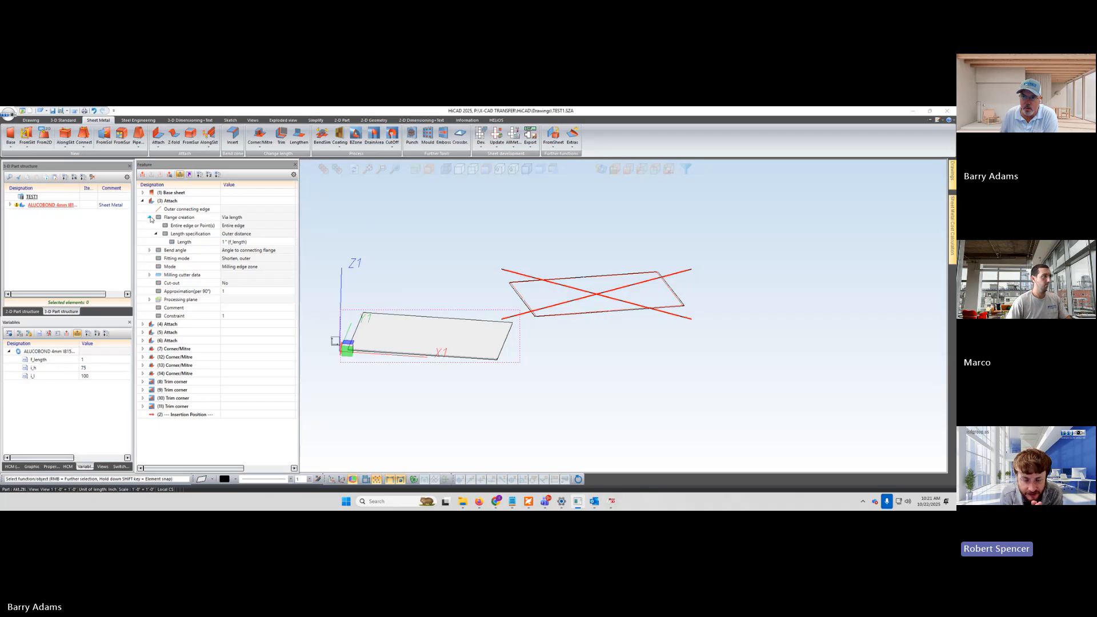
# Step: Set the flange length of the (4) Attach feature to the variable f_length
pyautogui.click(143, 201)
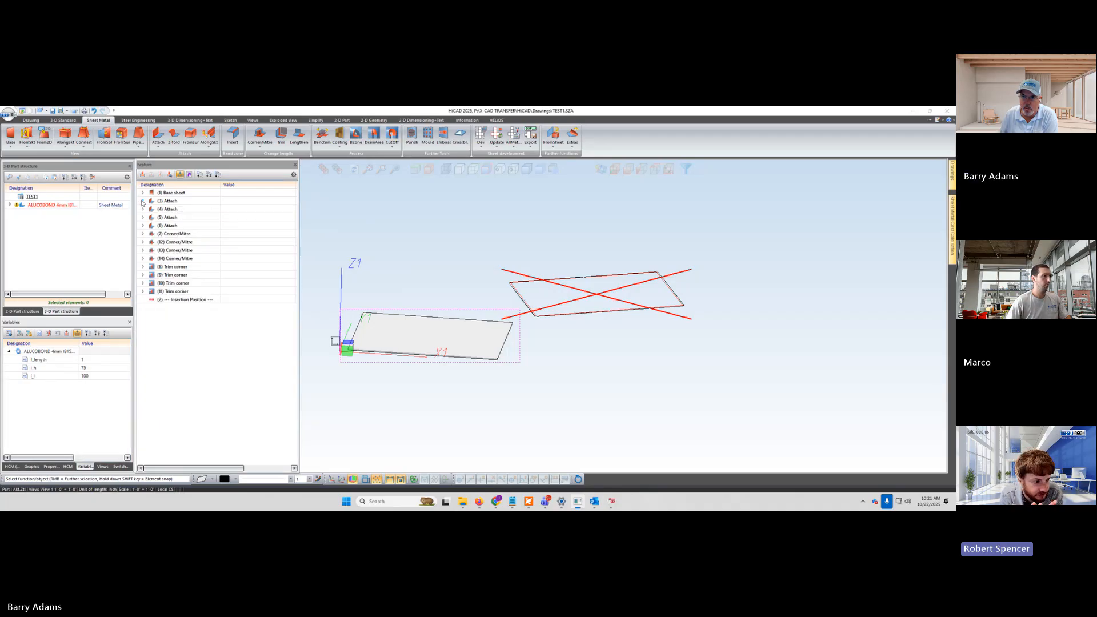
pyautogui.click(143, 209)
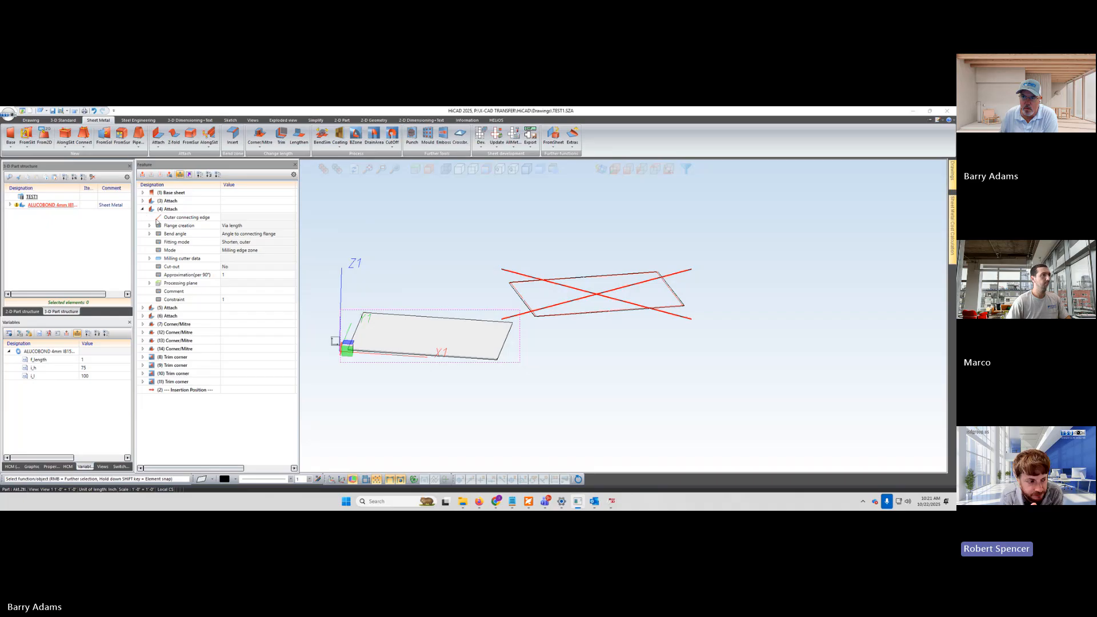
pyautogui.click(150, 225)
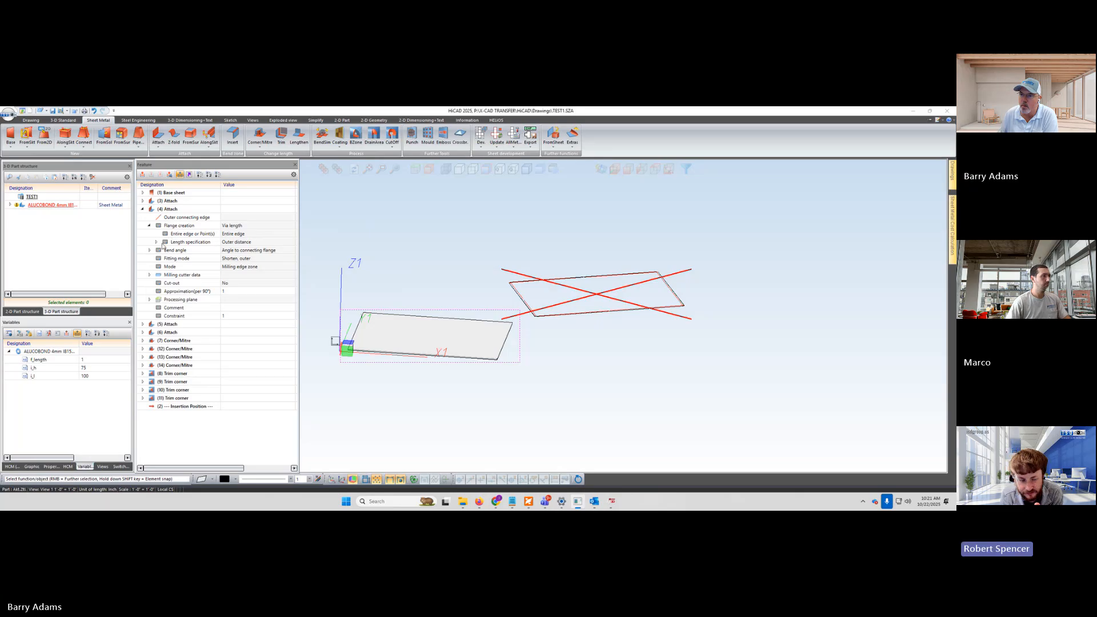
pyautogui.click(156, 242)
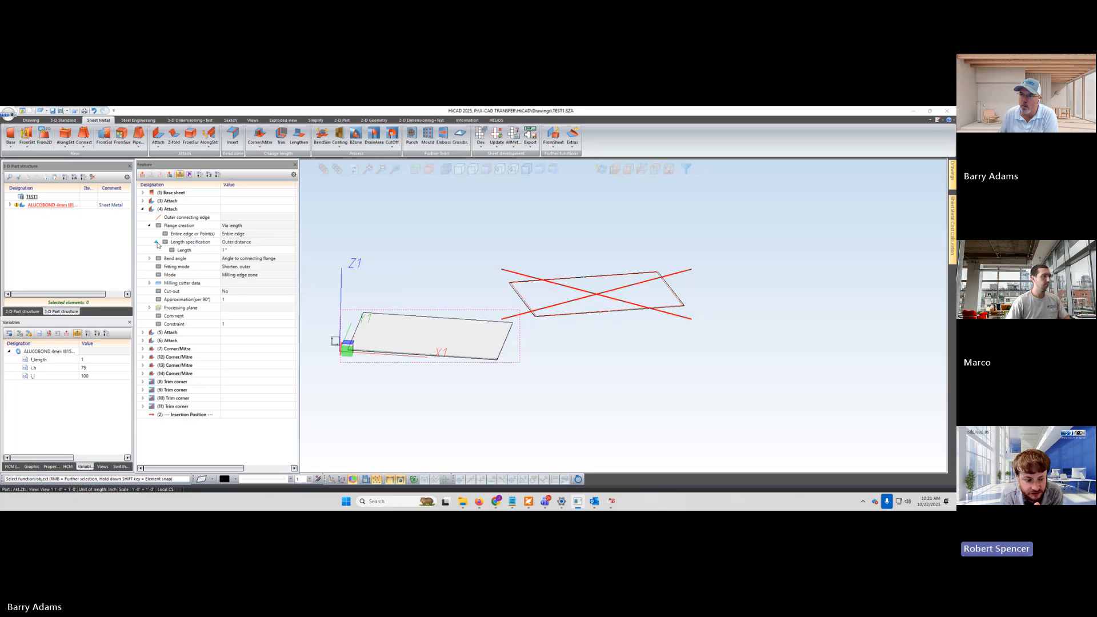
pyautogui.click(239, 249)
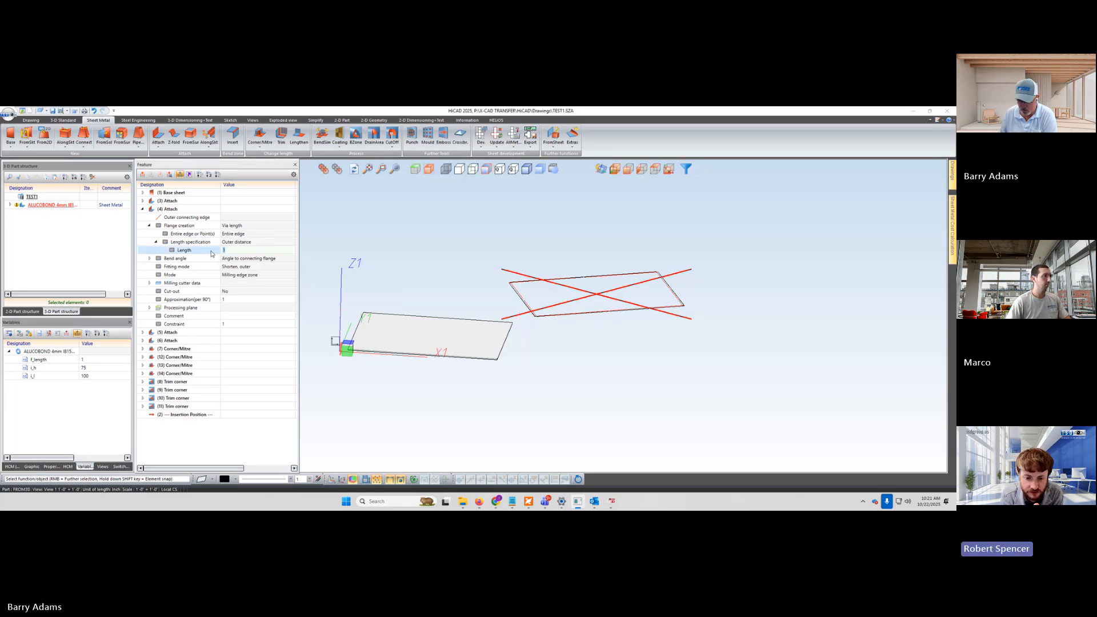
pyautogui.write('f')
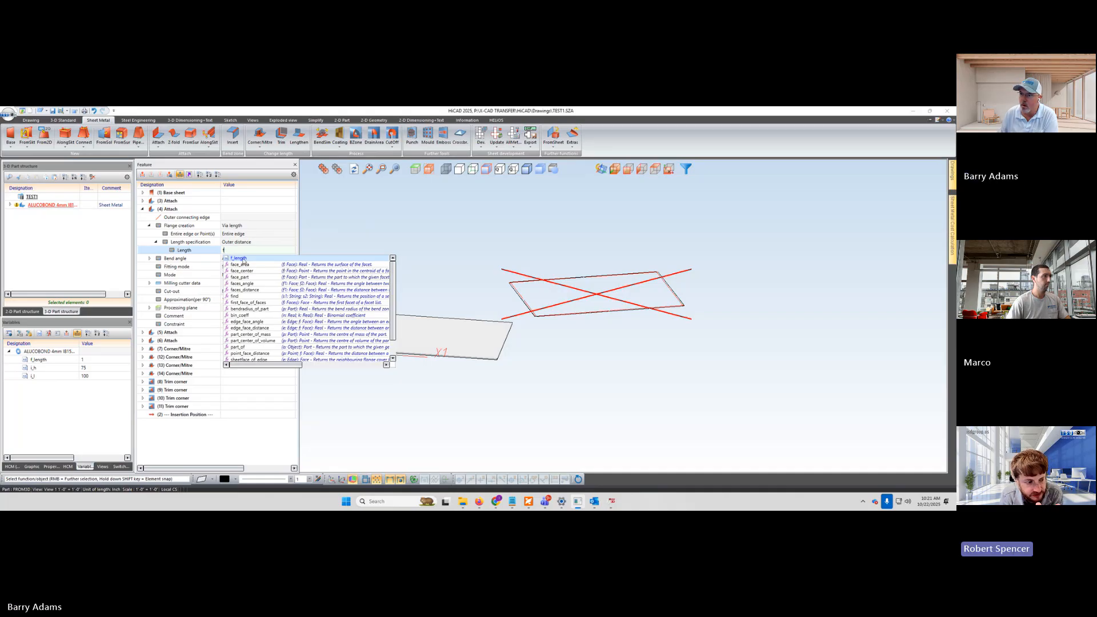
pyautogui.click(242, 260)
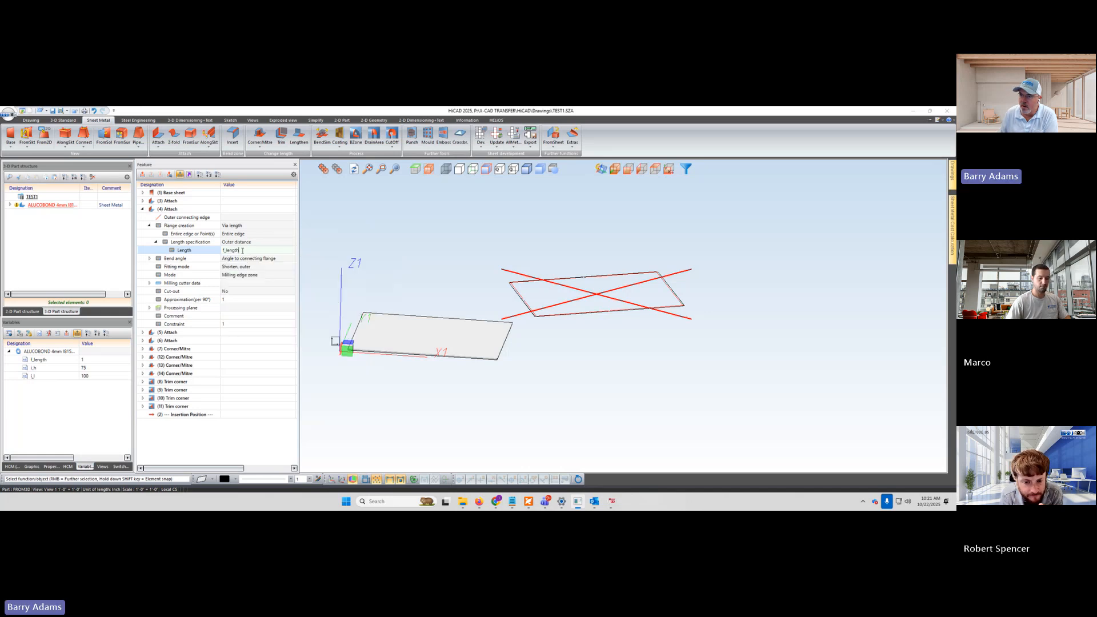
pyautogui.click(194, 253)
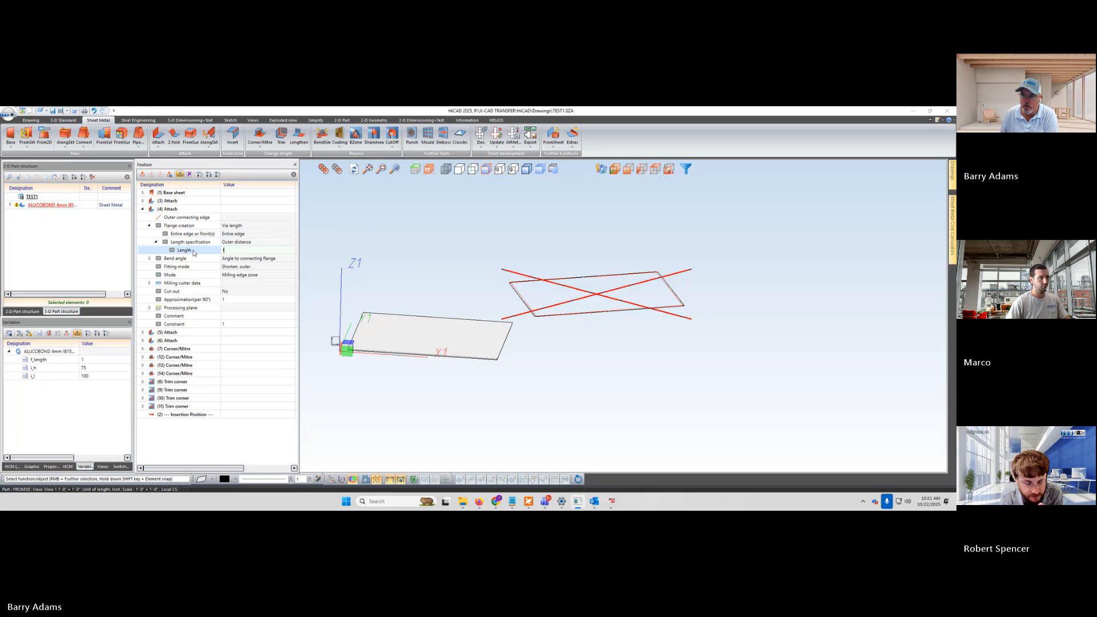
pyautogui.write('f')
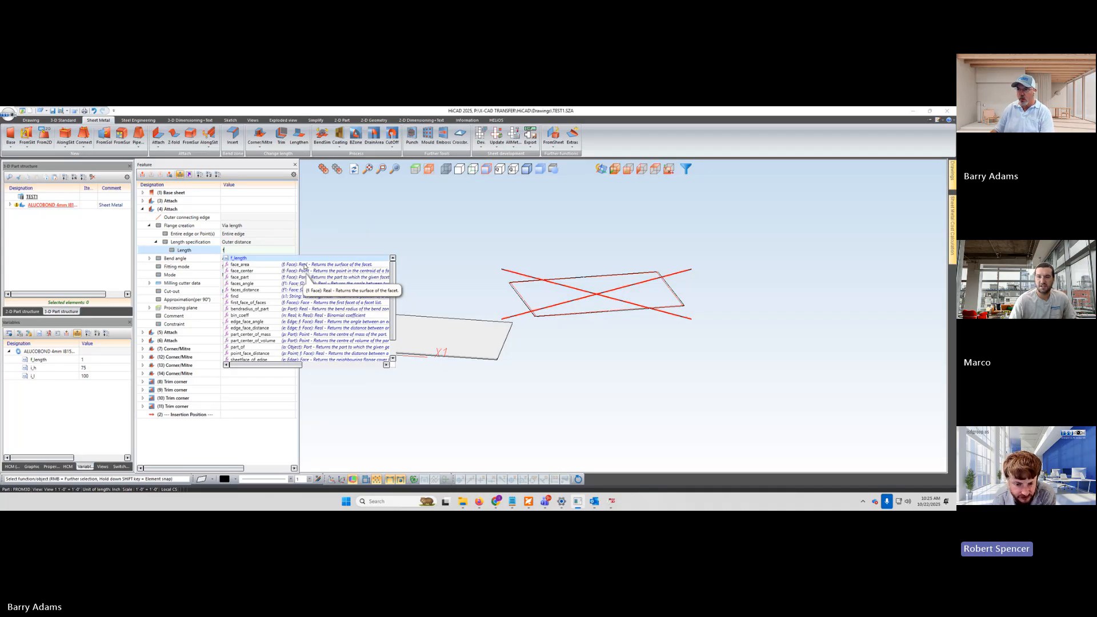
pyautogui.click(255, 259)
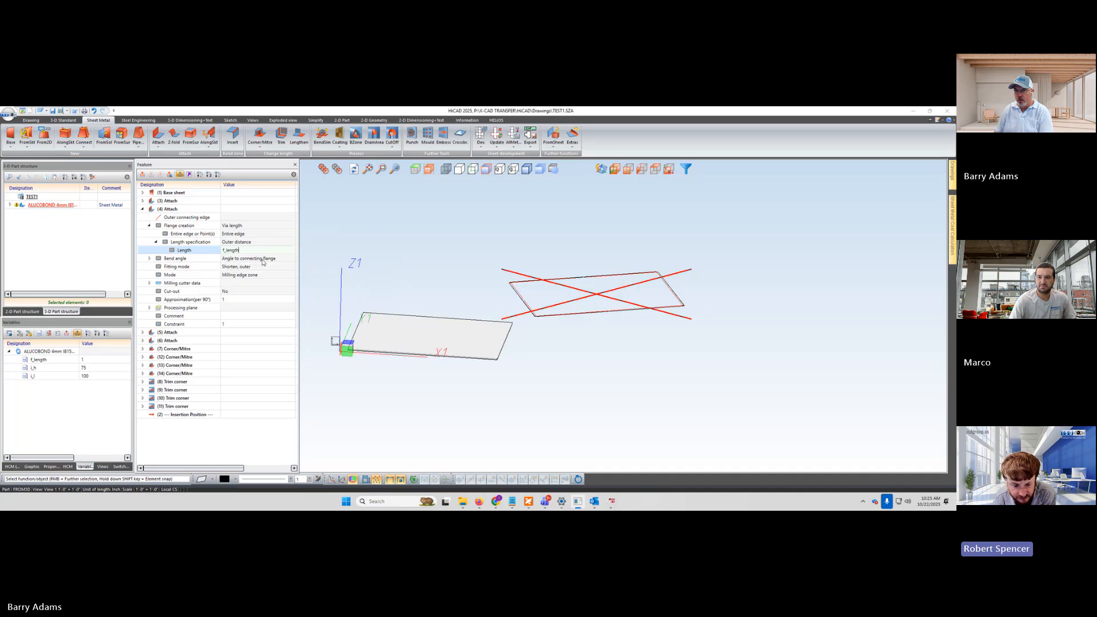
pyautogui.click(143, 210)
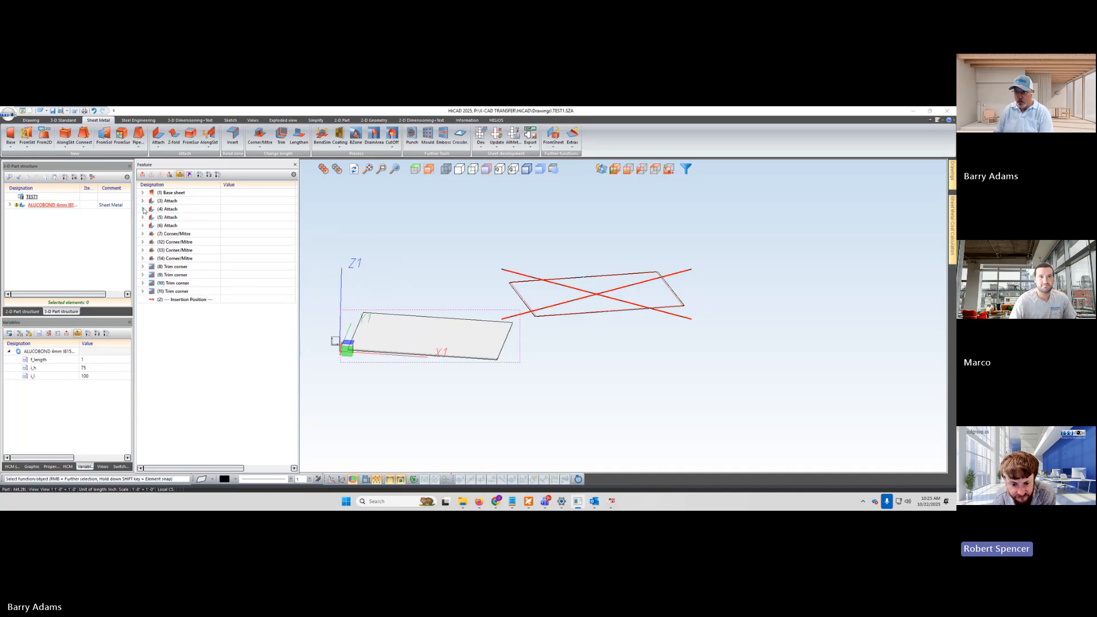
# Step: Set the flange length of the (5) Attach feature to the variable f_length
pyautogui.click(143, 217)
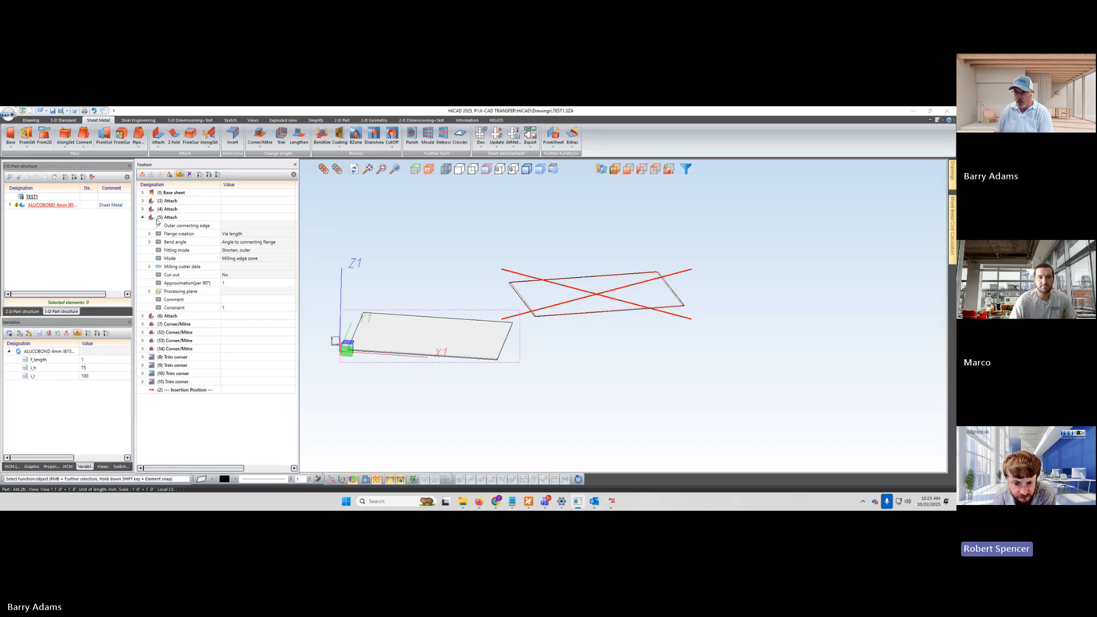
pyautogui.click(149, 234)
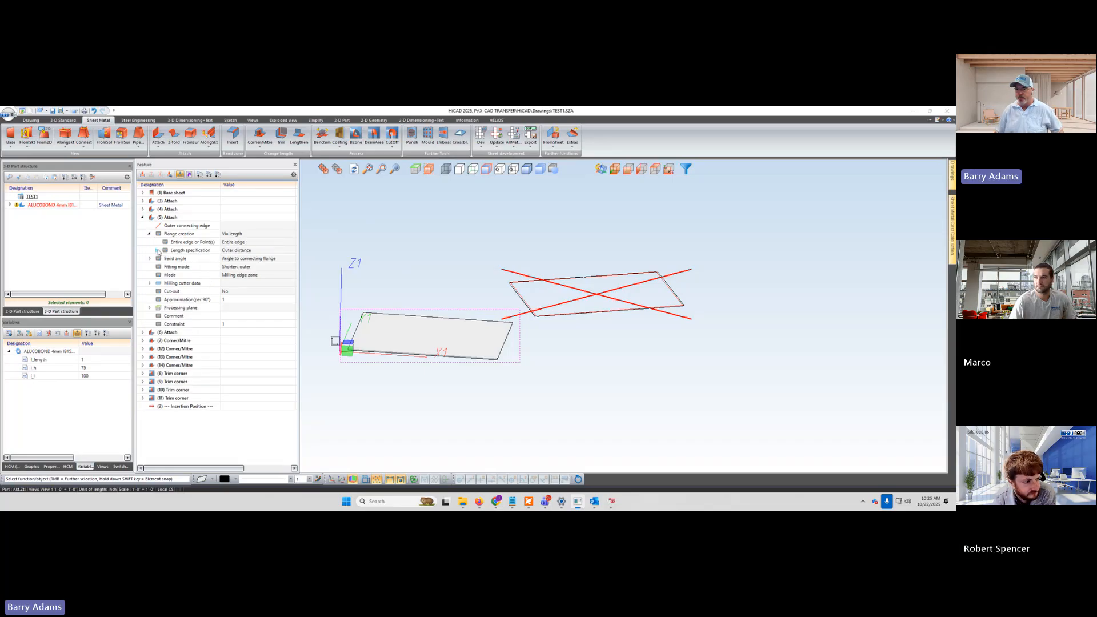
pyautogui.click(157, 250)
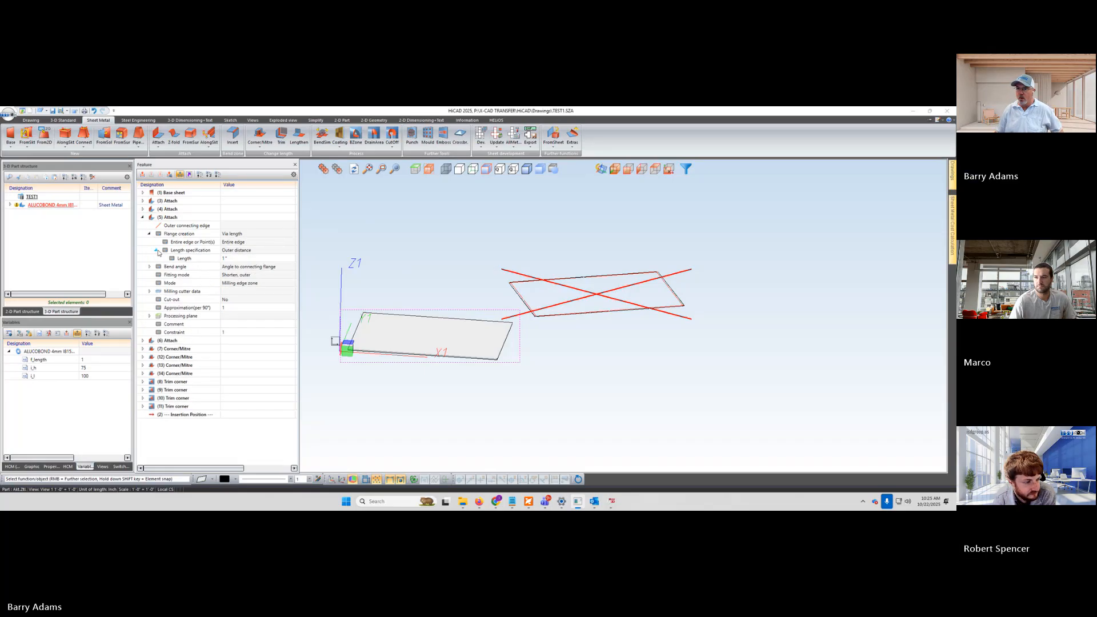
pyautogui.click(234, 258)
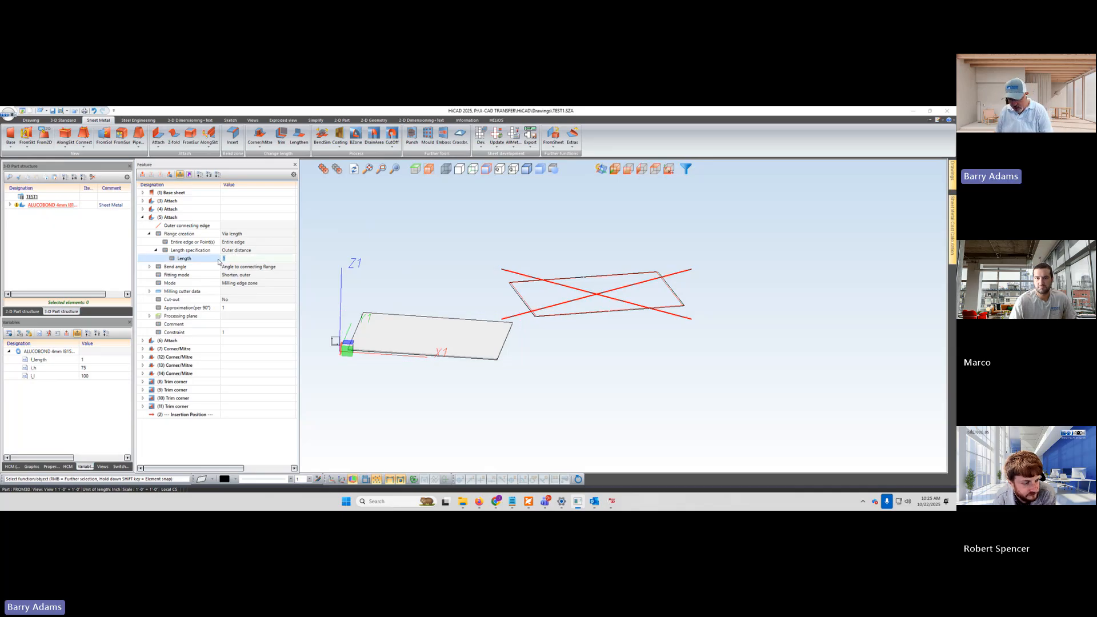
pyautogui.write('f')
pyautogui.click(254, 268)
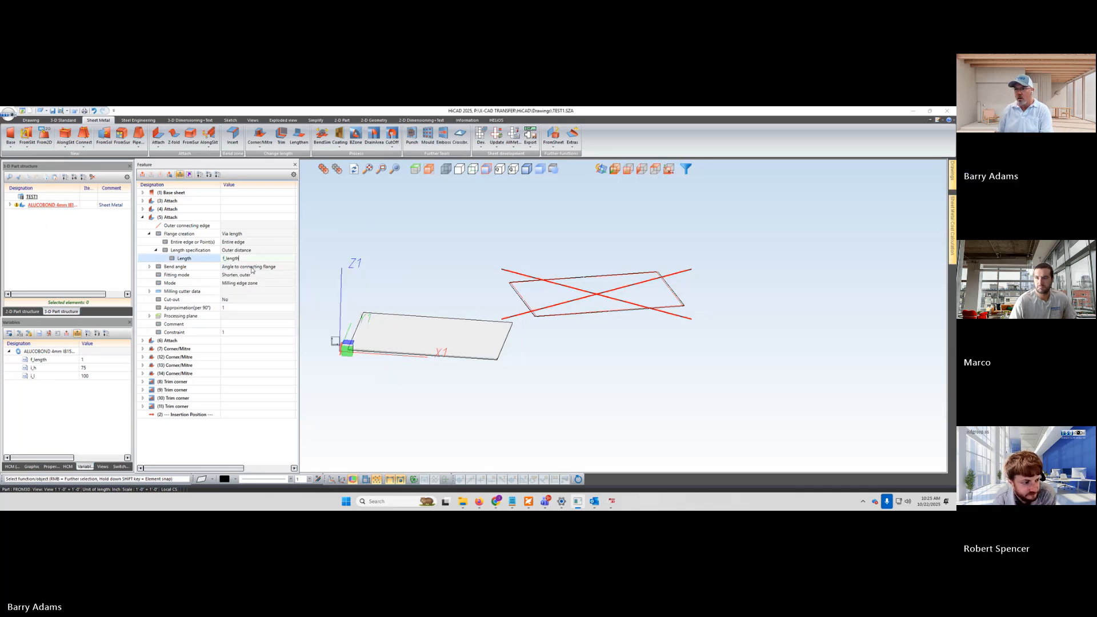
pyautogui.click(143, 218)
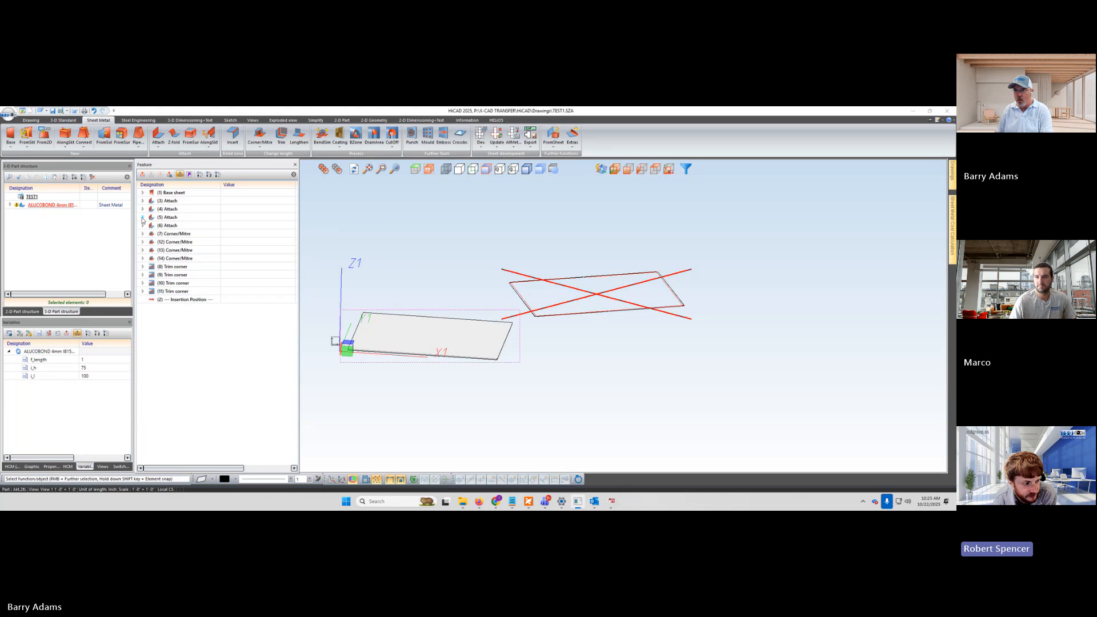
# Step: Set the flange length of the (6) Attach feature to the variable f_length
pyautogui.click(142, 225)
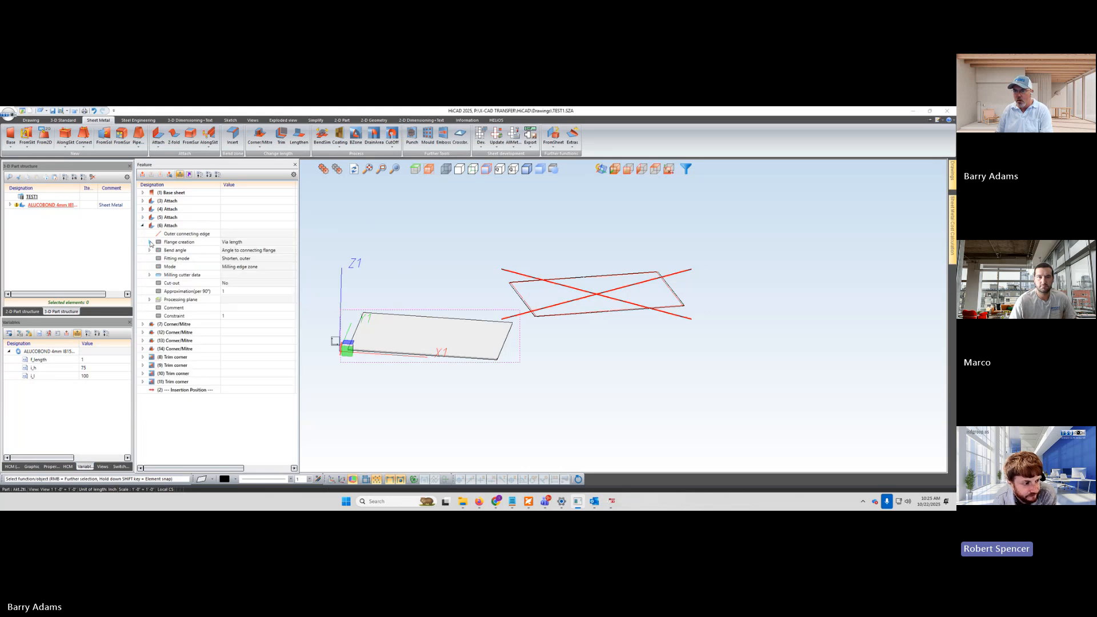
pyautogui.click(150, 242)
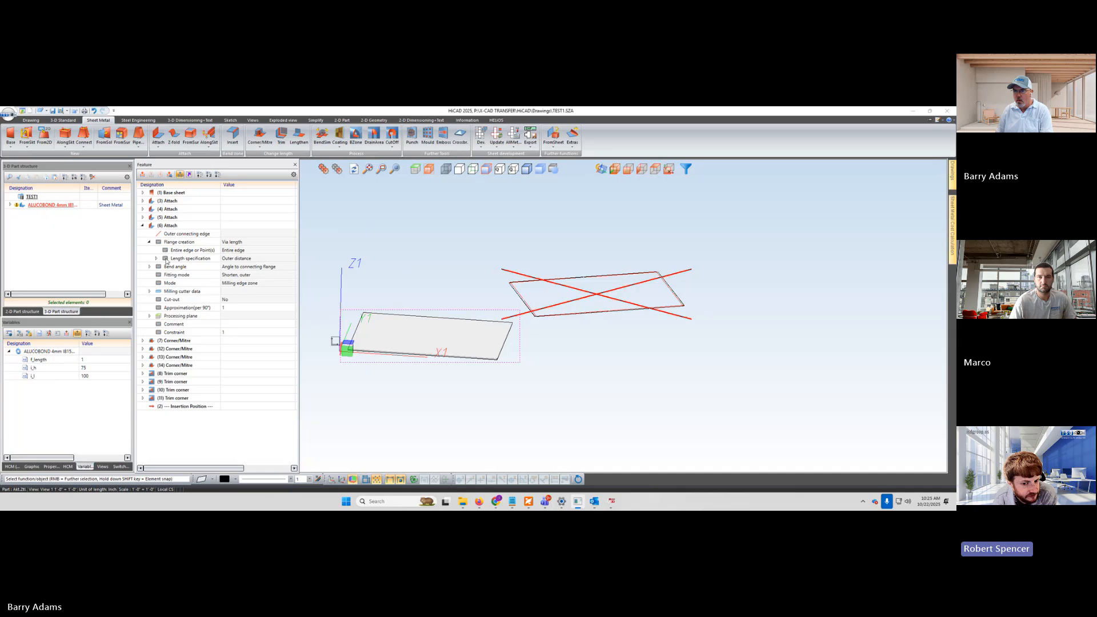
pyautogui.click(156, 259)
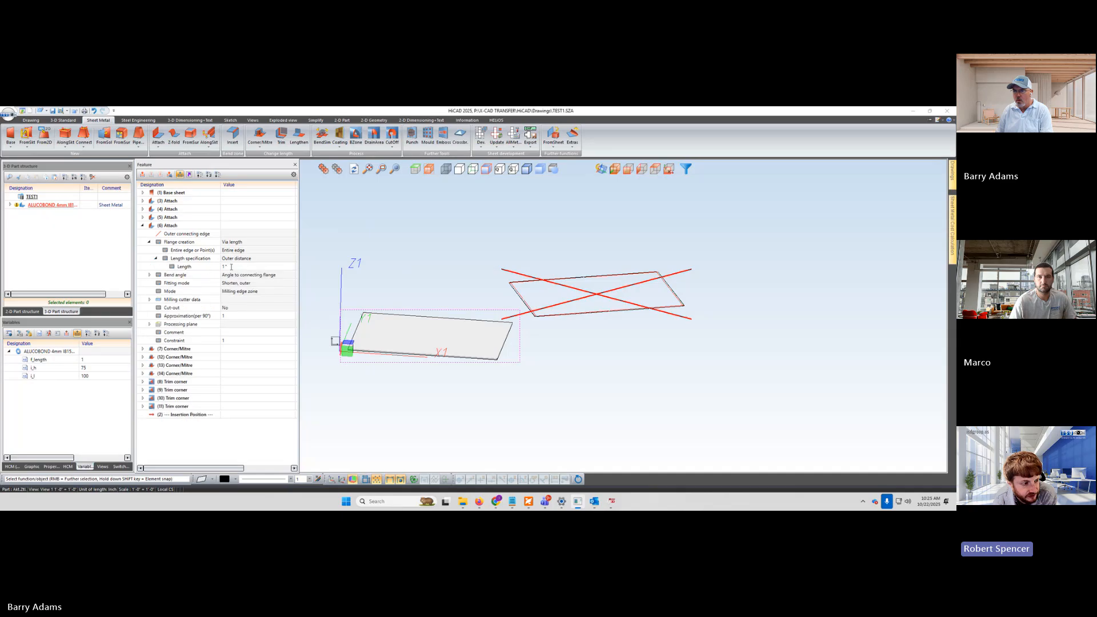
pyautogui.click(213, 268)
pyautogui.write('f')
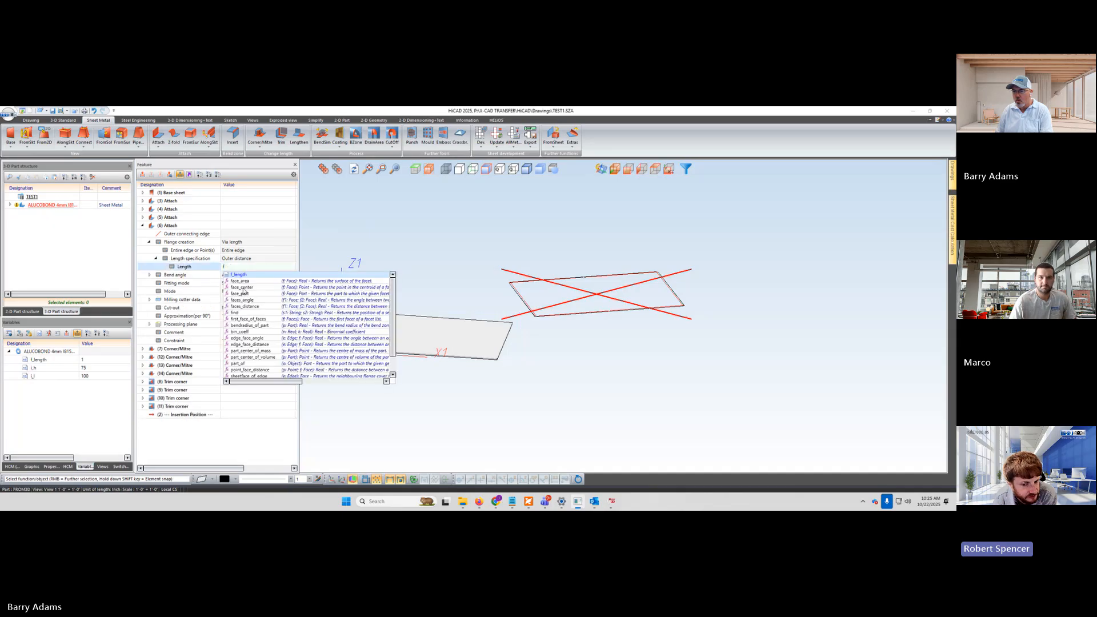
pyautogui.click(247, 275)
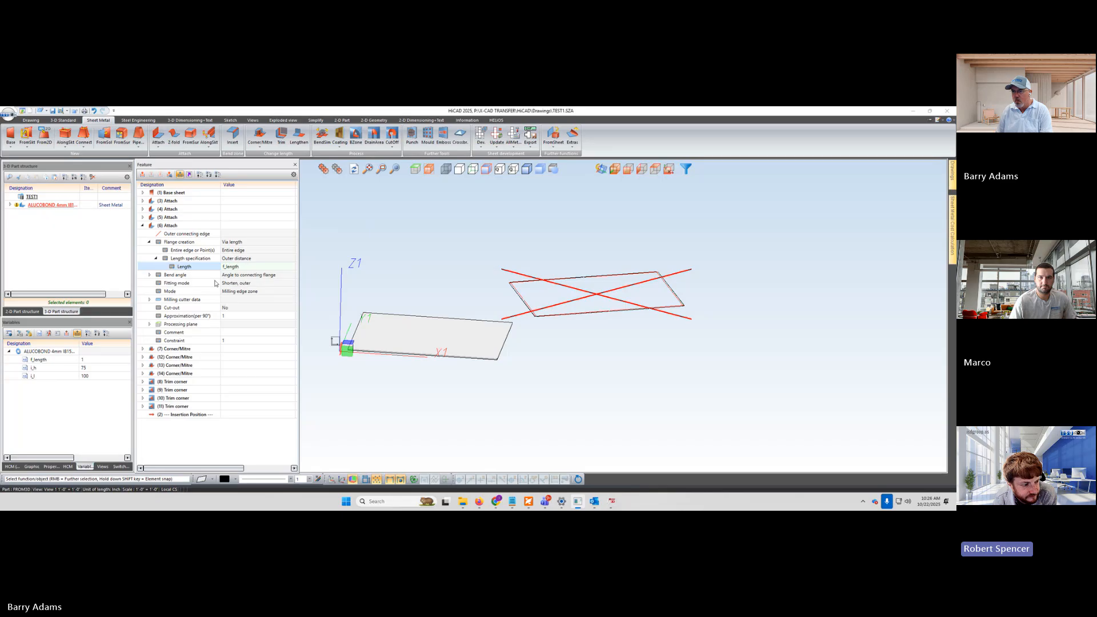
pyautogui.click(143, 226)
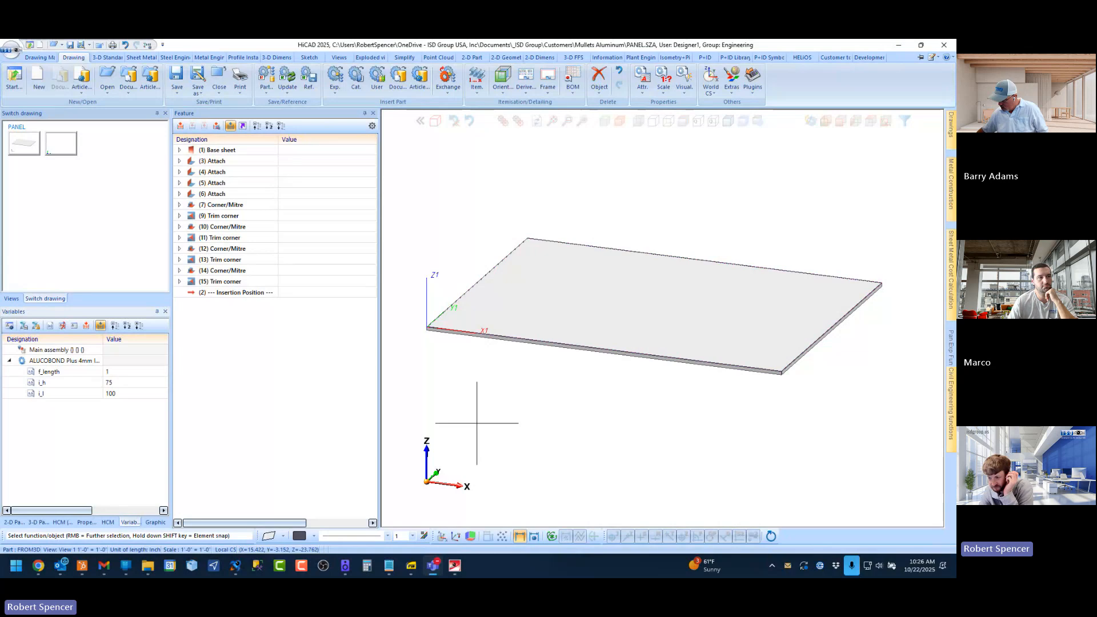
# Step: Delete the panel's sheet development from the PANEL drawing
pyautogui.scroll(-5, 481, 302)
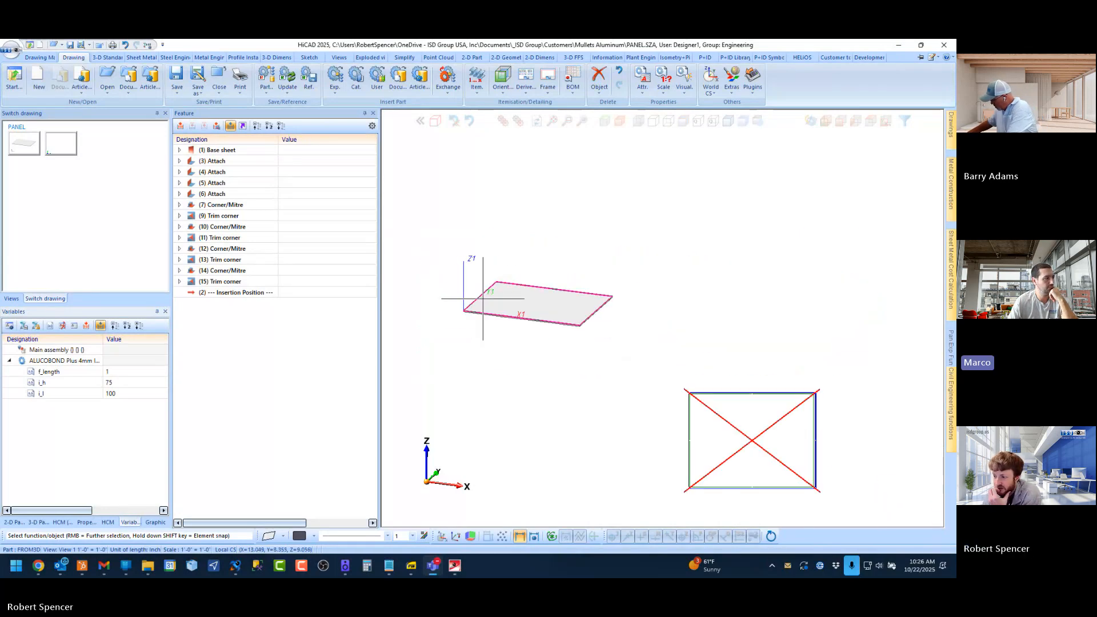
pyautogui.scroll(6, 482, 297)
pyautogui.scroll(-5, 522, 257)
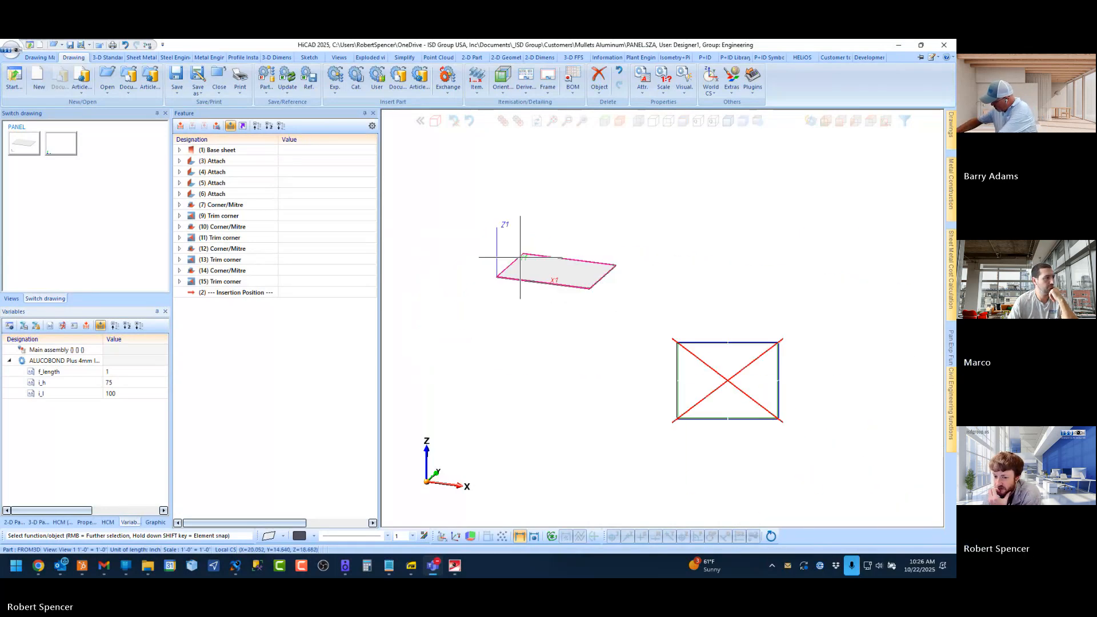
pyautogui.click(36, 522)
pyautogui.scroll(2, 489, 306)
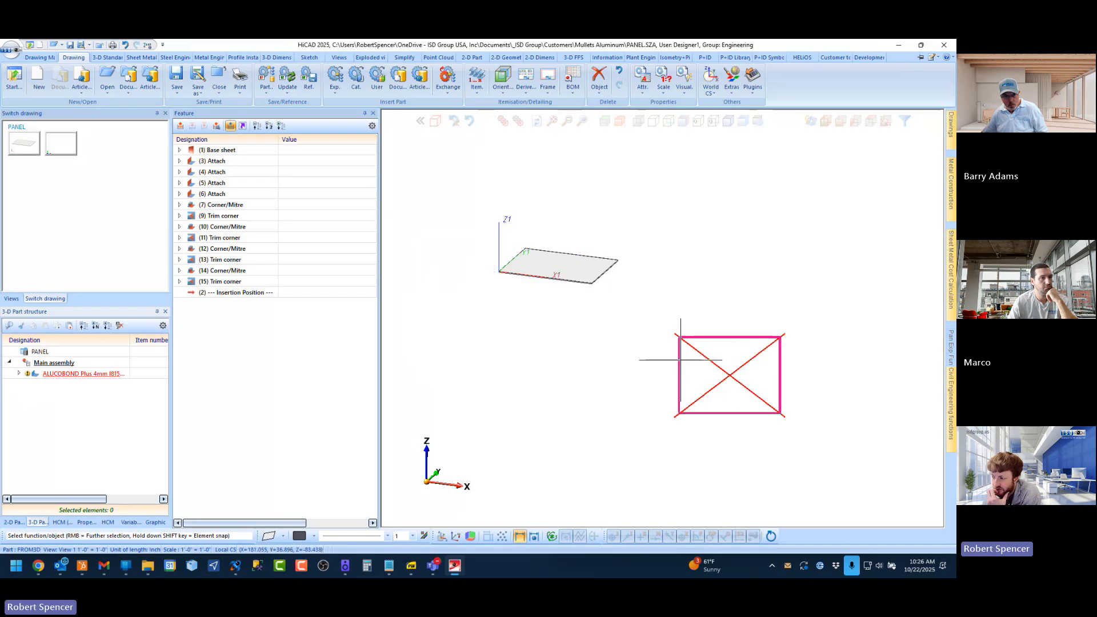
pyautogui.rightClick(697, 371)
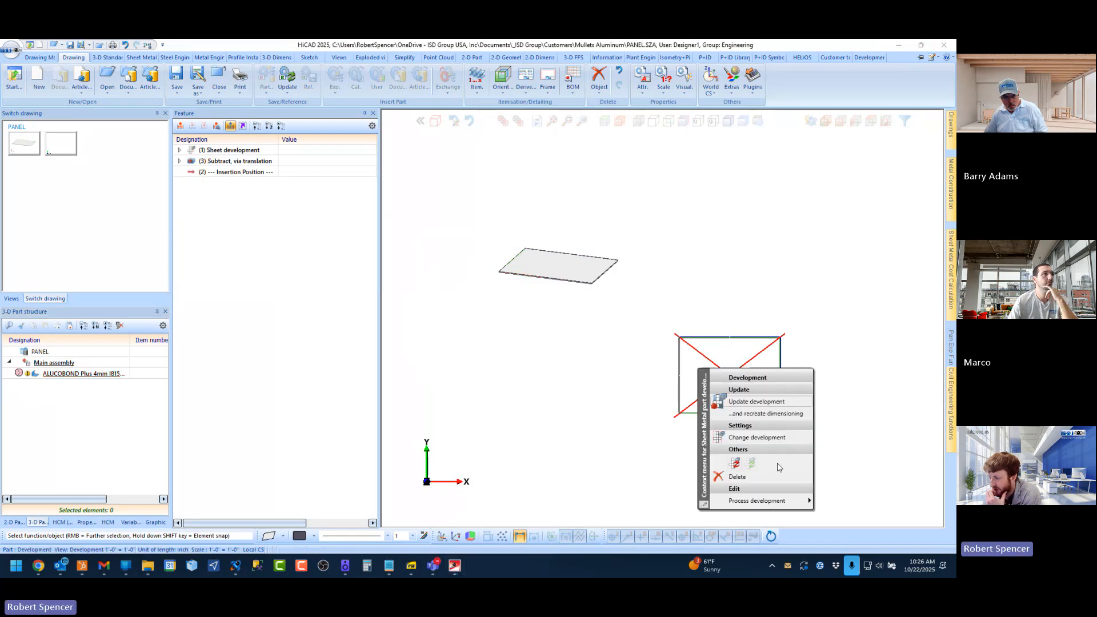
pyautogui.click(751, 478)
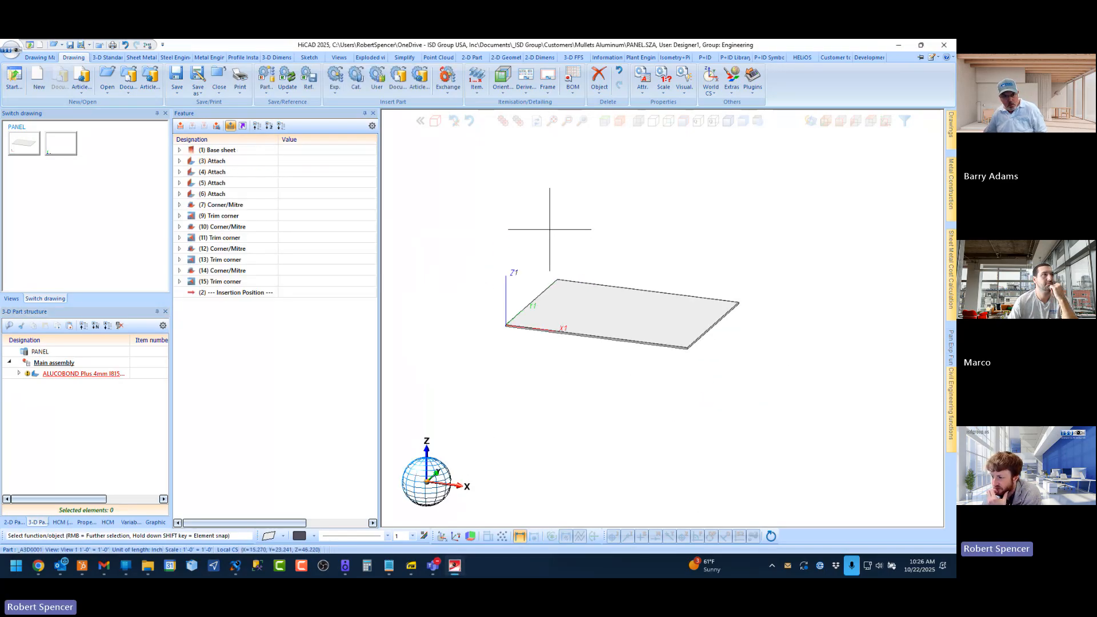
# Step: Delete the main assembly ID of the Main assembly in the PANEL drawing
pyautogui.scroll(2, 571, 274)
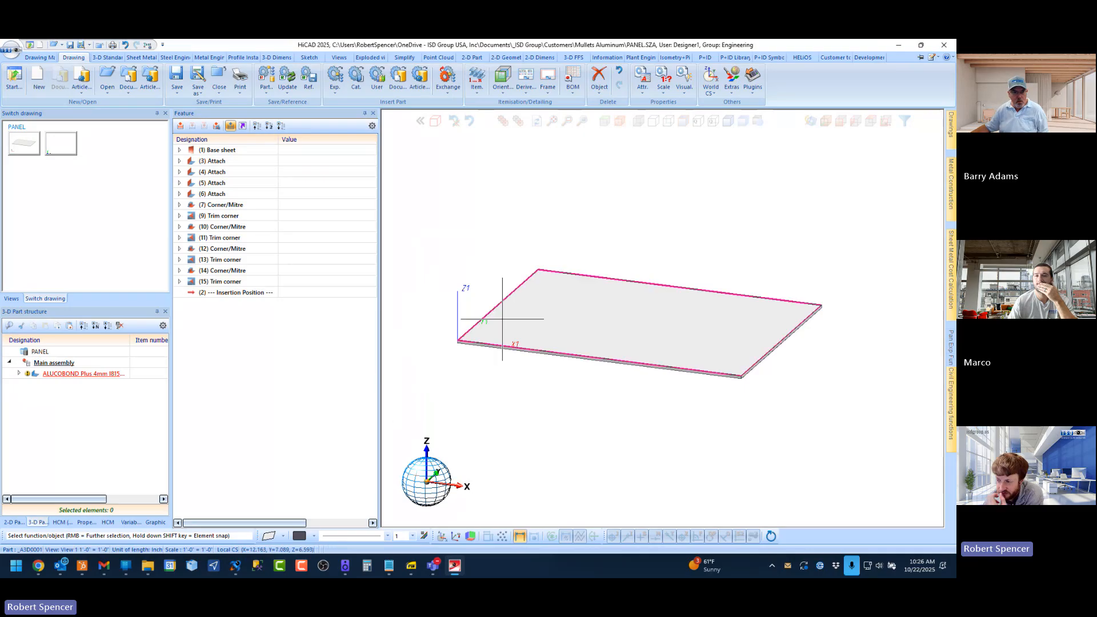
pyautogui.scroll(-2, 533, 317)
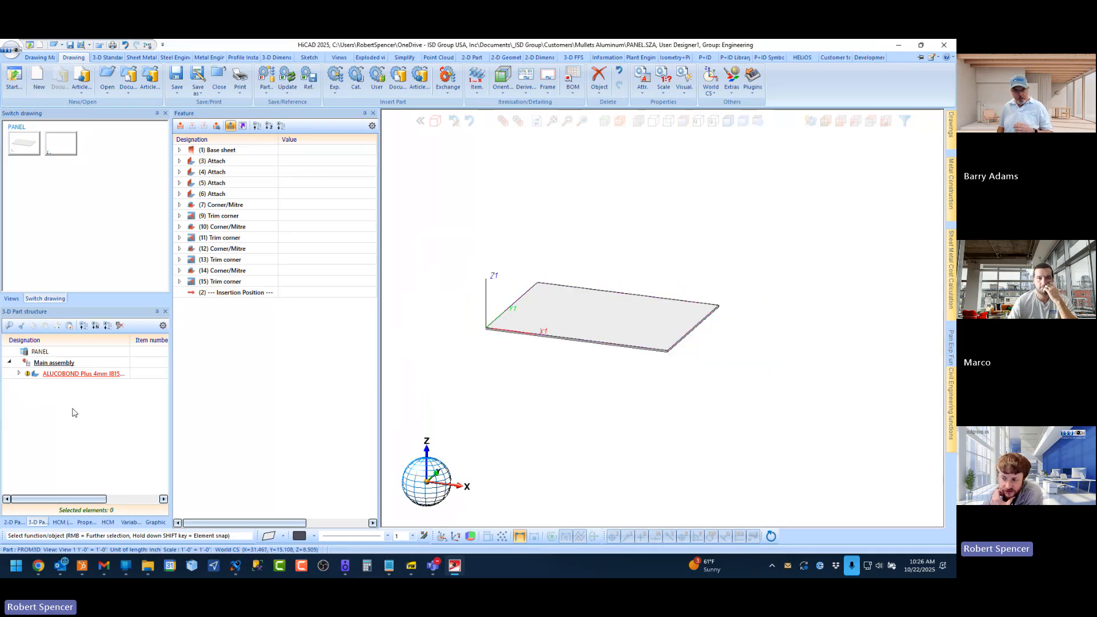
pyautogui.scroll(2, 574, 366)
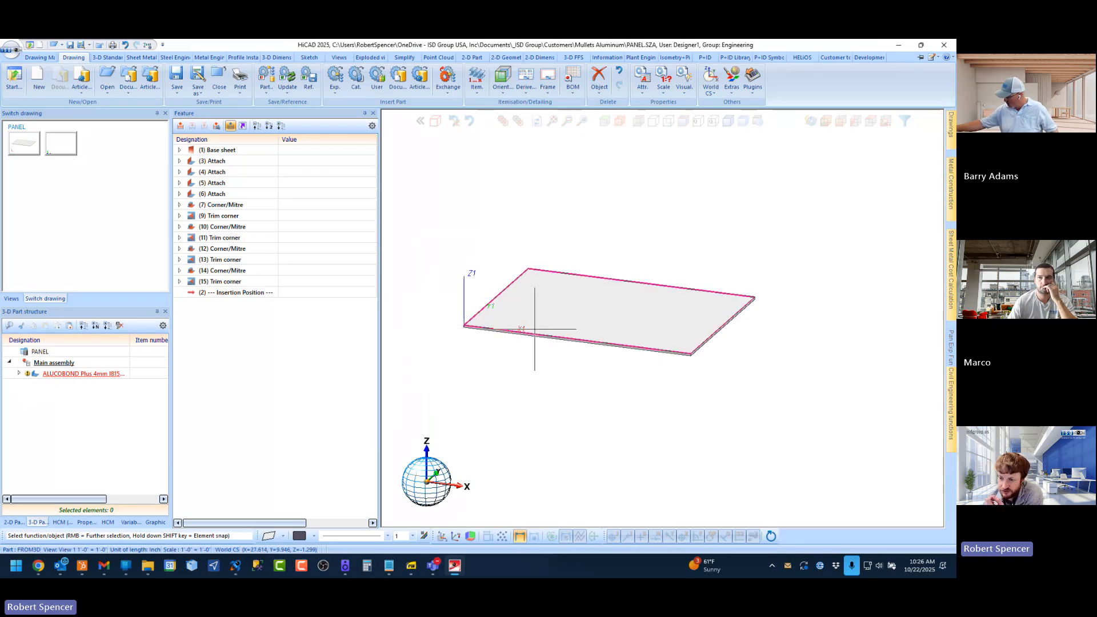
pyautogui.rightClick(56, 365)
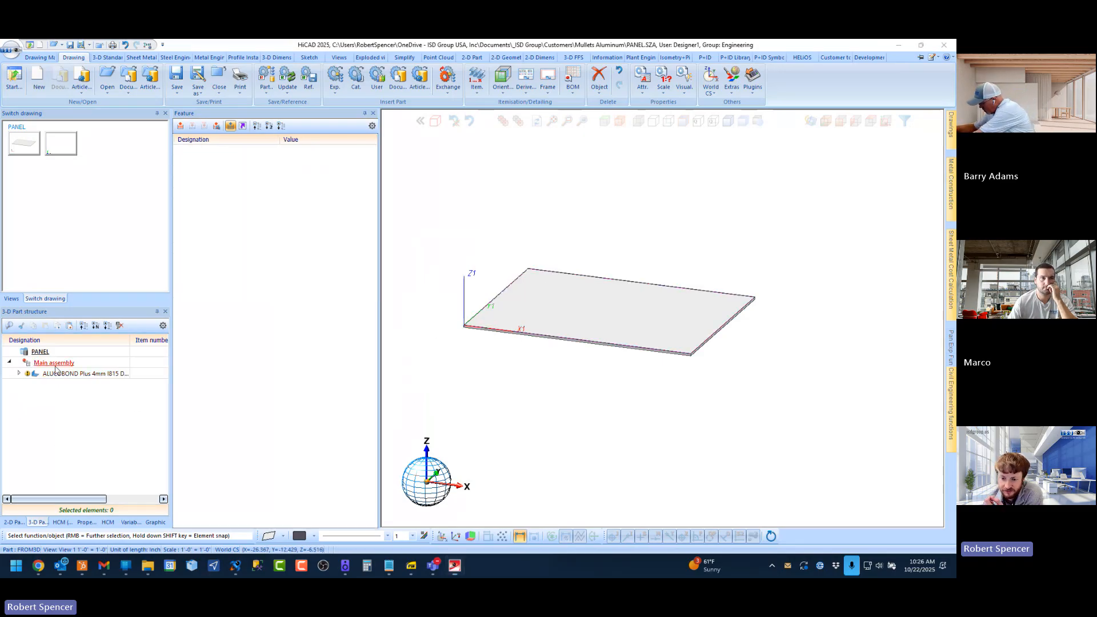
pyautogui.moveTo(126, 382)
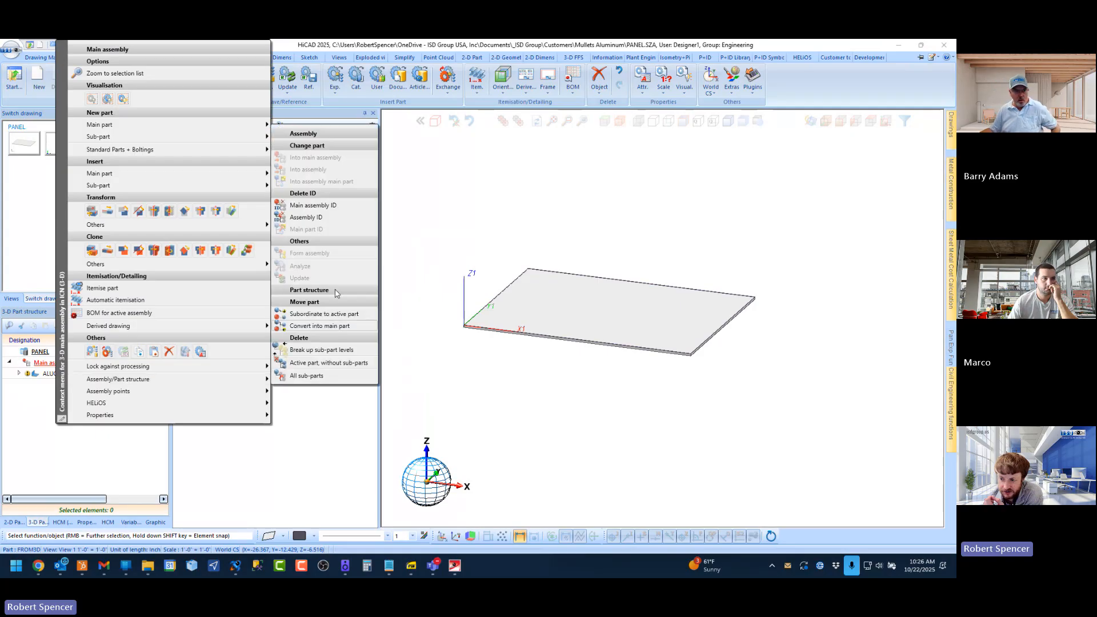
pyautogui.click(319, 207)
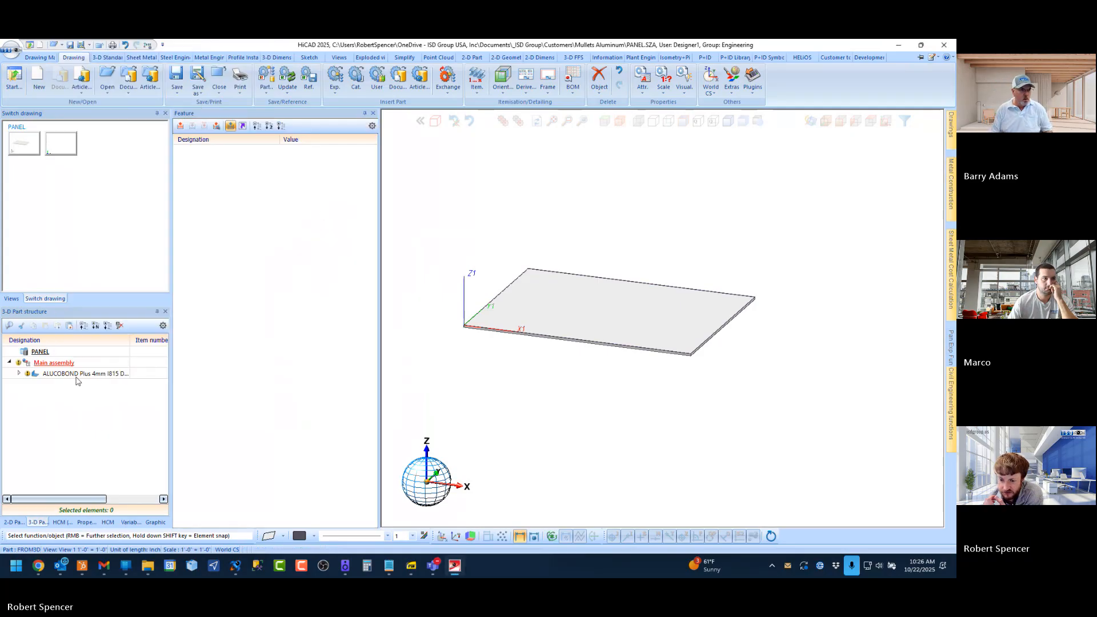
# Step: Change the article number of the PANEL drawing's main assembly to Assembly
pyautogui.rightClick(49, 362)
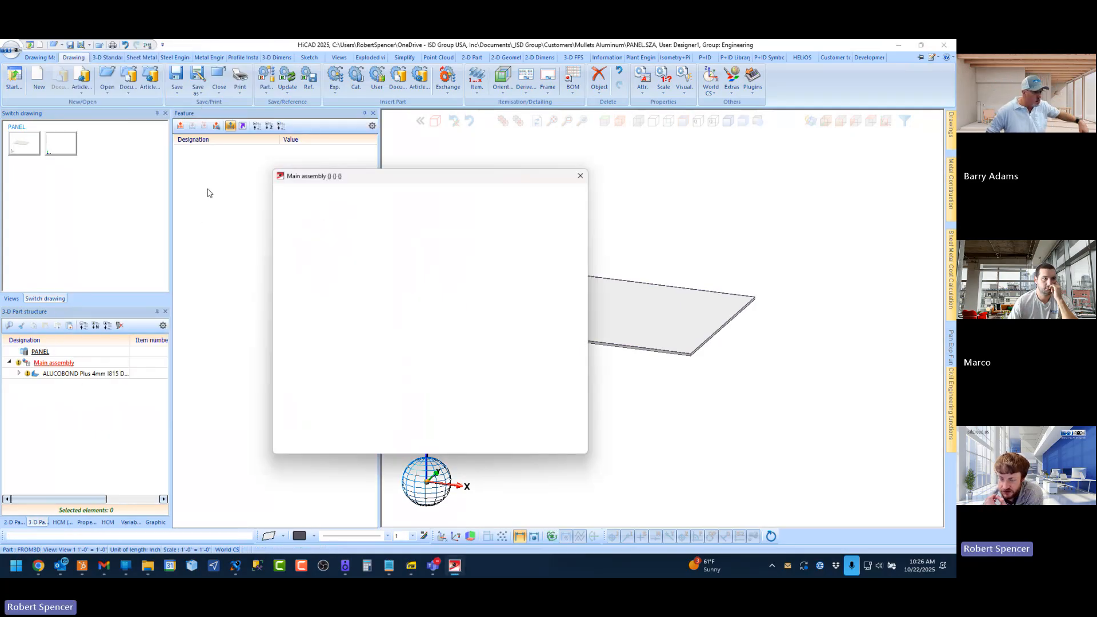
pyautogui.click(372, 210)
pyautogui.moveTo(374, 212); pyautogui.dragTo(262, 215)
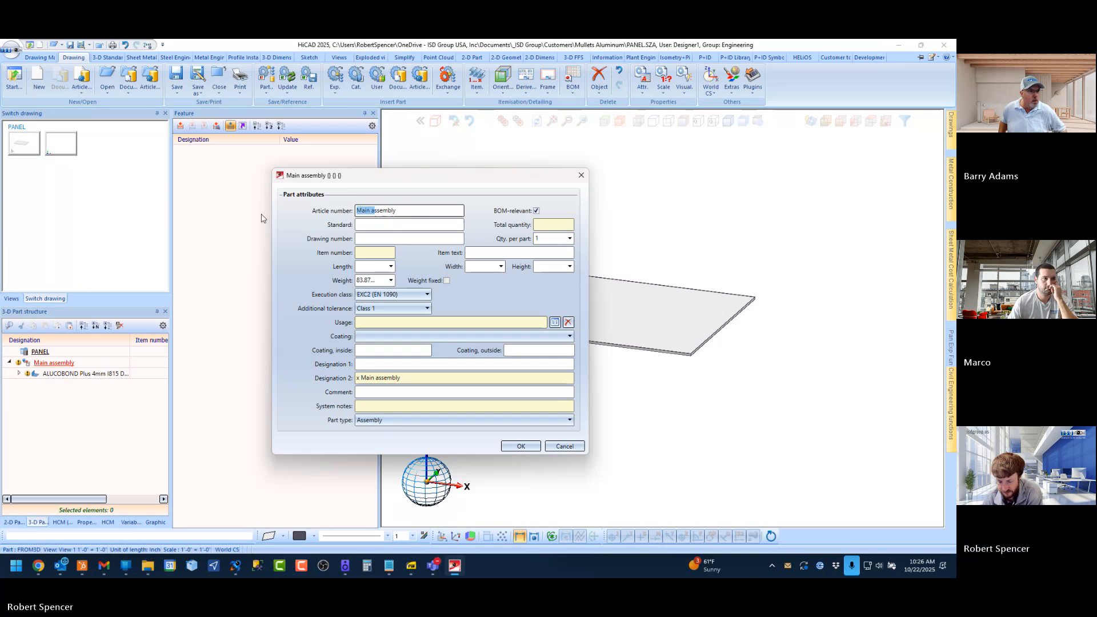
pyautogui.write('A')
pyautogui.click(520, 446)
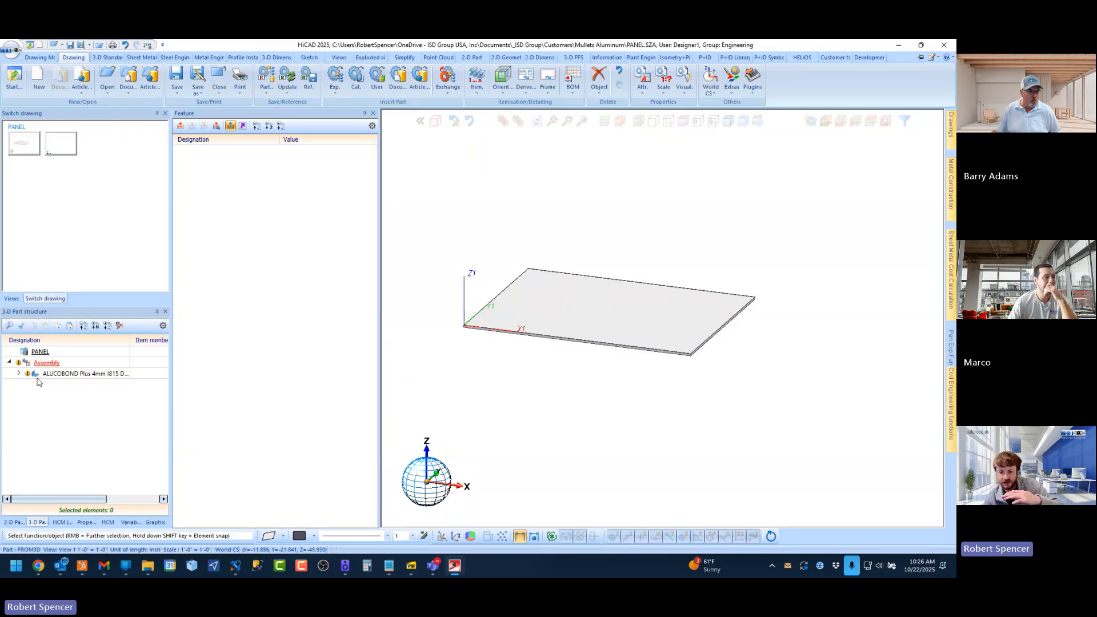
pyautogui.click(47, 374)
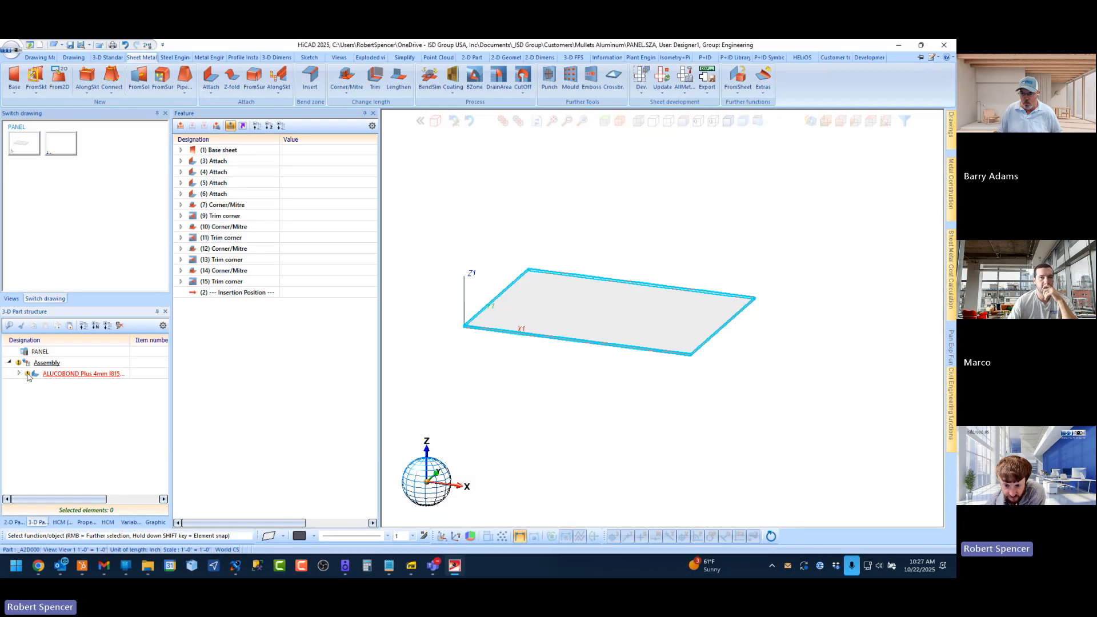
pyautogui.rightClick(37, 356)
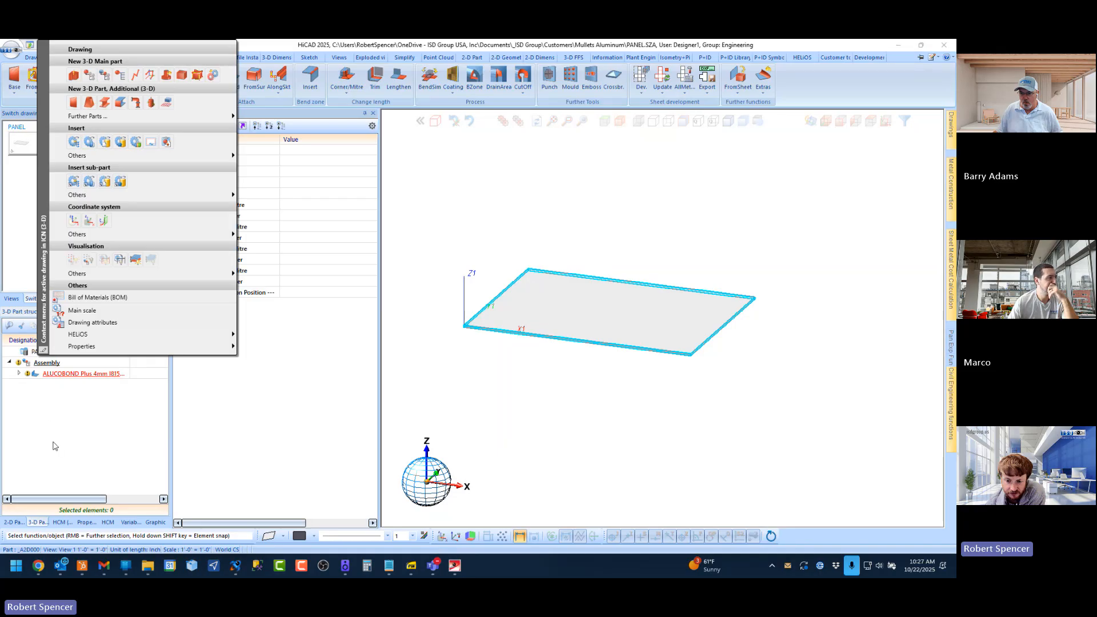
pyautogui.click(52, 444)
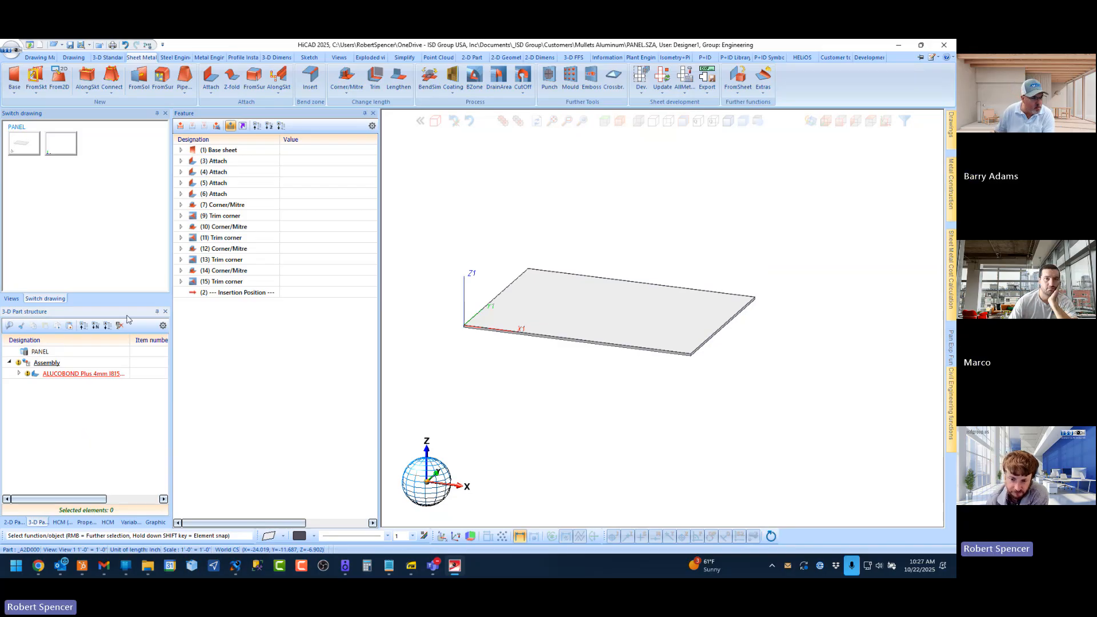
# Step: Create a new drawing and delete its main assembly
pyautogui.click(61, 143)
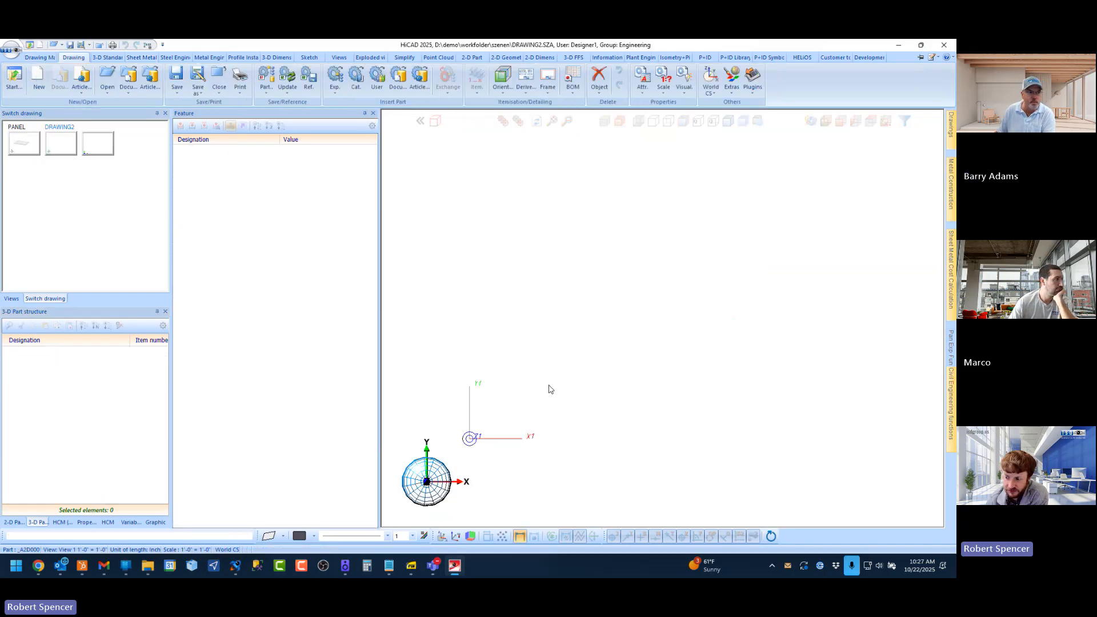
pyautogui.click(509, 447)
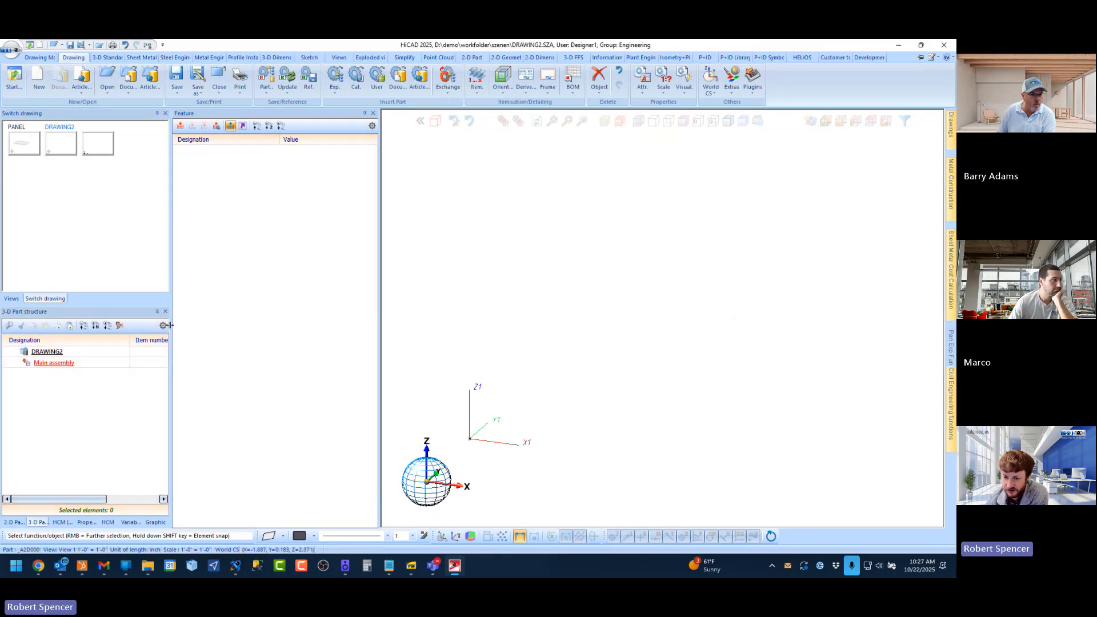
pyautogui.rightClick(63, 362)
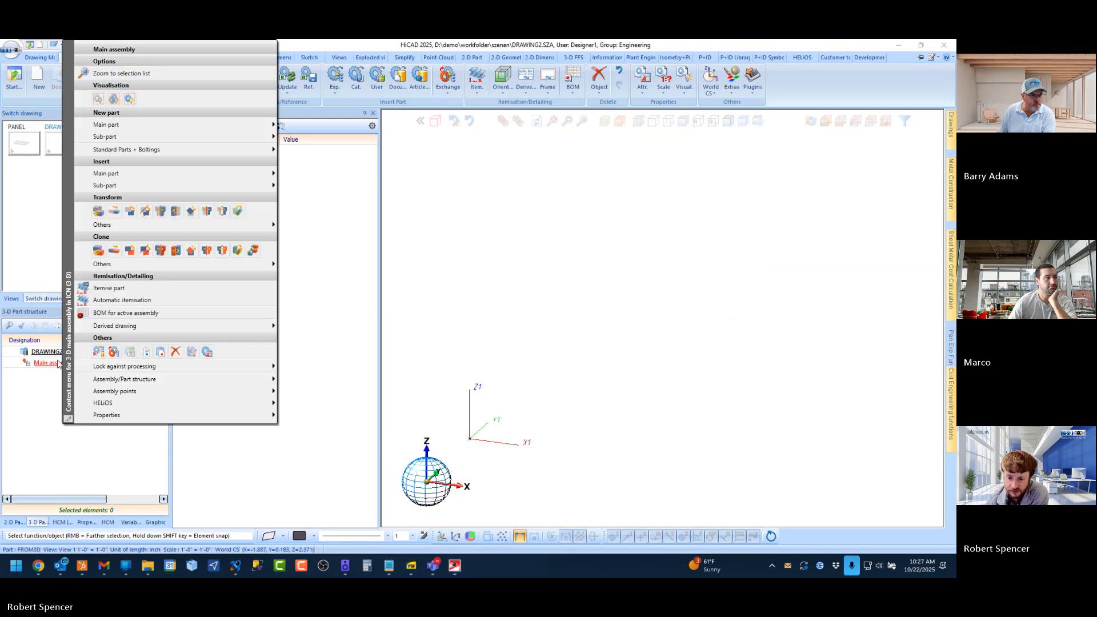
pyautogui.click(168, 350)
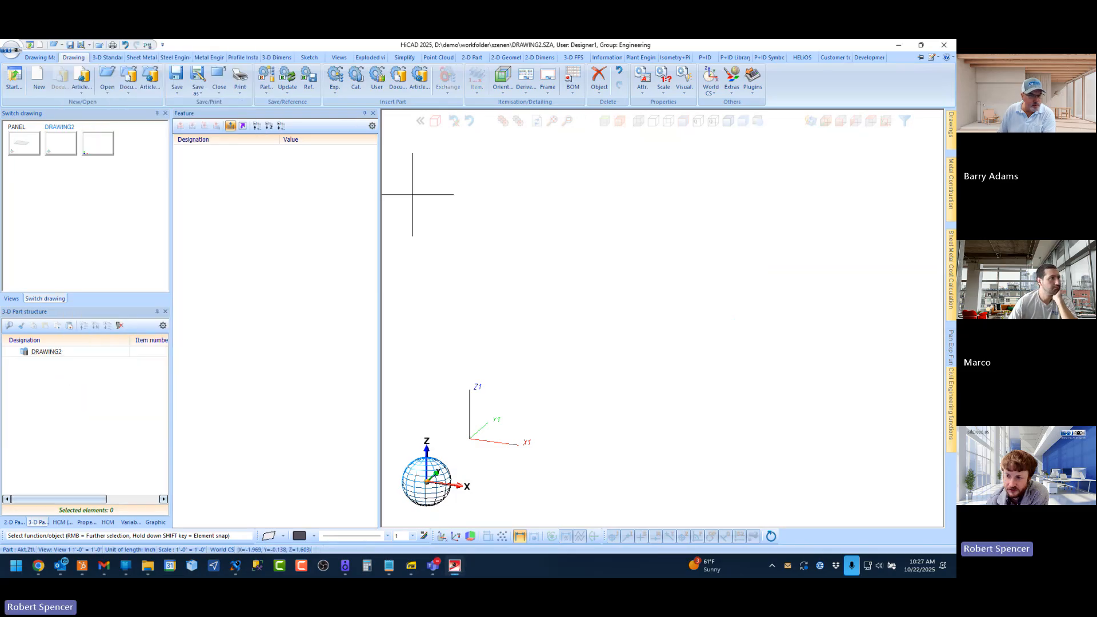
# Step: Insert a 100 by 75 base sheet in ALUCOBOND Plus 4mm at the coordinate origin of the new drawing
pyautogui.click(141, 58)
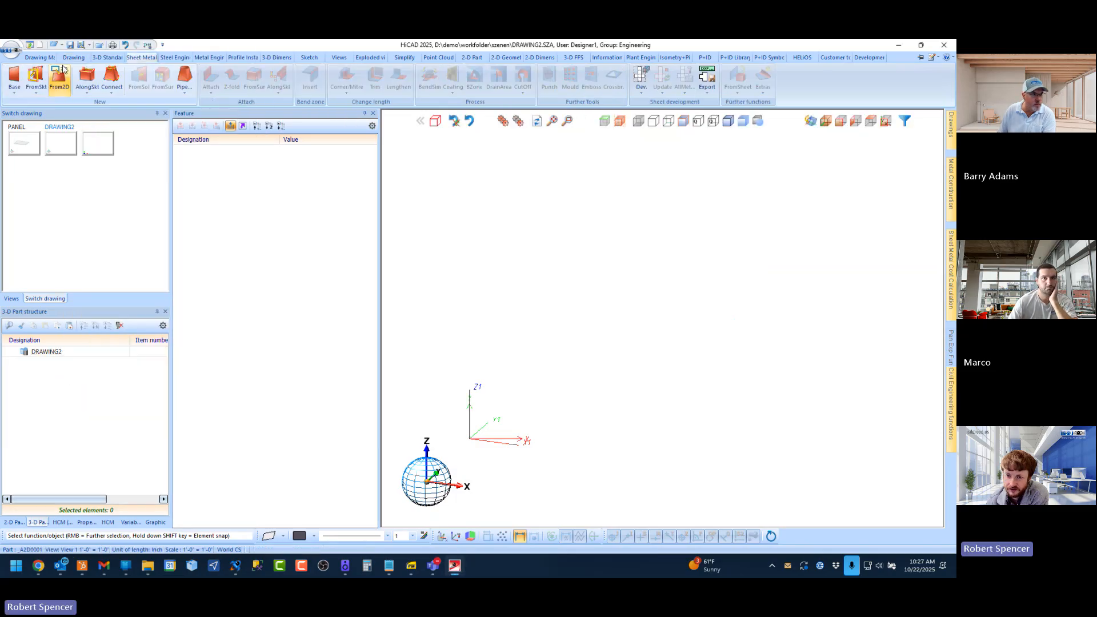
pyautogui.click(14, 78)
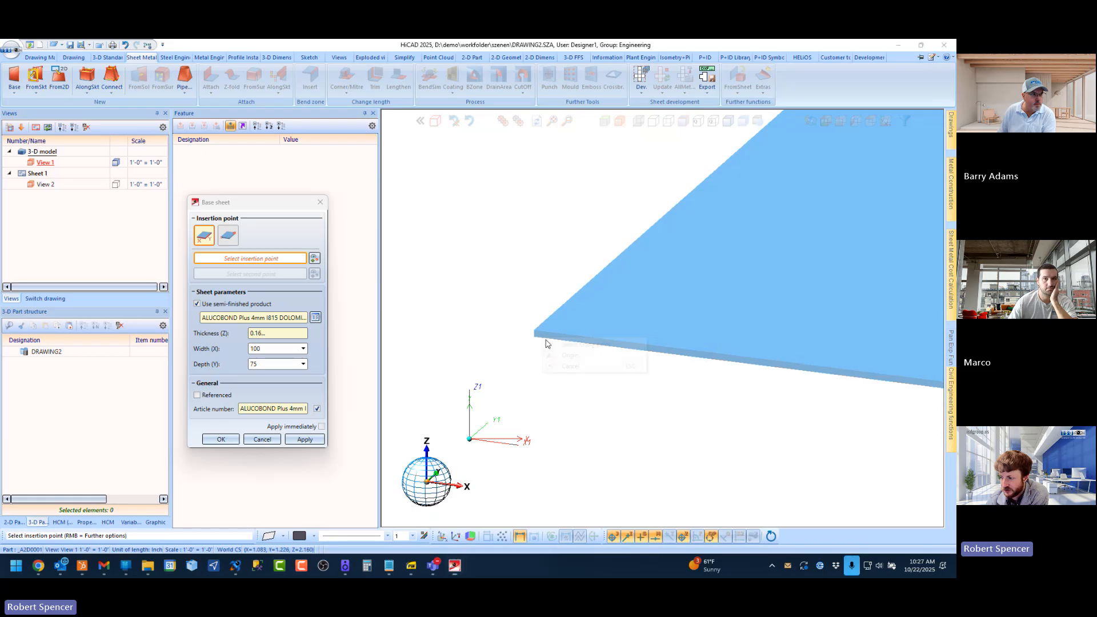
pyautogui.rightClick(539, 337)
pyautogui.click(557, 355)
pyautogui.scroll(-8, 501, 287)
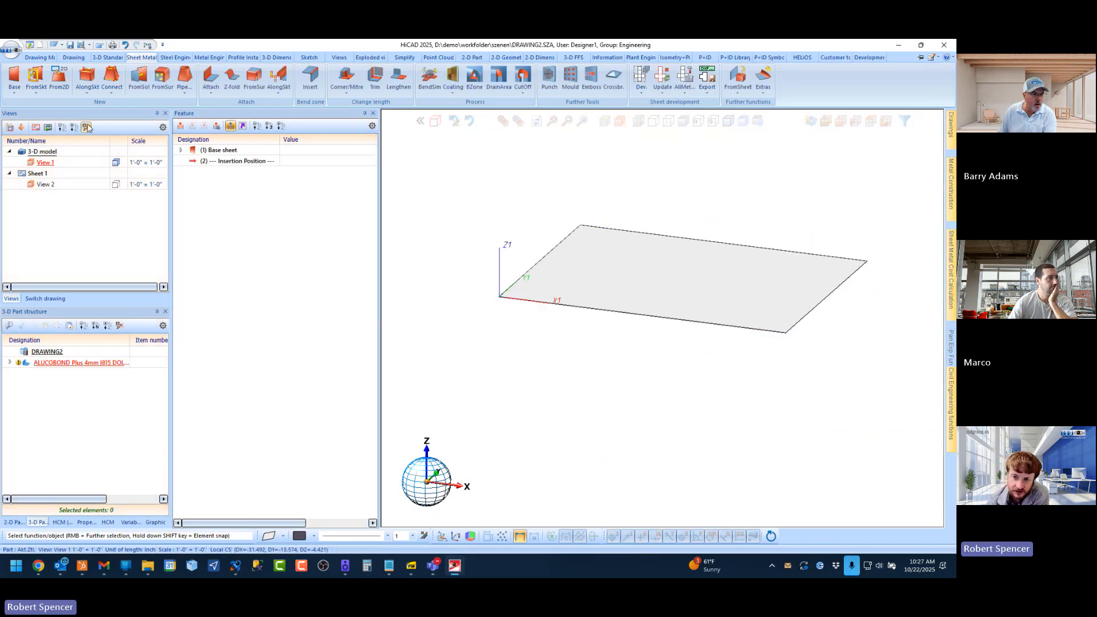
# Step: Create a new assembly with the article number ACM Panel and move the Alucobond sheet into it
pyautogui.rightClick(45, 353)
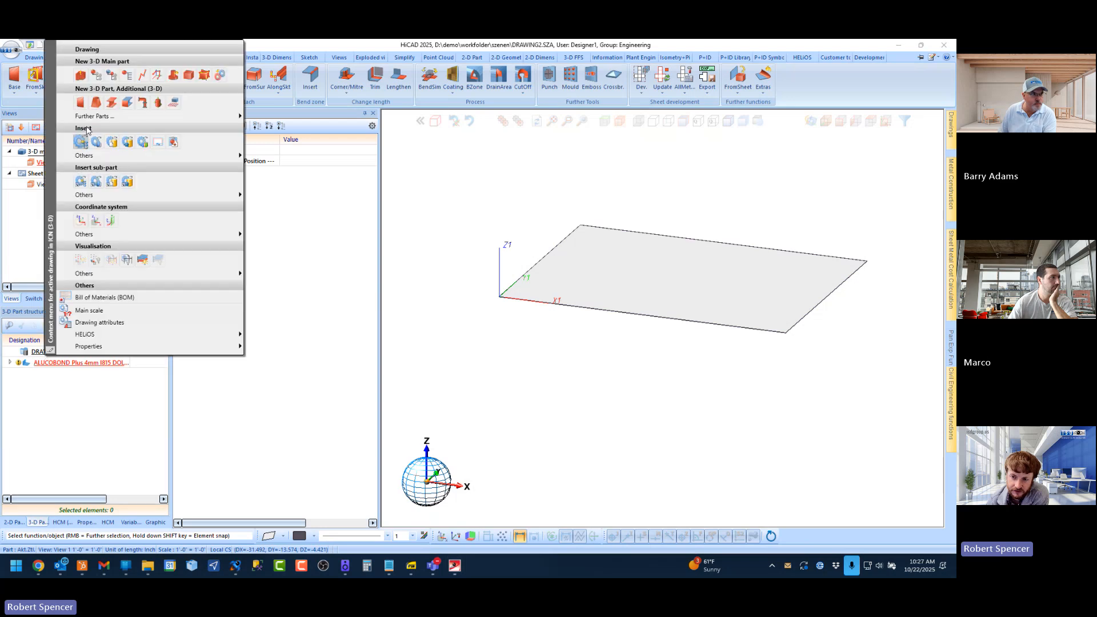
pyautogui.click(110, 74)
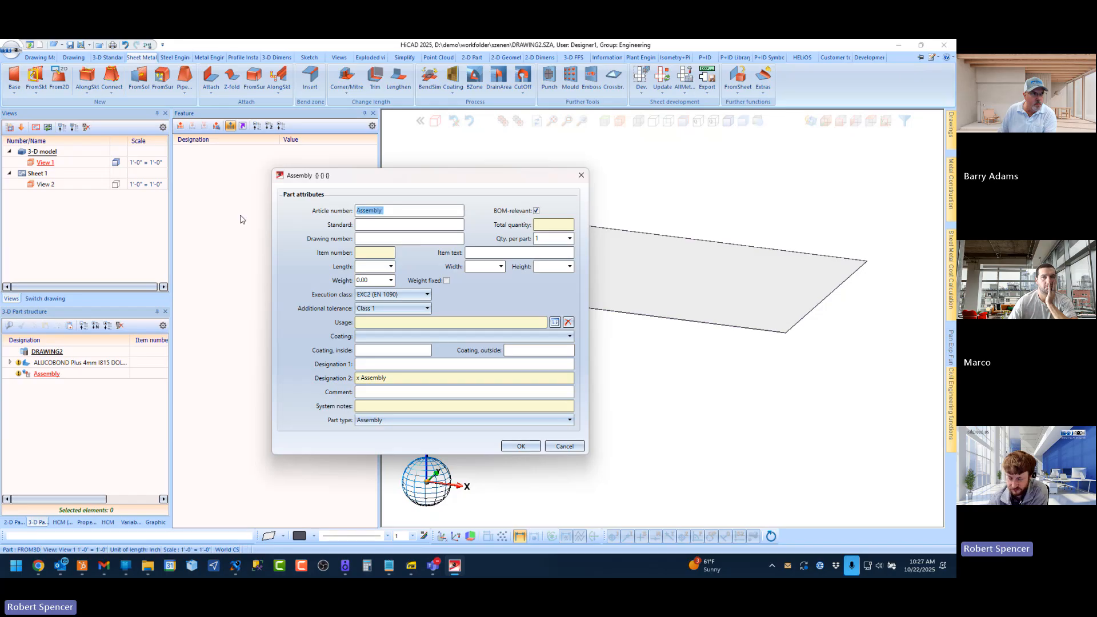
pyautogui.write('Pan')
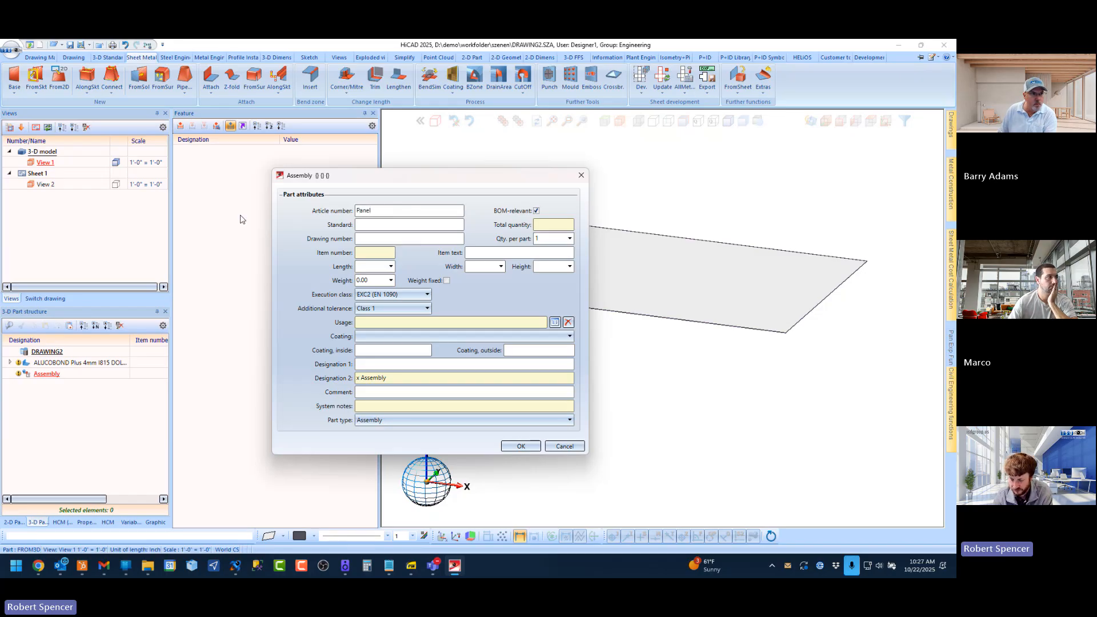
pyautogui.write('el')
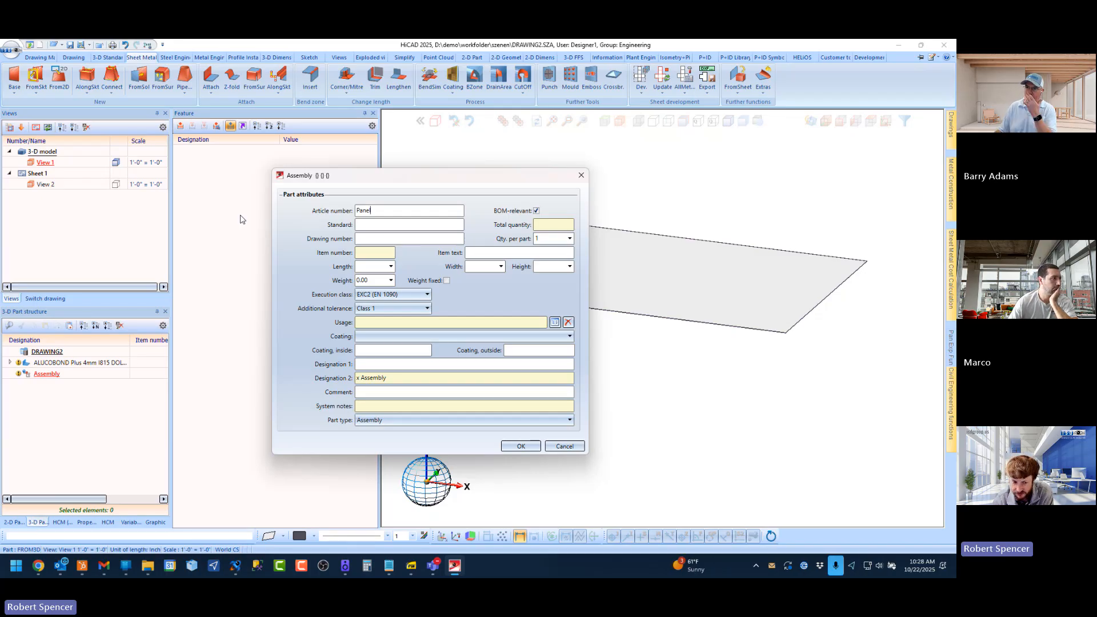
pyautogui.press('BackSpace')
pyautogui.press('BackSpace')
pyautogui.press('BackSpace')
pyautogui.press('BackSpace')
pyautogui.press('BackSpace')
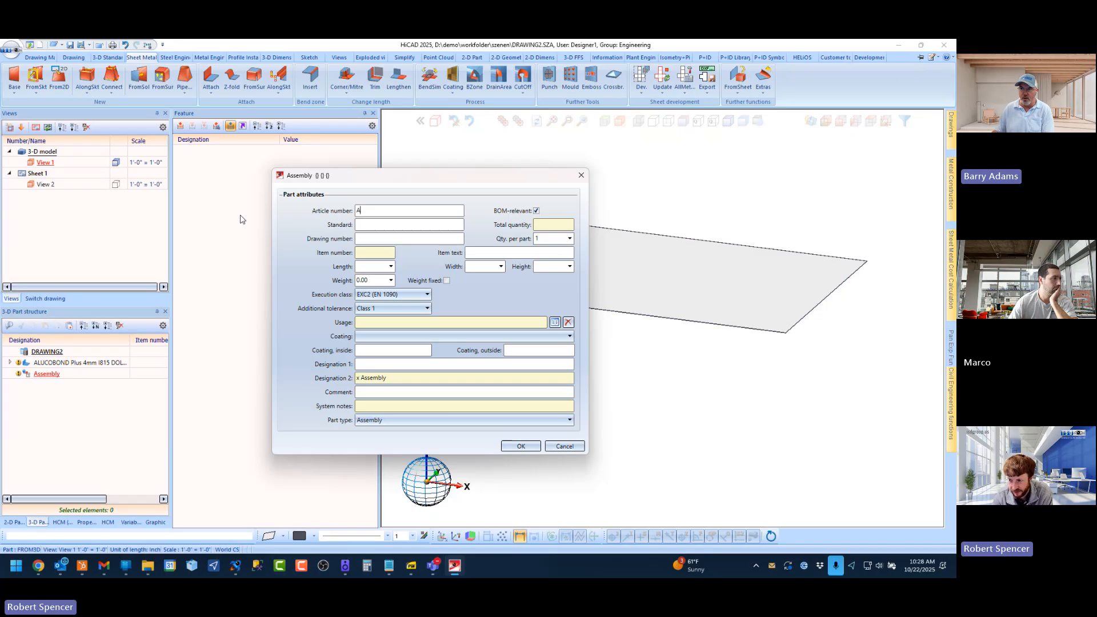
pyautogui.write('ACM P')
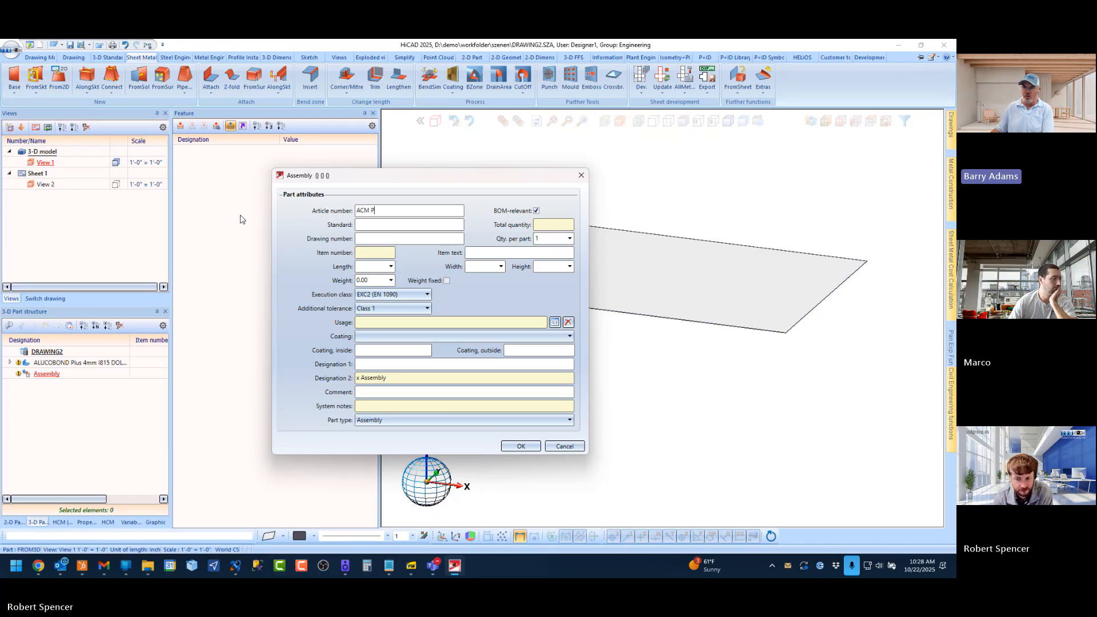
pyautogui.write('anel')
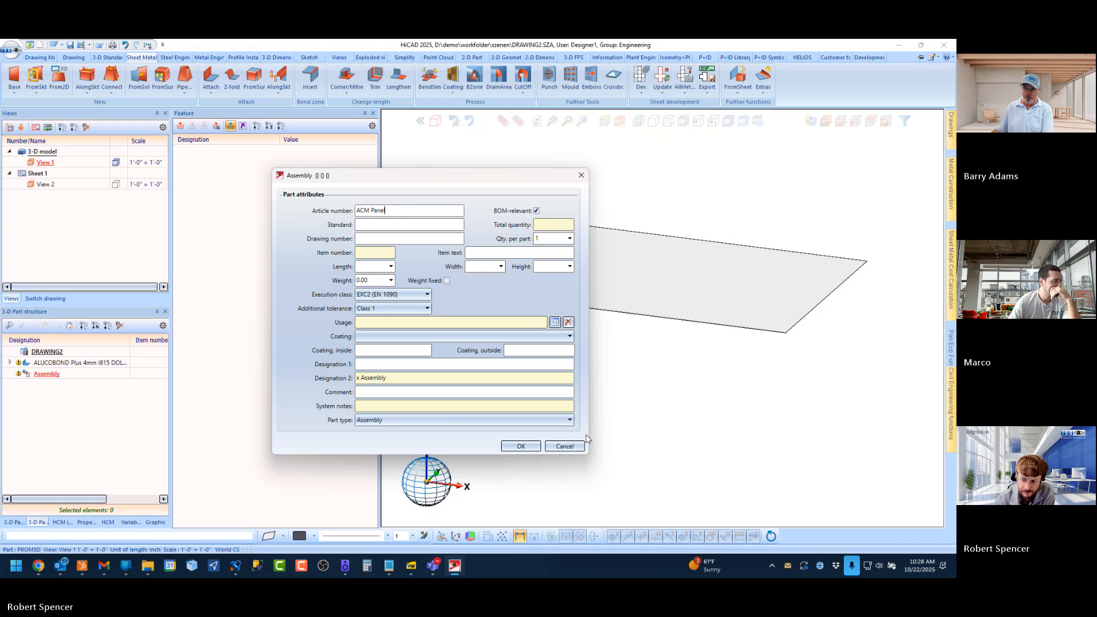
pyautogui.click(520, 446)
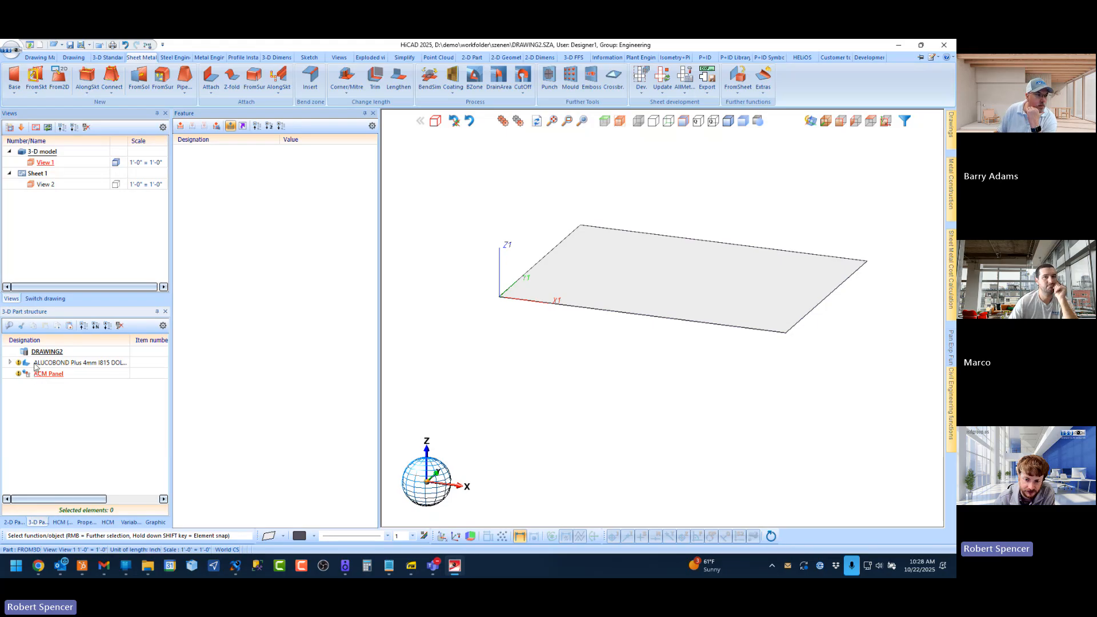
pyautogui.click(41, 363)
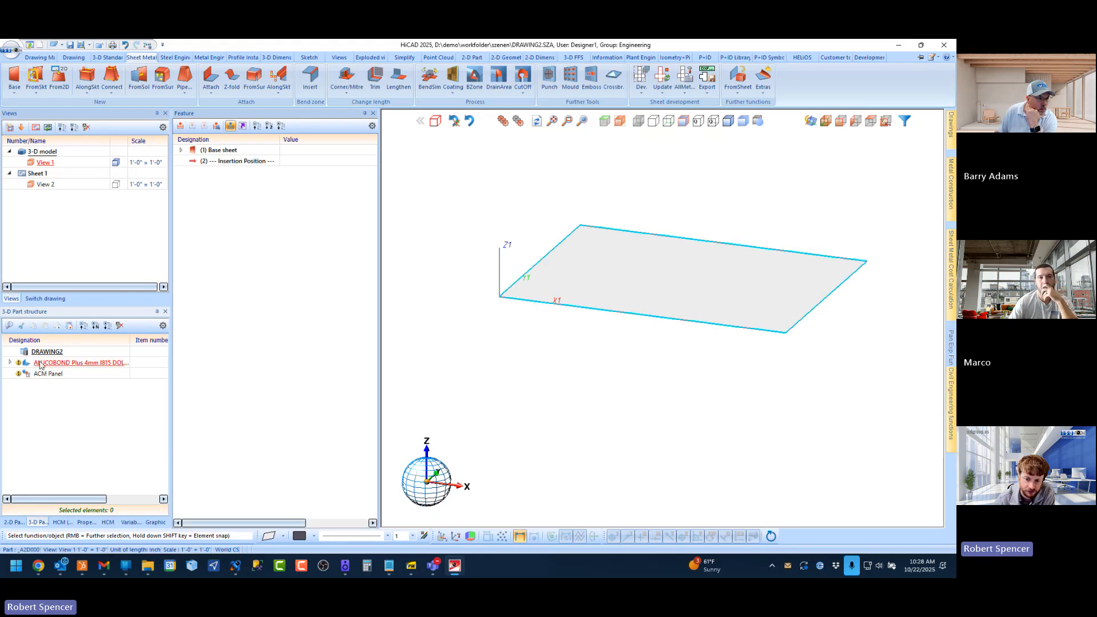
pyautogui.moveTo(42, 364)
pyautogui.mouseDown()
pyautogui.moveTo(54, 368)
pyautogui.moveTo(38, 379)
pyautogui.mouseUp()
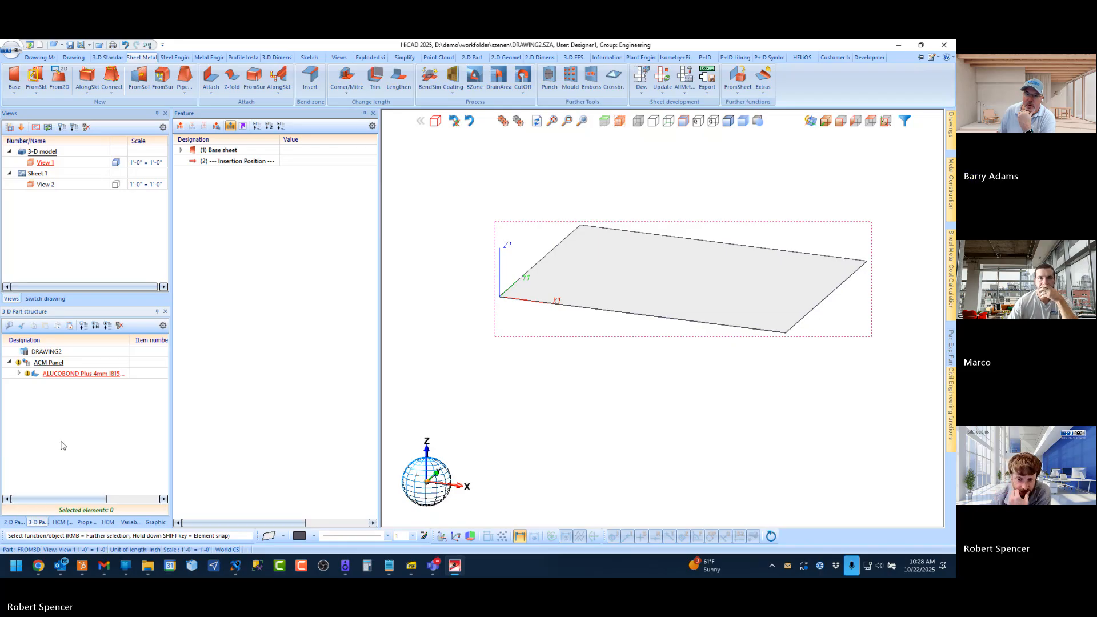
# Step: Move the Alucobond sheet out of the ACM Panel assembly to the drawing level and delete that assembly
pyautogui.click(41, 374)
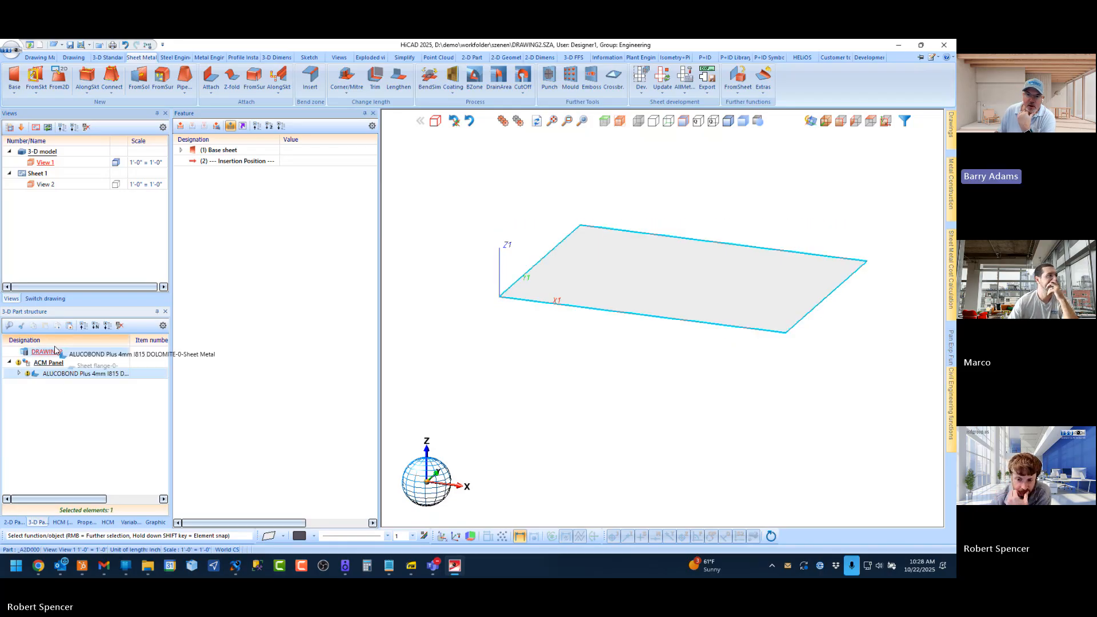
pyautogui.moveTo(52, 349); pyautogui.dragTo(52, 352)
pyautogui.rightClick(50, 363)
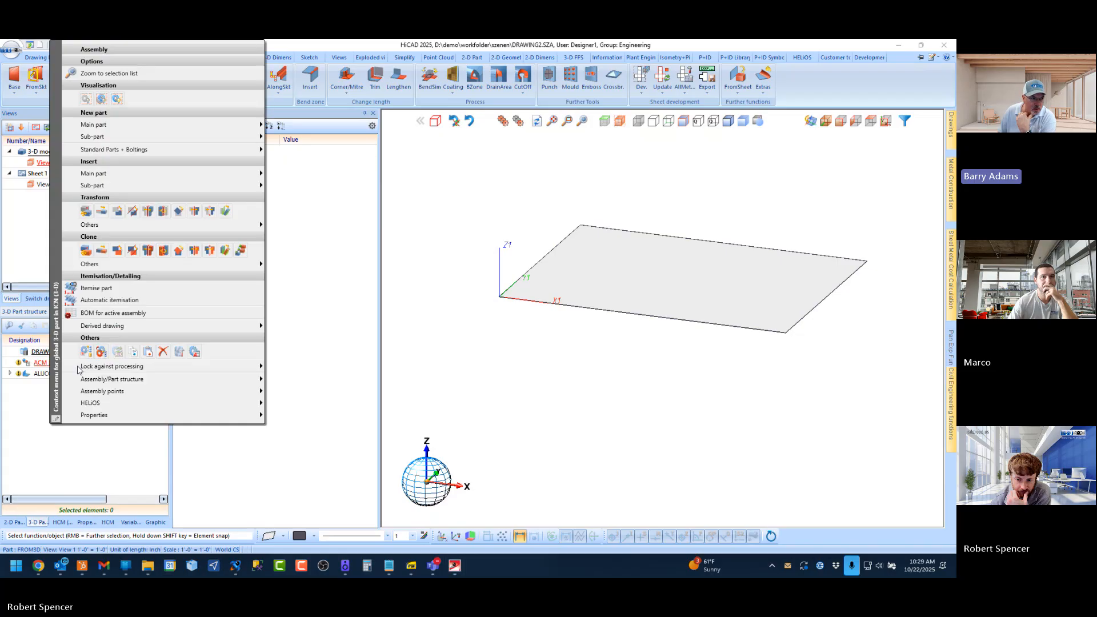
pyautogui.click(162, 352)
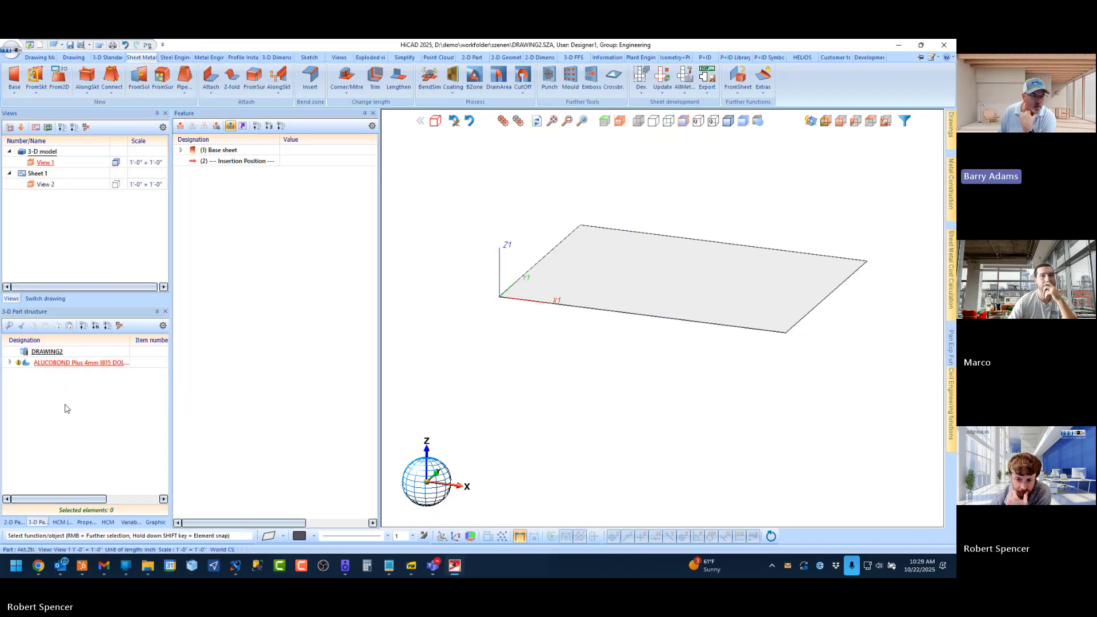
# Step: Create a new assembly with its default attributes, move the Alucobond sheet into it and expand the assembly
pyautogui.rightClick(44, 352)
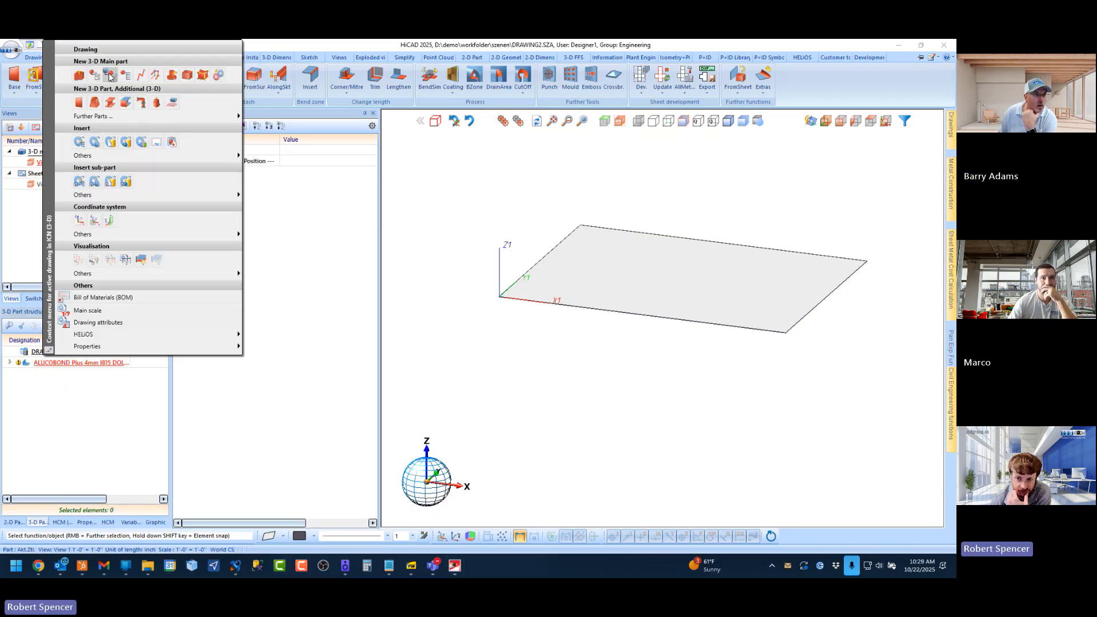
pyautogui.click(110, 75)
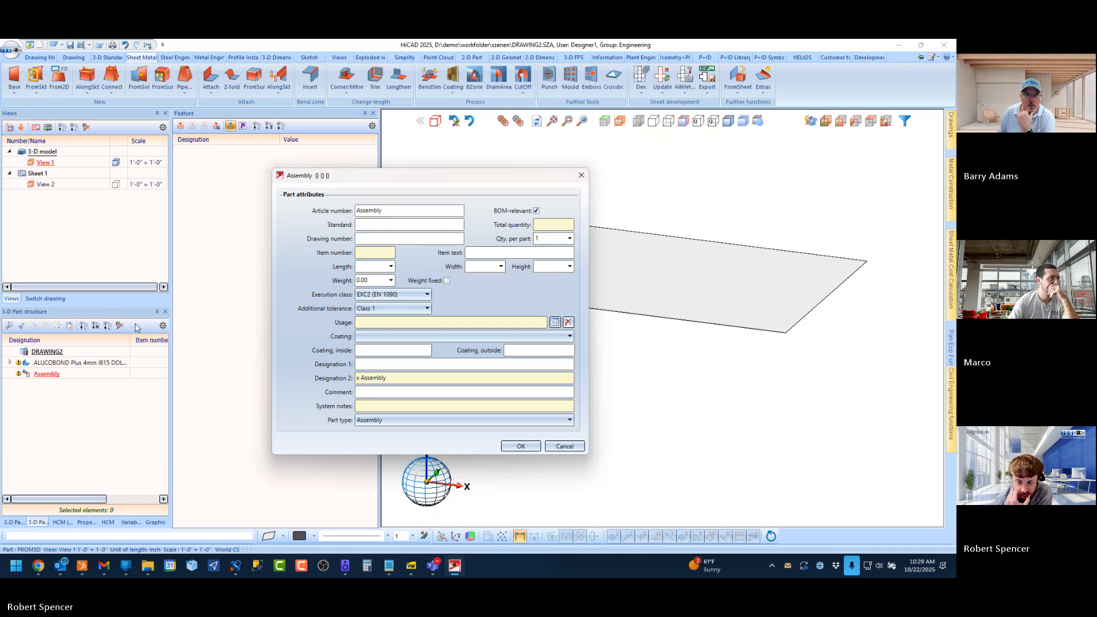
pyautogui.click(512, 448)
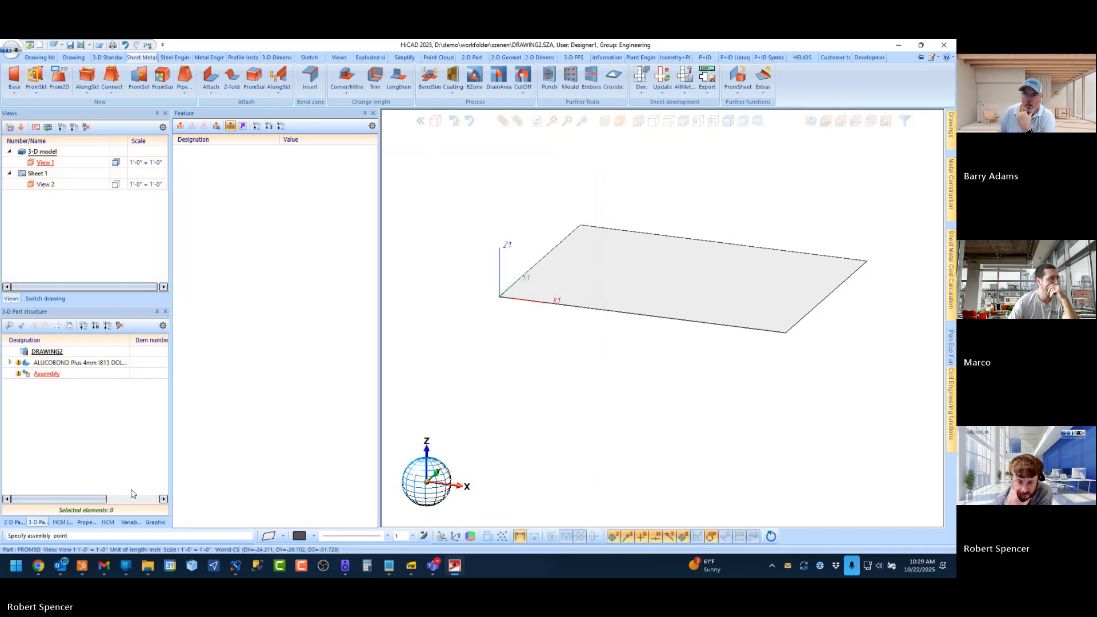
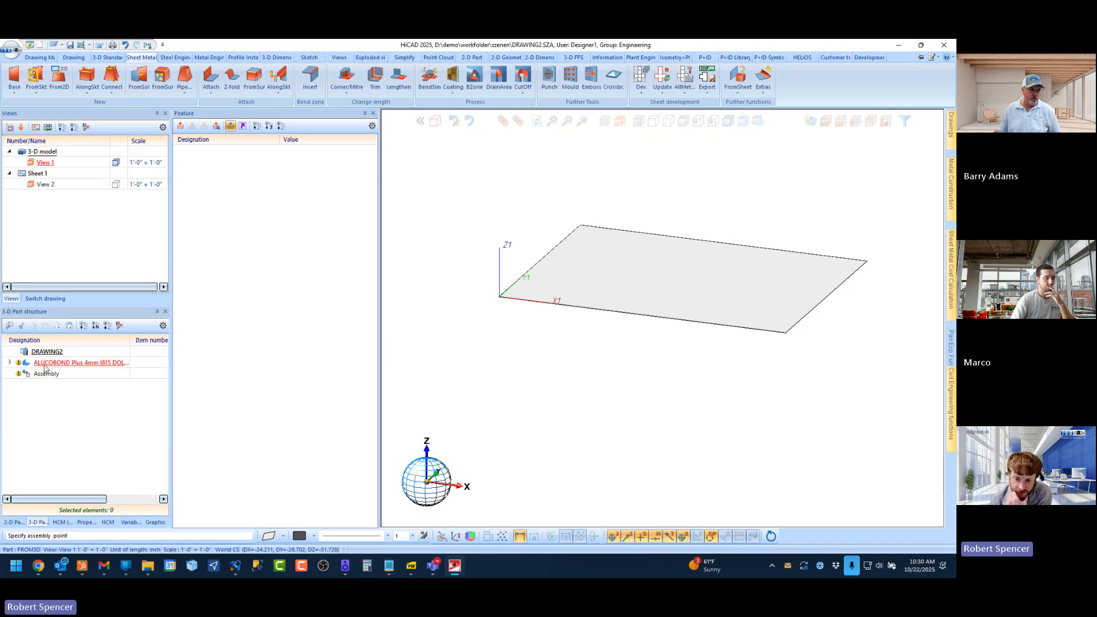
pyautogui.moveTo(45, 366); pyautogui.dragTo(40, 376)
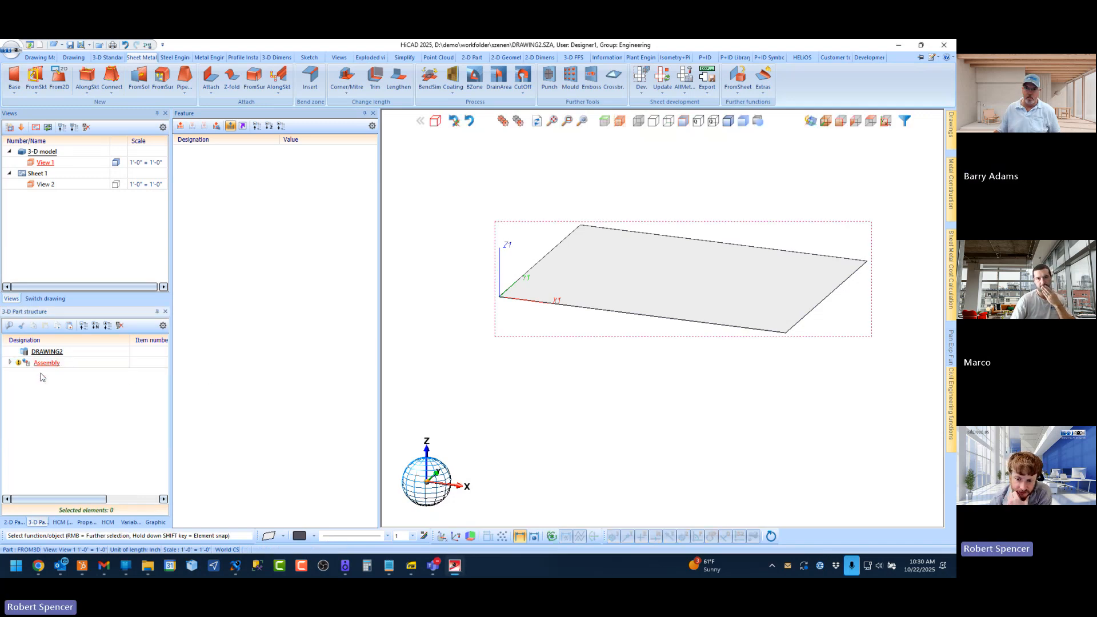
pyautogui.click(9, 364)
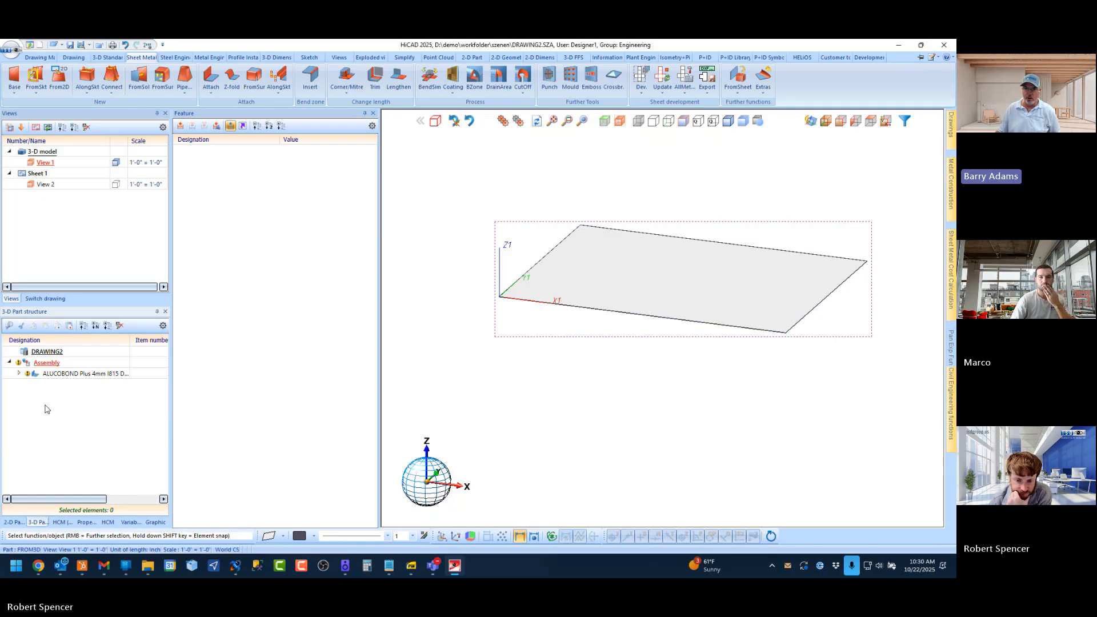
# Step: Switch back to the PANEL drawing
pyautogui.click(45, 298)
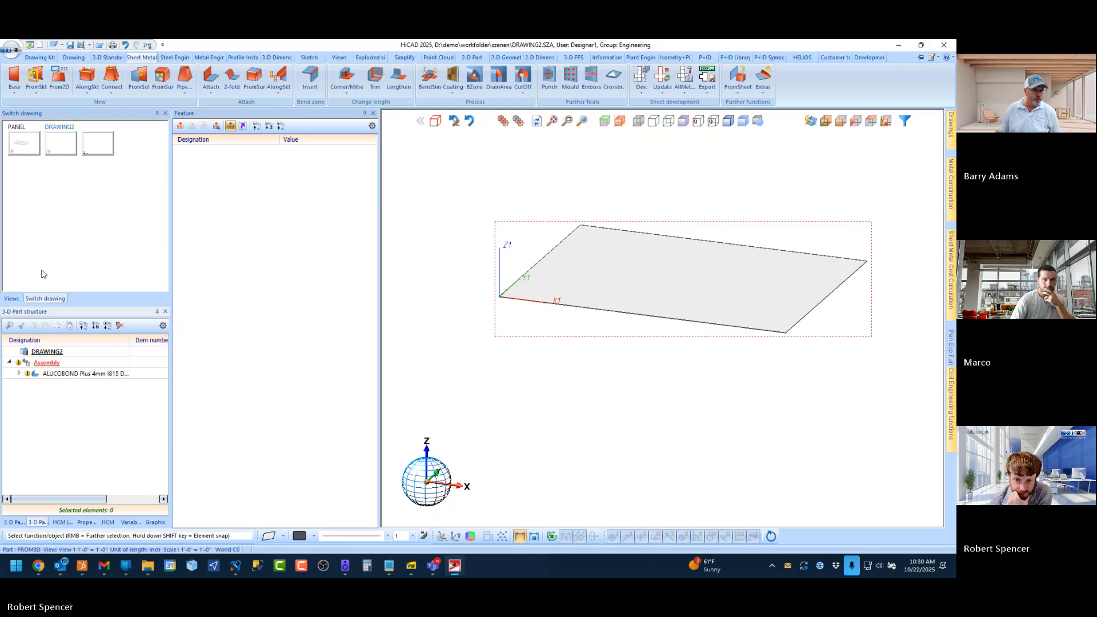
pyautogui.click(19, 138)
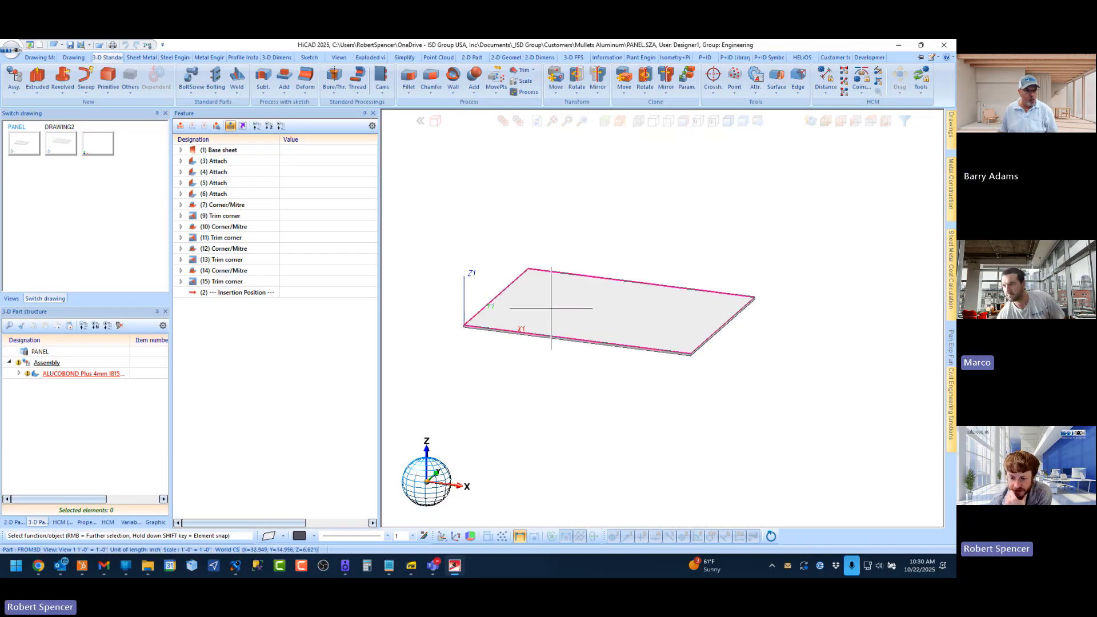
pyautogui.scroll(1, 551, 307)
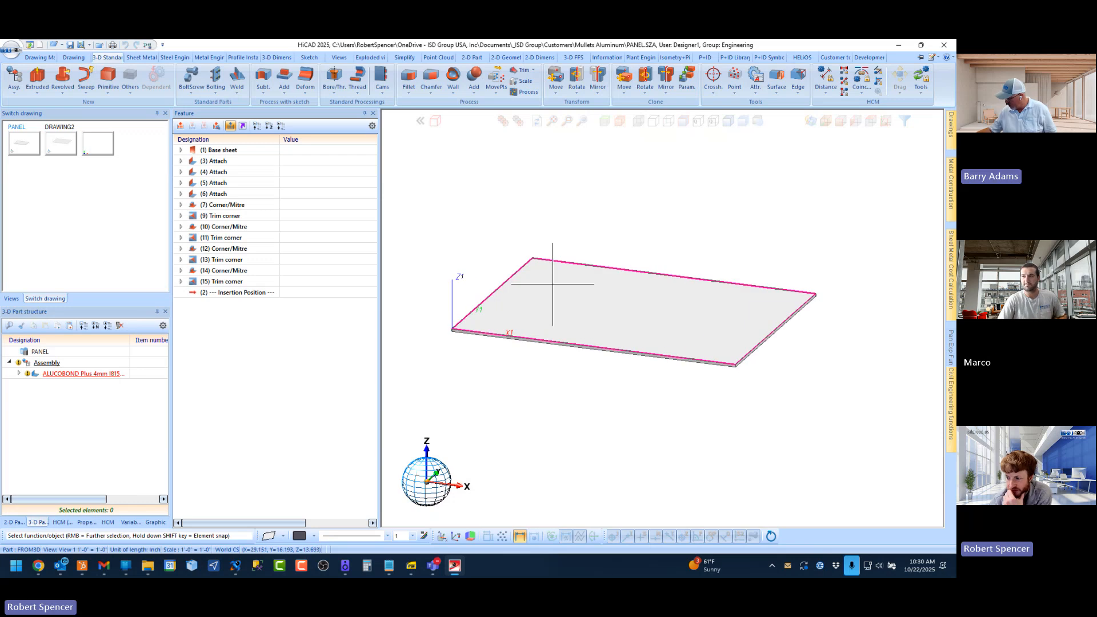
# Step: Move the variables f_length, i_h and i_l from the Alucobond sheet up to the assembly
pyautogui.click(52, 374)
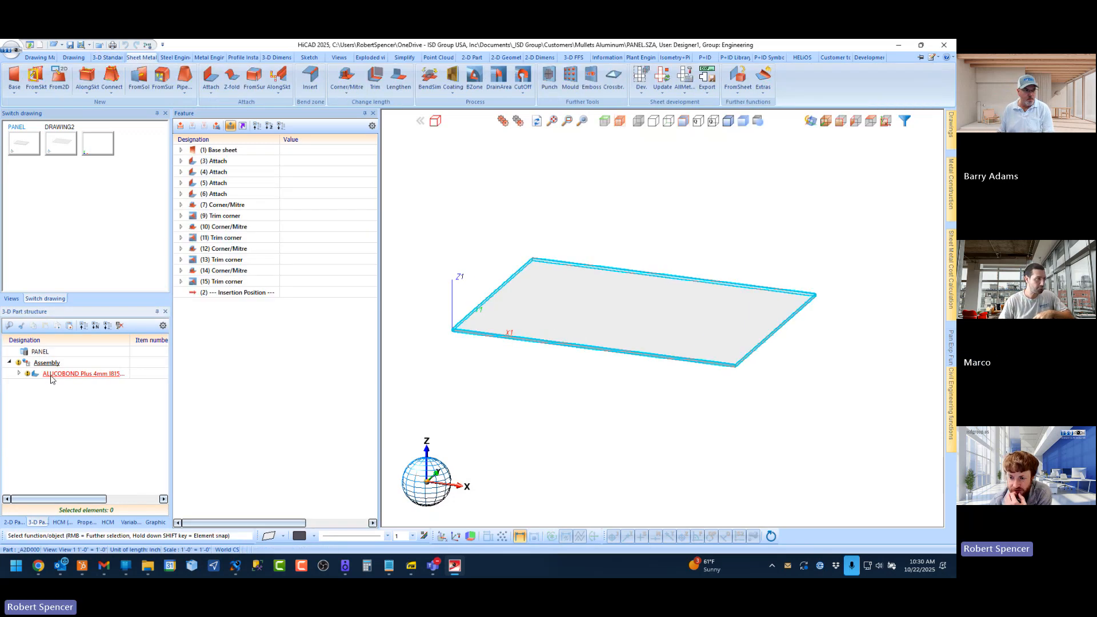
pyautogui.click(129, 522)
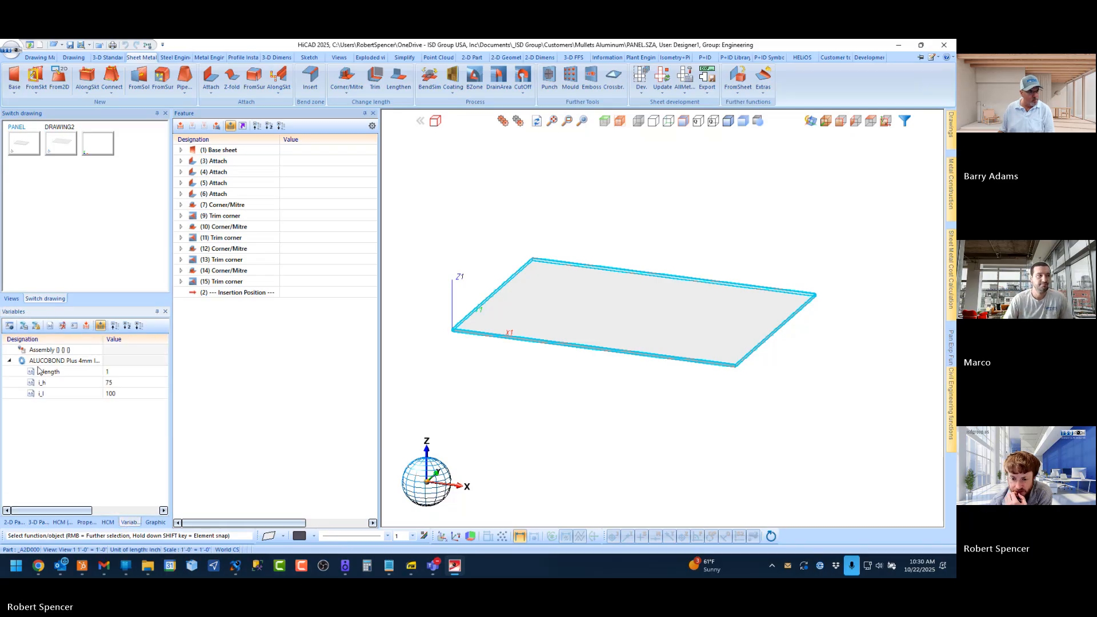
pyautogui.click(36, 522)
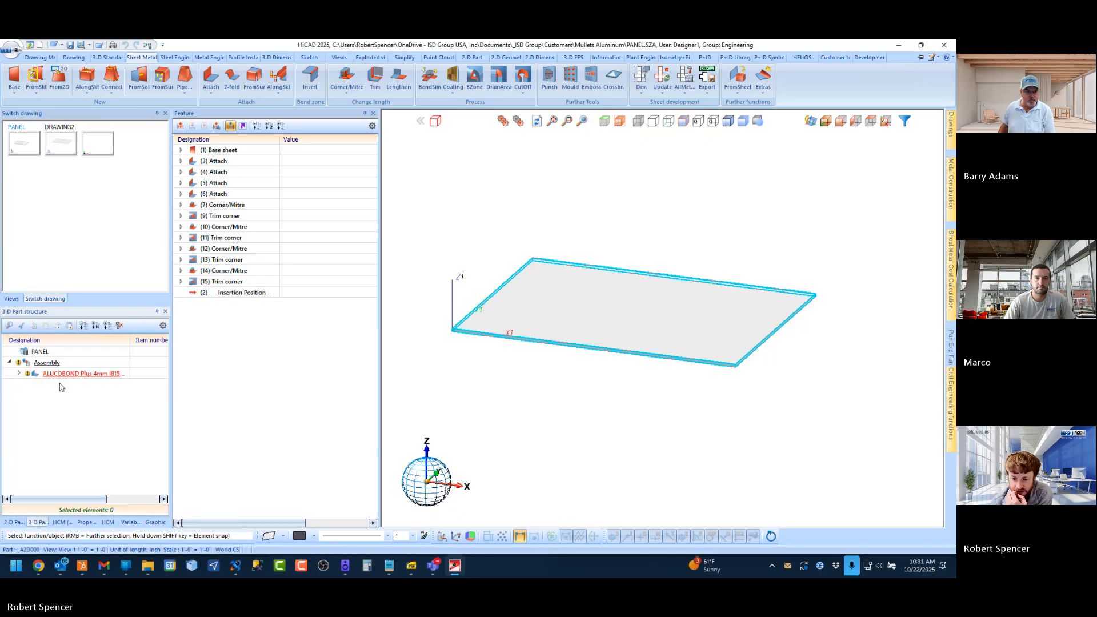
pyautogui.click(129, 522)
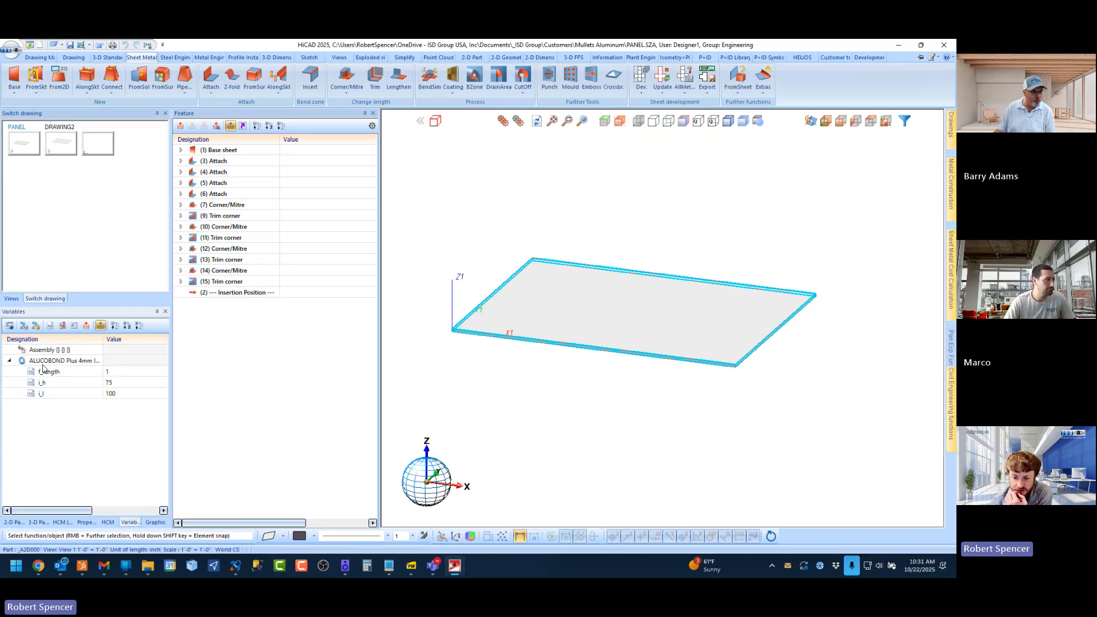
pyautogui.click(9, 360)
pyautogui.click(9, 360)
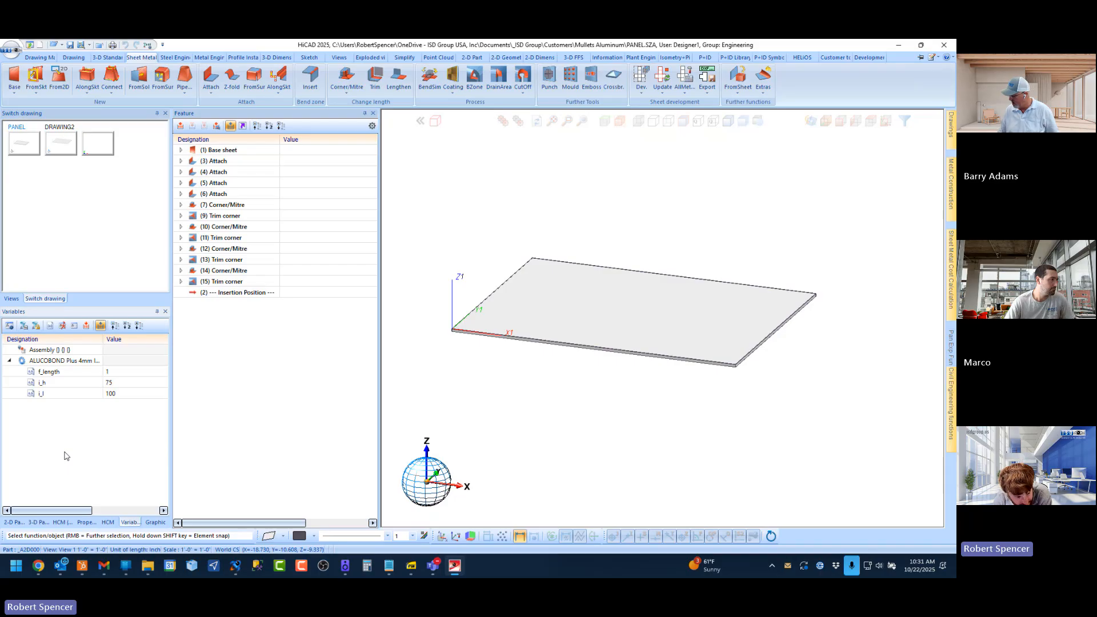
pyautogui.moveTo(49, 373); pyautogui.dragTo(58, 351)
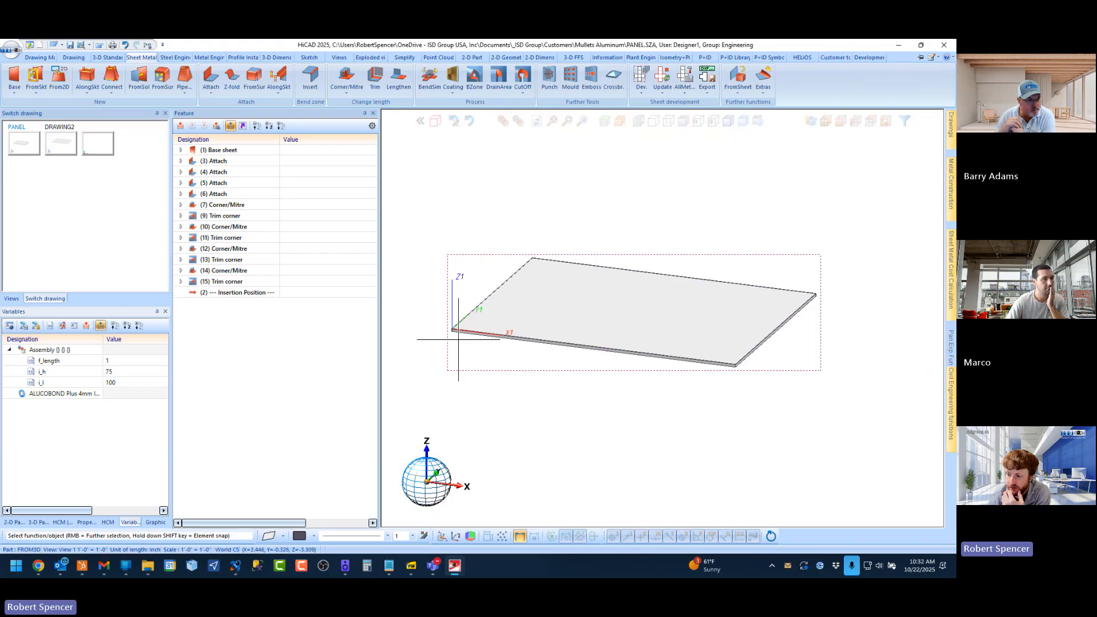
# Step: Examine the panel's edges and origin corner up close, along with the assembly's i_l variable value
pyautogui.scroll(2, 445, 327)
pyautogui.scroll(3, 586, 333)
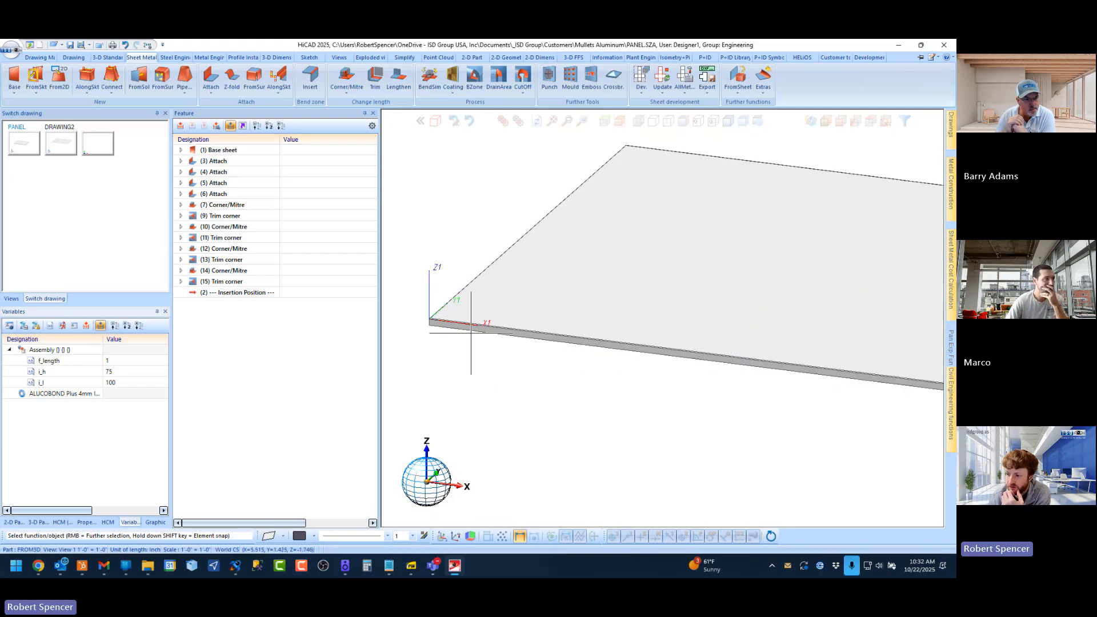
pyautogui.scroll(-5, 586, 332)
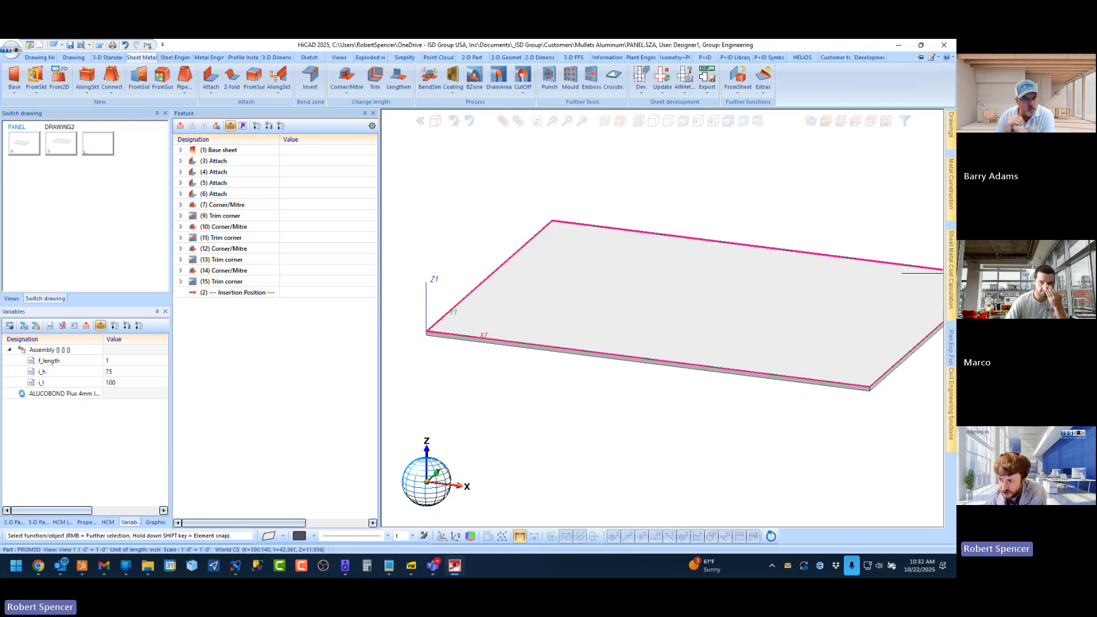
pyautogui.scroll(-1, 451, 351)
pyautogui.scroll(1, 572, 367)
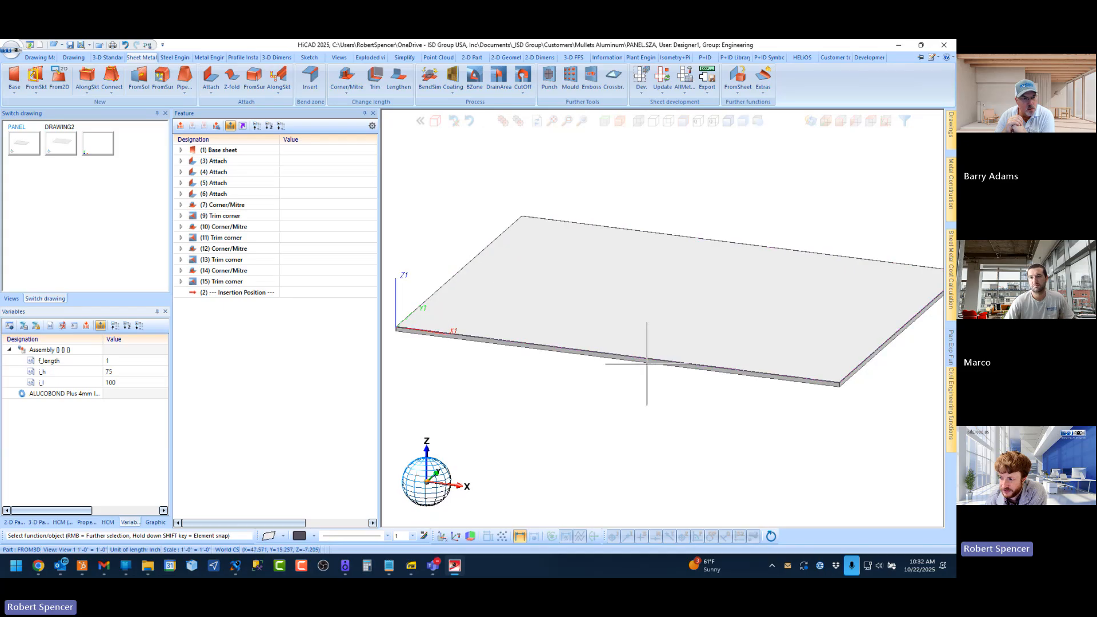
pyautogui.click(124, 381)
pyautogui.moveTo(122, 382); pyautogui.dragTo(79, 384)
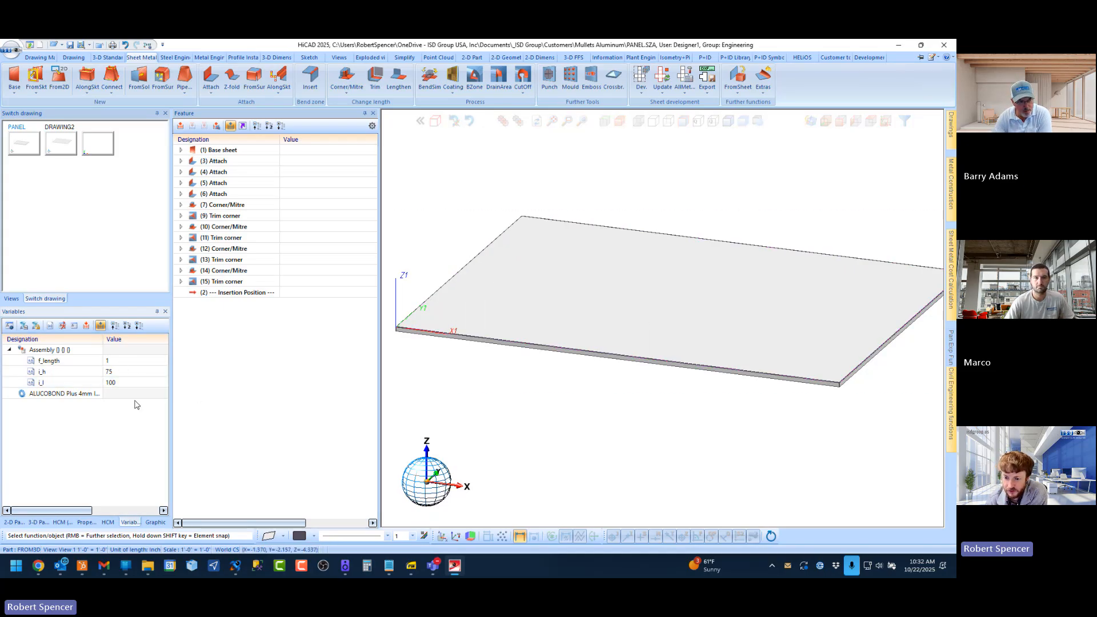
pyautogui.scroll(3, 396, 329)
pyautogui.scroll(2, 398, 329)
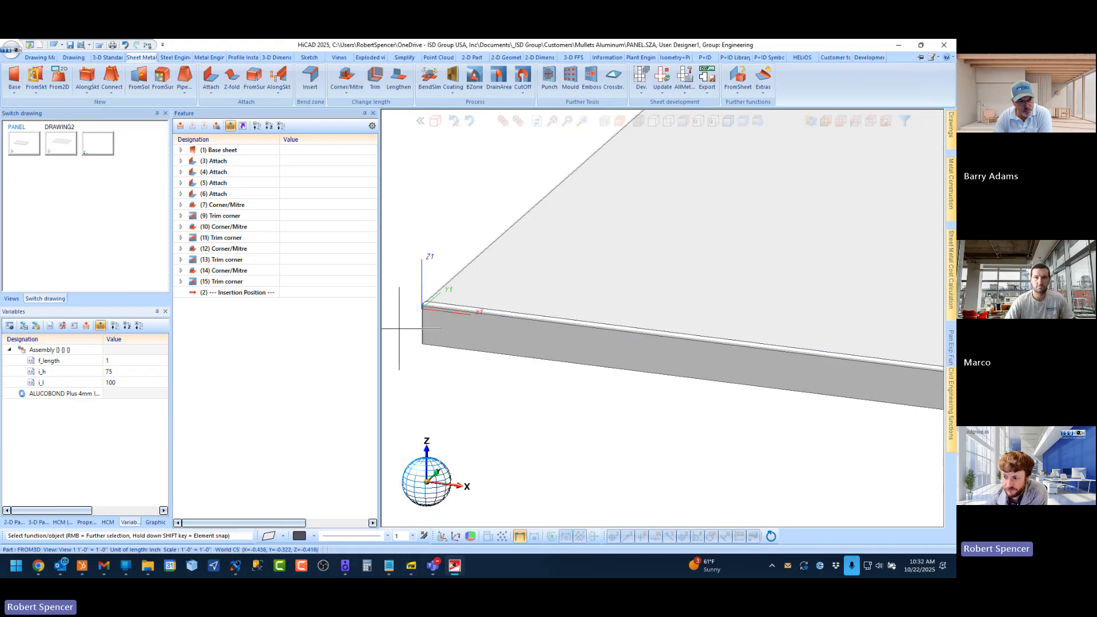
pyautogui.scroll(-1, 412, 327)
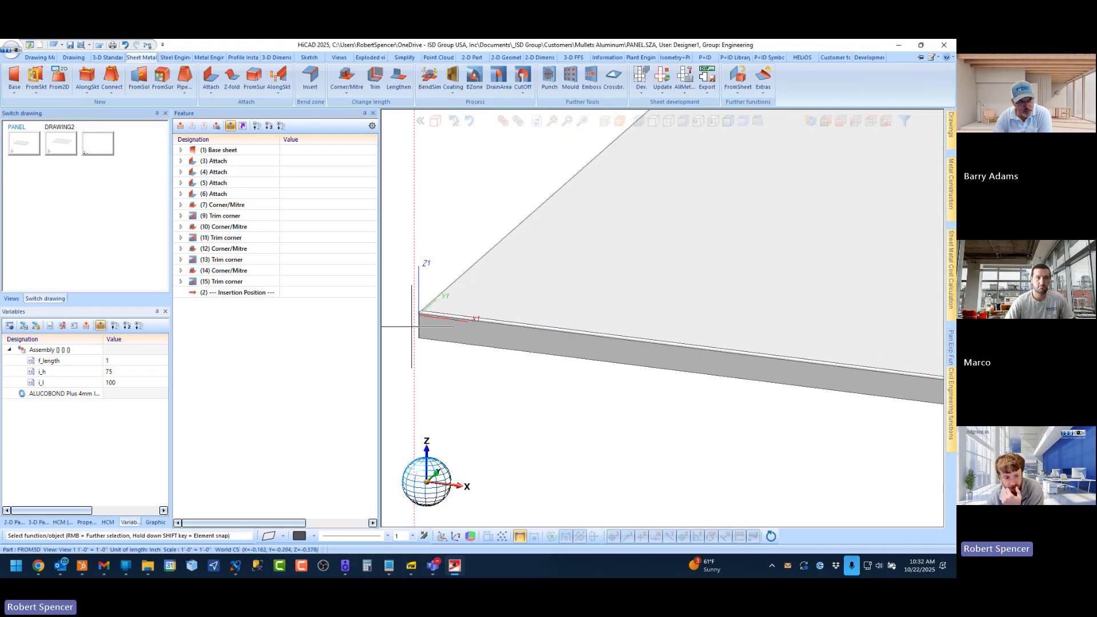
pyautogui.scroll(-4, 431, 337)
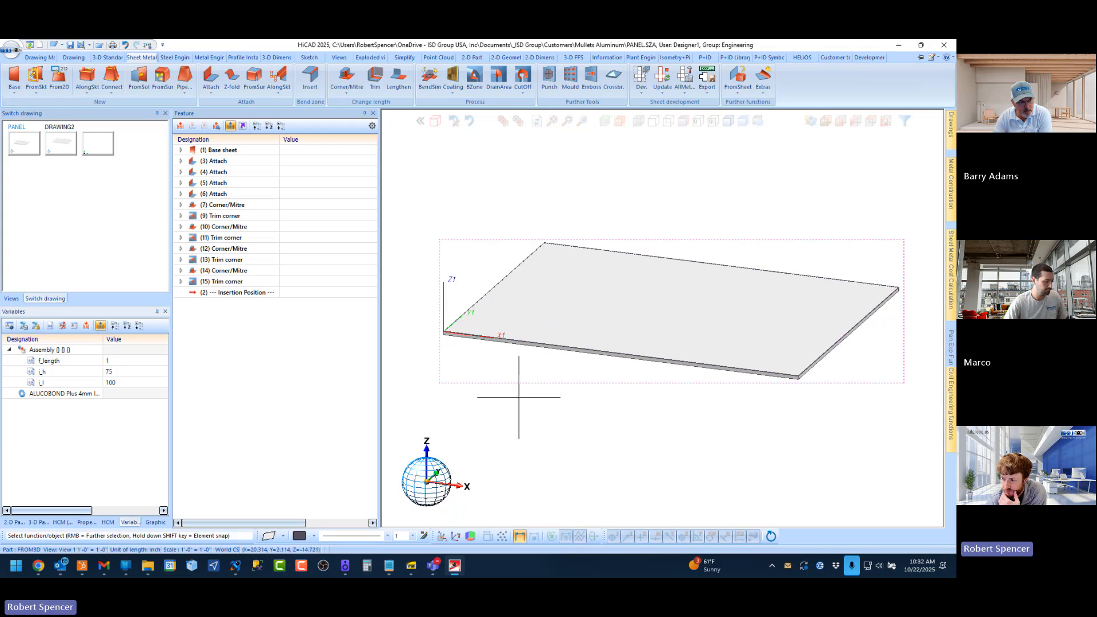
pyautogui.scroll(-1, 471, 409)
pyautogui.scroll(1, 607, 372)
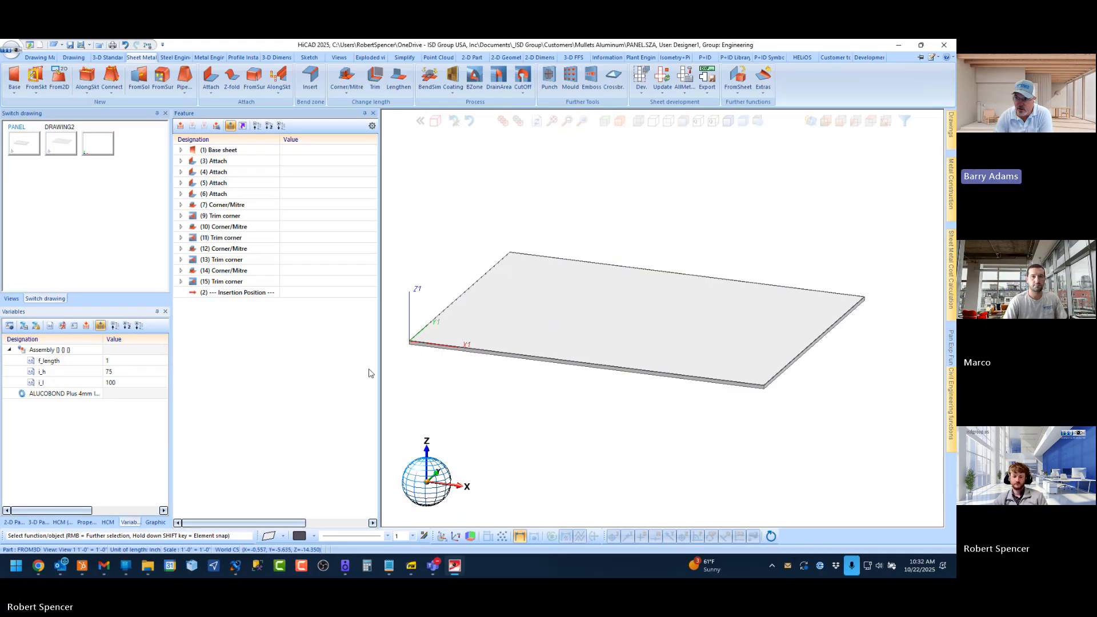
# Step: Make the assembly in the part structure active and save the PANEL drawing
pyautogui.click(505, 359)
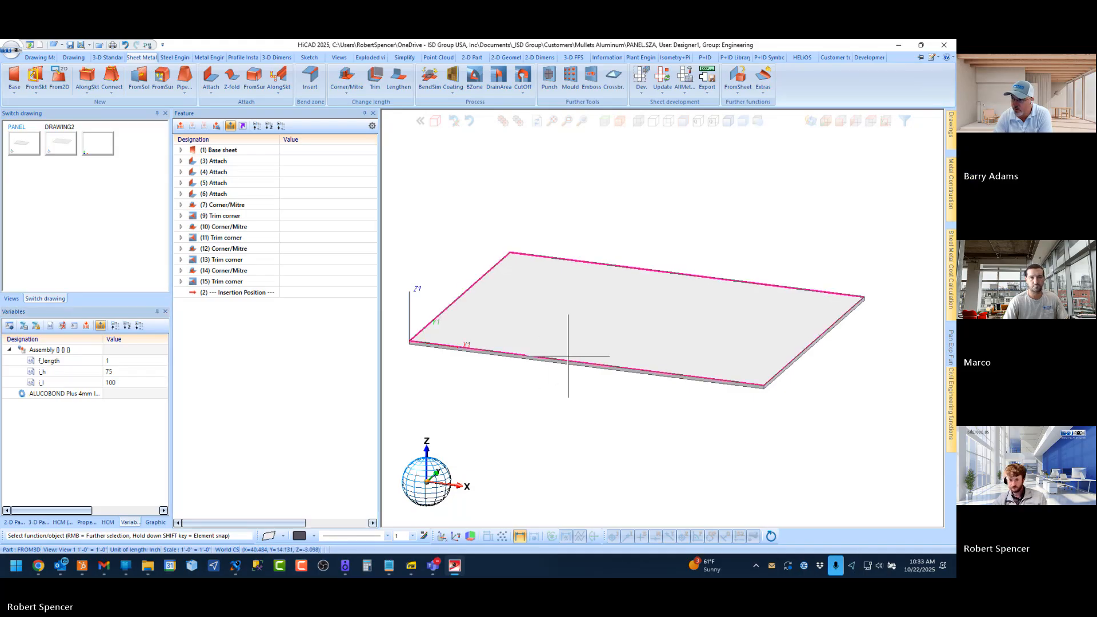
pyautogui.click(30, 523)
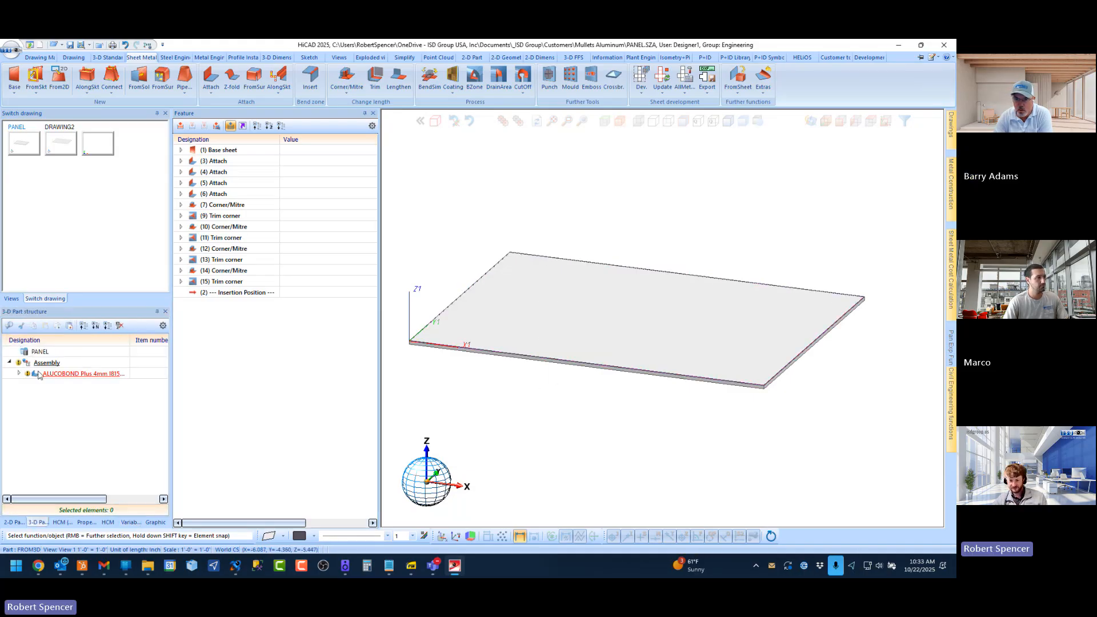
pyautogui.click(41, 363)
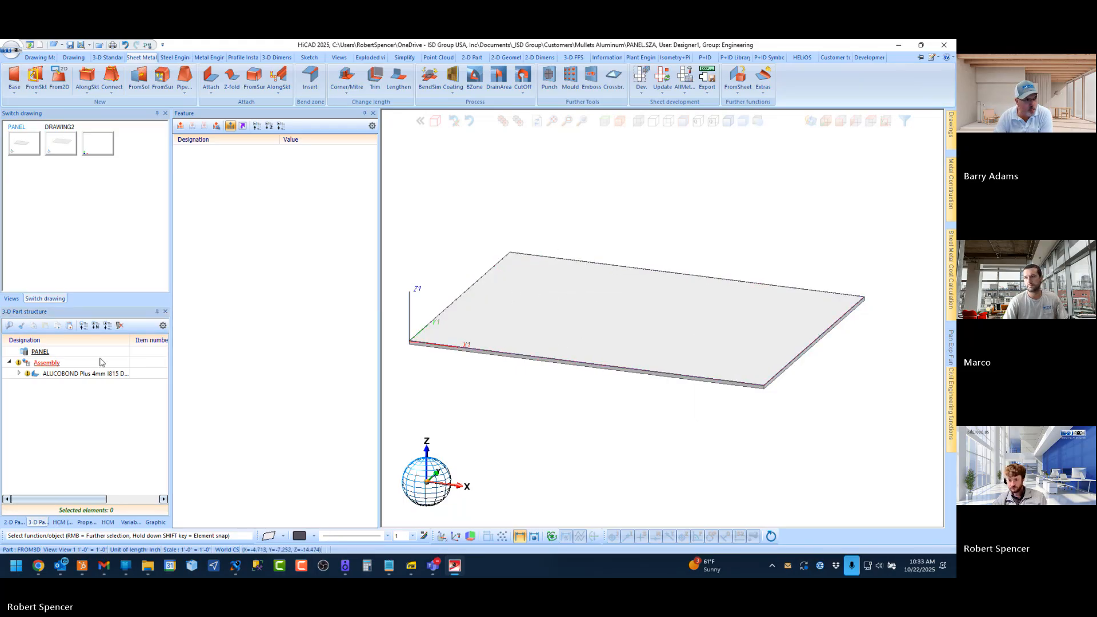
pyautogui.click(81, 374)
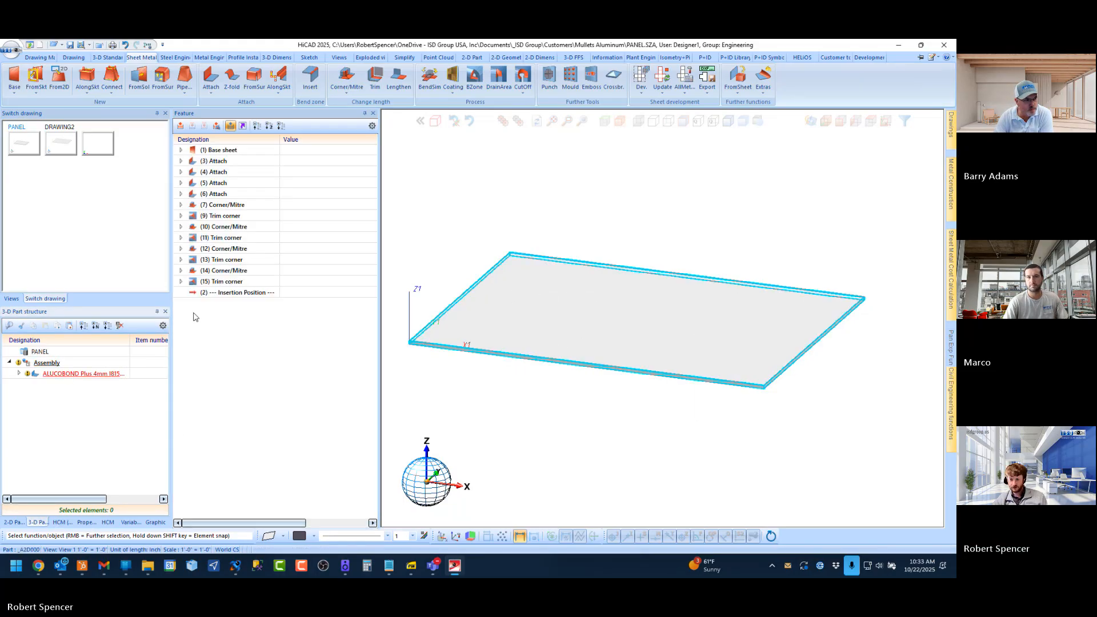
pyautogui.click(42, 364)
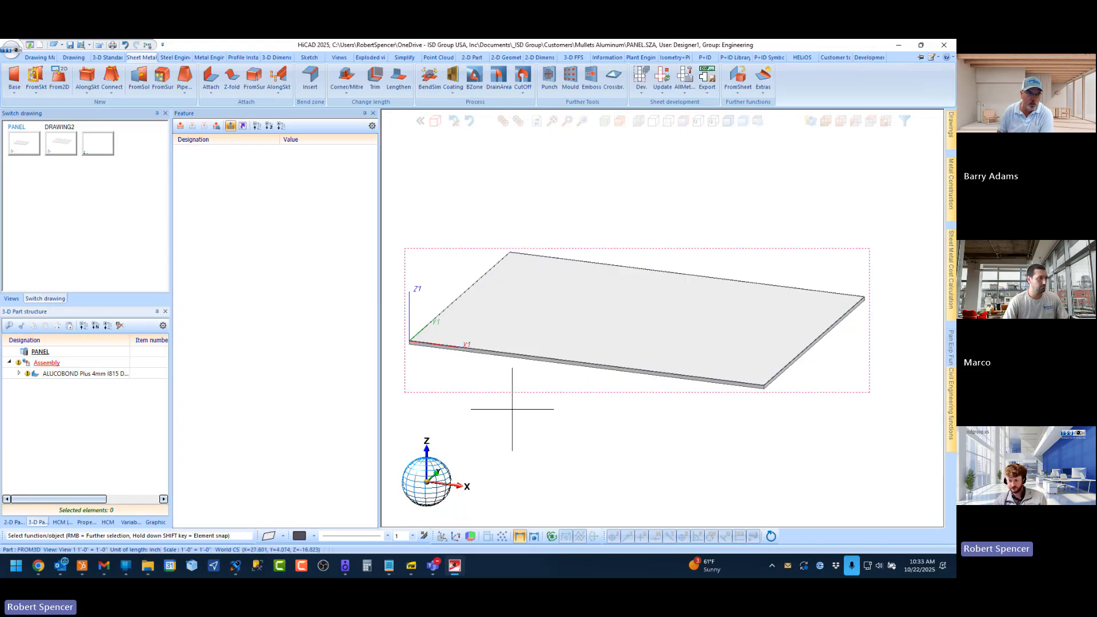
pyautogui.scroll(-2, 597, 374)
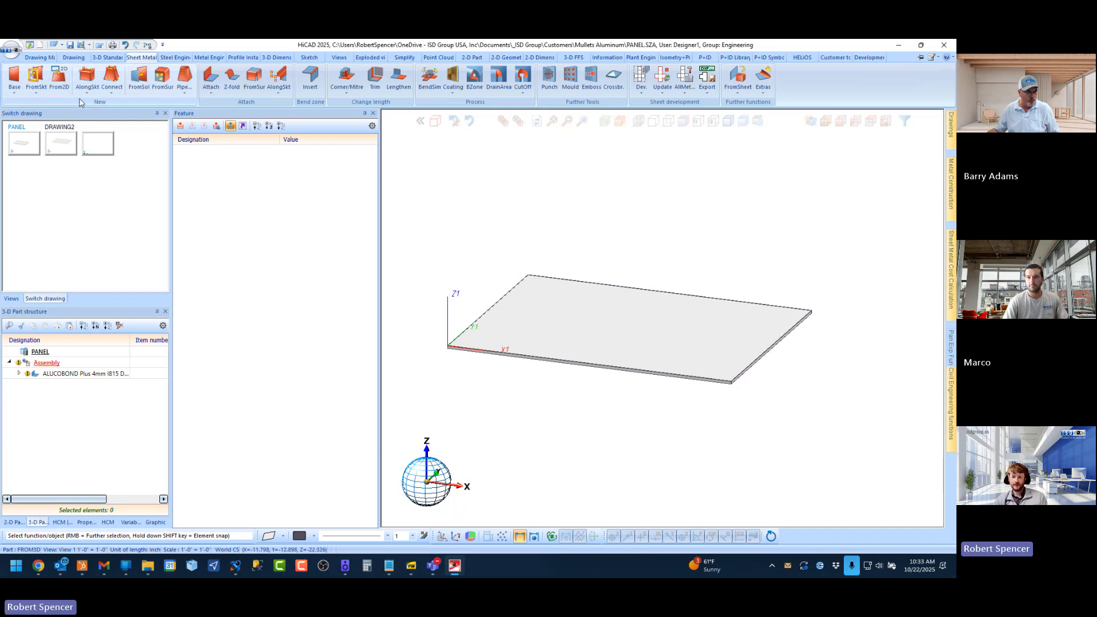
pyautogui.click(69, 45)
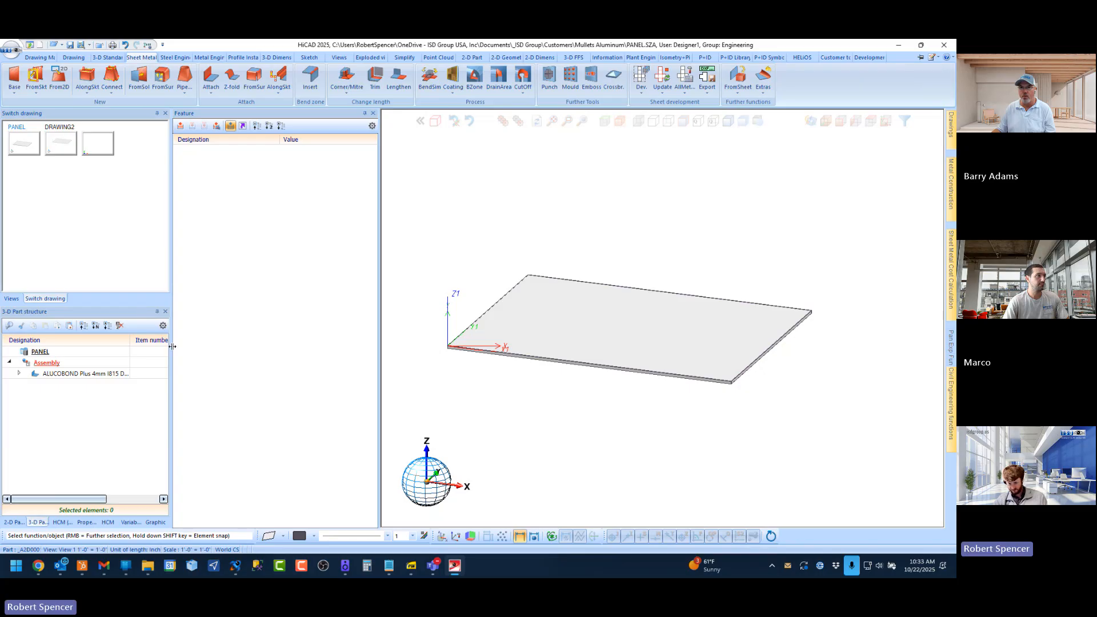
# Step: Change the assembly's article number to Panel_Mullets
pyautogui.doubleClick(47, 367)
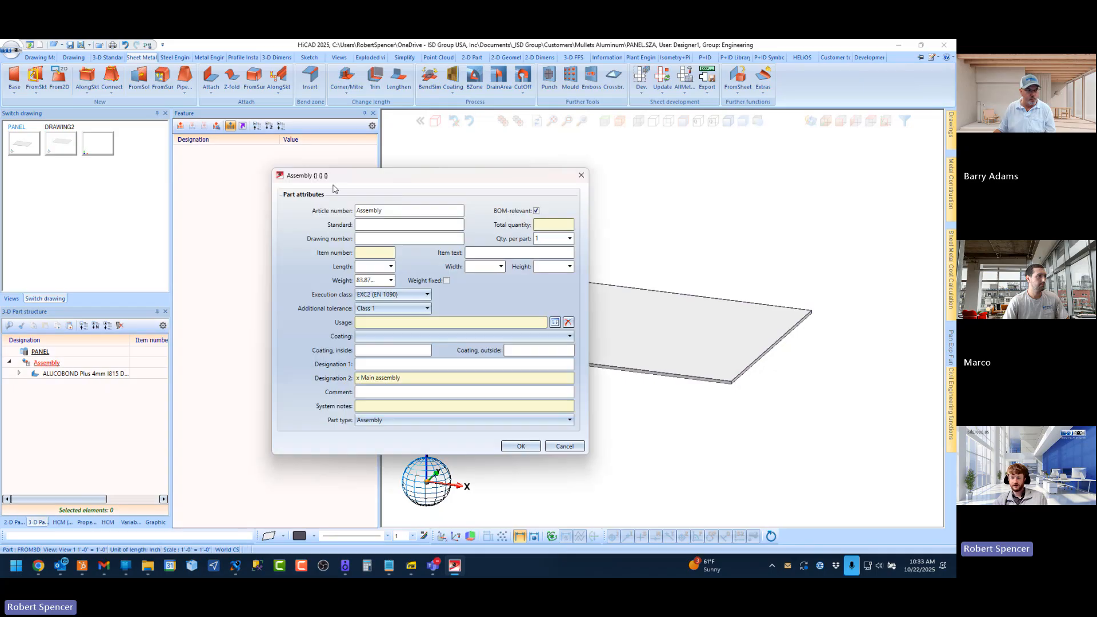
pyautogui.doubleClick(398, 216)
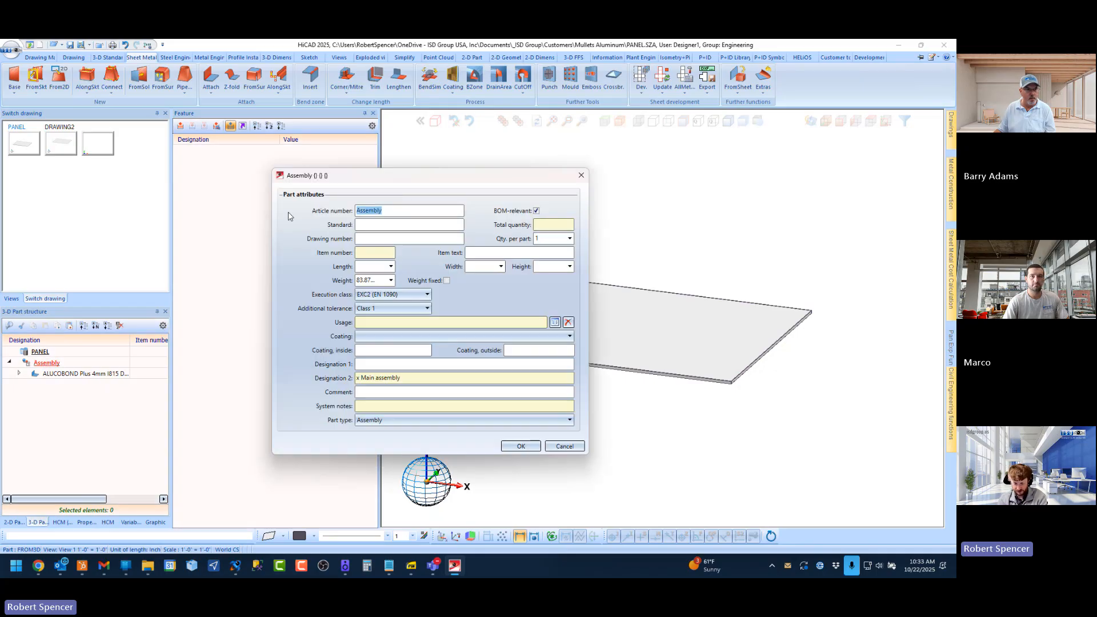
pyautogui.write('A')
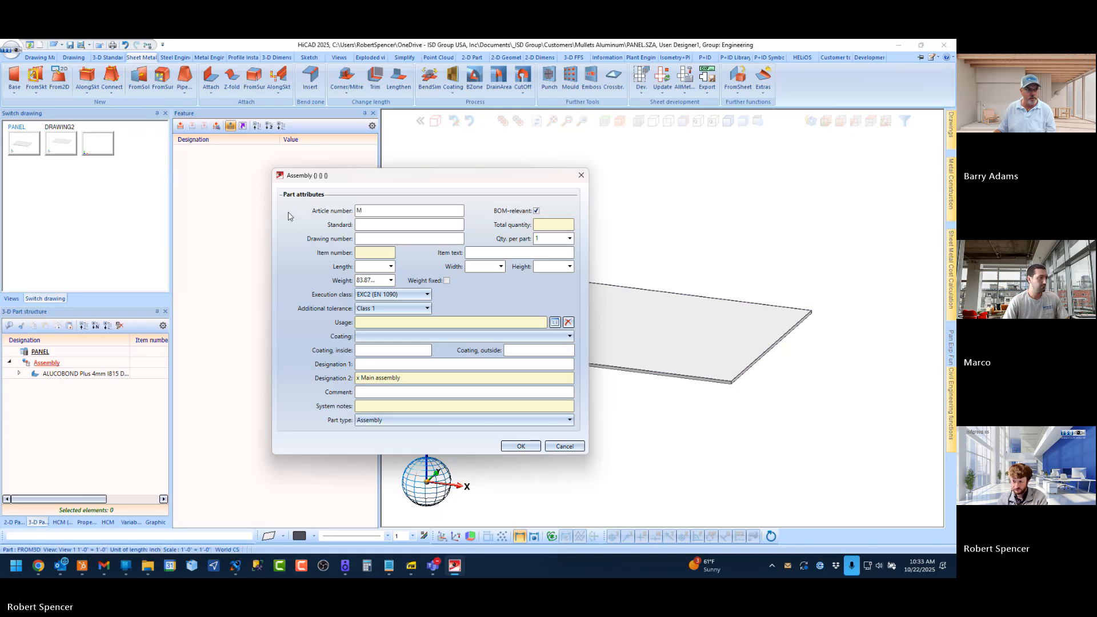
pyautogui.write('_')
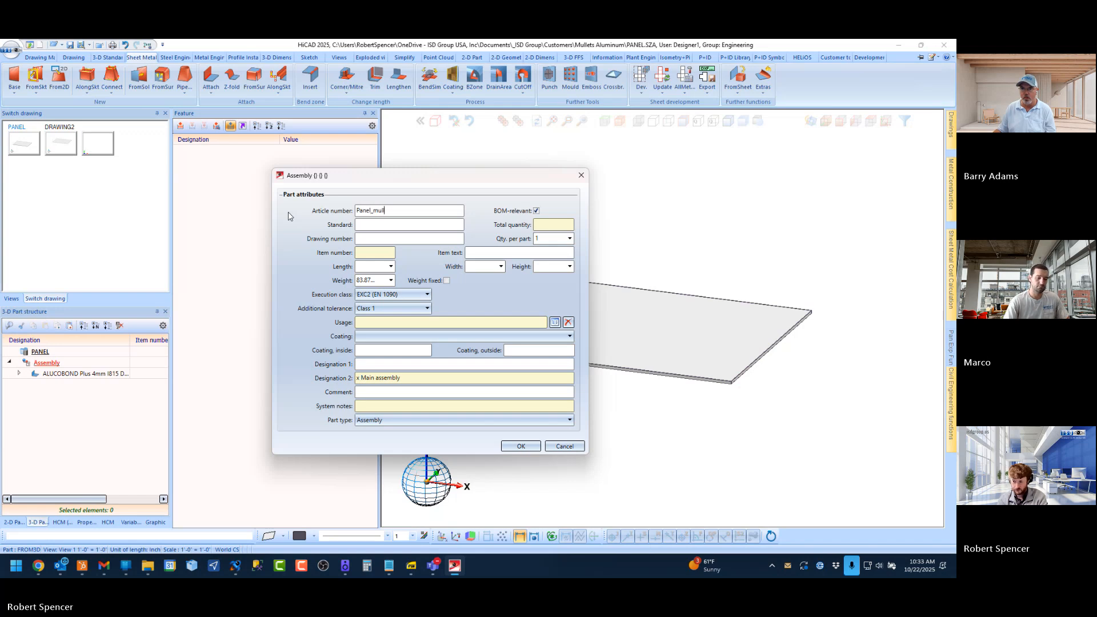
pyautogui.write('Mullets')
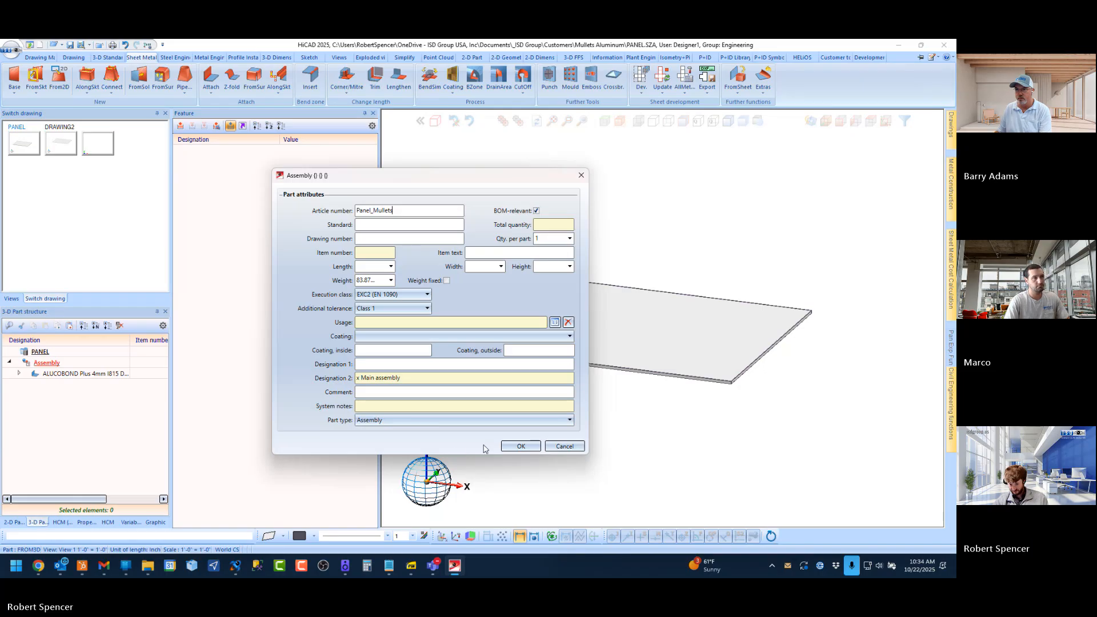
pyautogui.click(517, 446)
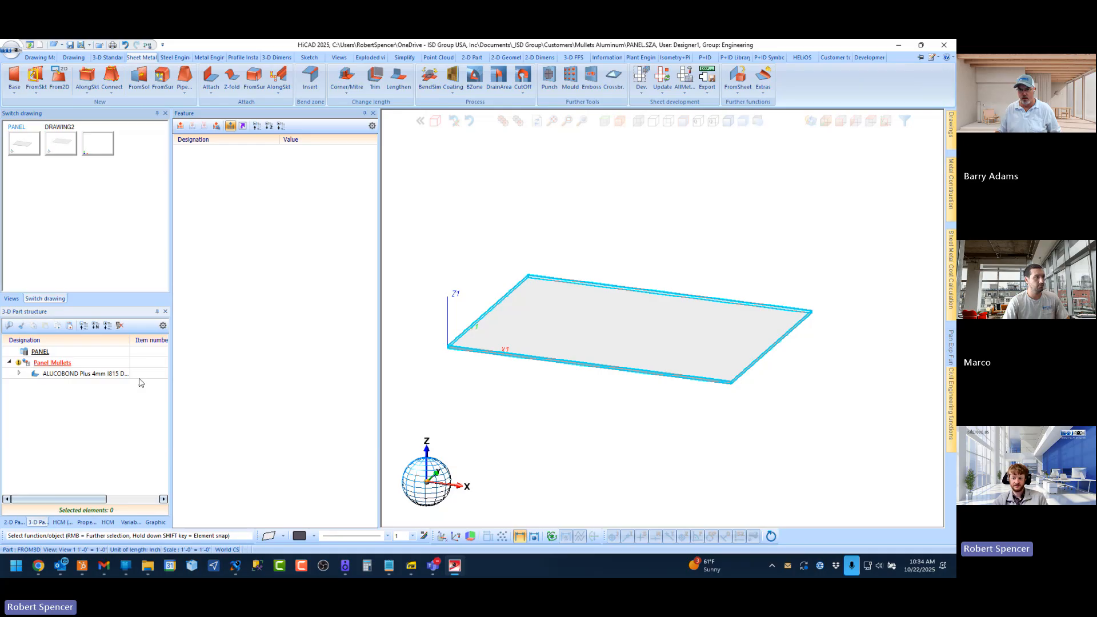
pyautogui.scroll(1, 539, 397)
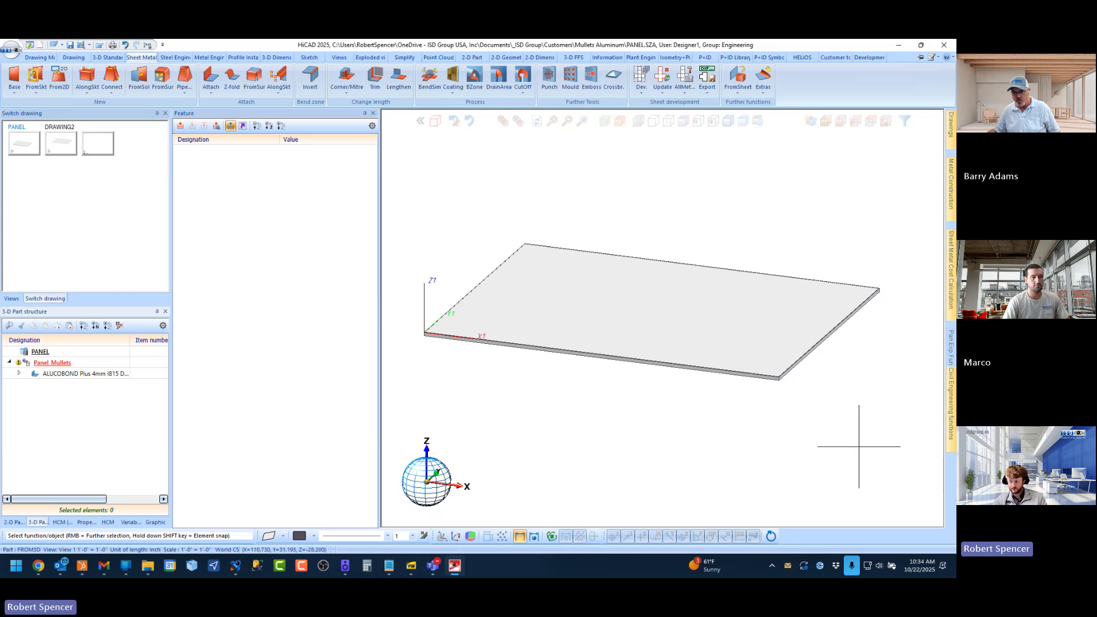
# Step: Show the Civil Engineering functions catalogue and list the docking windows that can be turned on
pyautogui.moveTo(953, 395)
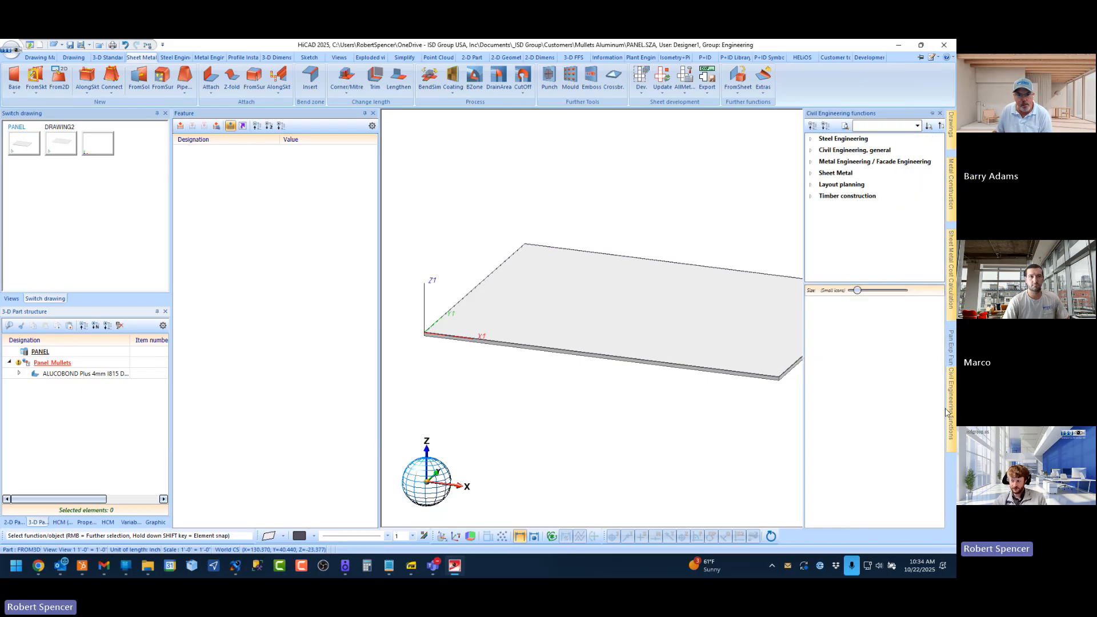
pyautogui.click(932, 58)
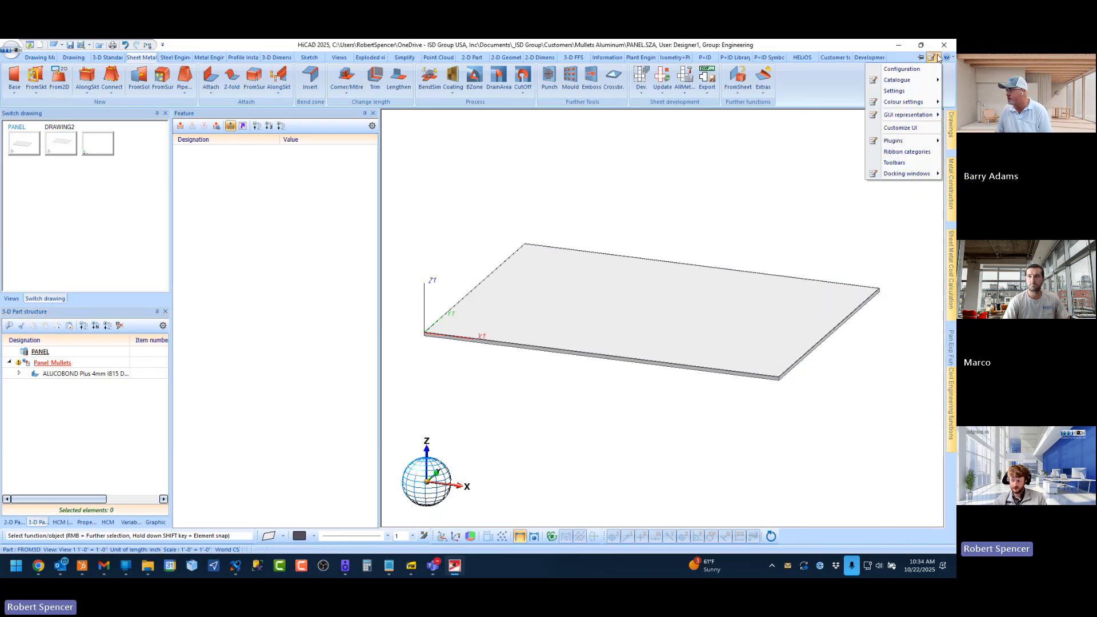
pyautogui.click(908, 162)
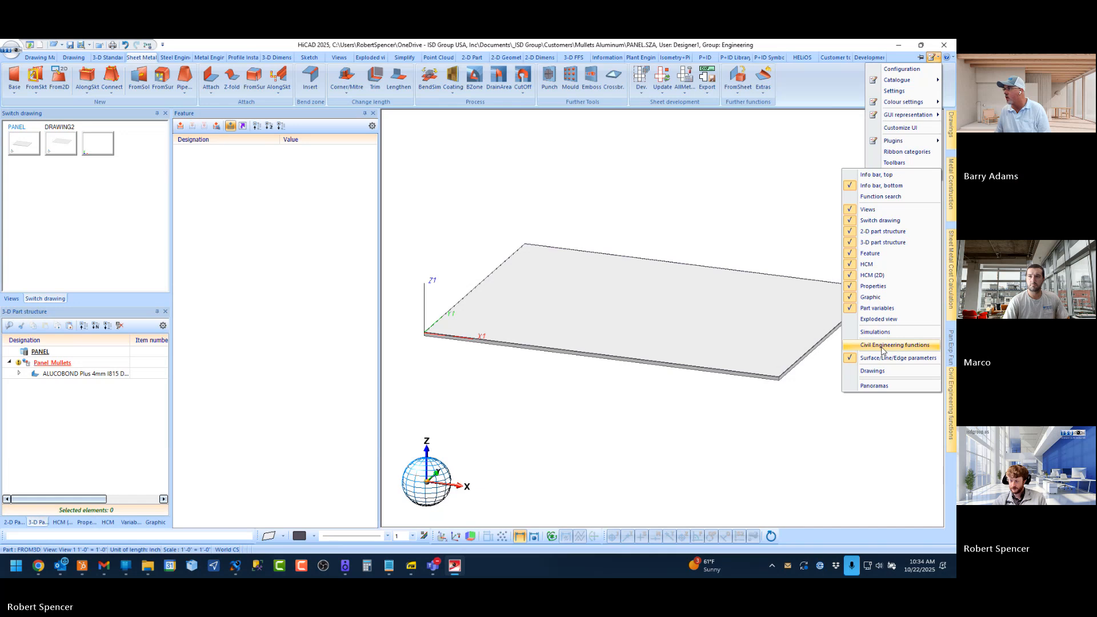
pyautogui.click(871, 443)
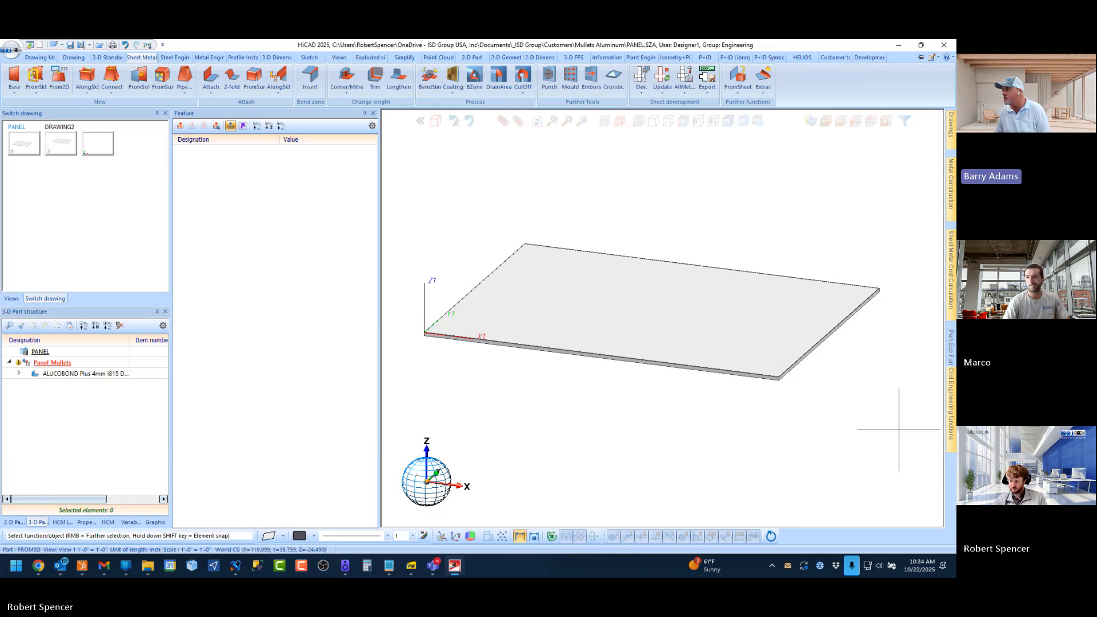
pyautogui.click(952, 395)
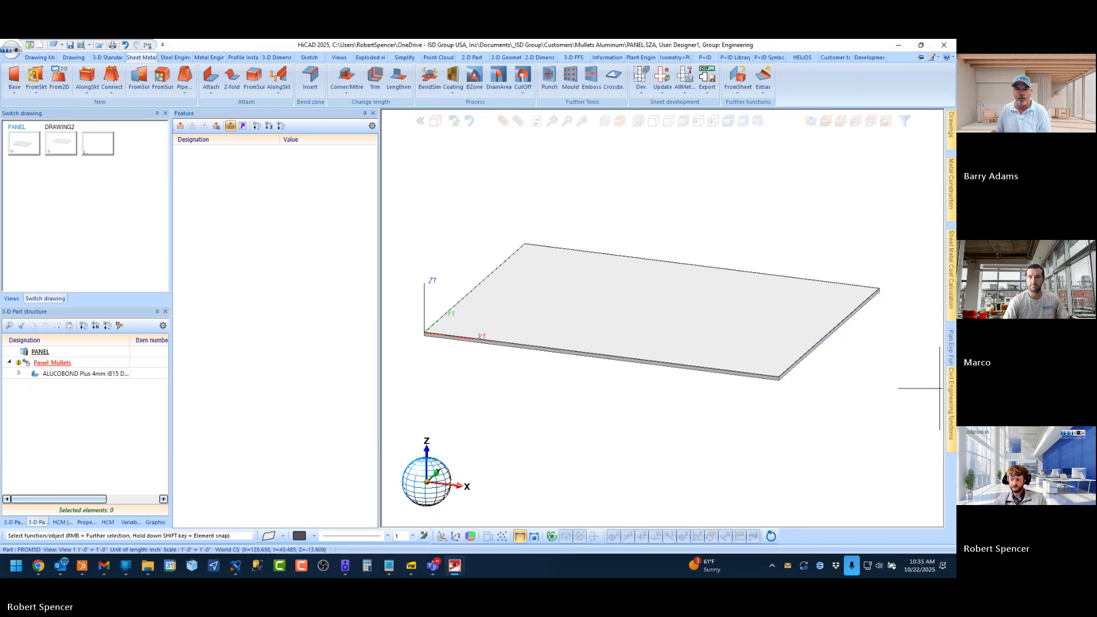
pyautogui.moveTo(951, 394)
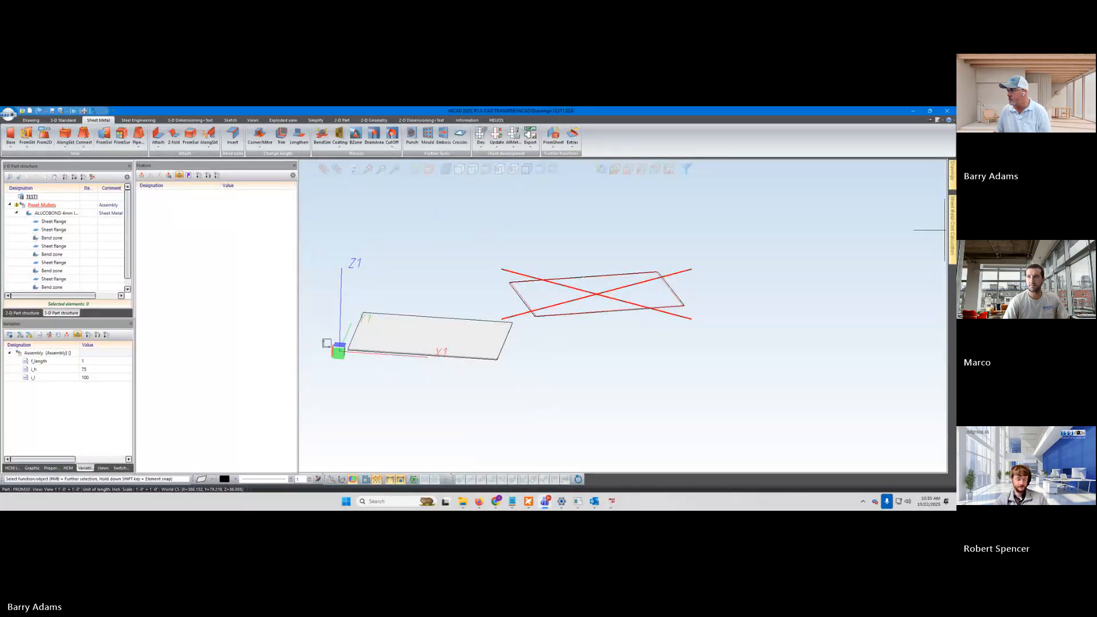
pyautogui.moveTo(952, 256)
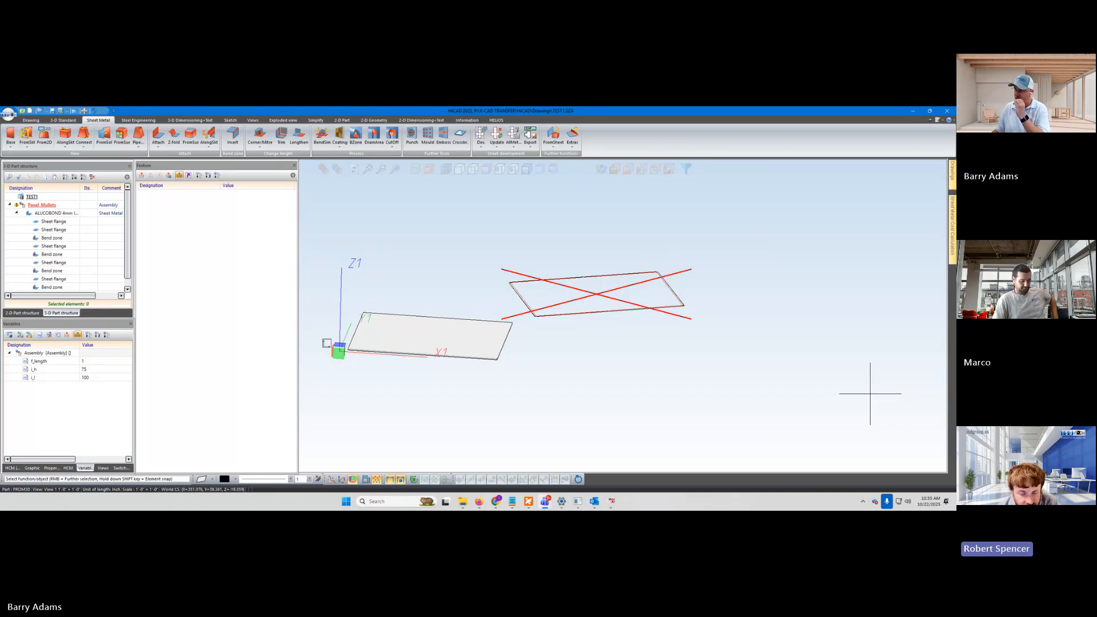
# Step: Turn on the Civil Engineering functions docking window
pyautogui.click(938, 120)
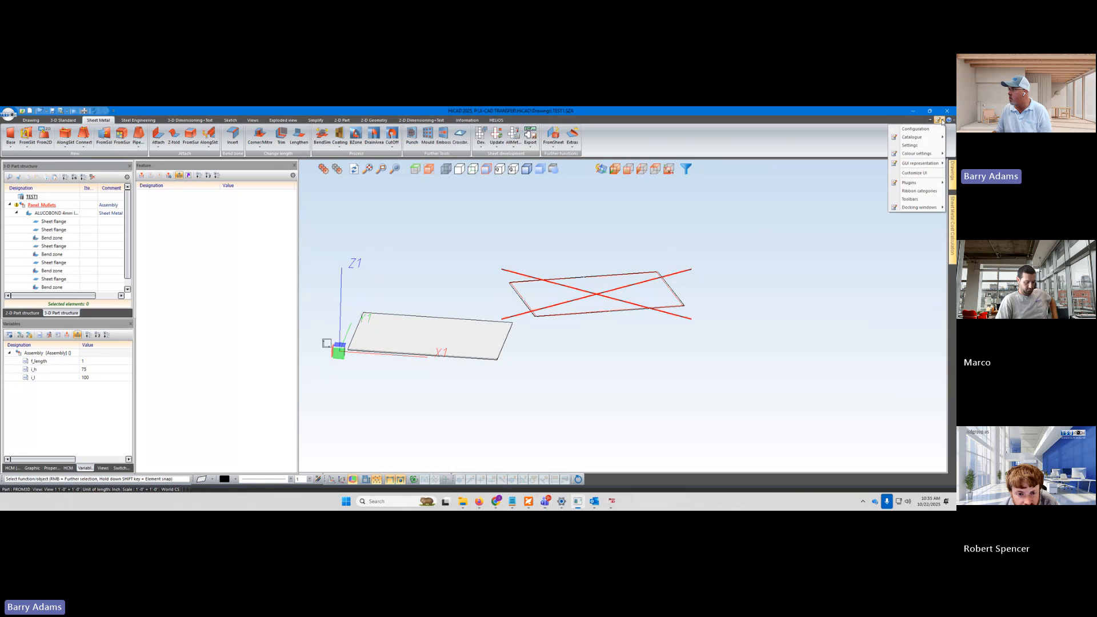
pyautogui.moveTo(916, 164)
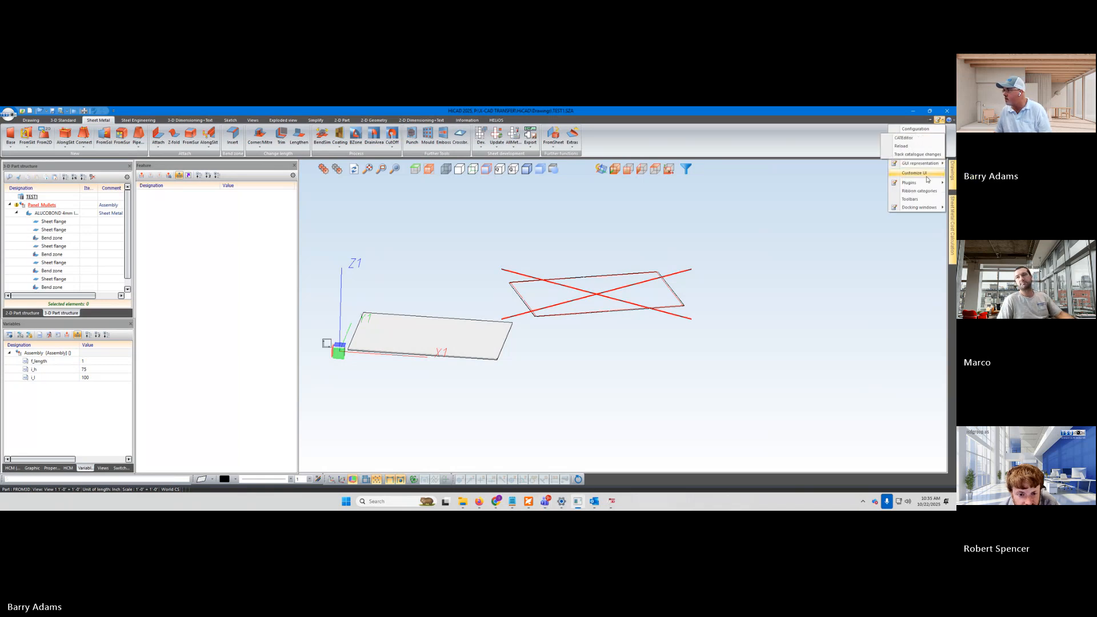
pyautogui.click(926, 201)
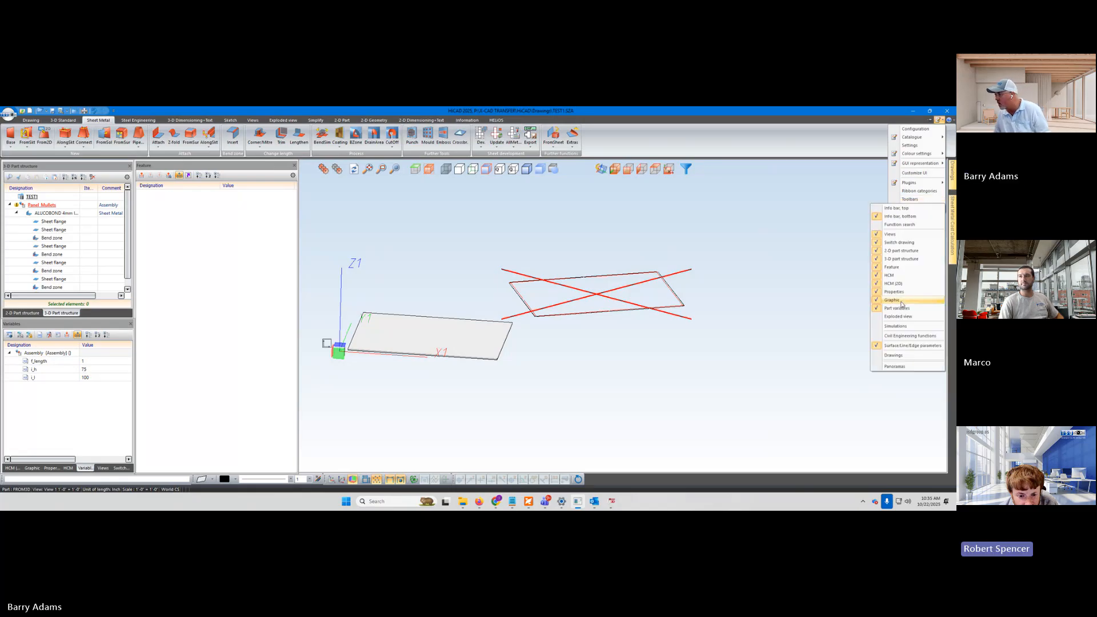
pyautogui.click(898, 337)
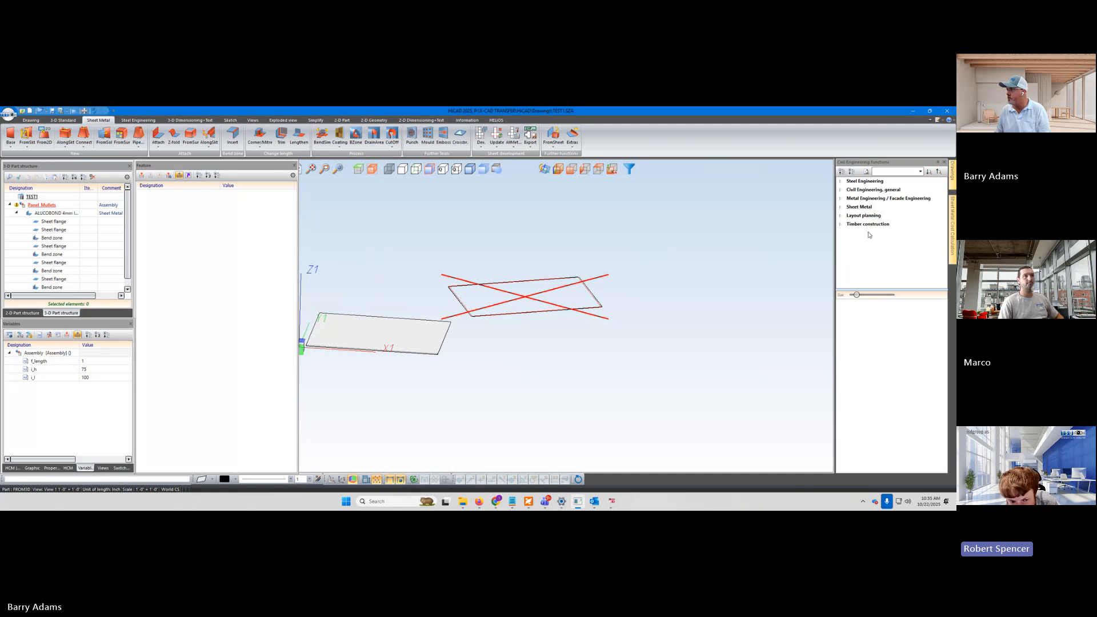
# Step: Display the Layout planning functions and resize the docking window and its icons so that all functions fit
pyautogui.click(840, 215)
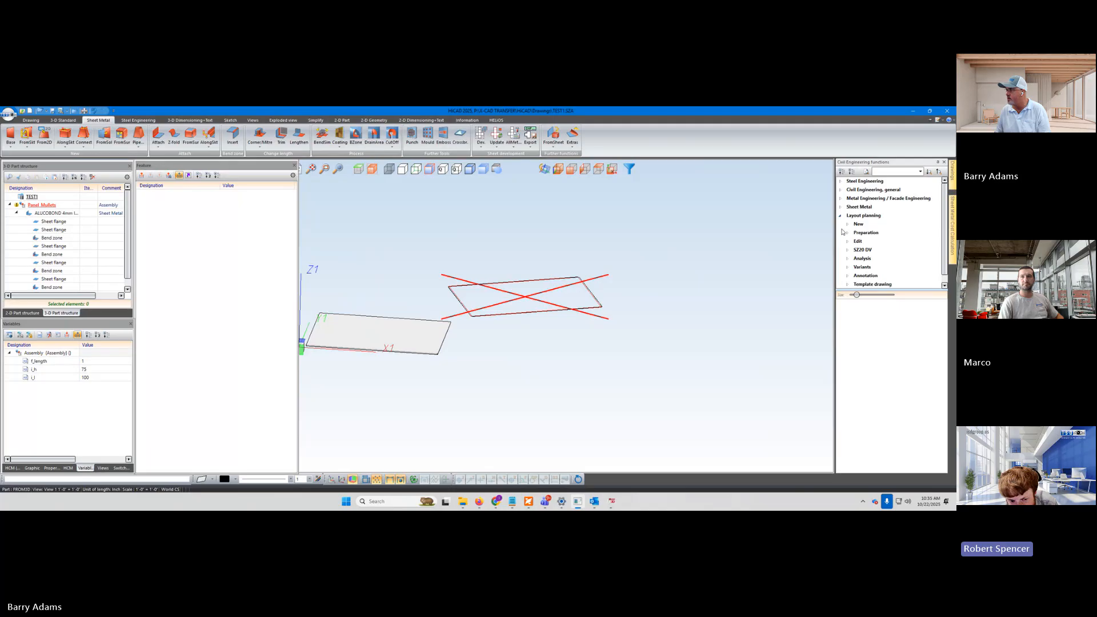
pyautogui.scroll(-1, 908, 257)
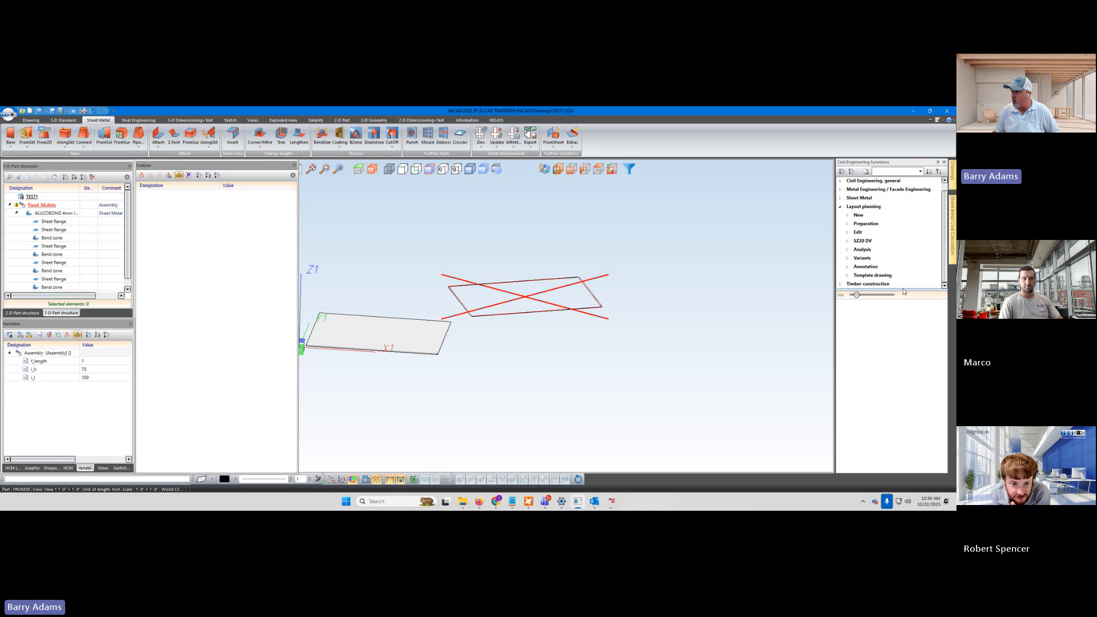
pyautogui.moveTo(902, 290); pyautogui.dragTo(902, 319)
pyautogui.click(867, 215)
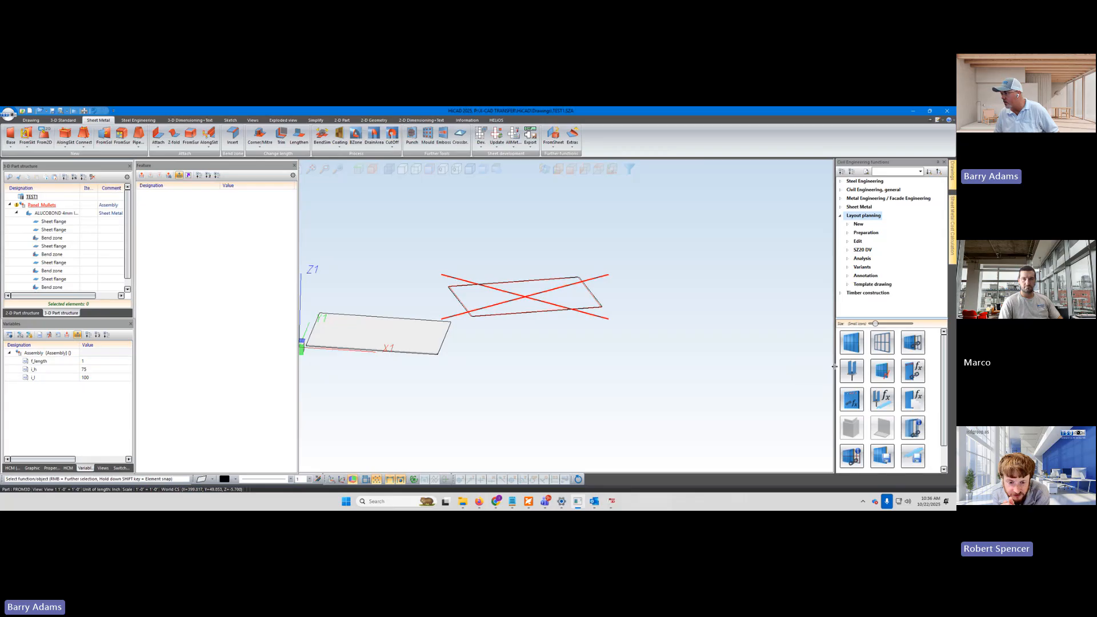
pyautogui.moveTo(834, 368); pyautogui.dragTo(809, 367)
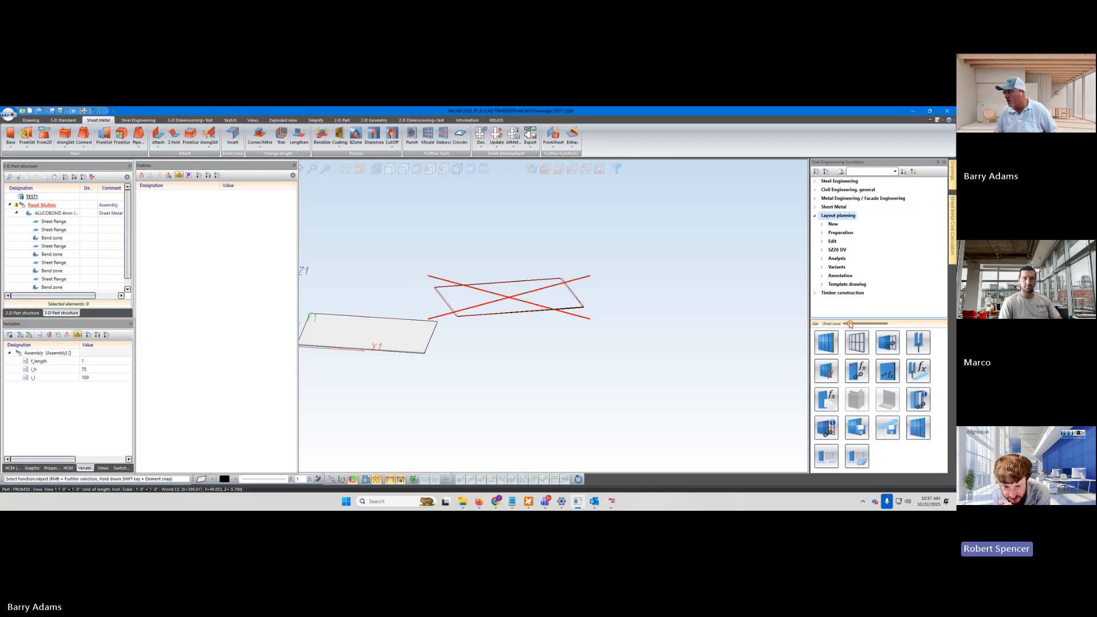
pyautogui.moveTo(849, 323); pyautogui.dragTo(847, 328)
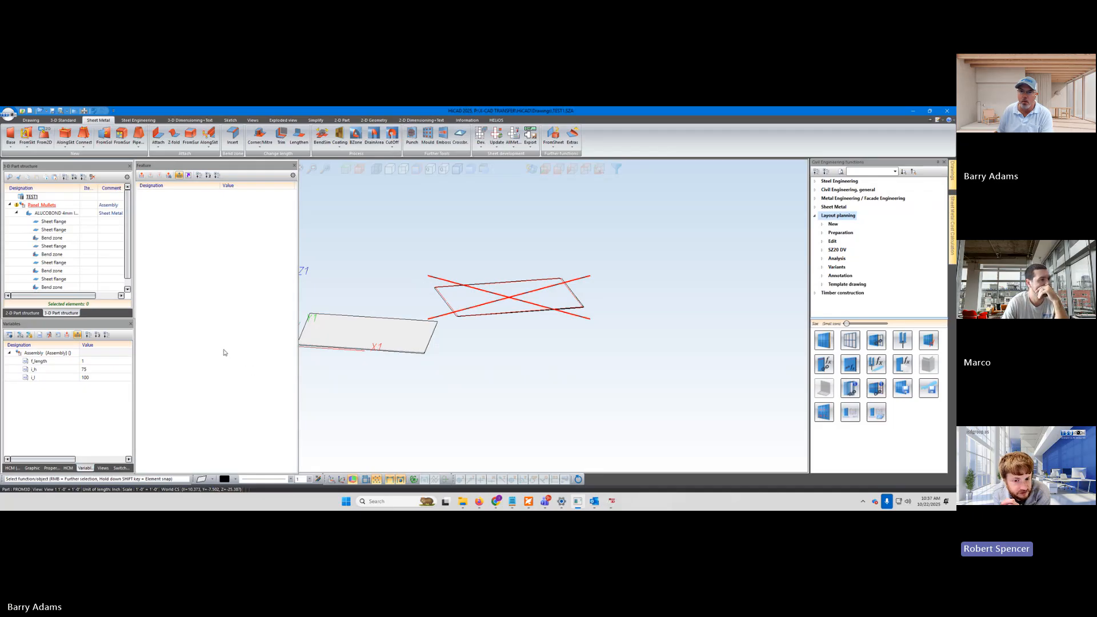
# Step: Make the Panel_Mullets assembly the active part in the part structure
pyautogui.click(46, 213)
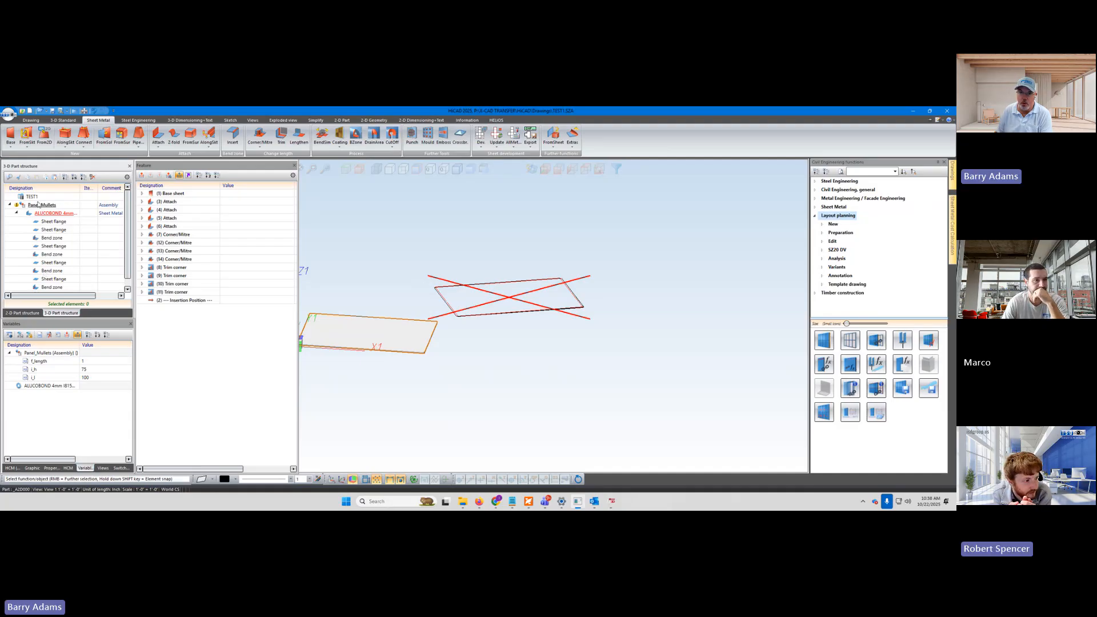
pyautogui.click(48, 206)
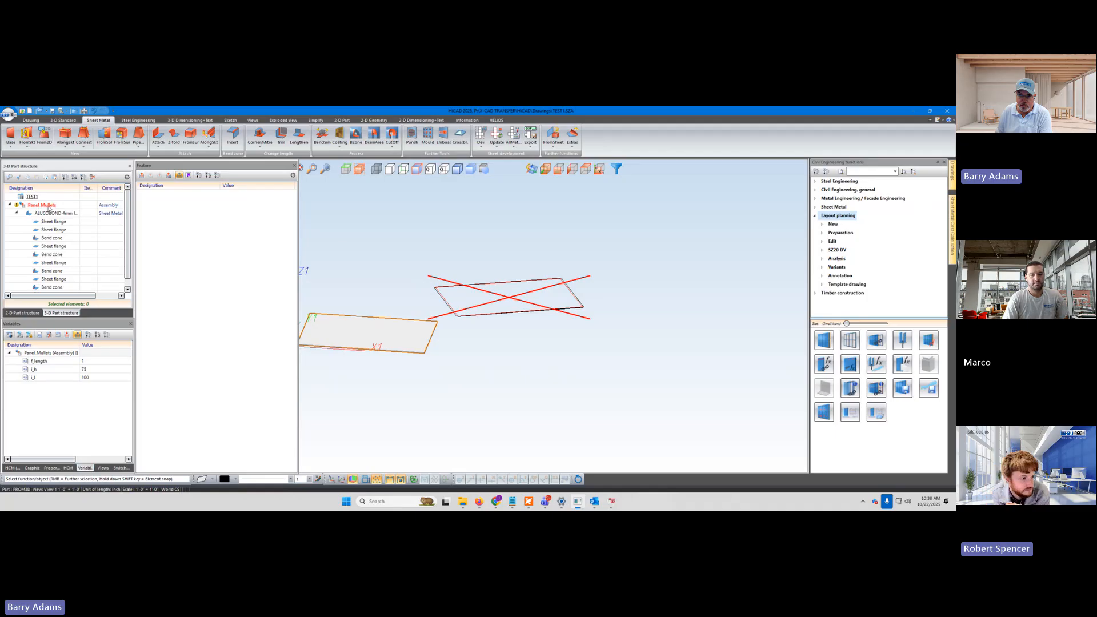
pyautogui.click(32, 197)
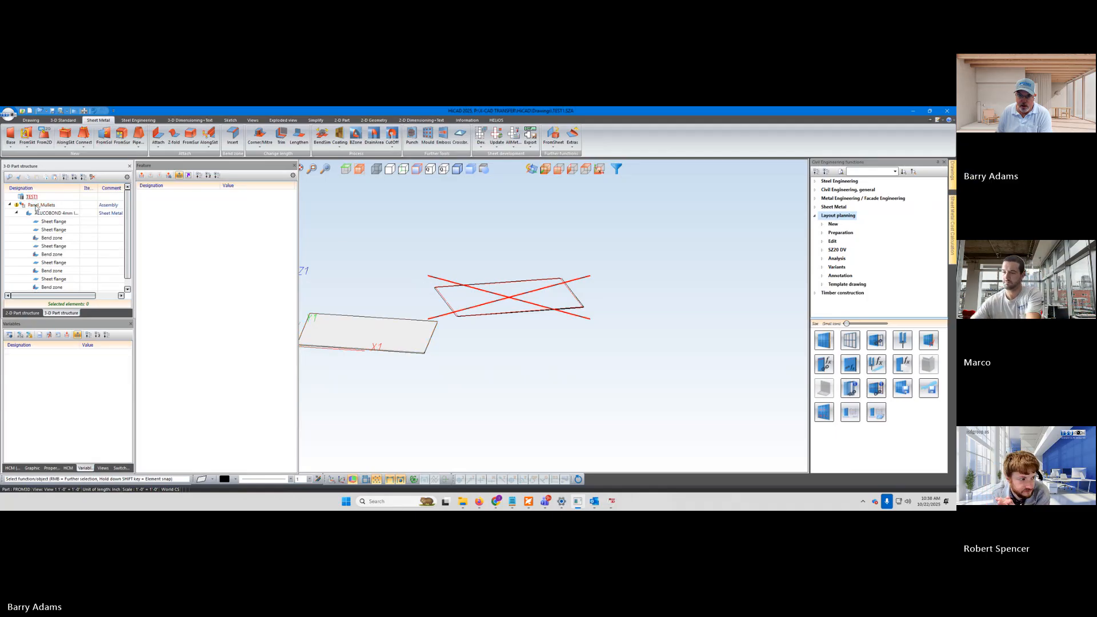
pyautogui.click(38, 205)
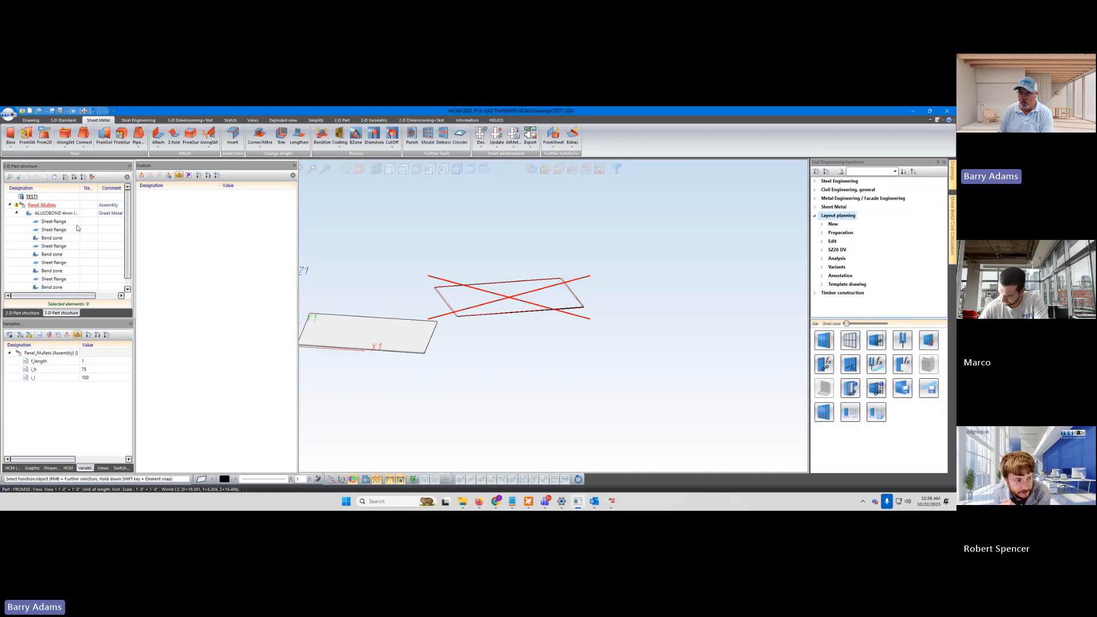
# Step: Start saving the Panel_Mullets assembly as a variant for element installation and enlarge the catalogue part dialog
pyautogui.click(904, 389)
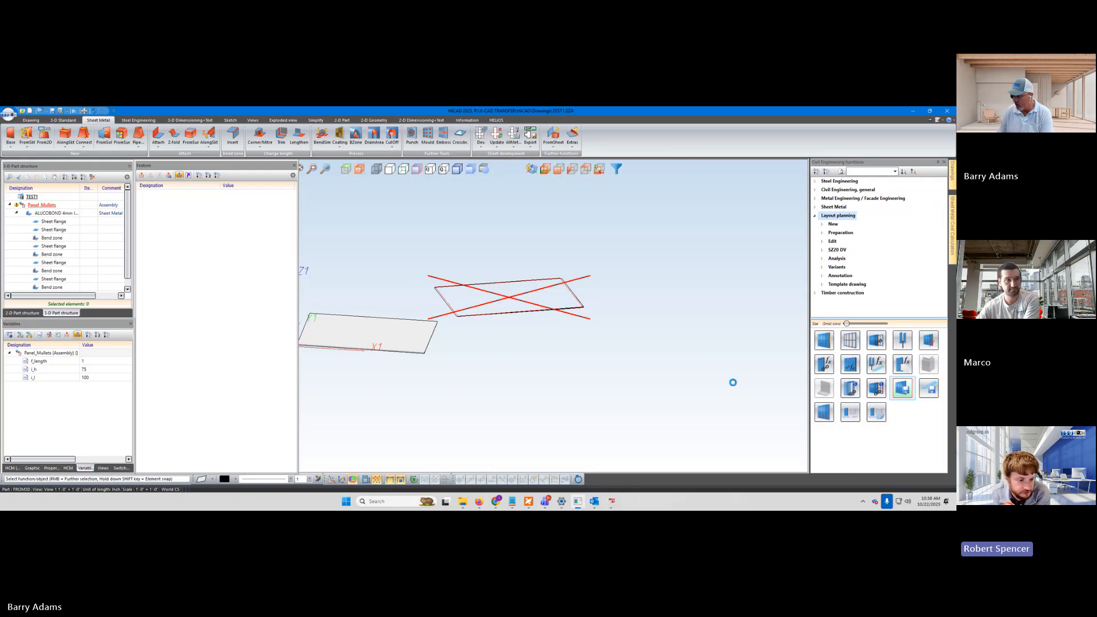
pyautogui.click(369, 334)
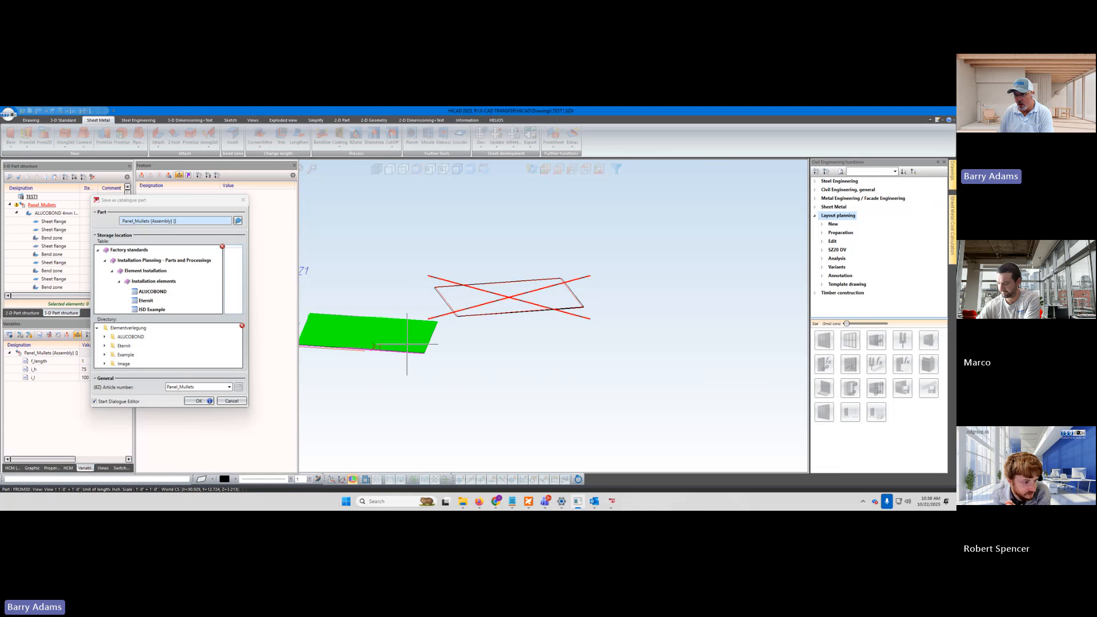
pyautogui.moveTo(161, 201); pyautogui.dragTo(539, 221)
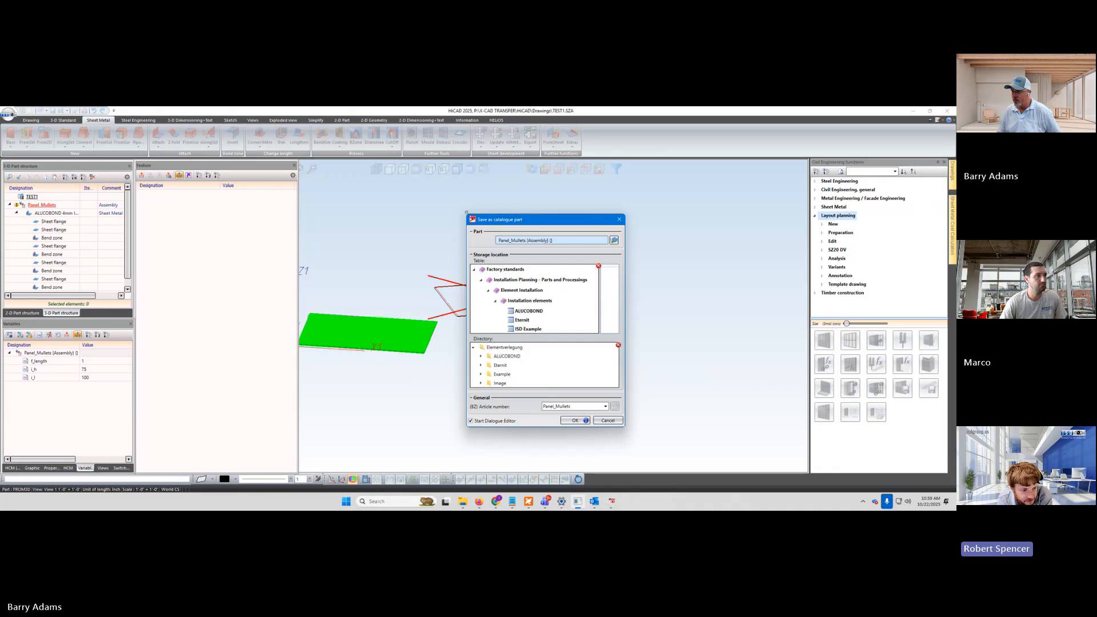
pyautogui.click(466, 213)
pyautogui.moveTo(465, 212); pyautogui.dragTo(394, 171)
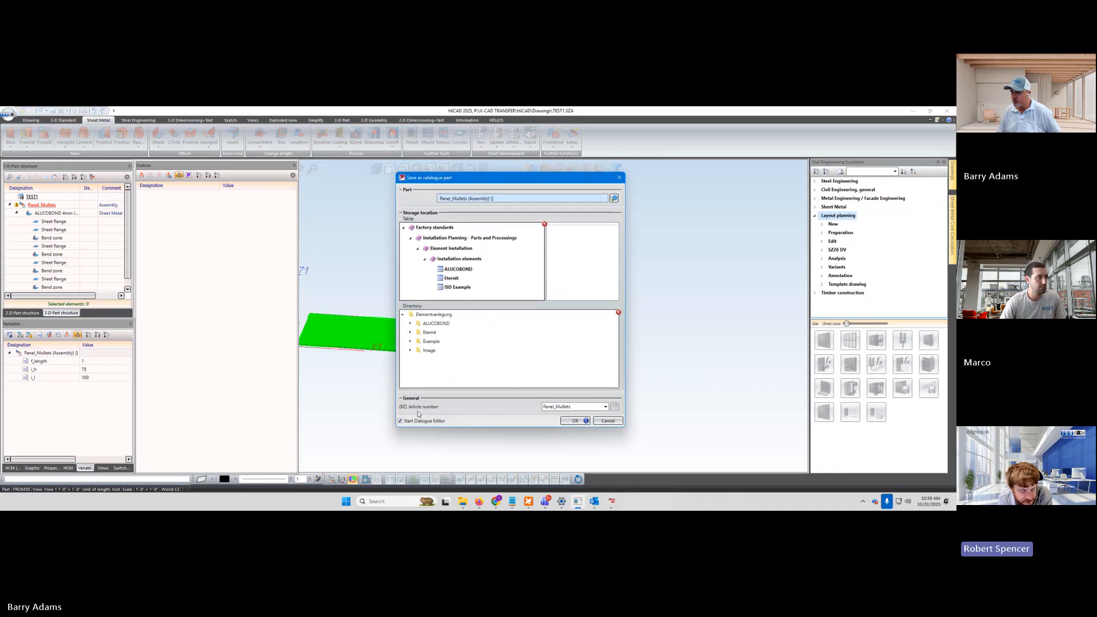
pyautogui.moveTo(413, 428); pyautogui.dragTo(412, 458)
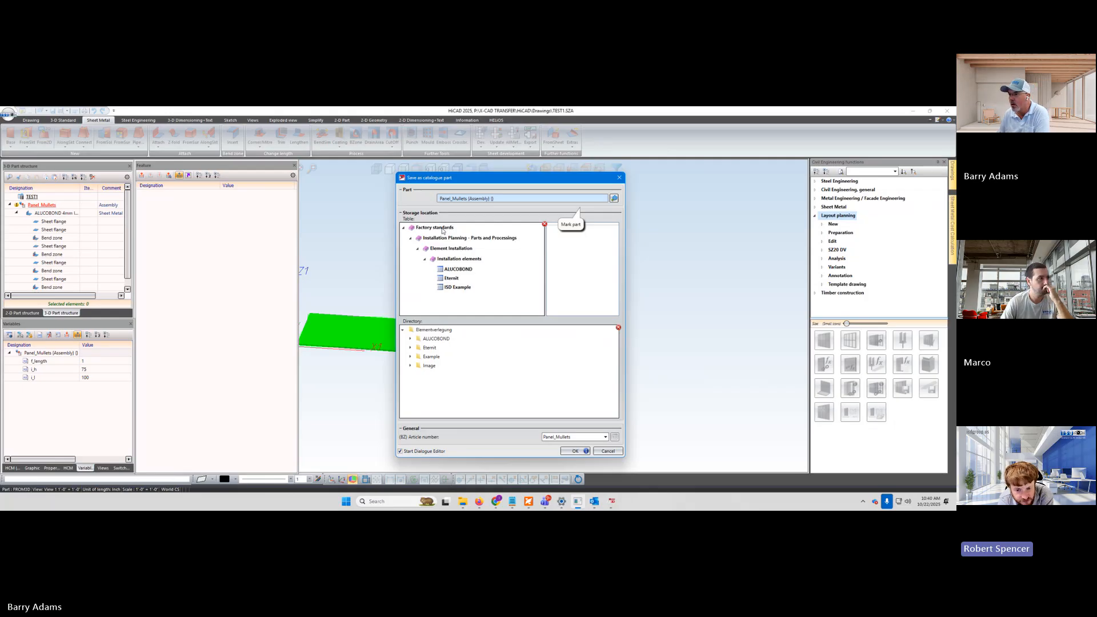
# Step: Save Panel_Mullets as a catalogue part in the ISD Example table and Example directory, with the Dialogue Editor set to start
pyautogui.click(456, 289)
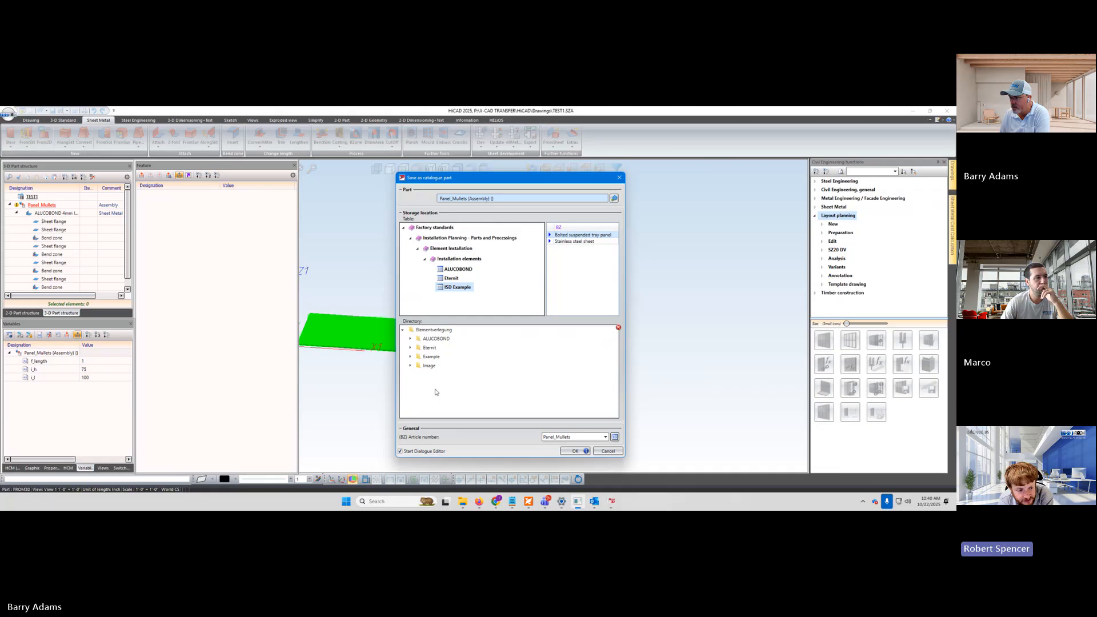
pyautogui.click(410, 357)
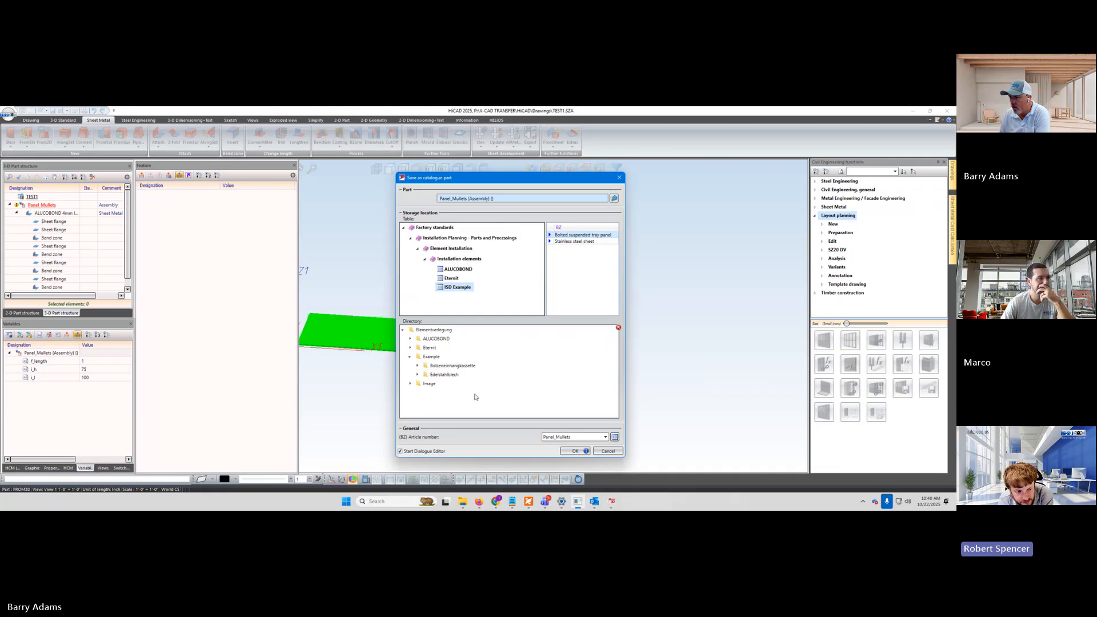
pyautogui.click(432, 356)
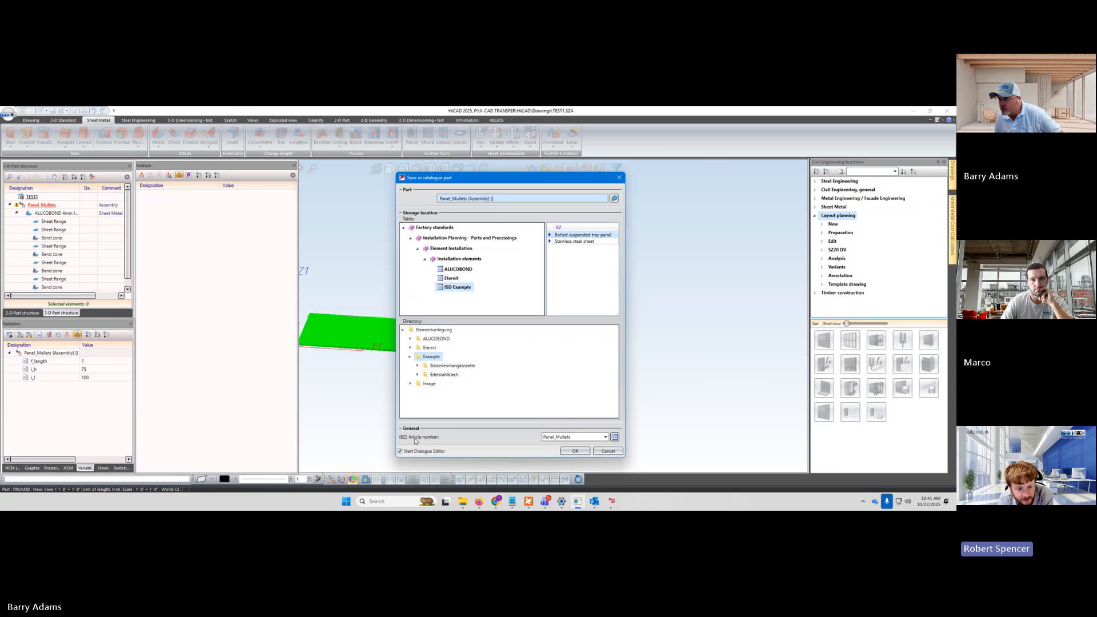
pyautogui.click(605, 436)
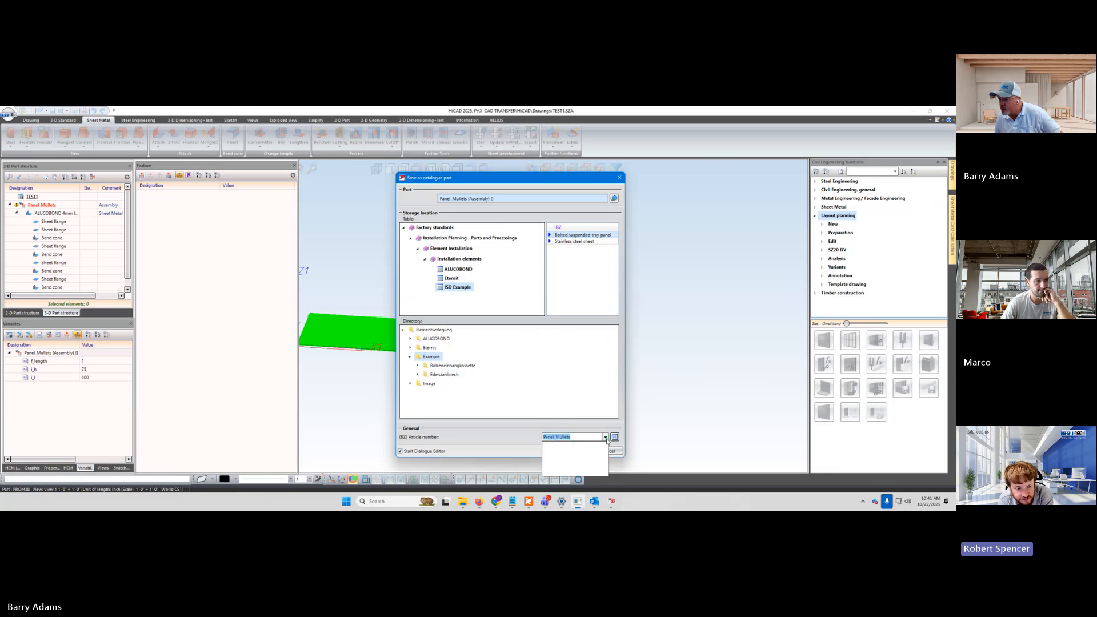
pyautogui.click(515, 442)
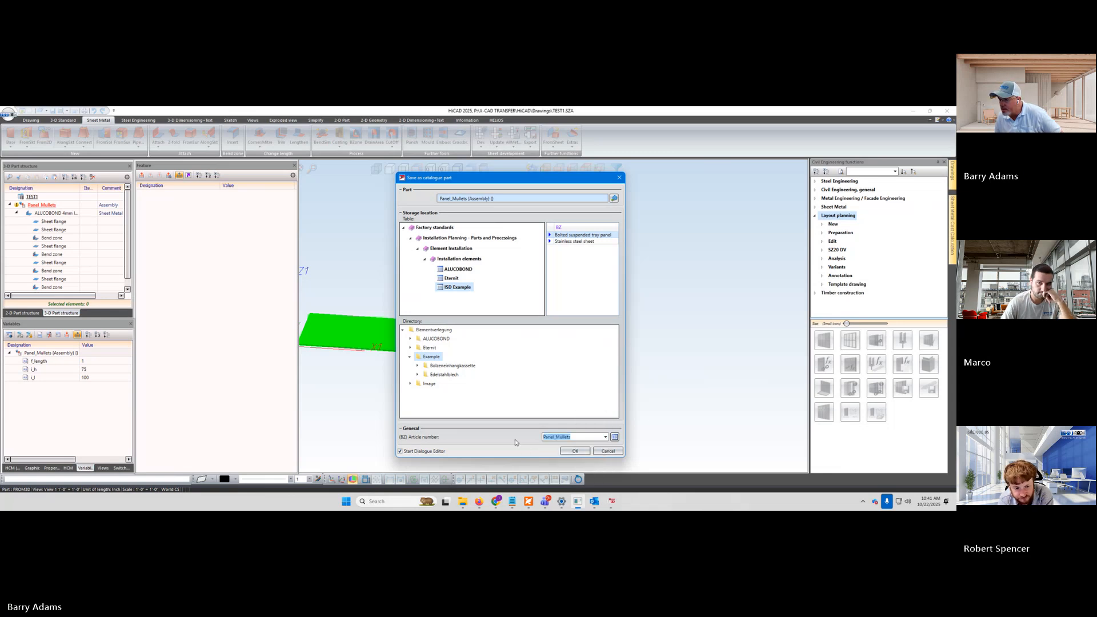
pyautogui.click(574, 437)
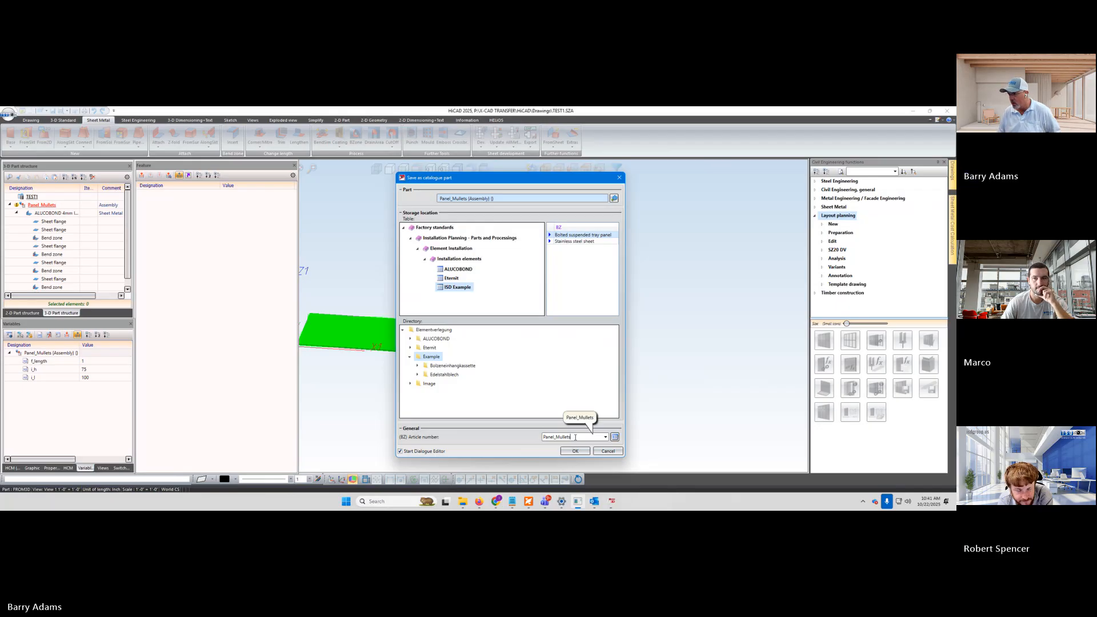
pyautogui.click(525, 452)
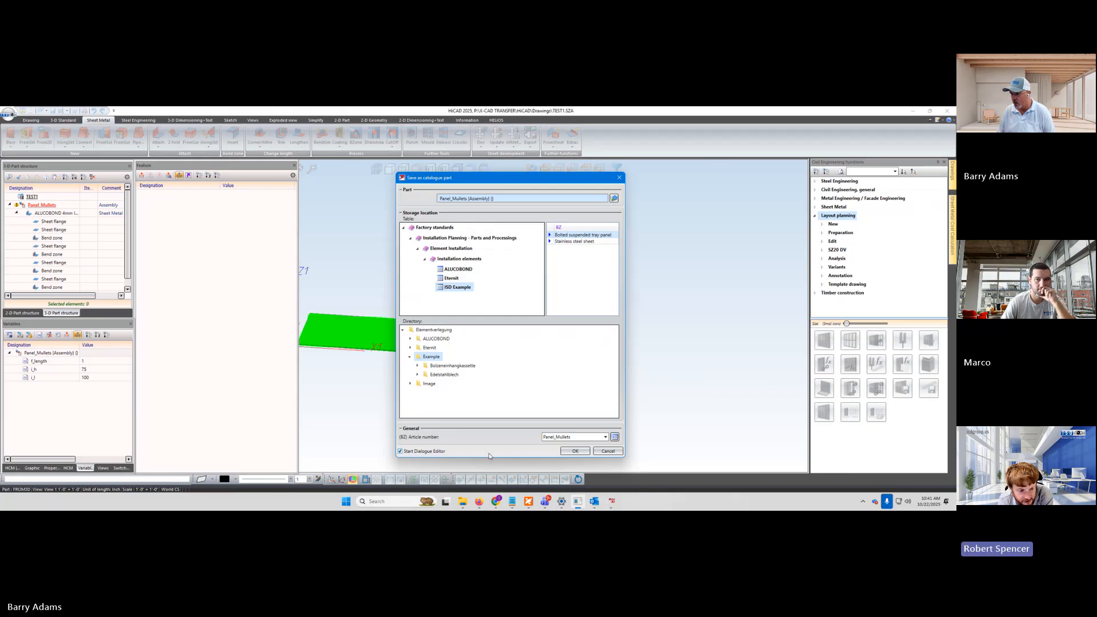
pyautogui.click(576, 451)
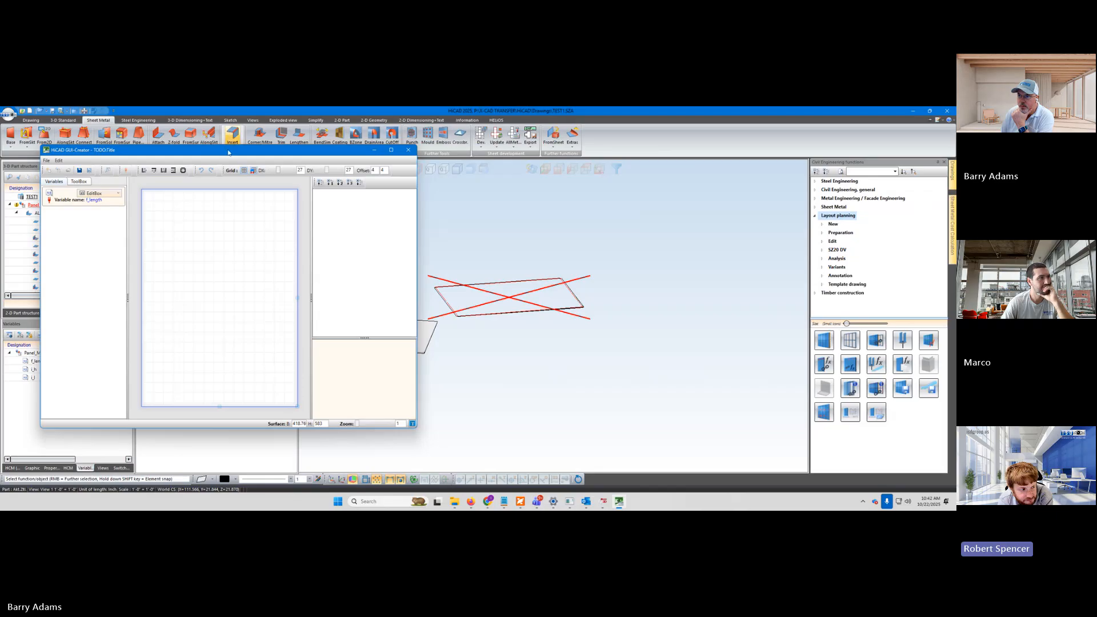
pyautogui.moveTo(229, 152); pyautogui.dragTo(443, 175)
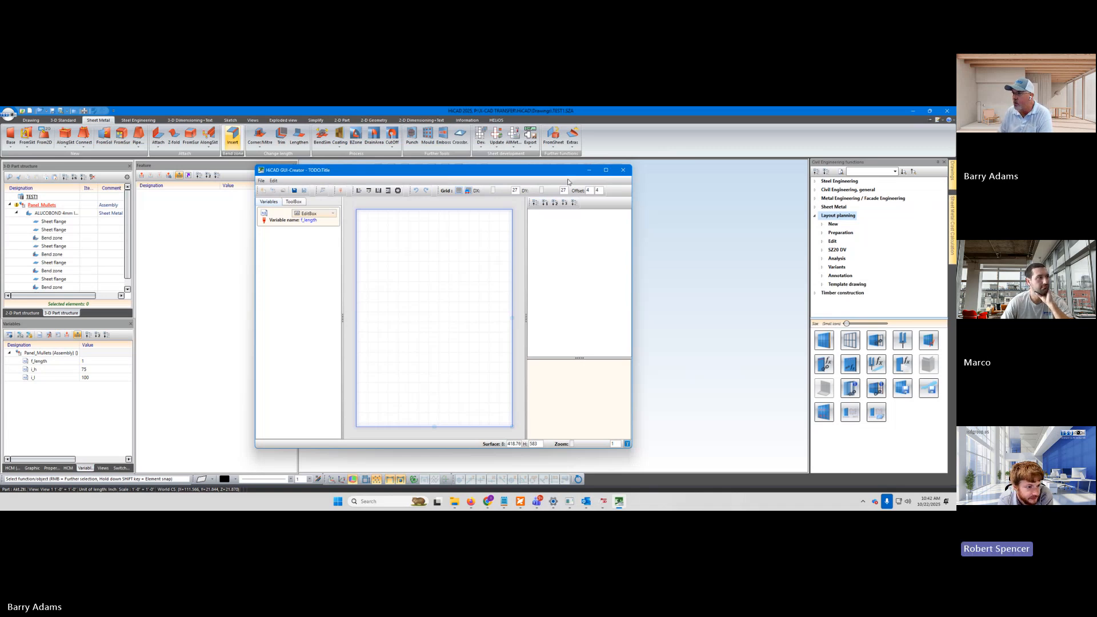
pyautogui.moveTo(604, 171)
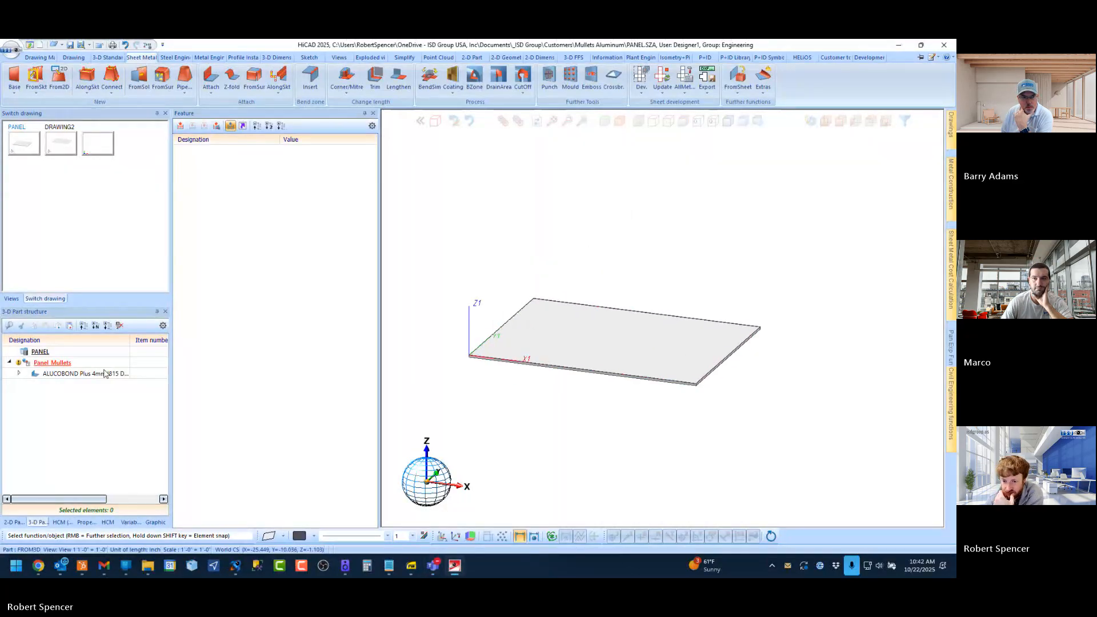
# Step: Save the PANEL drawing's Panel_Mullets assembly to the ISD Example table and Example directory, and maximize the GUI-Creator
pyautogui.click(952, 386)
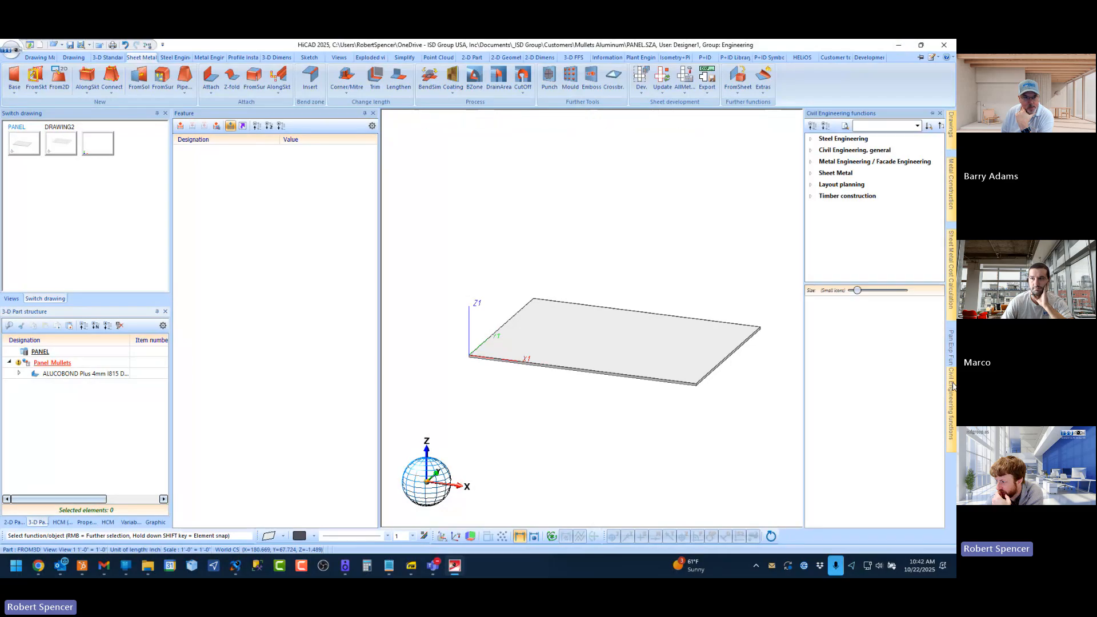
pyautogui.click(856, 185)
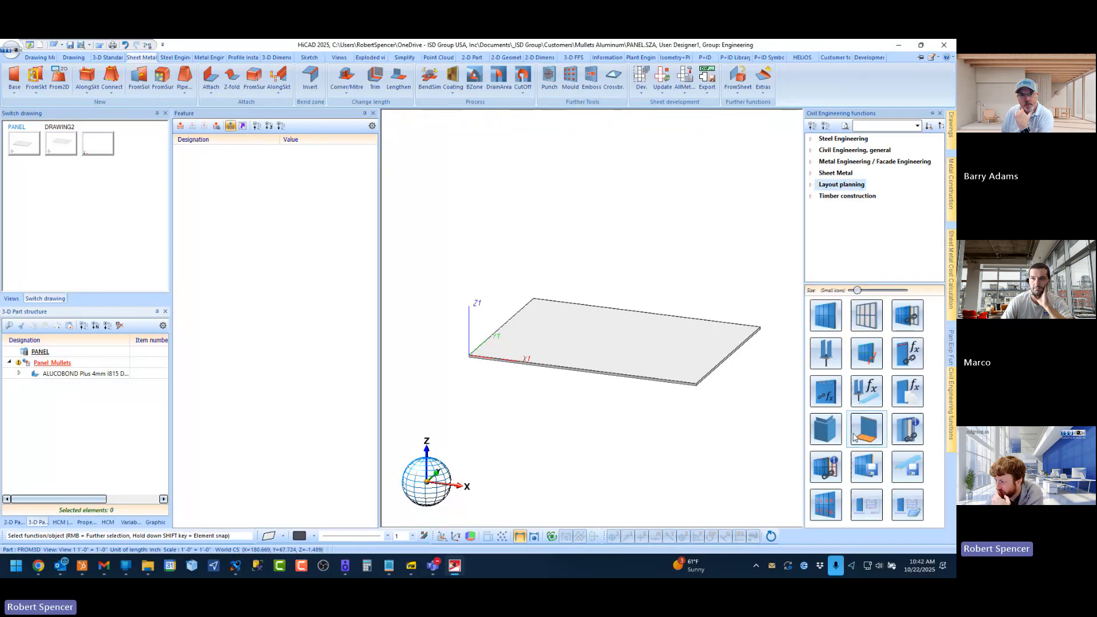
pyautogui.click(867, 468)
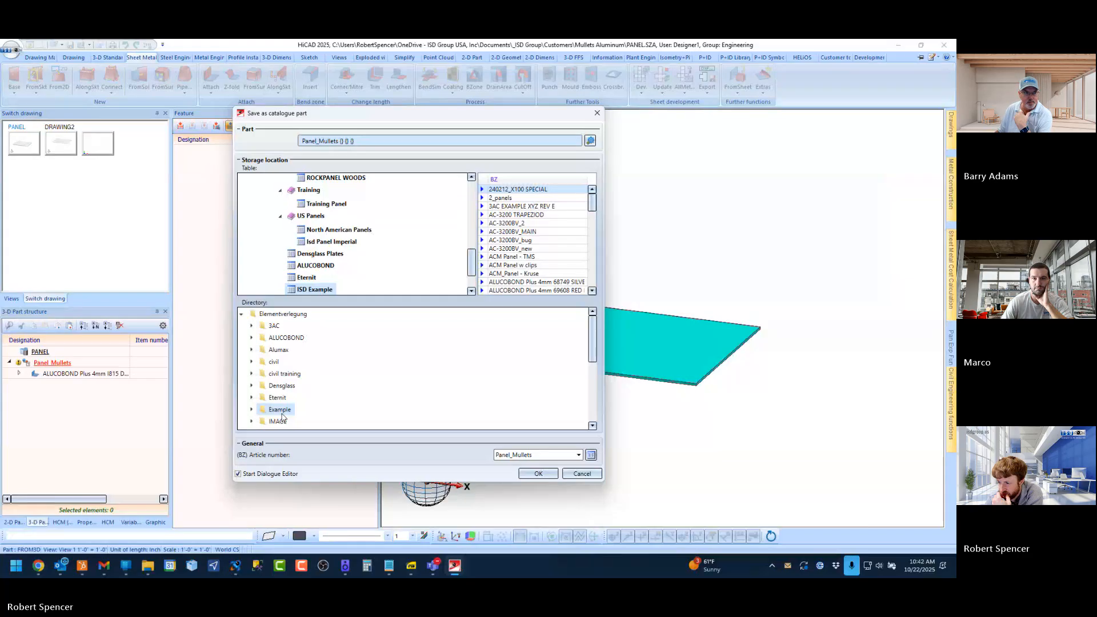
pyautogui.scroll(-2, 278, 358)
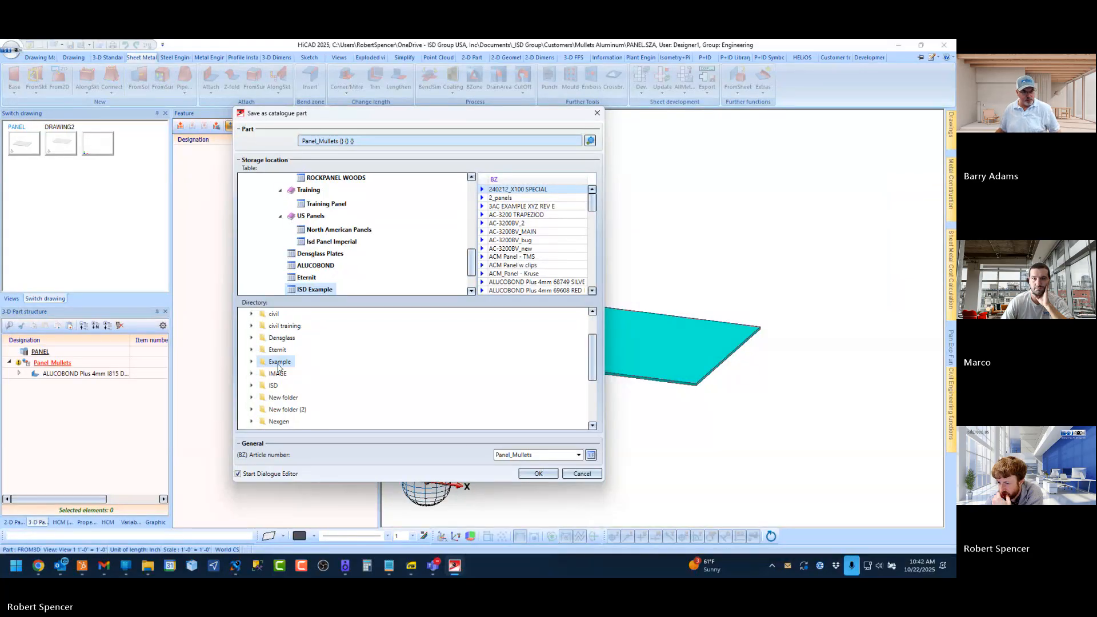
pyautogui.click(538, 474)
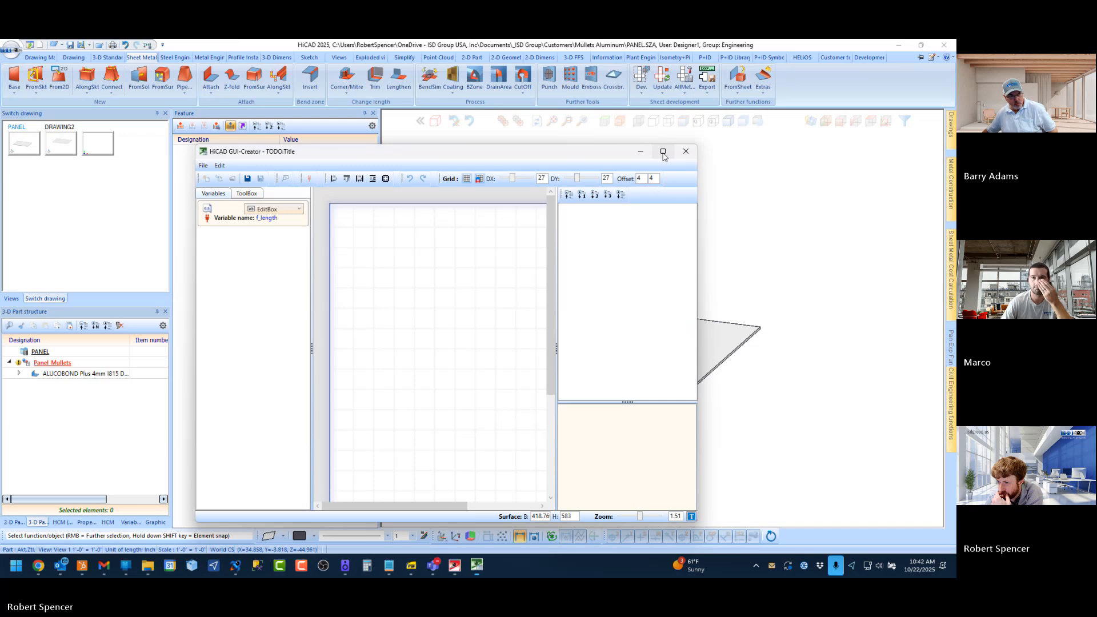
pyautogui.click(663, 151)
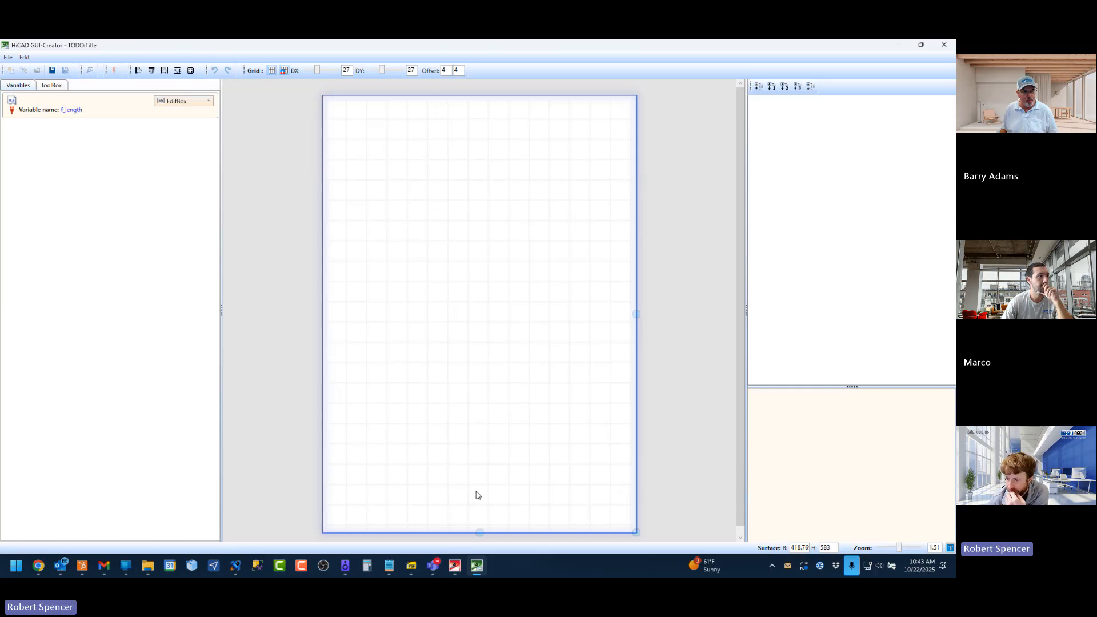
# Step: Switch to the Element Installation Training Book PDF and consult the example of the simple GUI on page 5
pyautogui.click(411, 566)
pyautogui.scroll(-2, 649, 221)
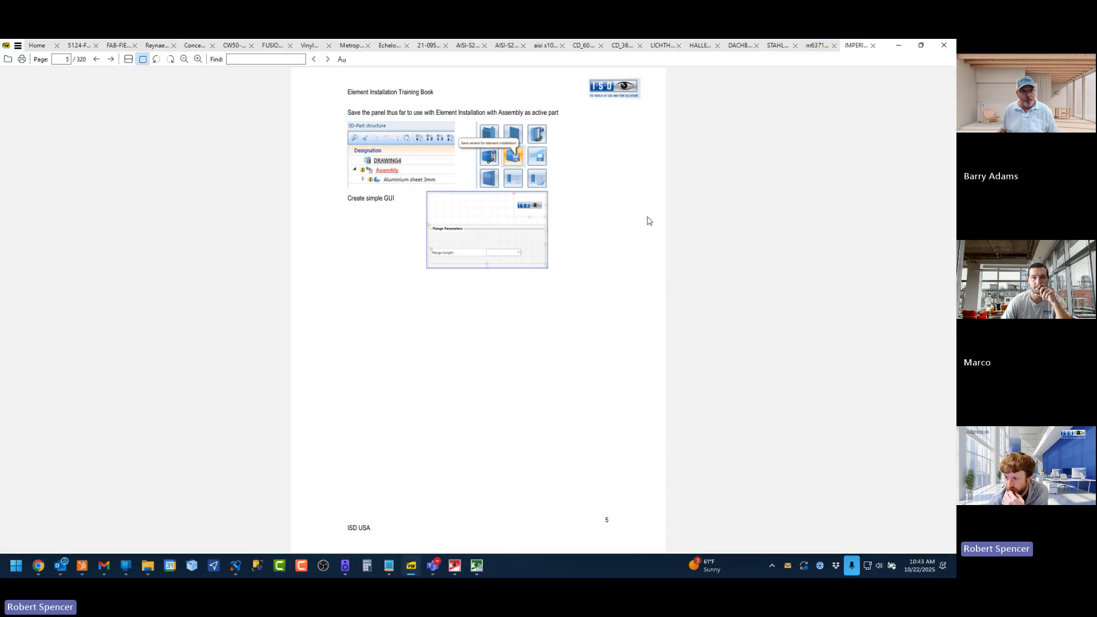
# Step: Leave the training book PDF, return to the GUI-Creator and view the toolbox of available dialogue controls
pyautogui.scroll(-1, 530, 233)
pyautogui.scroll(2, 416, 210)
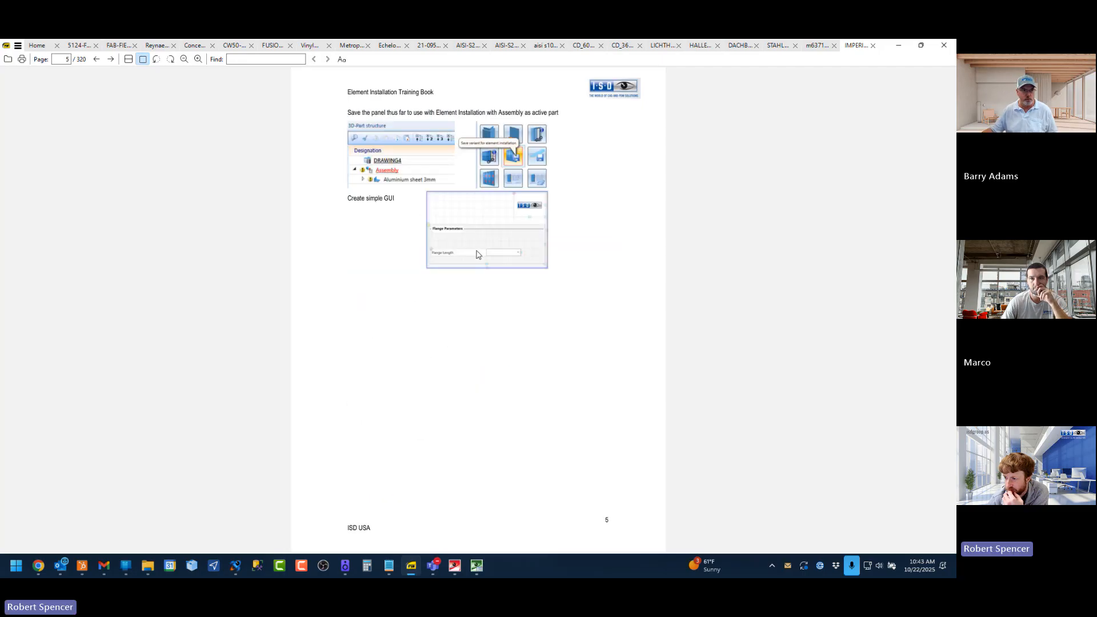
pyautogui.click(897, 49)
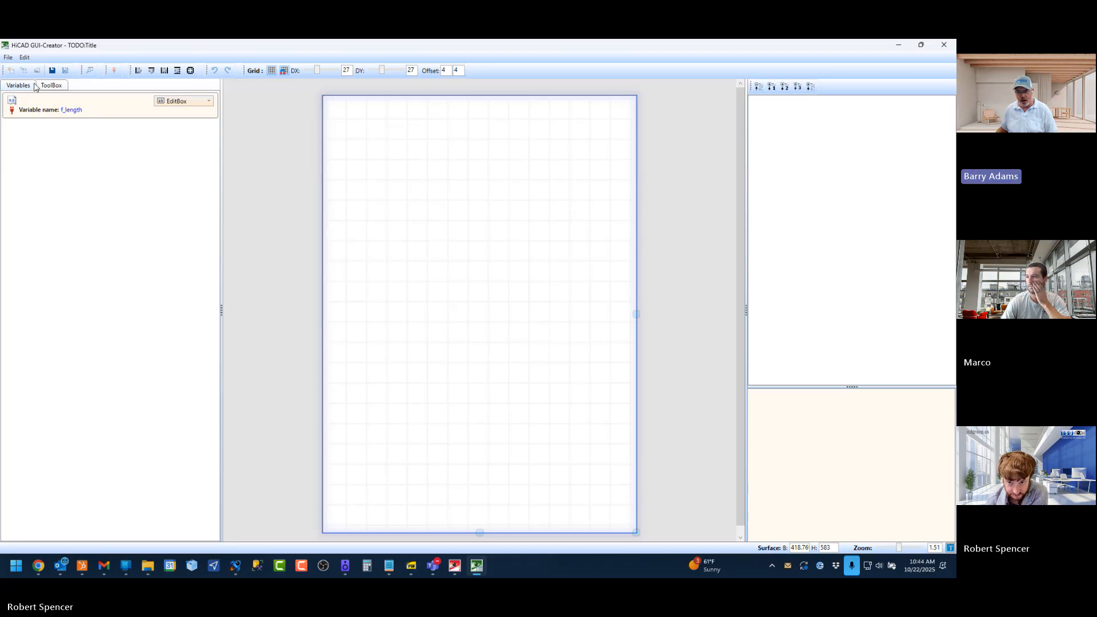
pyautogui.click(56, 86)
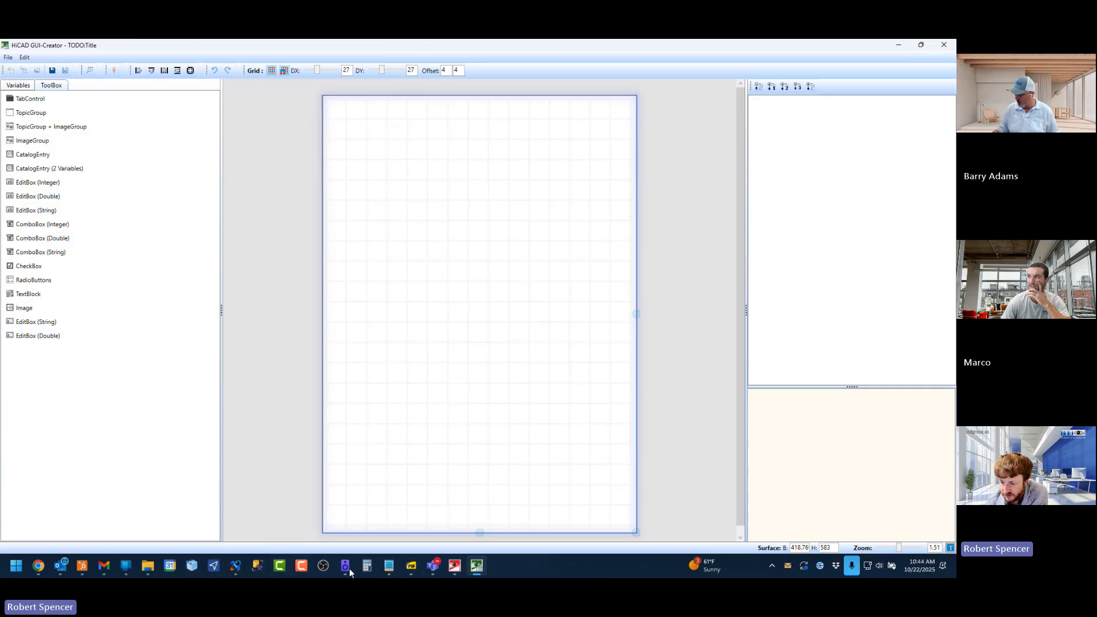
# Step: Switch to HiCAD, close the DRAWING2 drawing and create a new drawing with a main assembly
pyautogui.click(455, 565)
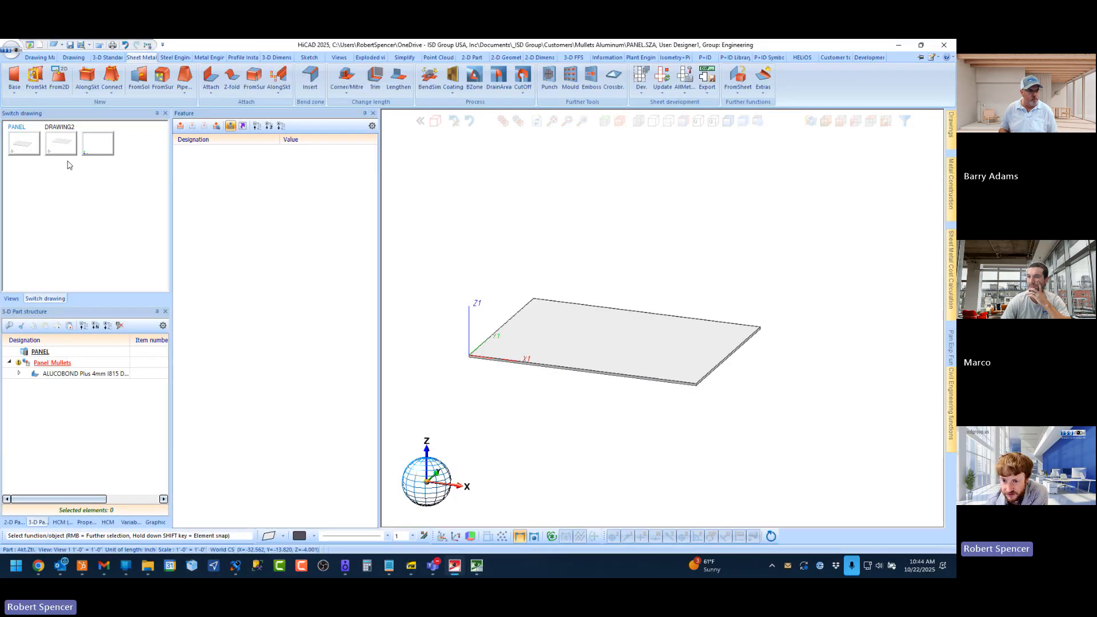
pyautogui.click(61, 143)
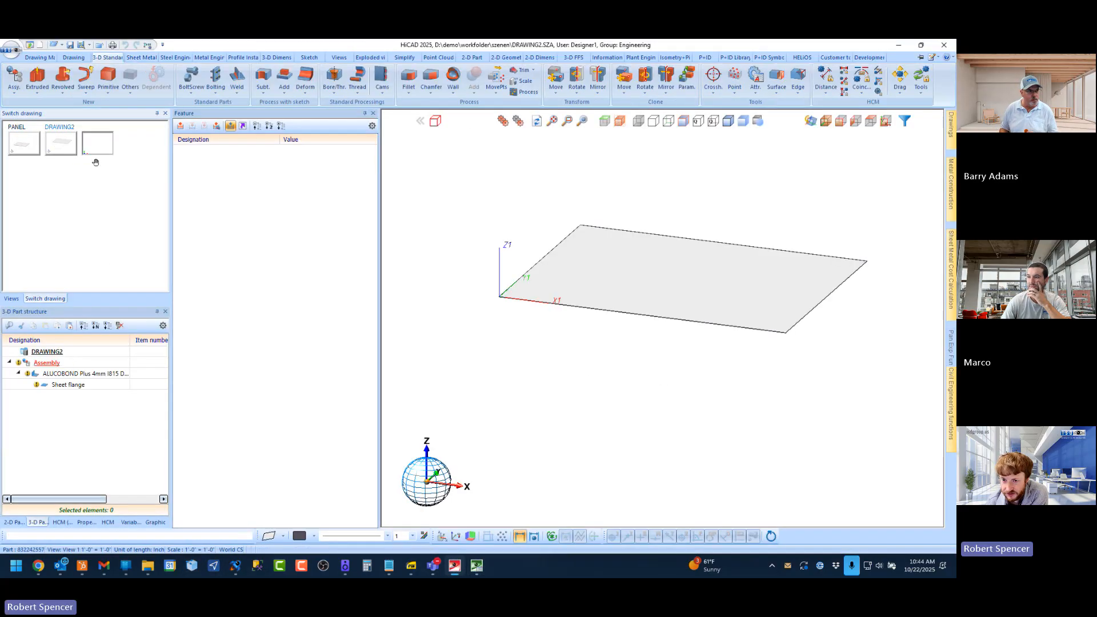
pyautogui.click(97, 46)
pyautogui.click(481, 313)
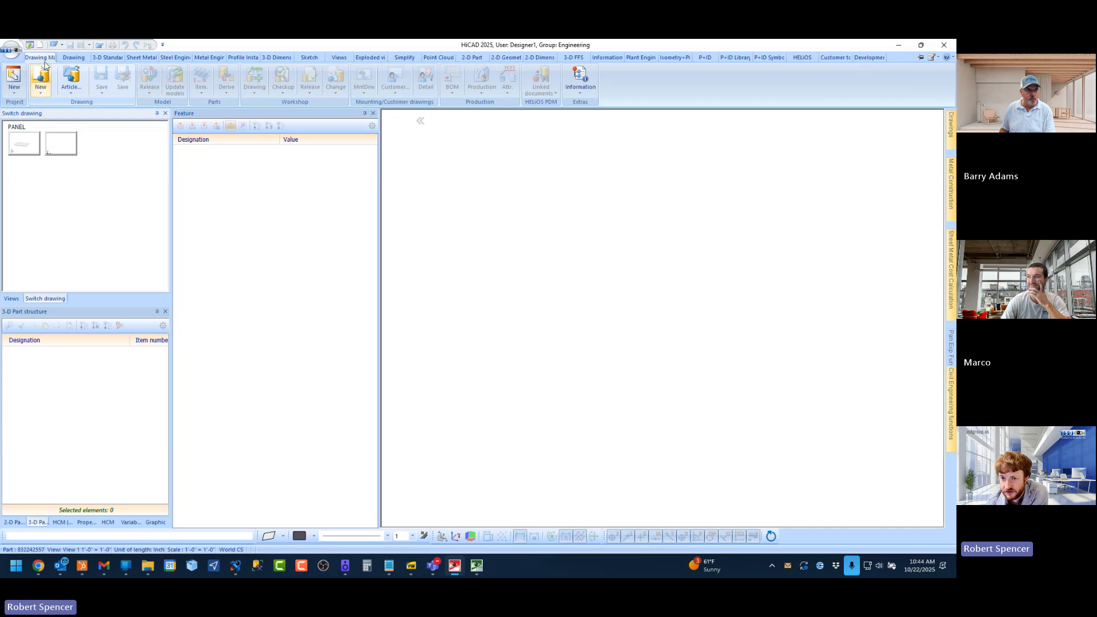
pyautogui.click(45, 69)
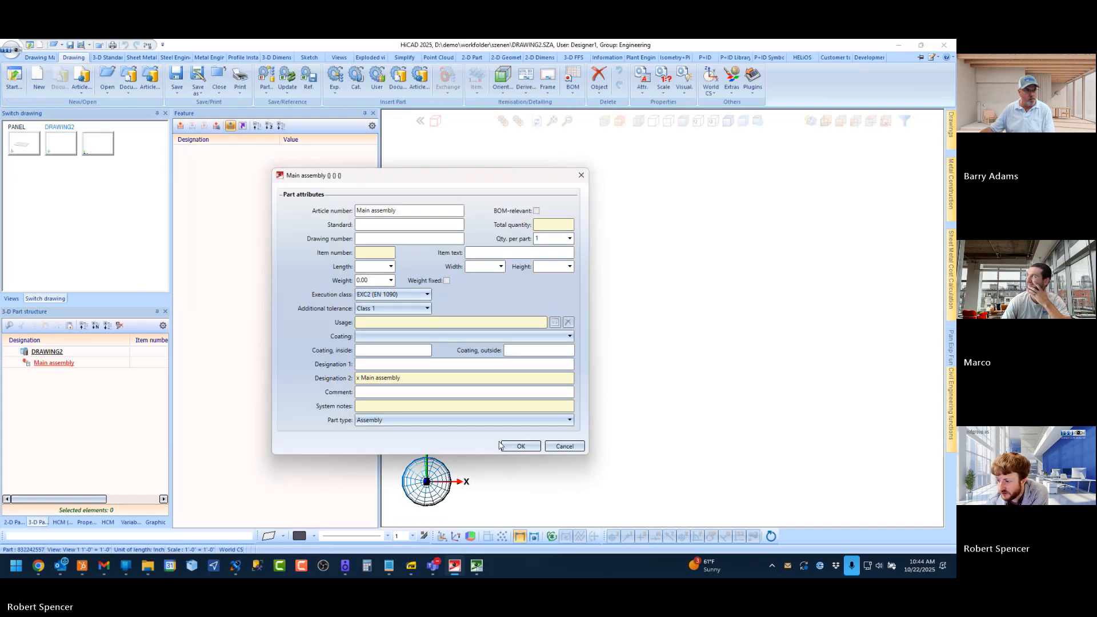
pyautogui.click(521, 446)
# Step: Create a sketch on the vertical XZ plane and draw a 150 by 100 rectangle starting at the origin
pyautogui.click(308, 57)
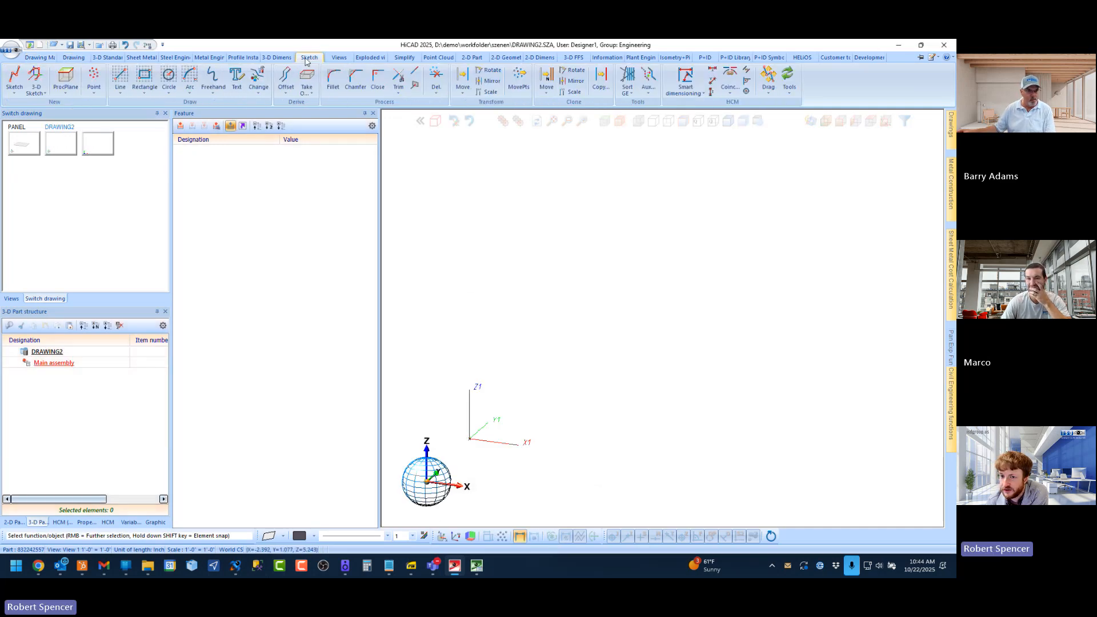
pyautogui.click(15, 78)
pyautogui.click(492, 411)
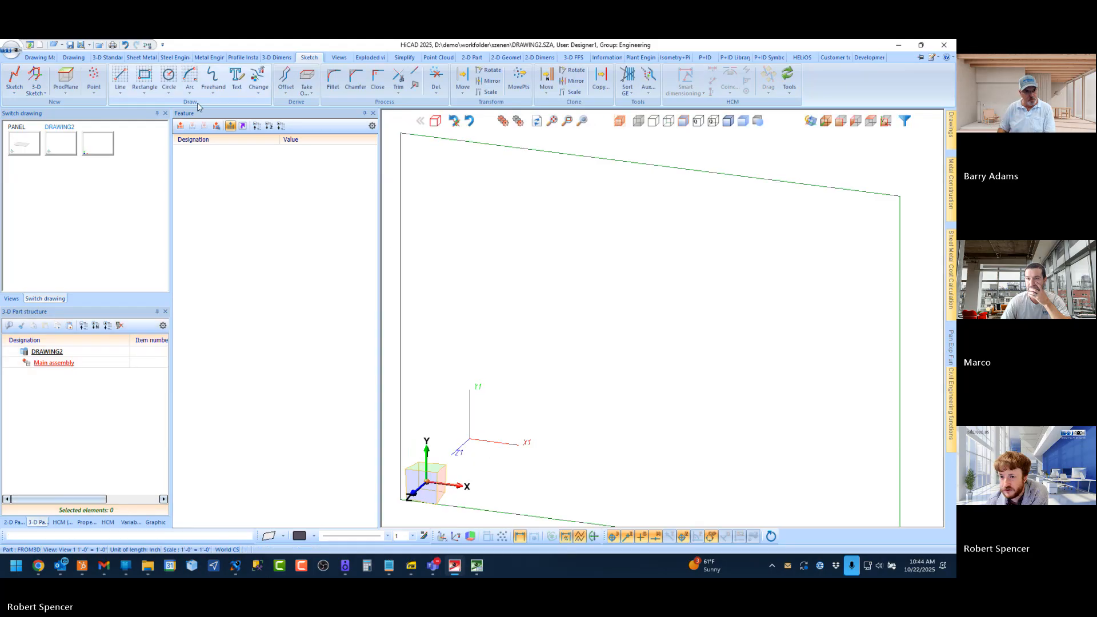
pyautogui.click(144, 78)
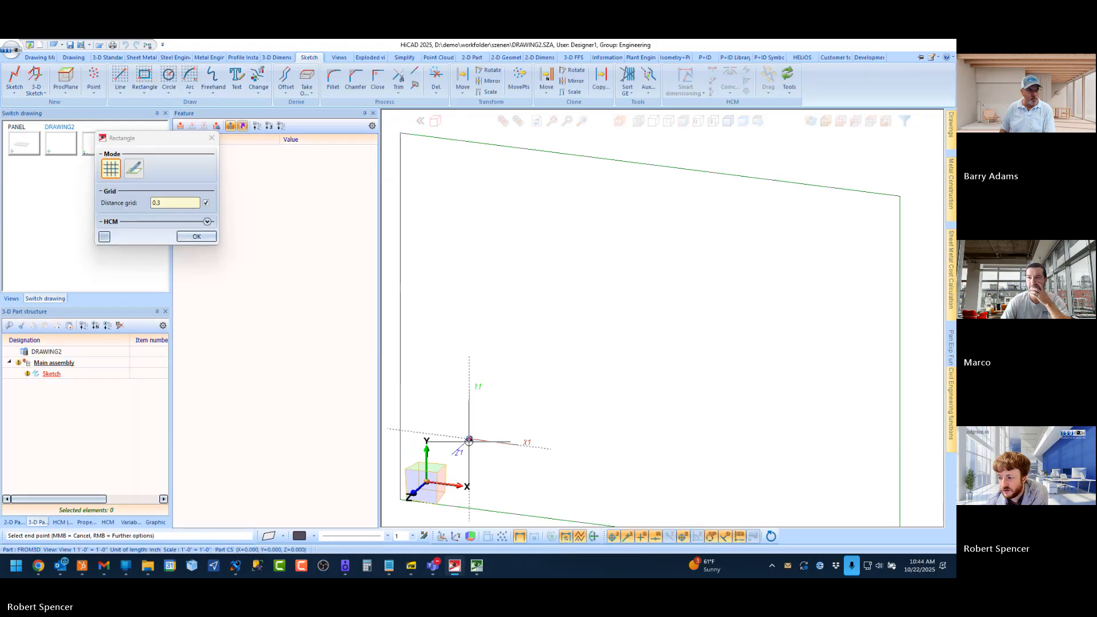
pyautogui.write('150 1')
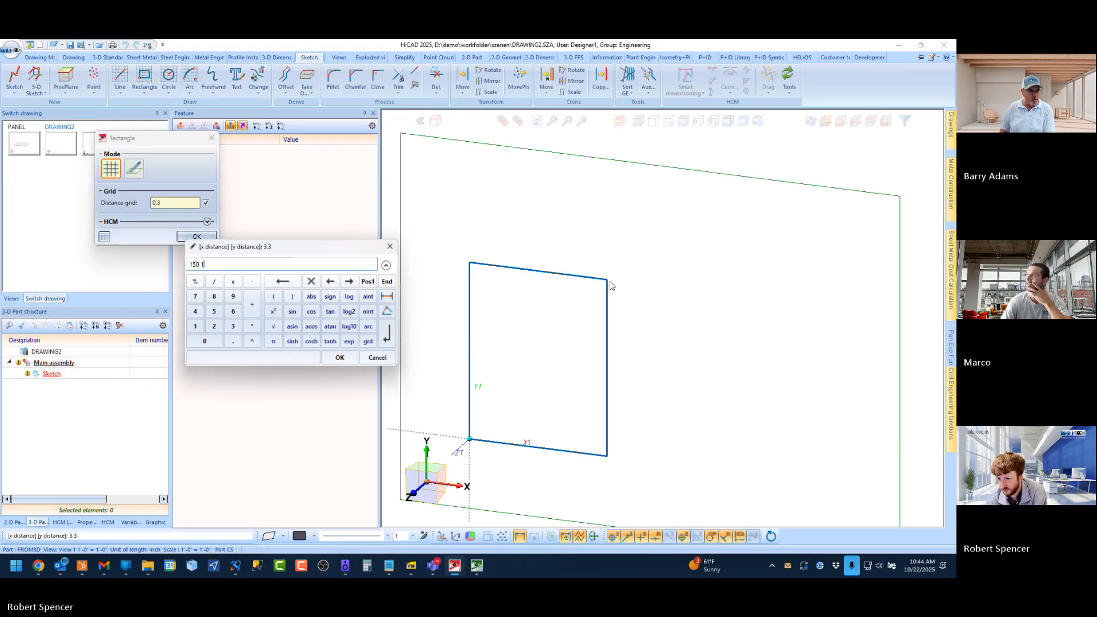
pyautogui.write('00')
pyautogui.press('Return')
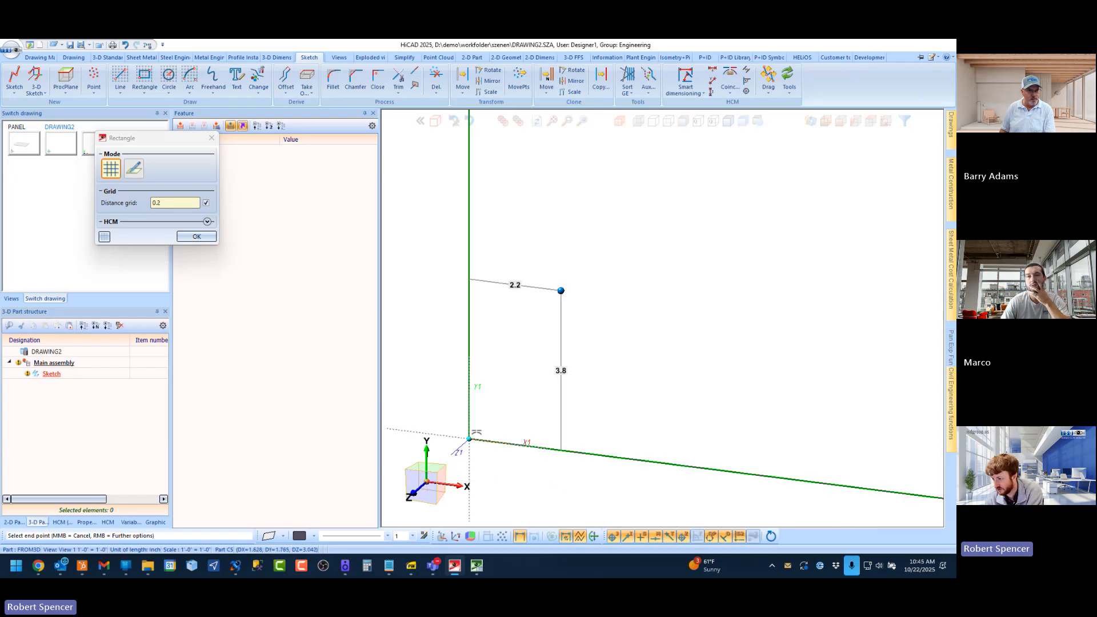
pyautogui.click(560, 291)
# Step: Divide the rectangle into a 3 by 3 grid by move-cloning a vertical and a horizontal edge, 3 clones each over the full width and height
pyautogui.click(545, 77)
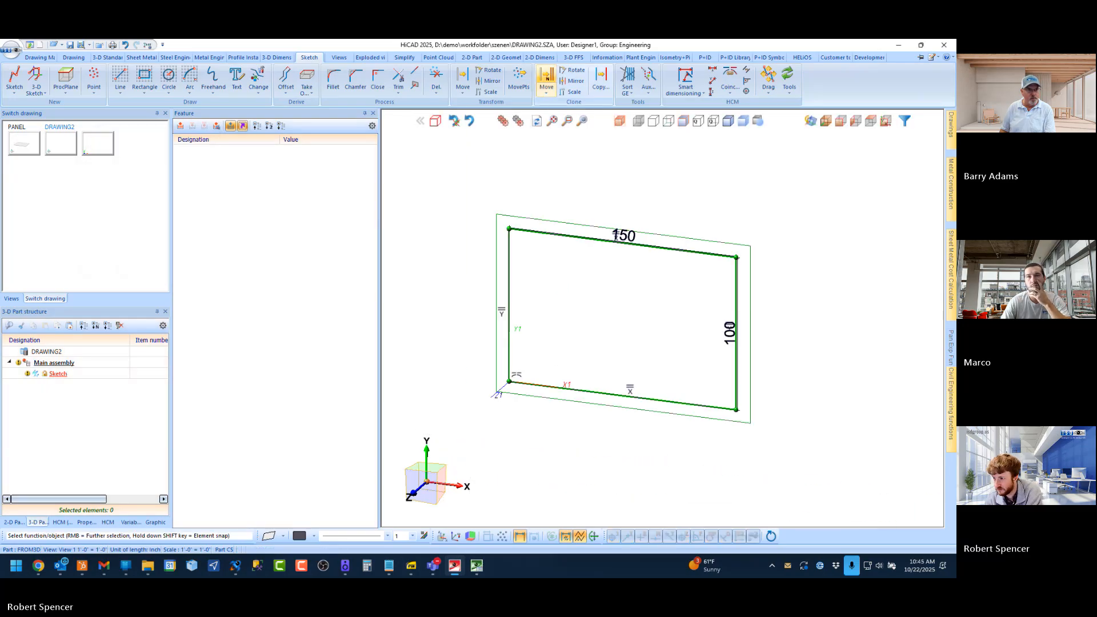
pyautogui.click(508, 252)
pyautogui.click(195, 154)
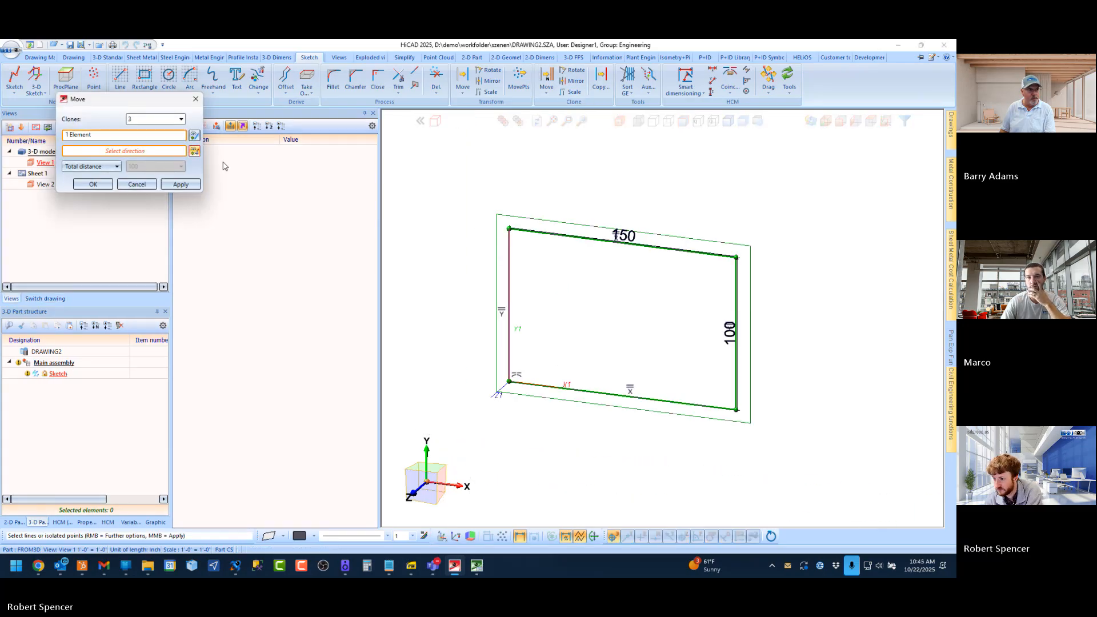
pyautogui.click(525, 231)
pyautogui.click(184, 182)
pyautogui.click(181, 184)
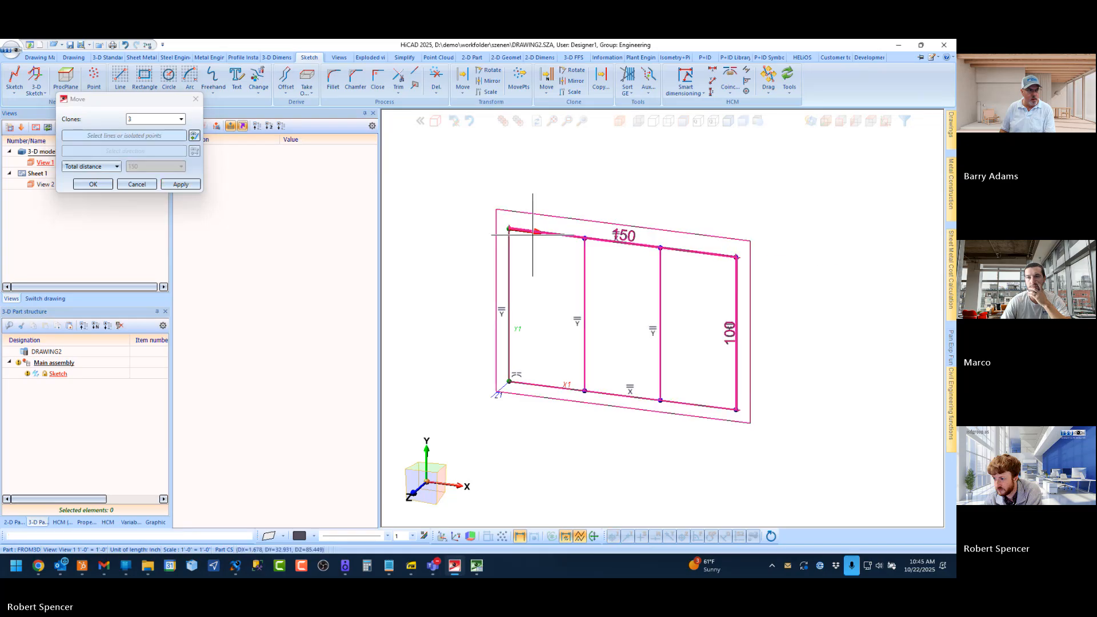
pyautogui.click(194, 151)
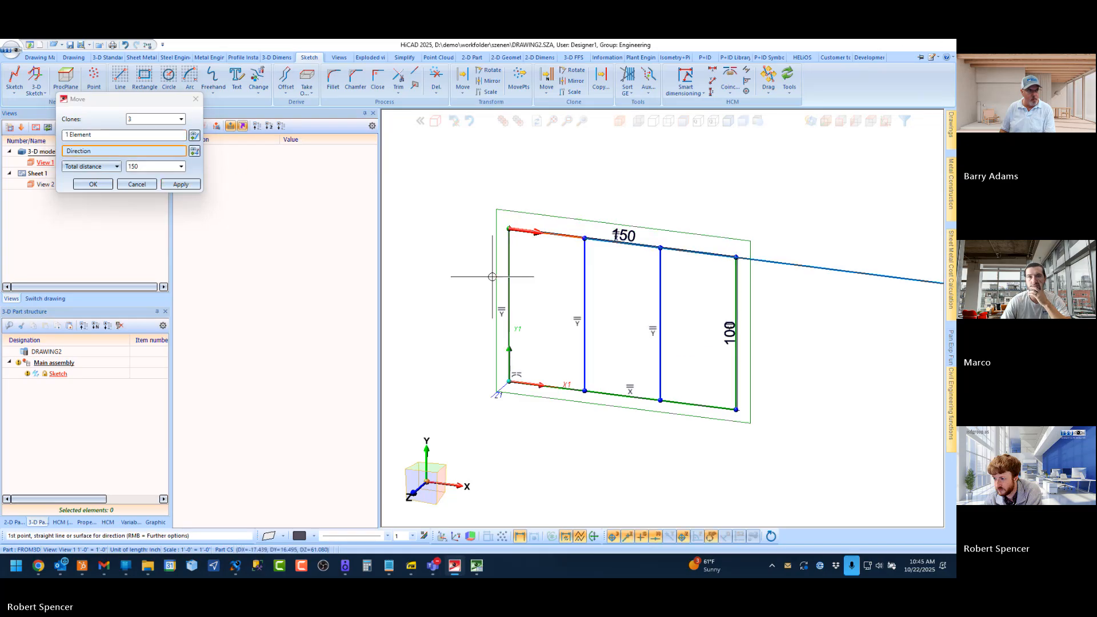
pyautogui.click(496, 277)
pyautogui.click(94, 184)
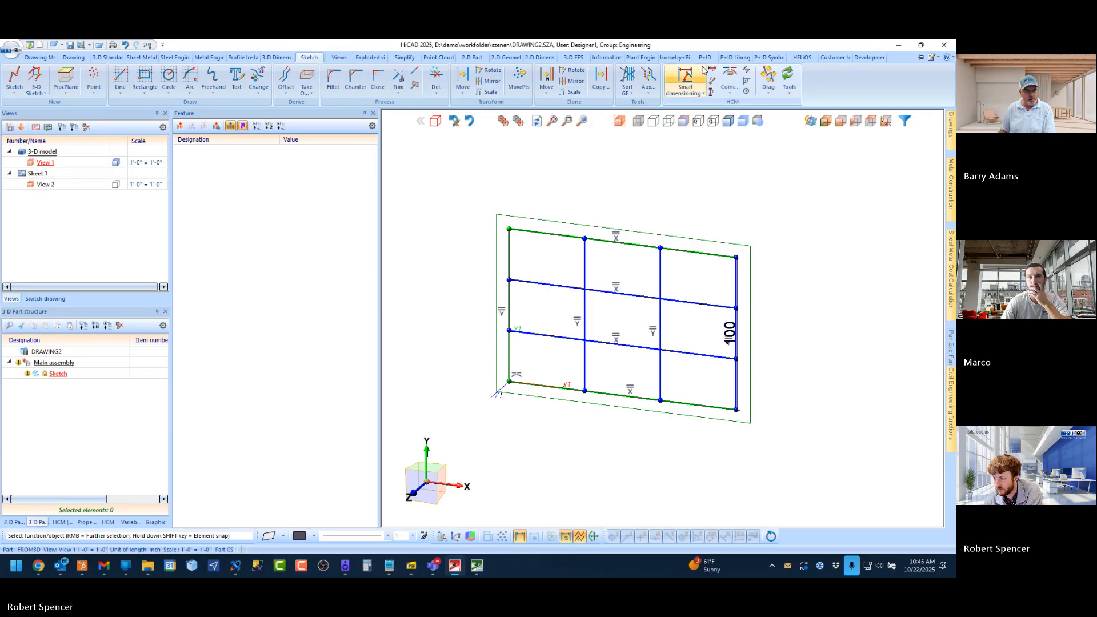
# Step: Start Element Installation on the grid sketch, choose the USA_ACM_FUSION_1 variant from the ISD Example table and review its parameters
pyautogui.click(647, 78)
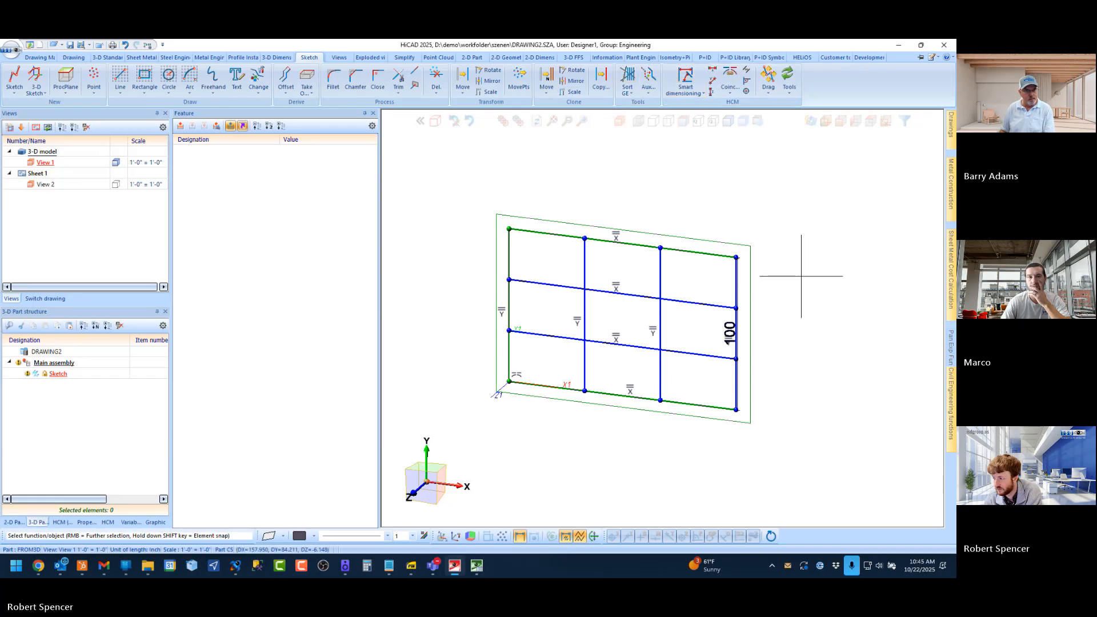
pyautogui.click(952, 390)
pyautogui.click(826, 315)
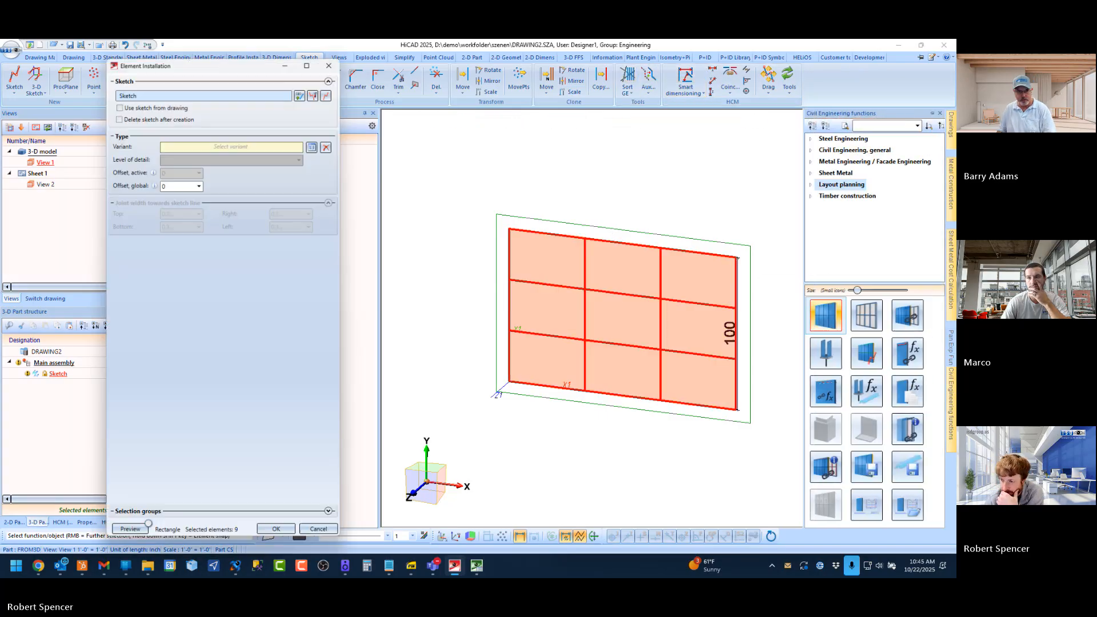
pyautogui.click(312, 147)
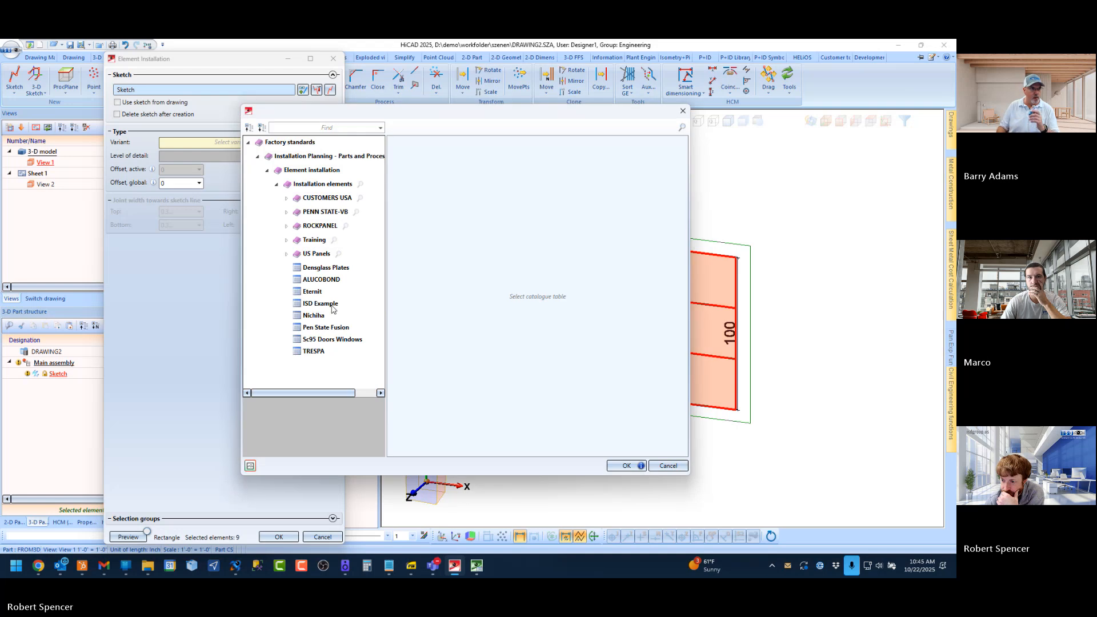
pyautogui.click(331, 305)
pyautogui.doubleClick(452, 338)
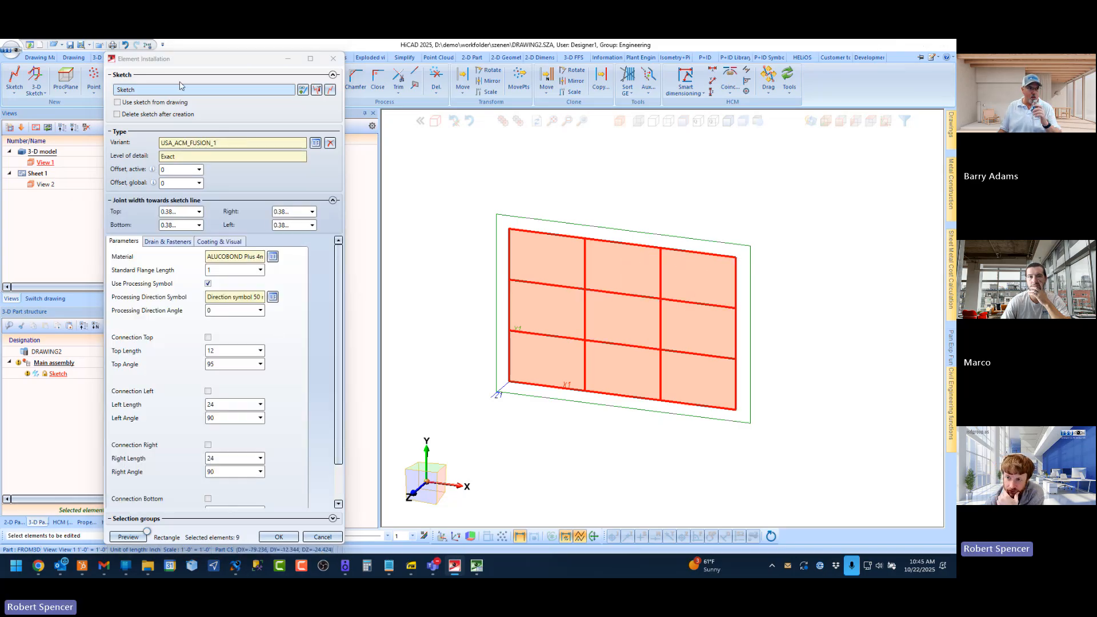
pyautogui.moveTo(204, 64); pyautogui.dragTo(206, 61)
pyautogui.scroll(-2, 195, 414)
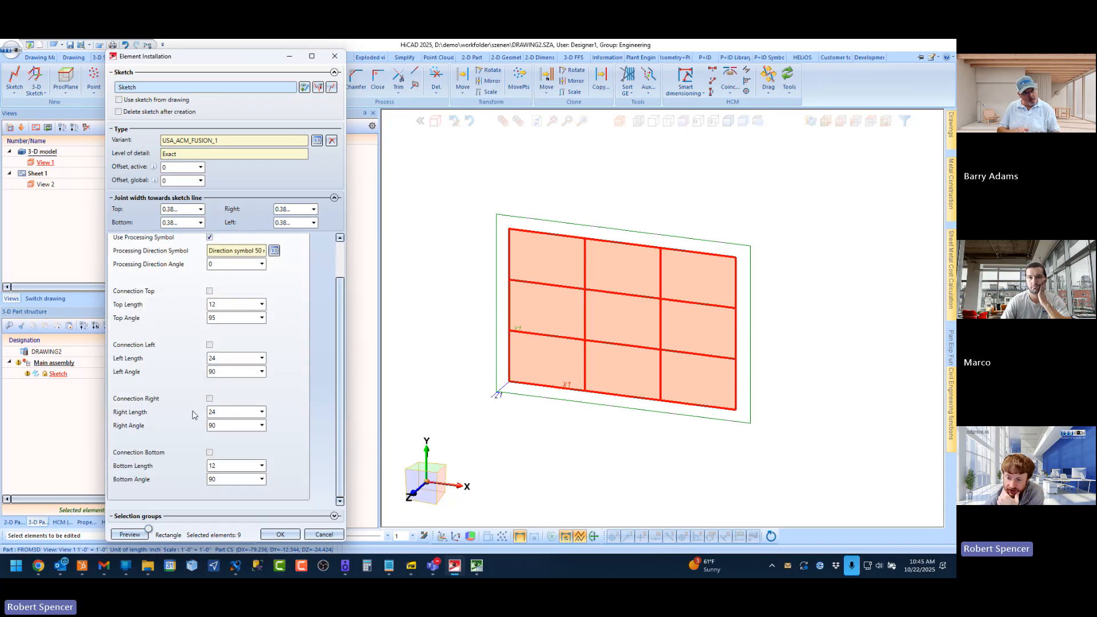
# Step: Review the panel parameters and the ALUCOBOND Ligno sheets in the material catalogue, leaving the material selection as it is
pyautogui.scroll(2, 195, 413)
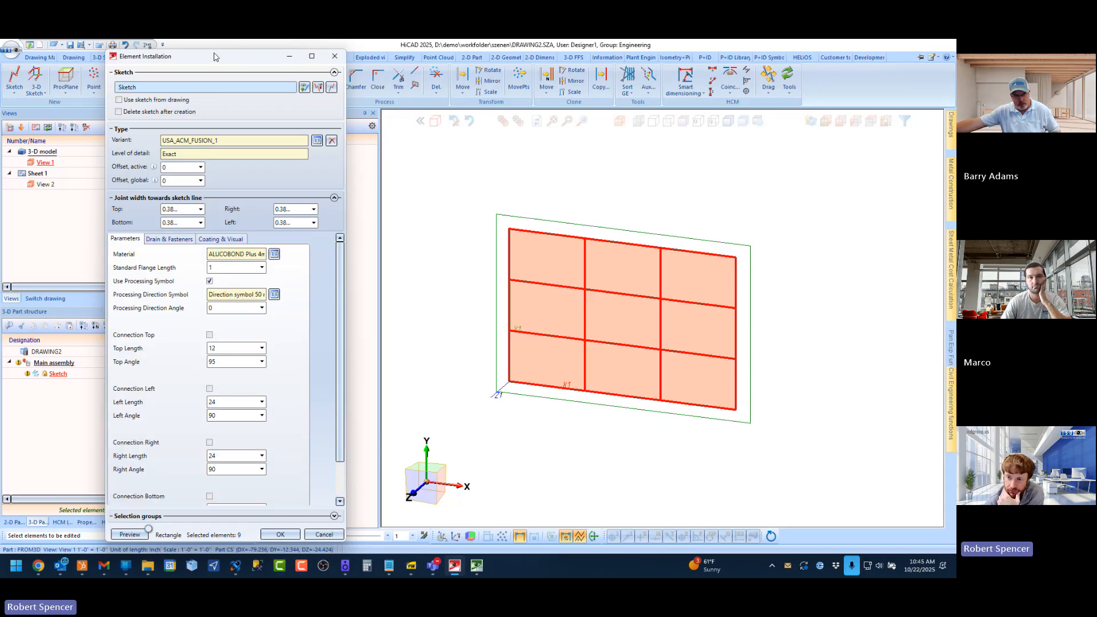
pyautogui.moveTo(214, 58); pyautogui.dragTo(209, 54)
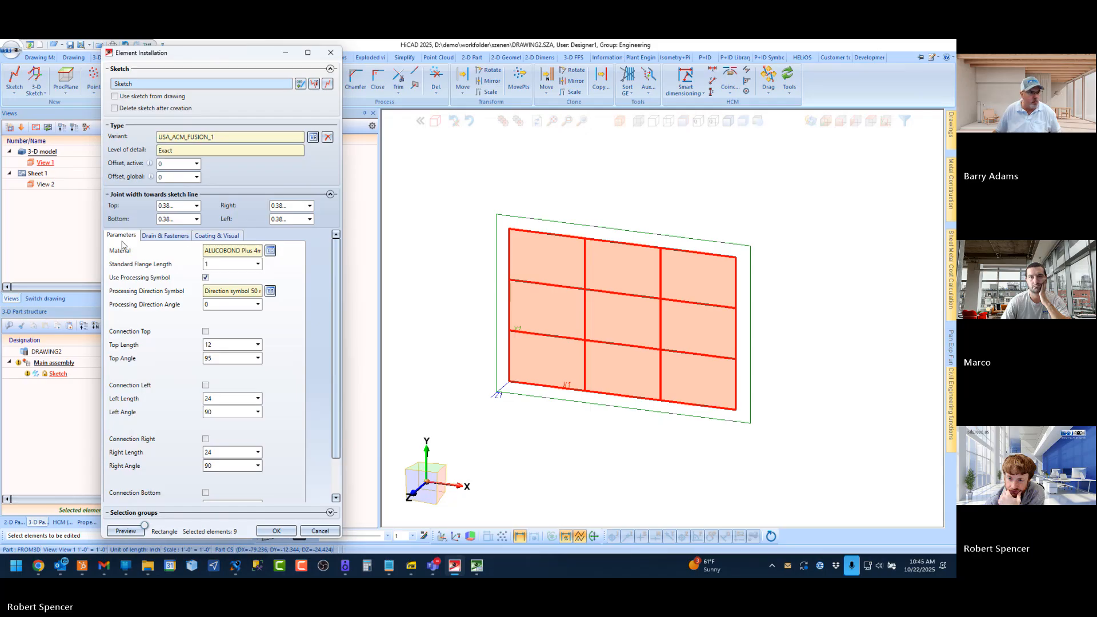
pyautogui.click(270, 251)
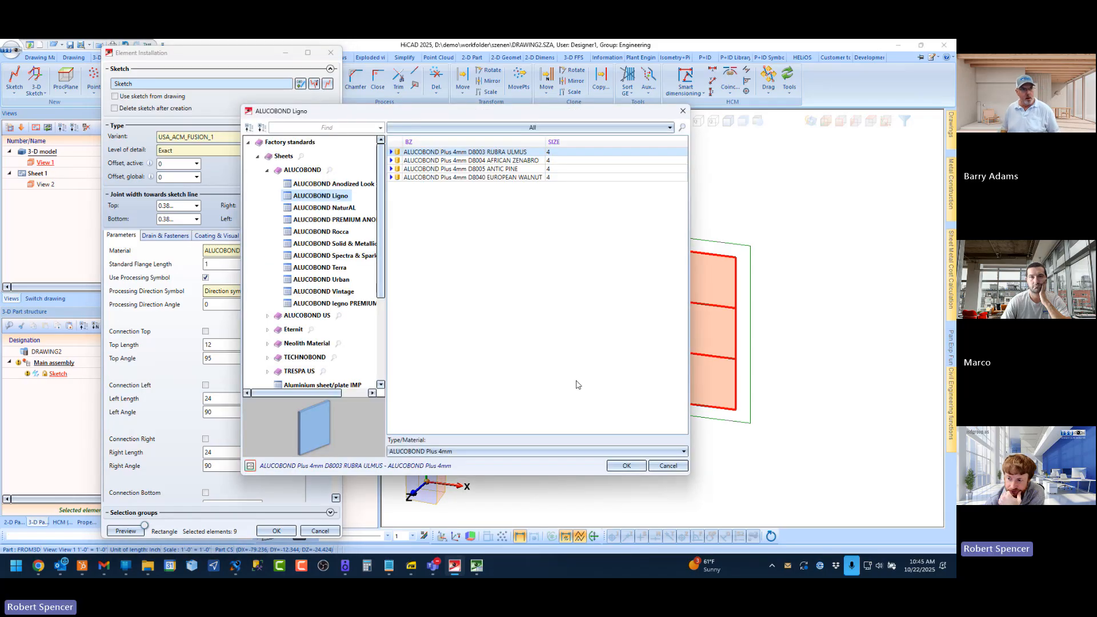
pyautogui.click(663, 466)
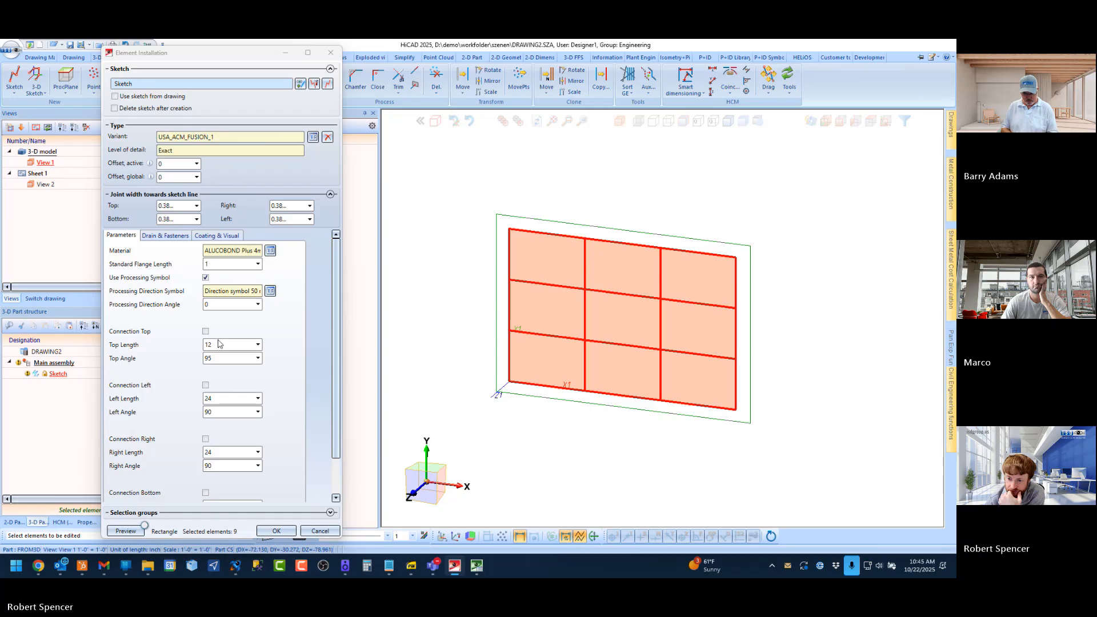
# Step: Preview the USA_ACM_FUSION_1 panels on the sketch and inspect them up close
pyautogui.click(143, 525)
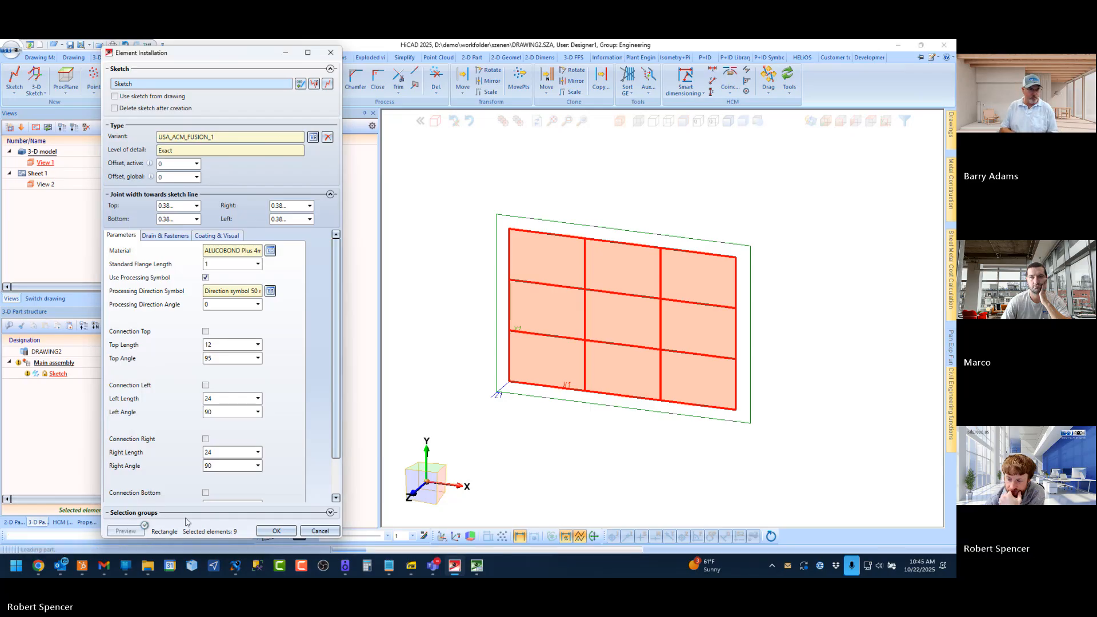
pyautogui.scroll(5, 690, 253)
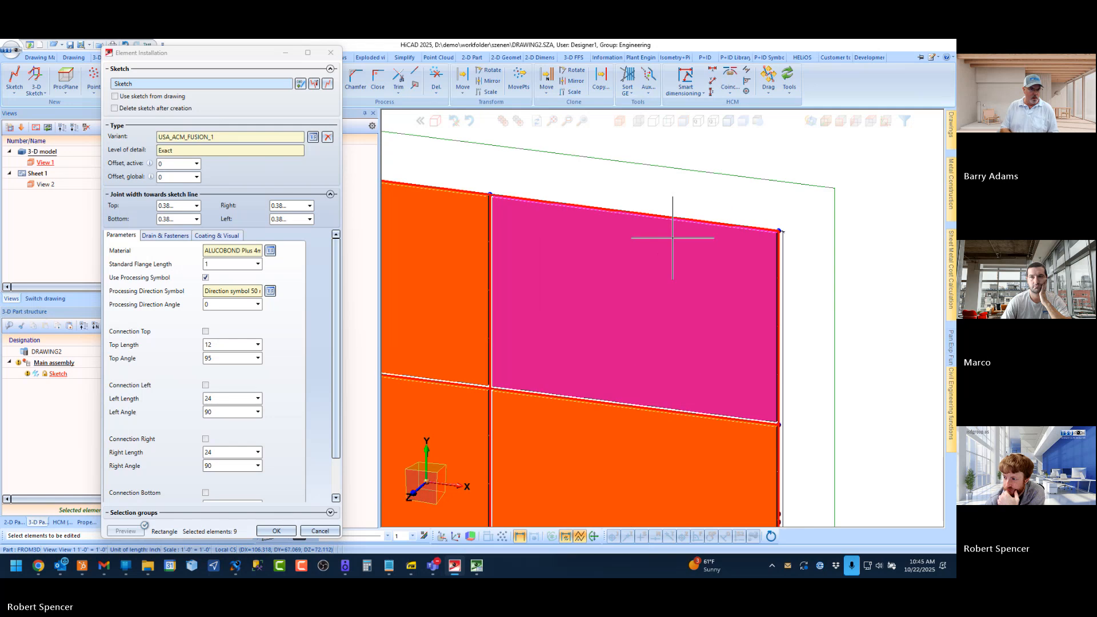
pyautogui.scroll(2, 654, 247)
pyautogui.scroll(-5, 631, 239)
pyautogui.scroll(-1, 632, 238)
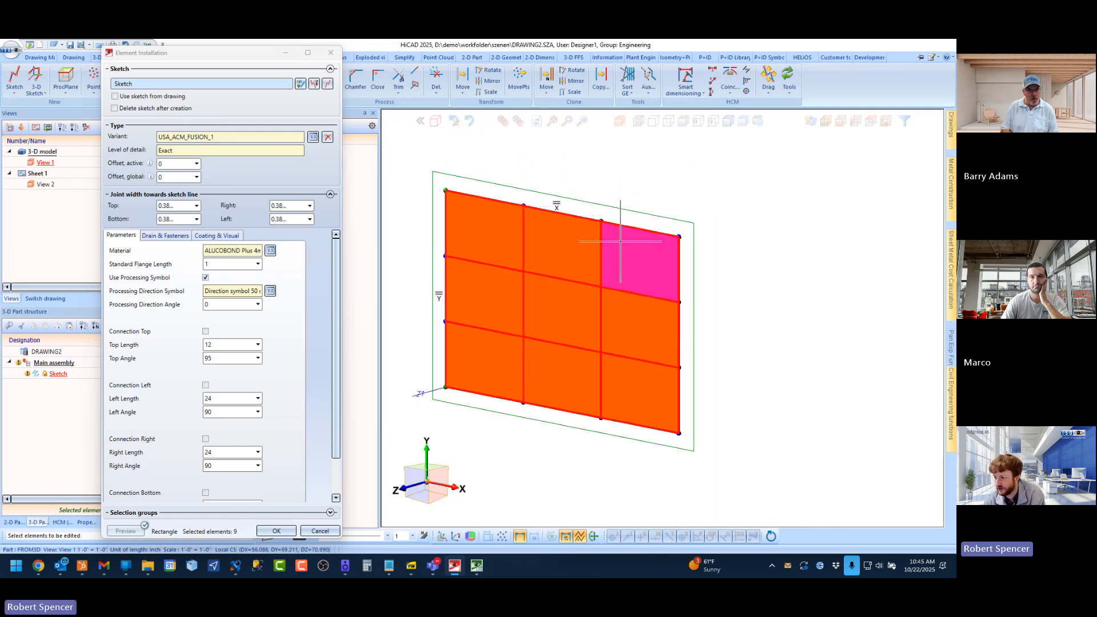
# Step: Select the three panels of the upper row and enable Connection Top for them
pyautogui.click(521, 216)
pyautogui.click(577, 240)
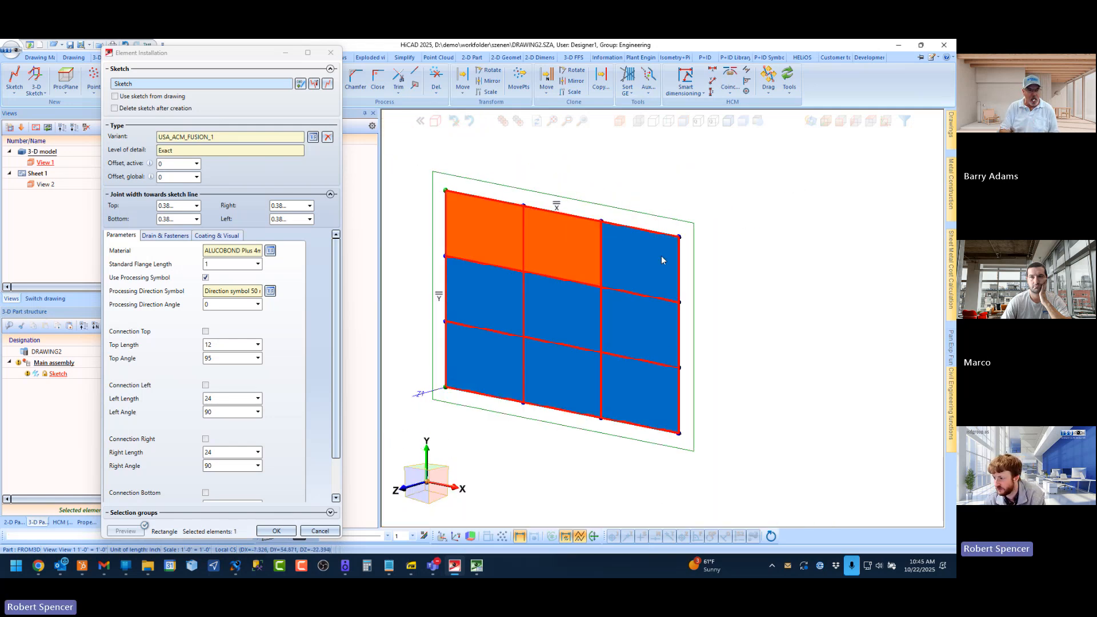
pyautogui.click(653, 255)
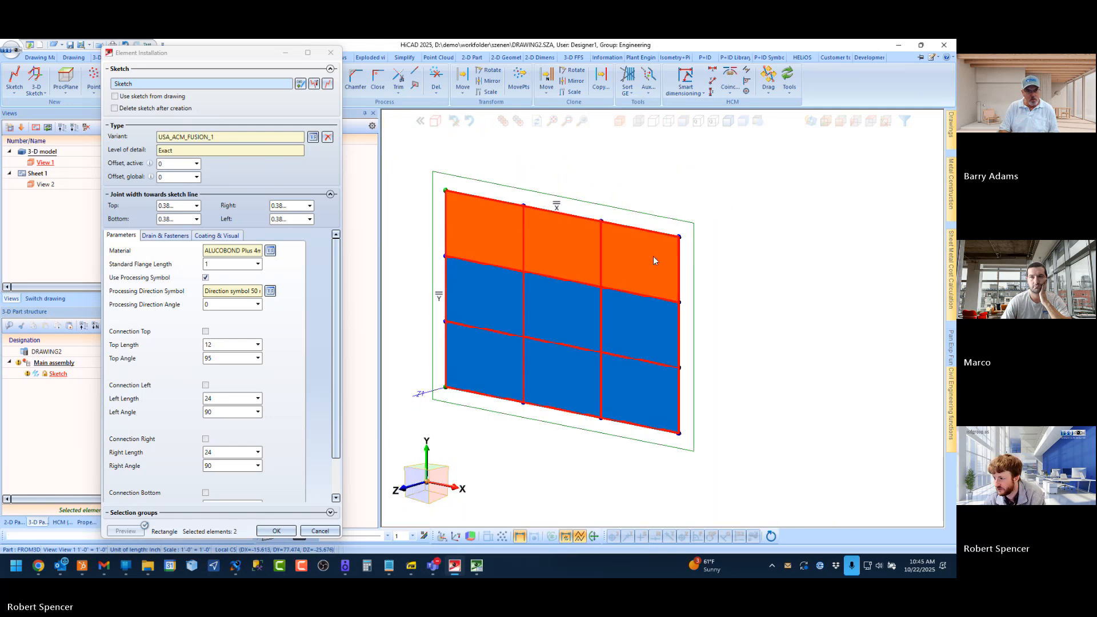
pyautogui.click(206, 332)
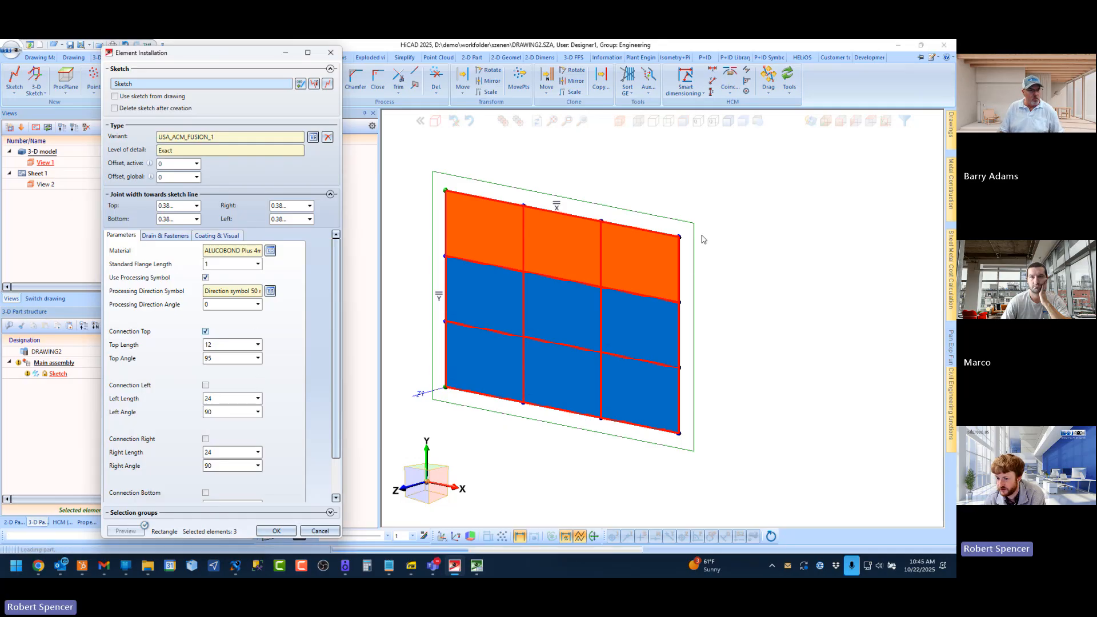
# Step: Inspect the top connection flange along the upper row of panels from close up and at an angle
pyautogui.scroll(5, 689, 234)
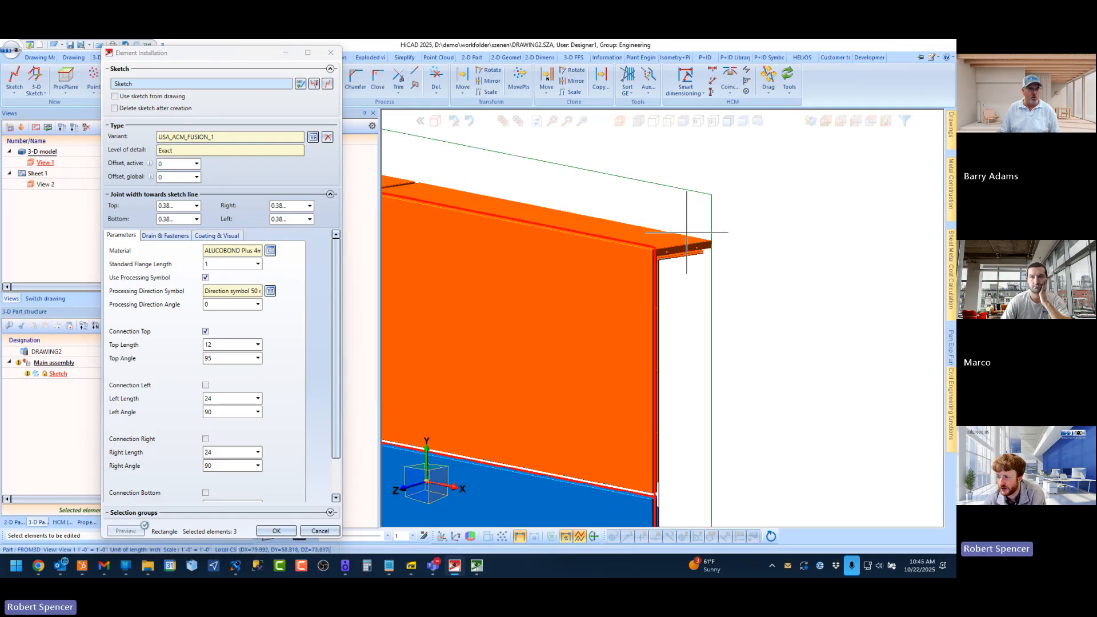
pyautogui.scroll(-3, 686, 233)
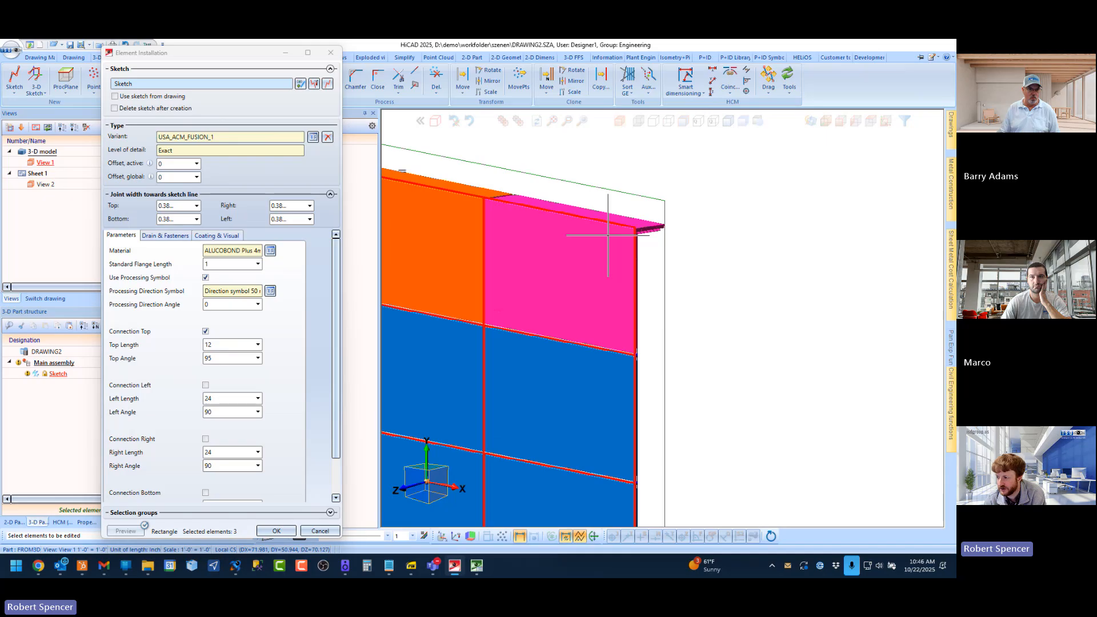
pyautogui.moveTo(608, 235); pyautogui.dragTo(599, 238, button='middle')
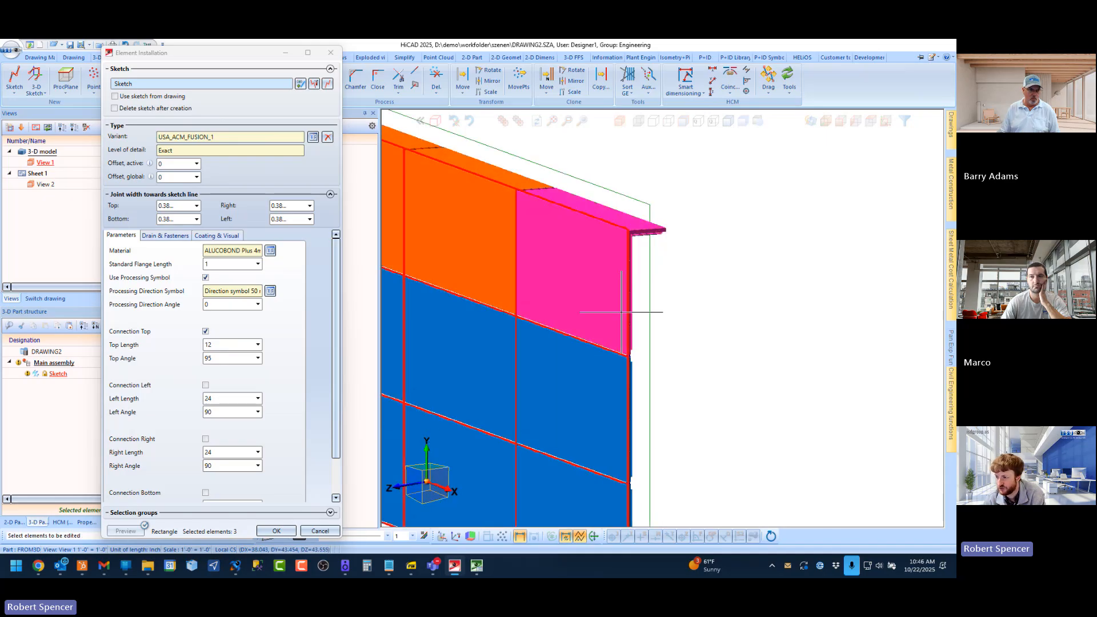
pyautogui.scroll(-2, 623, 314)
pyautogui.scroll(3, 565, 291)
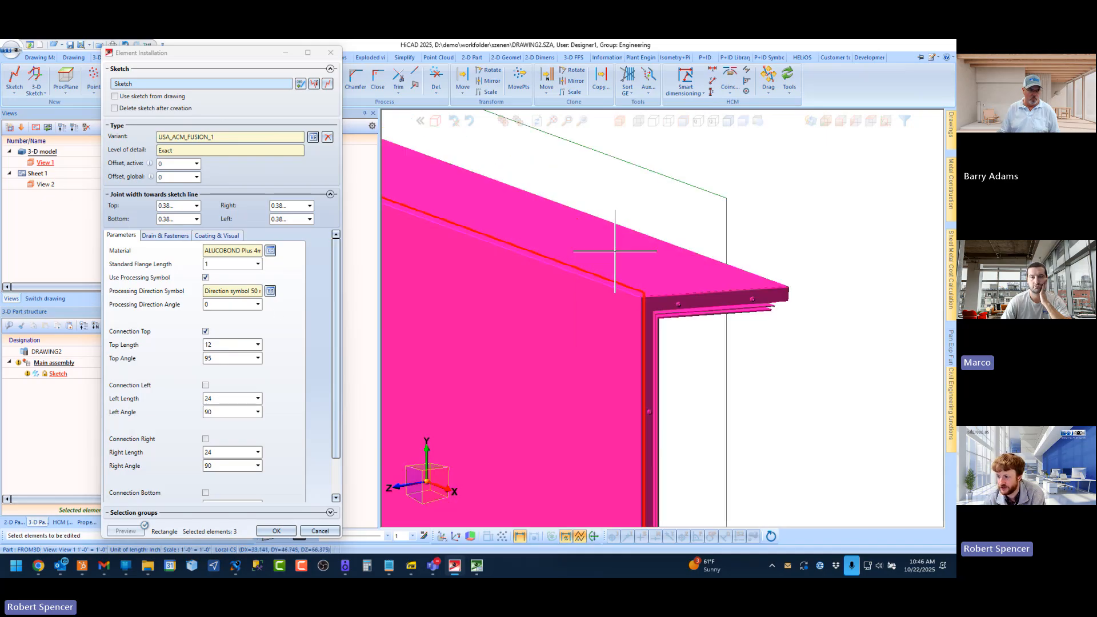
pyautogui.scroll(-1, 553, 233)
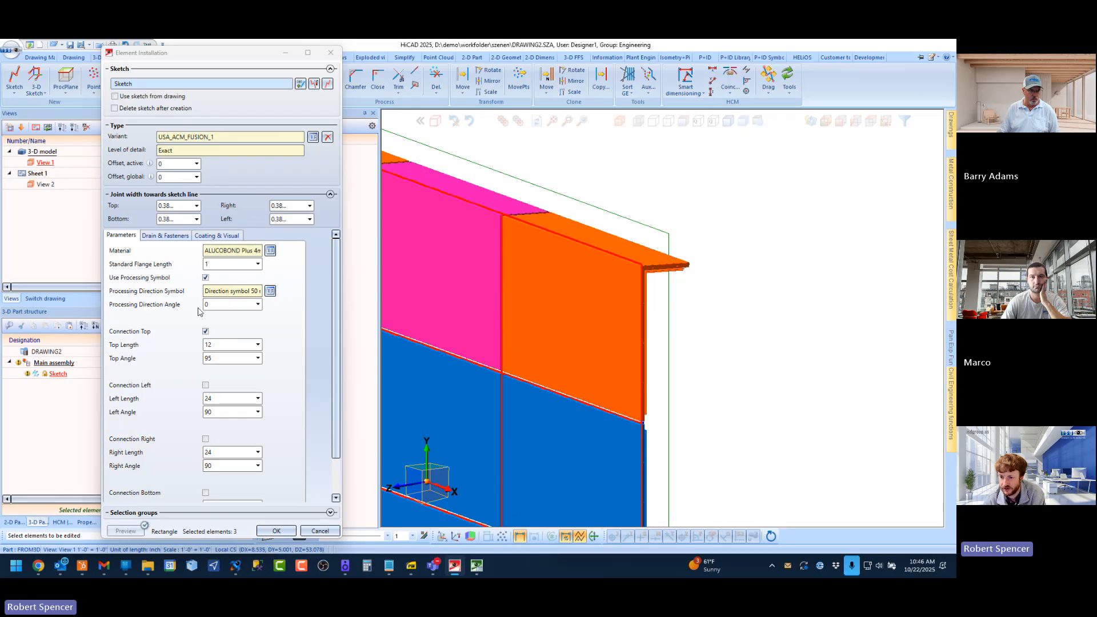
pyautogui.scroll(-4, 657, 276)
pyautogui.scroll(2, 623, 263)
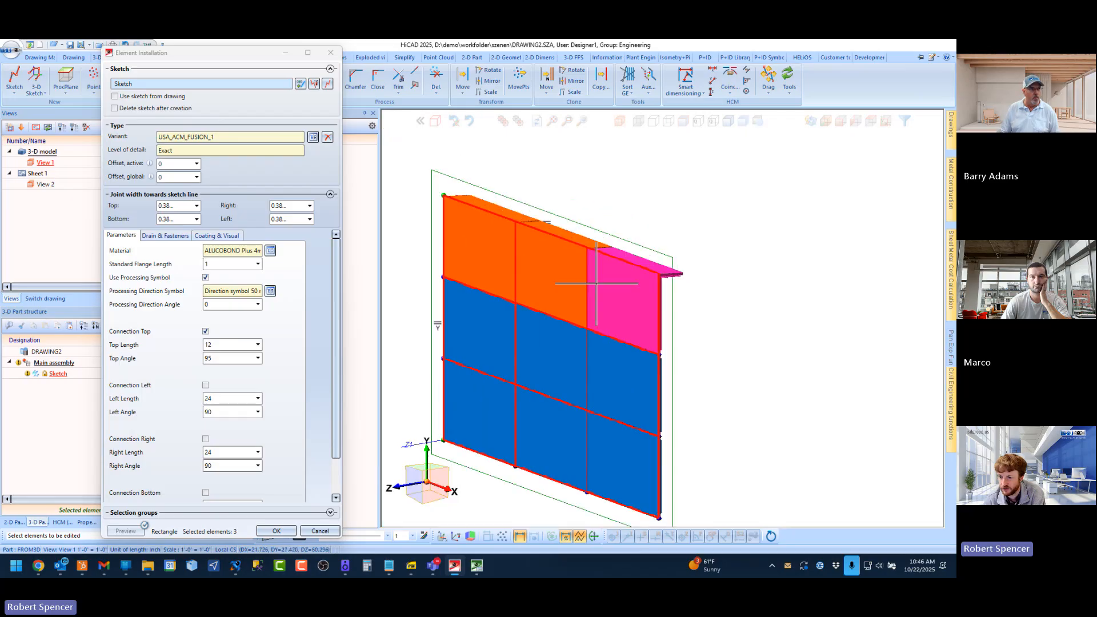
# Step: Cancel the element installation and switch to the HiCAD GUI-Creator
pyautogui.click(480, 568)
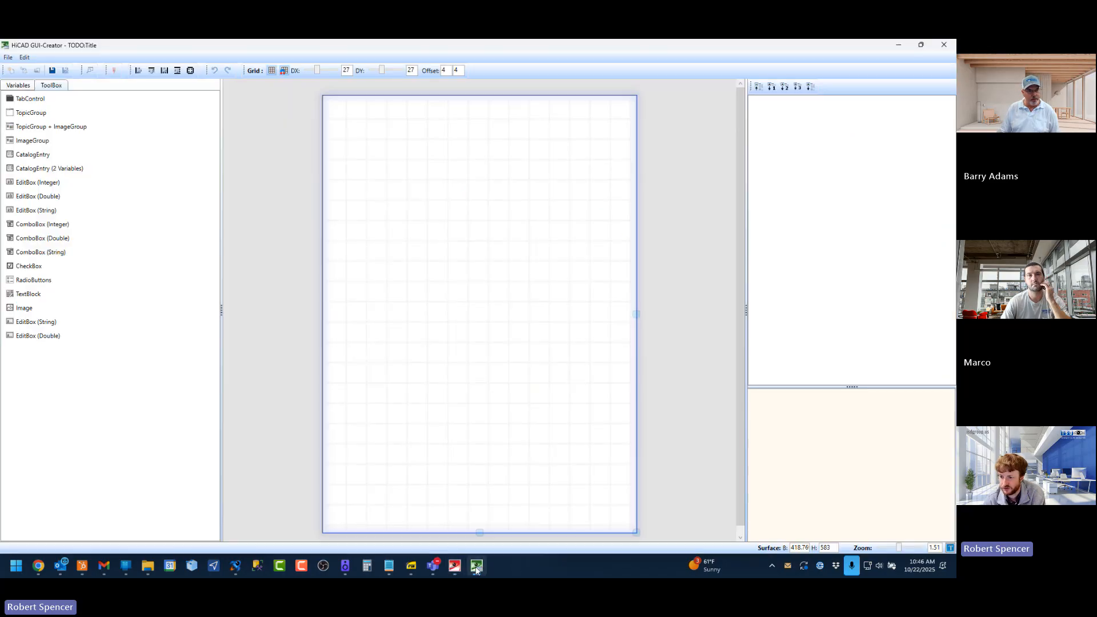
pyautogui.click(475, 567)
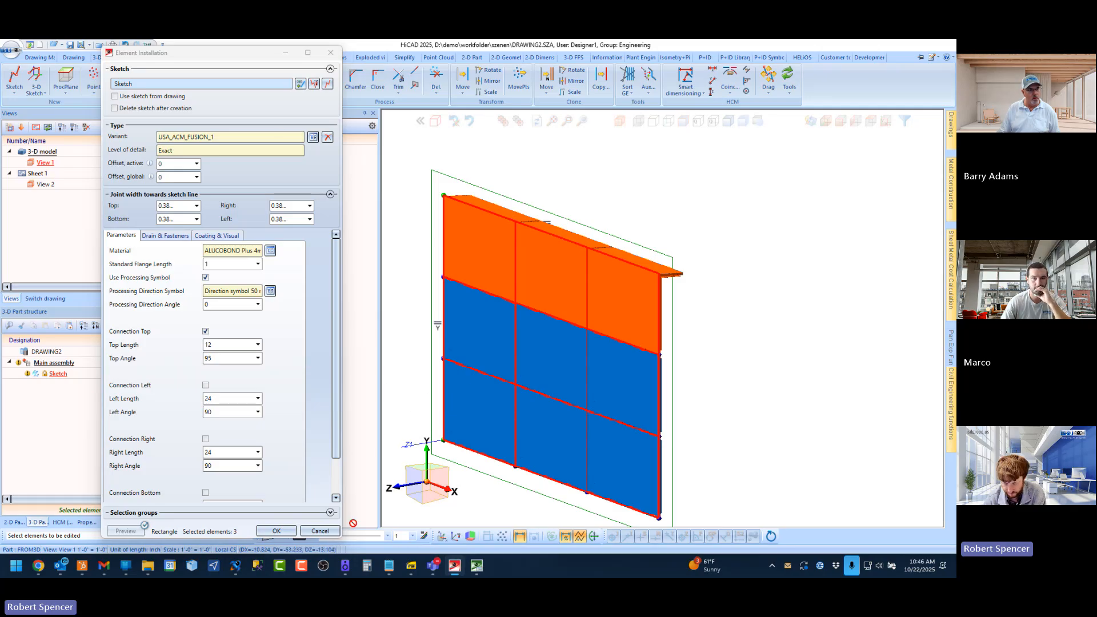
pyautogui.click(312, 532)
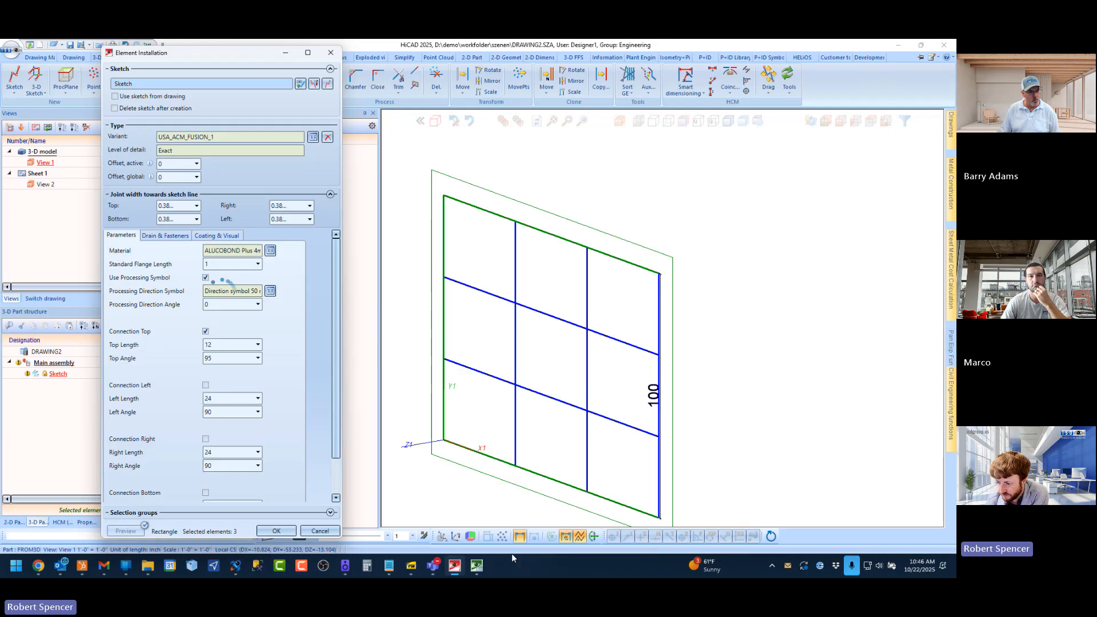
pyautogui.click(476, 565)
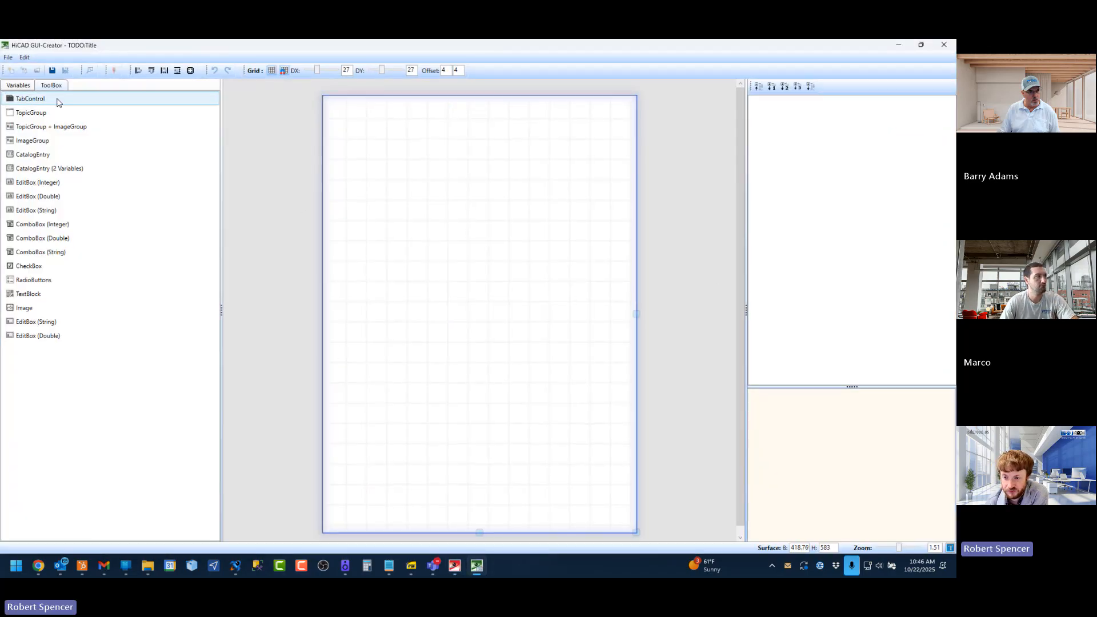
# Step: Switch to the PDF viewer and examine the Element Installation Training Book's flange, variable, variant-saving and simple GUI instructions
pyautogui.click(413, 565)
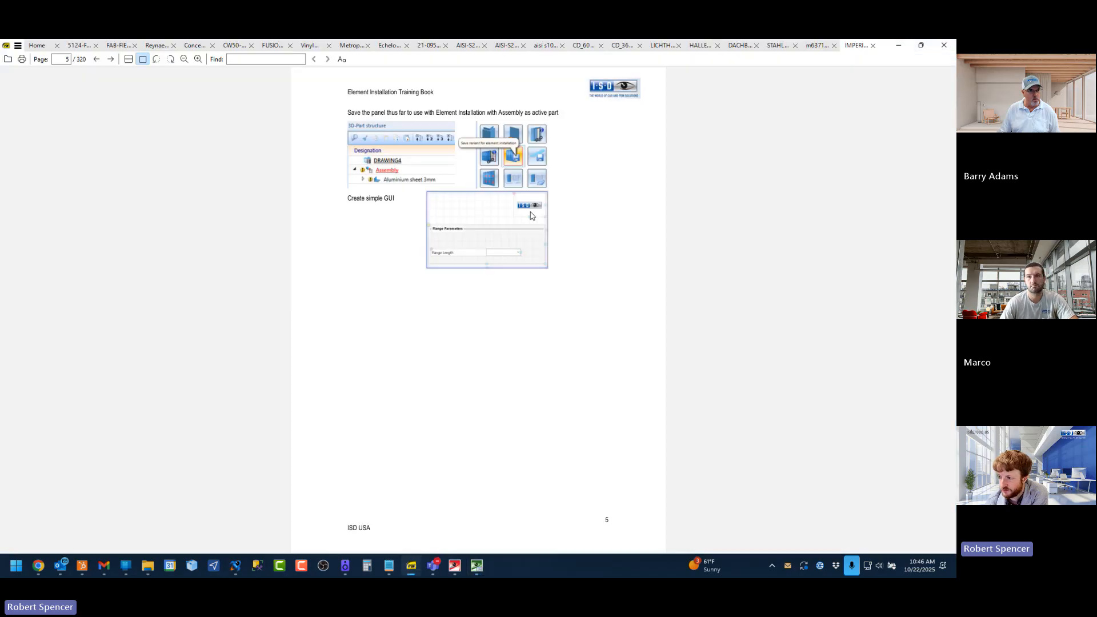
pyautogui.scroll(1, 478, 198)
pyautogui.keyDown('ctrl'); pyautogui.scroll(3, 478, 198); pyautogui.keyUp('ctrl')
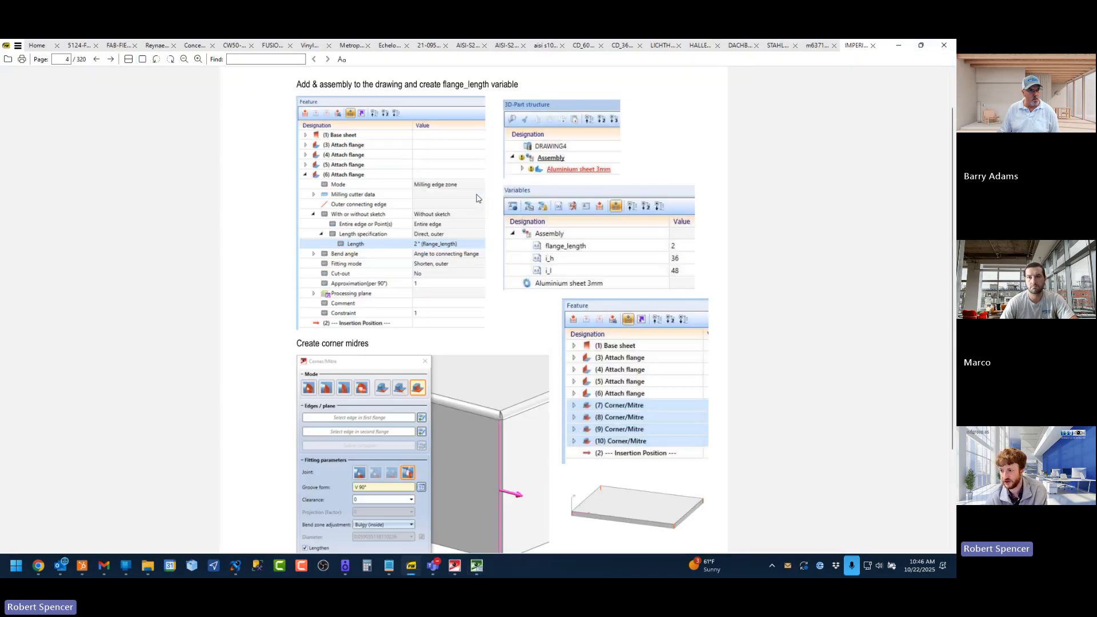
pyautogui.scroll(5, 478, 198)
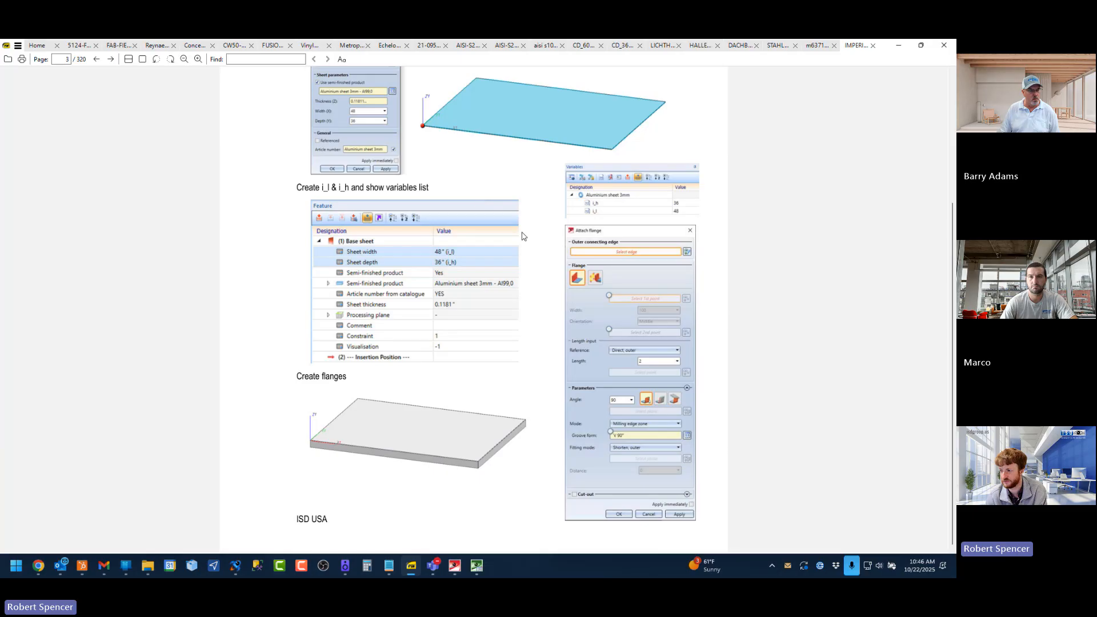
pyautogui.scroll(-10, 521, 235)
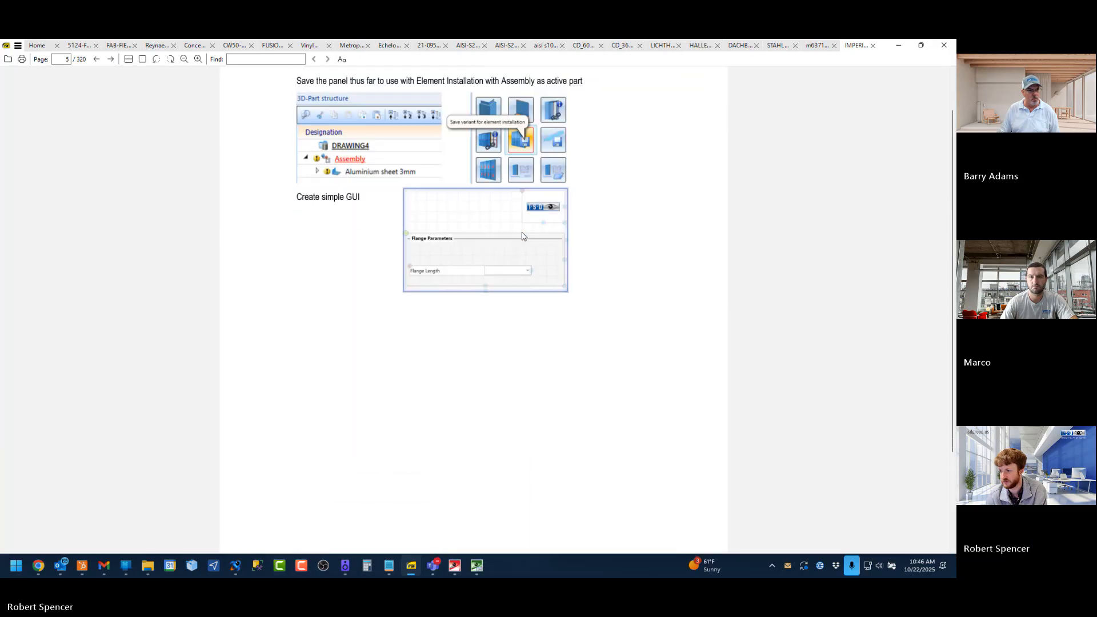
pyautogui.keyDown('ctrl'); pyautogui.scroll(3, 522, 236); pyautogui.keyUp('ctrl')
pyautogui.scroll(1, 496, 237)
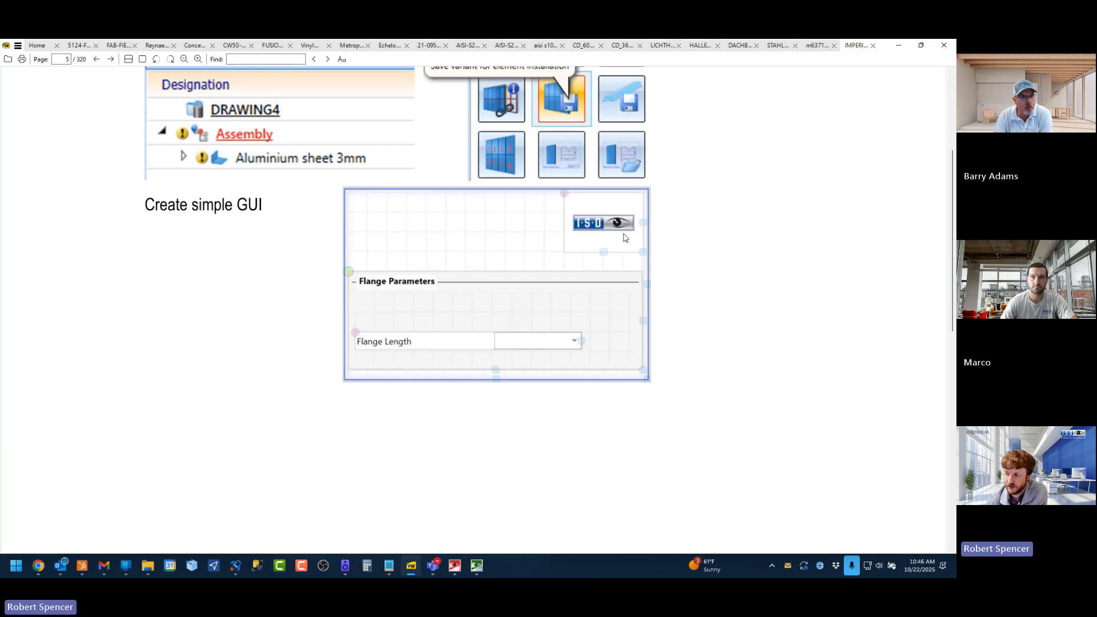
pyautogui.scroll(3, 518, 301)
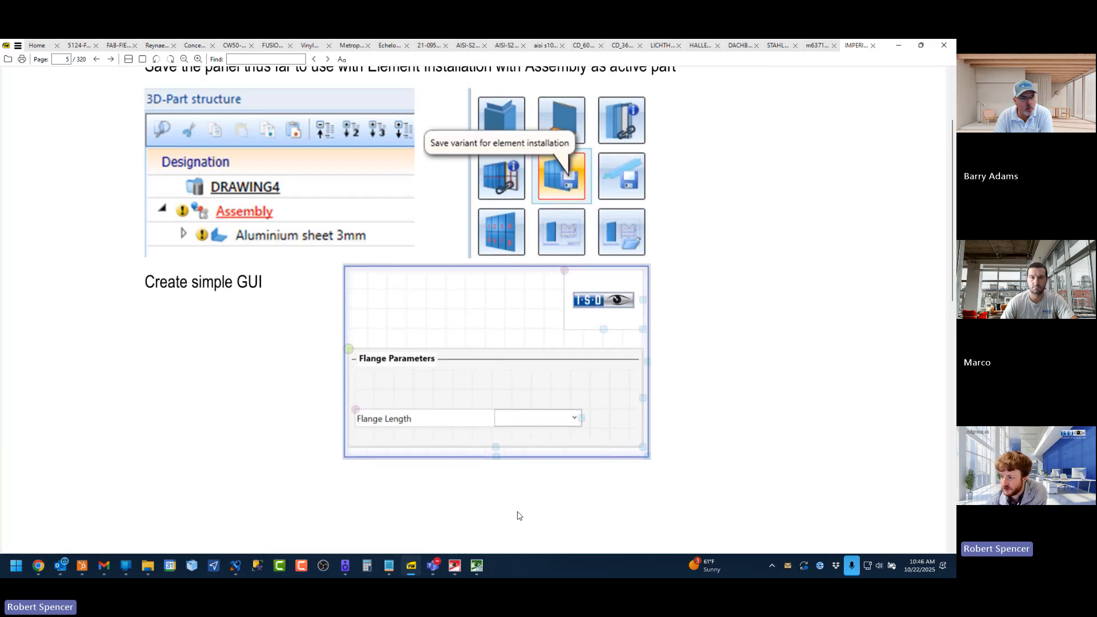
# Step: Switch to the HiCAD GUI-Creator, add a TabControl to the empty surface and narrow it to fit within the surface's width
pyautogui.click(479, 567)
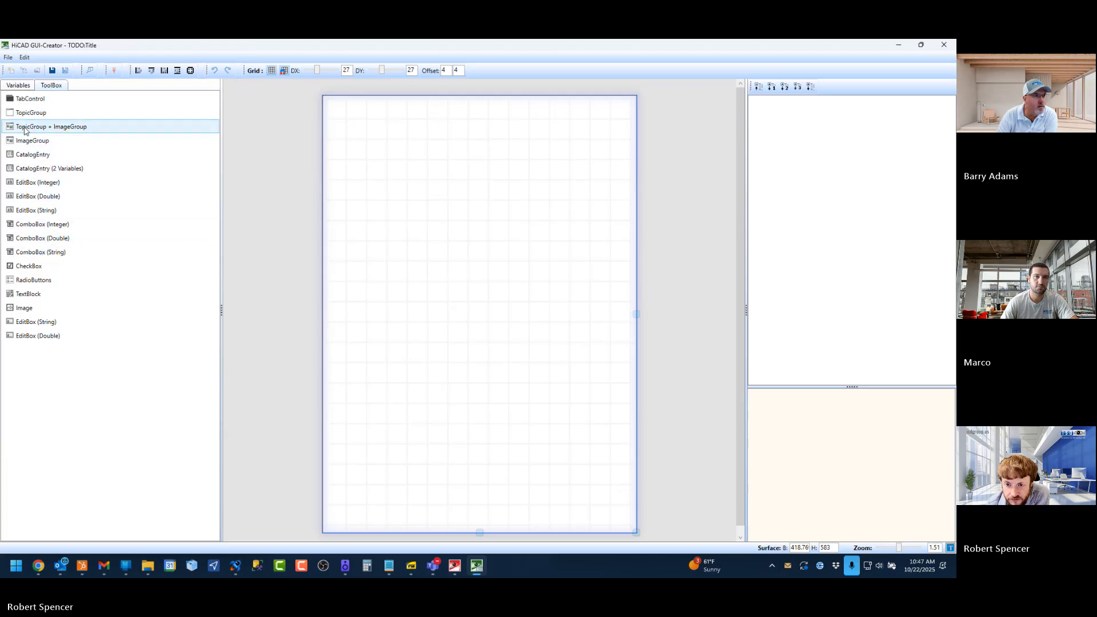
pyautogui.moveTo(26, 98); pyautogui.dragTo(347, 180)
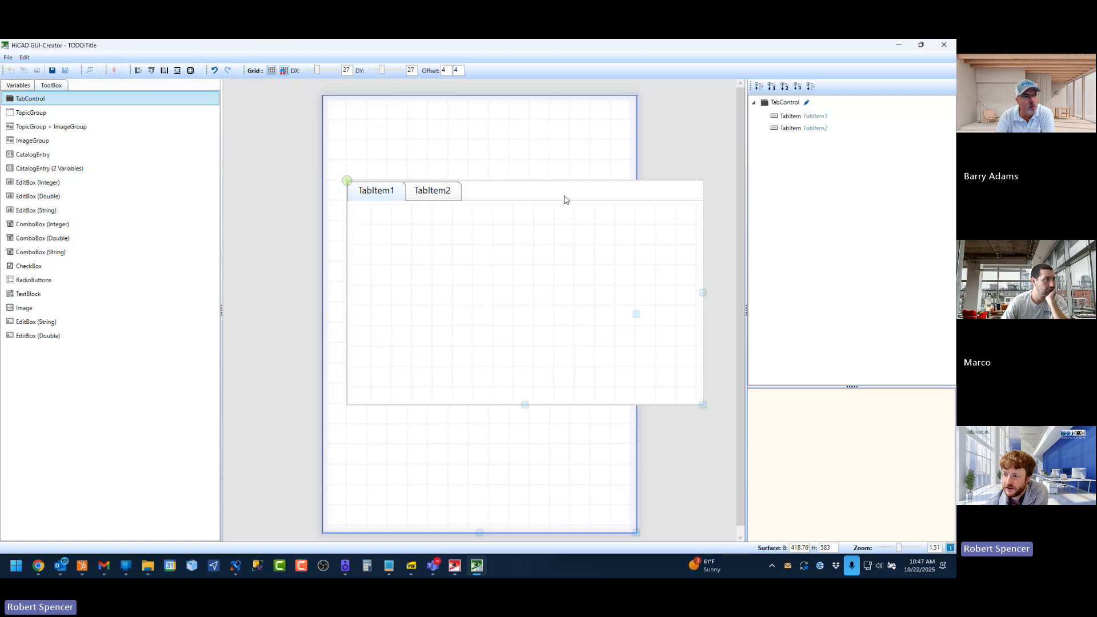
pyautogui.click(426, 196)
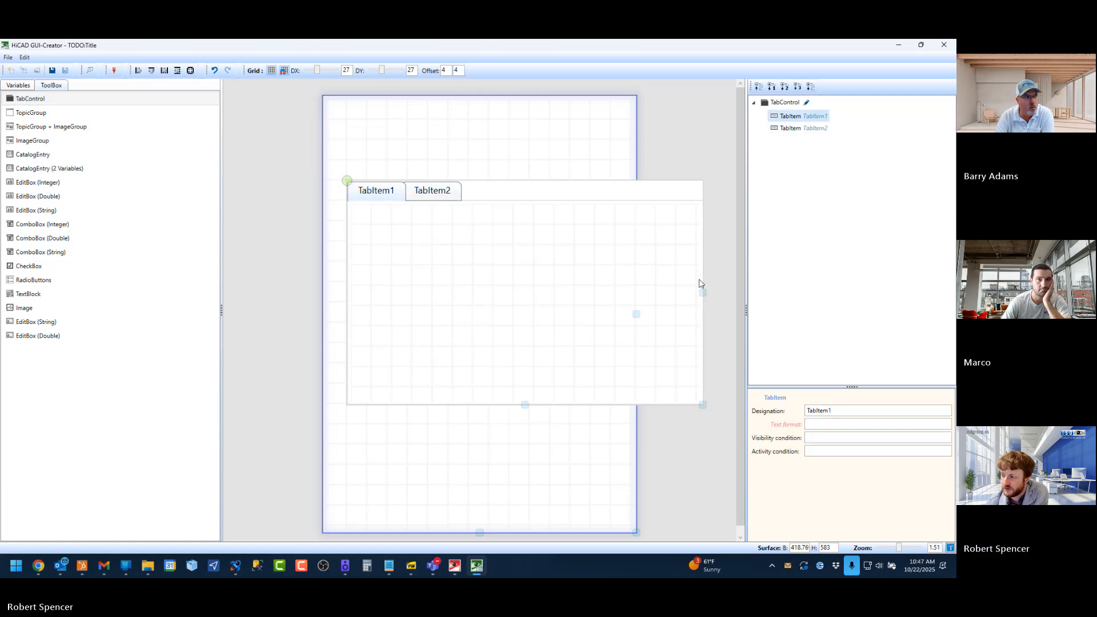
pyautogui.moveTo(703, 292); pyautogui.dragTo(611, 288)
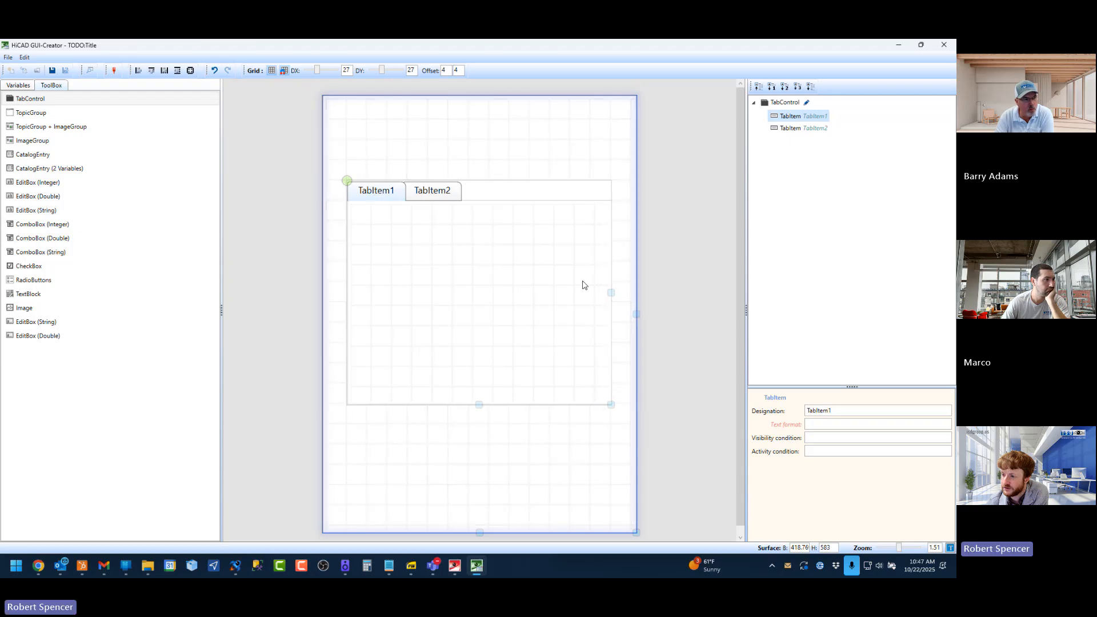
# Step: Rename the TabControl's first tab as Flange Parameters
pyautogui.doubleClick(393, 191)
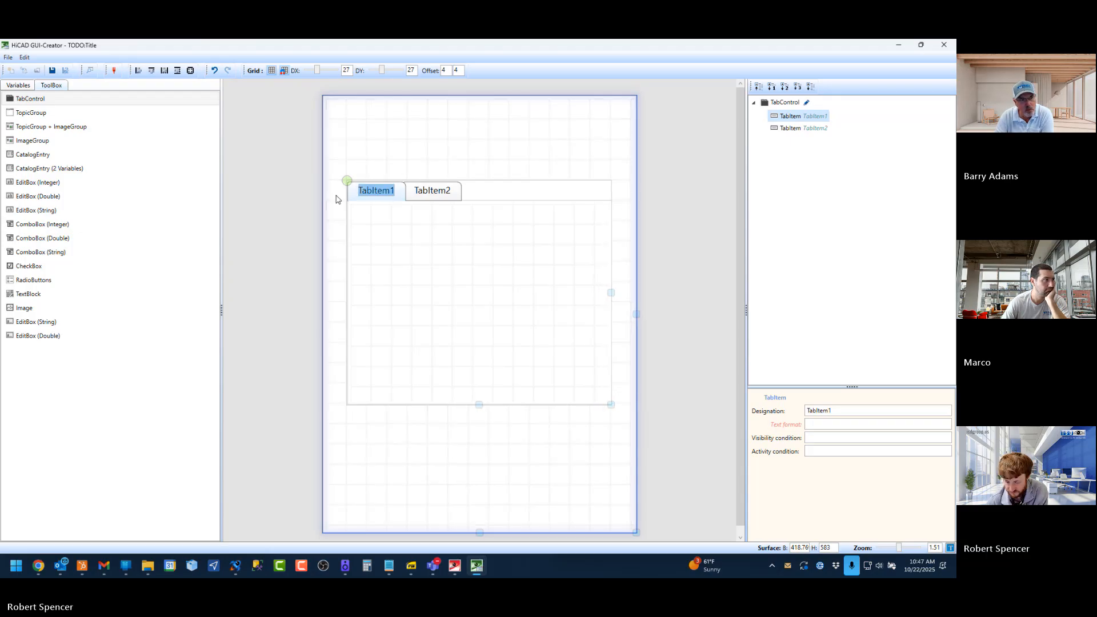
pyautogui.write('Flange')
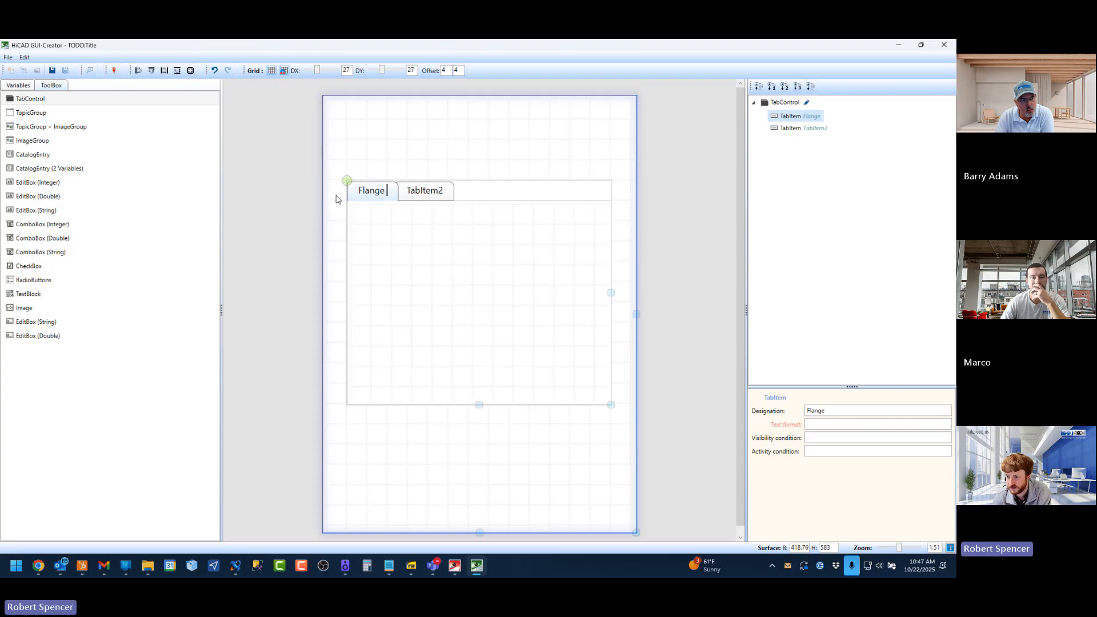
pyautogui.write(' Parameter')
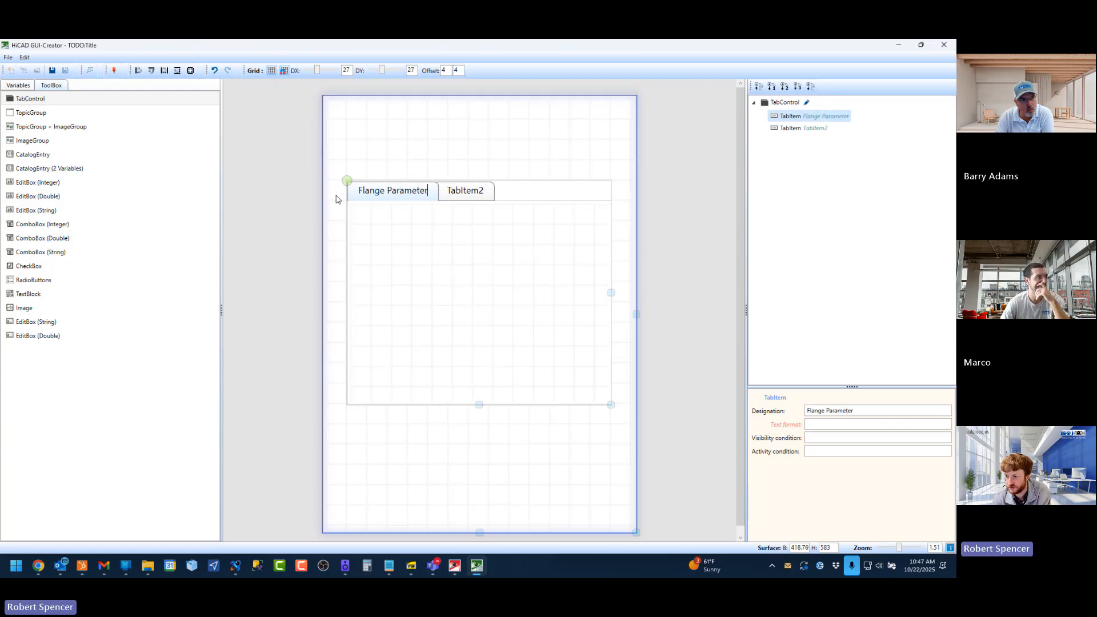
pyautogui.write('s')
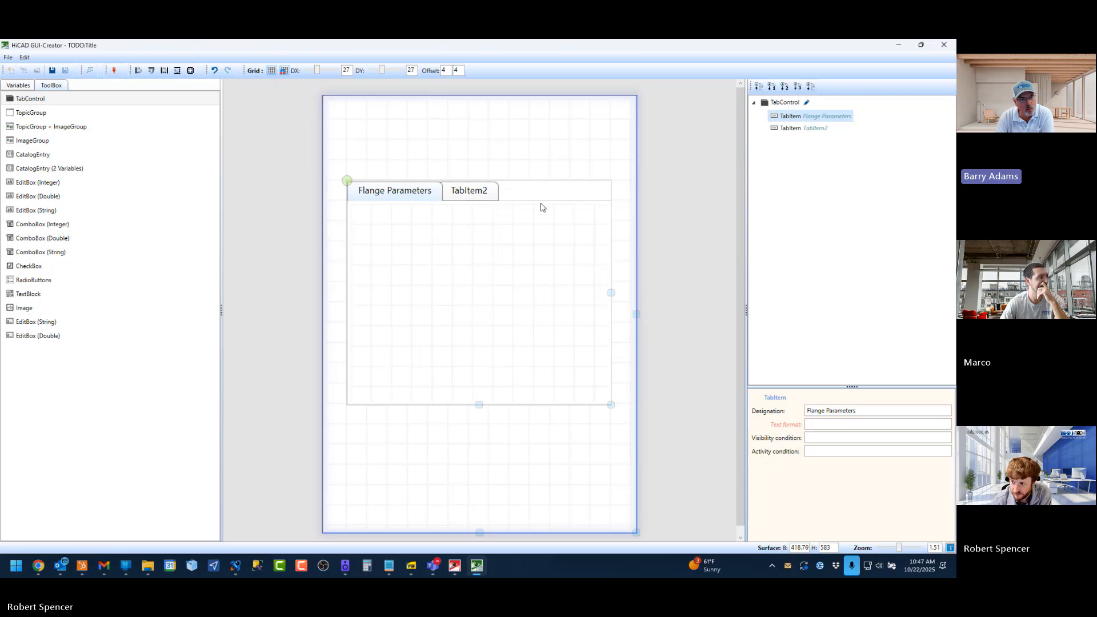
# Step: Delete TabItem2 from the TabControl's tab items, keeping only the Flange Parameters tab
pyautogui.click(461, 193)
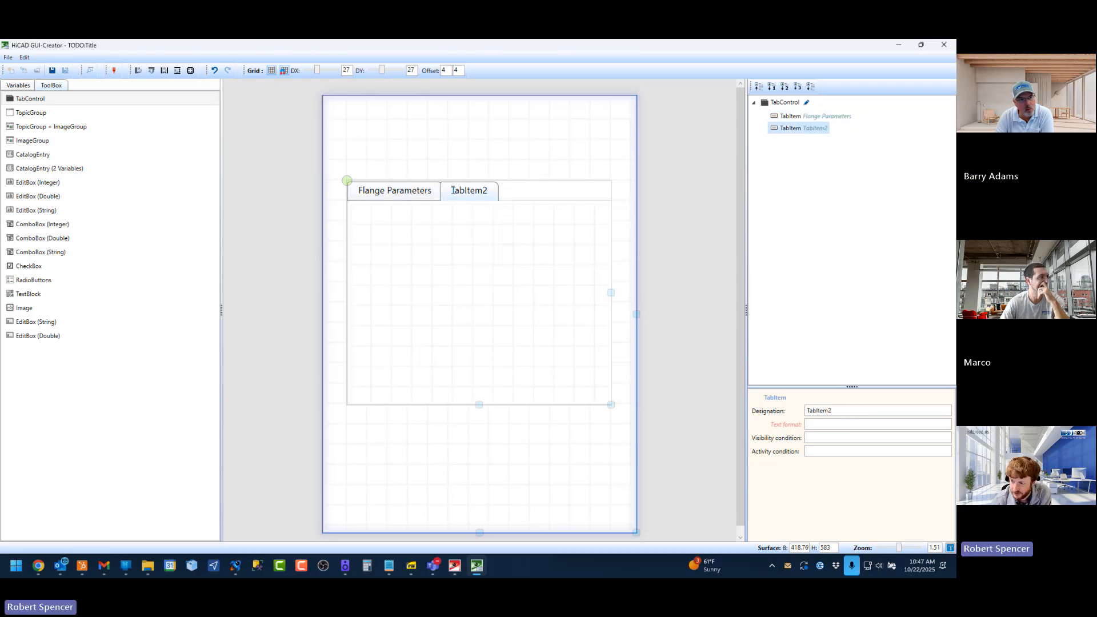
pyautogui.moveTo(451, 190); pyautogui.dragTo(481, 190)
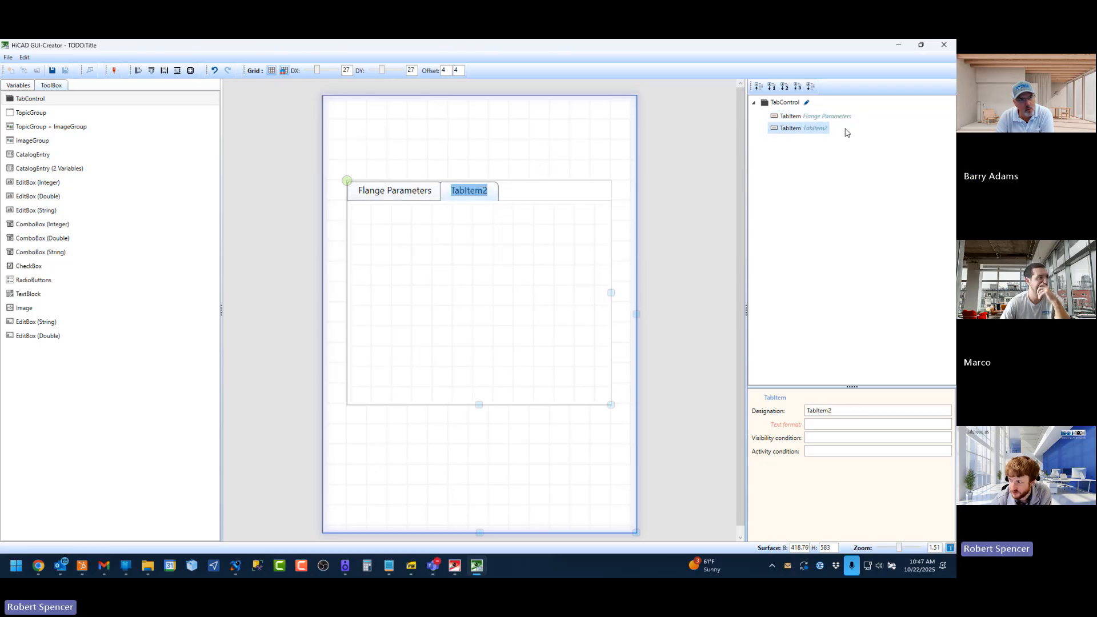
pyautogui.click(407, 192)
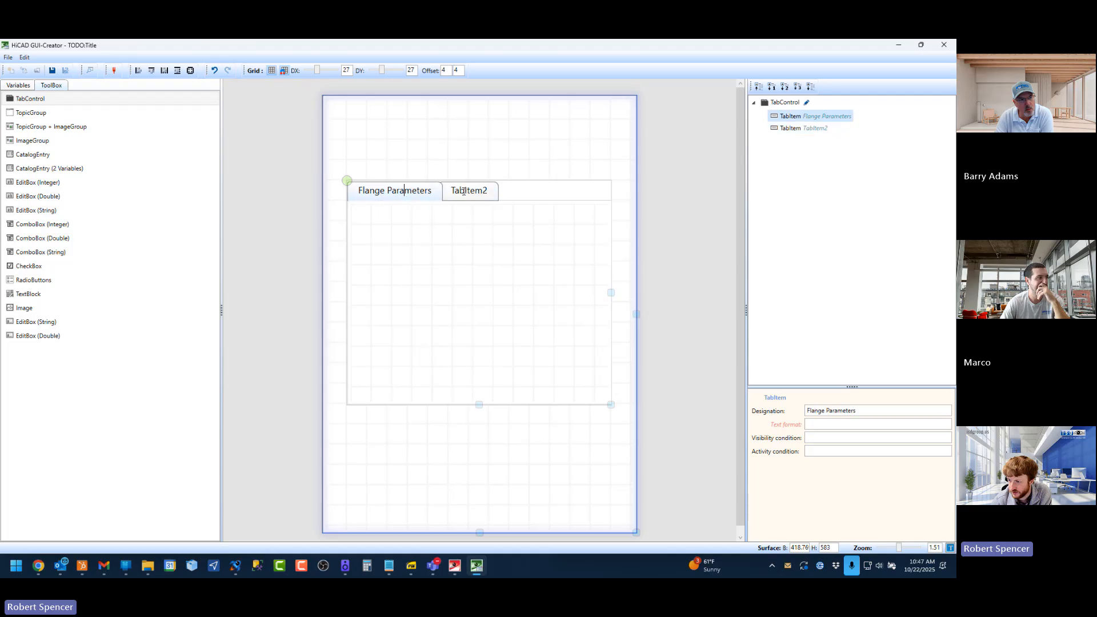
pyautogui.click(808, 128)
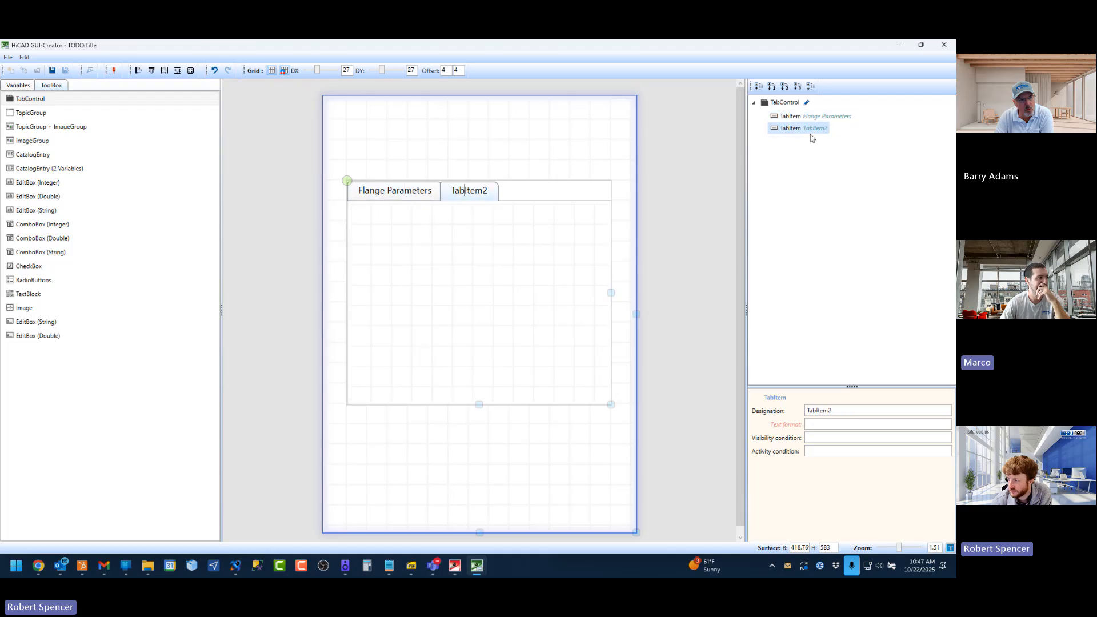
pyautogui.click(806, 103)
pyautogui.moveTo(415, 137); pyautogui.dragTo(553, 269)
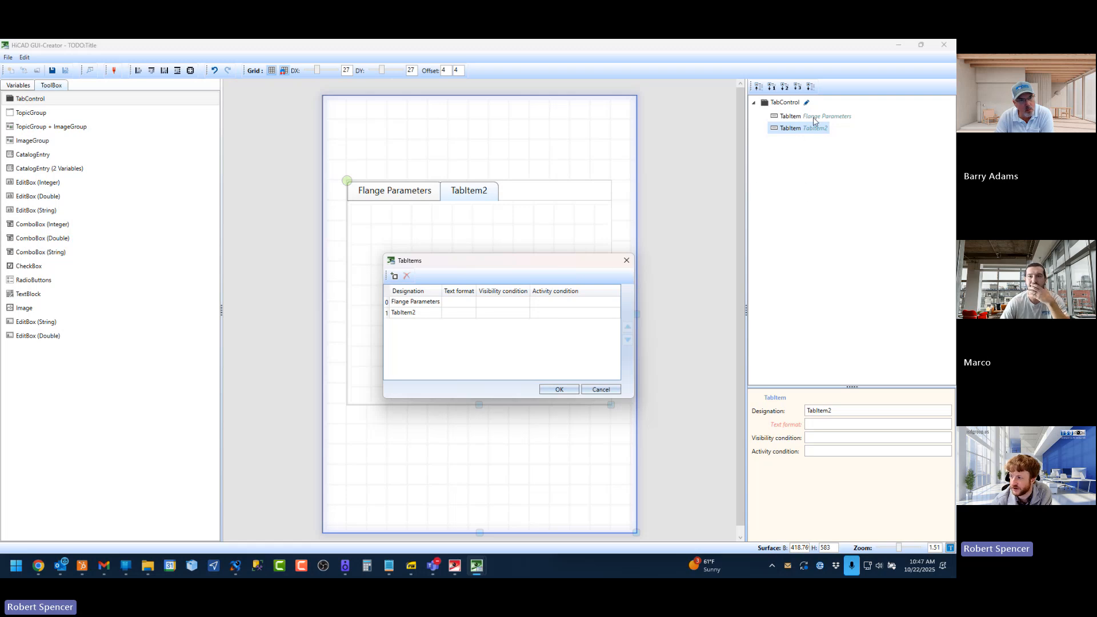
pyautogui.moveTo(460, 266); pyautogui.dragTo(437, 259)
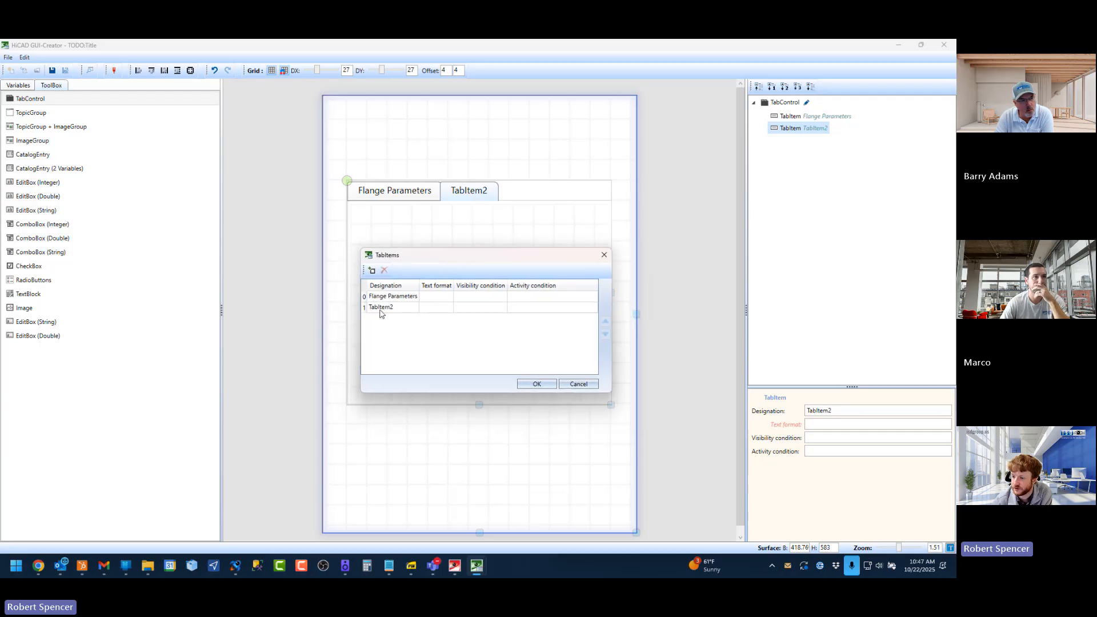
pyautogui.click(398, 309)
pyautogui.click(384, 271)
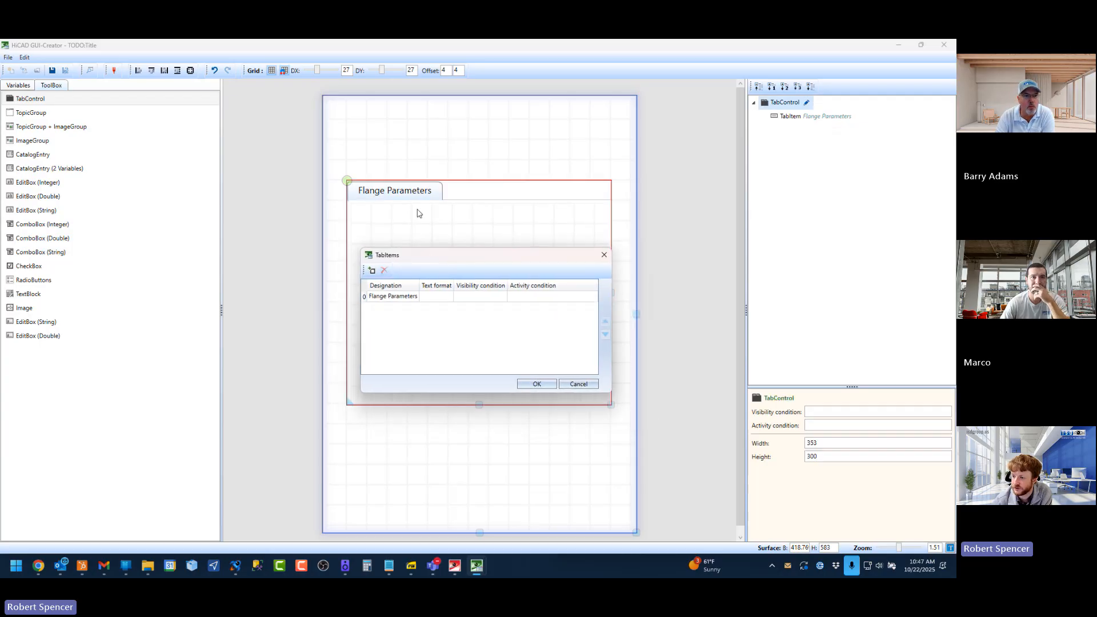
pyautogui.click(536, 385)
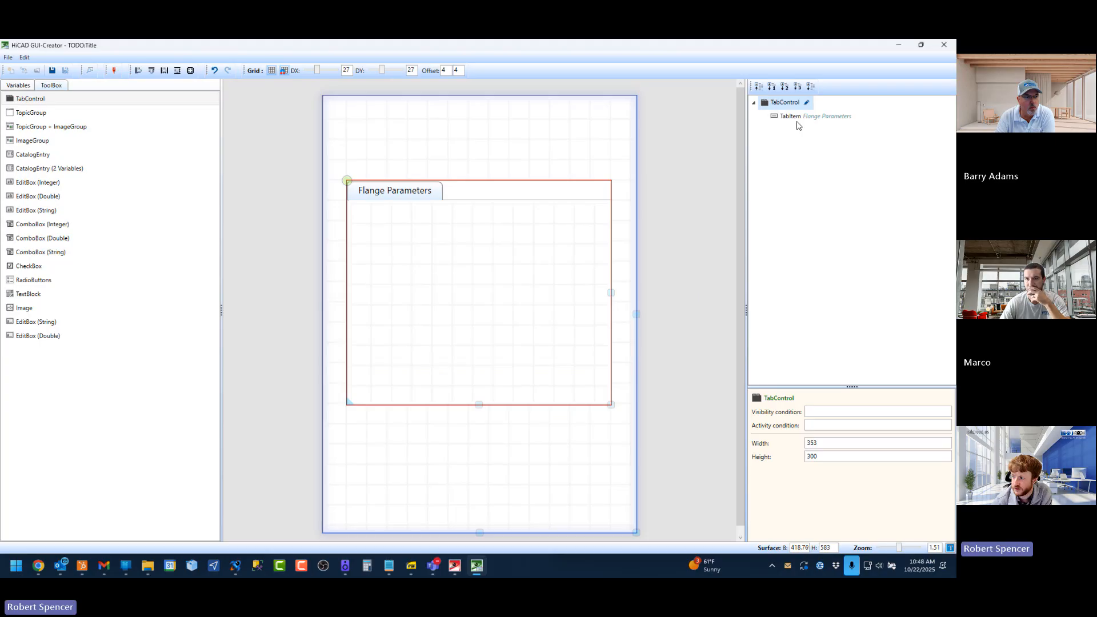
# Step: Activate the Flange Parameters tab's area and place the f_length variable in it as an EditBox near the upper edge
pyautogui.click(18, 86)
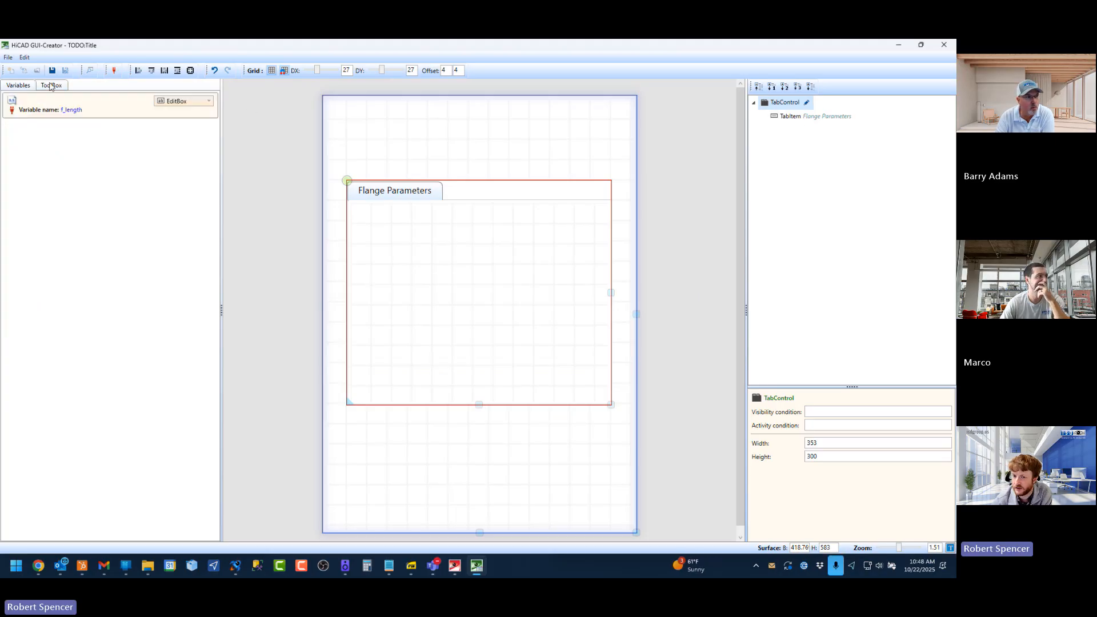
pyautogui.click(50, 86)
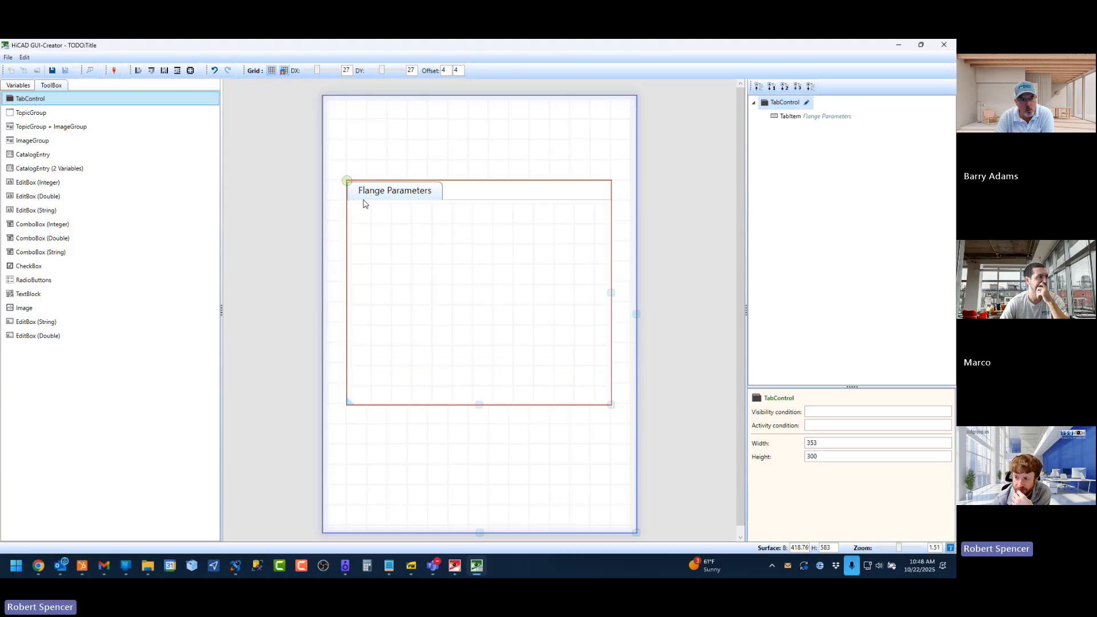
pyautogui.click(392, 234)
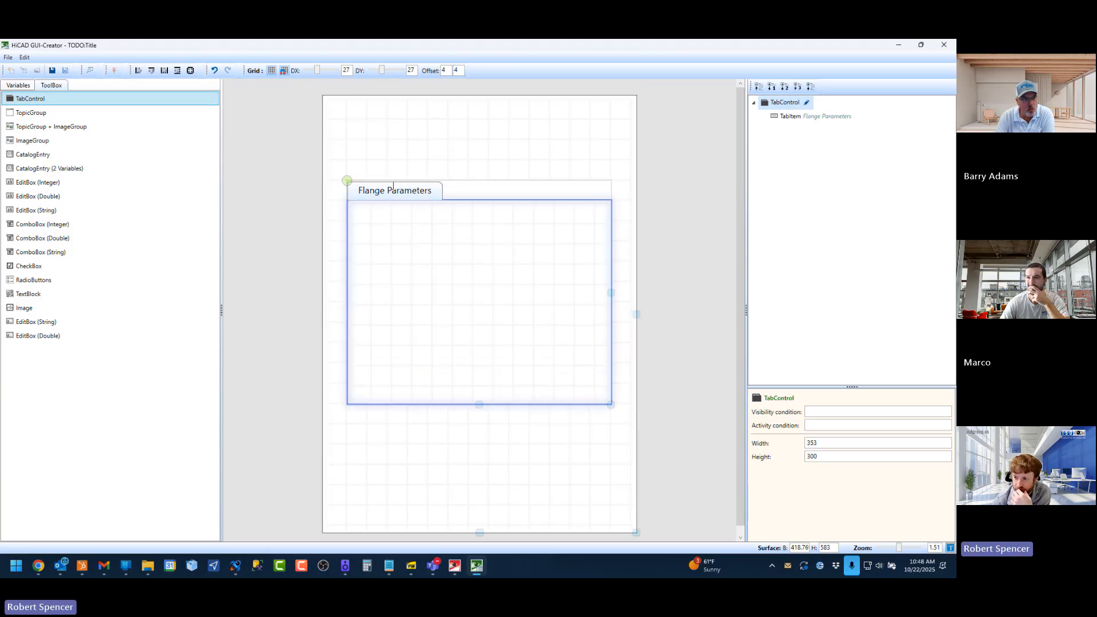
pyautogui.click(18, 86)
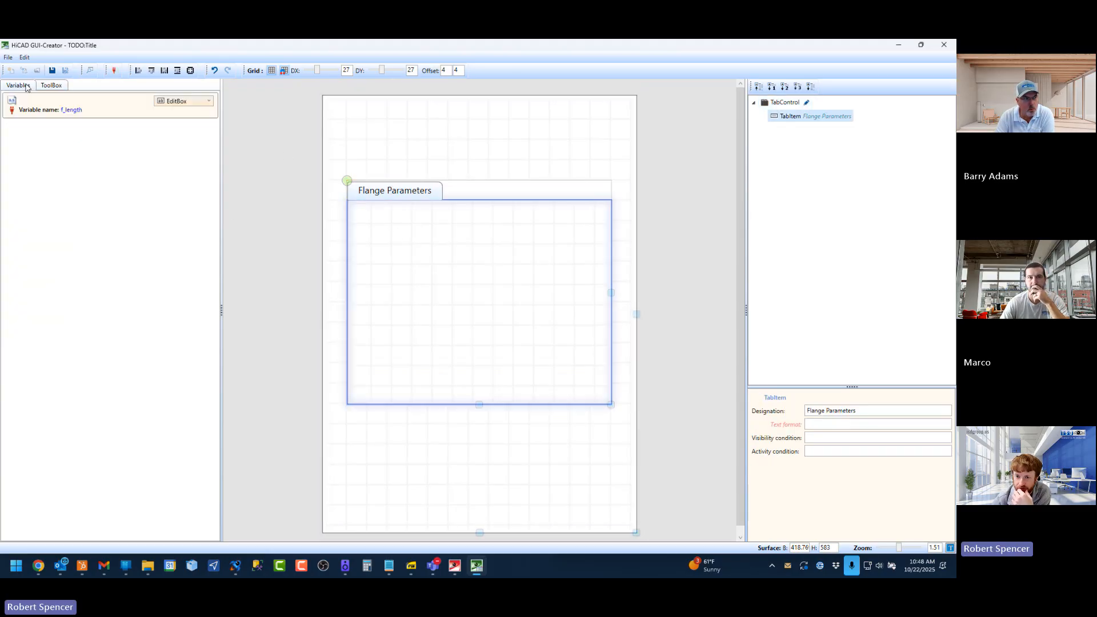
pyautogui.moveTo(32, 112); pyautogui.dragTo(374, 232)
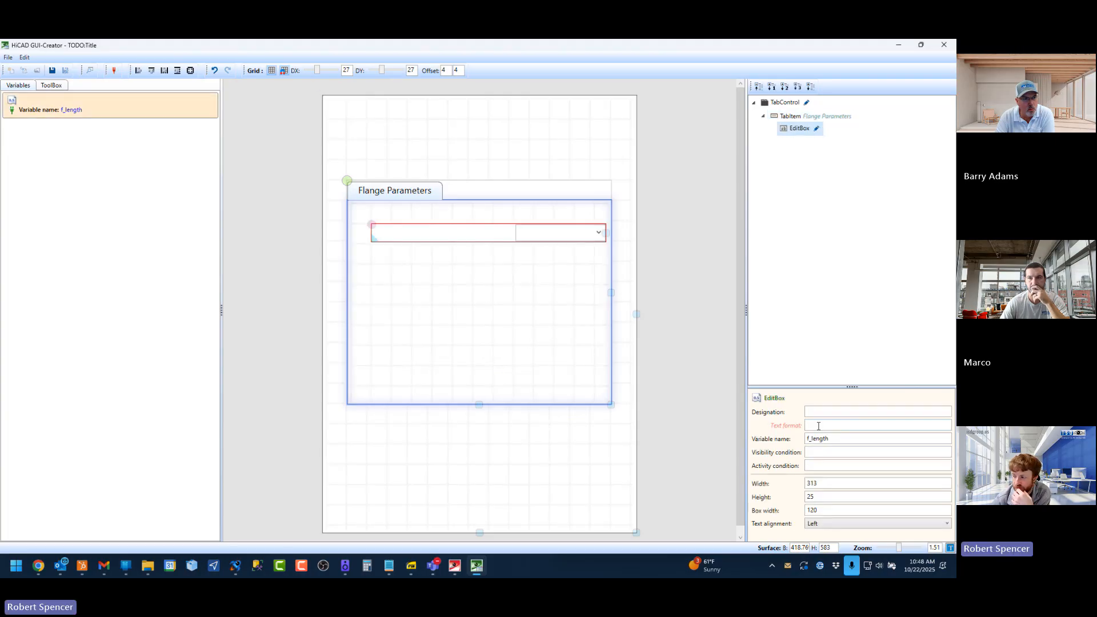
# Step: Set the f_length EditBox's designation to Flange Length
pyautogui.click(830, 411)
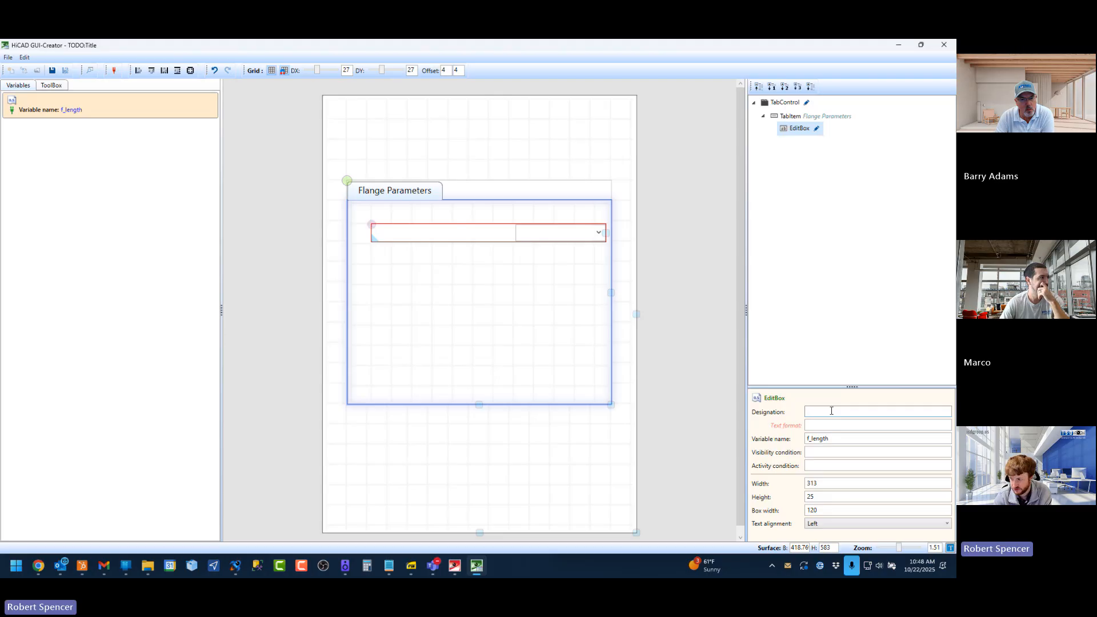
pyautogui.write('Flange')
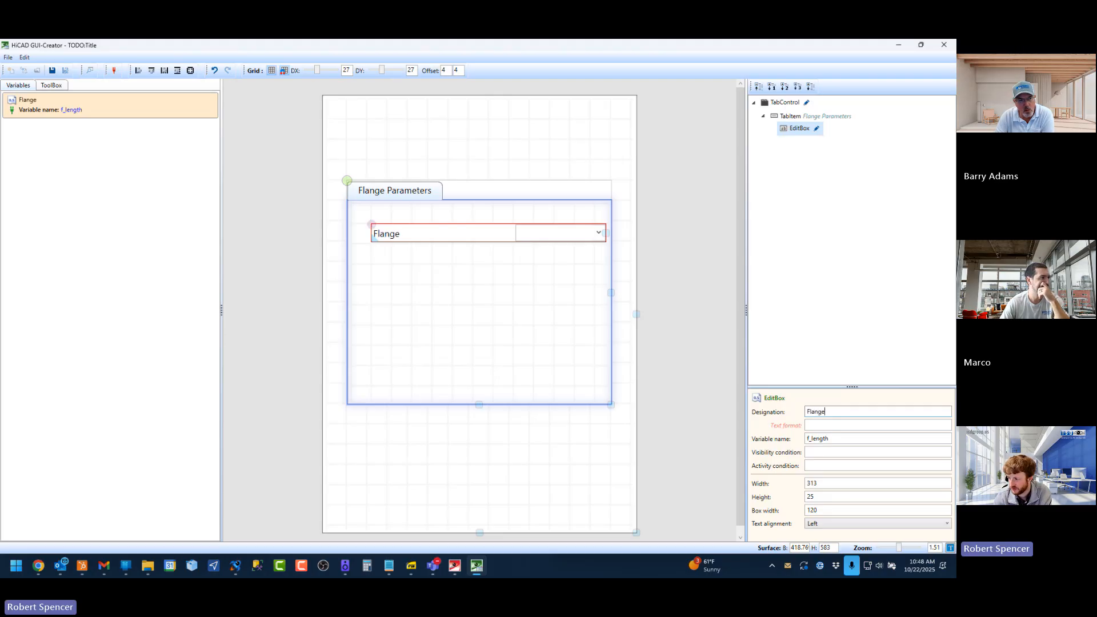
pyautogui.write(' Length')
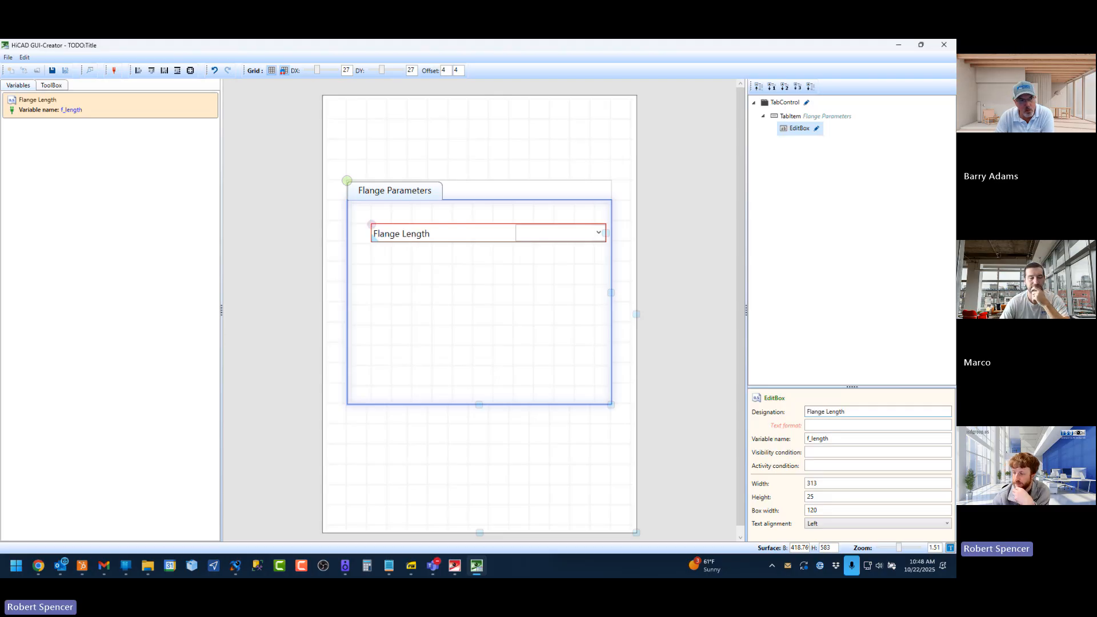
pyautogui.click(515, 343)
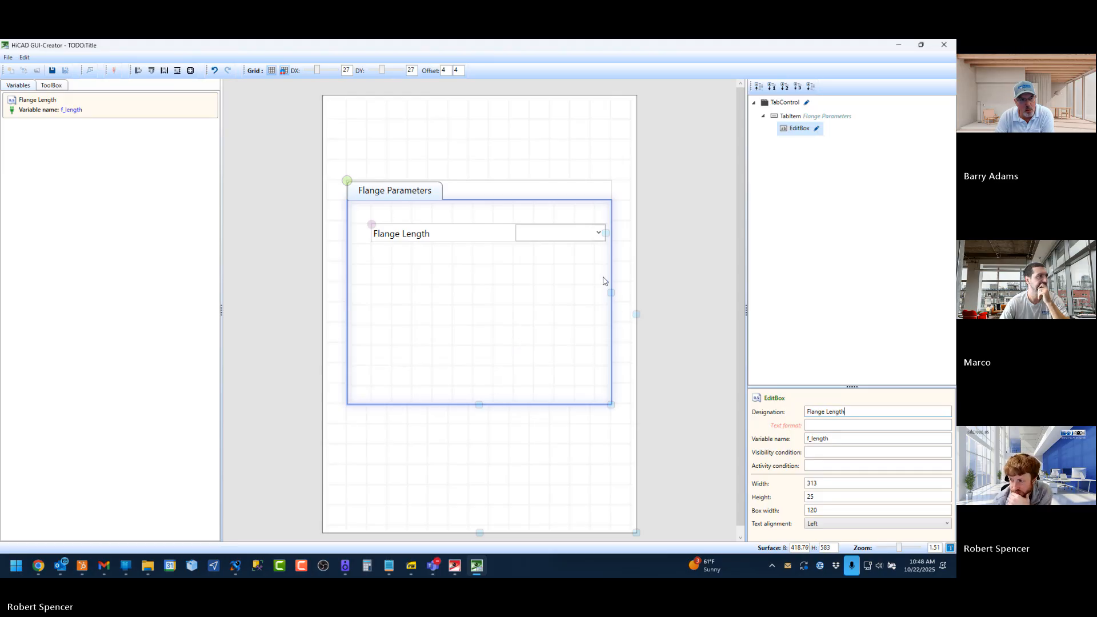
# Step: Widen the TabControl slightly and enlarge the surface's width to about 440 so it keeps a margin around the control
pyautogui.moveTo(611, 292); pyautogui.dragTo(629, 292)
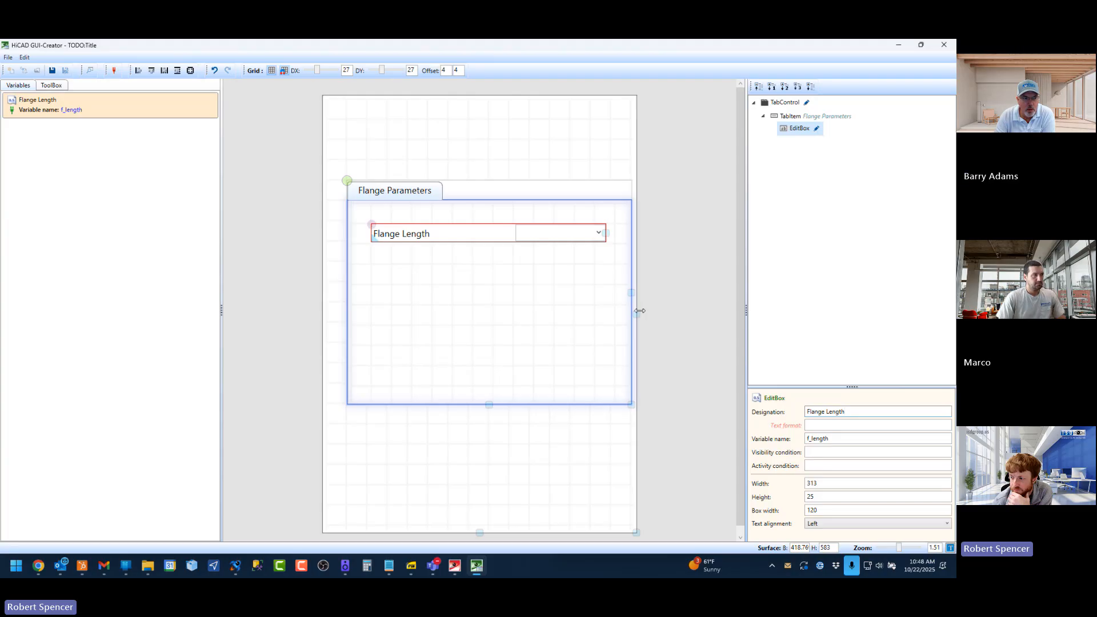
pyautogui.moveTo(636, 313); pyautogui.dragTo(645, 310)
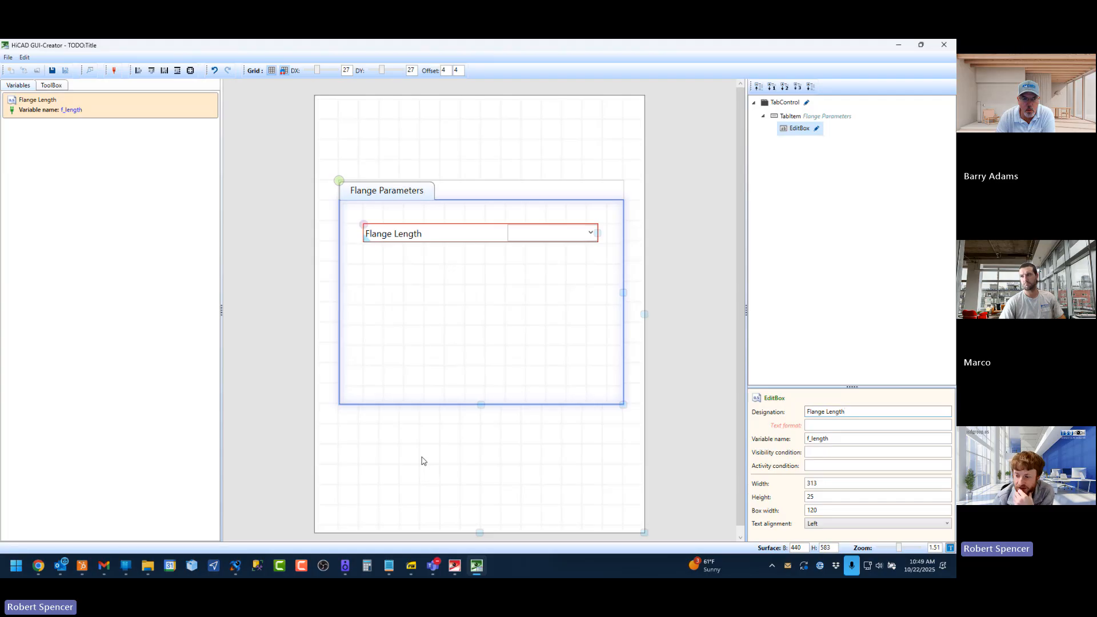
pyautogui.click(453, 567)
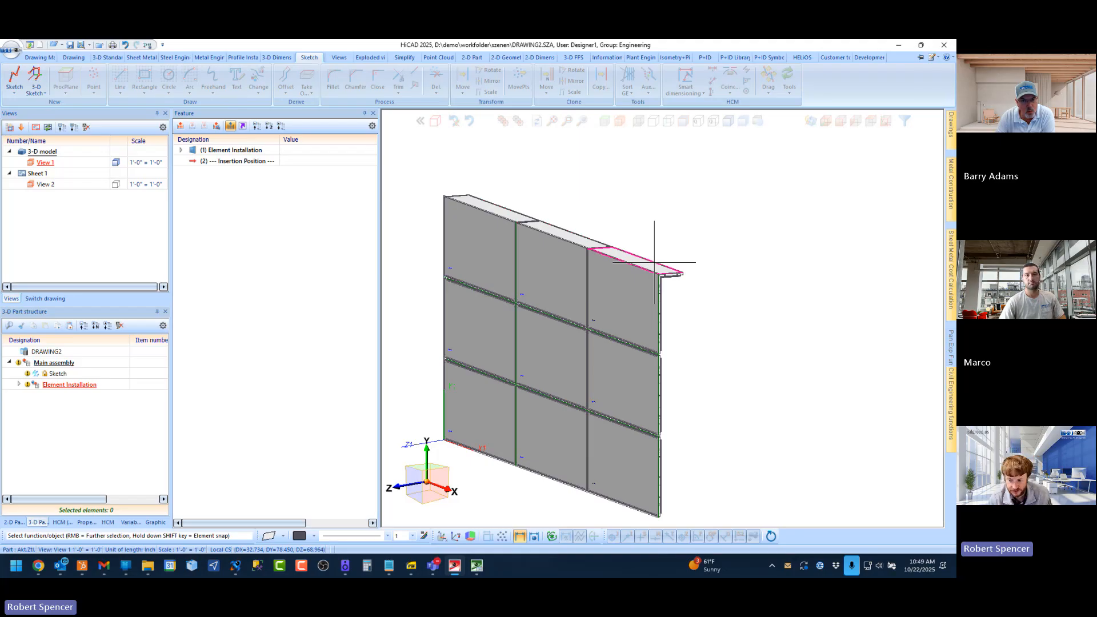
pyautogui.click(476, 566)
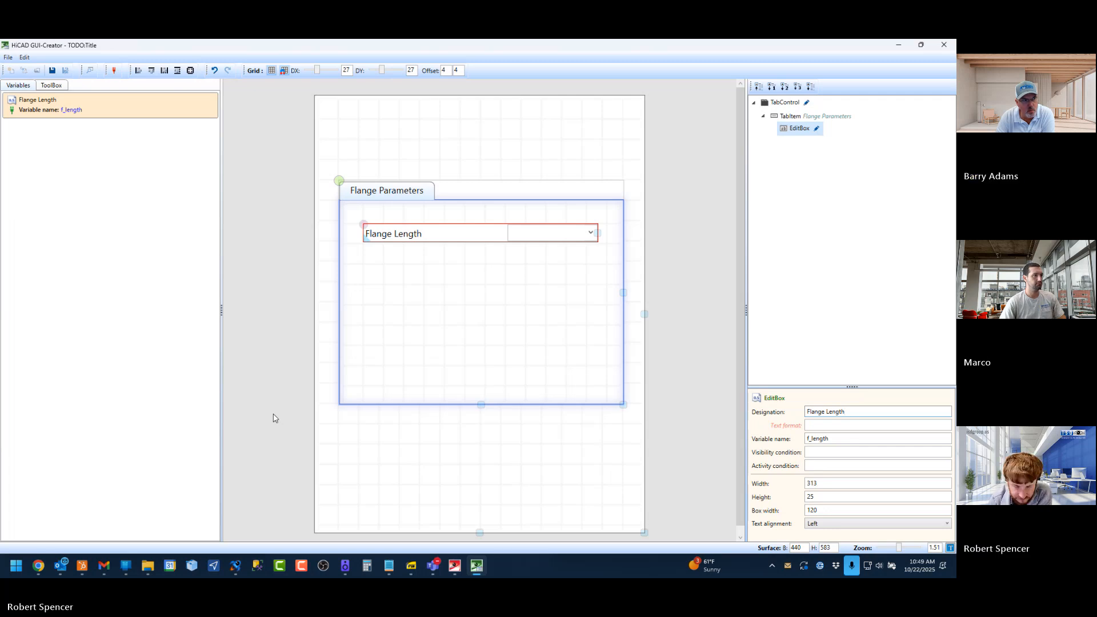
# Step: Shorten the TabControl to just below the Flange Length field and reduce the surface's height to about 245
pyautogui.click(351, 148)
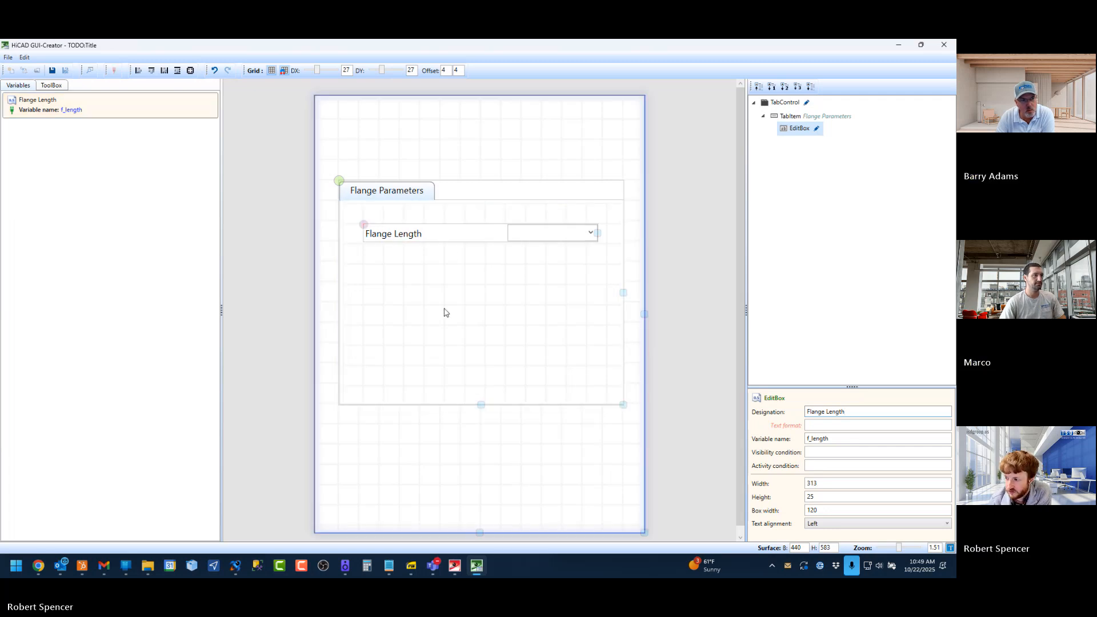
pyautogui.click(533, 310)
pyautogui.moveTo(478, 397); pyautogui.dragTo(482, 261)
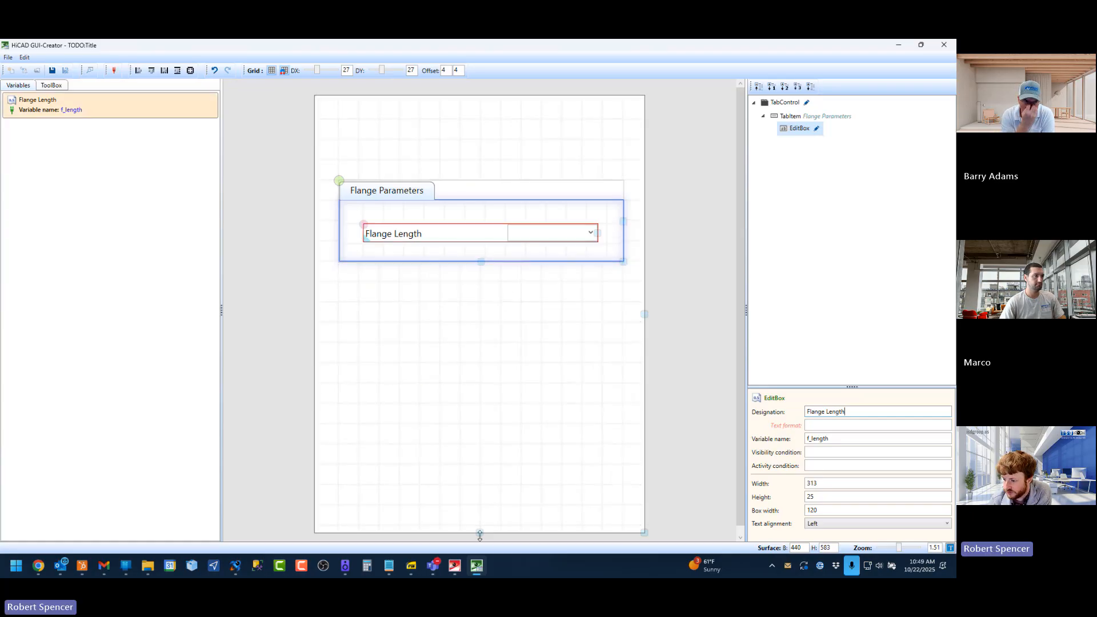
pyautogui.moveTo(480, 534); pyautogui.dragTo(483, 402)
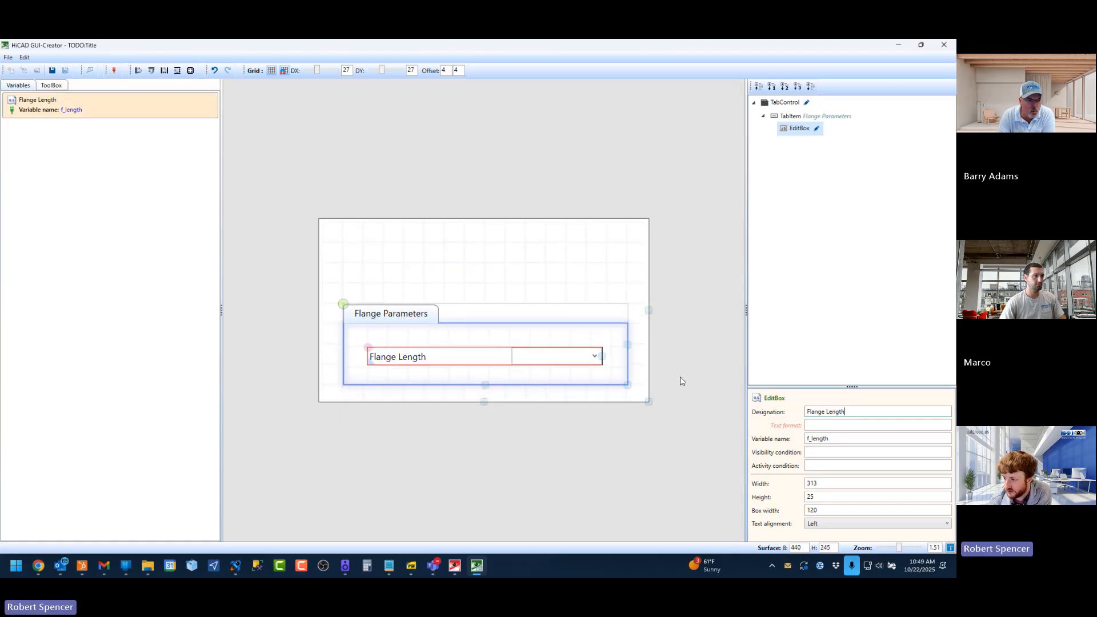
pyautogui.click(567, 250)
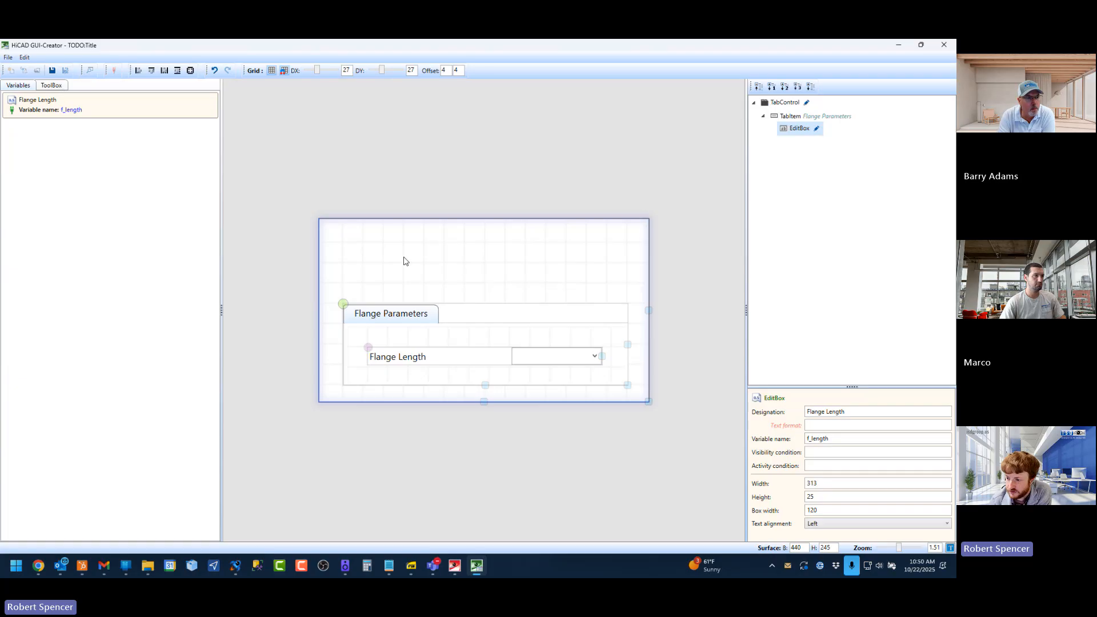
# Step: Add an ImageGroup to the surface, shrink it, fit it above the TabControl flush with its right edge and make it active
pyautogui.click(60, 86)
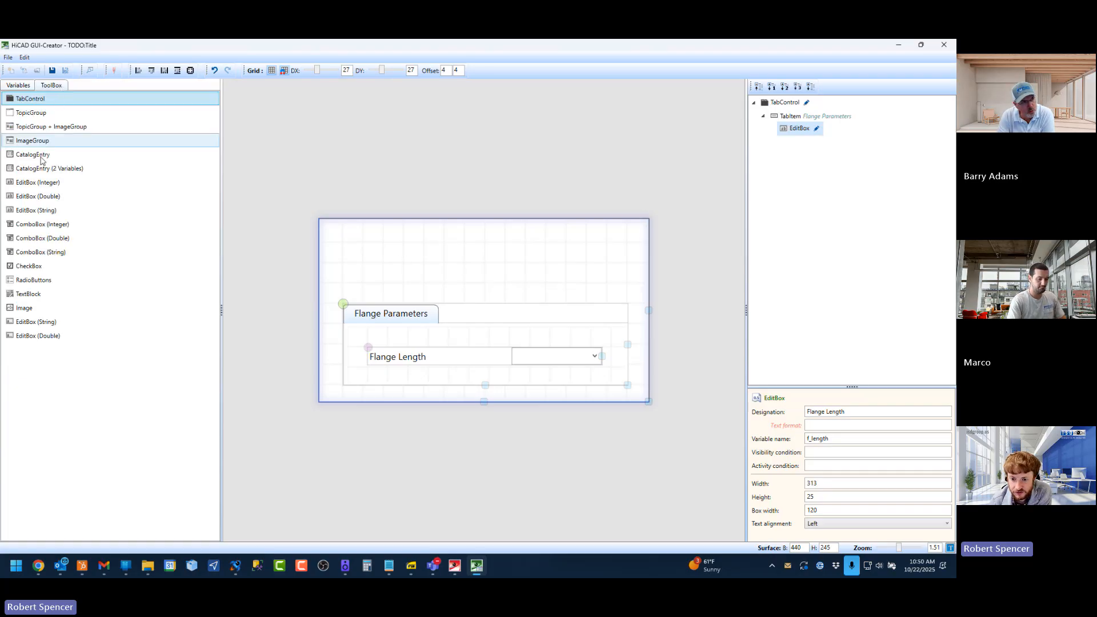
pyautogui.moveTo(24, 146); pyautogui.dragTo(365, 241)
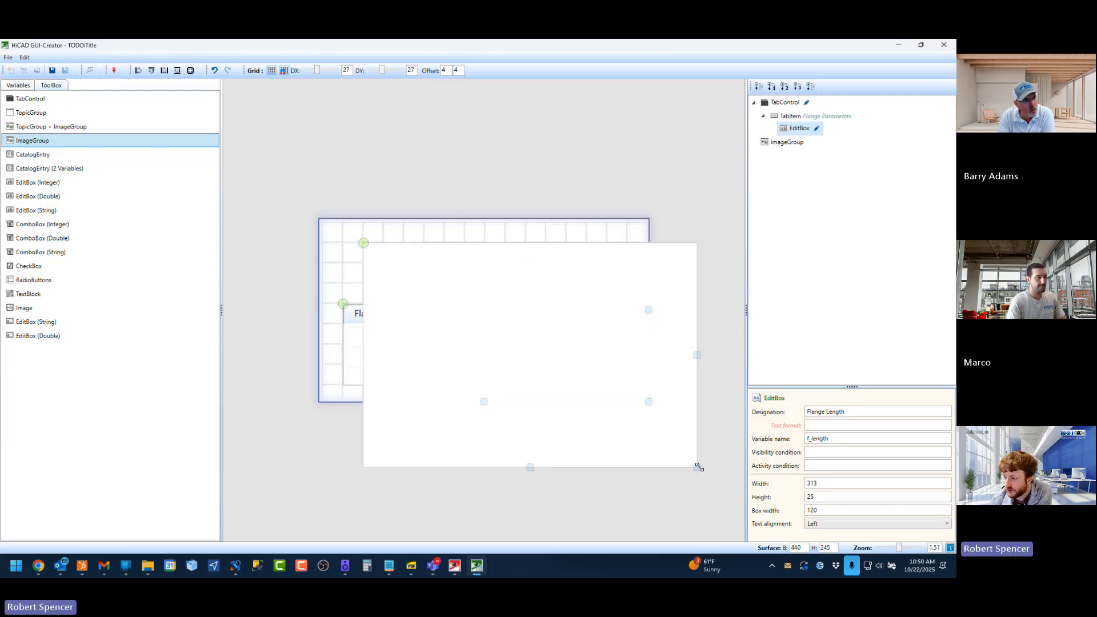
pyautogui.moveTo(696, 466); pyautogui.dragTo(445, 304)
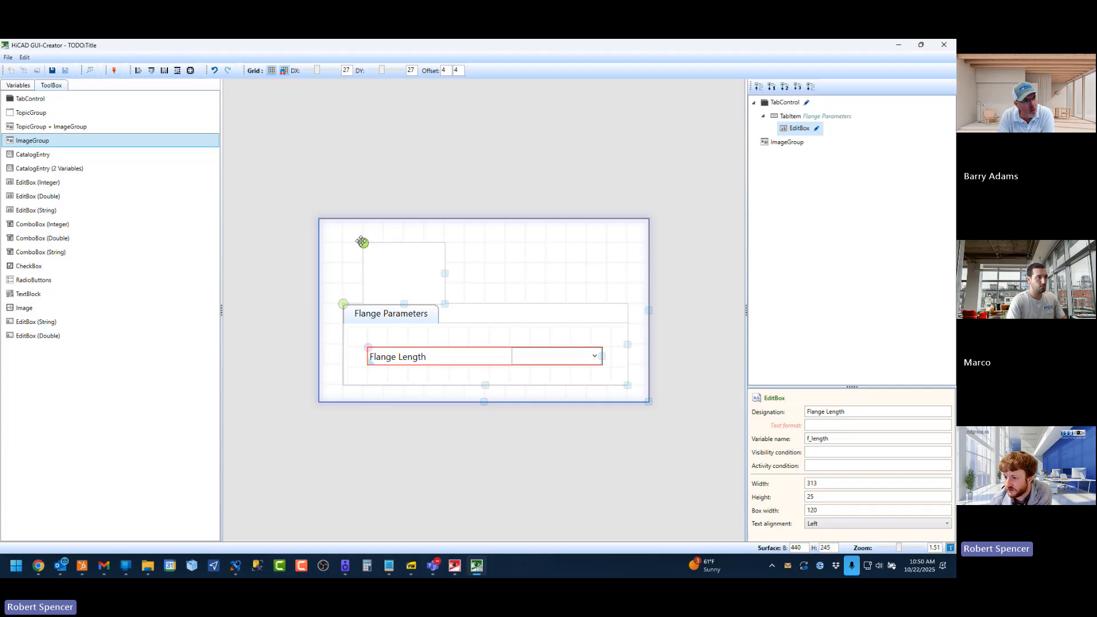
pyautogui.moveTo(361, 242); pyautogui.dragTo(526, 223)
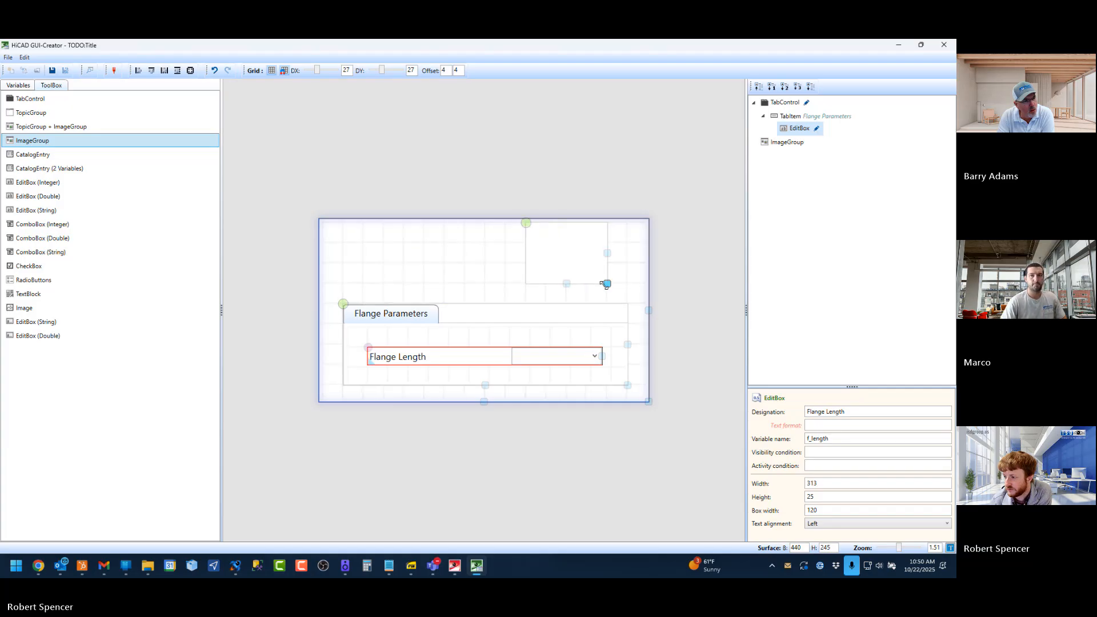
pyautogui.moveTo(607, 284); pyautogui.dragTo(628, 304)
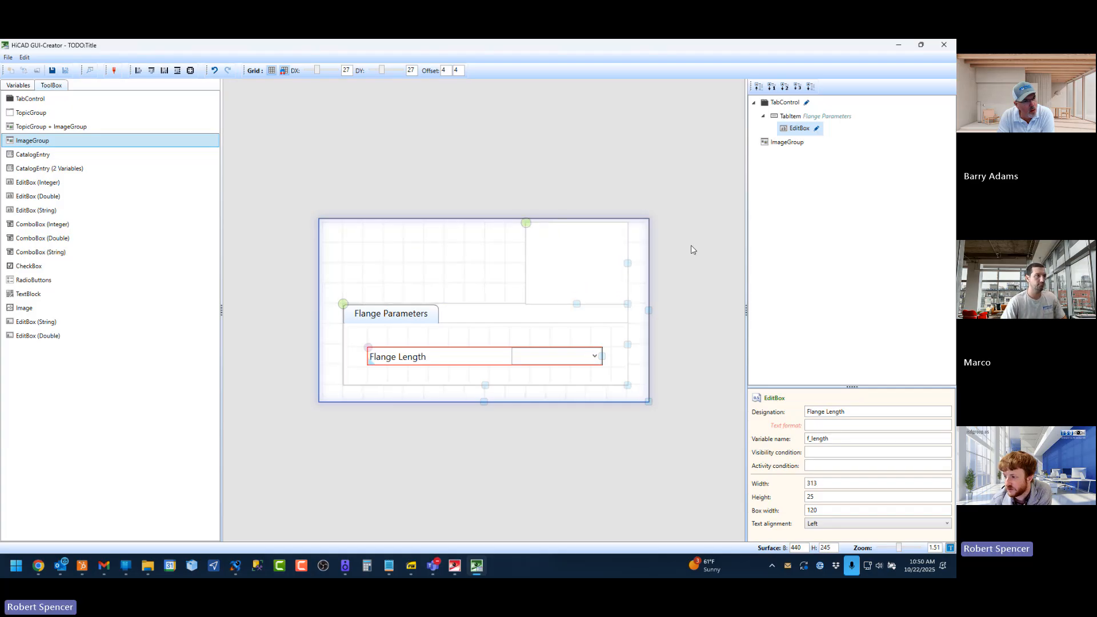
pyautogui.click(564, 252)
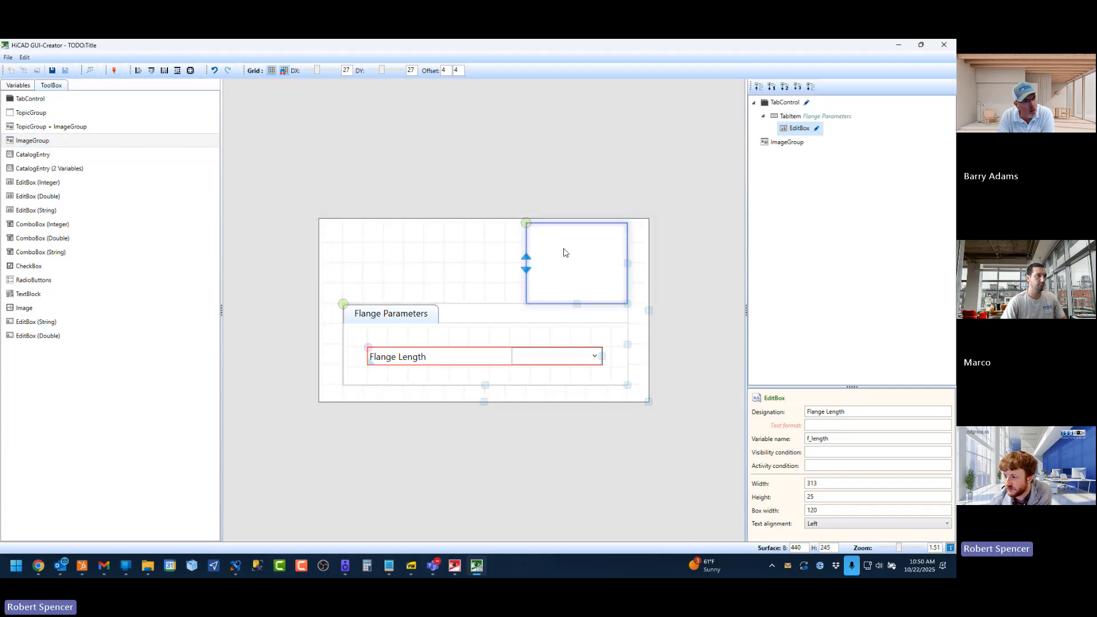
# Step: Switch to HiCAD and bring up the PANEL drawing with the flat panel in view
pyautogui.click(454, 571)
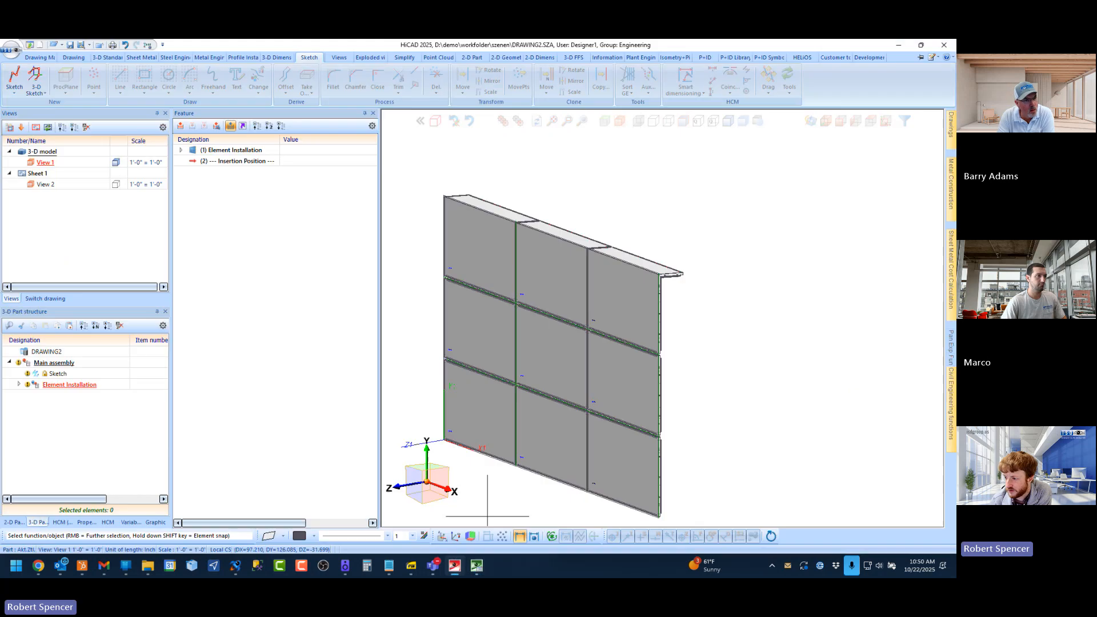
pyautogui.click(45, 298)
pyautogui.click(24, 143)
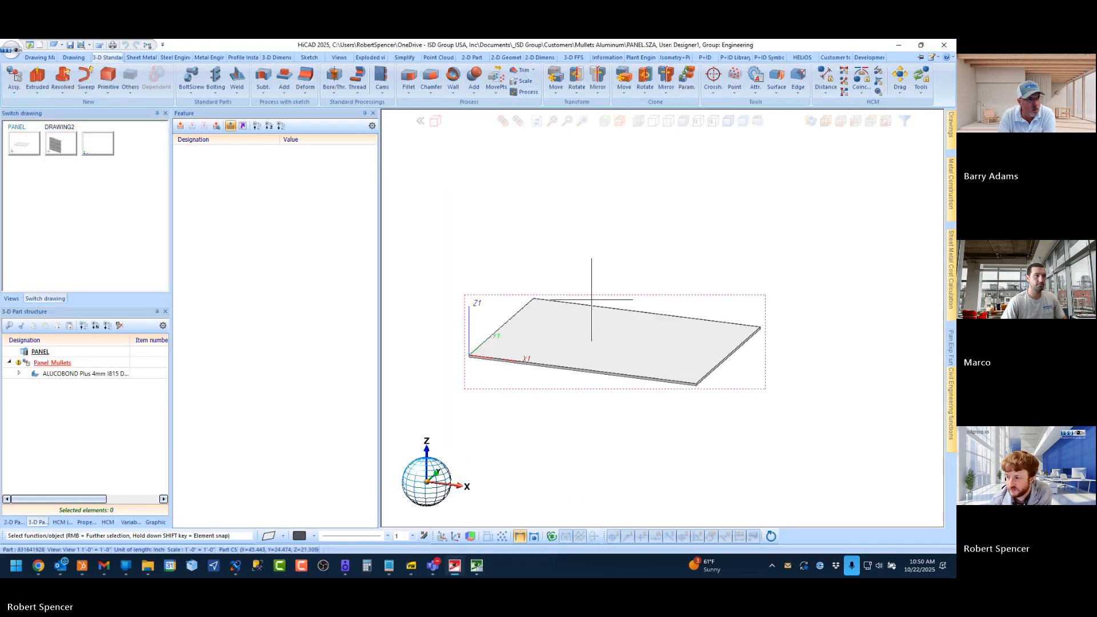
pyautogui.scroll(1, 516, 355)
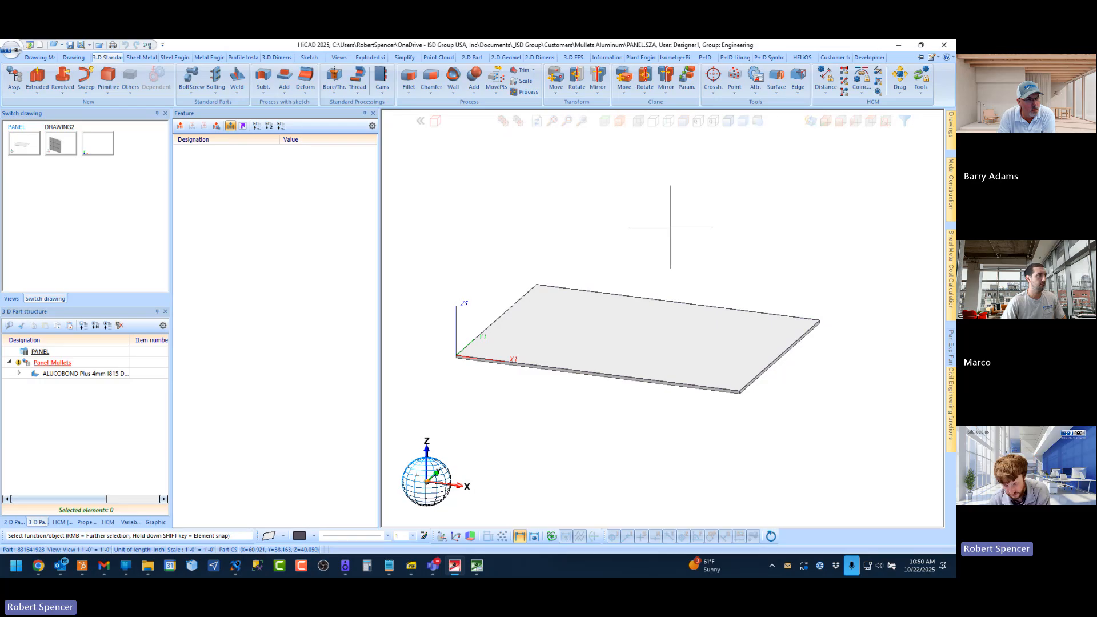
pyautogui.press('s')
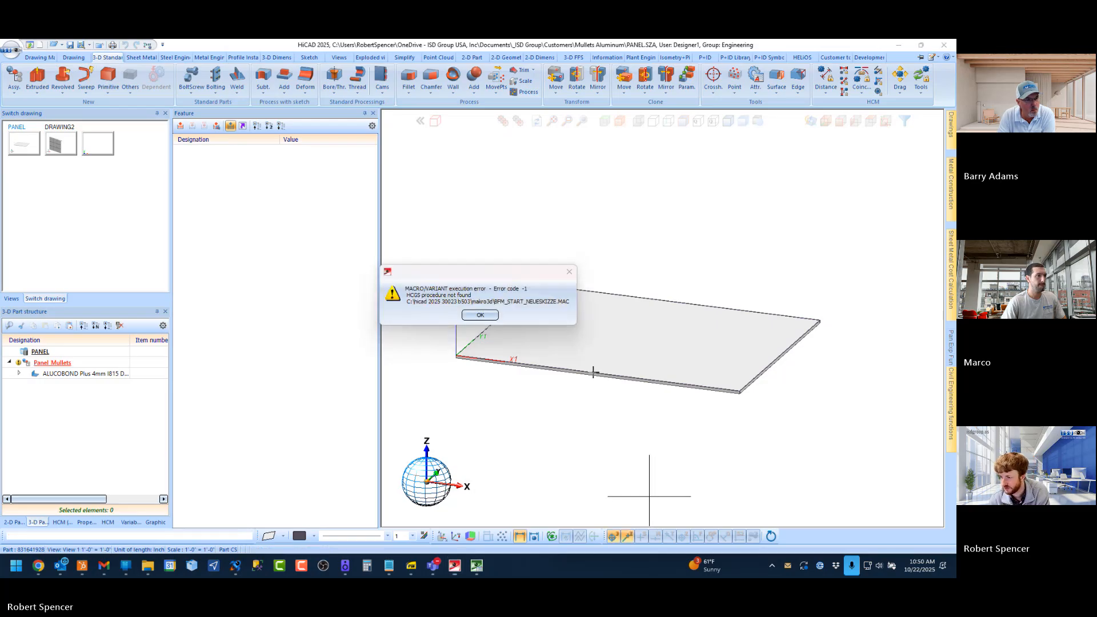
pyautogui.press('super+shift+s')
pyautogui.click(523, 57)
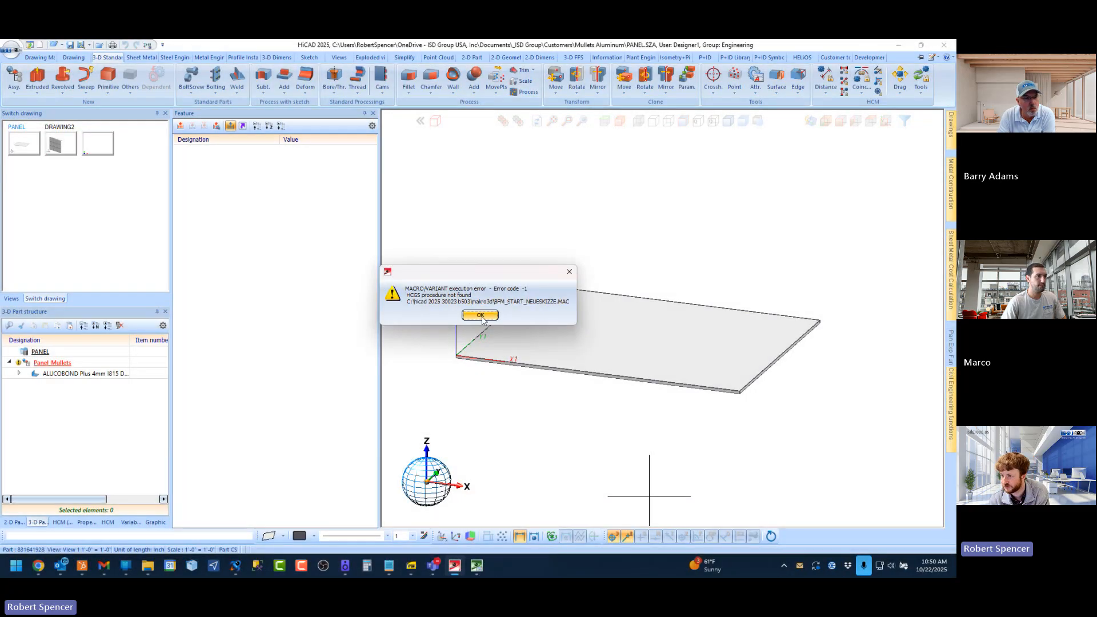
pyautogui.press('Return')
# Step: Capture a rectangular screen snip around the whole panel and open it in Snipping Tool
pyautogui.press('super+shift+s')
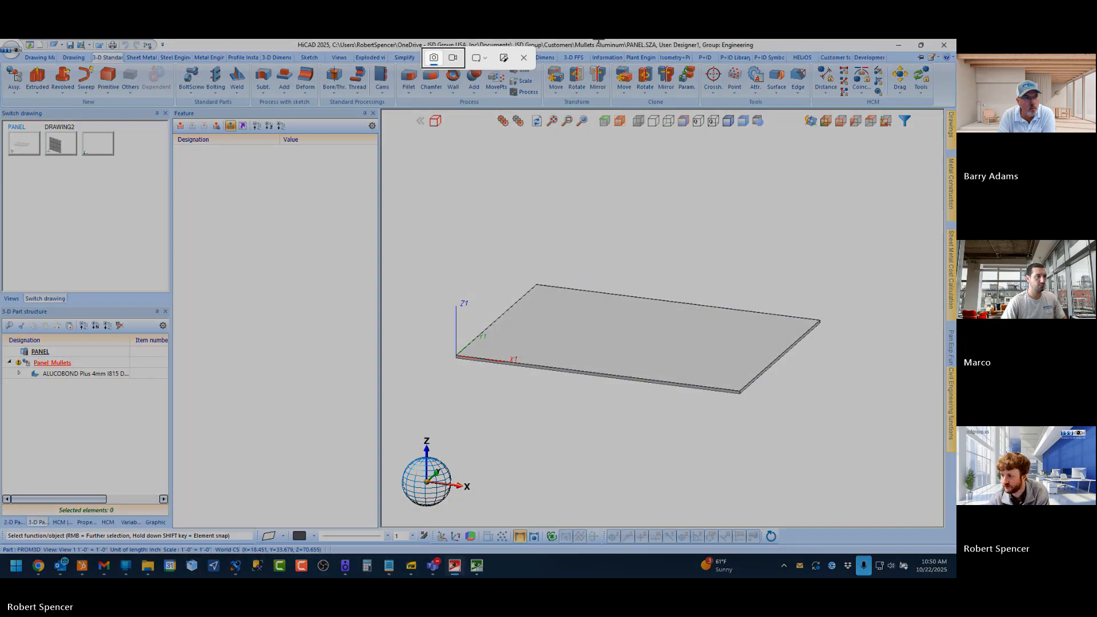
pyautogui.moveTo(424, 253); pyautogui.dragTo(860, 417)
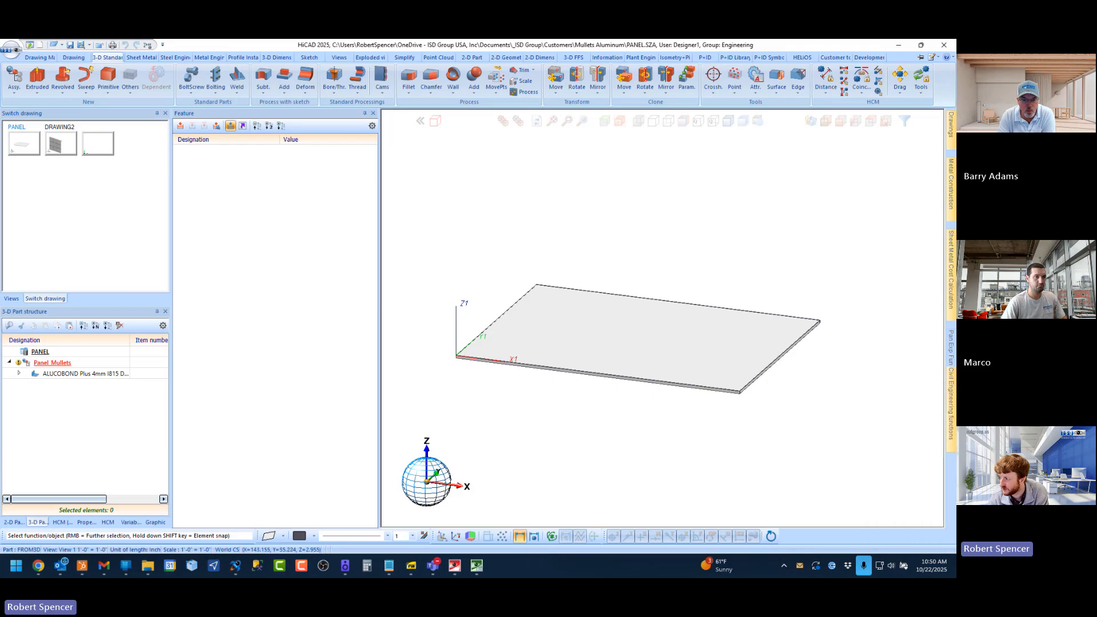
pyautogui.moveTo(955, 127); pyautogui.dragTo(592, 40)
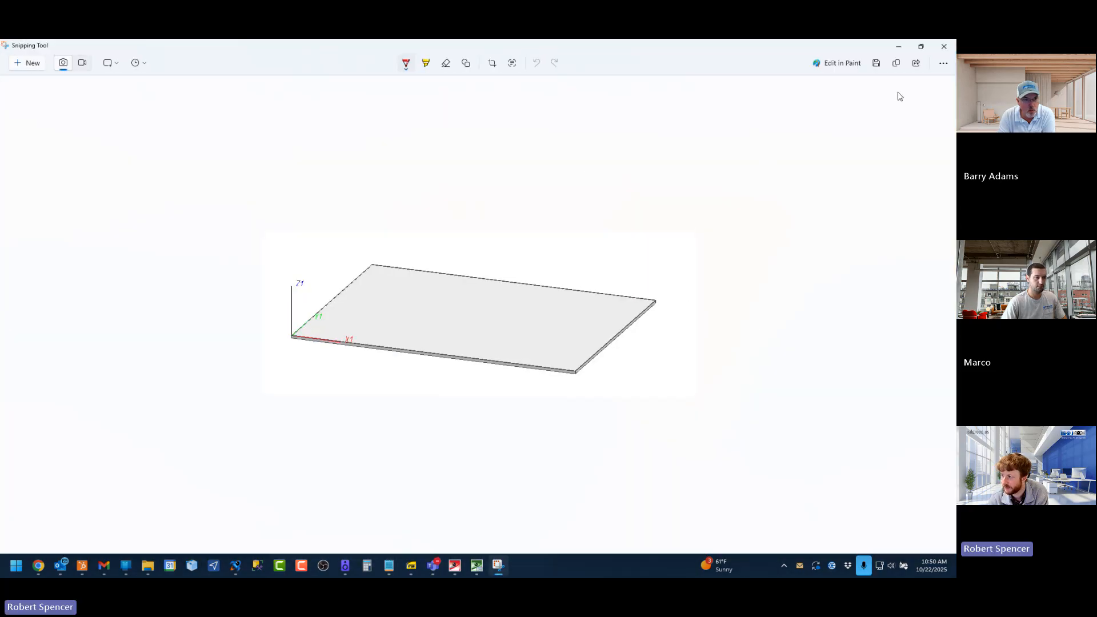
# Step: Save the panel snip to the Desktop as a JPG file named Panel_Mullets
pyautogui.click(875, 63)
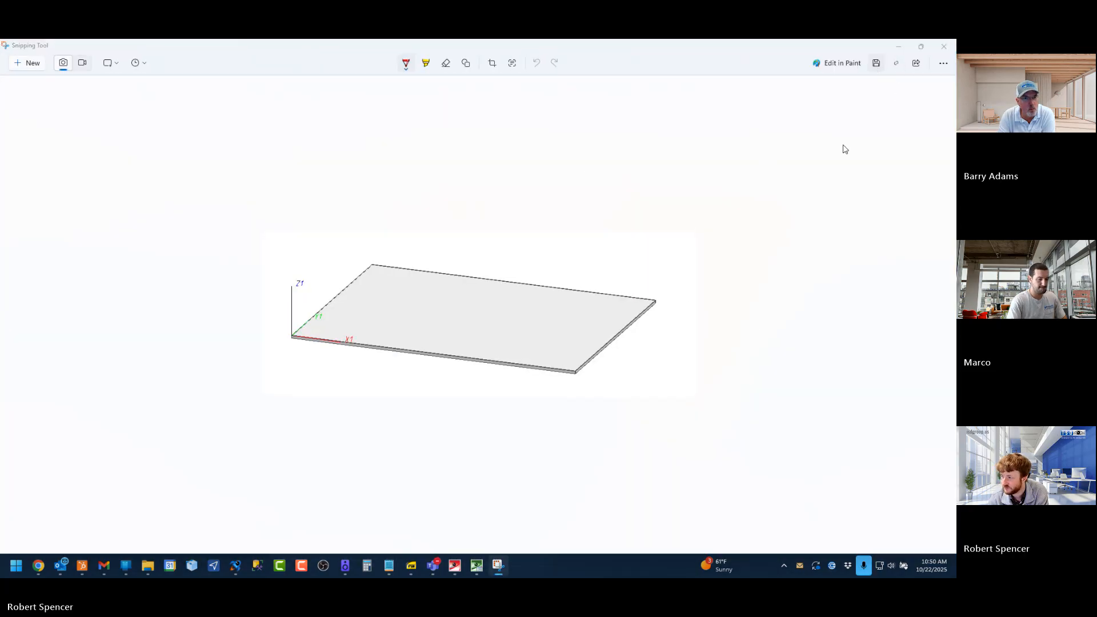
pyautogui.moveTo(322, 302); pyautogui.dragTo(320, 212)
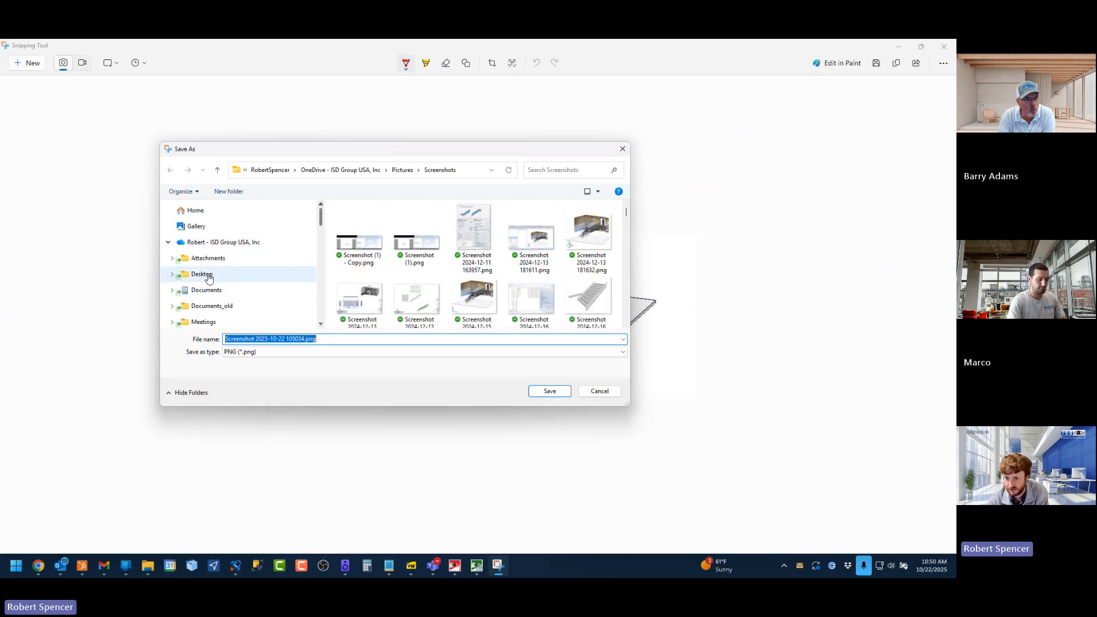
pyautogui.scroll(-5, 214, 274)
pyautogui.click(205, 239)
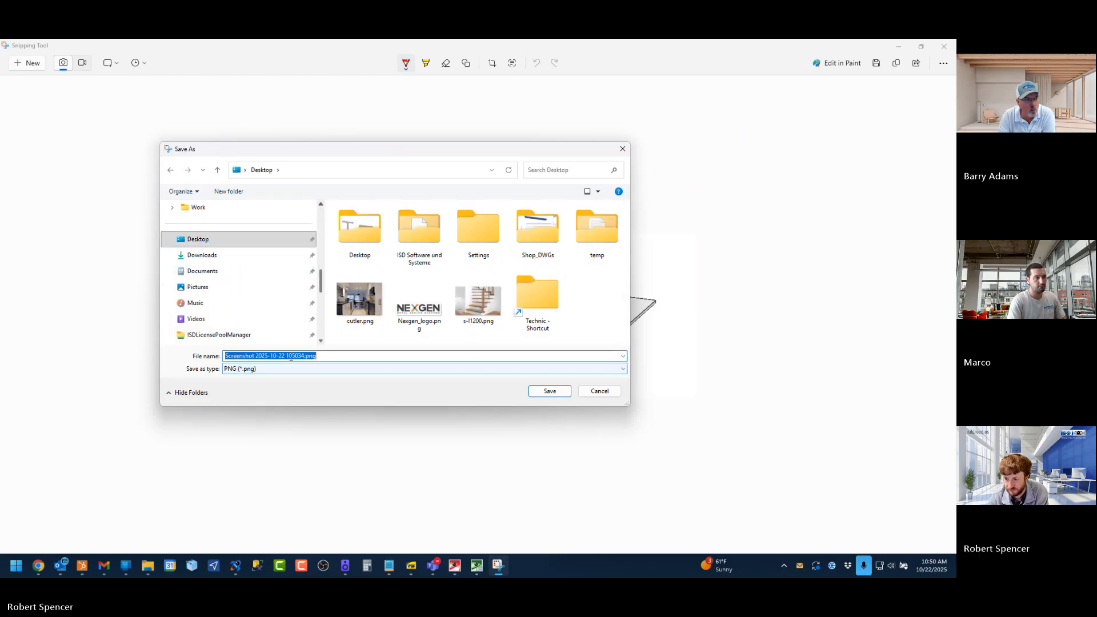
pyautogui.click(309, 377)
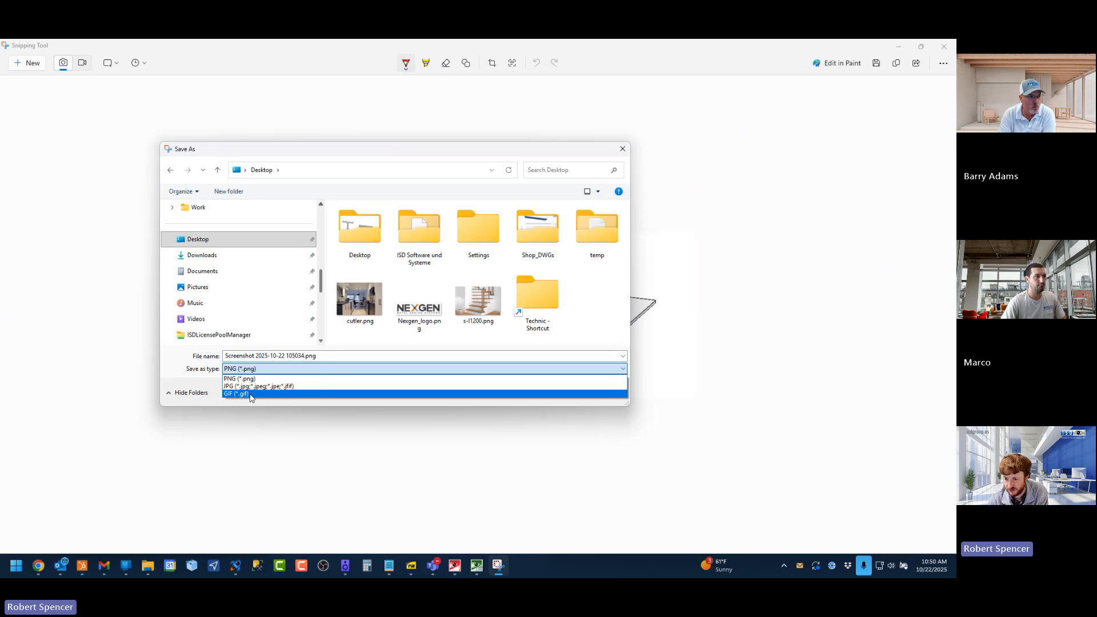
pyautogui.click(238, 386)
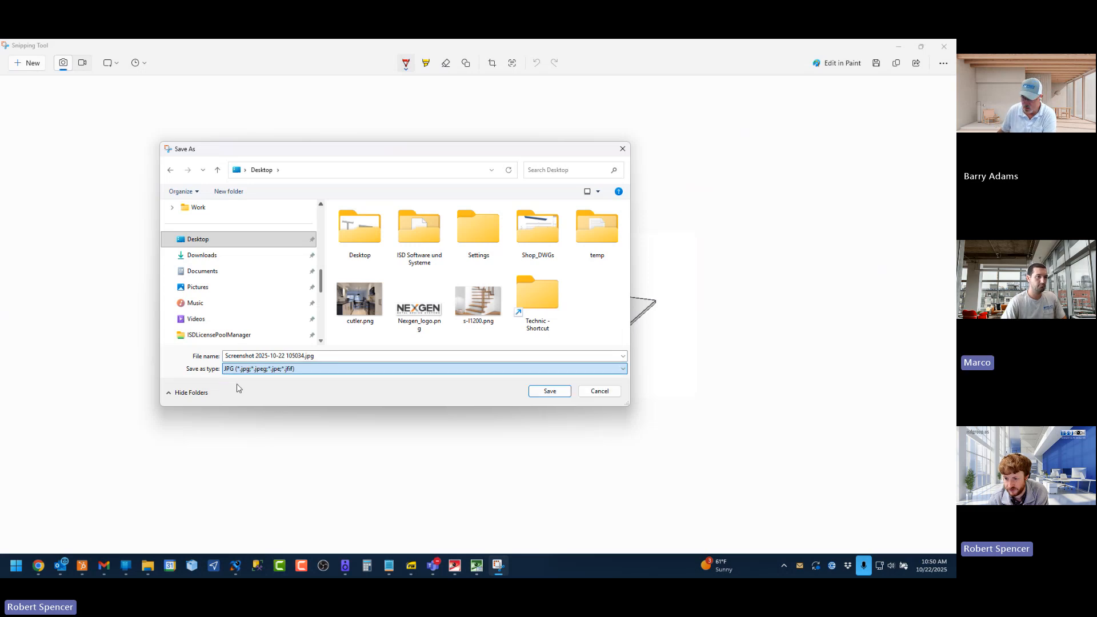
pyautogui.click(304, 355)
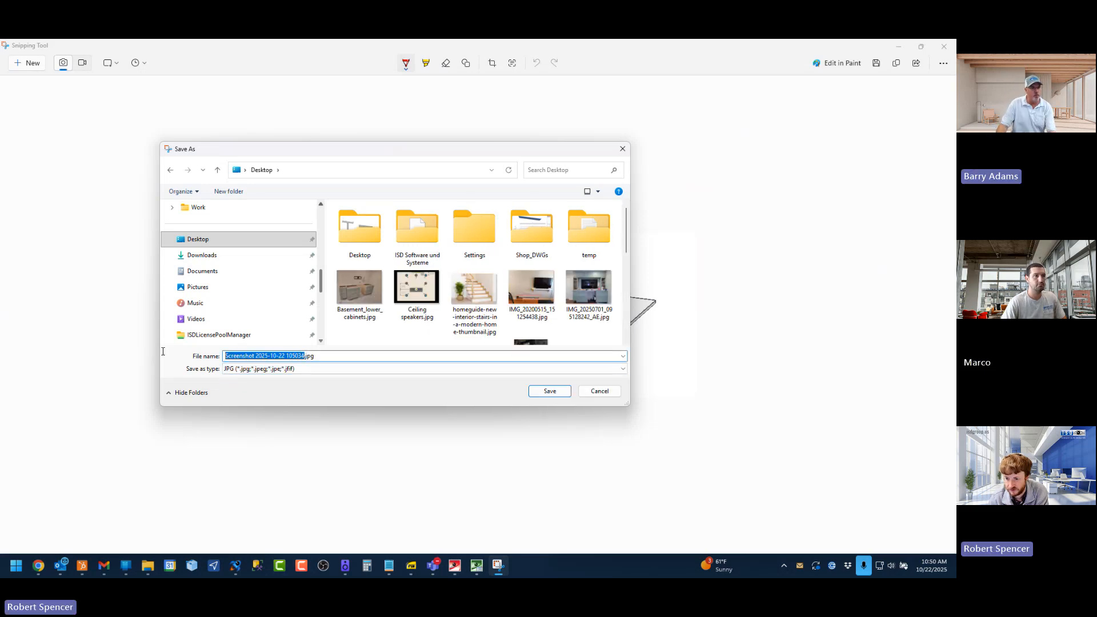
pyautogui.write('Panel')
pyautogui.write('_Mul')
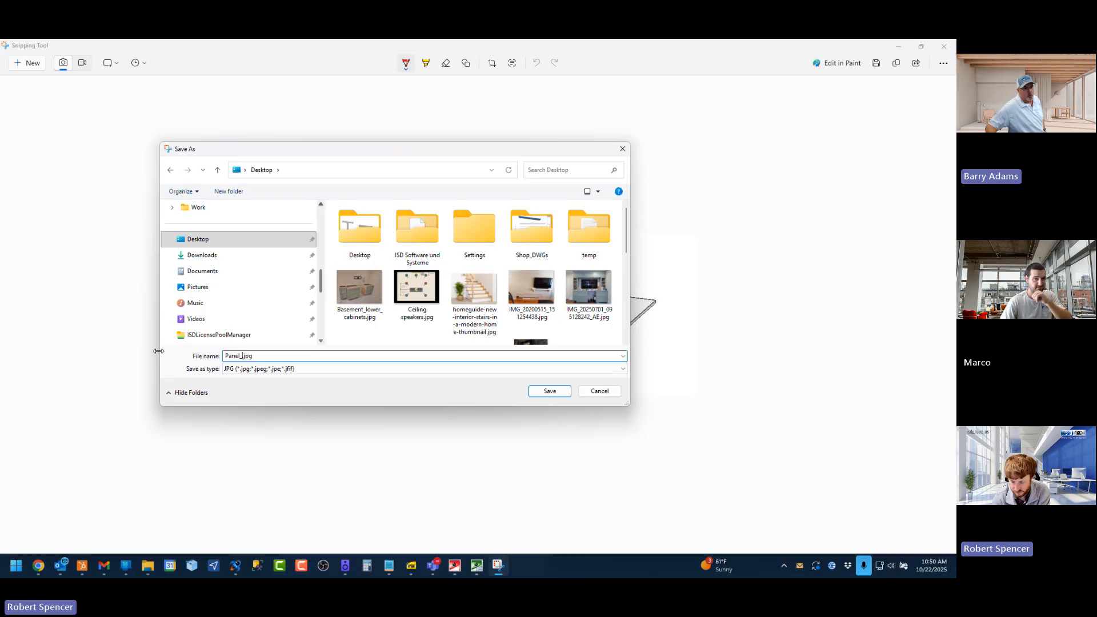
pyautogui.write('lets')
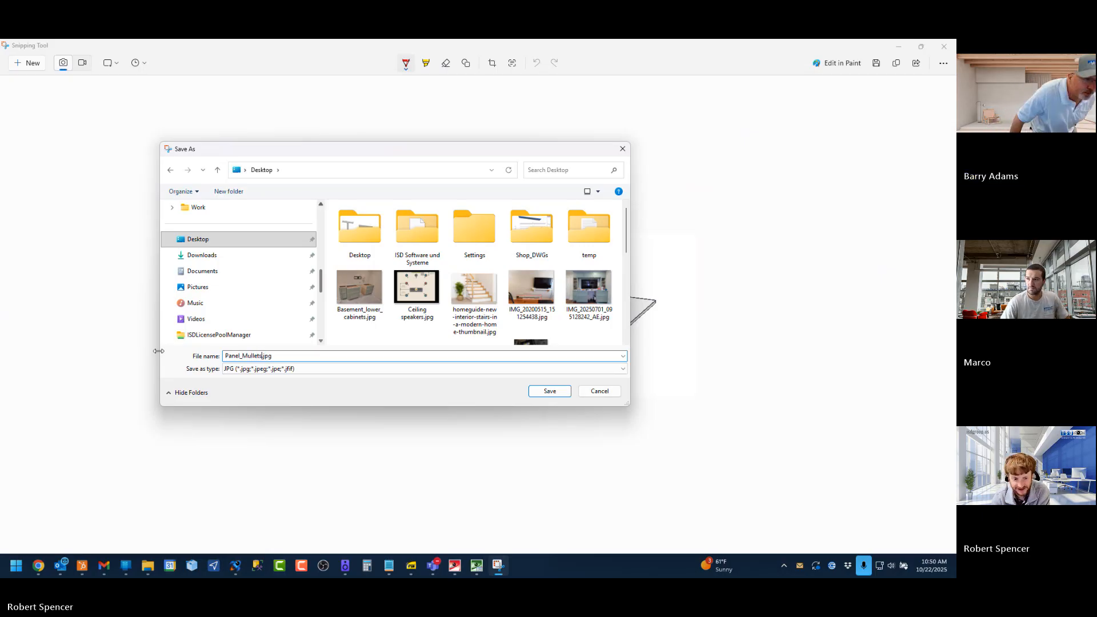
pyautogui.click(548, 392)
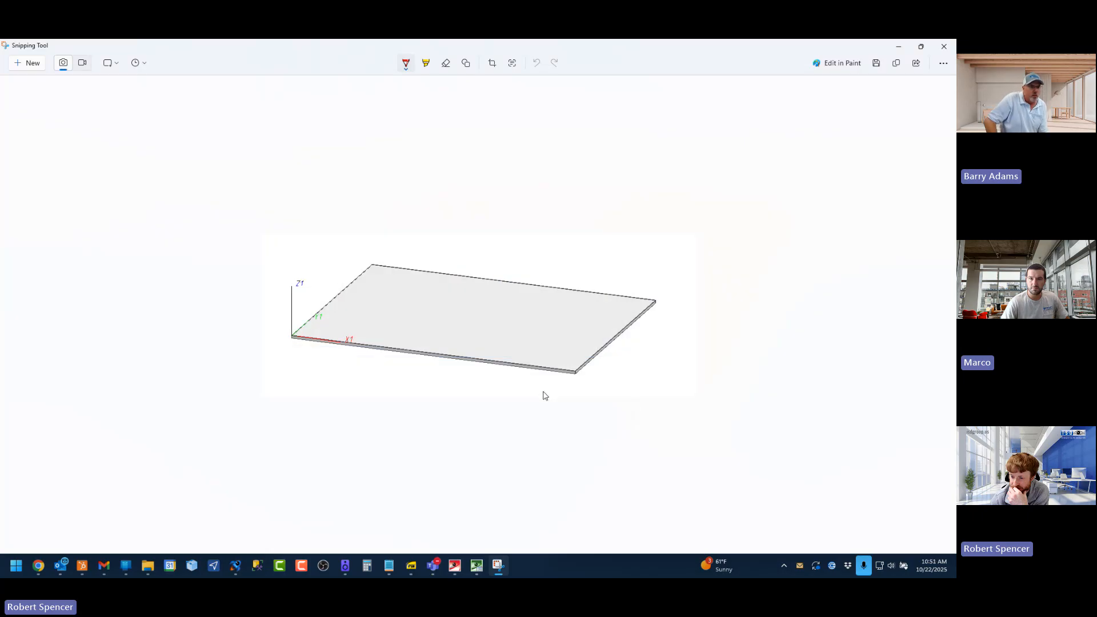
# Step: Switch back to the HiCAD GUI-Creator and delete the ImageGroup above the TabControl
pyautogui.click(477, 566)
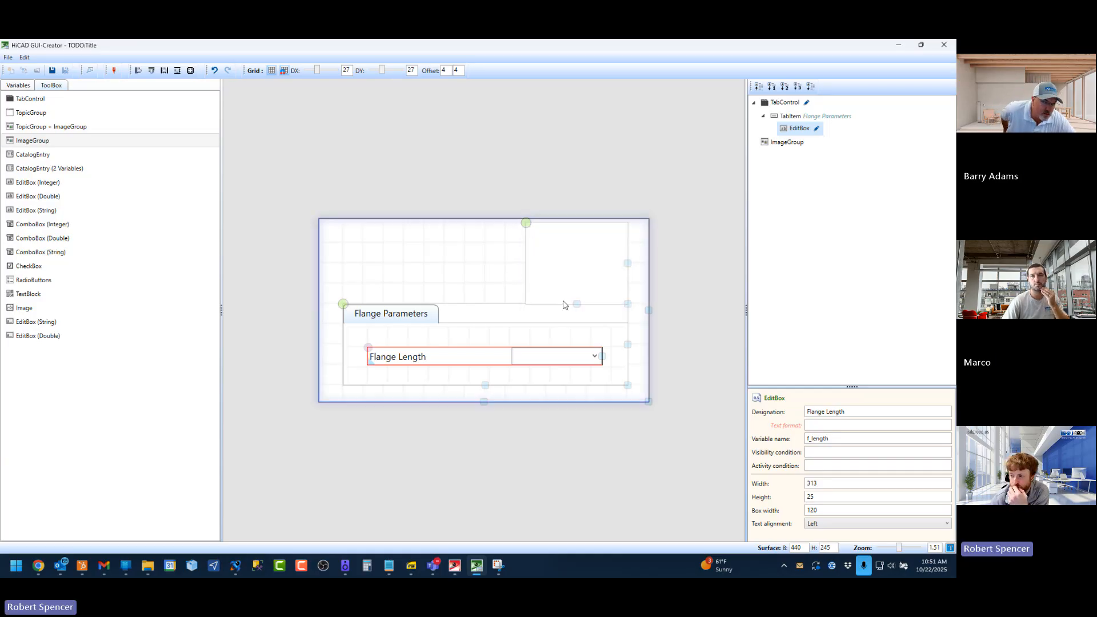
pyautogui.click(582, 267)
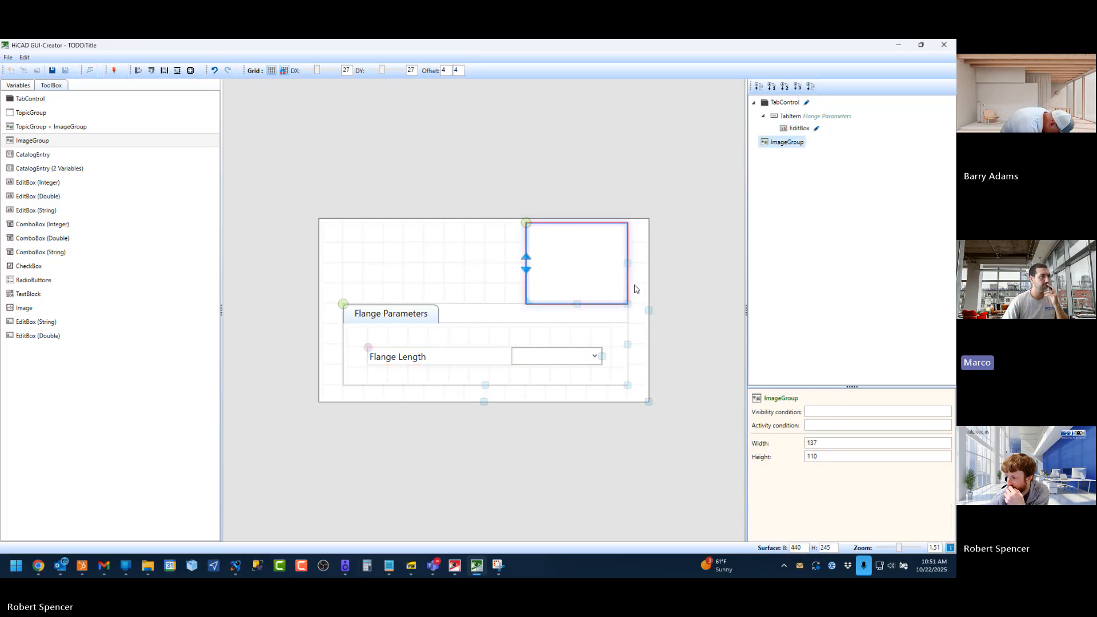
pyautogui.click(818, 412)
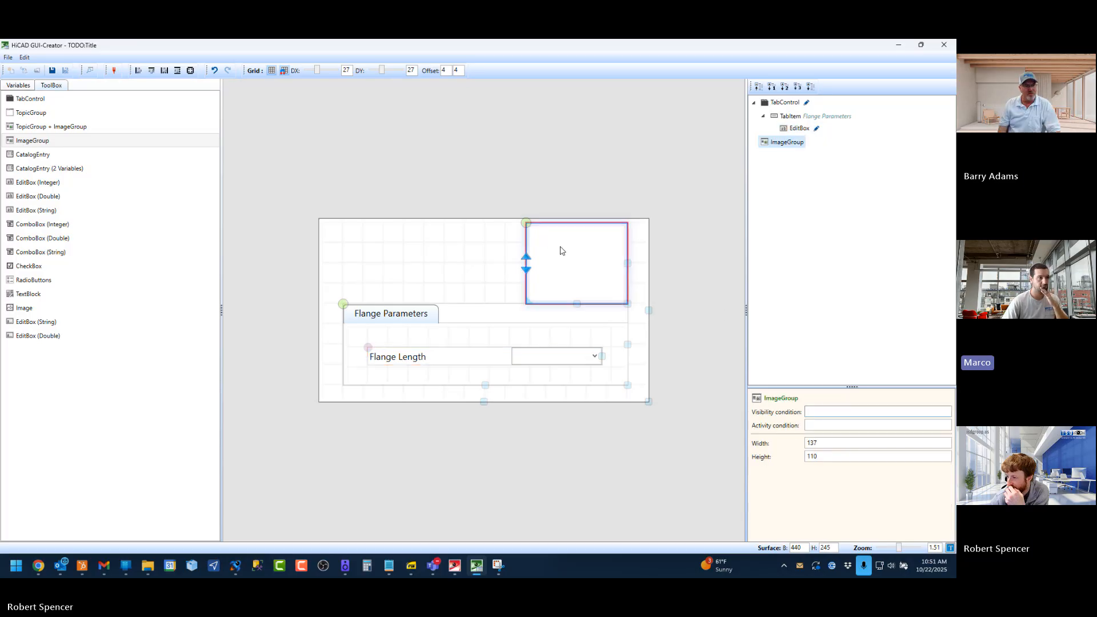
pyautogui.click(113, 70)
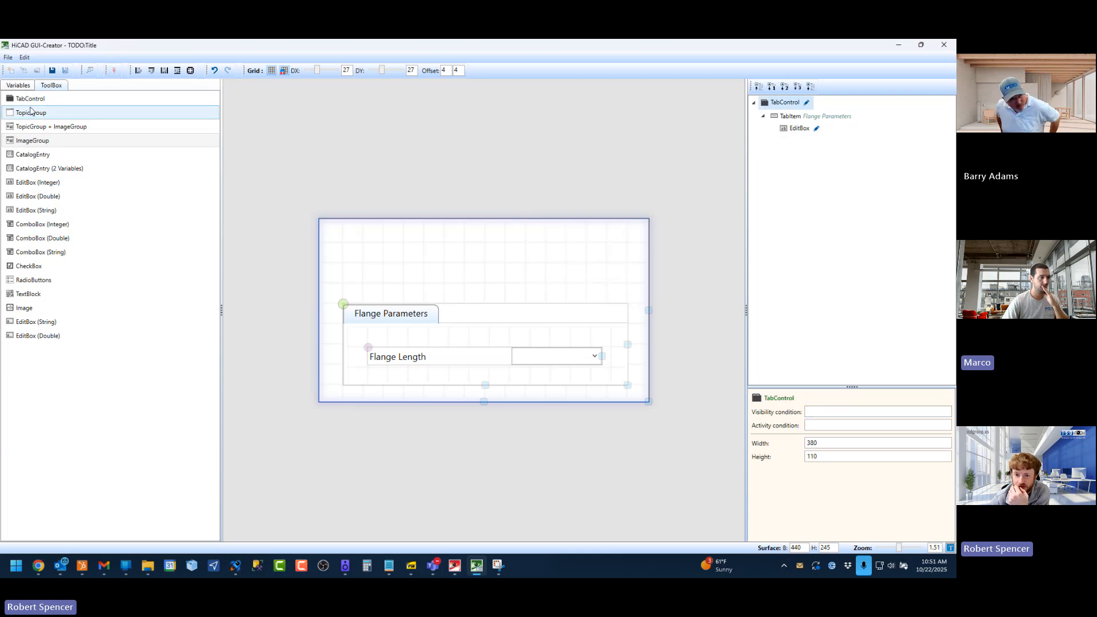
# Step: Add an Image element above the TabControl and enlarge it to 110 by 110, flush with the control's right edge
pyautogui.click(26, 309)
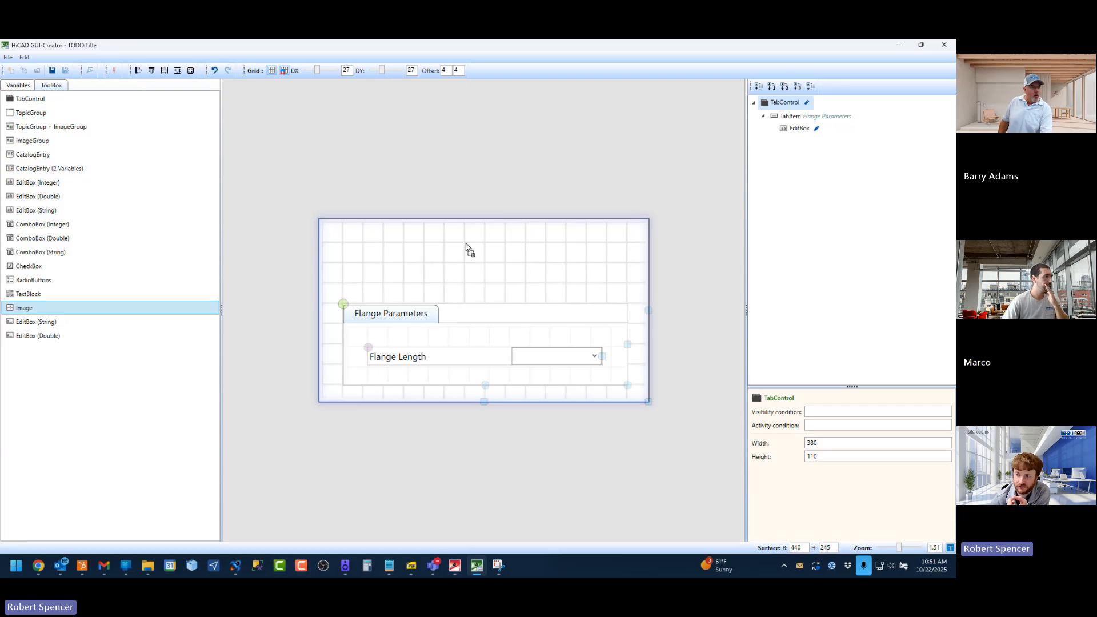
pyautogui.click(505, 244)
pyautogui.moveTo(505, 244); pyautogui.dragTo(536, 233)
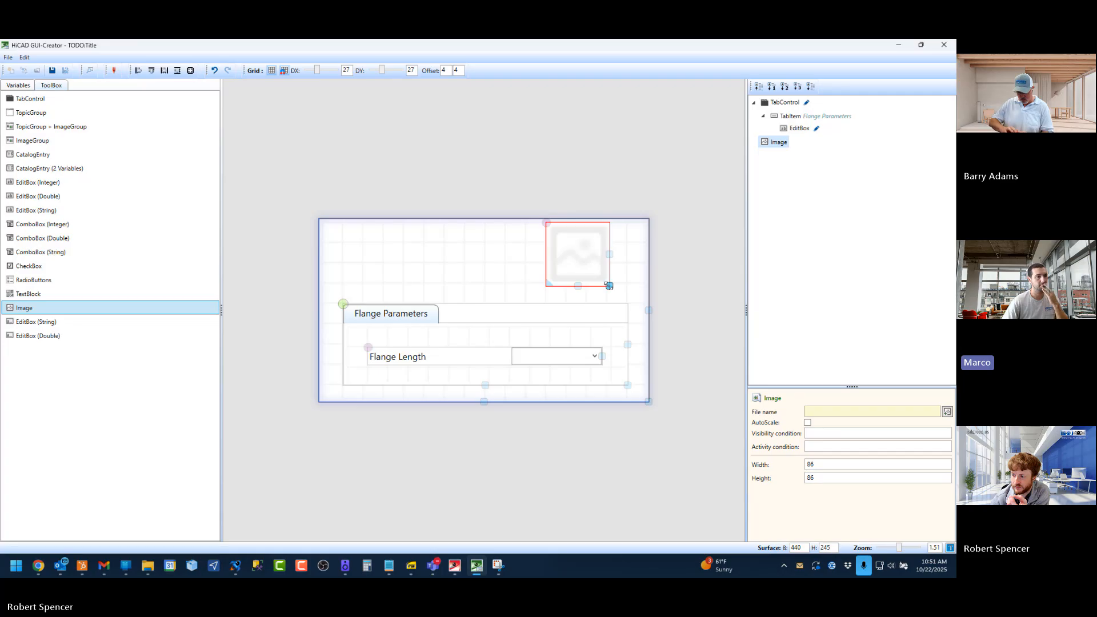
pyautogui.moveTo(608, 285); pyautogui.dragTo(627, 304)
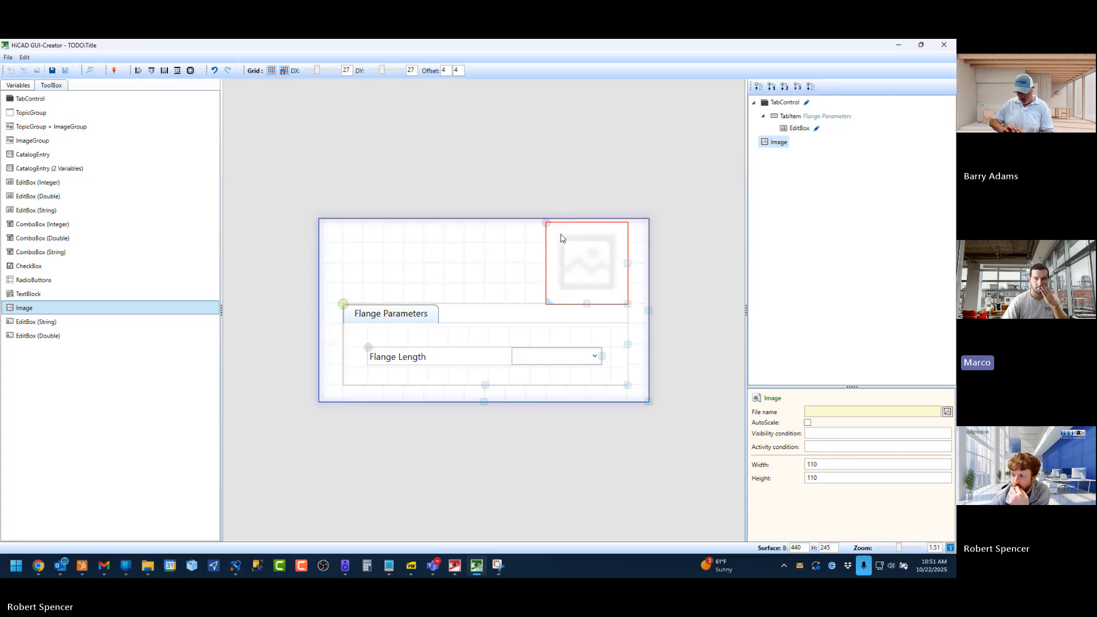
# Step: Assign Panel_Mullets.jpg from the Desktop to the Image element and turn on AutoScale
pyautogui.click(828, 412)
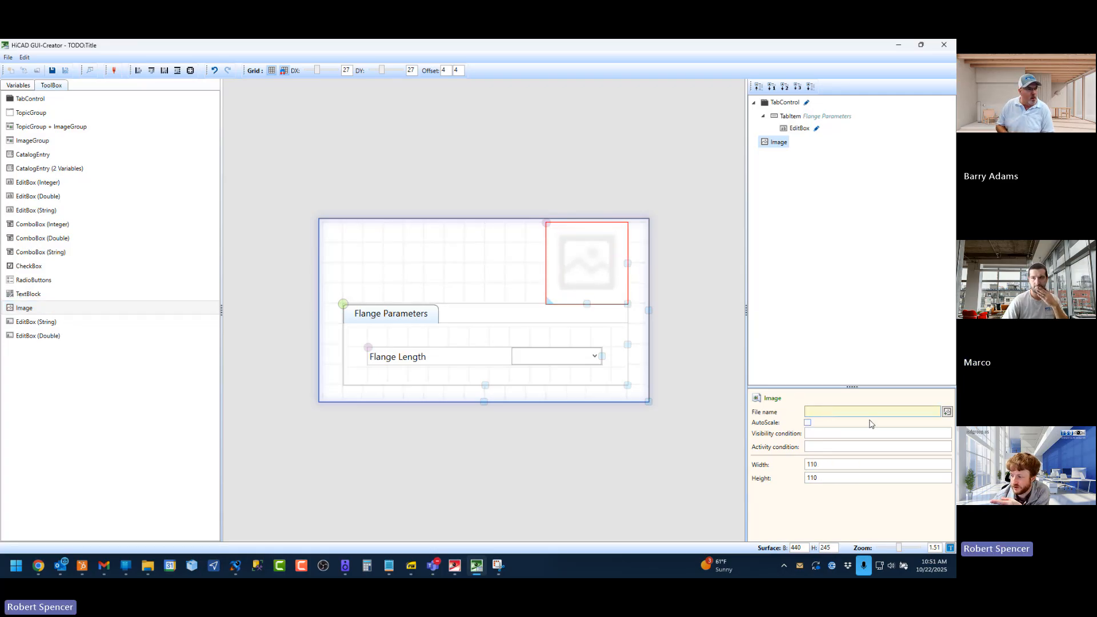
pyautogui.click(947, 412)
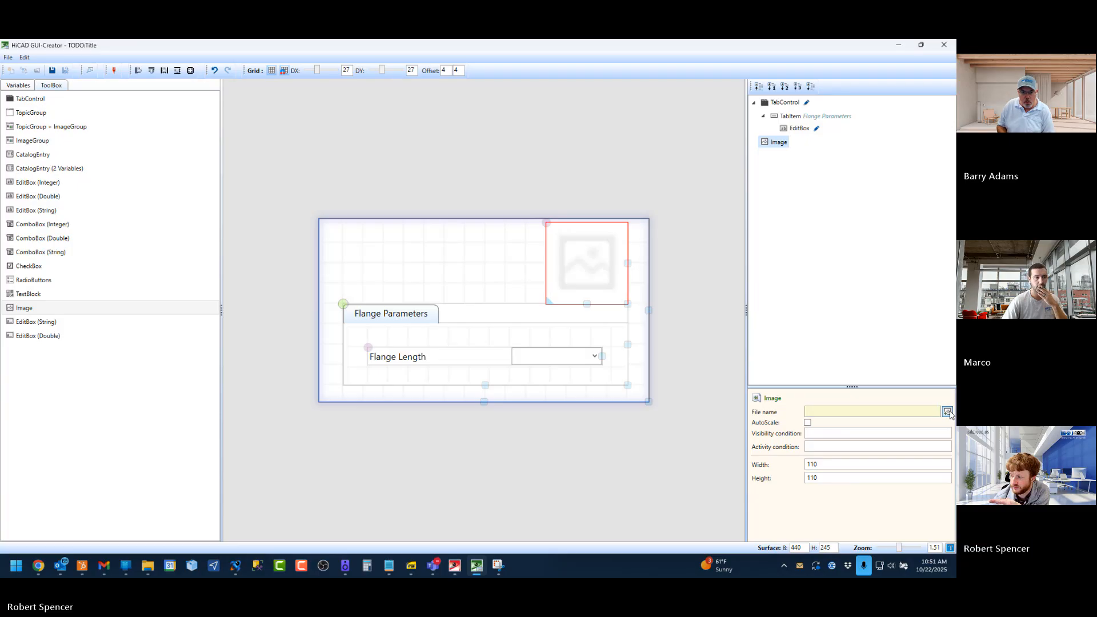
pyautogui.moveTo(335, 68); pyautogui.dragTo(478, 119)
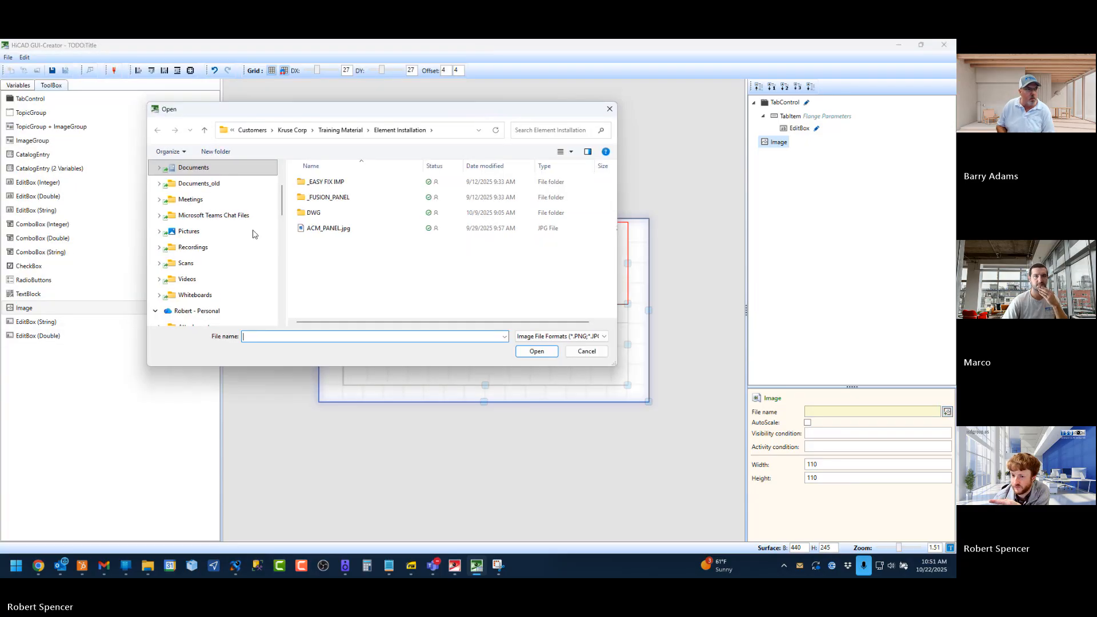
pyautogui.scroll(-3, 232, 248)
pyautogui.click(184, 263)
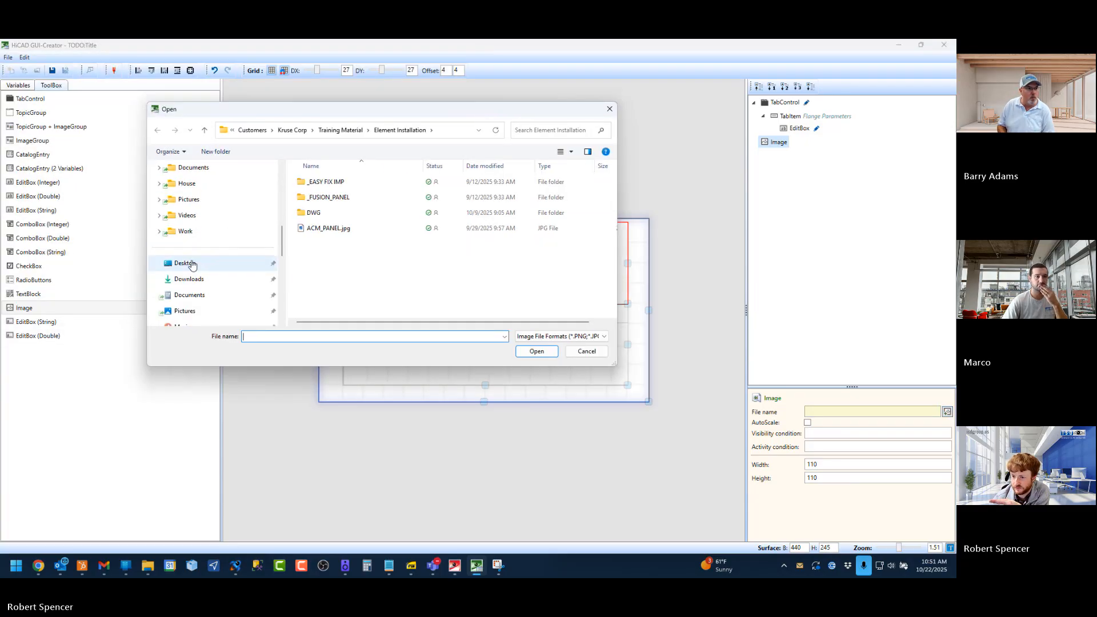
pyautogui.scroll(-3, 494, 249)
pyautogui.scroll(-2, 494, 249)
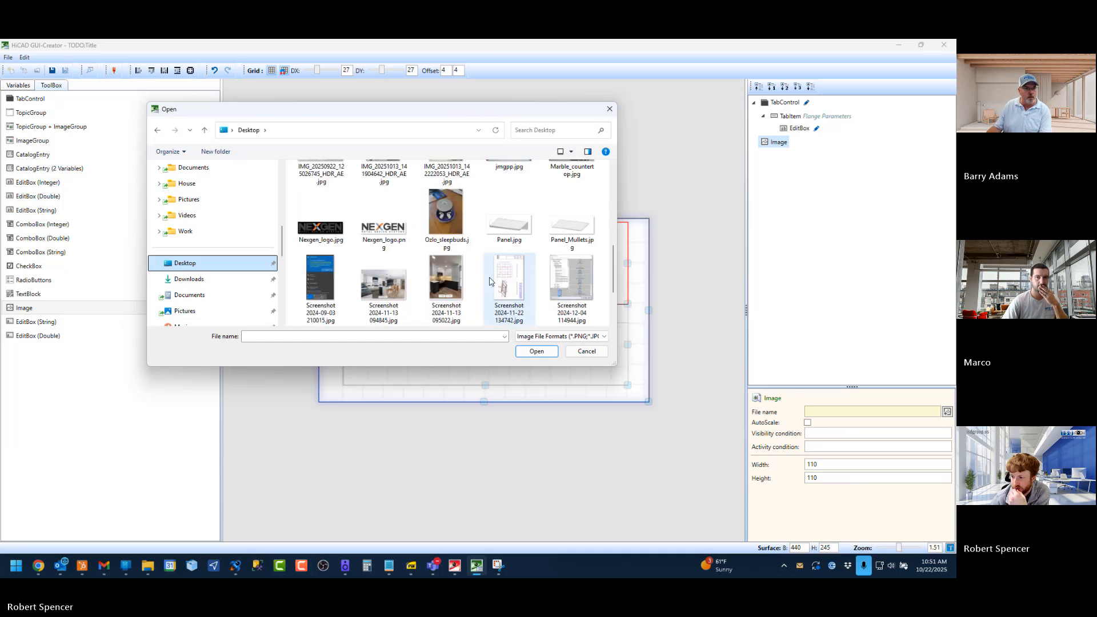
pyautogui.doubleClick(573, 231)
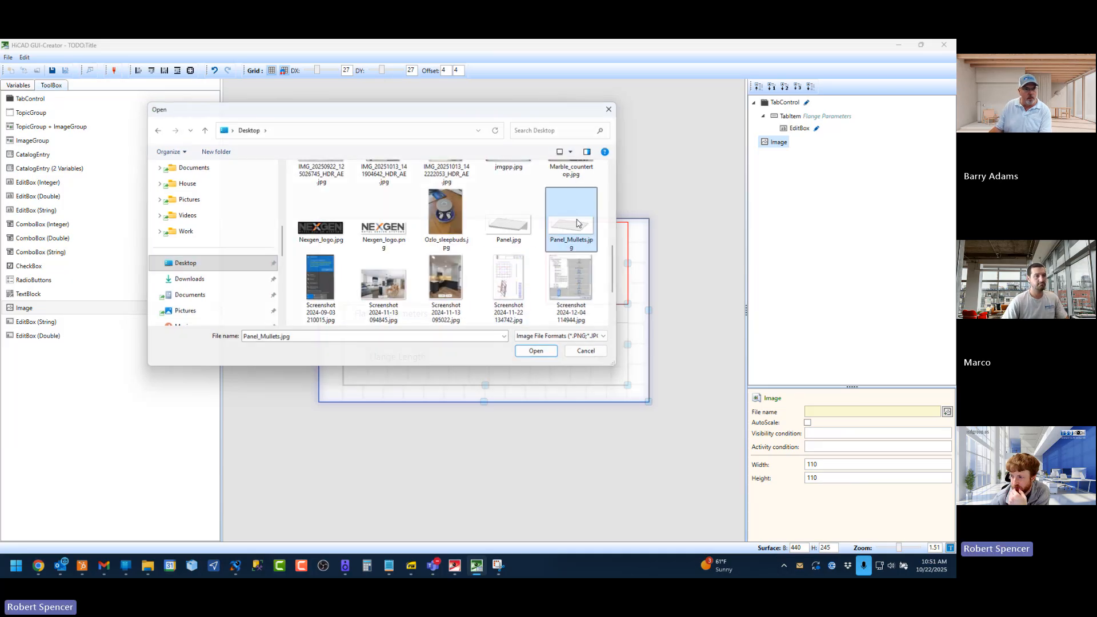
pyautogui.click(807, 422)
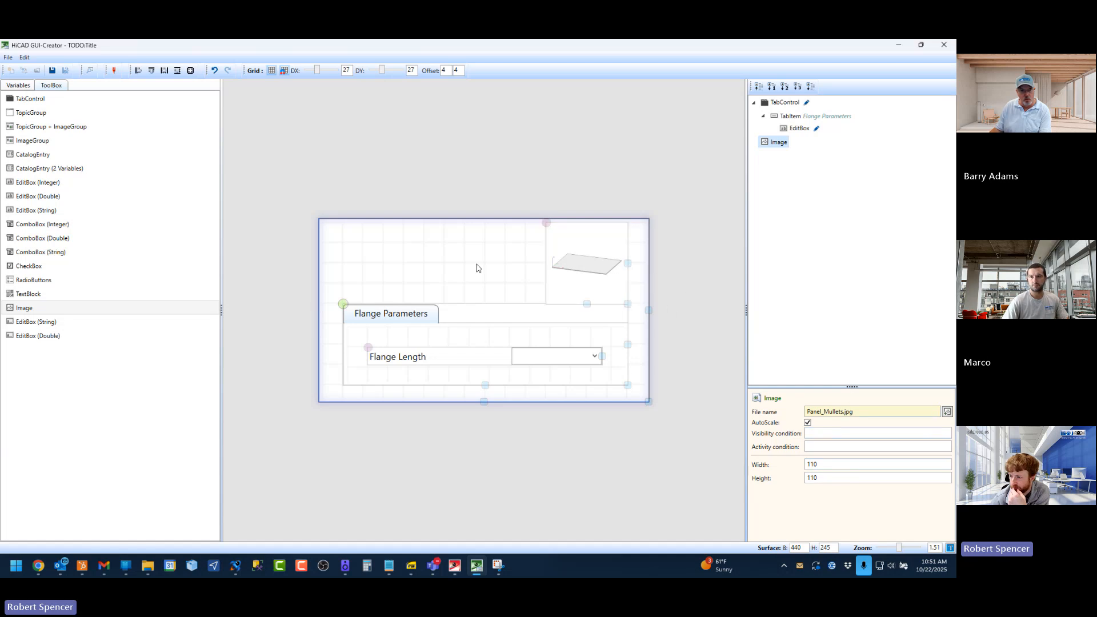
pyautogui.moveTo(587, 303); pyautogui.dragTo(589, 304)
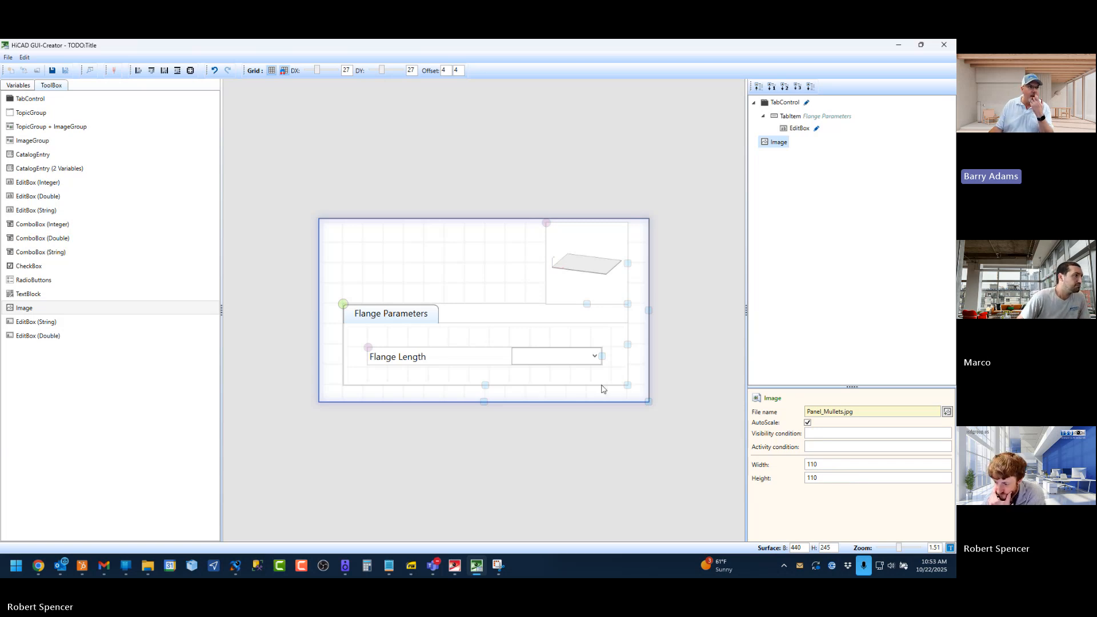
# Step: Switch to the Element Installation Training Book PDF and examine page 5 with the simple GUI example, fitted to a single page
pyautogui.click(411, 566)
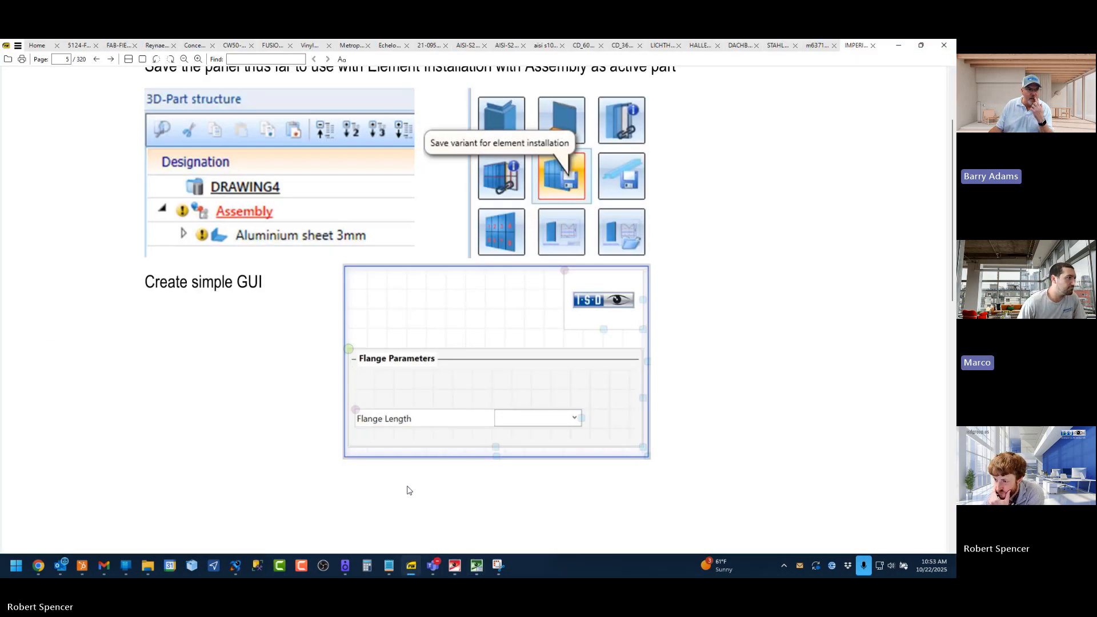
pyautogui.click(143, 59)
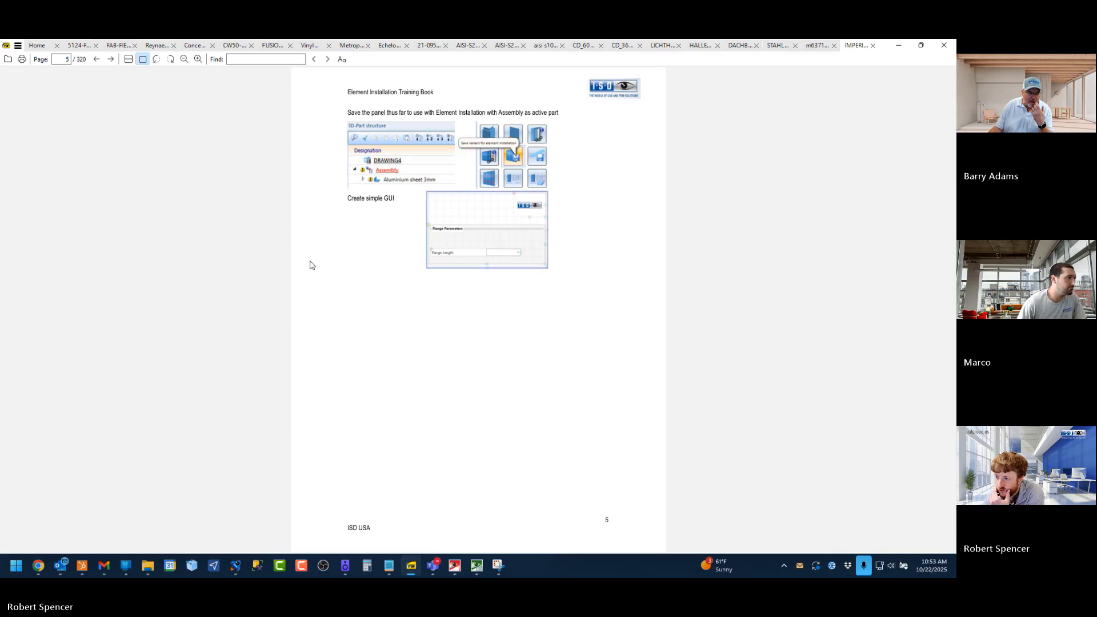
pyautogui.scroll(1, 319, 271)
pyautogui.scroll(-2, 320, 270)
pyautogui.scroll(1, 321, 270)
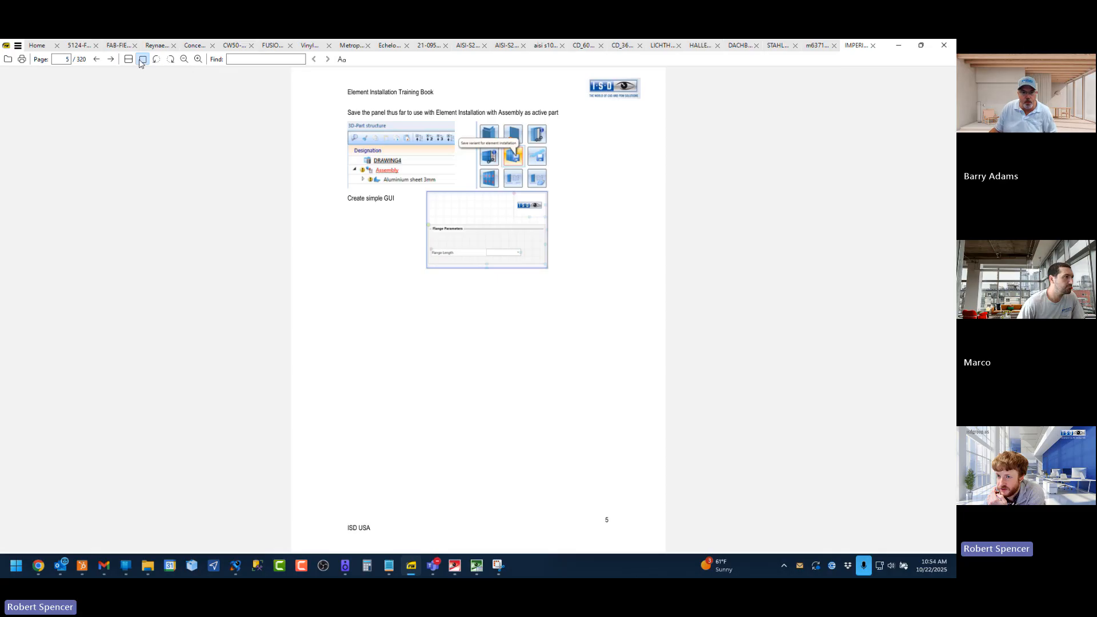
# Step: Compare the enlarged simple GUI example on page 5 of the training book PDF with the GUI-Creator layout, ending with the page fitted
pyautogui.click(197, 60)
pyautogui.click(197, 59)
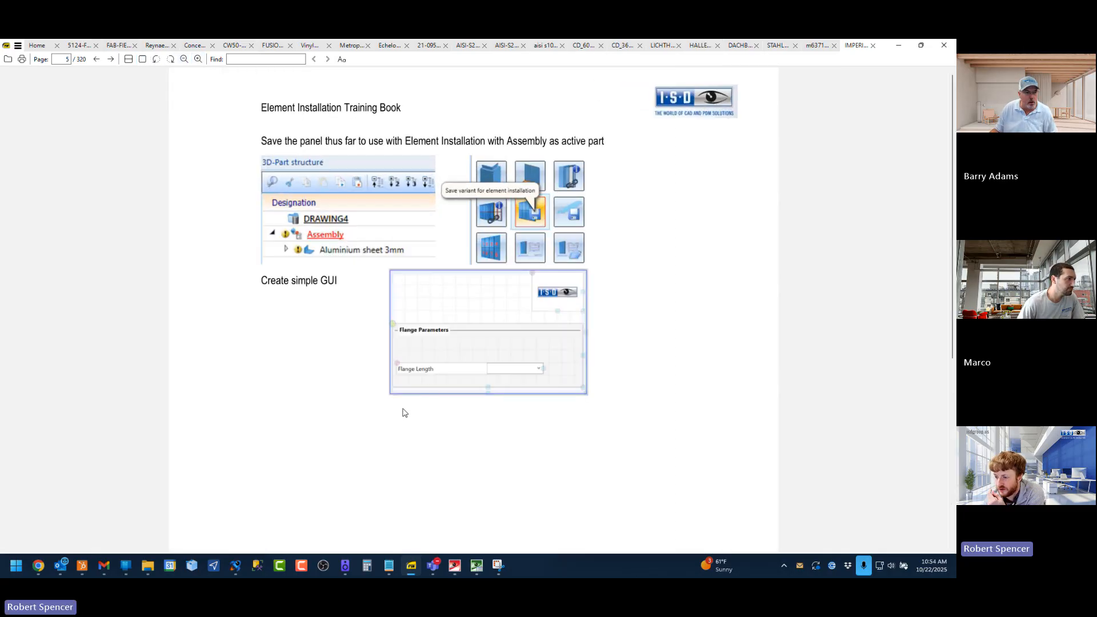
pyautogui.click(478, 566)
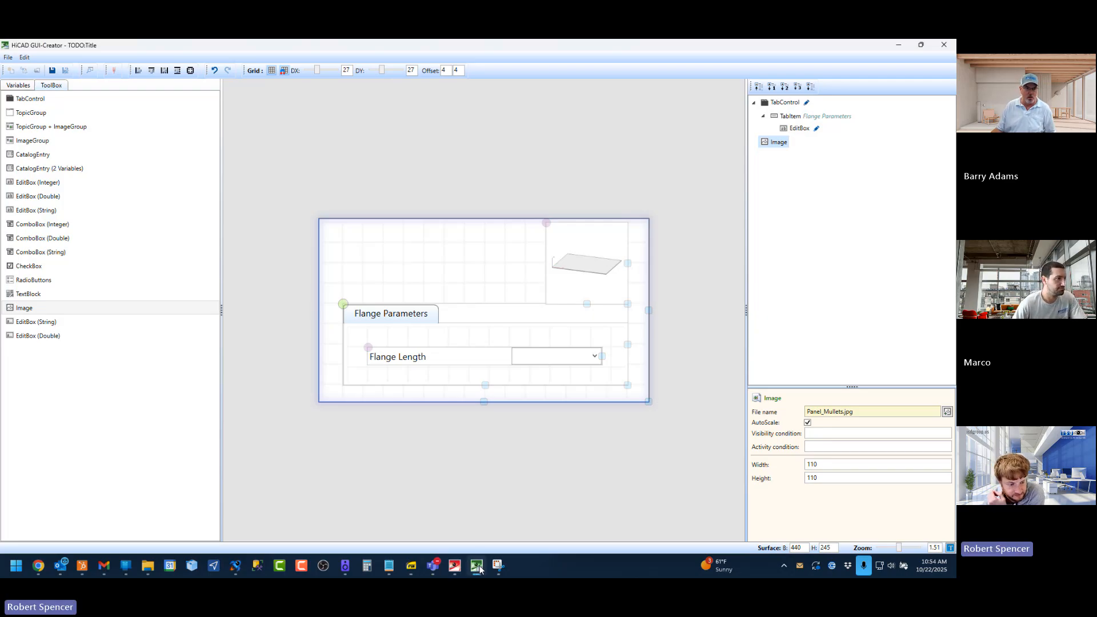
pyautogui.click(412, 566)
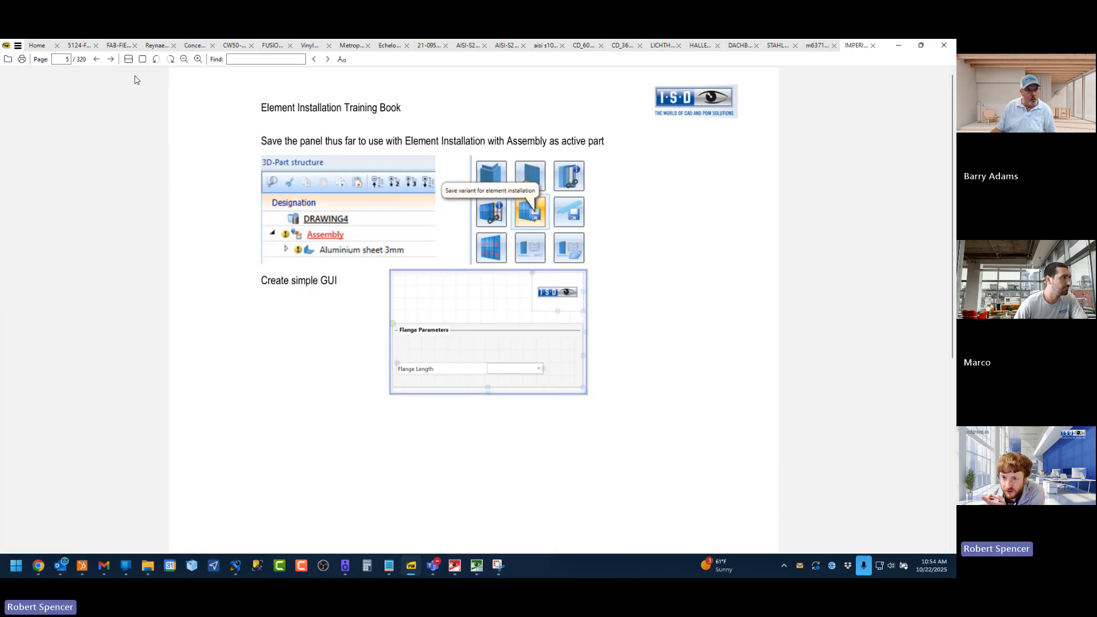
pyautogui.click(142, 59)
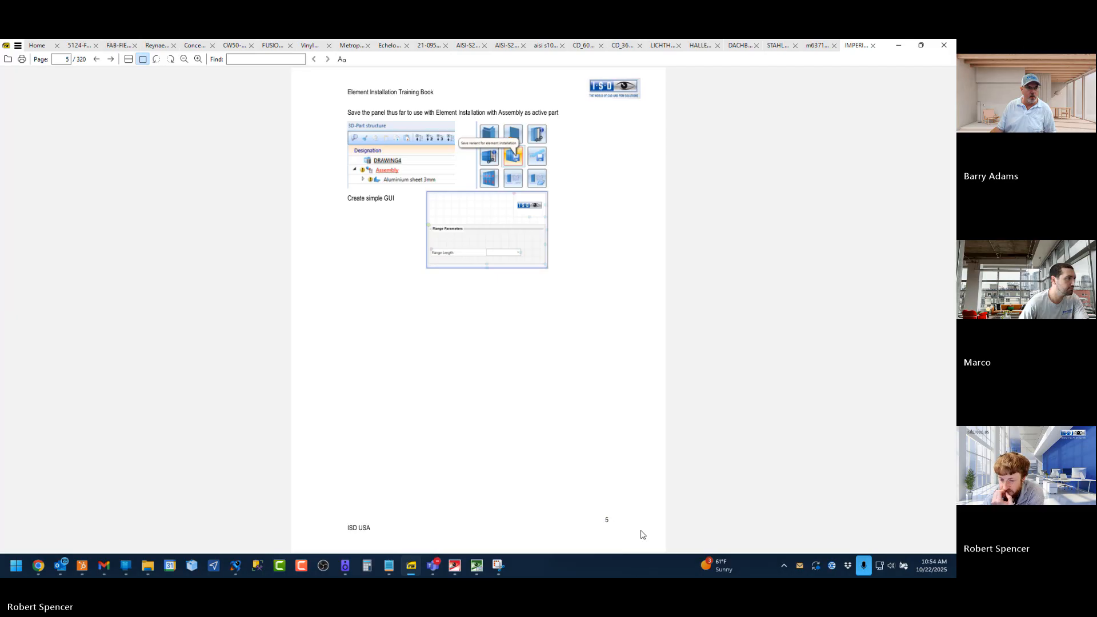
# Step: Switch to the HiCAD online help in Chrome and open Customer-specific Dialogues under the Element Installation topic
pyautogui.moveTo(40, 568)
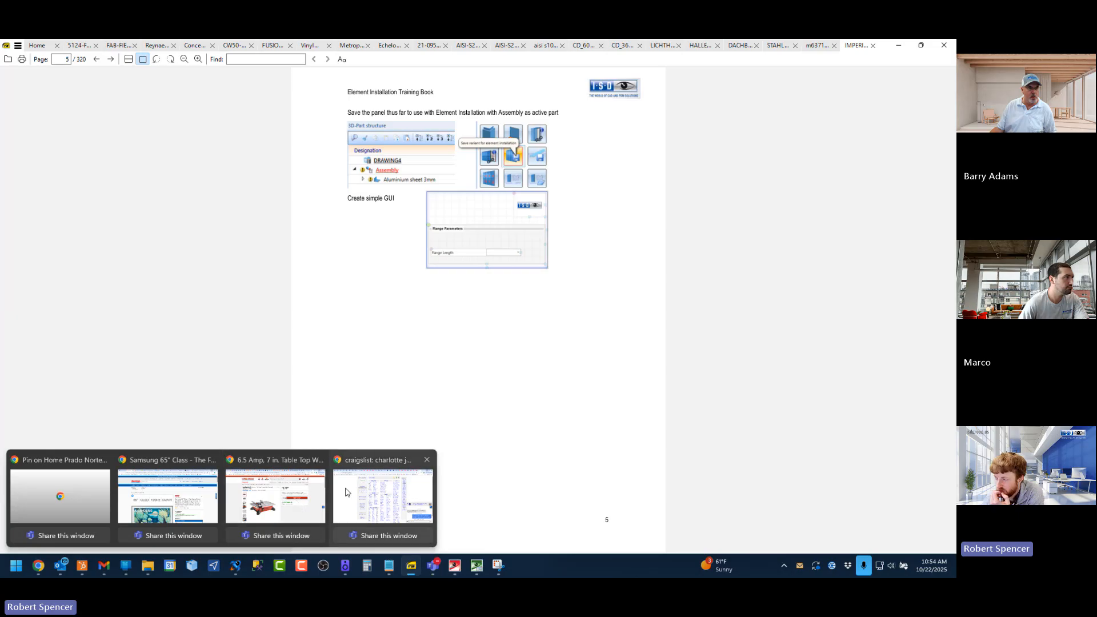
pyautogui.click(383, 496)
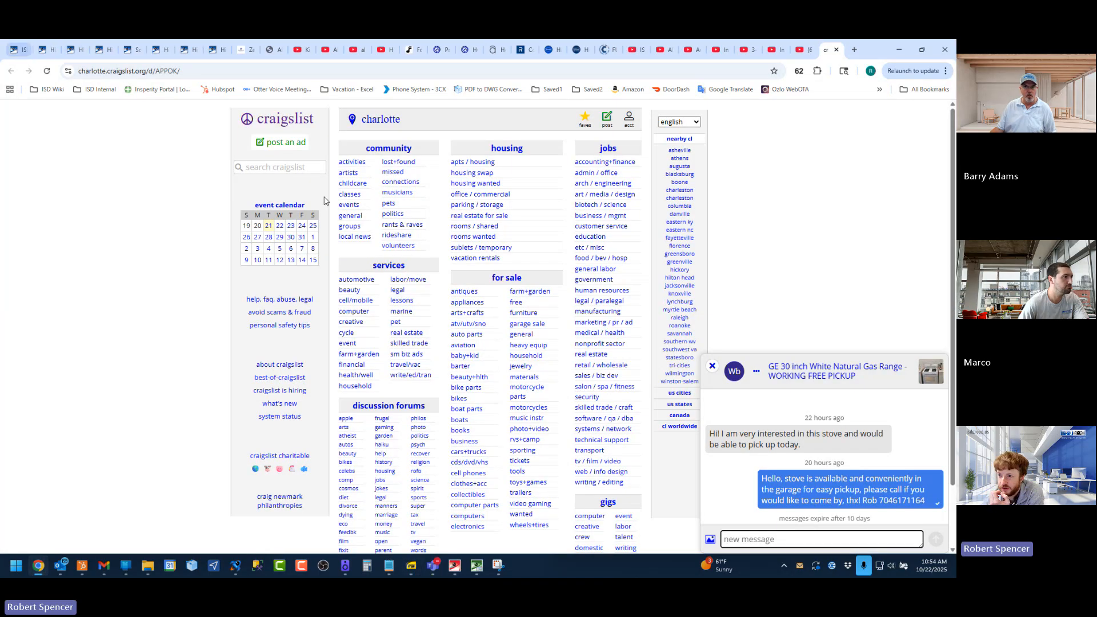
pyautogui.click(211, 50)
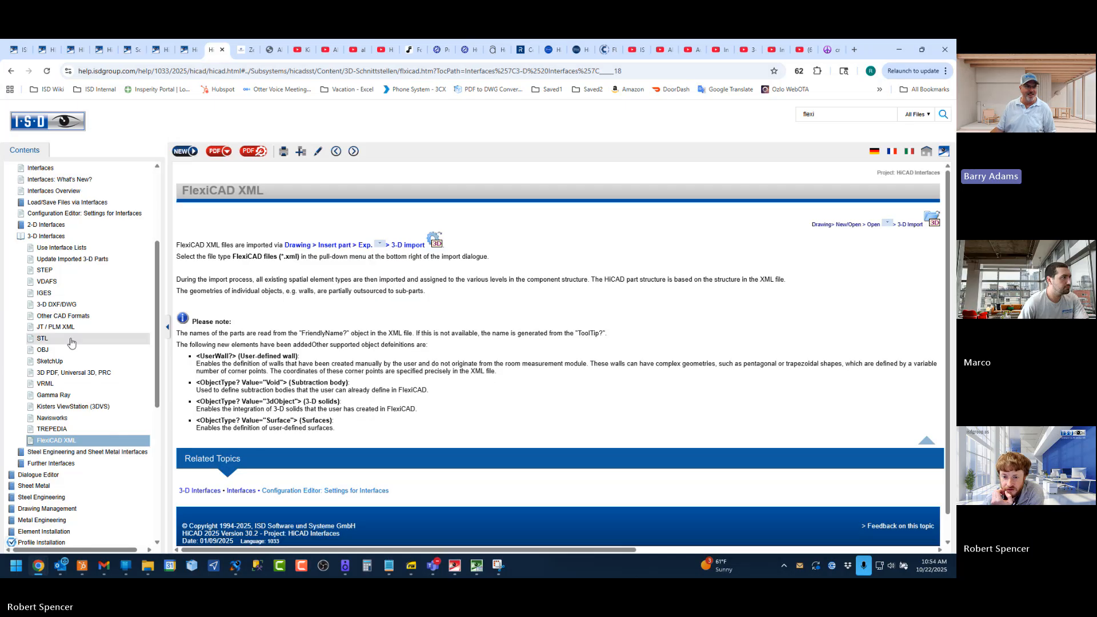
pyautogui.scroll(3, 10, 331)
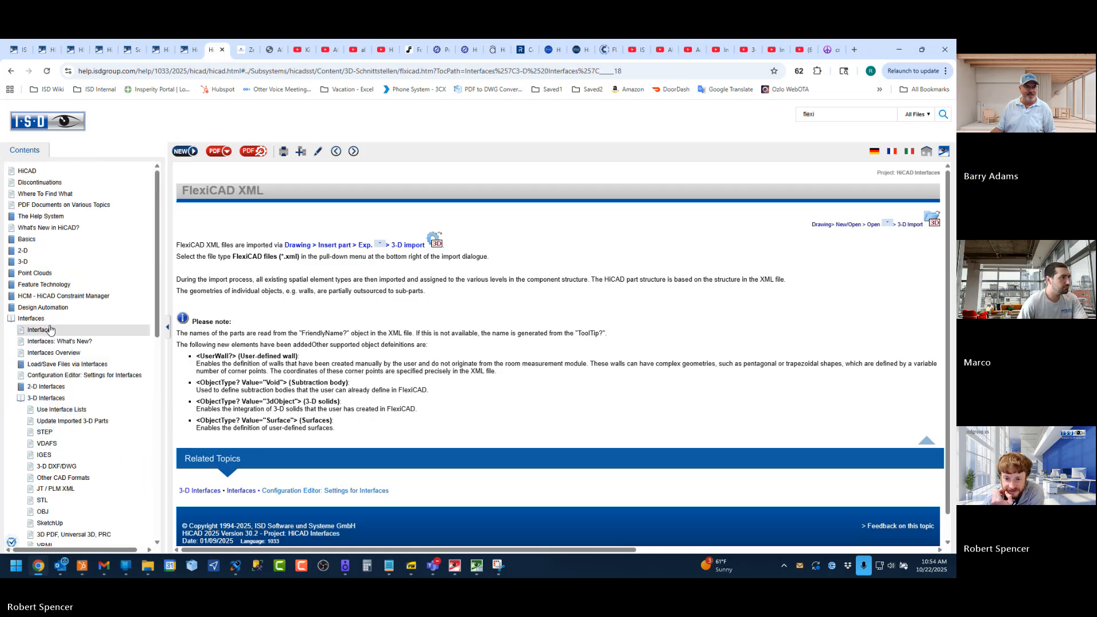
pyautogui.click(14, 320)
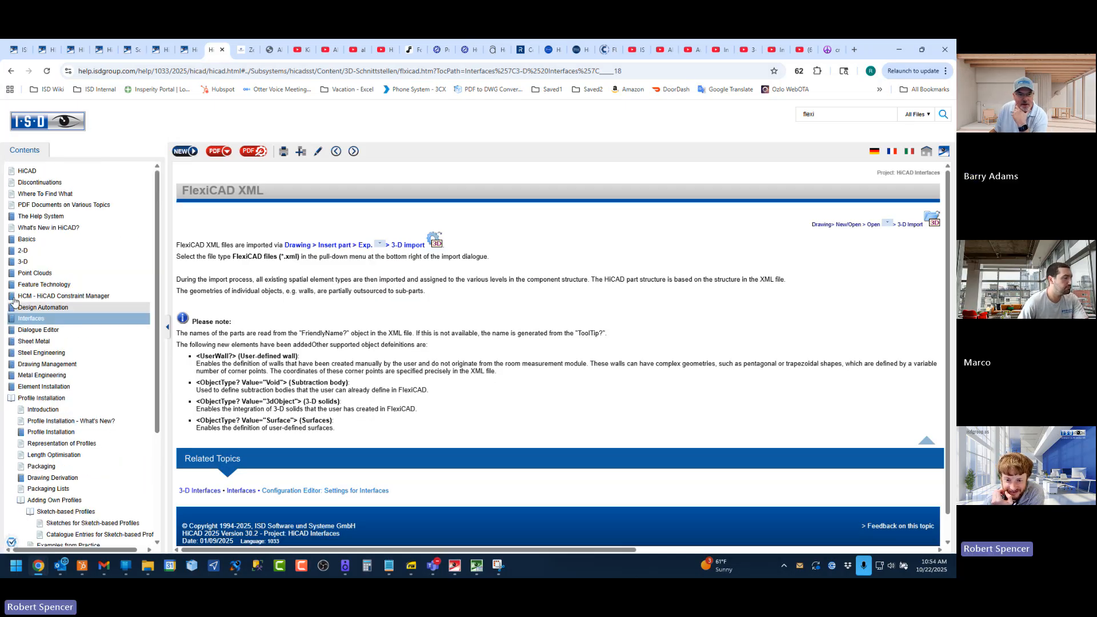
pyautogui.click(14, 399)
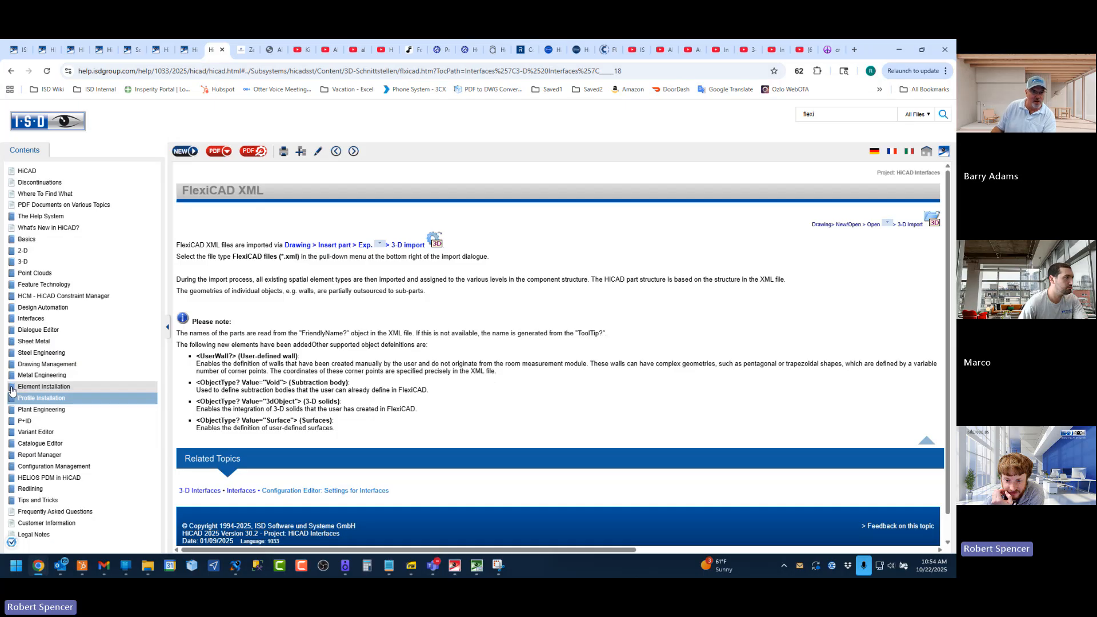
pyautogui.click(15, 387)
pyautogui.click(52, 421)
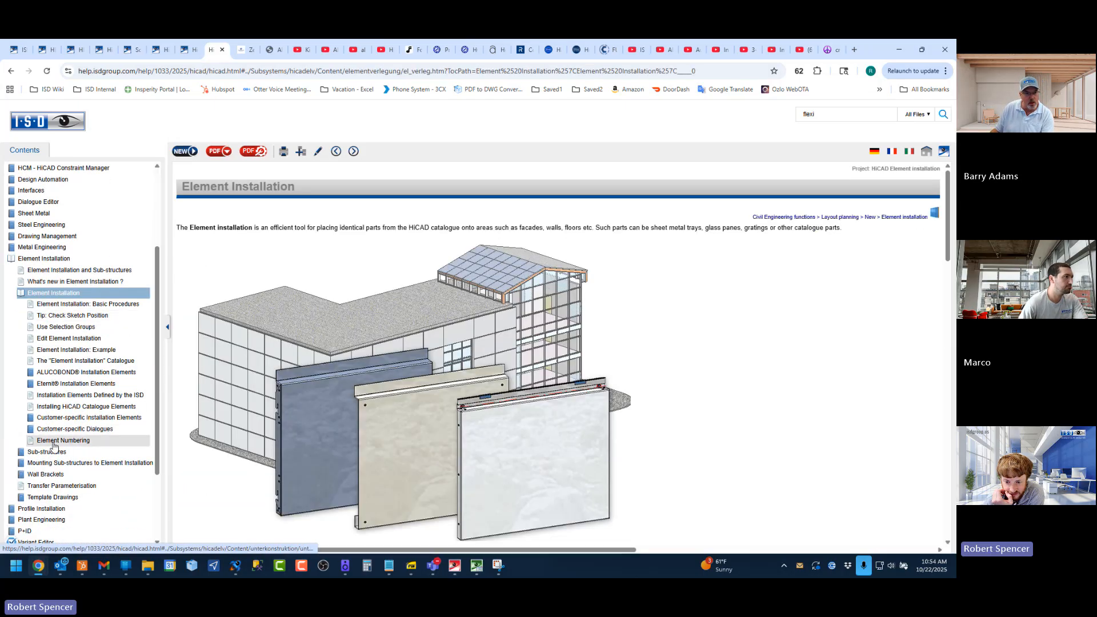
pyautogui.click(31, 432)
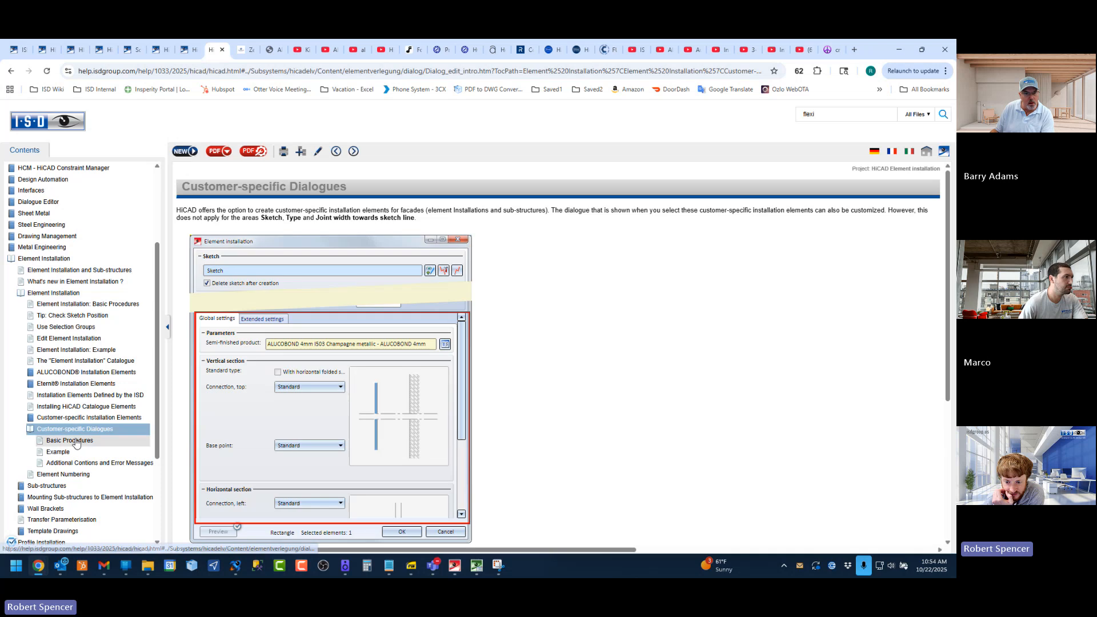
# Step: Examine the Basic Procedures help page on creating new dialogues and editing existing ones
pyautogui.click(69, 440)
pyautogui.scroll(-8, 406, 314)
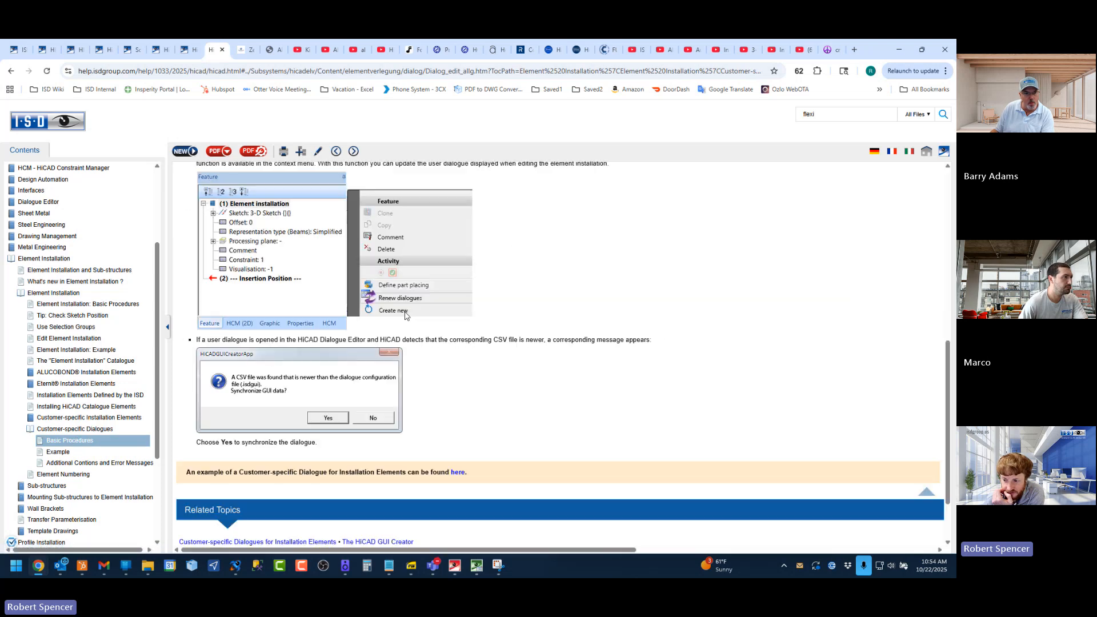
pyautogui.scroll(8, 405, 315)
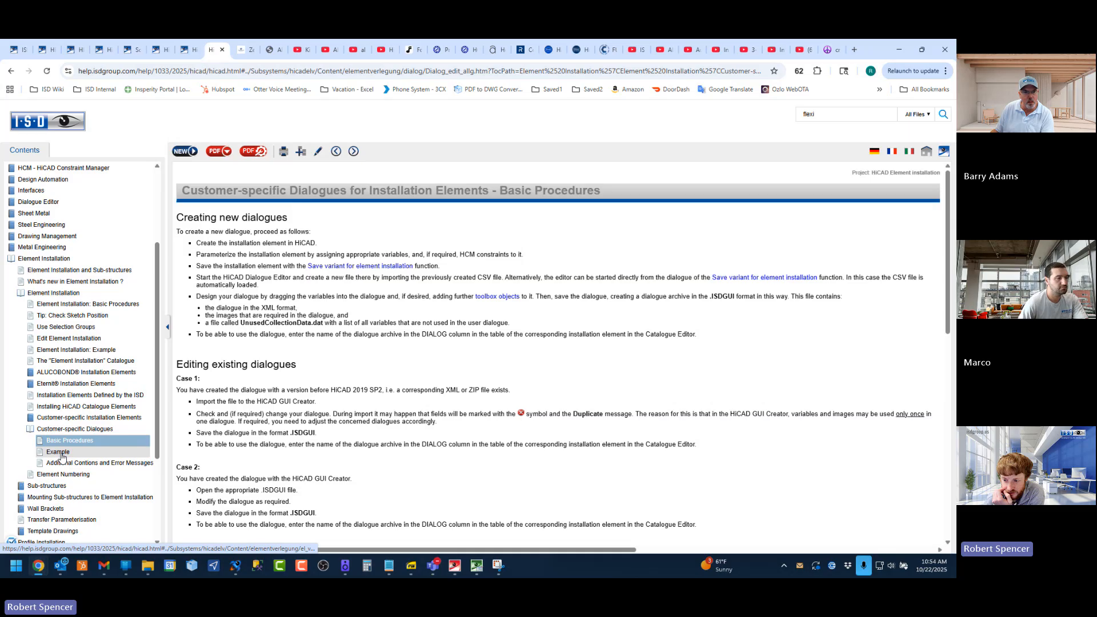
pyautogui.scroll(-5, 367, 351)
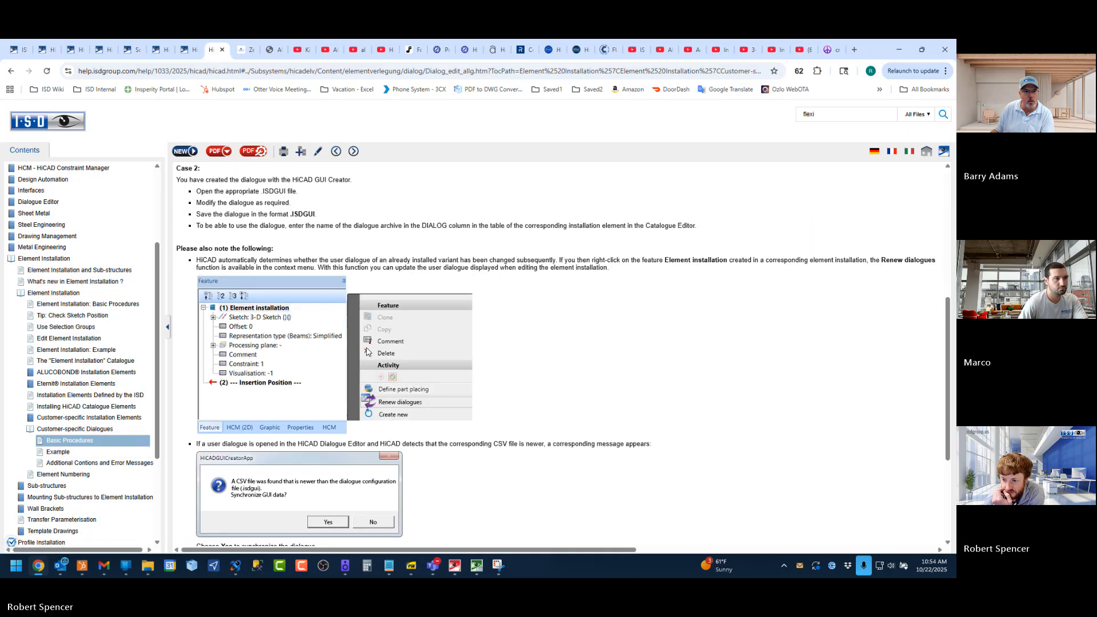
pyautogui.scroll(-3, 367, 351)
# Step: Examine the Customer-specific Dialogues Example page, covering the drilled plate's variables, the catalogue entry and the GUI-Creator design steps
pyautogui.click(58, 451)
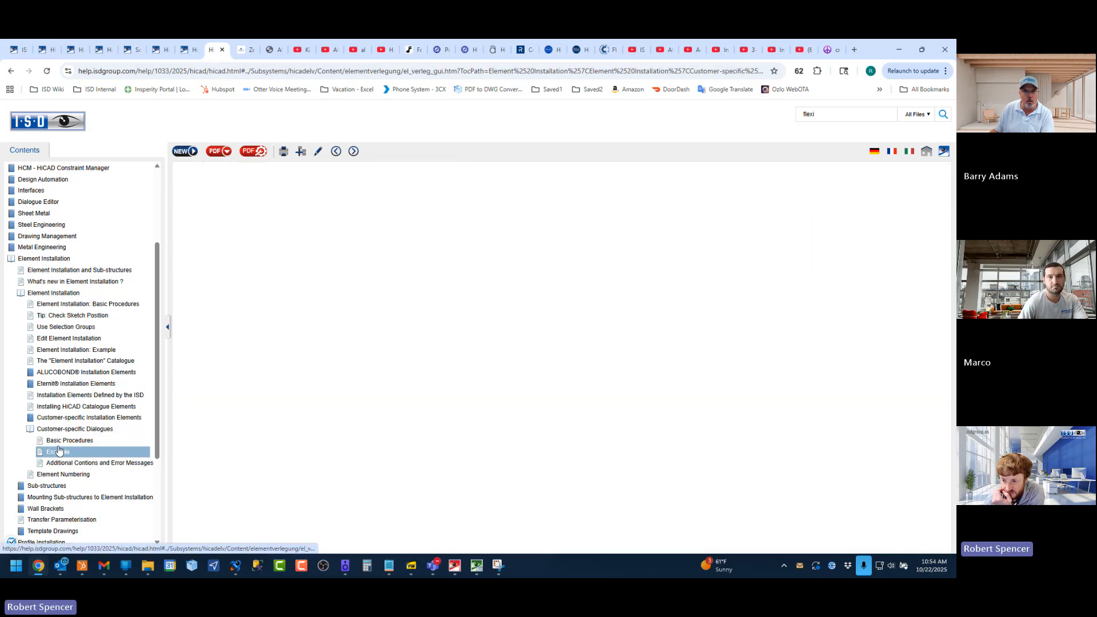
pyautogui.scroll(-1, 419, 312)
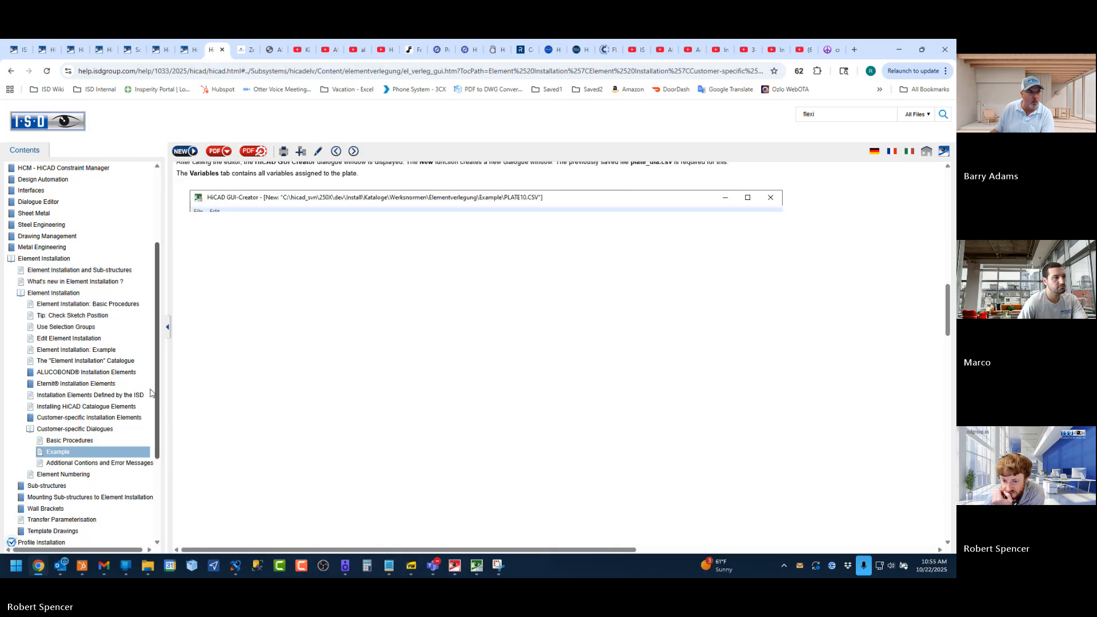
pyautogui.scroll(10, 340, 320)
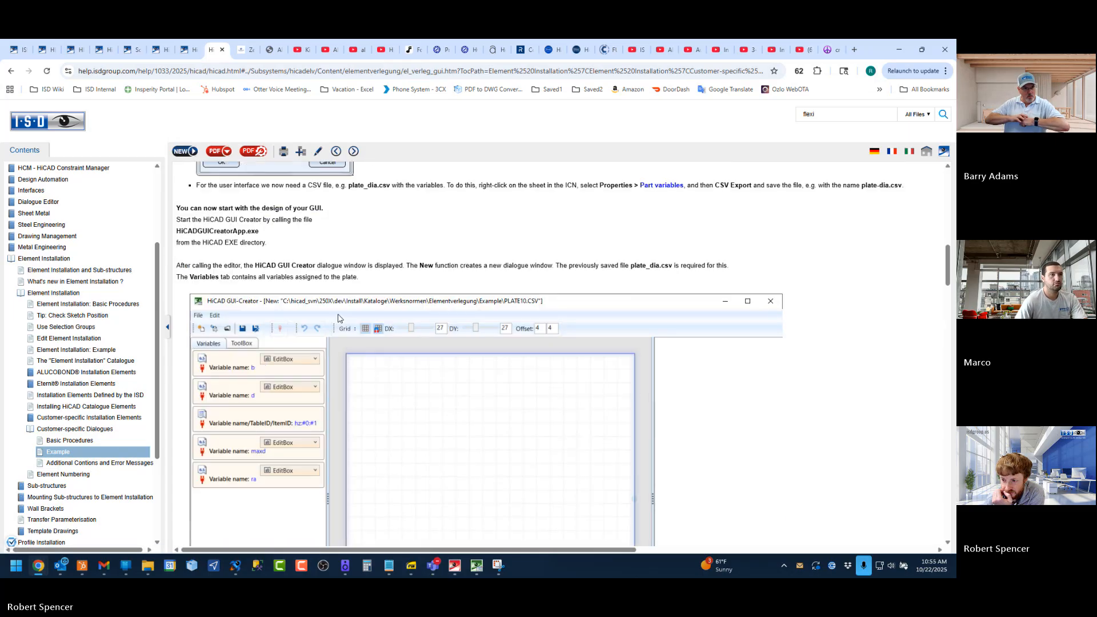
pyautogui.scroll(-5, 359, 298)
pyautogui.scroll(-10, 360, 298)
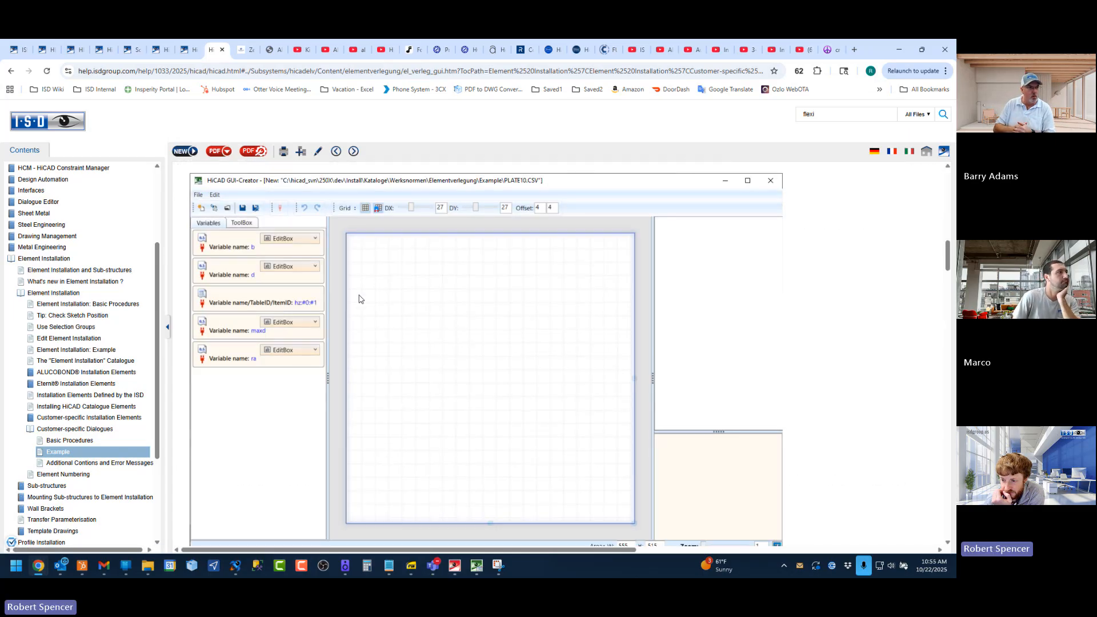
pyautogui.scroll(3, 353, 351)
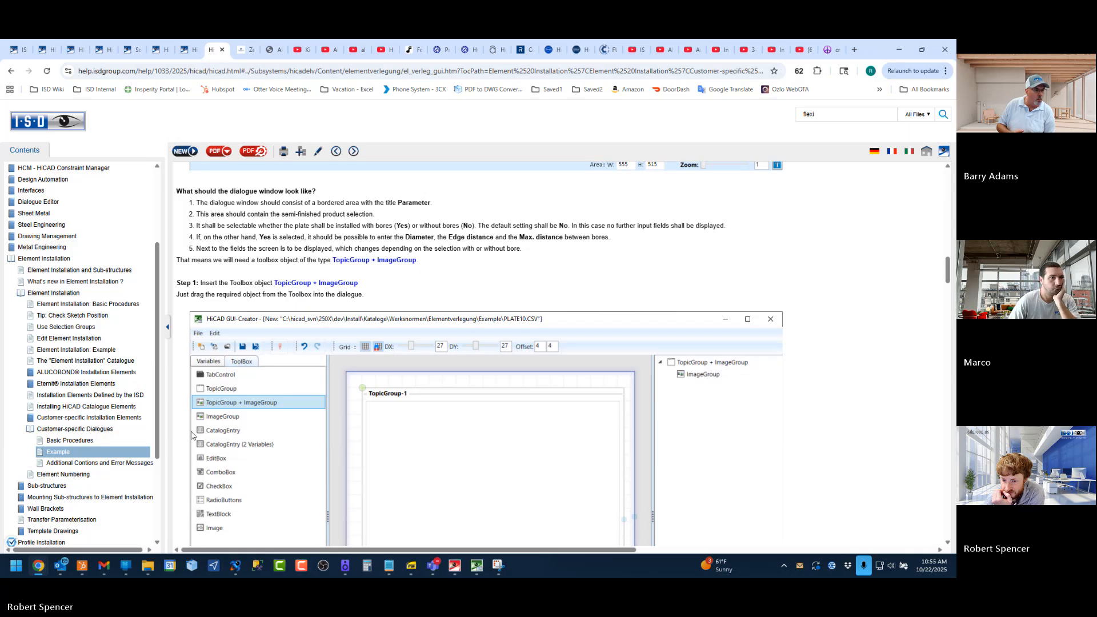
pyautogui.scroll(3, 235, 248)
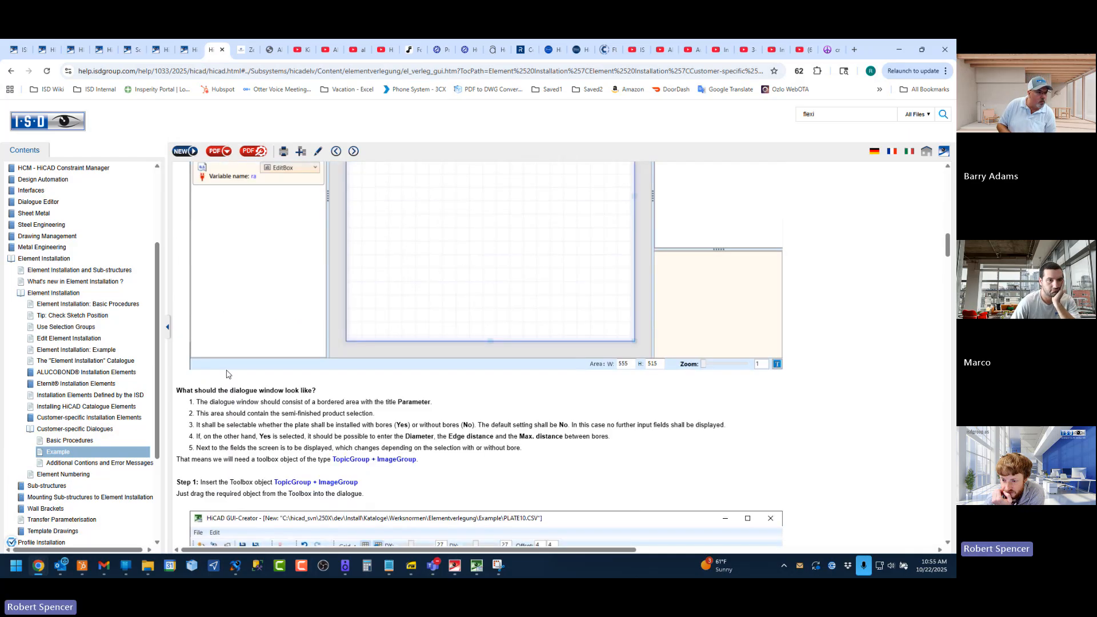
pyautogui.moveTo(182, 390); pyautogui.dragTo(351, 393)
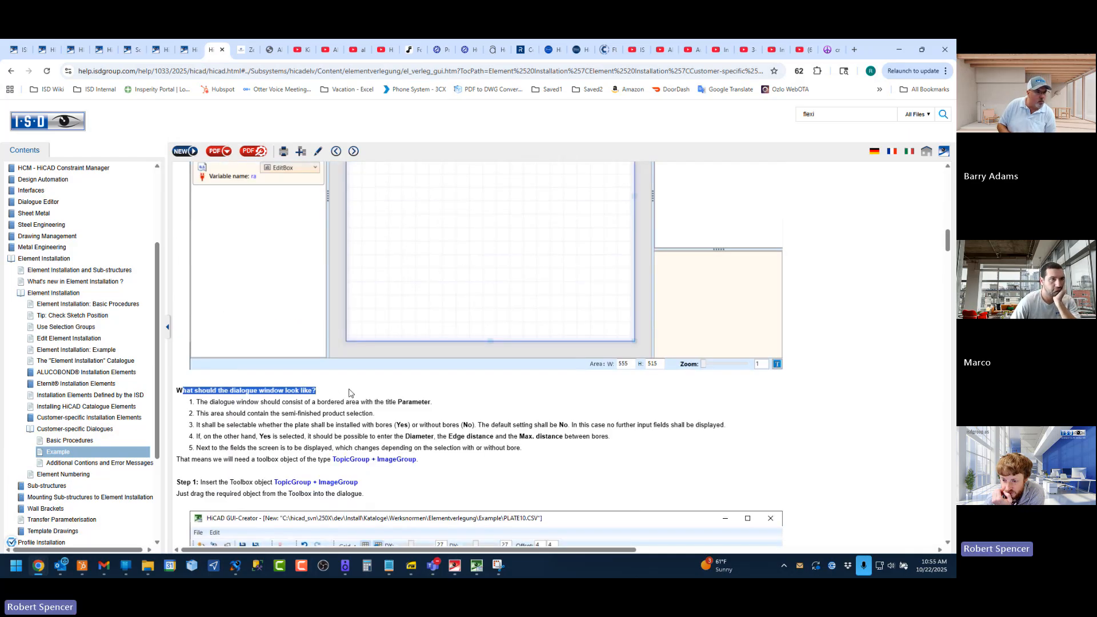
pyautogui.click(232, 399)
pyautogui.scroll(12, 402, 360)
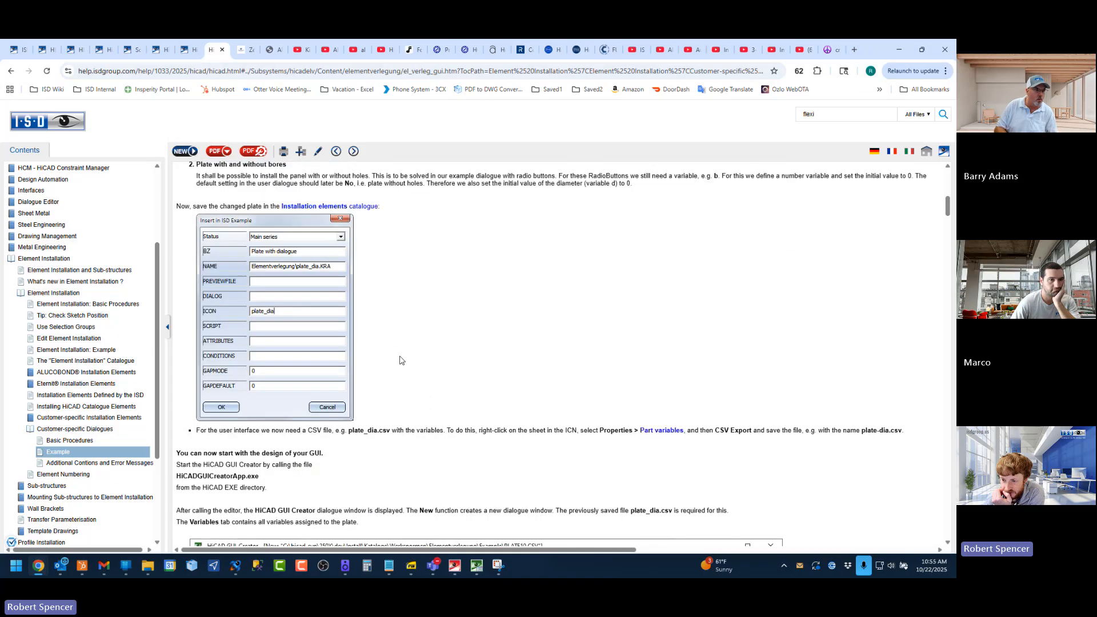
pyautogui.scroll(10, 402, 361)
pyautogui.scroll(-4, 461, 380)
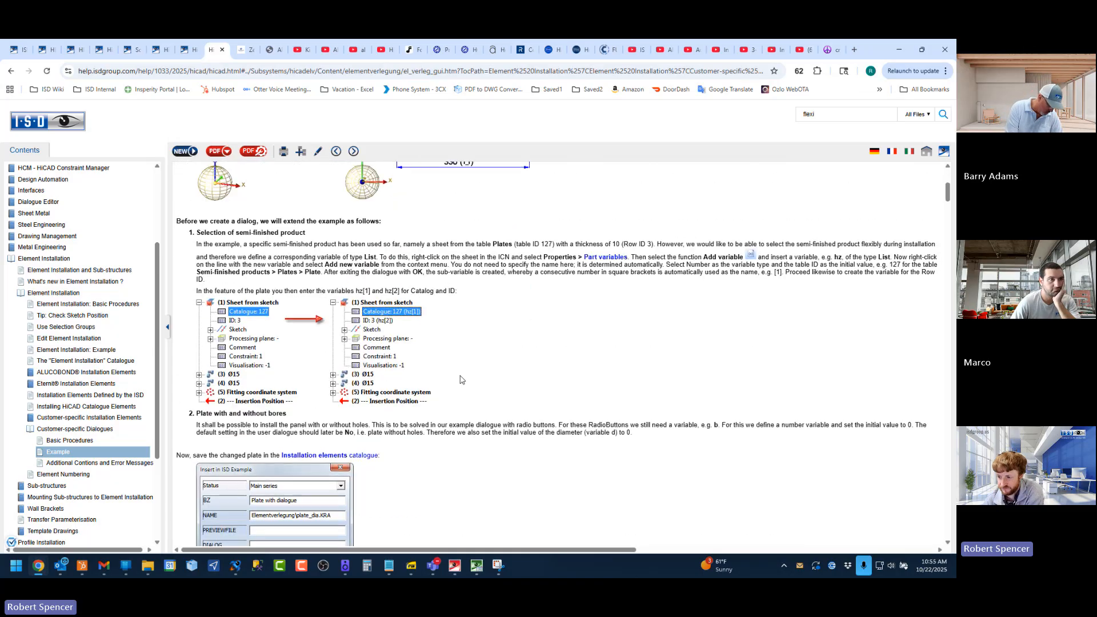
# Step: Examine the Customer-specific Installation Elements help page and the Customer-specific Dialogues overview page
pyautogui.click(80, 418)
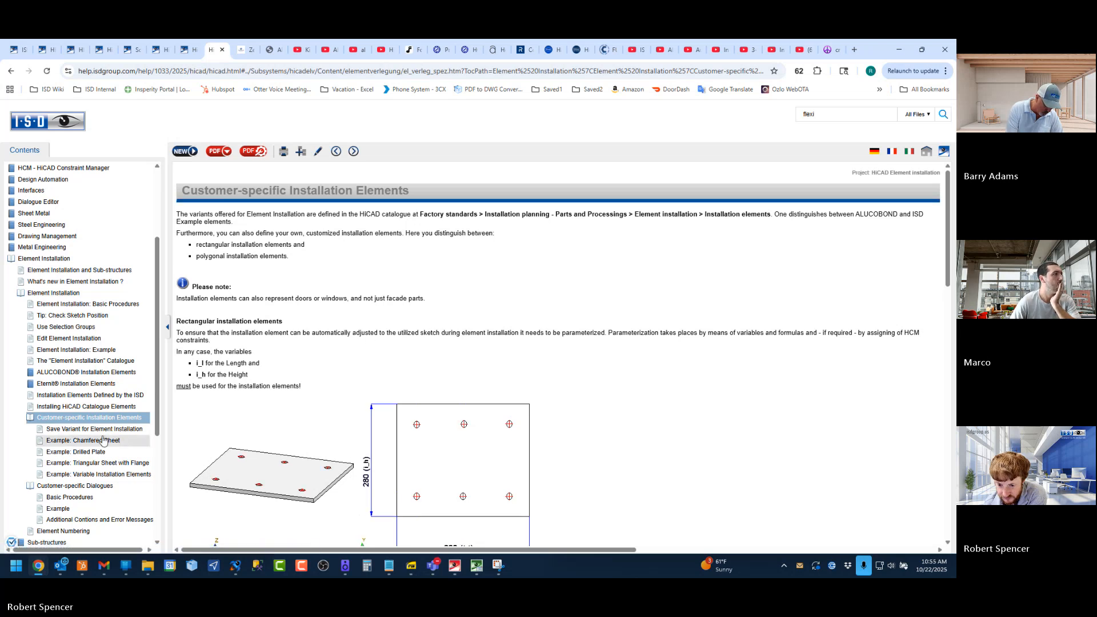
pyautogui.scroll(-20, 343, 420)
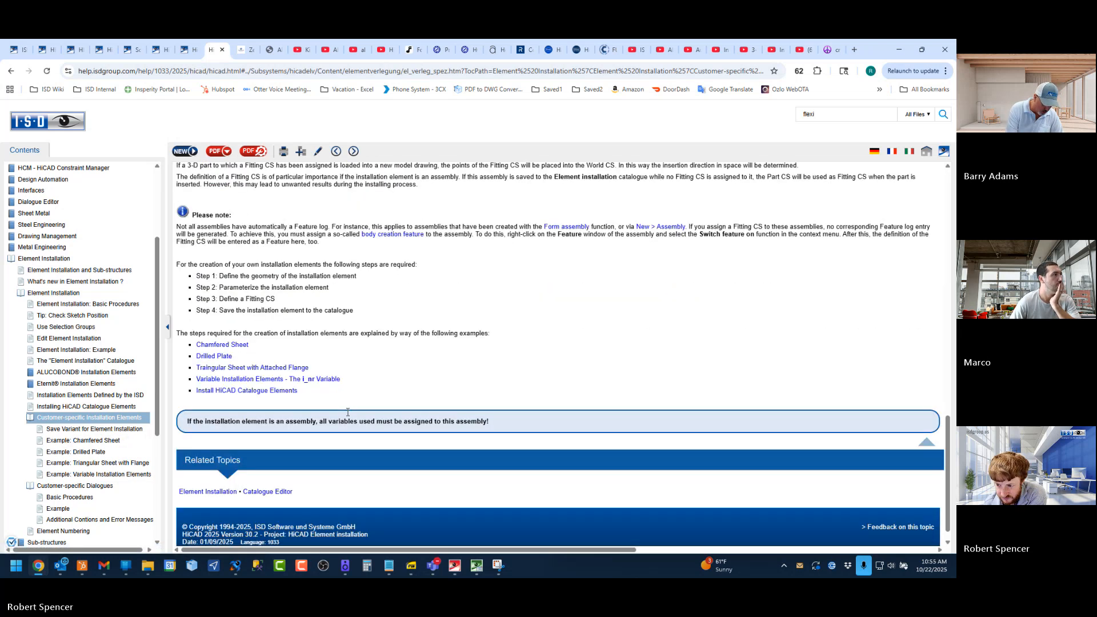
pyautogui.click(74, 486)
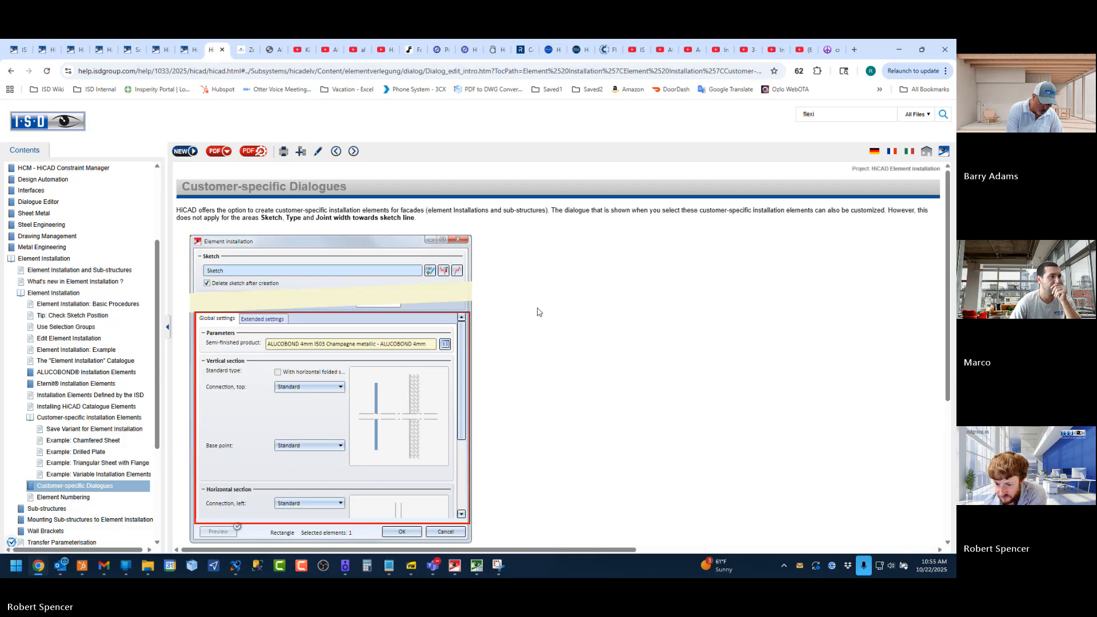
pyautogui.scroll(-4, 514, 377)
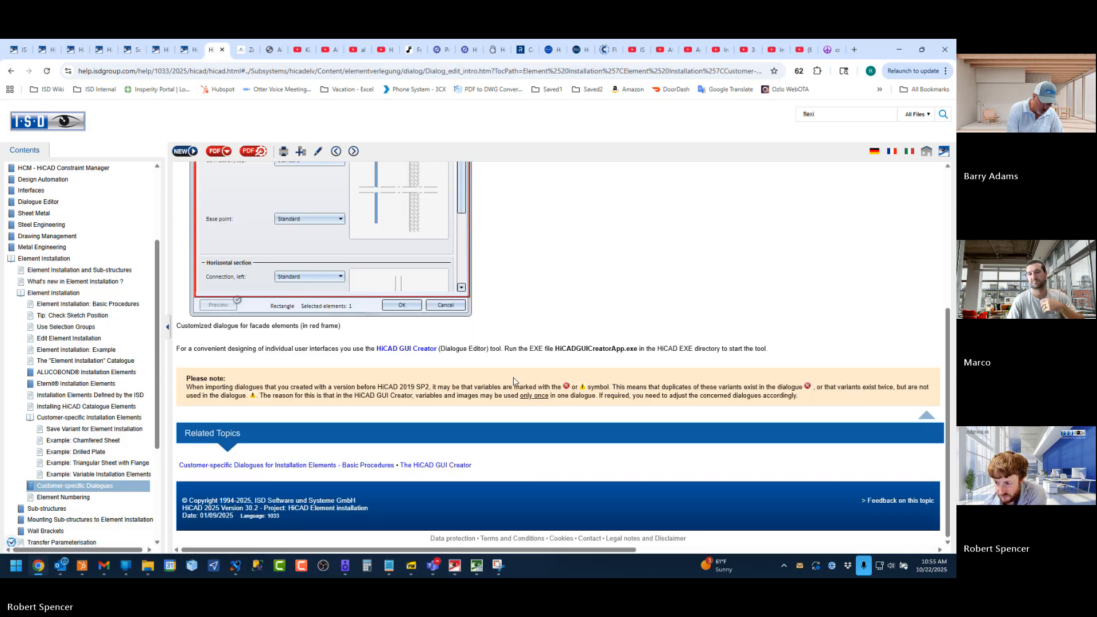
pyautogui.scroll(4, 514, 381)
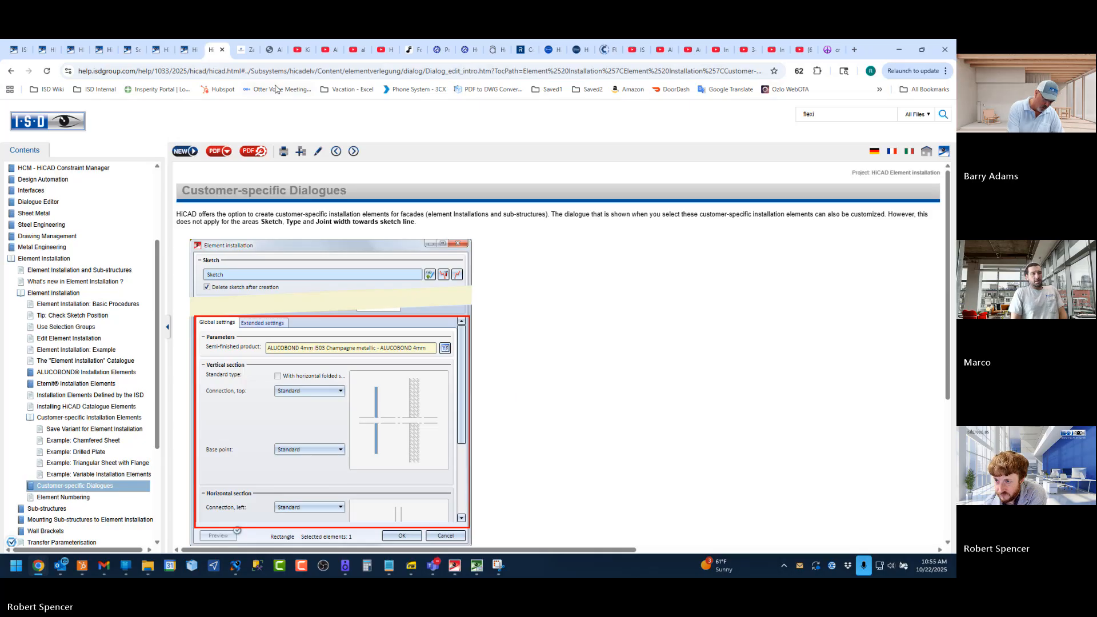
# Step: Select the web address of the Customer-specific Dialogues help page, switch briefly to Teams and return to the help page
pyautogui.click(265, 70)
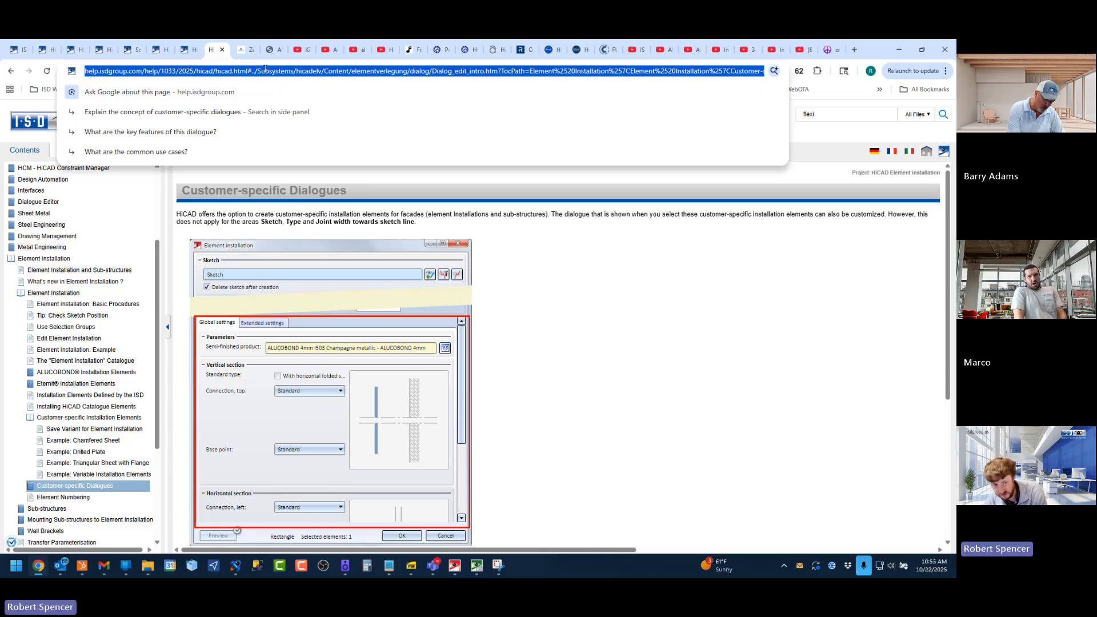
pyautogui.hotkey('alt', 'Tab')
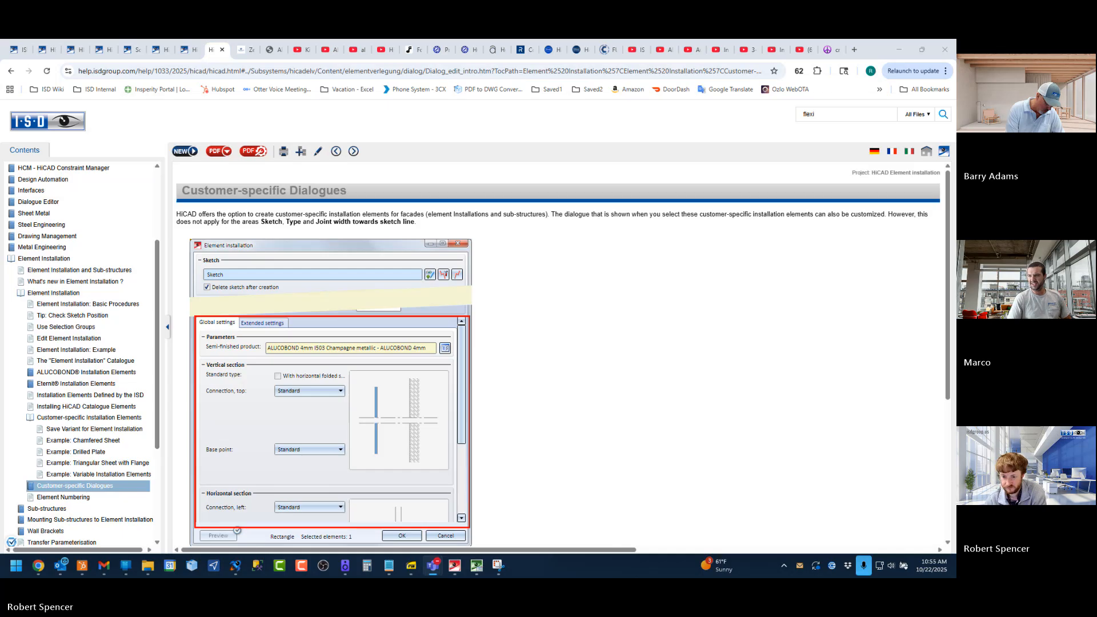
pyautogui.click(731, 272)
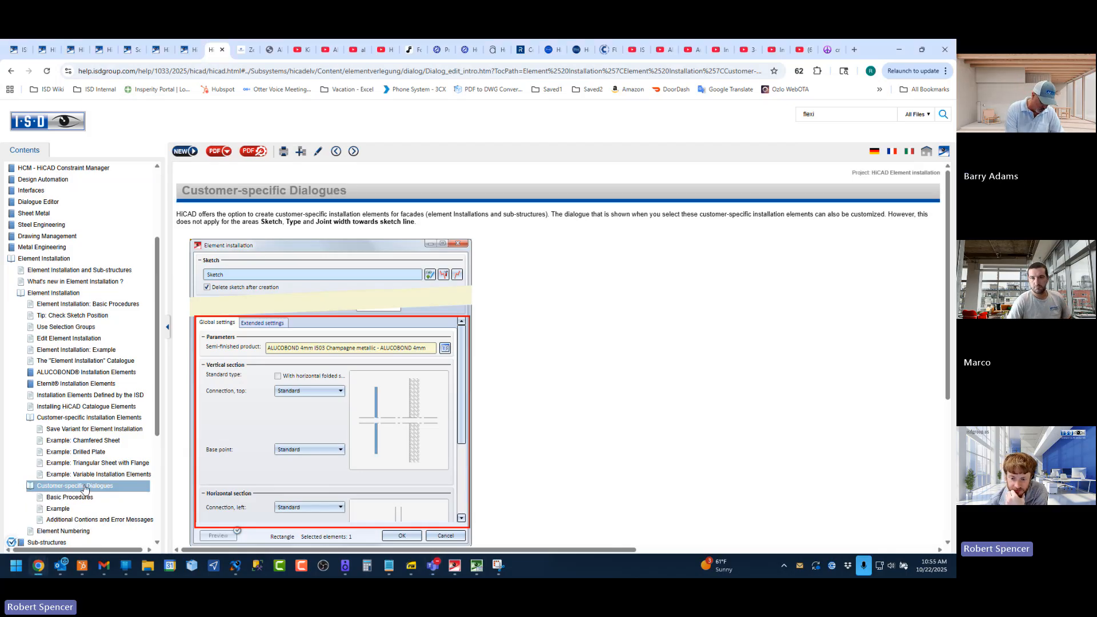
# Step: View the Customer-specific Dialogues subtopics Example and Additional Conditions and Error Messages
pyautogui.click(47, 489)
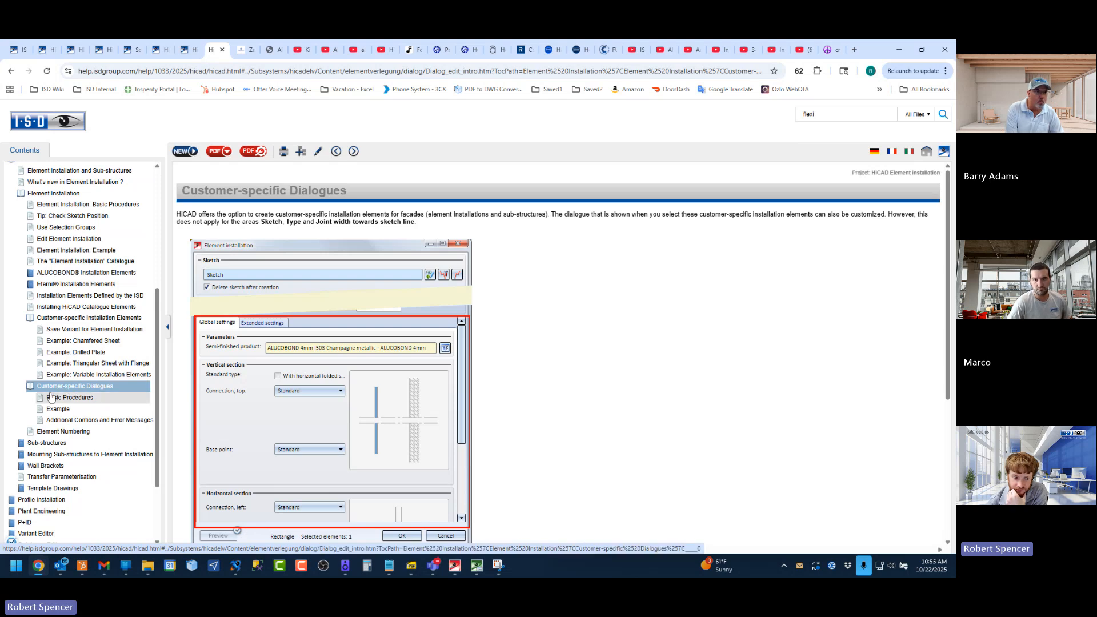
pyautogui.click(64, 409)
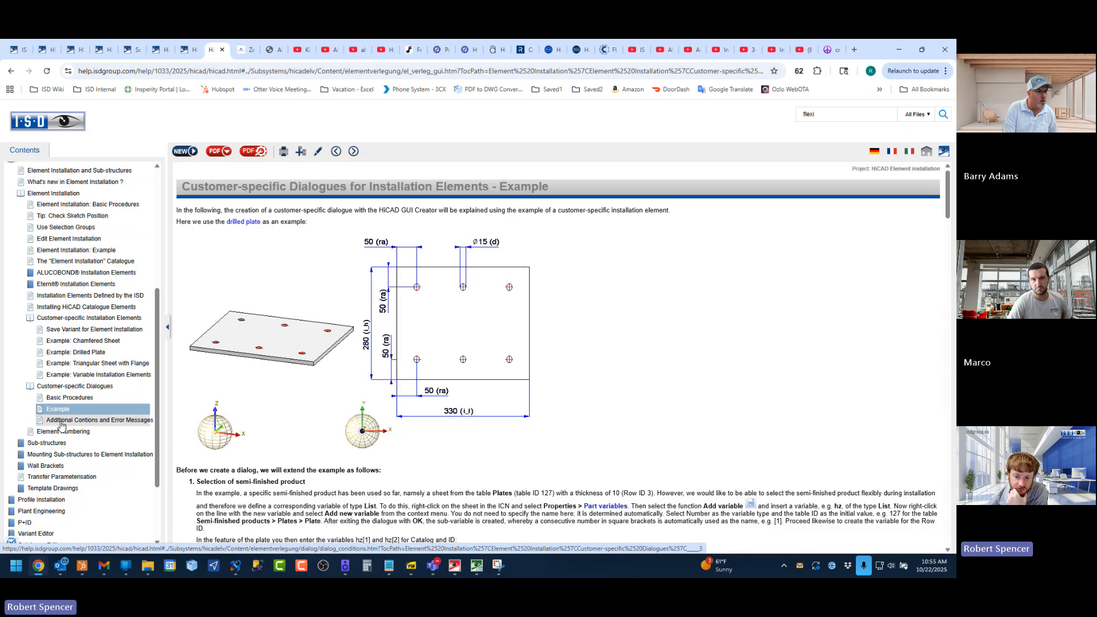
pyautogui.click(61, 421)
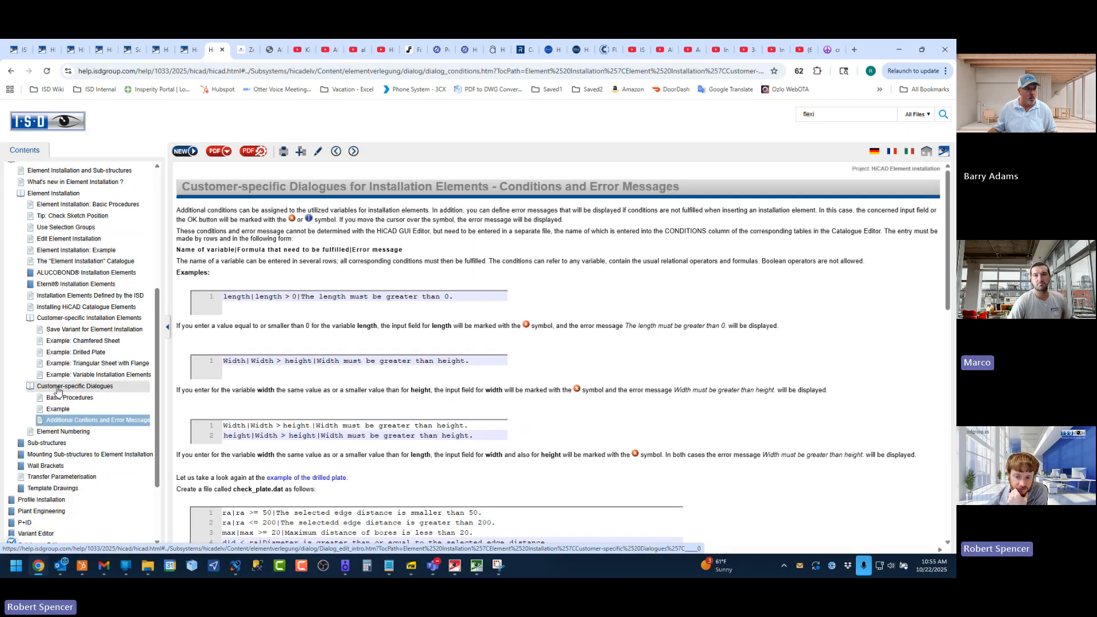
# Step: View the Customer-specific Dialogues overview page, switch to HiCAD and bring up the GUI-Creator from the layout planning functions
pyautogui.click(31, 388)
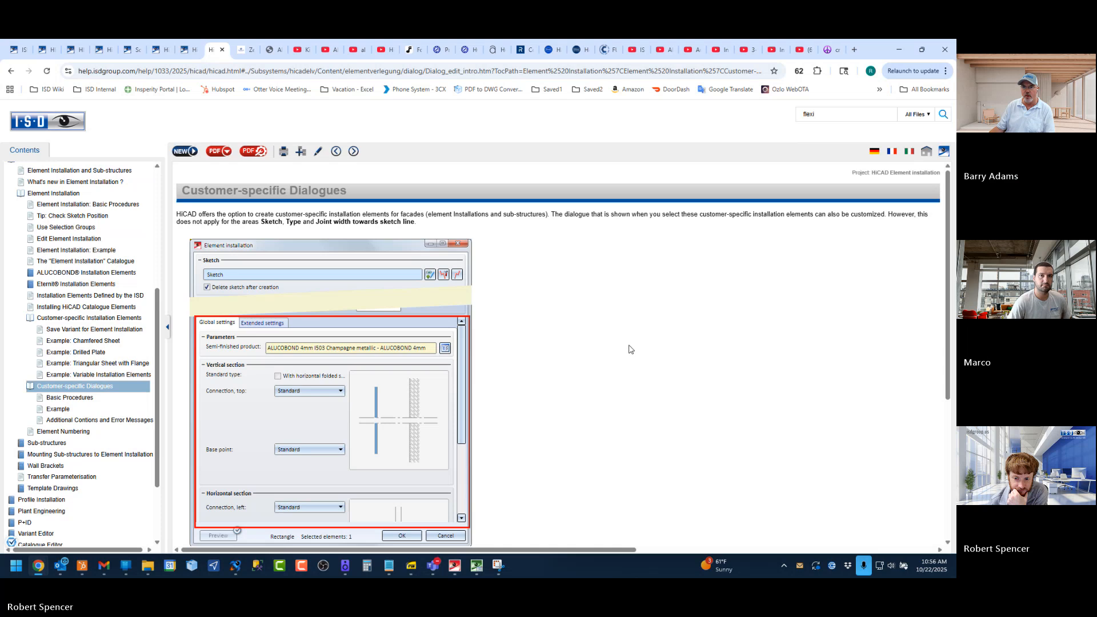
pyautogui.click(454, 565)
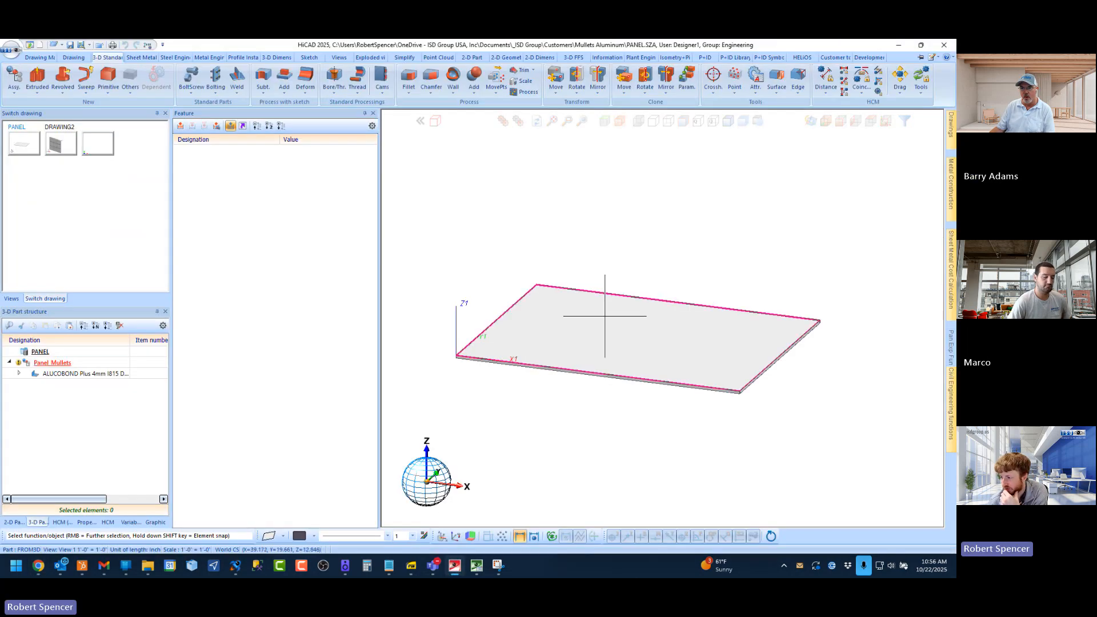
pyautogui.click(951, 373)
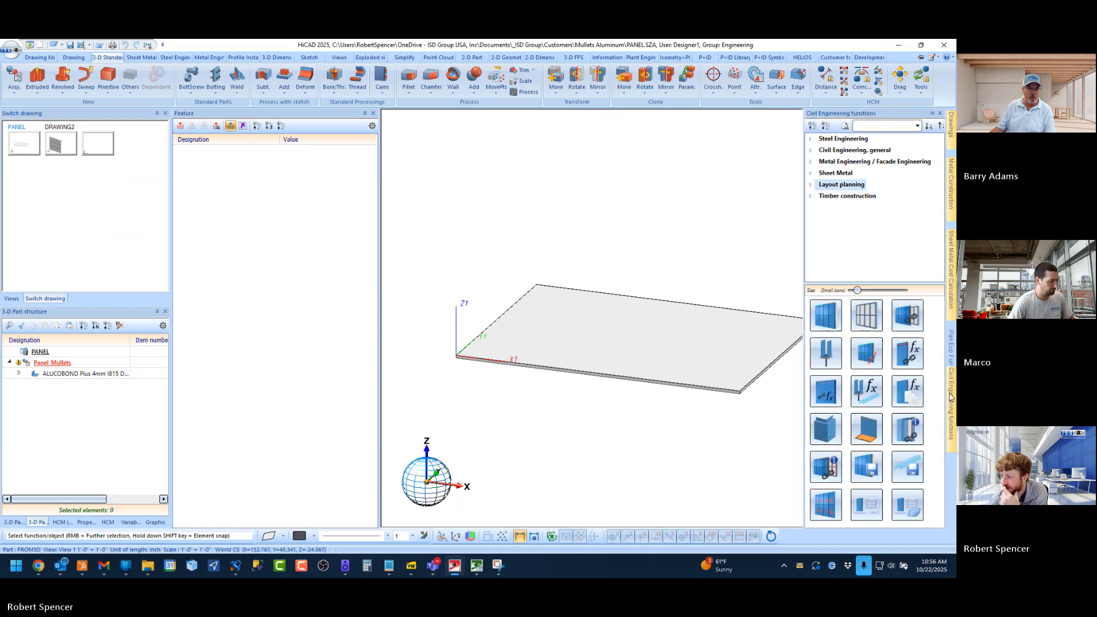
pyautogui.click(907, 391)
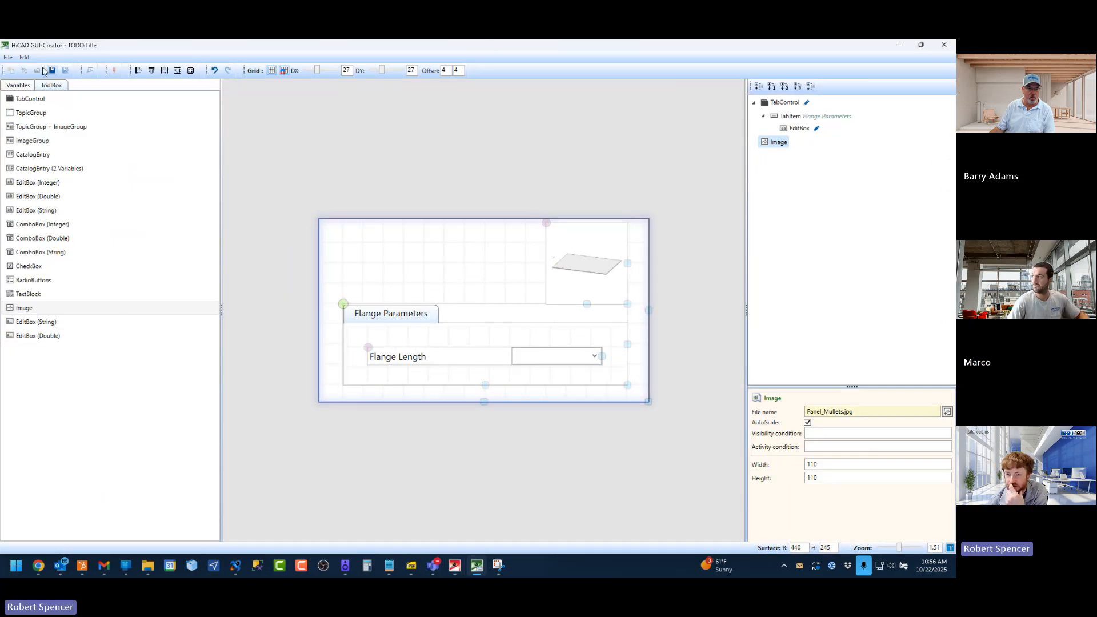
pyautogui.click(7, 57)
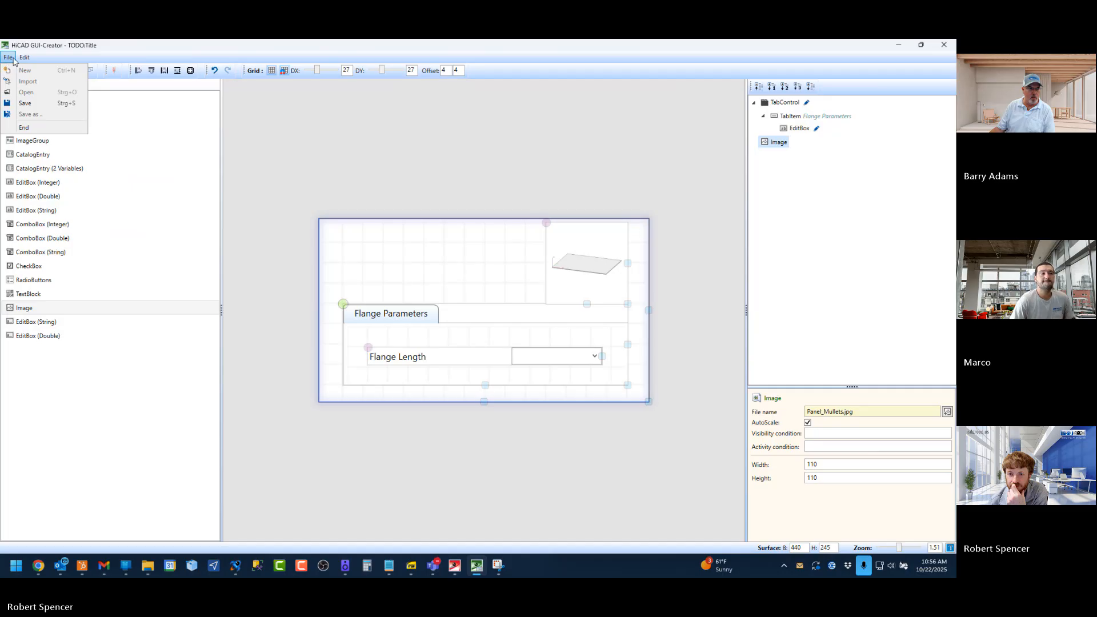
pyautogui.click(12, 58)
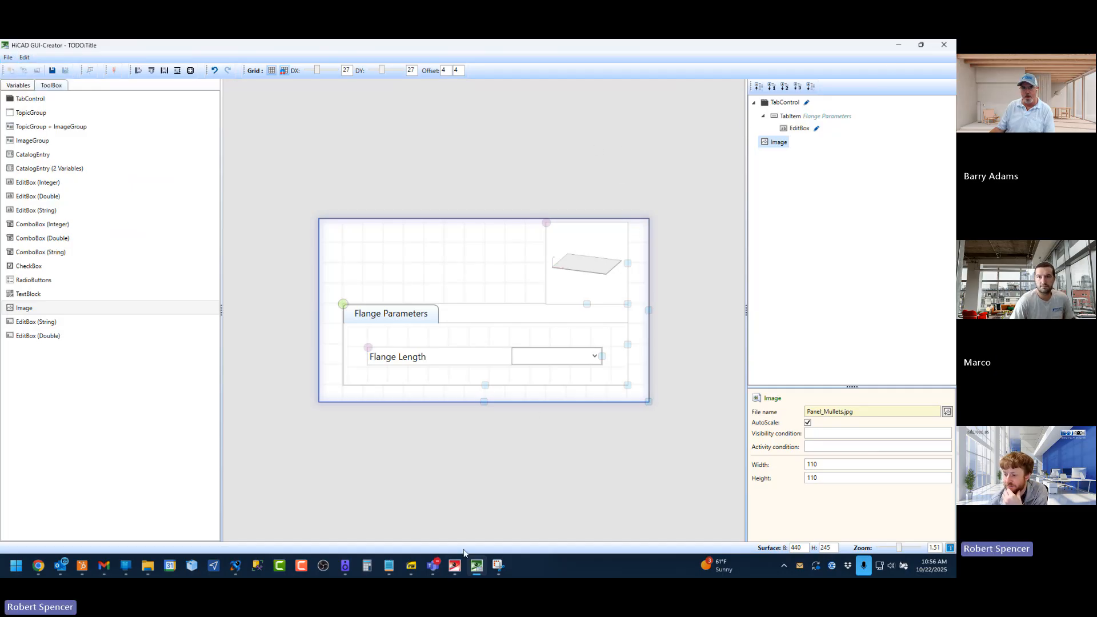
pyautogui.moveTo(478, 570)
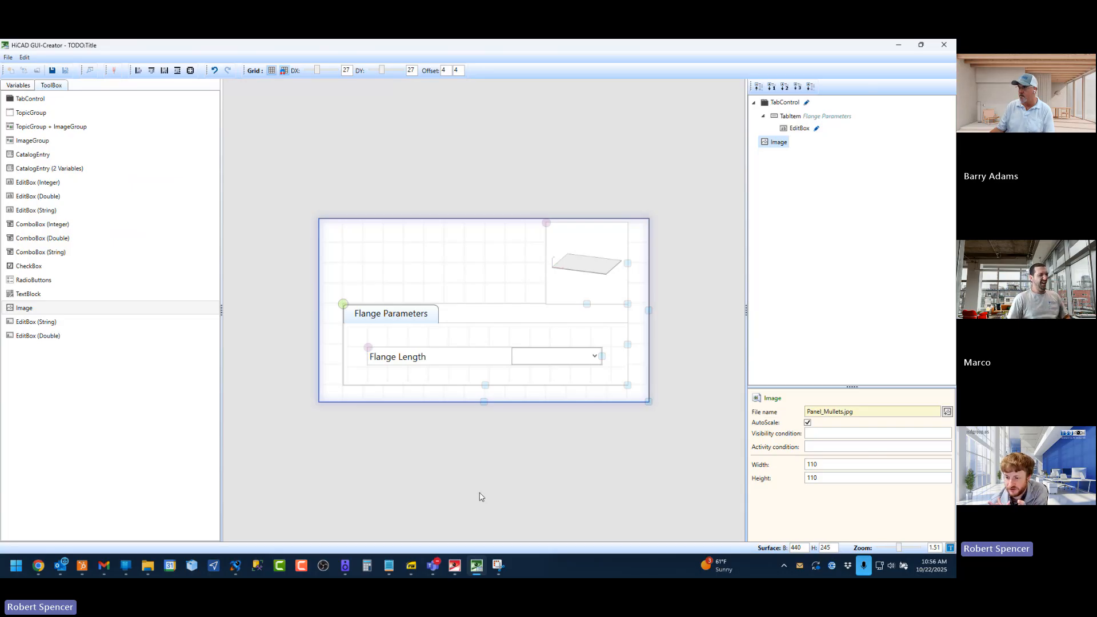
pyautogui.click(456, 564)
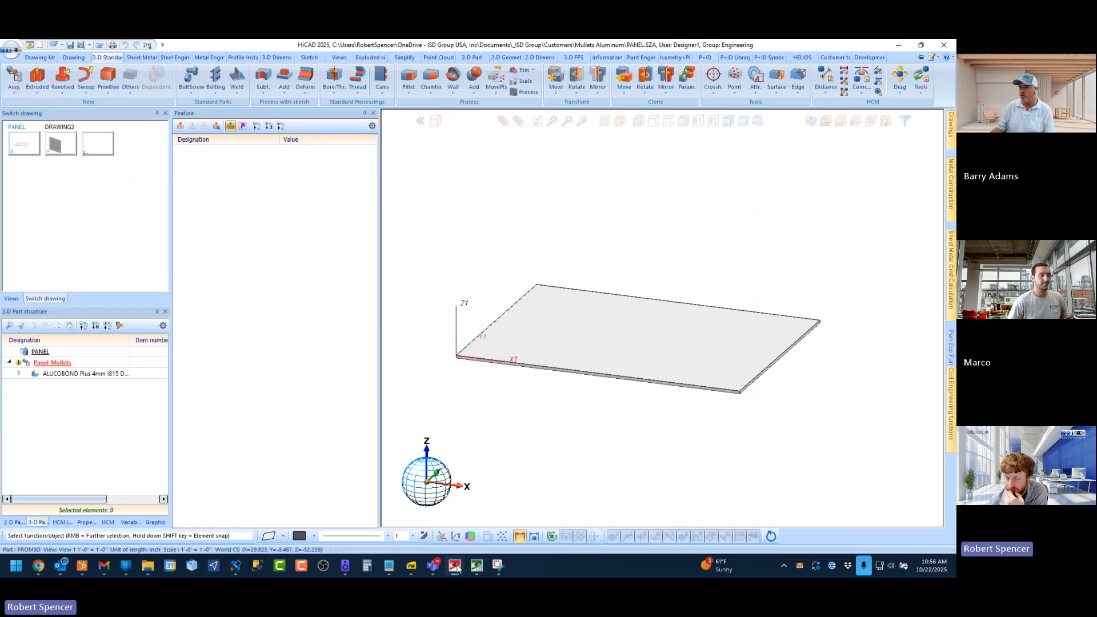
pyautogui.click(457, 565)
# Step: Return to the HiCAD help in the browser and locate the Customer-specific Dialogues topic under Element Installation in the contents
pyautogui.moveTo(38, 569)
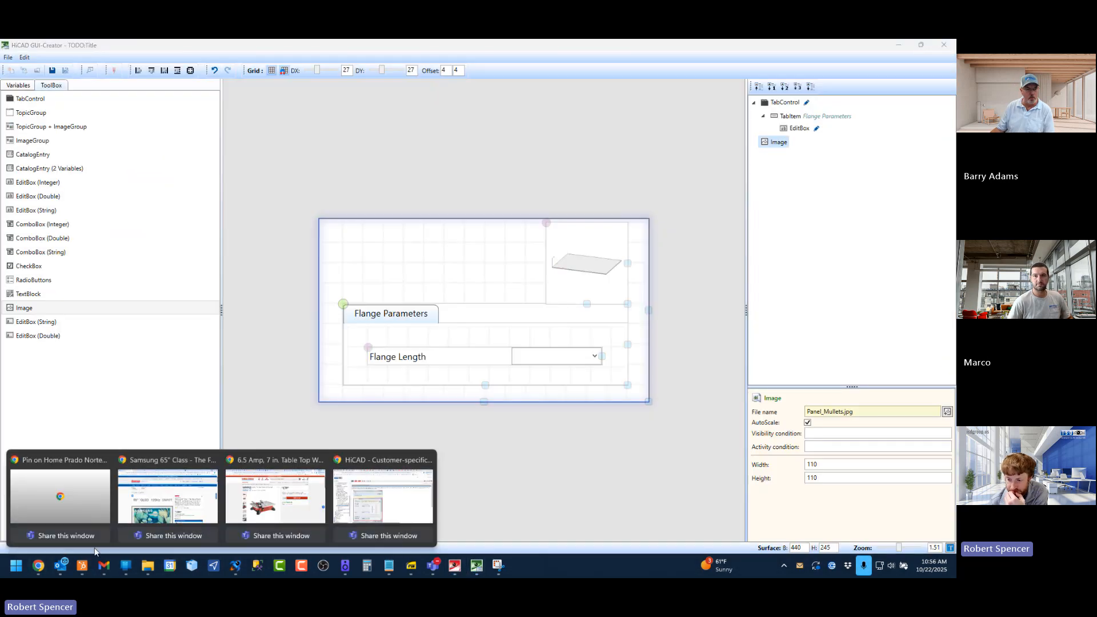
pyautogui.click(384, 503)
pyautogui.scroll(4, 35, 322)
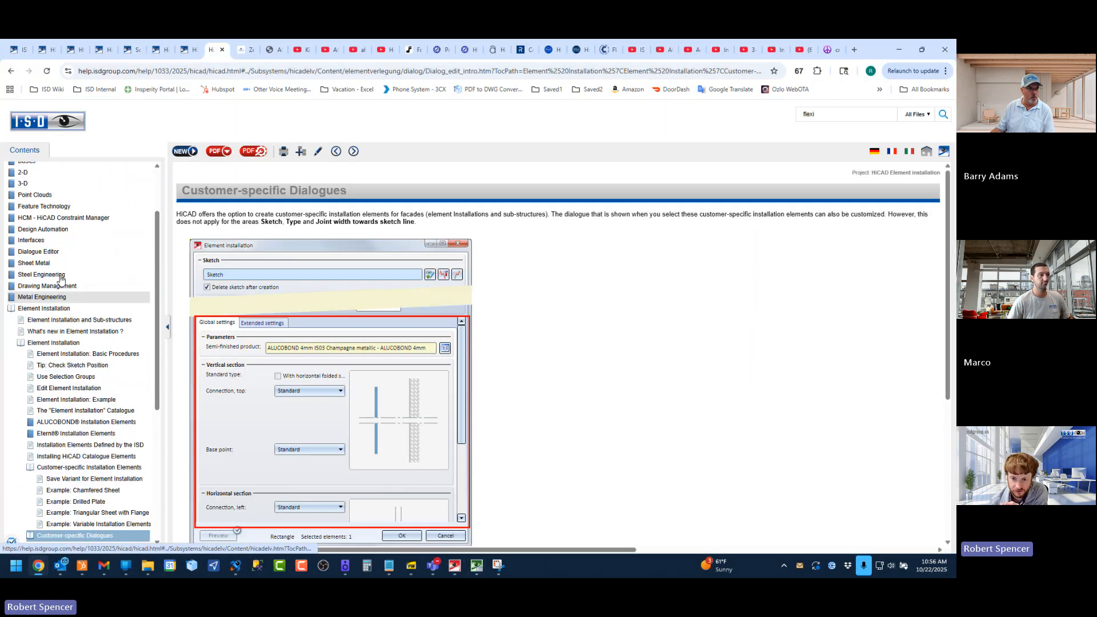
pyautogui.scroll(-3, 51, 372)
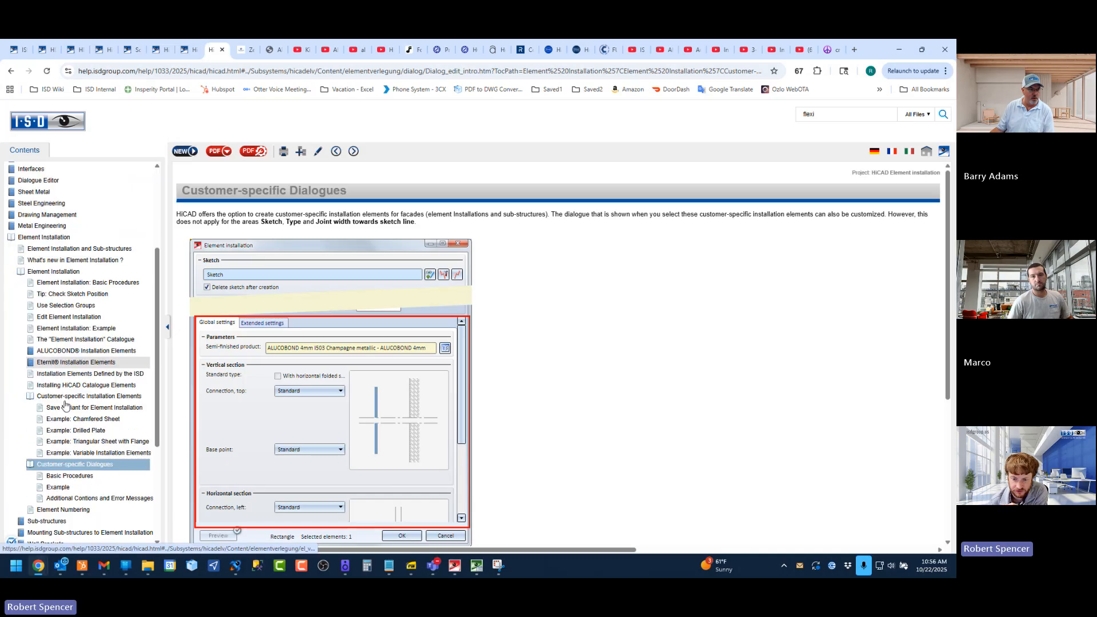
pyautogui.scroll(3, 60, 388)
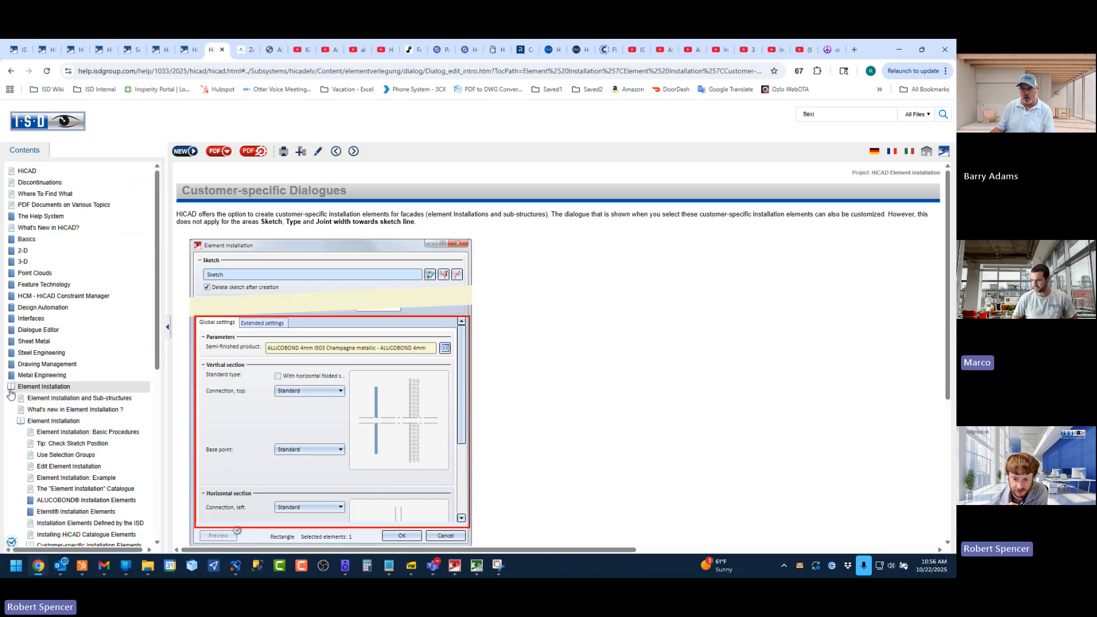
pyautogui.click(18, 390)
pyautogui.click(11, 388)
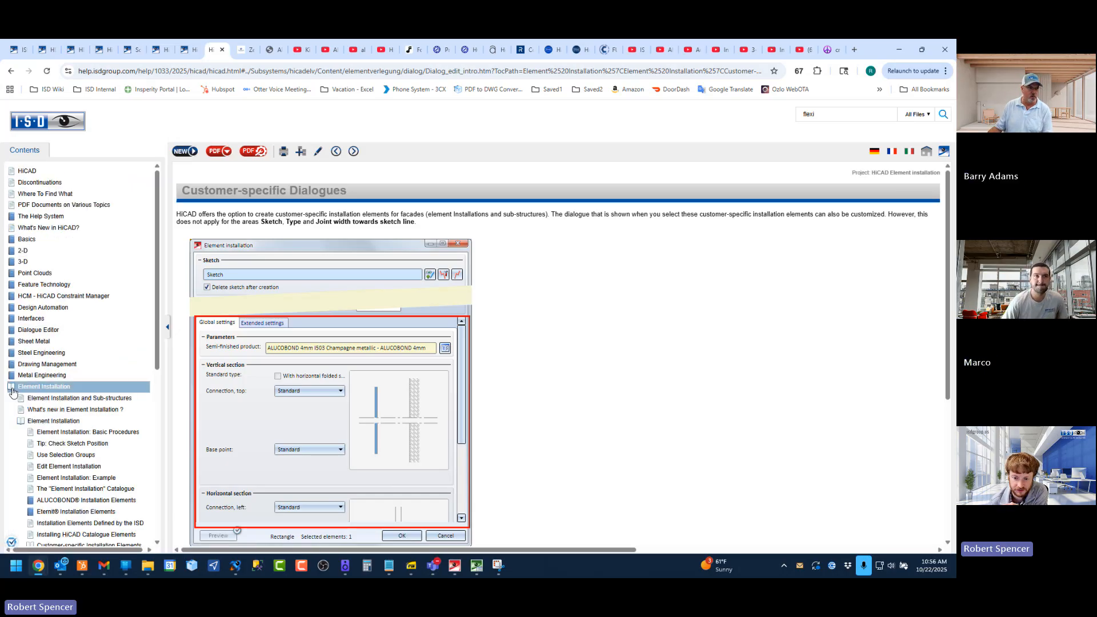
pyautogui.scroll(-3, 25, 374)
pyautogui.click(22, 244)
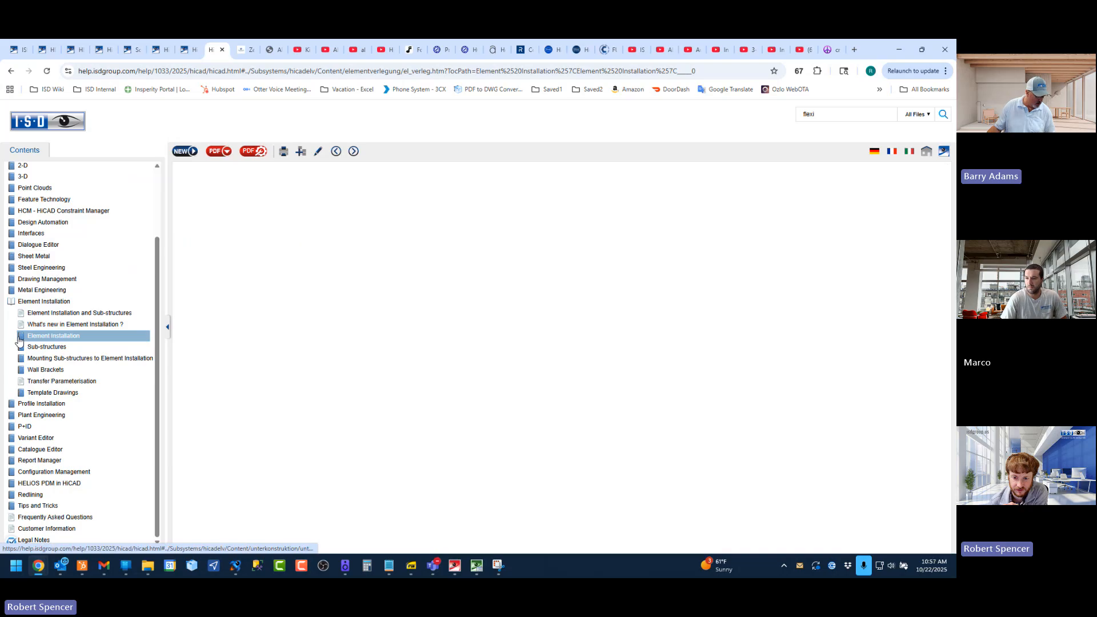
pyautogui.click(44, 440)
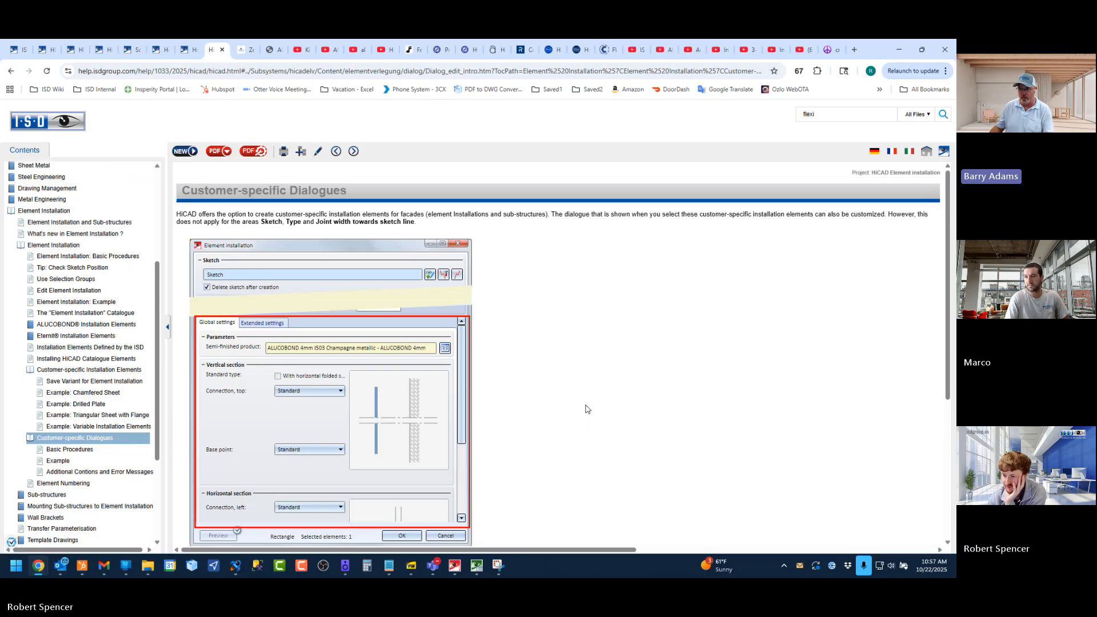
# Step: Read the Customer-specific Dialogues overview down to the note on starting the HiCAD GUI Creator, and return to the GUI-Creator
pyautogui.scroll(-1, 584, 390)
pyautogui.scroll(-3, 584, 390)
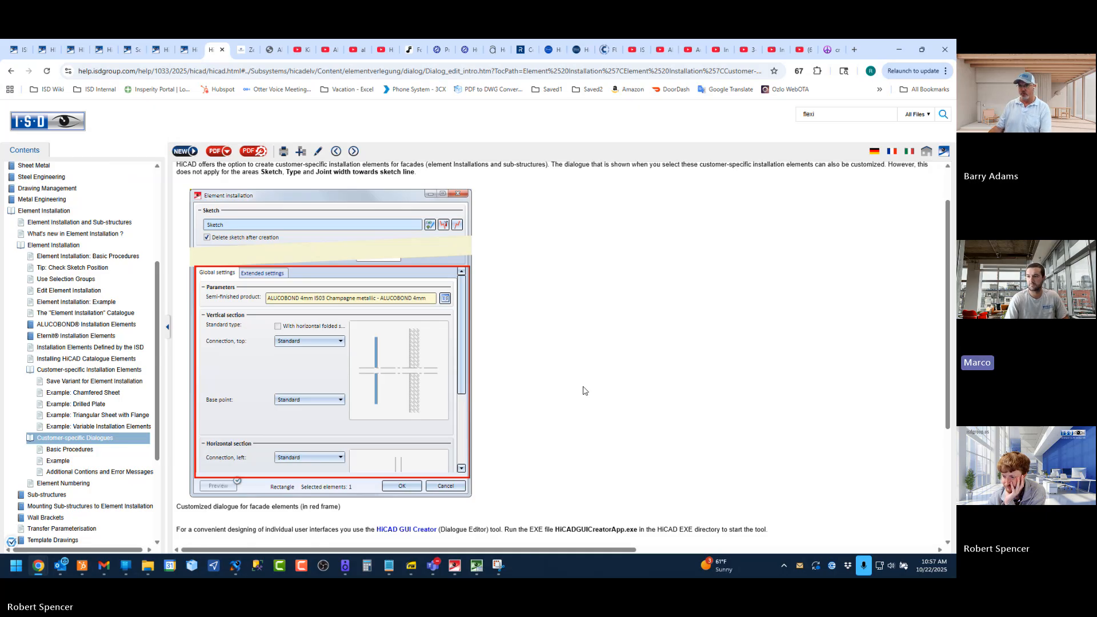
pyautogui.click(901, 48)
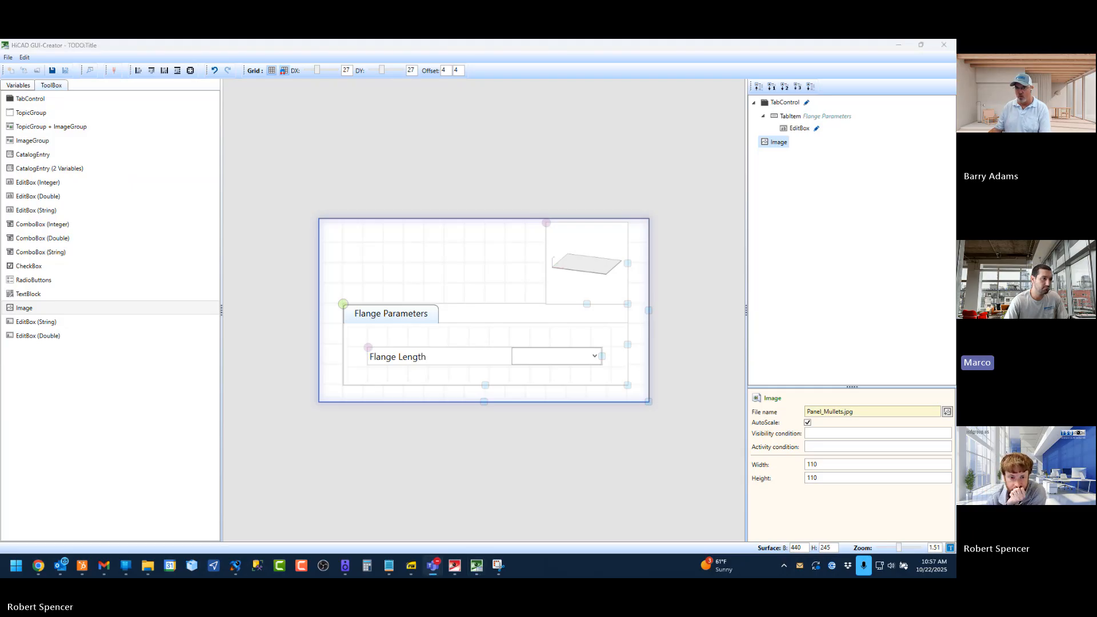
pyautogui.click(406, 134)
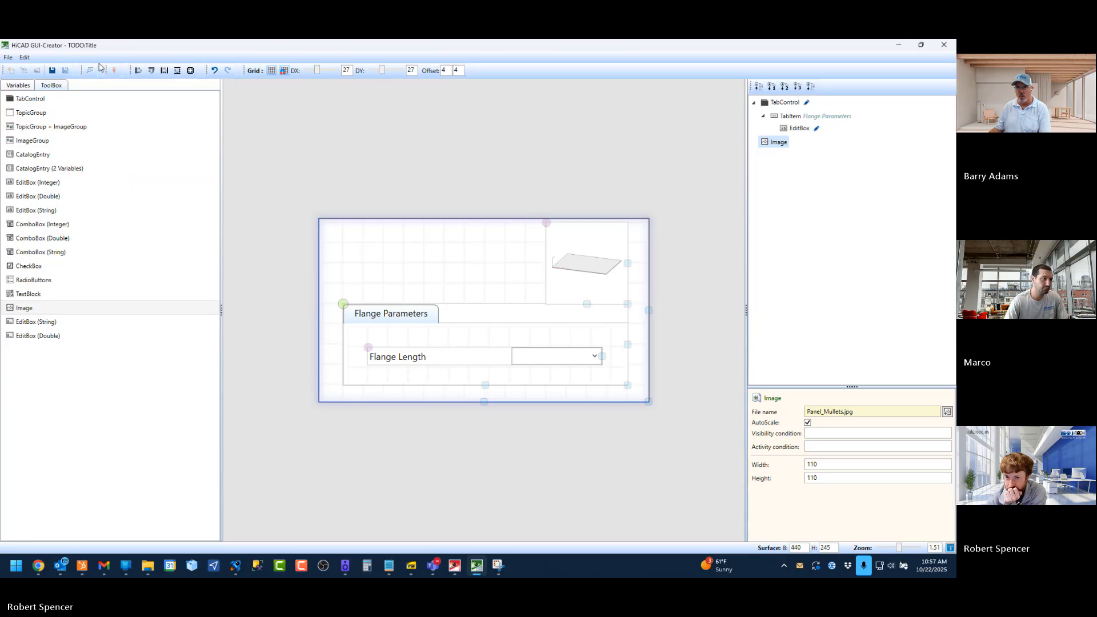
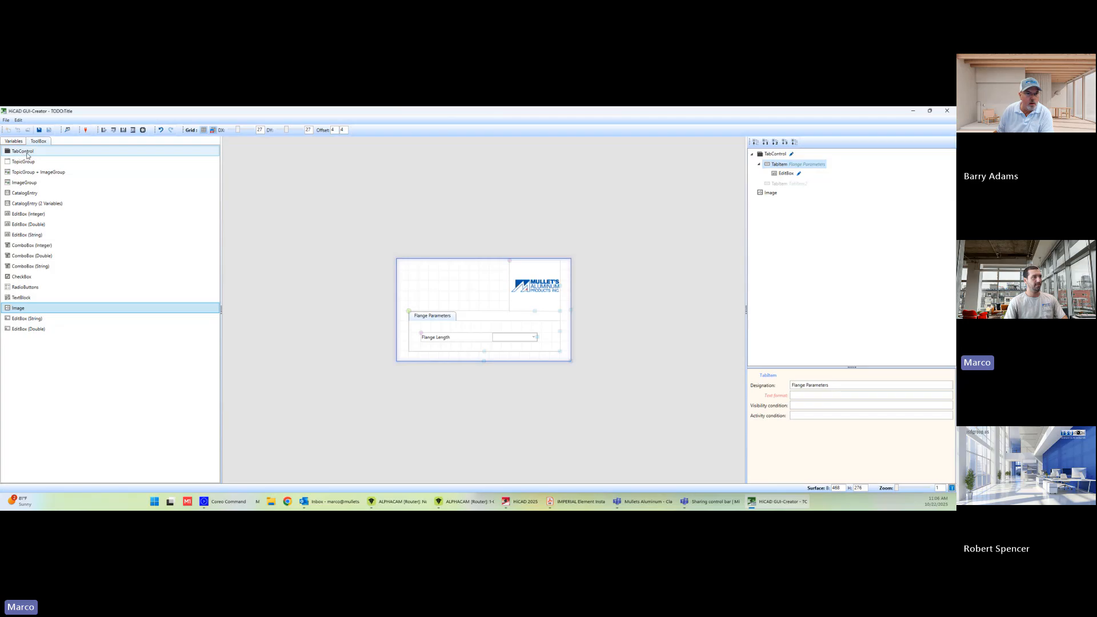
# Step: Add a second TabControl over the dialogue surface and try to reposition and undo it
pyautogui.click(26, 151)
pyautogui.moveTo(379, 262); pyautogui.dragTo(439, 281)
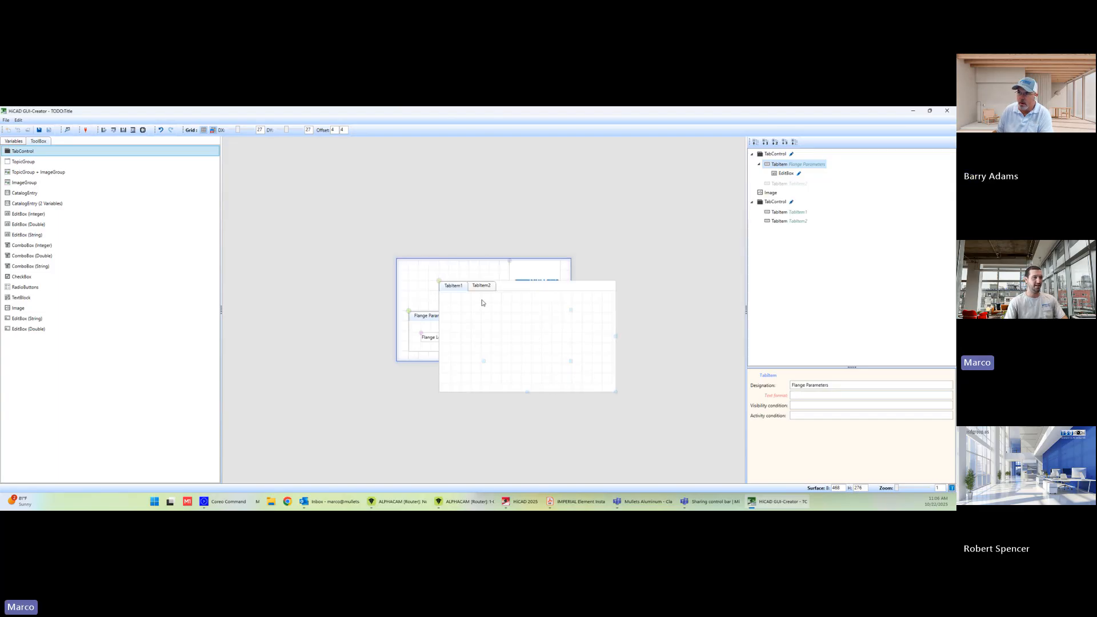
pyautogui.moveTo(439, 281); pyautogui.dragTo(29, 157)
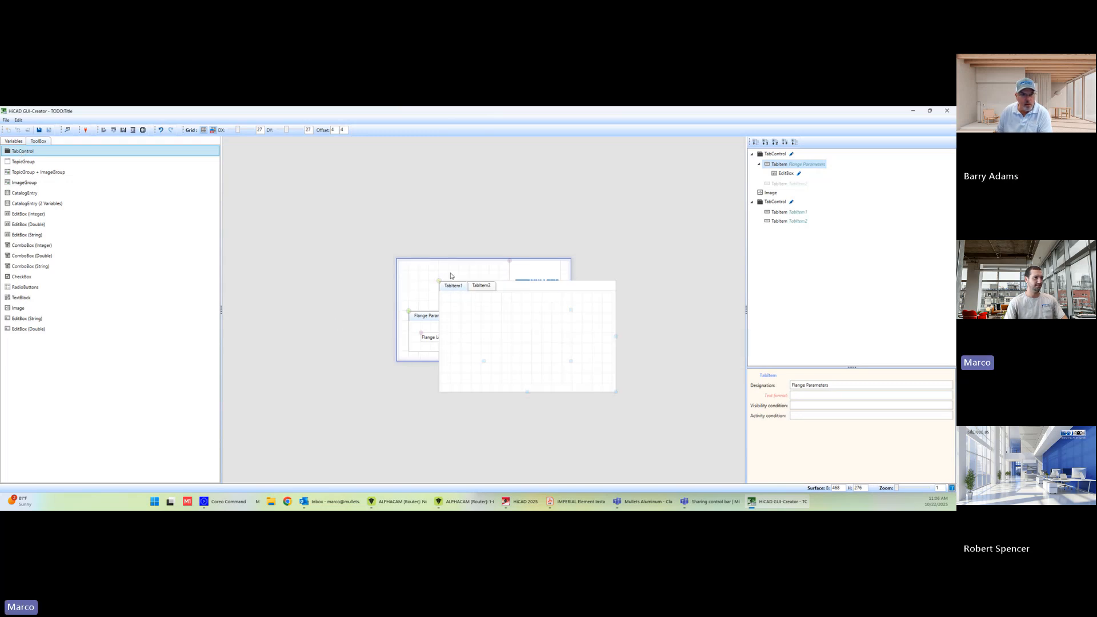
pyautogui.moveTo(450, 276); pyautogui.dragTo(276, 134)
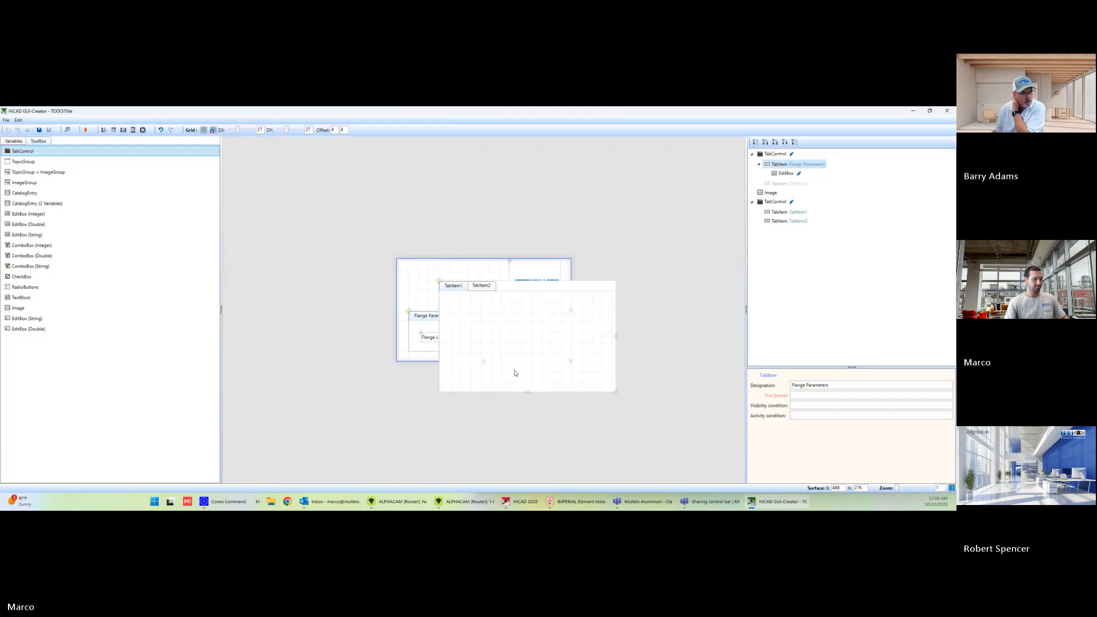
pyautogui.hotkey('ctrl', 'z')
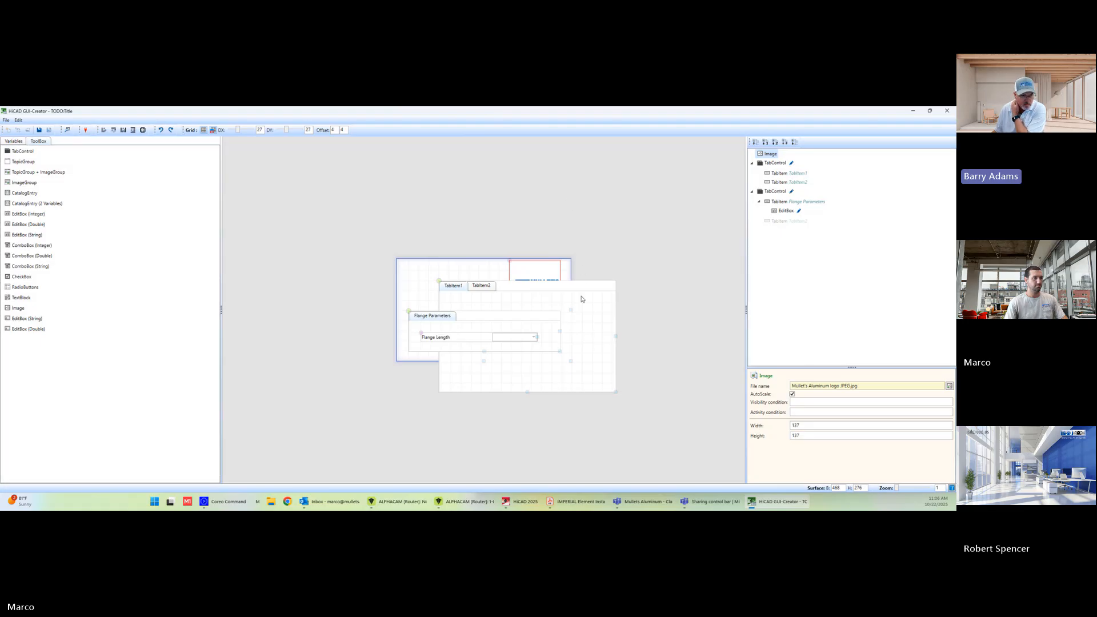
pyautogui.moveTo(440, 281); pyautogui.dragTo(483, 149)
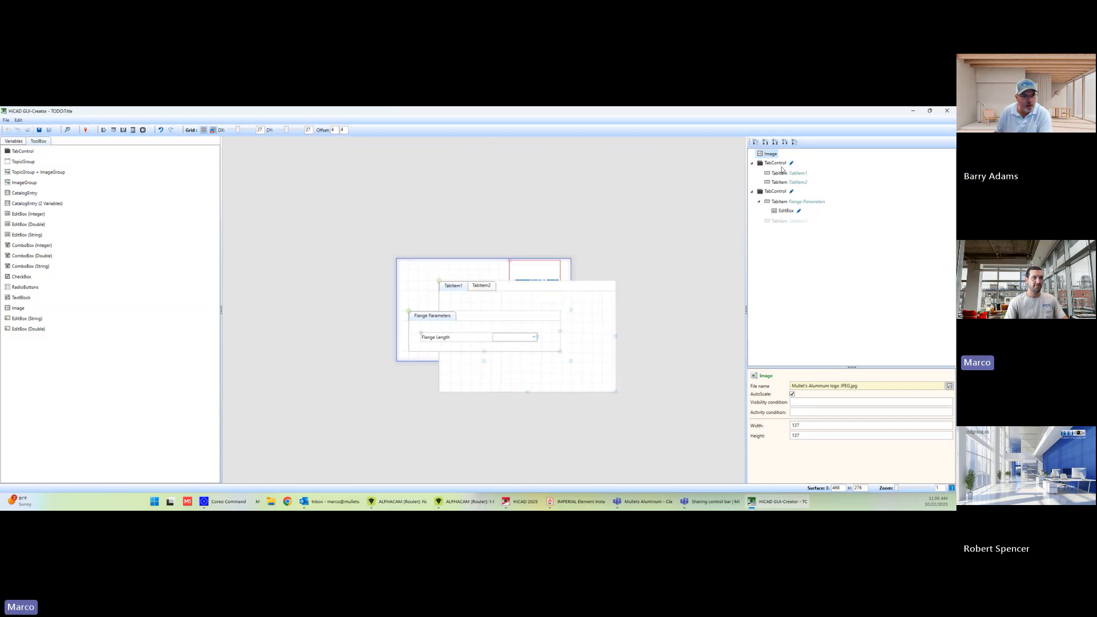
# Step: Temporarily hide TabItem2 of the added TabControl and show it again, repeating the toggle twice
pyautogui.rightClick(778, 182)
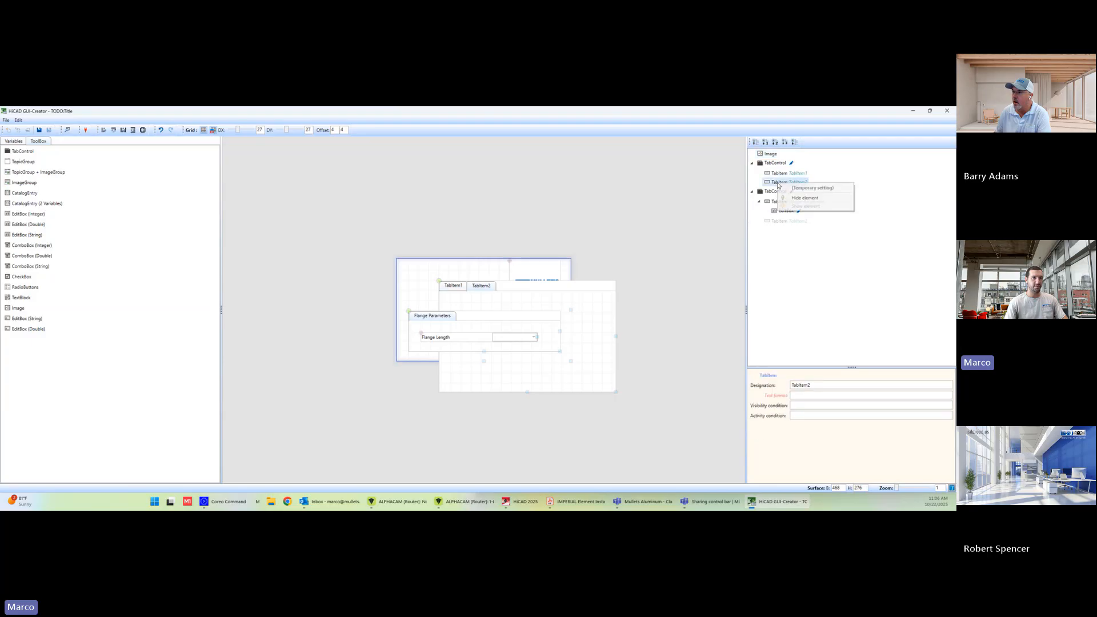
pyautogui.click(804, 198)
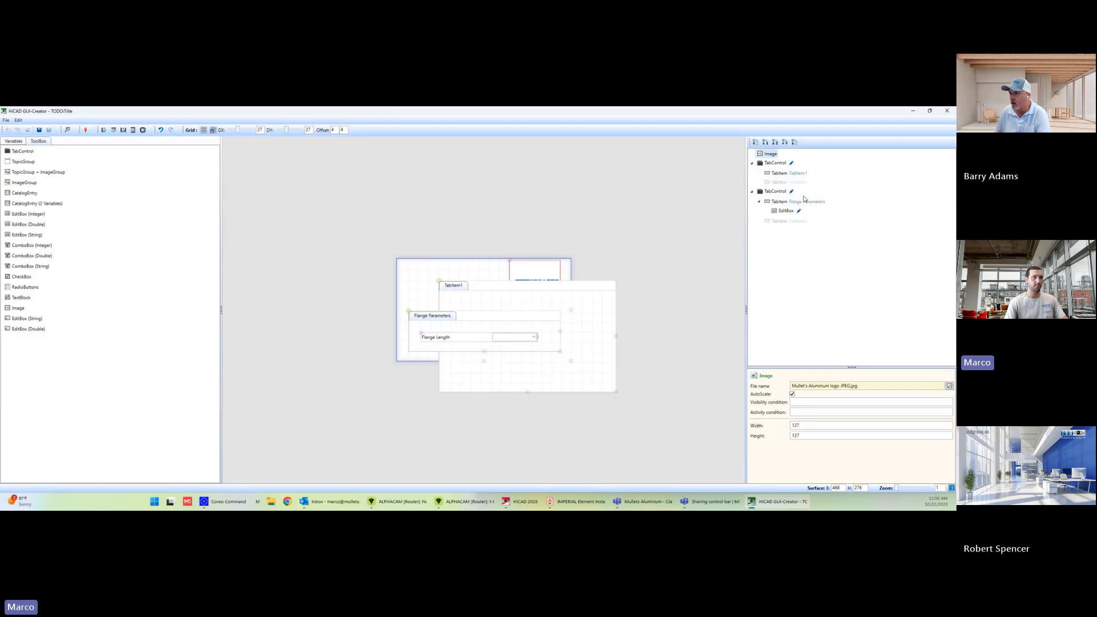
pyautogui.rightClick(778, 183)
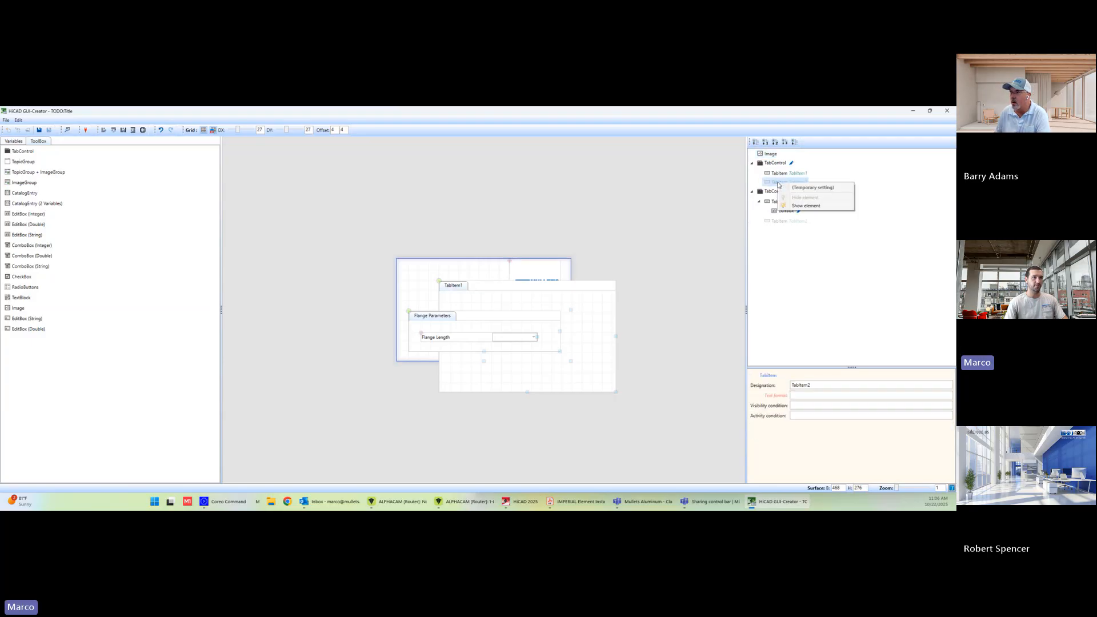
pyautogui.click(806, 207)
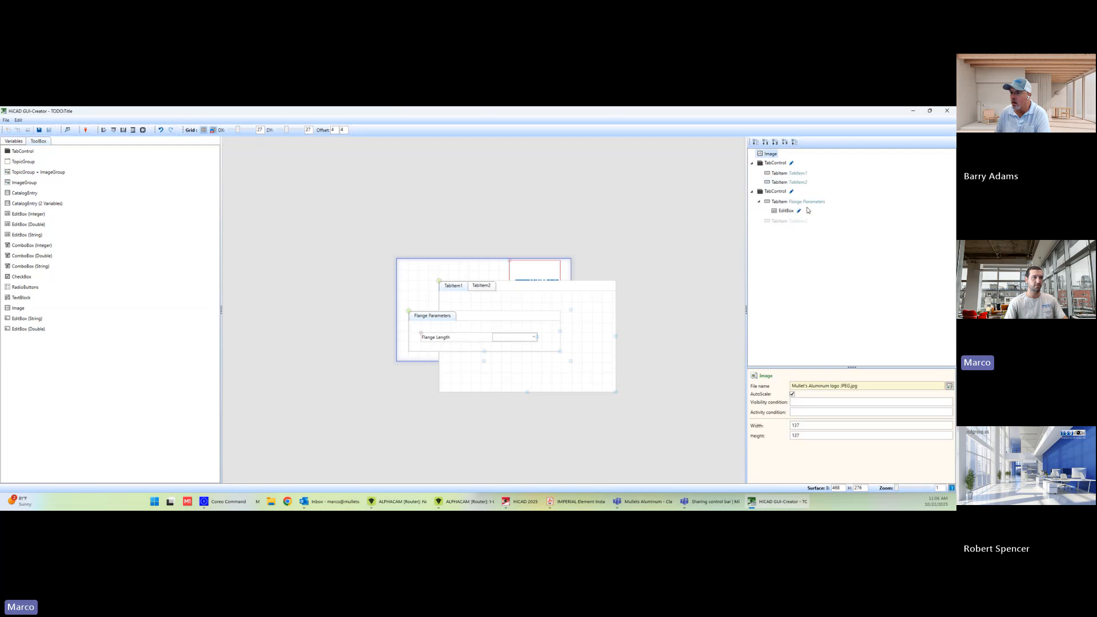
pyautogui.rightClick(783, 184)
pyautogui.click(799, 199)
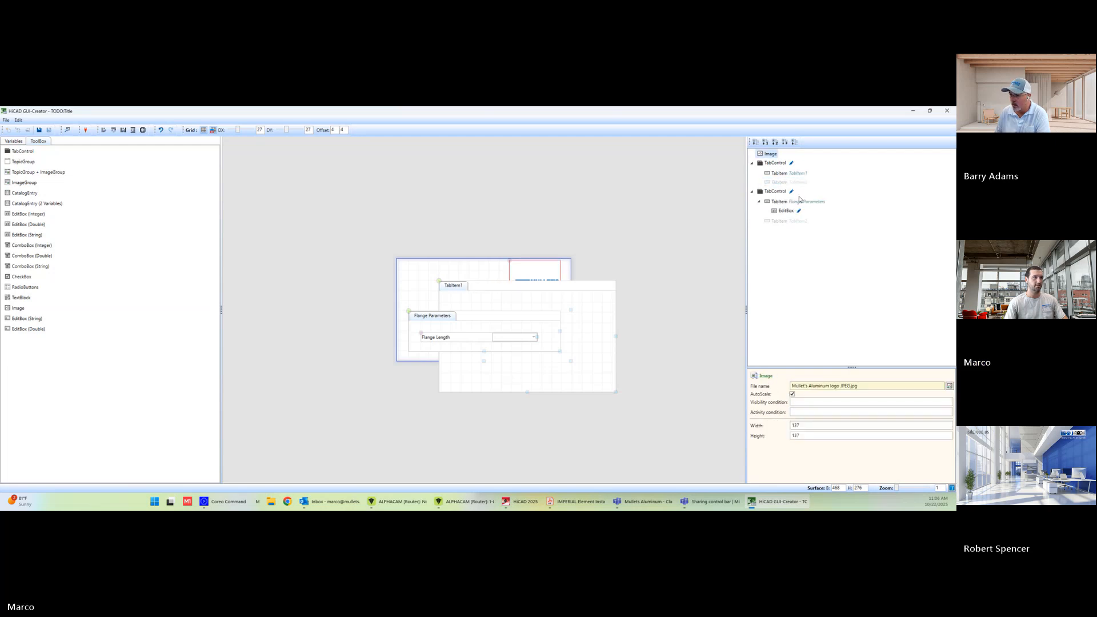
pyautogui.rightClick(778, 182)
pyautogui.click(807, 207)
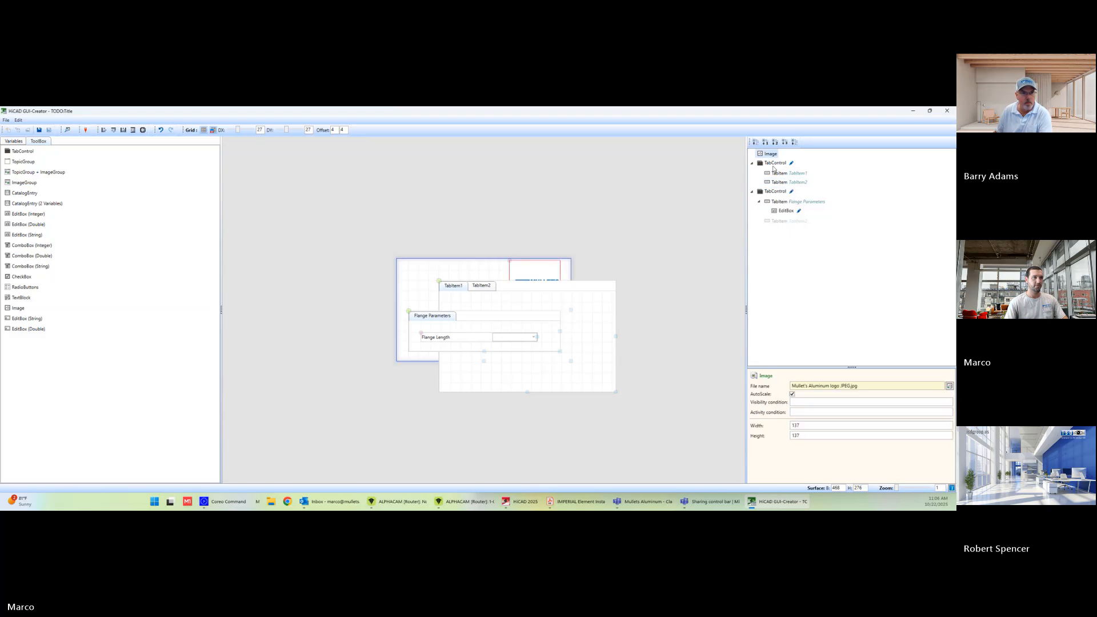
# Step: Hide the added TabControl with its two empty tab items and delete it from the dialogue structure
pyautogui.click(775, 163)
pyautogui.rightClick(774, 163)
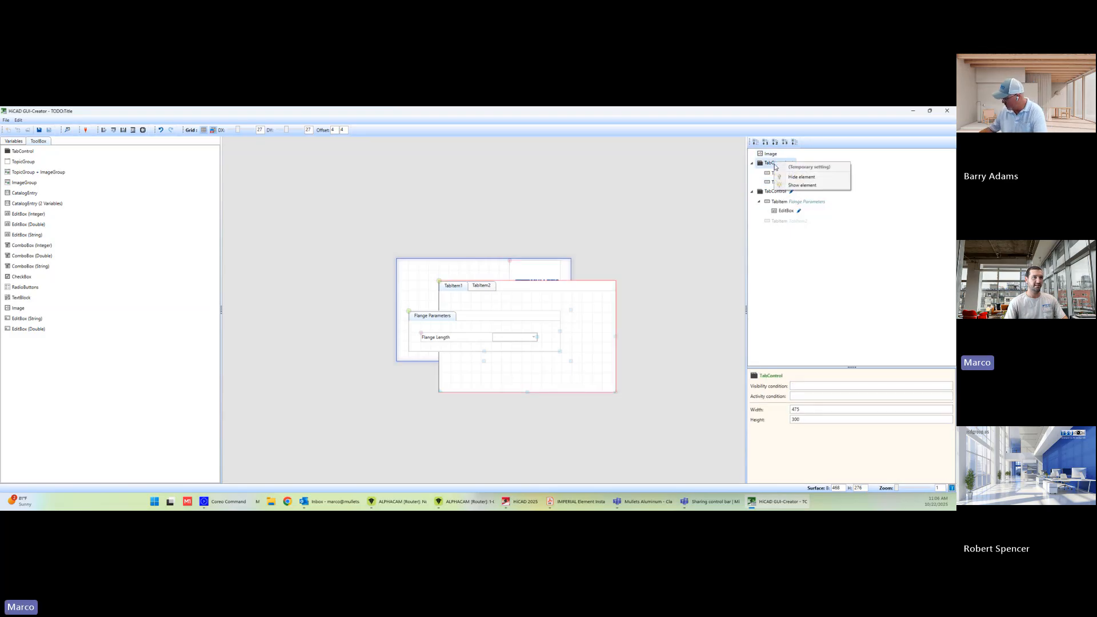
pyautogui.click(800, 177)
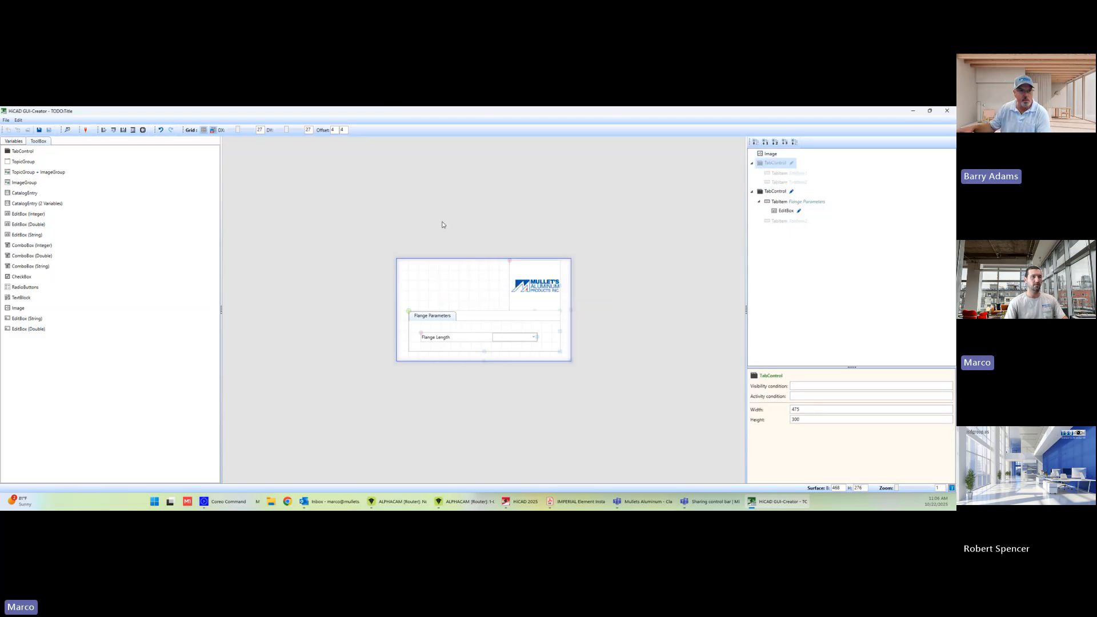
pyautogui.rightClick(770, 163)
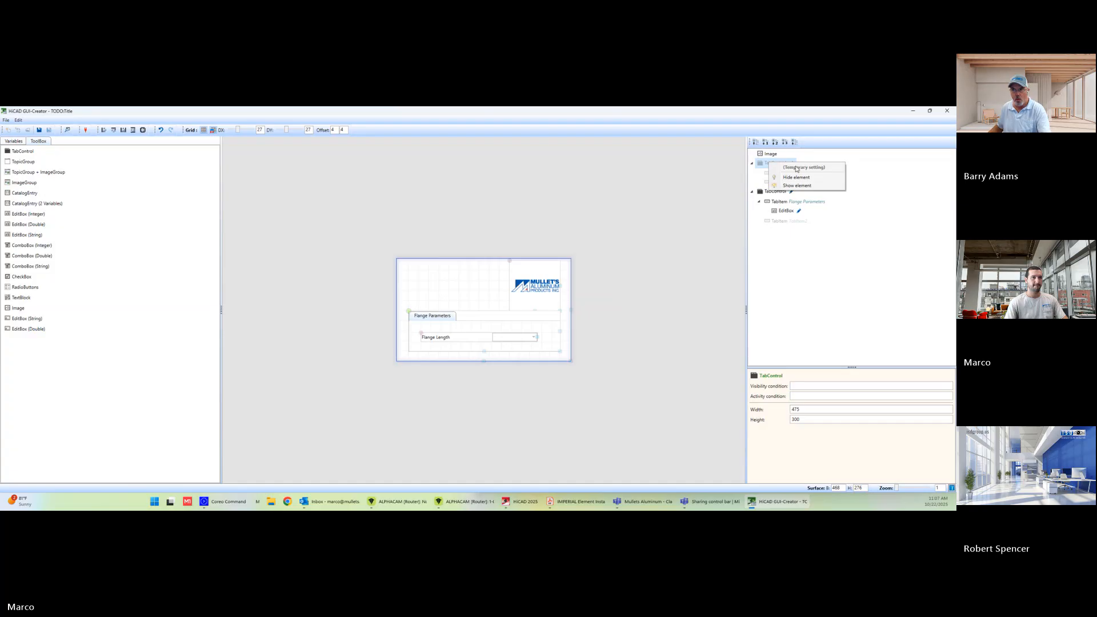
pyautogui.click(758, 164)
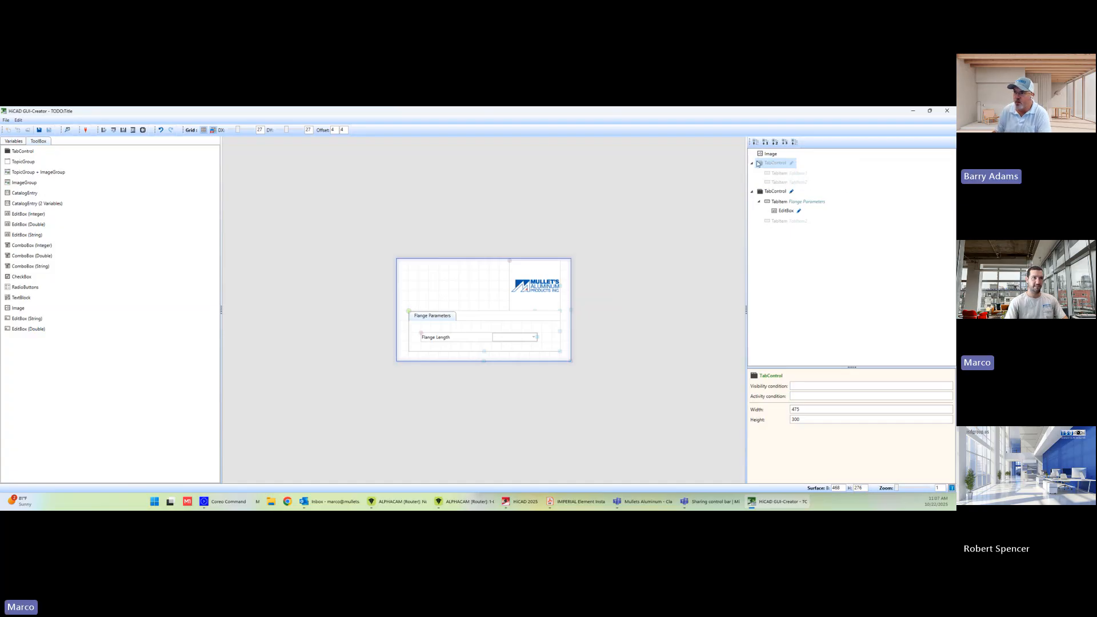
pyautogui.press('Delete')
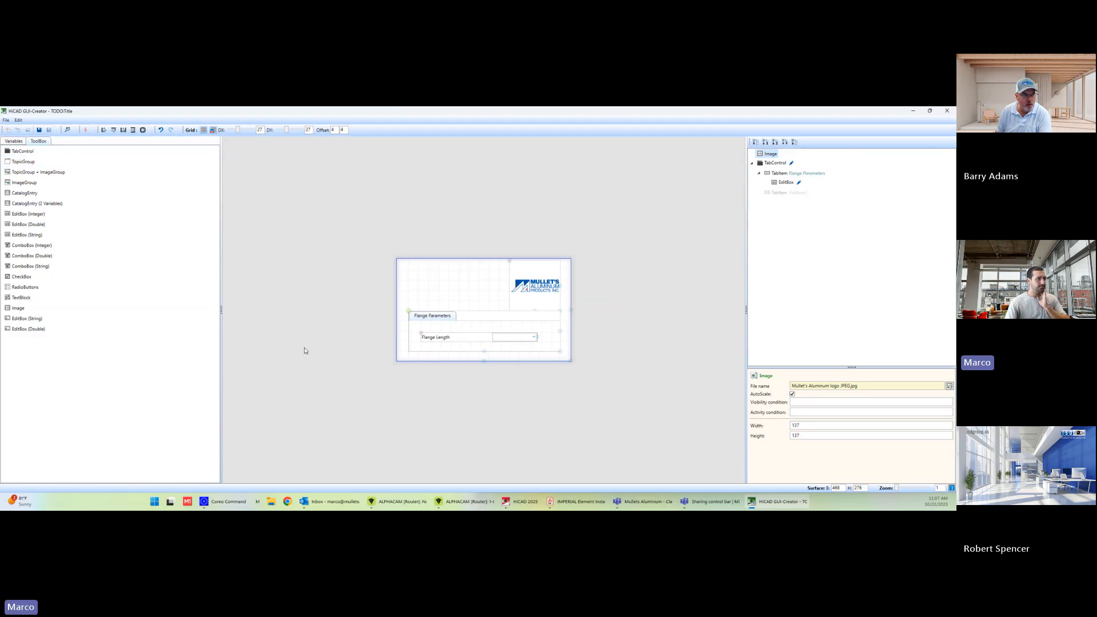
pyautogui.click(444, 317)
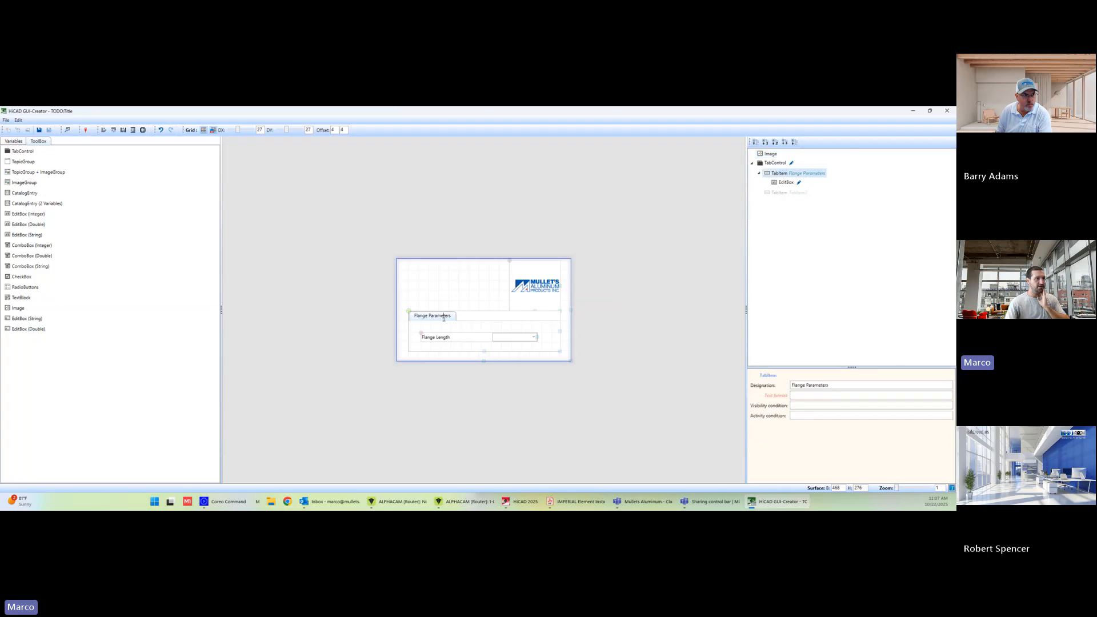
pyautogui.moveTo(451, 316); pyautogui.dragTo(391, 315)
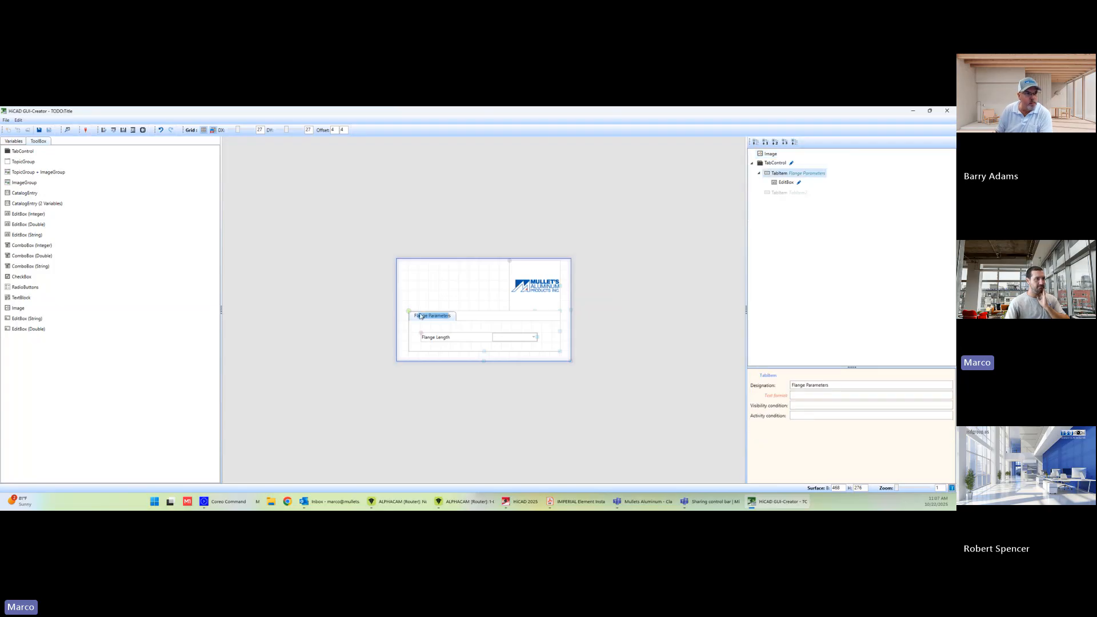
pyautogui.click(433, 319)
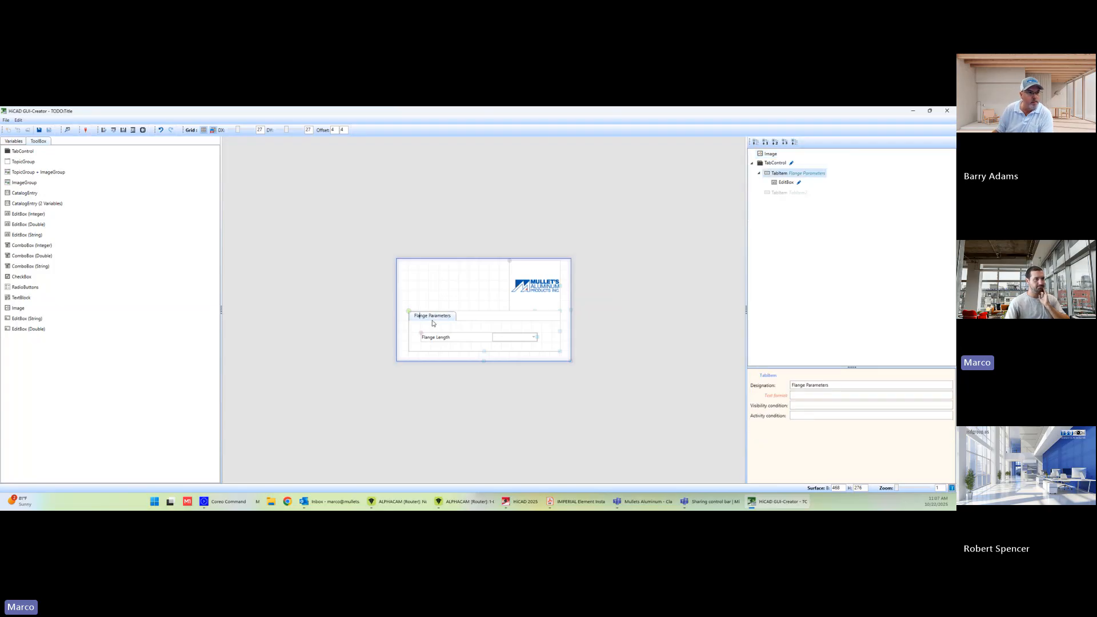
# Step: Show the hidden TabItem2 in the dialogue structure and hide it again
pyautogui.click(779, 193)
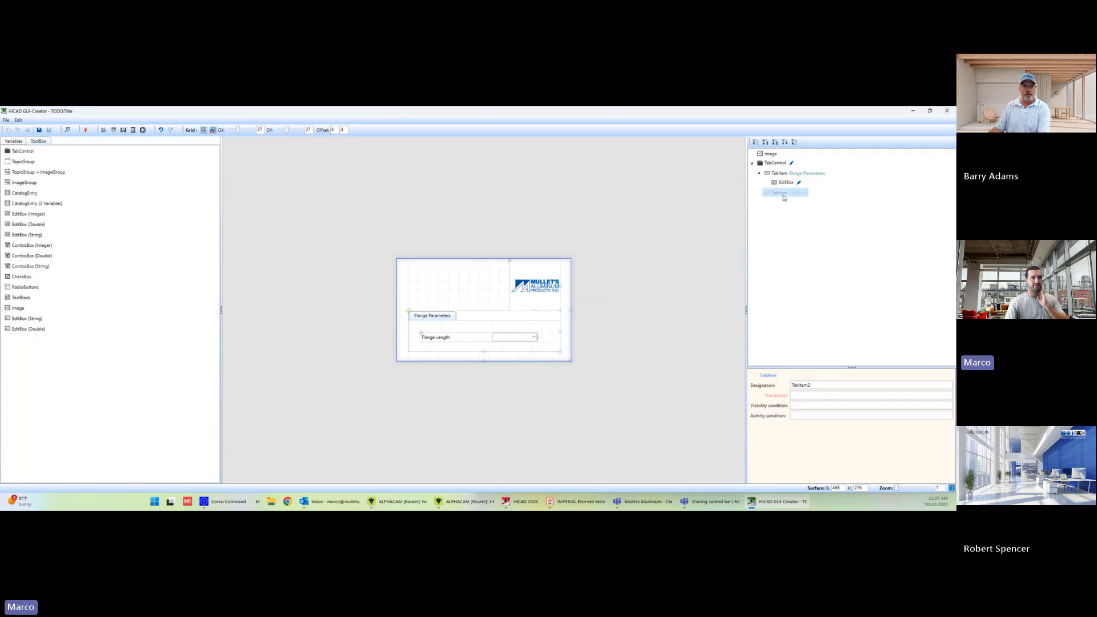
pyautogui.click(782, 175)
pyautogui.rightClick(782, 193)
pyautogui.click(815, 217)
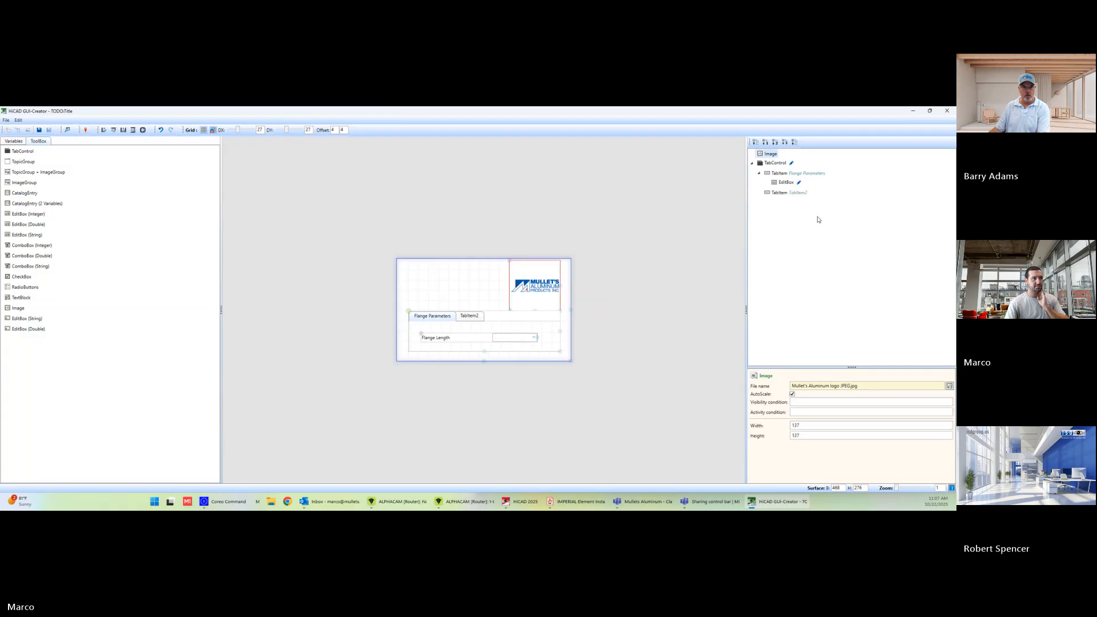
pyautogui.rightClick(781, 193)
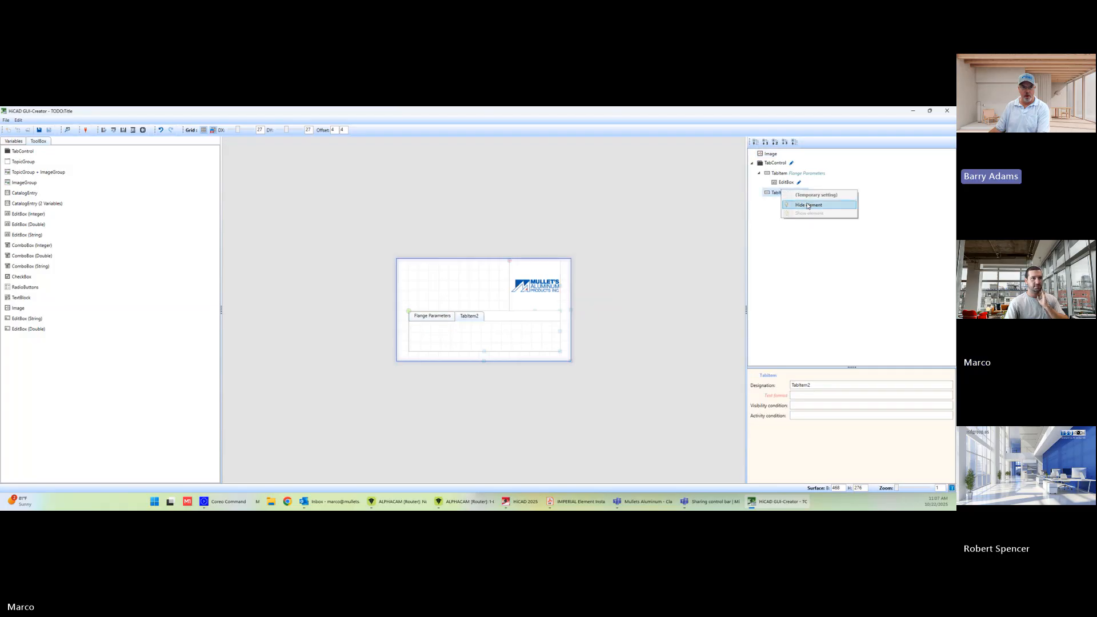
pyautogui.click(812, 206)
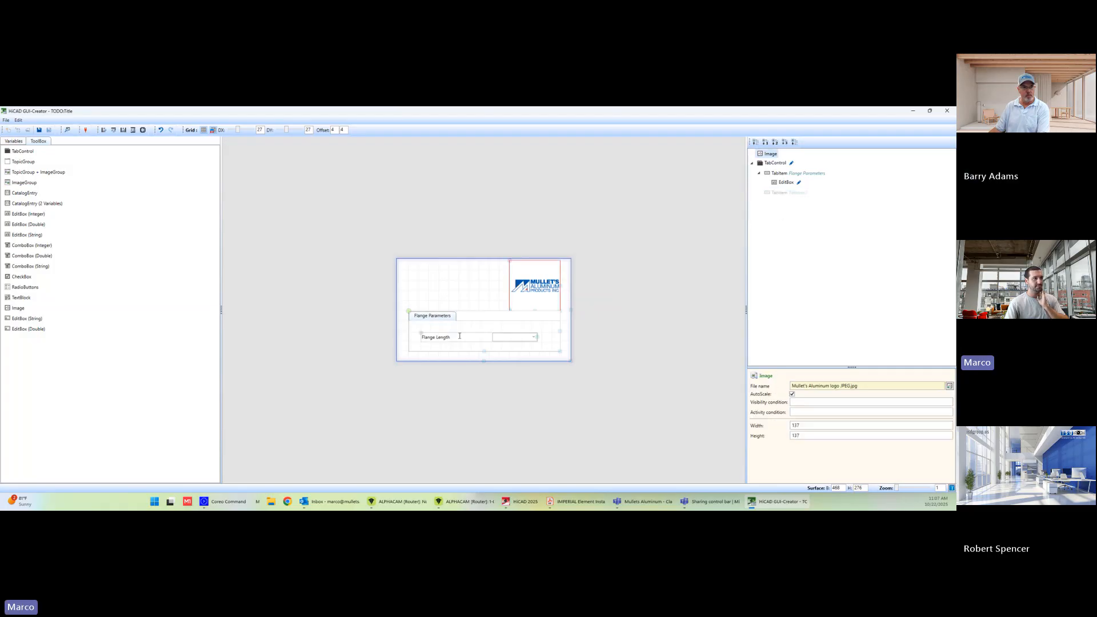
pyautogui.click(446, 316)
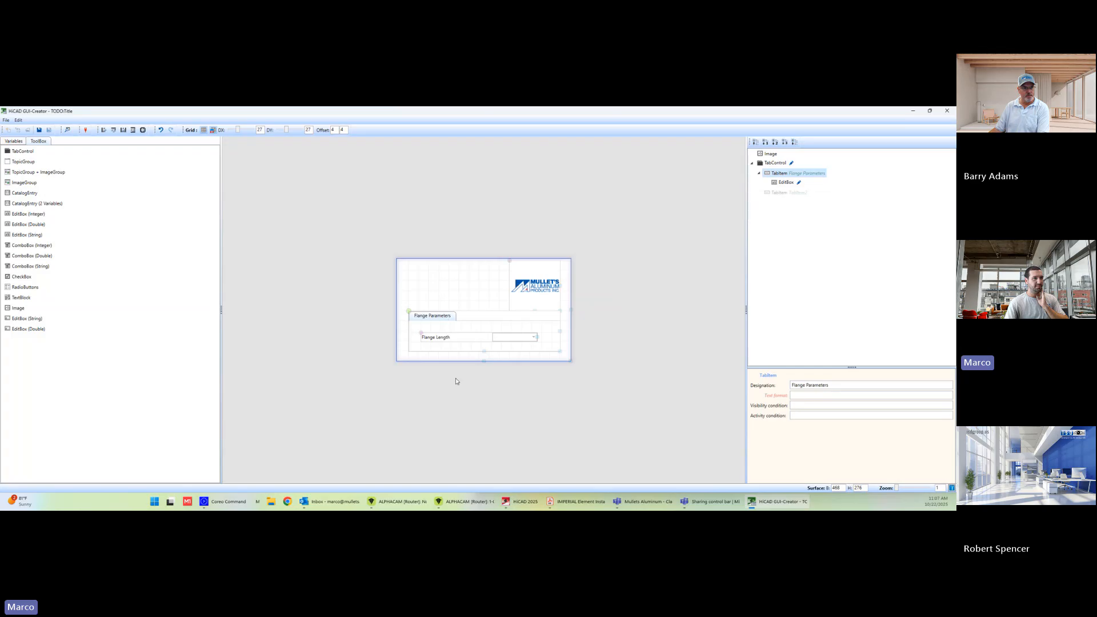
pyautogui.click(456, 338)
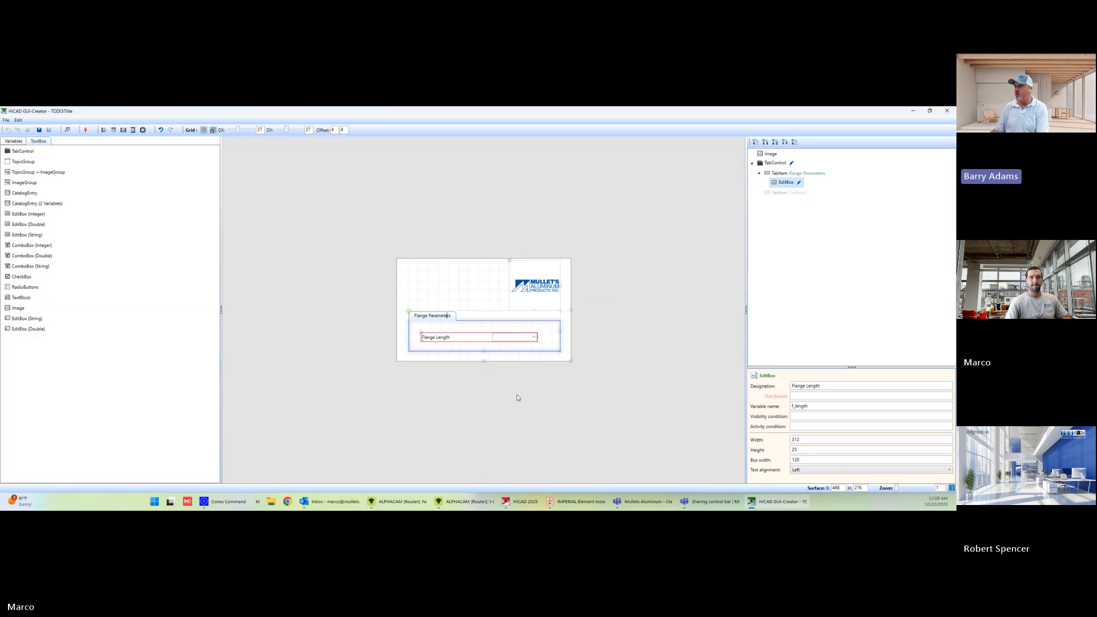
pyautogui.rightClick(776, 194)
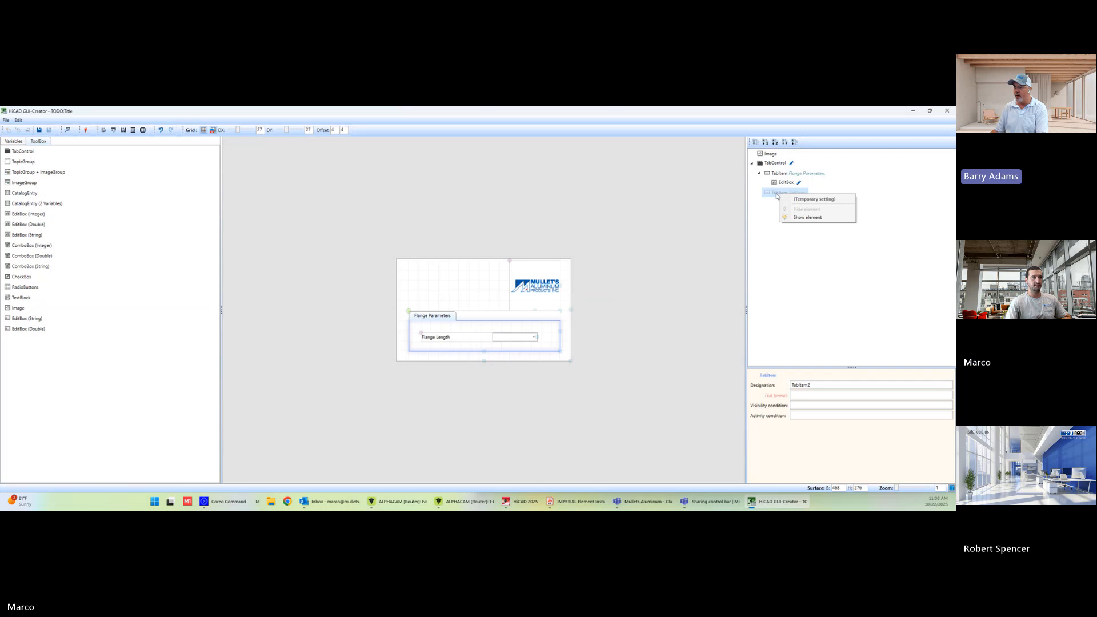
pyautogui.click(776, 195)
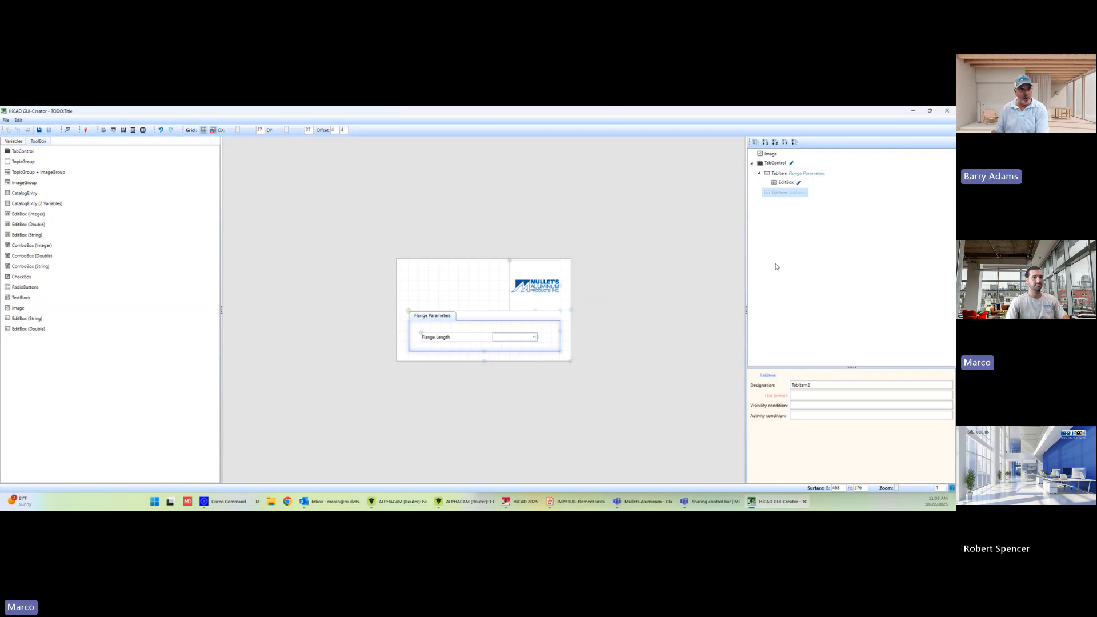
# Step: Place a second Image element beside the logo, size it to 137 by 110, and align it with the dialogue's upper edge
pyautogui.click(22, 312)
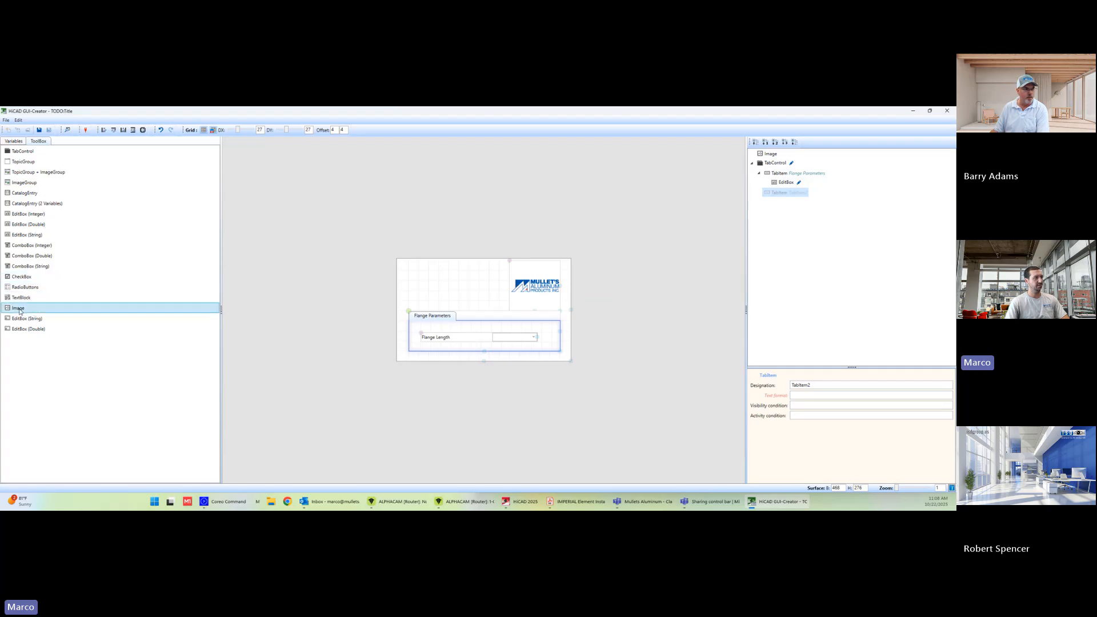
pyautogui.moveTo(399, 305); pyautogui.dragTo(448, 280)
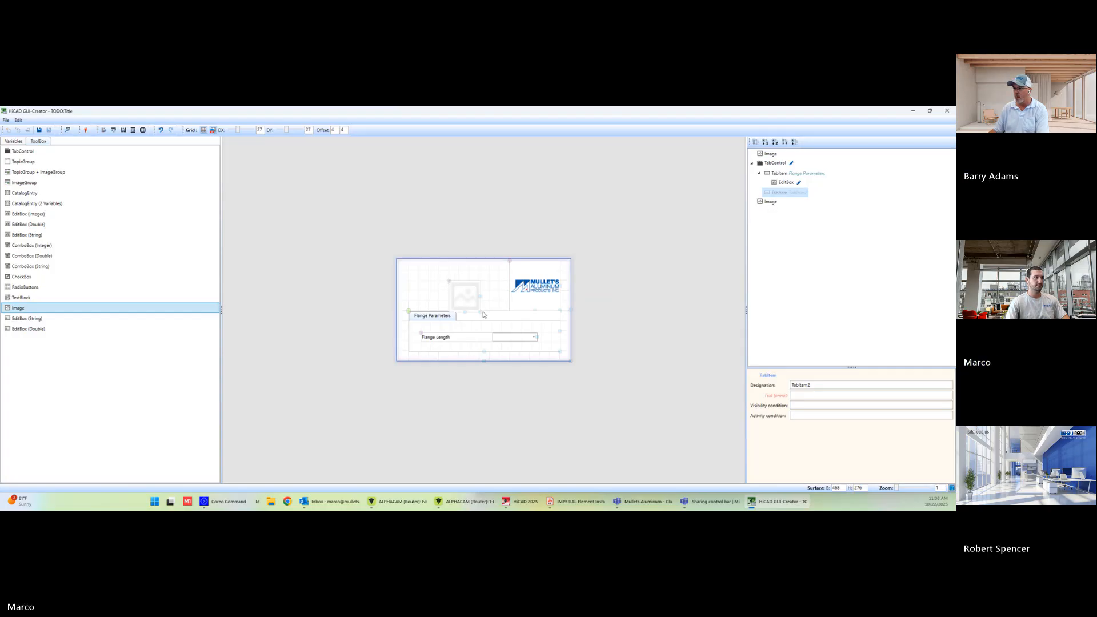
pyautogui.moveTo(483, 314); pyautogui.dragTo(496, 327)
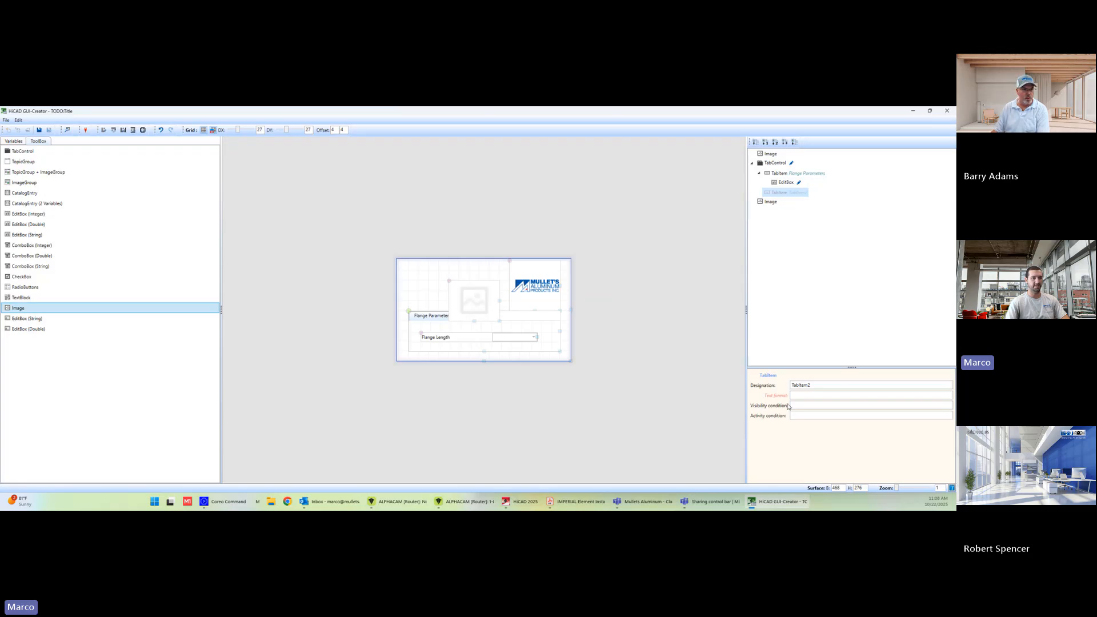
pyautogui.click(772, 154)
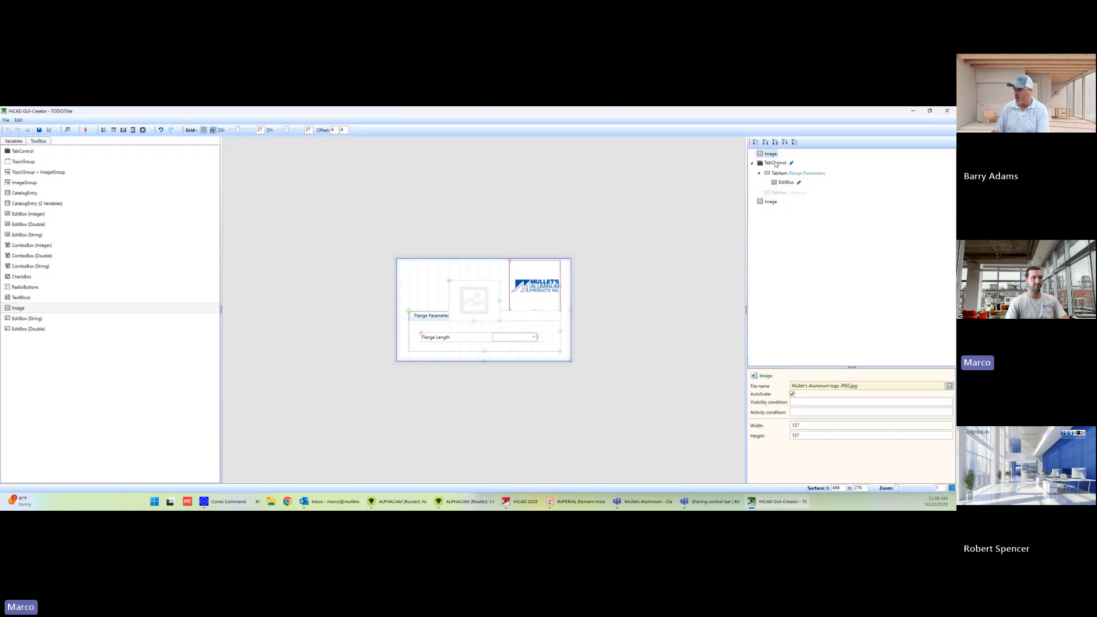
pyautogui.click(769, 202)
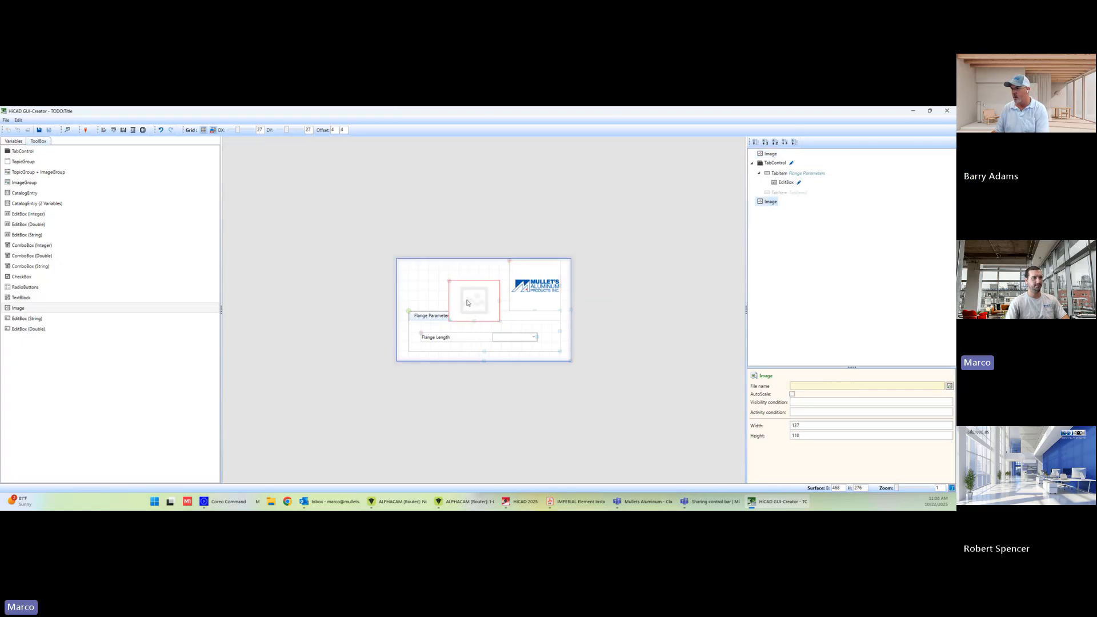
pyautogui.moveTo(449, 278); pyautogui.dragTo(446, 255)
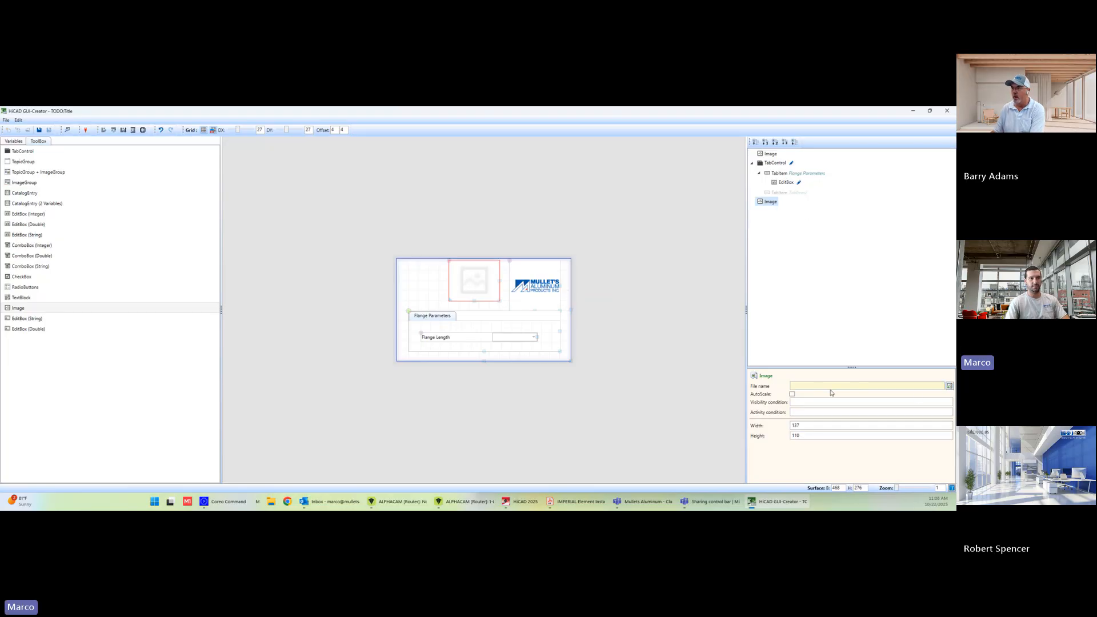
# Step: Start choosing a file for the new Image element, cancel the choice, and delete the element from the dialogue
pyautogui.click(949, 386)
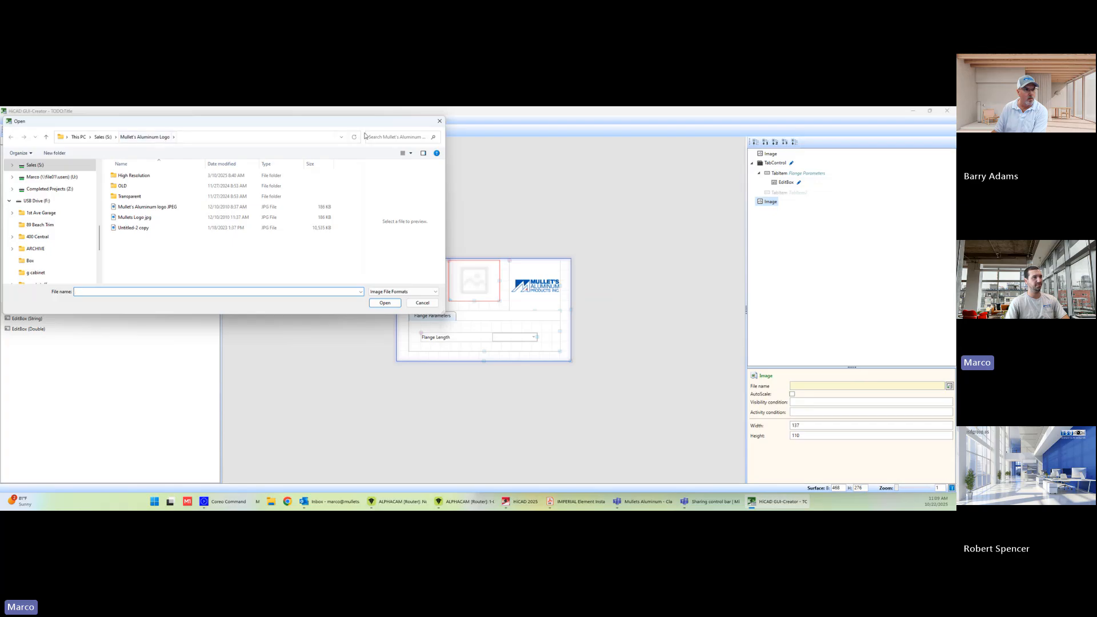
pyautogui.click(439, 122)
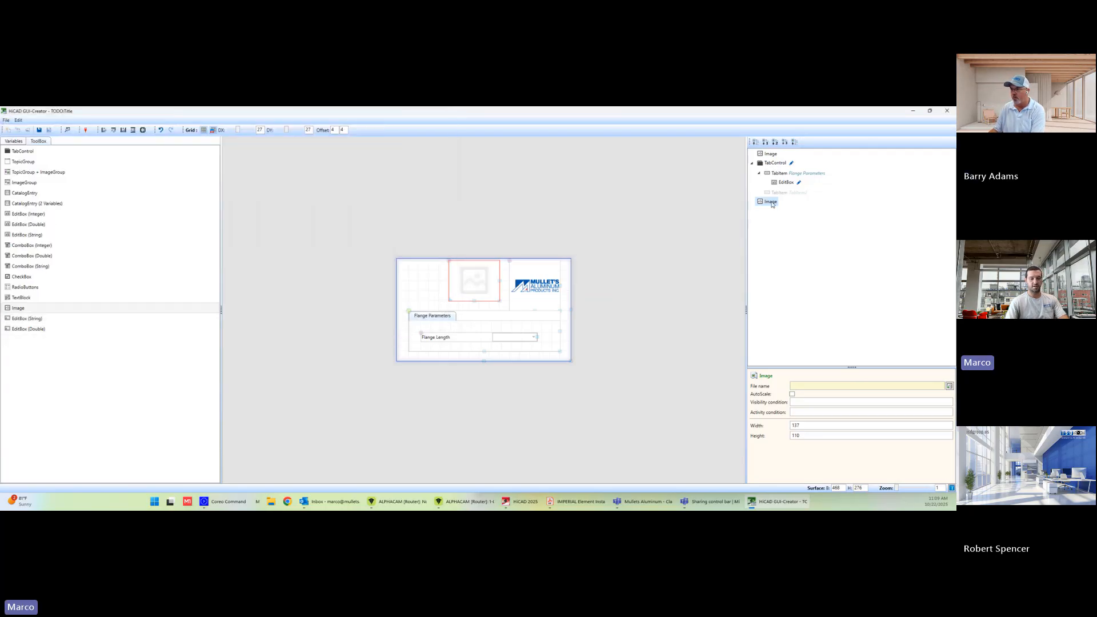
pyautogui.press('Delete')
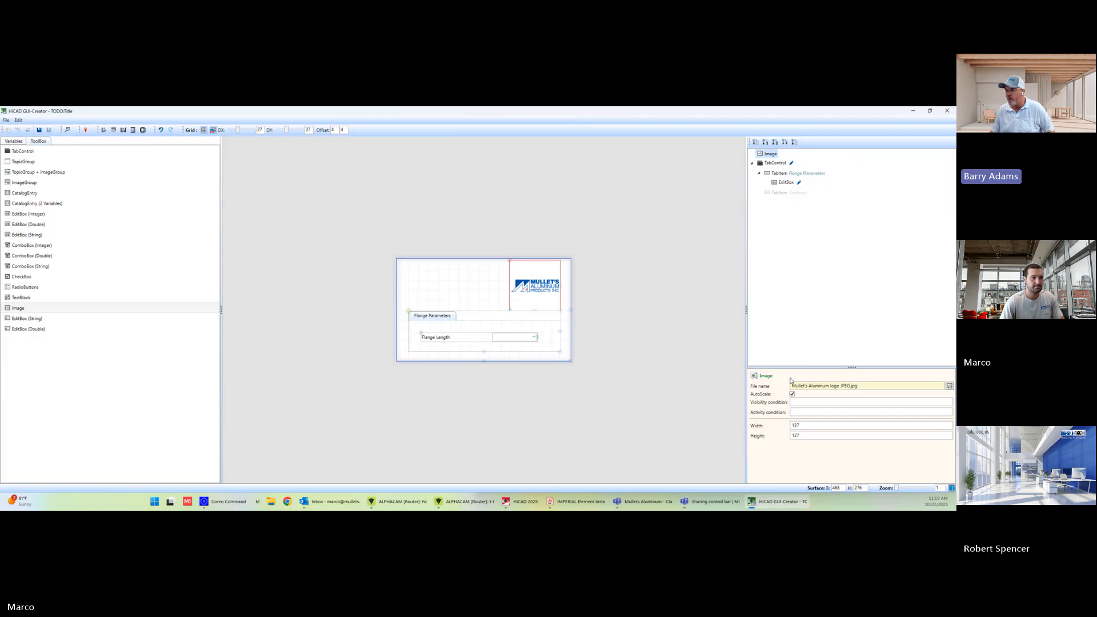
# Step: Start choosing a replacement file for the logo image and browse to the user's Downloads folder on drive C
pyautogui.click(950, 385)
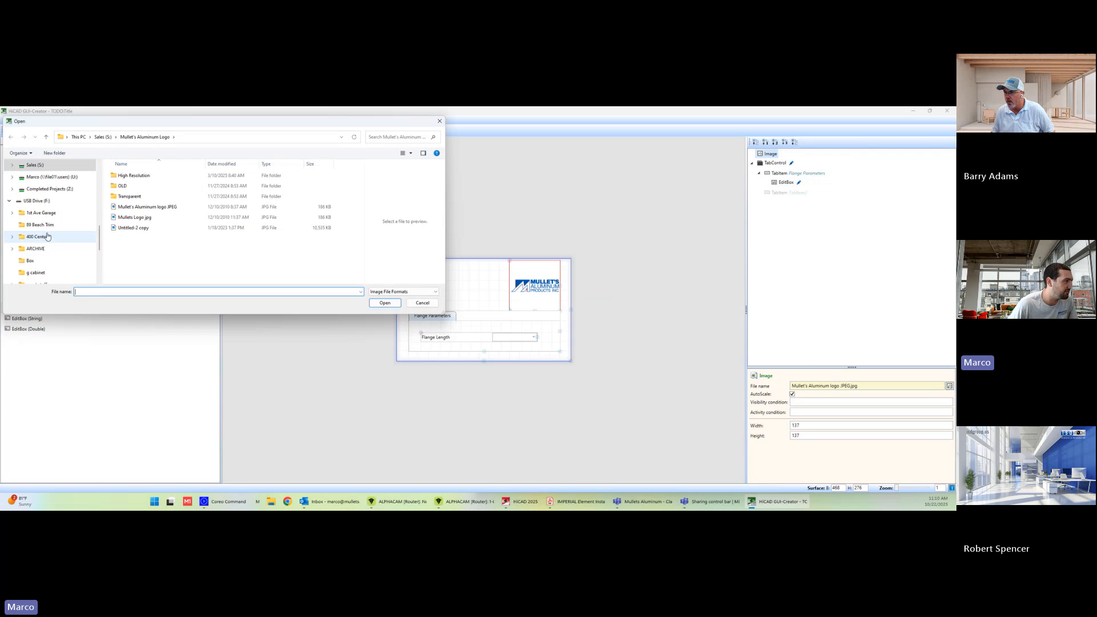
pyautogui.scroll(3, 38, 209)
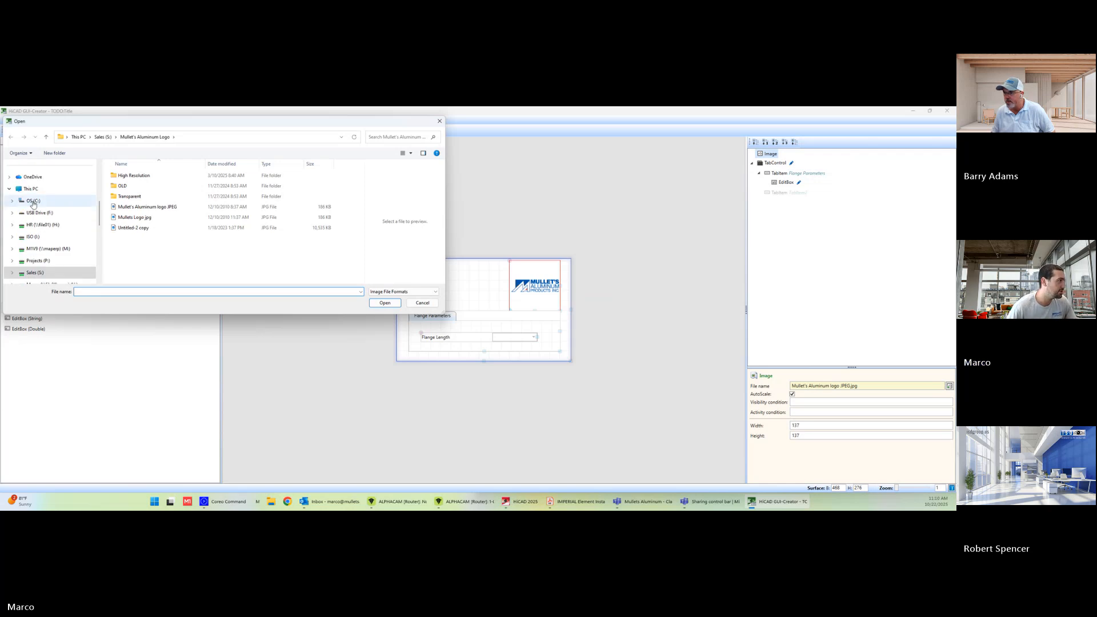
pyautogui.scroll(-3, 33, 208)
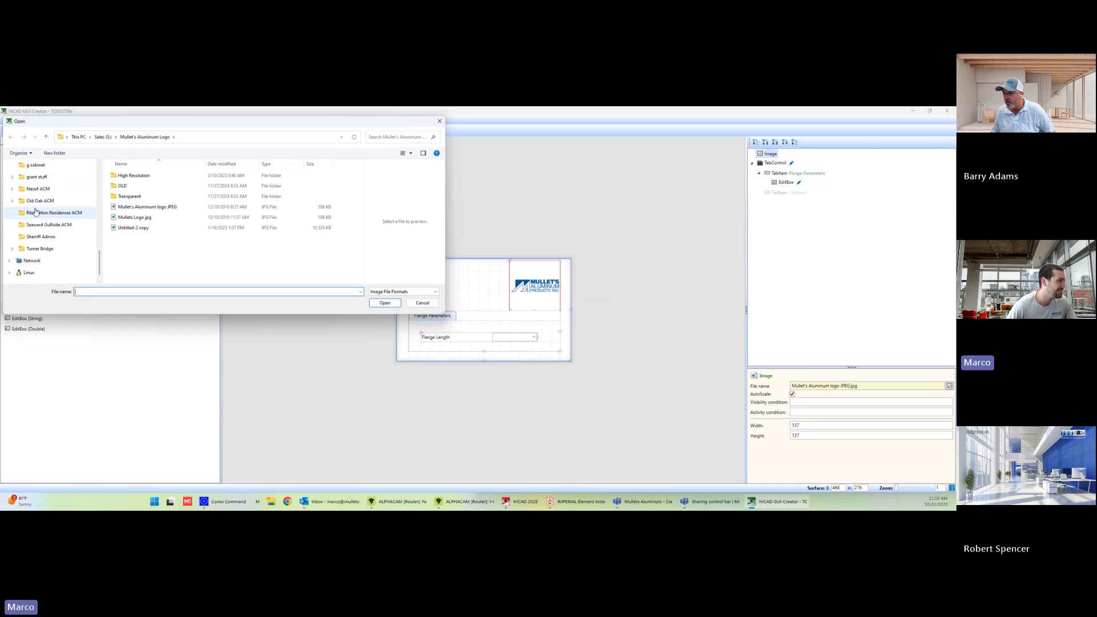
pyautogui.scroll(5, 34, 215)
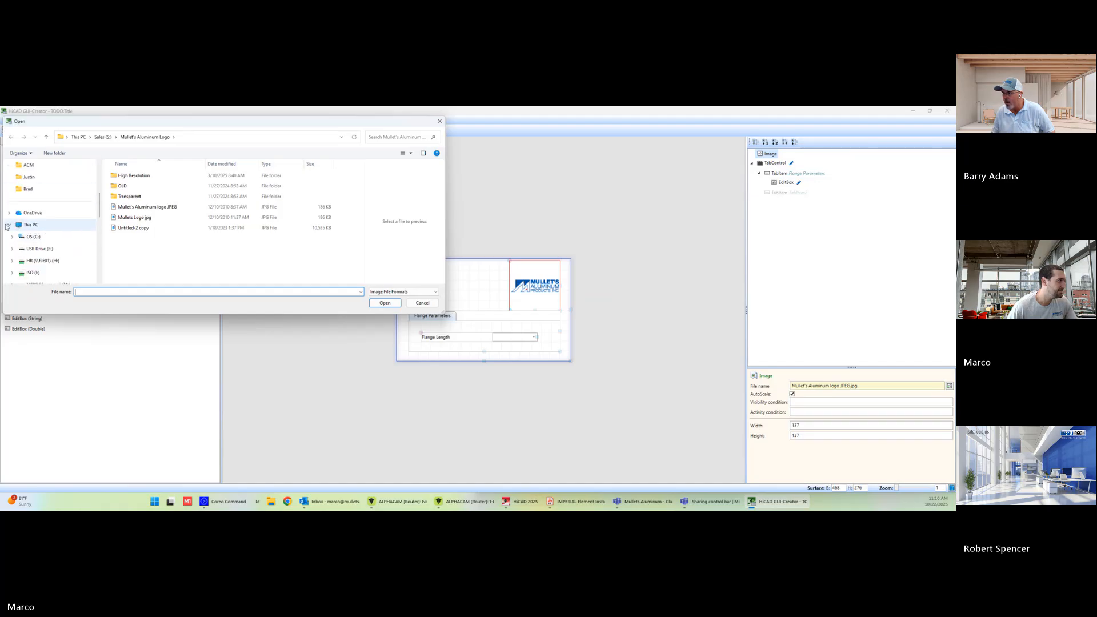
pyautogui.click(9, 226)
pyautogui.click(9, 225)
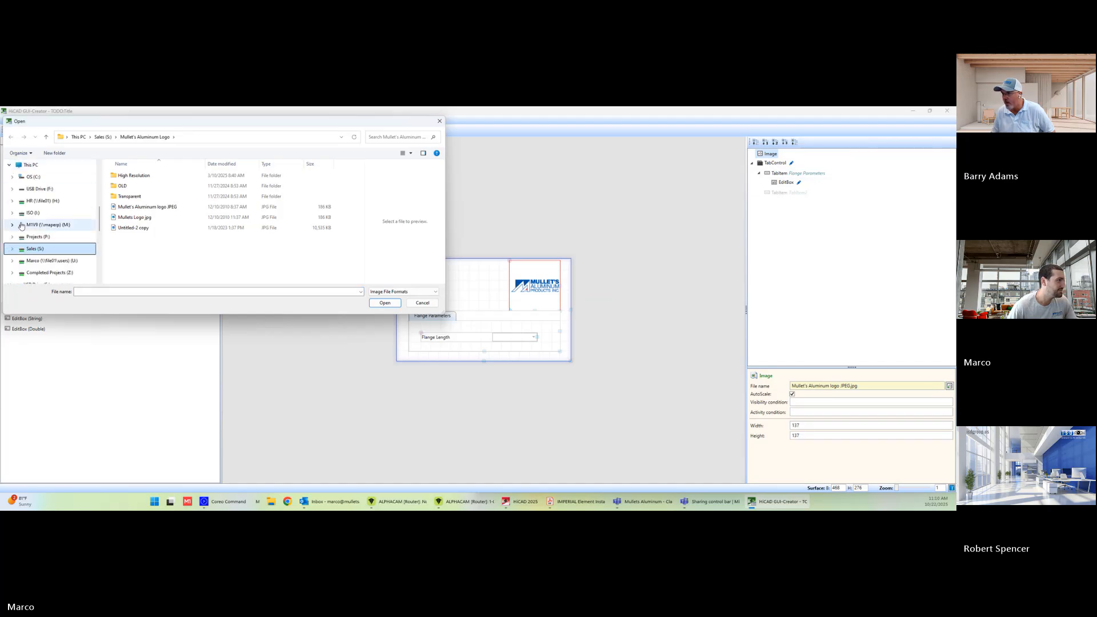
pyautogui.scroll(-5, 54, 240)
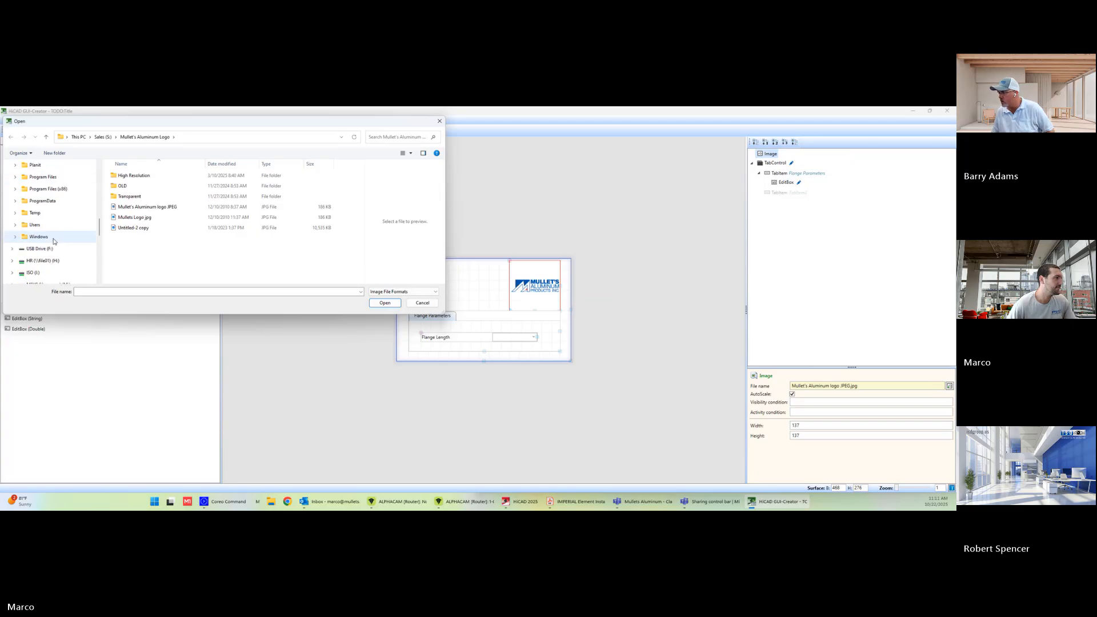
pyautogui.click(15, 225)
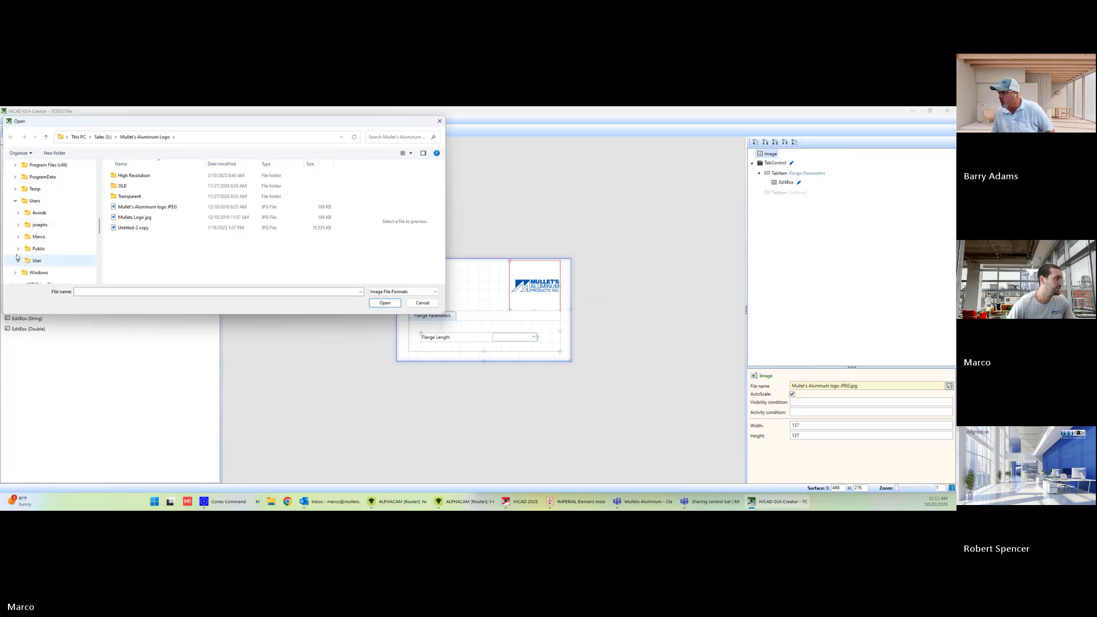
pyautogui.click(18, 236)
pyautogui.click(45, 248)
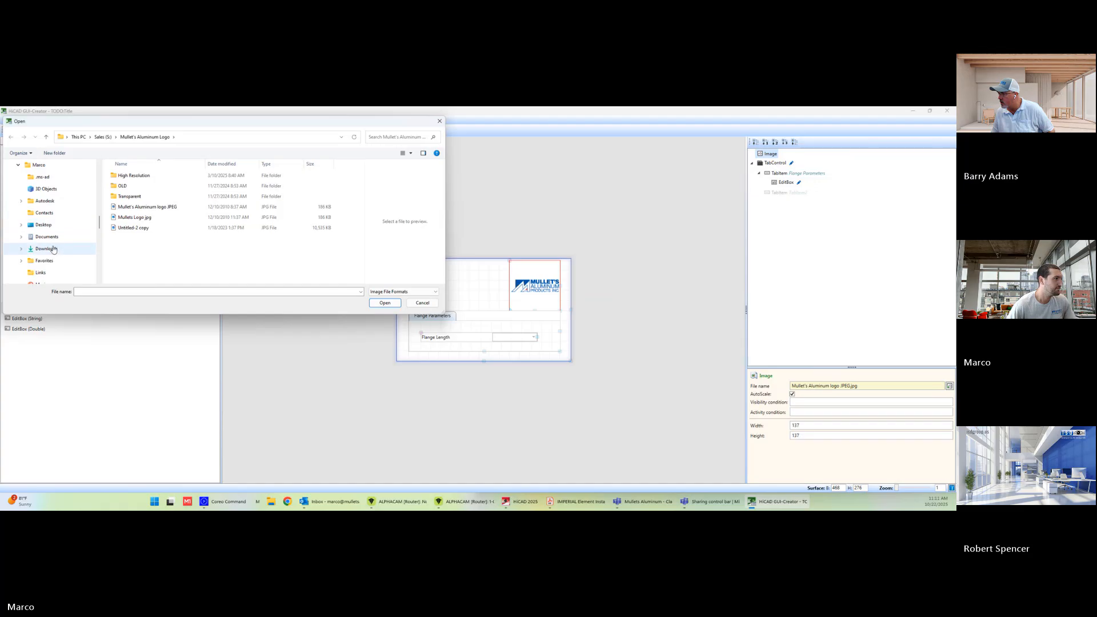
pyautogui.scroll(-3, 187, 228)
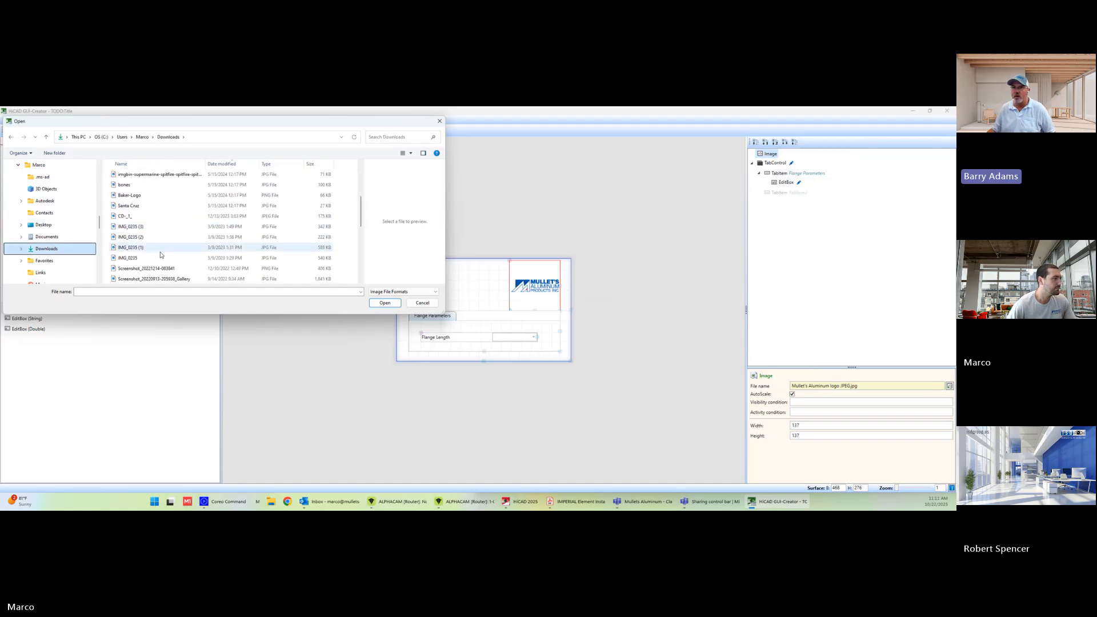
# Step: Look through the image previews in the Downloads folder for a suitable replacement for the logo
pyautogui.click(140, 228)
pyautogui.press('Down')
pyautogui.press('Down')
pyautogui.press('Down')
pyautogui.press('Down')
pyautogui.press('Down')
pyautogui.press('Down')
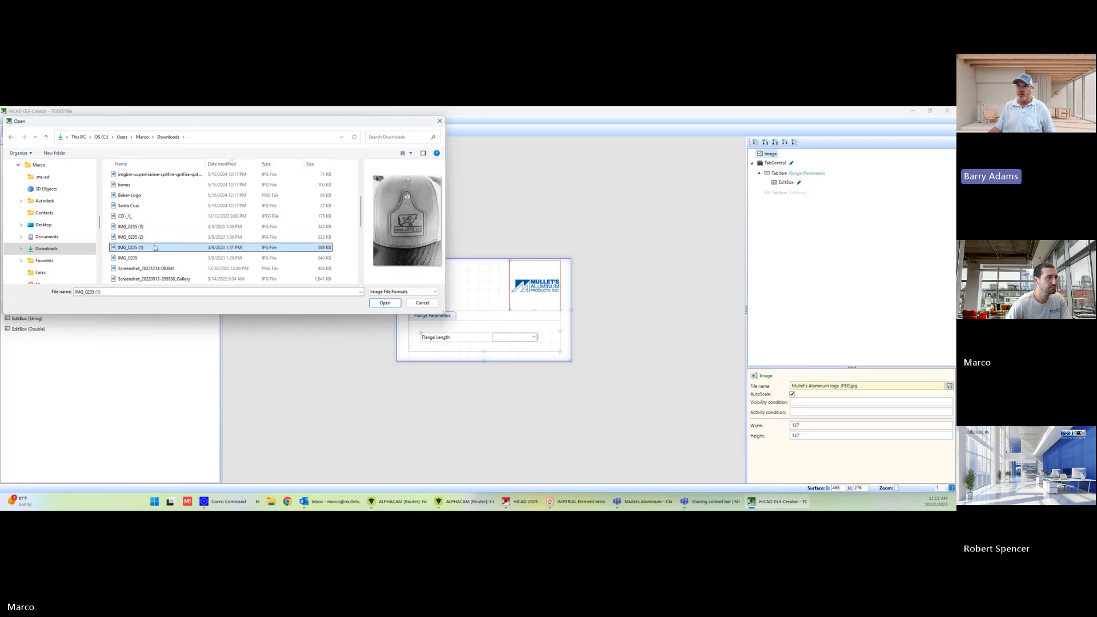
pyautogui.press('Down')
pyautogui.press('Down')
pyautogui.press('Down')
pyautogui.press('Down')
pyautogui.press('Down')
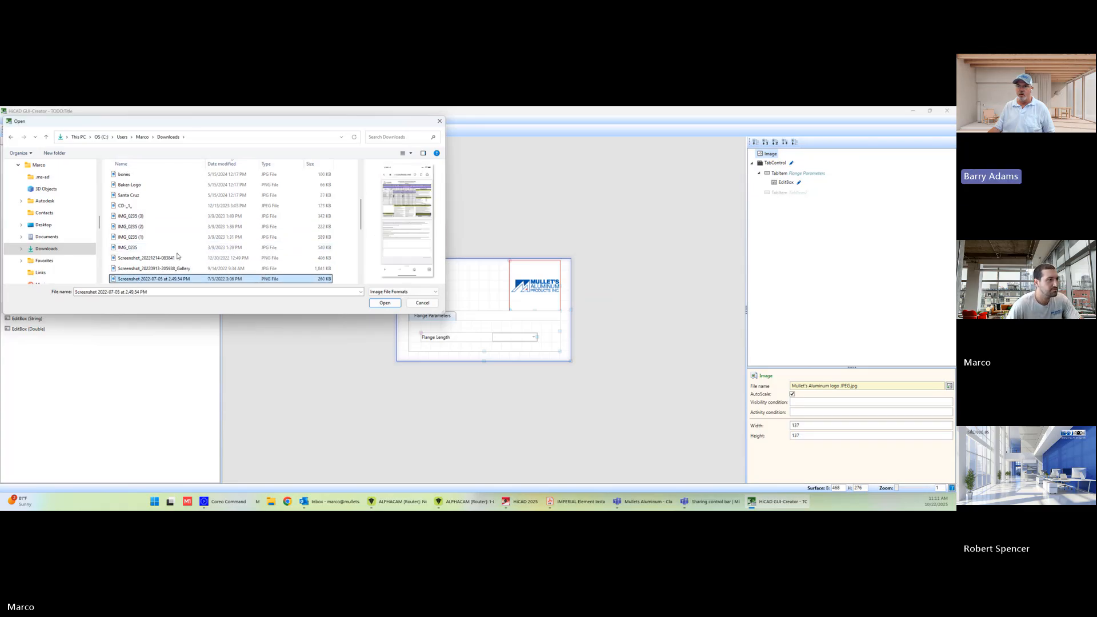
pyautogui.press('Down')
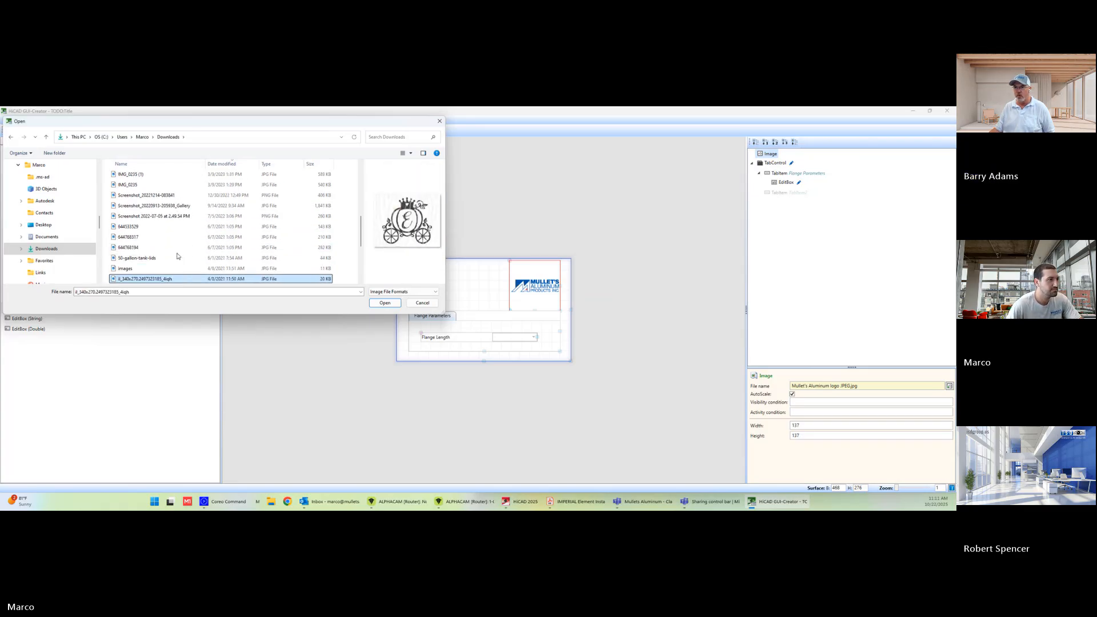
pyautogui.press('Down')
pyautogui.press('Down')
pyautogui.press('Down')
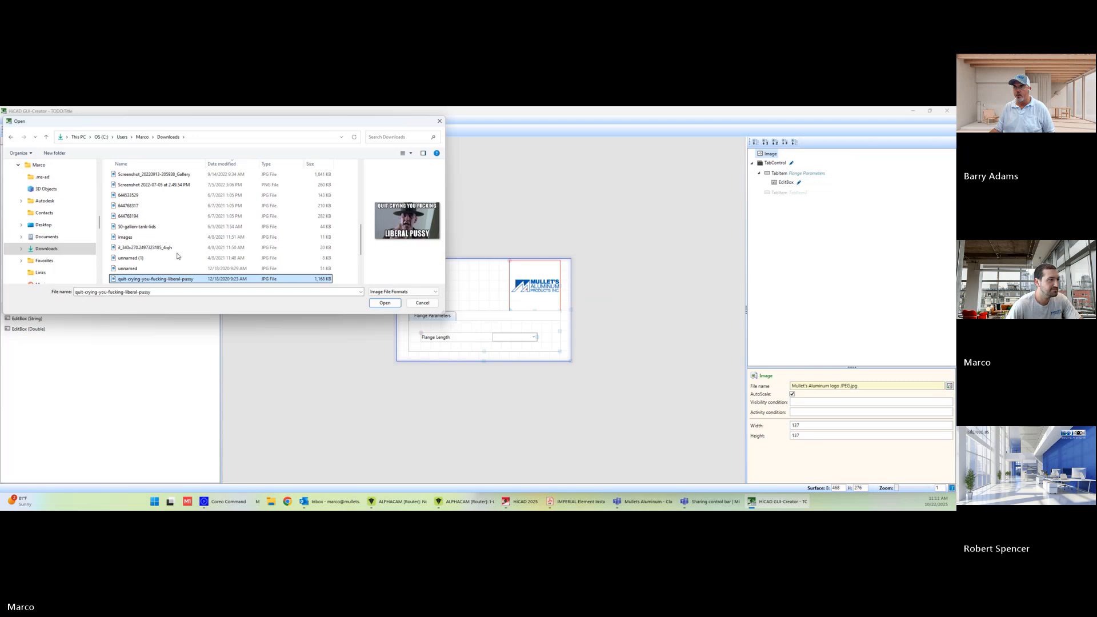
pyautogui.press('Down')
pyautogui.press('Down')
pyautogui.press('Down')
pyautogui.press('Down')
pyautogui.press('Down')
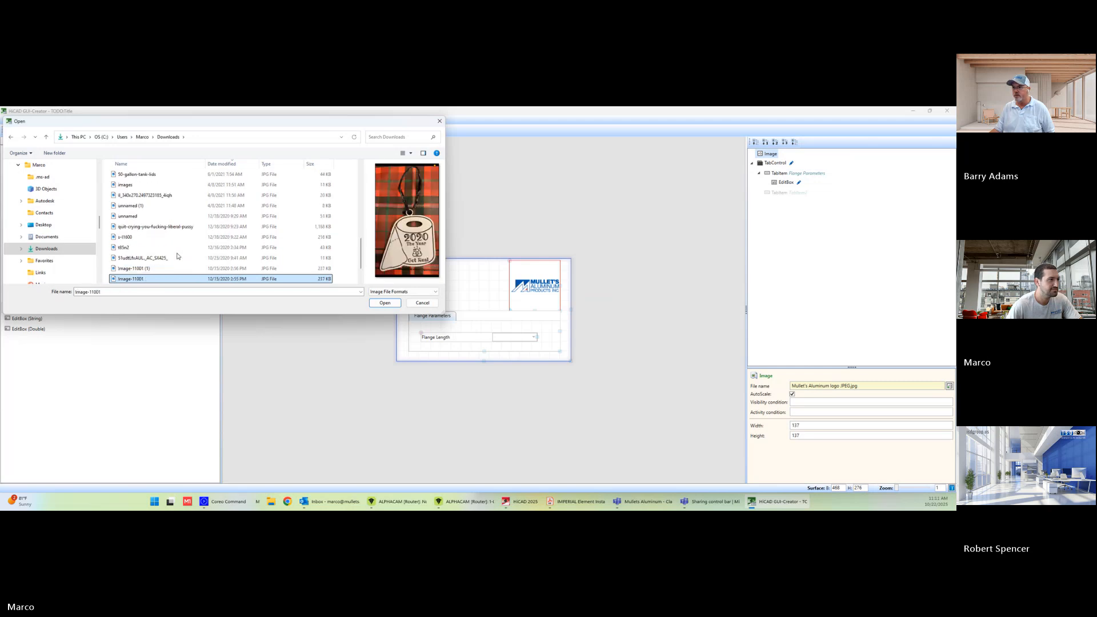
pyautogui.press('Up')
pyautogui.press('Up')
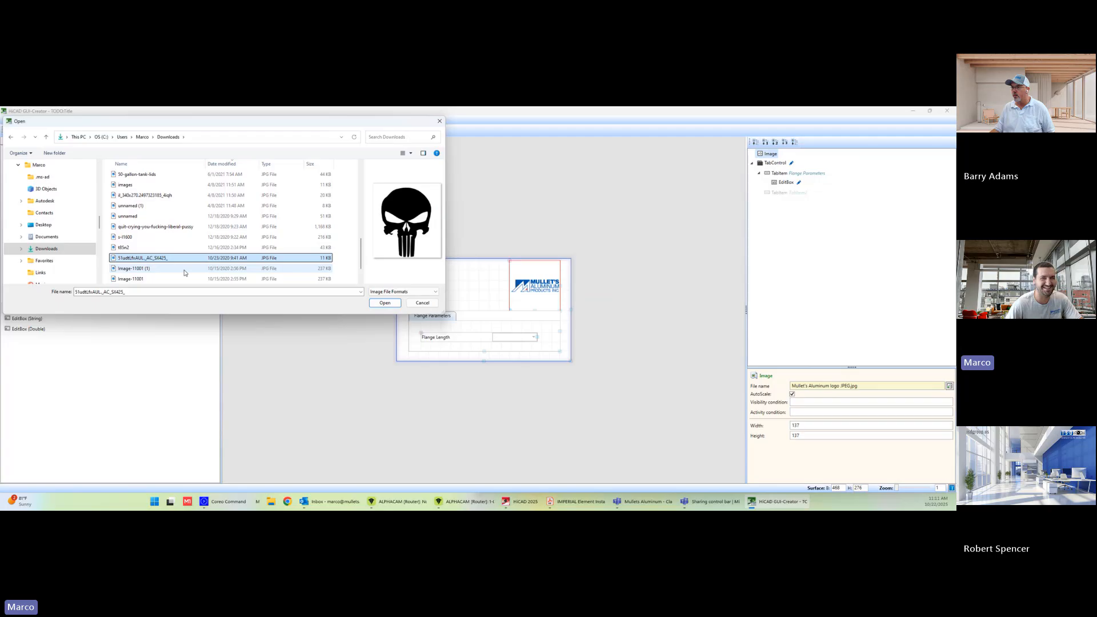
pyautogui.press('Down')
pyautogui.press('Down')
pyautogui.press('Down')
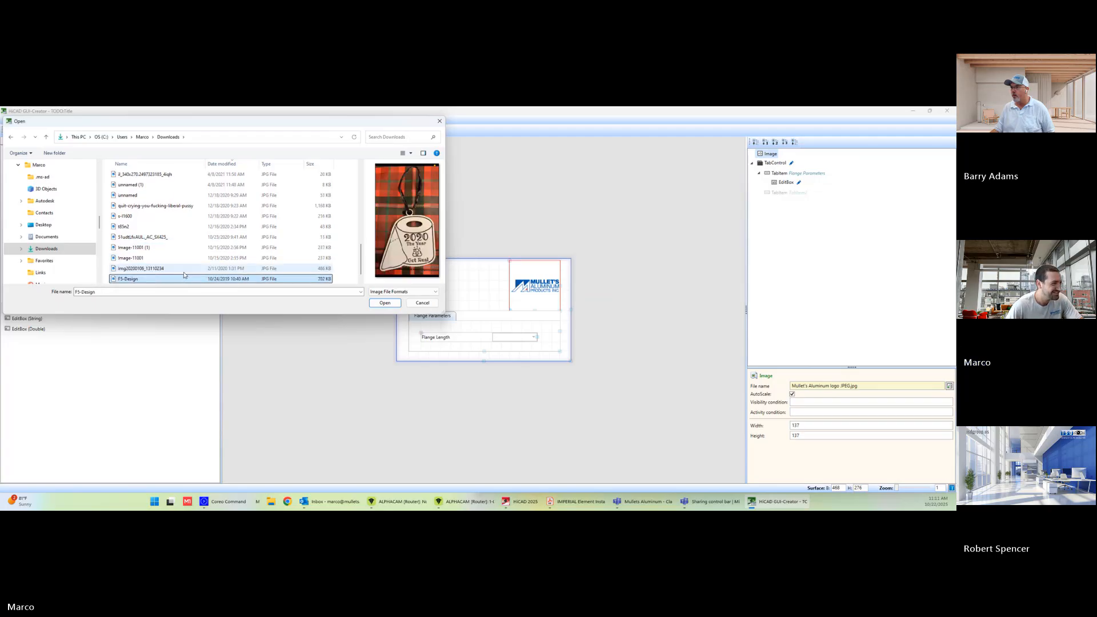
pyautogui.press('Up')
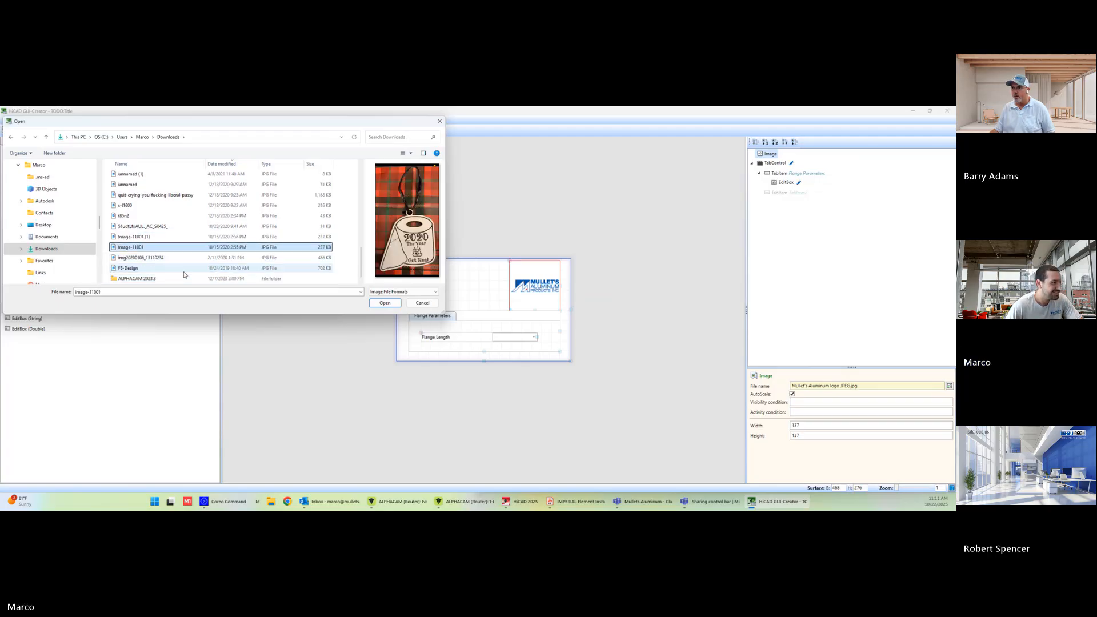
pyautogui.press('Down')
pyautogui.press('Down')
pyautogui.press('Down')
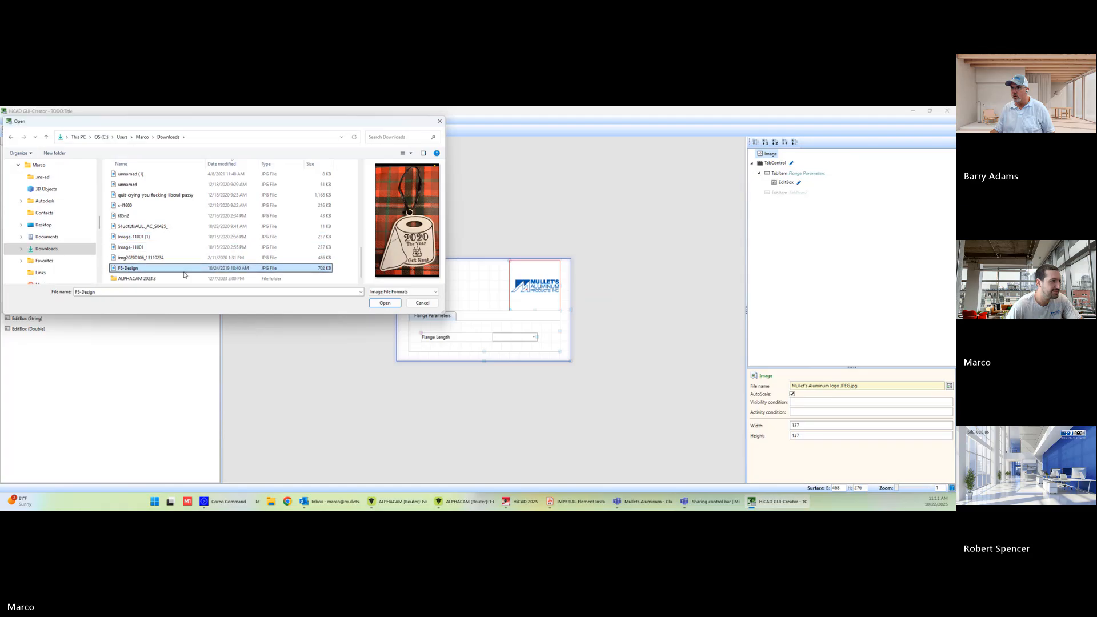
pyautogui.press('Up')
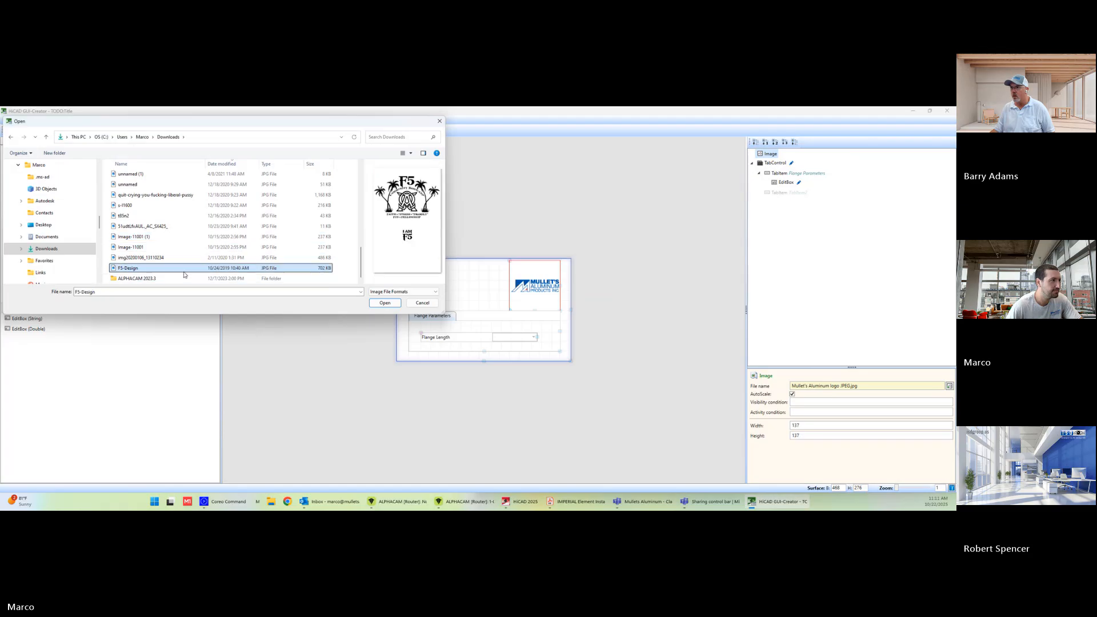
pyautogui.press('Down')
pyautogui.press('Up')
pyautogui.press('Up')
pyautogui.press('Up')
pyautogui.press('Up')
pyautogui.press('Up')
pyautogui.press('Up')
pyautogui.press('Up')
pyautogui.press('Up')
pyautogui.press('Up')
pyautogui.press('Up')
pyautogui.press('Up')
pyautogui.press('Up')
pyautogui.press('Up')
pyautogui.press('Up')
pyautogui.press('Up')
pyautogui.press('Up')
pyautogui.press('Up')
pyautogui.press('Up')
pyautogui.press('Up')
pyautogui.press('Up')
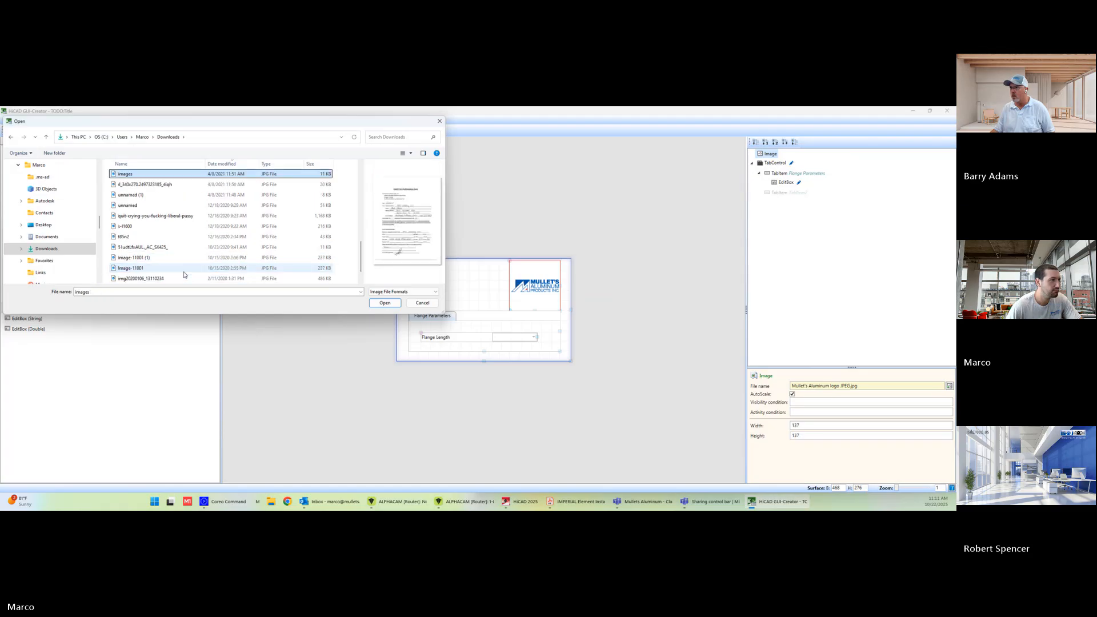
pyautogui.press('Down')
pyautogui.press('Down')
pyautogui.press('Down')
pyautogui.press('Down')
pyautogui.press('Down')
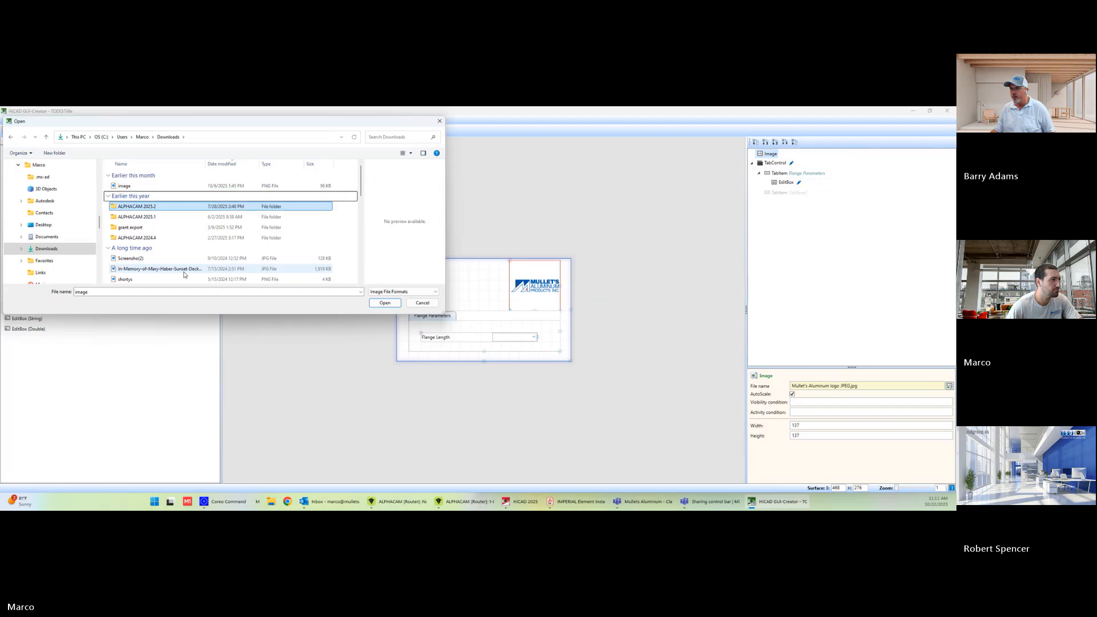
pyautogui.press('Down')
pyautogui.press('Down')
pyautogui.press('Down')
pyautogui.press('Down')
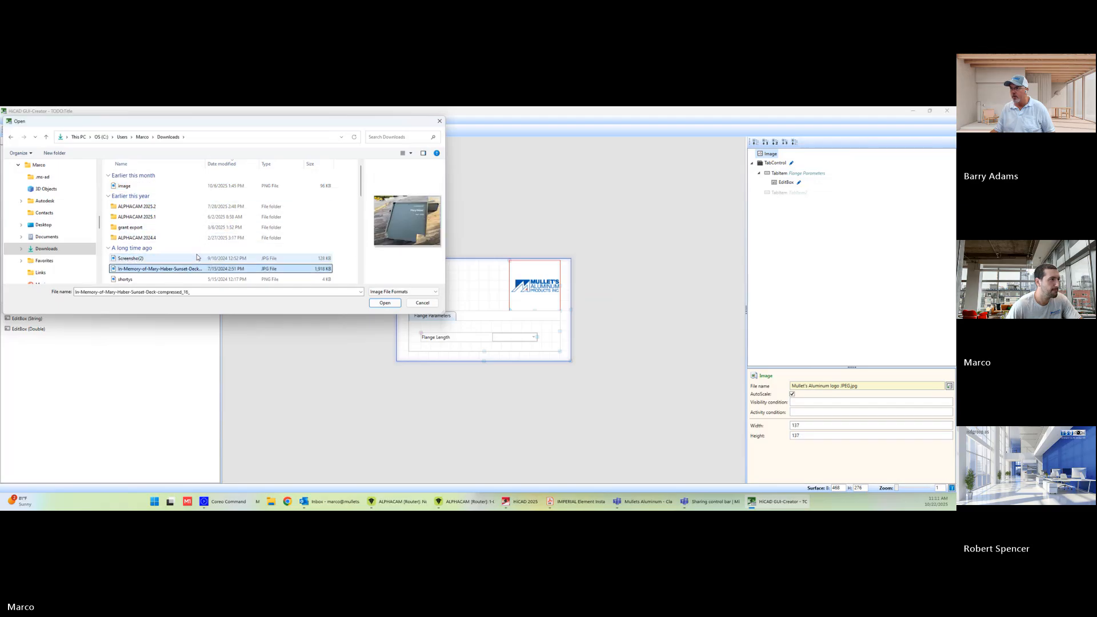
pyautogui.press('Up')
pyautogui.press('Down')
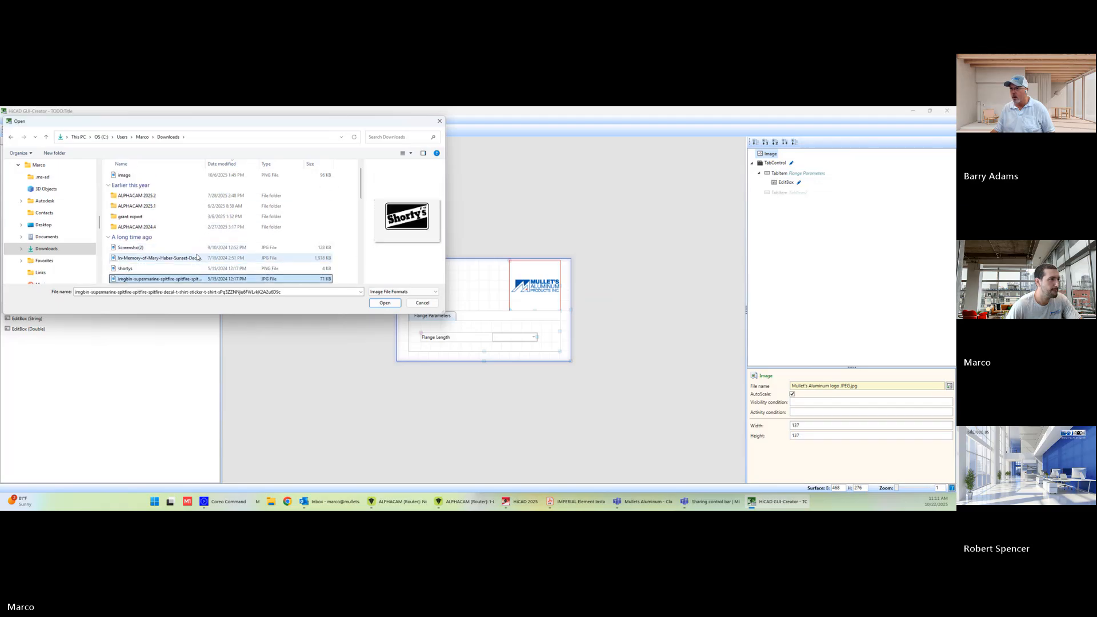
pyautogui.press('Down')
pyautogui.press('Up')
pyautogui.press('Down')
pyautogui.press('Down')
pyautogui.press('Down')
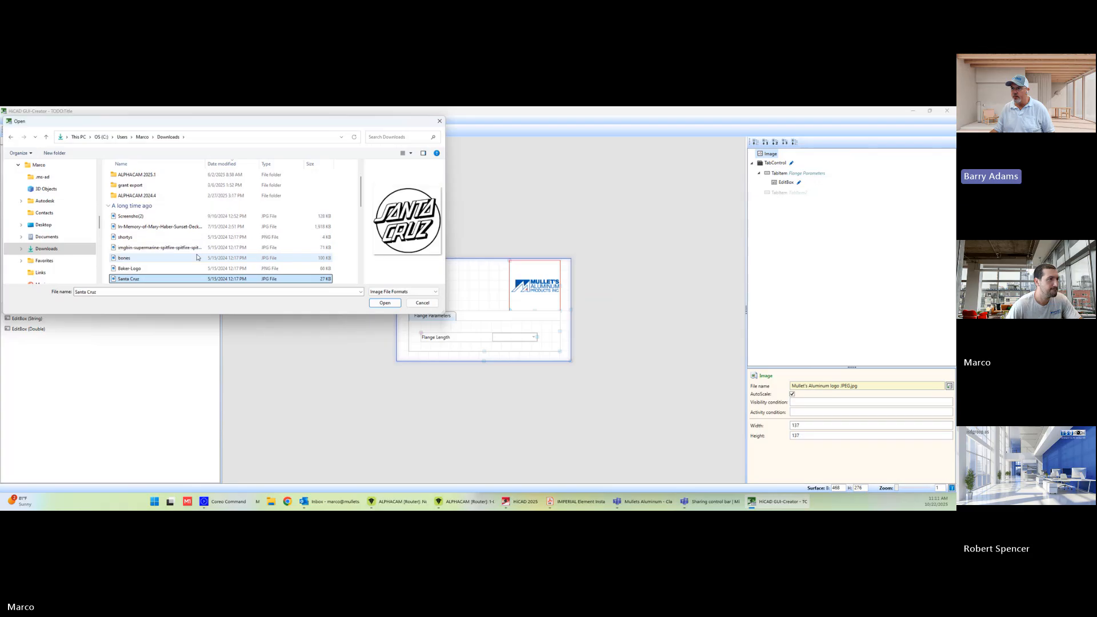
pyautogui.press('Up')
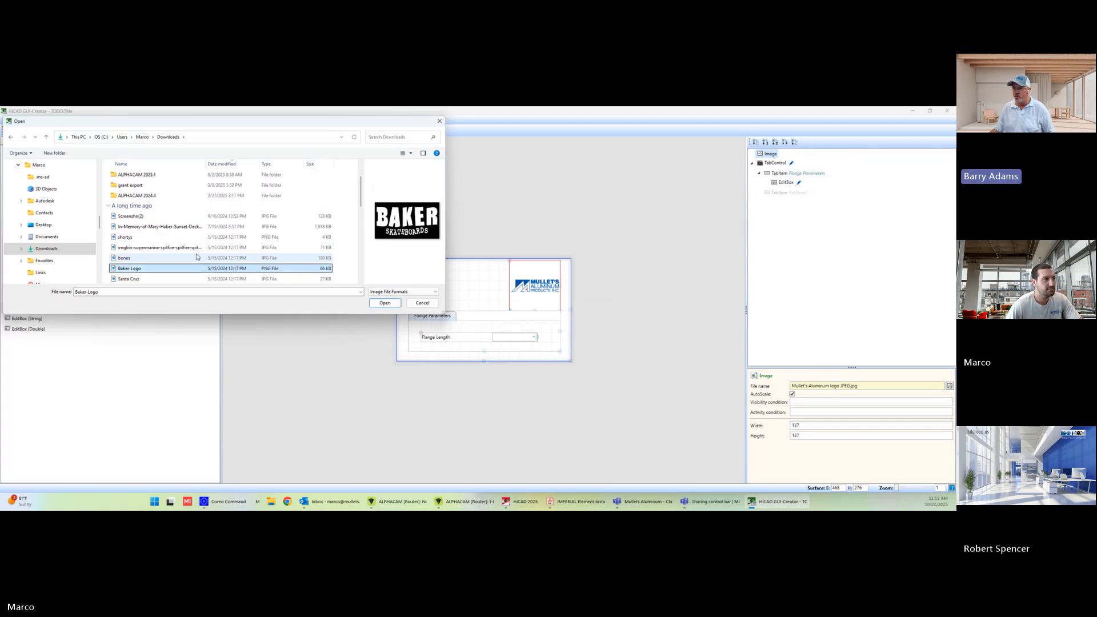
pyautogui.press('Up')
pyautogui.press('Down')
pyautogui.press('Down')
pyautogui.press('Down')
pyautogui.press('Down')
pyautogui.press('Down')
pyautogui.press('Down')
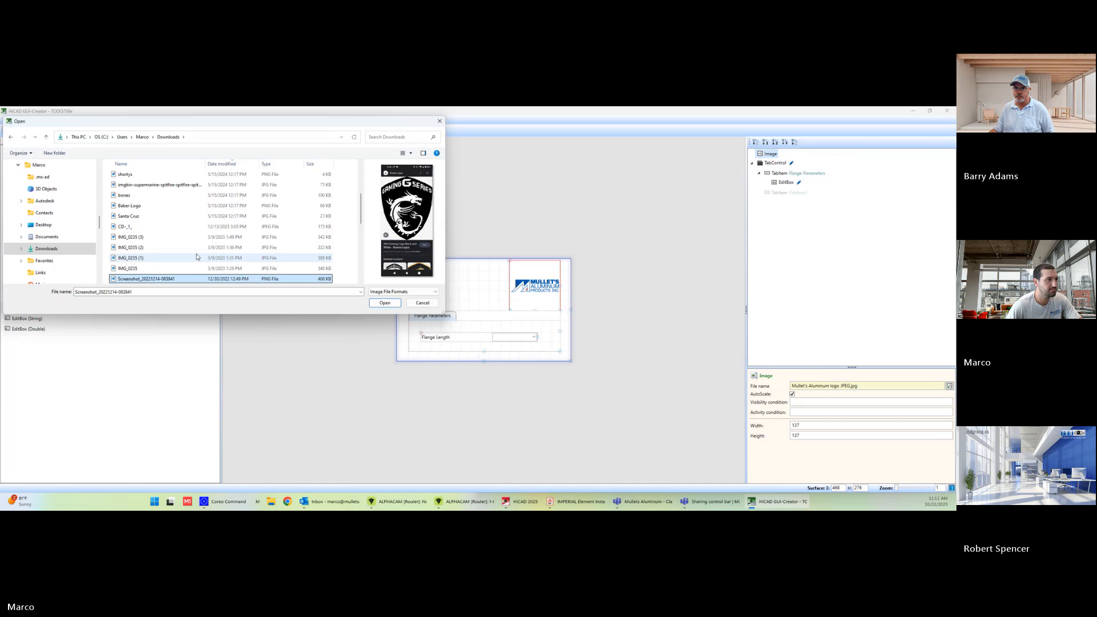
pyautogui.press('Down')
pyautogui.press('Up')
pyautogui.press('Up')
pyautogui.press('Up')
pyautogui.press('Up')
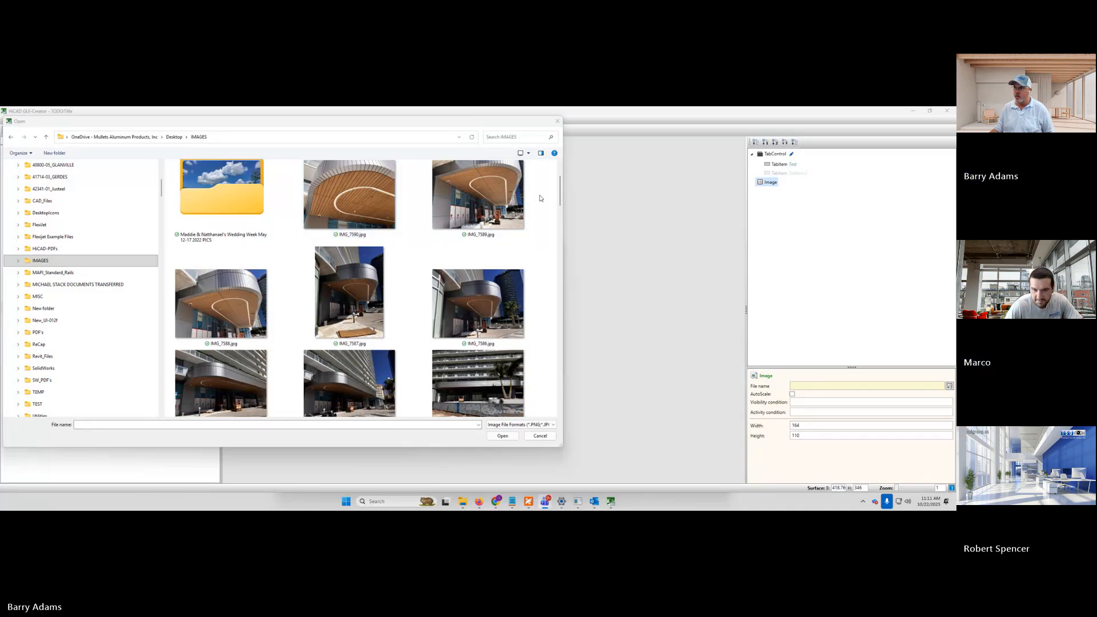
# Step: Assign Mullets_Logo_1B.png from the Desktop's IMAGES folder to the Image element
pyautogui.click(560, 187)
pyautogui.scroll(1, 560, 187)
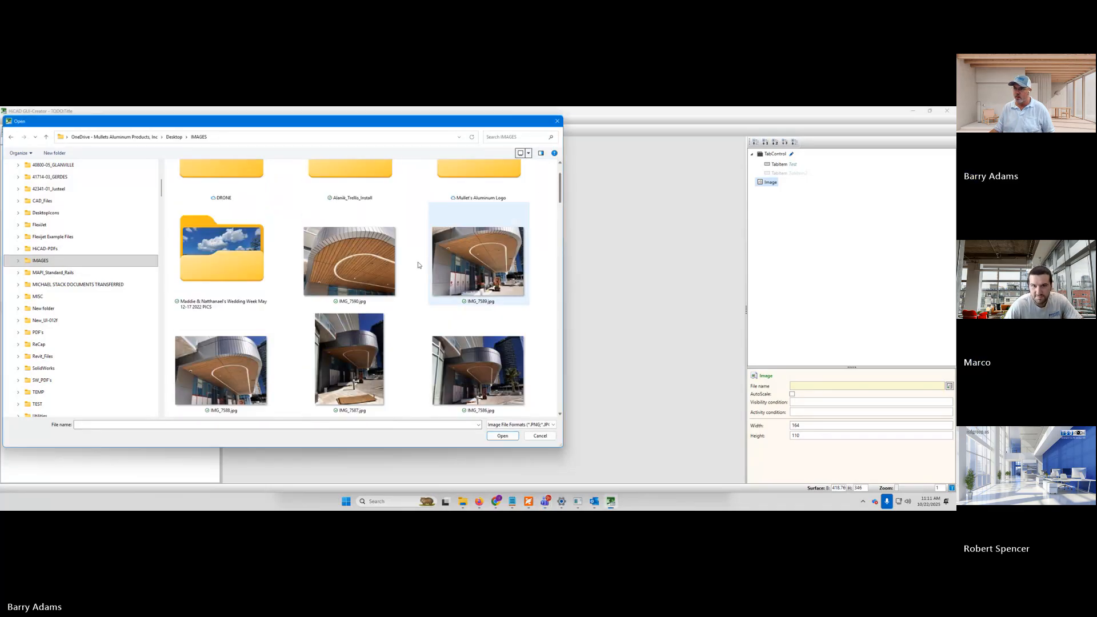
pyautogui.click(360, 275)
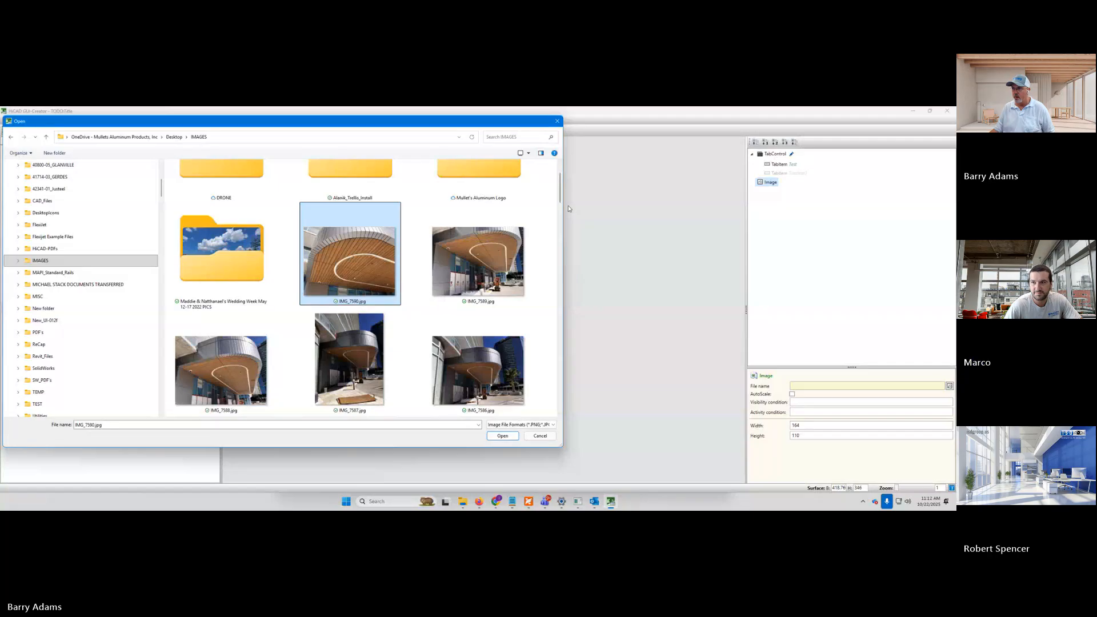
pyautogui.moveTo(561, 198); pyautogui.dragTo(562, 234)
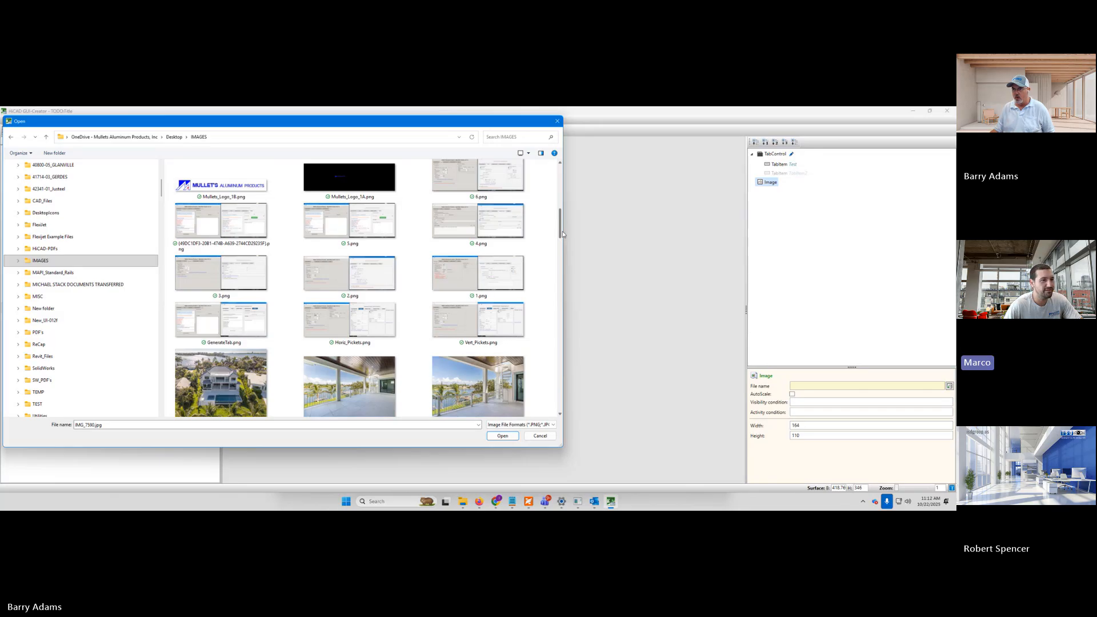
pyautogui.click(221, 182)
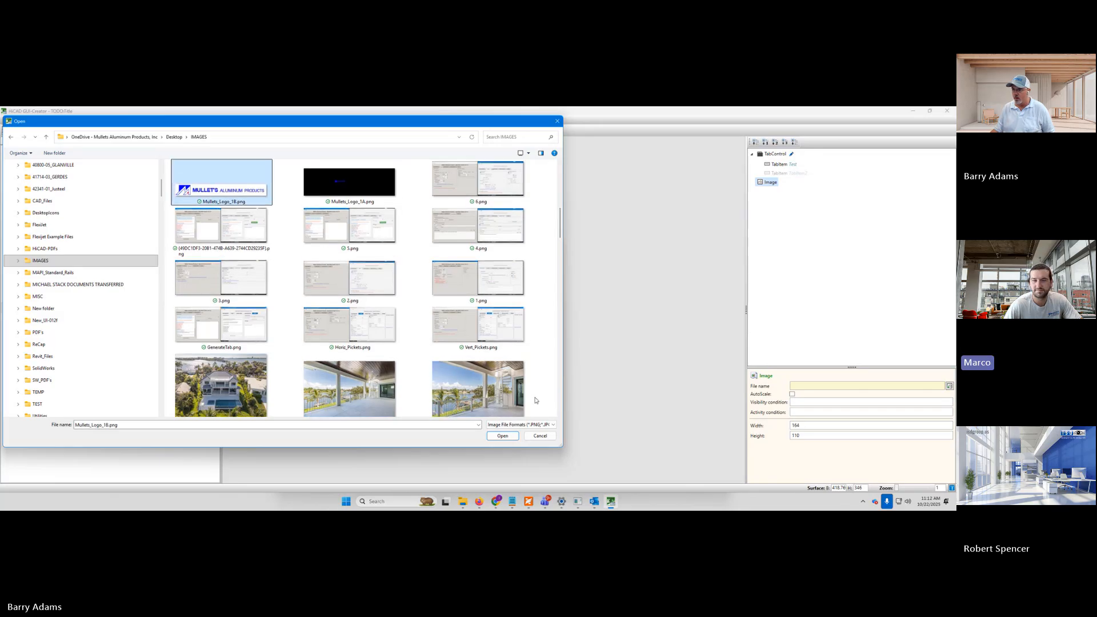
pyautogui.click(500, 437)
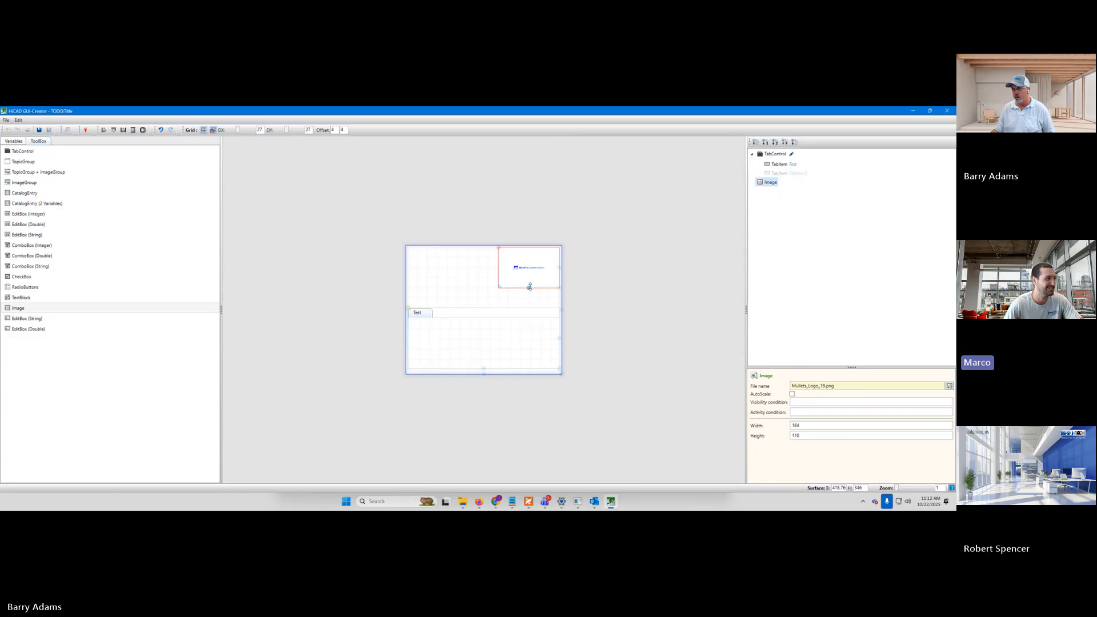
# Step: Turn on AutoScale for the logo image and reduce its height to 56
pyautogui.click(792, 394)
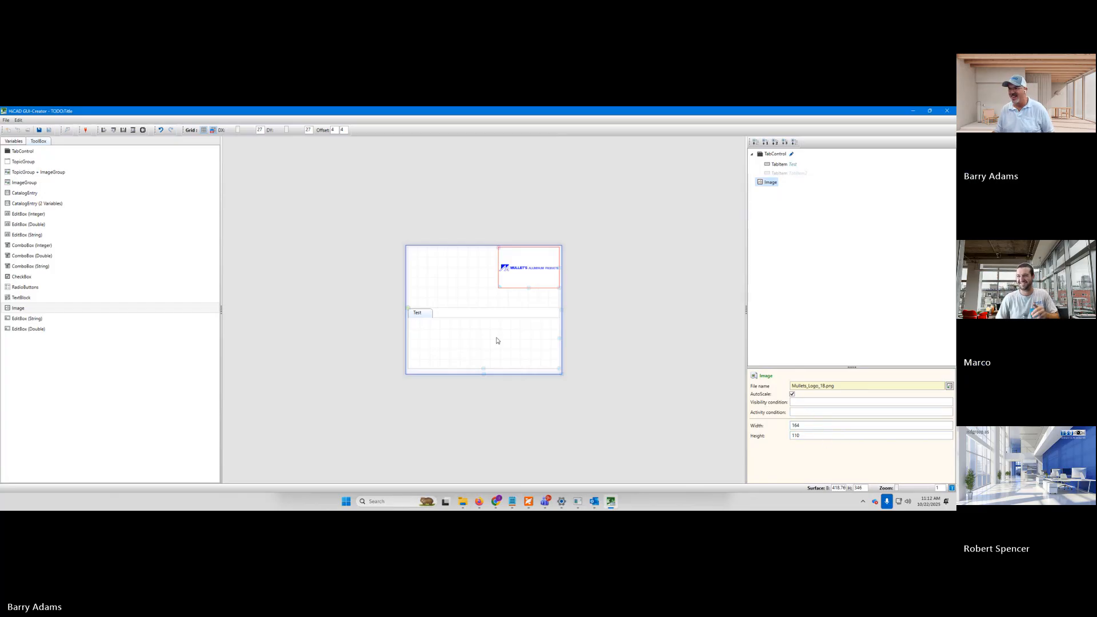
pyautogui.click(473, 343)
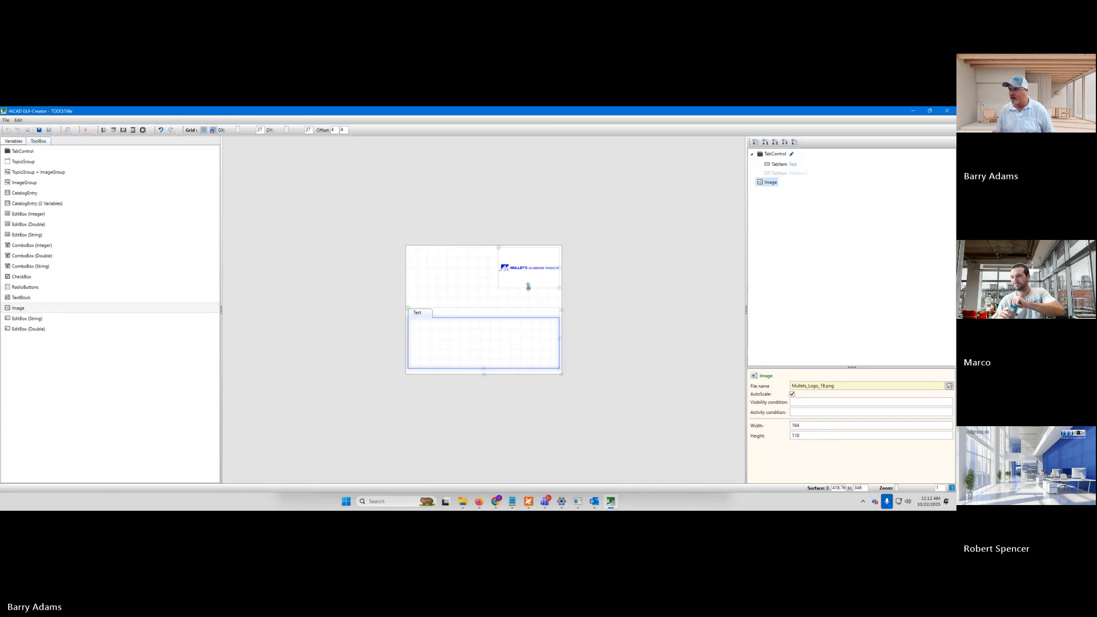
pyautogui.moveTo(528, 289); pyautogui.dragTo(499, 249)
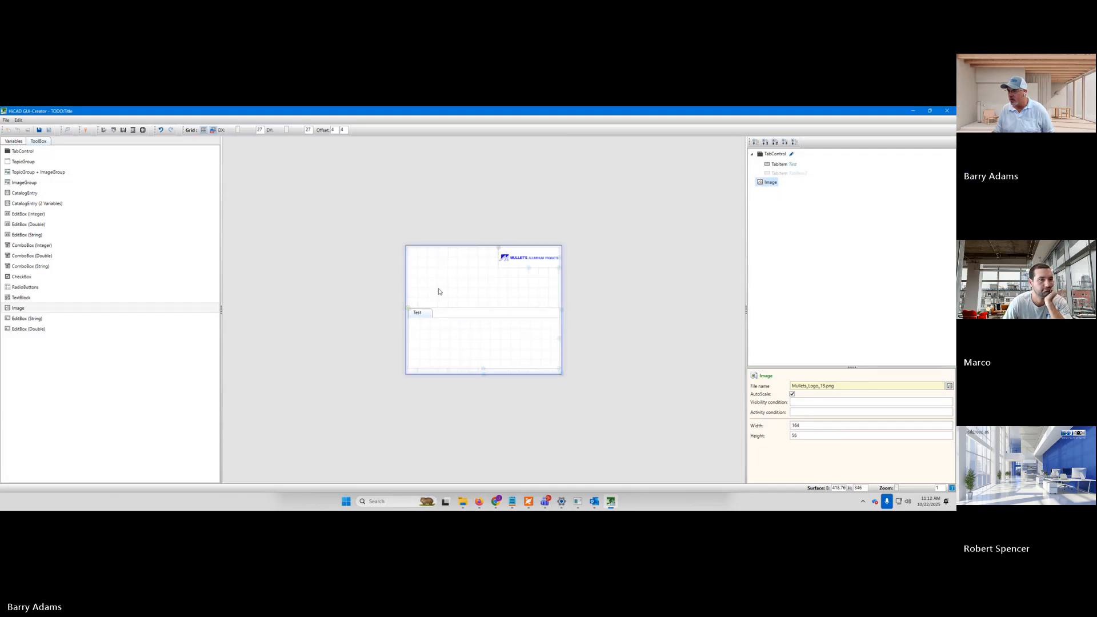
# Step: Move the TabControl up to just below the logo and reduce the dialogue's height to 259
pyautogui.moveTo(414, 308); pyautogui.dragTo(411, 275)
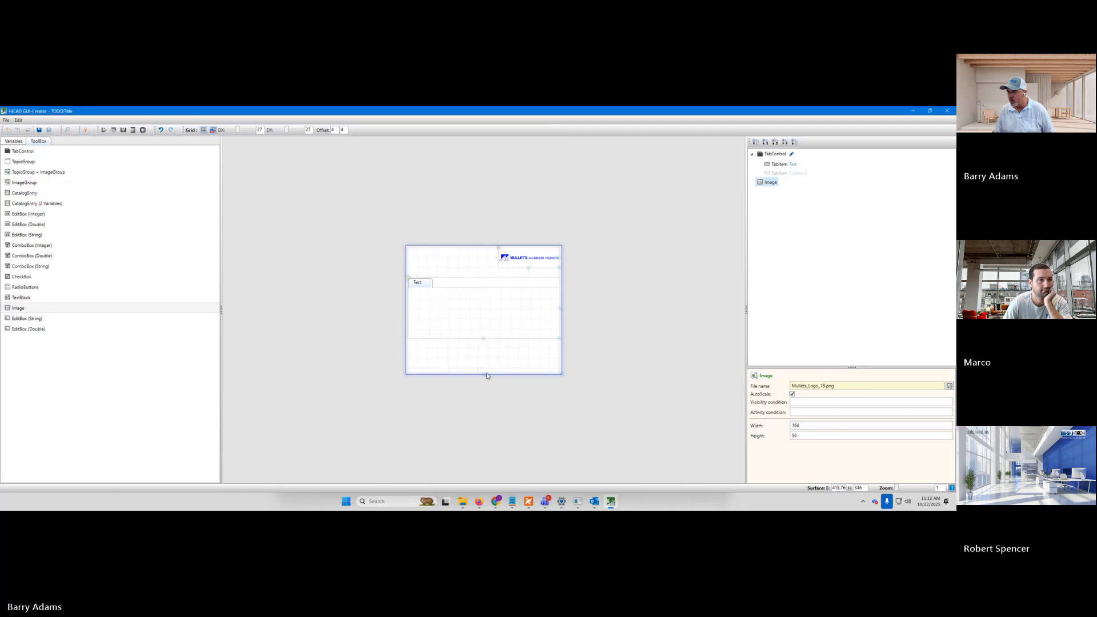
pyautogui.moveTo(482, 372); pyautogui.dragTo(482, 354)
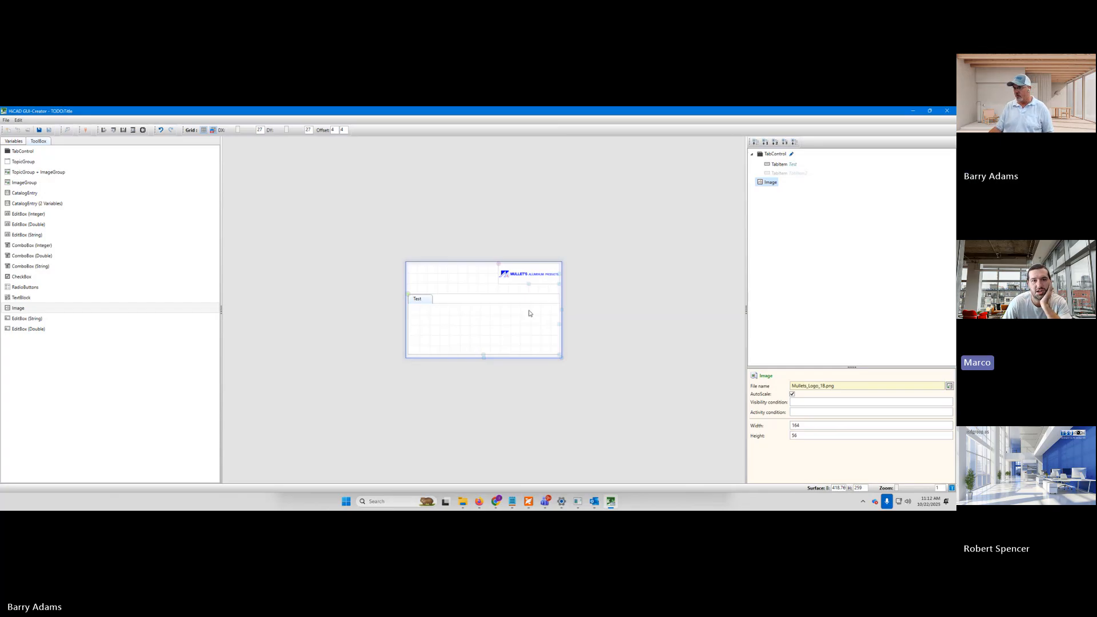
# Step: Place the f_length variable as an EditBox on the Test tab and widen it to 380
pyautogui.click(417, 298)
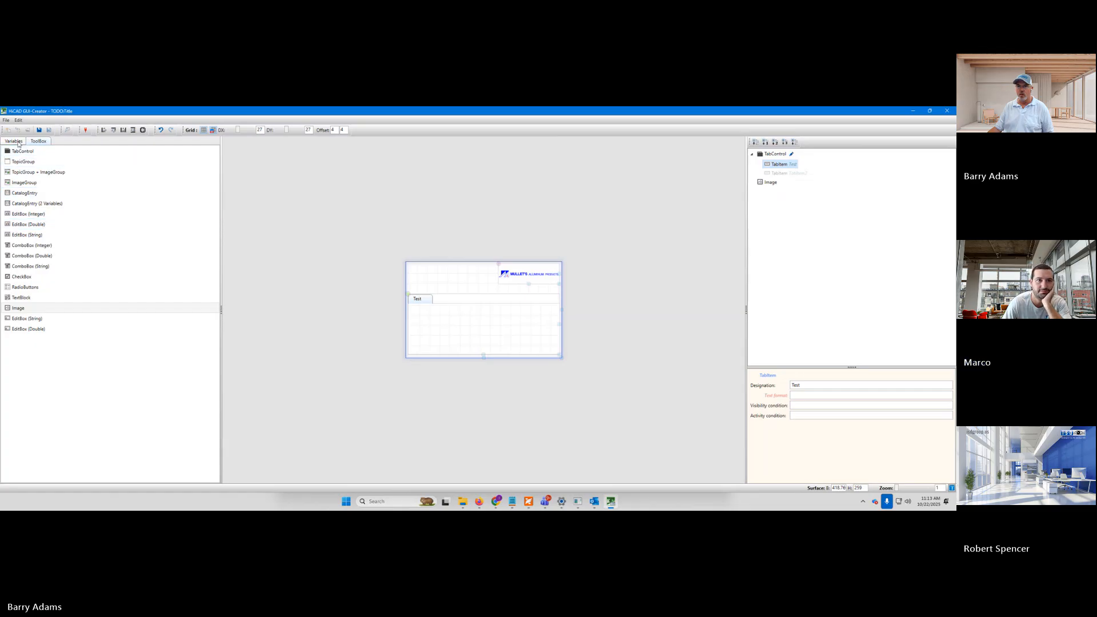
pyautogui.click(18, 143)
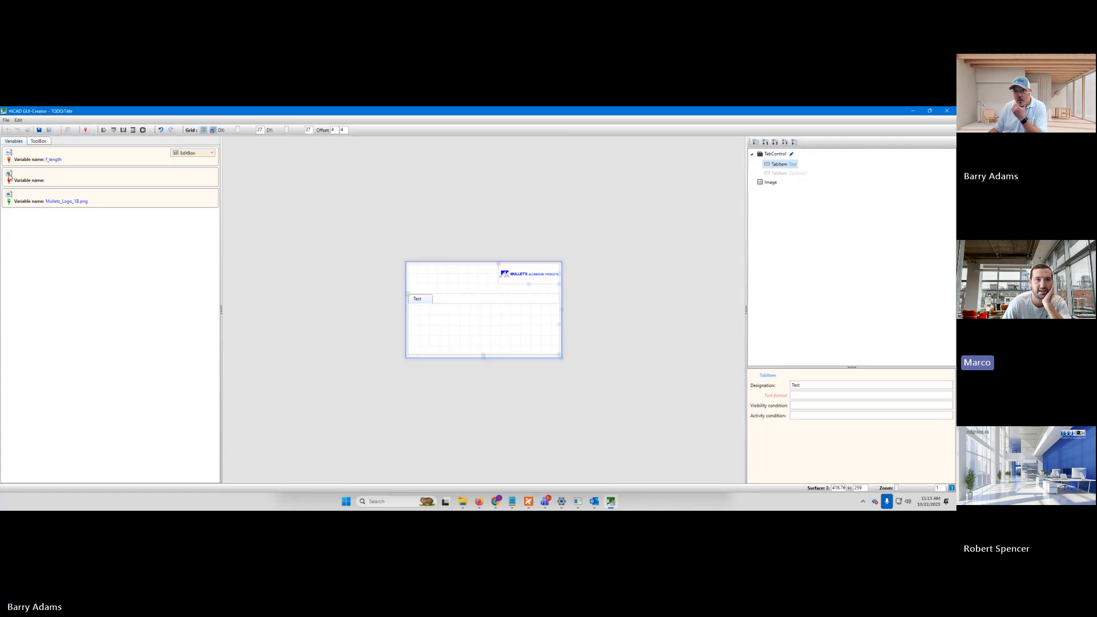
pyautogui.moveTo(8, 177); pyautogui.dragTo(32, 244)
pyautogui.click(23, 155)
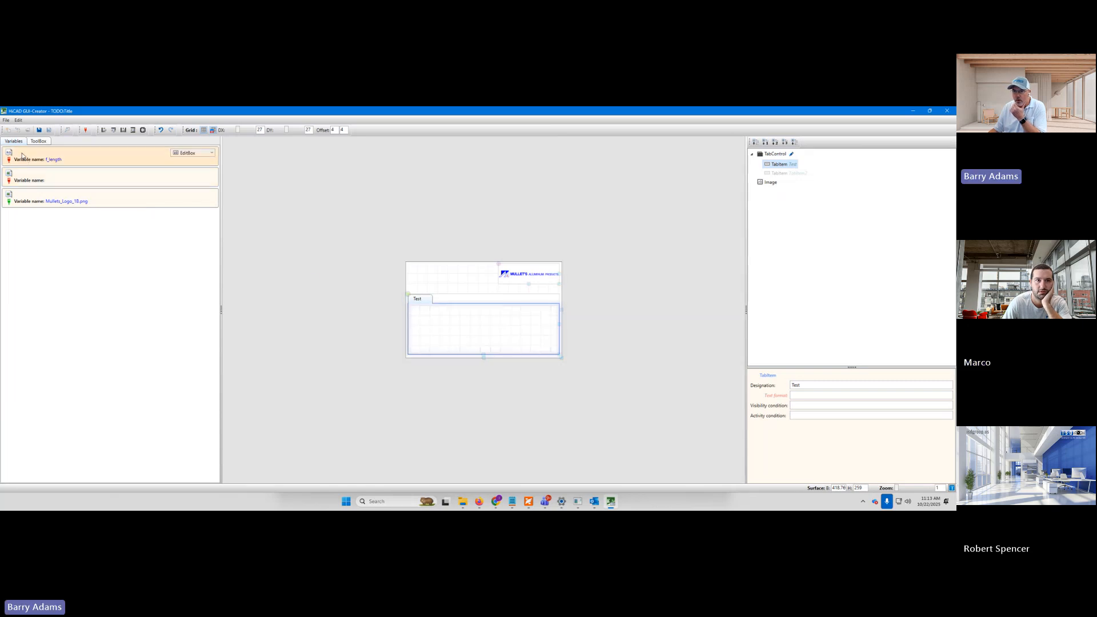
pyautogui.moveTo(22, 155); pyautogui.dragTo(415, 315)
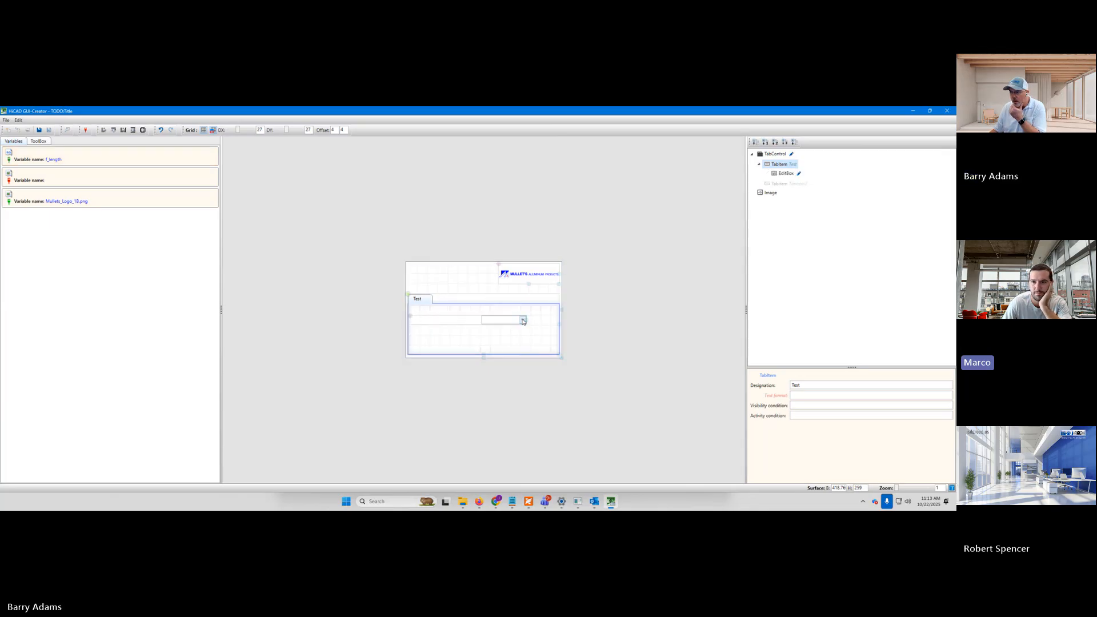
pyautogui.moveTo(527, 320); pyautogui.dragTo(552, 320)
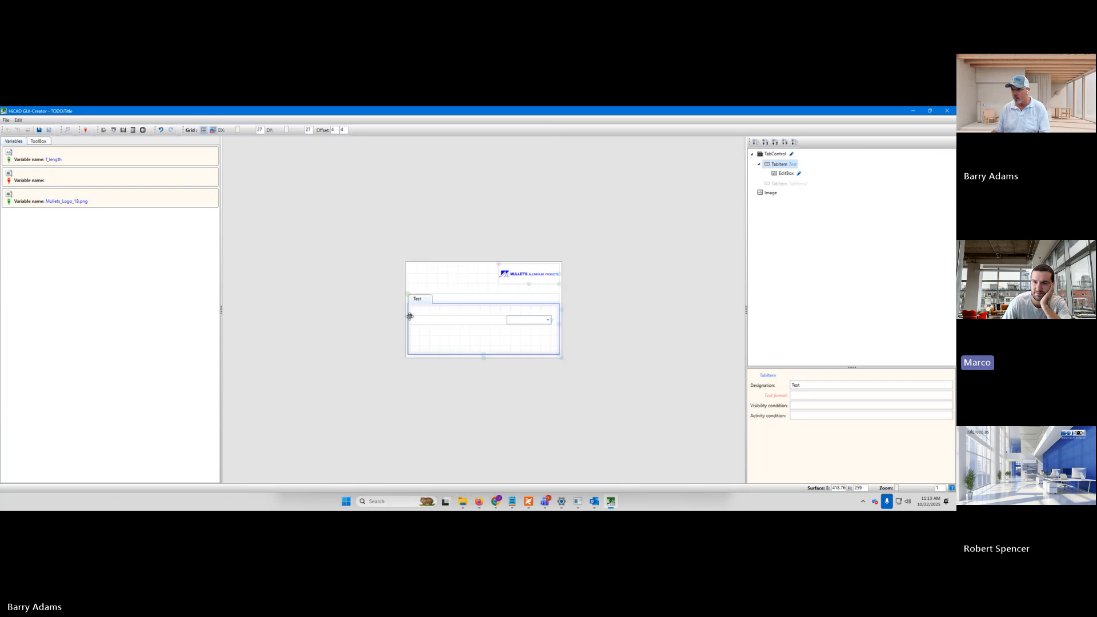
# Step: Set the designation of the f_length EditBox on the Test tab to "Flange Length"
pyautogui.moveTo(410, 313); pyautogui.dragTo(418, 321)
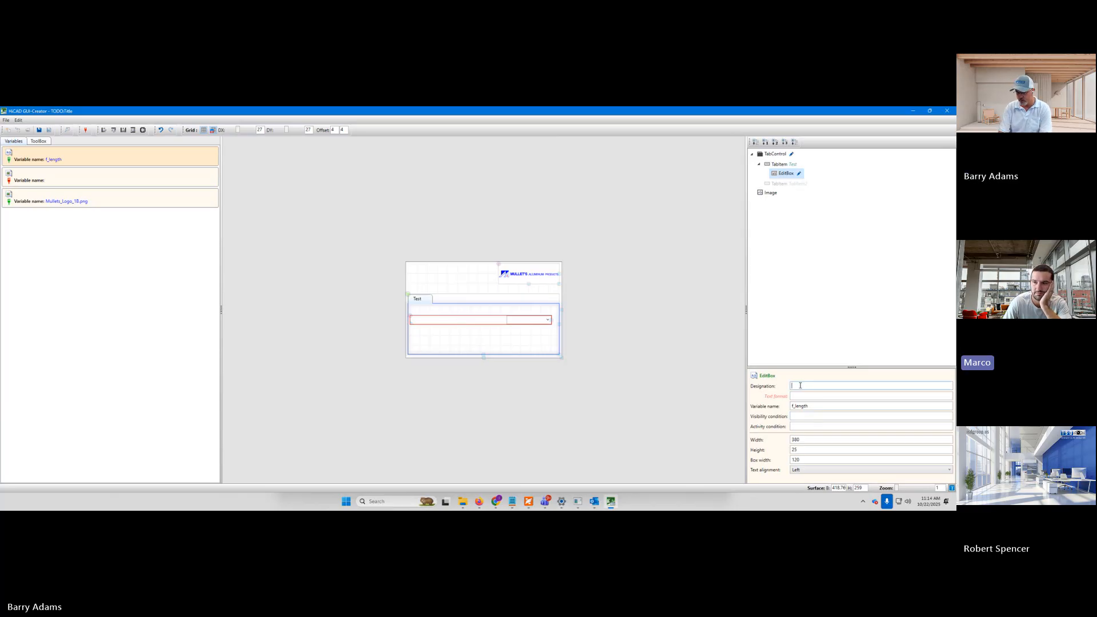
pyautogui.write('f')
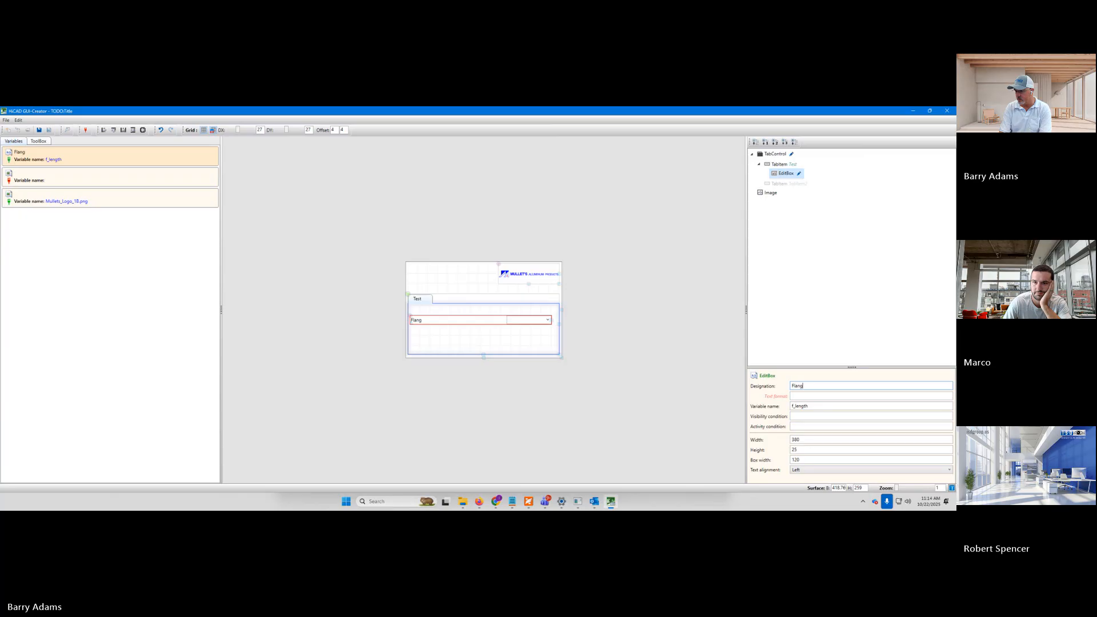
pyautogui.write('lange Length')
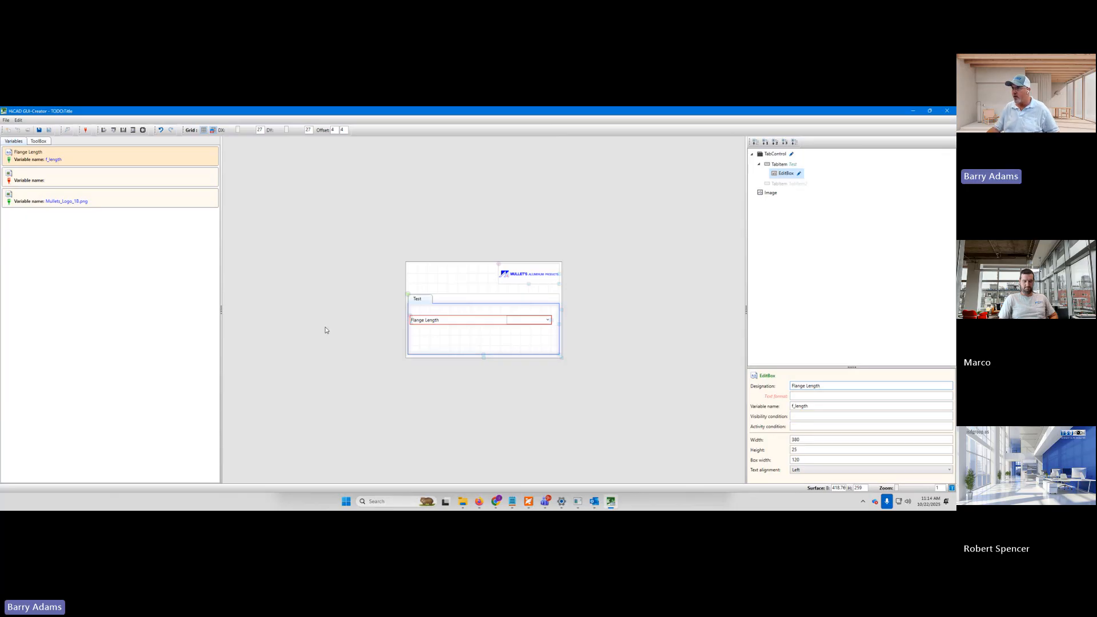
# Step: Switch to the Desktop's IMAGES folder and view IMG_7589.jpg and the photo after it in full screen
pyautogui.click(913, 112)
pyautogui.click(913, 111)
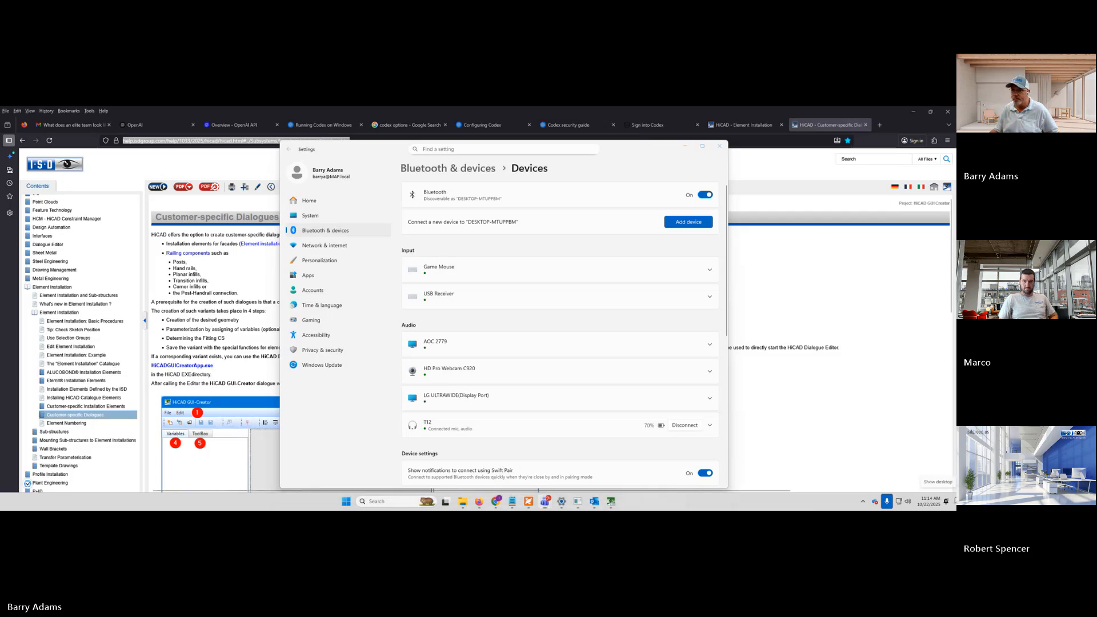
pyautogui.press('super+d')
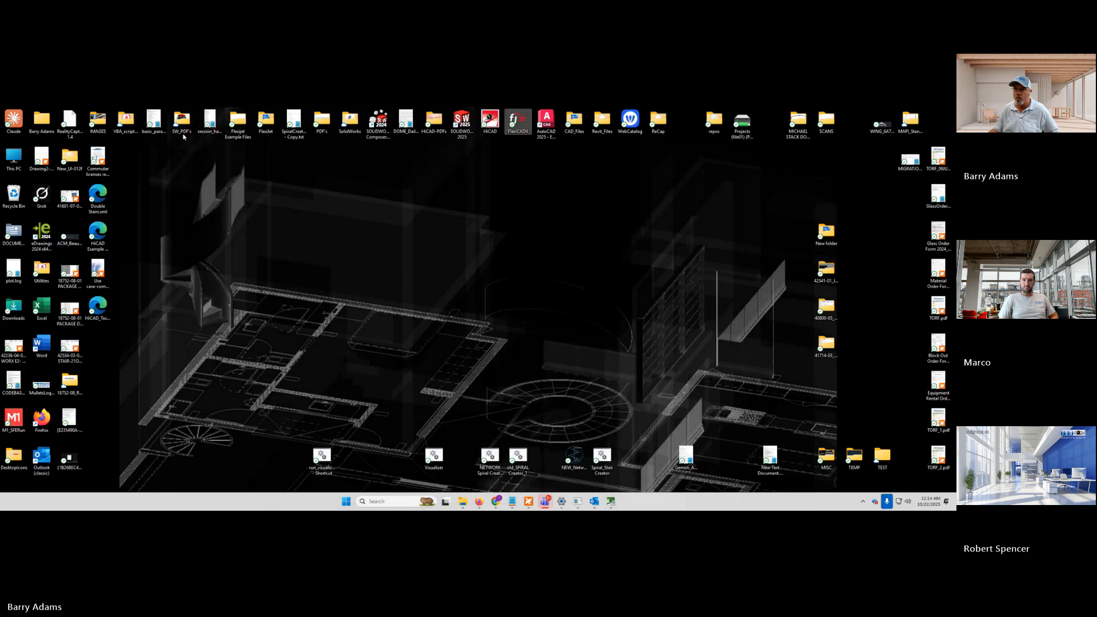
pyautogui.doubleClick(91, 122)
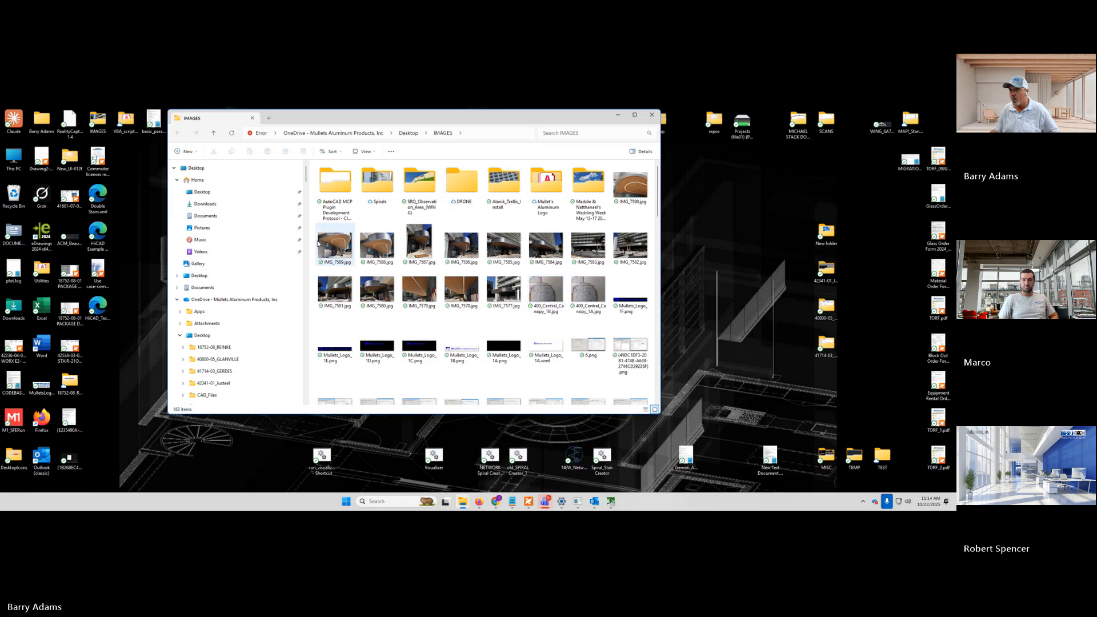
pyautogui.click(335, 242)
pyautogui.doubleClick(335, 242)
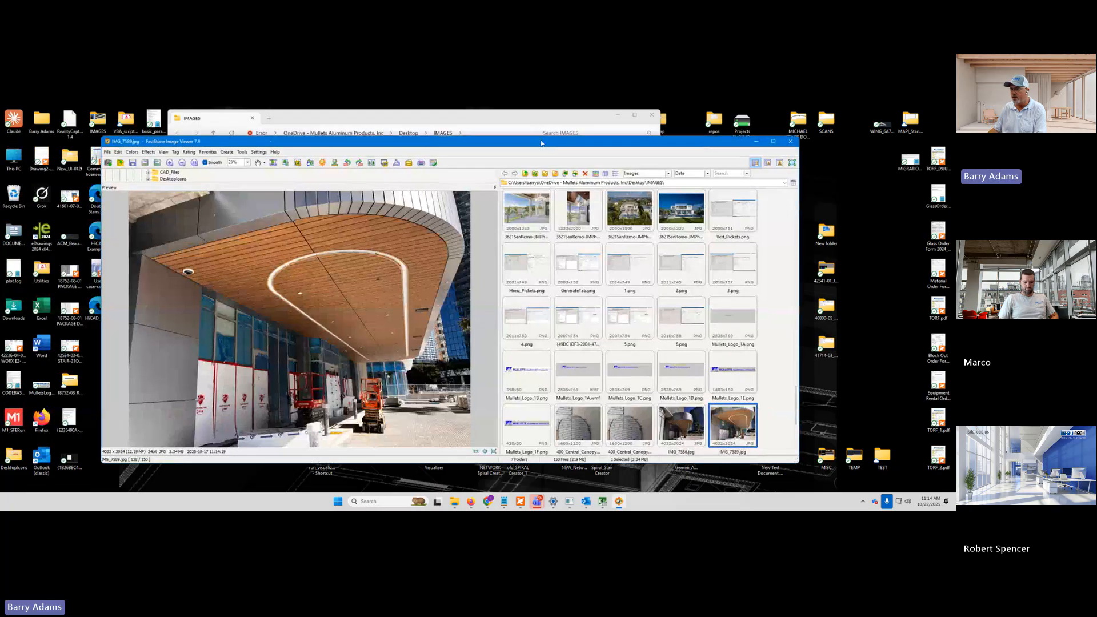
pyautogui.doubleClick(541, 143)
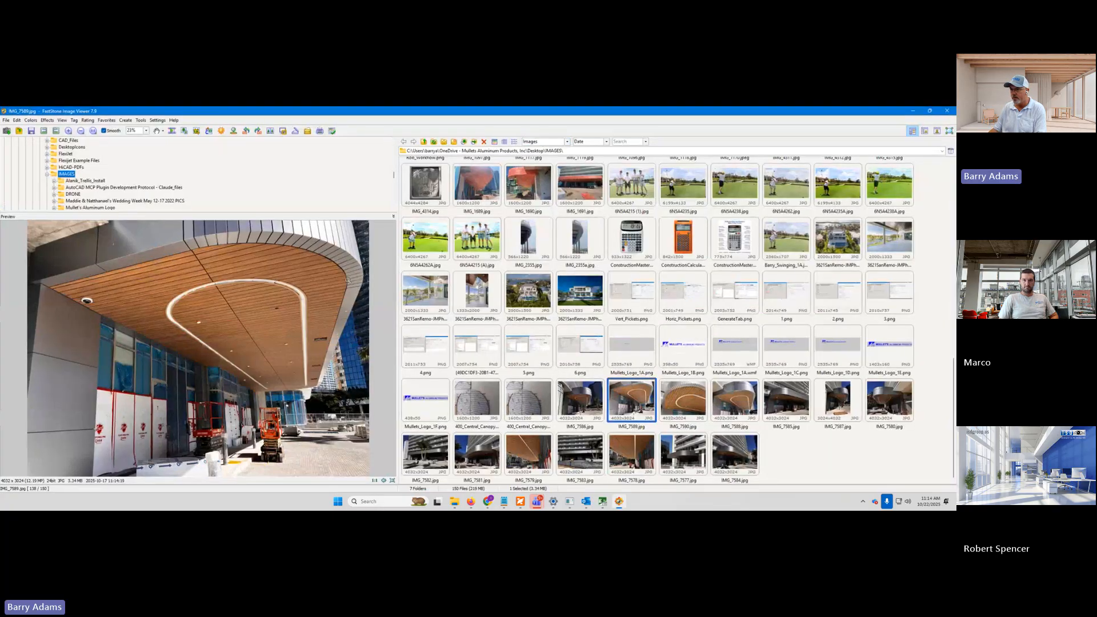
pyautogui.doubleClick(228, 326)
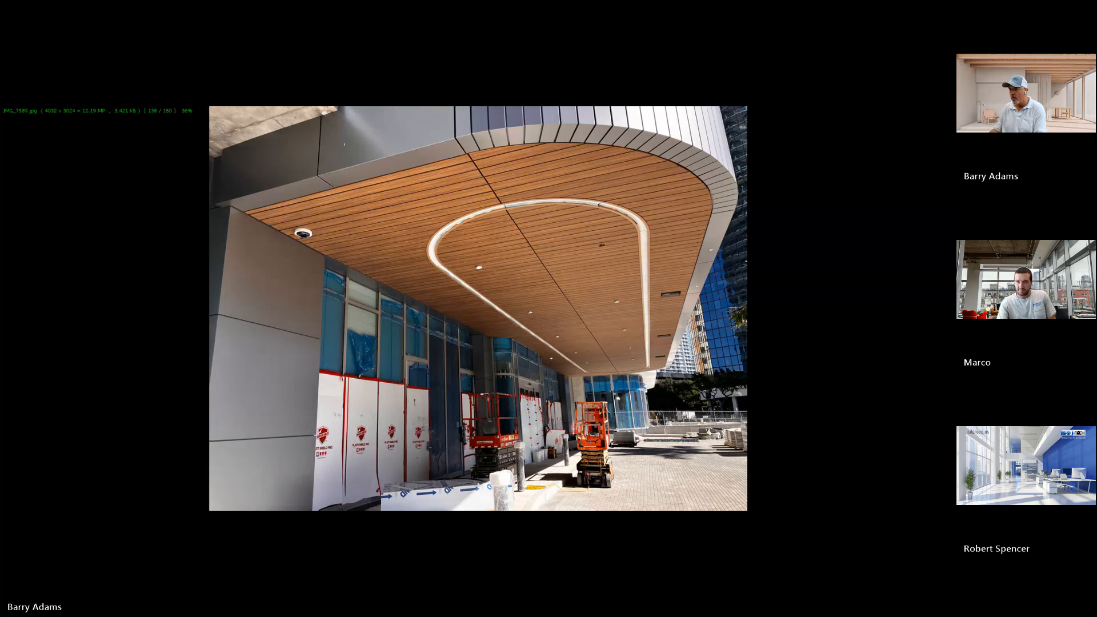
pyautogui.press('Right')
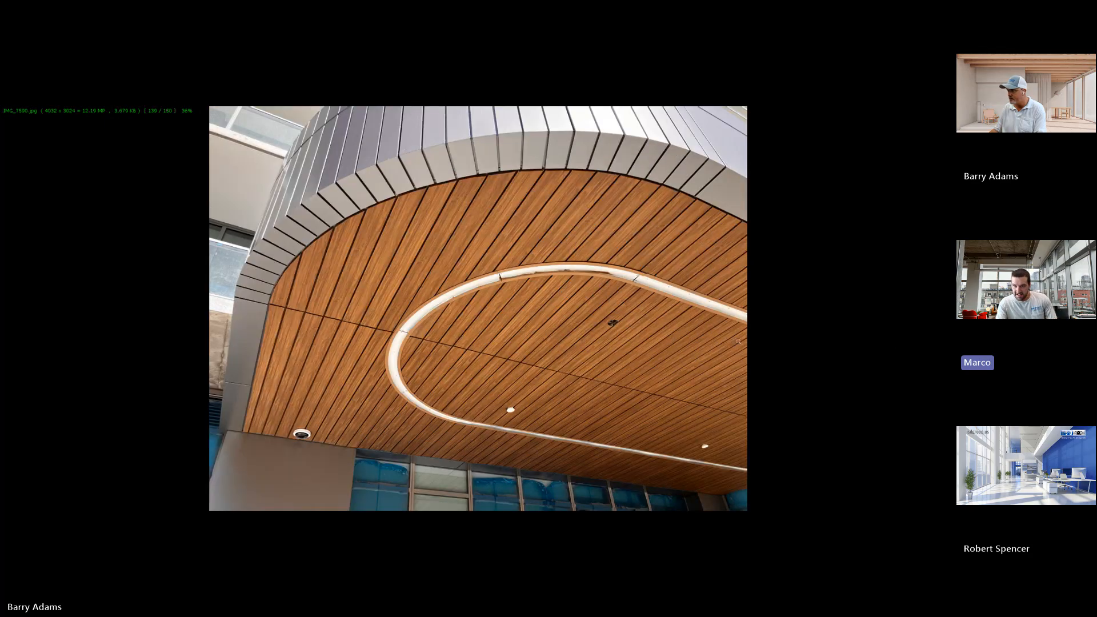
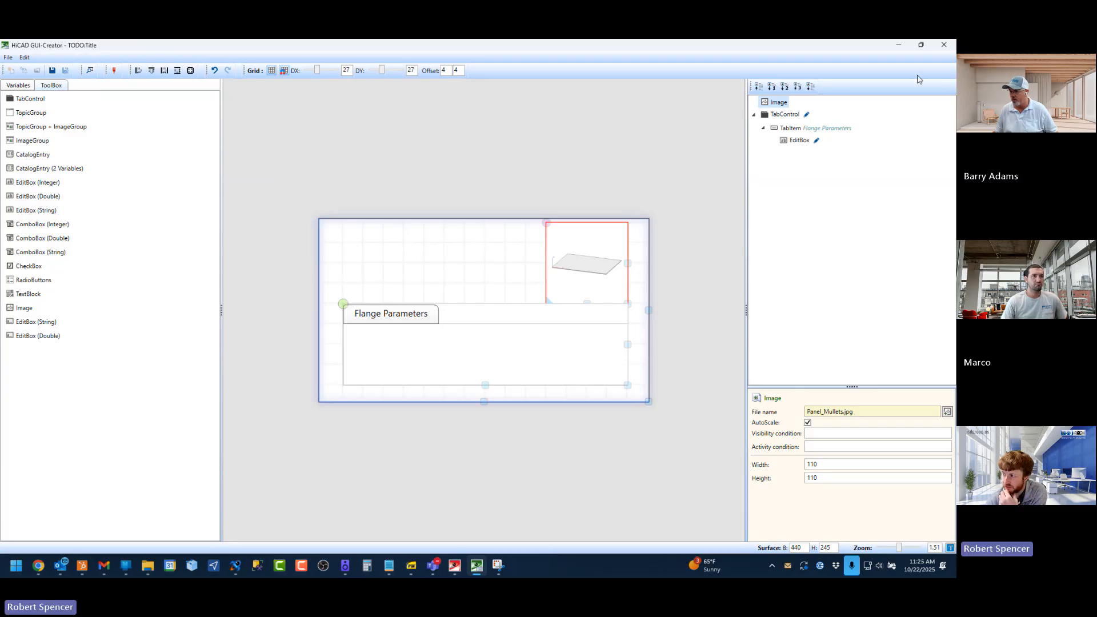
# Step: Close the GUI-Creator and open the exe folder of "hicad 2025 30023 b503" on drive C in File Explorer
pyautogui.click(943, 45)
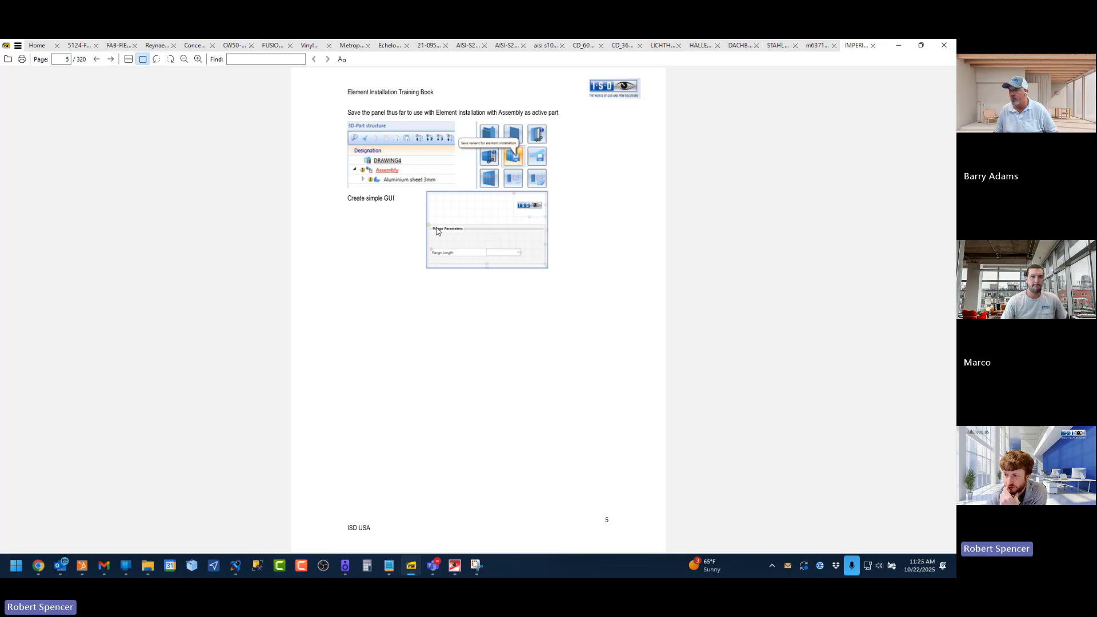
pyautogui.click(148, 565)
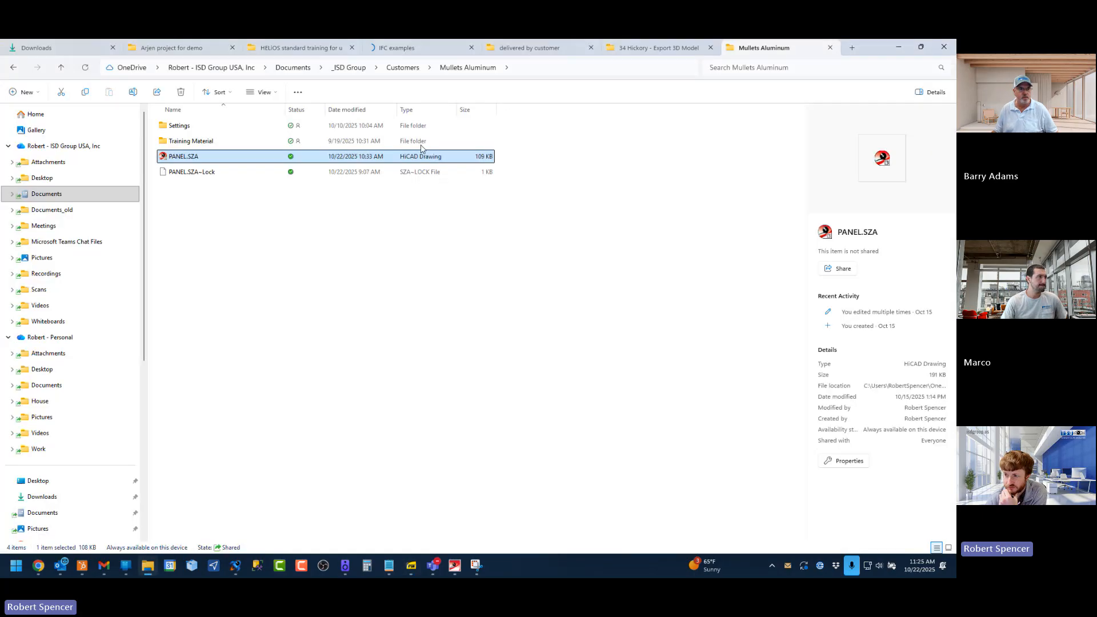
pyautogui.click(852, 48)
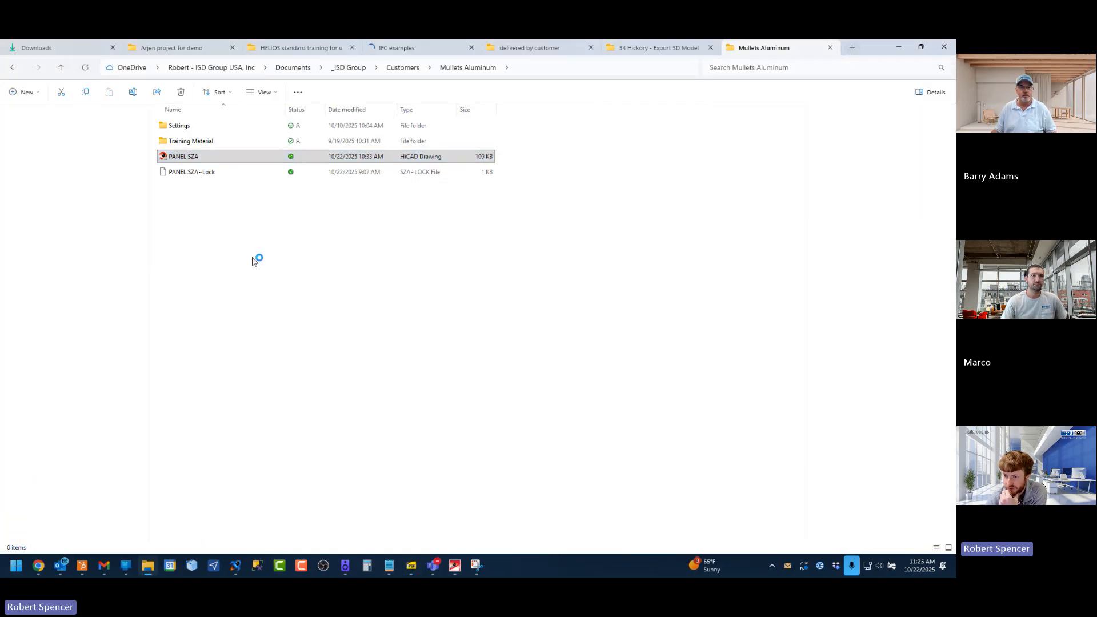
pyautogui.scroll(-5, 86, 349)
pyautogui.click(80, 479)
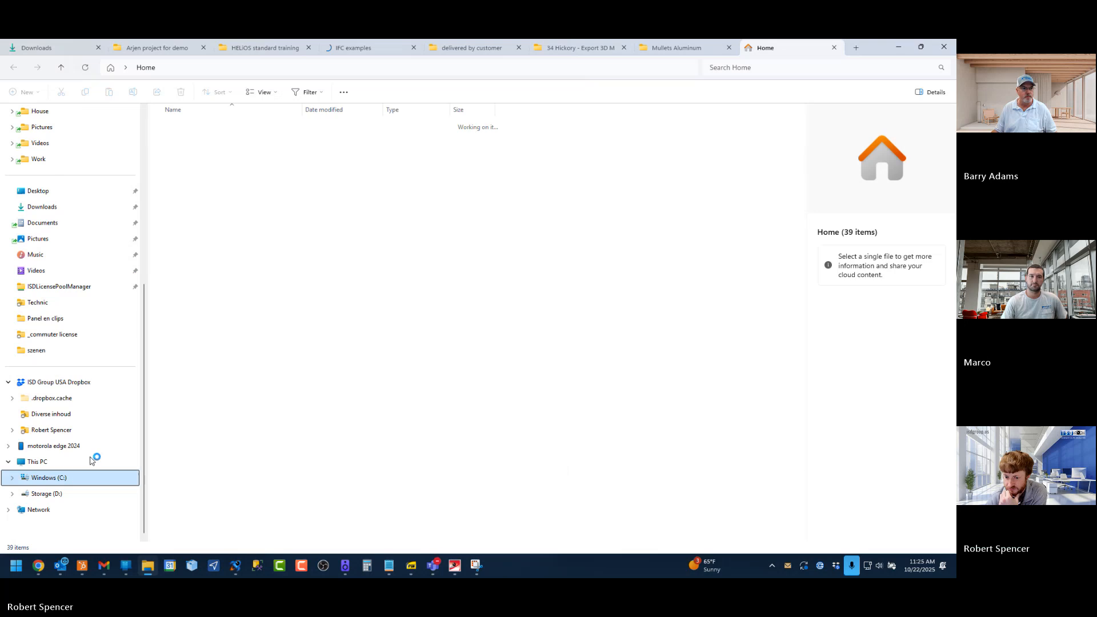
pyautogui.doubleClick(212, 199)
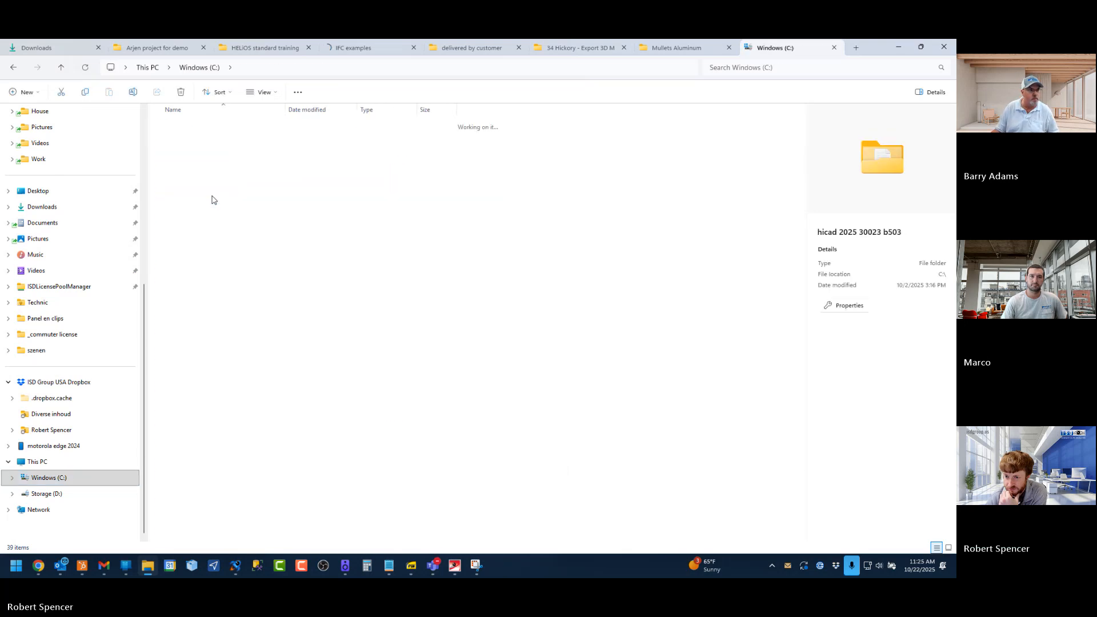
pyautogui.doubleClick(185, 262)
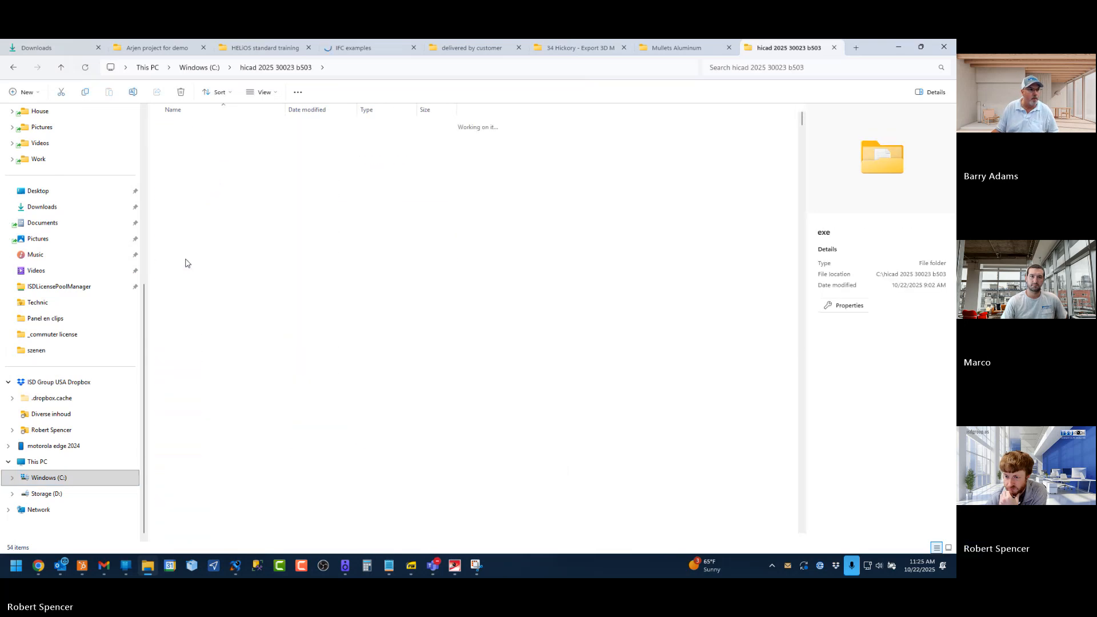
pyautogui.doubleClick(256, 262)
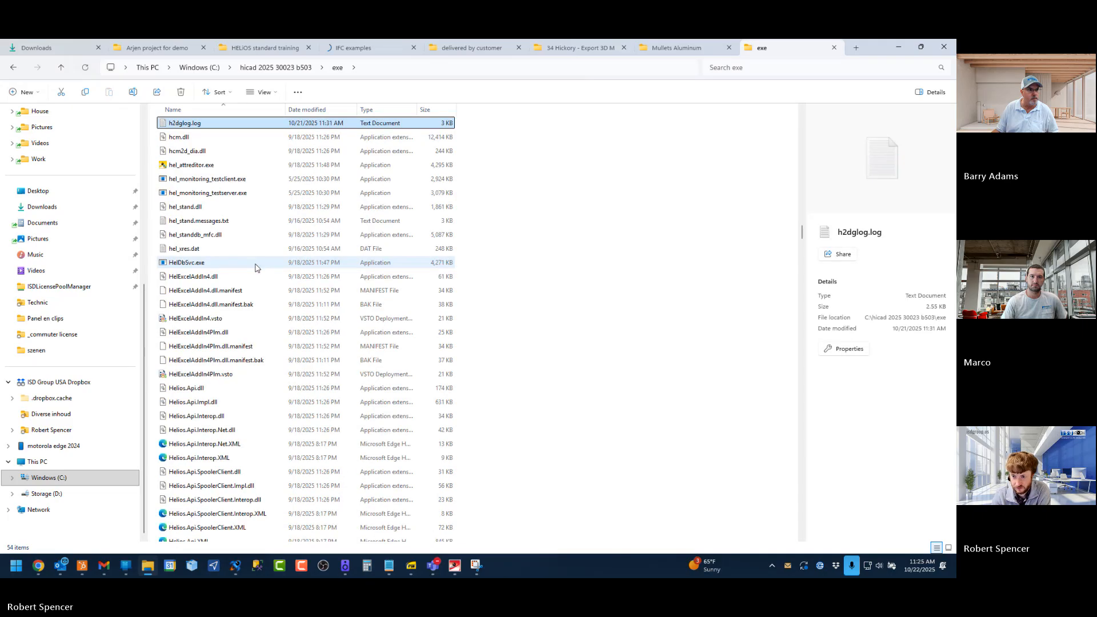
# Step: Locate HiCADGUICreatorApp.exe in the exe folder, check its available file actions, and put File Explorer away
pyautogui.scroll(-9, 257, 270)
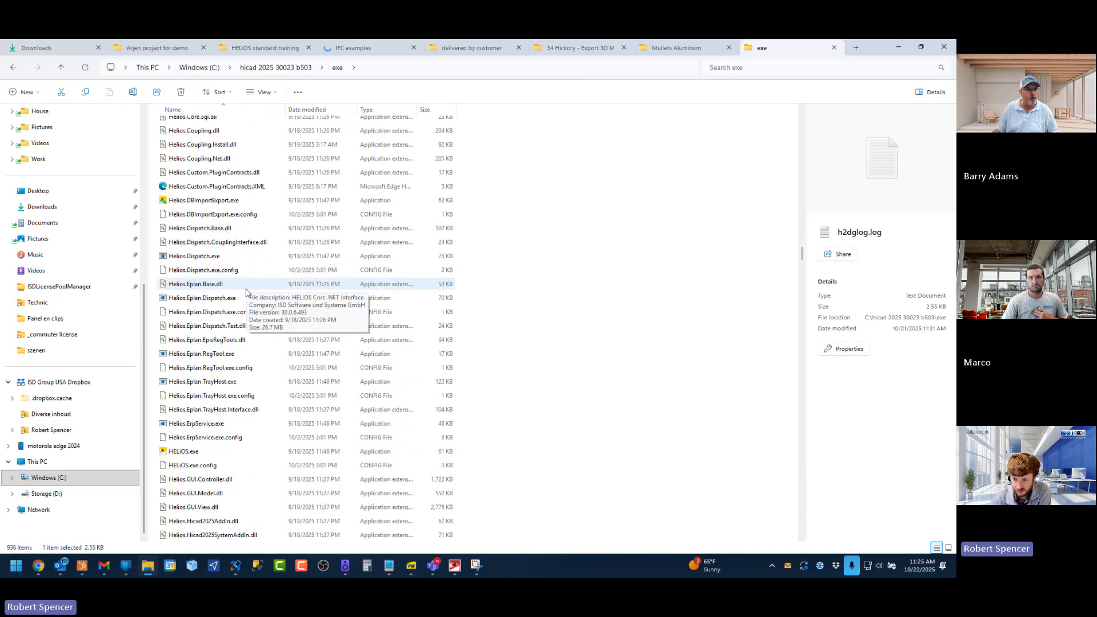
pyautogui.scroll(-12, 245, 293)
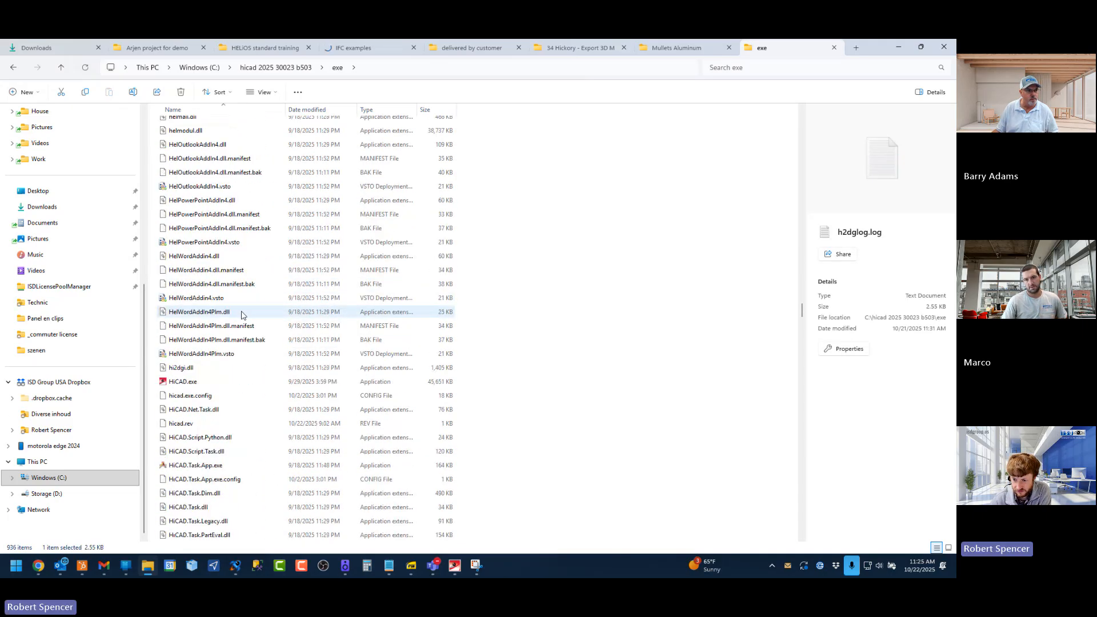
pyautogui.scroll(-10, 242, 315)
pyautogui.click(380, 410)
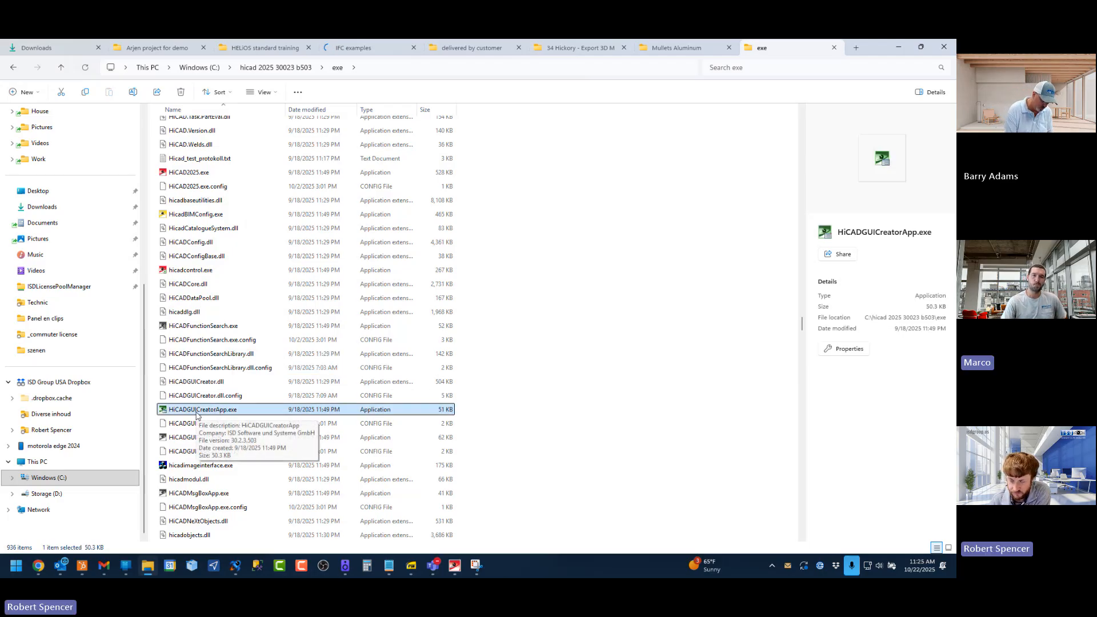
pyautogui.rightClick(197, 414)
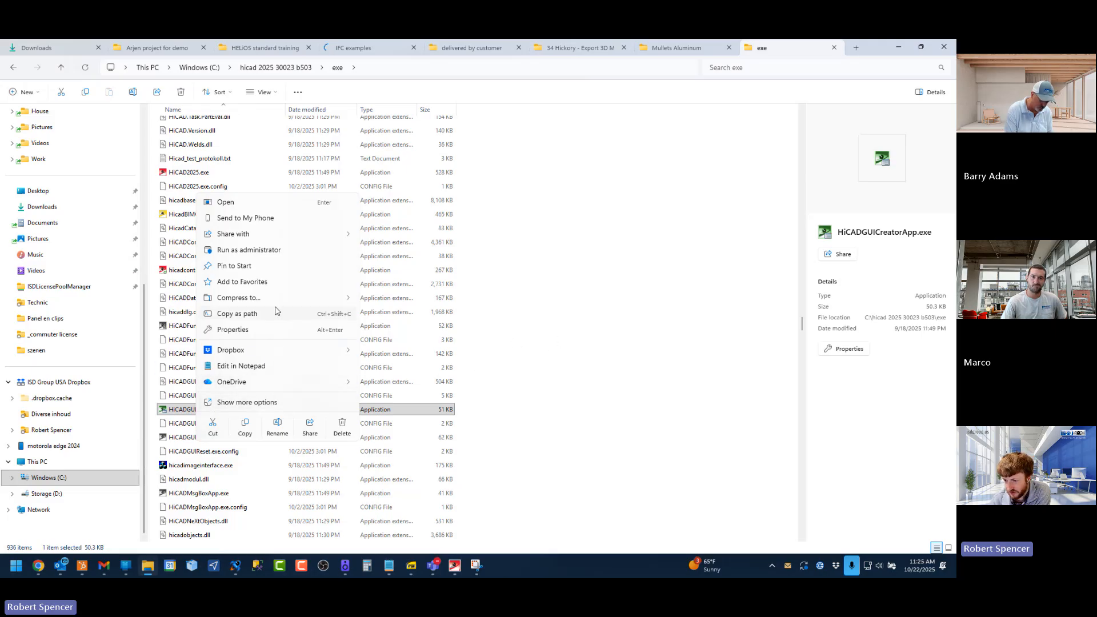
pyautogui.click(470, 307)
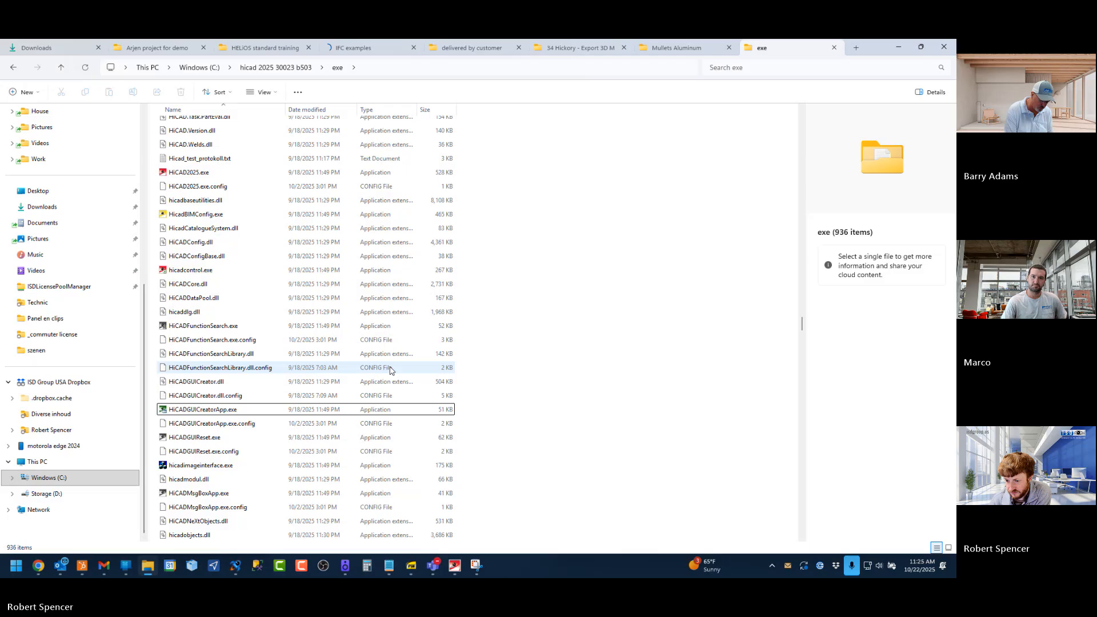
pyautogui.click(228, 398)
pyautogui.click(226, 410)
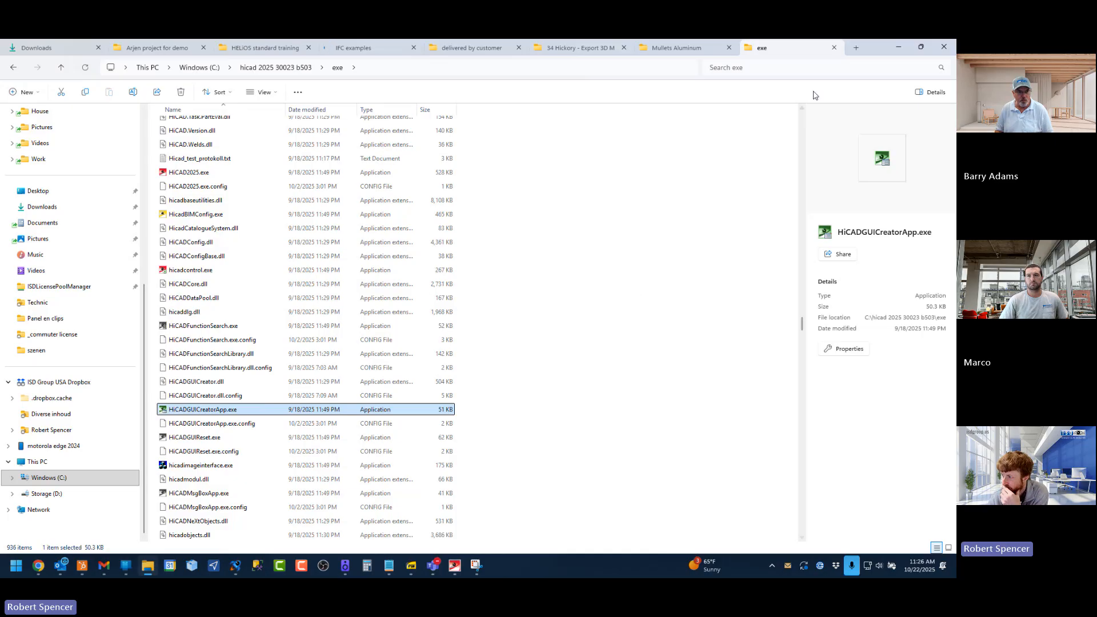
pyautogui.click(895, 48)
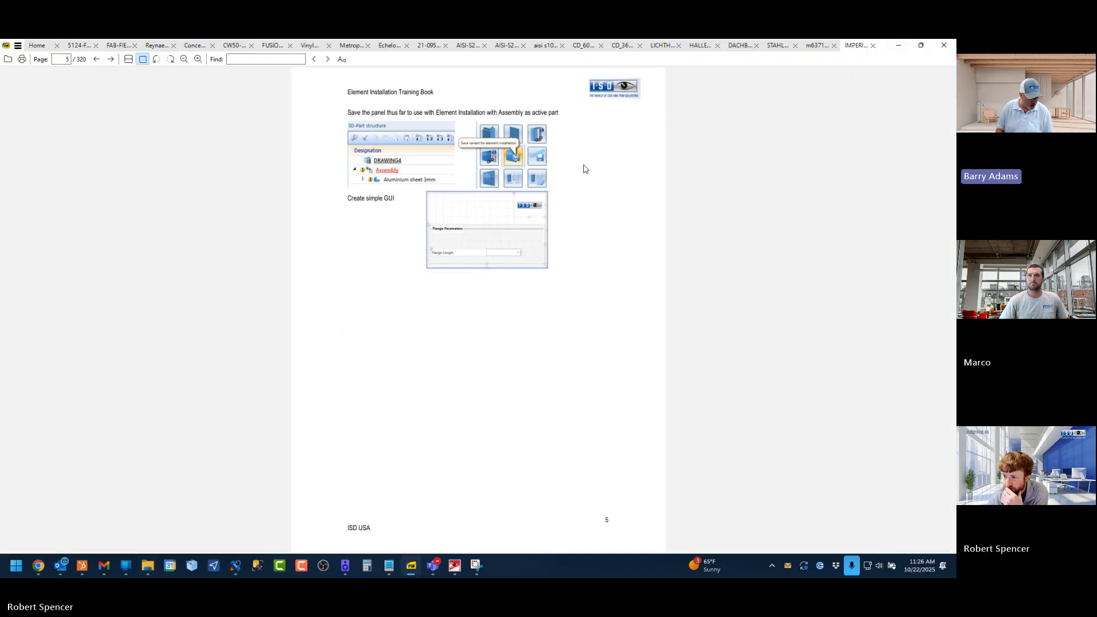
# Step: Switch to HiCAD after checking the training book's Exercise 2, and create a new drawing with a Main assembly using its given part attributes
pyautogui.click(454, 565)
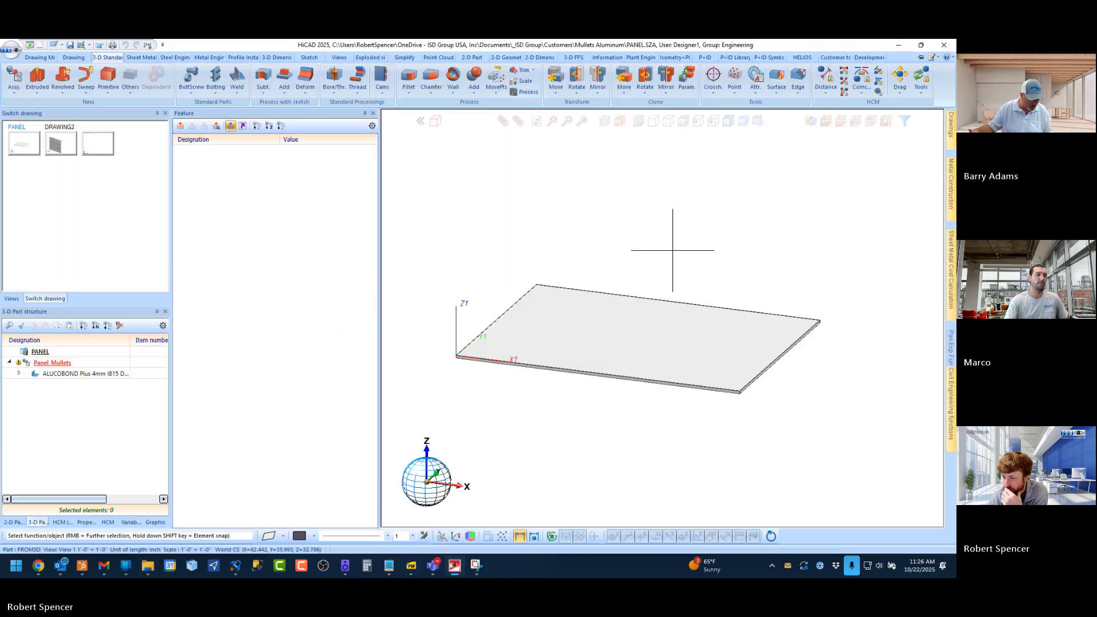
pyautogui.click(411, 568)
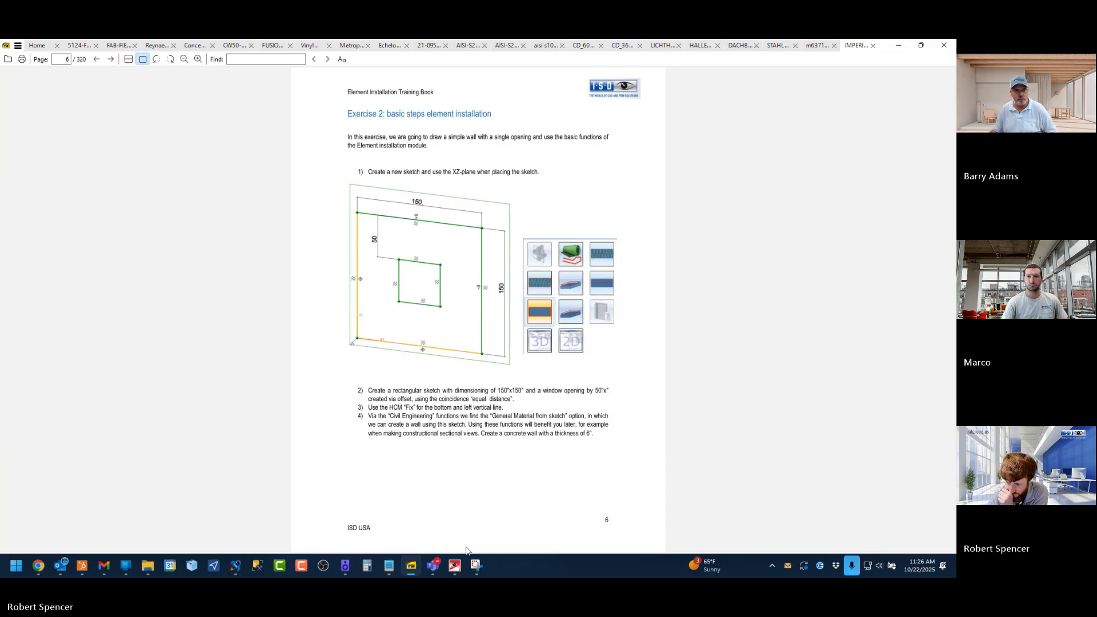
pyautogui.click(455, 566)
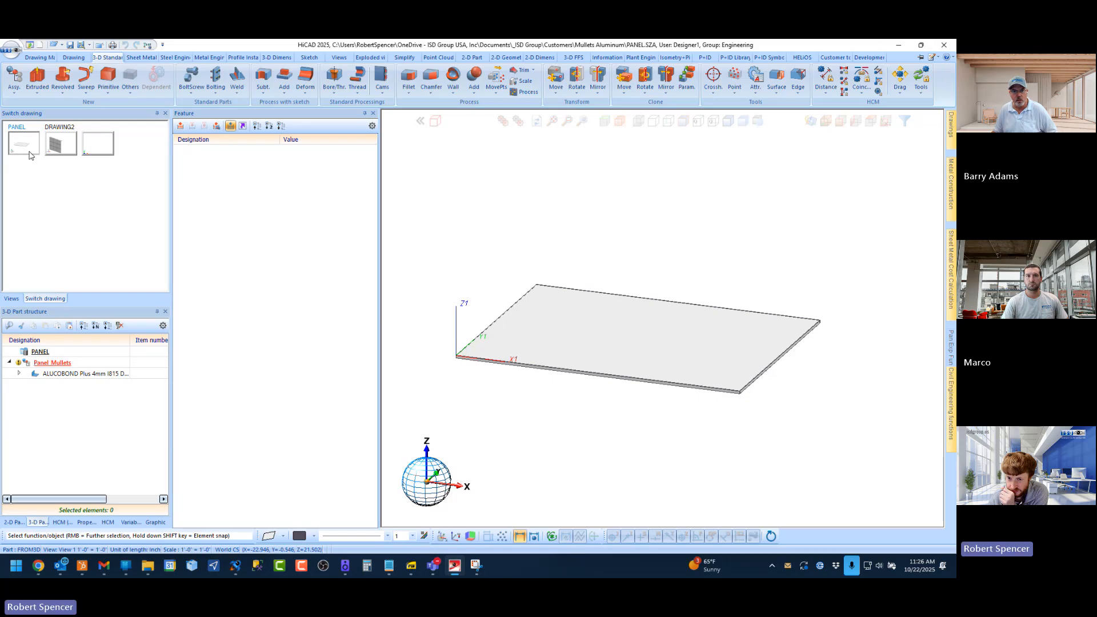
pyautogui.click(106, 147)
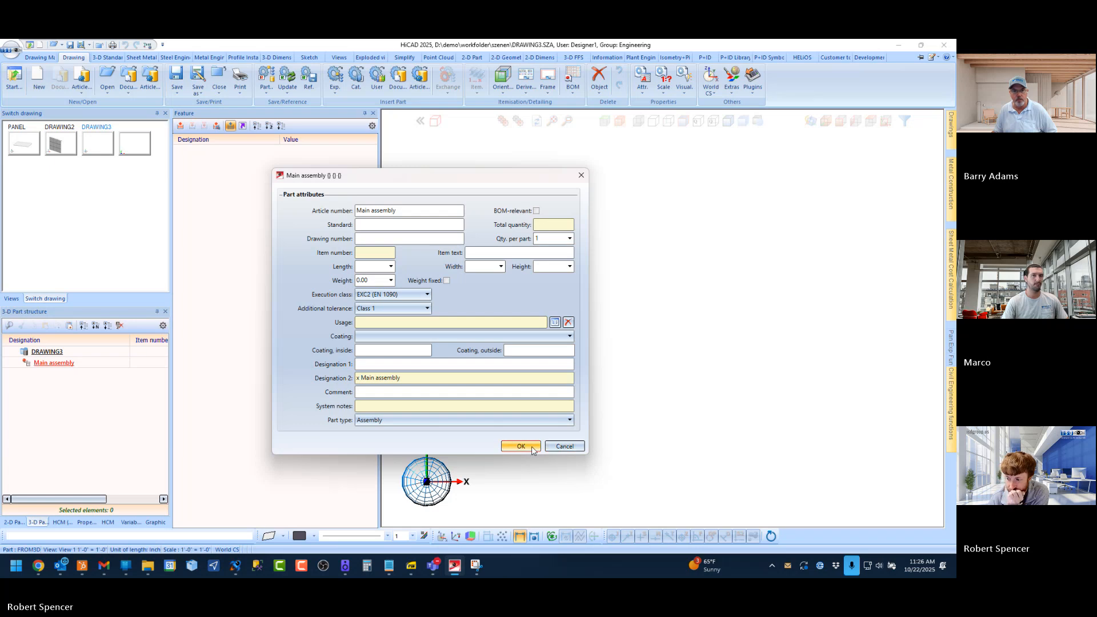
pyautogui.click(521, 446)
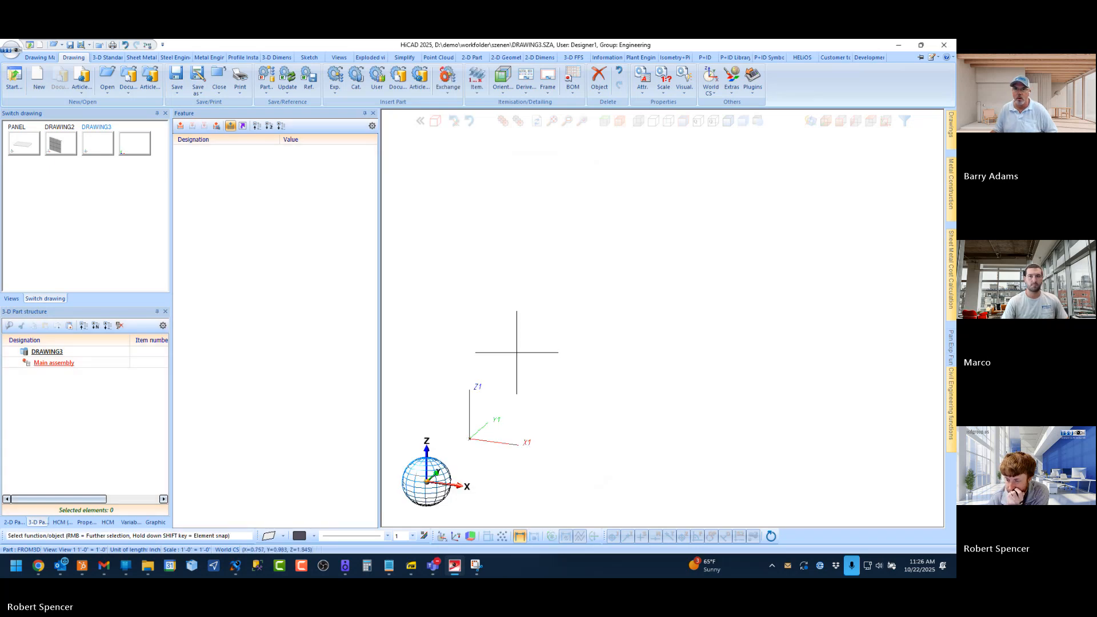
# Step: Check Exercise 2 in the training book and create a new sketch on the XZ-plane under the Main assembly
pyautogui.click(415, 565)
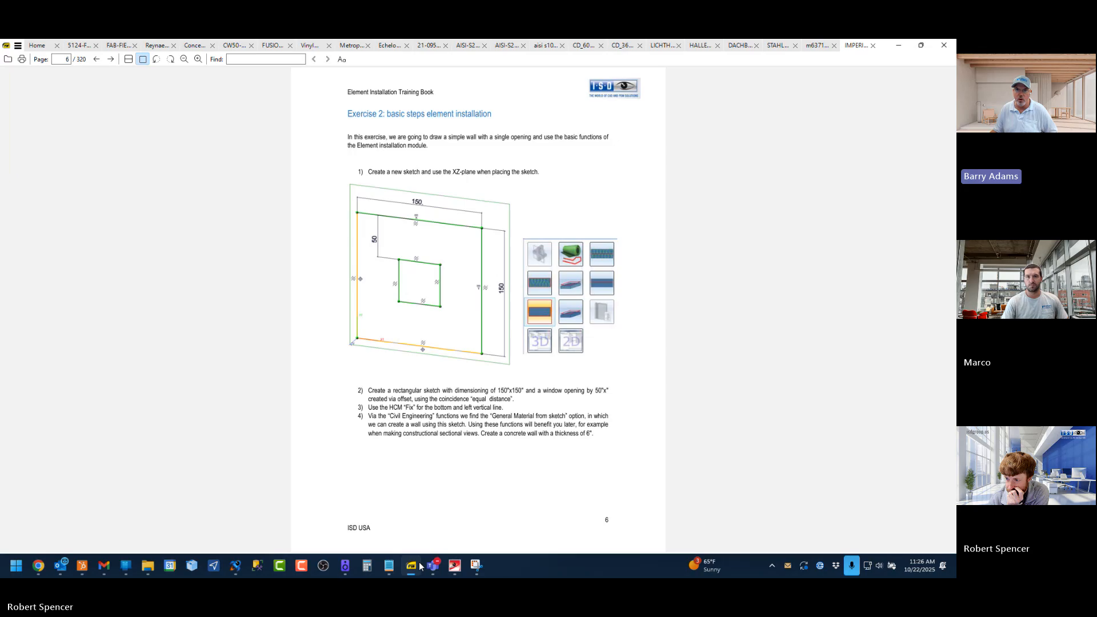
pyautogui.click(455, 565)
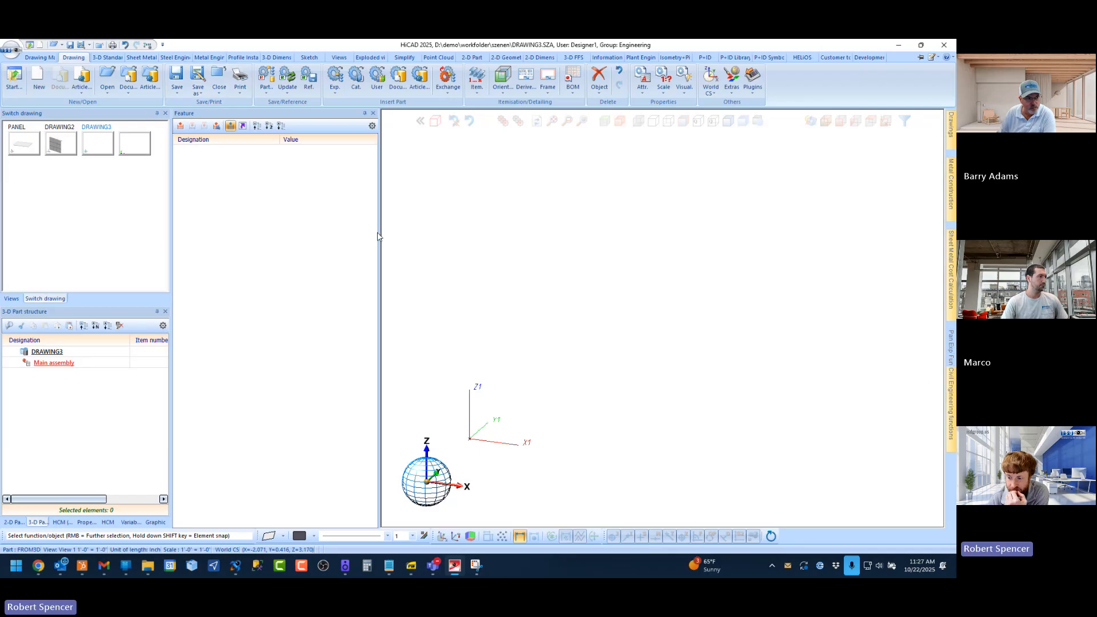
pyautogui.click(412, 566)
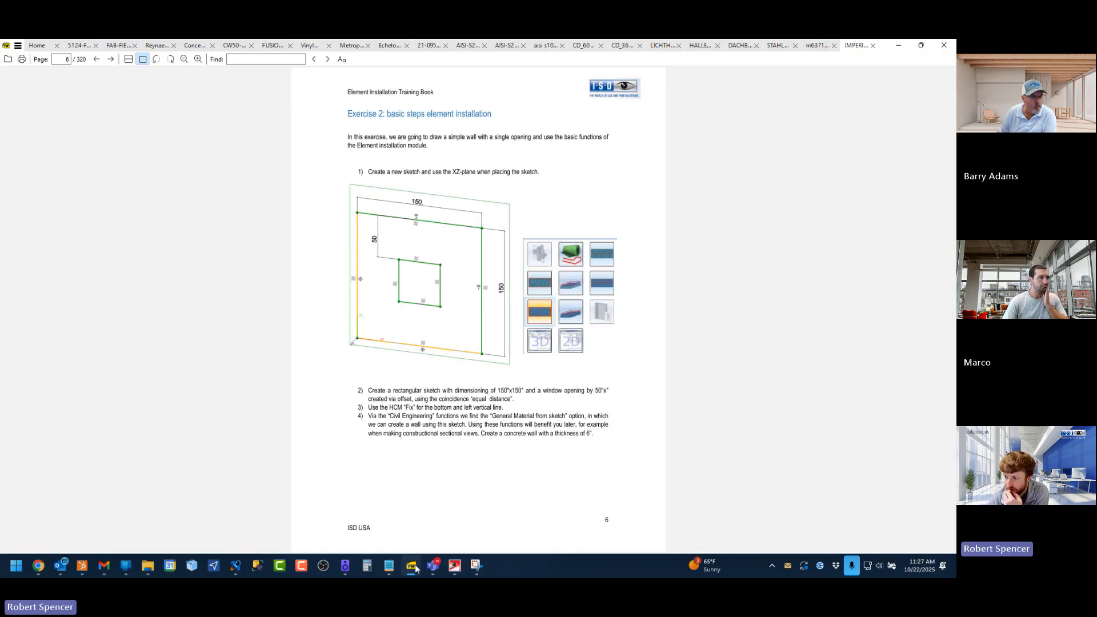
pyautogui.click(412, 566)
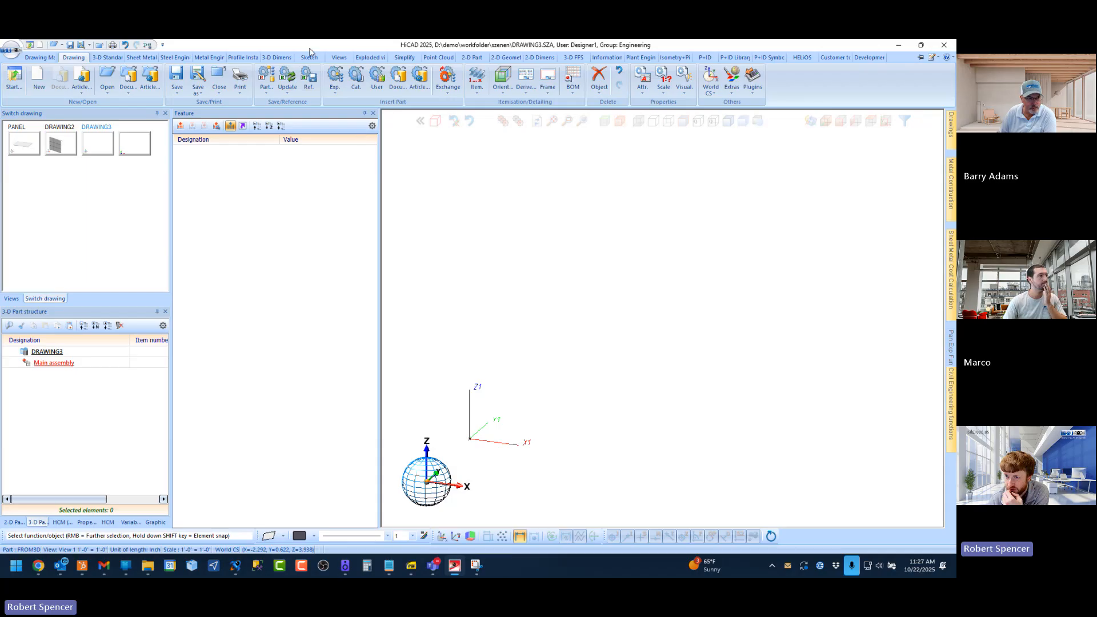
pyautogui.click(308, 58)
pyautogui.click(14, 77)
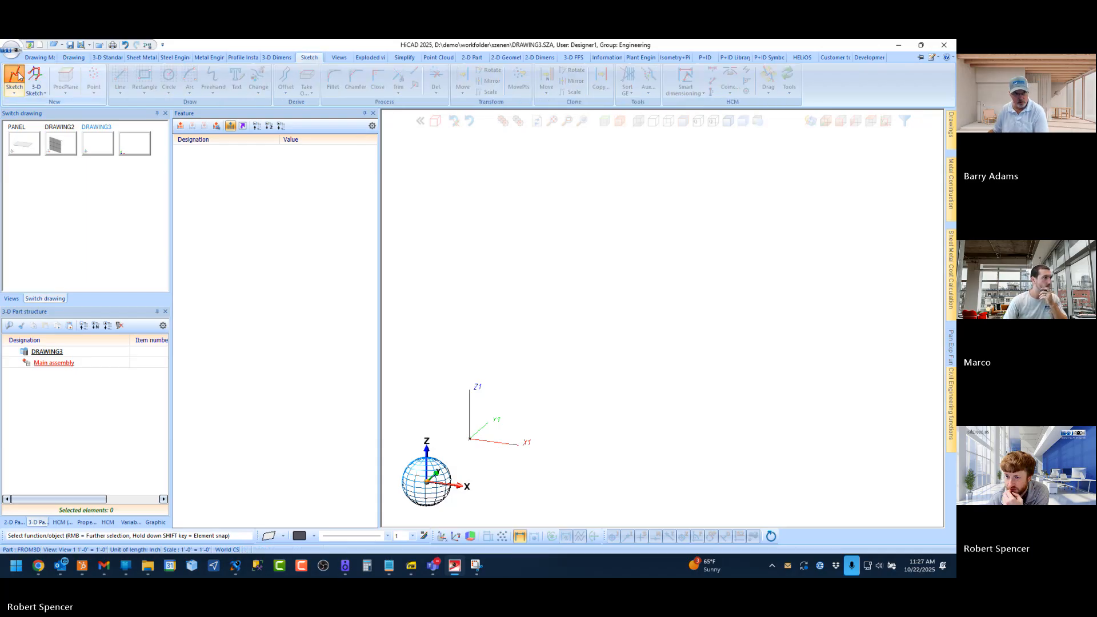
pyautogui.click(491, 423)
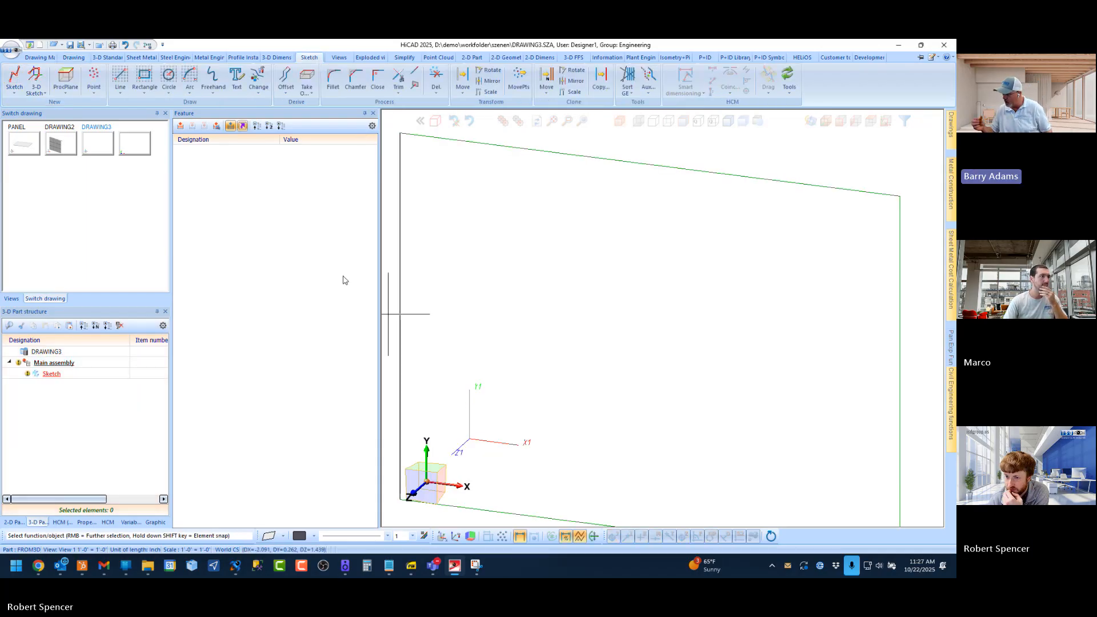
# Step: Draw the wall outline as a 150 by 150 inch rectangle starting at the sketch origin
pyautogui.click(146, 80)
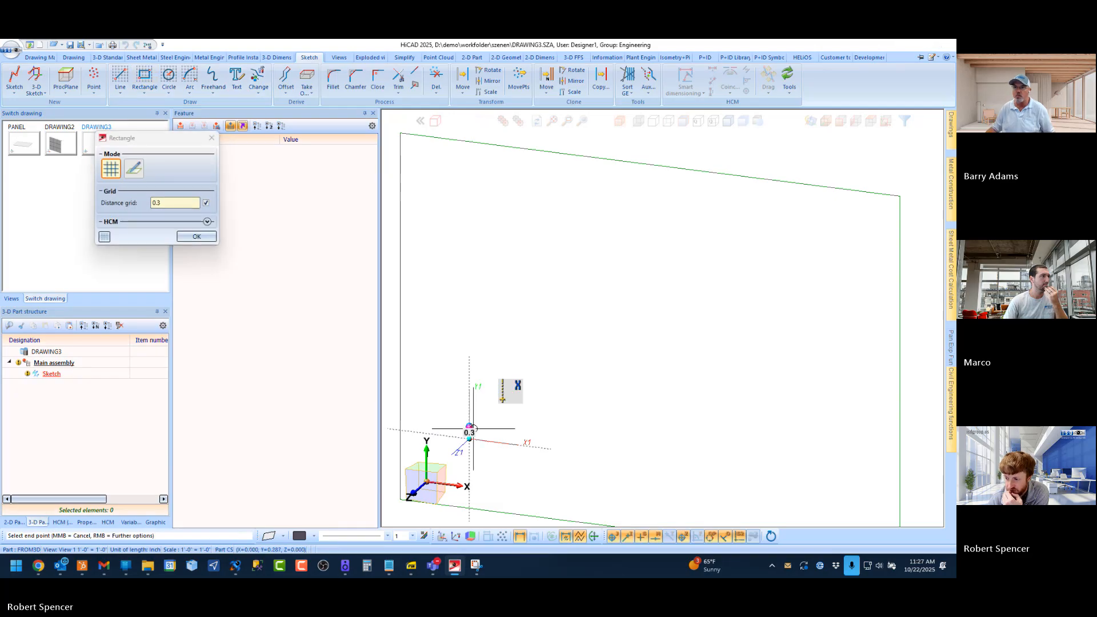
pyautogui.click(469, 439)
pyautogui.scroll(-3, 657, 246)
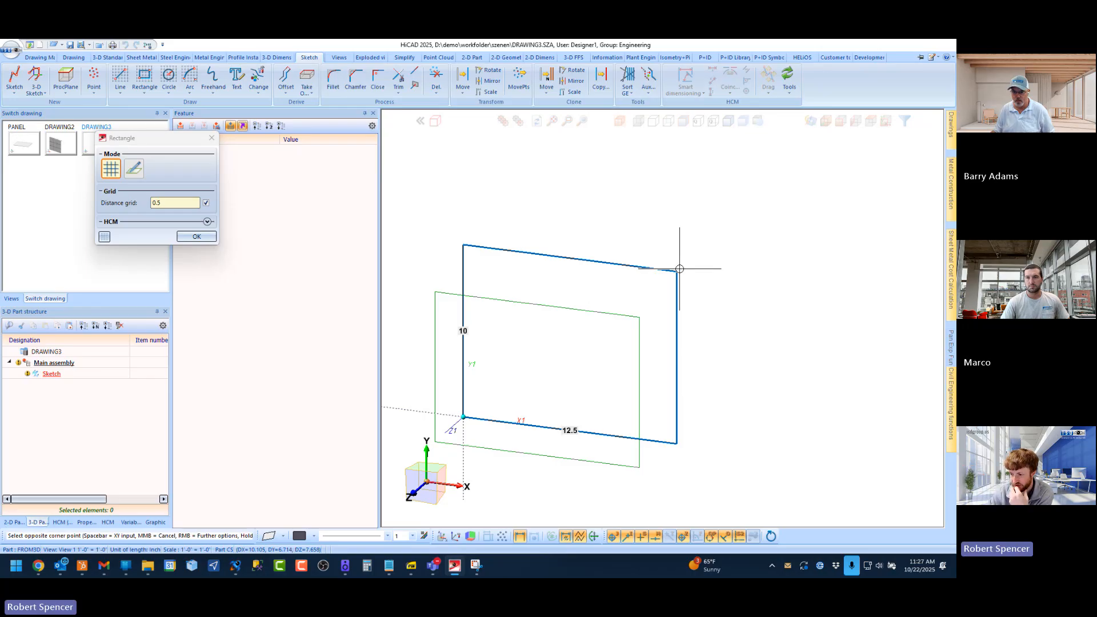
pyautogui.press('space')
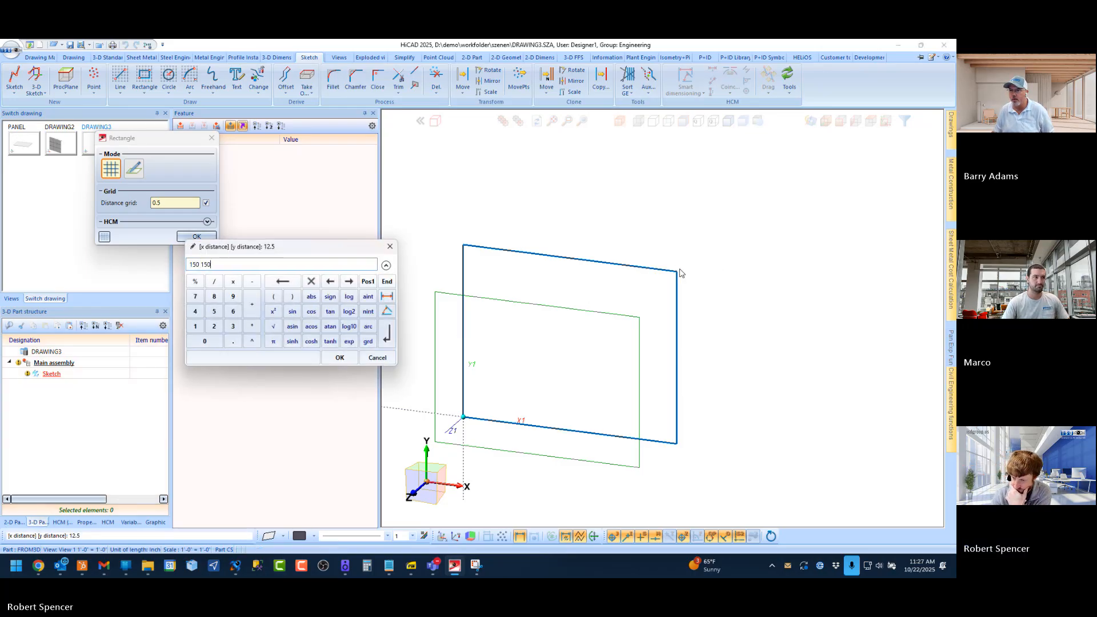
pyautogui.press('Return')
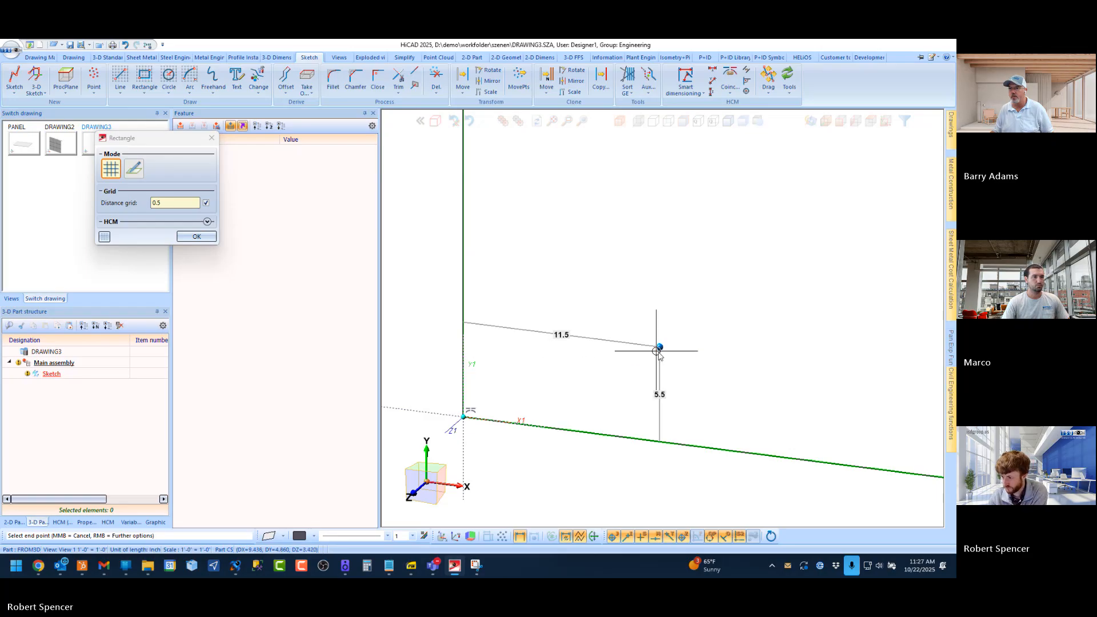
pyautogui.middleClick(527, 362)
pyautogui.middleClick(527, 361)
pyautogui.scroll(-1, 530, 320)
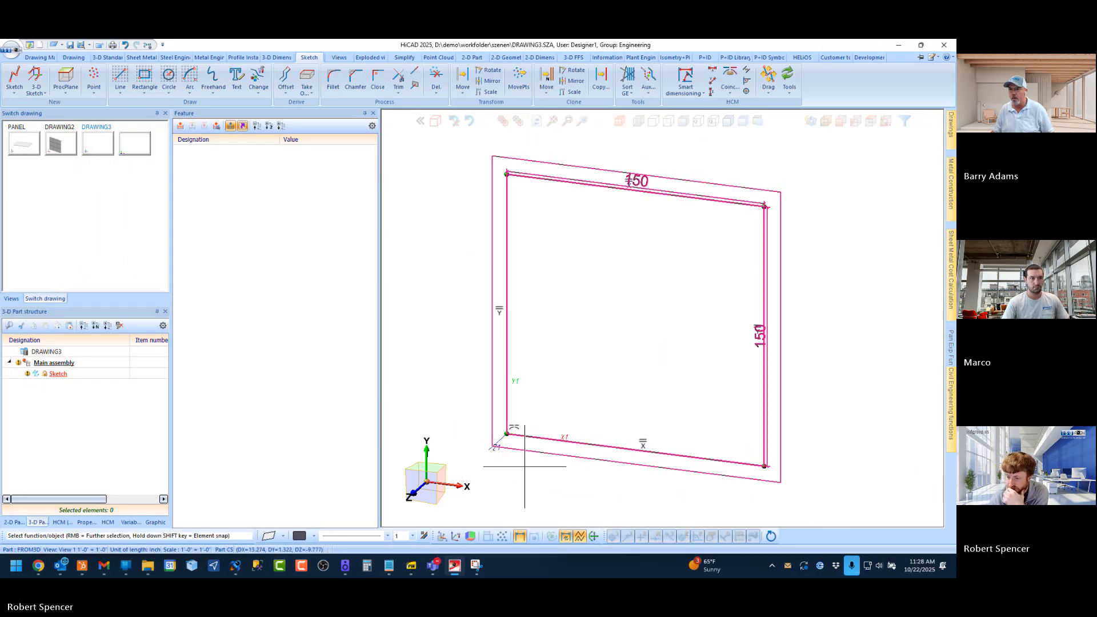
# Step: Check the training book's wall figure and sketch an opening rectangle about 54 by 48 inches inside the wall outline
pyautogui.click(411, 565)
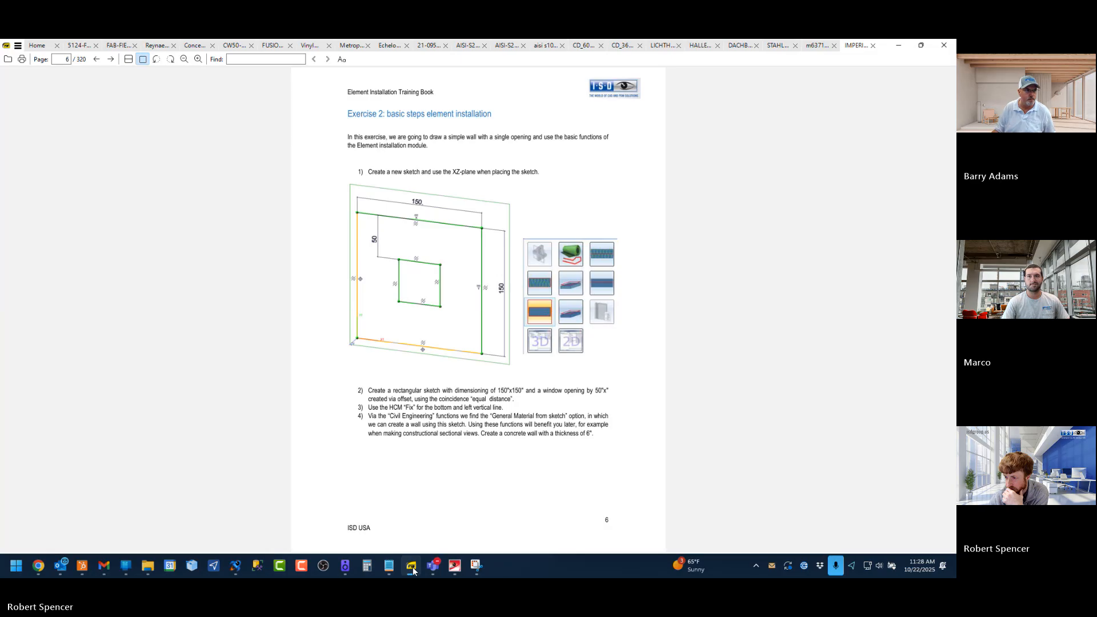
pyautogui.click(413, 570)
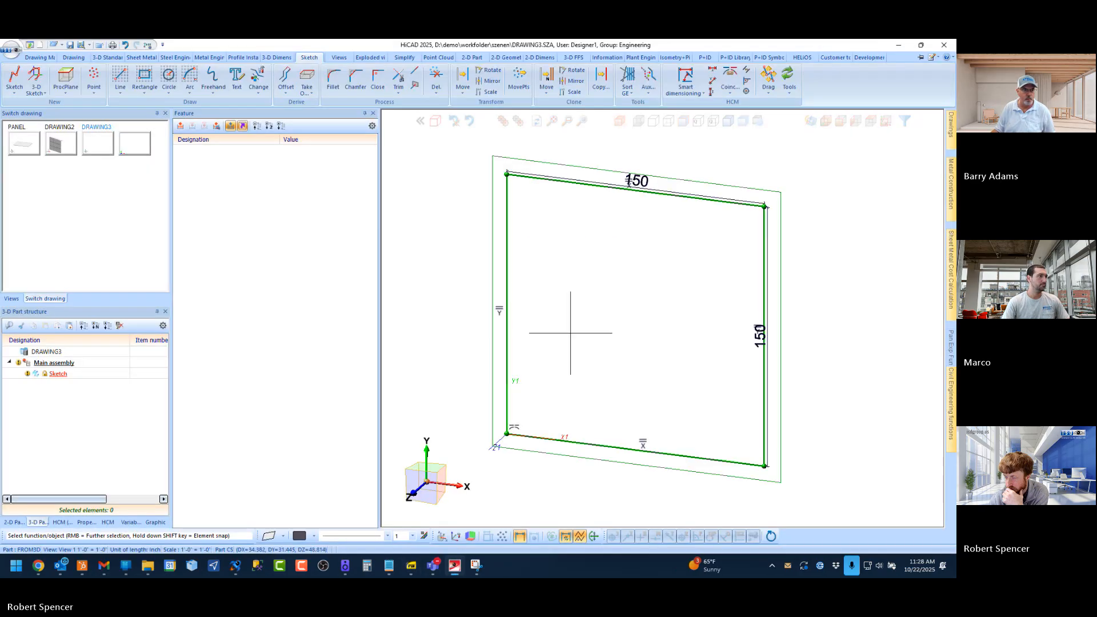
pyautogui.click(145, 77)
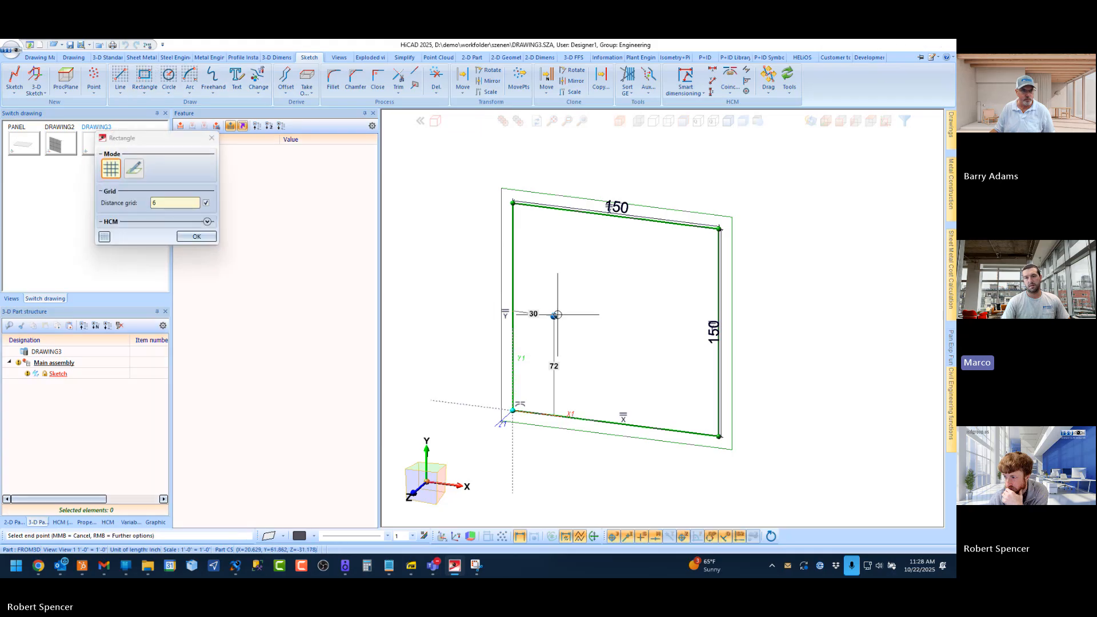
pyautogui.click(579, 295)
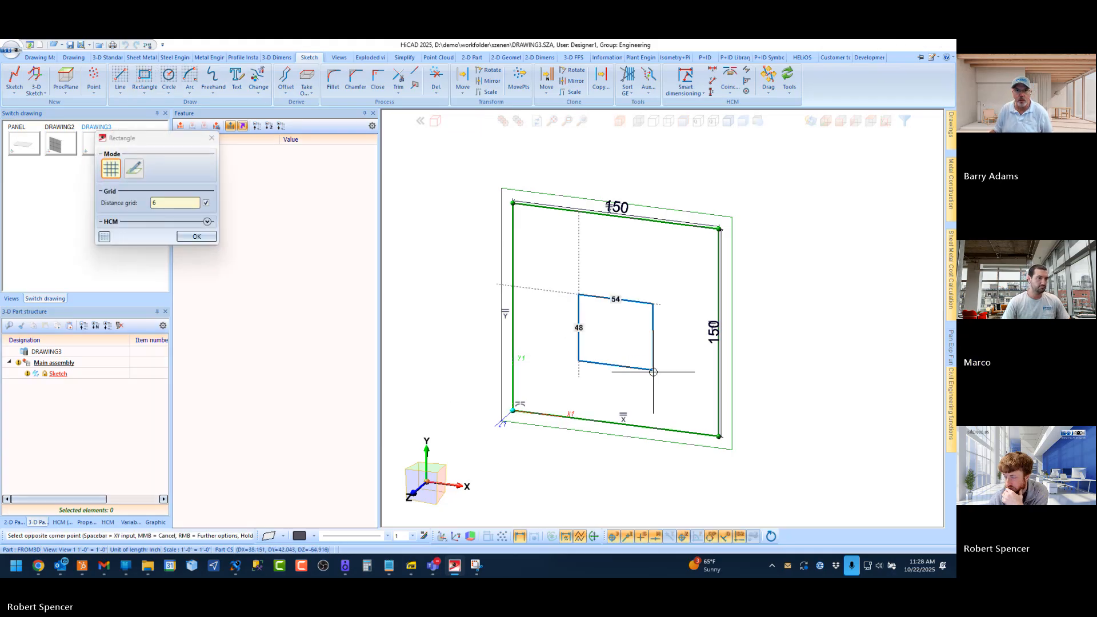
pyautogui.click(652, 372)
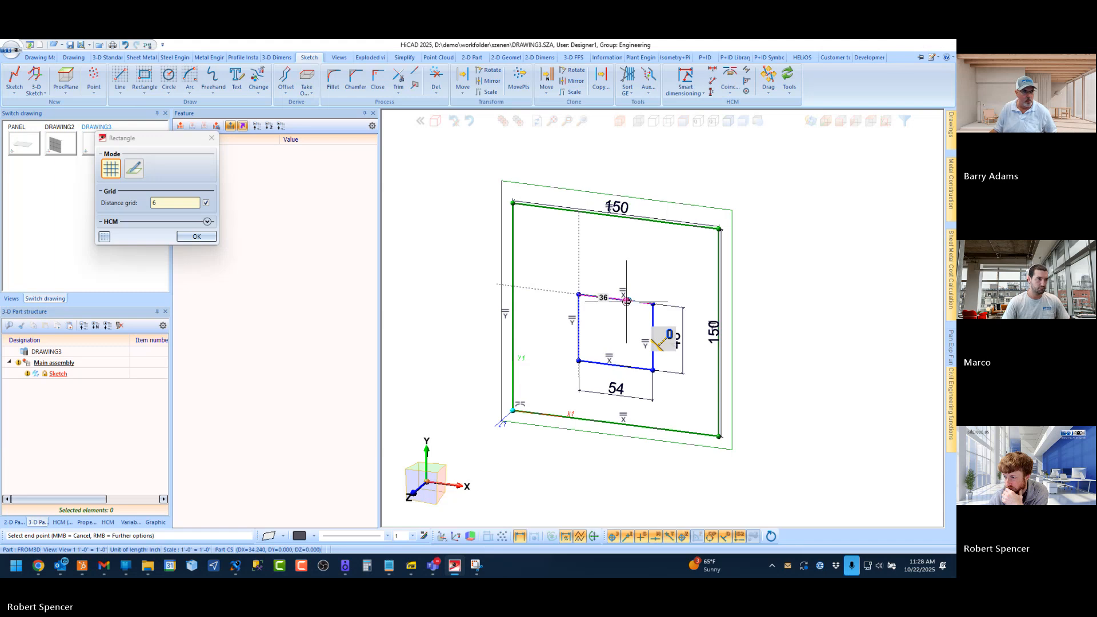
# Step: Delete the automatic height and width dimensions of the inner opening rectangle
pyautogui.click(412, 566)
pyautogui.rightClick(669, 338)
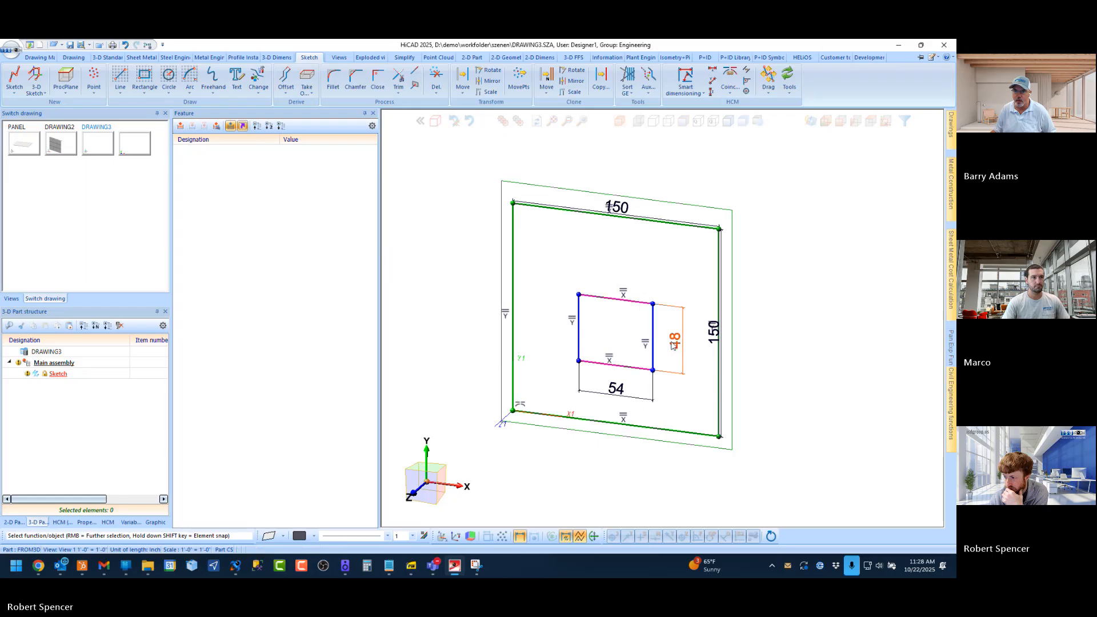
pyautogui.click(731, 468)
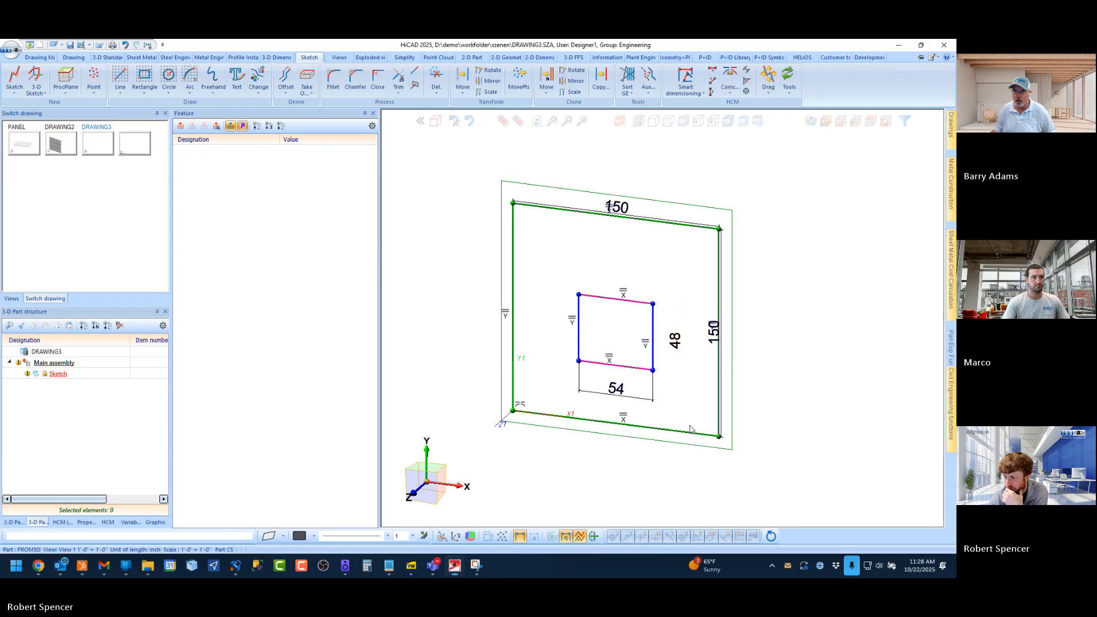
pyautogui.rightClick(625, 392)
pyautogui.click(665, 490)
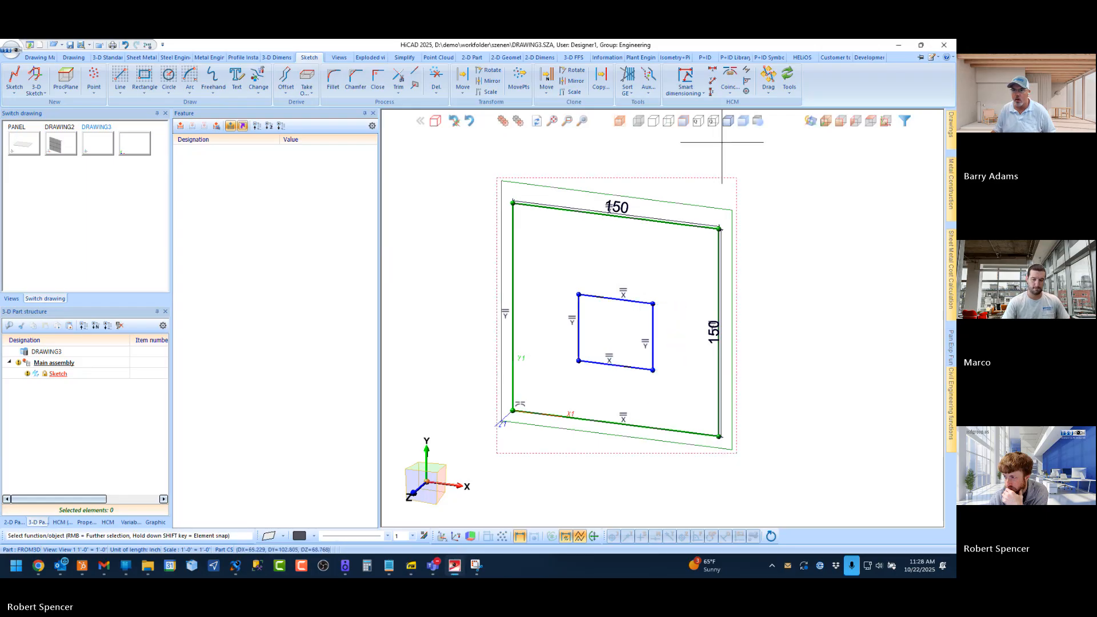
# Step: Use Smart dimensioning to set the distance between the left wall edge and the opening's left edge to 50 inches
pyautogui.click(685, 80)
pyautogui.click(572, 308)
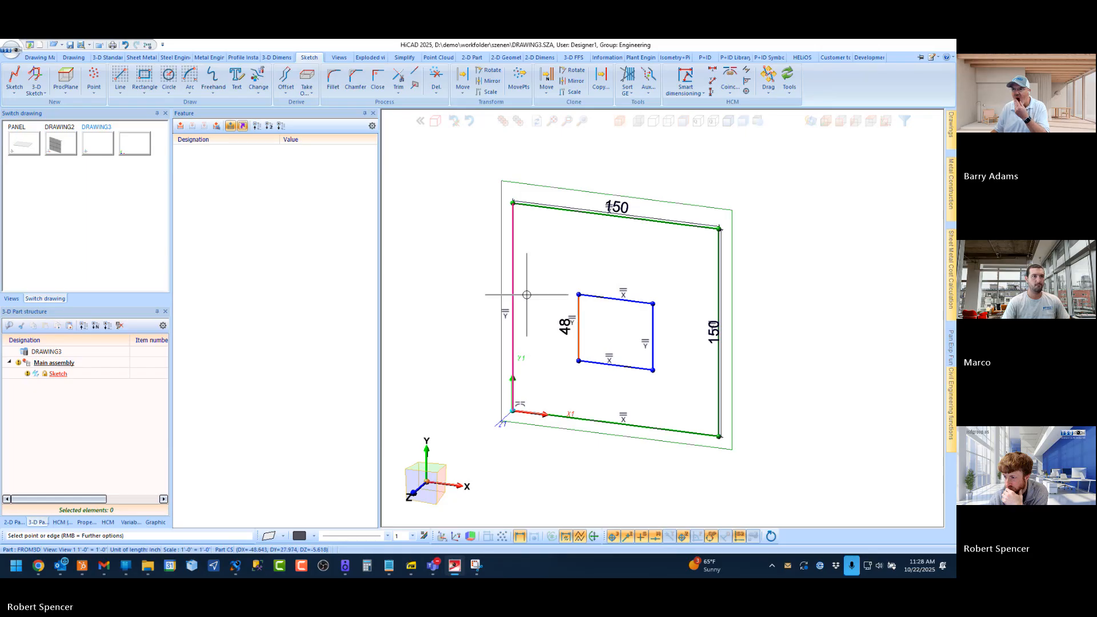
pyautogui.click(518, 289)
pyautogui.click(530, 308)
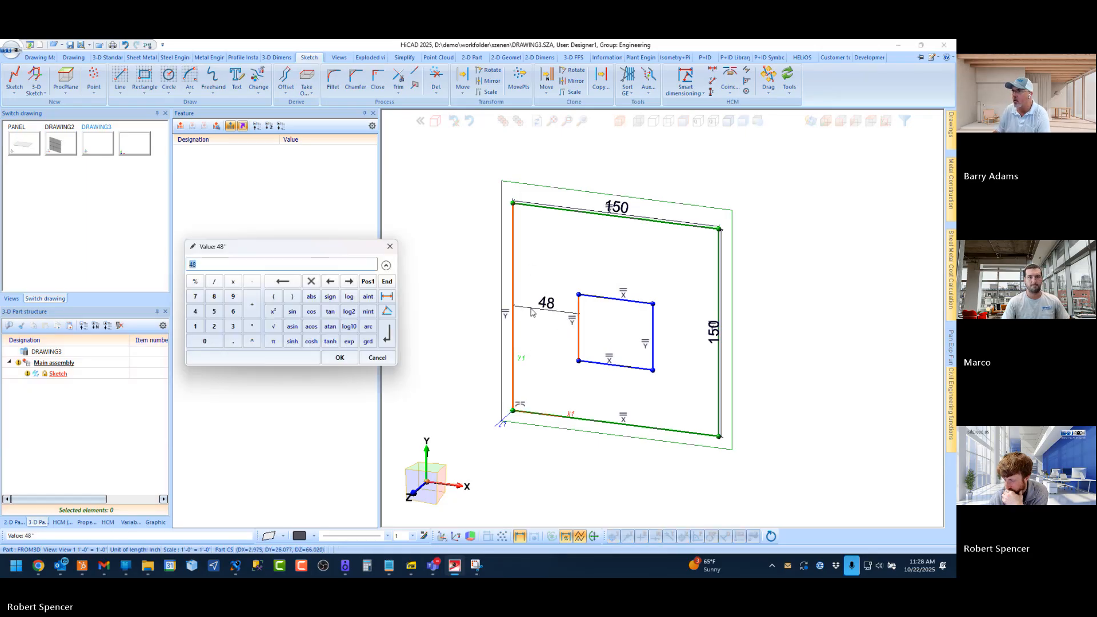
pyautogui.write('50')
pyautogui.press('Return')
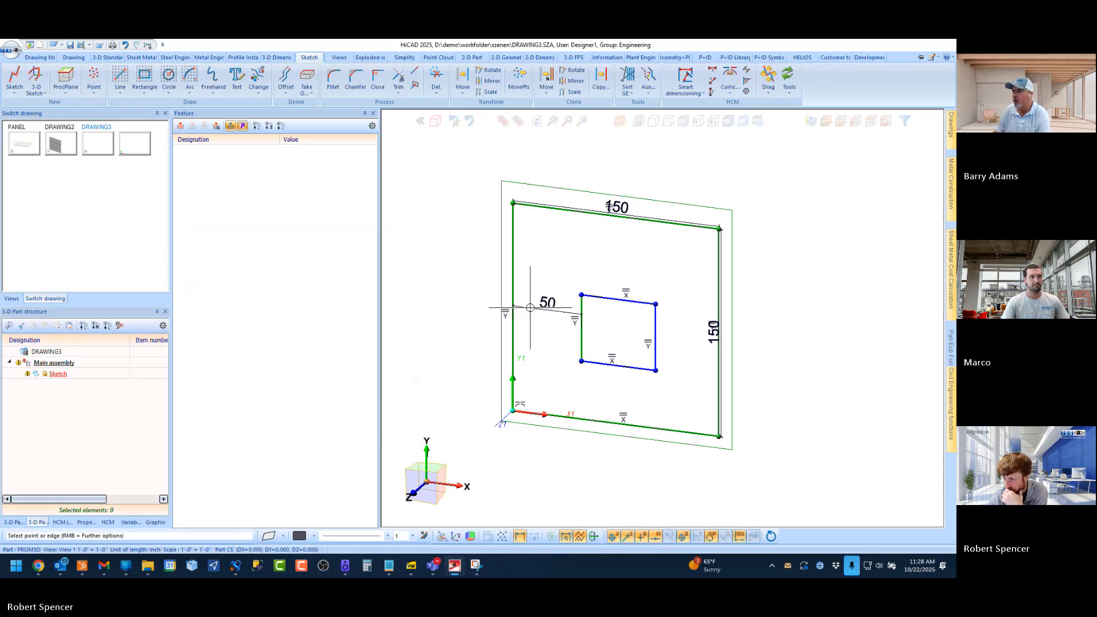
# Step: Dimension the distance from the opening's upper edge to the wall's upper edge as 50 inches
pyautogui.click(620, 299)
pyautogui.click(628, 217)
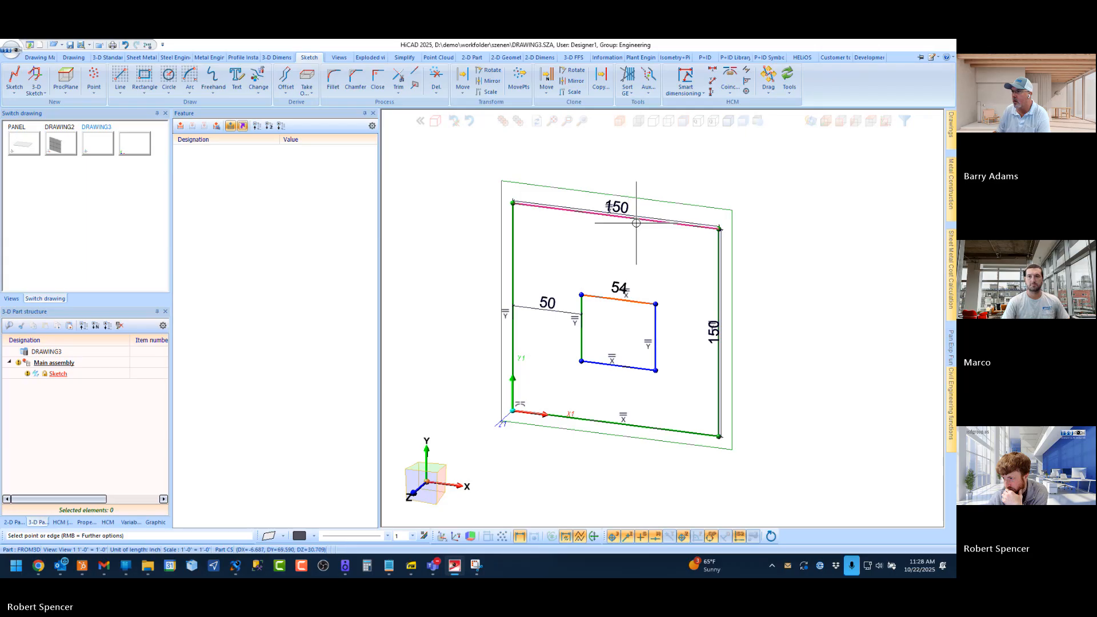
pyautogui.click(602, 249)
pyautogui.write('50')
pyautogui.press('Return')
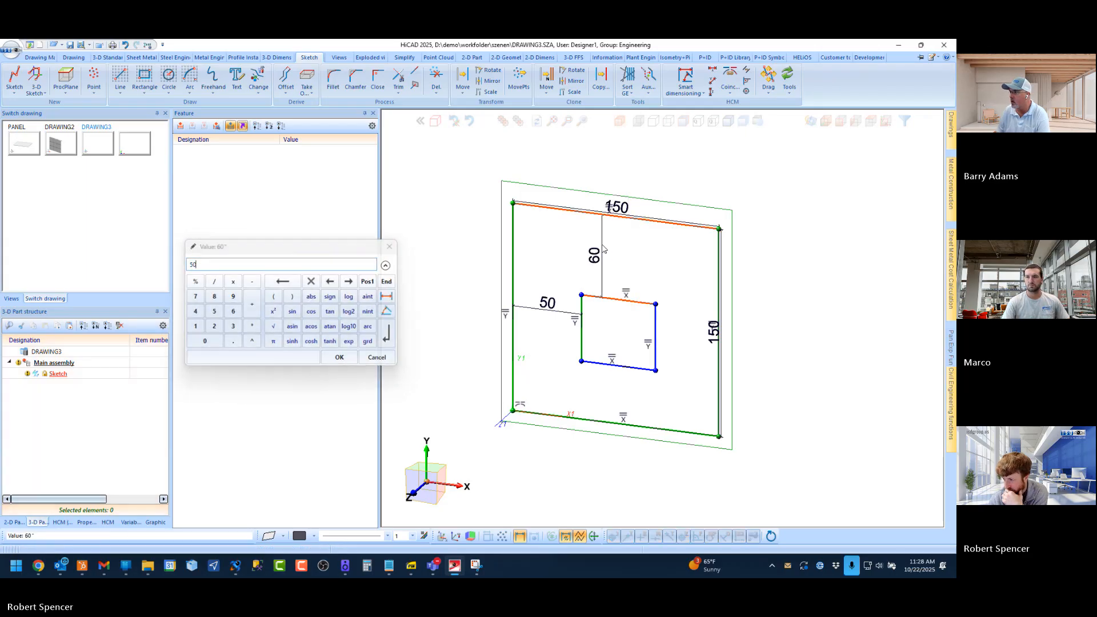
# Step: Dimension the distance from the opening's right edge to the wall's right edge as 50 inches, checking the training book
pyautogui.click(717, 267)
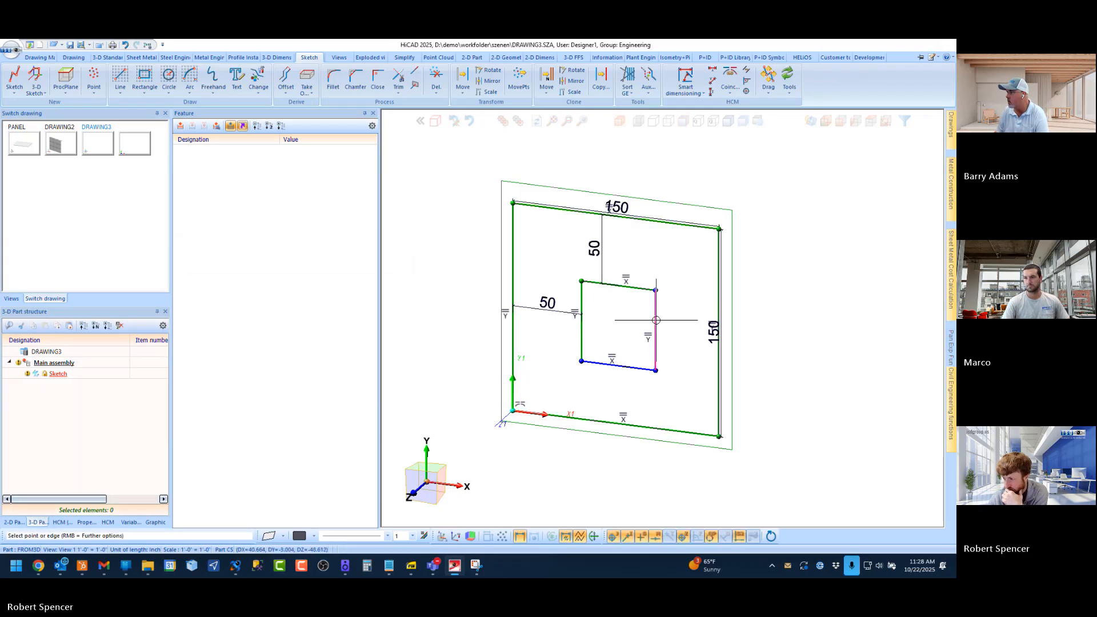
pyautogui.click(655, 329)
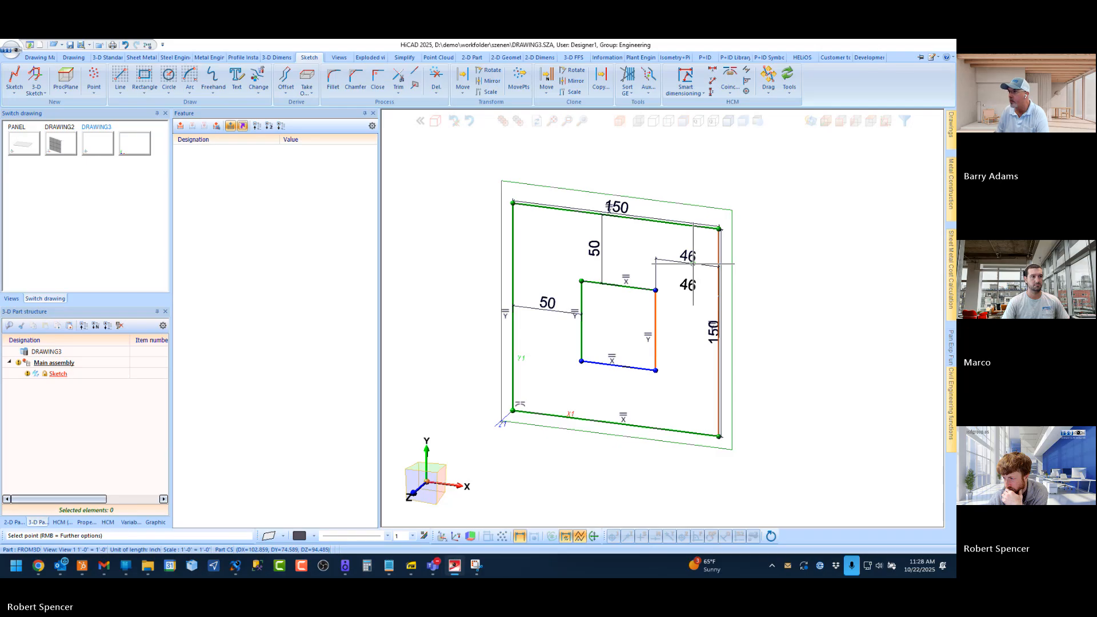
pyautogui.click(693, 264)
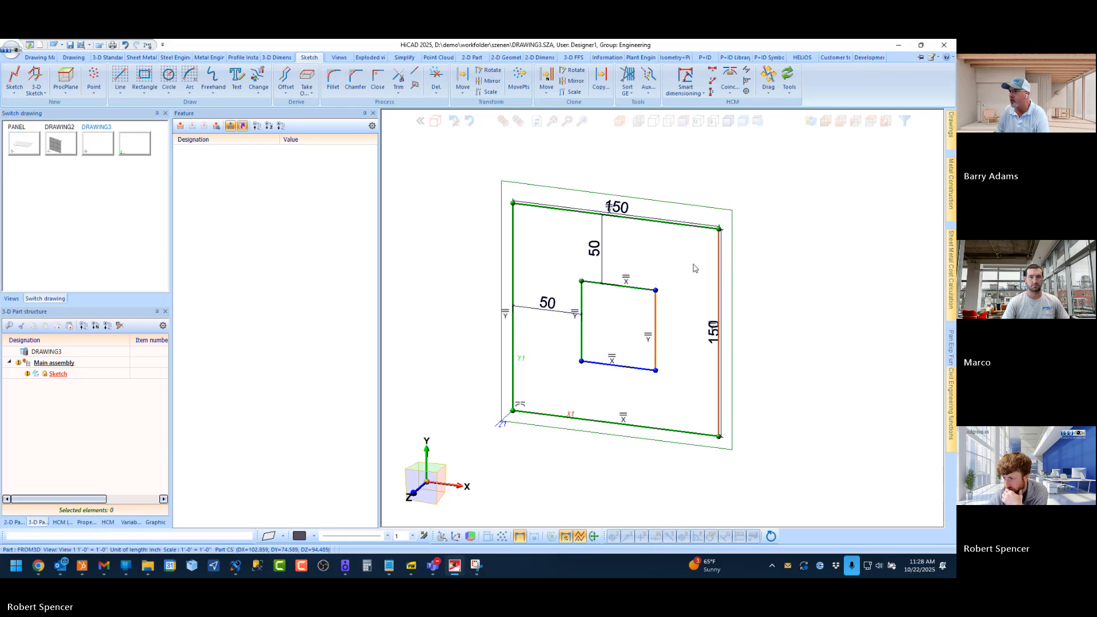
pyautogui.click(414, 566)
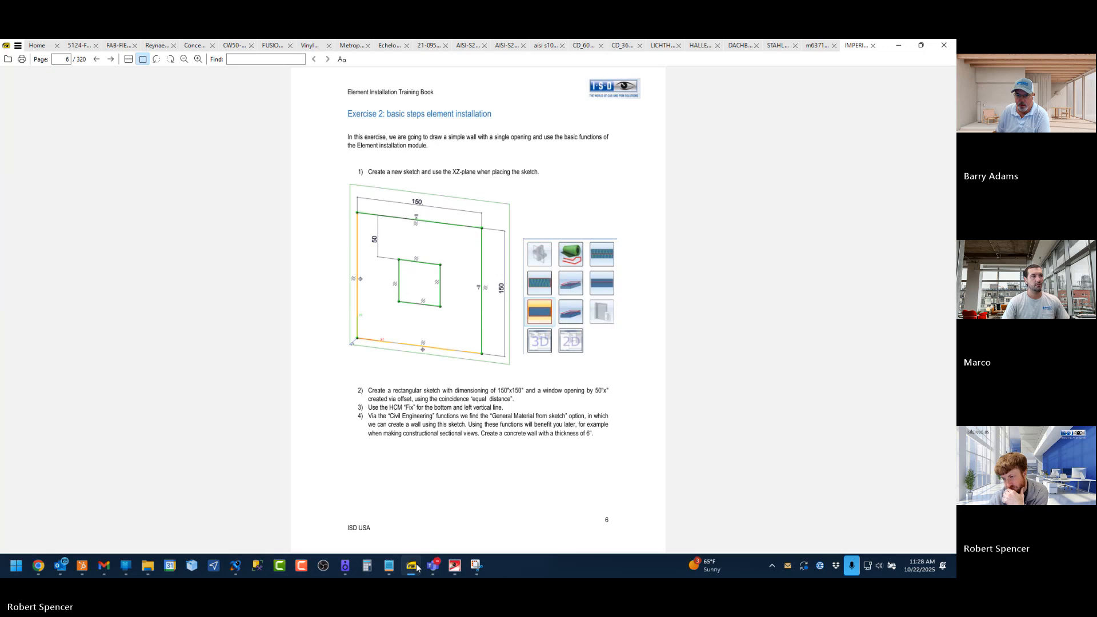
pyautogui.click(415, 566)
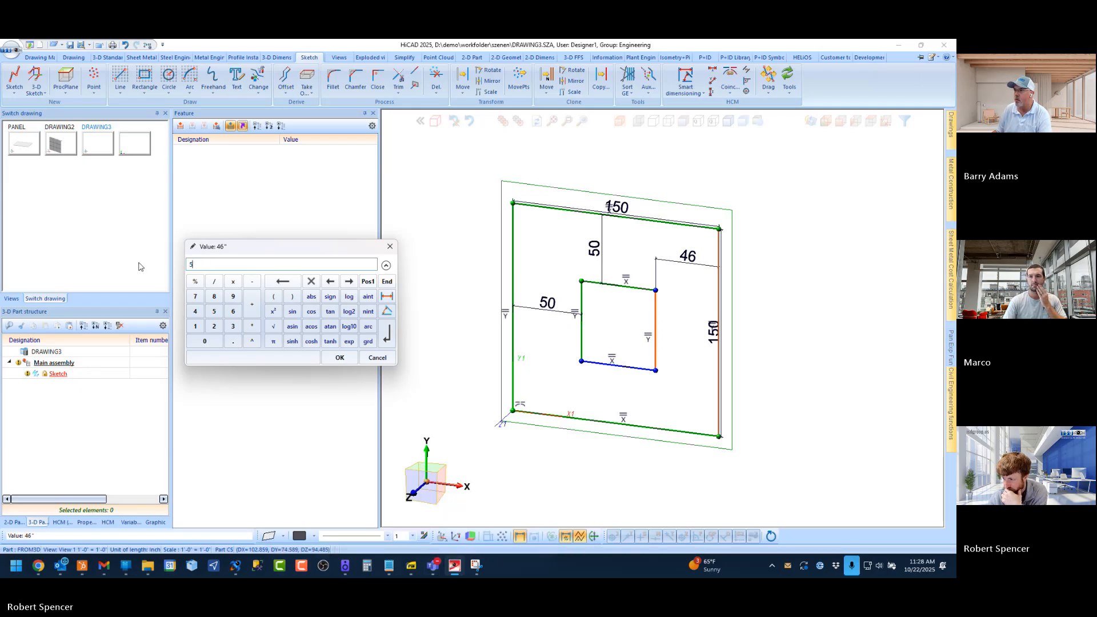
pyautogui.write('0')
pyautogui.press('Return')
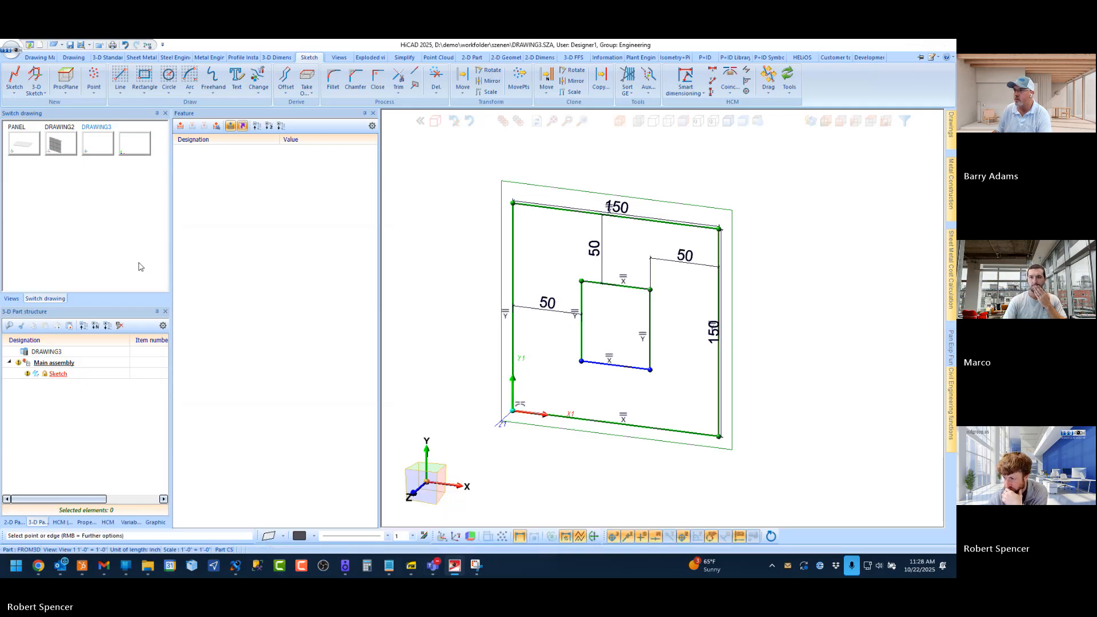
# Step: Dimension the distance from the opening's lower edge to the wall's bottom edge as 50 inches and end dimensioning
pyautogui.click(605, 364)
pyautogui.click(604, 421)
pyautogui.click(604, 396)
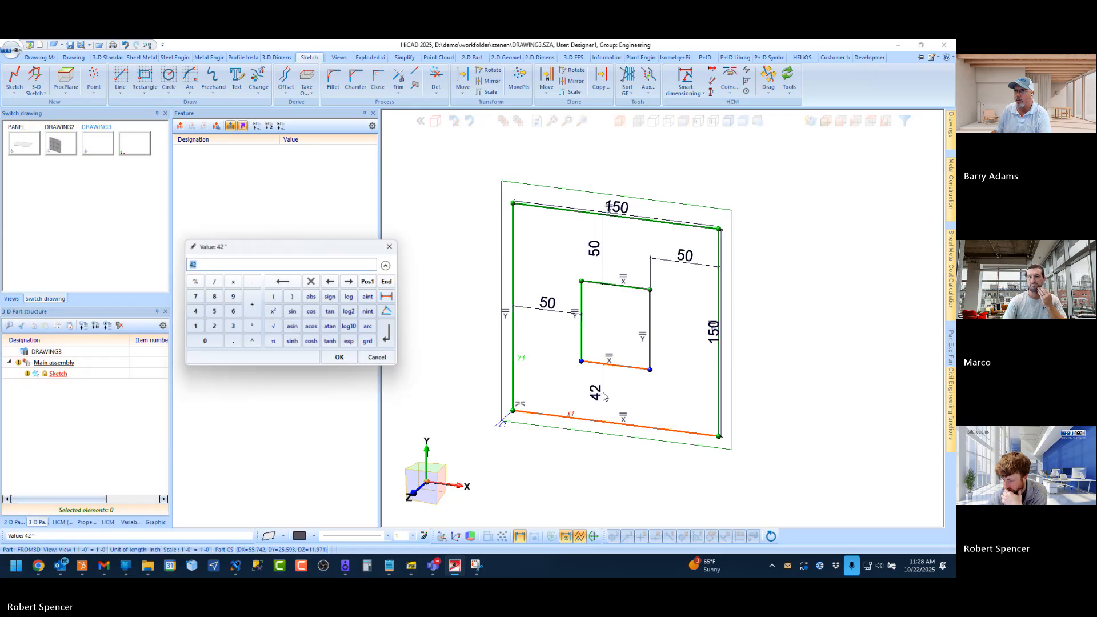
pyautogui.write('50')
pyautogui.press('Return')
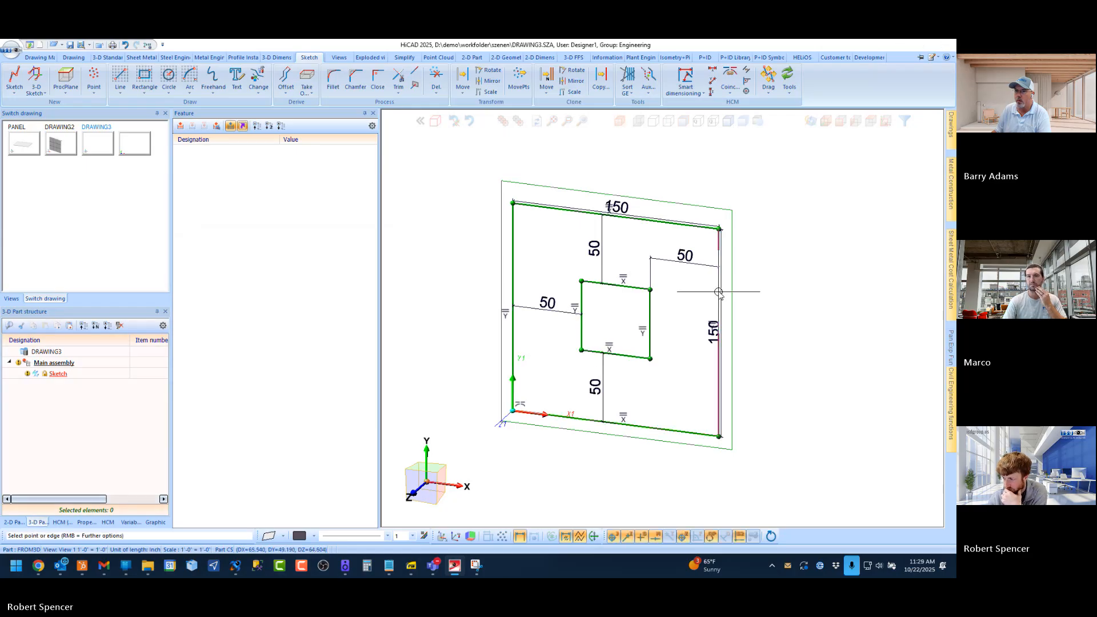
pyautogui.press('Escape')
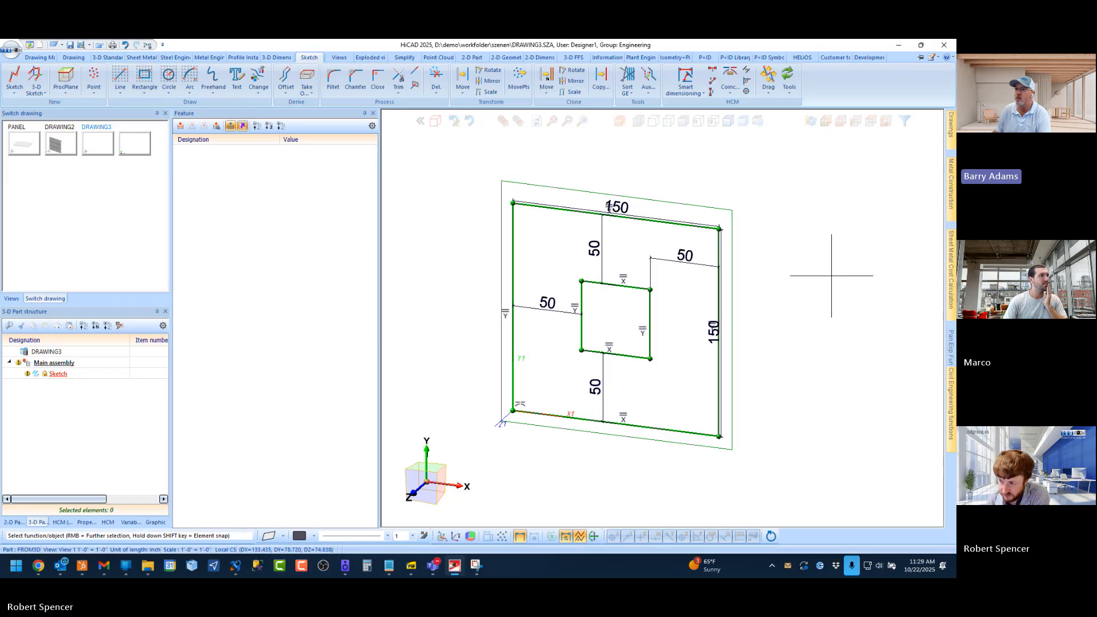
# Step: Leave the finished wall sketch by making the Main assembly the active part
pyautogui.scroll(1, 588, 290)
pyautogui.scroll(-2, 562, 302)
pyautogui.scroll(1, 608, 313)
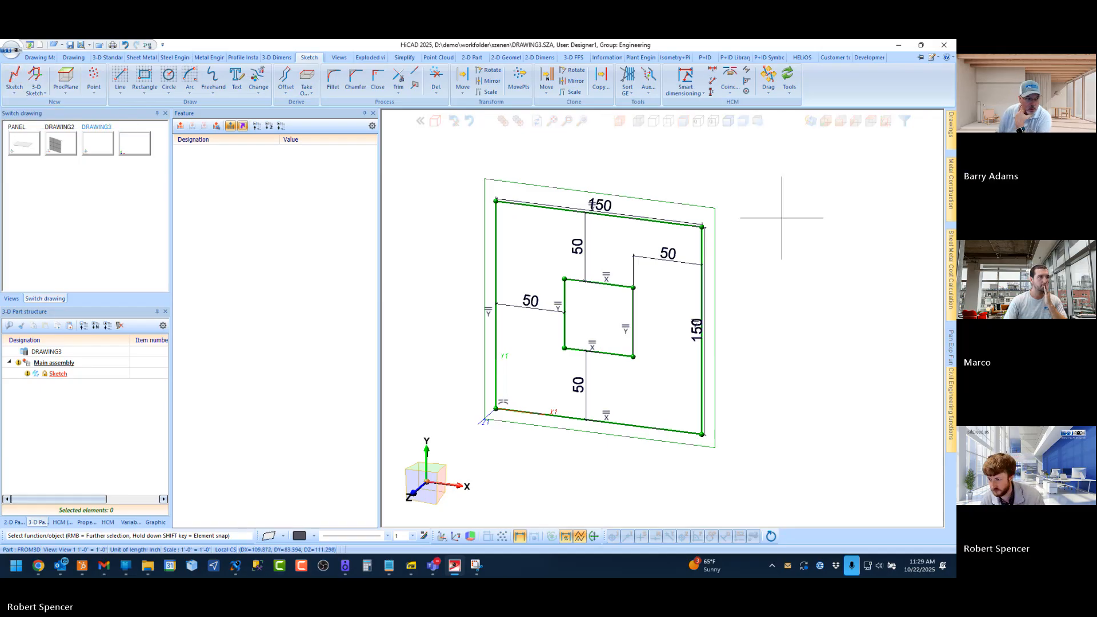
pyautogui.doubleClick(54, 362)
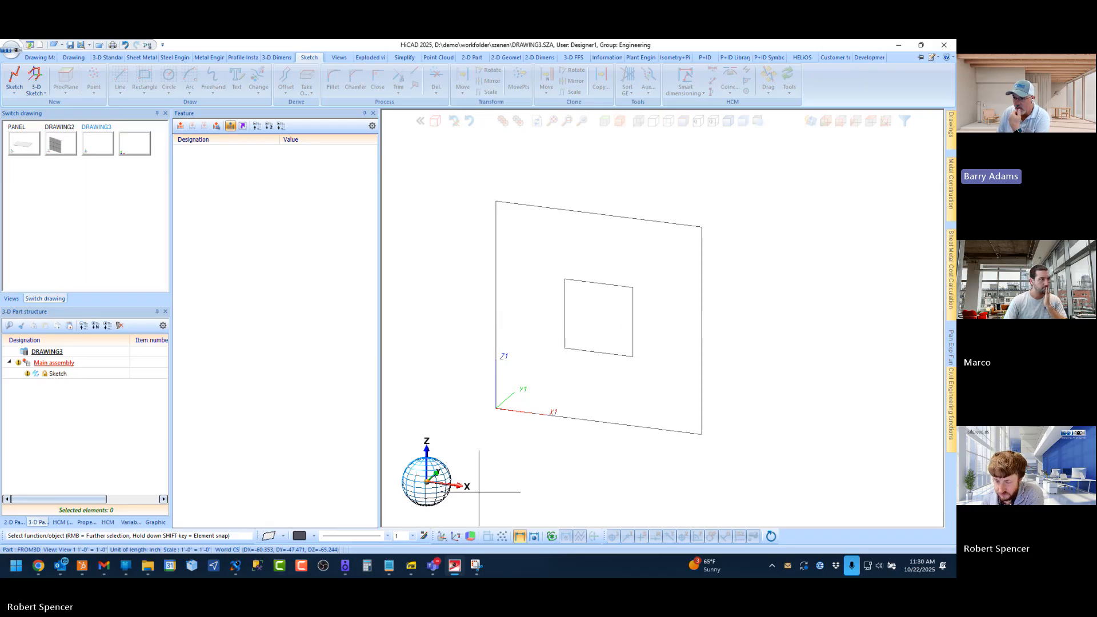
# Step: Reactivate the wall sketch for editing
pyautogui.doubleClick(553, 416)
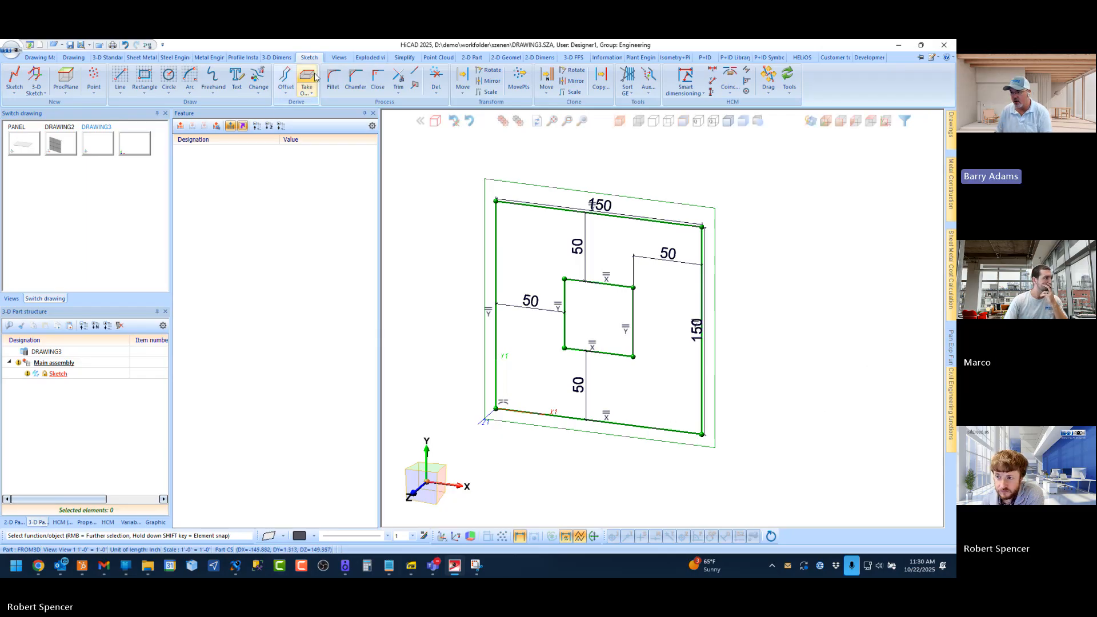
pyautogui.click(18, 78)
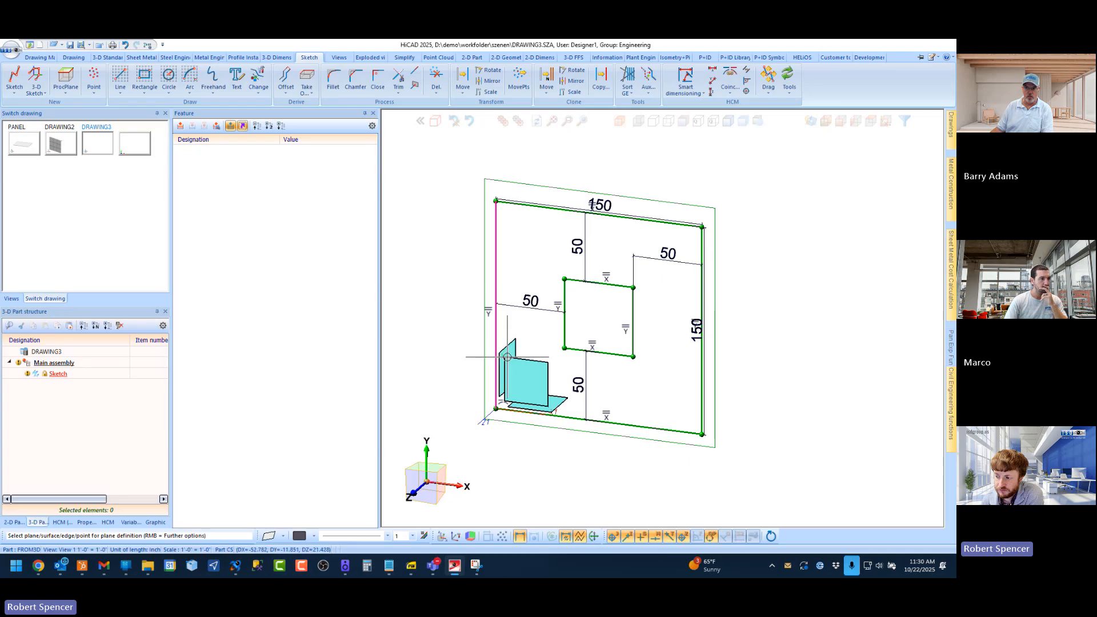
pyautogui.scroll(3, 556, 404)
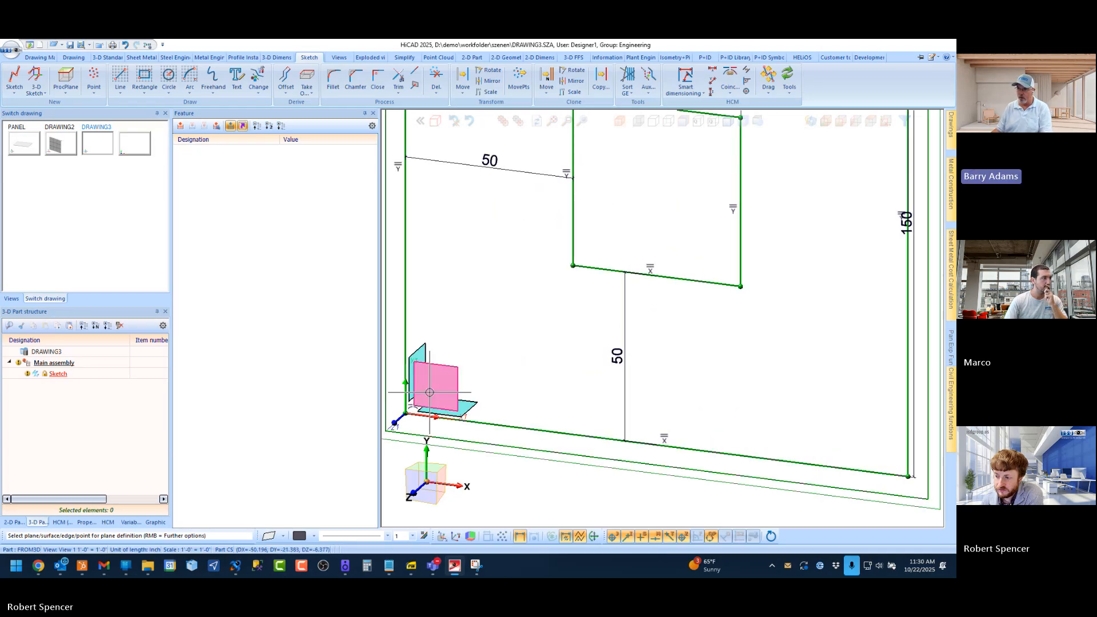
pyautogui.scroll(-4, 430, 392)
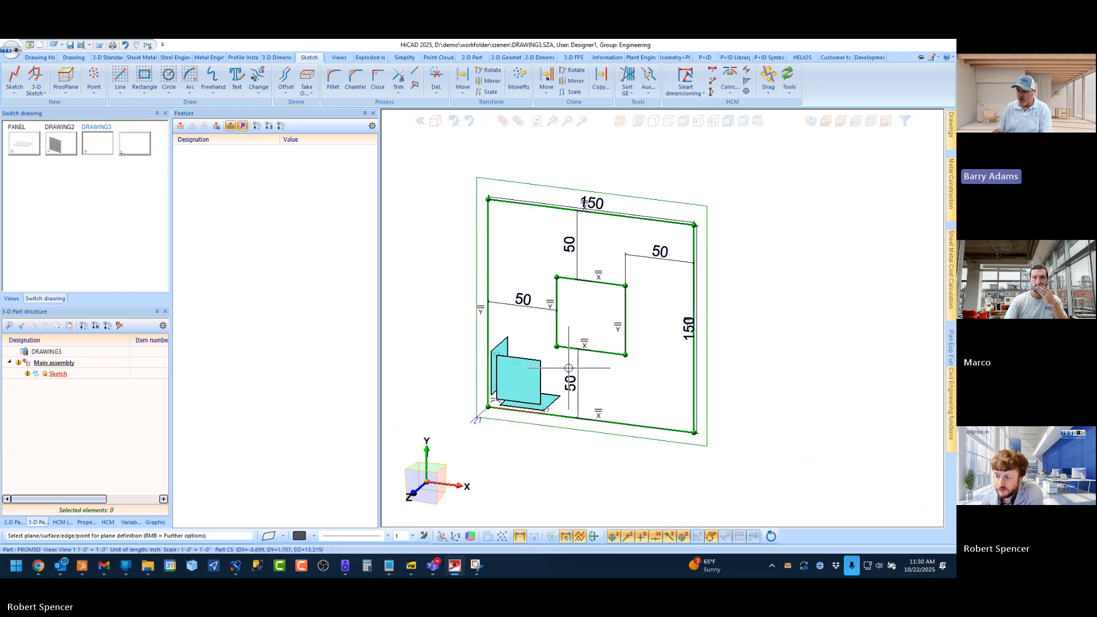
pyautogui.click(587, 366)
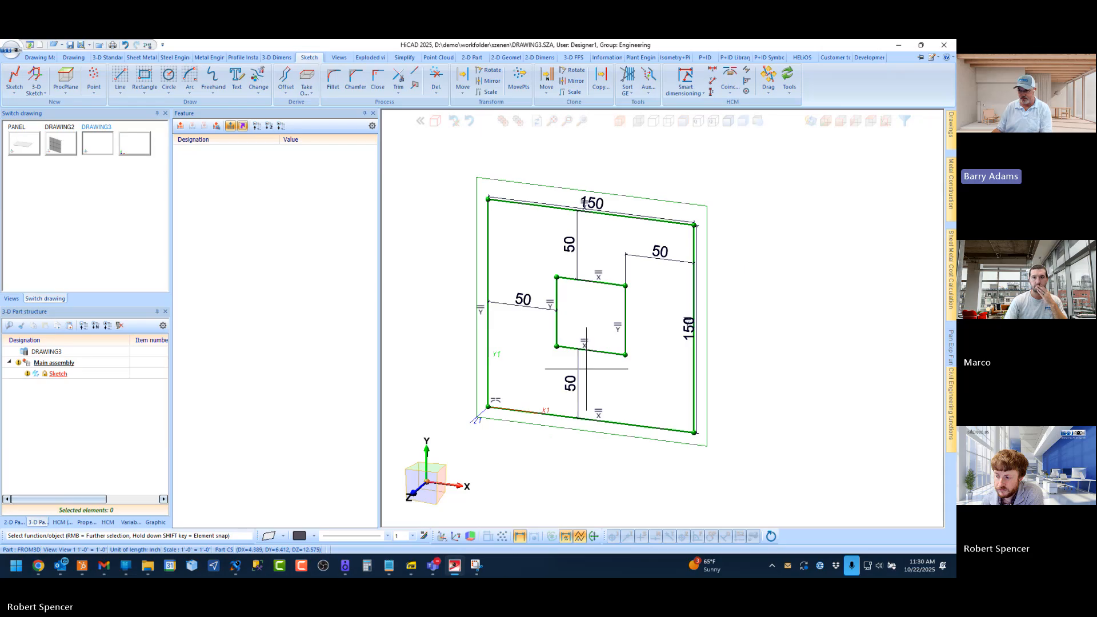
pyautogui.scroll(-3, 571, 330)
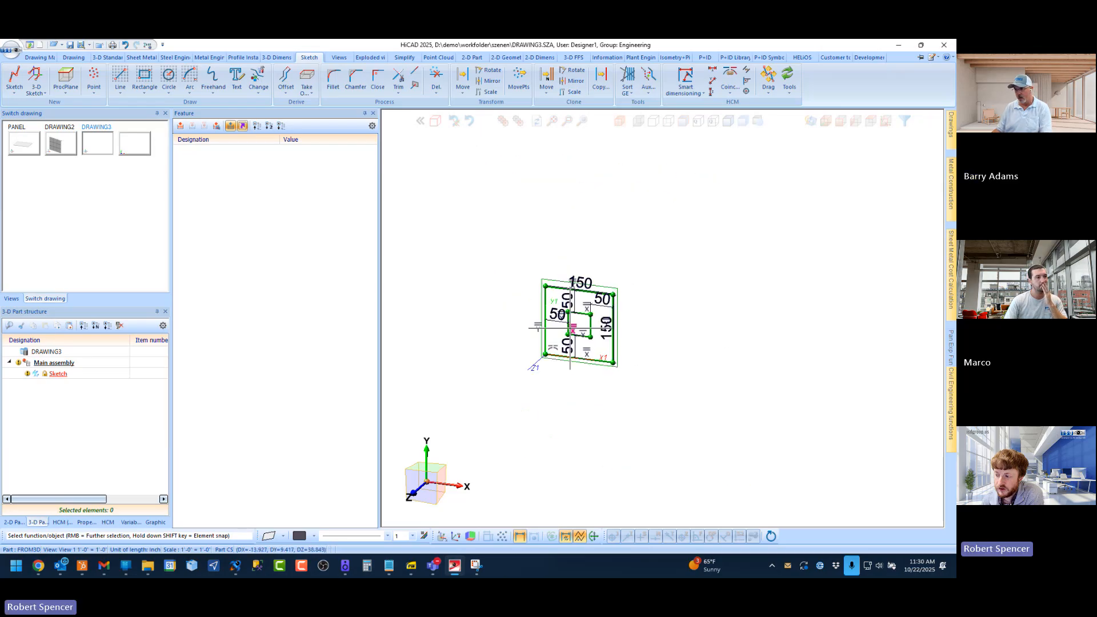
pyautogui.scroll(4, 572, 329)
pyautogui.scroll(-1, 571, 330)
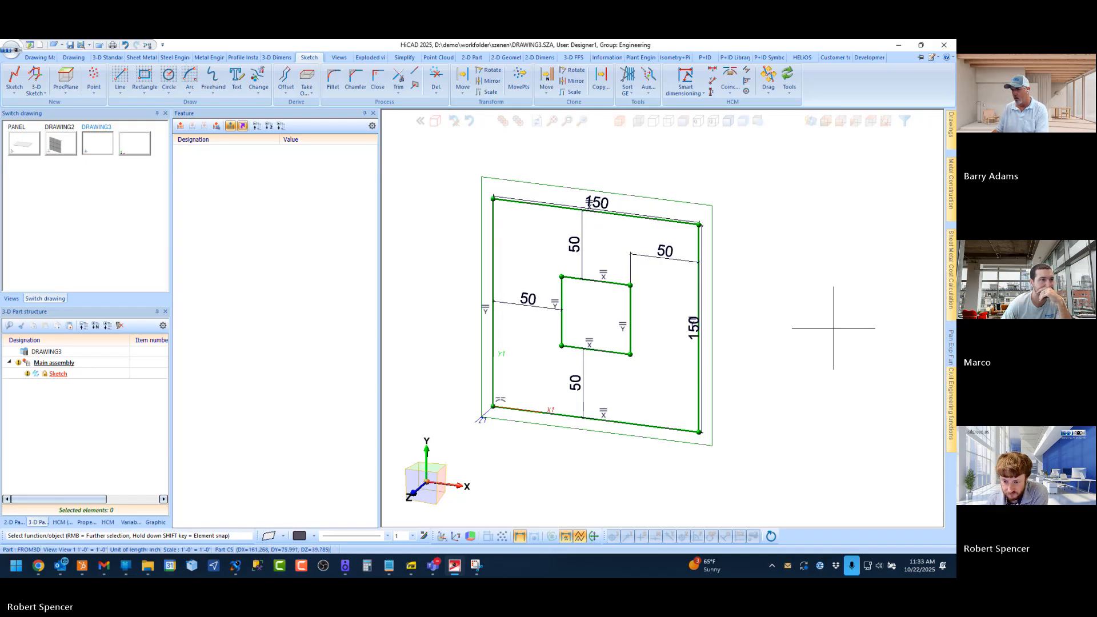
pyautogui.moveTo(128, 339); pyautogui.dragTo(113, 346)
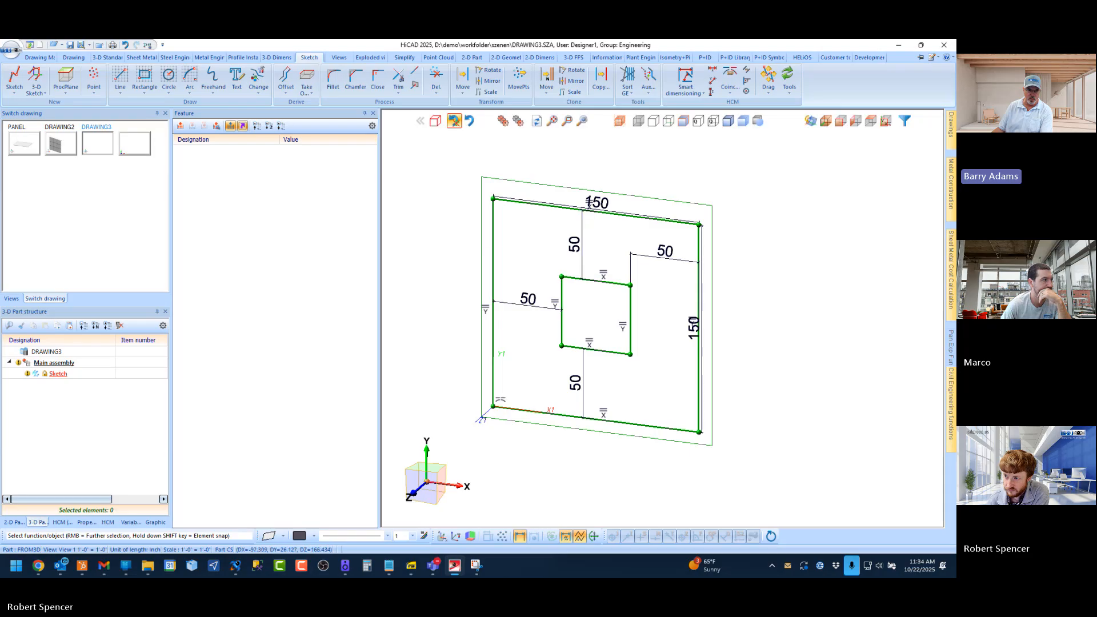
# Step: Delete the inner opening rectangle from the wall sketch, keeping the outer outline
pyautogui.click(434, 83)
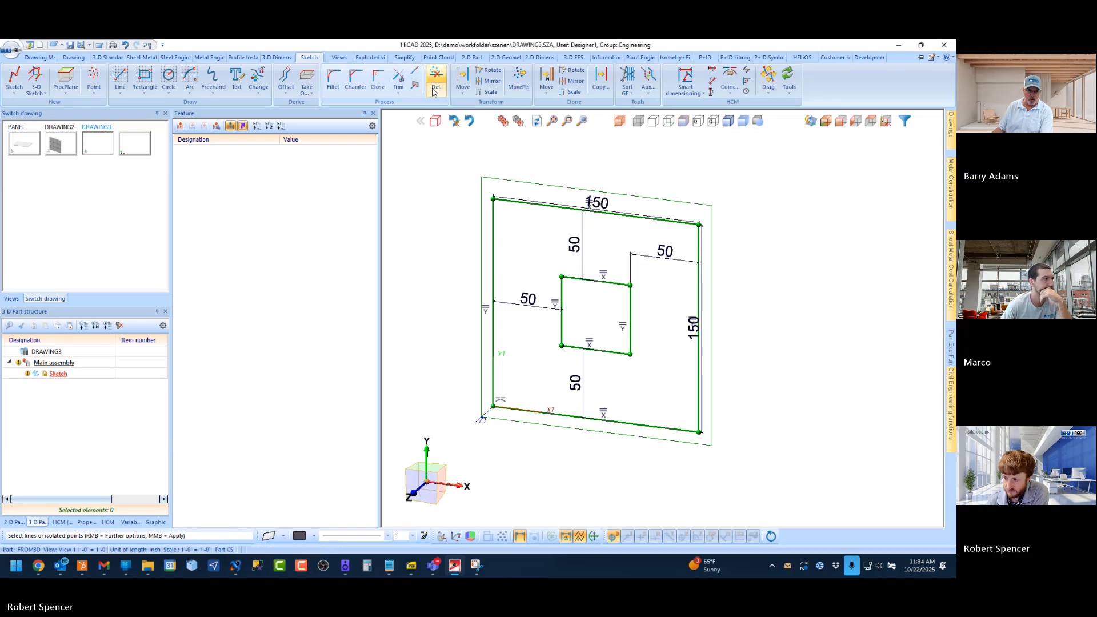
pyautogui.doubleClick(577, 280)
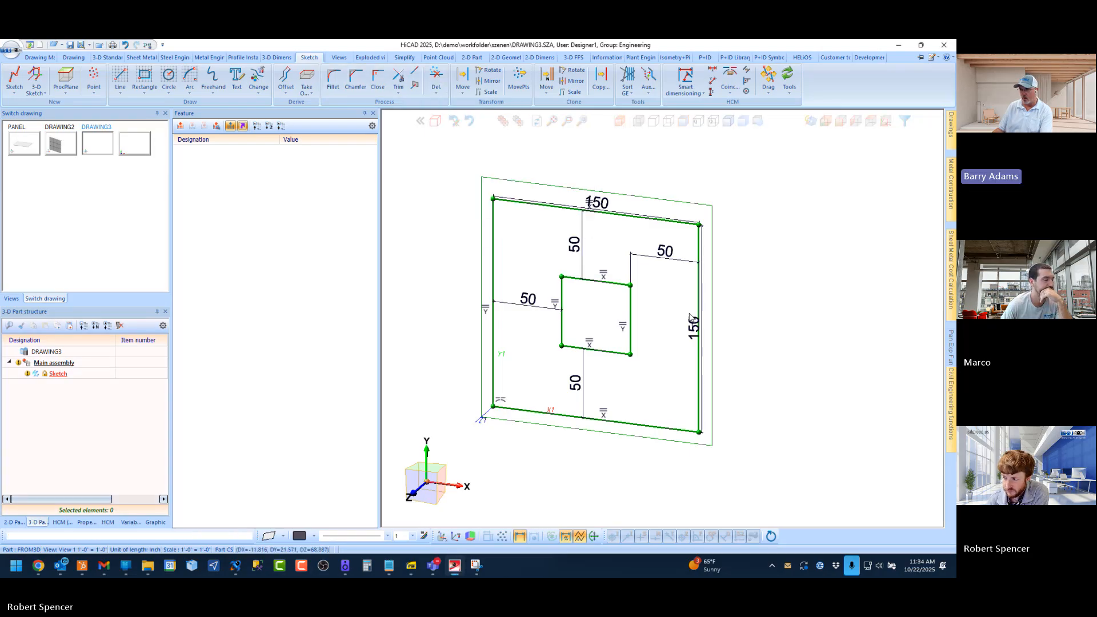
pyautogui.middleClick(802, 275)
pyautogui.scroll(-1, 591, 323)
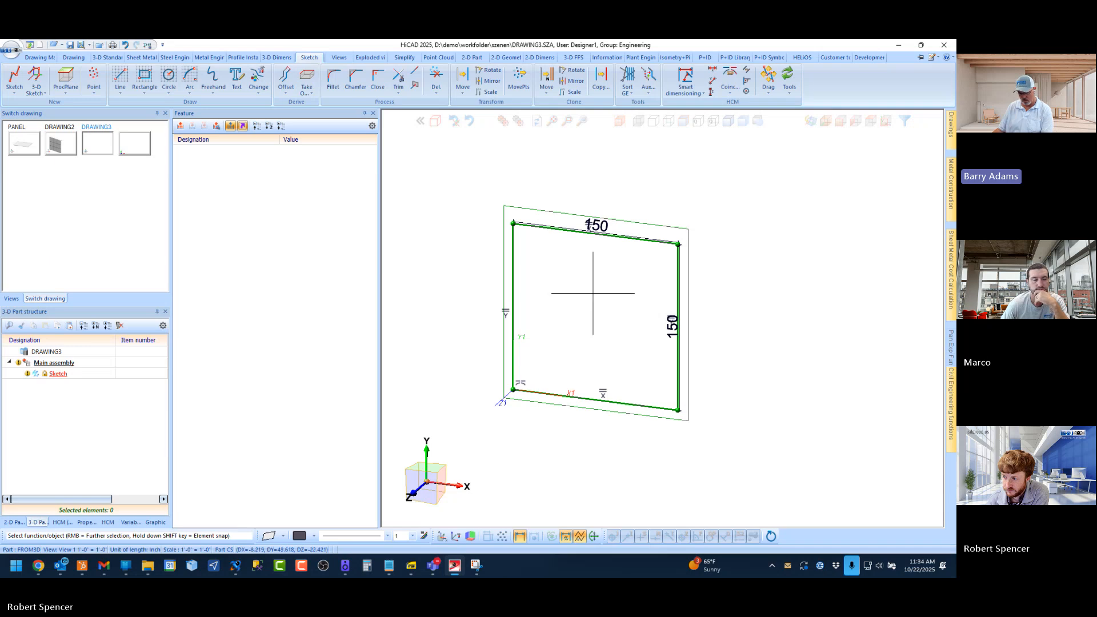
pyautogui.scroll(1, 607, 285)
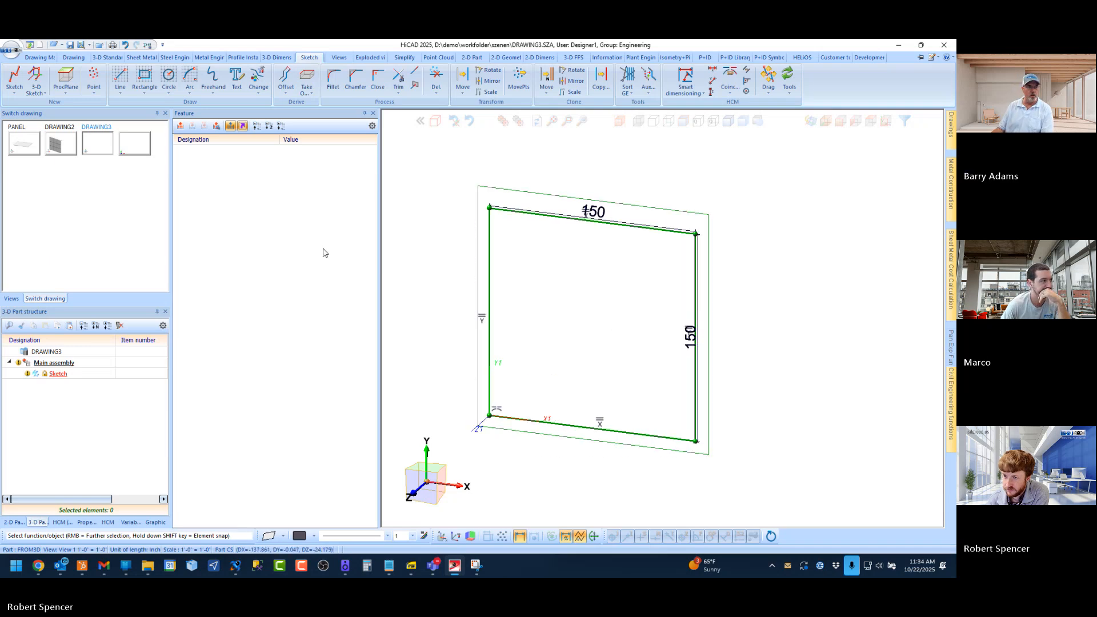
# Step: Sketch a new rectangular opening about 60 by 60 inches inside the wall outline
pyautogui.click(145, 79)
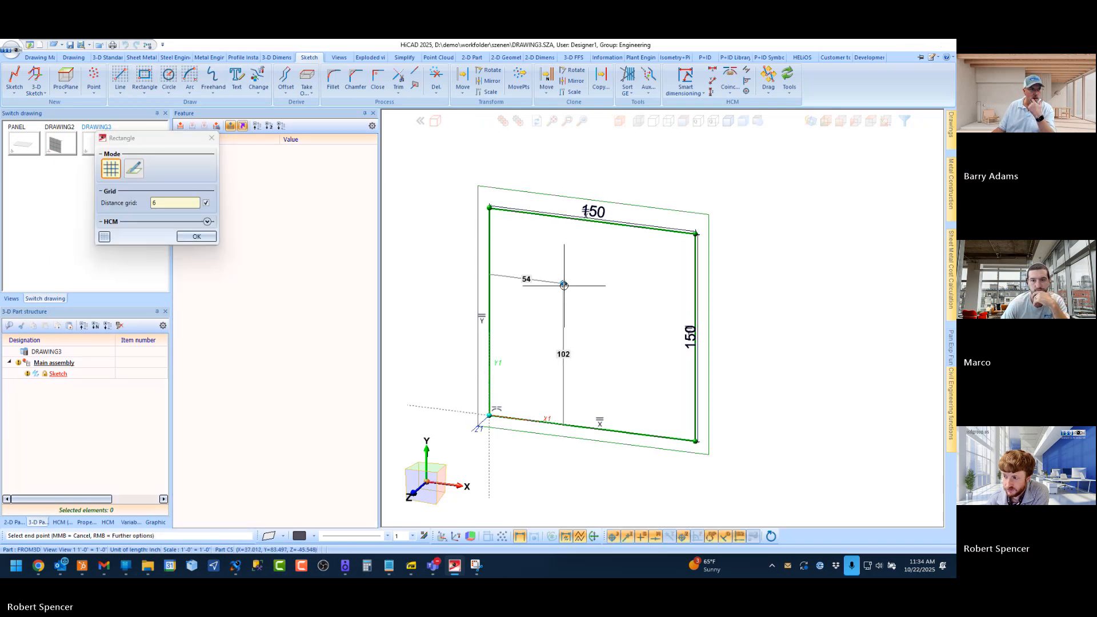
pyautogui.click(564, 284)
pyautogui.click(642, 377)
pyautogui.middleClick(754, 245)
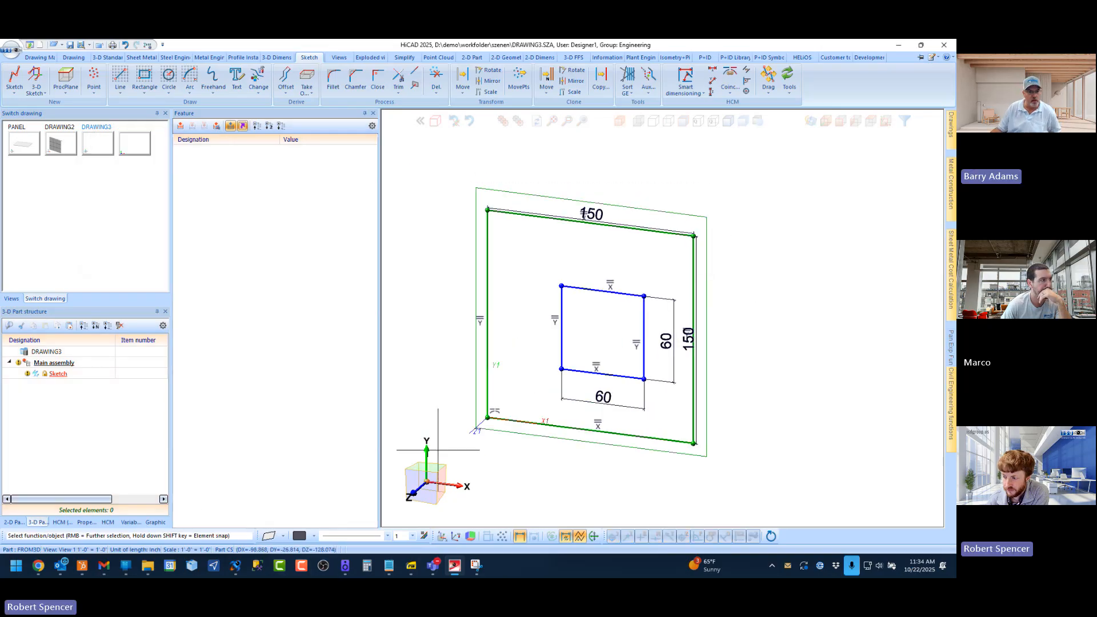
# Step: Delete the two 60 inch dimensional constraints that fix the new opening's width and height
pyautogui.click(107, 522)
pyautogui.scroll(-3, 109, 467)
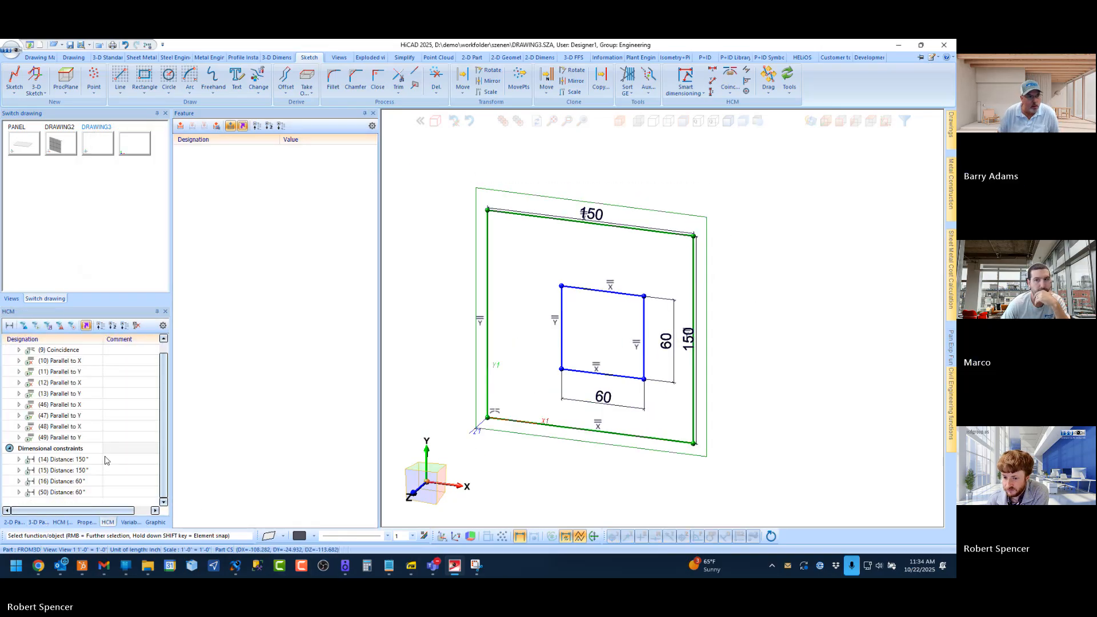
pyautogui.click(73, 485)
pyautogui.keyDown('ctrl'); pyautogui.click(77, 492); pyautogui.keyUp('ctrl')
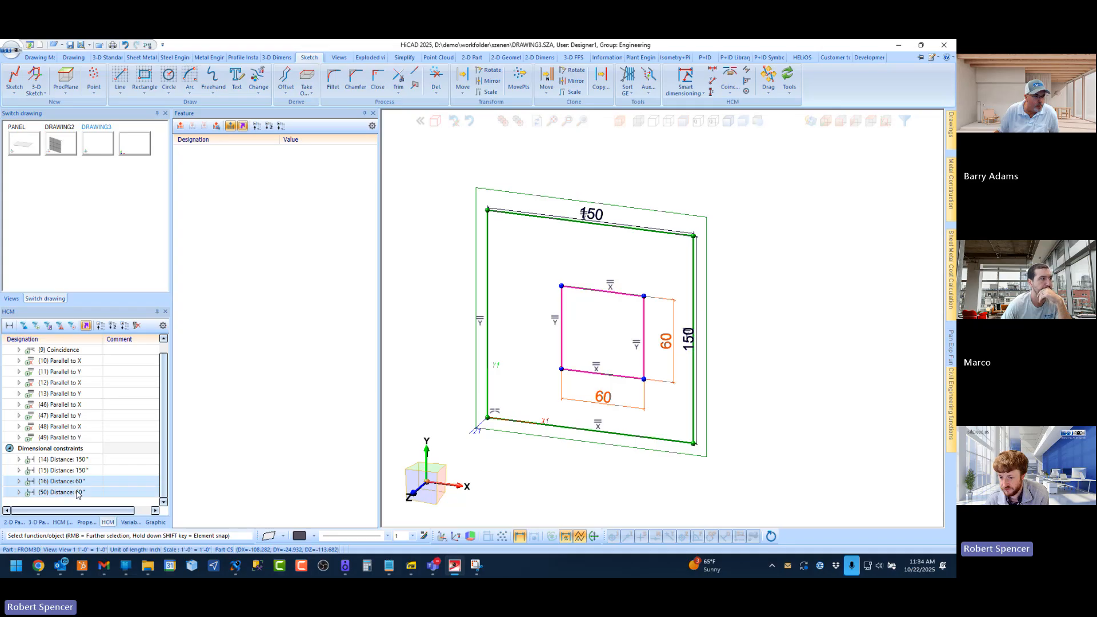
pyautogui.rightClick(77, 492)
pyautogui.click(109, 409)
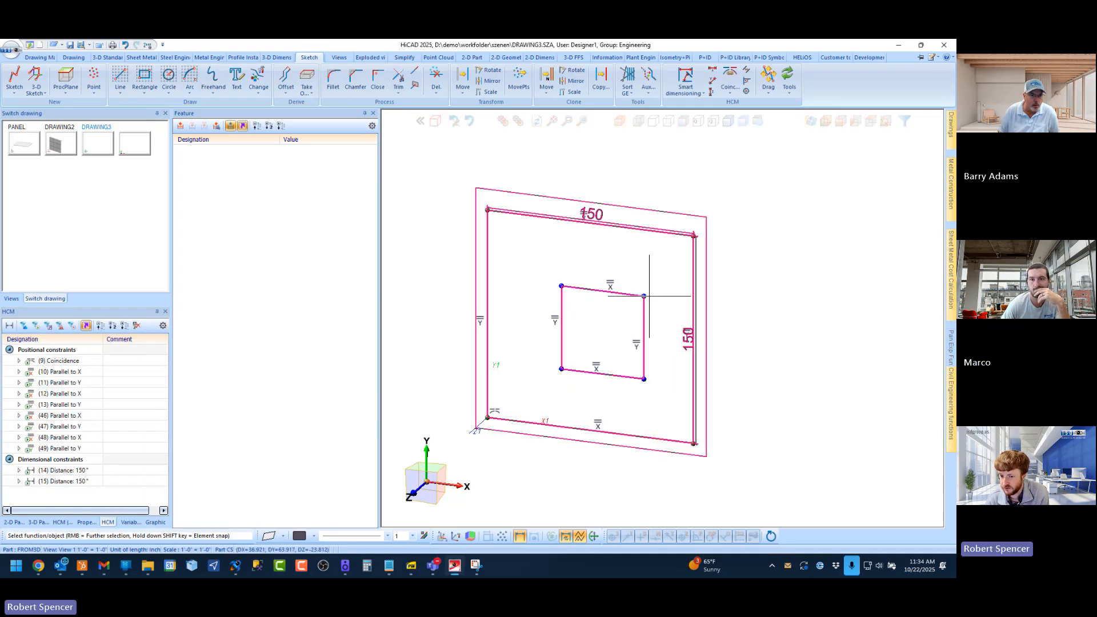
# Step: Dimension the distance from the opening's left edge to the wall's left edge as 50 inches
pyautogui.click(685, 77)
pyautogui.click(555, 304)
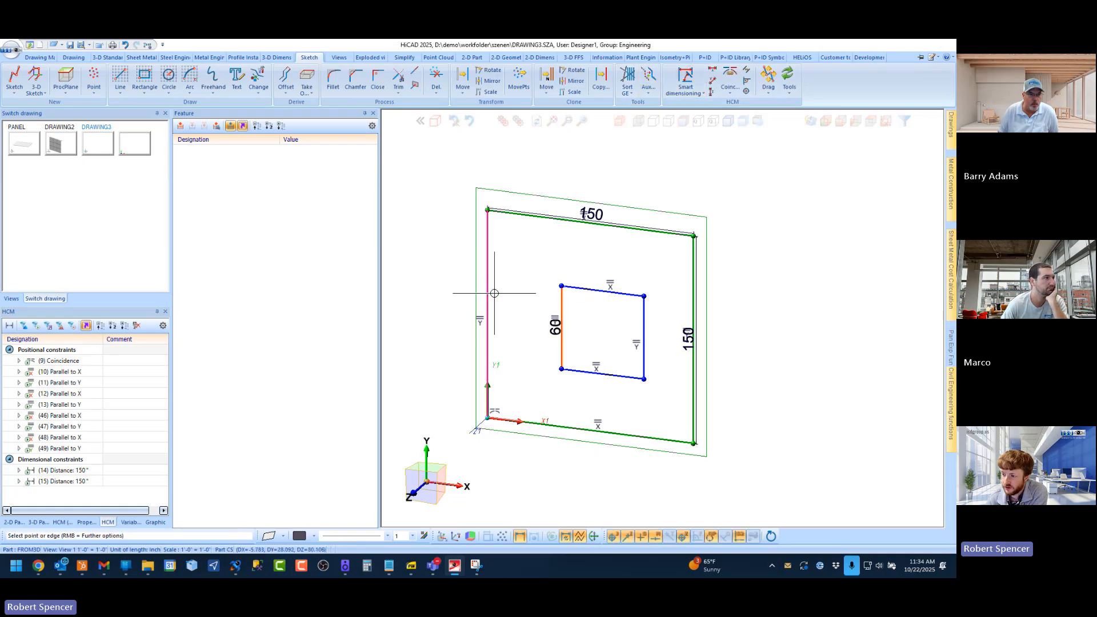
pyautogui.click(489, 299)
pyautogui.click(517, 314)
pyautogui.write('50')
pyautogui.press('Return')
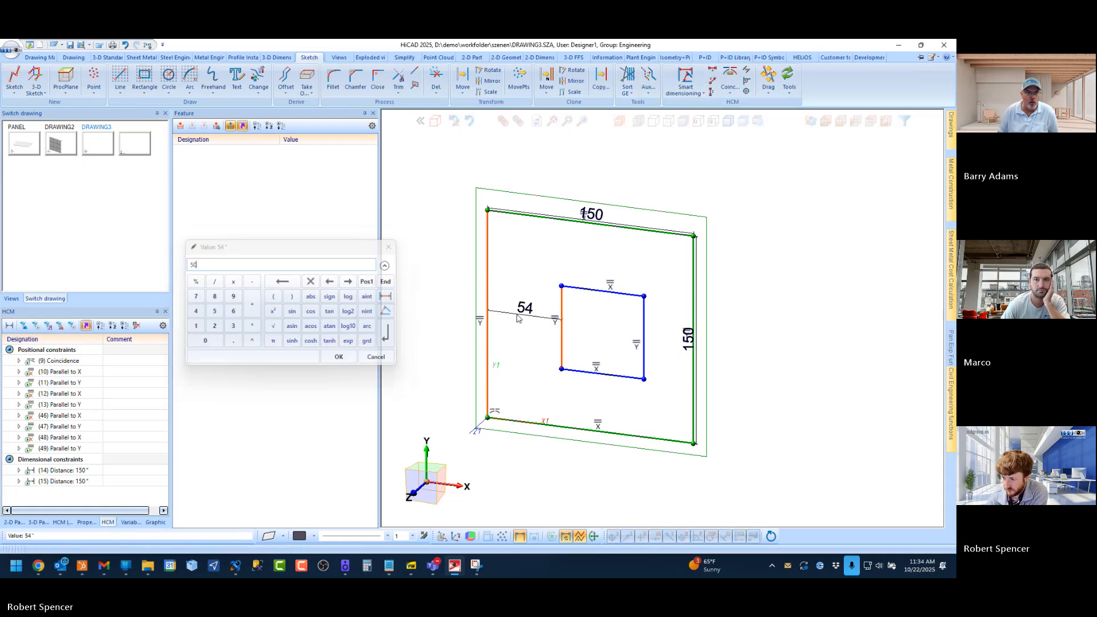
# Step: Dimension the distance from the new opening's right edge to the wall's right edge as 50 inches
pyautogui.click(639, 334)
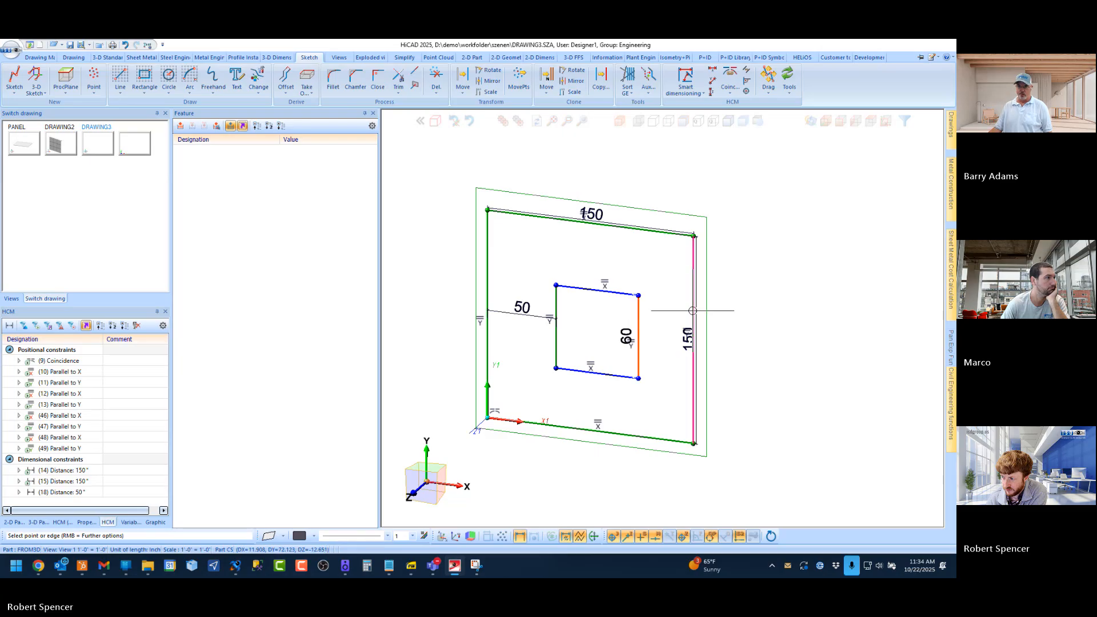
pyautogui.click(693, 331)
pyautogui.click(660, 328)
pyautogui.write('50')
pyautogui.press('Return')
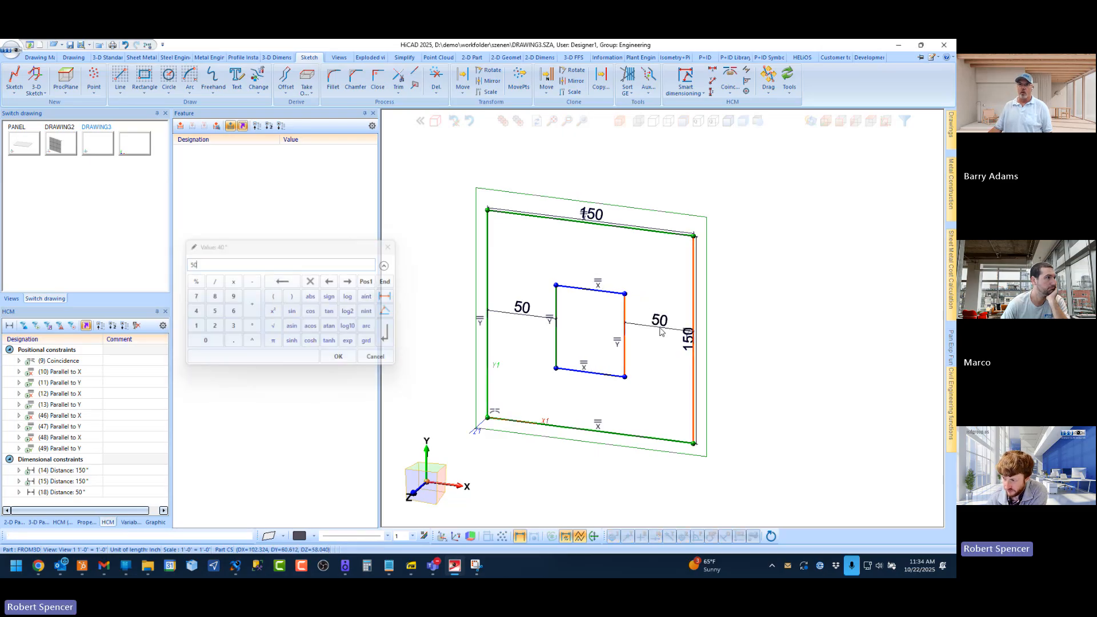
# Step: Dimension the distance from the new opening's upper edge to the wall's upper edge as 50 inches
pyautogui.click(616, 292)
pyautogui.click(610, 225)
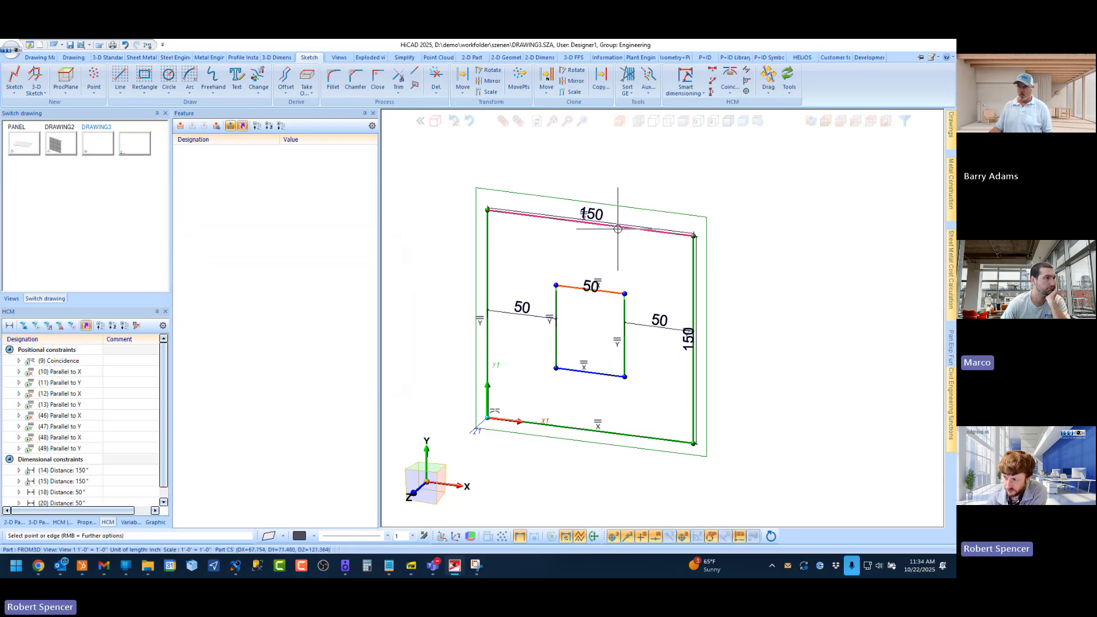
pyautogui.click(592, 255)
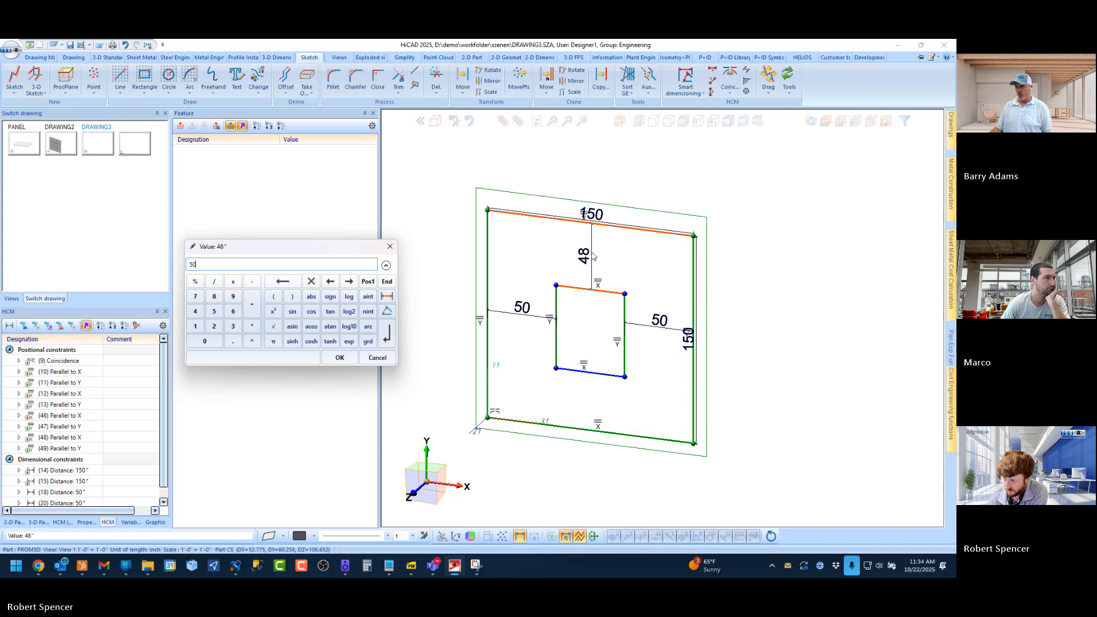
pyautogui.write('50')
pyautogui.press('Return')
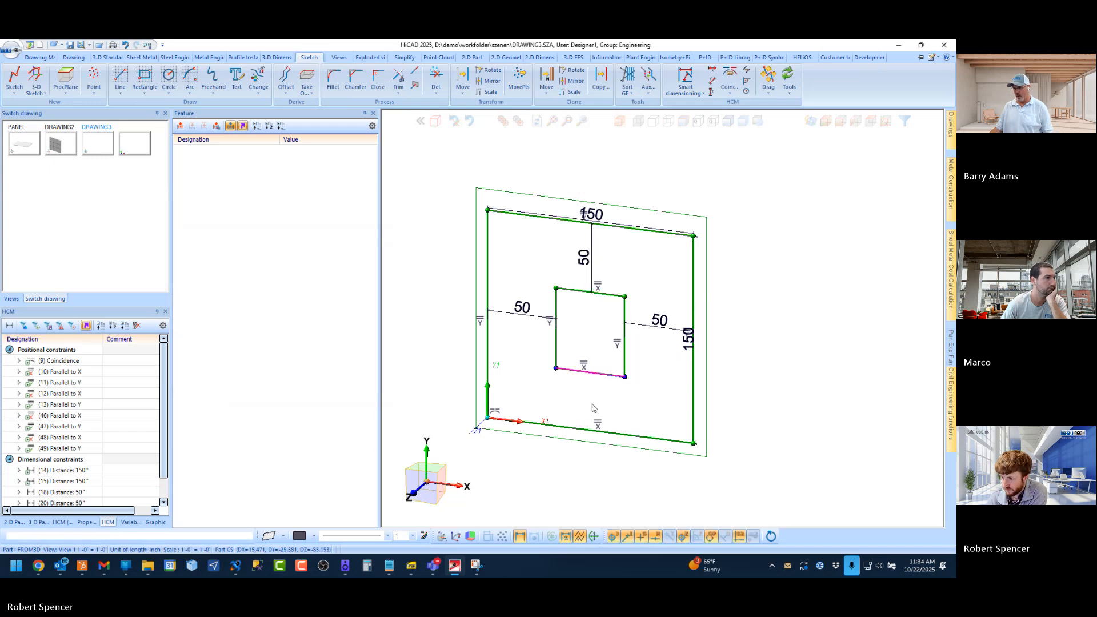
# Step: Dimension the distance between the wall's bottom edge and the new opening's lower edge
pyautogui.click(594, 429)
pyautogui.click(594, 374)
pyautogui.click(579, 407)
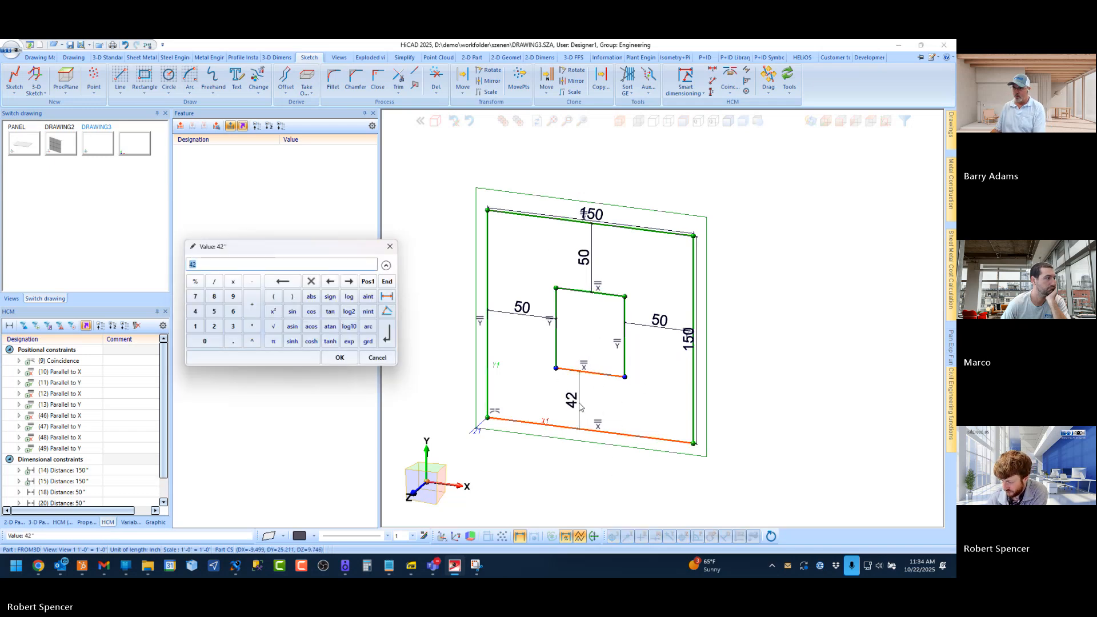
# Step: Set the distance between the lower edges of the inner and outer squares to 50"
pyautogui.write('50')
pyautogui.press('Return')
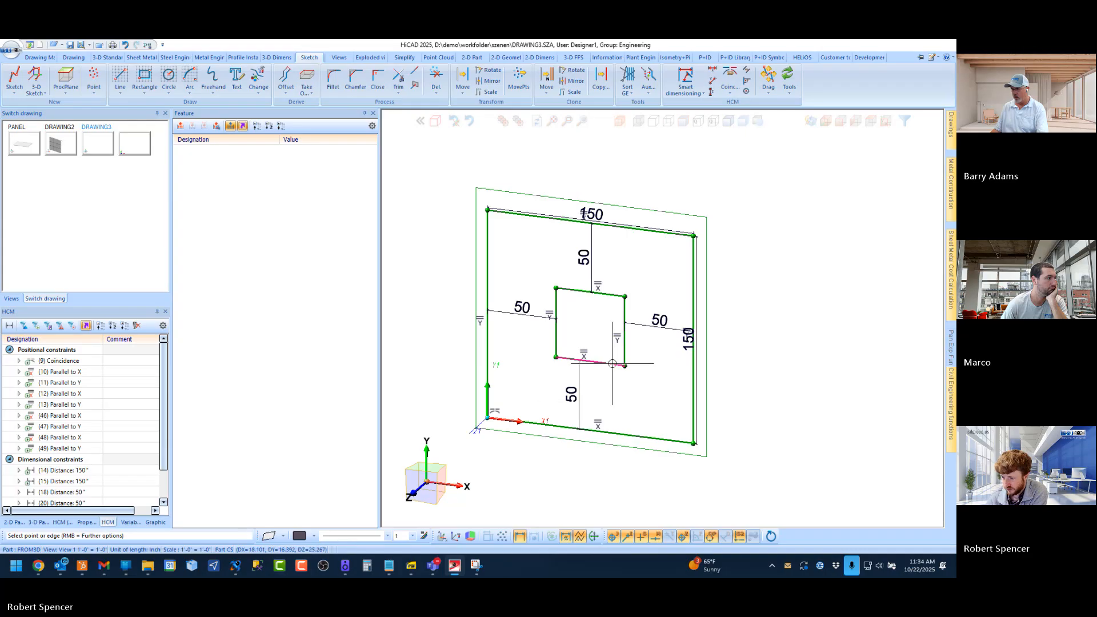
pyautogui.click(38, 522)
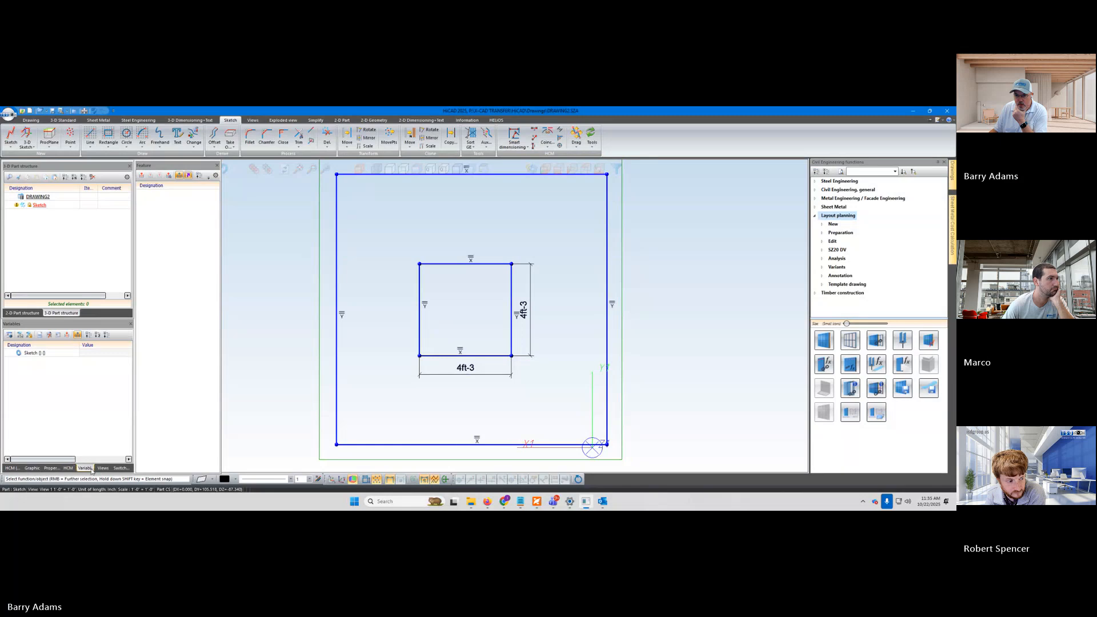
# Step: Display the 3-D sketch's HCM constraint list and widen its docking window
pyautogui.click(14, 313)
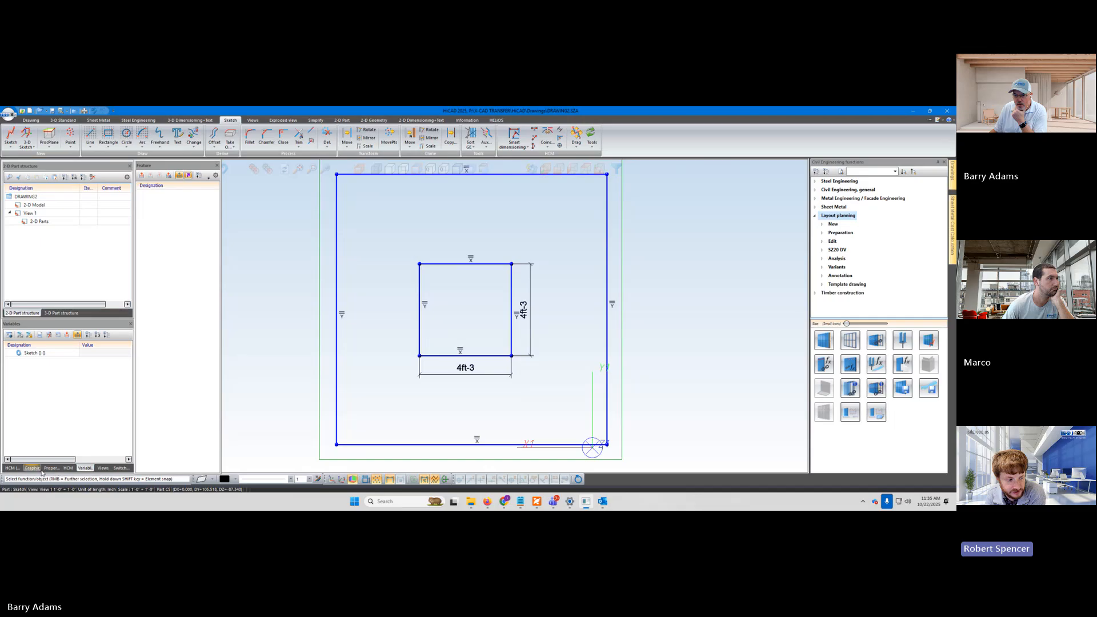
pyautogui.click(11, 468)
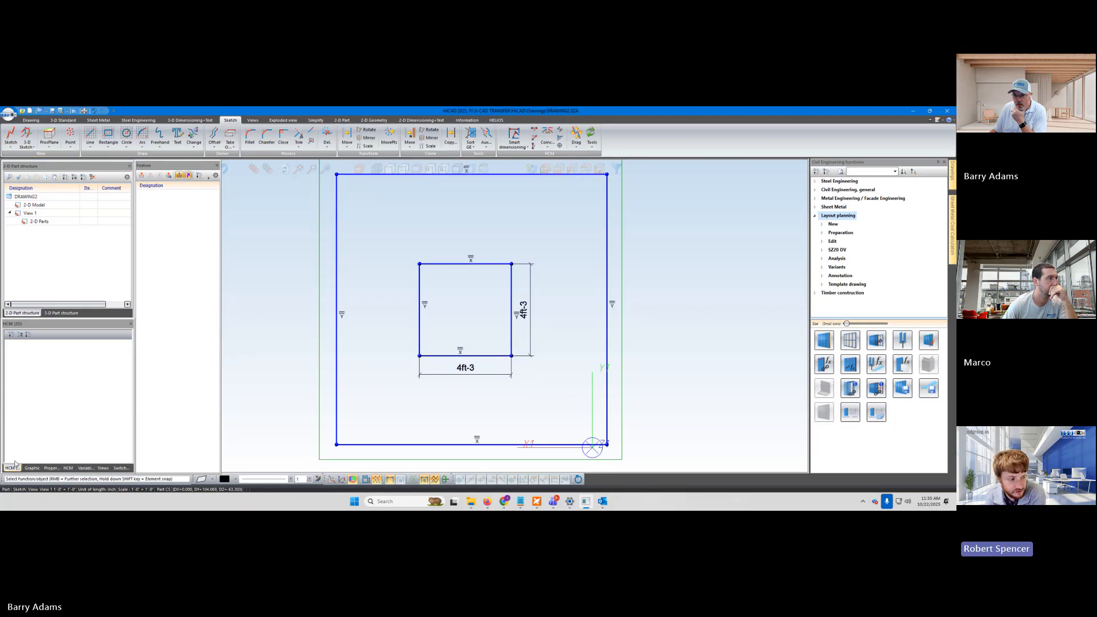
pyautogui.click(58, 313)
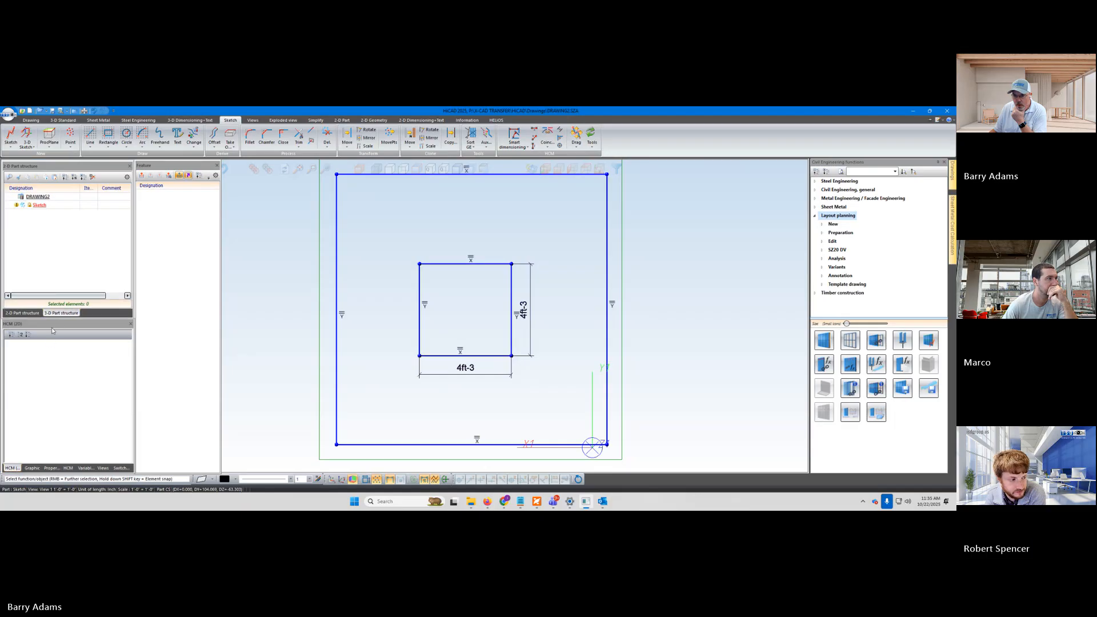
pyautogui.click(39, 205)
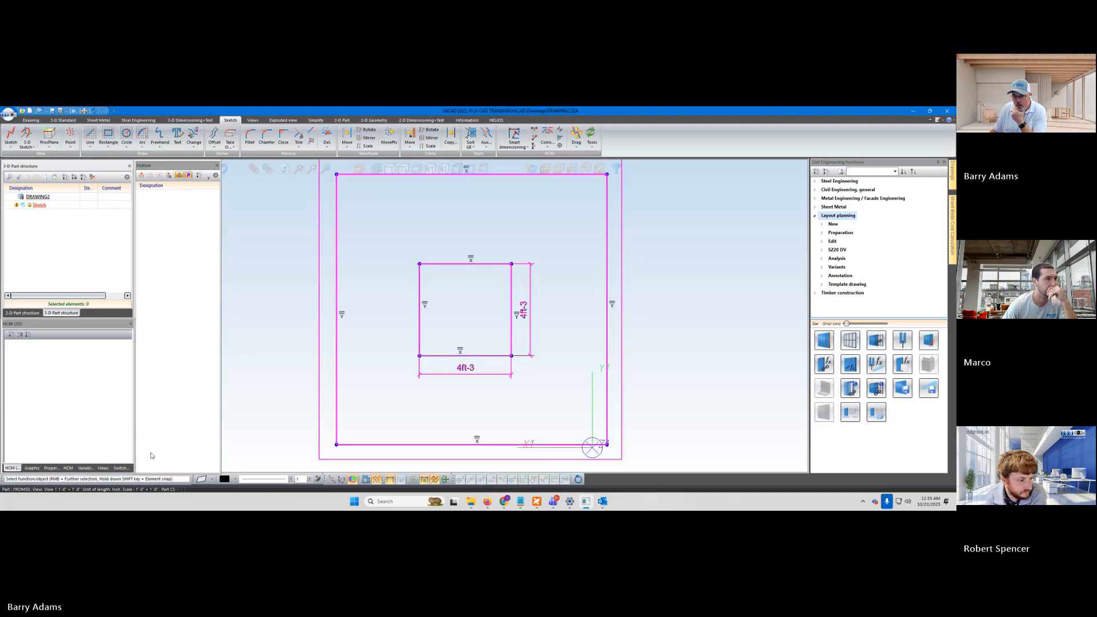
pyautogui.moveTo(133, 449); pyautogui.dragTo(164, 442)
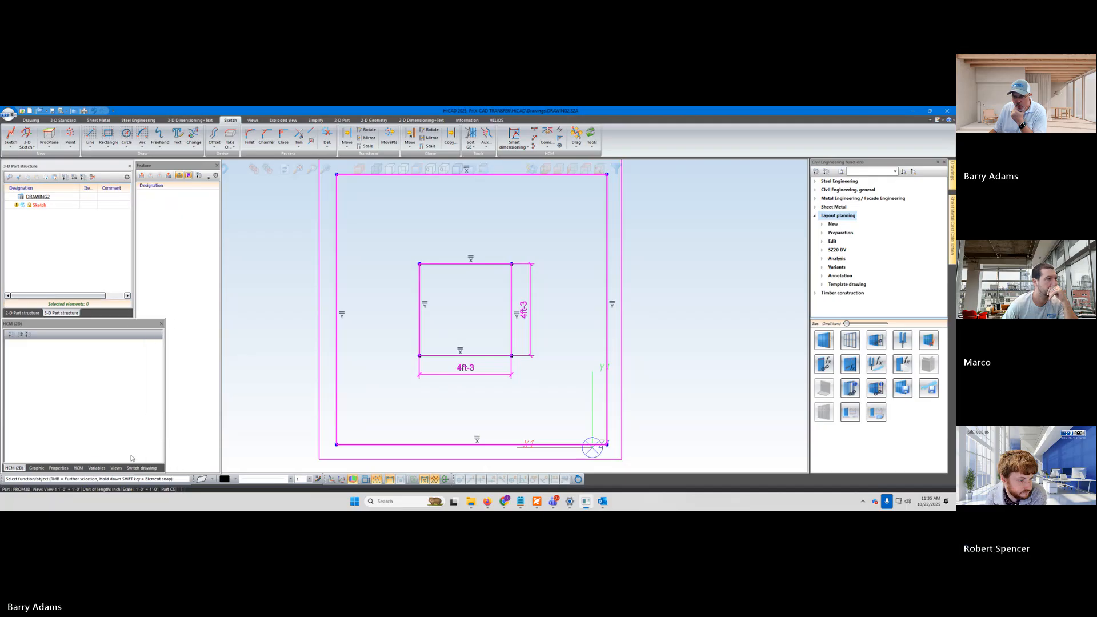
pyautogui.click(80, 468)
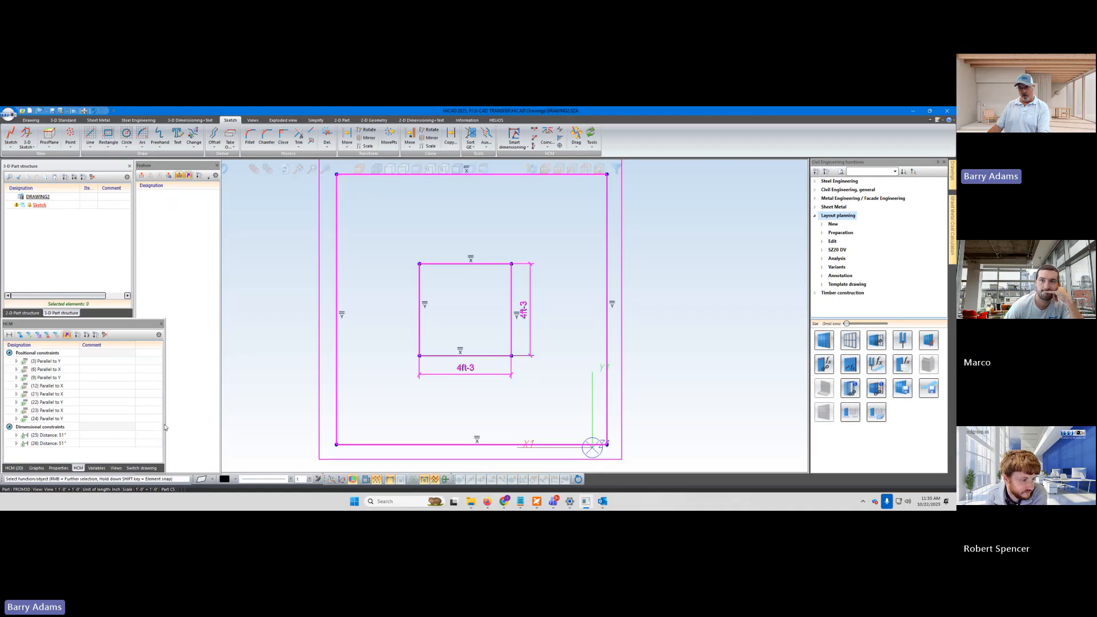
# Step: Delete the inner square's two distance constraints and narrow the docking window again
pyautogui.click(59, 444)
pyautogui.keyDown('ctrl'); pyautogui.click(57, 436); pyautogui.keyUp('ctrl')
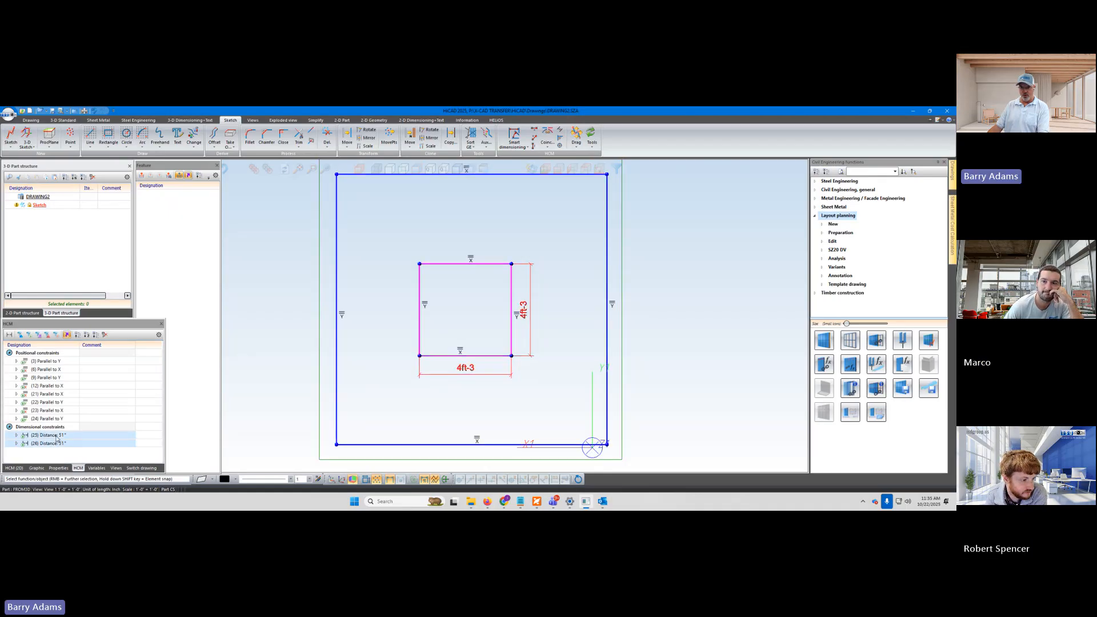
pyautogui.press('Delete')
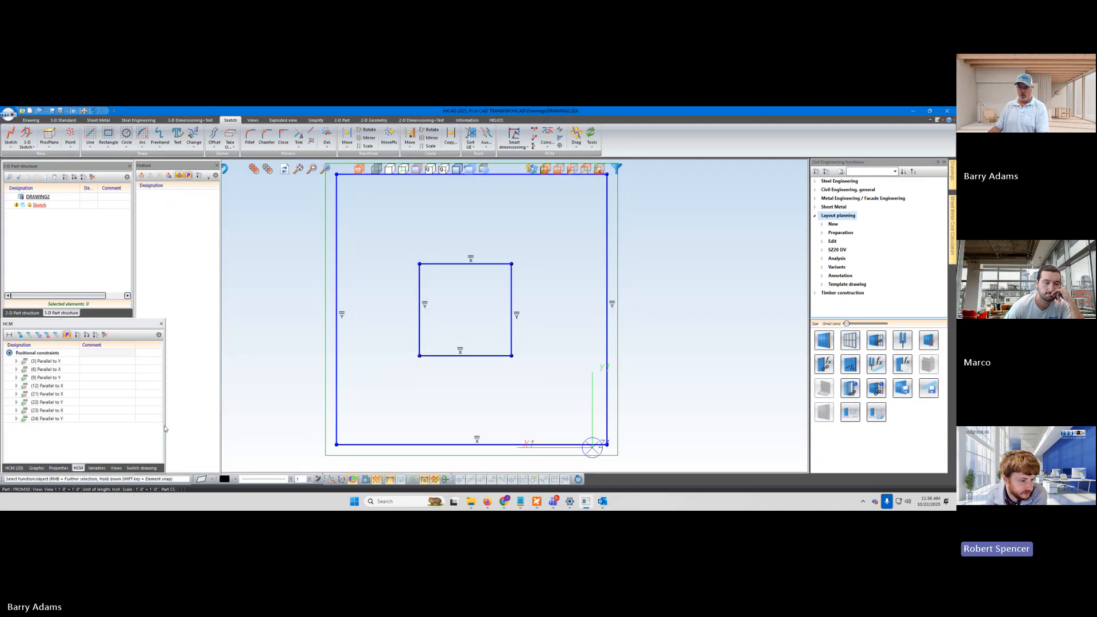
pyautogui.moveTo(165, 426); pyautogui.dragTo(134, 426)
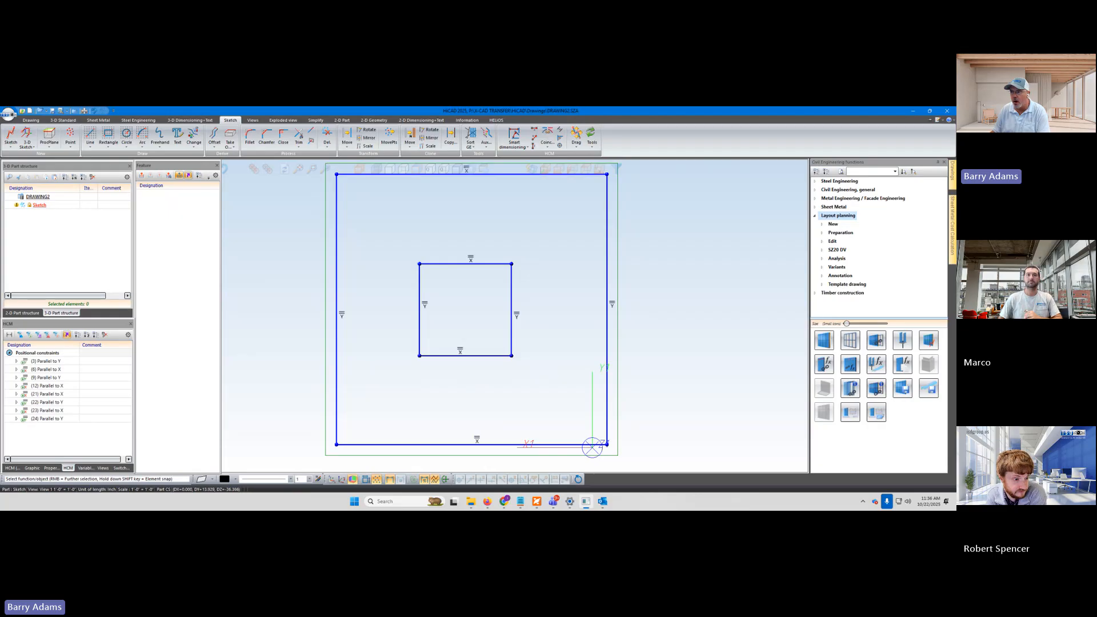
# Step: Try to delete the sketch through its part commands, undoing each deletion
pyautogui.rightClick(466, 355)
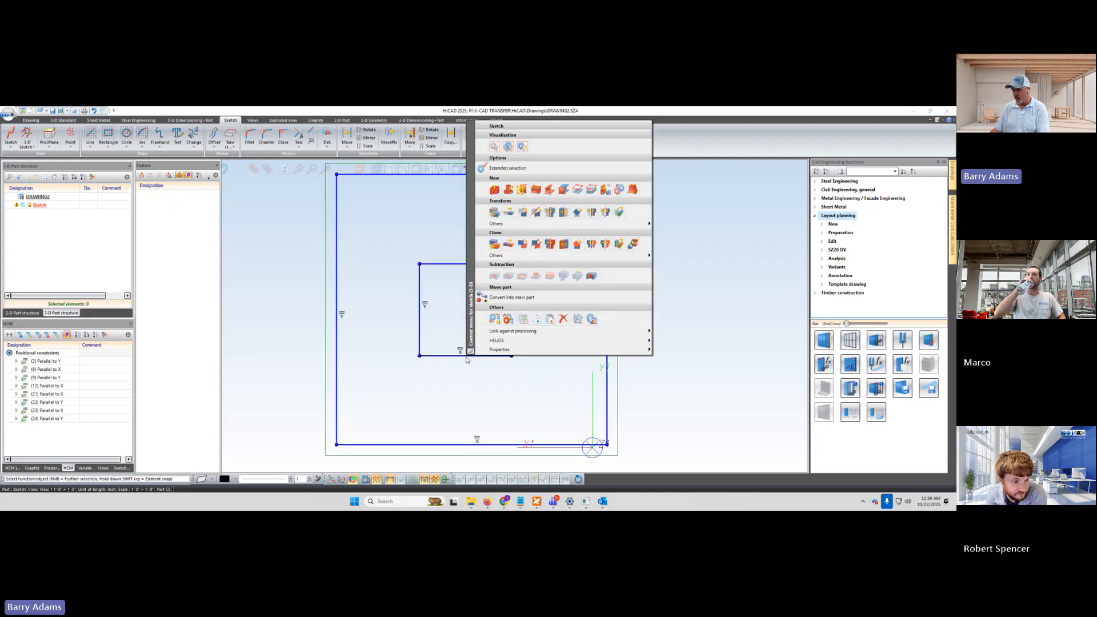
pyautogui.click(562, 318)
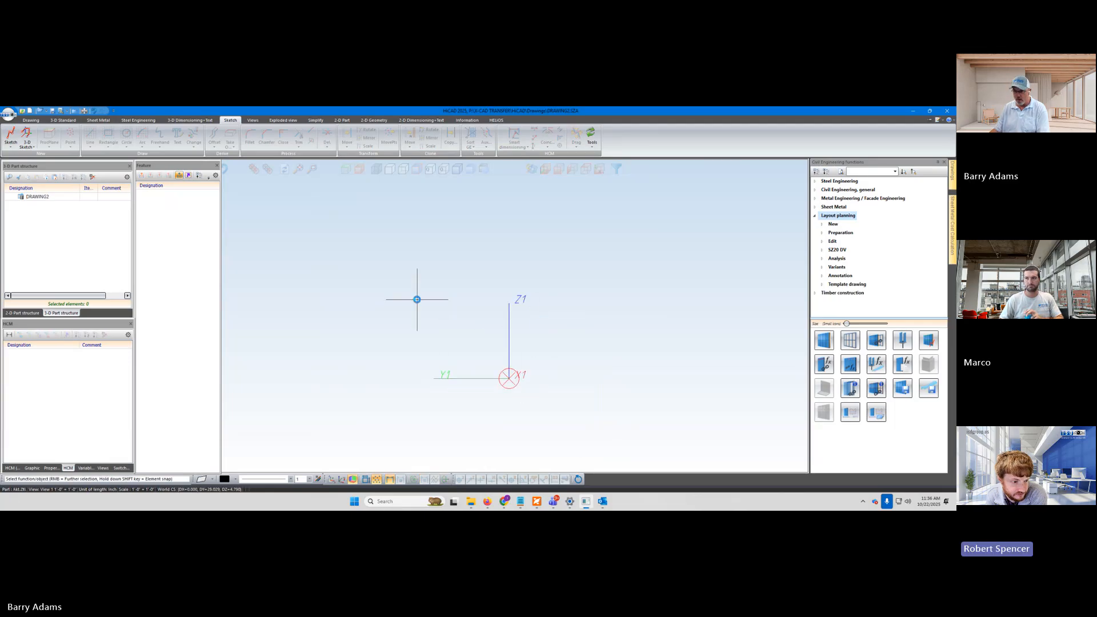
pyautogui.hotkey('ctrl', 'z')
pyautogui.scroll(3, 426, 304)
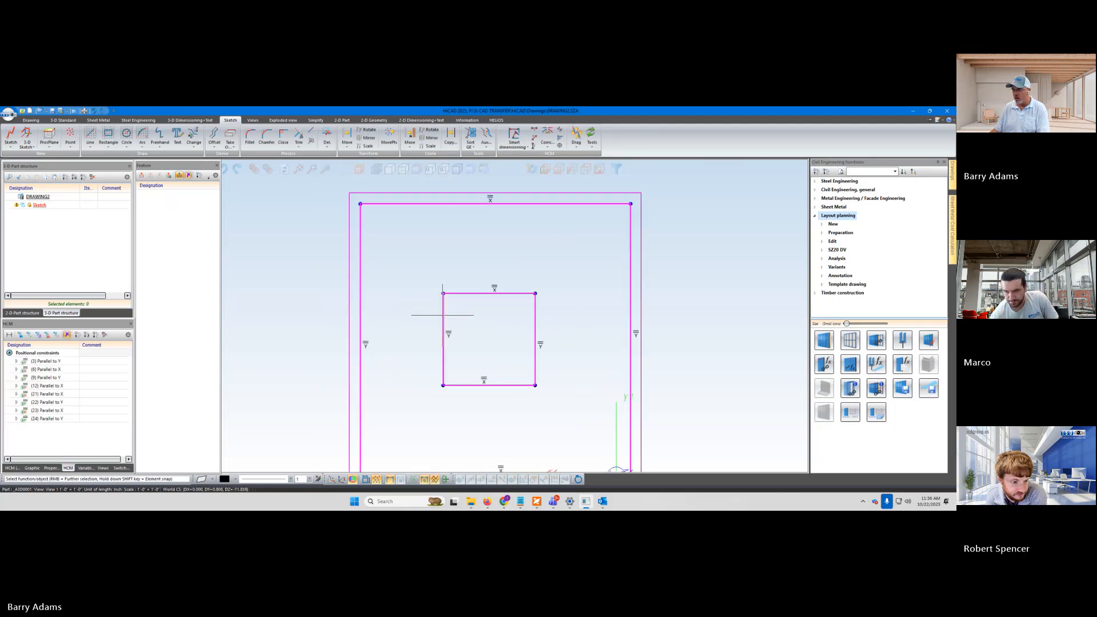
pyautogui.rightClick(443, 315)
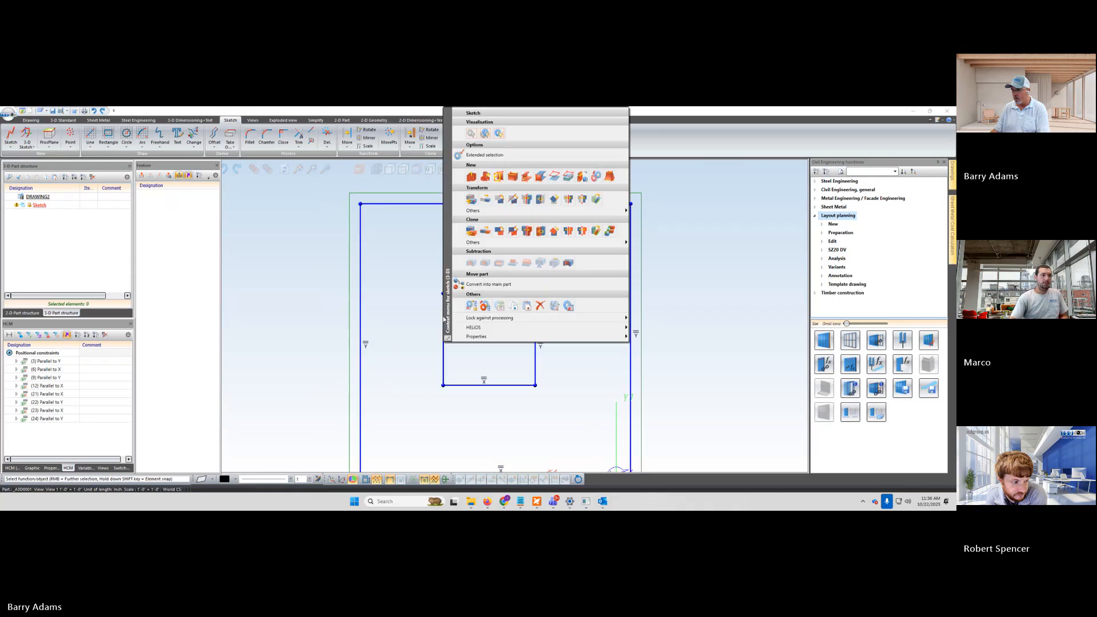
pyautogui.click(539, 307)
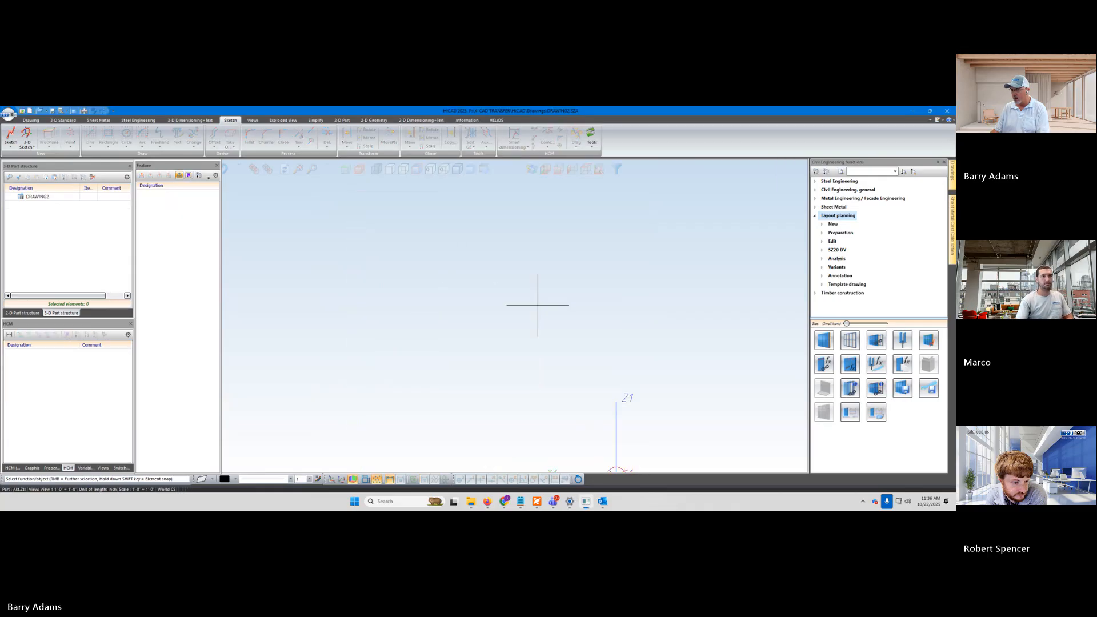
pyautogui.hotkey('ctrl', 'z')
pyautogui.scroll(-1, 537, 305)
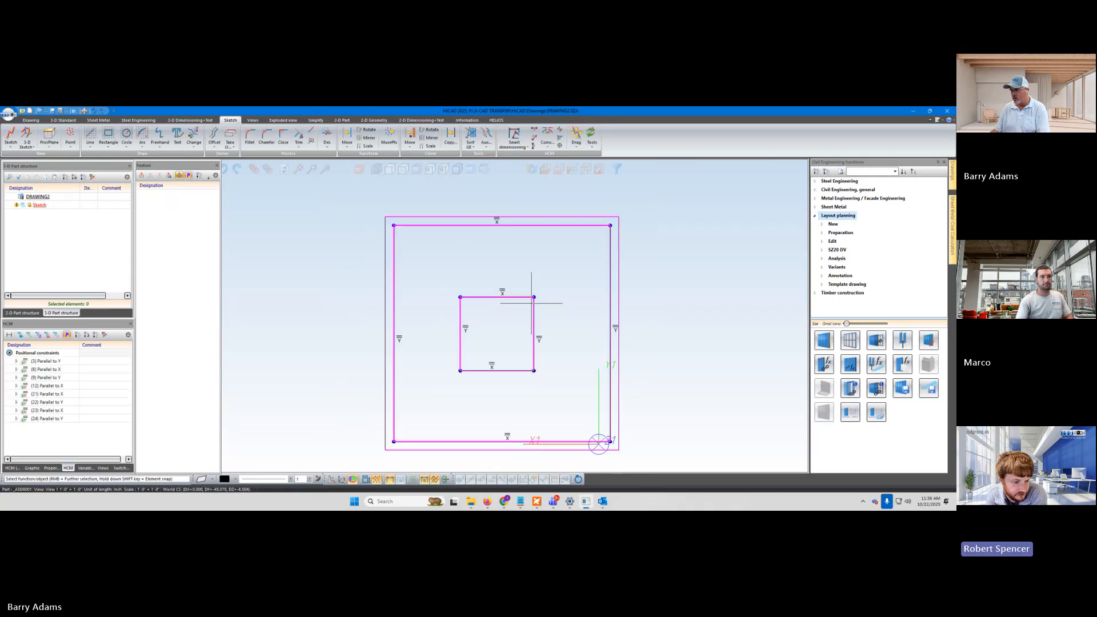
# Step: Examine the nested-square sketch up close and from an angled 3-D view
pyautogui.scroll(3, 538, 303)
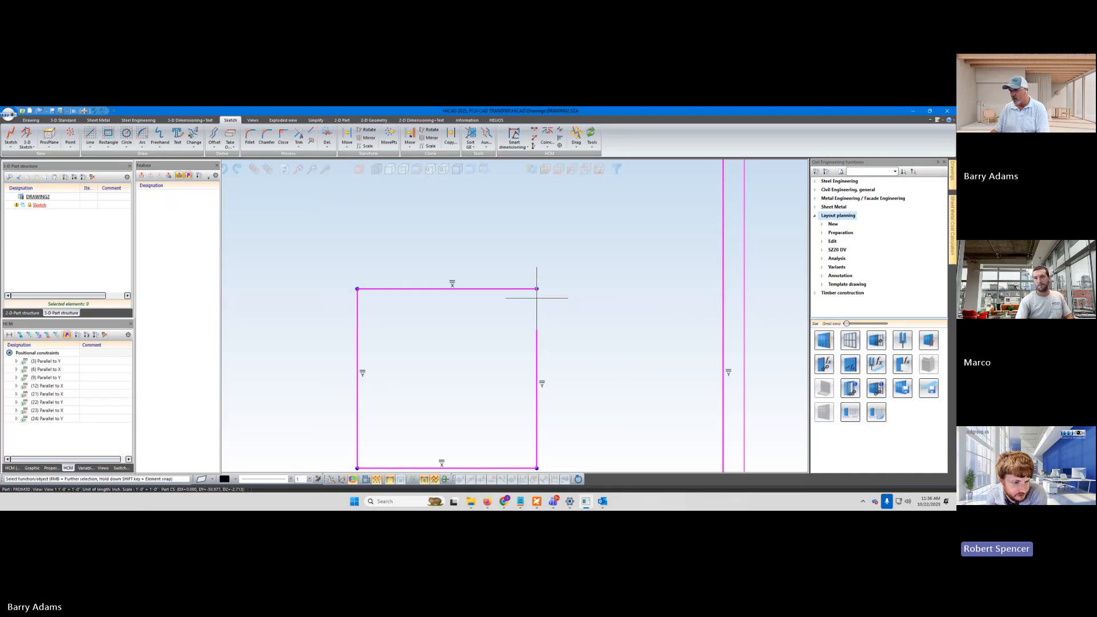
pyautogui.scroll(-2, 536, 297)
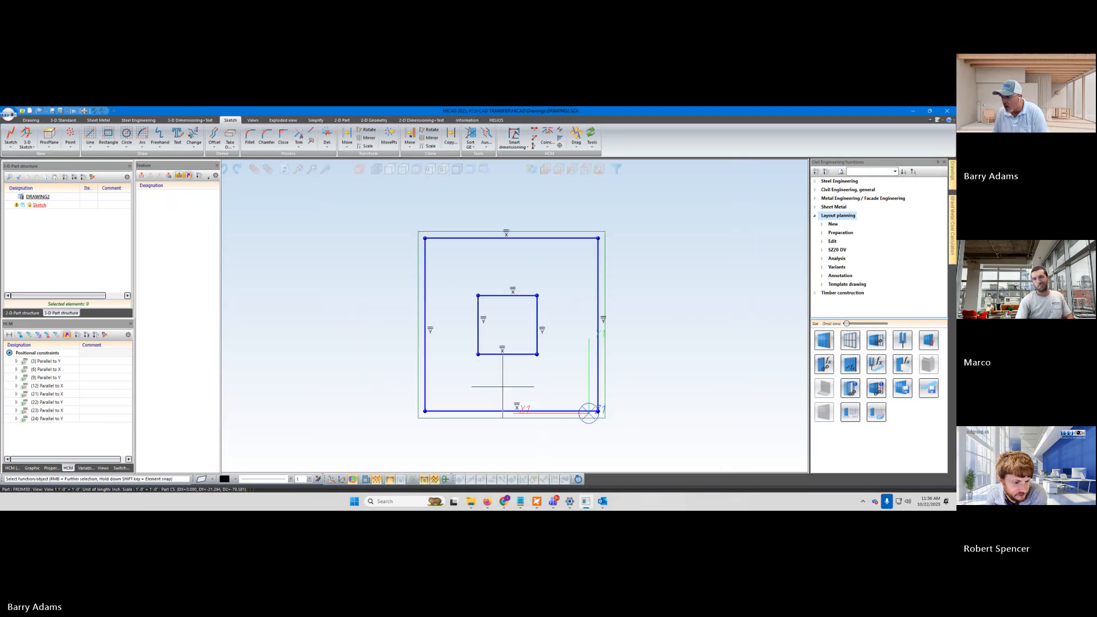
pyautogui.scroll(2, 551, 405)
pyautogui.scroll(-1, 550, 394)
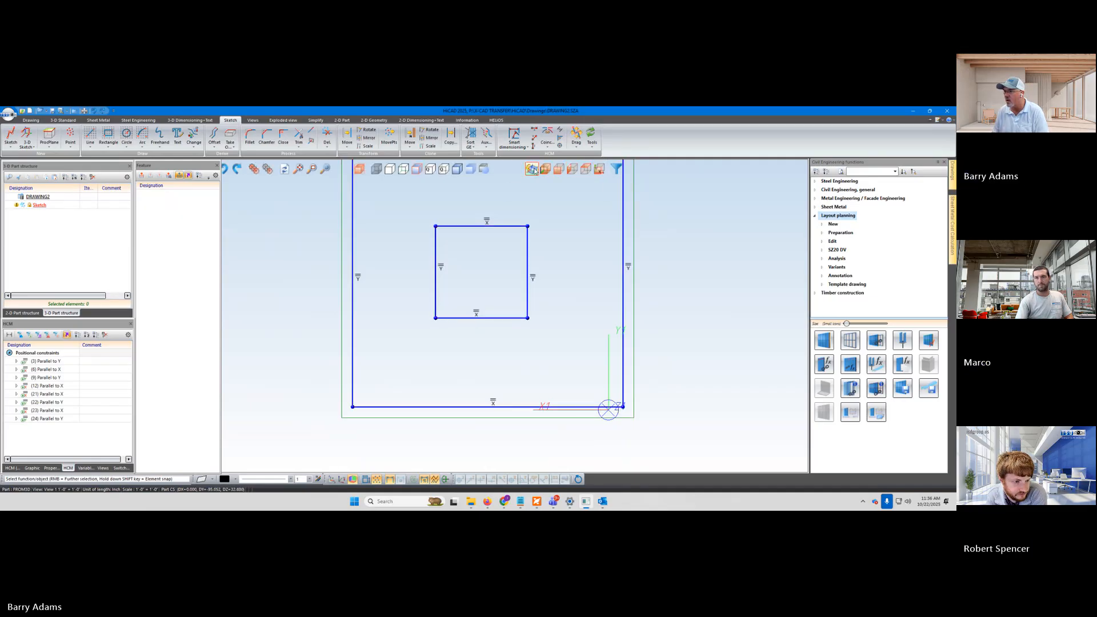
pyautogui.click(545, 170)
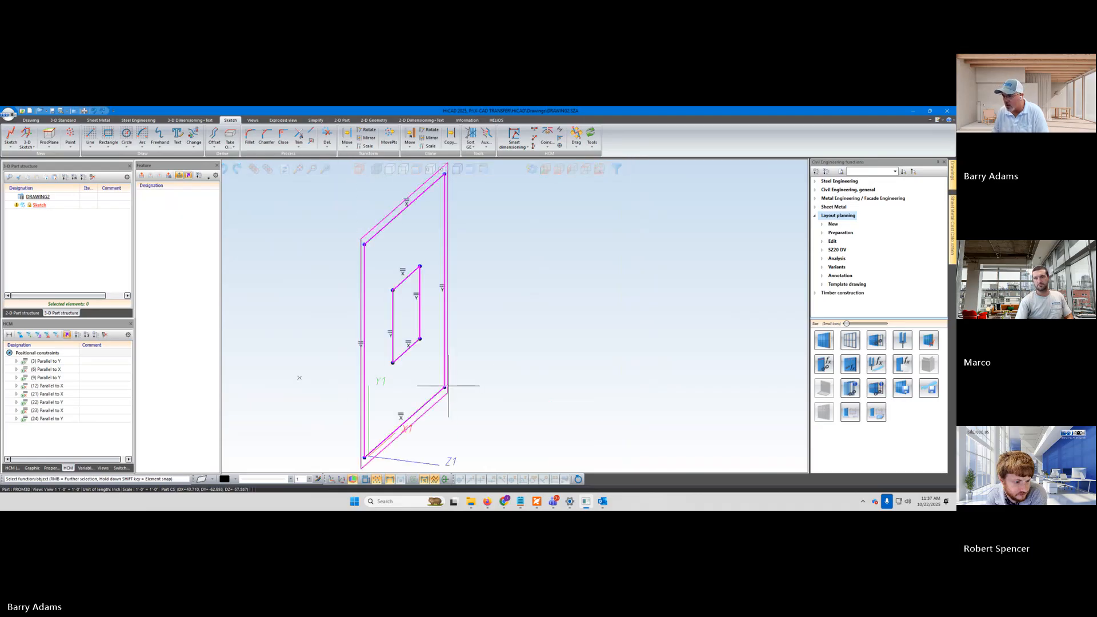
pyautogui.scroll(-2, 448, 393)
pyautogui.scroll(3, 470, 448)
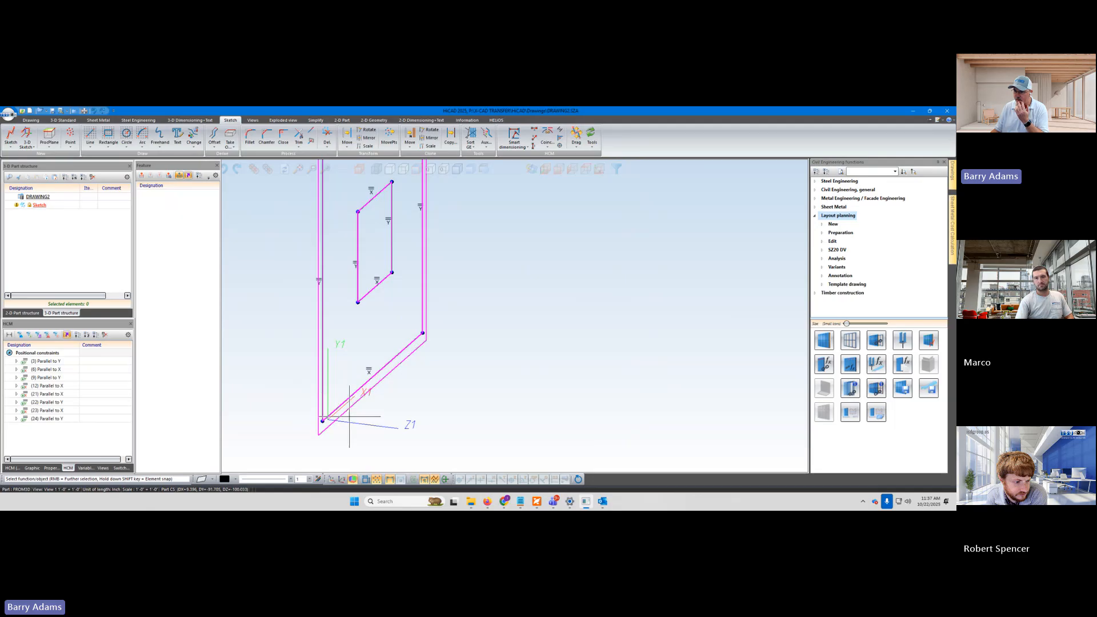
pyautogui.scroll(-2, 440, 407)
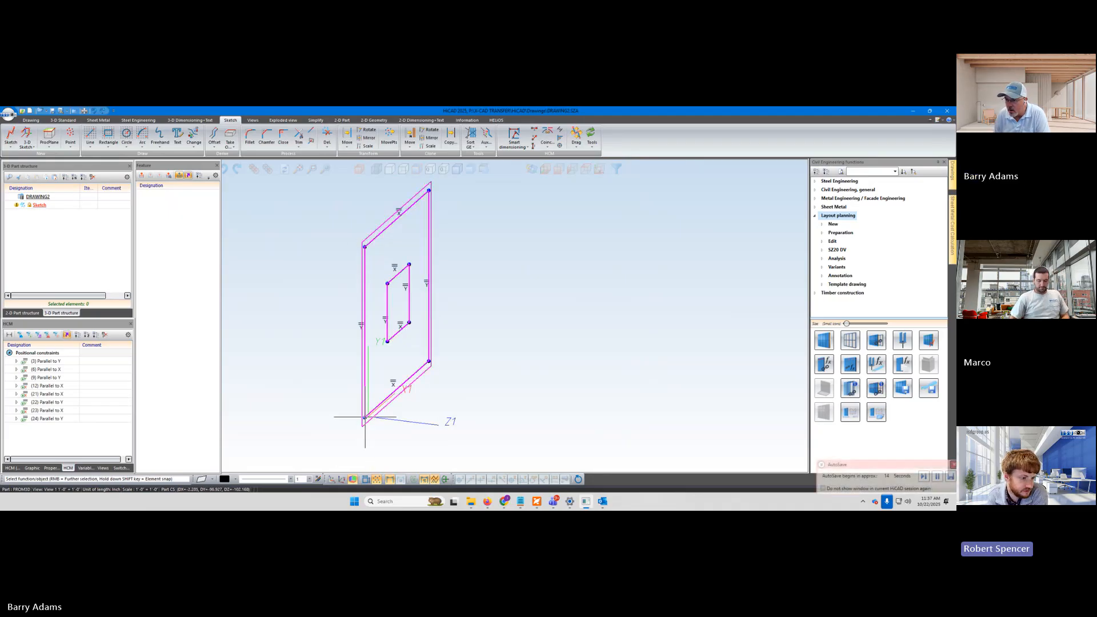
pyautogui.rightClick(366, 420)
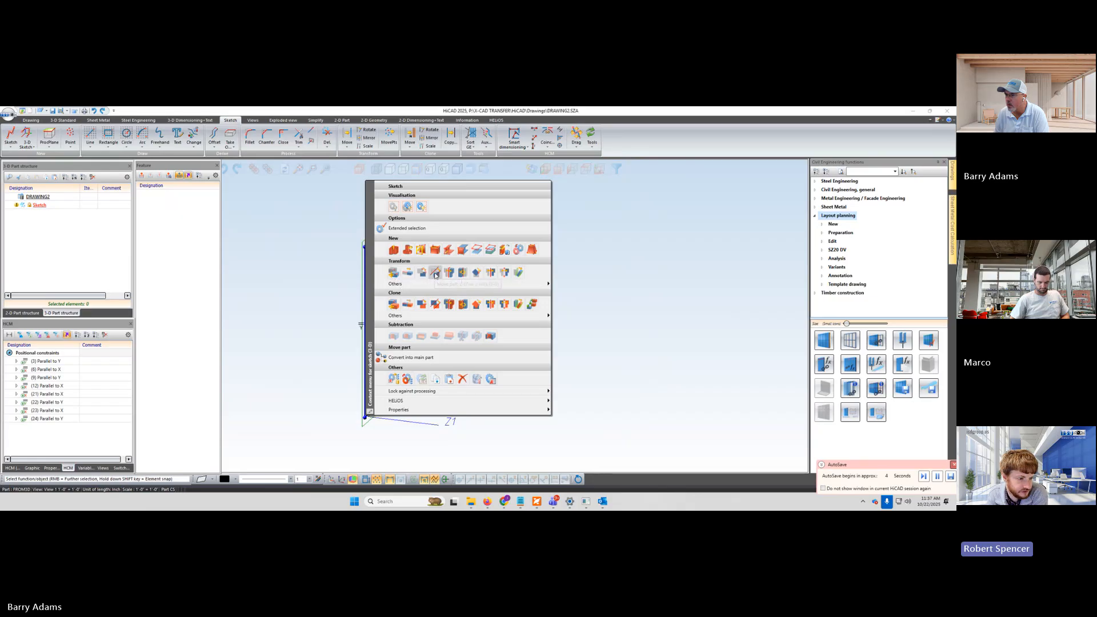
pyautogui.click(394, 272)
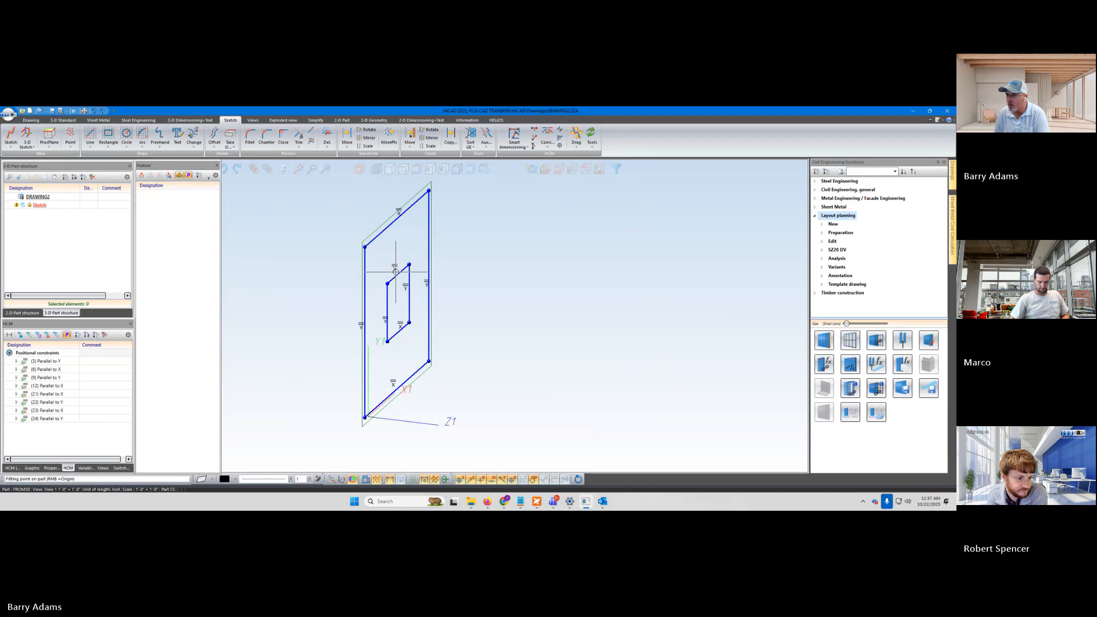
pyautogui.click(364, 417)
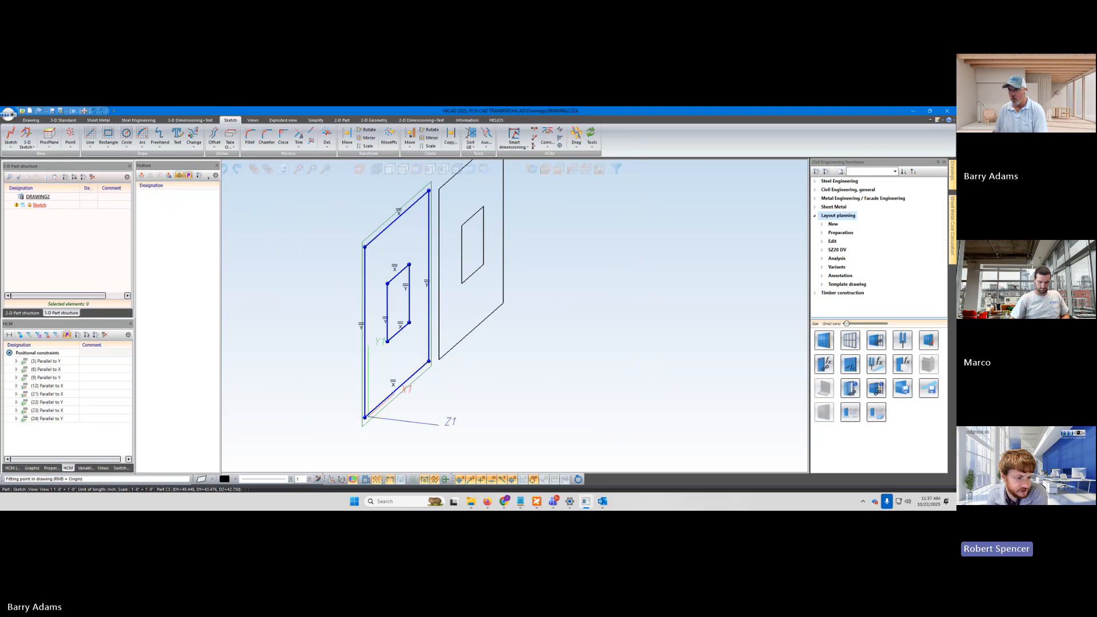
pyautogui.press('Escape')
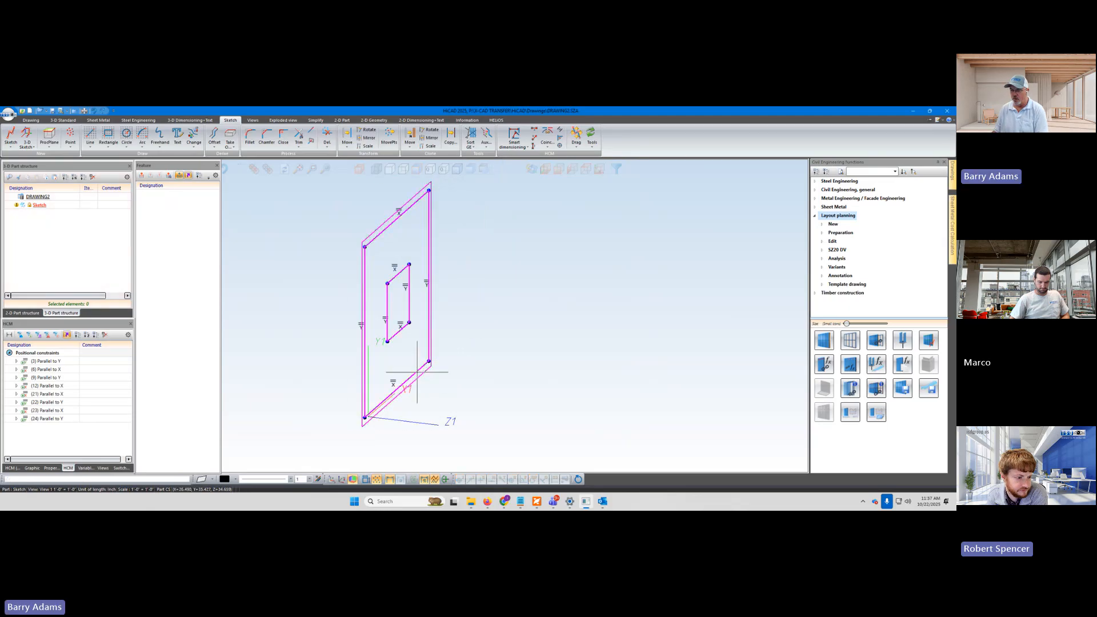
# Step: Try to rotate the whole sketch 90° about the outer square's lower edge
pyautogui.rightClick(364, 412)
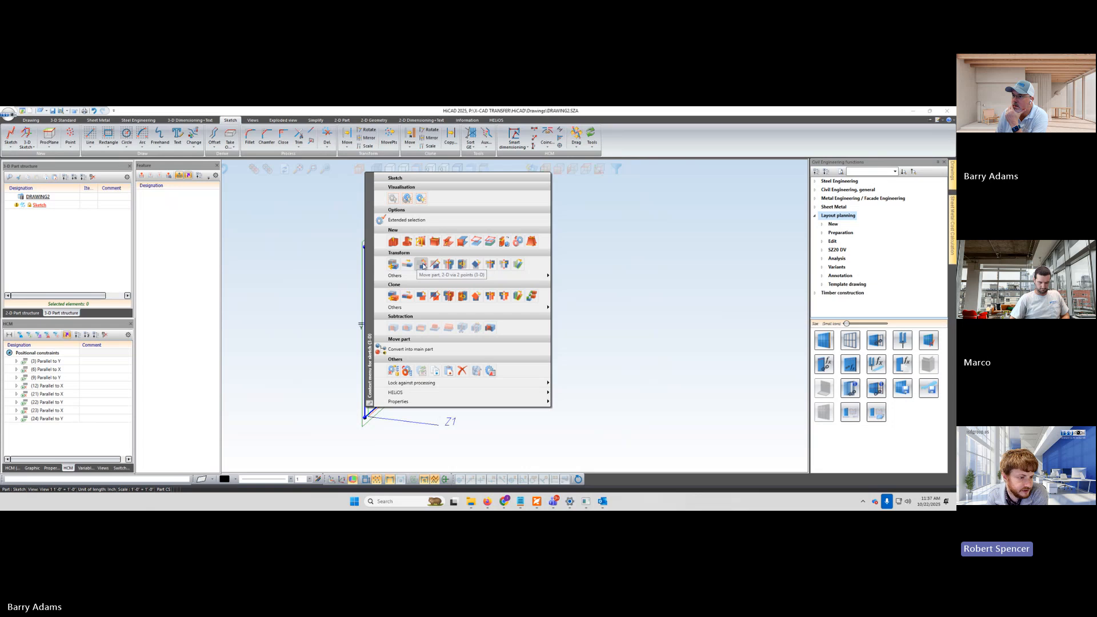
pyautogui.click(463, 265)
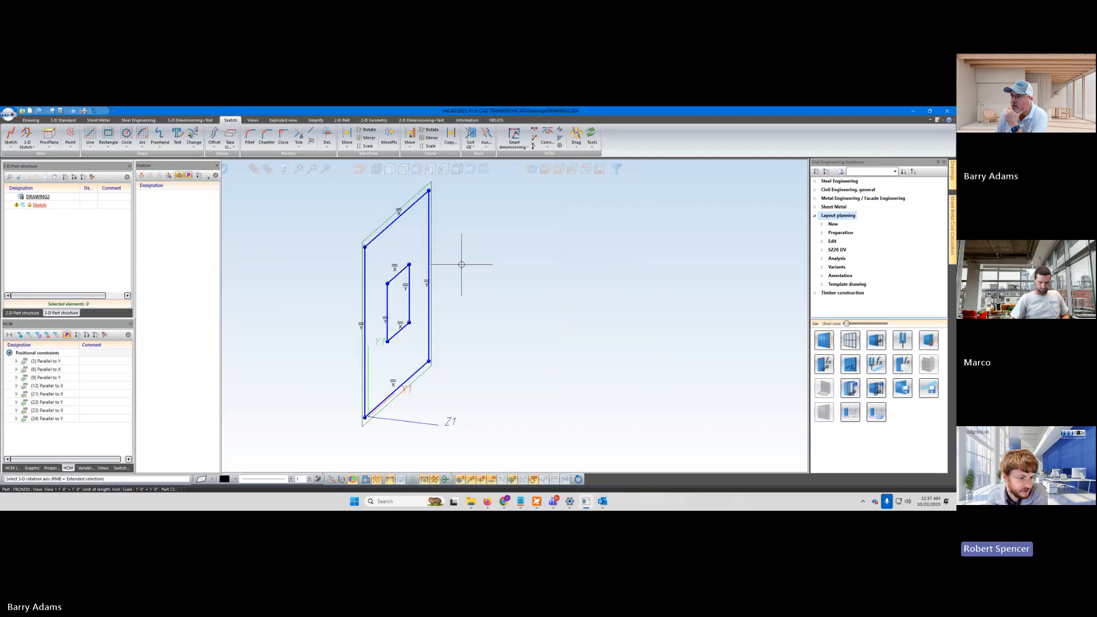
pyautogui.click(392, 394)
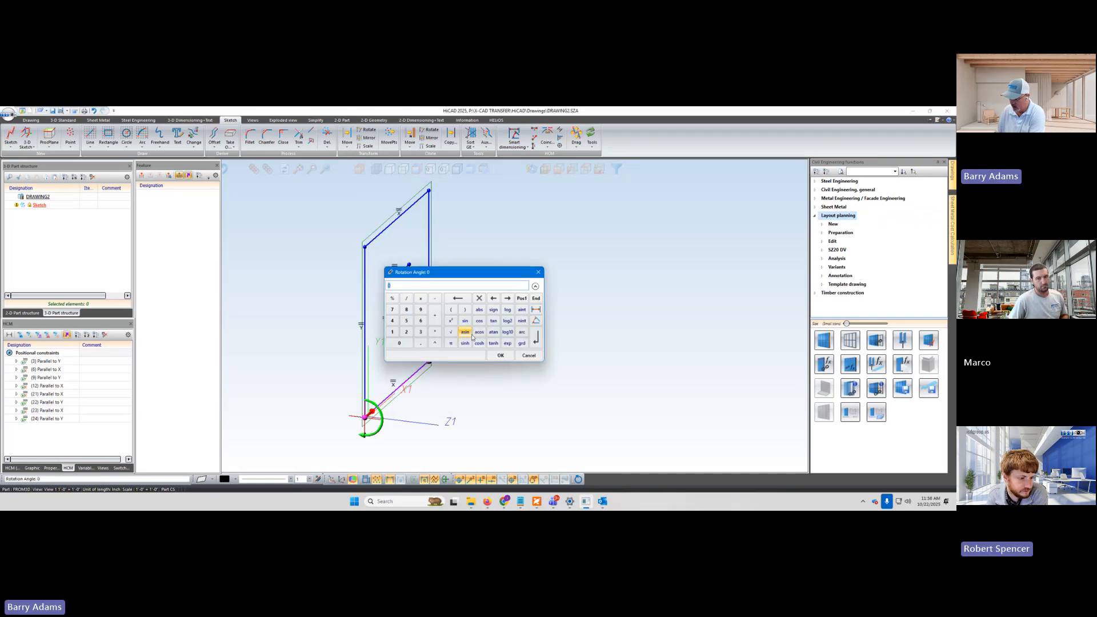
pyautogui.write('90')
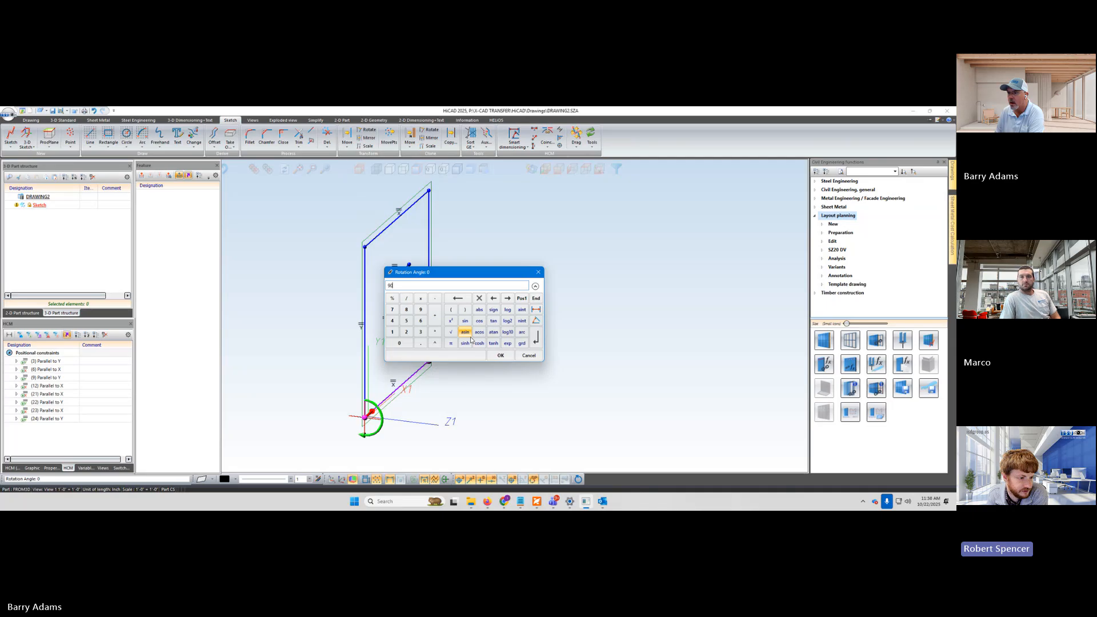
pyautogui.press('Return')
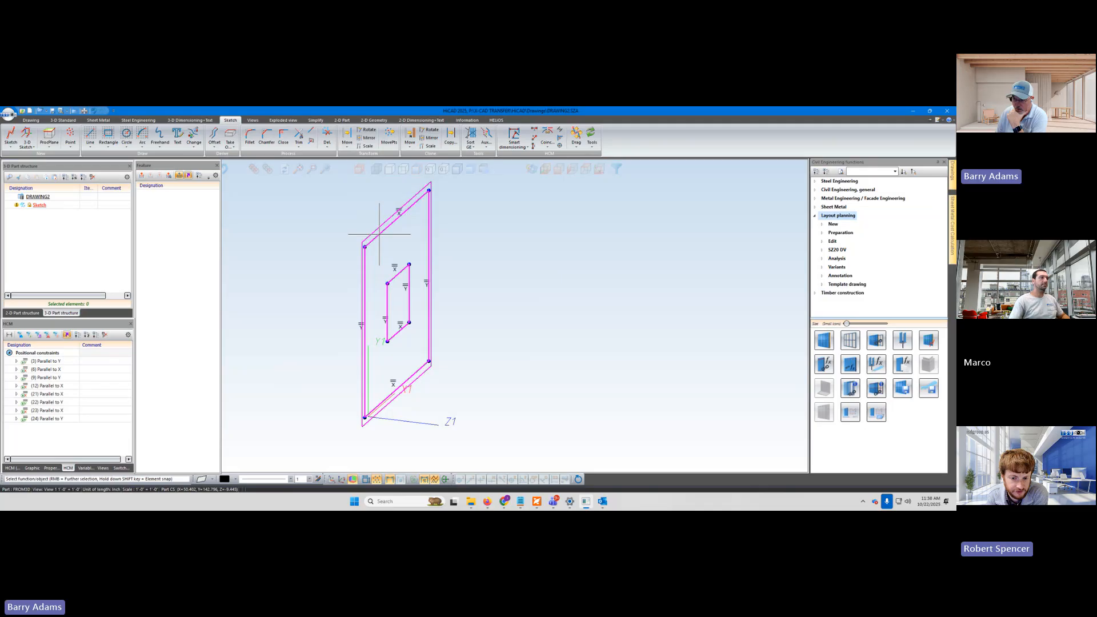
# Step: Switch from the part coordinate system to the world coordinate system and examine the sketch's orientation against it
pyautogui.click(302, 390)
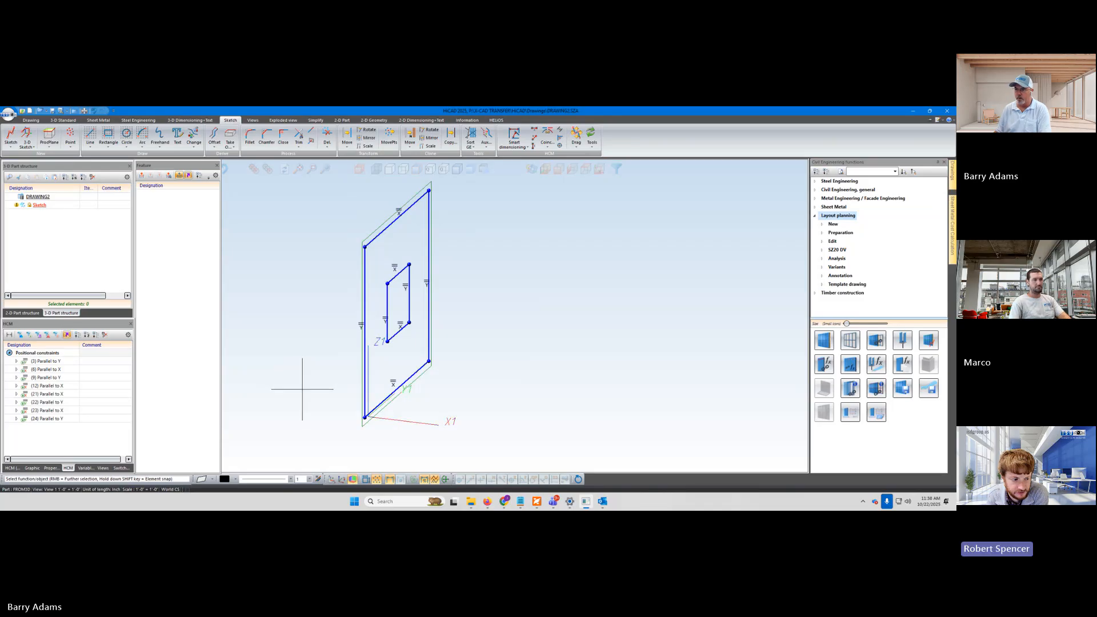
pyautogui.scroll(-4, 342, 379)
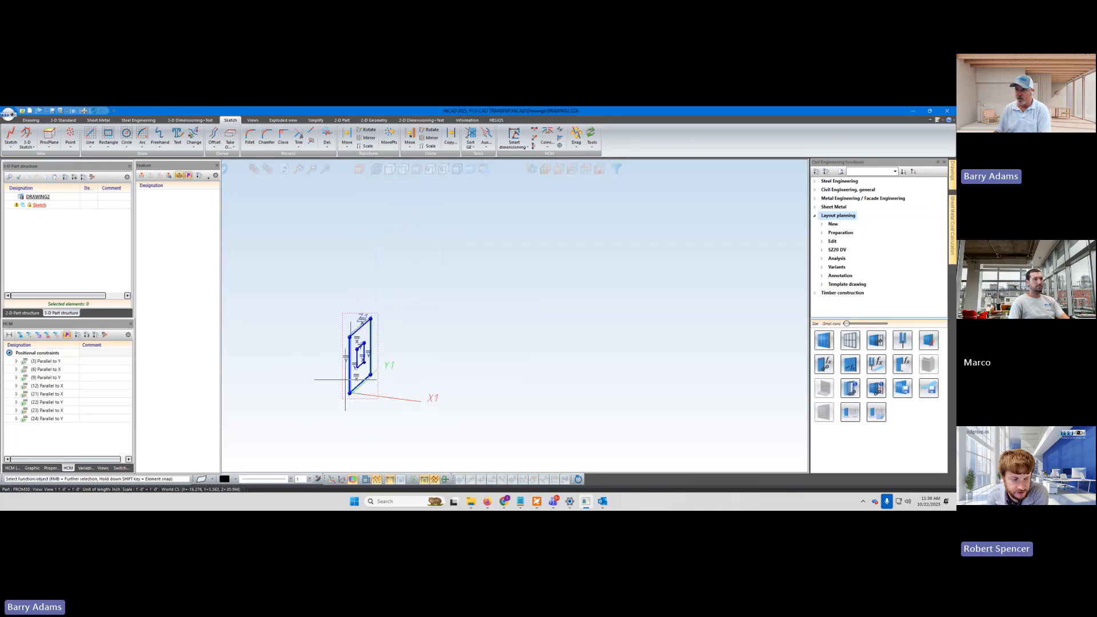
pyautogui.scroll(-3, 590, 376)
pyautogui.scroll(2, 427, 396)
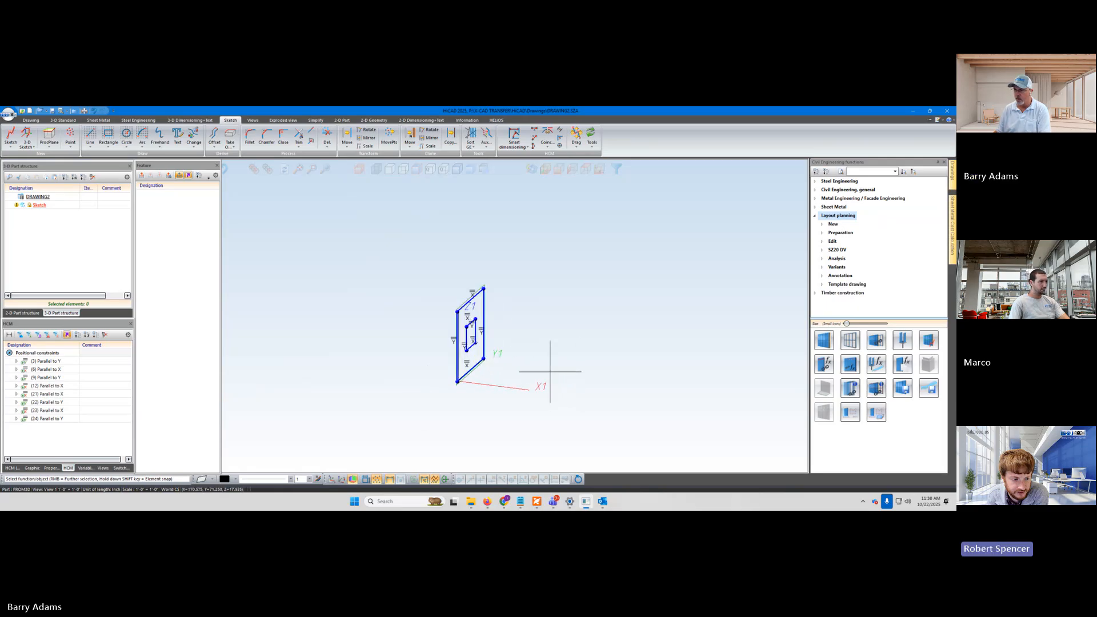
# Step: Examine the nested-square sketch up close and from farther away alongside the world X, Y and Z axes
pyautogui.scroll(4, 527, 371)
pyautogui.scroll(1, 336, 307)
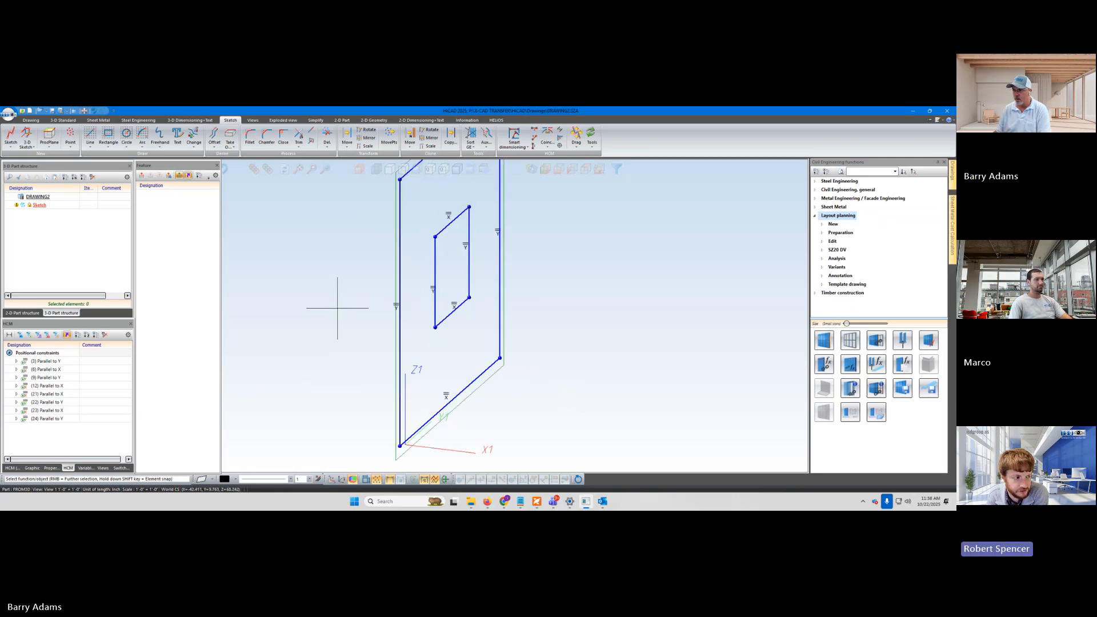
pyautogui.scroll(-1, 337, 307)
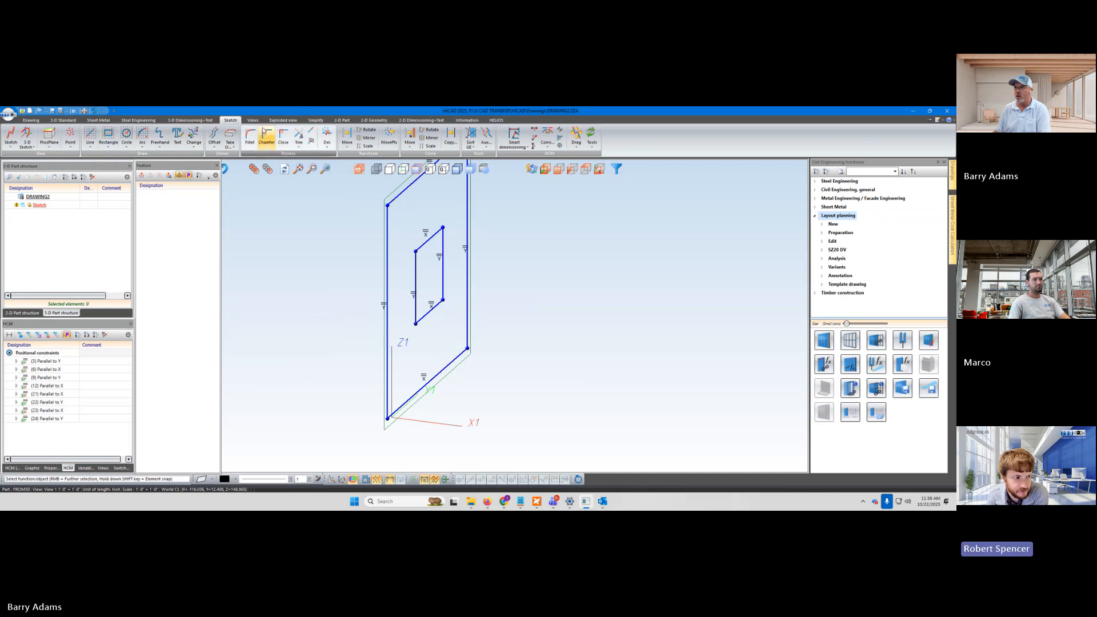
pyautogui.click(31, 121)
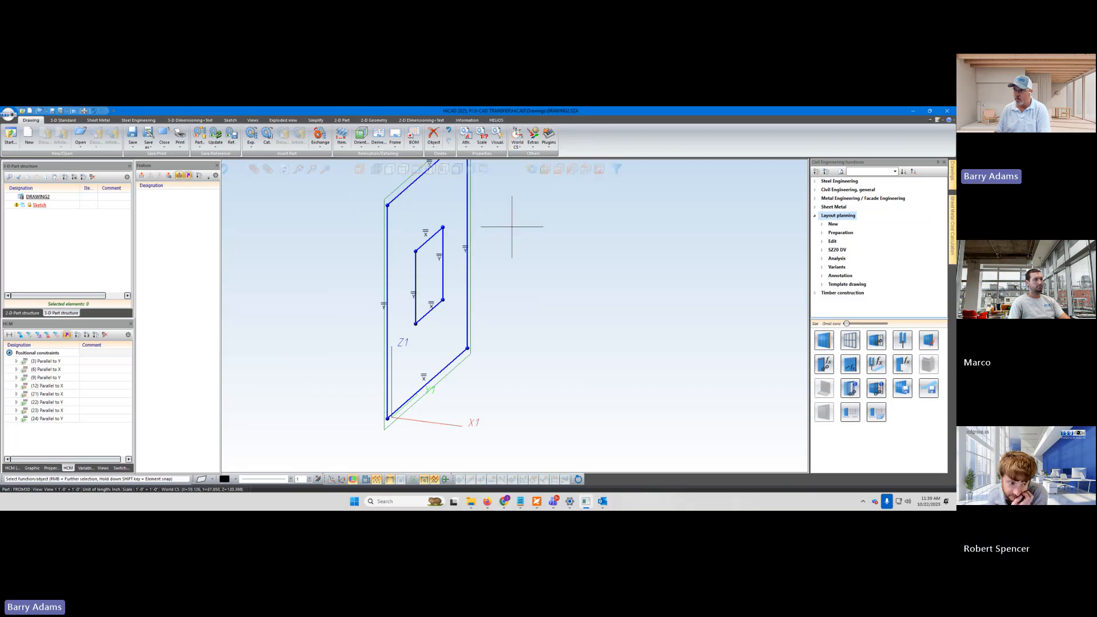
pyautogui.scroll(-2, 535, 261)
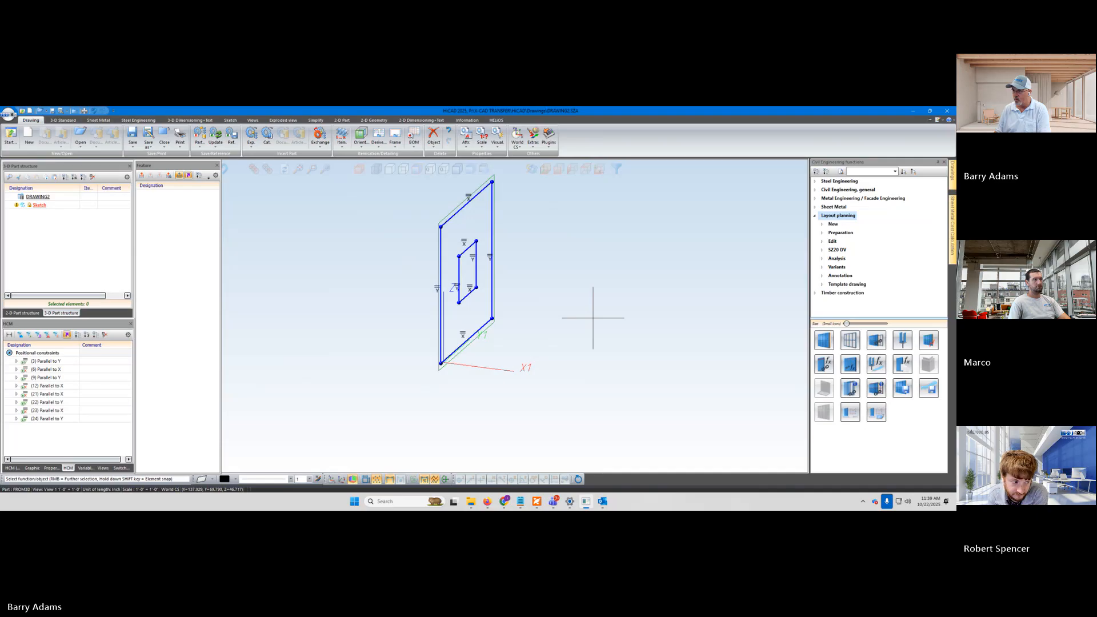
pyautogui.scroll(-1, 594, 326)
pyautogui.scroll(1, 563, 296)
pyautogui.scroll(1, 562, 296)
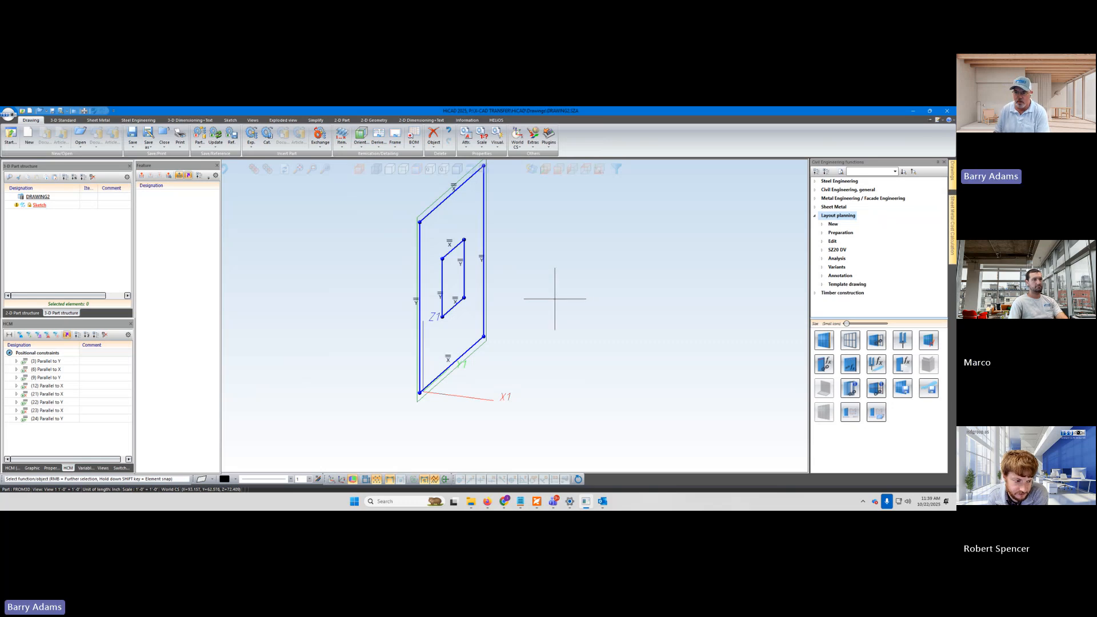
pyautogui.scroll(-1, 535, 351)
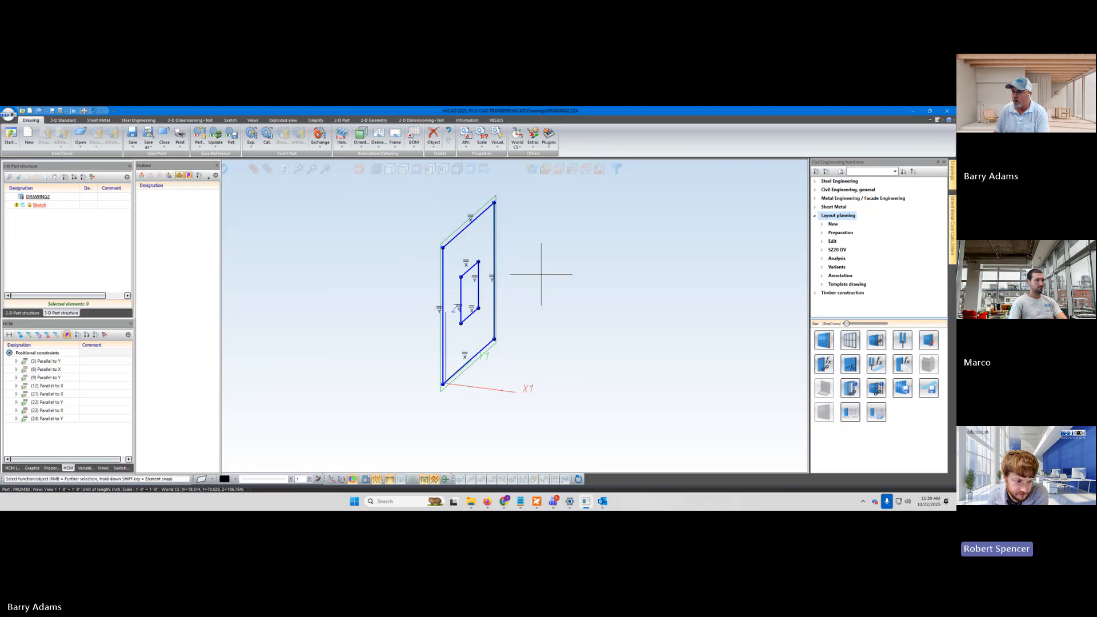
pyautogui.scroll(1, 541, 274)
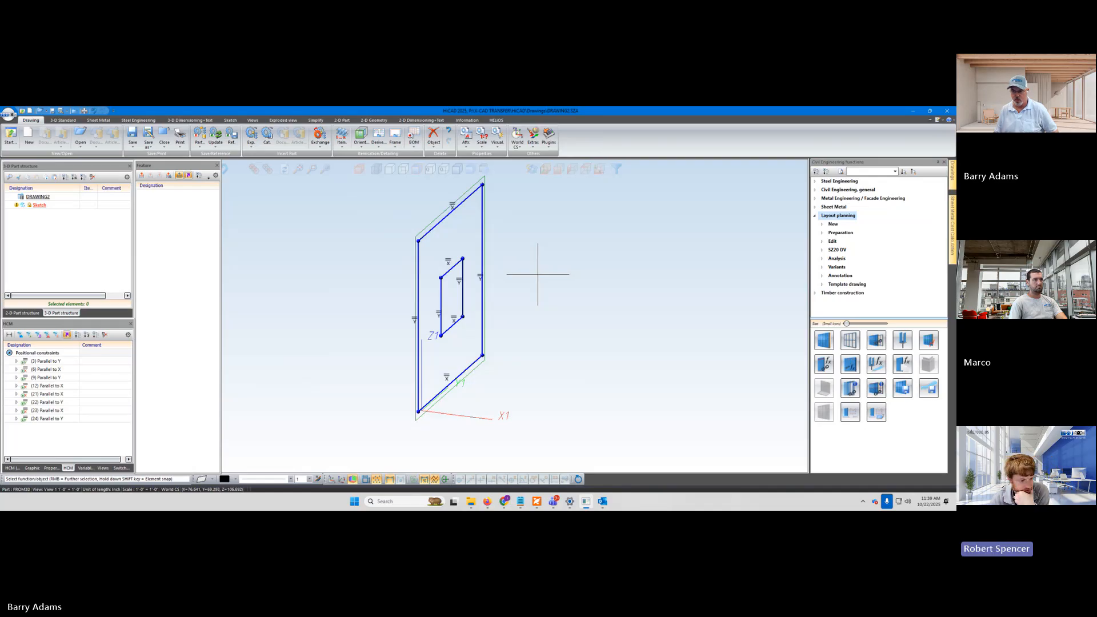
pyautogui.doubleClick(469, 366)
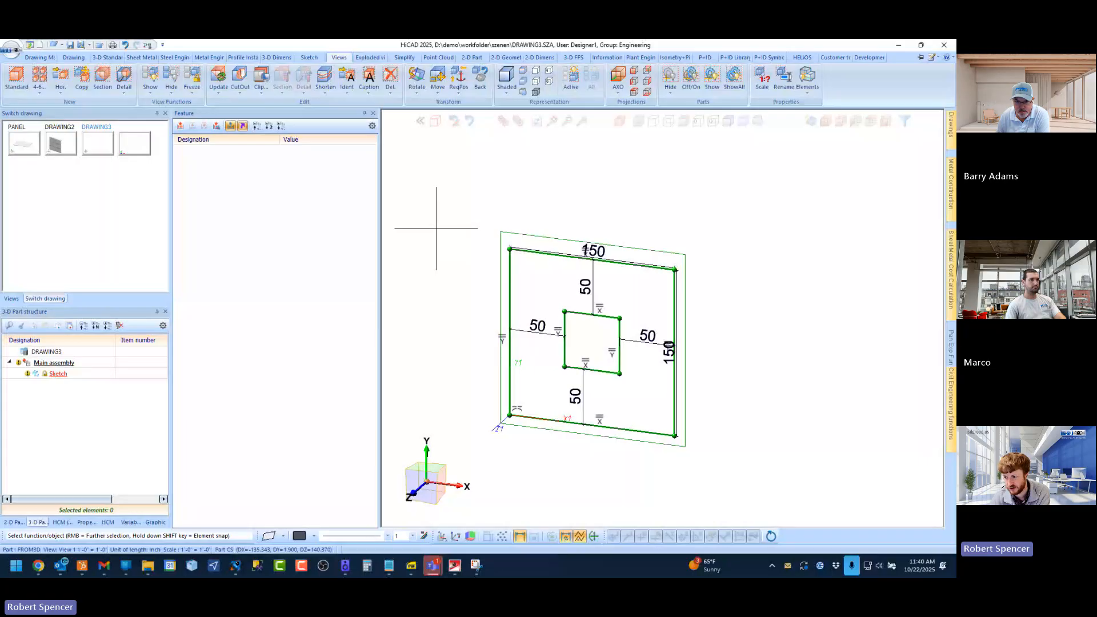
pyautogui.scroll(-2, 578, 313)
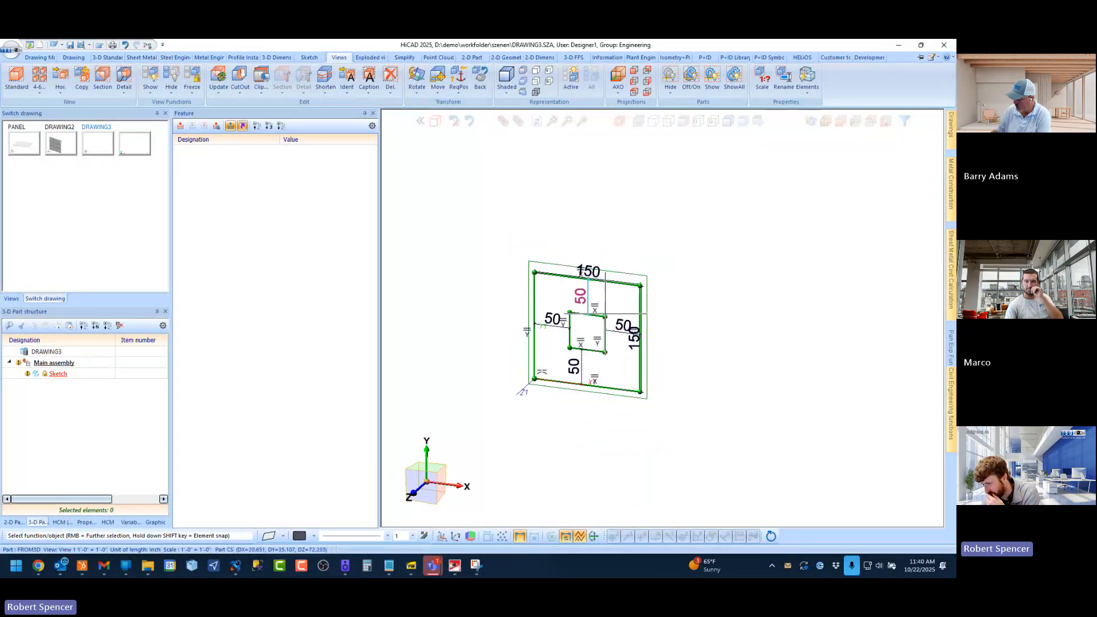
pyautogui.scroll(1, 548, 345)
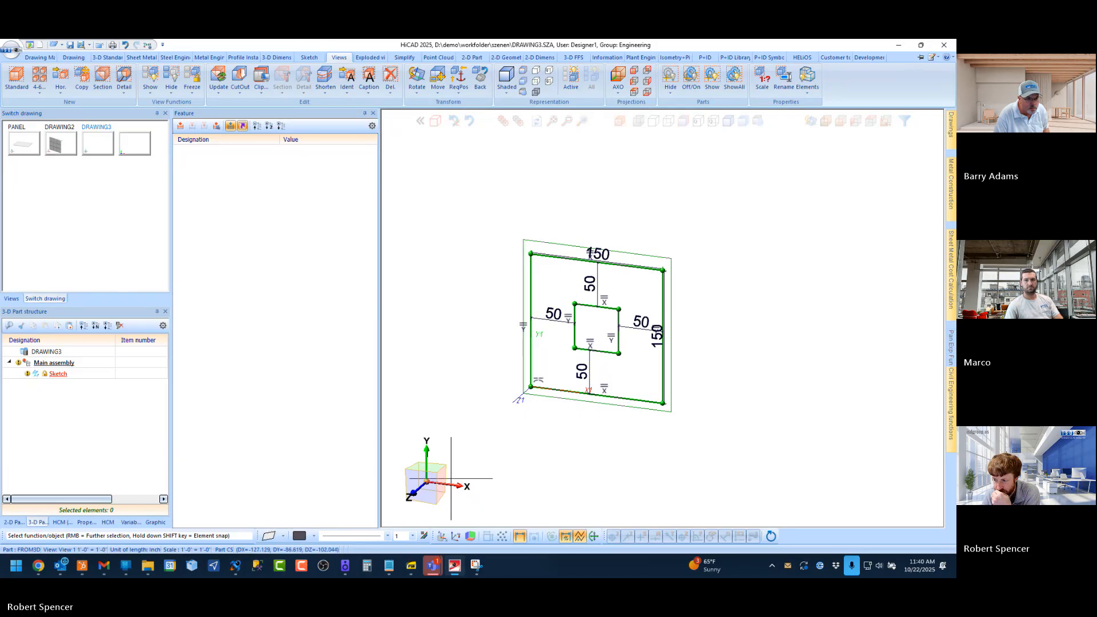
pyautogui.click(932, 57)
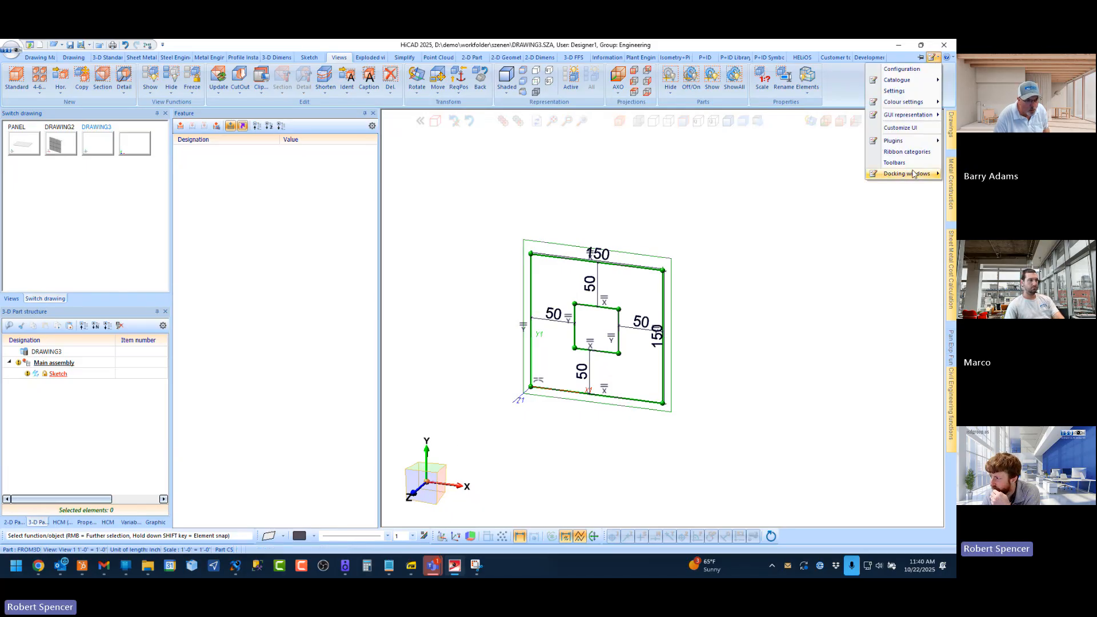
pyautogui.moveTo(912, 174)
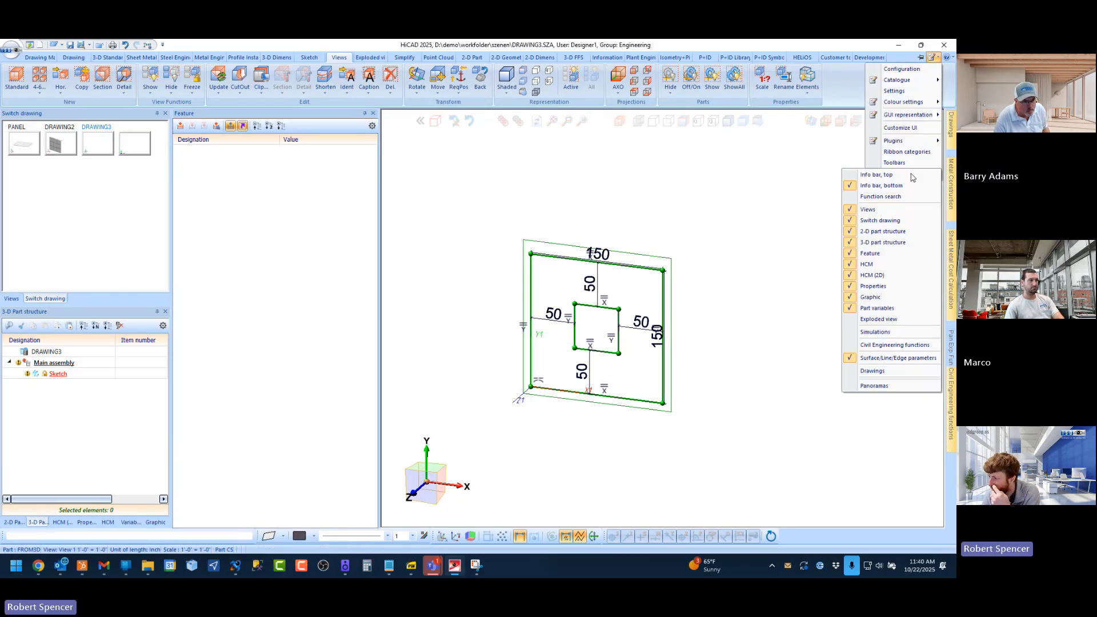
pyautogui.moveTo(908, 146)
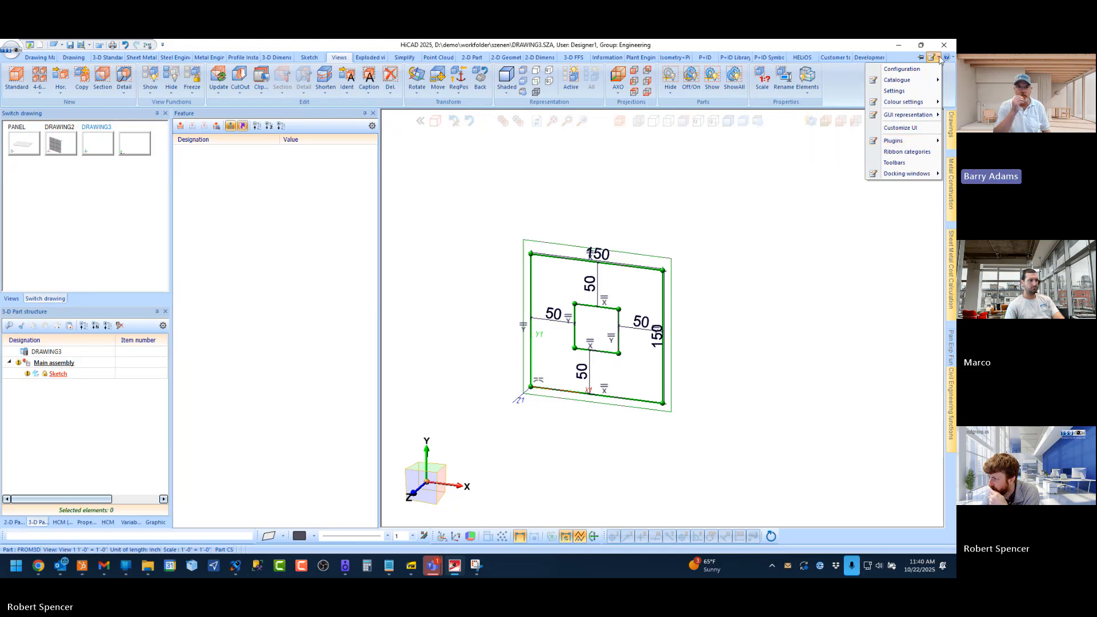
pyautogui.click(668, 500)
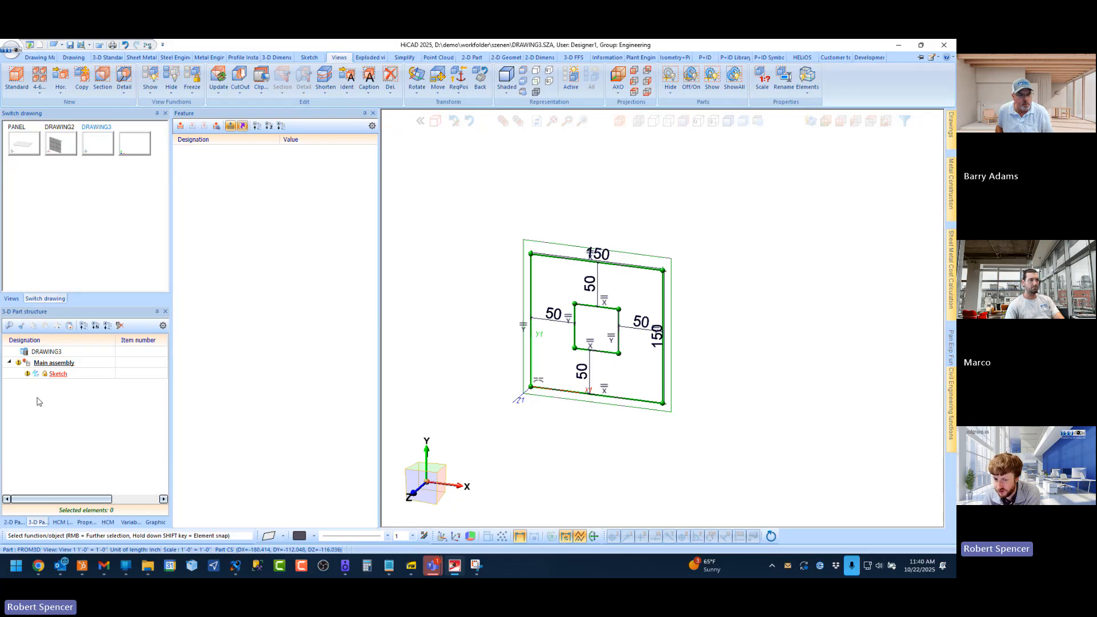
# Step: Activate the world coordinate system in DRAWING3 and examine the dimensioned sketch against its axes
pyautogui.scroll(1, 470, 282)
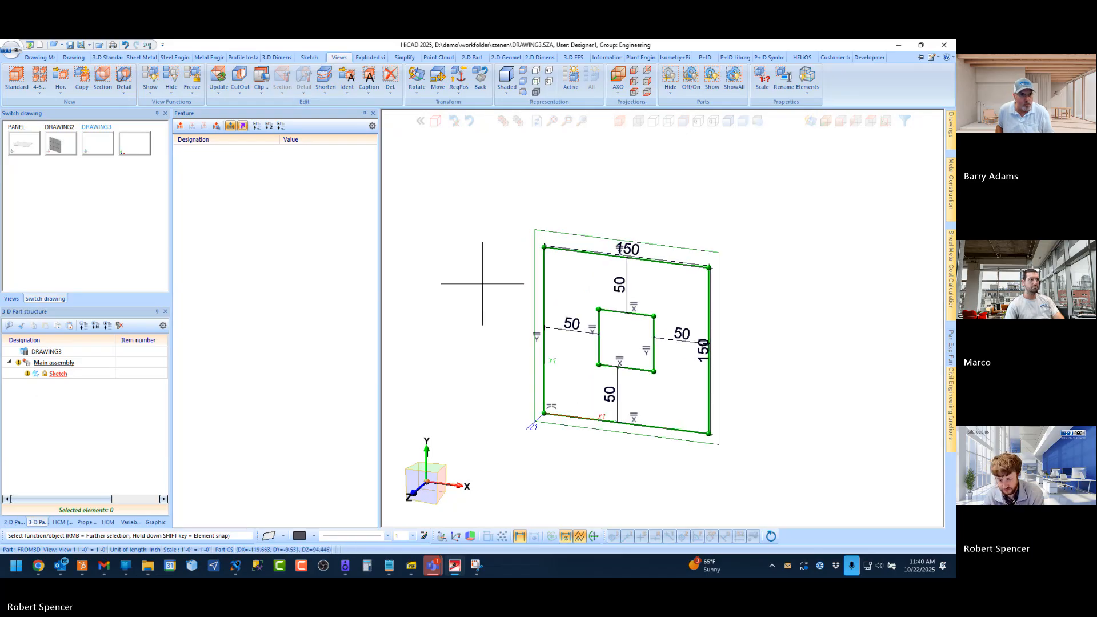
pyautogui.click(490, 280)
pyautogui.scroll(-1, 518, 256)
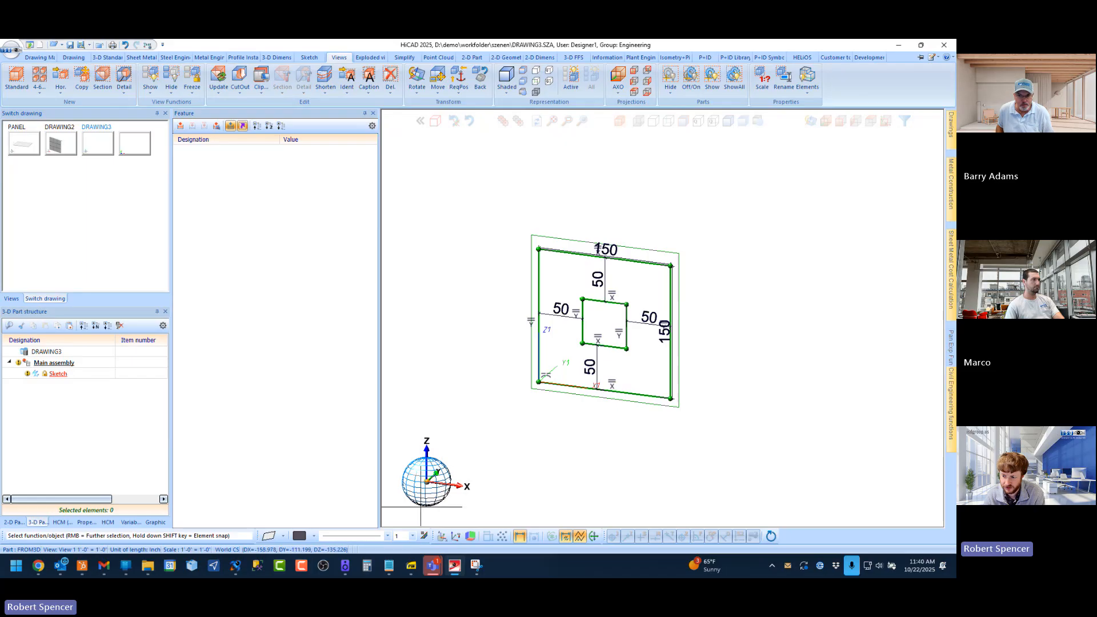
pyautogui.scroll(1, 421, 506)
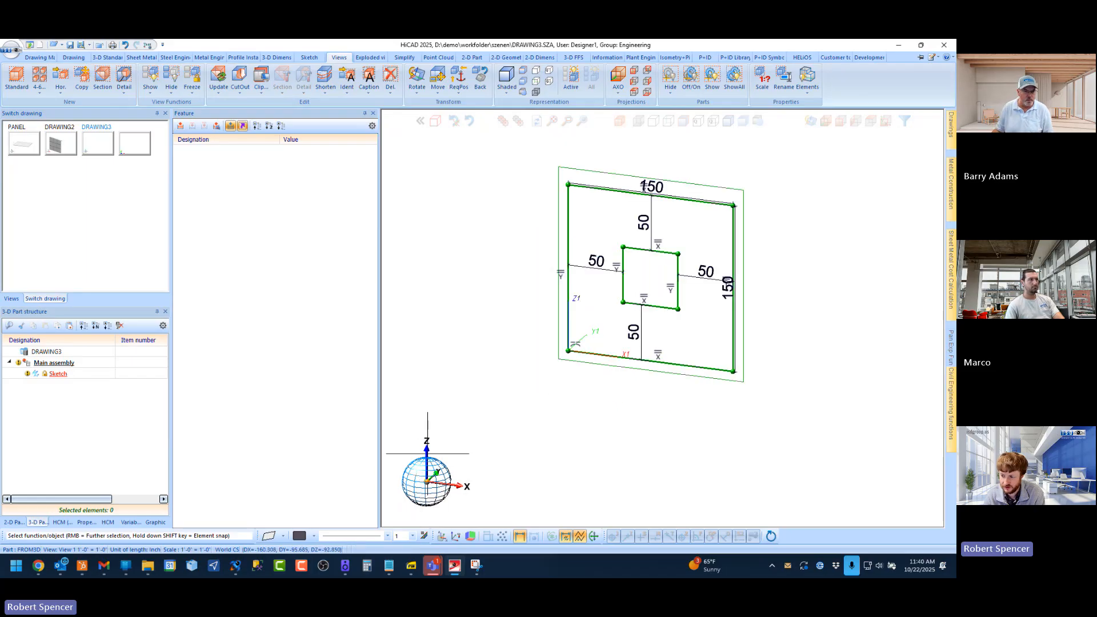
pyautogui.scroll(-1, 419, 497)
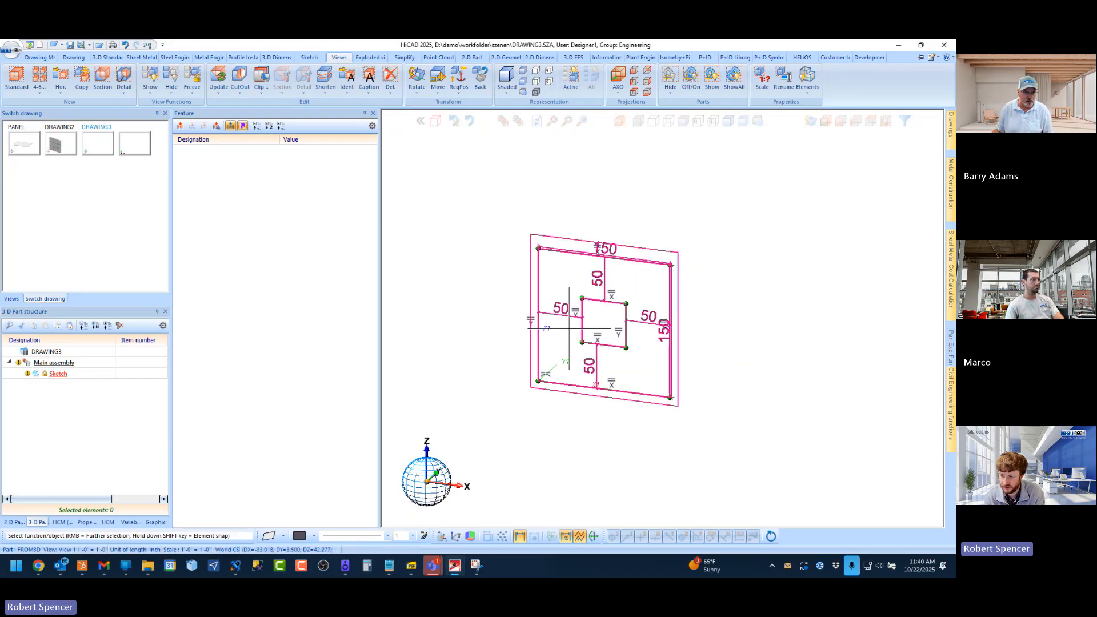
pyautogui.scroll(1, 569, 328)
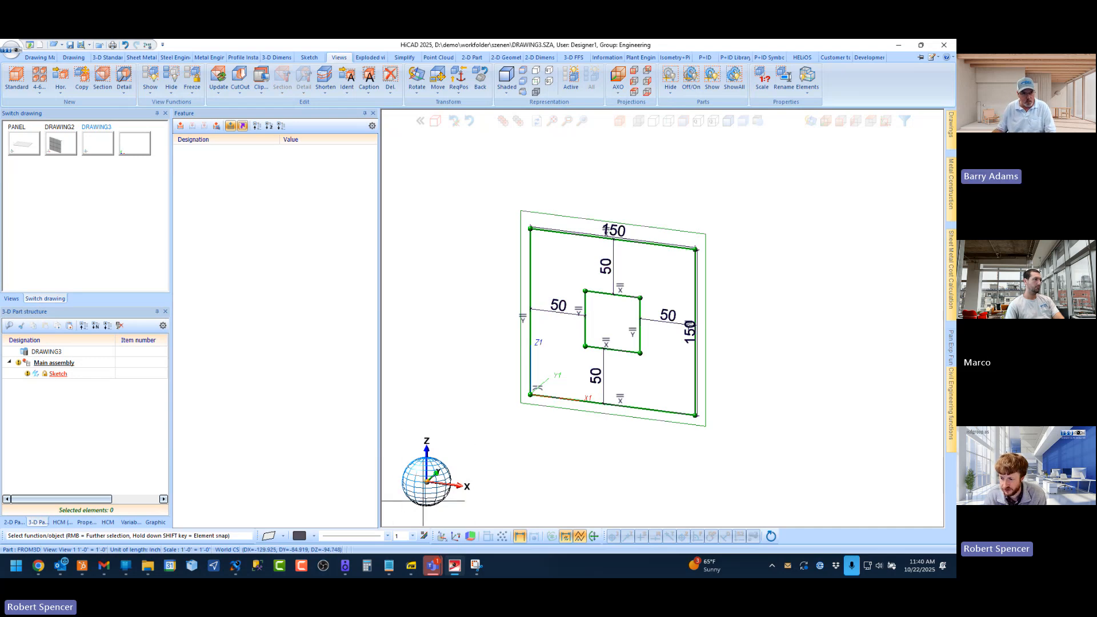
# Step: Toggle between the part and world coordinate systems to compare the sketch's axes, ending on the world coordinate system
pyautogui.click(58, 375)
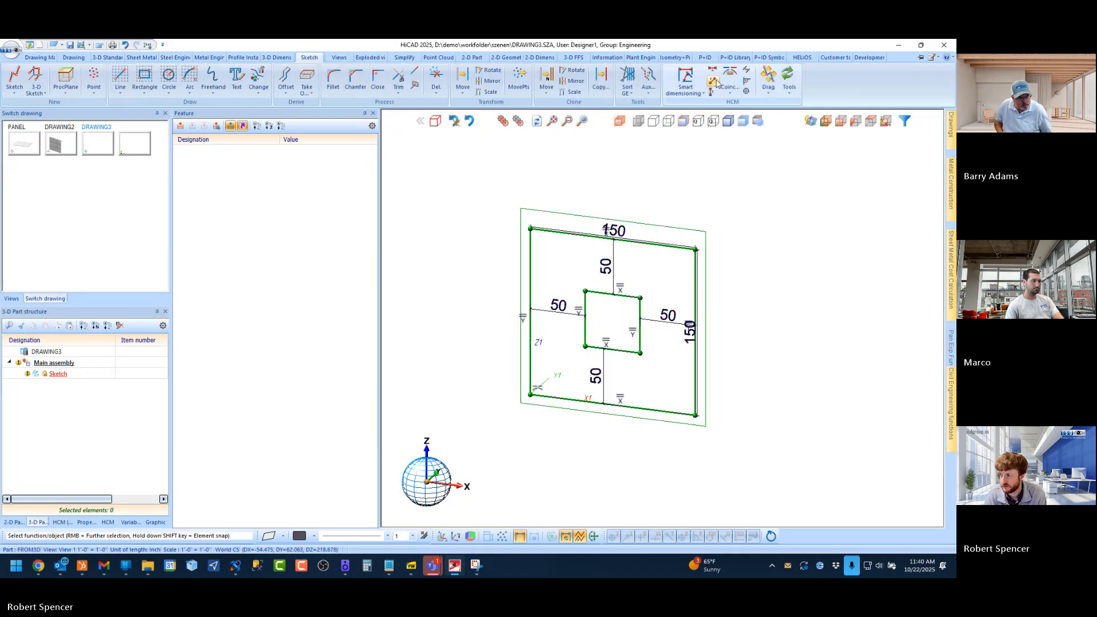
pyautogui.scroll(7, 672, 99)
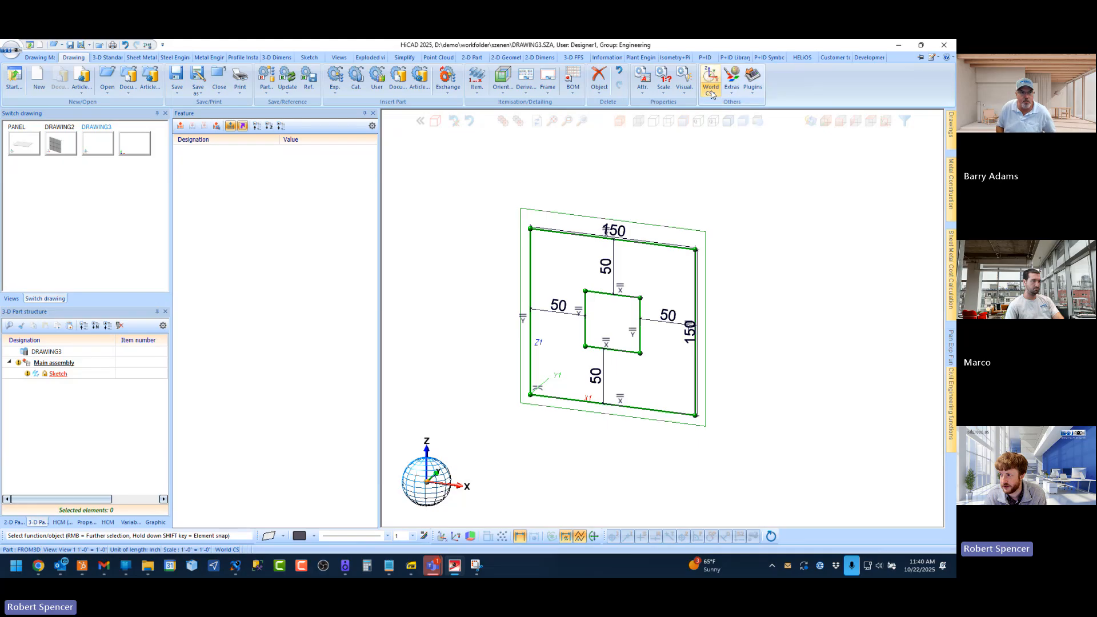
pyautogui.click(712, 95)
pyautogui.click(740, 127)
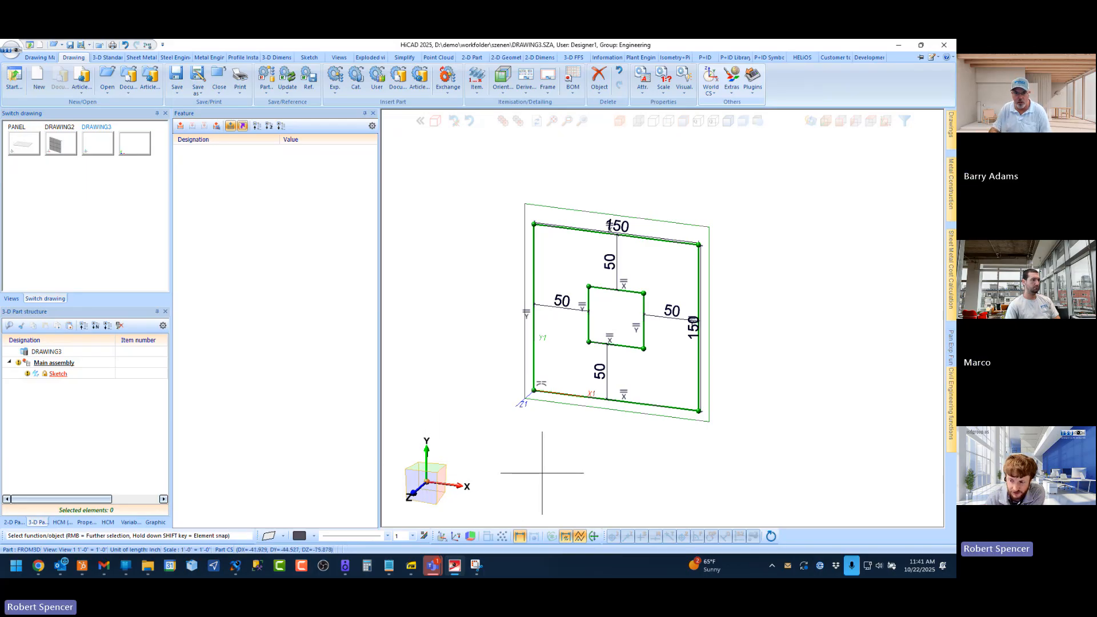
pyautogui.click(711, 79)
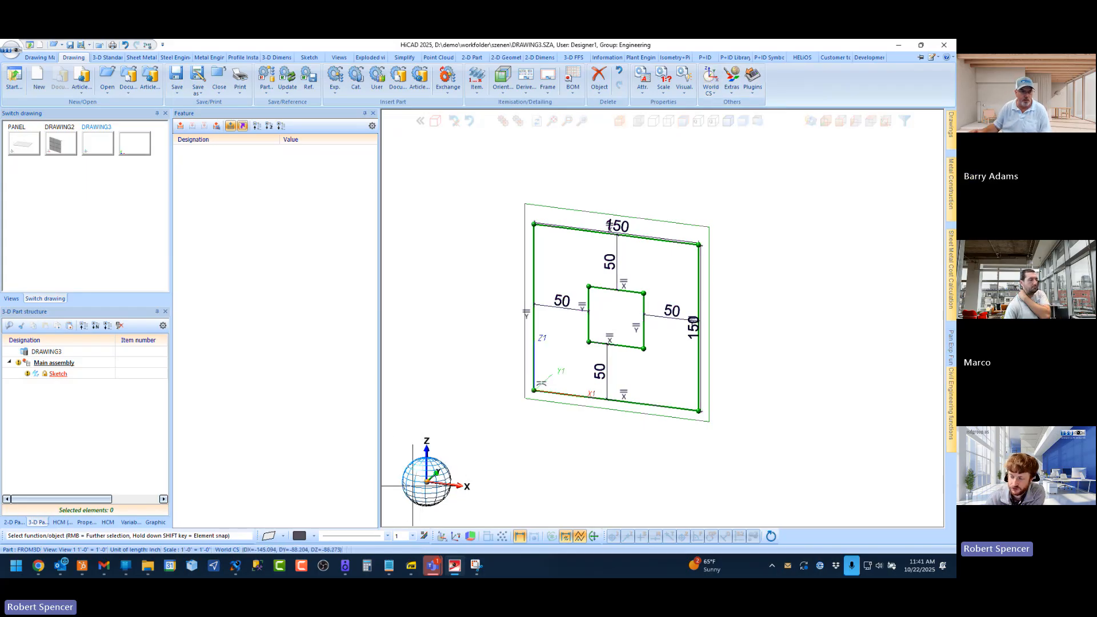
pyautogui.click(710, 97)
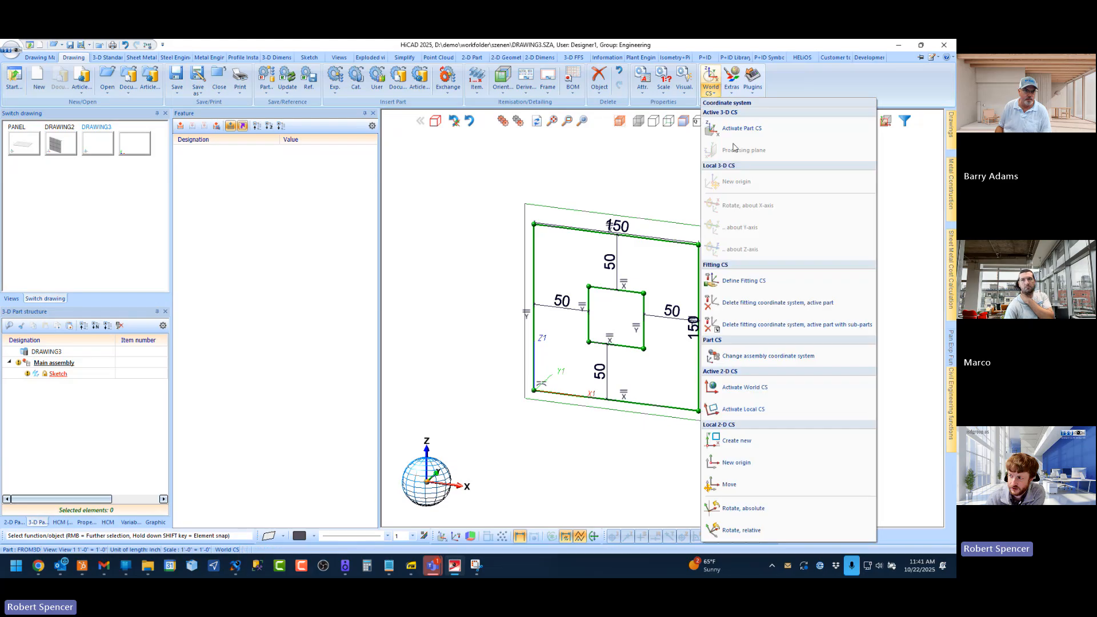
pyautogui.click(742, 135)
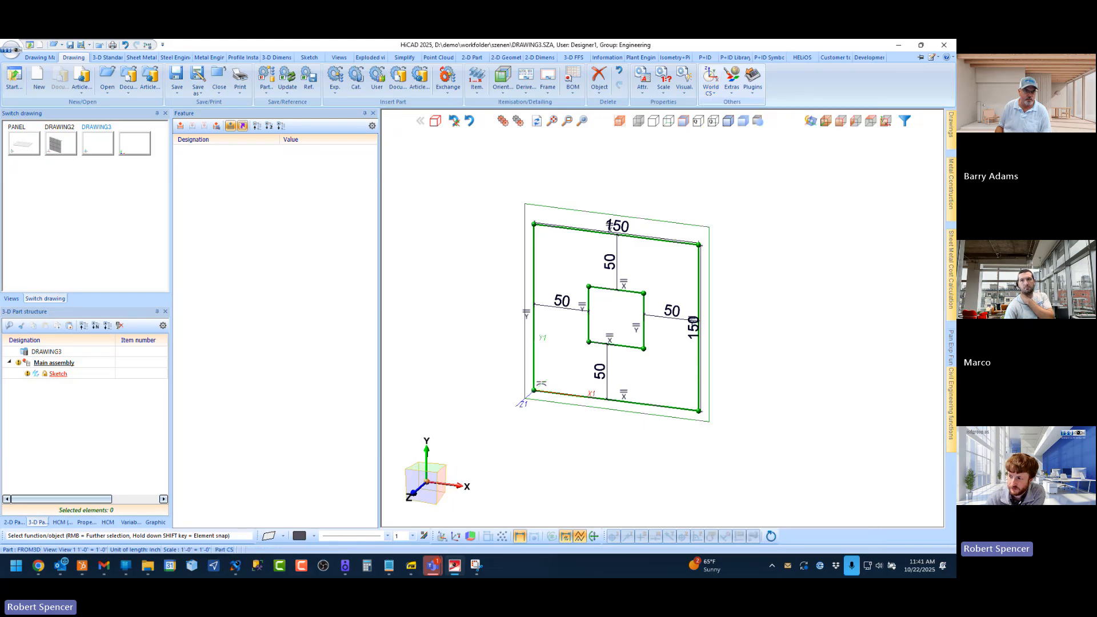
pyautogui.click(710, 91)
pyautogui.click(619, 205)
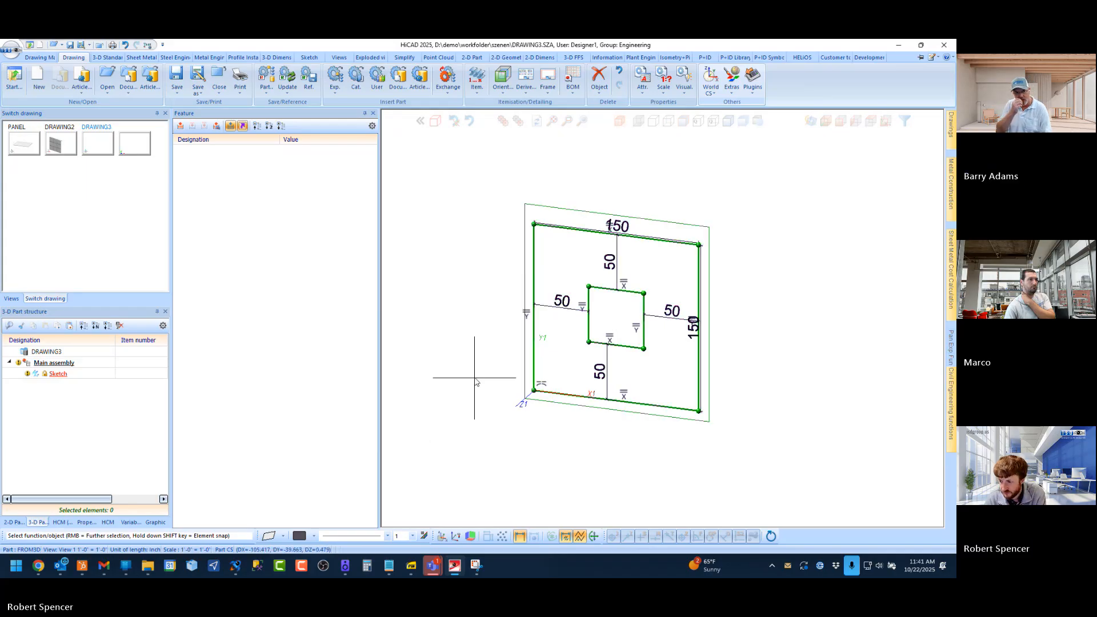
pyautogui.doubleClick(496, 456)
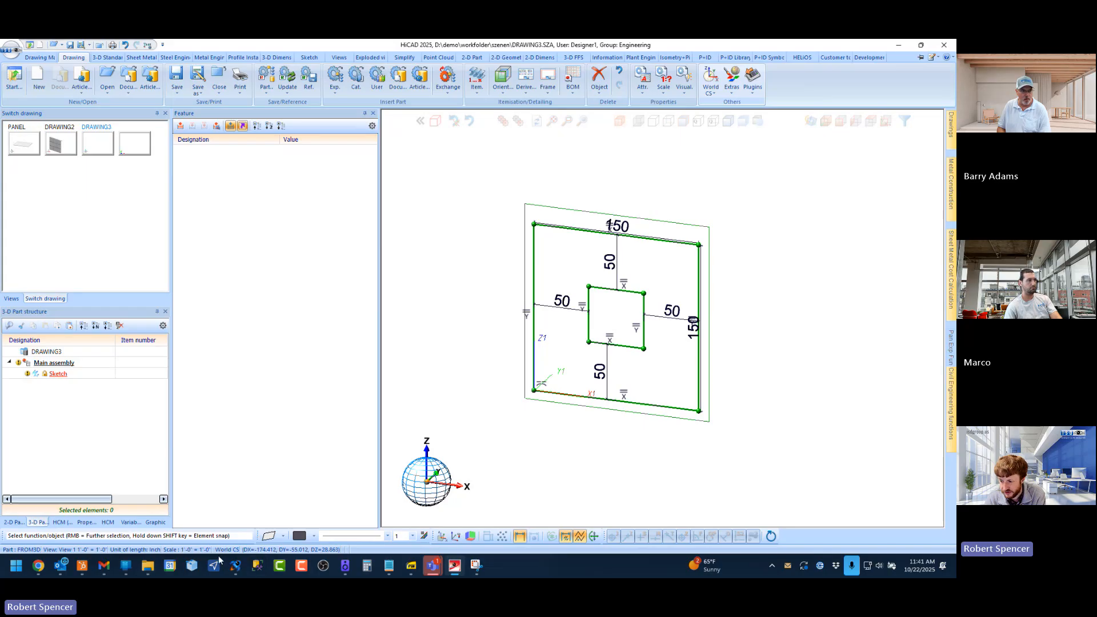
# Step: Switch to the HiCAD online help in Chrome and search it for "work coordinate system"
pyautogui.moveTo(38, 566)
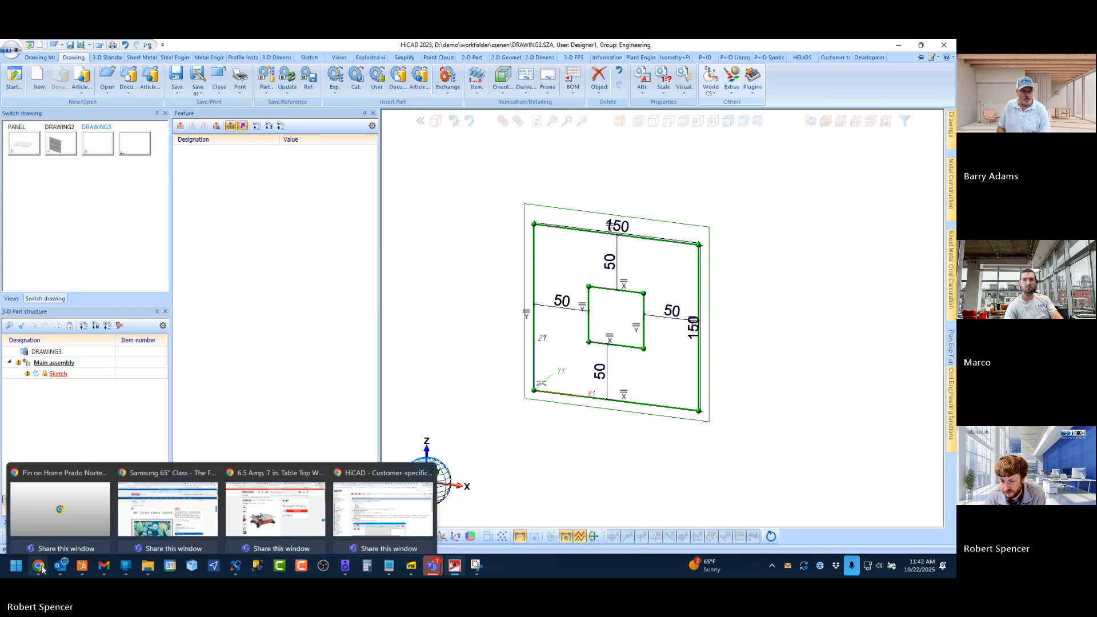
pyautogui.click(373, 505)
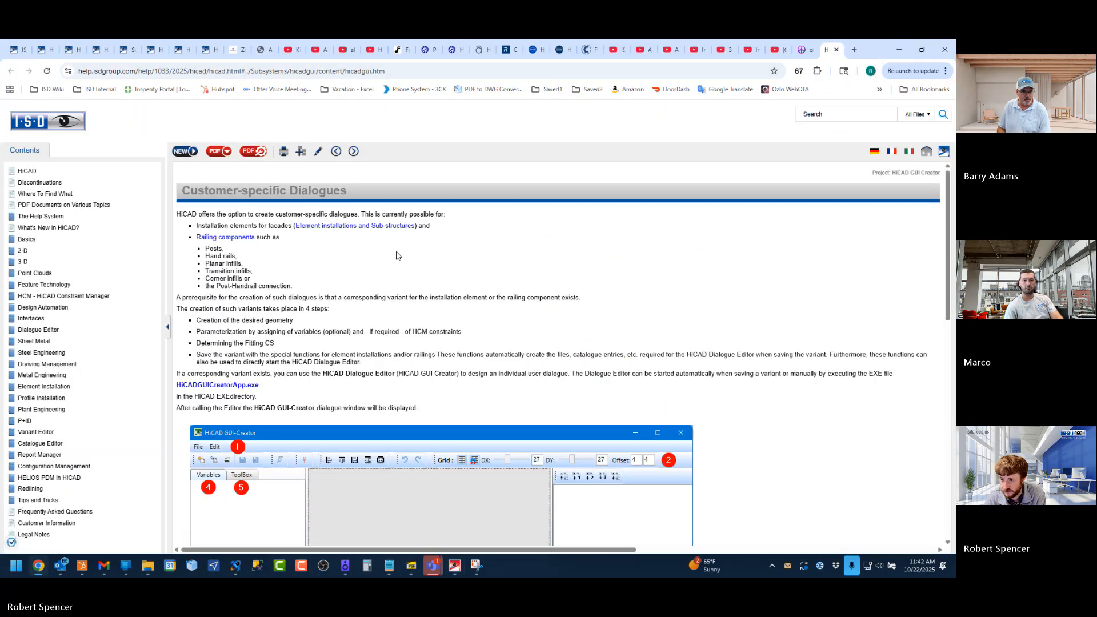
pyautogui.click(836, 113)
pyautogui.write('work co')
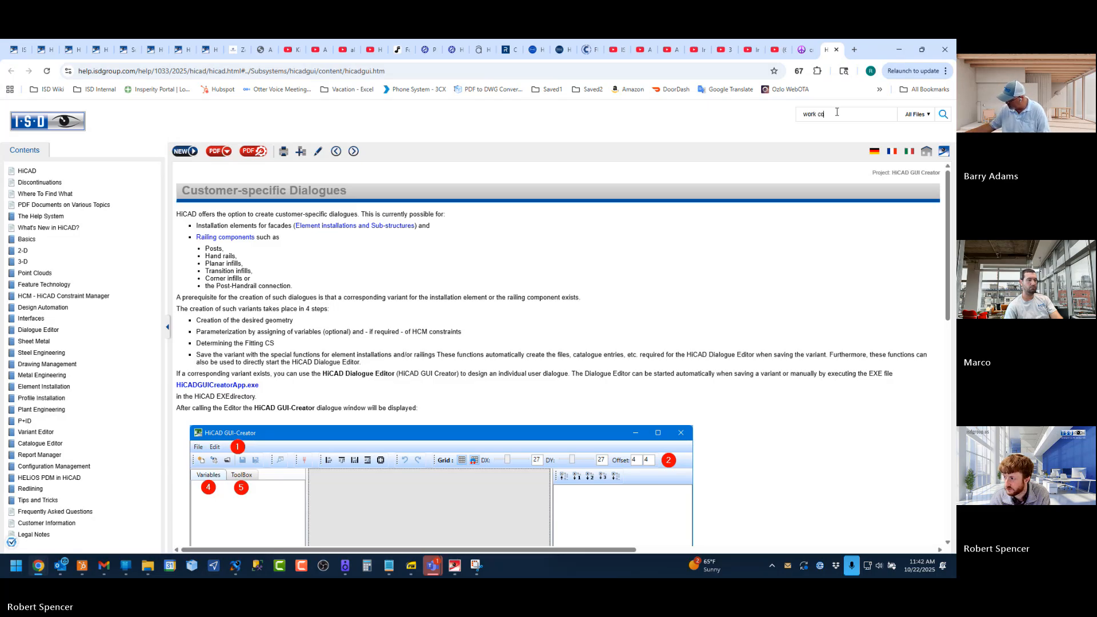
pyautogui.write('ordinate s')
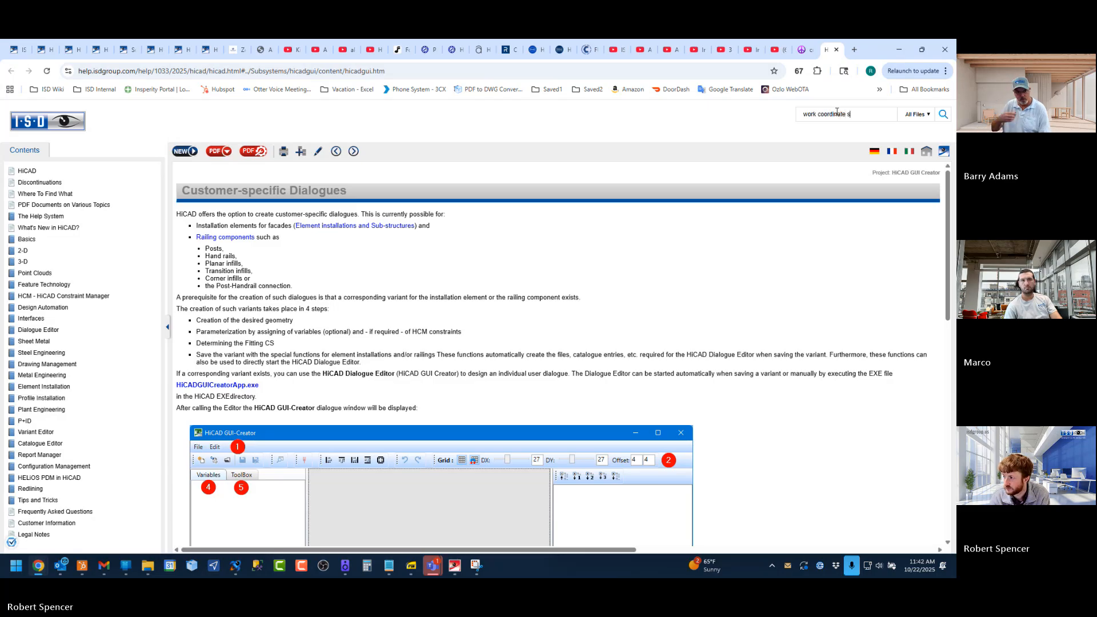
pyautogui.write('ystem')
pyautogui.press('Return')
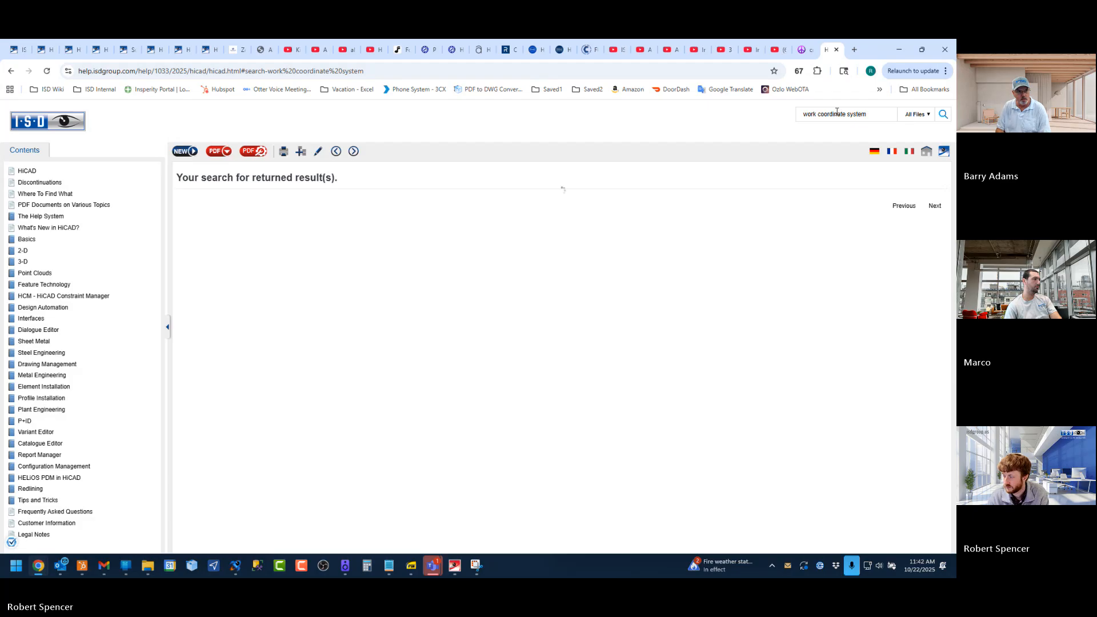
# Step: Correct the help search to "world coordinate system" and open the Coordinate System Display topic
pyautogui.press('Delete')
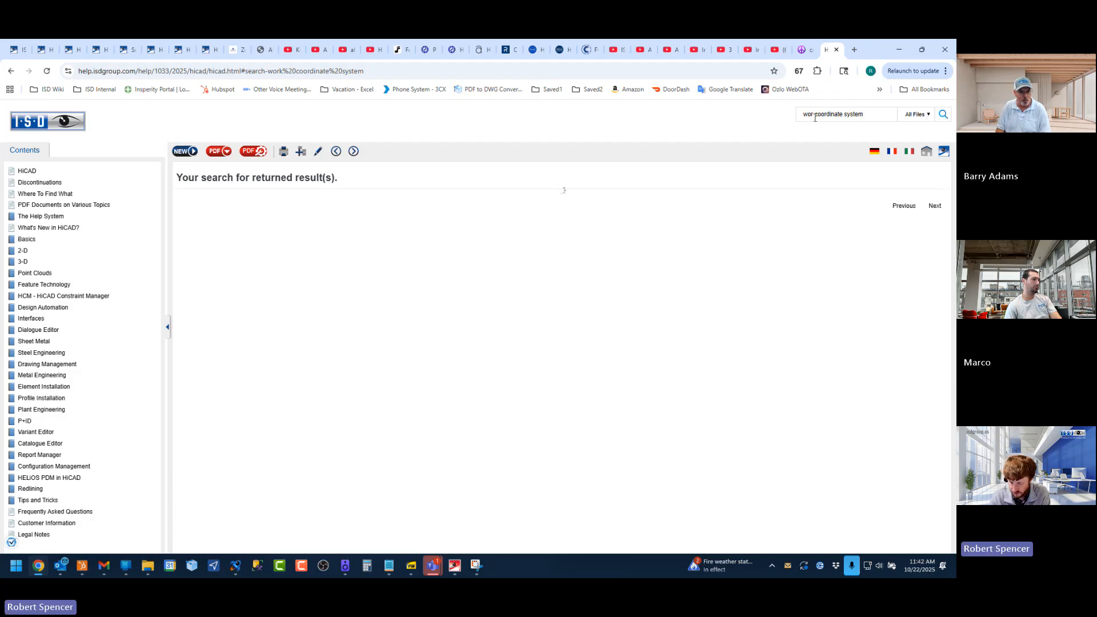
pyautogui.write('ld')
pyautogui.press('Return')
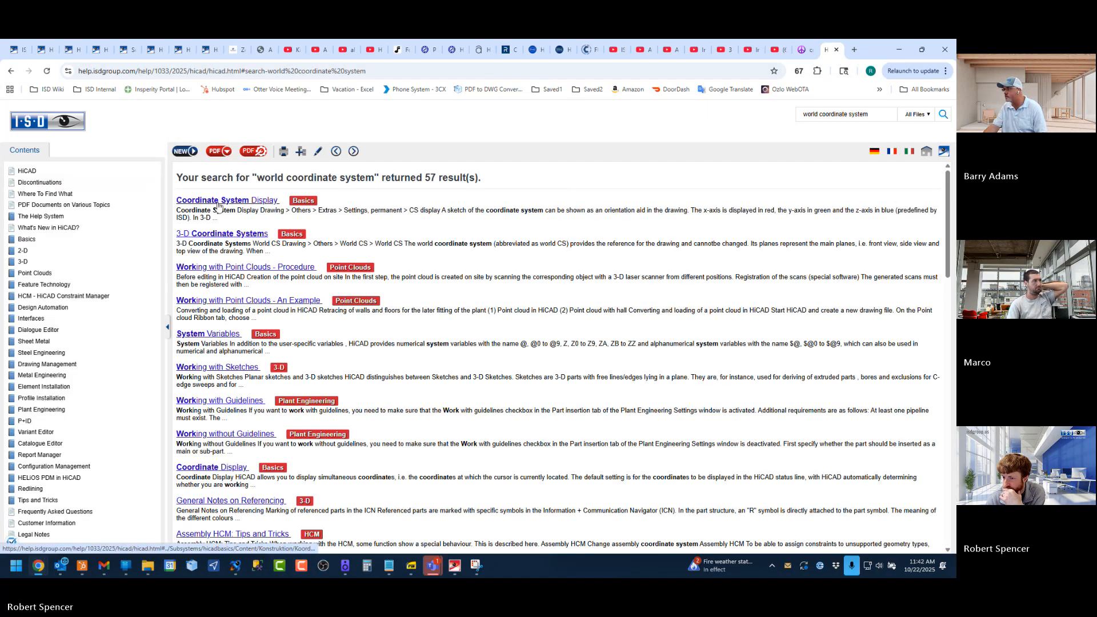
pyautogui.click(218, 204)
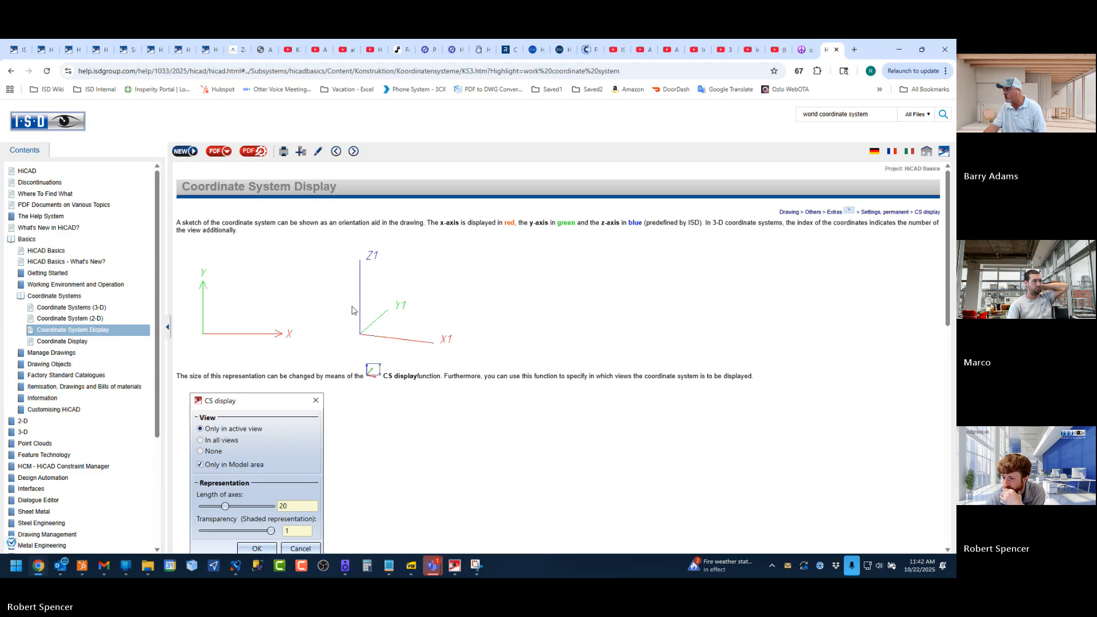
# Step: Read the Coordinate System Display topic, examining the CS display dialog settings, the axis colours and the part and fitting coordinate systems
pyautogui.scroll(-2, 271, 376)
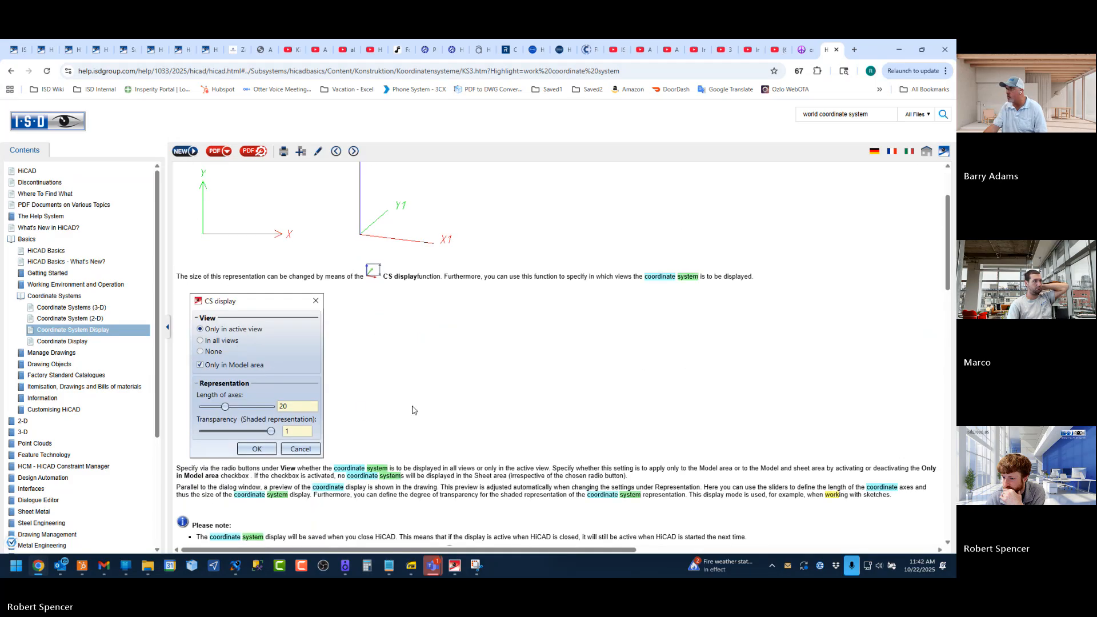
pyautogui.scroll(1, 415, 410)
pyautogui.moveTo(208, 280); pyautogui.dragTo(252, 279)
pyautogui.click(252, 279)
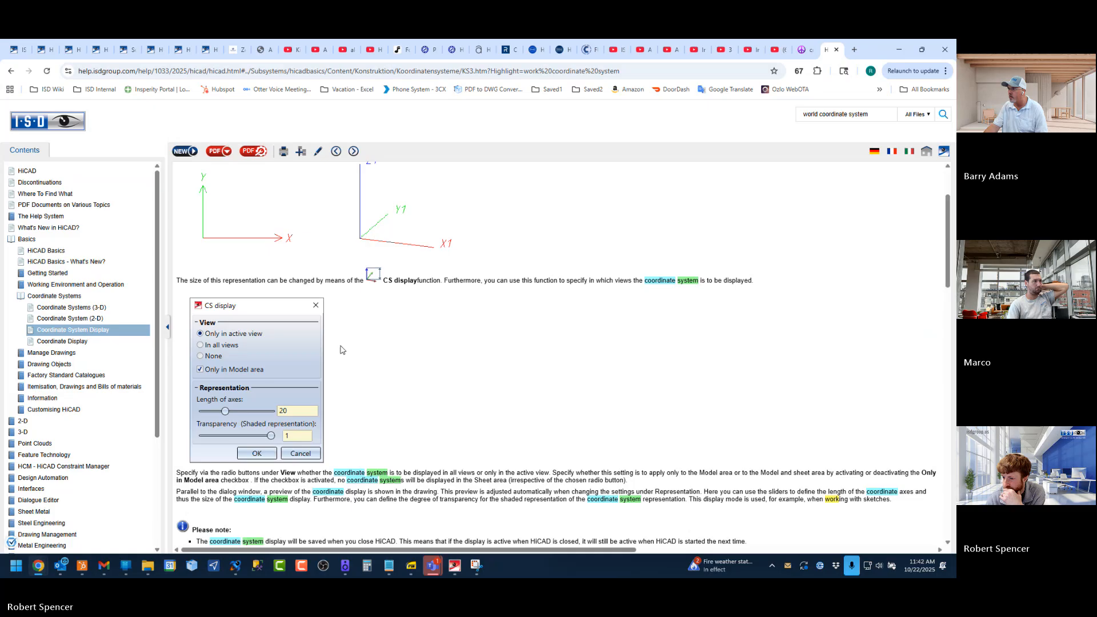
pyautogui.scroll(-5, 412, 373)
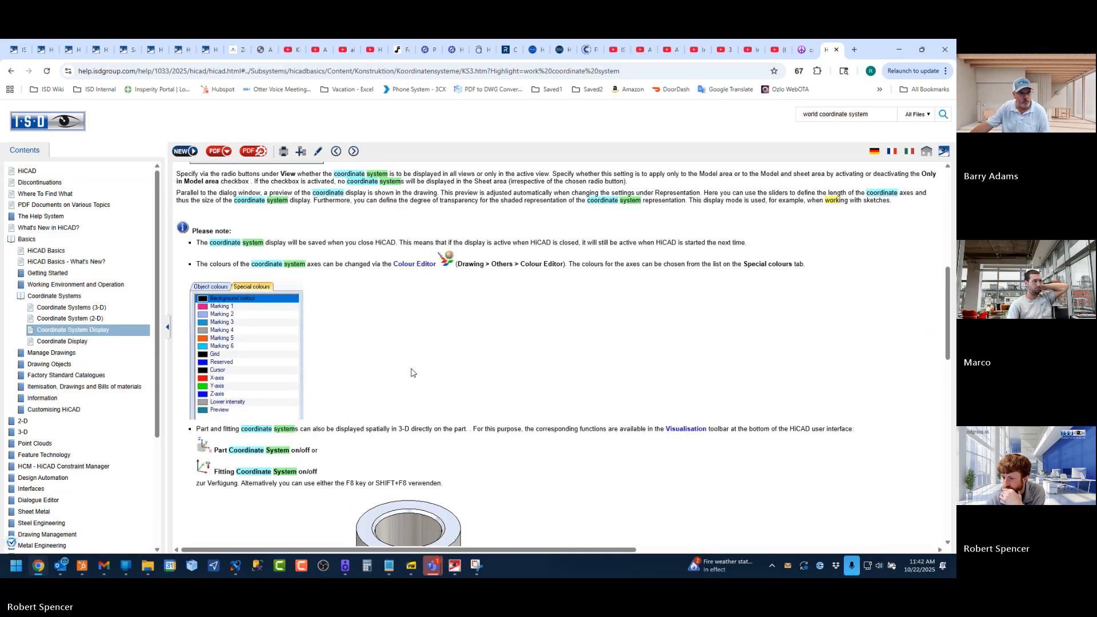
pyautogui.scroll(-10, 413, 372)
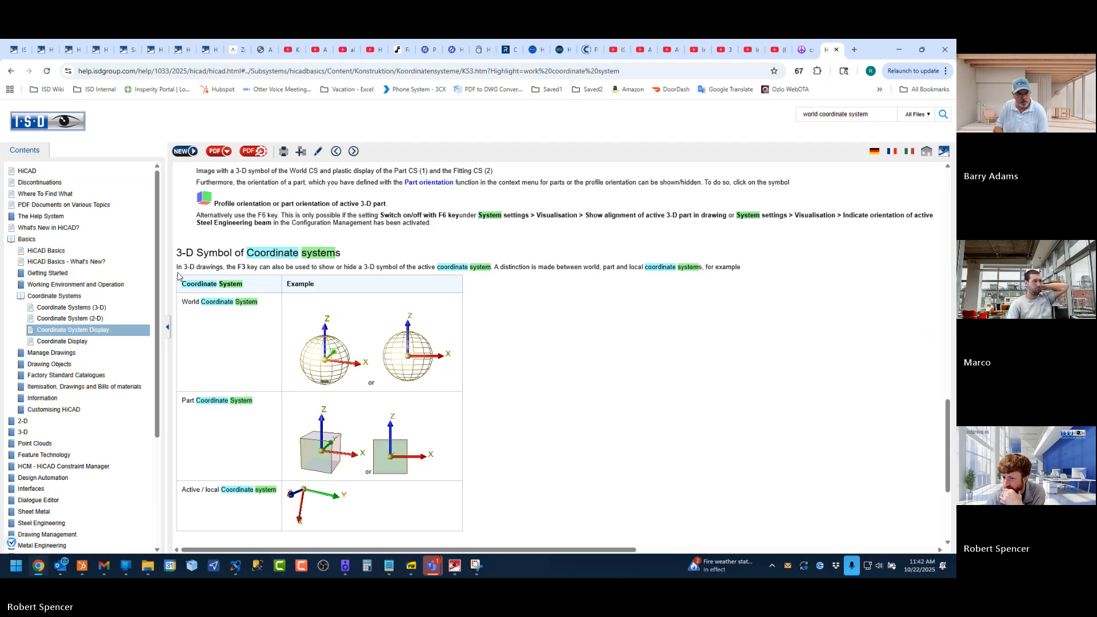
# Step: Read the section on the 3-D symbol of coordinate systems, including how to show or hide it and the default-position tip
pyautogui.moveTo(176, 268); pyautogui.dragTo(261, 269)
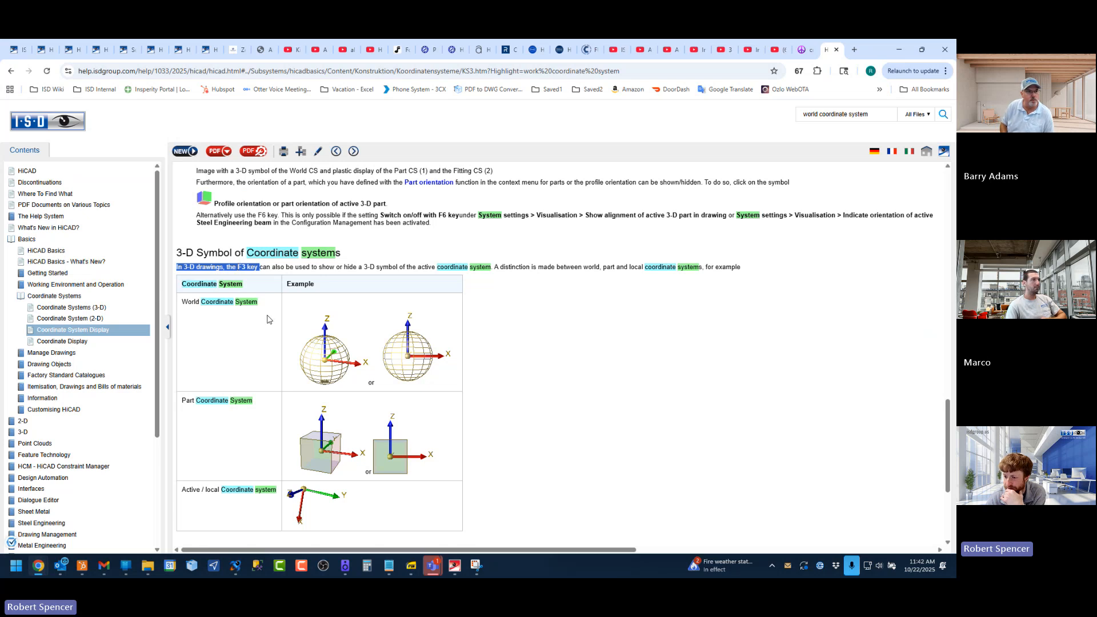
pyautogui.scroll(-2, 554, 350)
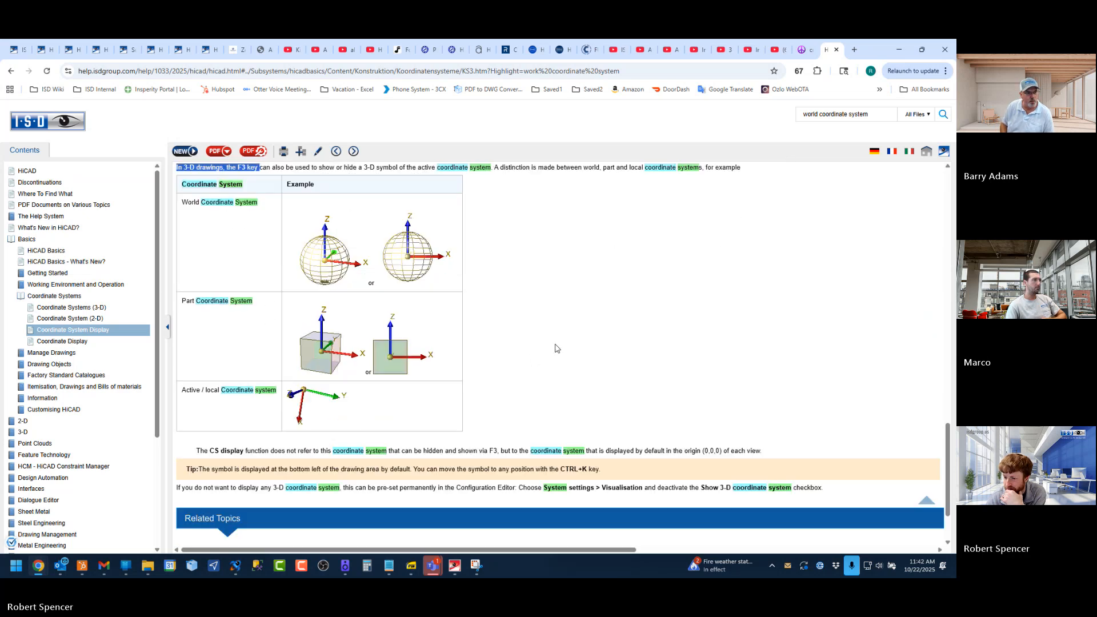
pyautogui.scroll(1, 556, 348)
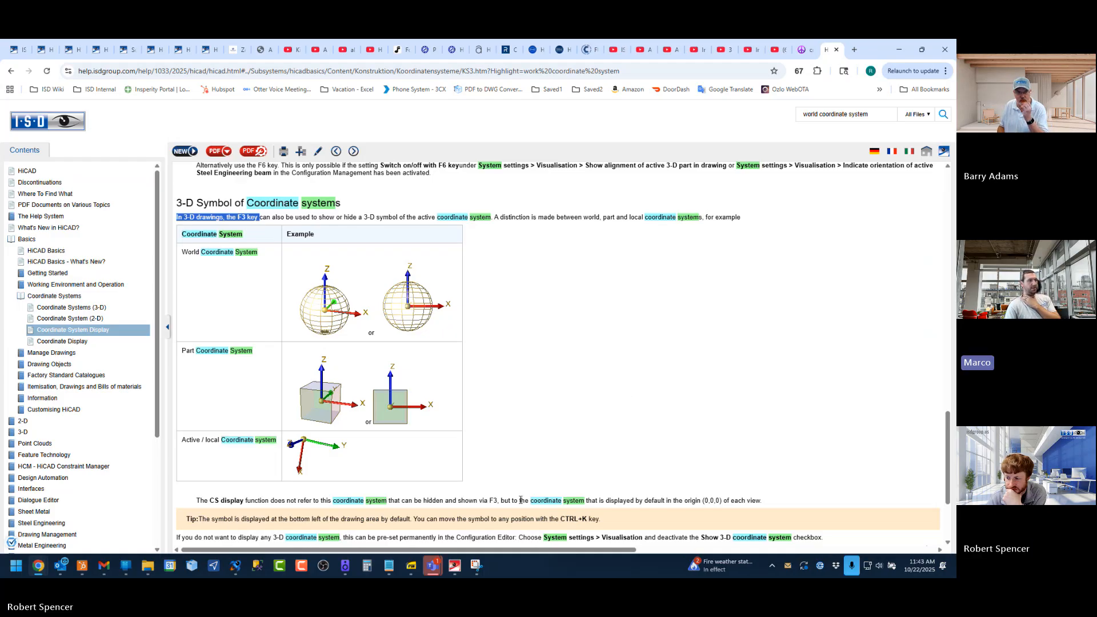
pyautogui.moveTo(223, 519); pyautogui.dragTo(392, 518)
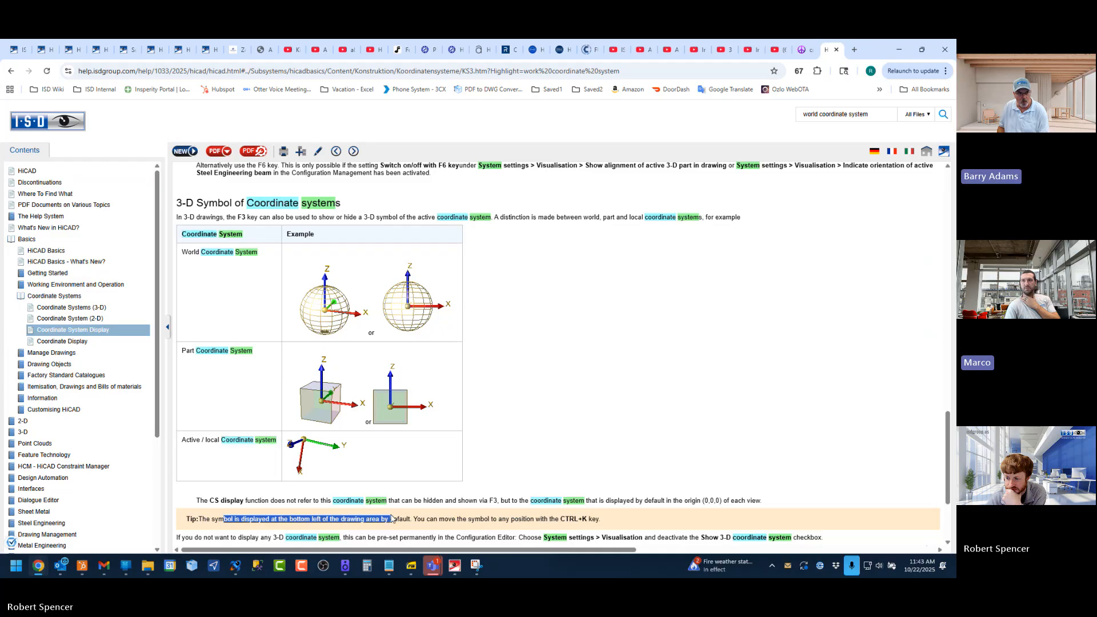
pyautogui.click(392, 518)
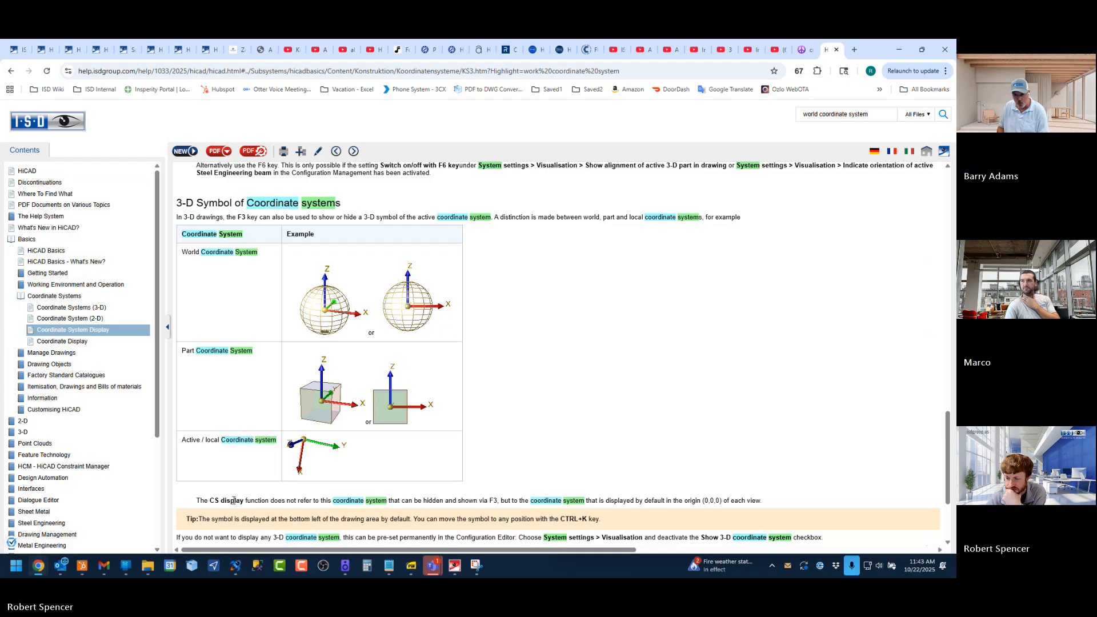
pyautogui.scroll(-3, 380, 500)
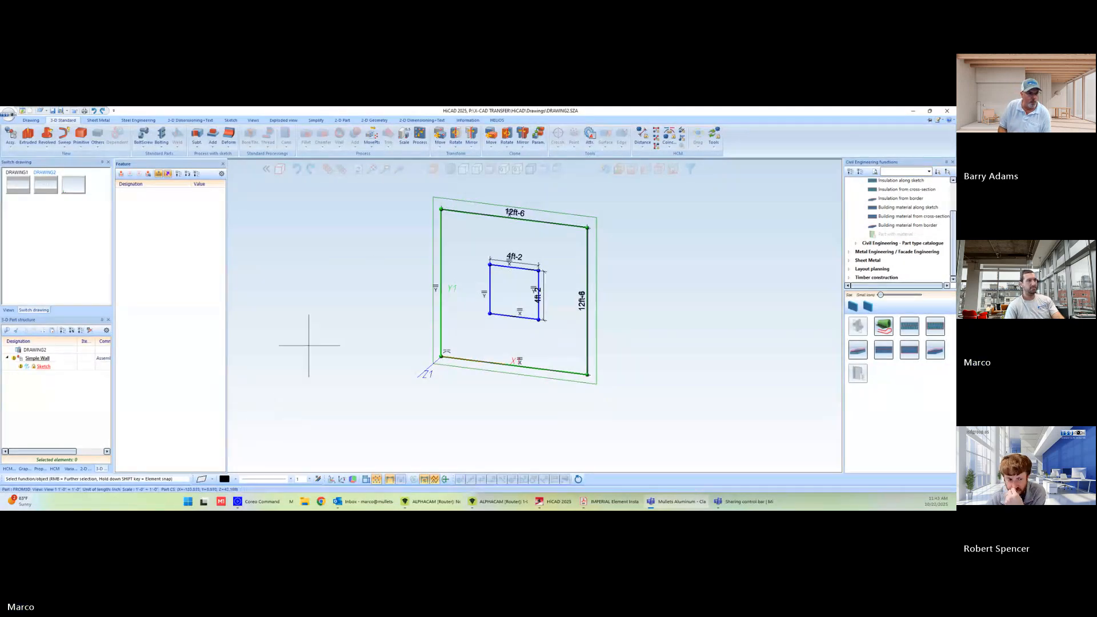
# Step: Activate the world coordinate system in DRAWING2, compare its axes with those of the panel in DRAWING1, and return to DRAWING2
pyautogui.click(32, 121)
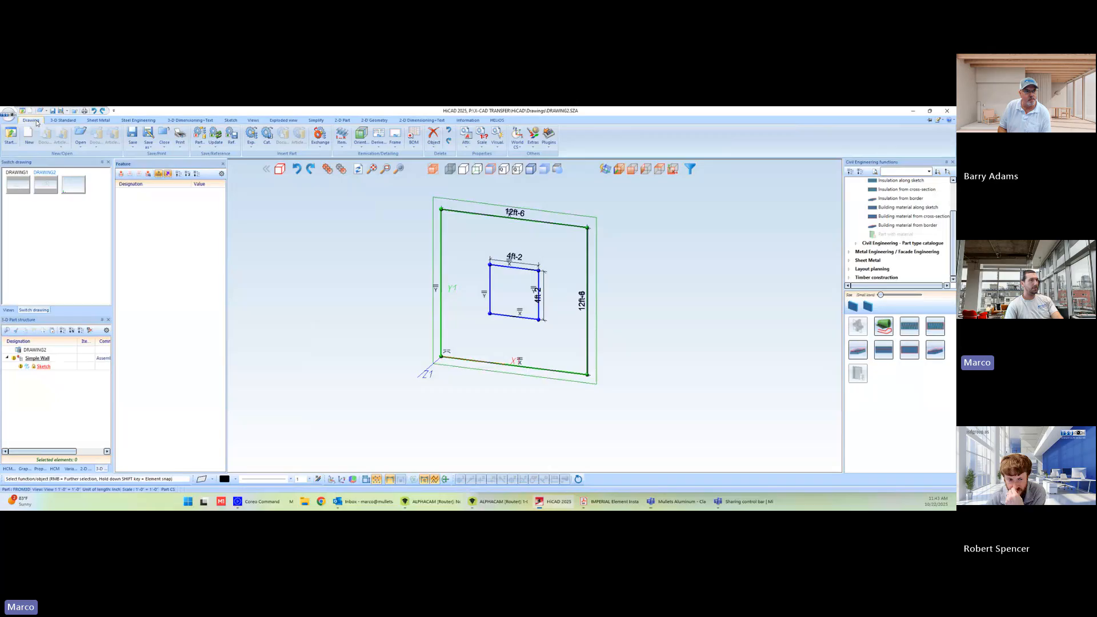
pyautogui.click(517, 134)
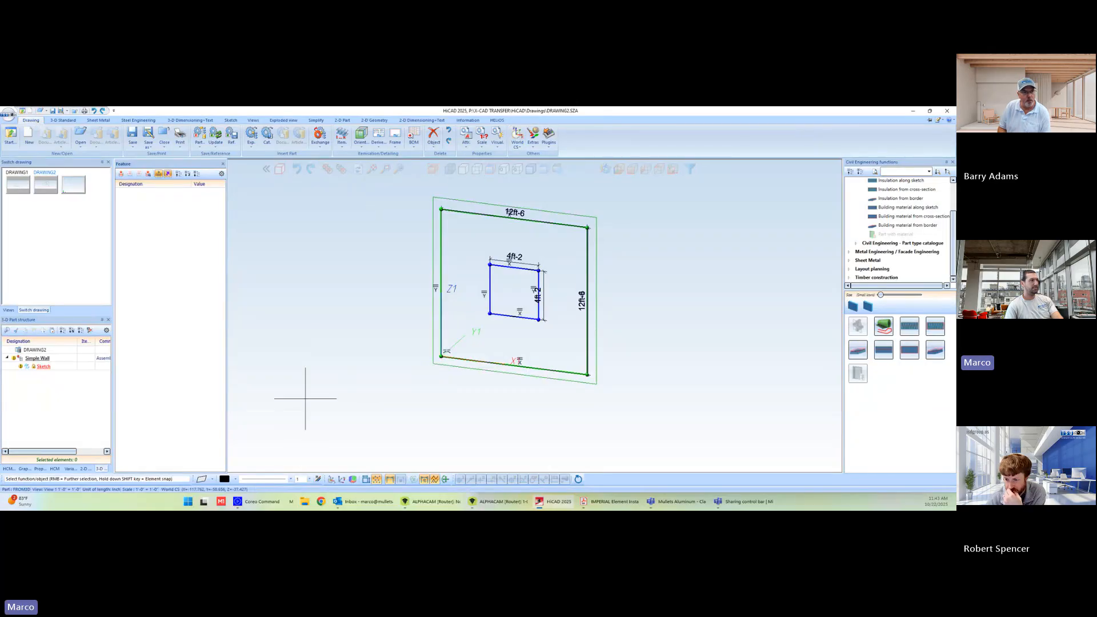
pyautogui.click(18, 185)
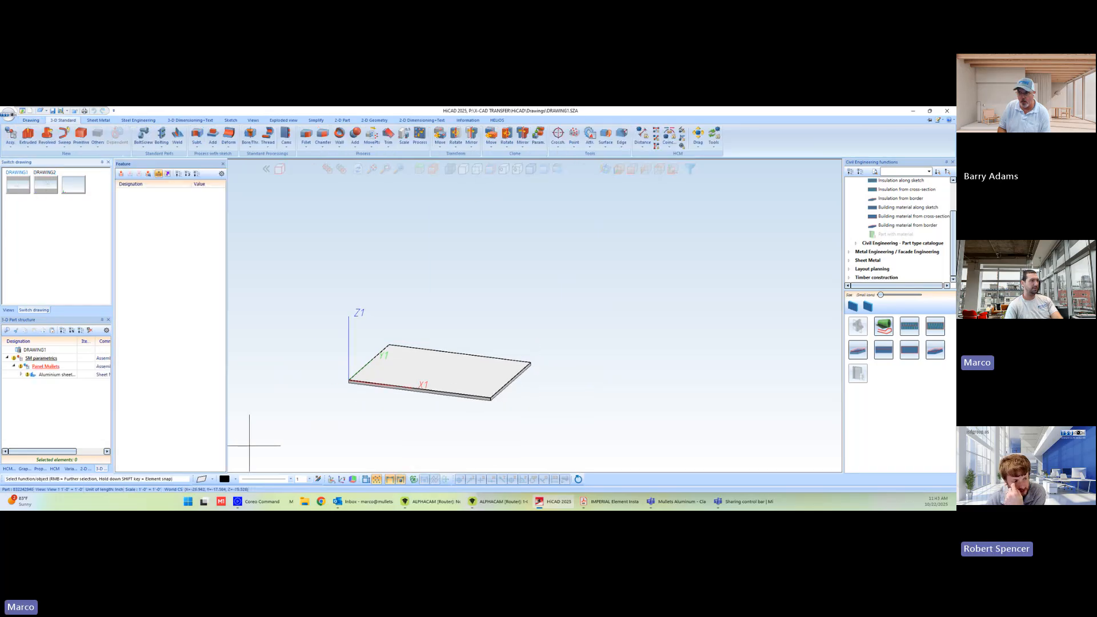
pyautogui.click(19, 185)
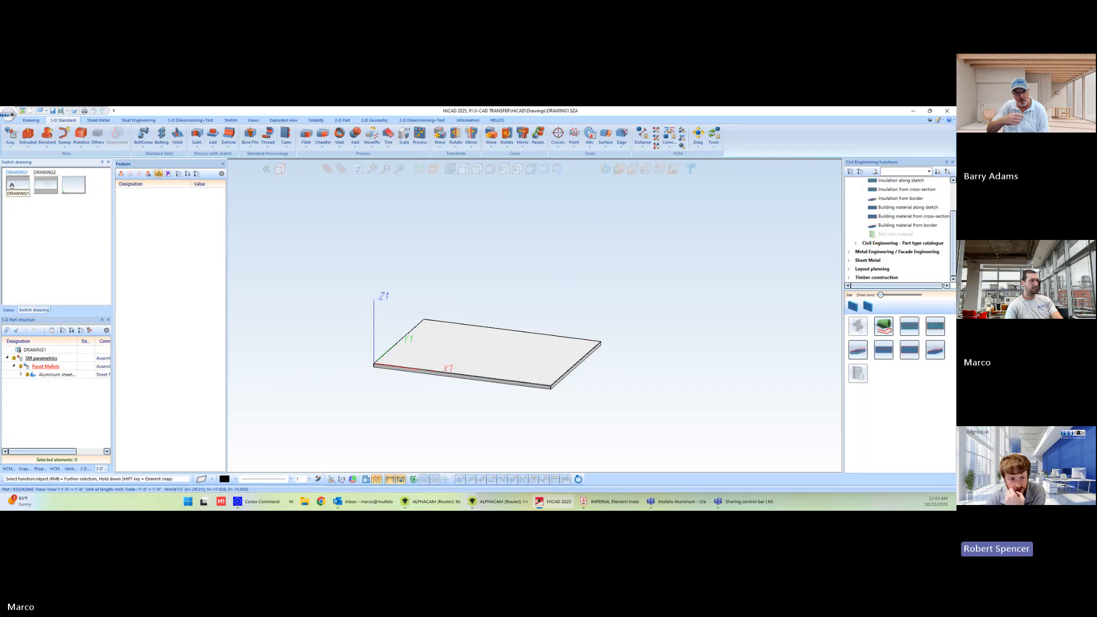
pyautogui.click(17, 185)
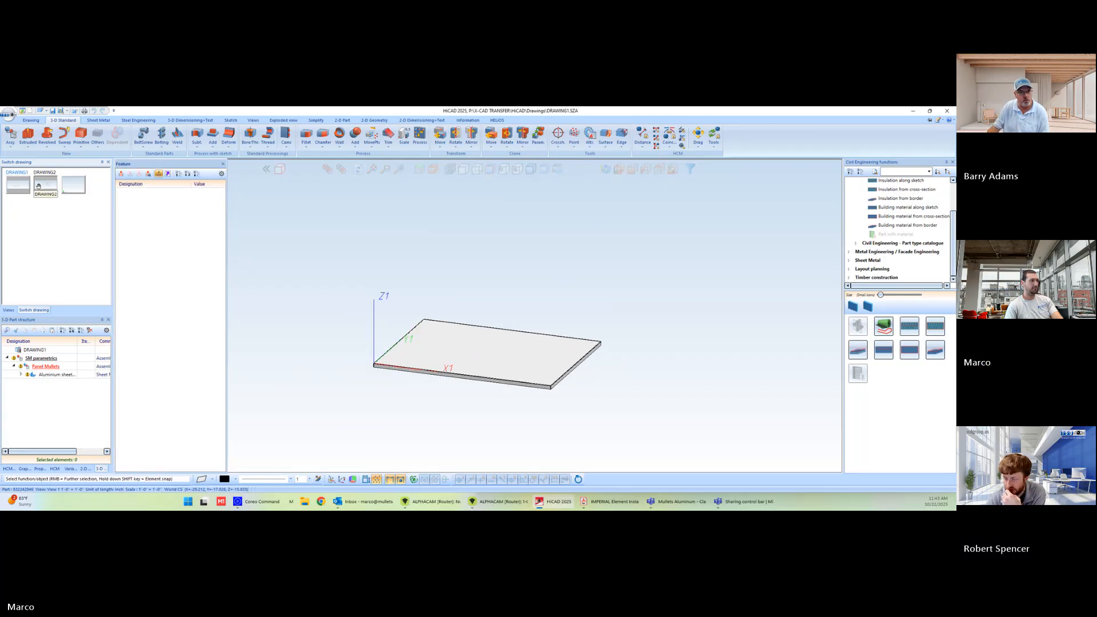
pyautogui.click(18, 184)
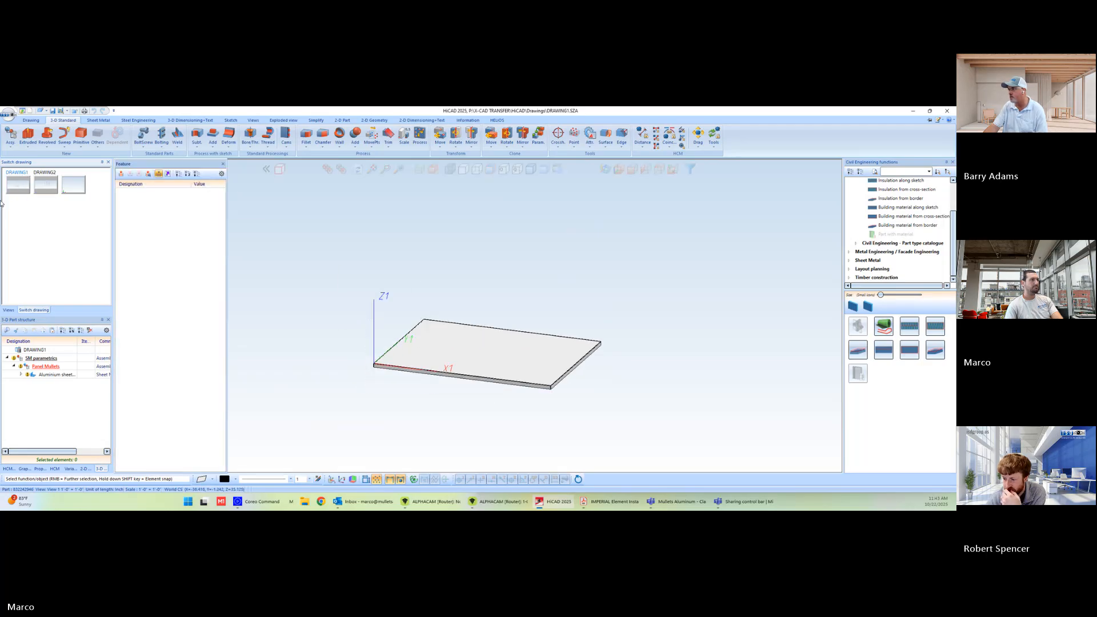
pyautogui.click(45, 184)
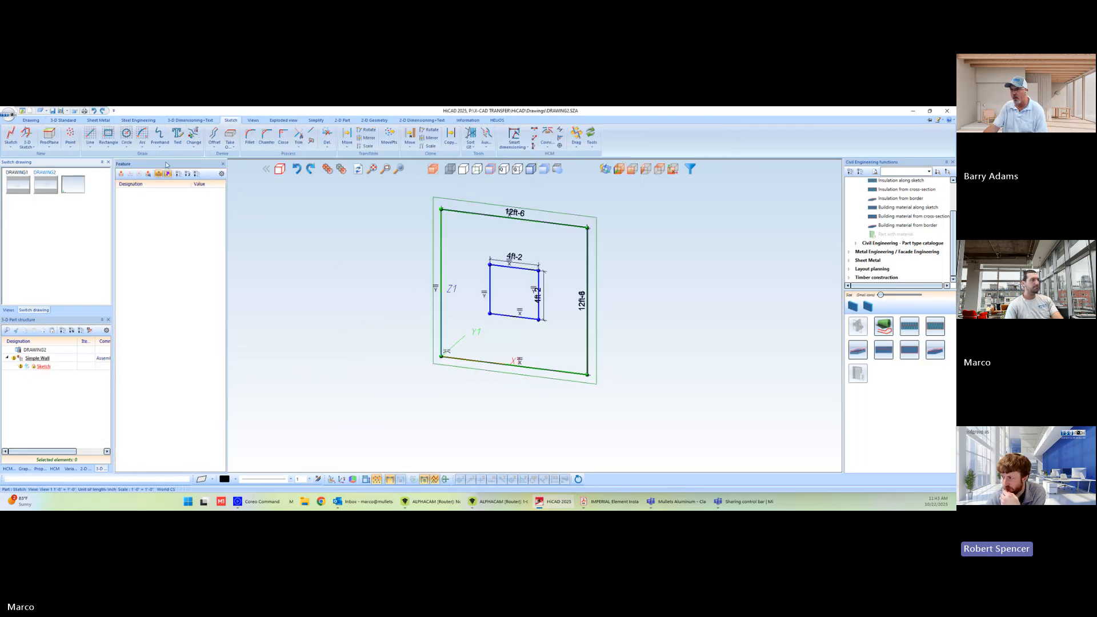
# Step: Check the coordinate system display options in the Configuration Editor's System settings > Visualisation, and close the editor
pyautogui.click(938, 121)
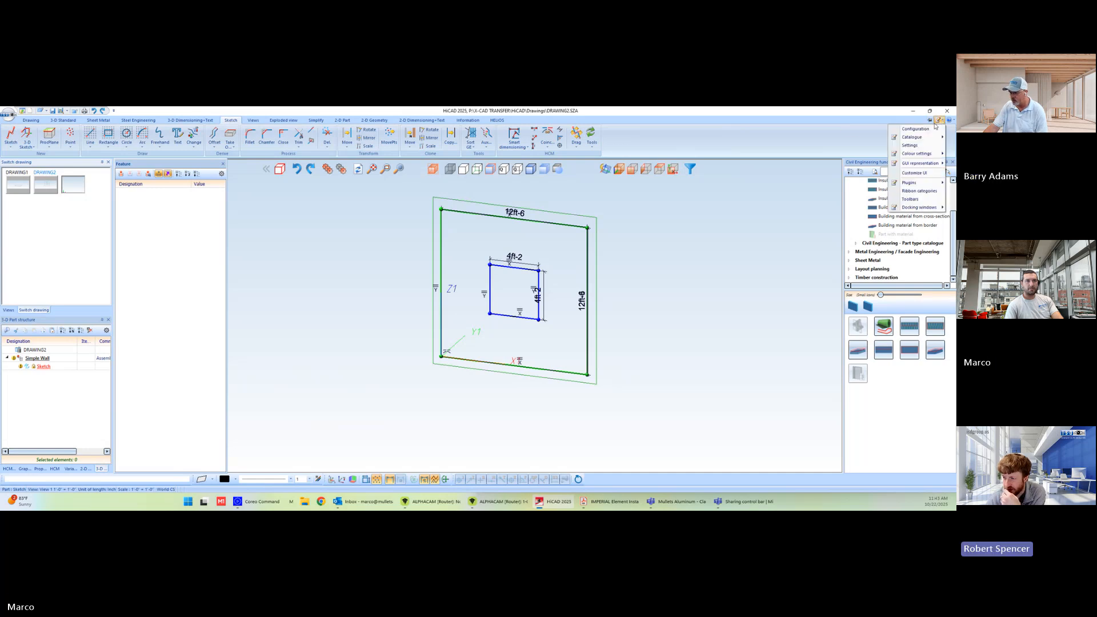
pyautogui.click(931, 129)
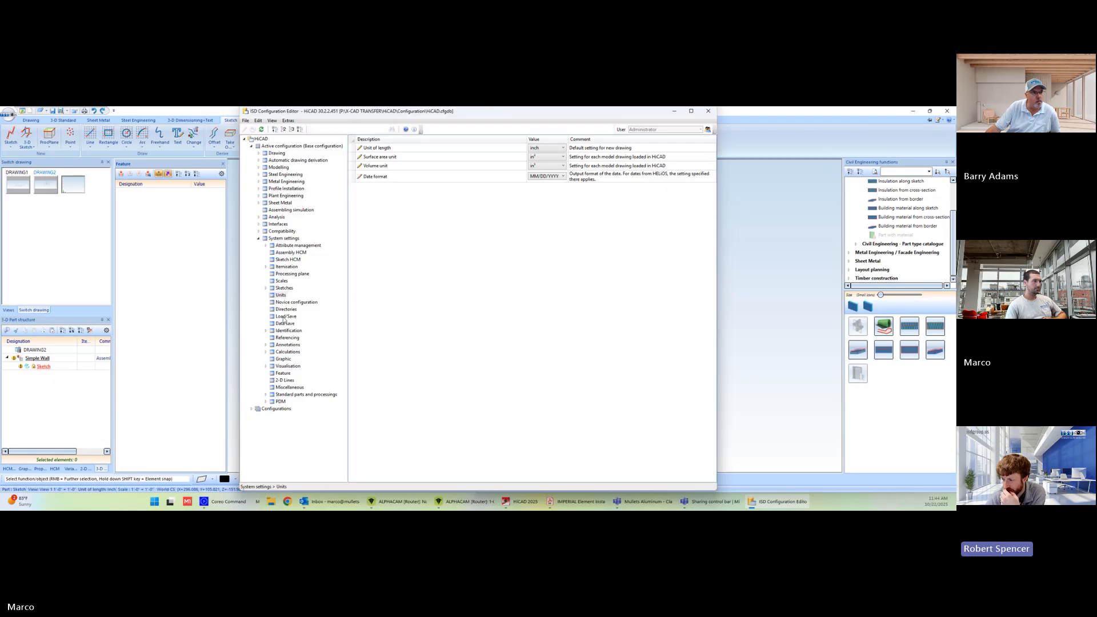
pyautogui.click(265, 366)
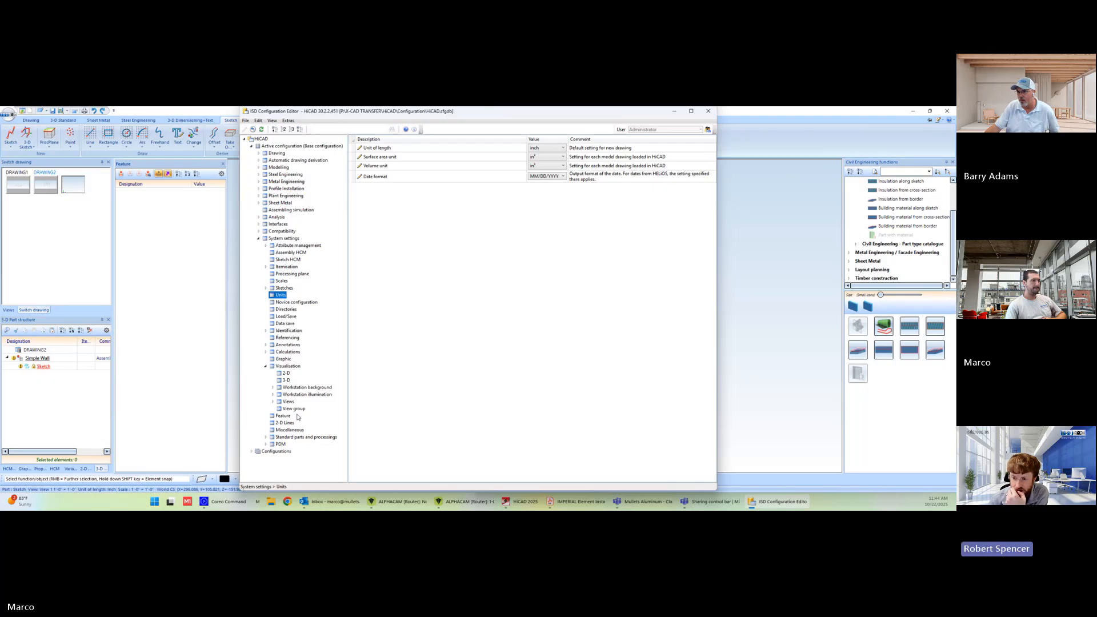
pyautogui.click(287, 366)
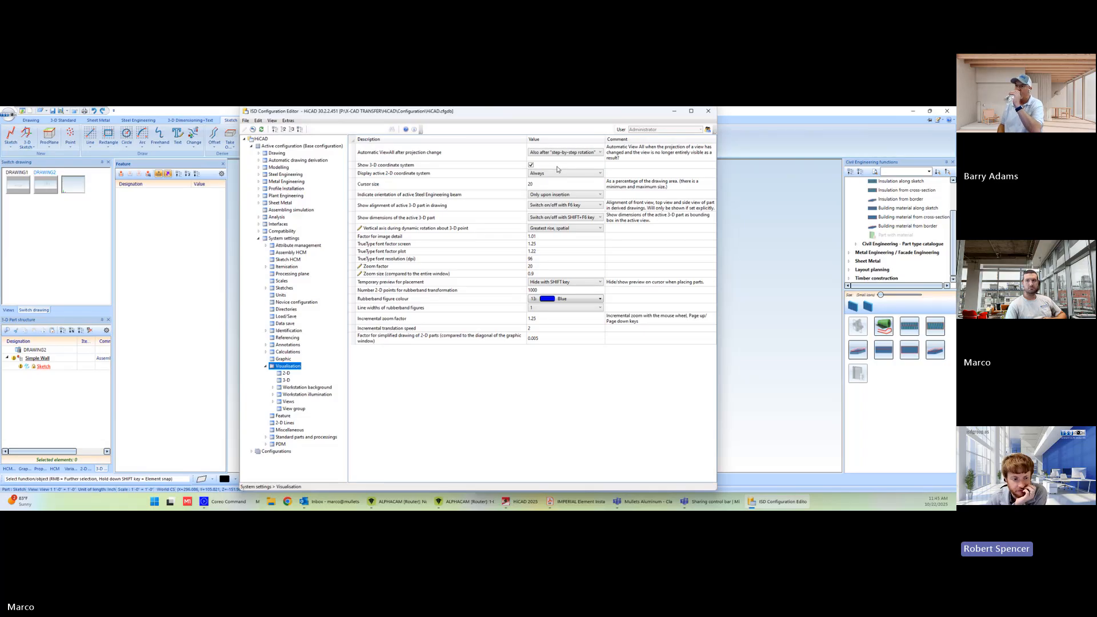
pyautogui.click(708, 112)
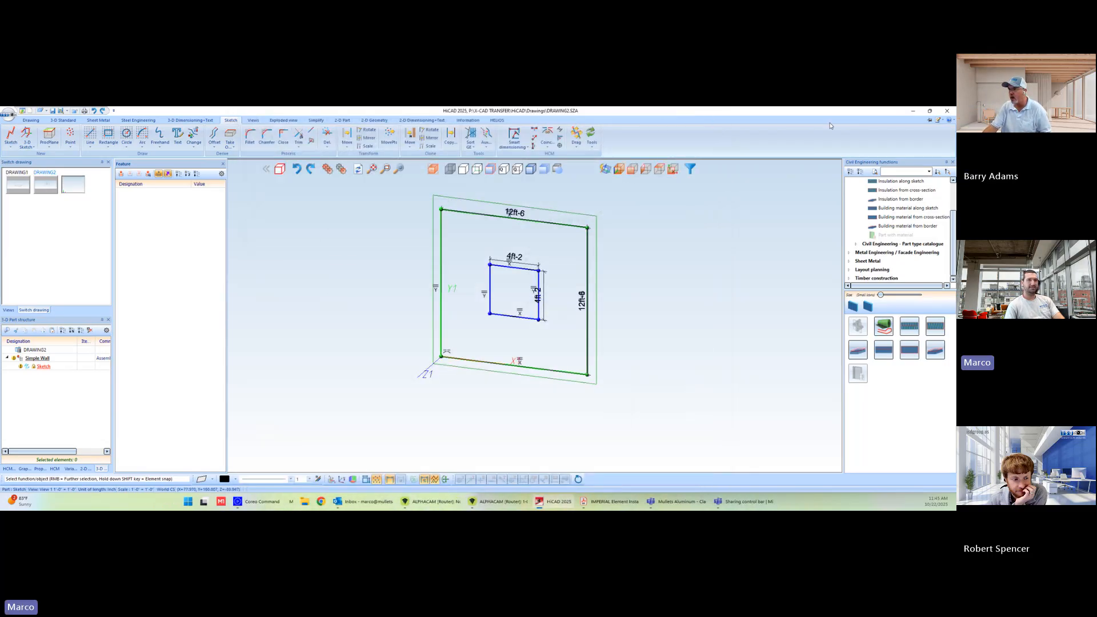
# Step: Close HiCAD without saving the active drawing
pyautogui.click(946, 111)
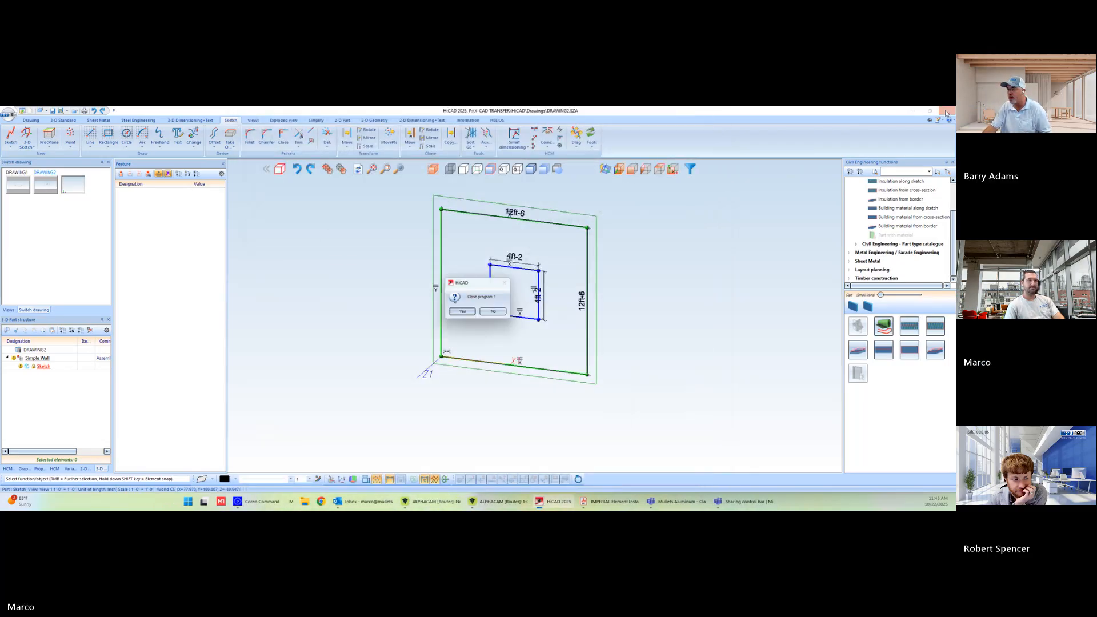
pyautogui.click(462, 313)
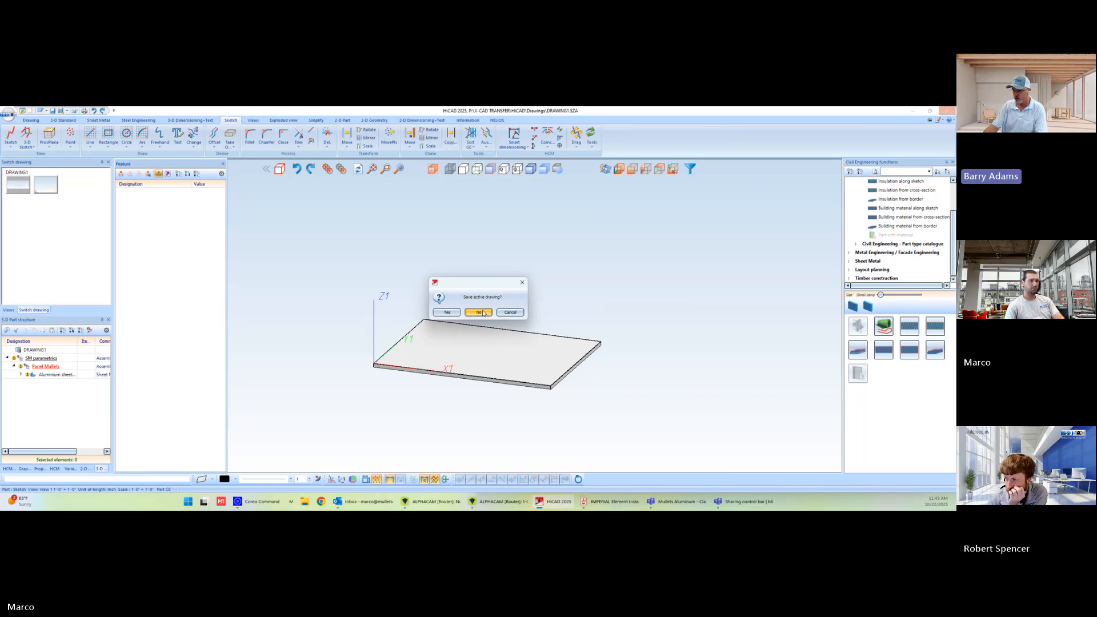
pyautogui.click(483, 313)
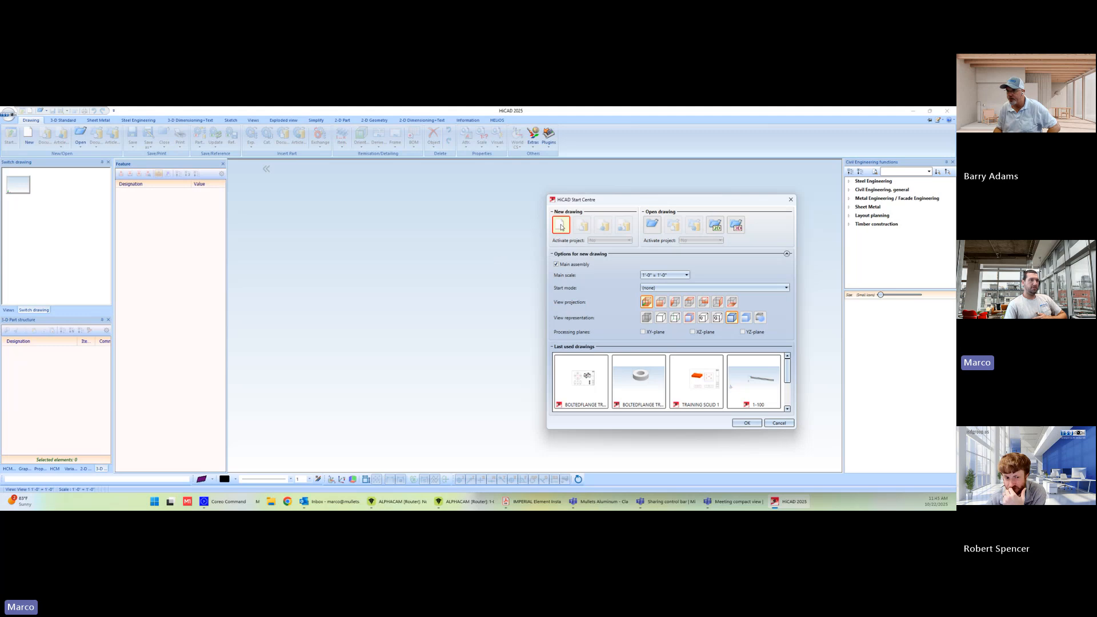
# Step: Create a new drawing with a main assembly and set the assembly's article number to Sample Wall
pyautogui.click(746, 422)
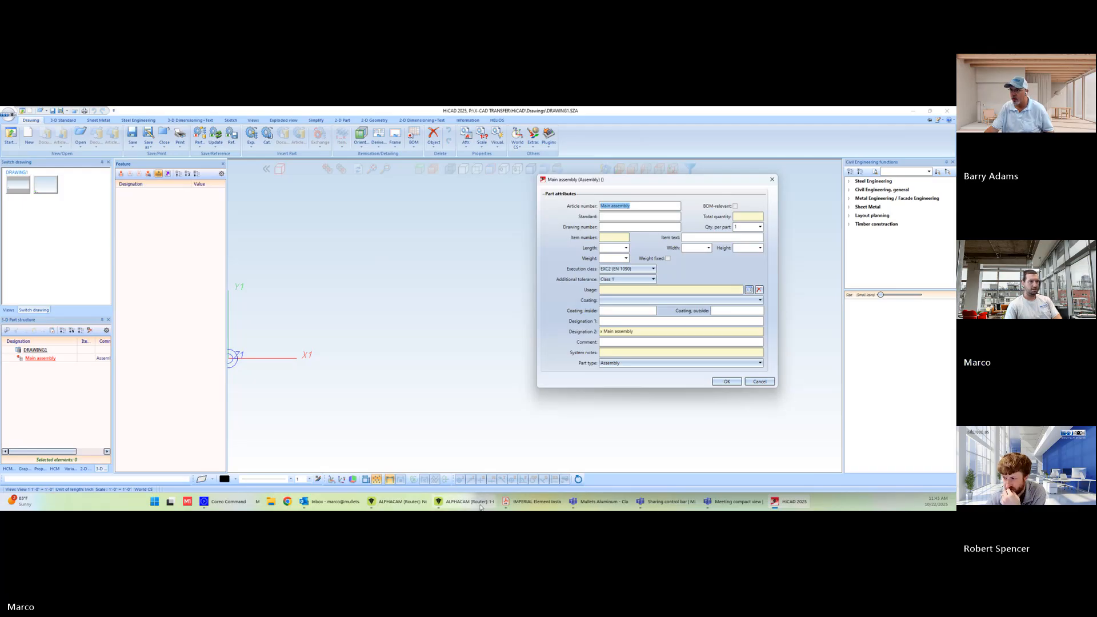
pyautogui.click(528, 501)
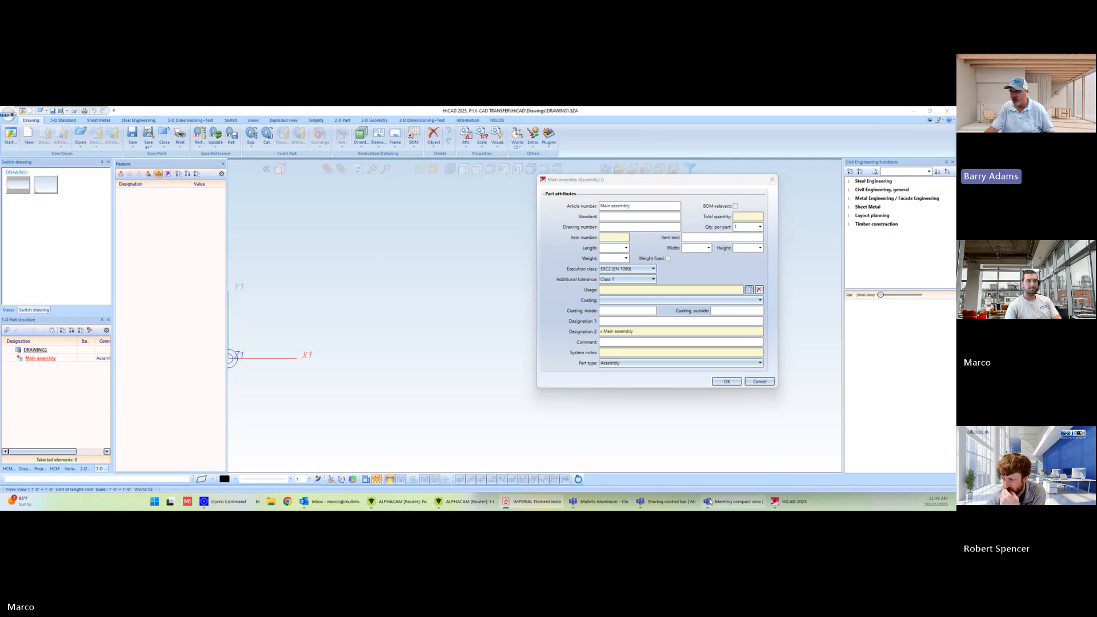
pyautogui.moveTo(638, 207); pyautogui.dragTo(532, 207)
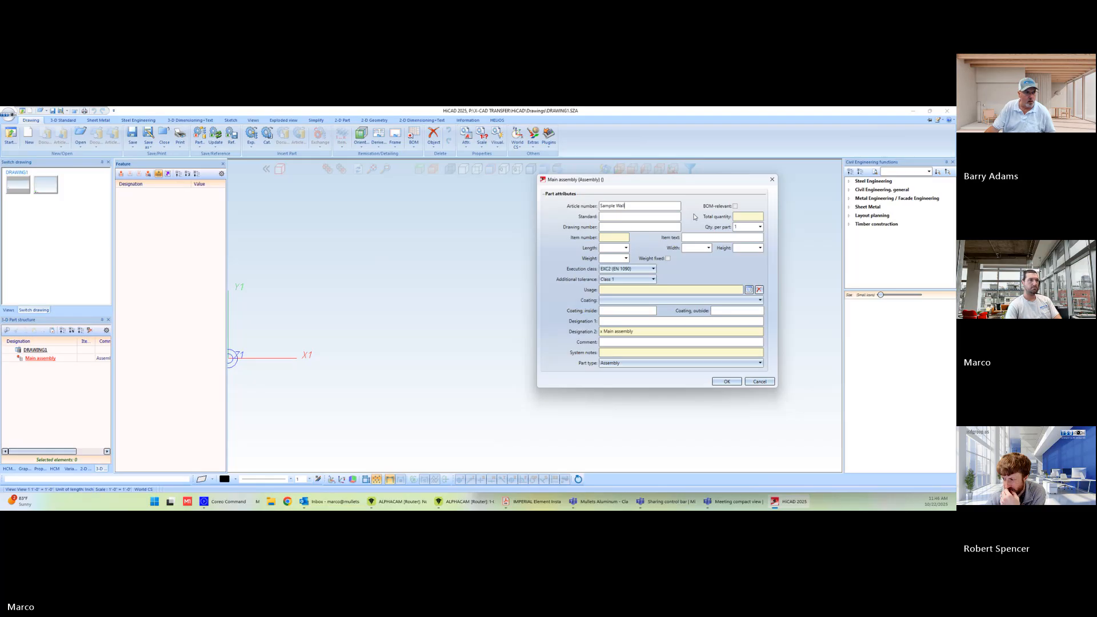
pyautogui.press('Return')
pyautogui.scroll(-3, 402, 313)
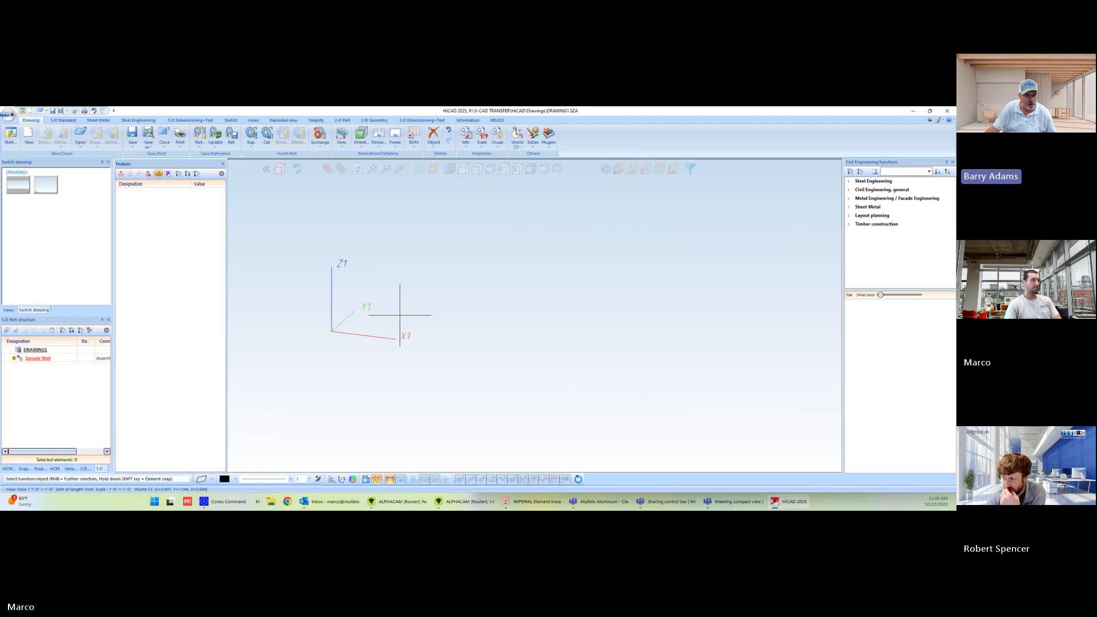
# Step: Create a new sketch in the Sample Wall assembly on the vertical XZ plane
pyautogui.scroll(3, 398, 316)
pyautogui.scroll(-4, 394, 318)
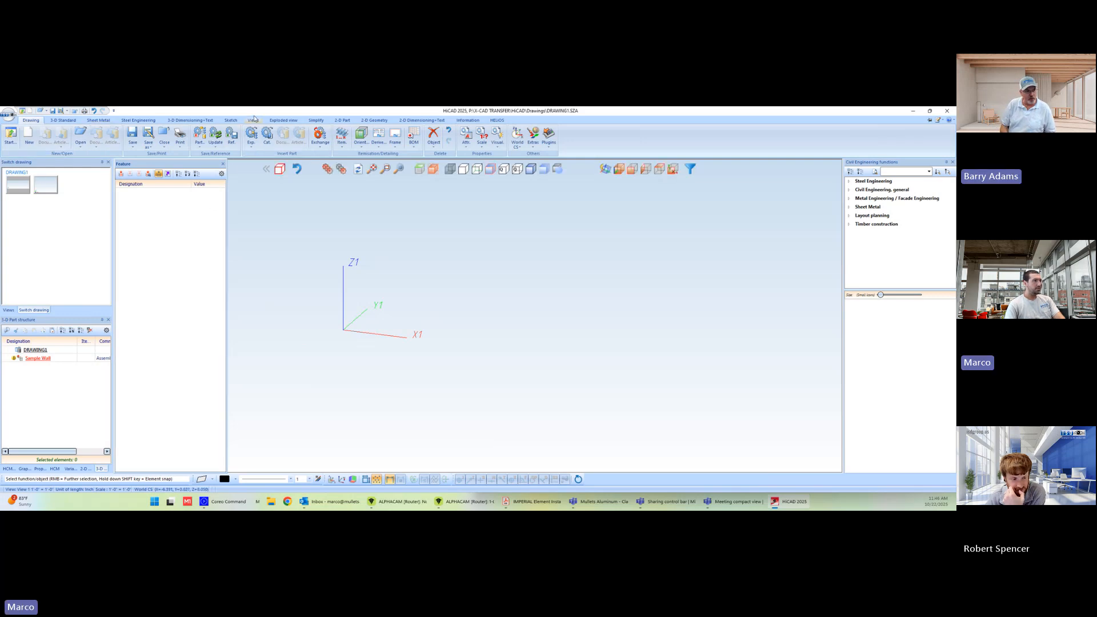
pyautogui.click(231, 121)
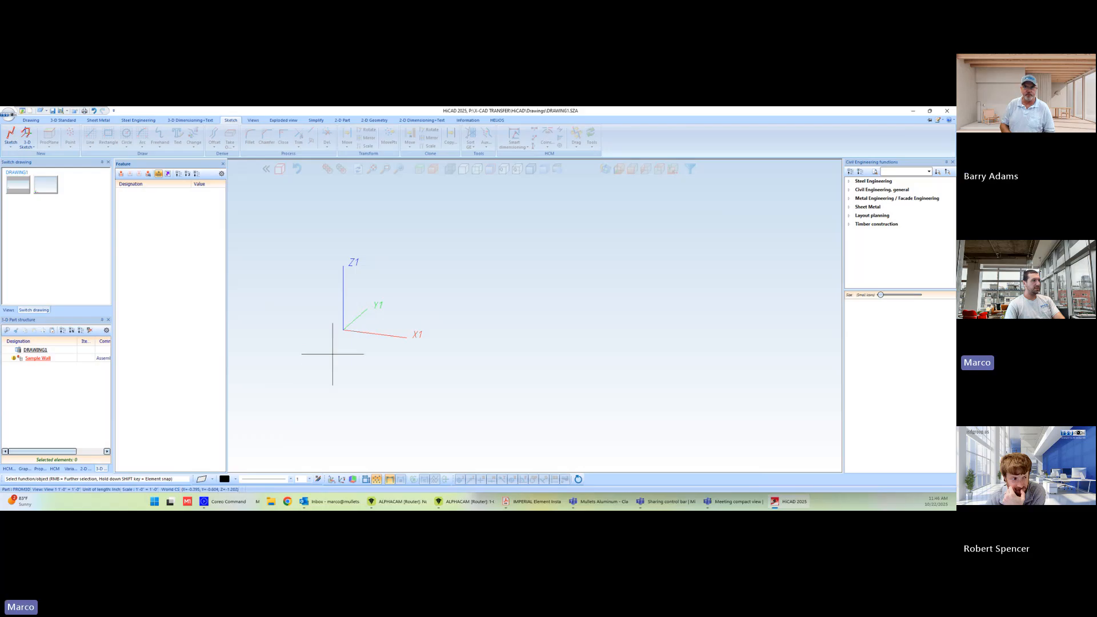
pyautogui.click(10, 136)
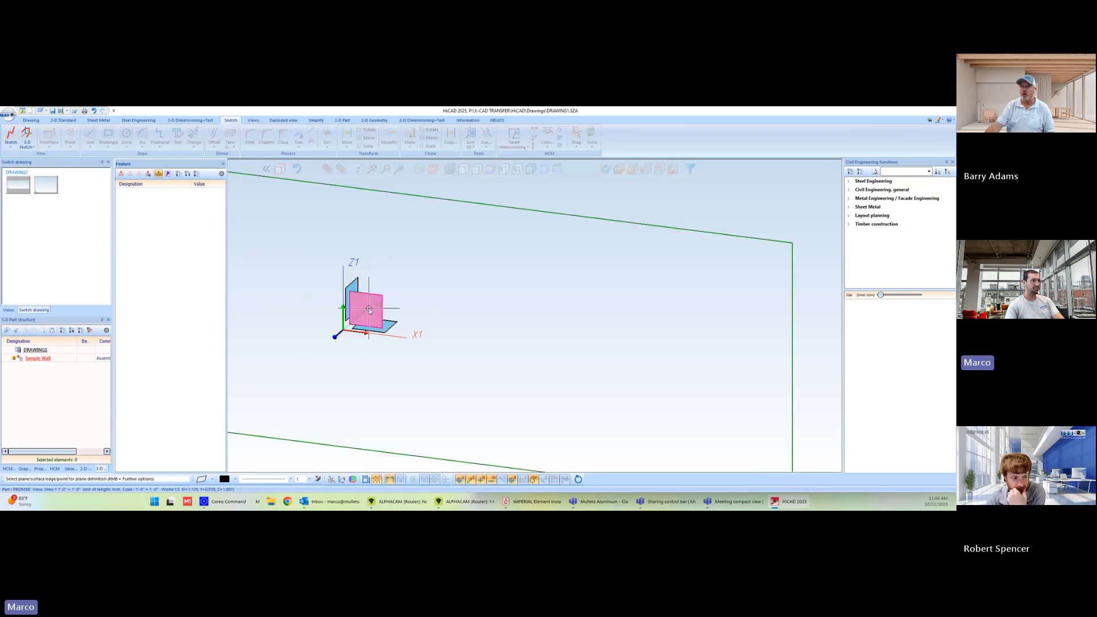
pyautogui.click(369, 309)
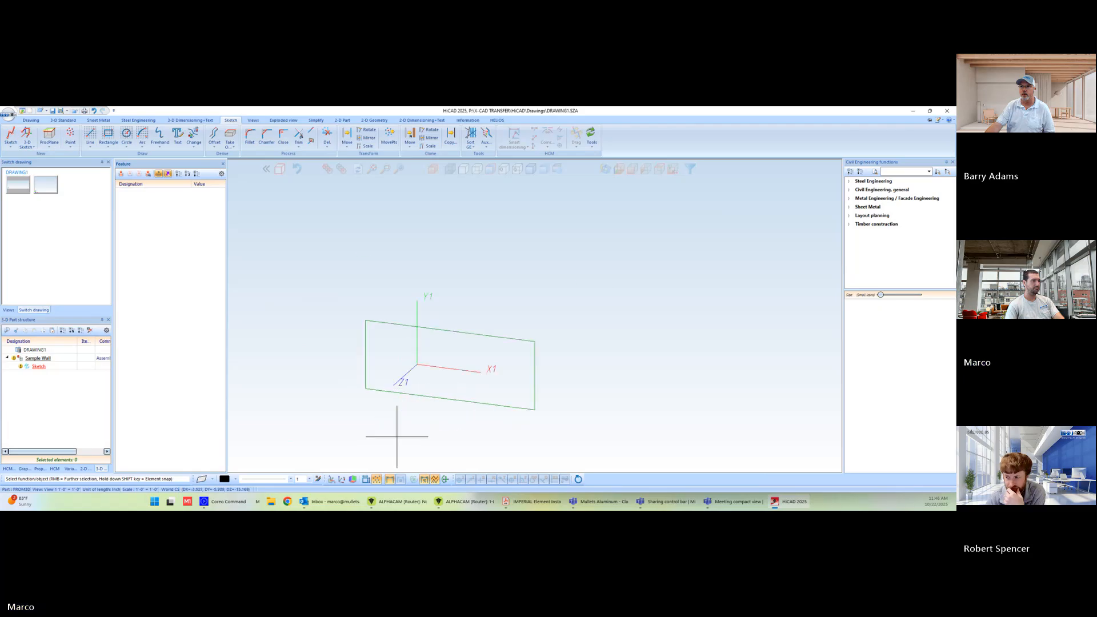
# Step: Draw the wall outline as a 12ft-6 by 12ft-6 rectangle in the sketch, starting at the coordinate origin
pyautogui.scroll(2, 396, 436)
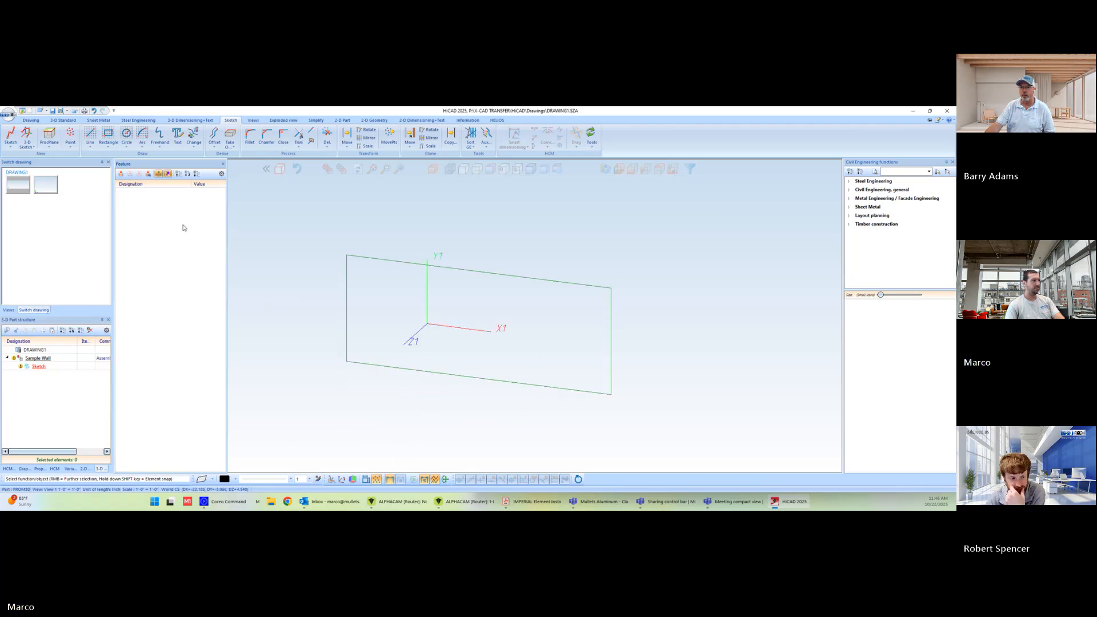
pyautogui.click(108, 136)
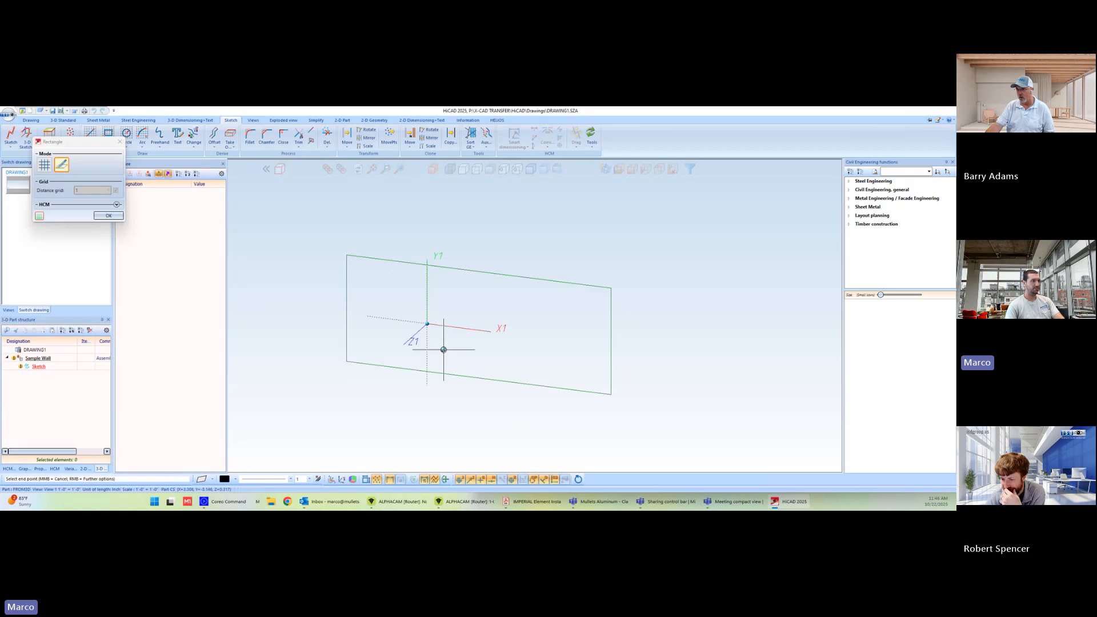
pyautogui.scroll(2, 427, 323)
pyautogui.click(427, 324)
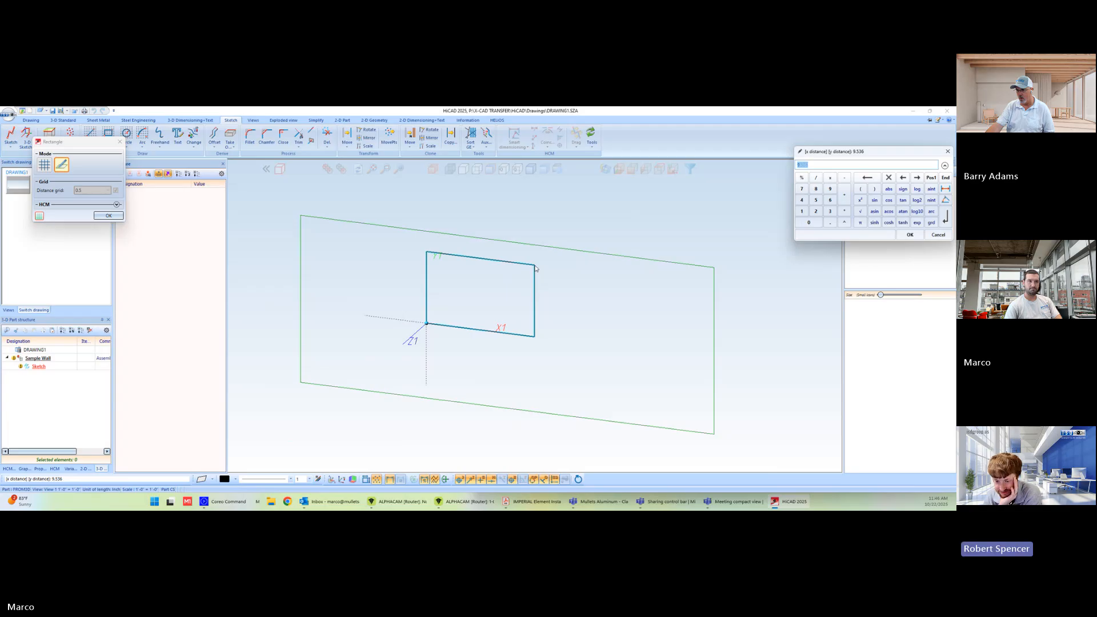
pyautogui.press('Return')
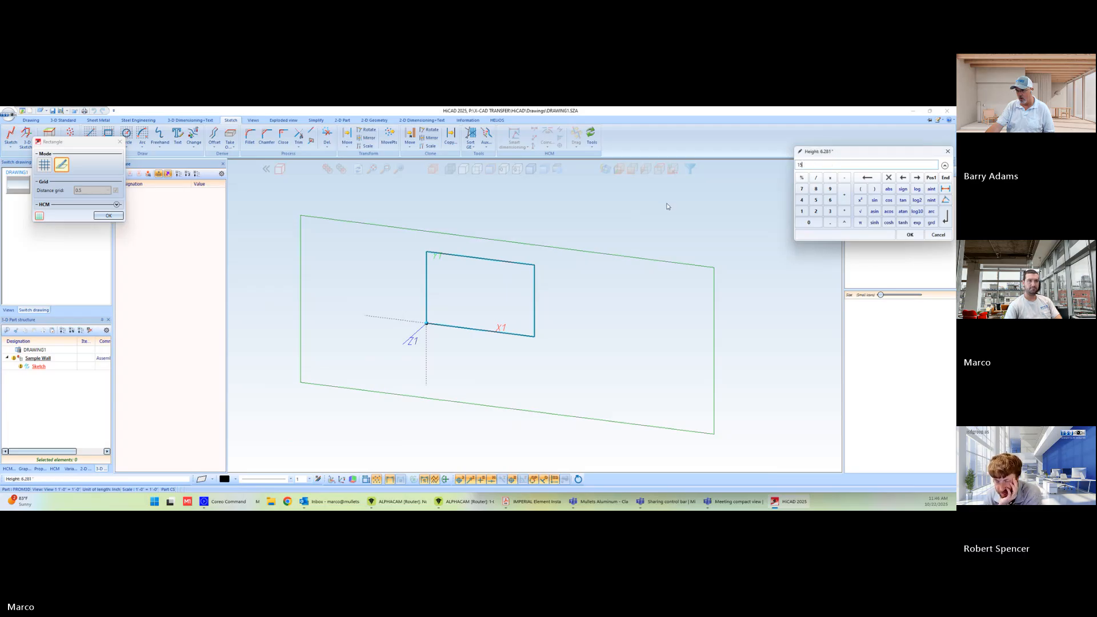
pyautogui.press('Return')
pyautogui.scroll(-8, 550, 318)
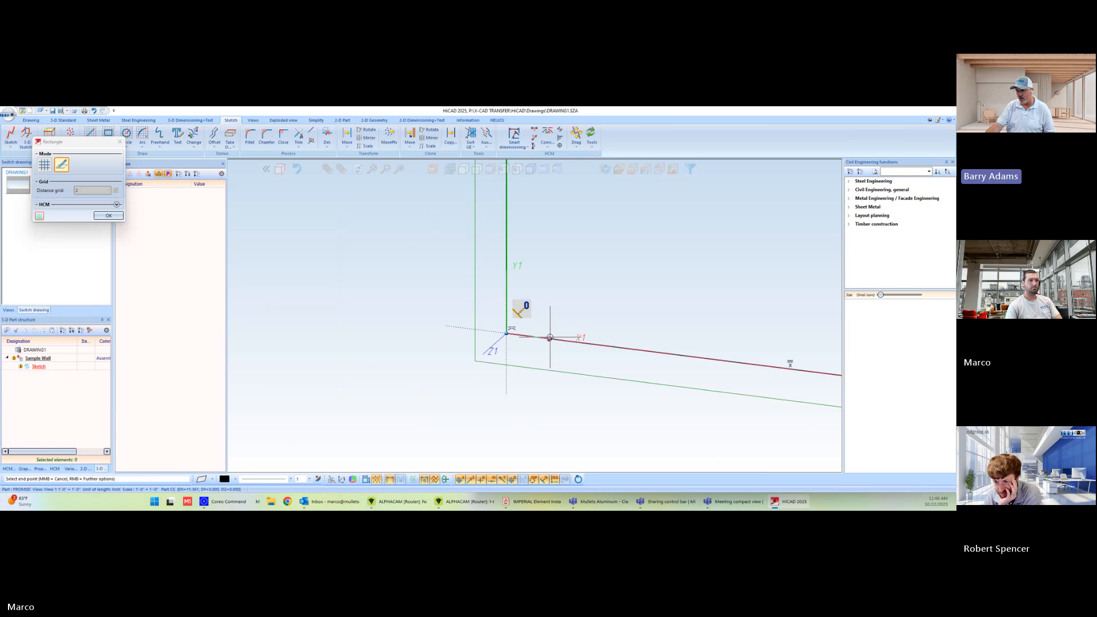
pyautogui.scroll(8, 630, 318)
pyautogui.scroll(-5, 611, 323)
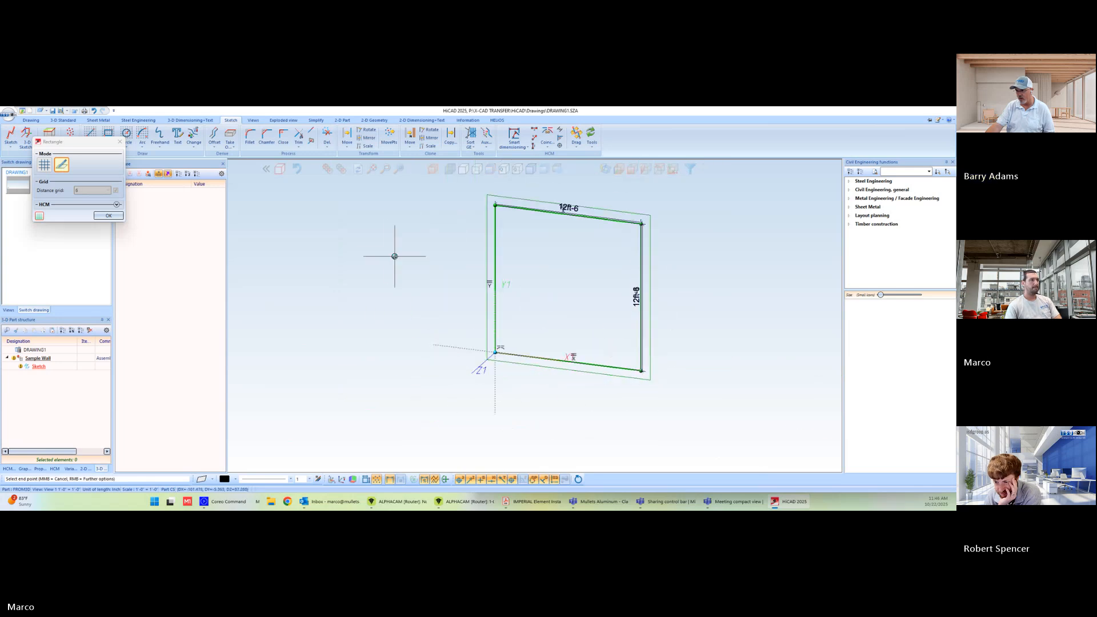
pyautogui.scroll(-2, 493, 352)
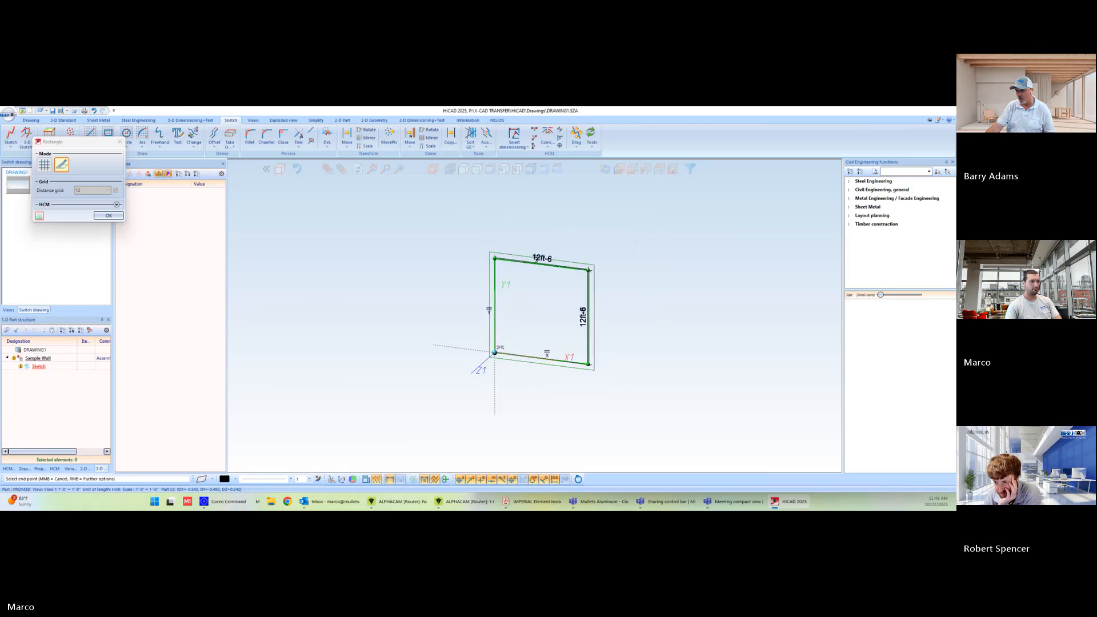
# Step: Draw a 50 by 50 inch opening rectangle inside the wall, with its start corner offset 50 inches in X and Y from the wall's origin corner
pyautogui.scroll(6, 494, 353)
pyautogui.rightClick(495, 354)
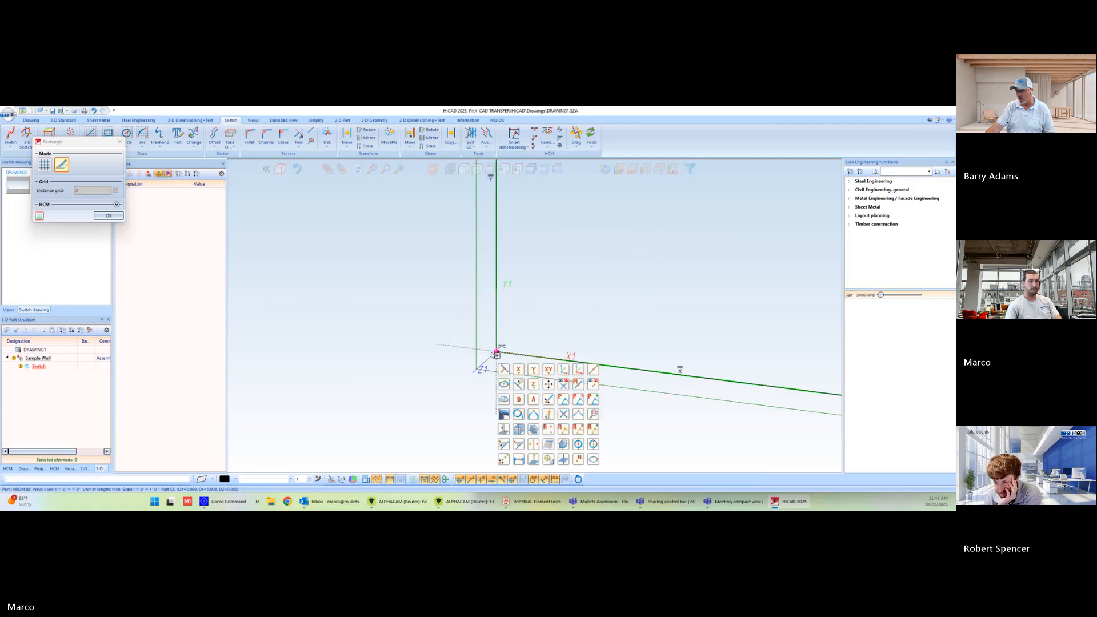
pyautogui.click(567, 372)
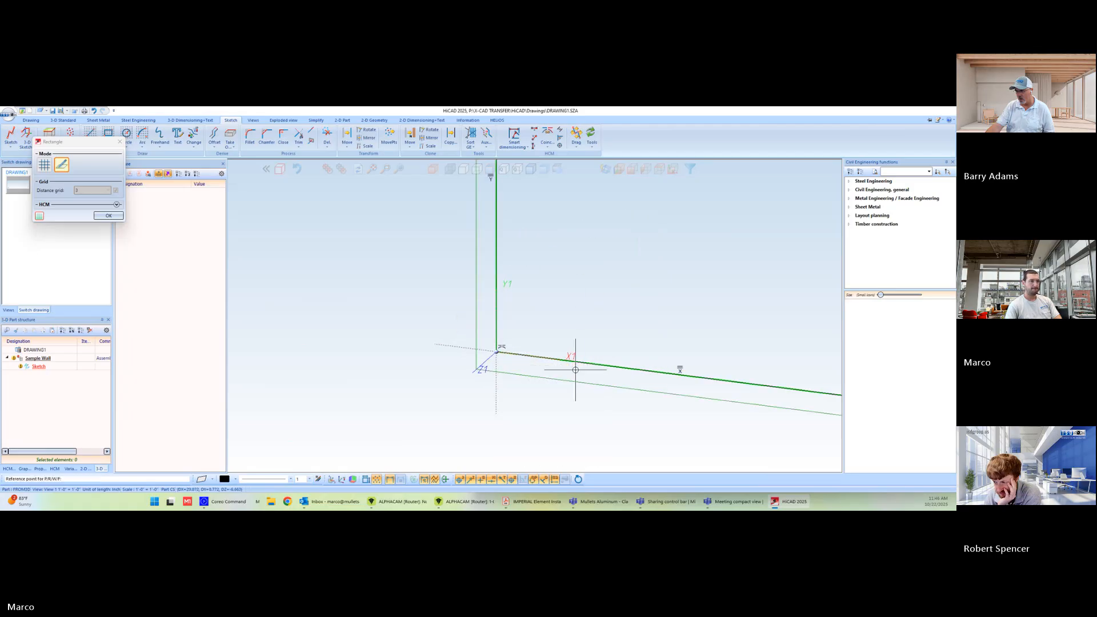
pyautogui.click(497, 351)
pyautogui.write('v 18 18')
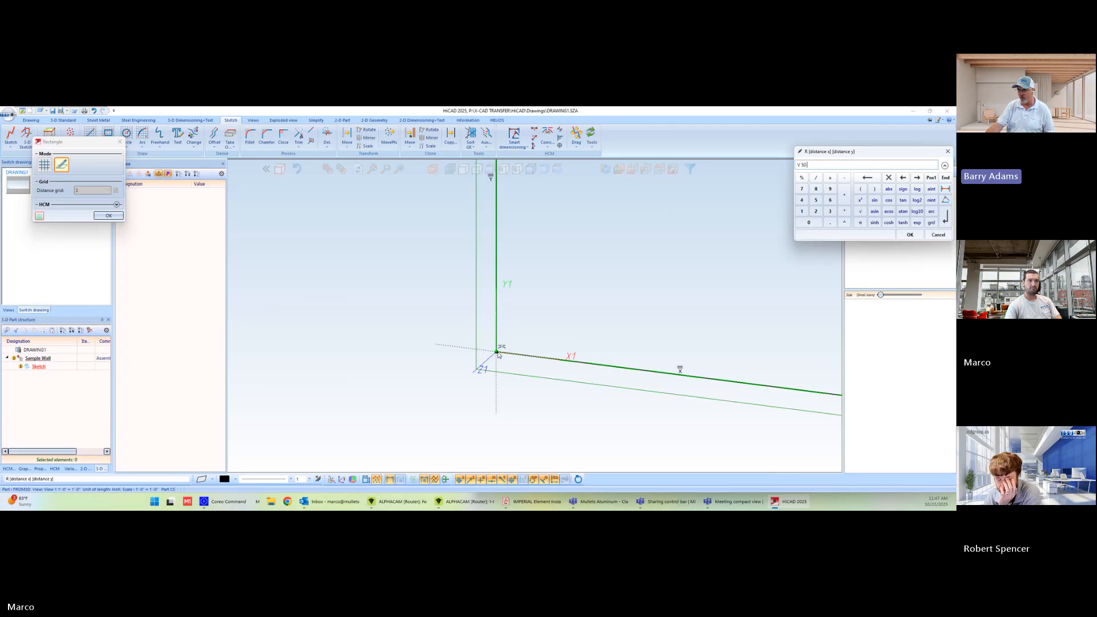
pyautogui.press('Return')
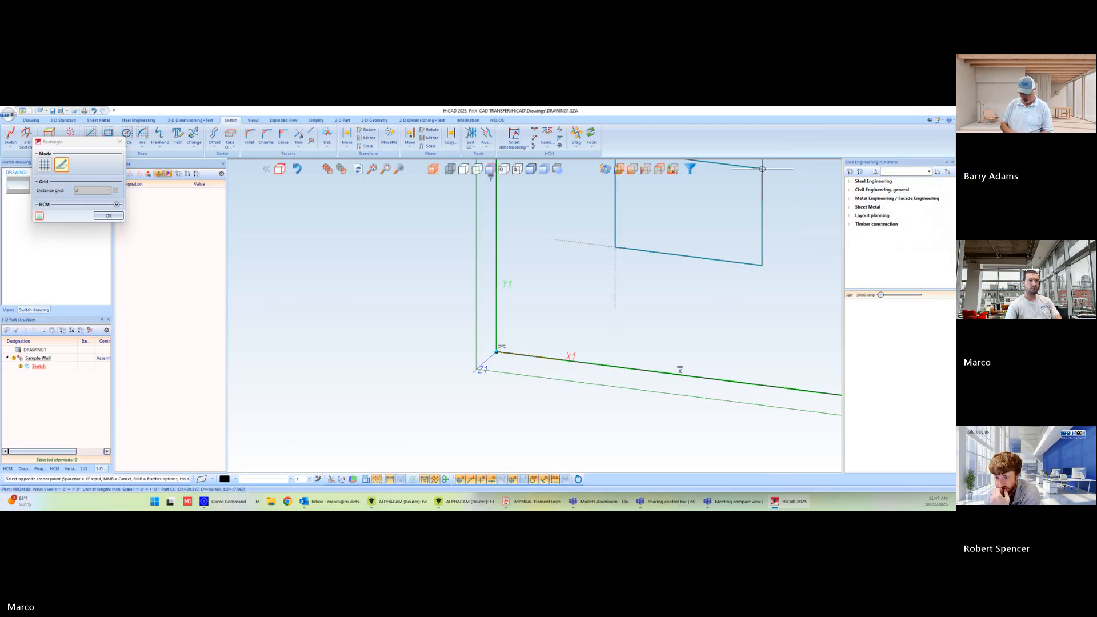
pyautogui.press('space')
pyautogui.write('50')
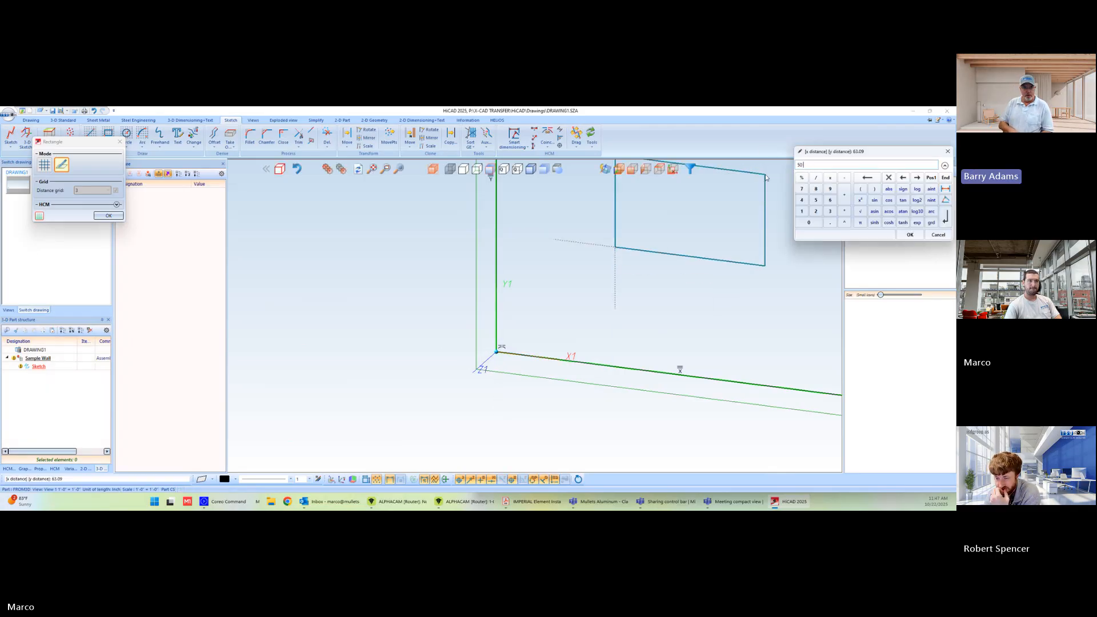
pyautogui.write(' 50')
pyautogui.press('Return')
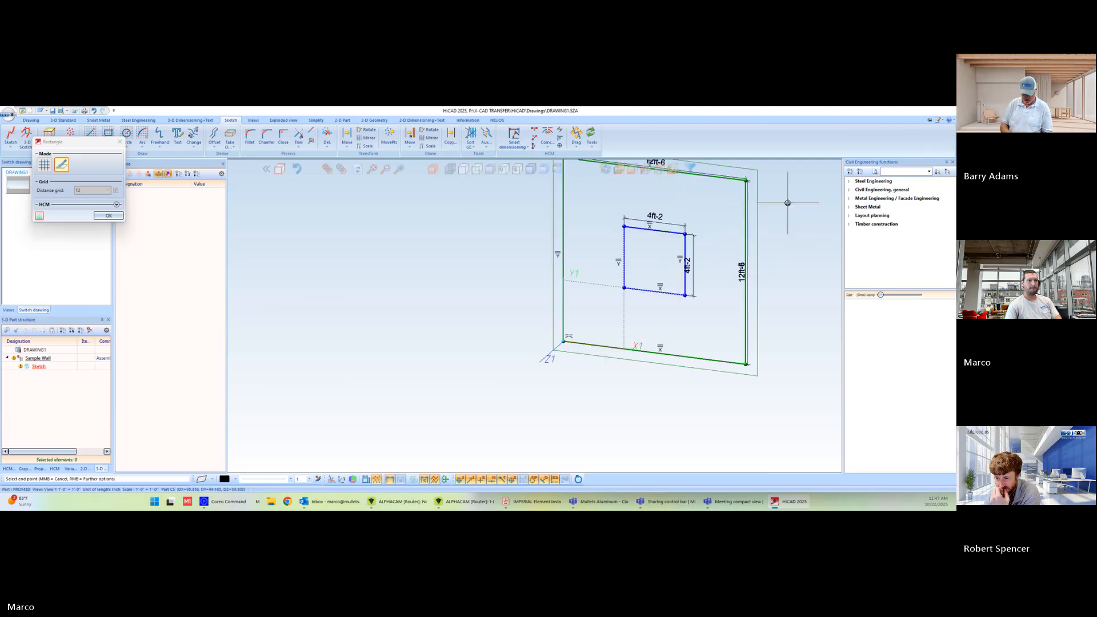
pyautogui.scroll(-1, 791, 287)
pyautogui.scroll(3, 810, 279)
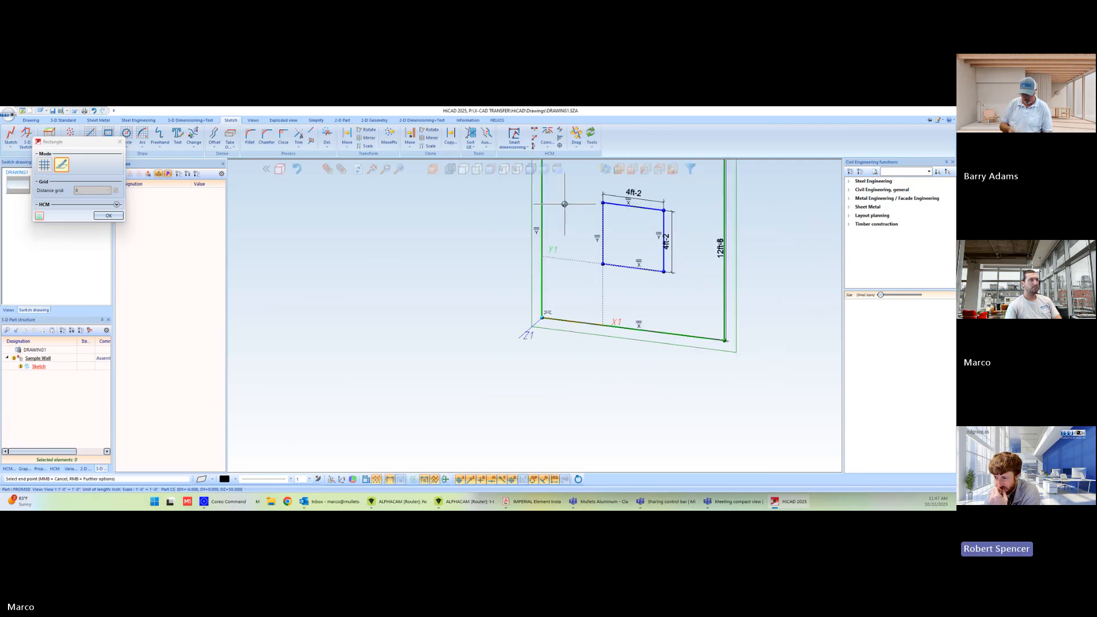
pyautogui.click(105, 215)
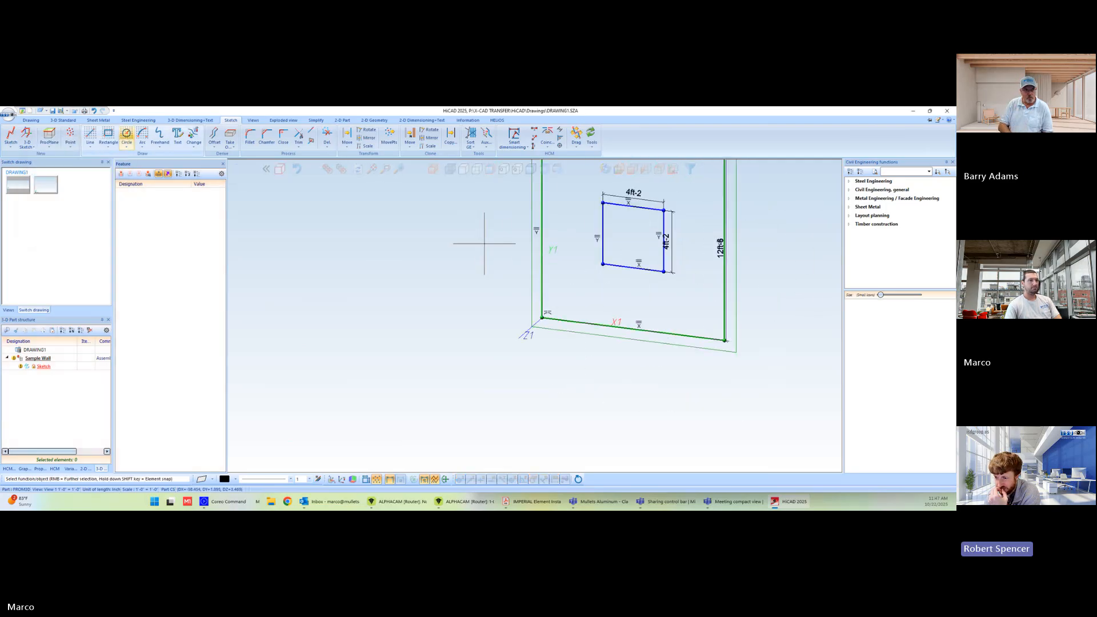
# Step: Activate the world coordinate system for the finished wall sketch and return to the sketch functions
pyautogui.moveTo(474, 234); pyautogui.dragTo(411, 313, button='middle')
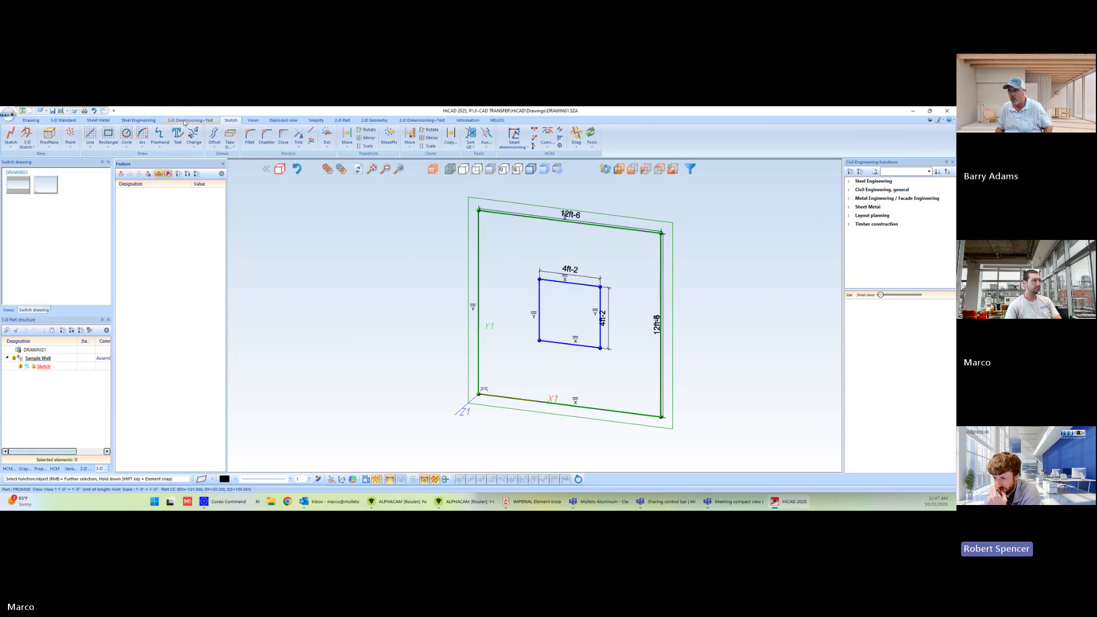
pyautogui.click(30, 120)
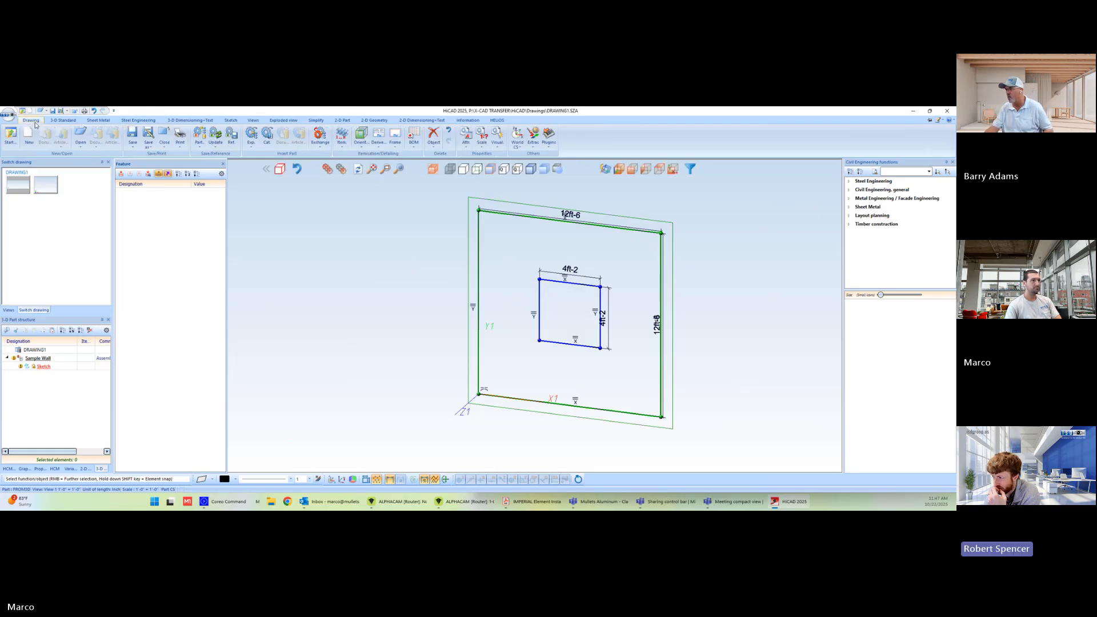
pyautogui.click(517, 134)
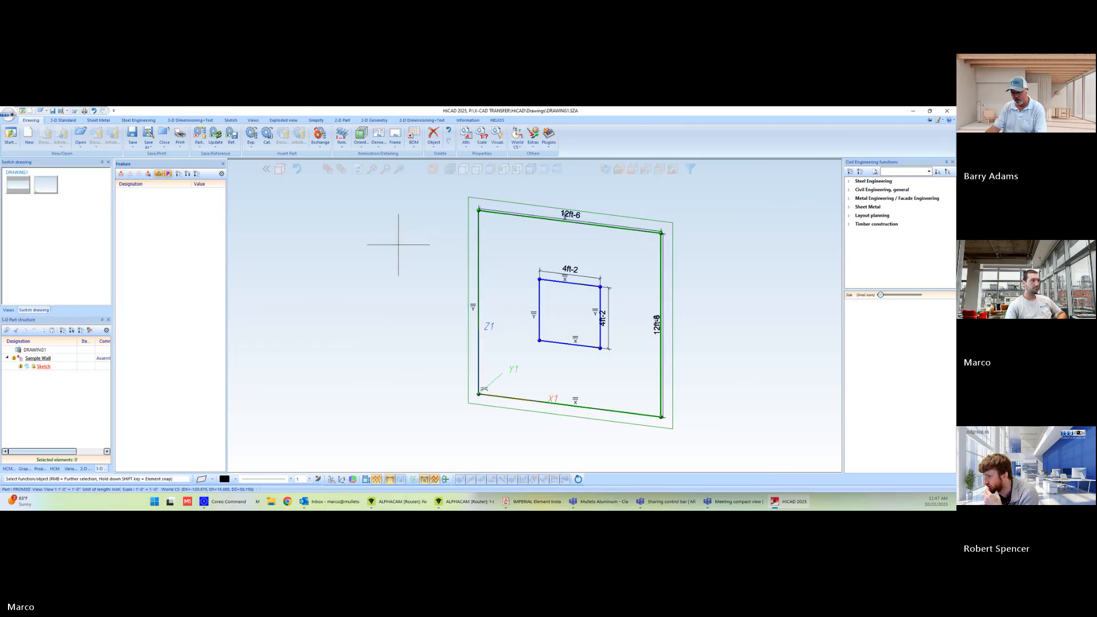
pyautogui.click(231, 120)
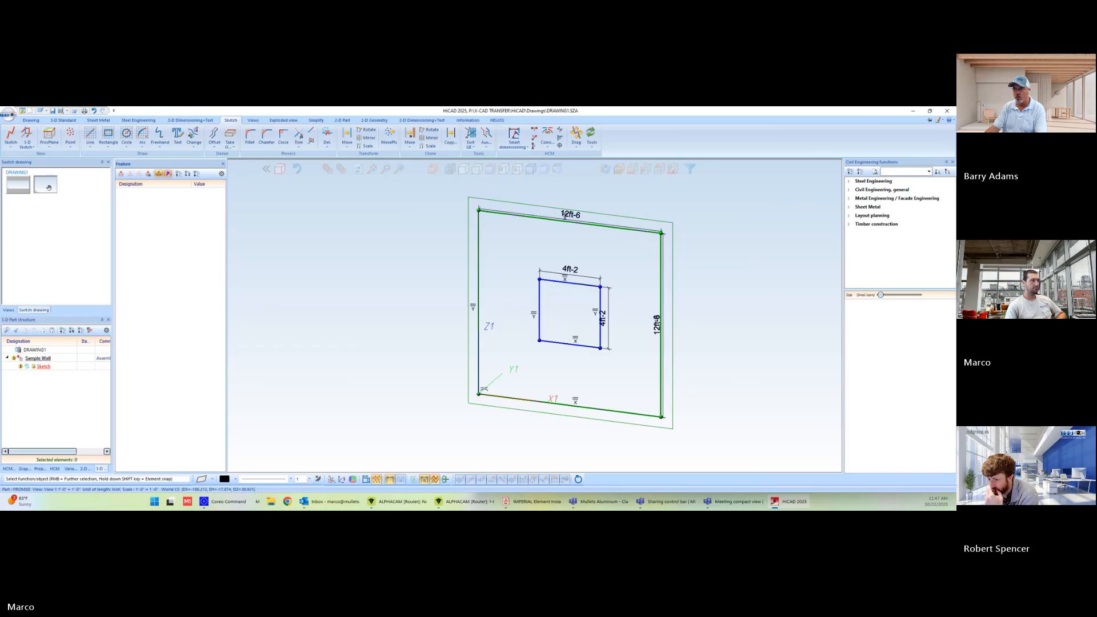
# Step: Switch between the two open drawings to compare how their coordinate axes are displayed
pyautogui.click(20, 186)
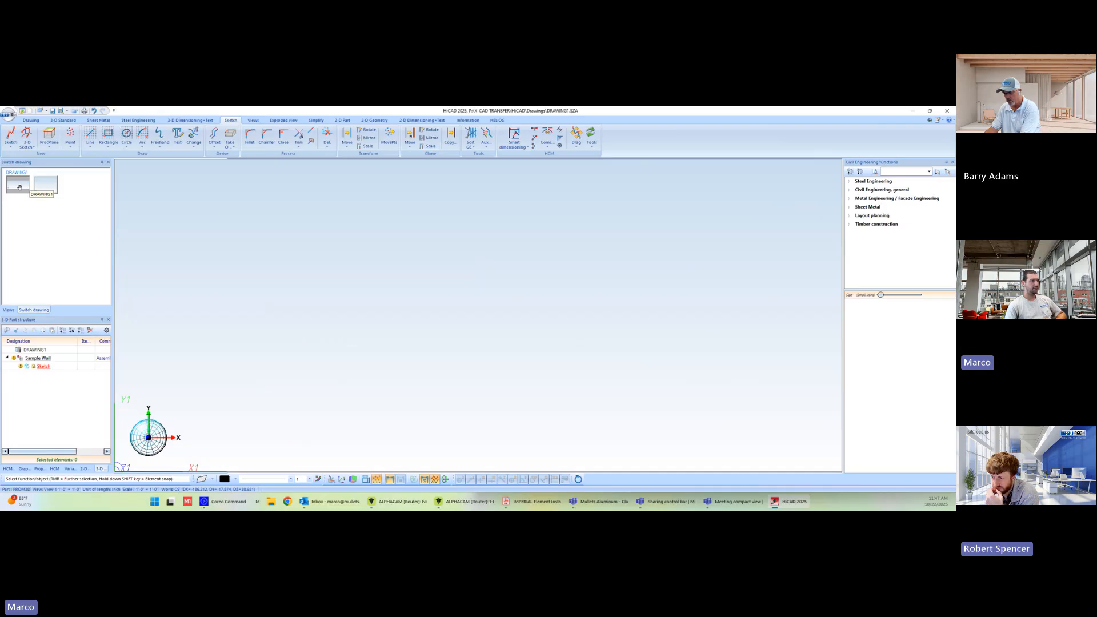
pyautogui.click(41, 189)
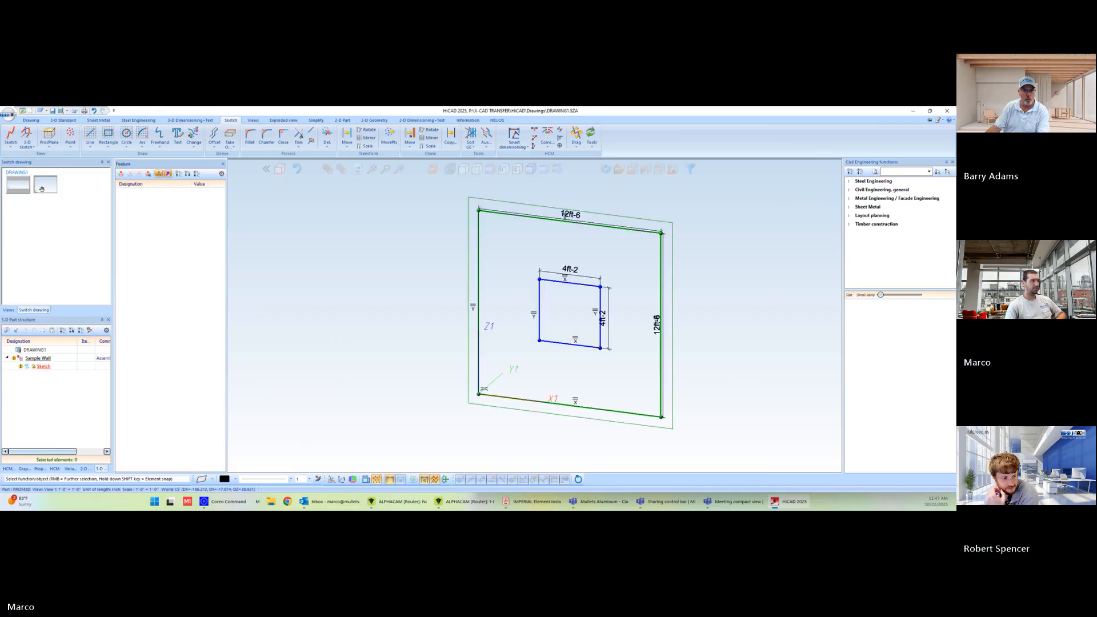
pyautogui.click(19, 187)
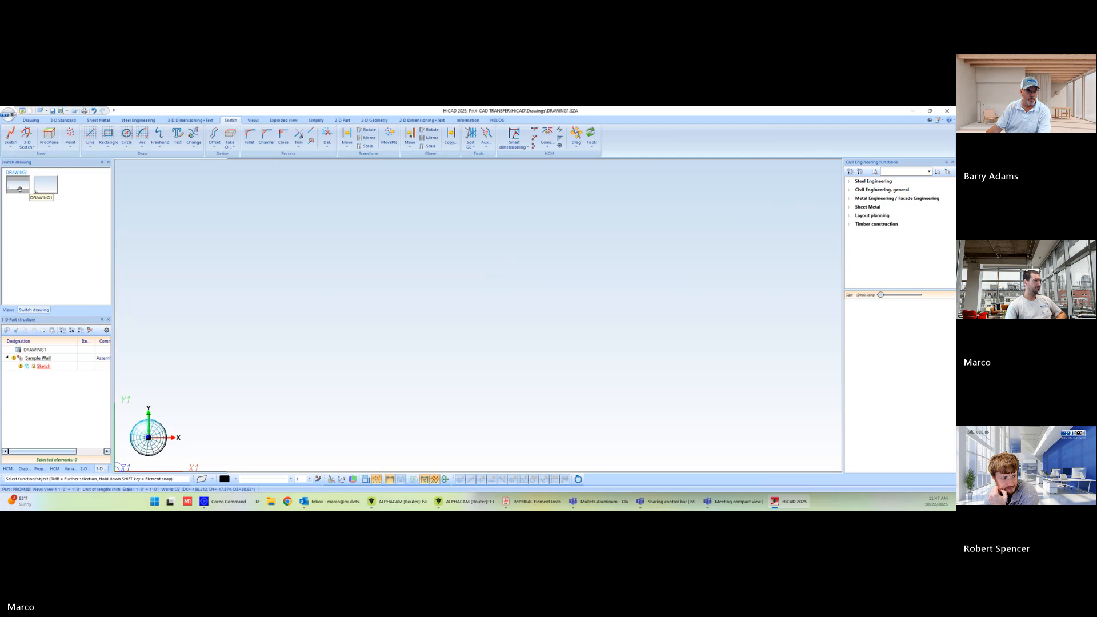
pyautogui.click(19, 189)
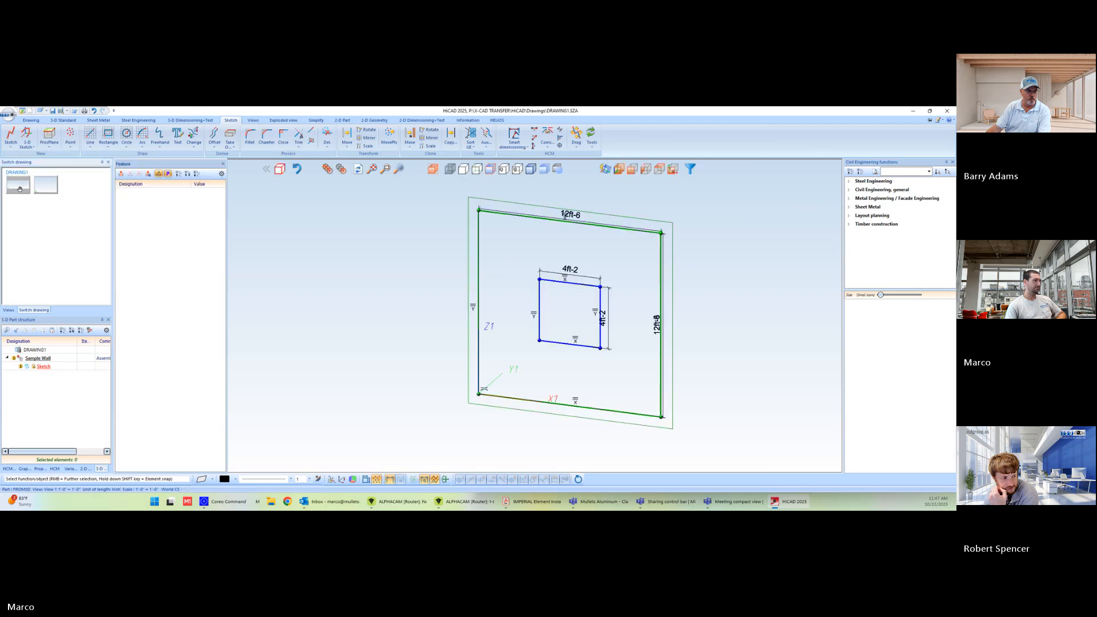
# Step: Undock and re-dock the Feature window so that it no longer covers the coordinate axis globe in the drawing area
pyautogui.scroll(-3, 304, 357)
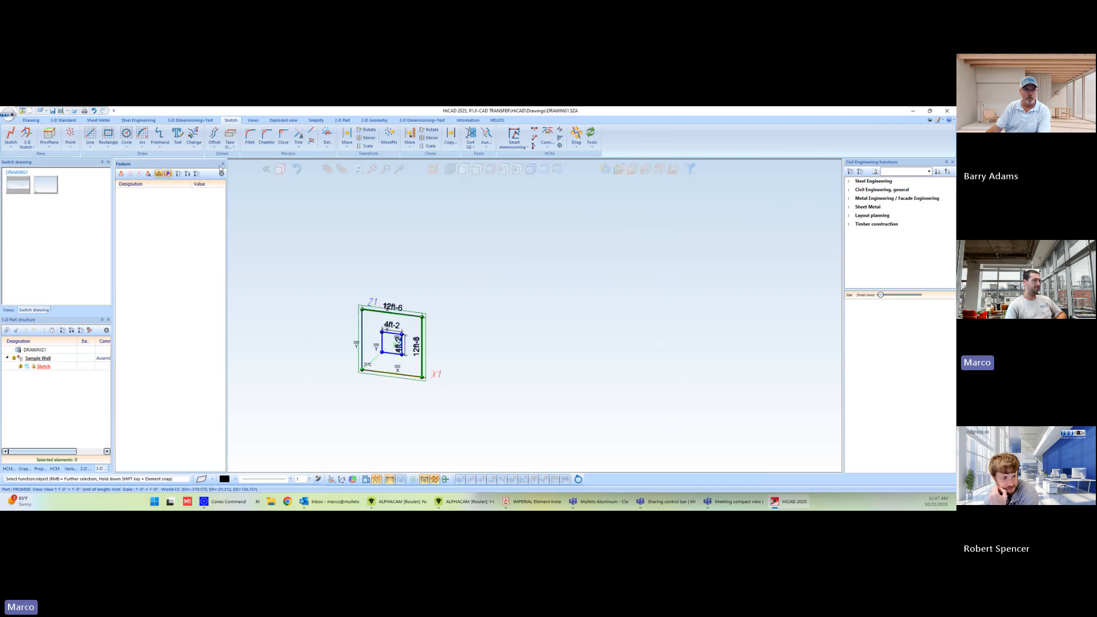
pyautogui.moveTo(222, 165)
pyautogui.mouseDown()
pyautogui.moveTo(405, 327)
pyautogui.moveTo(385, 290)
pyautogui.moveTo(229, 194)
pyautogui.moveTo(304, 179)
pyautogui.moveTo(191, 158)
pyautogui.moveTo(321, 227)
pyautogui.moveTo(254, 162)
pyautogui.moveTo(461, 279)
pyautogui.moveTo(474, 319)
pyautogui.moveTo(466, 316)
pyautogui.mouseUp()
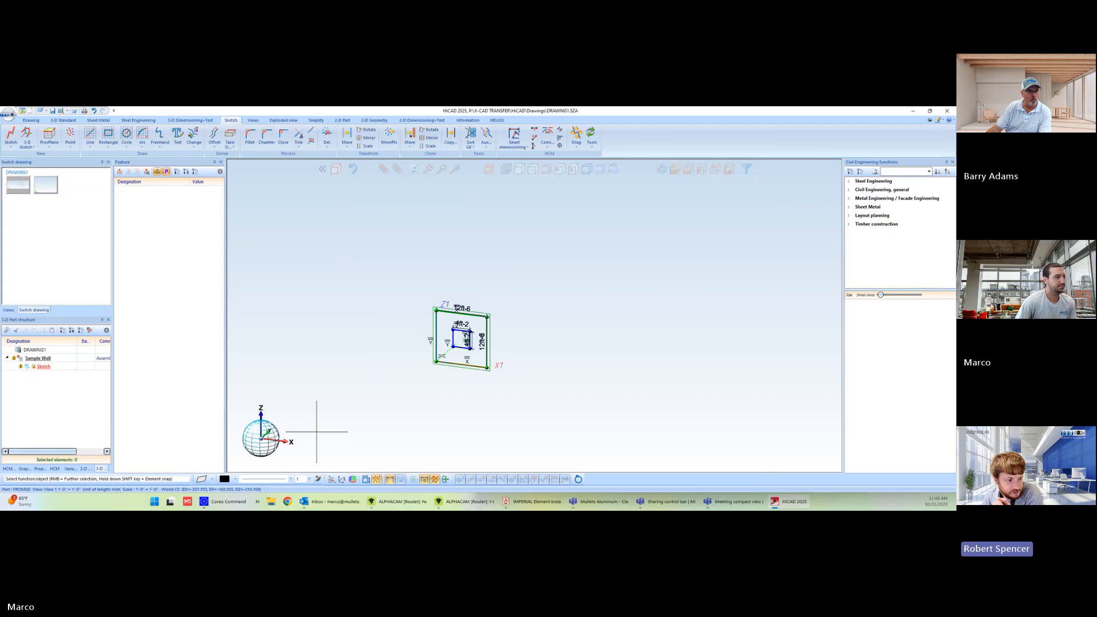
pyautogui.scroll(-5, 309, 435)
pyautogui.scroll(6, 297, 429)
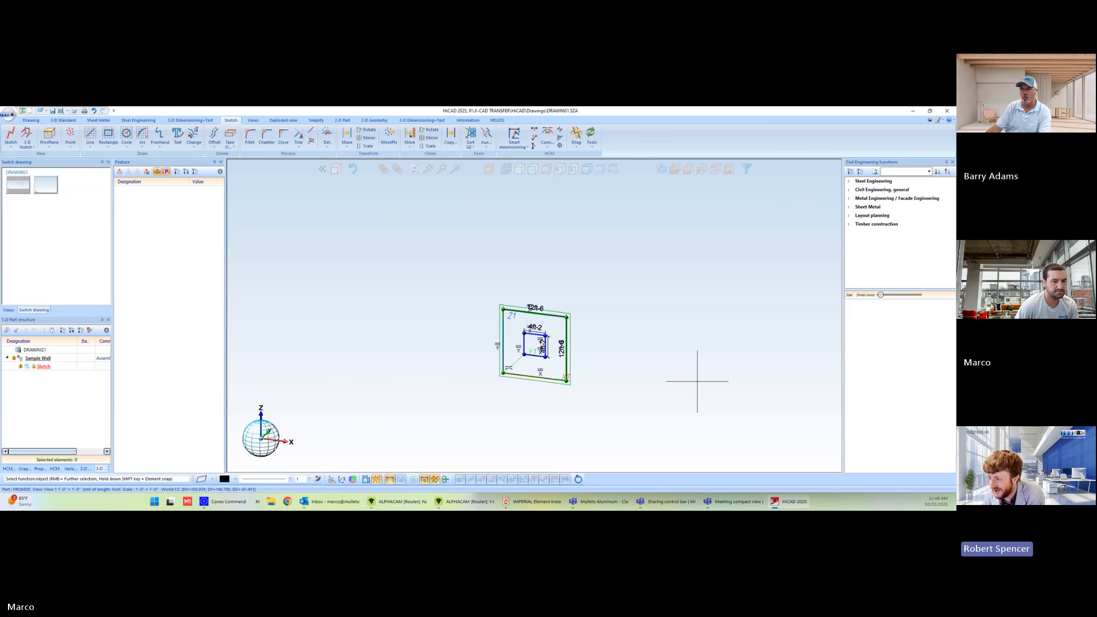
pyautogui.scroll(-4, 579, 319)
pyautogui.scroll(8, 594, 318)
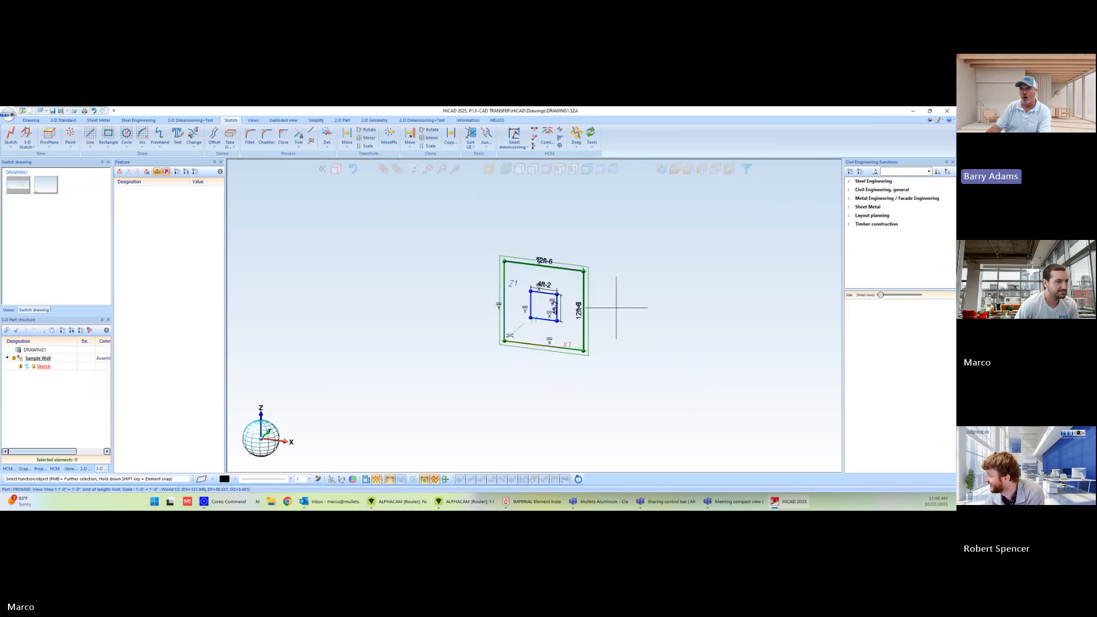
pyautogui.scroll(1, 566, 326)
pyautogui.scroll(-1, 587, 325)
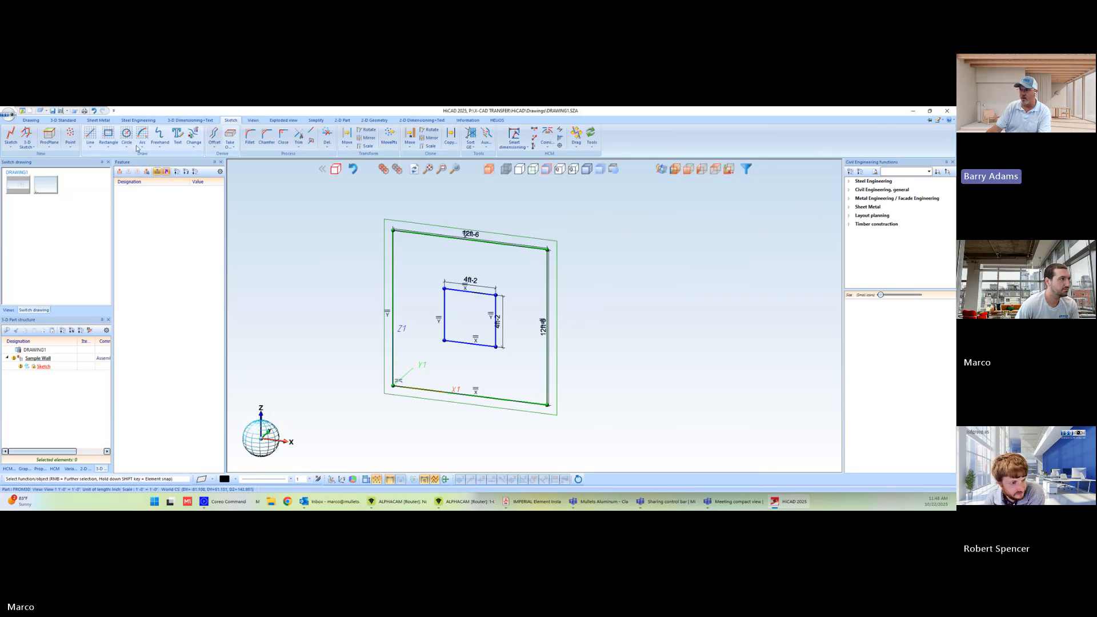
# Step: Show the World CS options among the general drawing functions
pyautogui.click(34, 121)
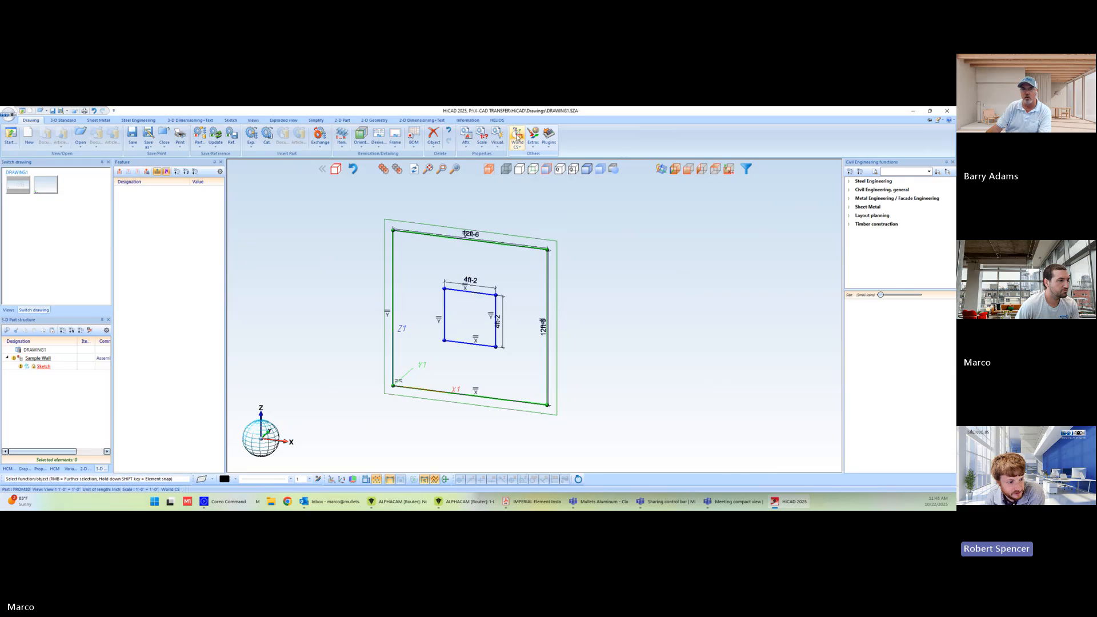
pyautogui.click(518, 148)
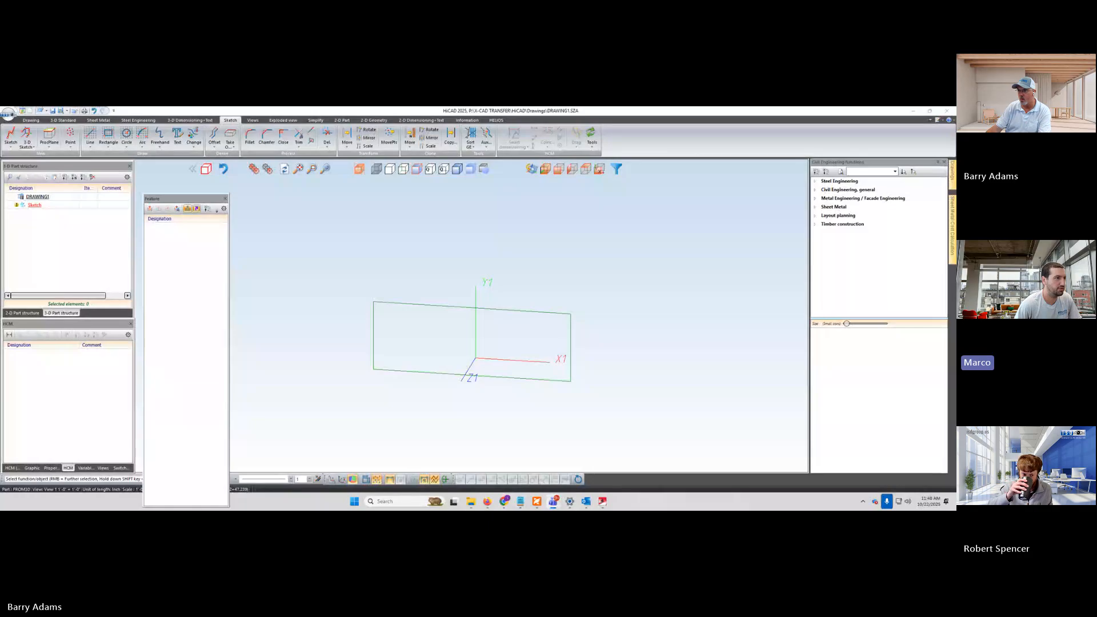
# Step: Clear the floating Feature window from the drawing area and narrow the docked 3-D Part structure and HCM windows to uncover the coordinate axis display
pyautogui.click(443, 283)
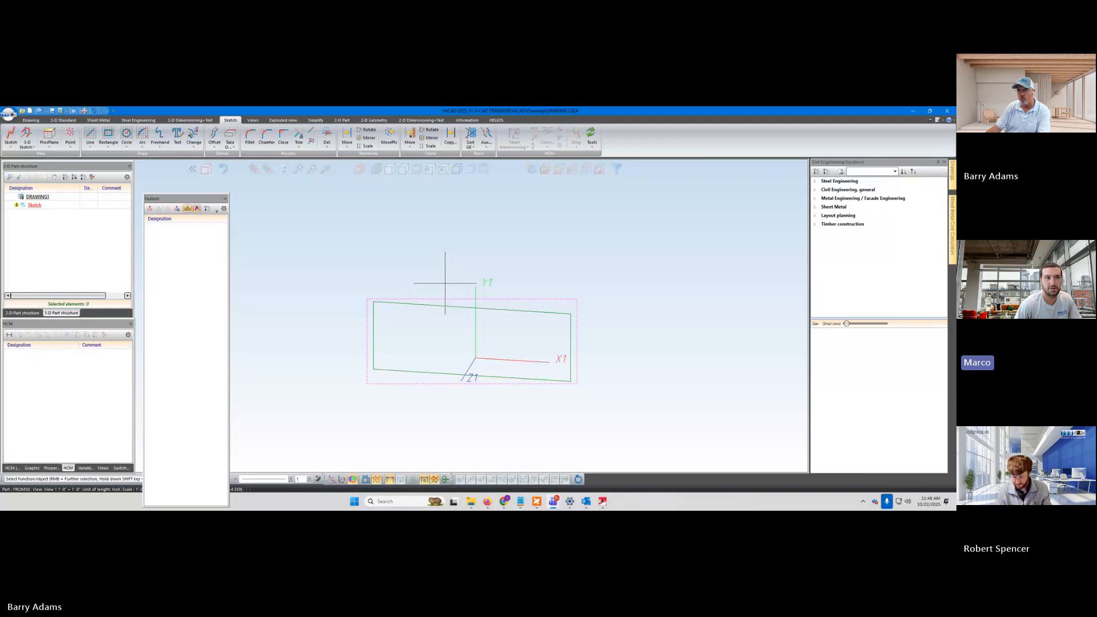
pyautogui.press('Escape')
pyautogui.moveTo(160, 198); pyautogui.dragTo(391, 314)
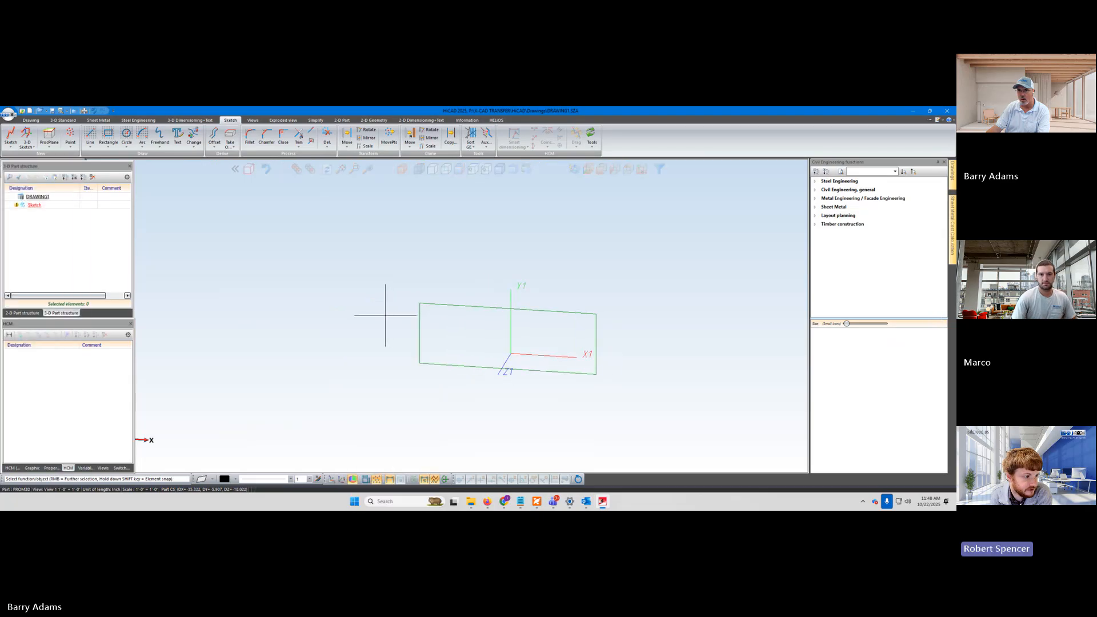
pyautogui.scroll(-4, 366, 313)
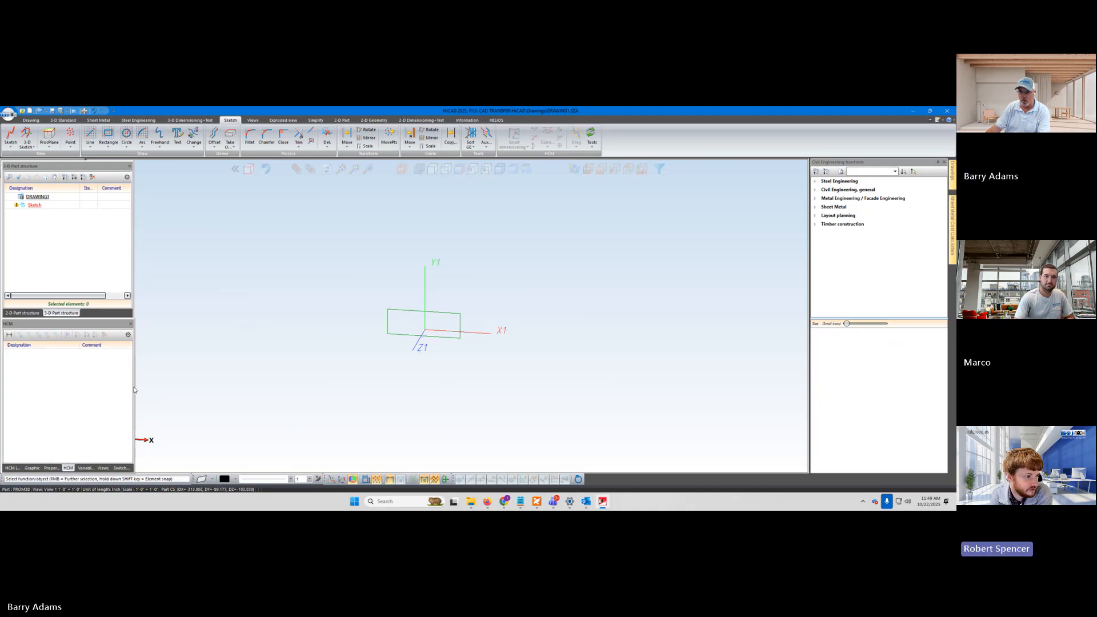
pyautogui.moveTo(133, 386); pyautogui.dragTo(104, 383)
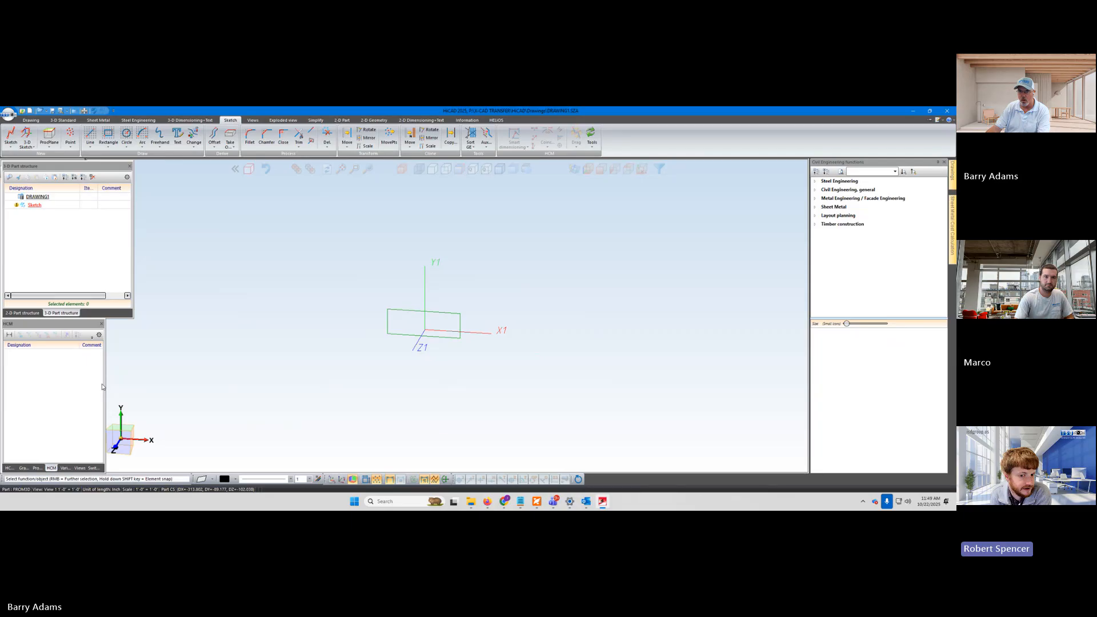
pyautogui.moveTo(132, 280); pyautogui.dragTo(105, 278)
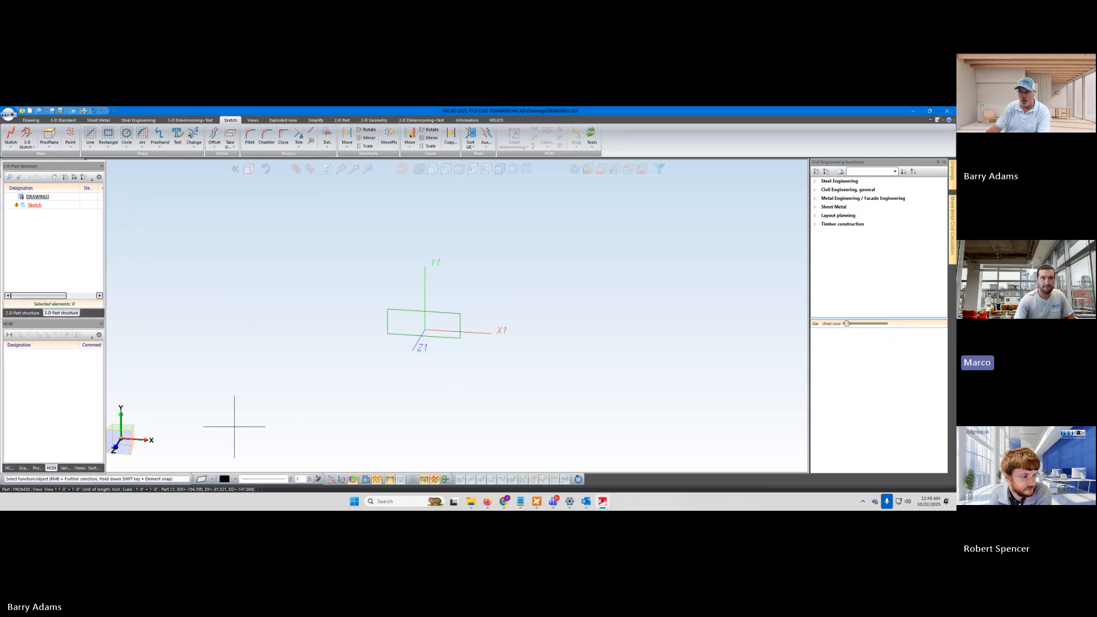
# Step: Undock the HCM, 3-D Part structure and Feature windows, then combine 3-D Part structure and HCM in one floating window
pyautogui.scroll(-5, 234, 426)
pyautogui.scroll(-3, 172, 436)
pyautogui.scroll(2, 154, 439)
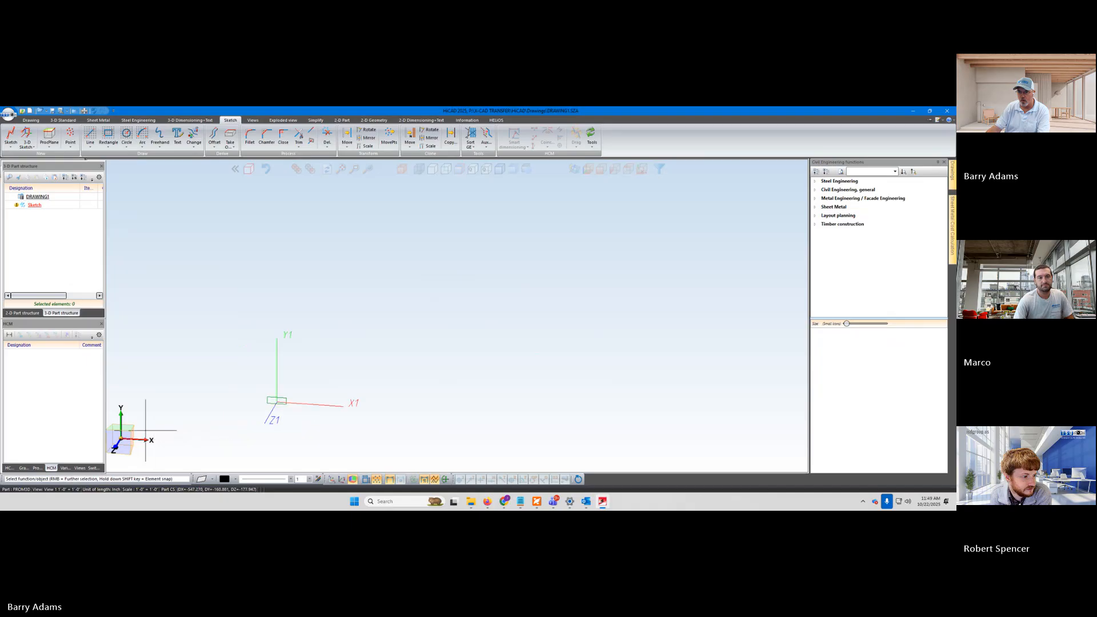
pyautogui.moveTo(67, 324); pyautogui.dragTo(399, 300)
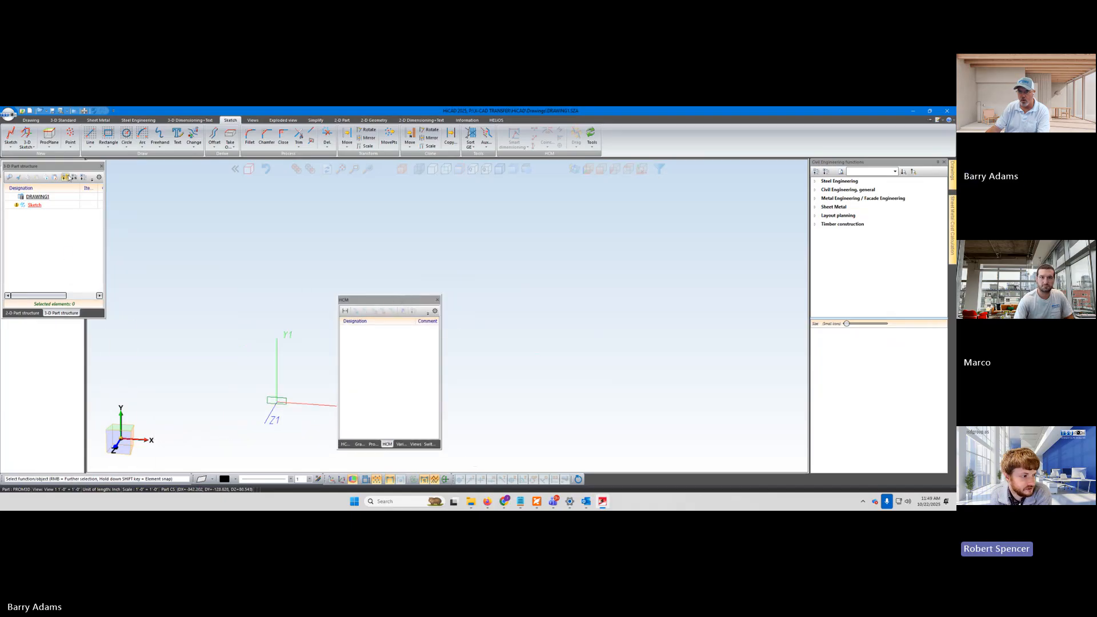
pyautogui.moveTo(69, 170); pyautogui.dragTo(219, 215)
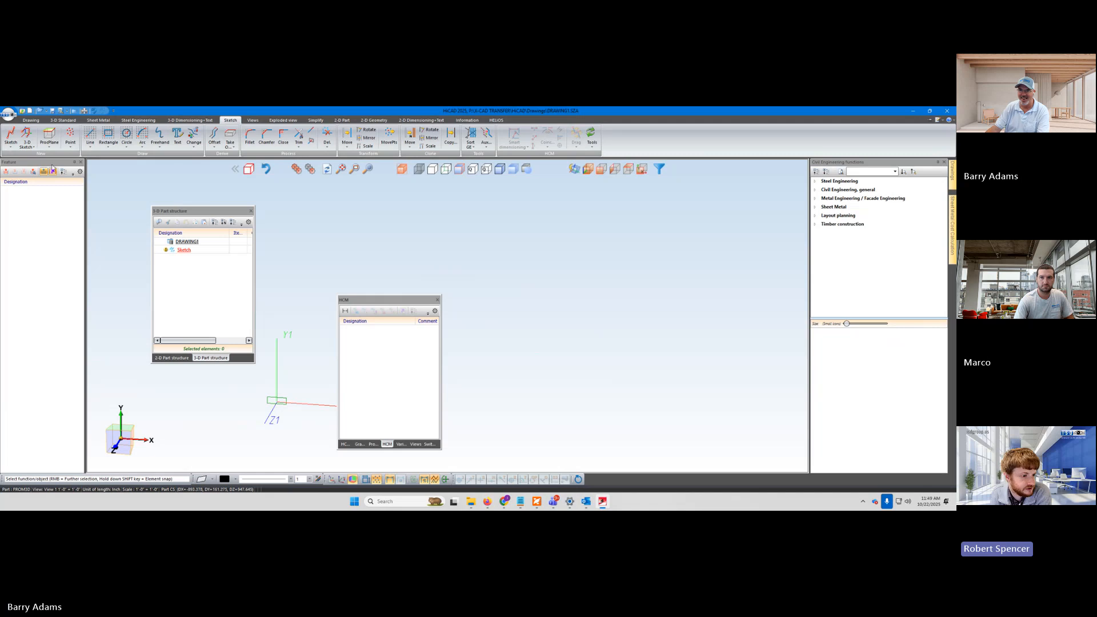
pyautogui.moveTo(49, 165); pyautogui.dragTo(691, 195)
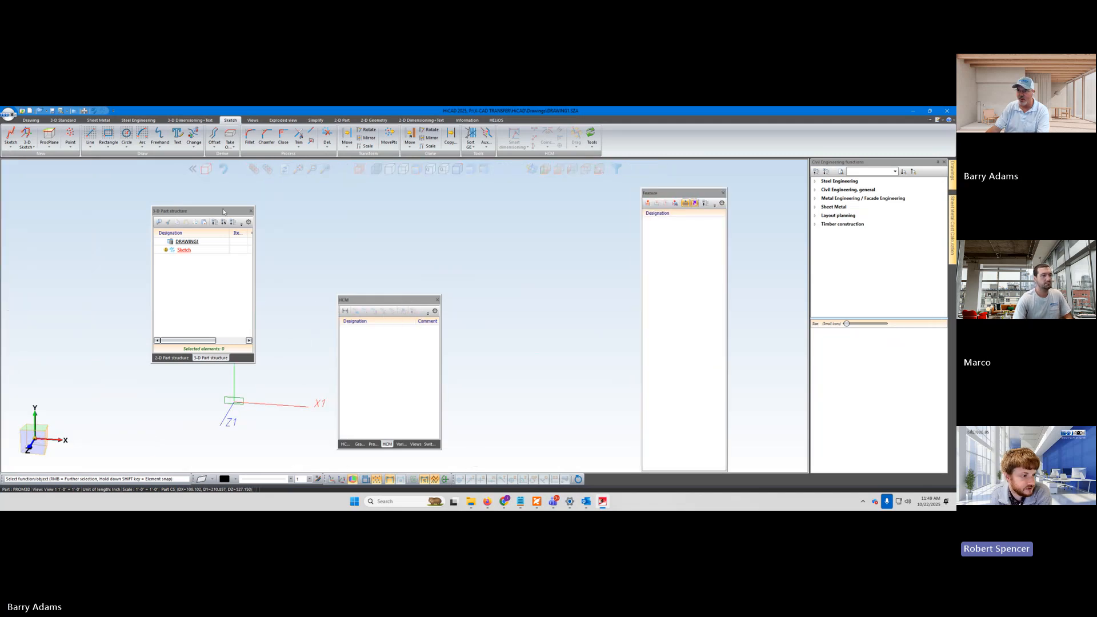
pyautogui.moveTo(199, 213); pyautogui.dragTo(378, 378)
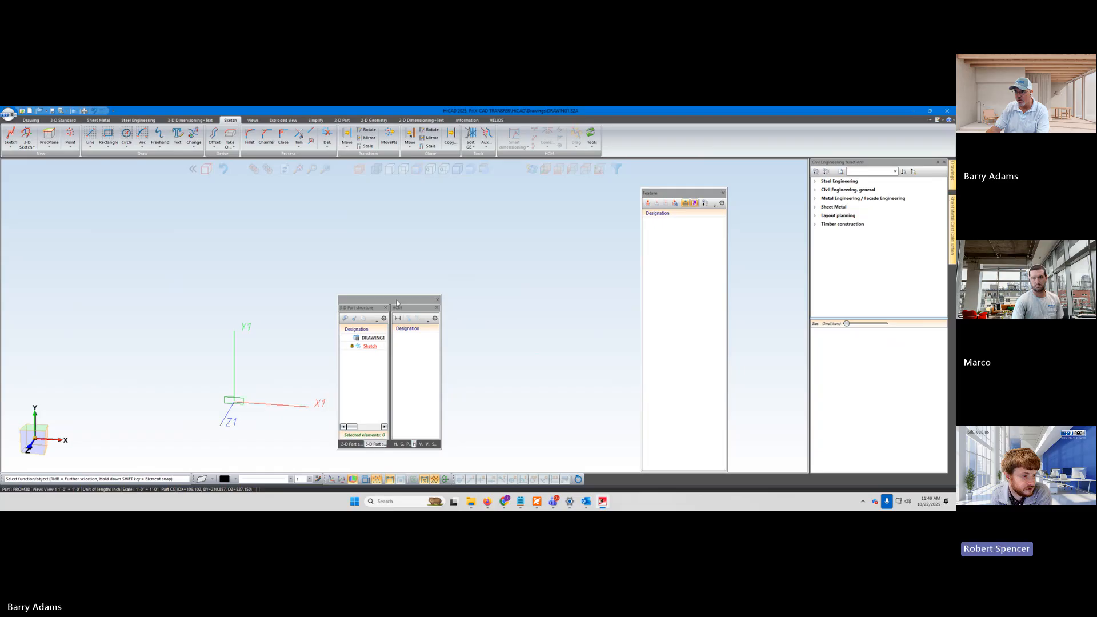
# Step: Dock the combined window along the left edge of the workspace, widen it and stack HCM below 3-D Part structure
pyautogui.moveTo(396, 300); pyautogui.dragTo(13, 317)
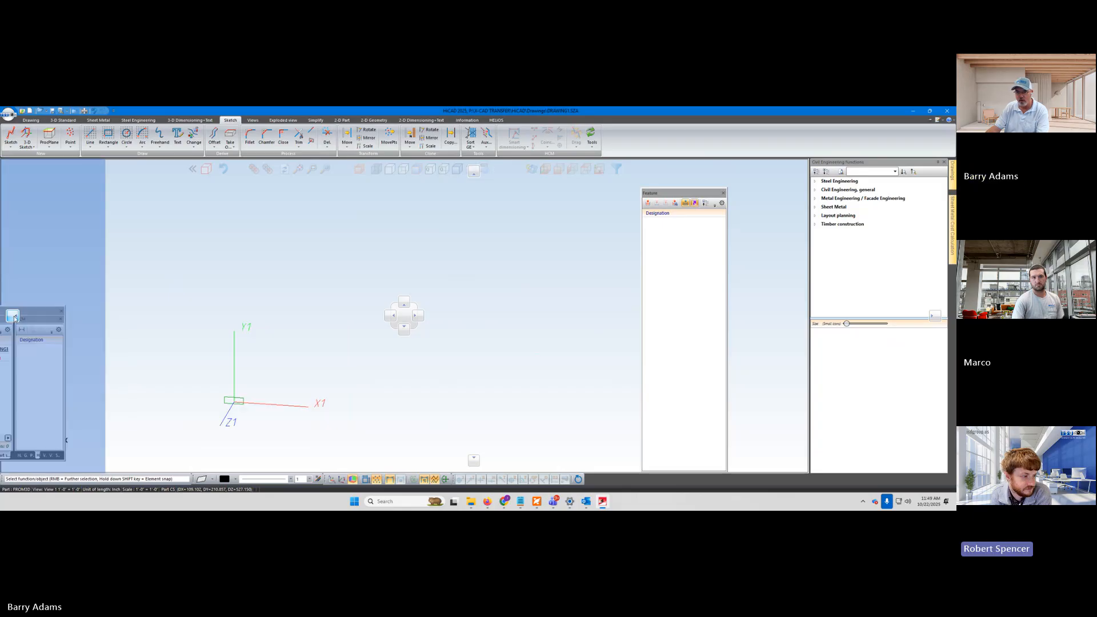
pyautogui.moveTo(13, 317); pyautogui.dragTo(13, 316)
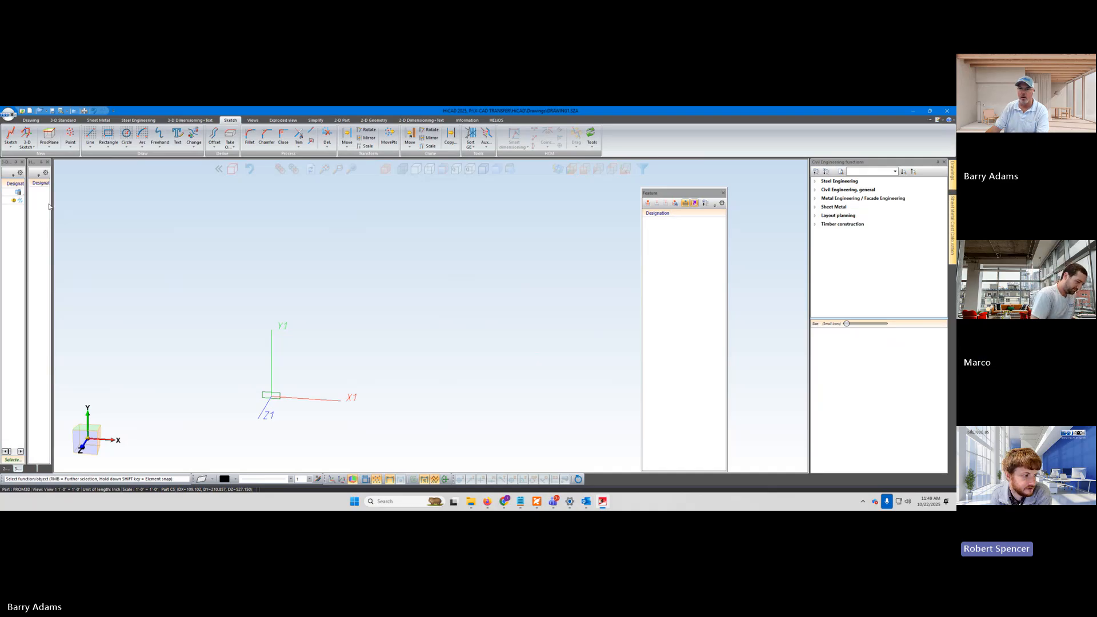
pyautogui.moveTo(54, 216); pyautogui.dragTo(198, 227)
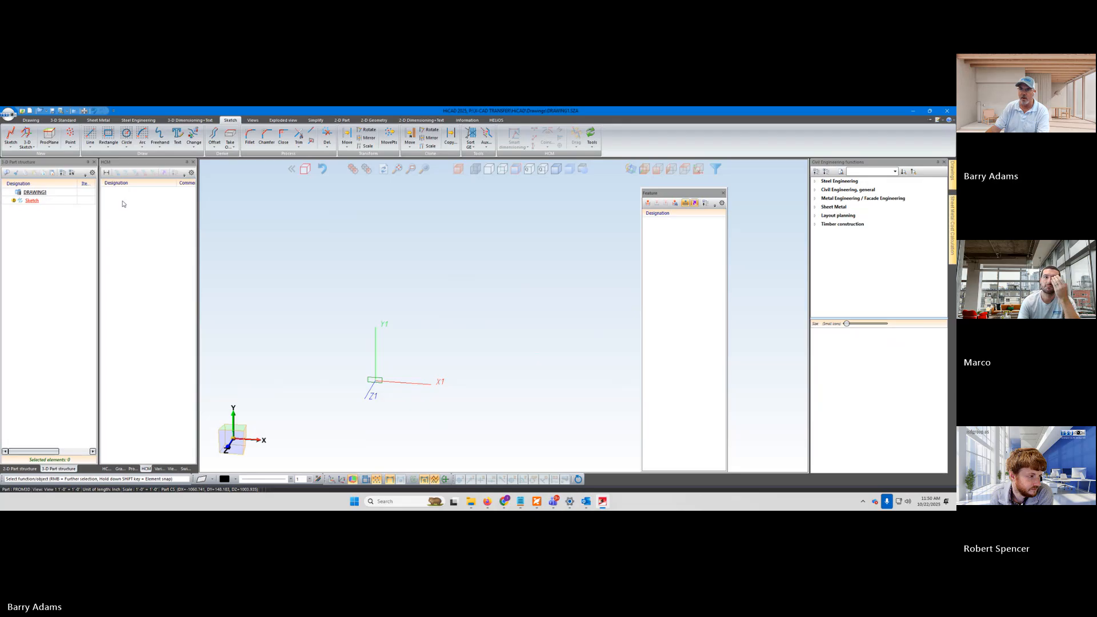
pyautogui.moveTo(146, 165); pyautogui.dragTo(96, 332)
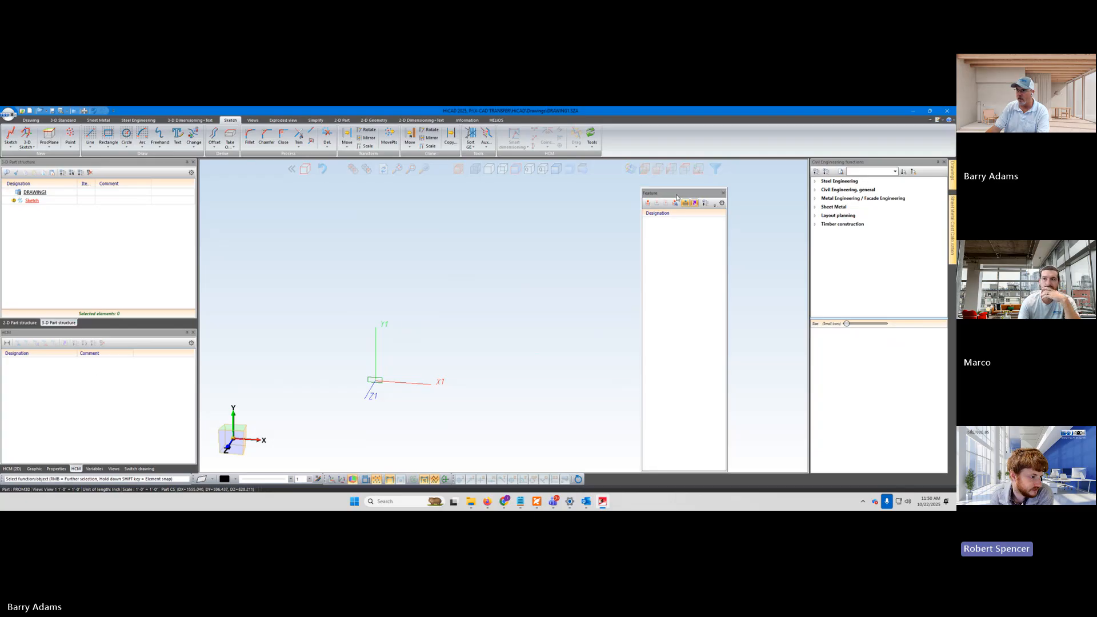
# Step: Dock the Feature window between the 3-D Part structure and HCM stack and the drawing area
pyautogui.moveTo(676, 197); pyautogui.dragTo(12, 317)
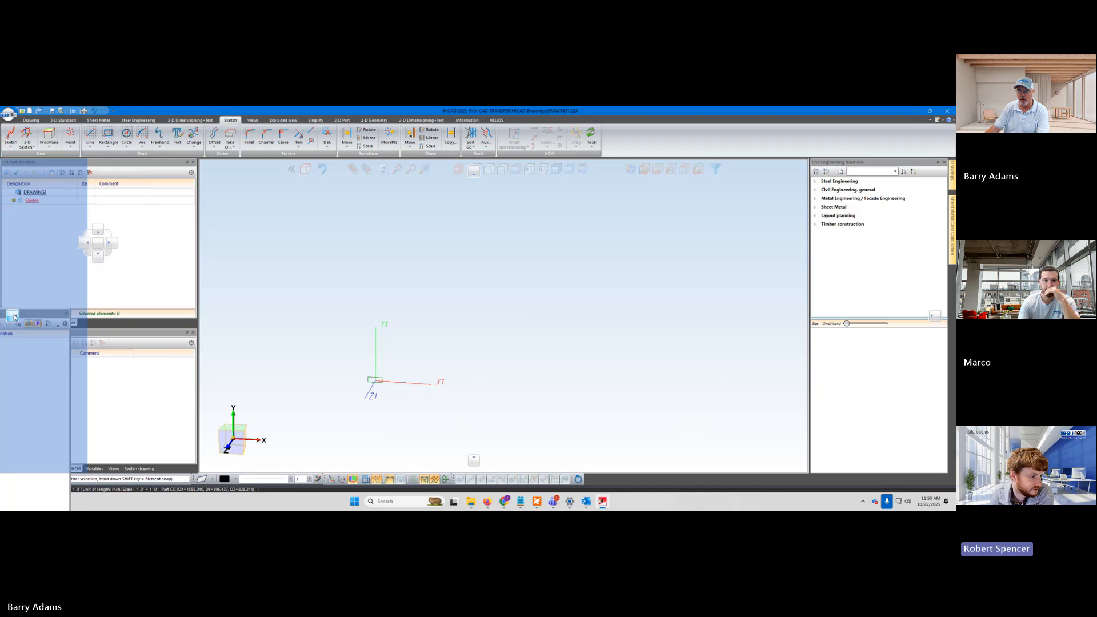
pyautogui.moveTo(15, 317); pyautogui.dragTo(15, 317)
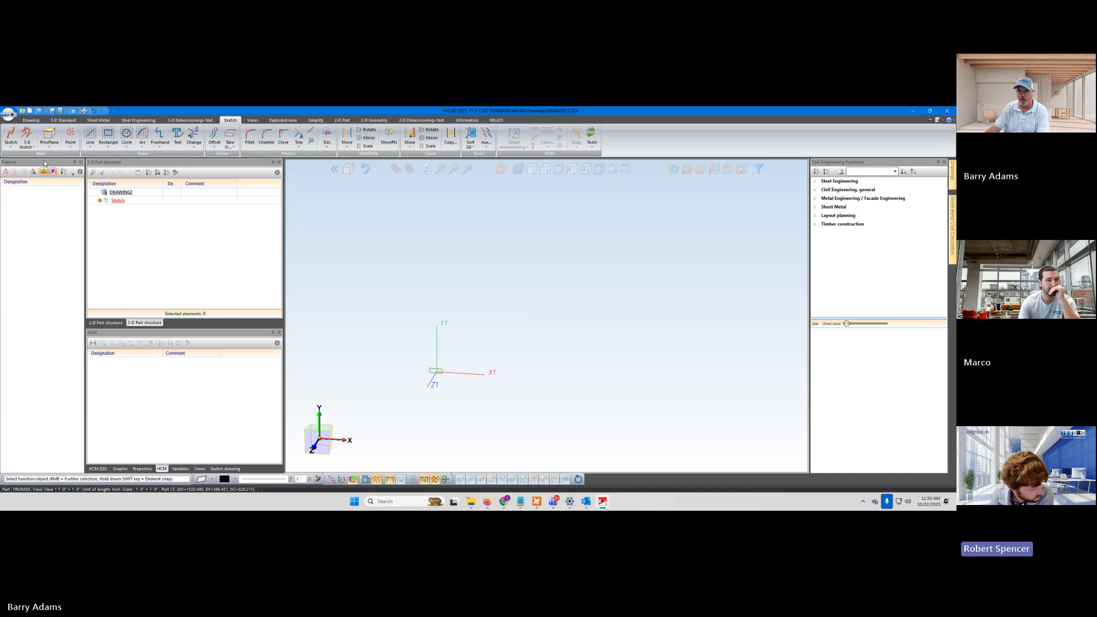
pyautogui.moveTo(48, 162); pyautogui.dragTo(492, 315)
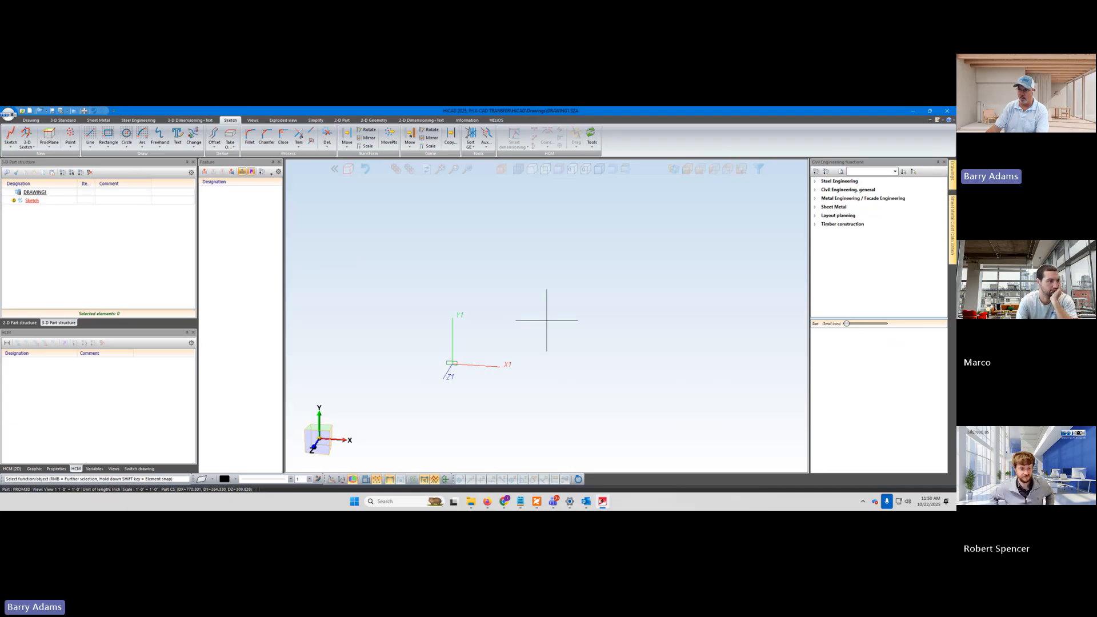
# Step: Switch the active coordinate system from Part CS to World CS and orbit the view to show all three axes
pyautogui.scroll(-4, 424, 371)
pyautogui.scroll(3, 406, 397)
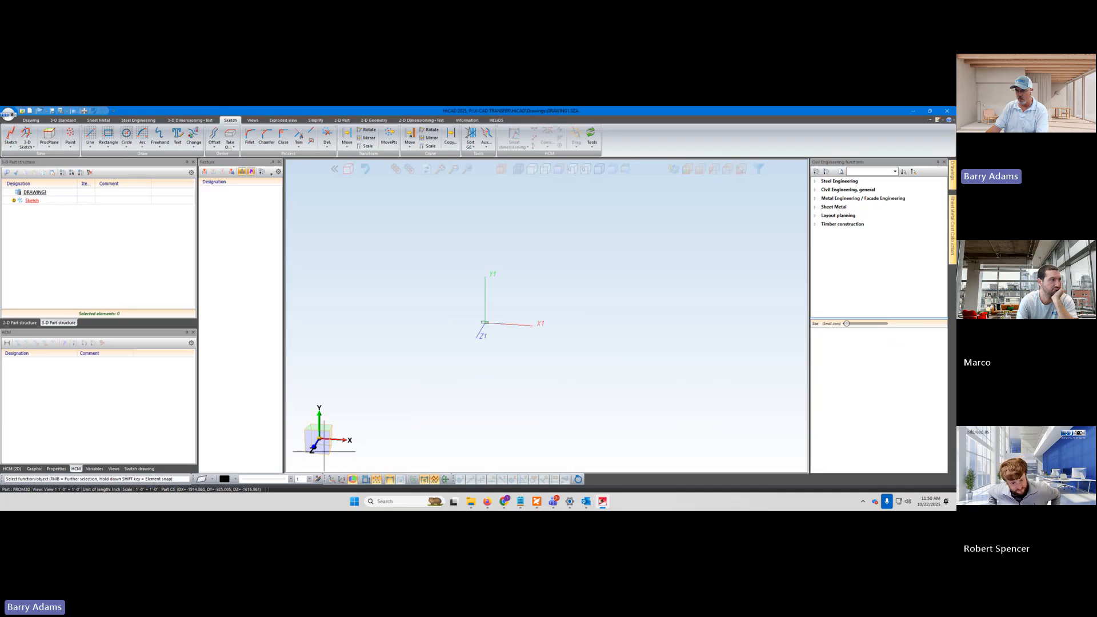
pyautogui.scroll(-2, 323, 450)
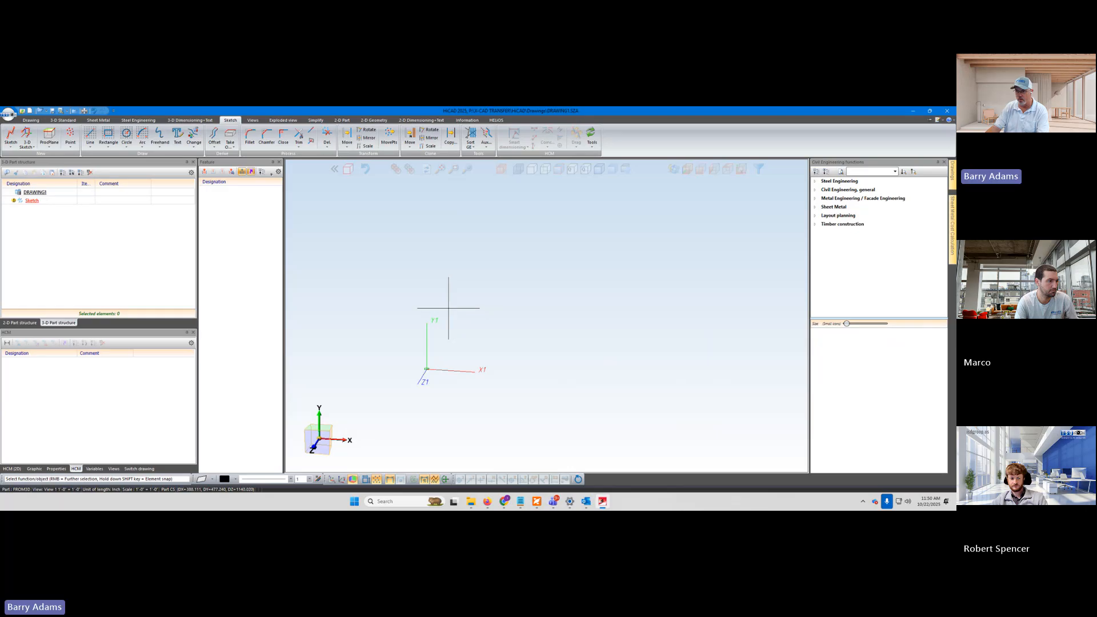
pyautogui.press('w')
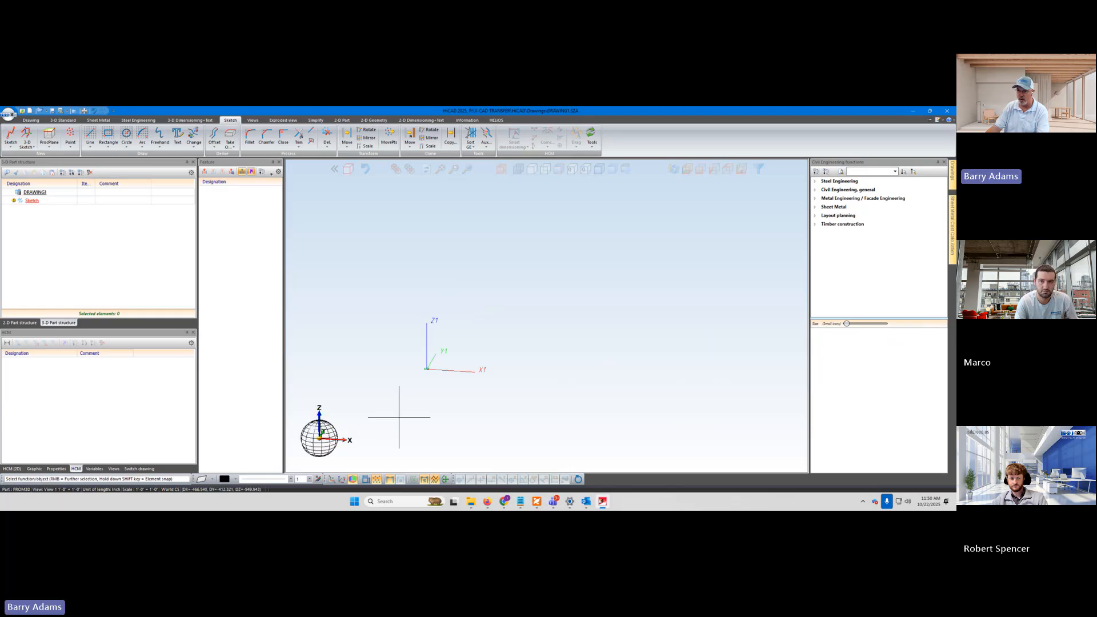
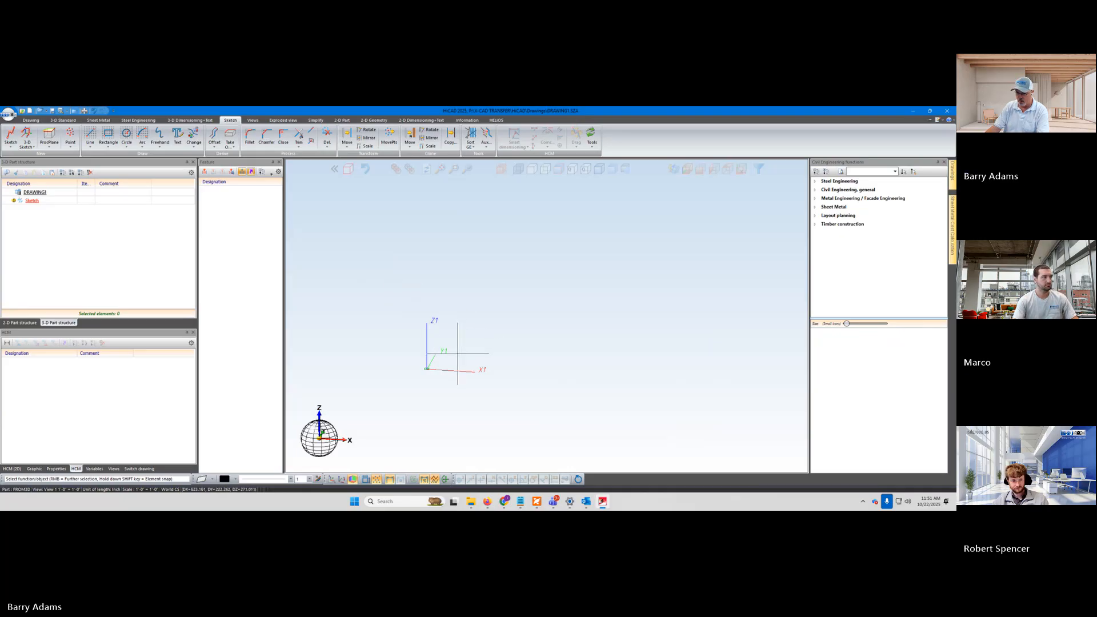
pyautogui.moveTo(438, 371); pyautogui.dragTo(417, 382, button='middle')
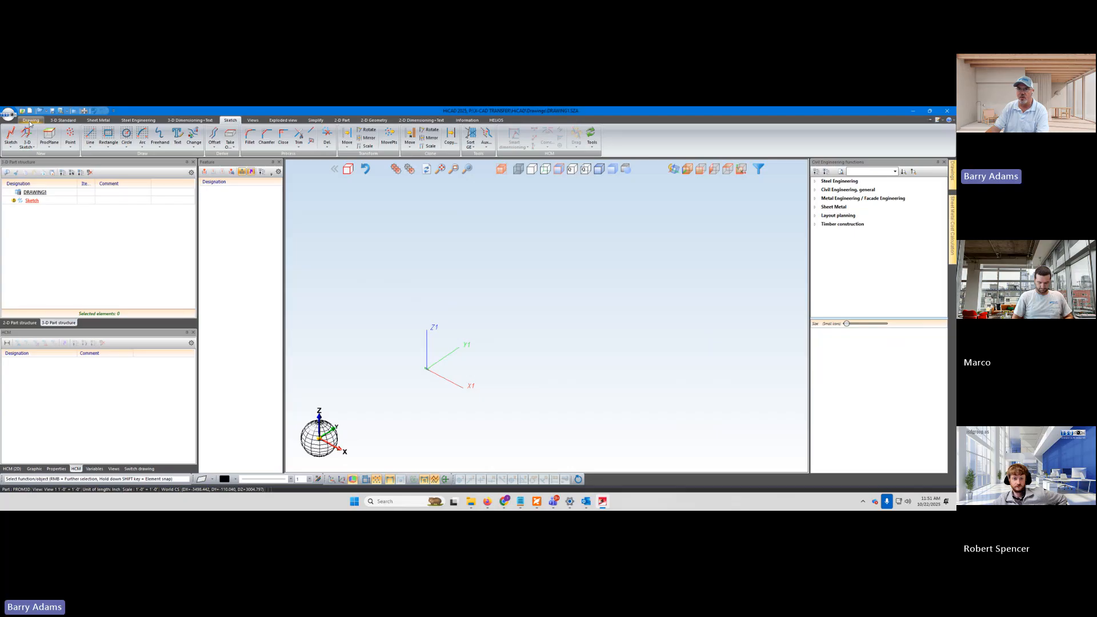
pyautogui.moveTo(491, 377)
pyautogui.mouseDown(button='middle')
pyautogui.moveTo(502, 360)
pyautogui.moveTo(502, 380)
pyautogui.moveTo(494, 371)
pyautogui.mouseUp(button='middle')
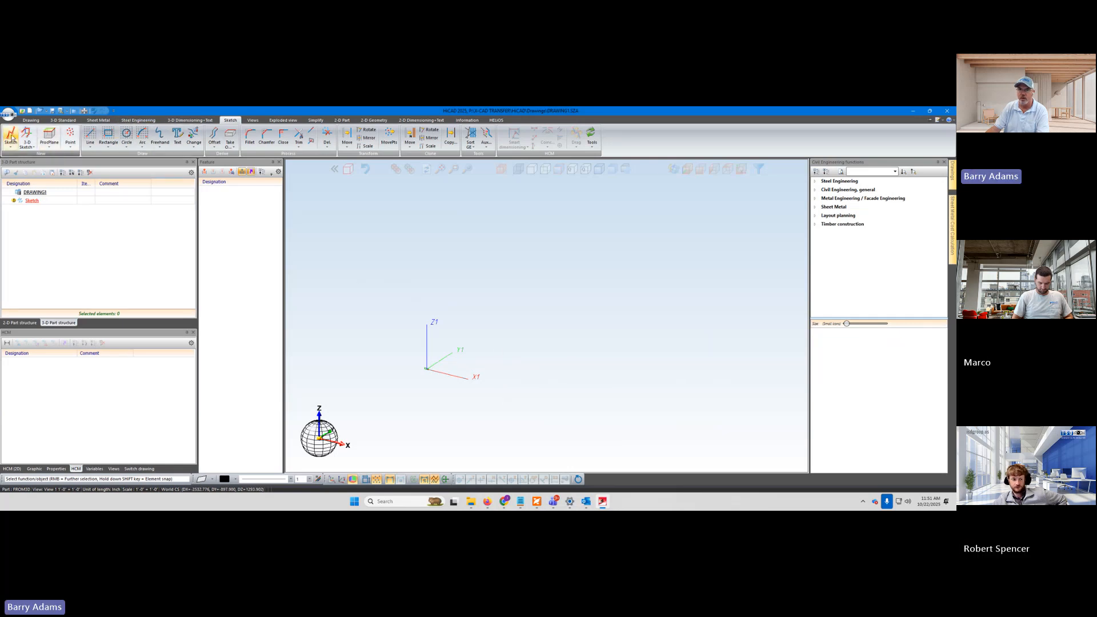
# Step: Open the recently used drawing TEST1.SZA and view its panel next to the world coordinate axes
pyautogui.click(8, 115)
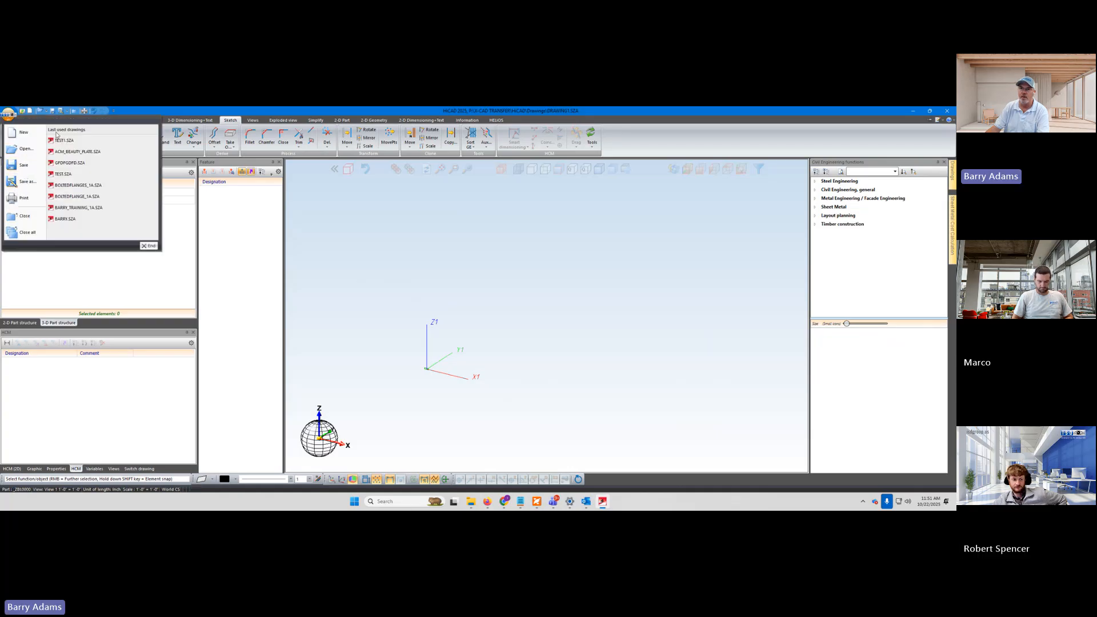
pyautogui.click(164, 111)
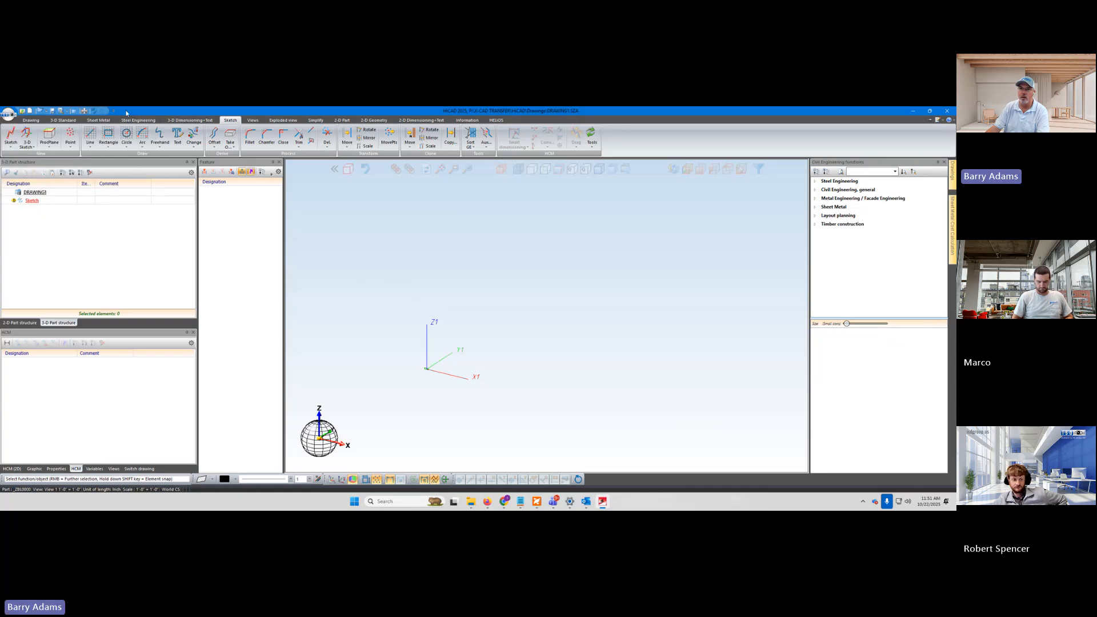
pyautogui.click(11, 115)
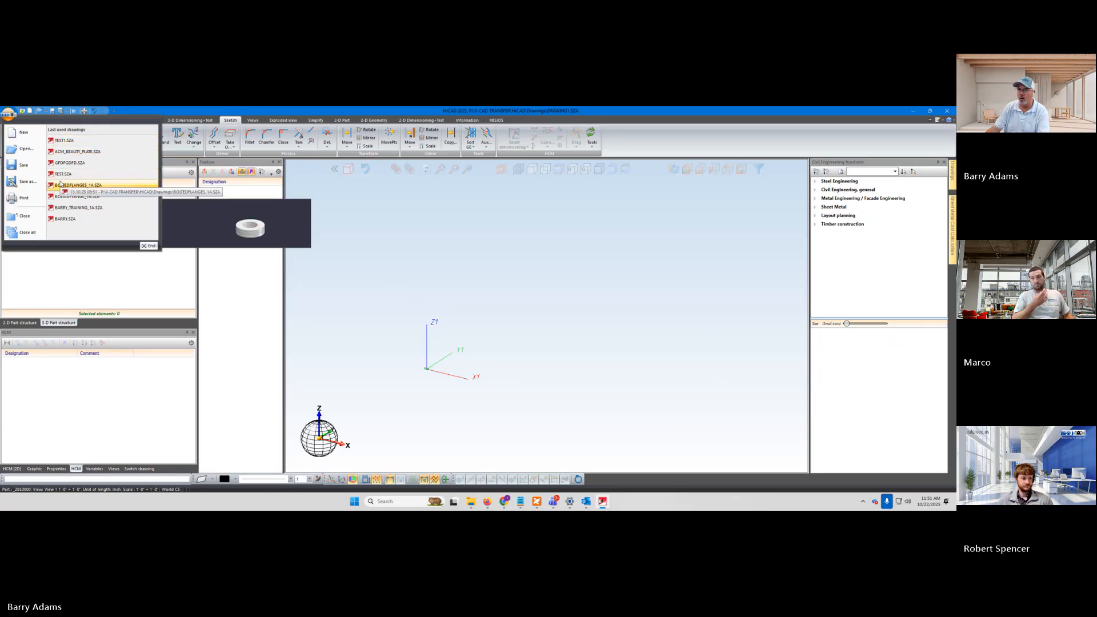
pyautogui.click(64, 141)
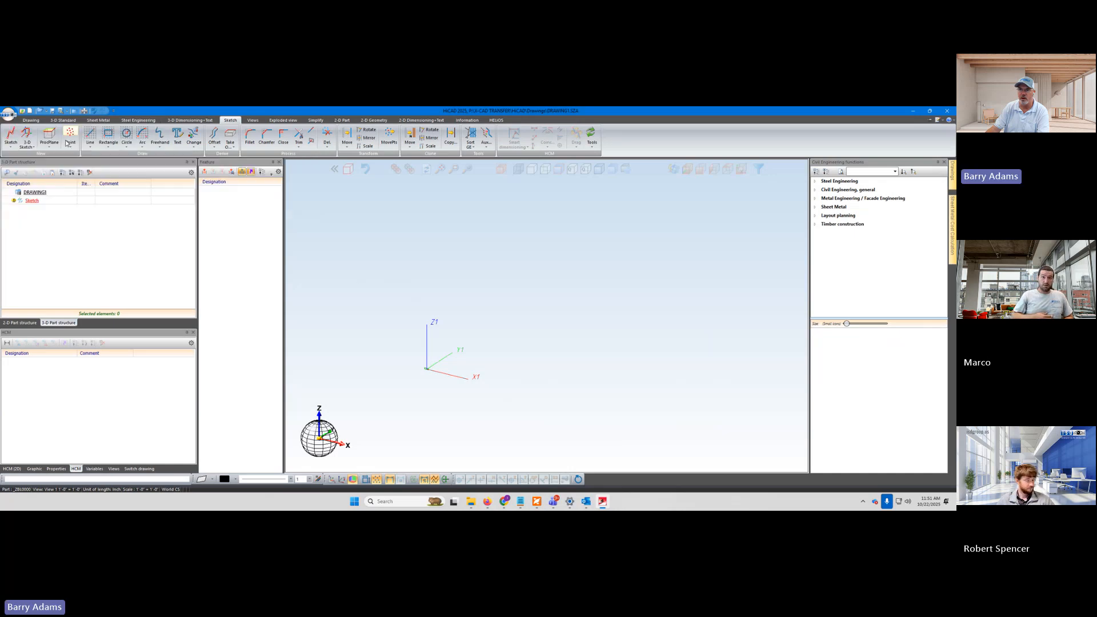
pyautogui.scroll(-6, 443, 347)
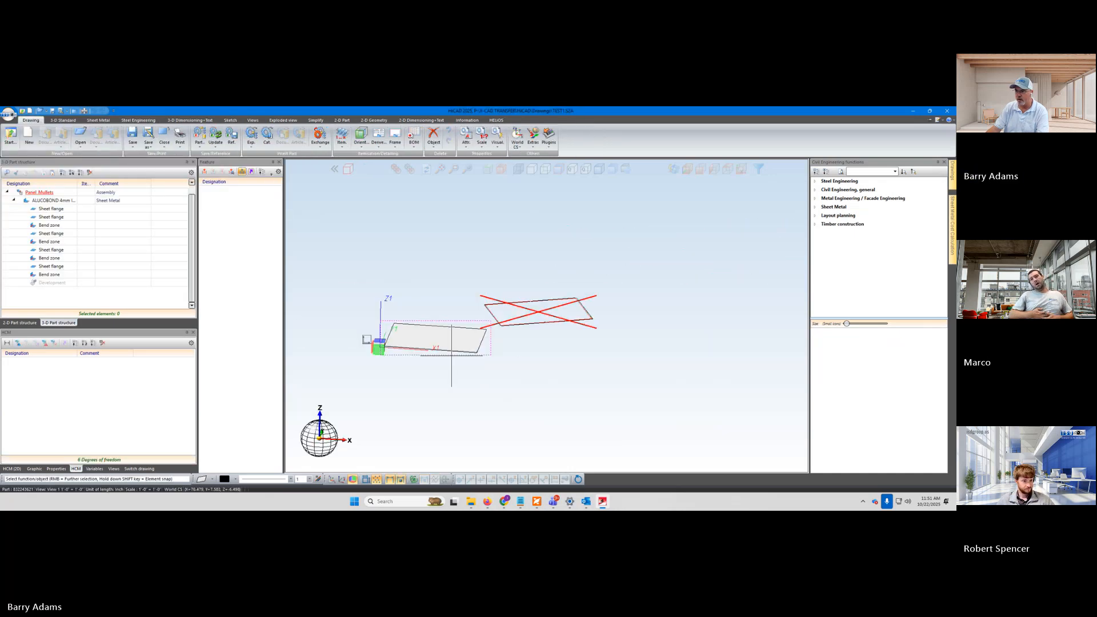
pyautogui.scroll(4, 391, 353)
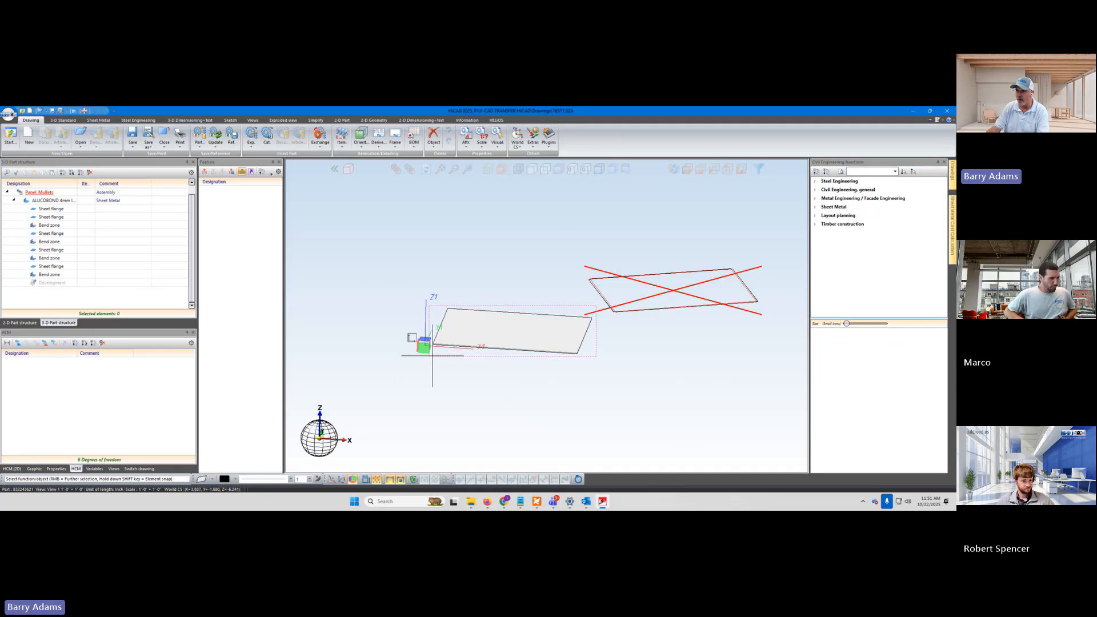
pyautogui.scroll(4, 481, 345)
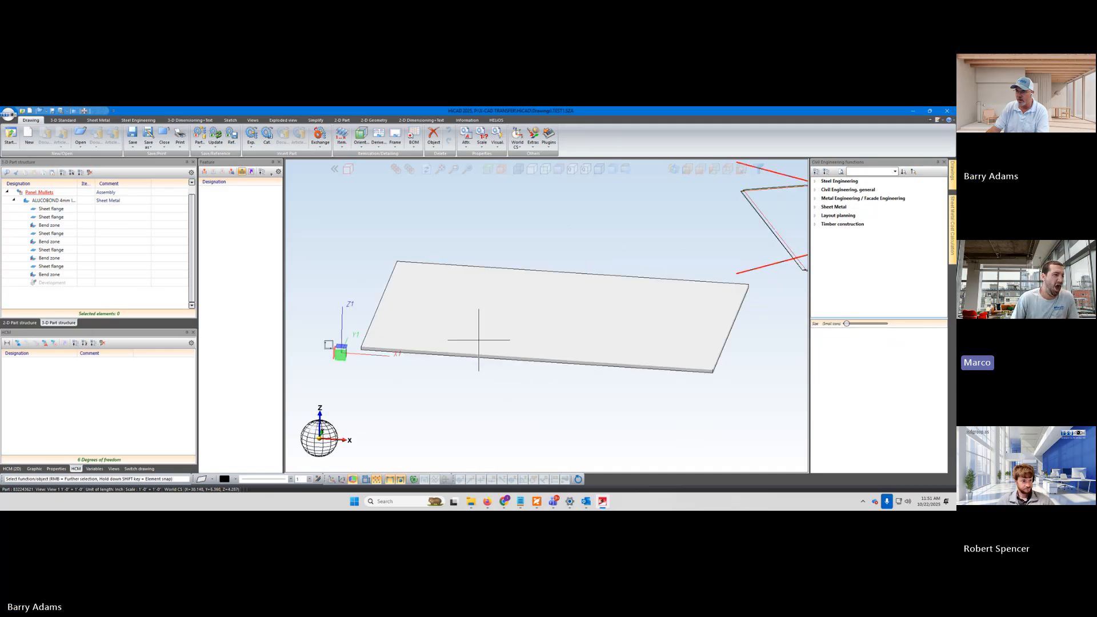
pyautogui.scroll(-2, 478, 340)
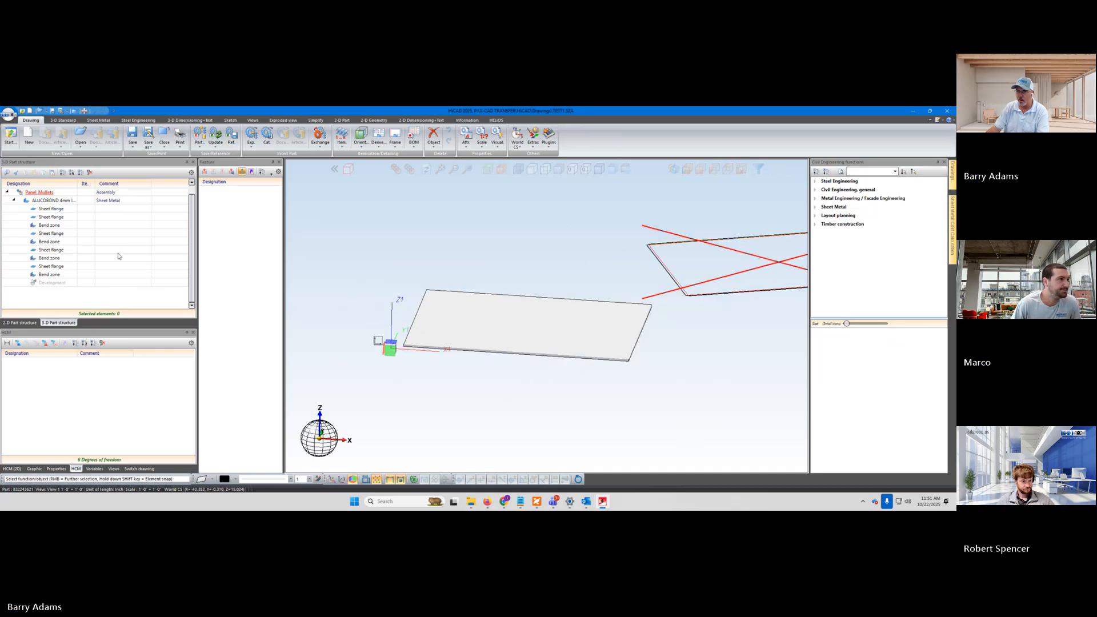
# Step: Preview TEST1.SZA in the list of last used drawings without opening another file
pyautogui.click(8, 115)
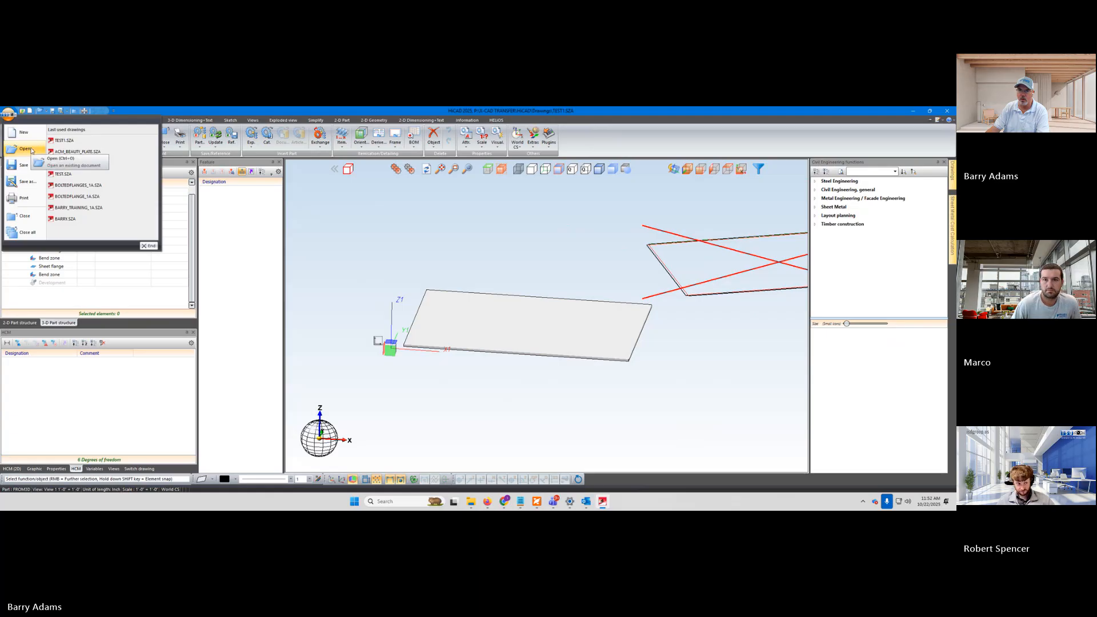
pyautogui.moveTo(71, 155)
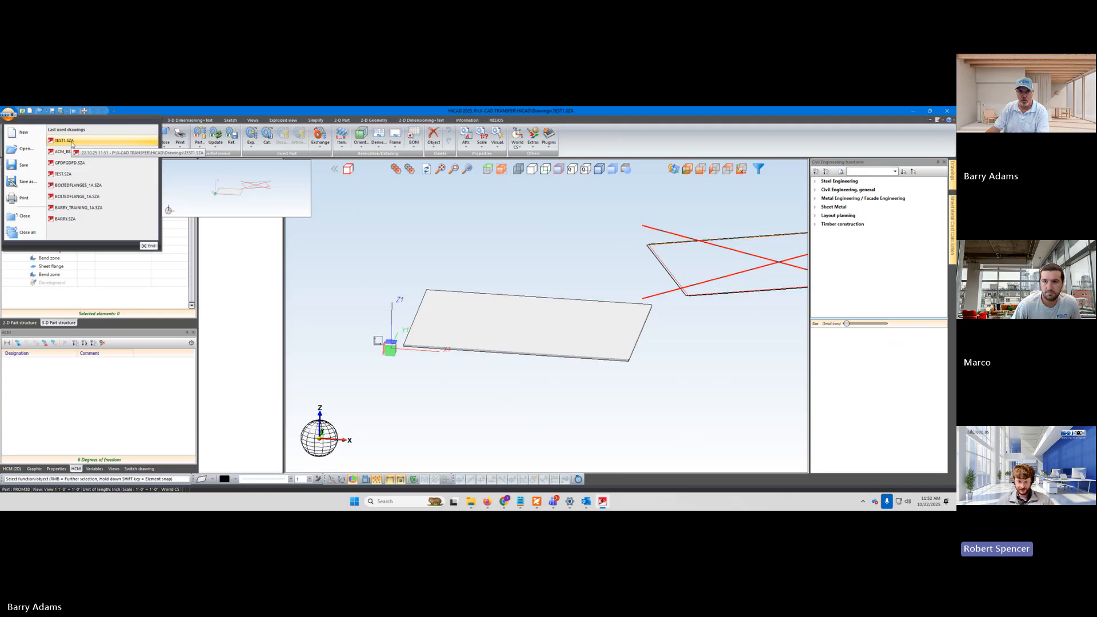
pyautogui.click(224, 113)
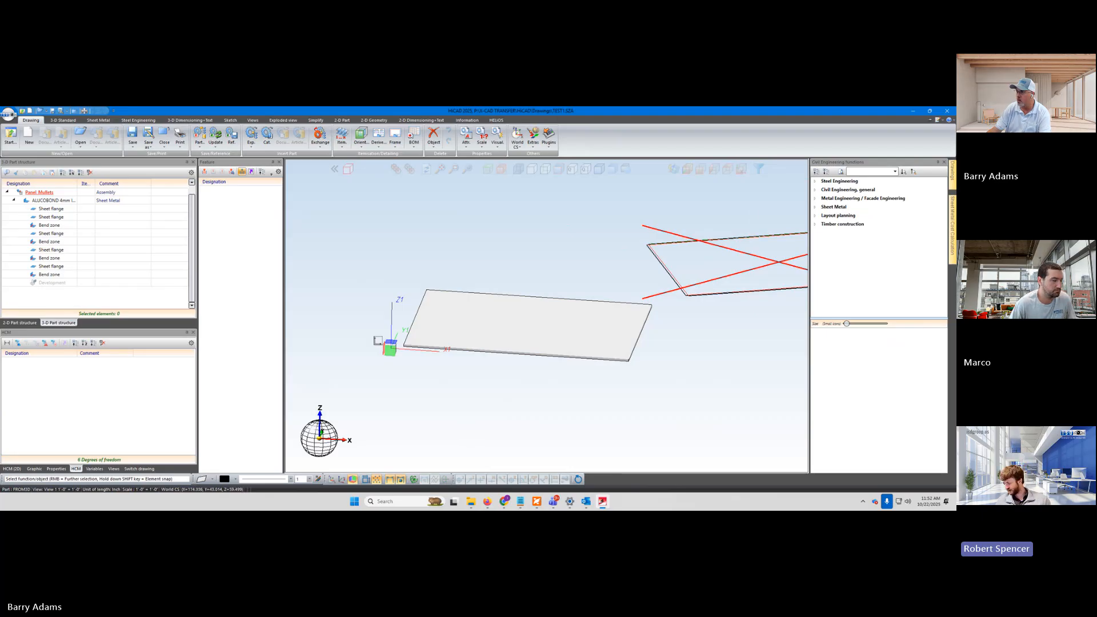
# Step: Open the CATEditor and show the Installation Planning - Parts and Processings catalogue under Factory standards
pyautogui.click(938, 121)
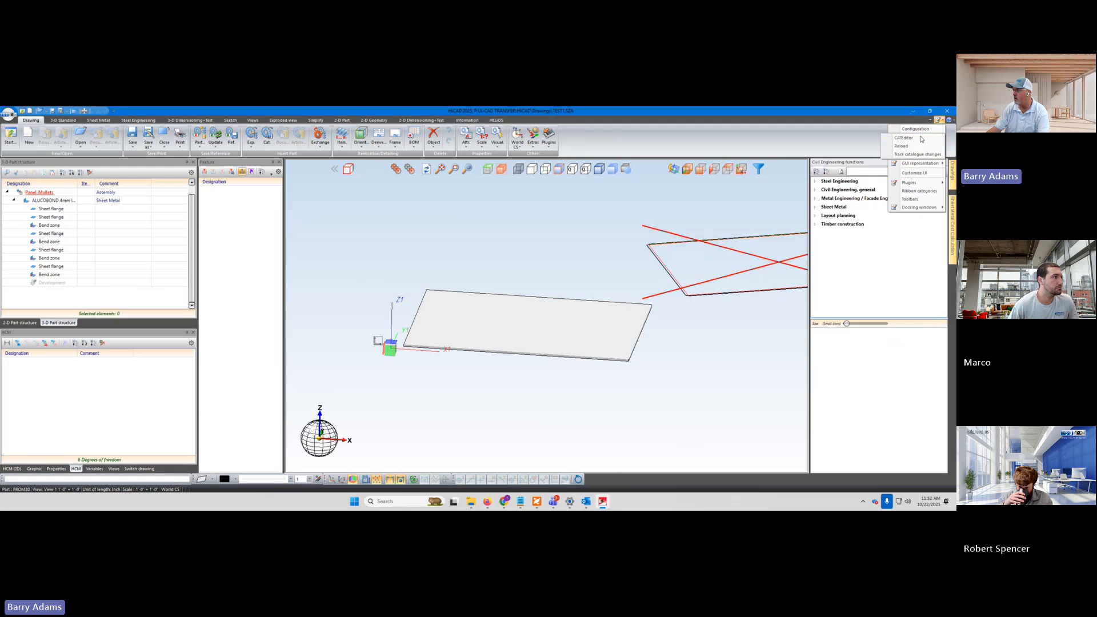
pyautogui.click(920, 139)
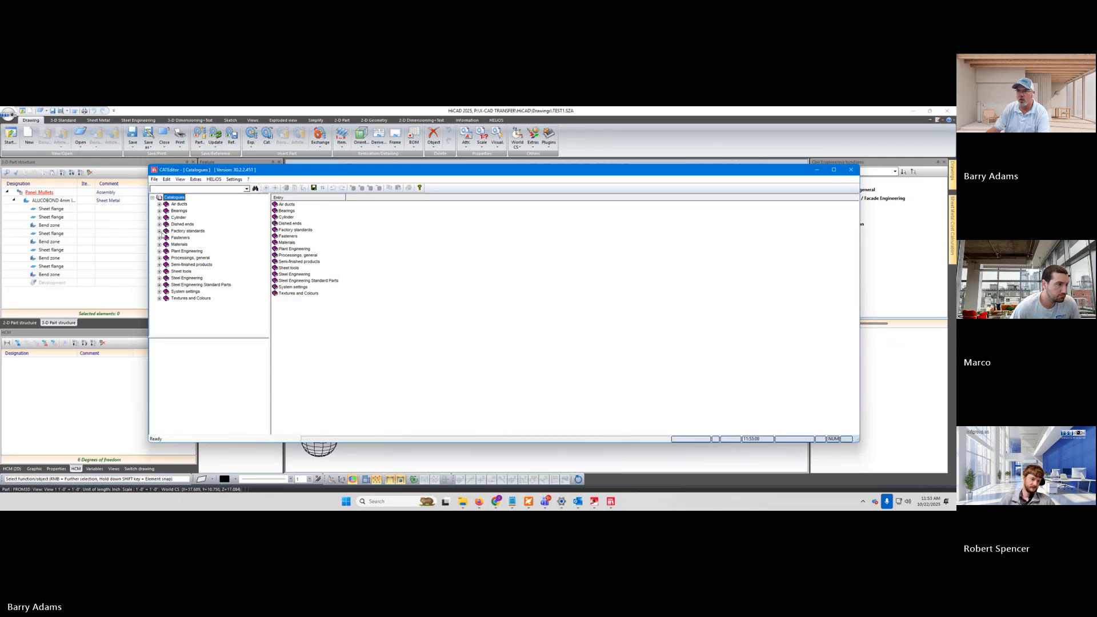
pyautogui.click(160, 232)
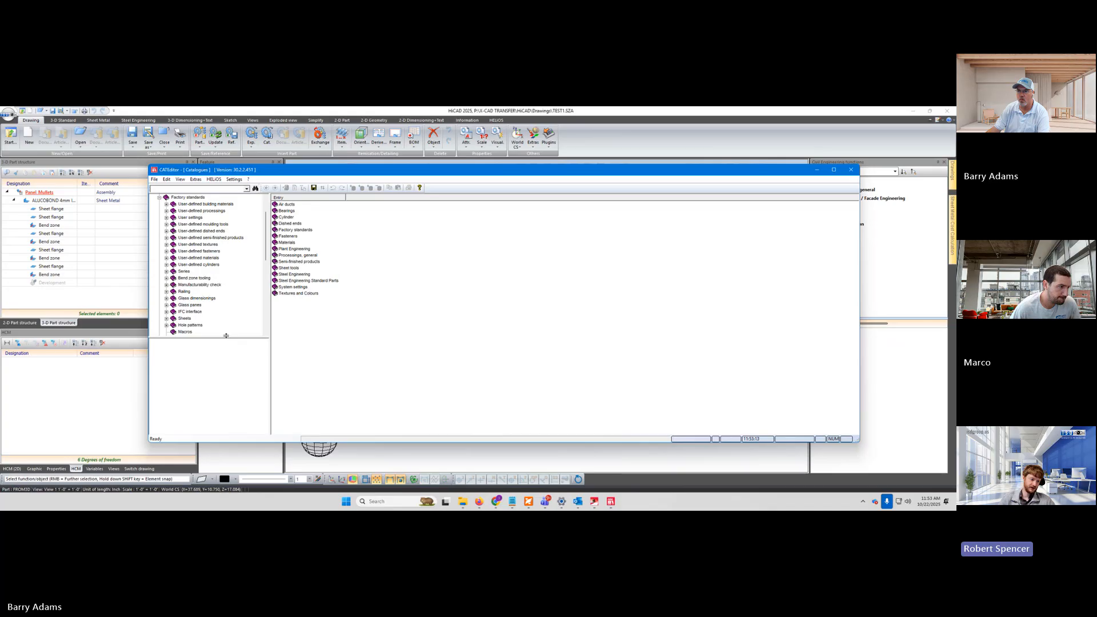
pyautogui.scroll(-5, 222, 312)
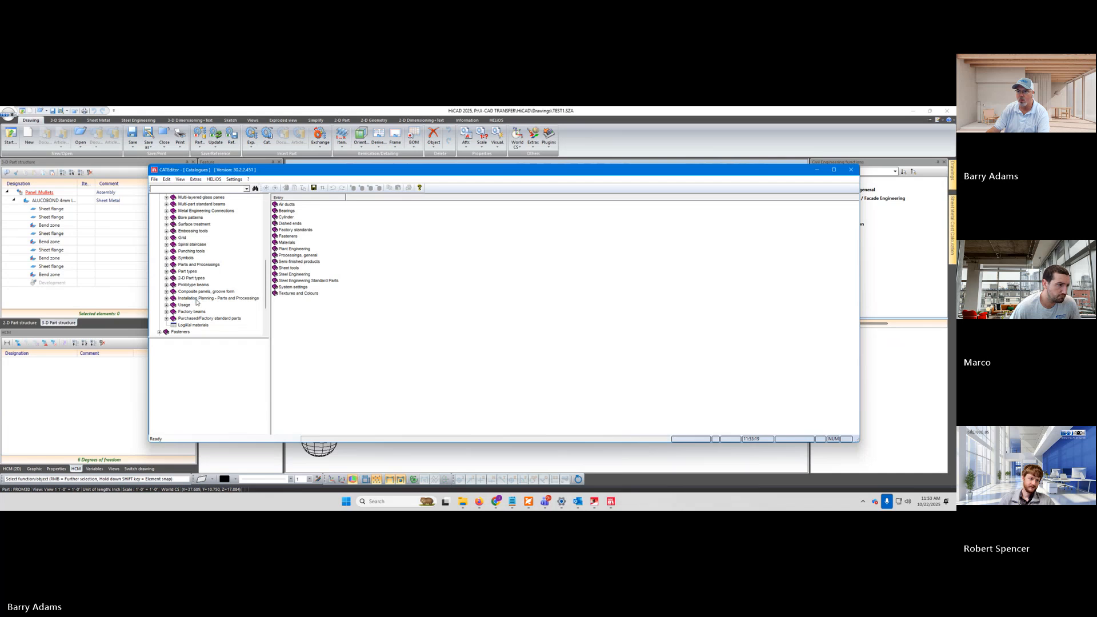
pyautogui.click(195, 299)
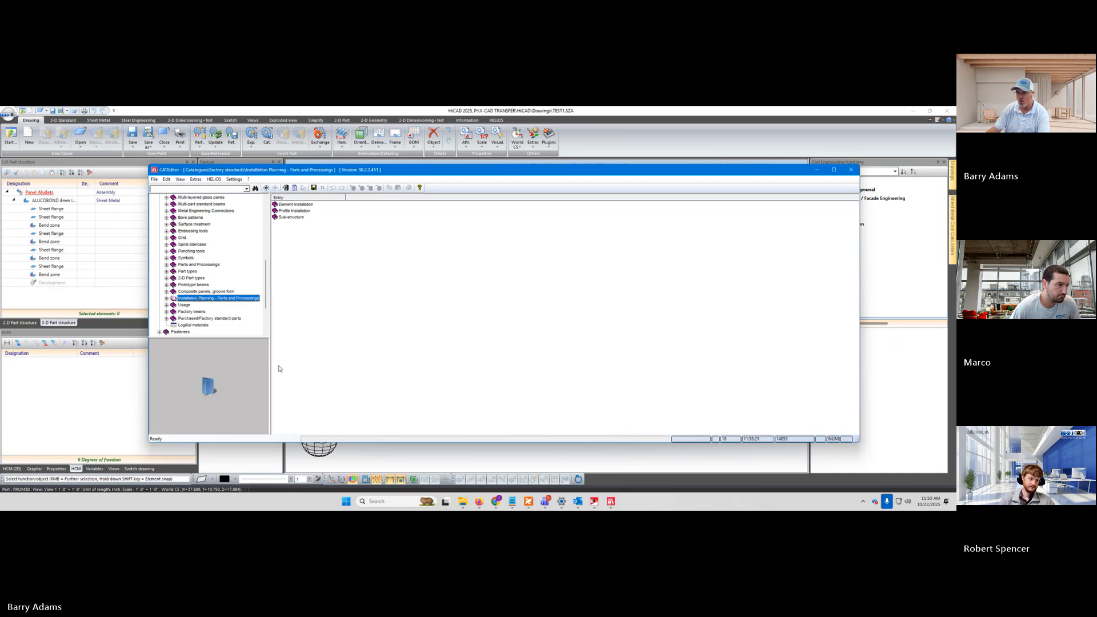
pyautogui.moveTo(270, 371); pyautogui.dragTo(280, 370)
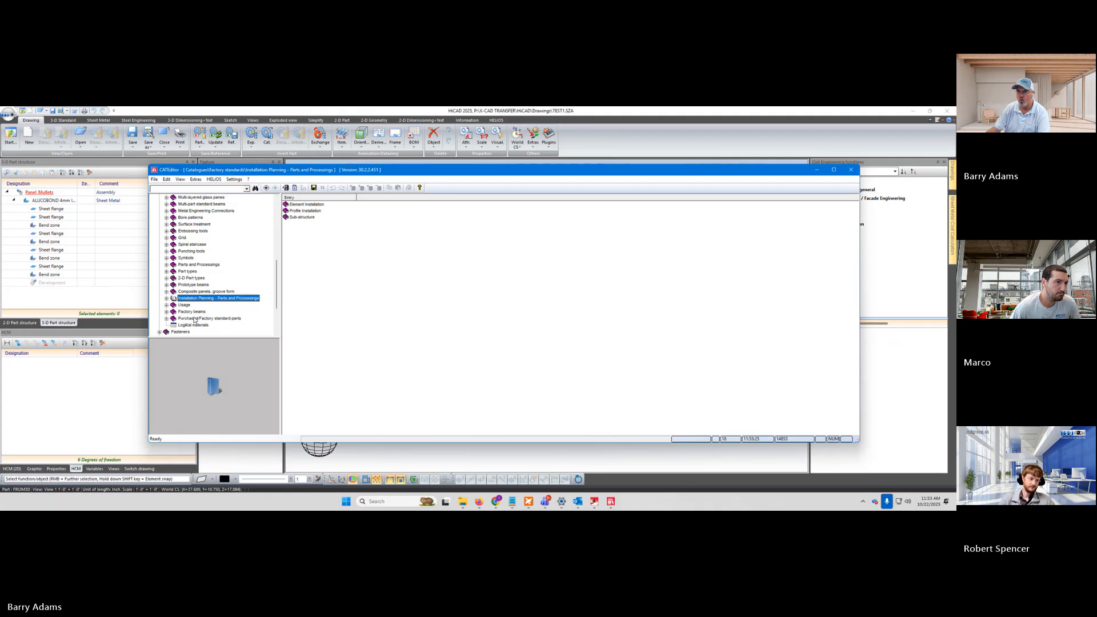
# Step: Open the ISD Example table in the Installation elements catalogue under Element installation
pyautogui.doubleClick(313, 205)
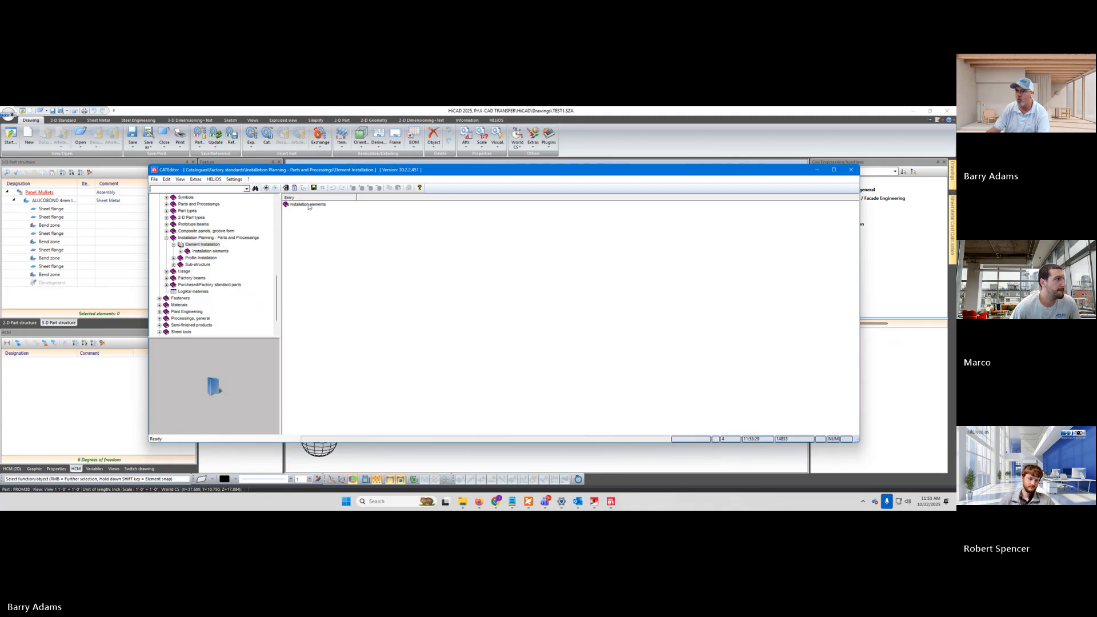
pyautogui.doubleClick(308, 205)
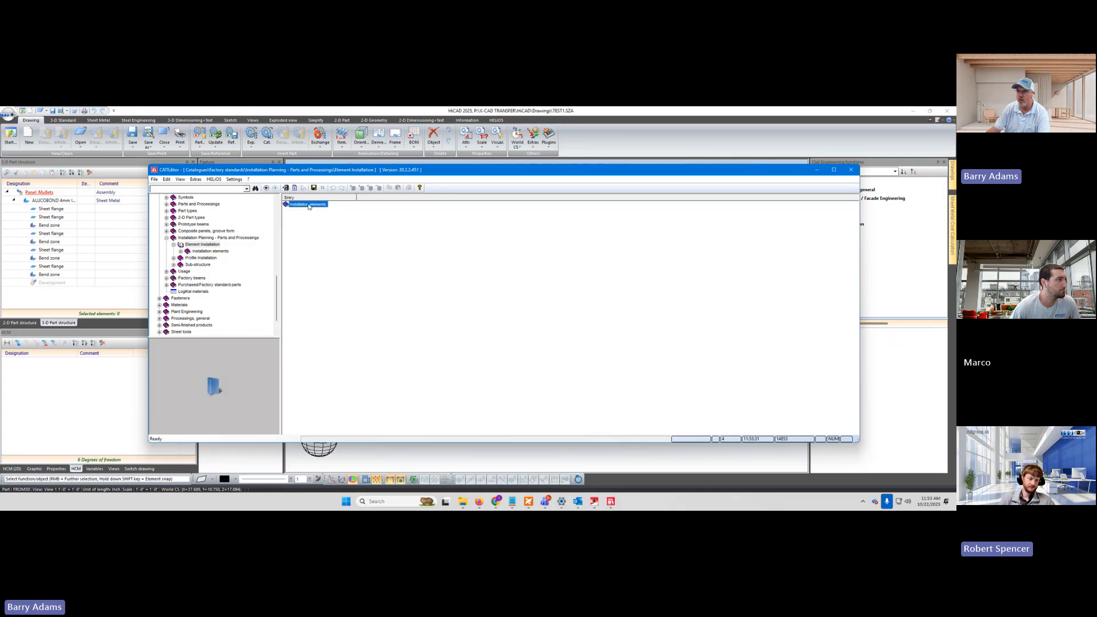
pyautogui.click(295, 218)
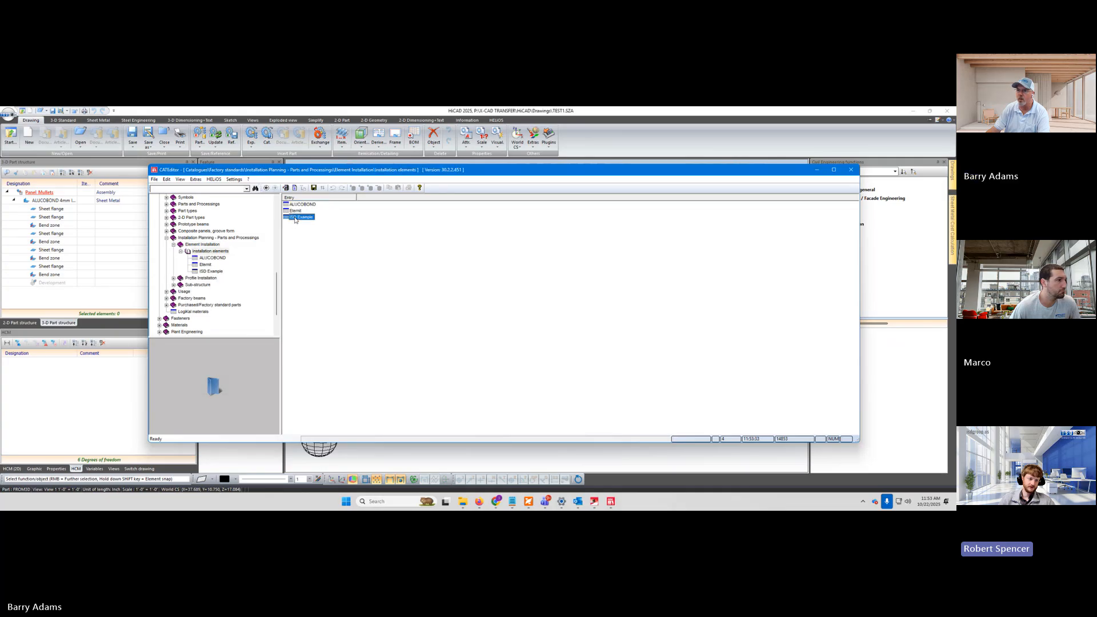
pyautogui.doubleClick(296, 217)
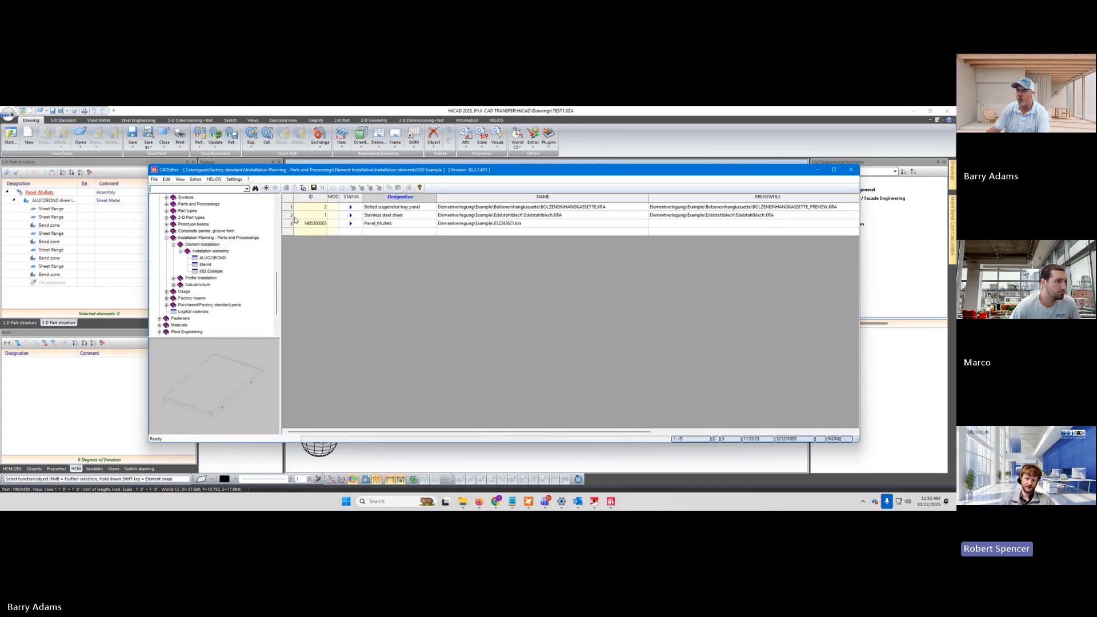
# Step: Copy the .kra file path from the NAME column of the Panel_Mullets entry
pyautogui.click(385, 226)
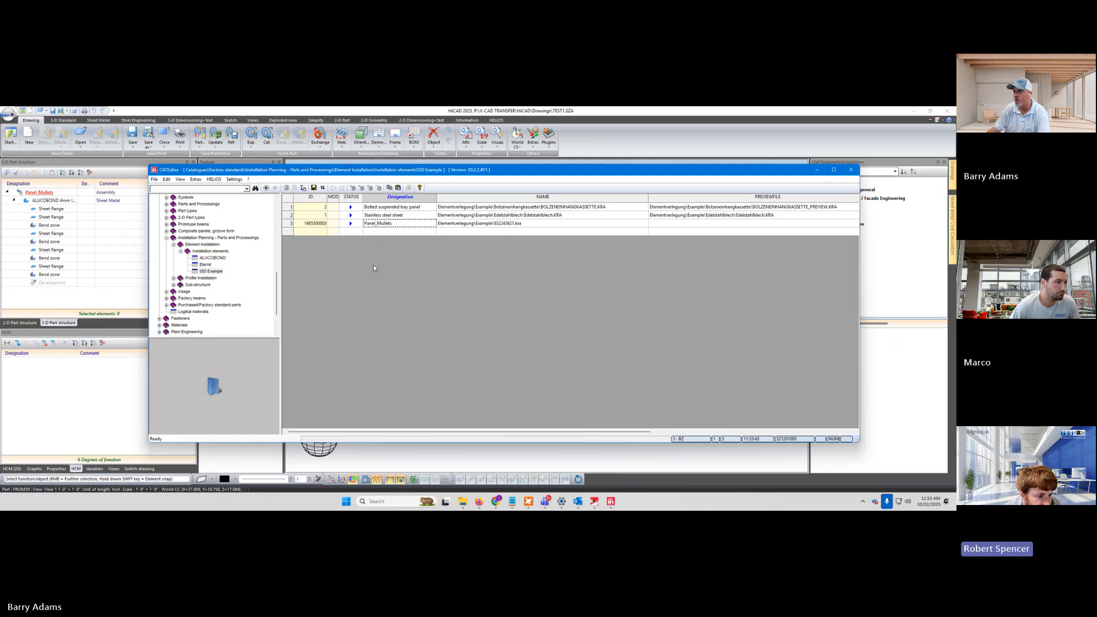
pyautogui.click(528, 227)
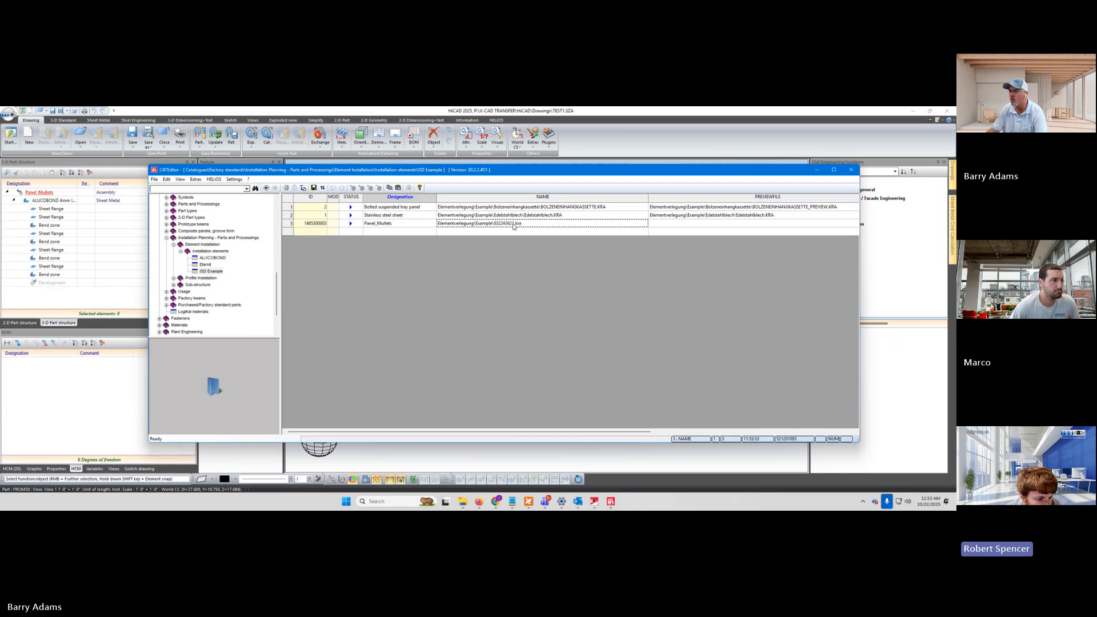
pyautogui.rightClick(524, 226)
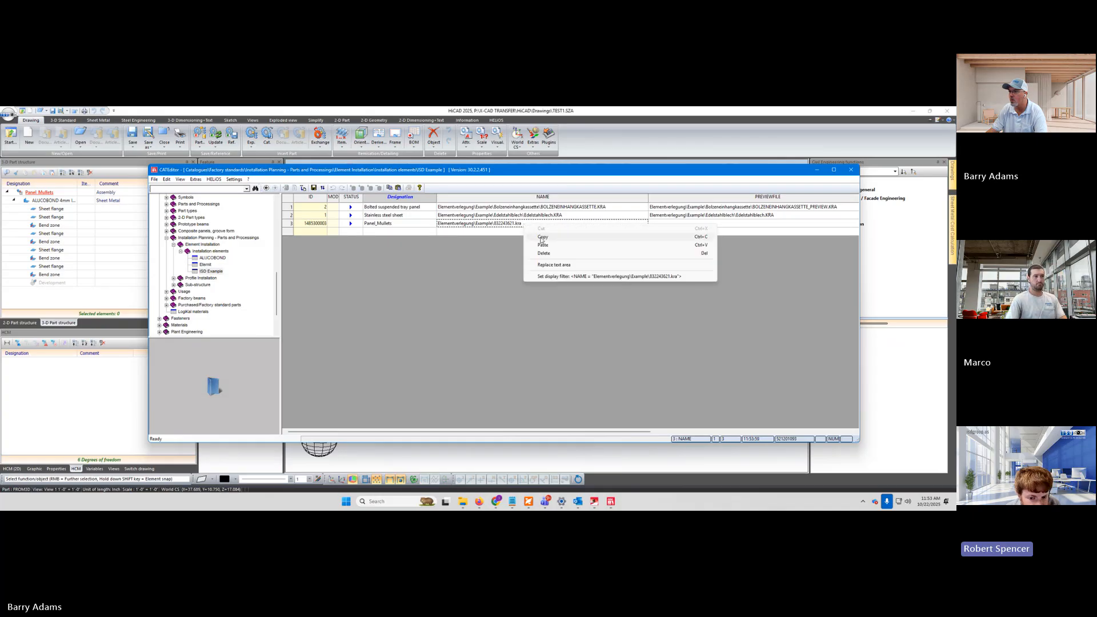
pyautogui.click(542, 238)
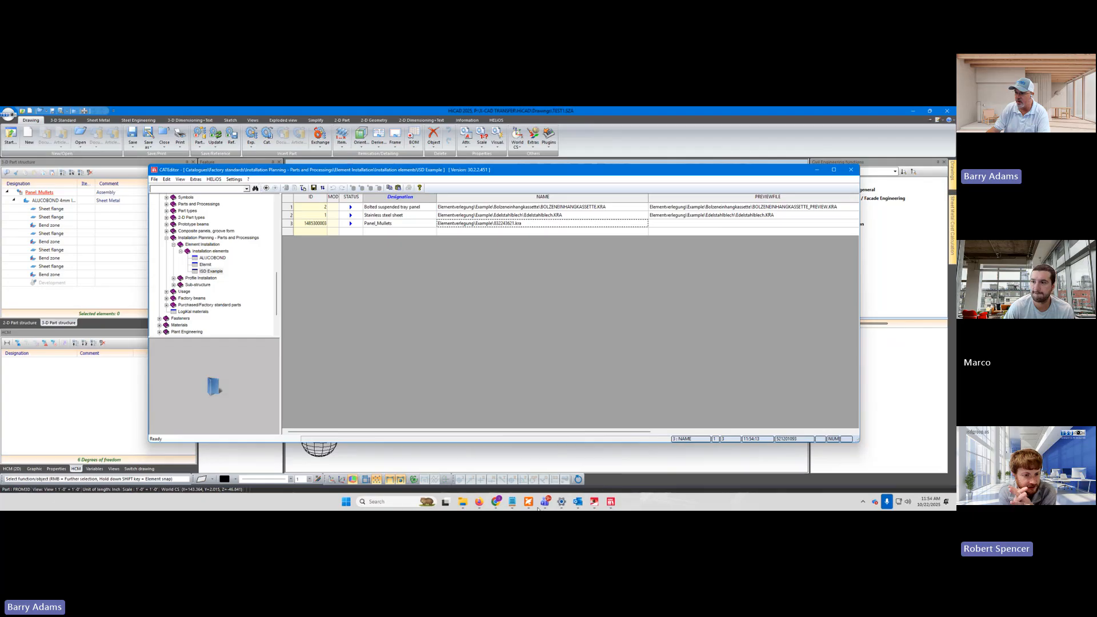
pyautogui.moveTo(514, 504)
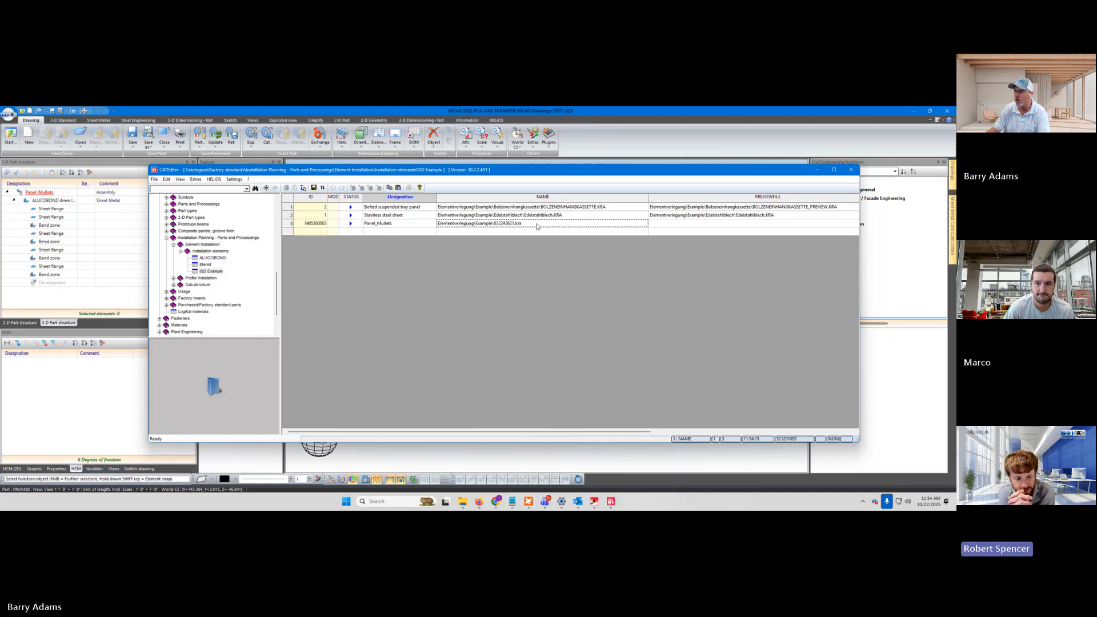
pyautogui.click(598, 115)
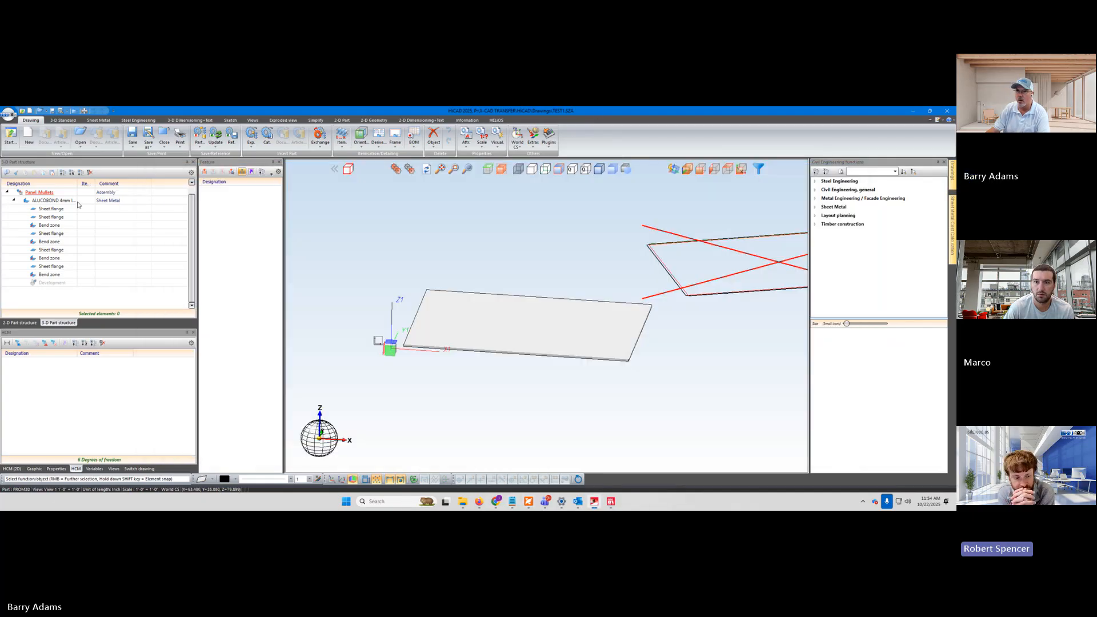
pyautogui.click(8, 114)
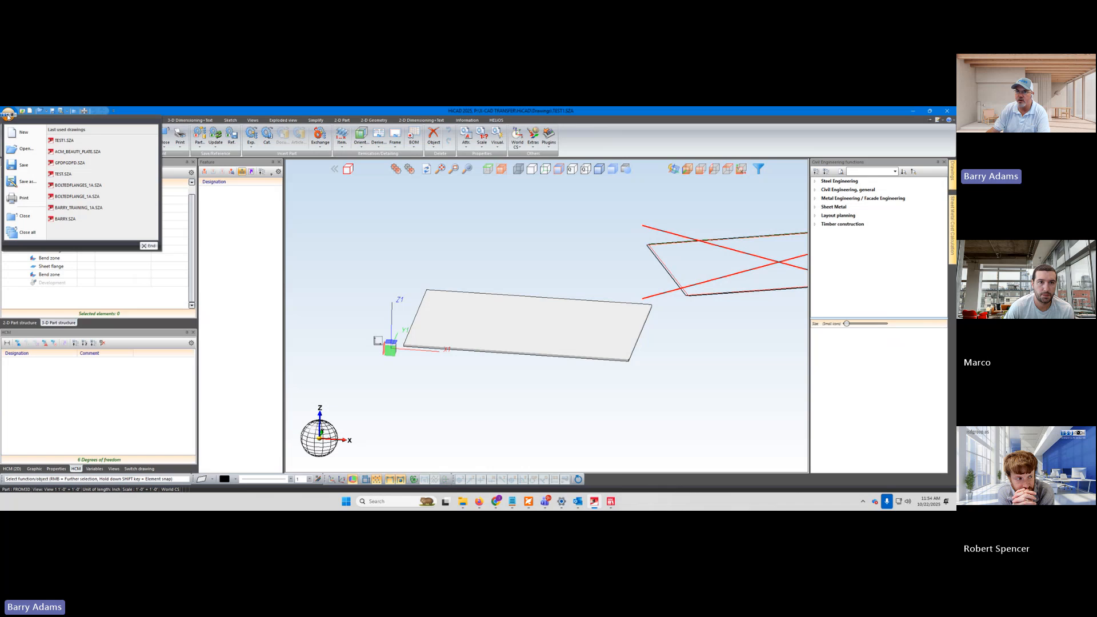
pyautogui.click(23, 150)
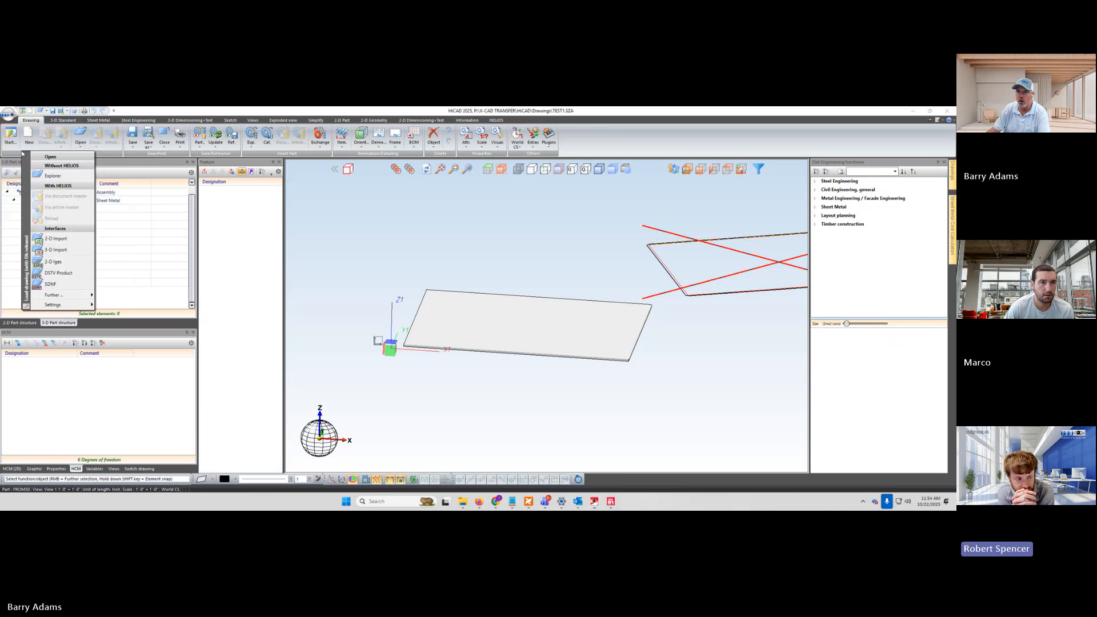
pyautogui.click(178, 113)
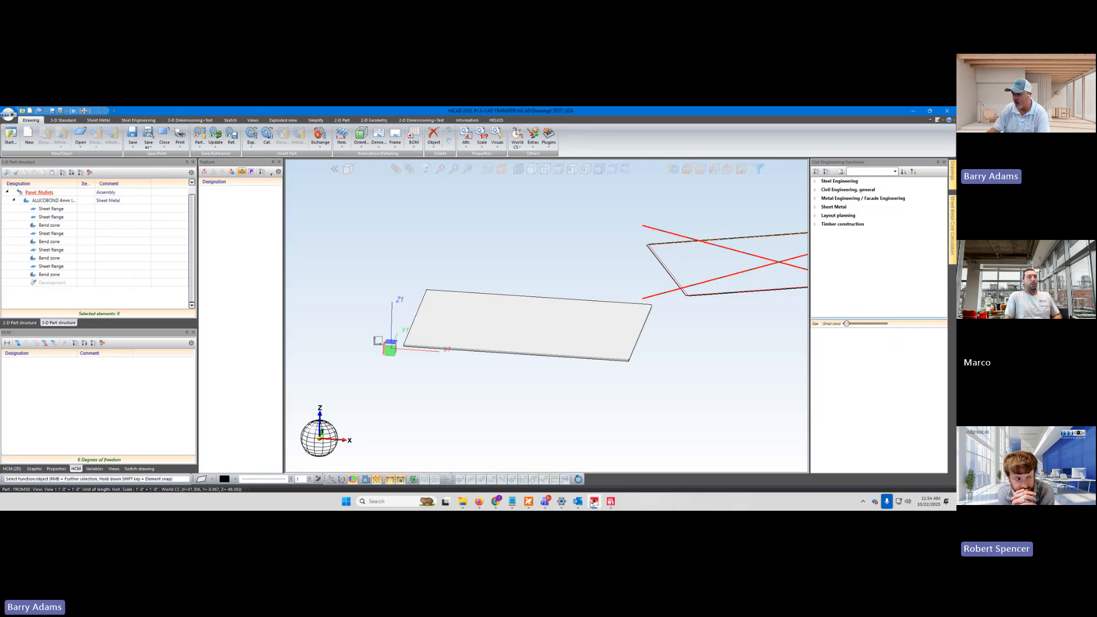
pyautogui.click(611, 501)
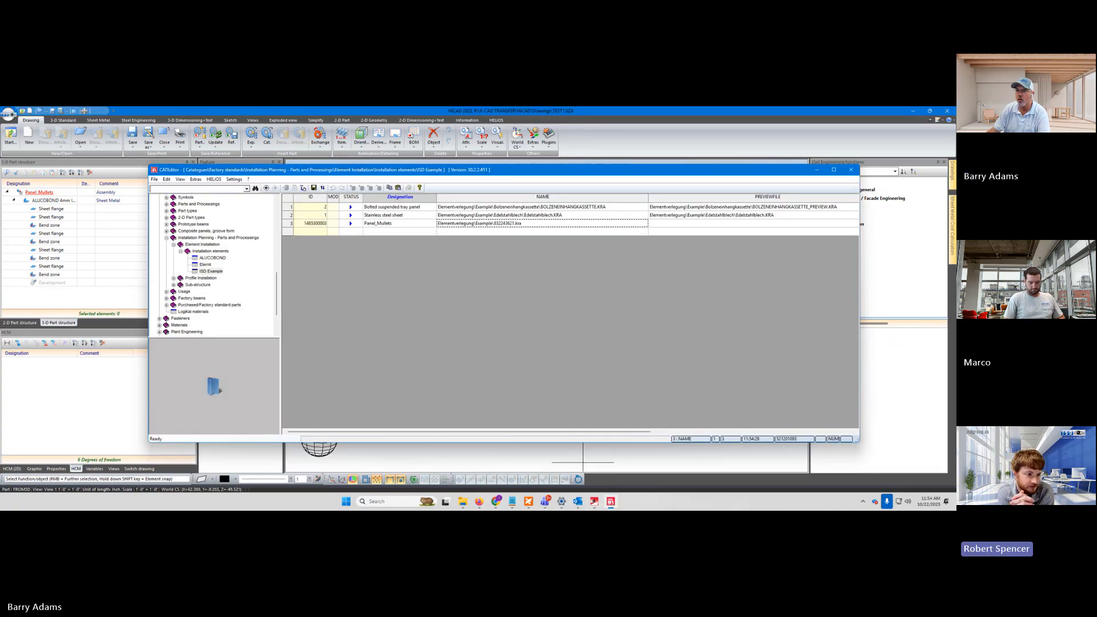
# Step: Return to the HiCAD drawing window and create a new drawing with the preset options
pyautogui.click(208, 113)
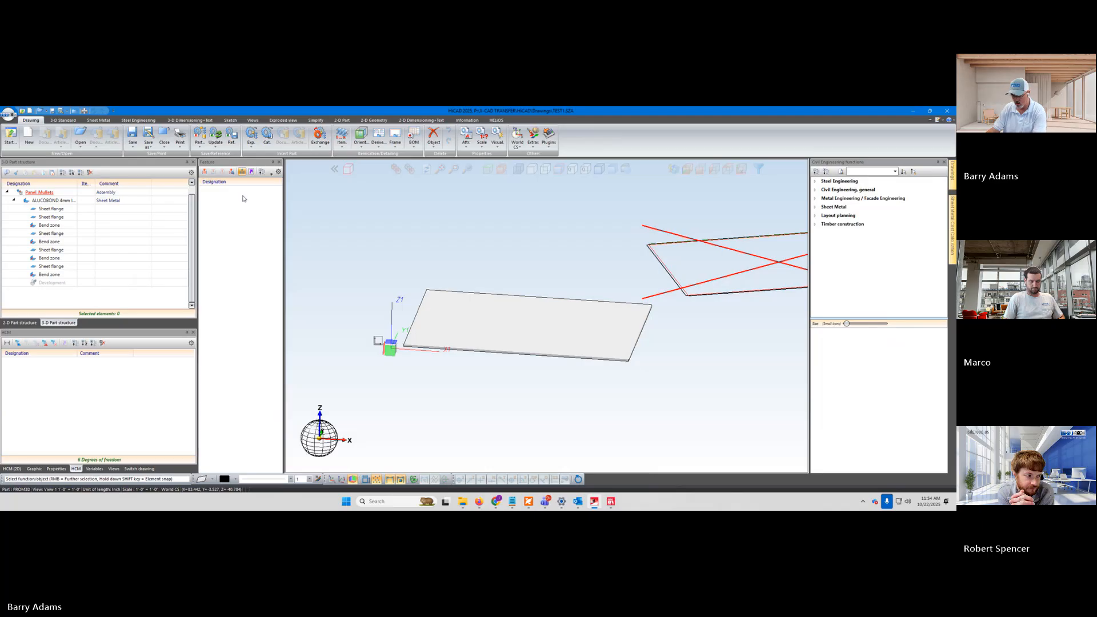
pyautogui.hotkey('ctrl', 'n')
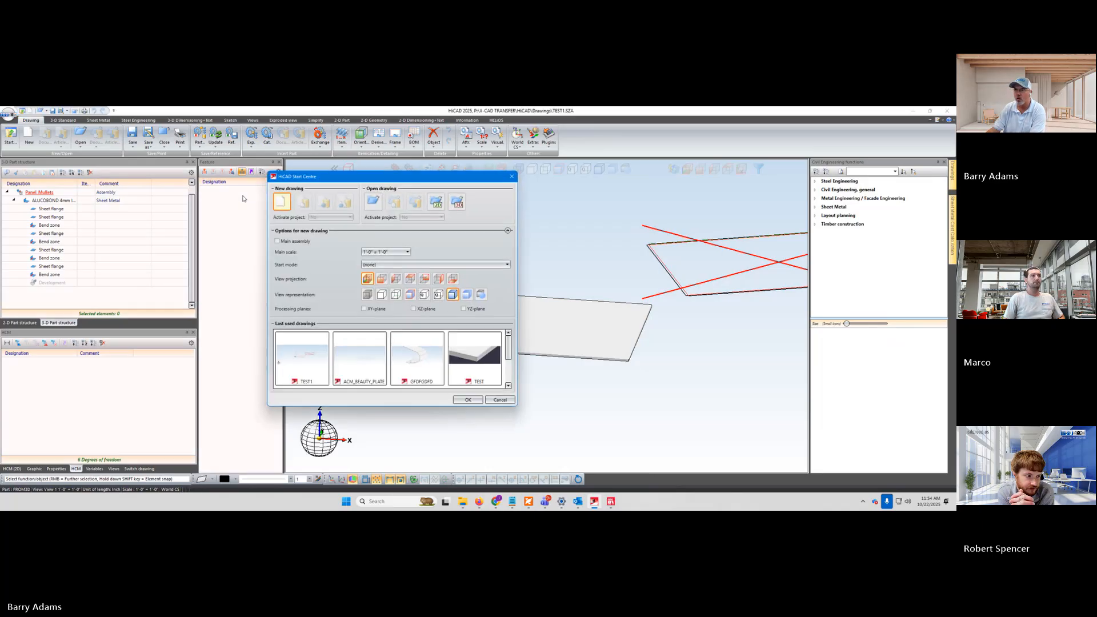
pyautogui.click(466, 401)
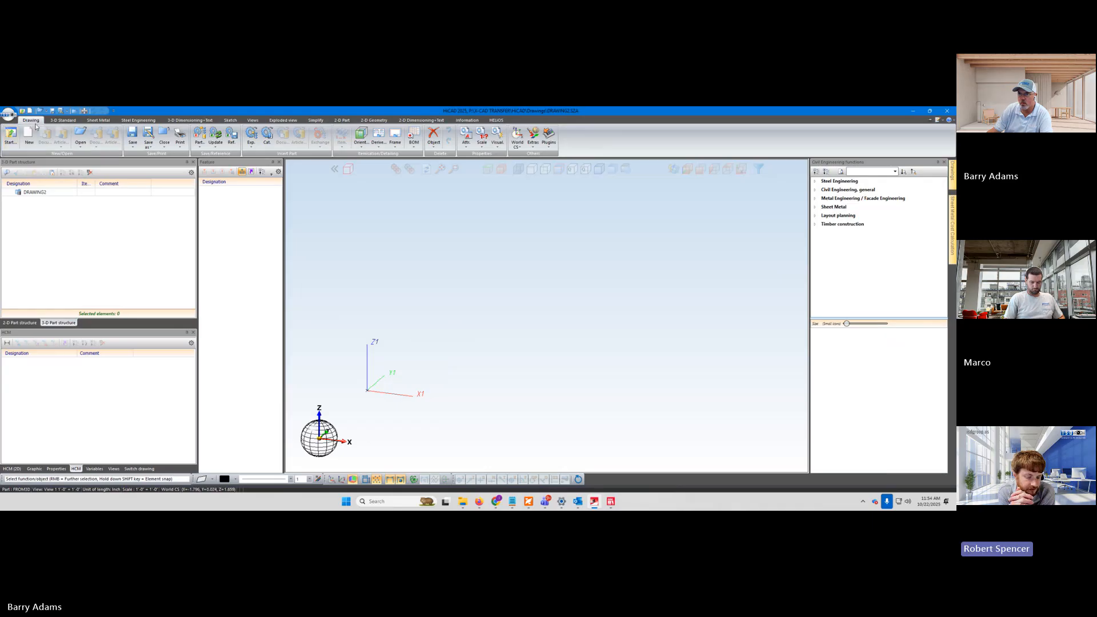
pyautogui.click(82, 148)
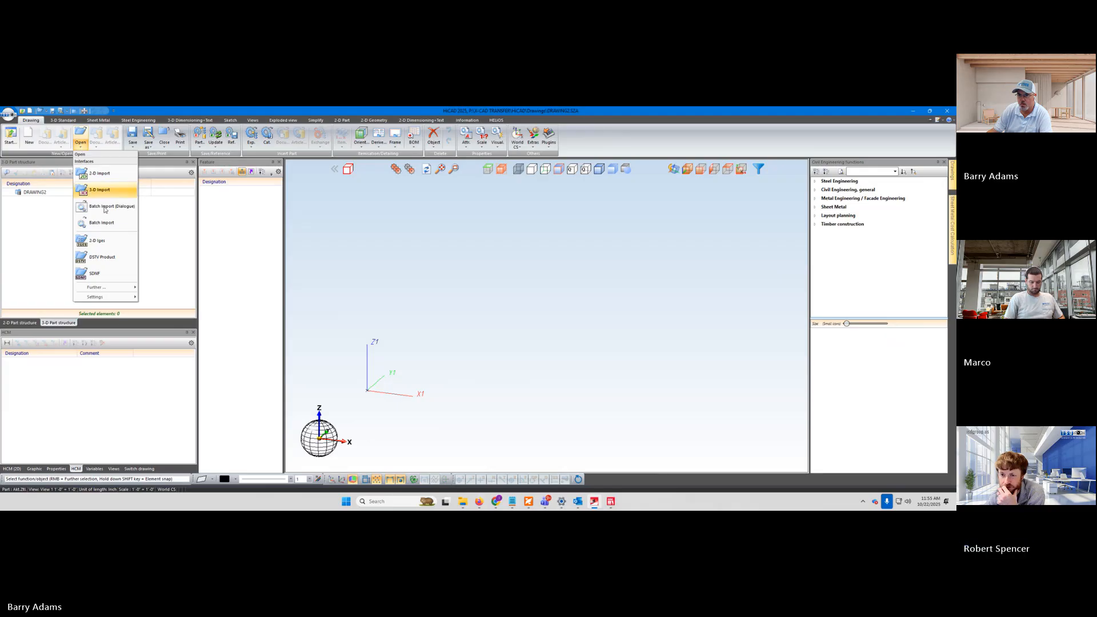
pyautogui.moveTo(129, 299)
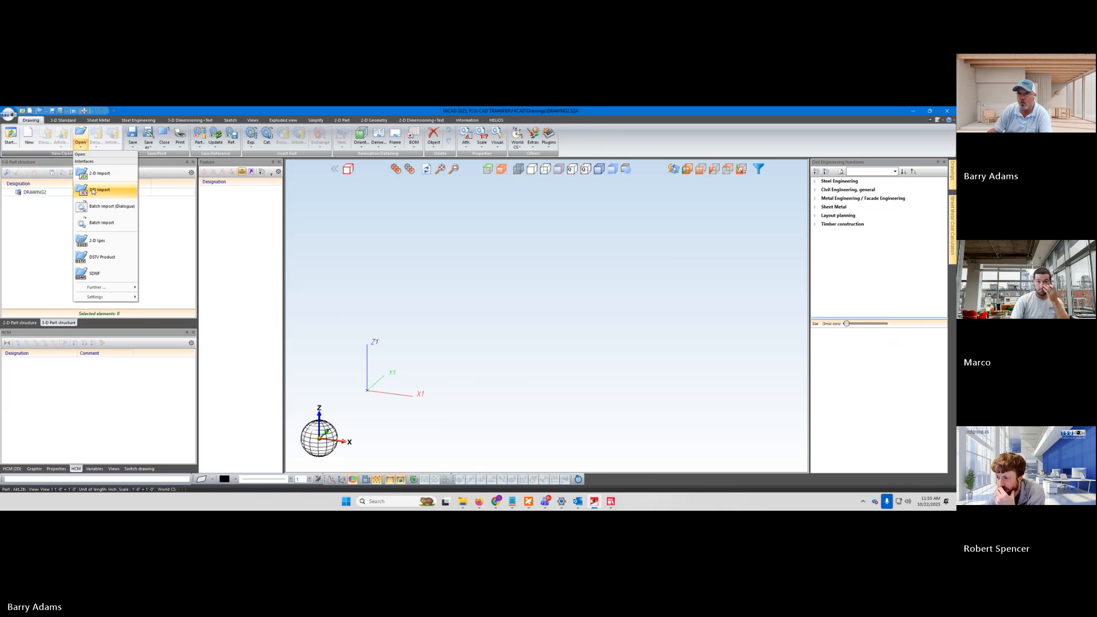
pyautogui.click(94, 191)
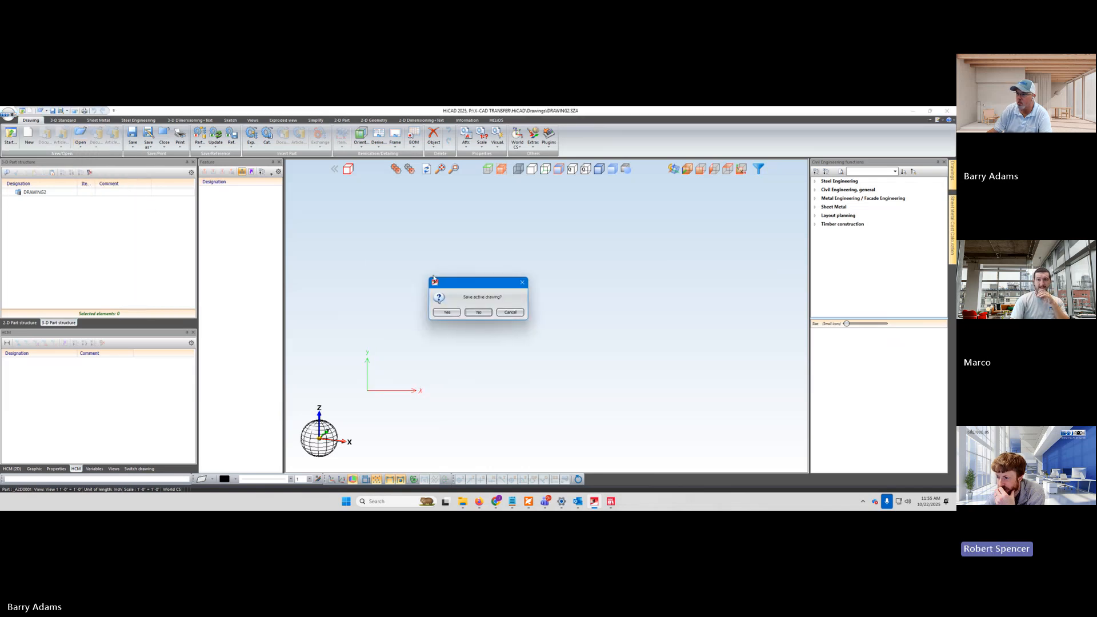
pyautogui.moveTo(470, 284); pyautogui.dragTo(350, 285)
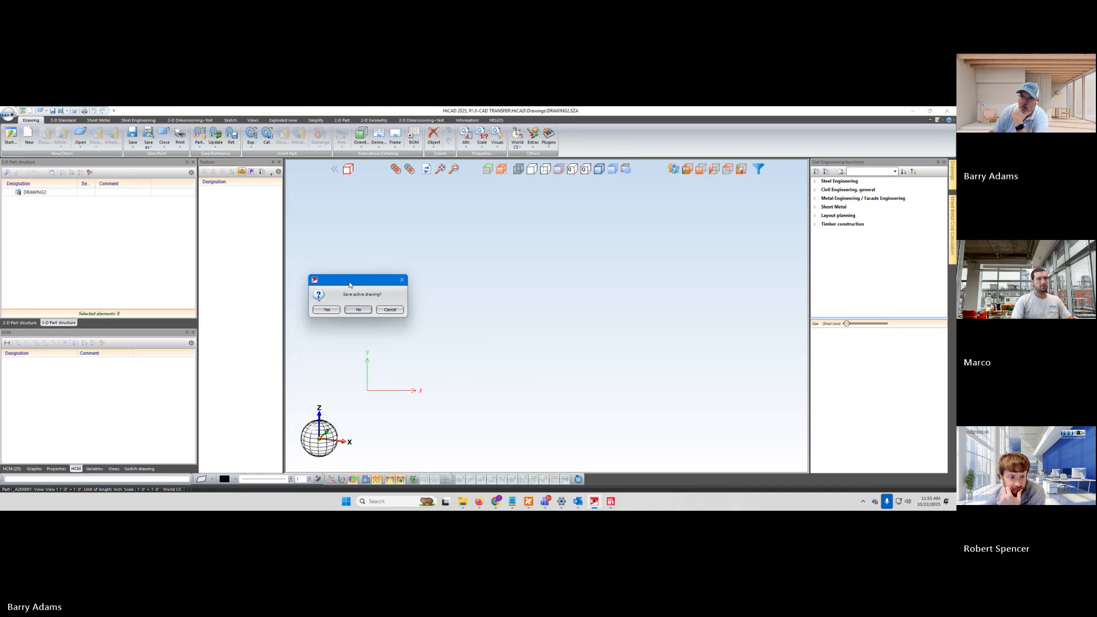
pyautogui.moveTo(350, 284); pyautogui.dragTo(361, 290)
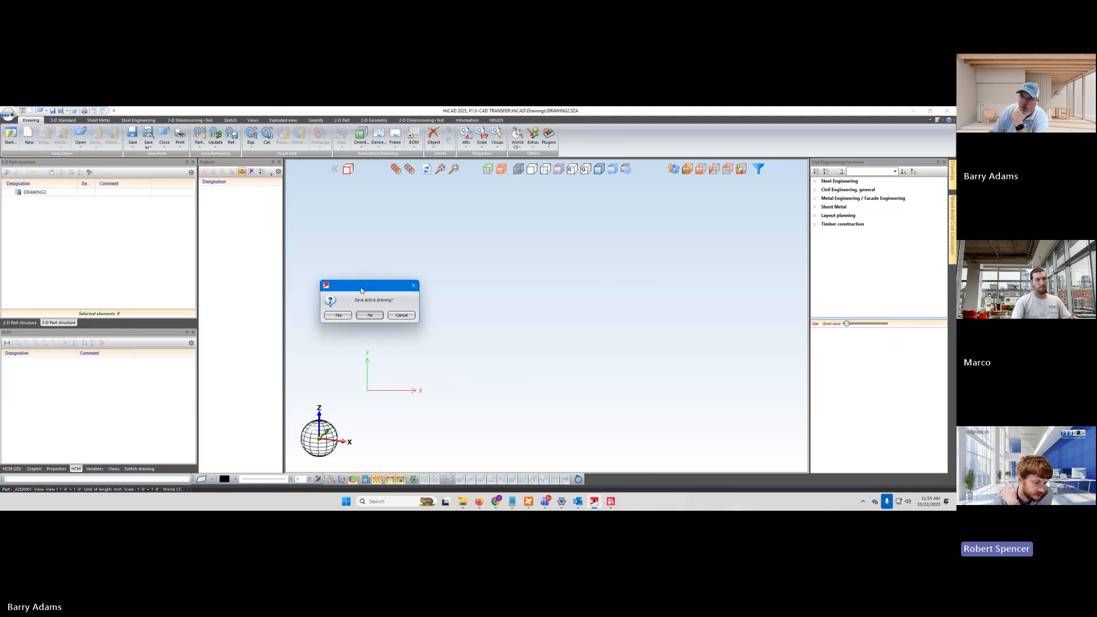
pyautogui.click(401, 315)
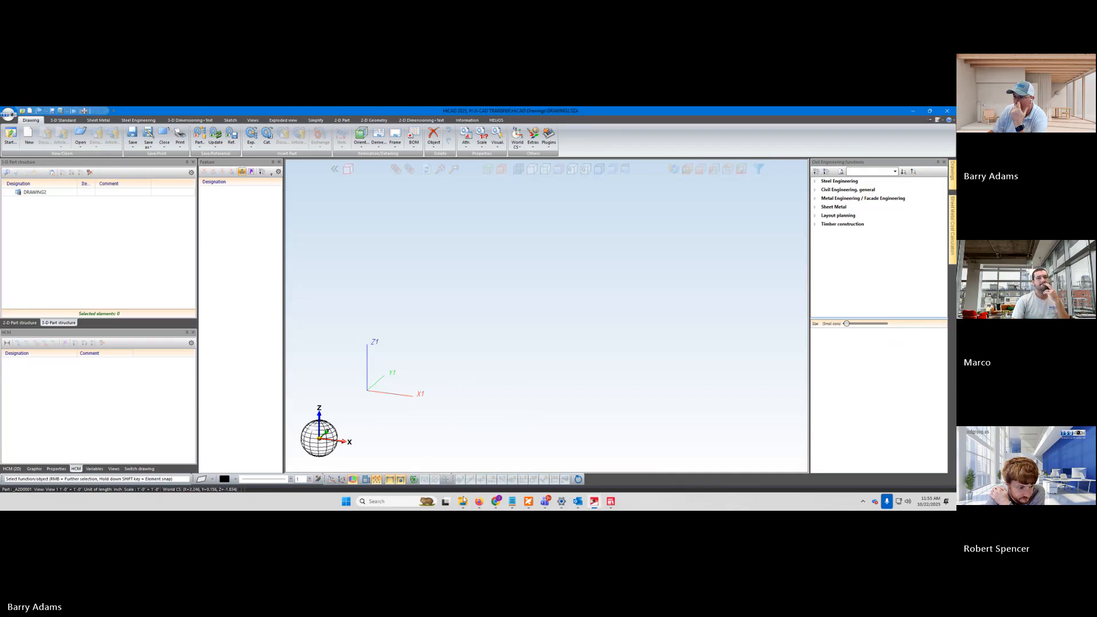
# Step: Switch to File Explorer and open the HiCAD\Kataloge folder inside X-CAD TRANSFER on the Projects (P:) drive
pyautogui.moveTo(463, 501)
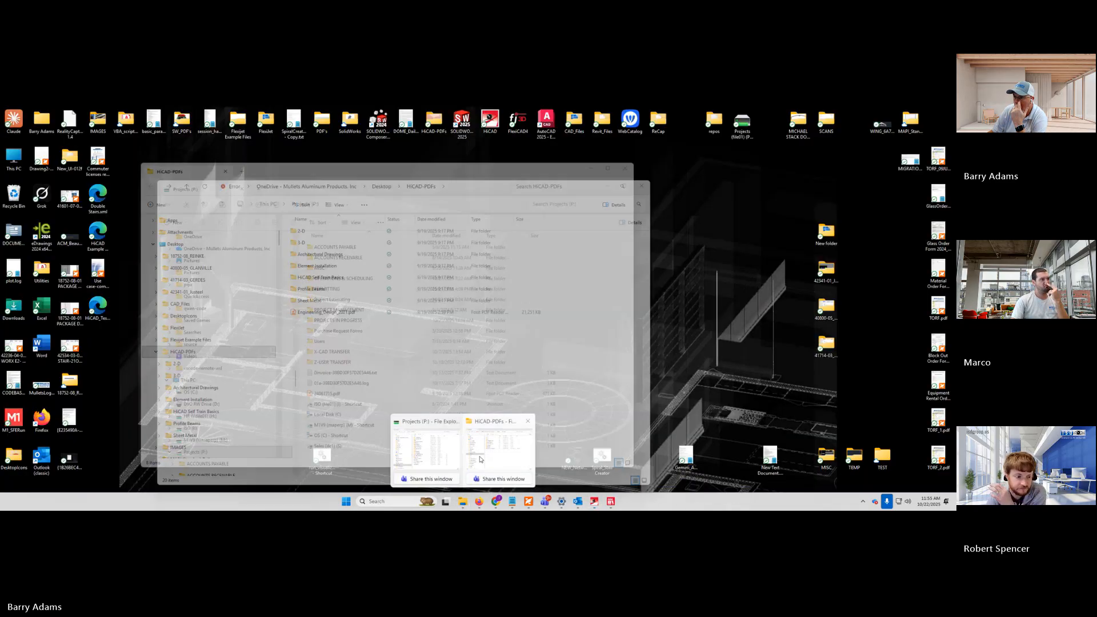
pyautogui.click(492, 451)
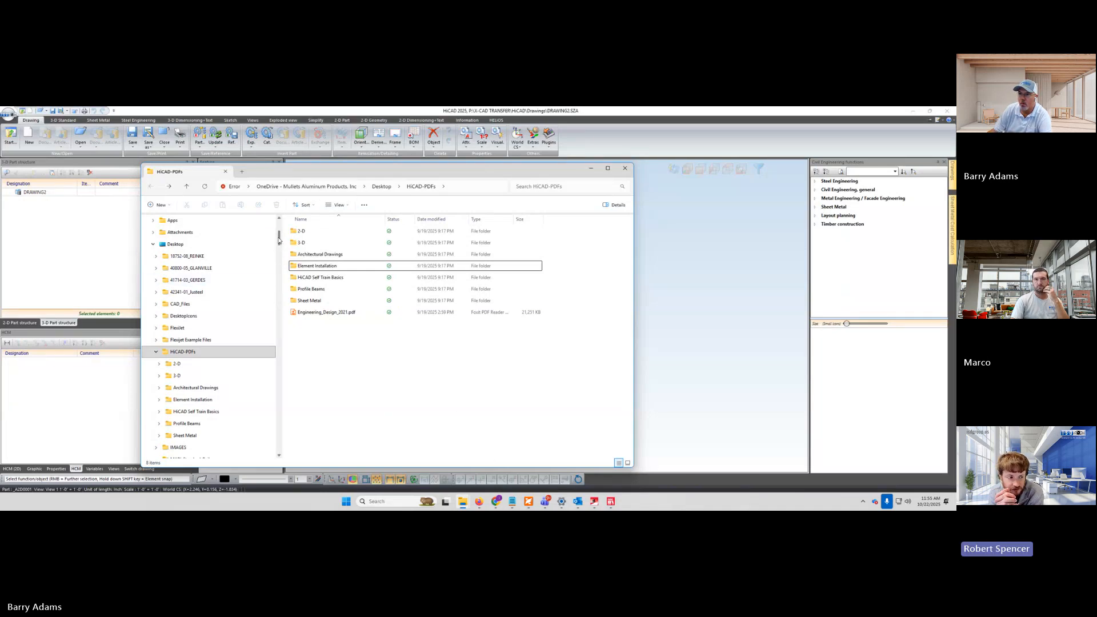
pyautogui.moveTo(279, 239); pyautogui.dragTo(278, 224)
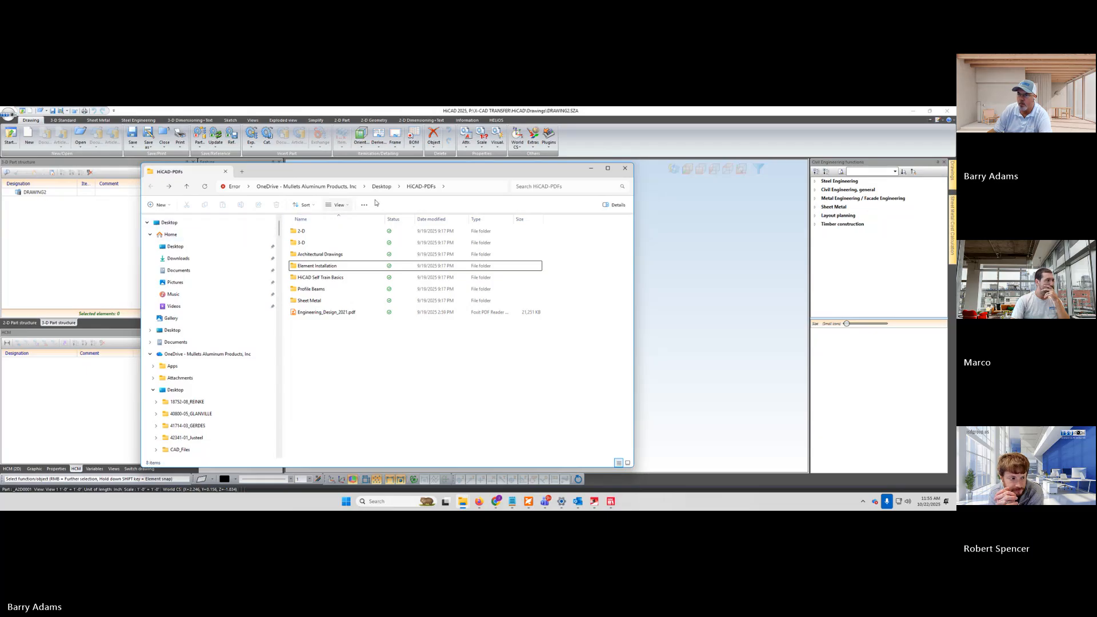
pyautogui.click(482, 190)
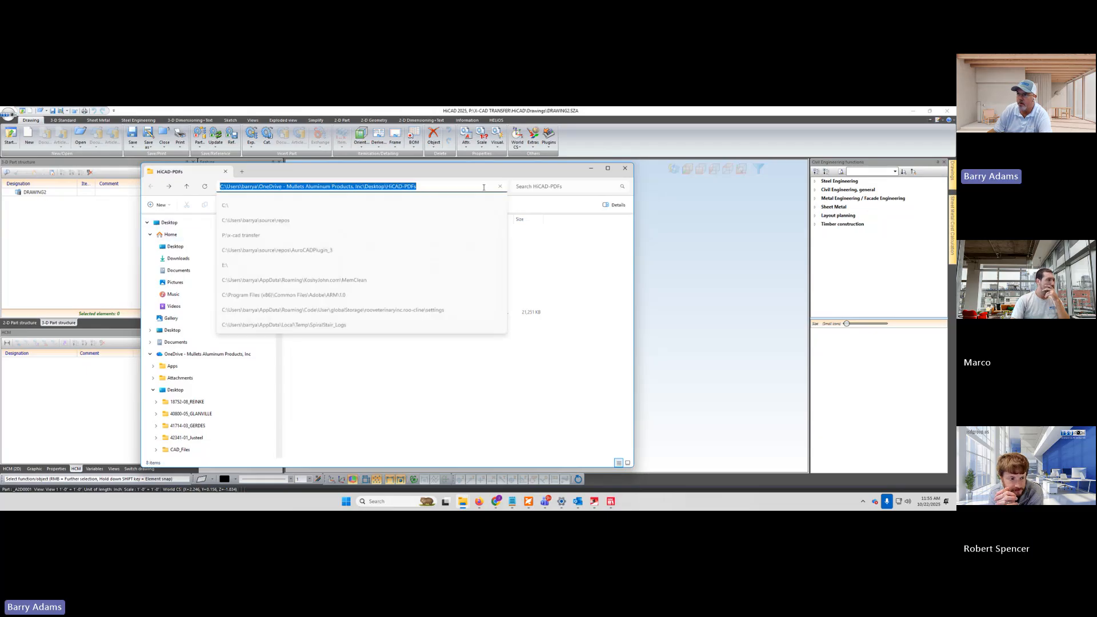
pyautogui.click(277, 231)
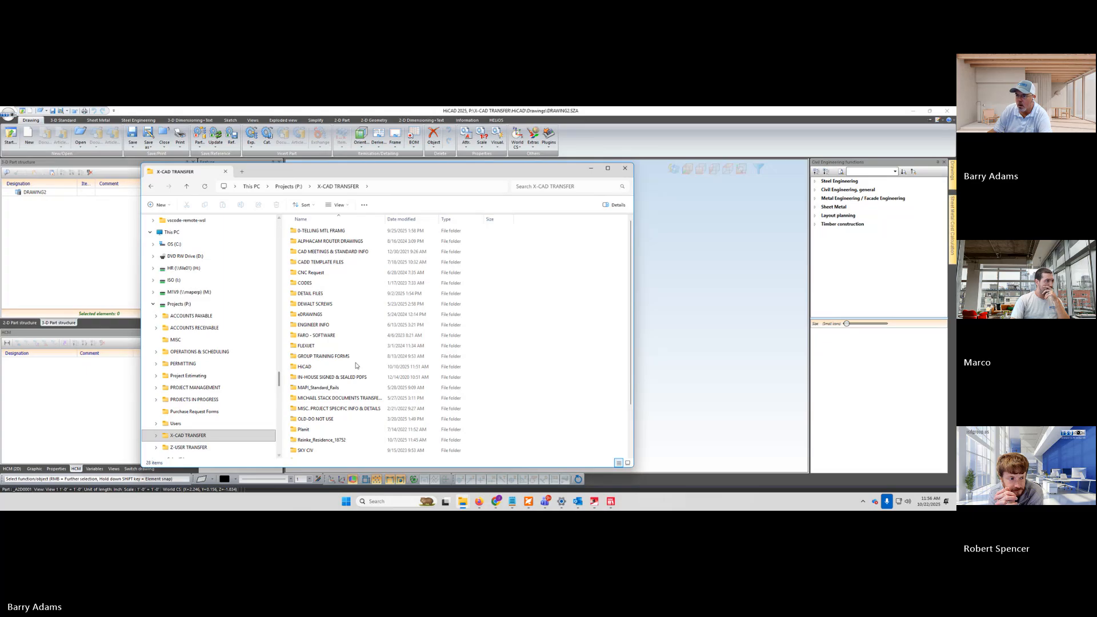
pyautogui.click(306, 369)
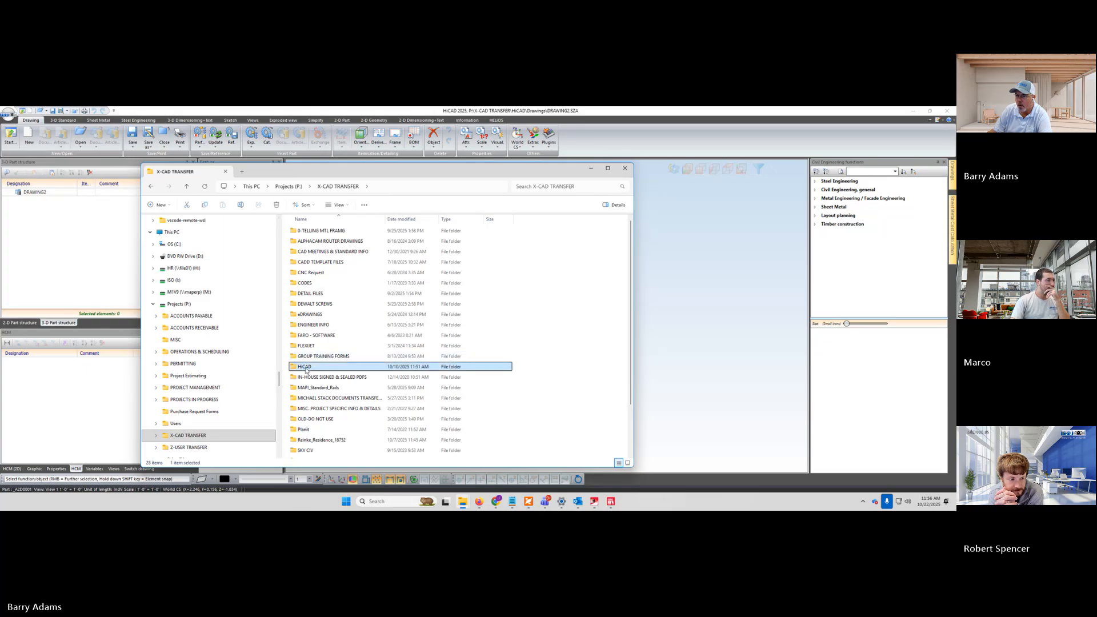
pyautogui.doubleClick(306, 369)
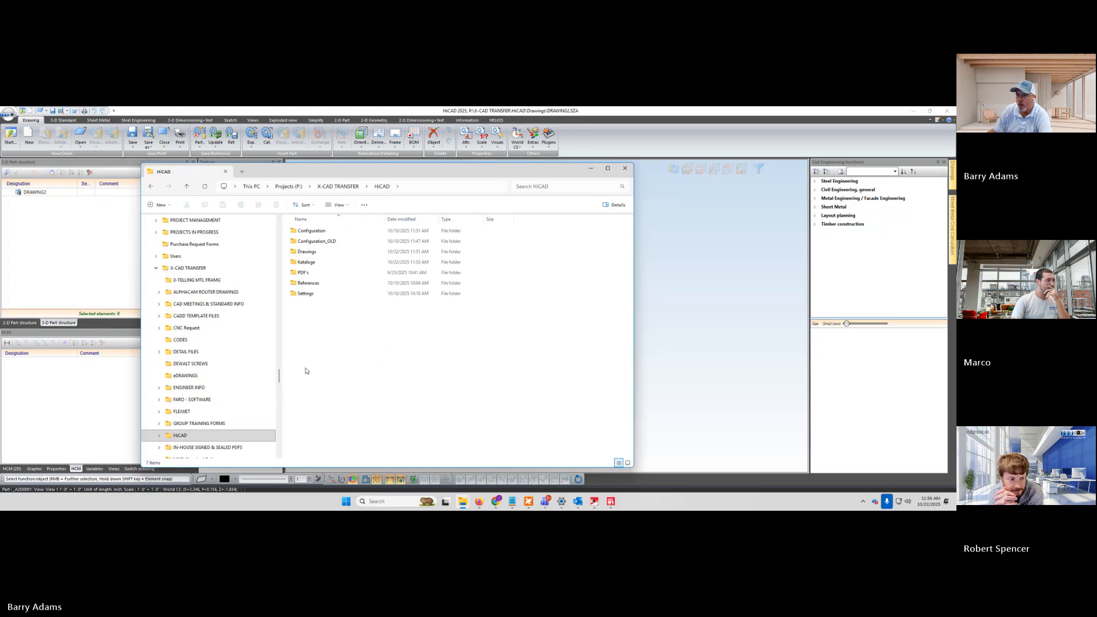
pyautogui.doubleClick(306, 262)
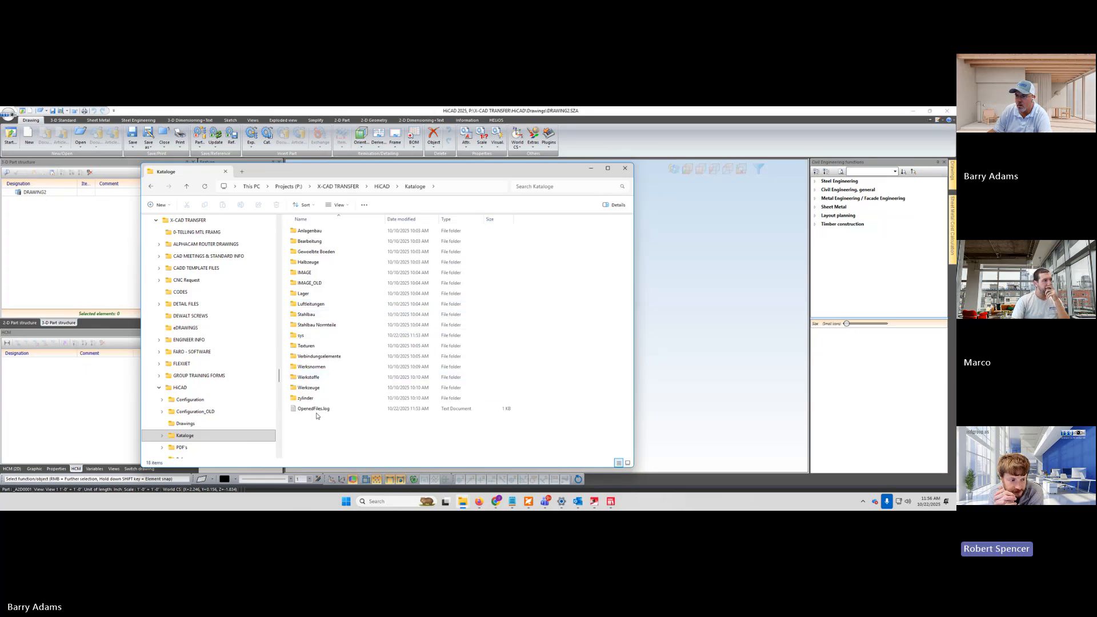
# Step: Switch to Notepad, paste the path Elementverlegung\Example\832243621.kra below the existing notes, and place its window beside the folder list
pyautogui.click(511, 501)
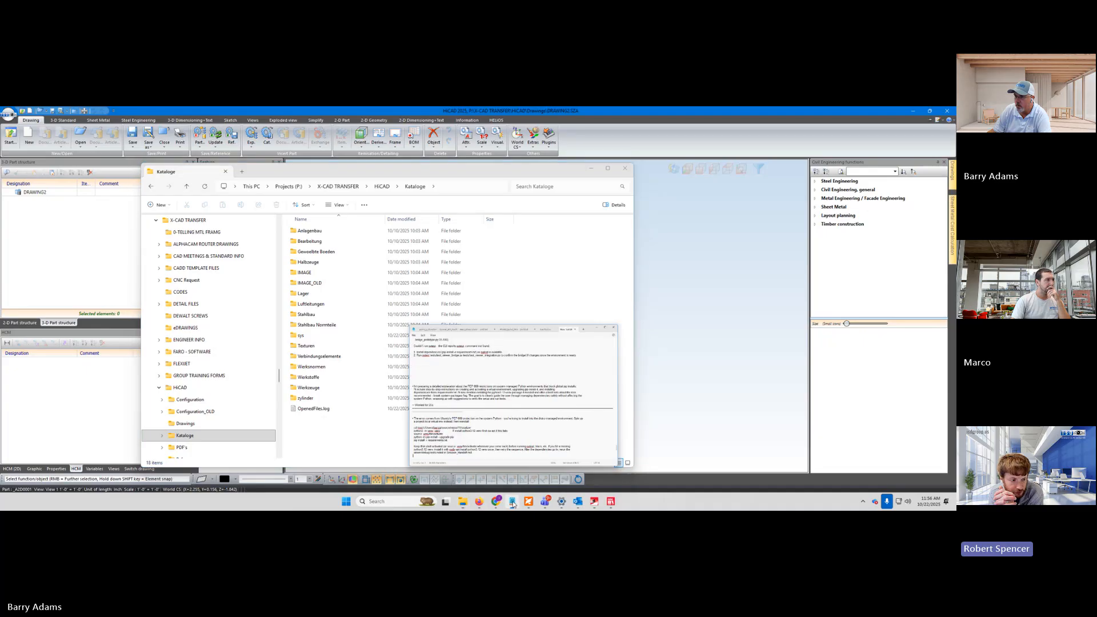
pyautogui.scroll(-8, 445, 351)
pyautogui.scroll(5, 444, 353)
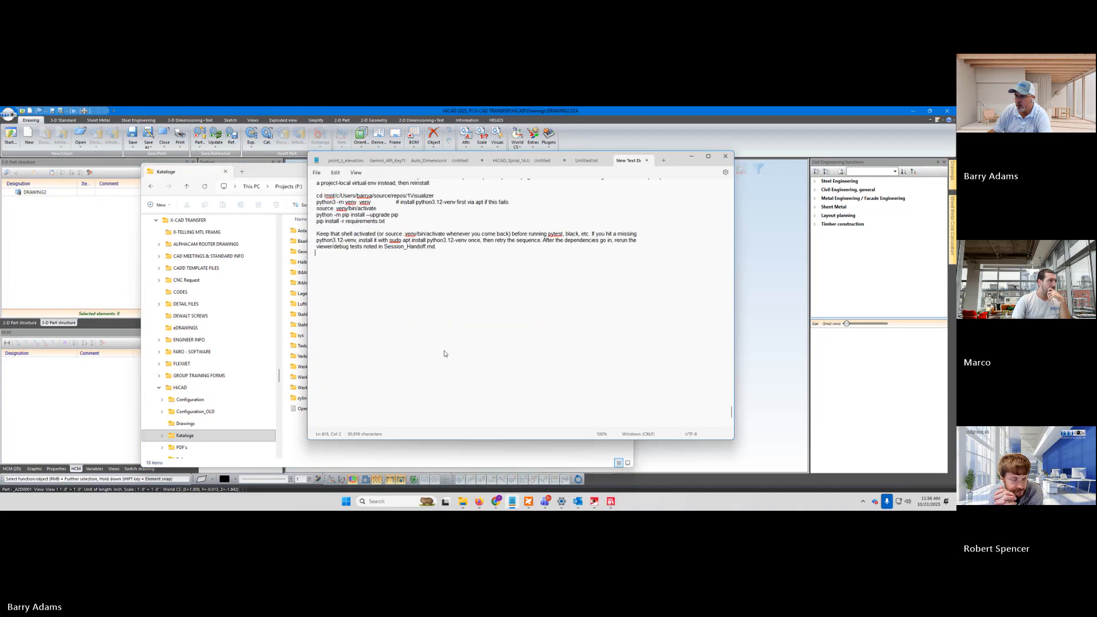
pyautogui.scroll(-5, 440, 352)
pyautogui.click(379, 323)
pyautogui.write('Elementverlegung\\Example\\832243621.kra')
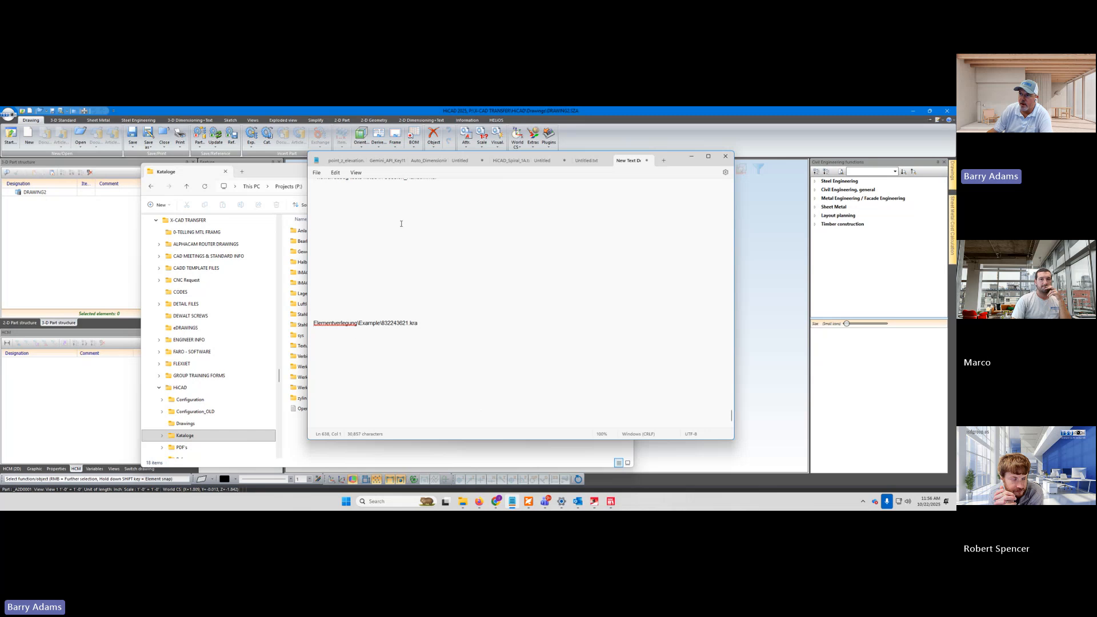
pyautogui.moveTo(678, 158); pyautogui.dragTo(887, 166)
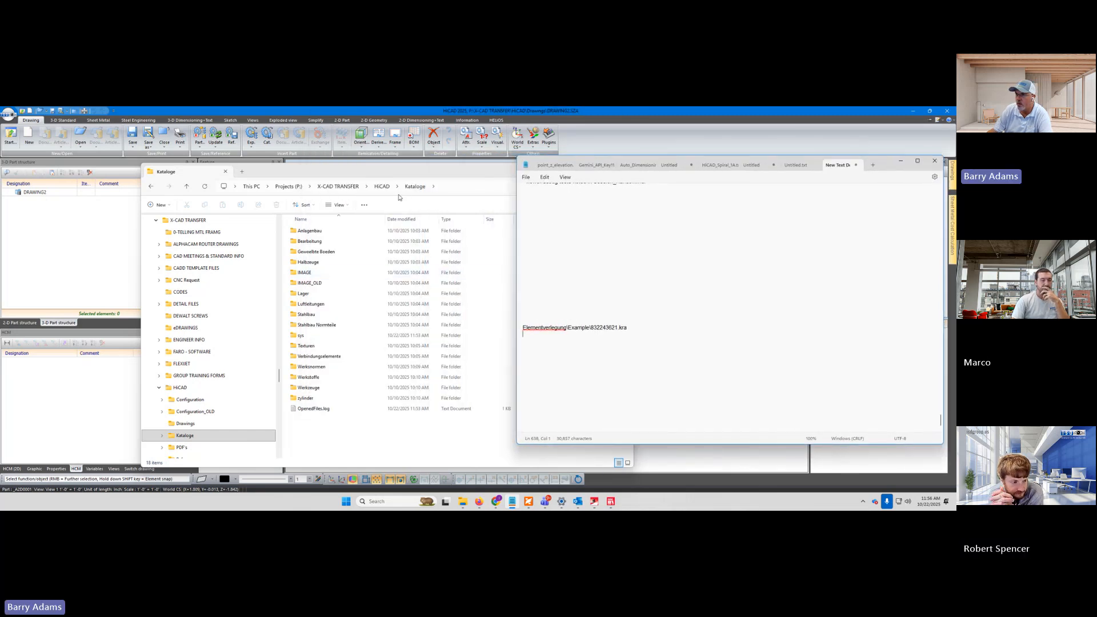
# Step: Place the File Explorer window beside the notes and open the Werksnormen\Elementverlegung\Example folder inside Kataloge
pyautogui.click(395, 173)
pyautogui.moveTo(395, 173); pyautogui.dragTo(271, 163)
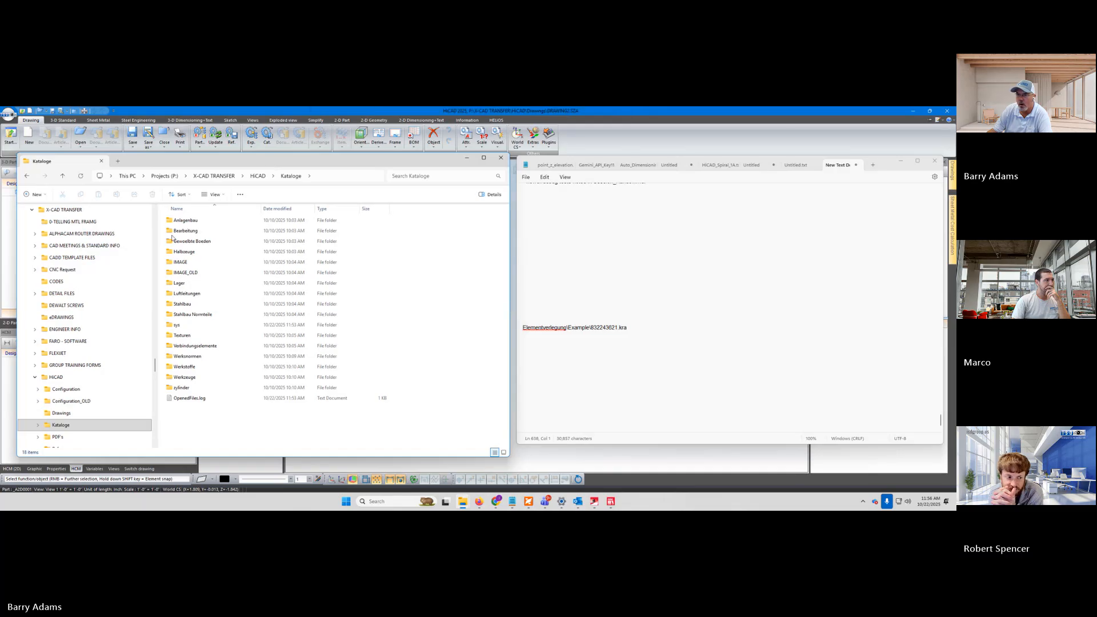
pyautogui.doubleClick(187, 356)
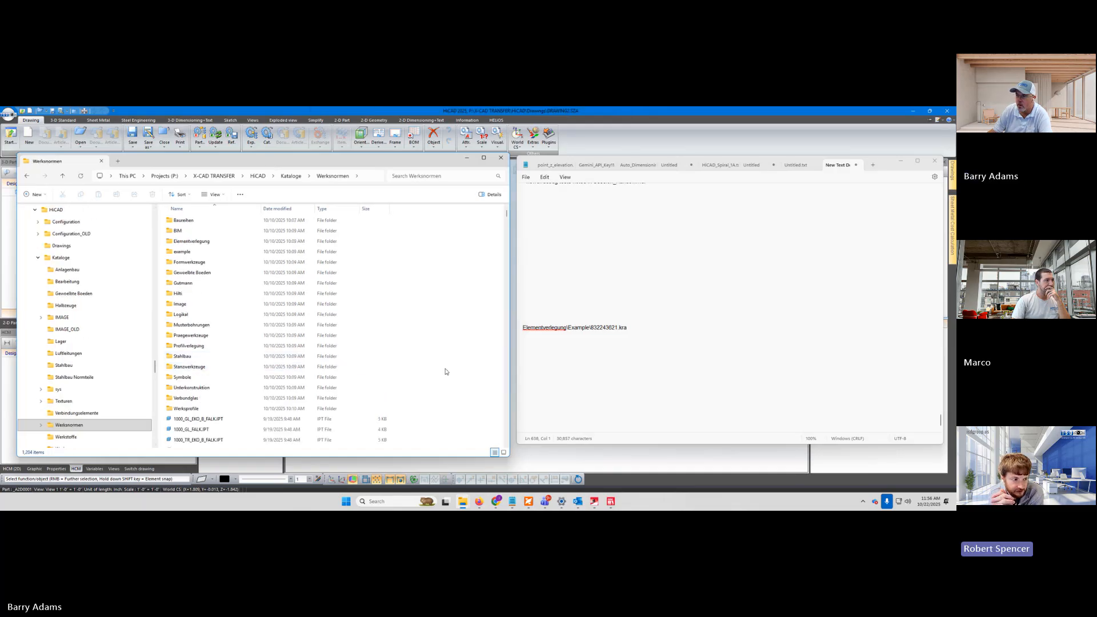
pyautogui.click(190, 242)
pyautogui.doubleClick(190, 245)
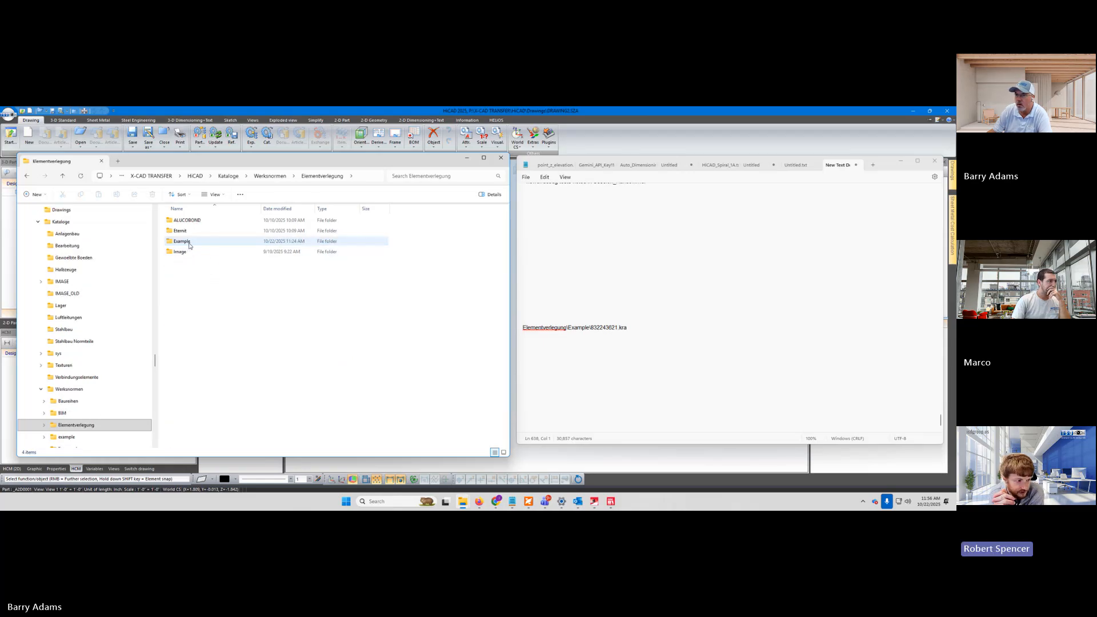
pyautogui.doubleClick(181, 245)
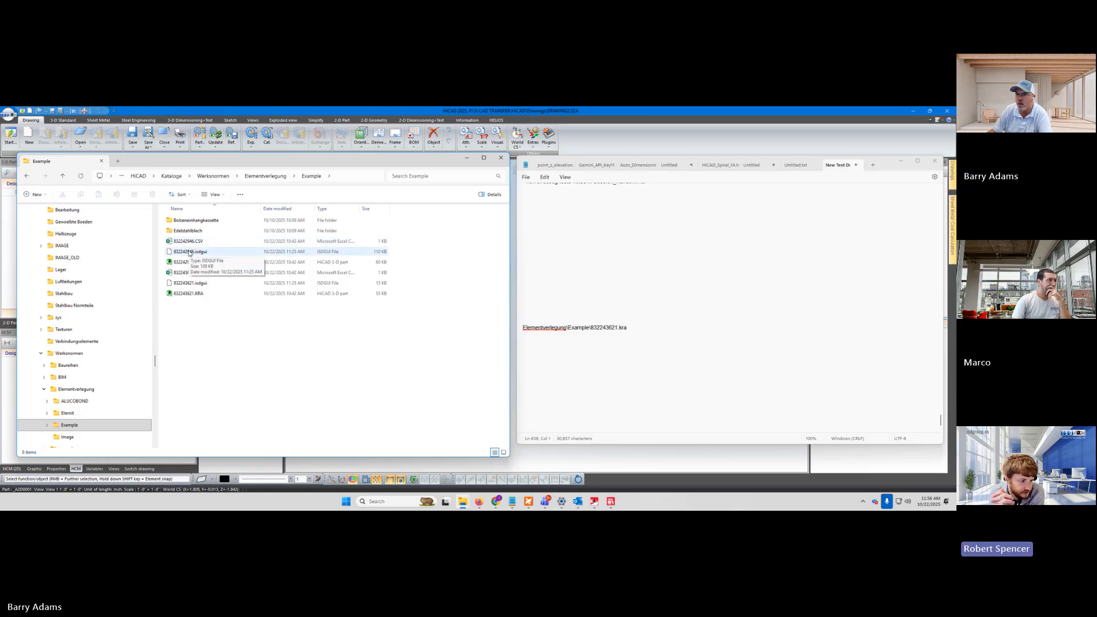
# Step: Insert 832243621.KRA into the HiCAD drawing as a main part, using the origin for both fitting points
pyautogui.click(184, 296)
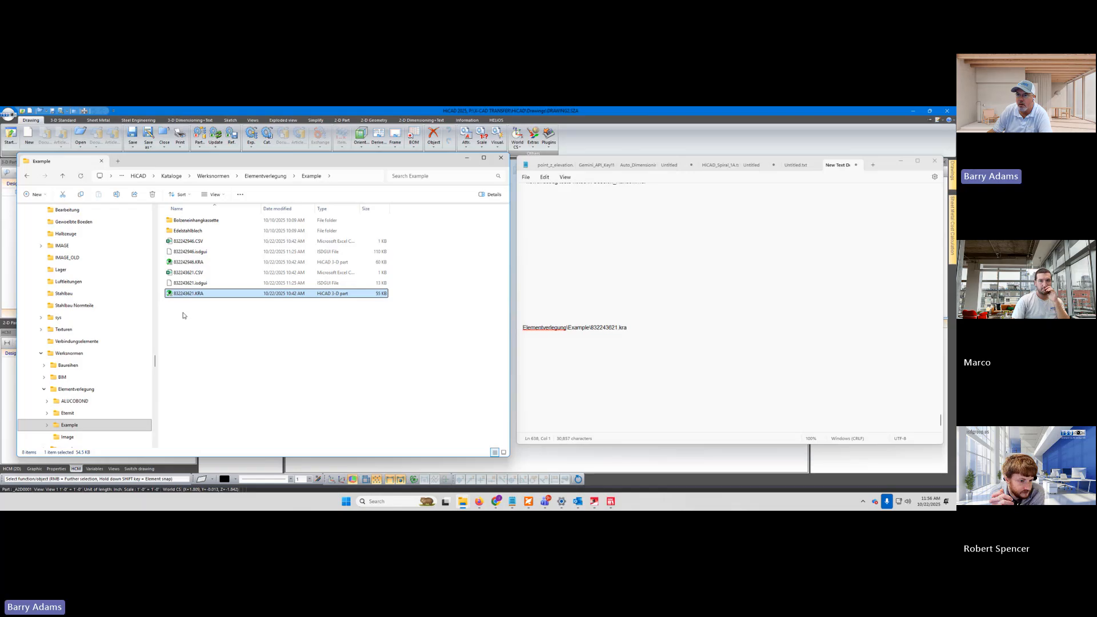
pyautogui.doubleClick(170, 295)
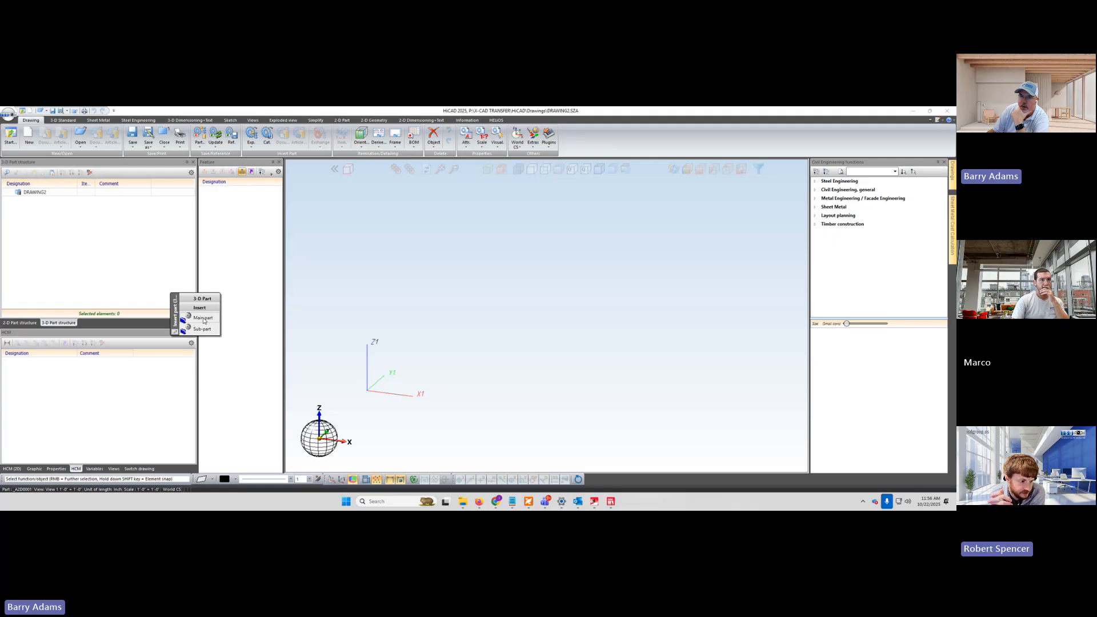
pyautogui.click(200, 320)
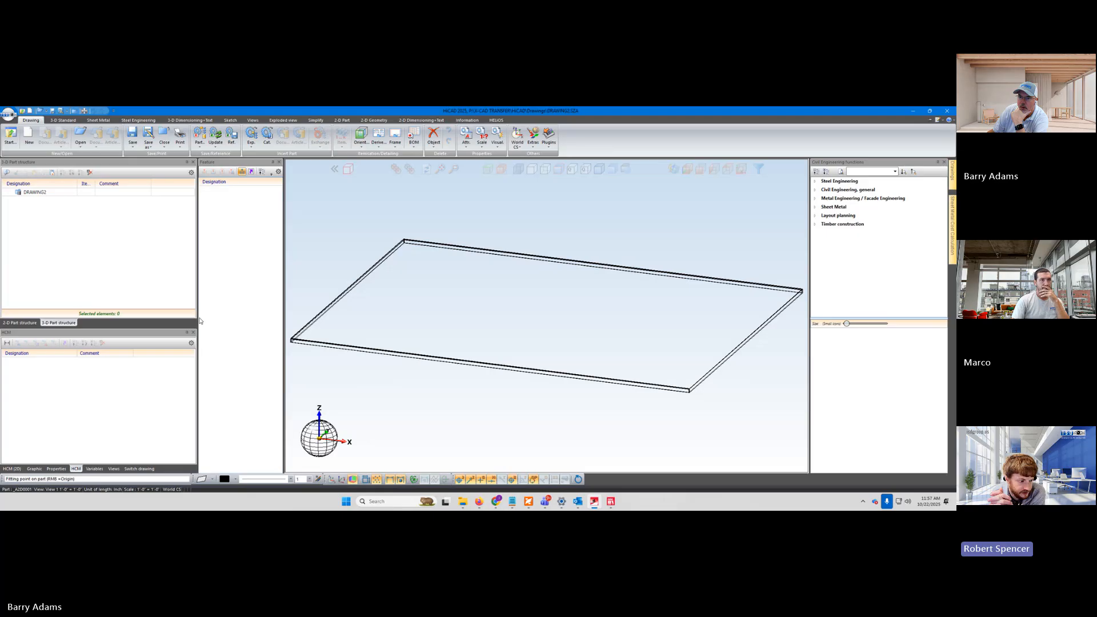
pyautogui.rightClick(444, 318)
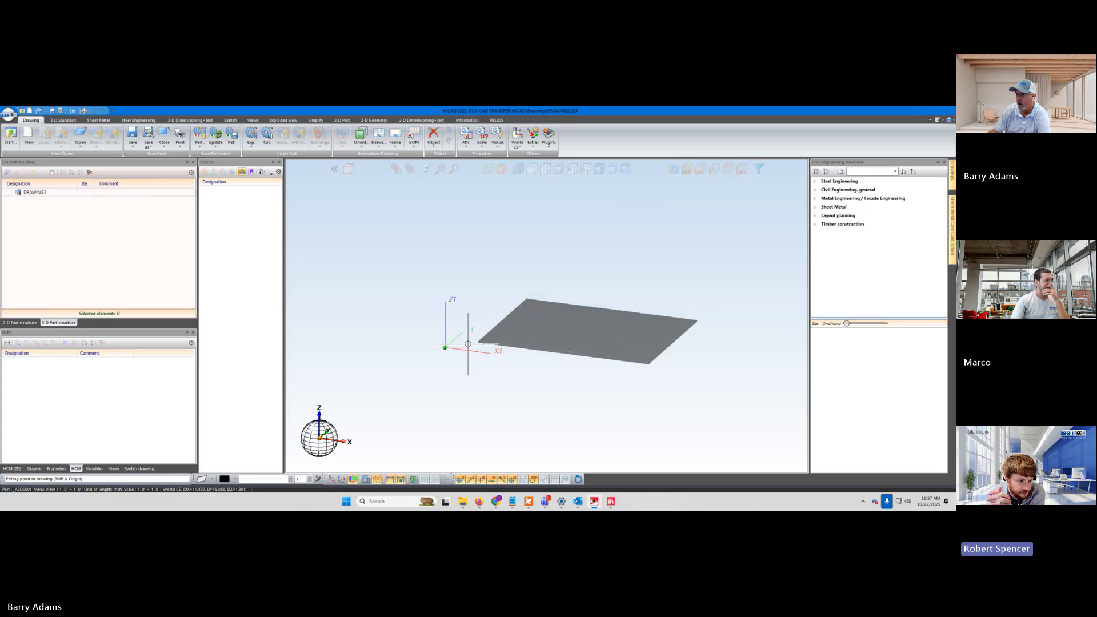
pyautogui.rightClick(481, 349)
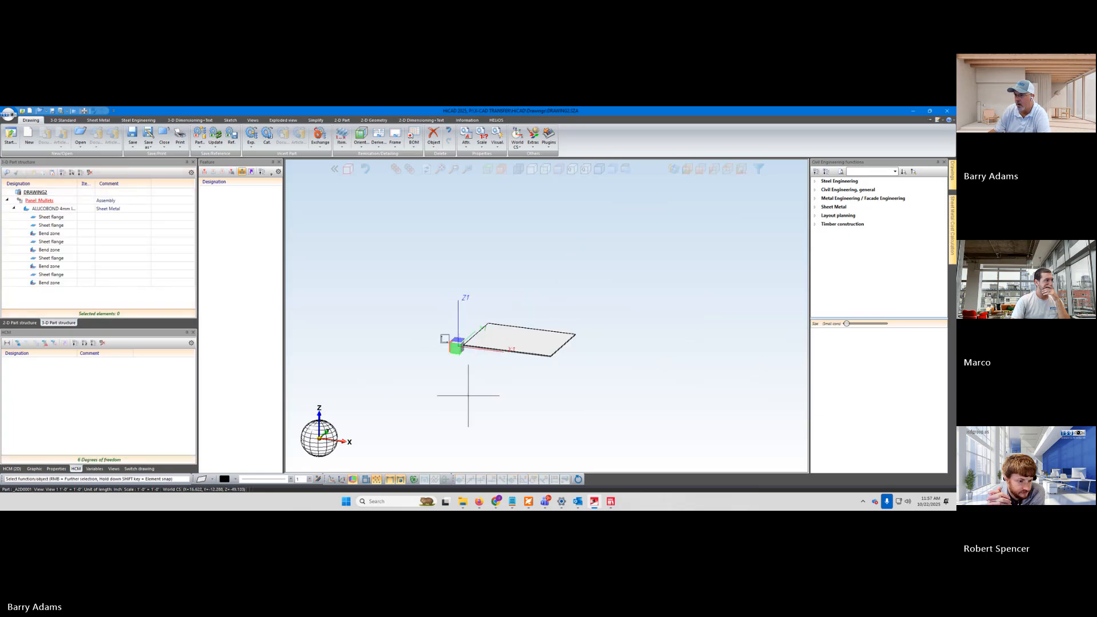
# Step: Roll the ALUCOBOND sheet's feature history back to directly after the Base sheet feature
pyautogui.scroll(4, 504, 371)
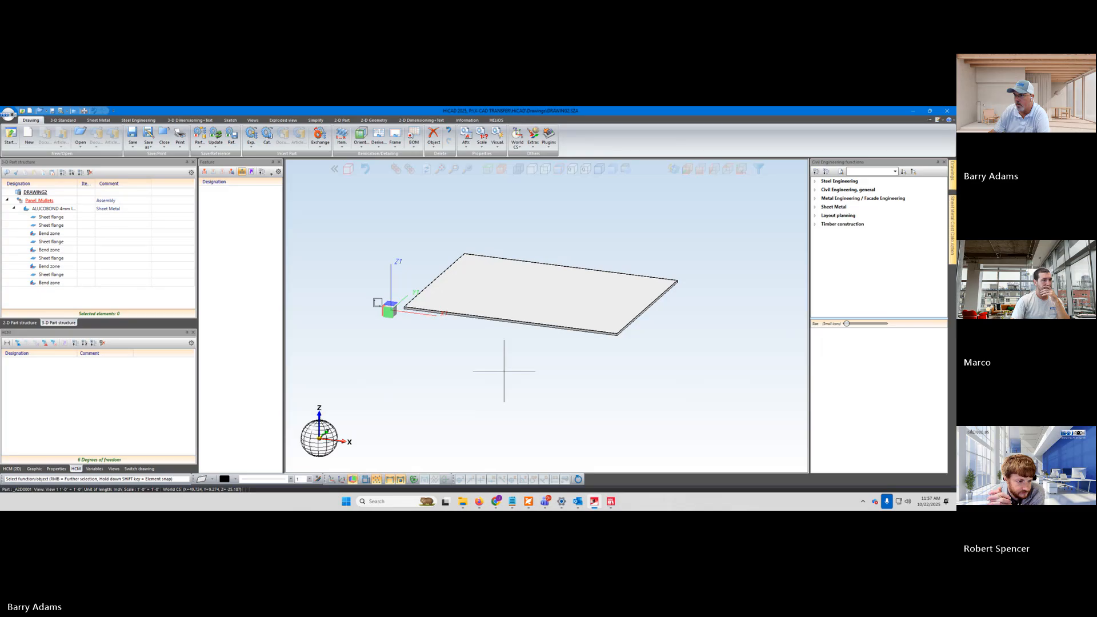
pyautogui.scroll(2, 435, 322)
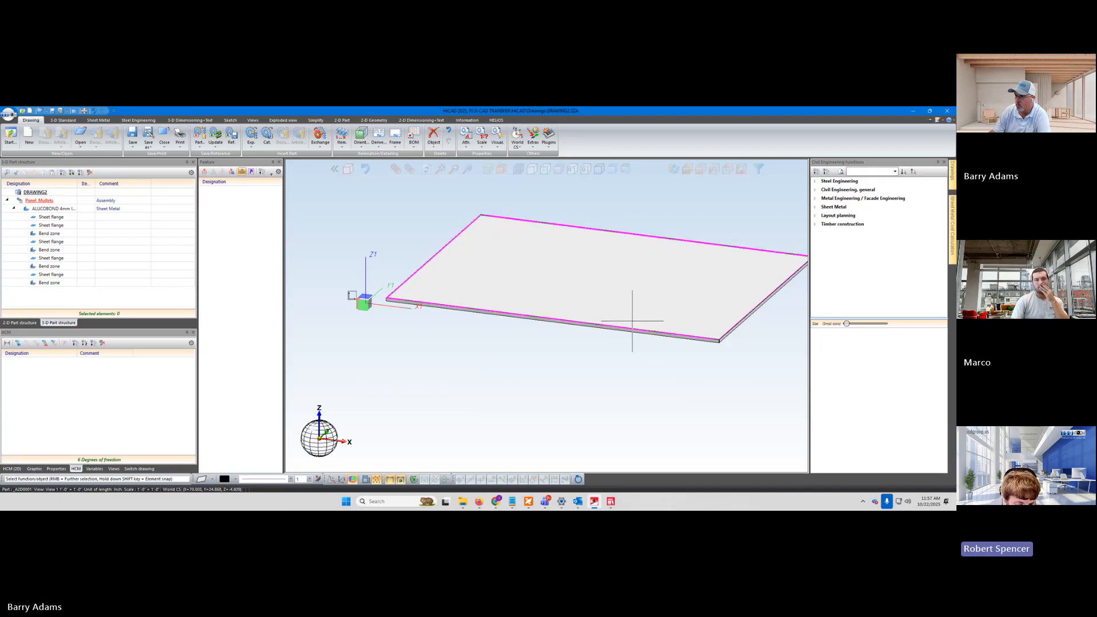
pyautogui.scroll(1, 362, 296)
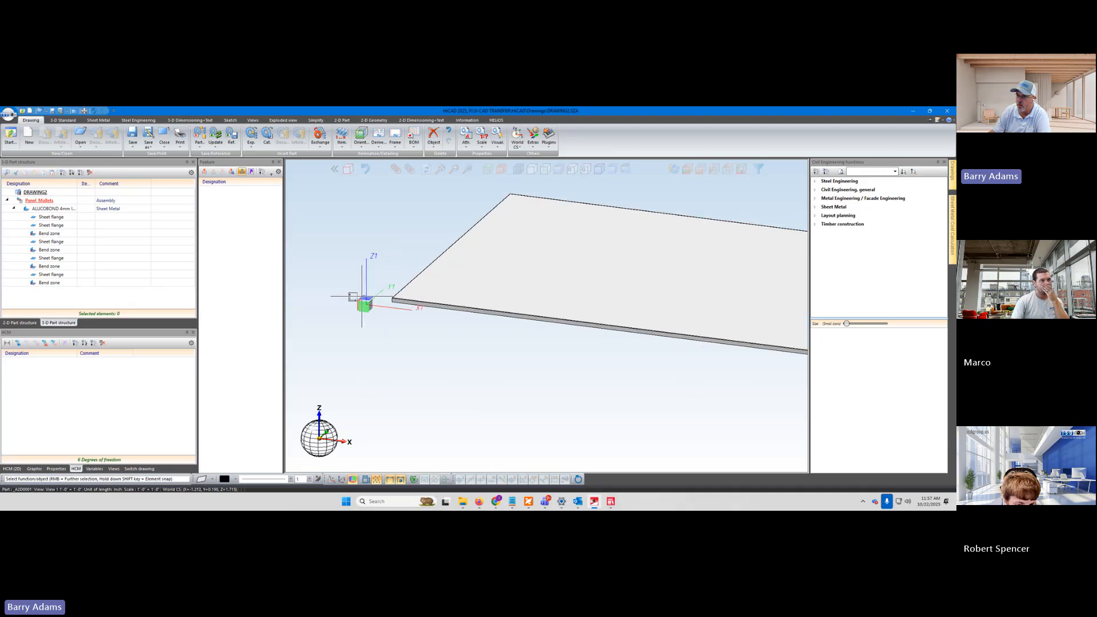
pyautogui.scroll(2, 389, 302)
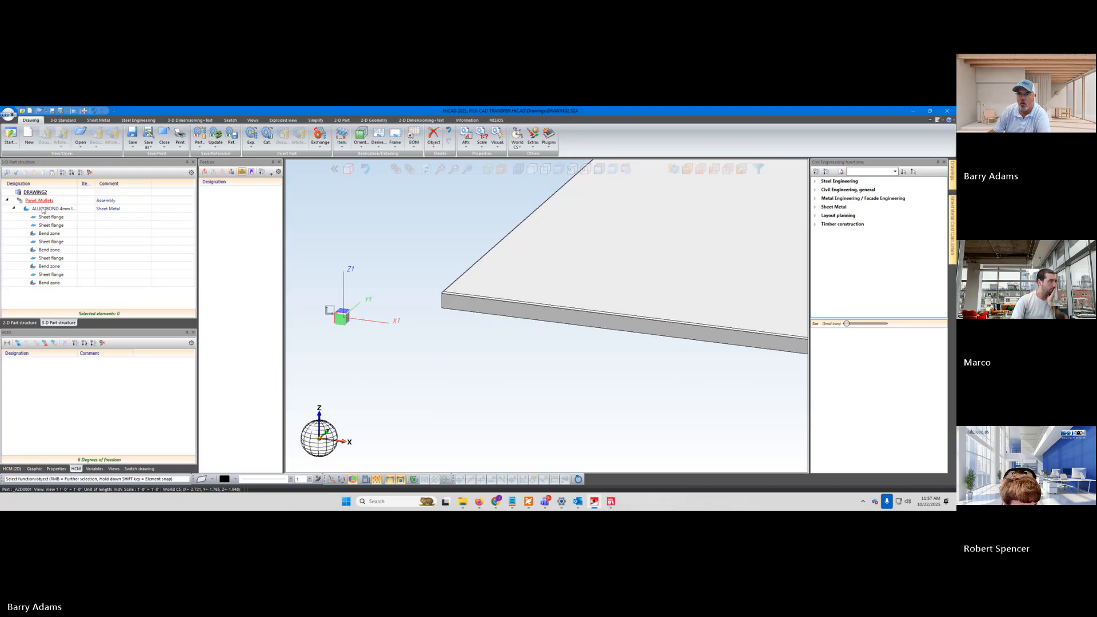
pyautogui.click(42, 209)
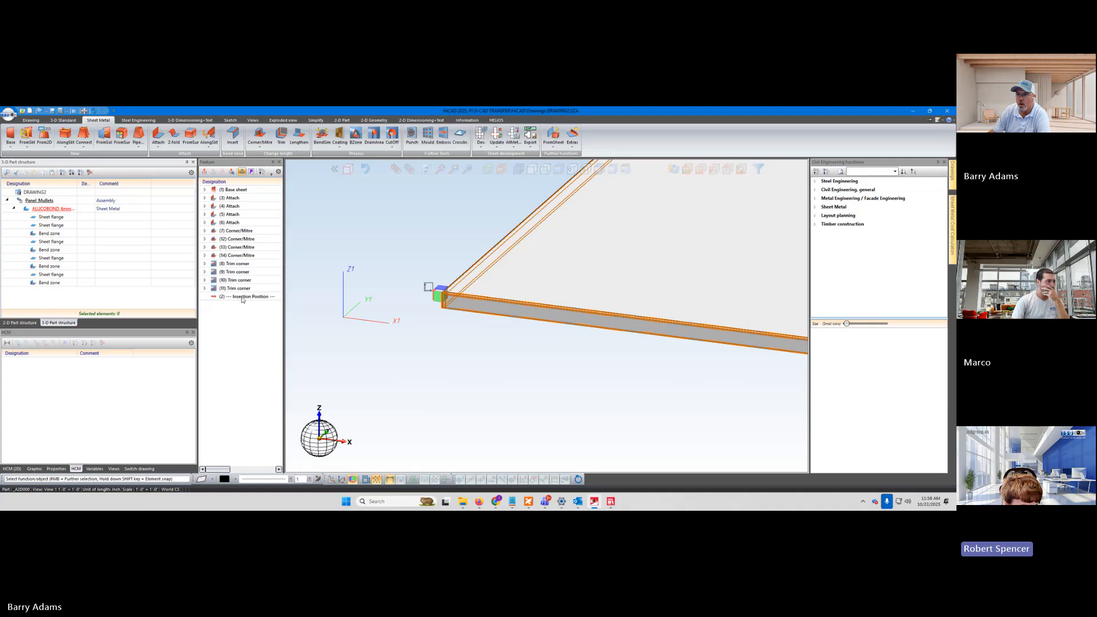
pyautogui.moveTo(242, 300); pyautogui.dragTo(233, 195)
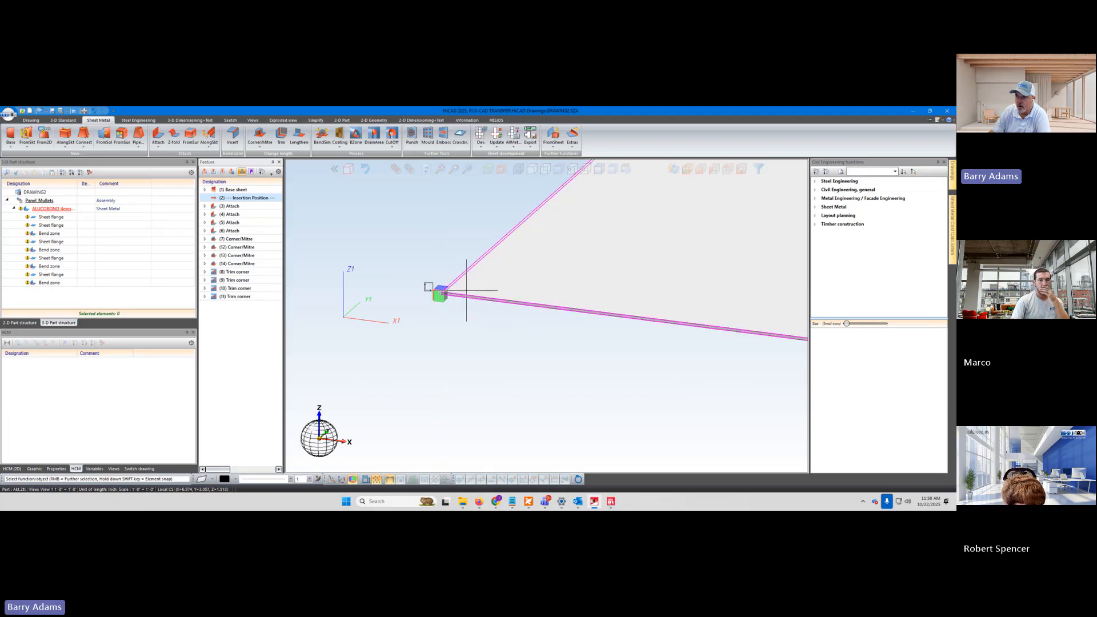
# Step: Move the Panel_Mullets assembly from the base sheet's front corner point to the absolute coordinates 0 0 0
pyautogui.rightClick(466, 293)
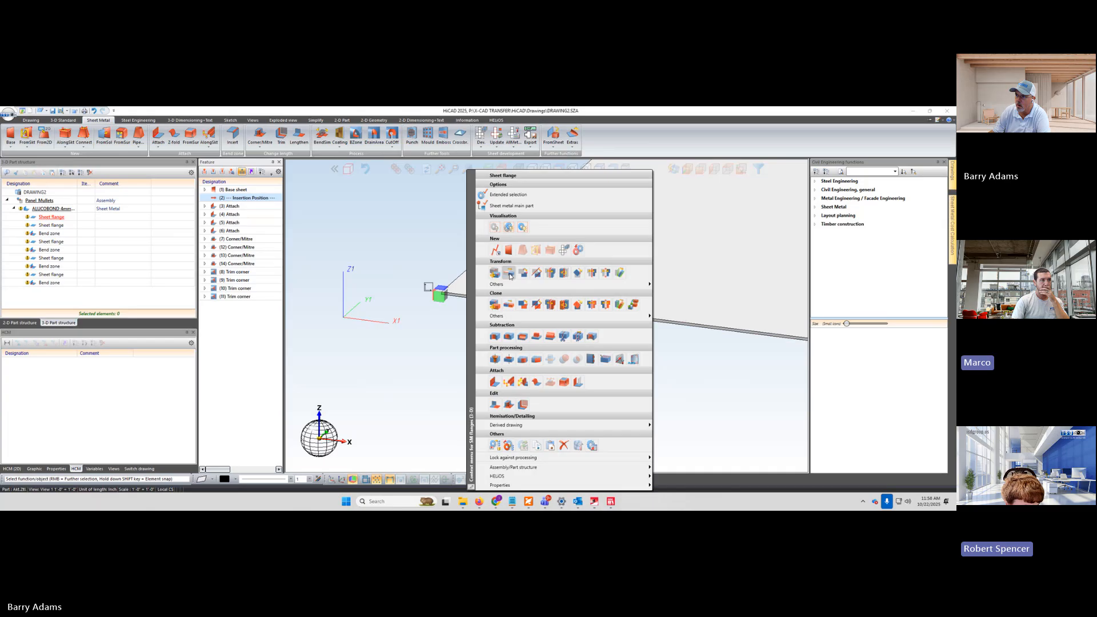
pyautogui.click(578, 273)
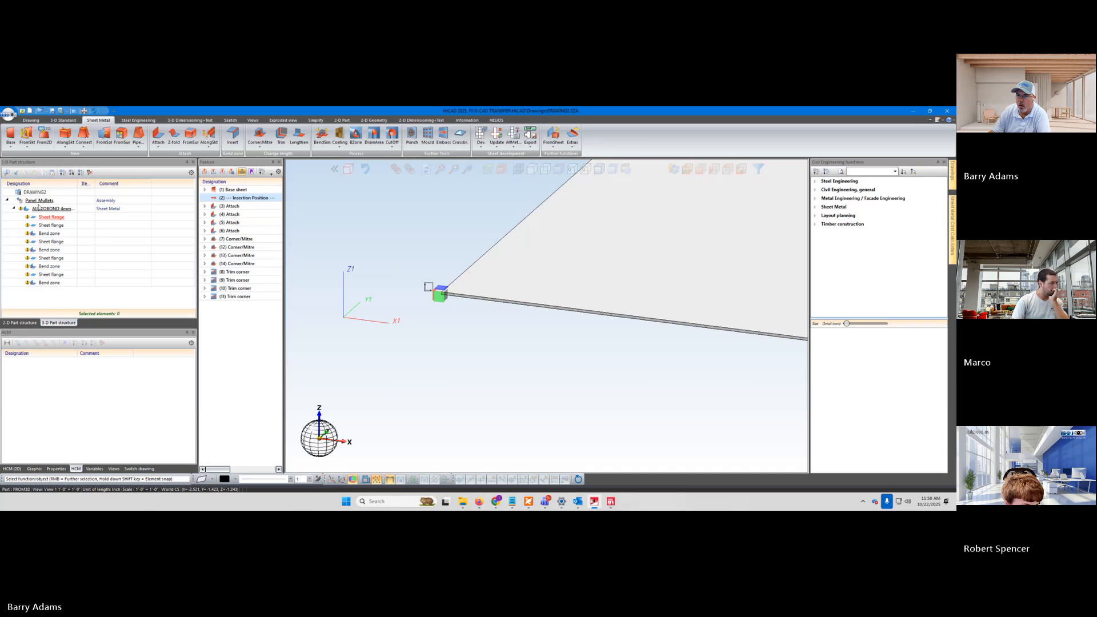
pyautogui.click(34, 202)
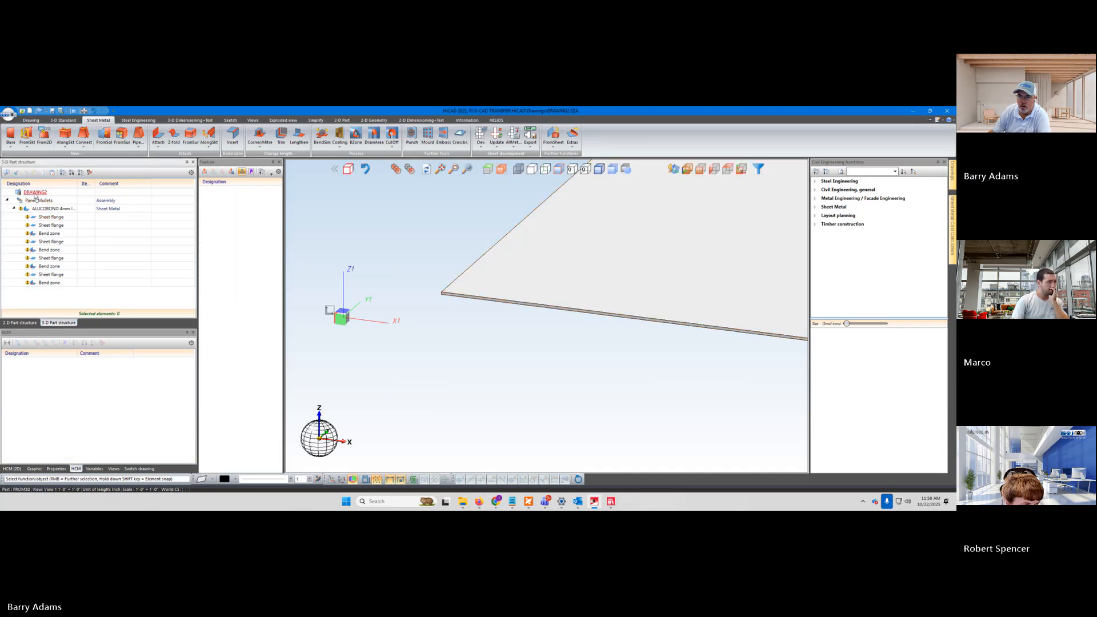
pyautogui.click(34, 201)
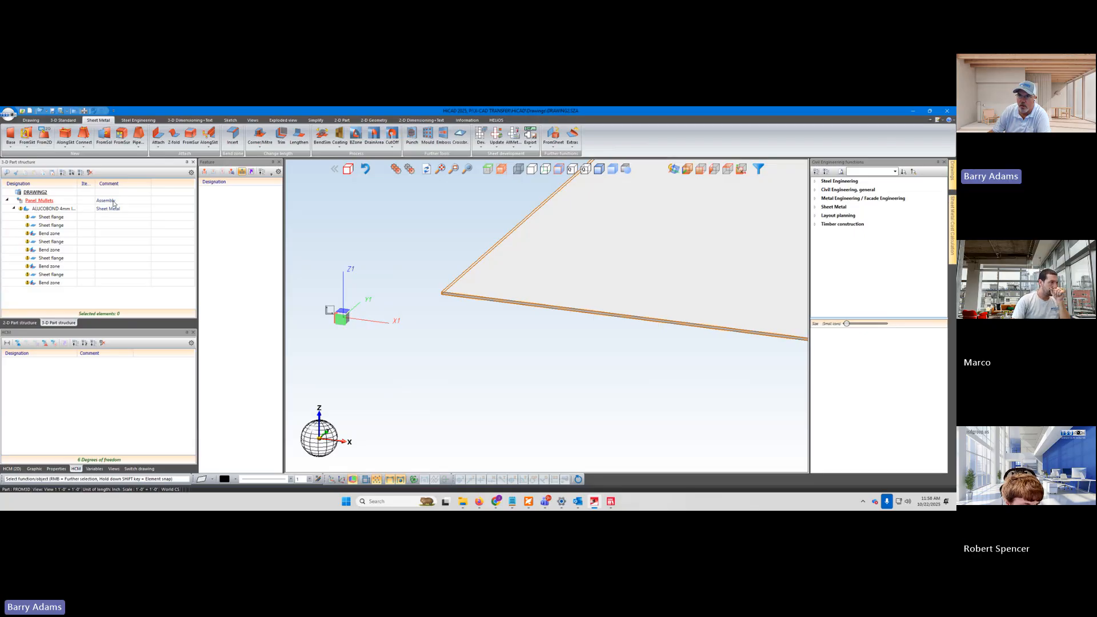
pyautogui.rightClick(48, 203)
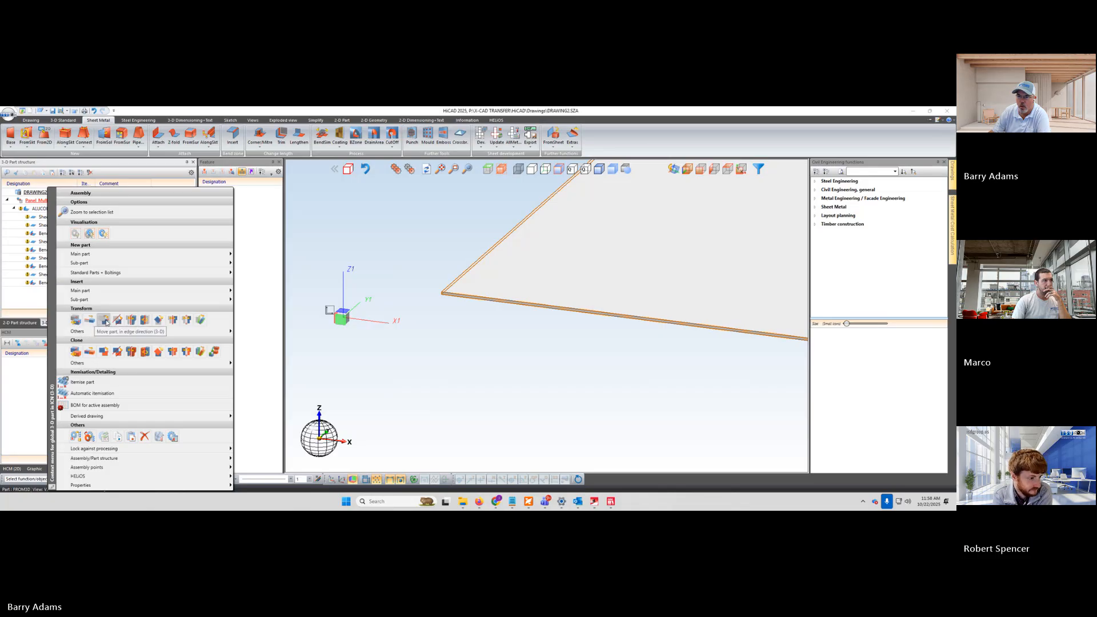
pyautogui.click(75, 320)
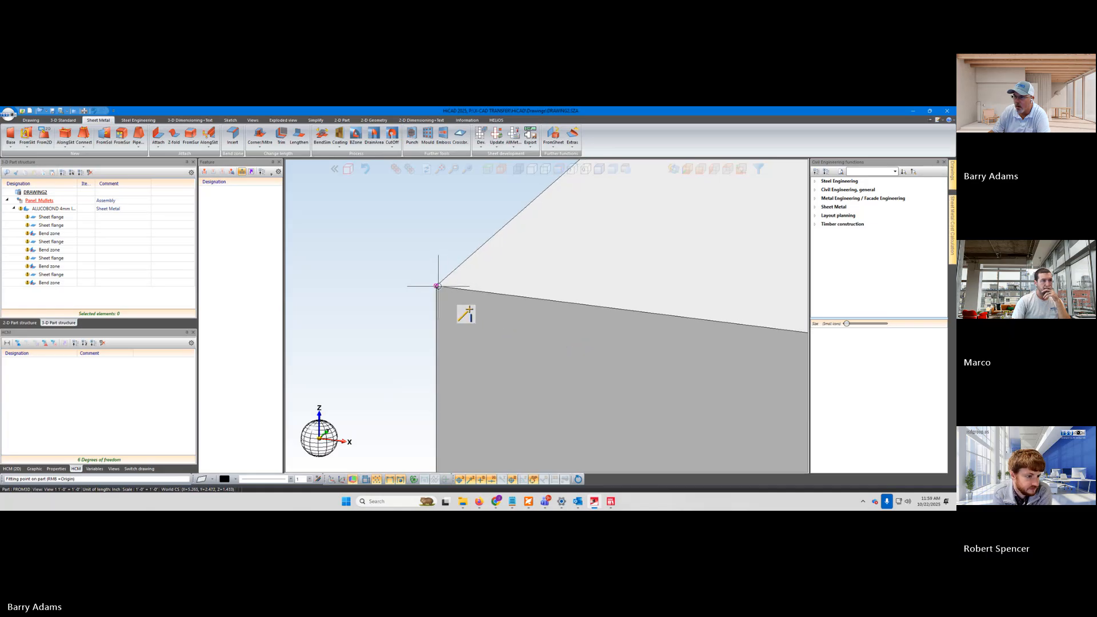
pyautogui.click(437, 286)
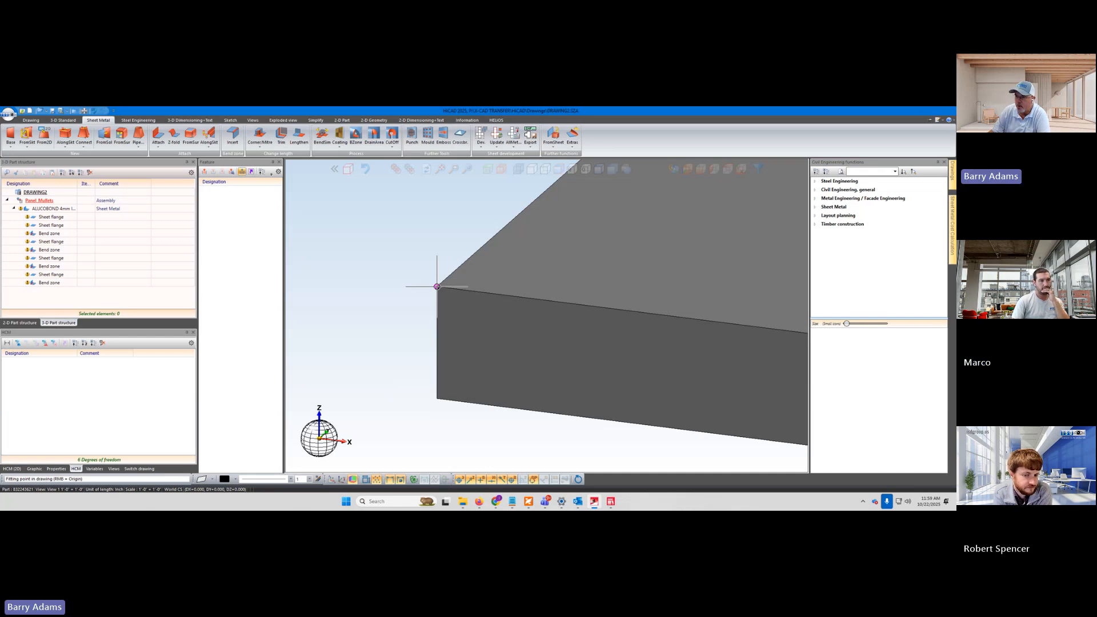
pyautogui.middleClick(436, 287)
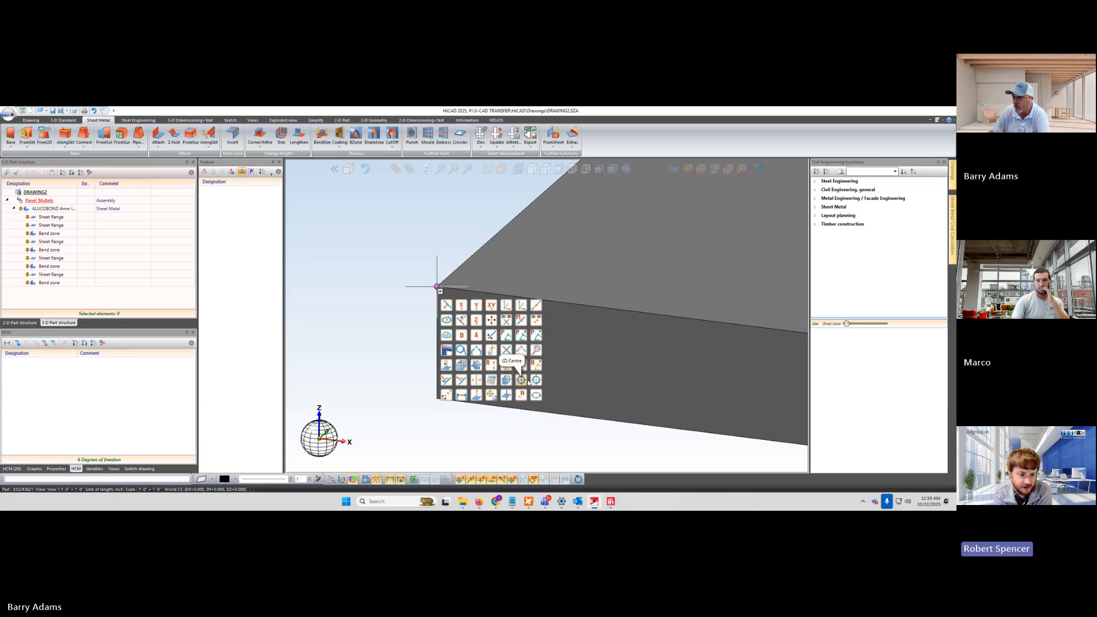
pyautogui.click(478, 336)
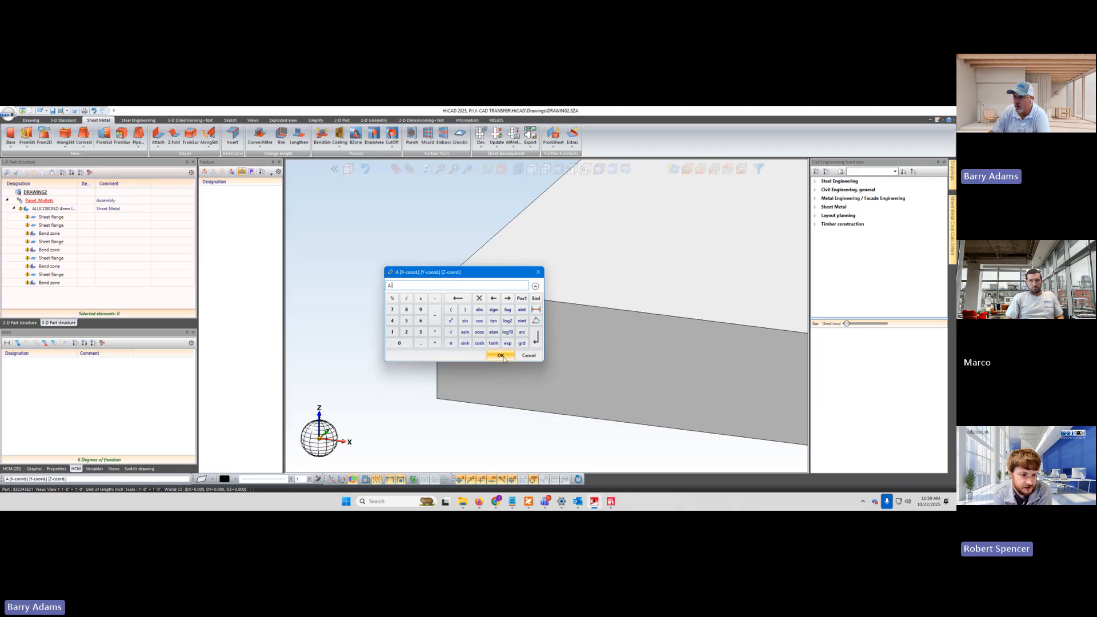
pyautogui.write('0 0 0')
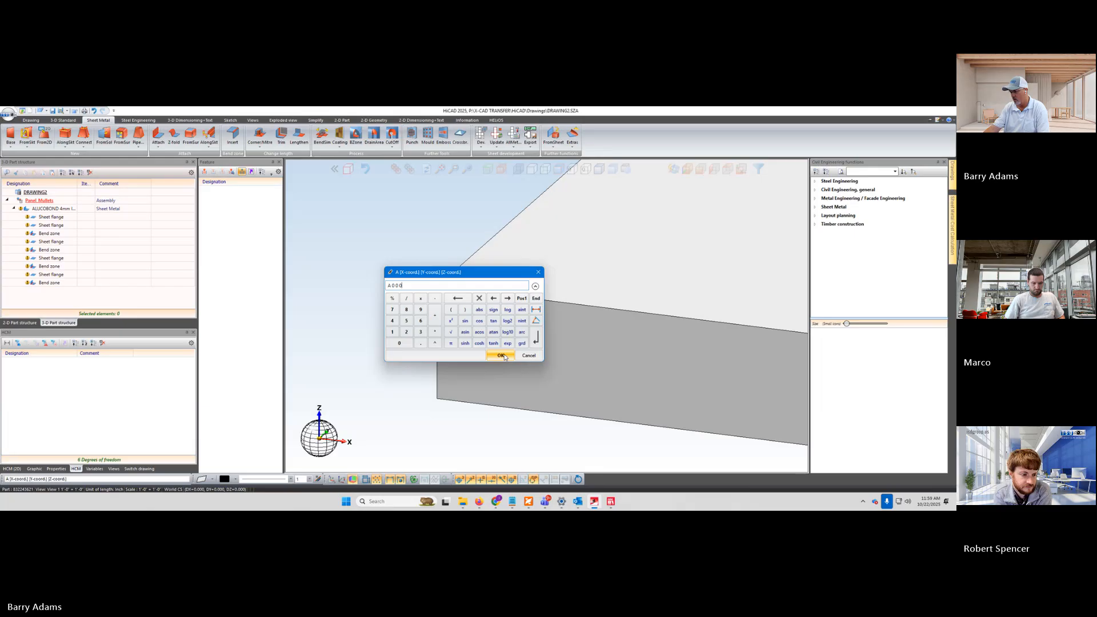
pyautogui.click(502, 356)
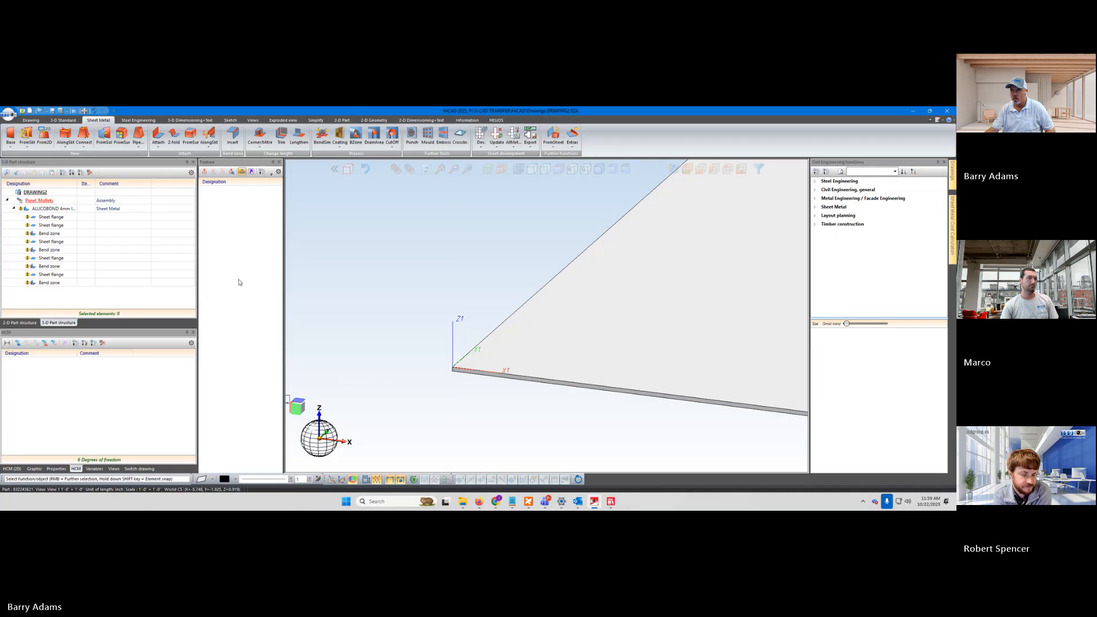
# Step: Restore the ALUCOBOND sheet's full feature history by moving its insertion position below the last Trim corner feature
pyautogui.click(47, 208)
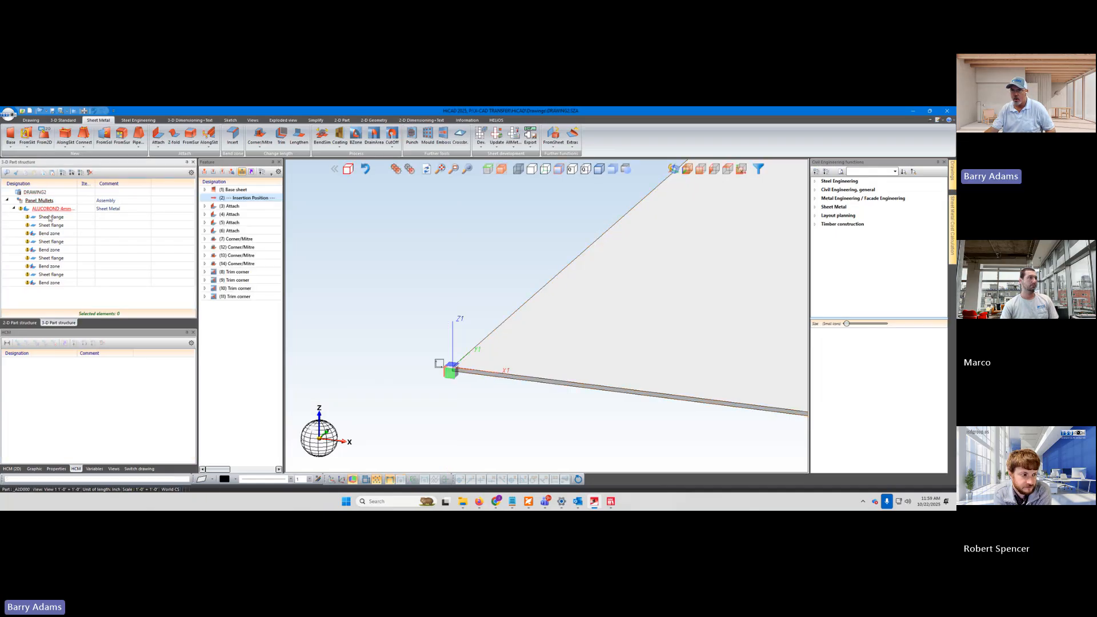
pyautogui.moveTo(253, 201); pyautogui.dragTo(240, 308)
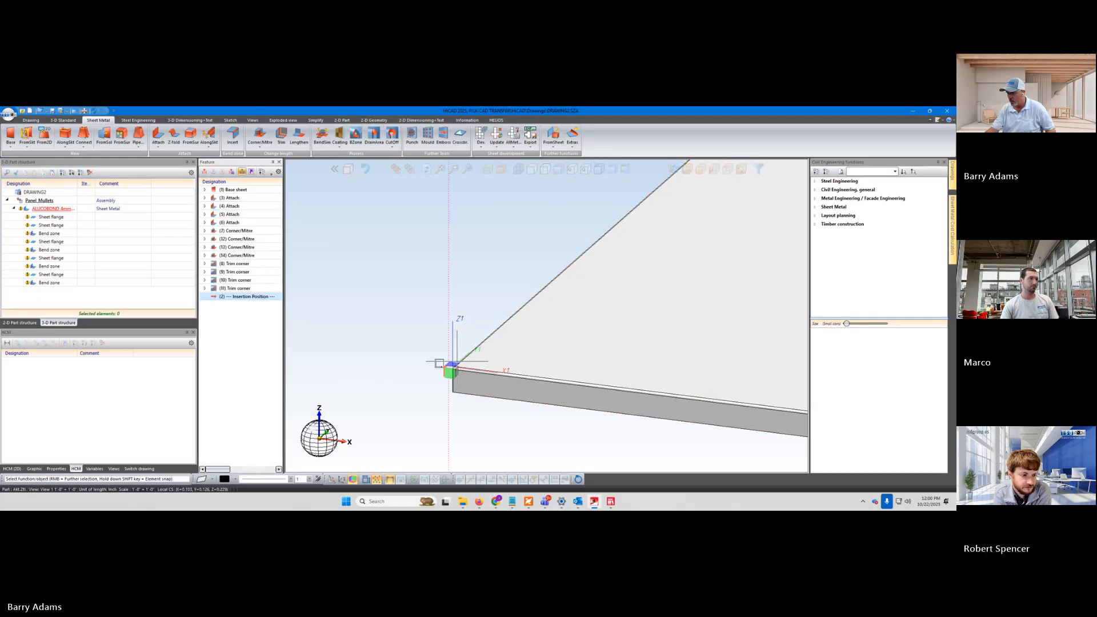
# Step: Examine the whole panel and its front corner to check its position relative to the coordinate origin
pyautogui.scroll(-3, 460, 368)
pyautogui.scroll(-3, 447, 399)
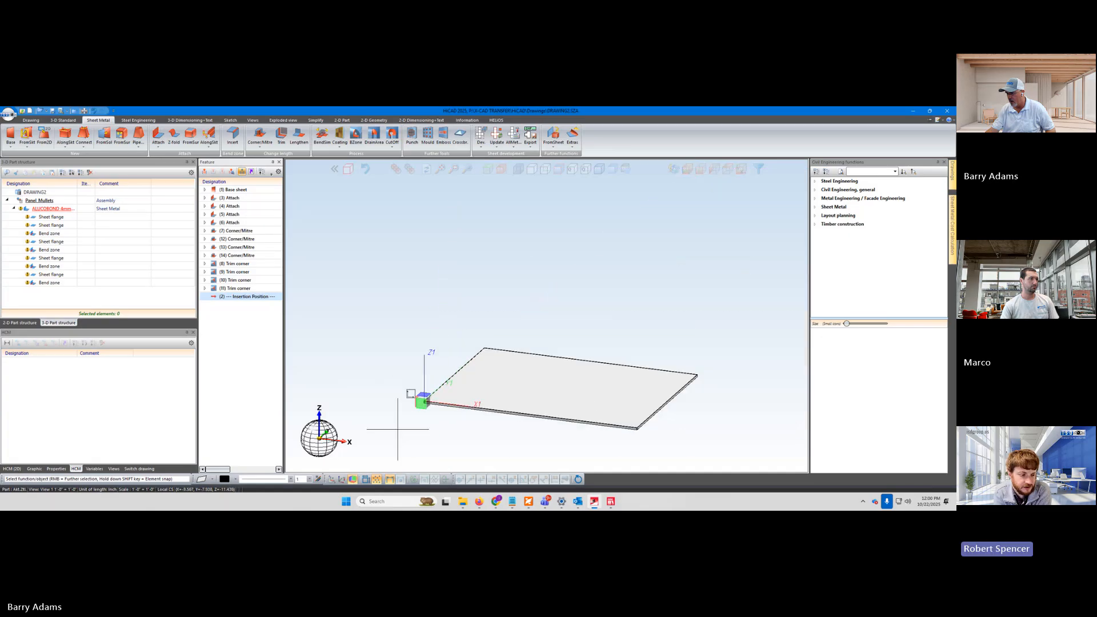
pyautogui.scroll(2, 400, 423)
pyautogui.scroll(-1, 568, 438)
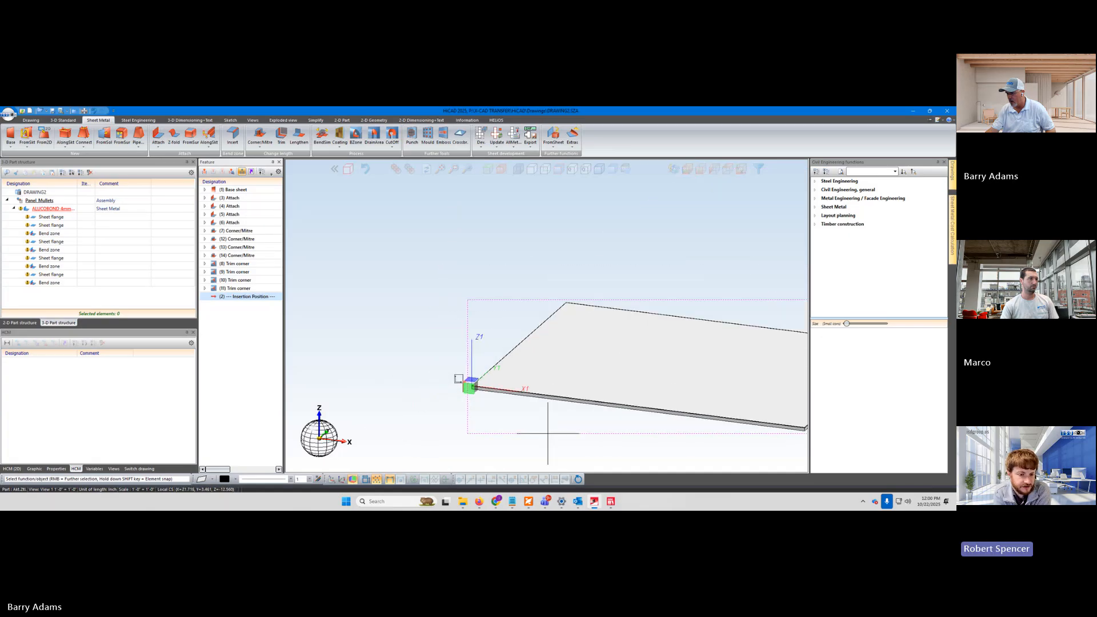
pyautogui.scroll(-1, 359, 303)
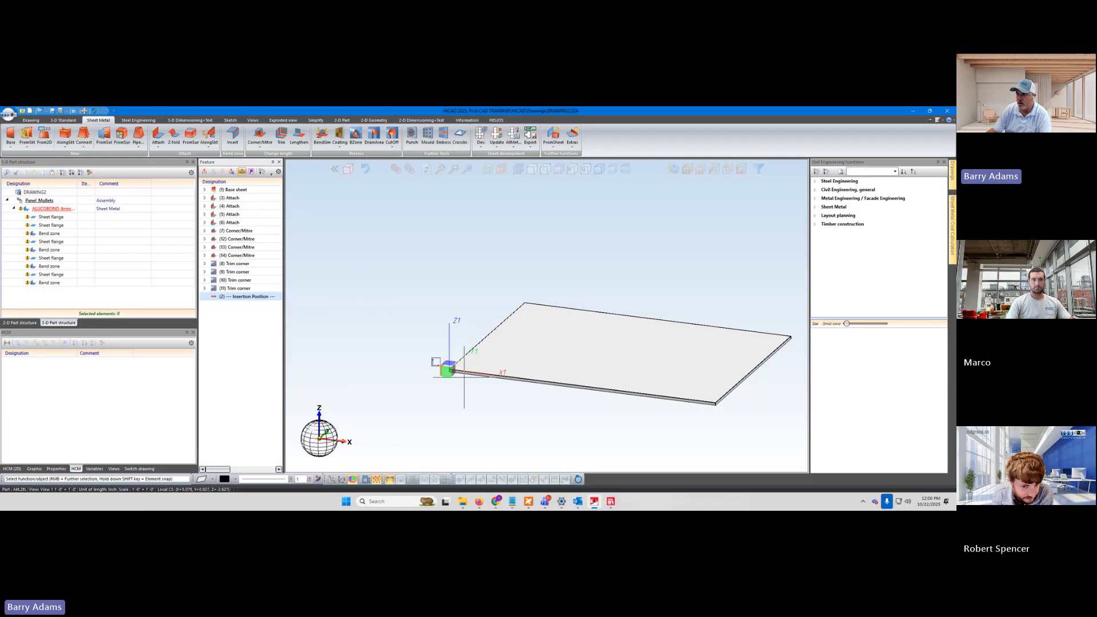
pyautogui.scroll(4, 464, 375)
pyautogui.scroll(3, 465, 375)
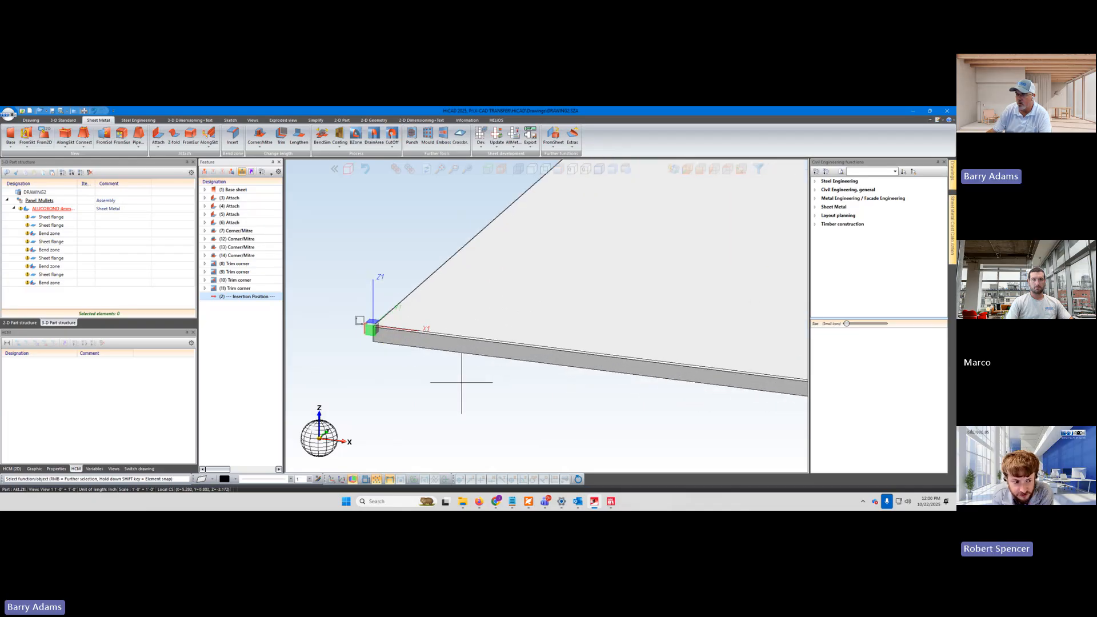
pyautogui.scroll(3, 348, 298)
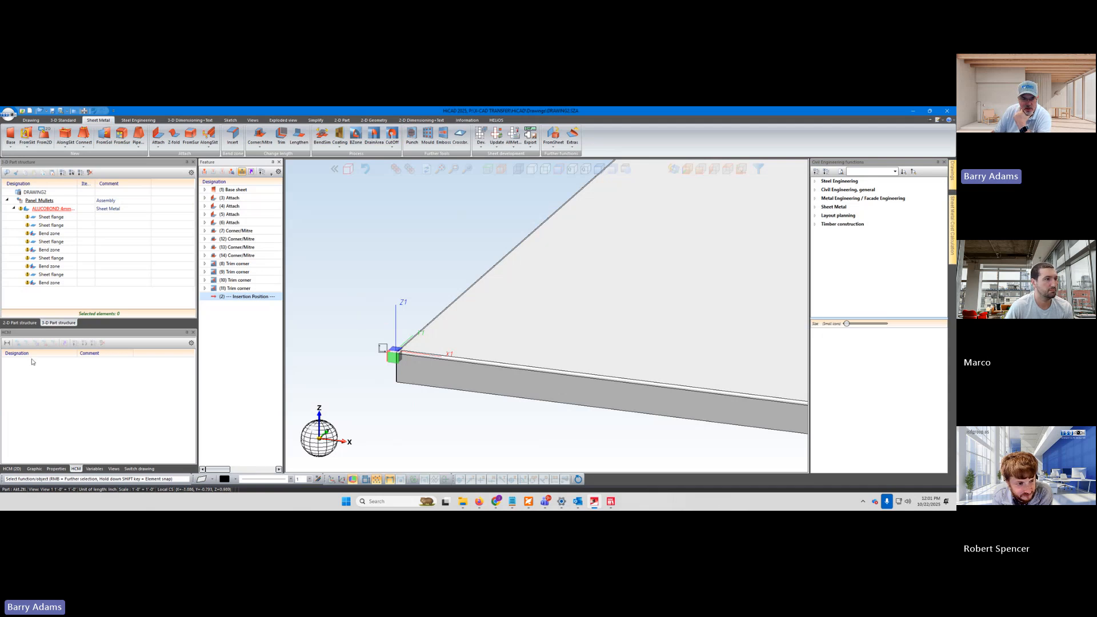
pyautogui.scroll(-4, 371, 420)
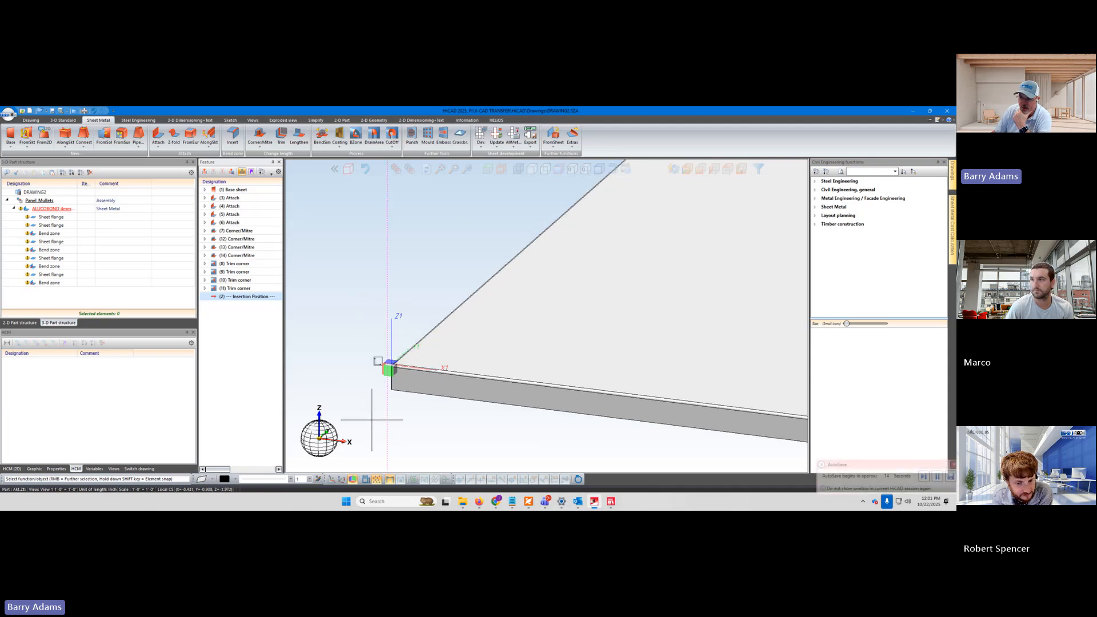
pyautogui.scroll(-3, 371, 420)
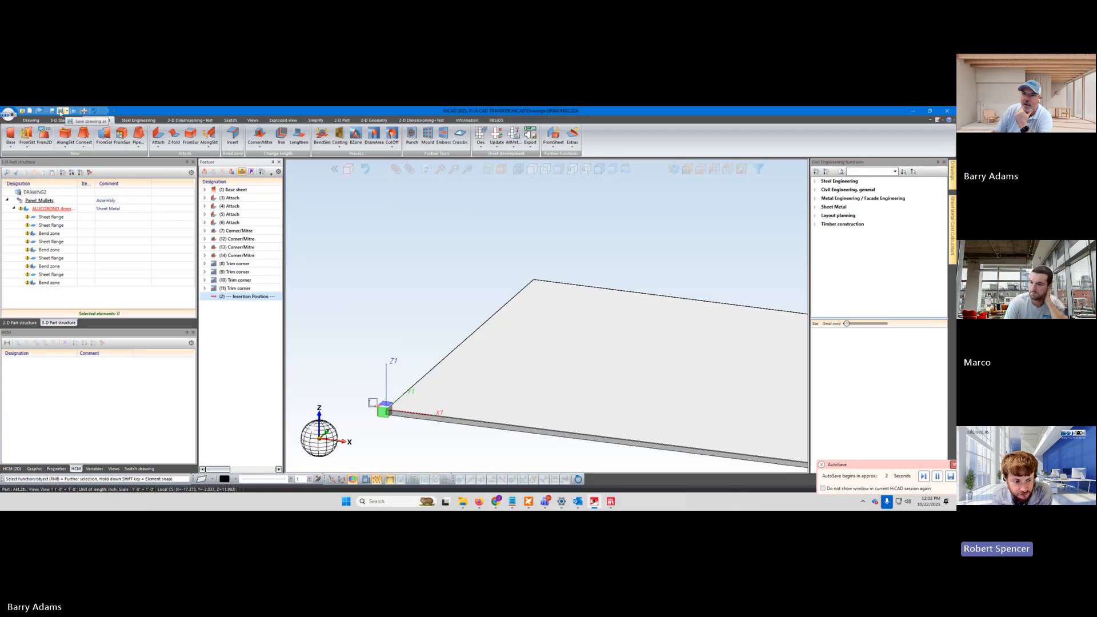
pyautogui.click(60, 112)
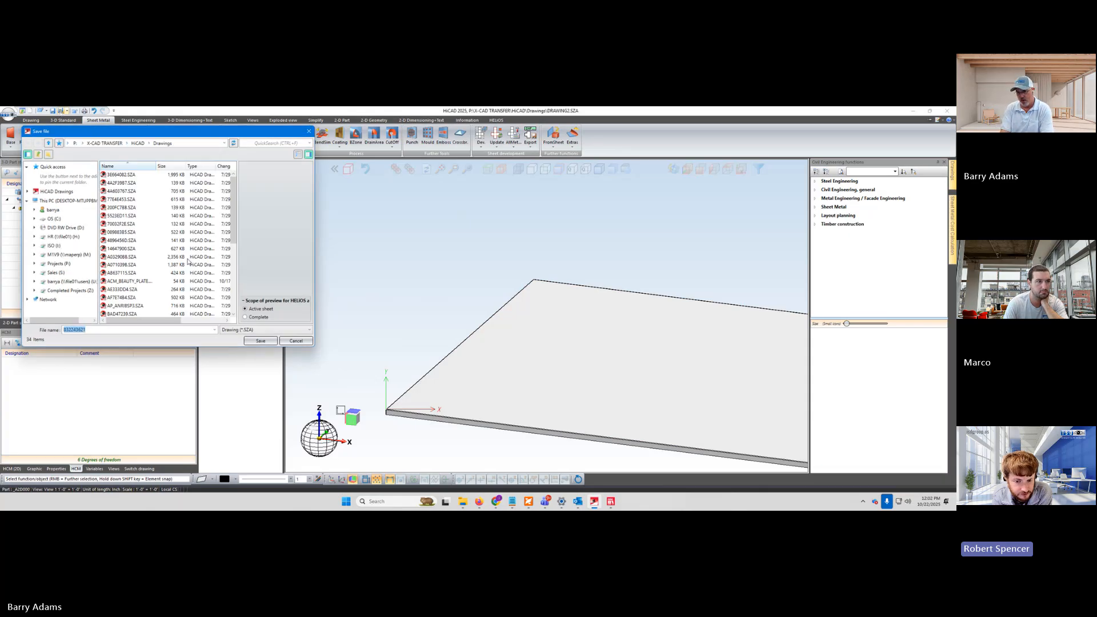
pyautogui.press('Right')
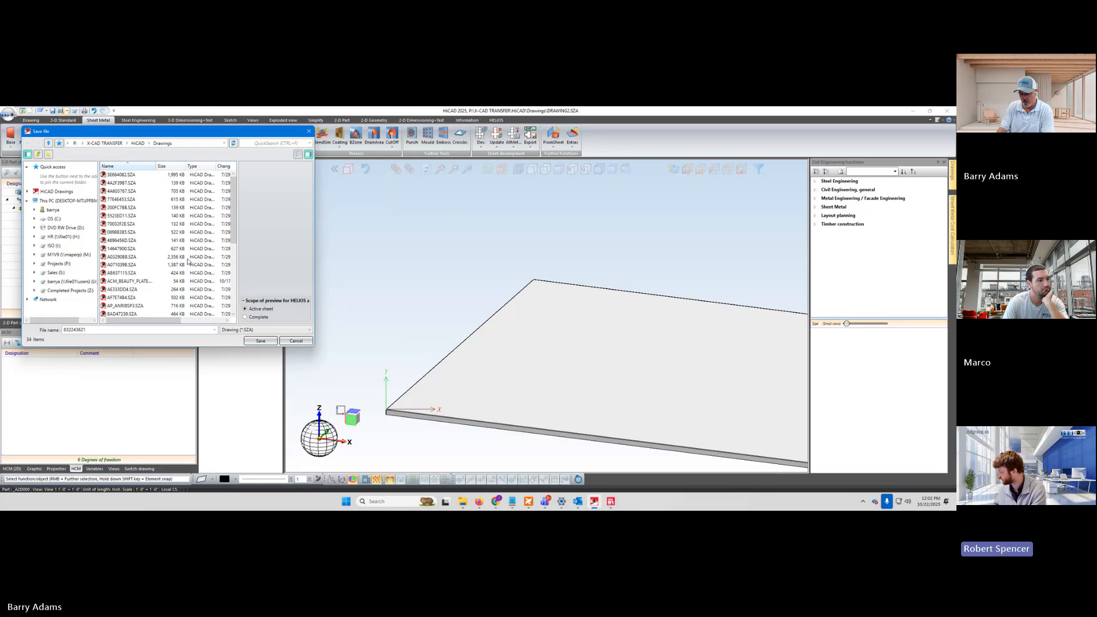
pyautogui.write('_')
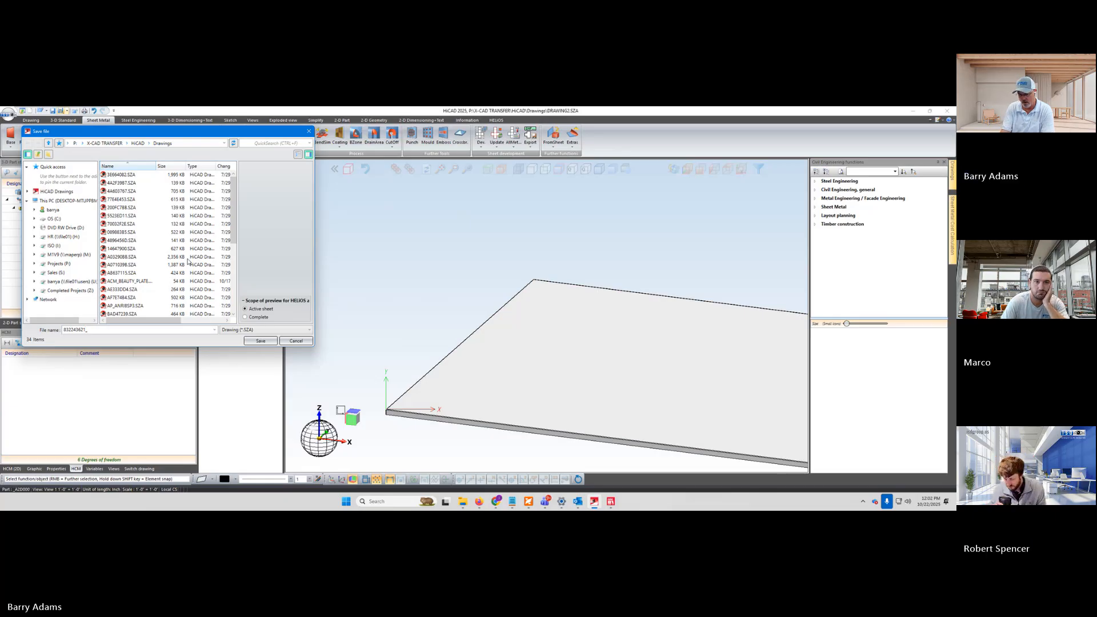
pyautogui.write('Barry')
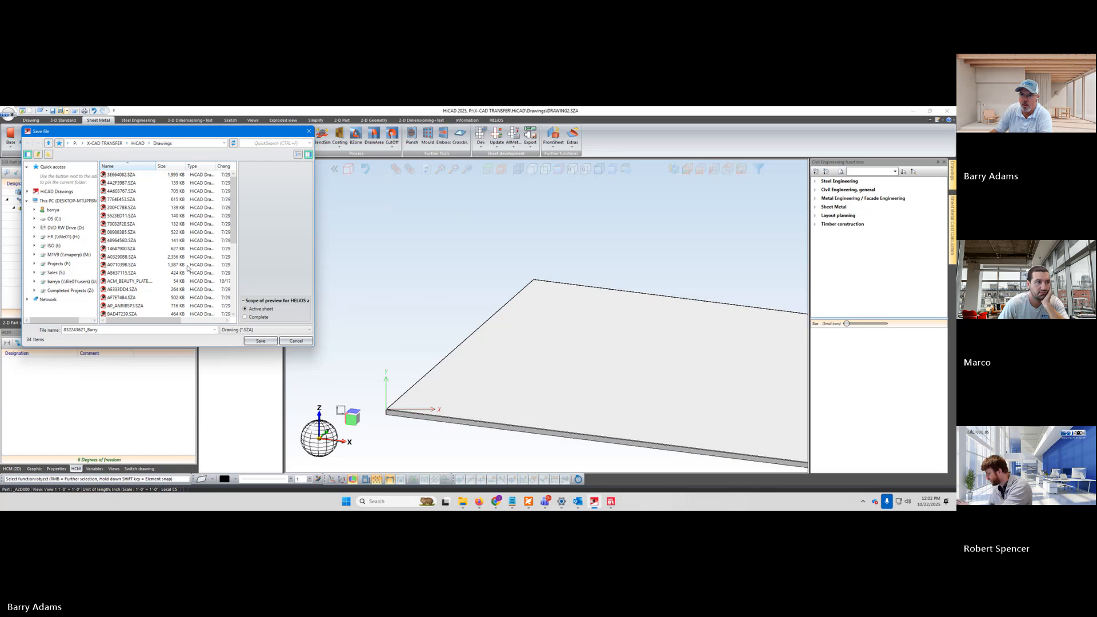
pyautogui.click(251, 341)
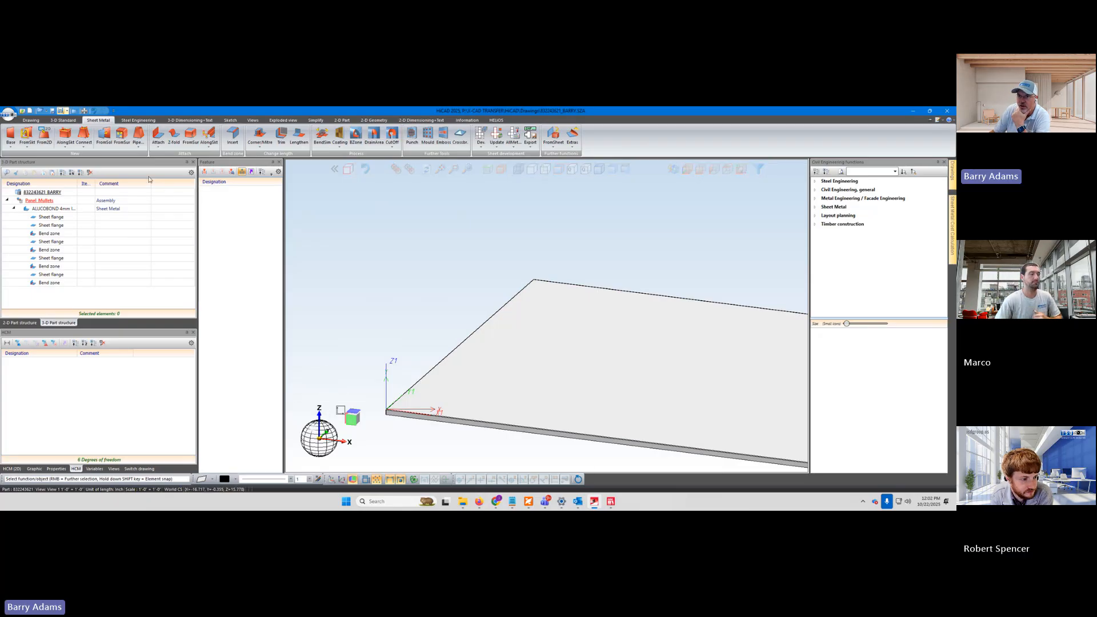
# Step: Examine the saved panel as a whole and close up at the corner on the coordinate origin
pyautogui.click(239, 121)
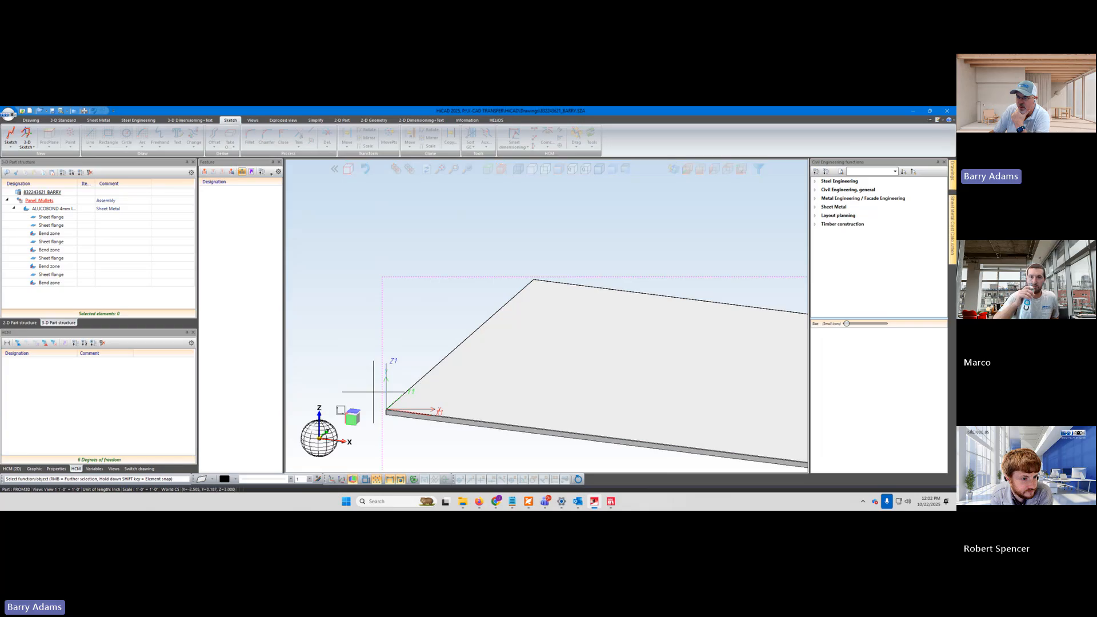
pyautogui.scroll(-6, 372, 394)
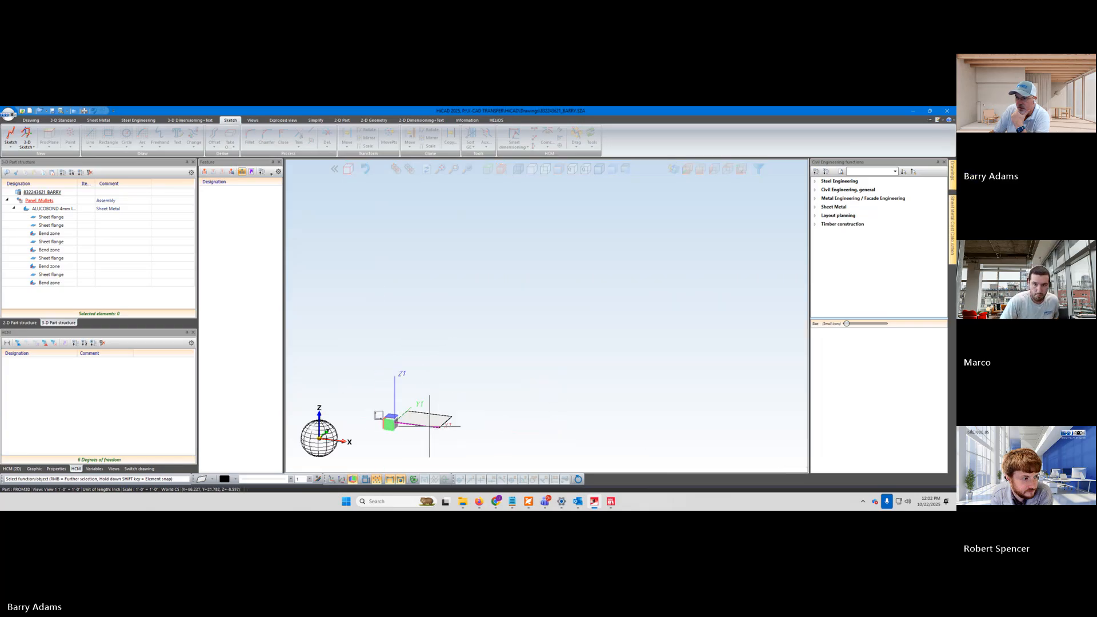
pyautogui.scroll(-3, 482, 378)
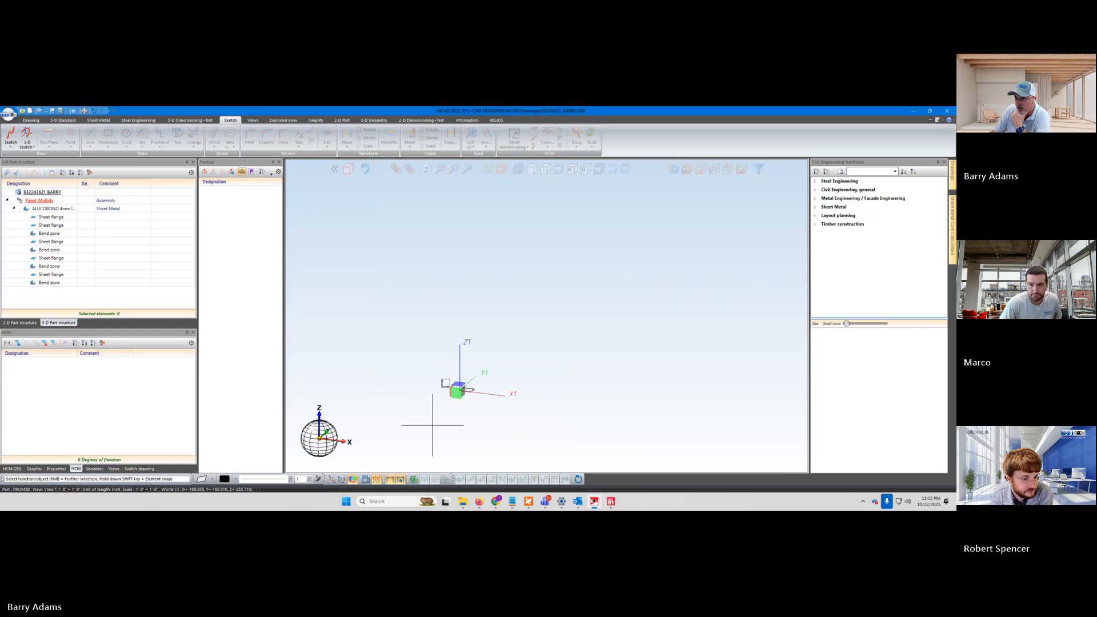
pyautogui.scroll(4, 433, 424)
pyautogui.scroll(7, 503, 336)
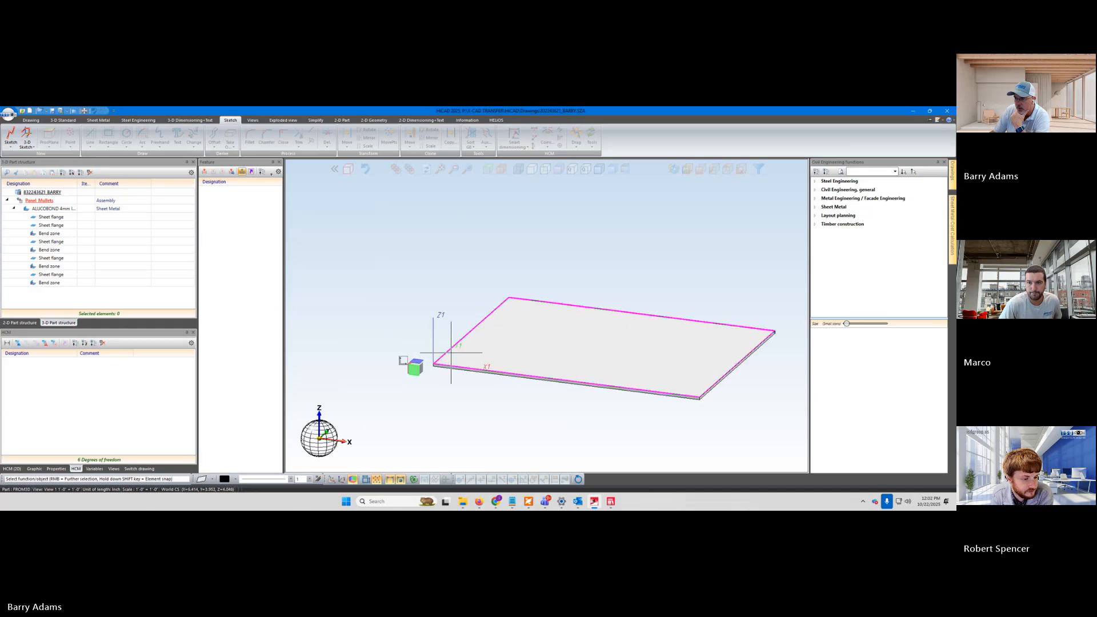
pyautogui.scroll(2, 521, 350)
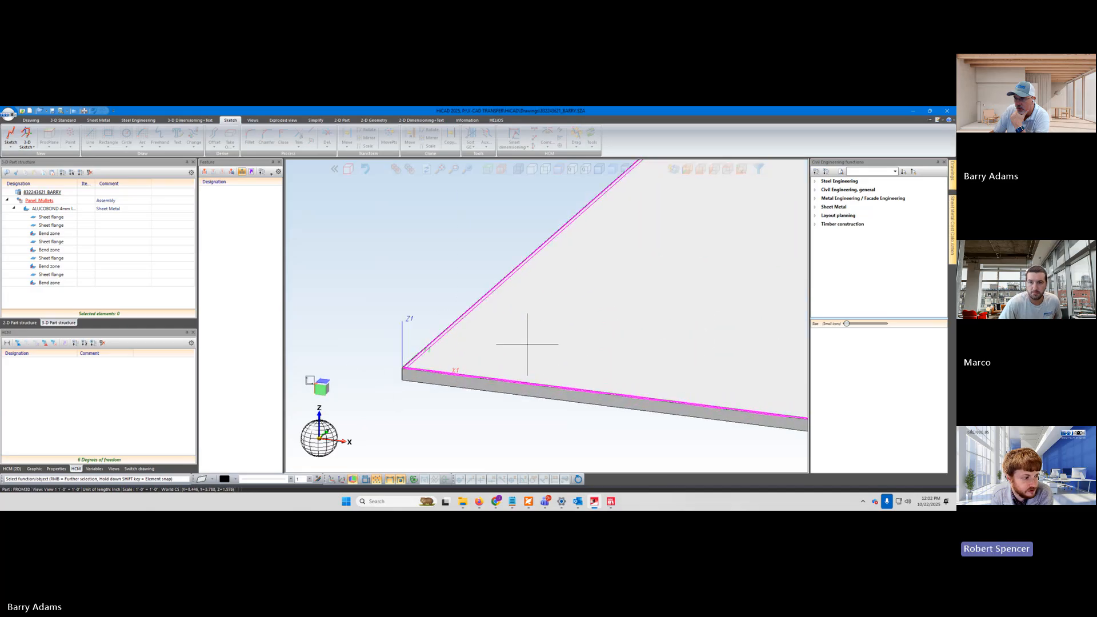
pyautogui.scroll(-1, 467, 357)
pyautogui.scroll(-1, 412, 400)
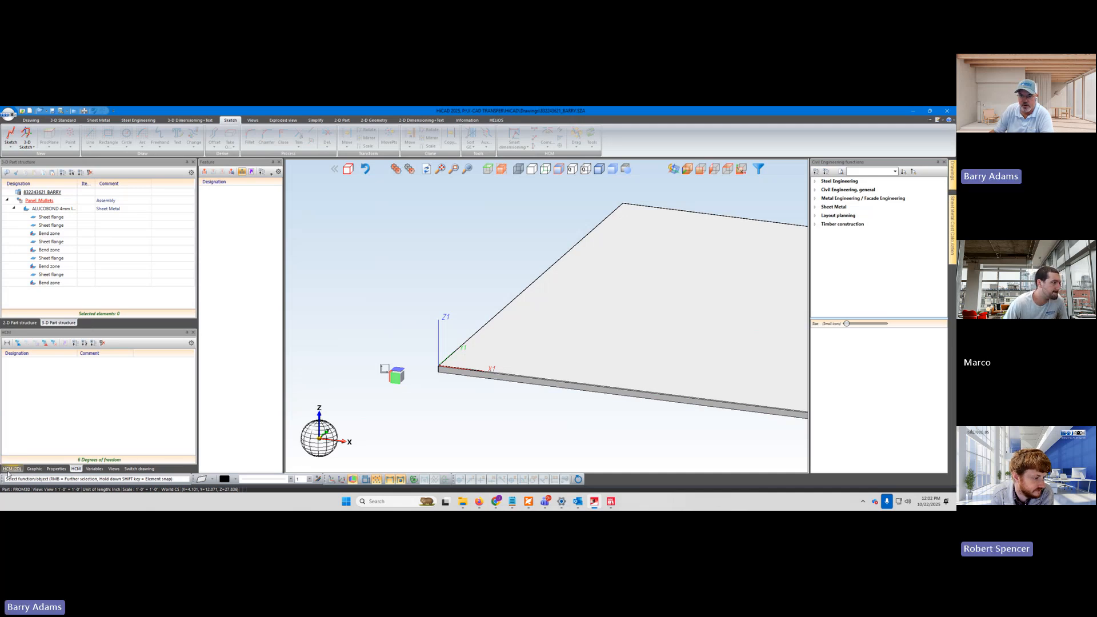
# Step: Display the Panel_Mullets assembly's properties and inspect its part name without changing it
pyautogui.click(53, 468)
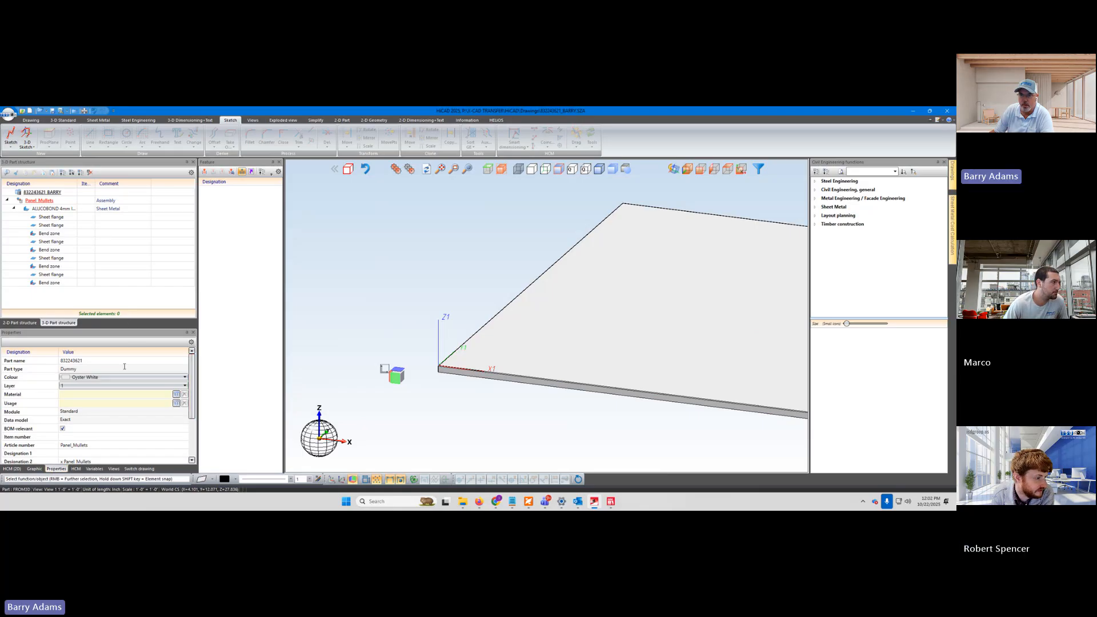
pyautogui.click(91, 360)
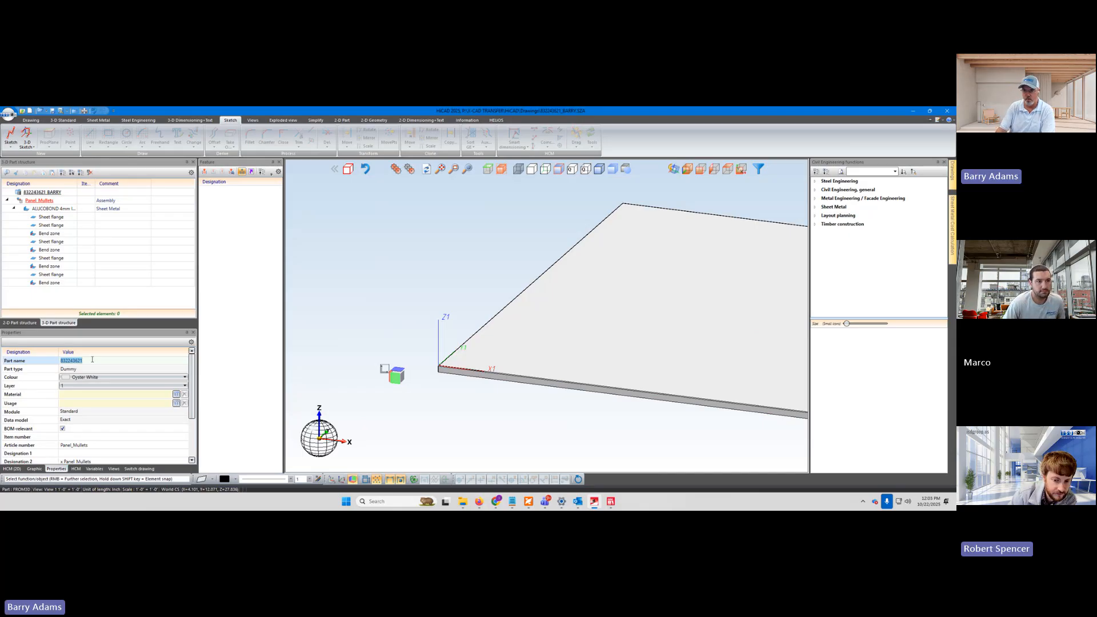
pyautogui.click(92, 359)
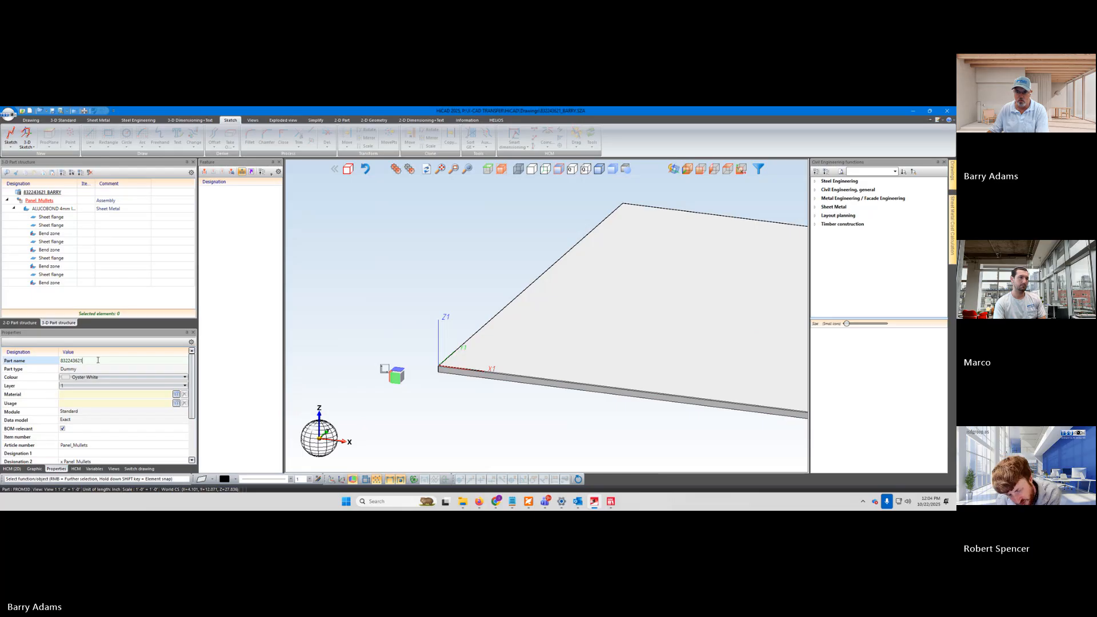
pyautogui.click(130, 437)
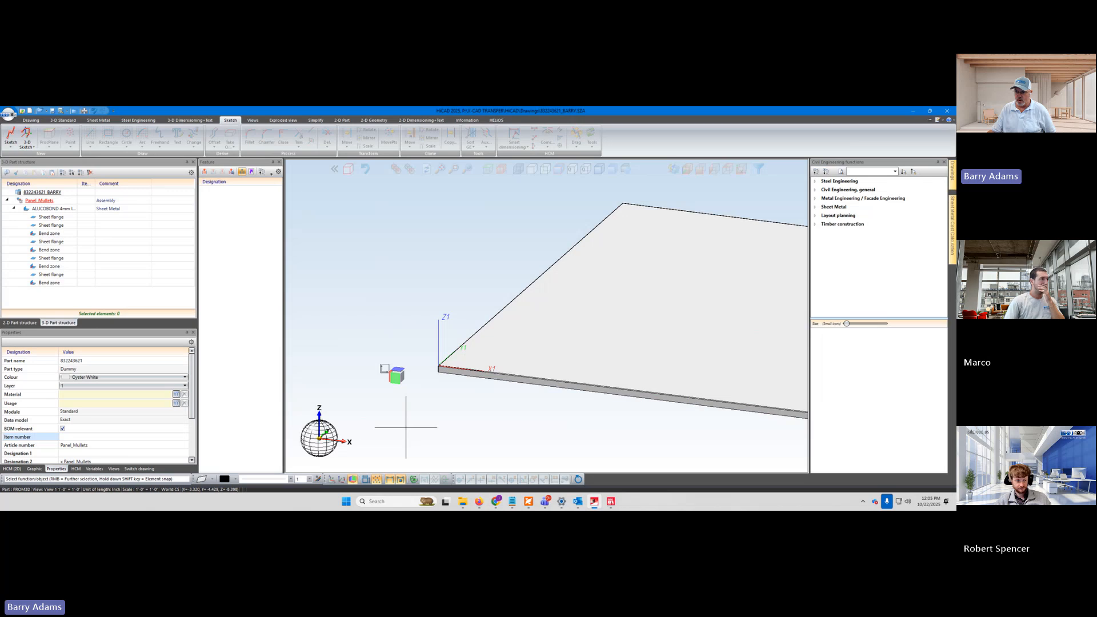
pyautogui.scroll(-2, 405, 426)
pyautogui.scroll(1, 473, 426)
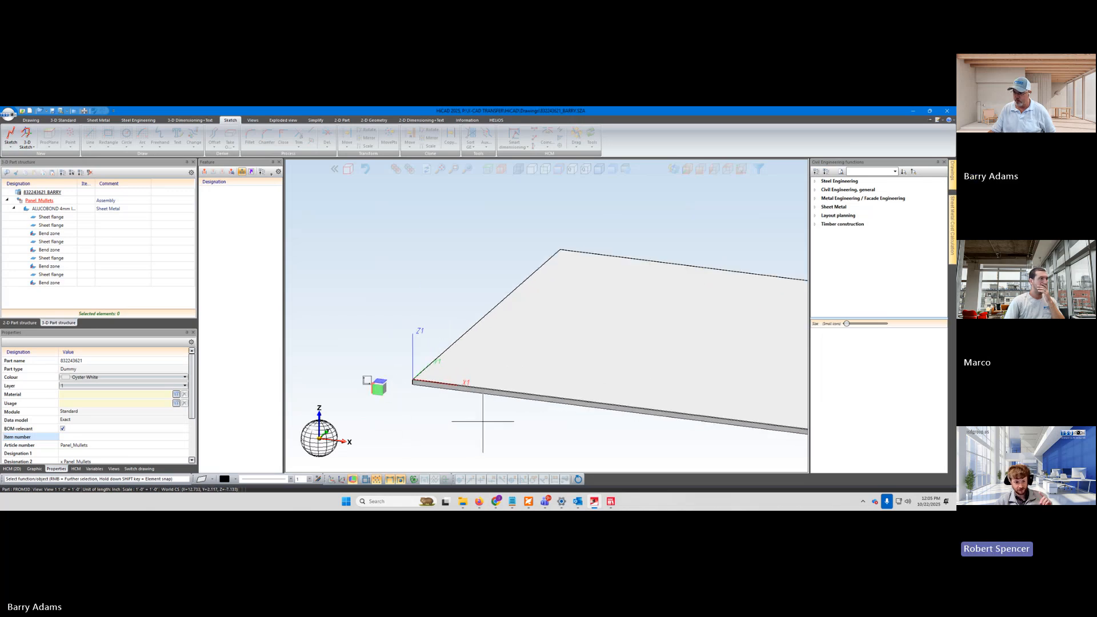
pyautogui.scroll(1, 482, 421)
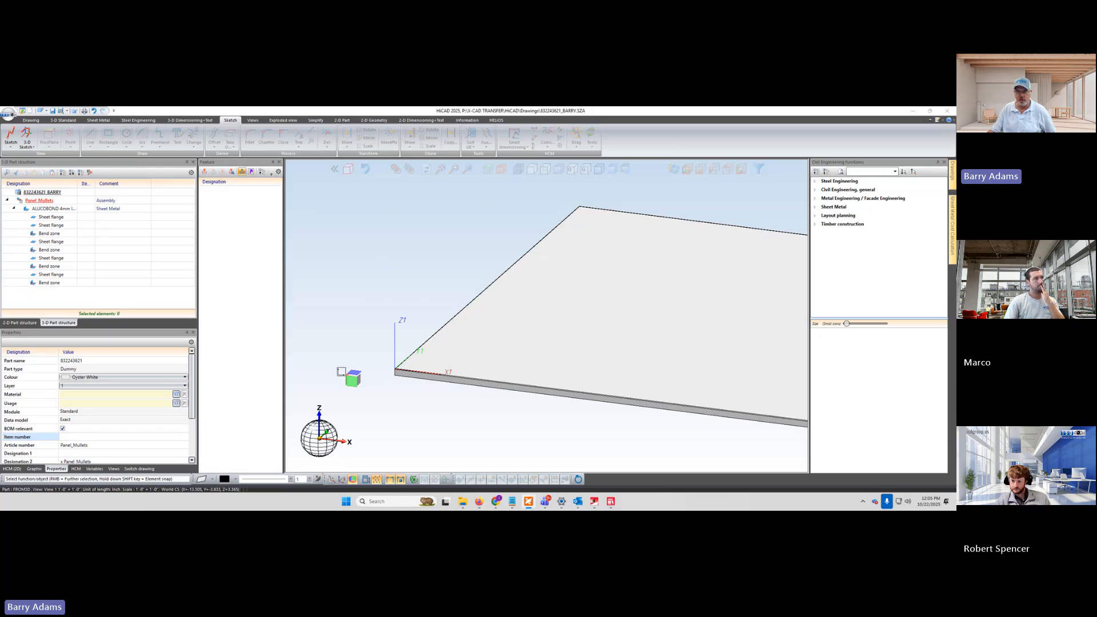
pyautogui.click(352, 401)
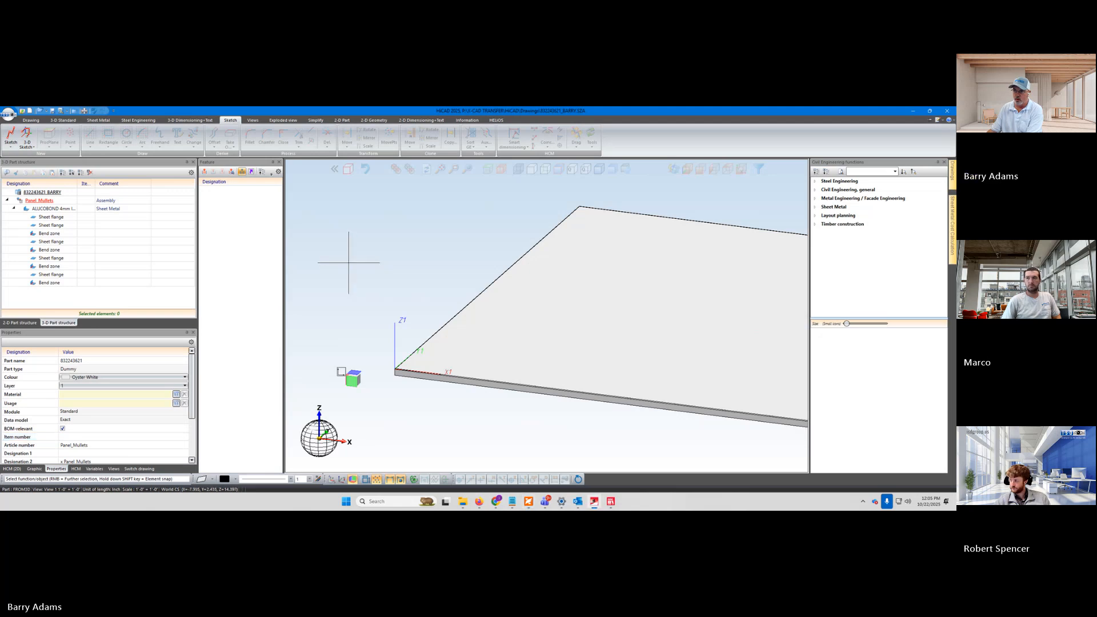
# Step: Create a new empty drawing and start a sketch on the vertical XZ plane at the origin
pyautogui.hotkey('ctrl', 'n')
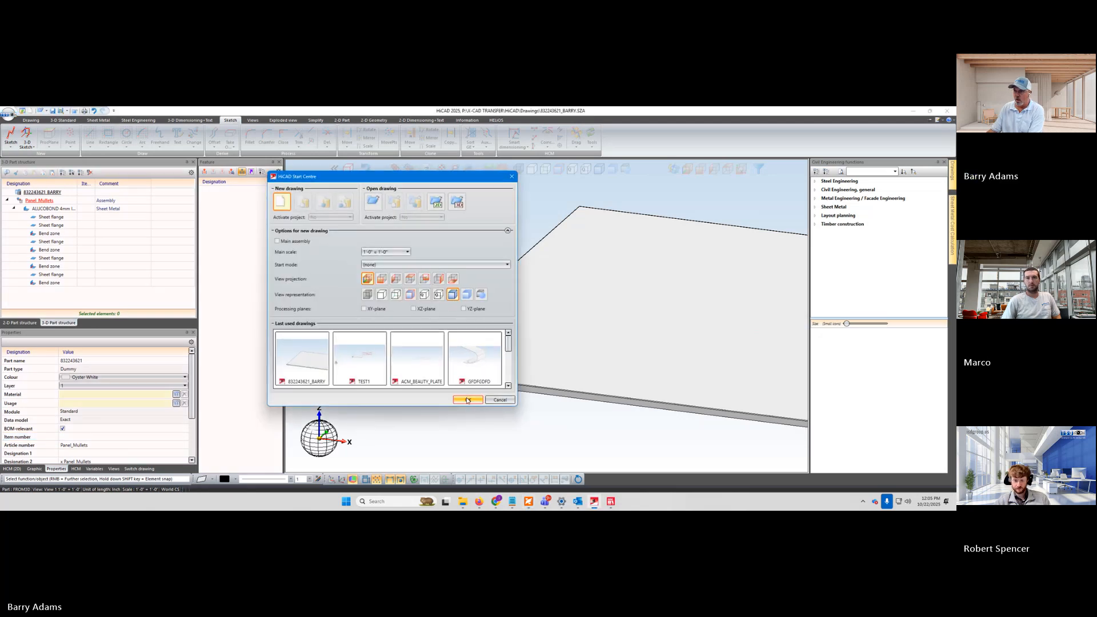
pyautogui.click(465, 398)
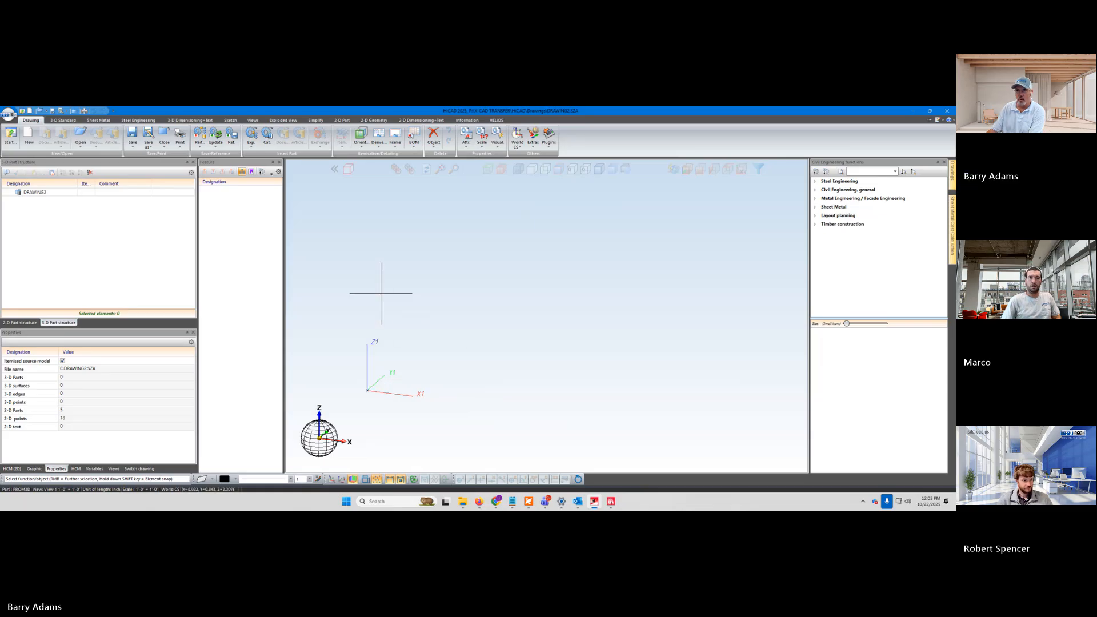
pyautogui.click(230, 120)
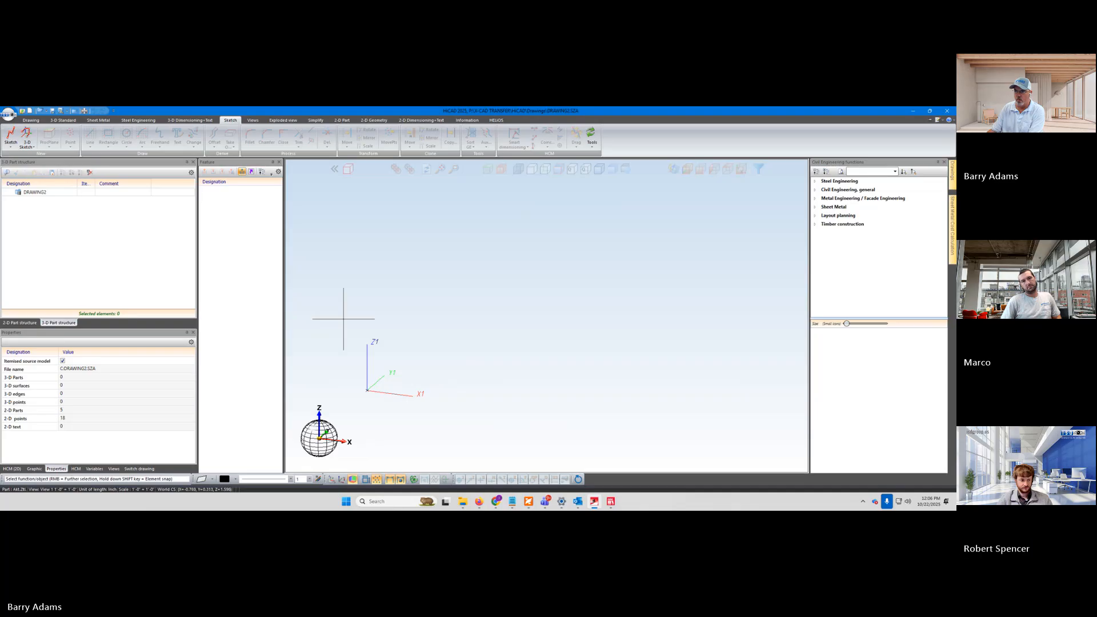
pyautogui.click(15, 139)
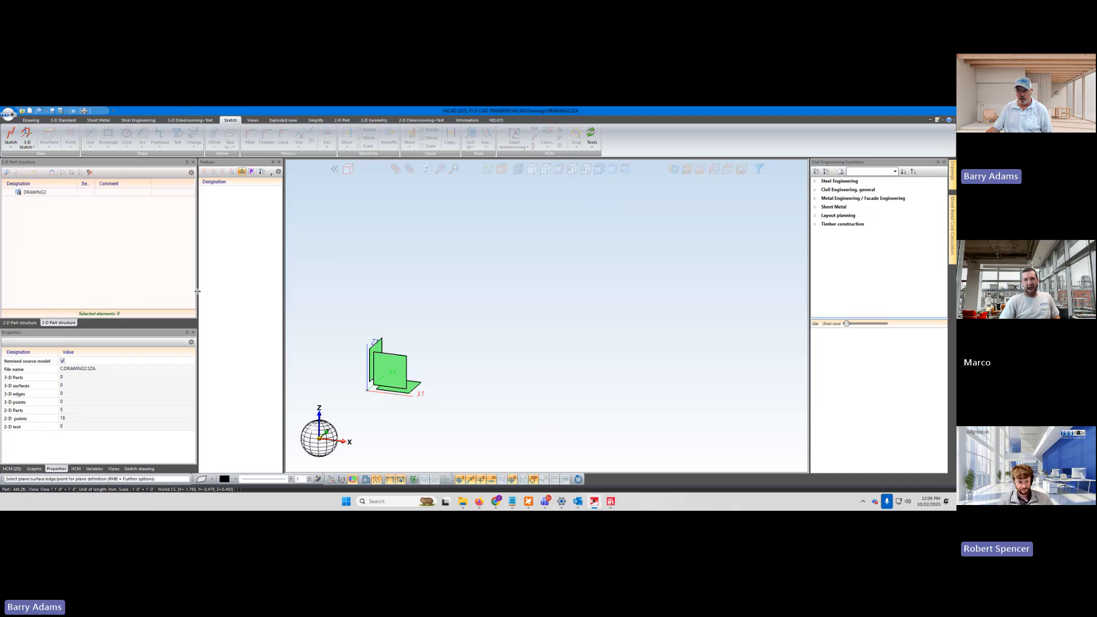
pyautogui.click(395, 364)
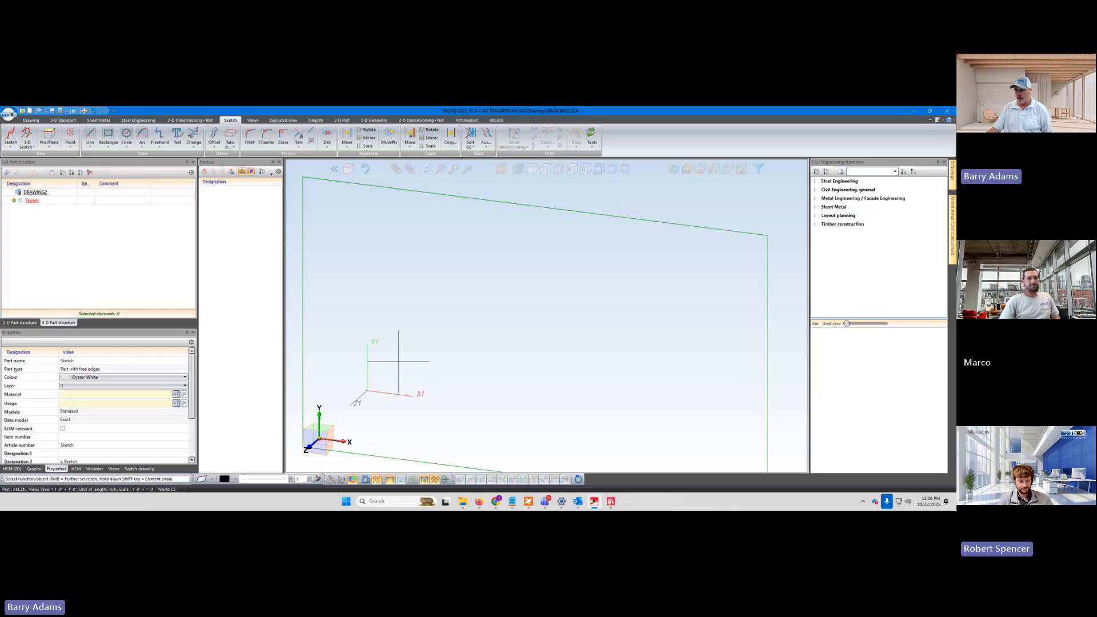
# Step: Sketch a rectangle about 5.1 wide and 5.4 high on the positive X side of the origin
pyautogui.scroll(-2, 398, 361)
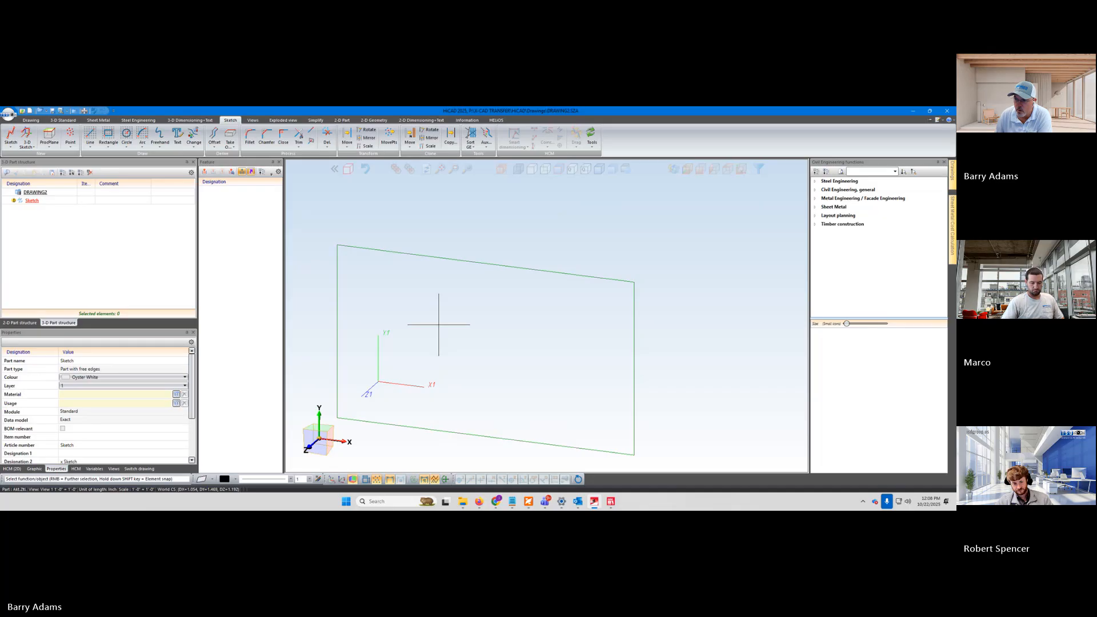
pyautogui.click(108, 136)
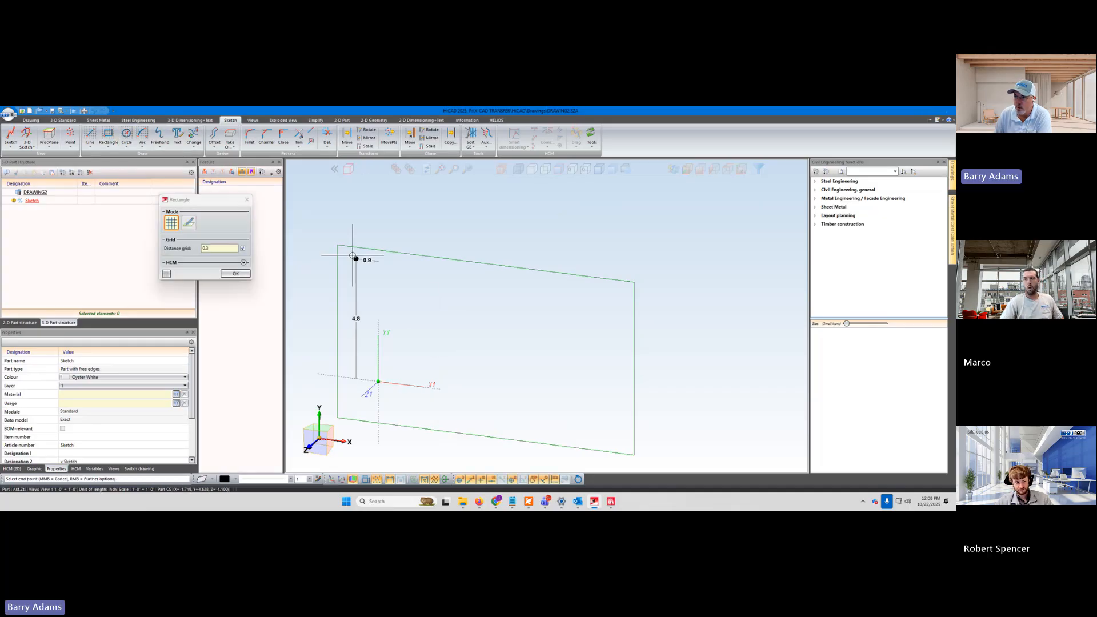
pyautogui.click(423, 267)
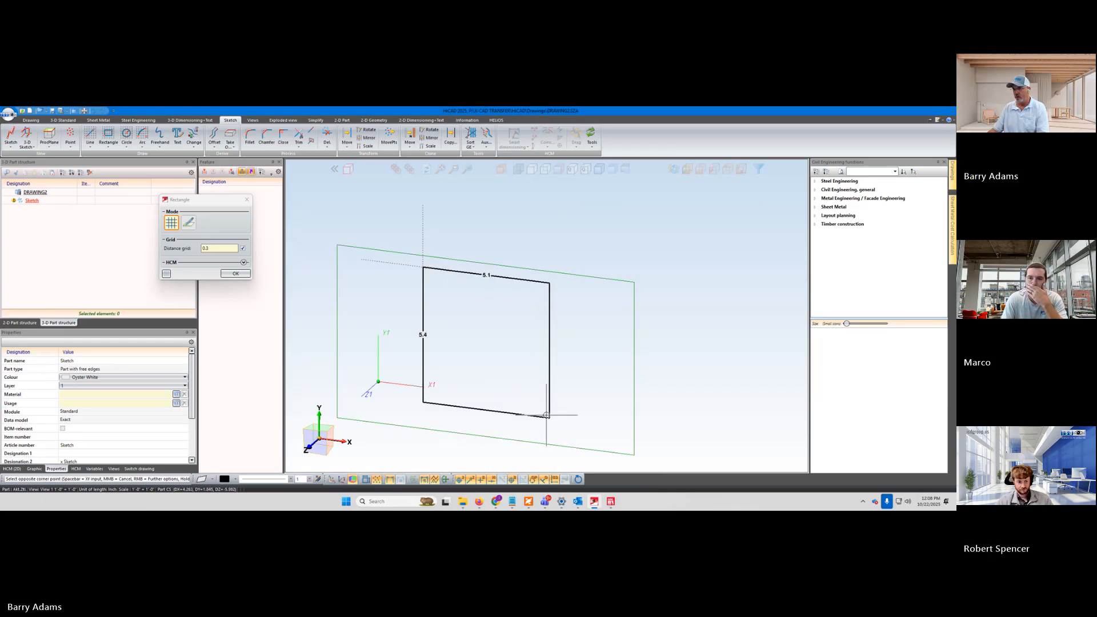
pyautogui.click(546, 415)
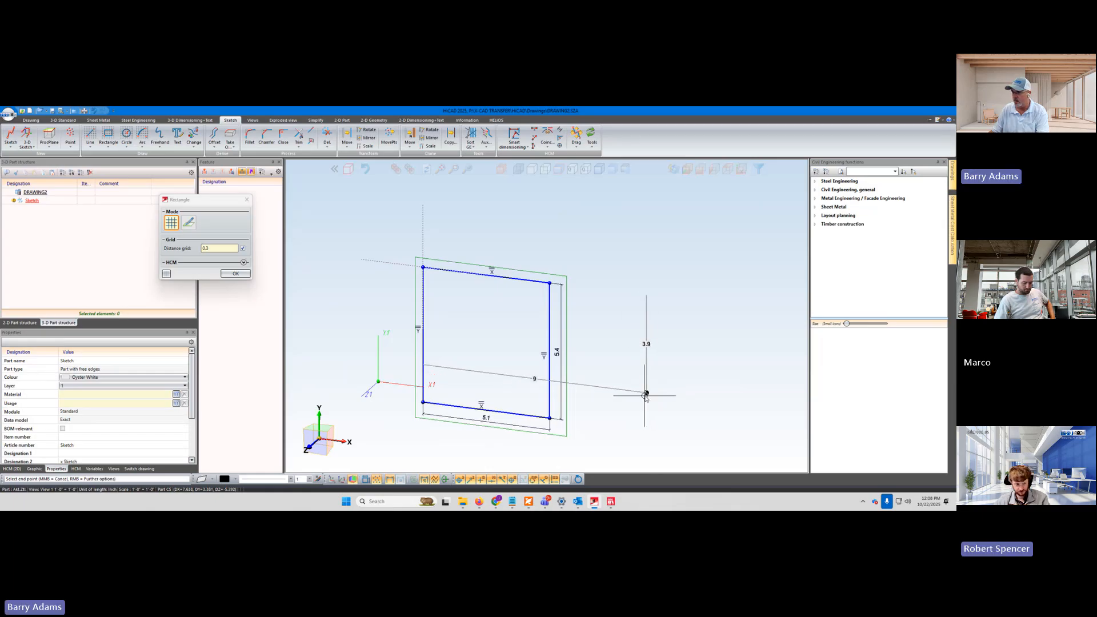
pyautogui.middleClick(645, 395)
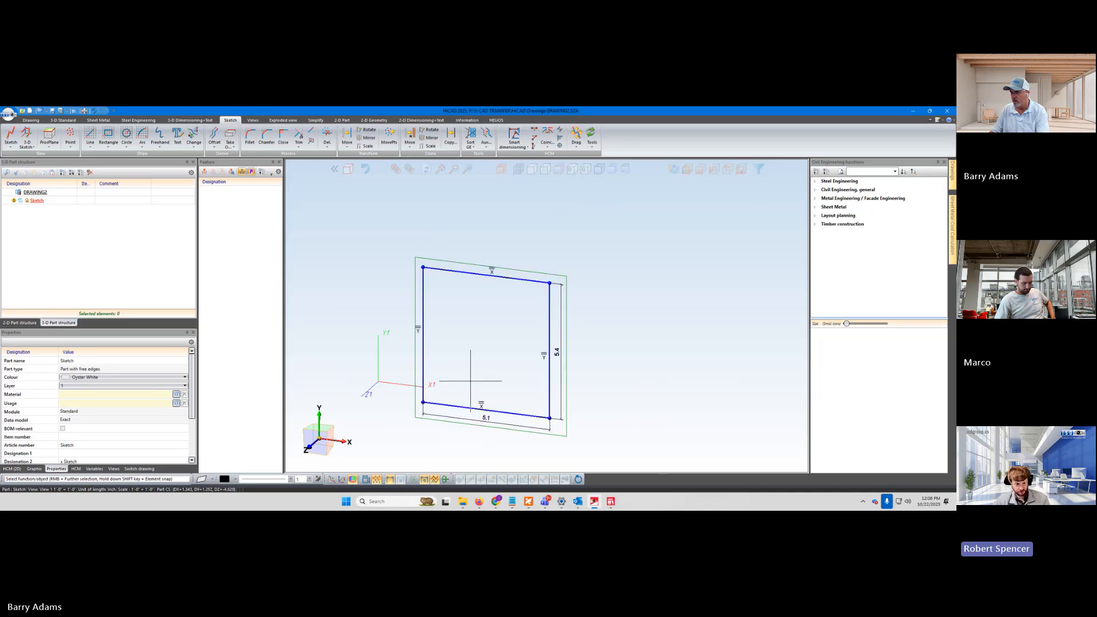
# Step: Set the rectangle's horizontal width dimension below its lower edge to 150
pyautogui.doubleClick(487, 421)
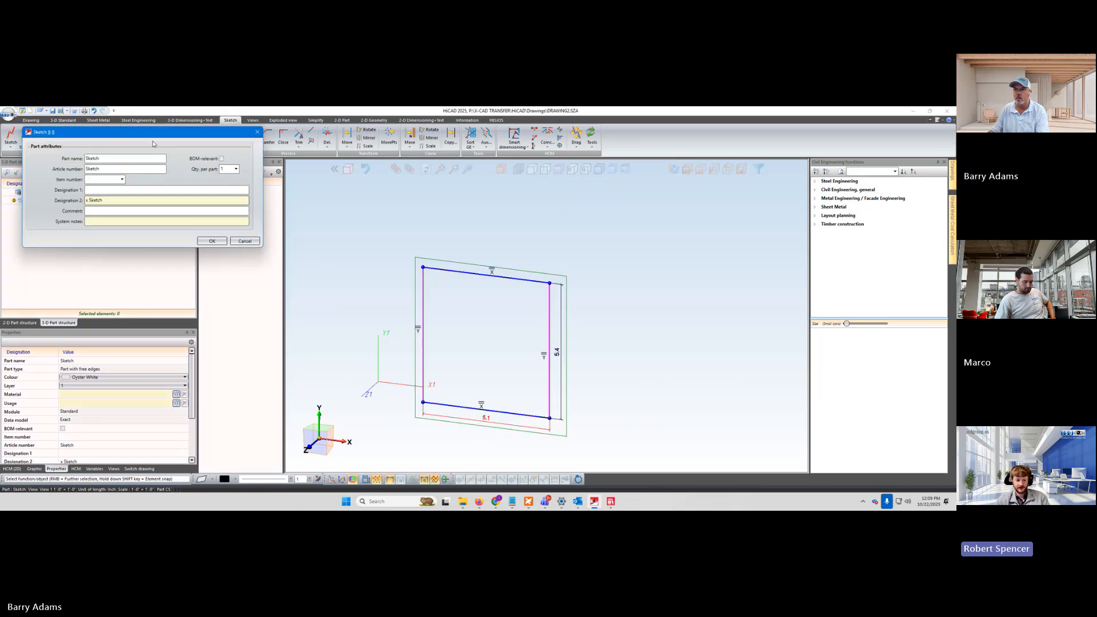
pyautogui.click(244, 241)
pyautogui.scroll(2, 486, 423)
pyautogui.scroll(2, 486, 423)
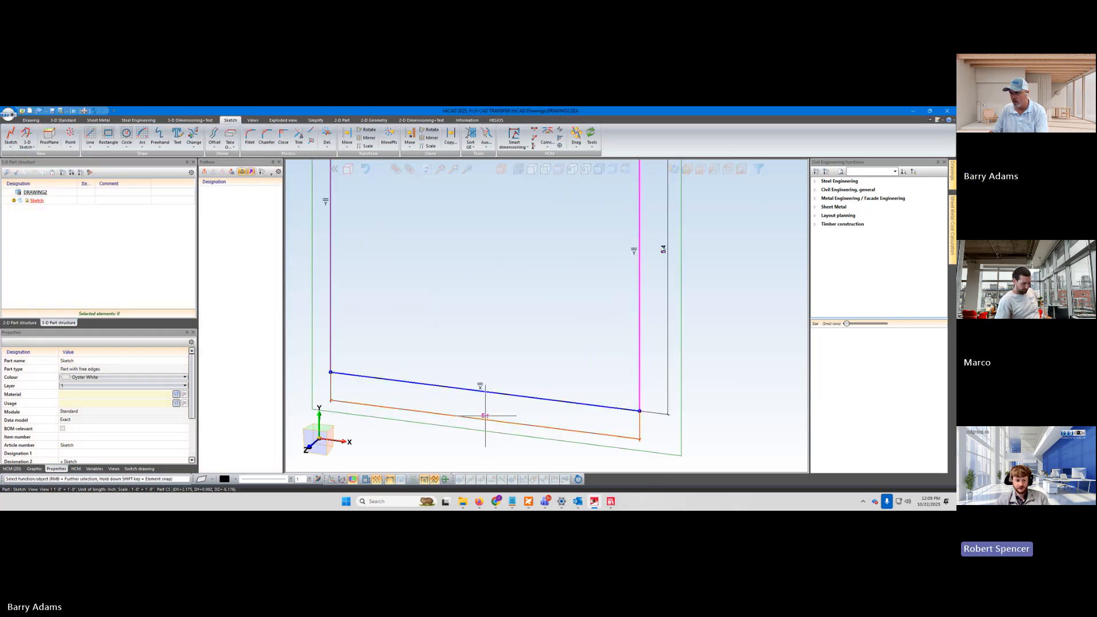
pyautogui.scroll(3, 486, 414)
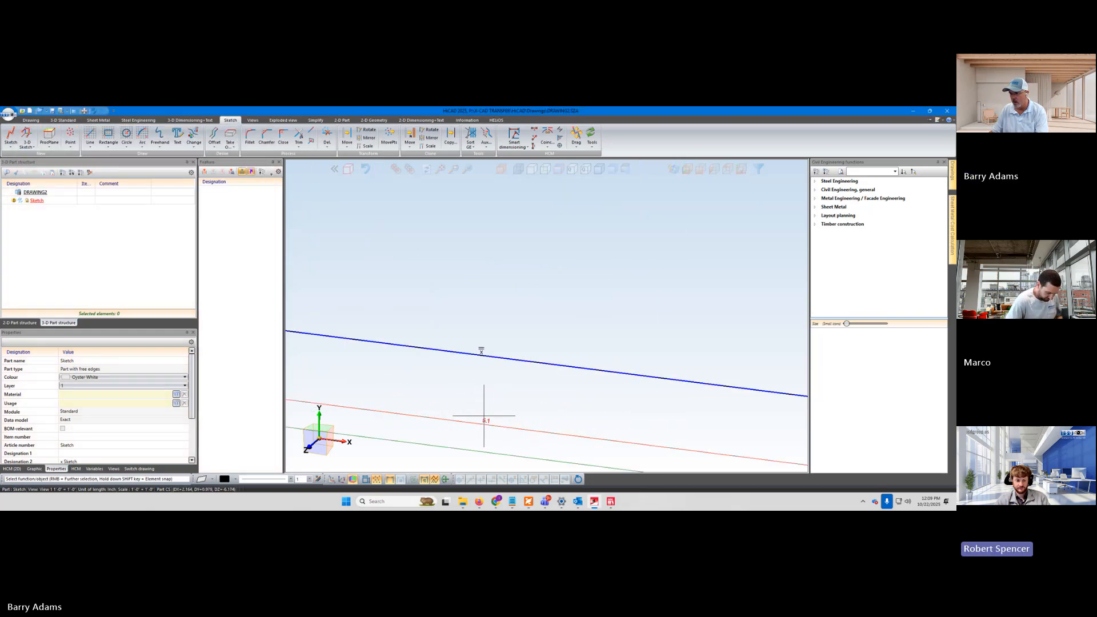
pyautogui.doubleClick(485, 420)
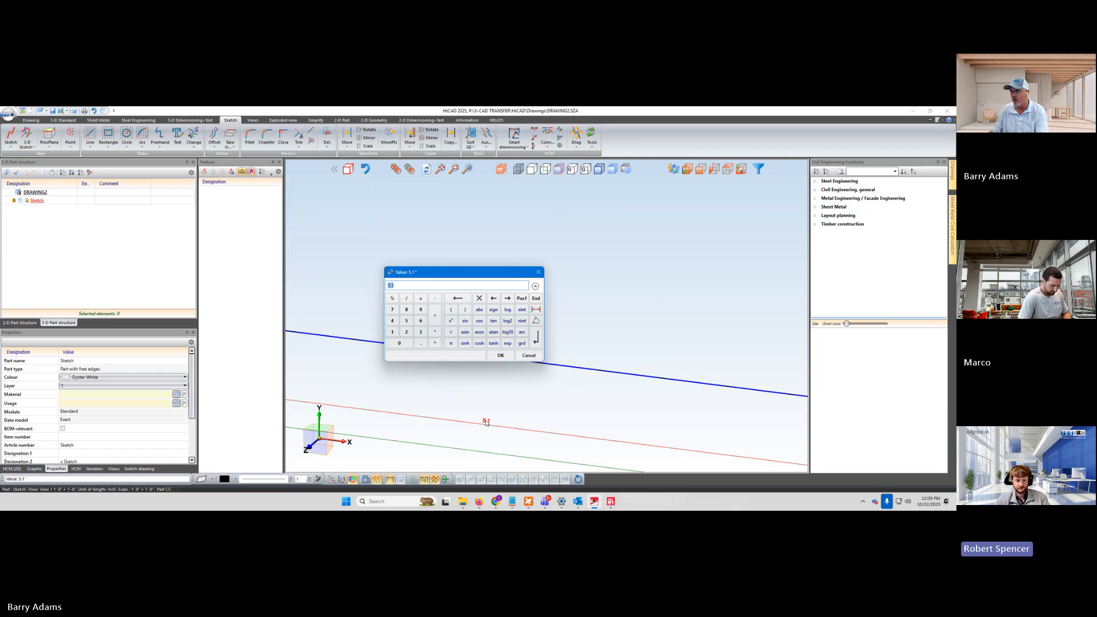
pyautogui.write('150')
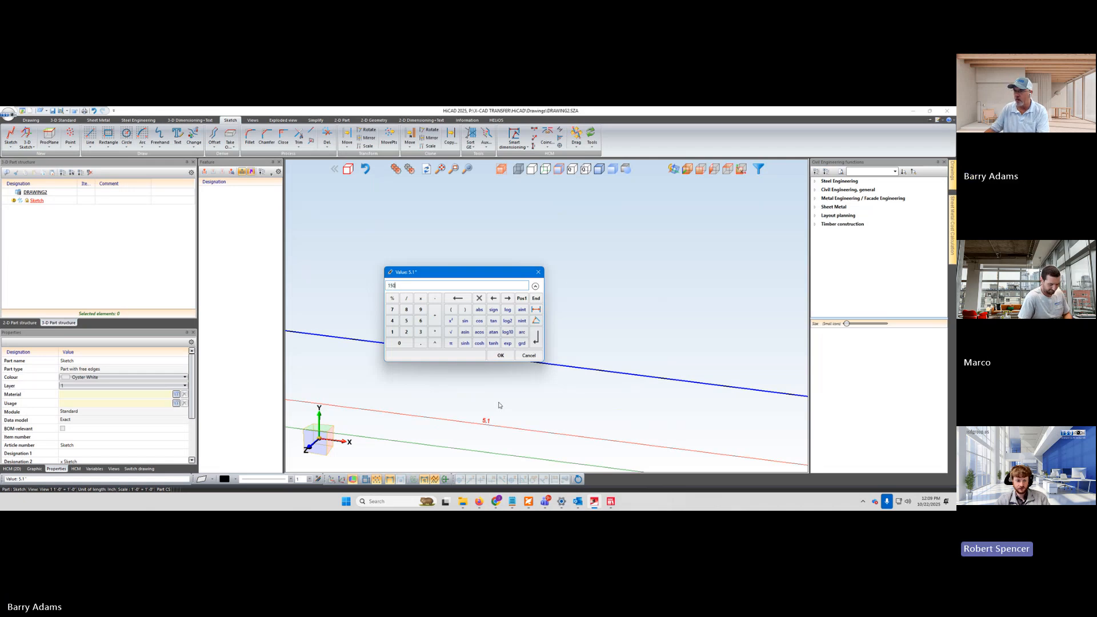
pyautogui.click(500, 356)
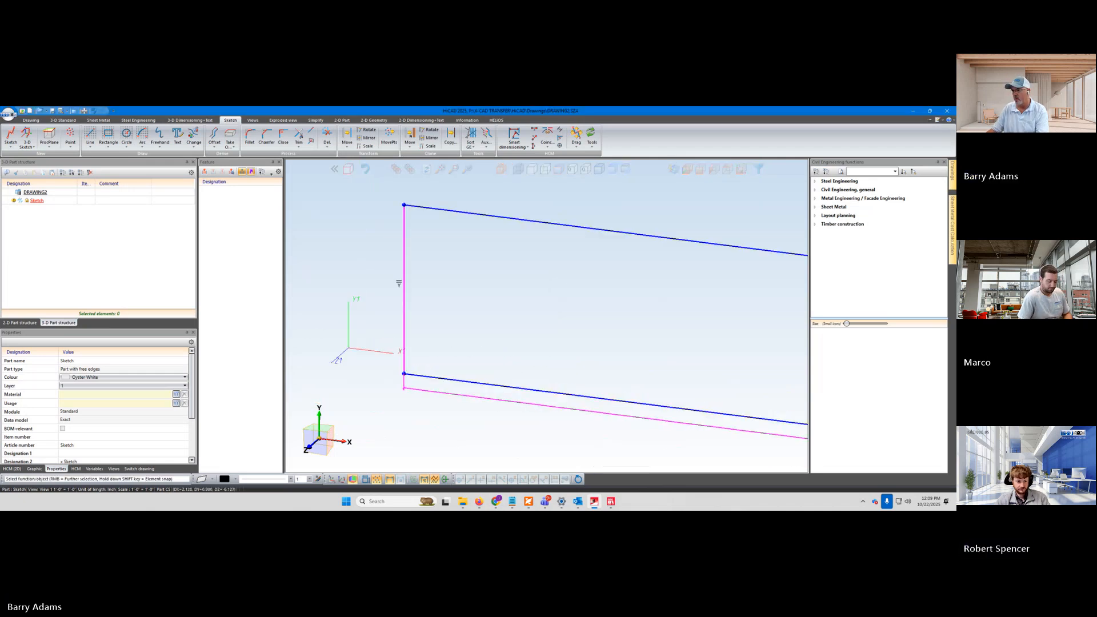
pyautogui.scroll(-4, 466, 369)
pyautogui.scroll(-3, 457, 368)
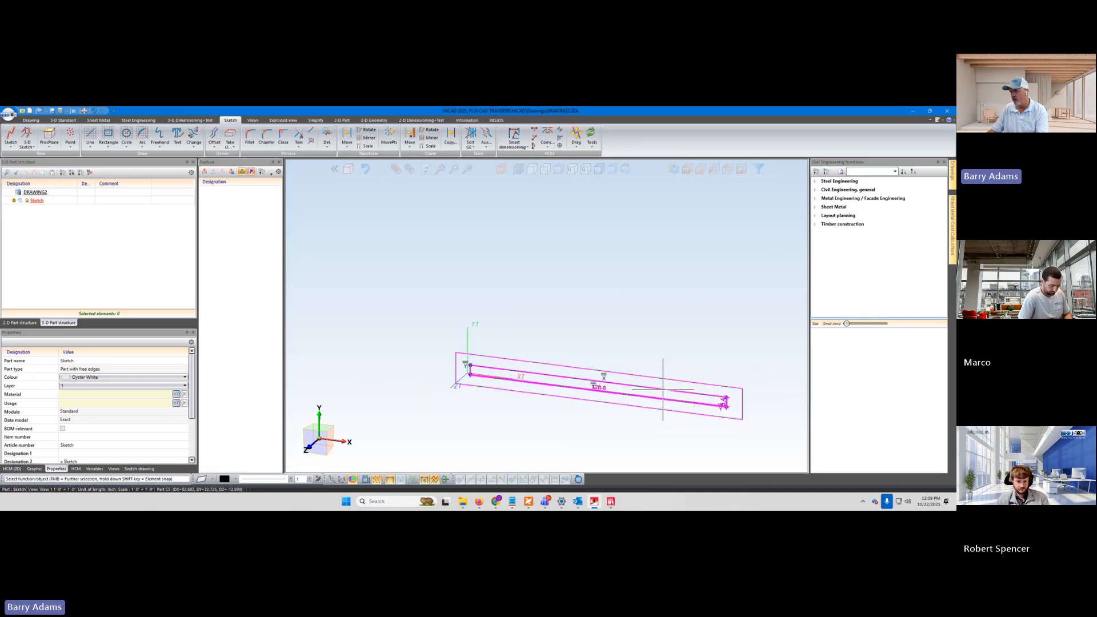
# Step: Set the rectangle's vertical height dimension to 150
pyautogui.scroll(5, 715, 394)
pyautogui.scroll(6, 709, 400)
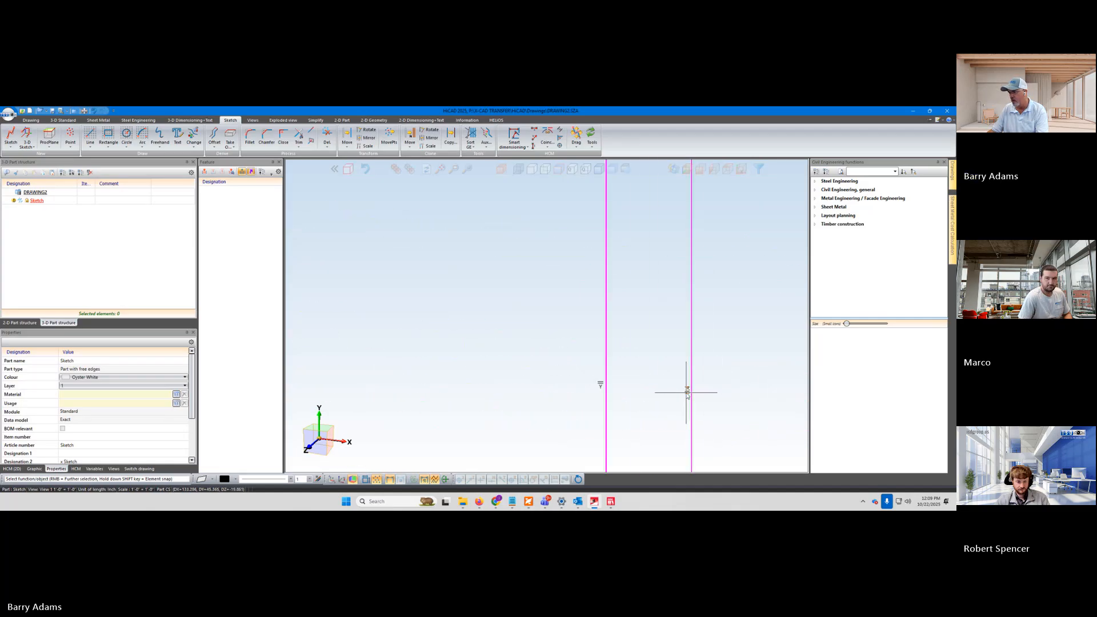
pyautogui.doubleClick(687, 391)
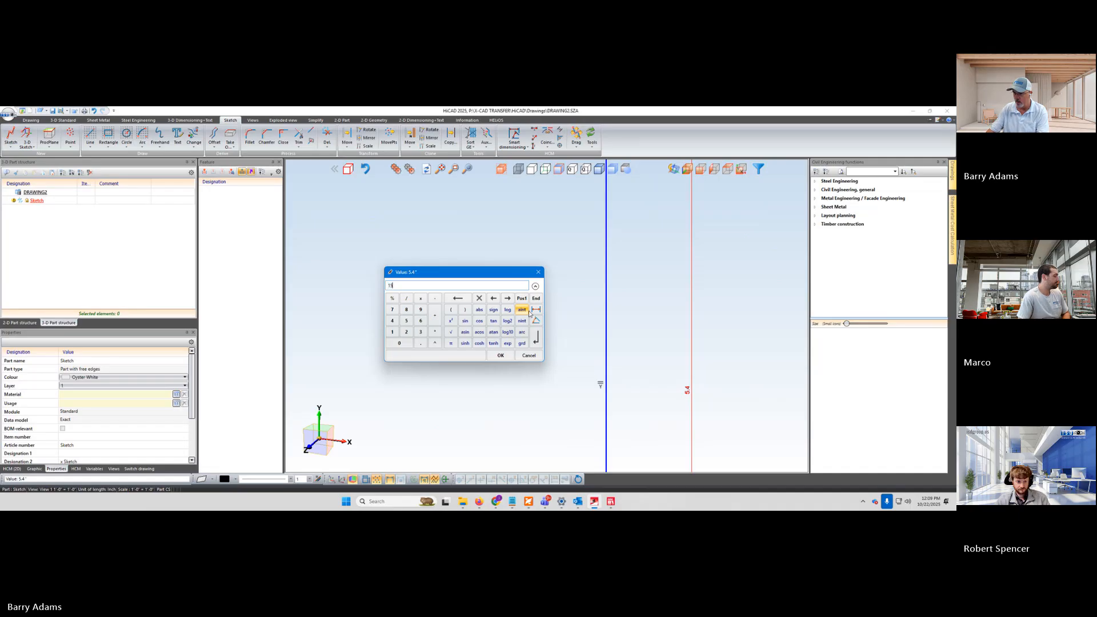
pyautogui.press('Return')
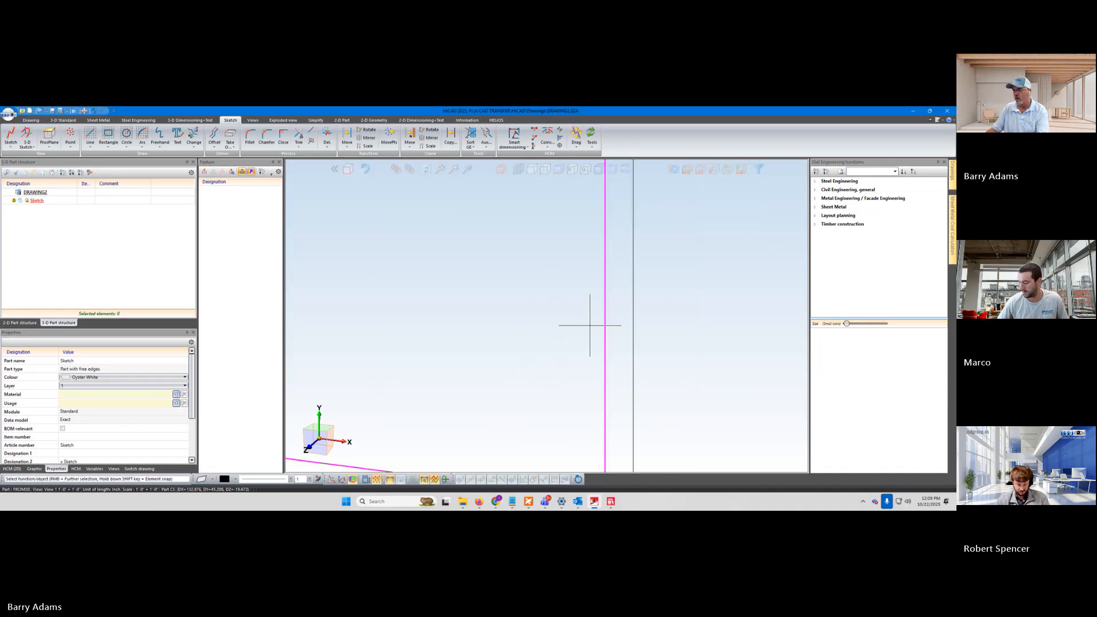
pyautogui.scroll(-8, 584, 360)
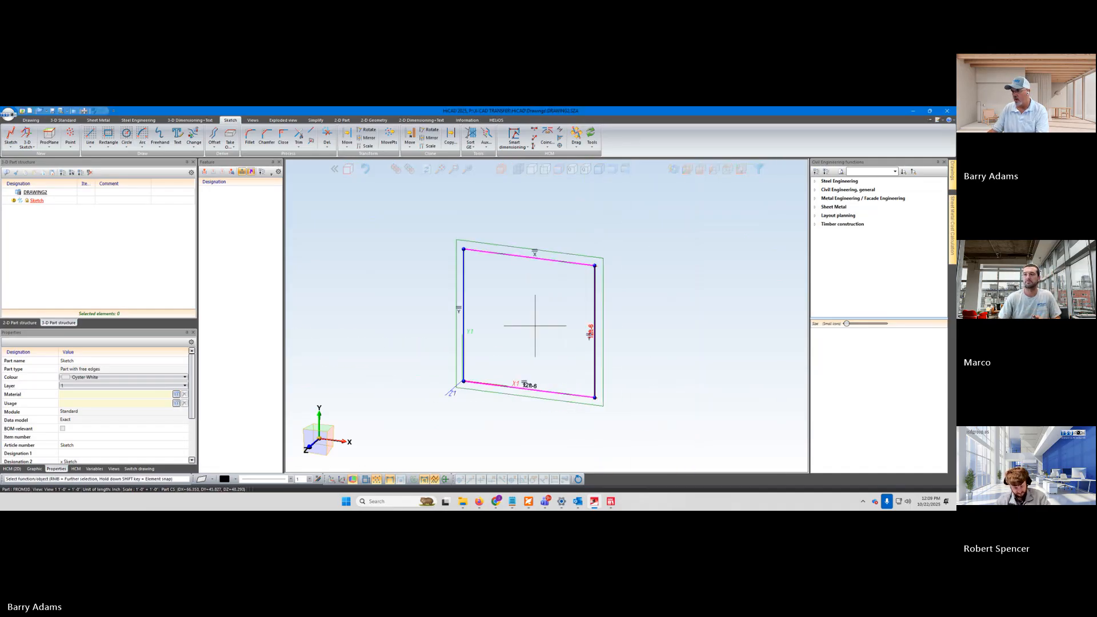
# Step: Sketch a second rectangle about 60 wide and 60 high inside the larger rectangle
pyautogui.click(108, 137)
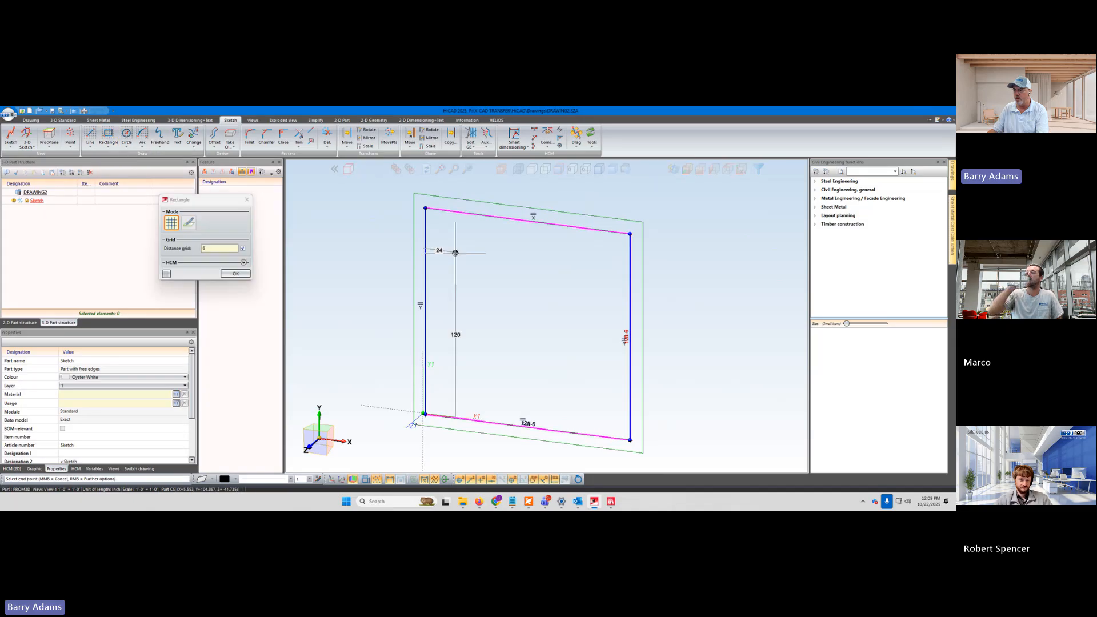
pyautogui.click(482, 271)
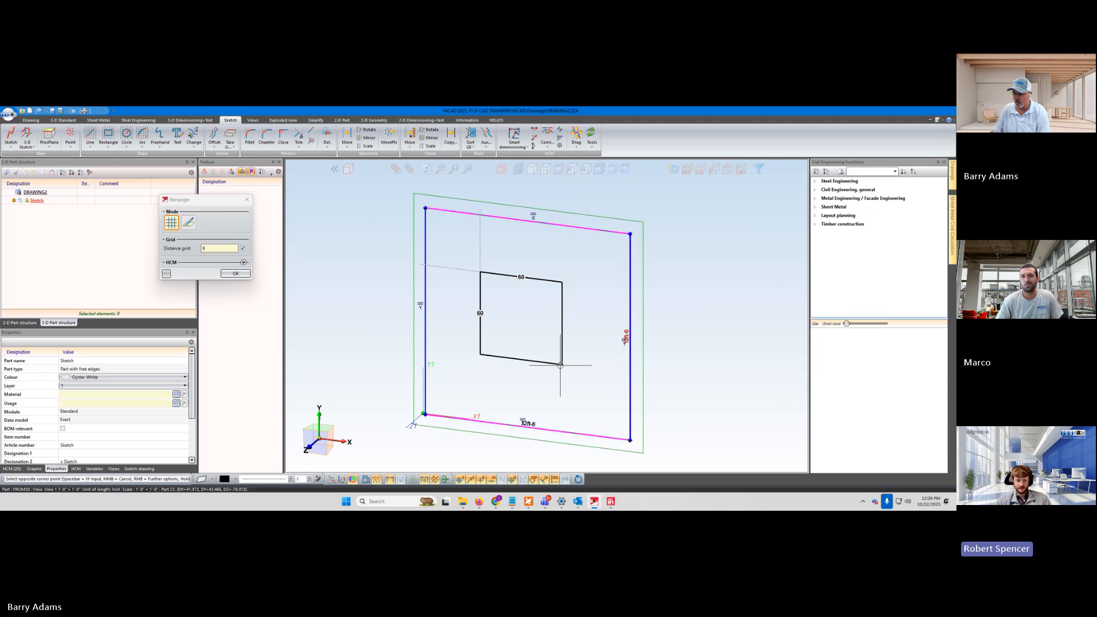
pyautogui.click(560, 364)
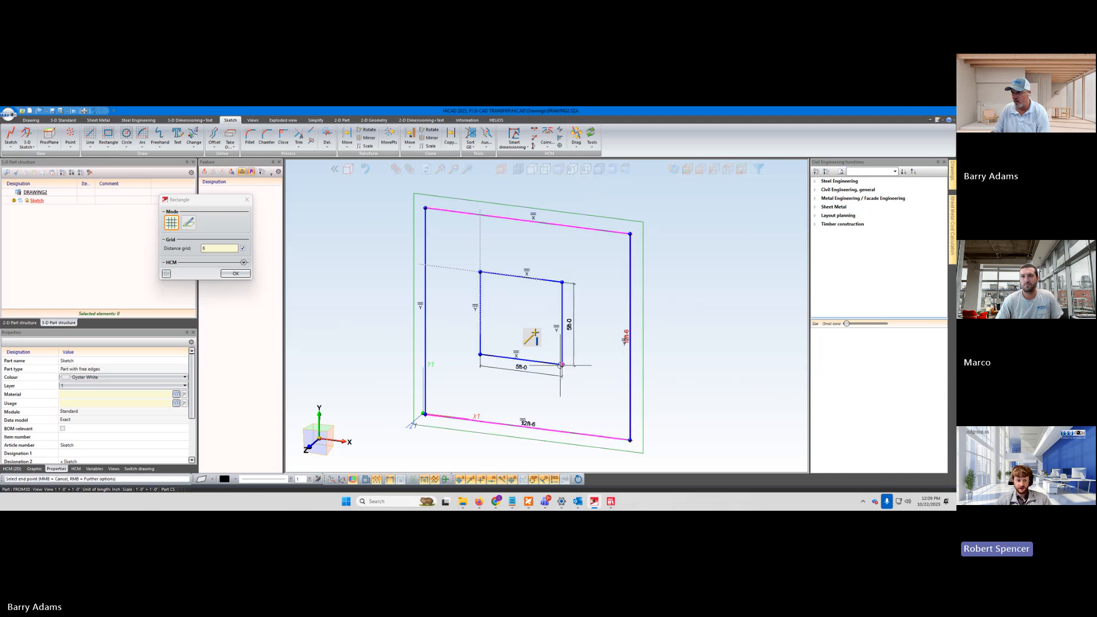
pyautogui.middleClick(587, 379)
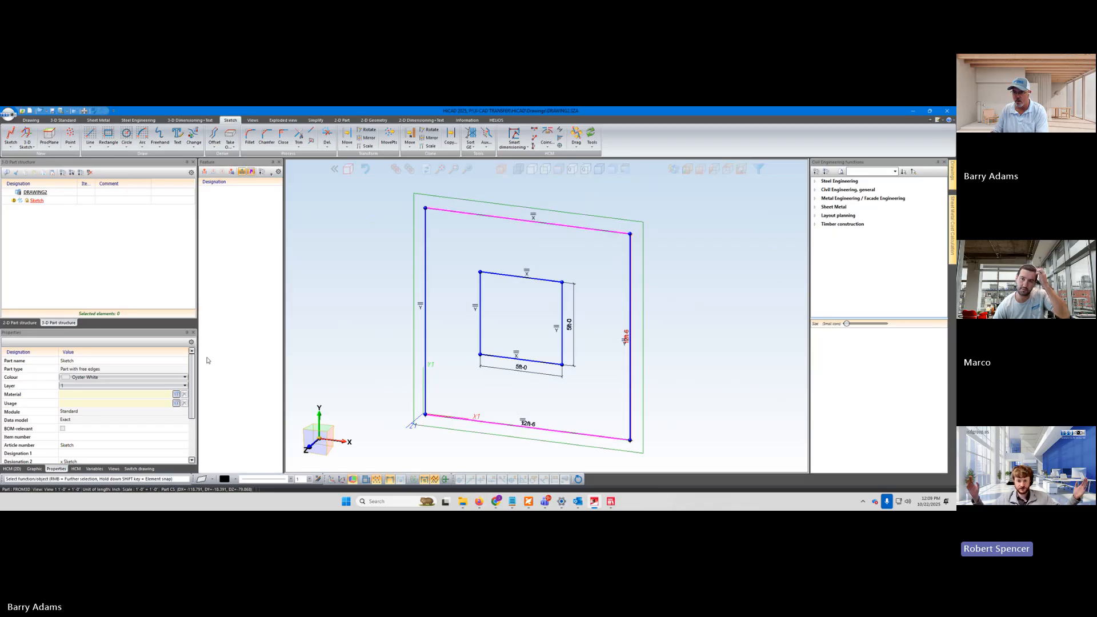
pyautogui.click(194, 420)
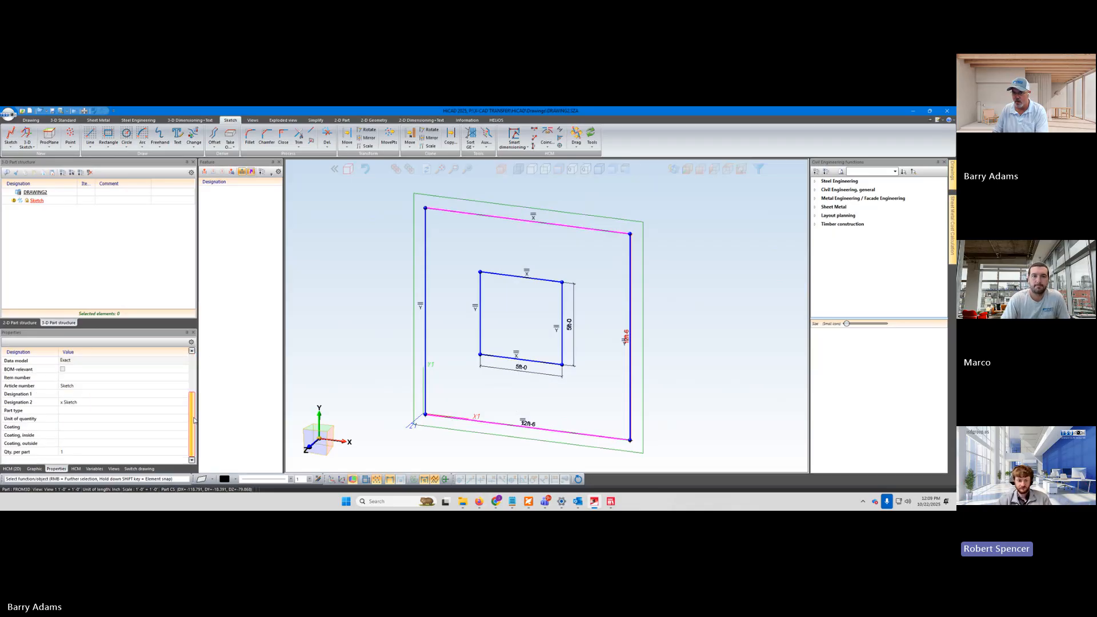
pyautogui.click(38, 201)
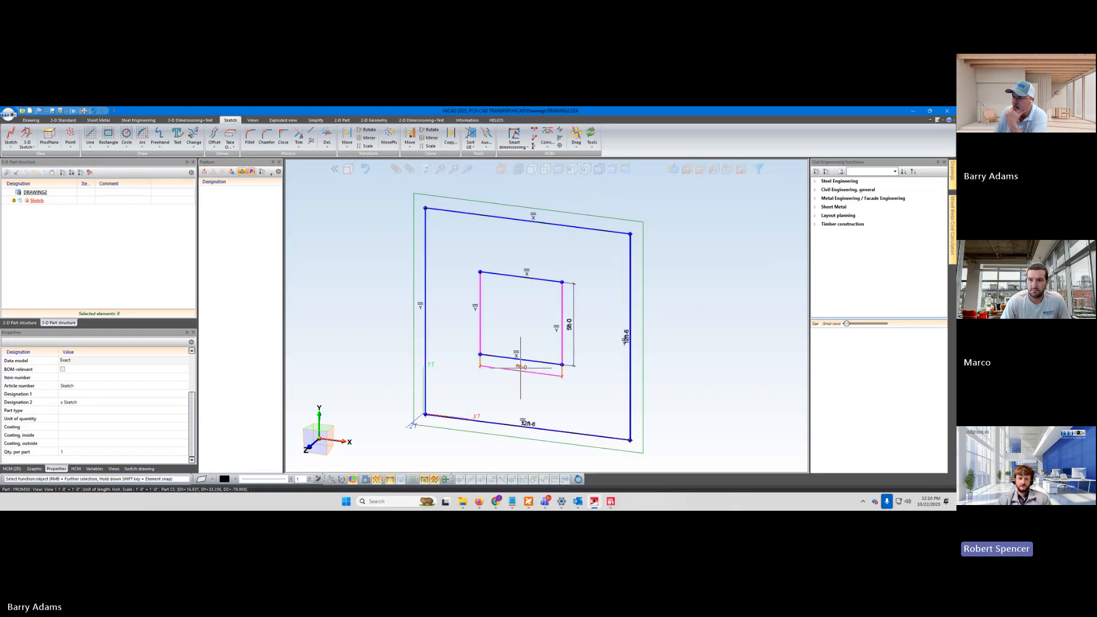
# Step: Delete the inner rectangle's width and height dimensions
pyautogui.rightClick(520, 367)
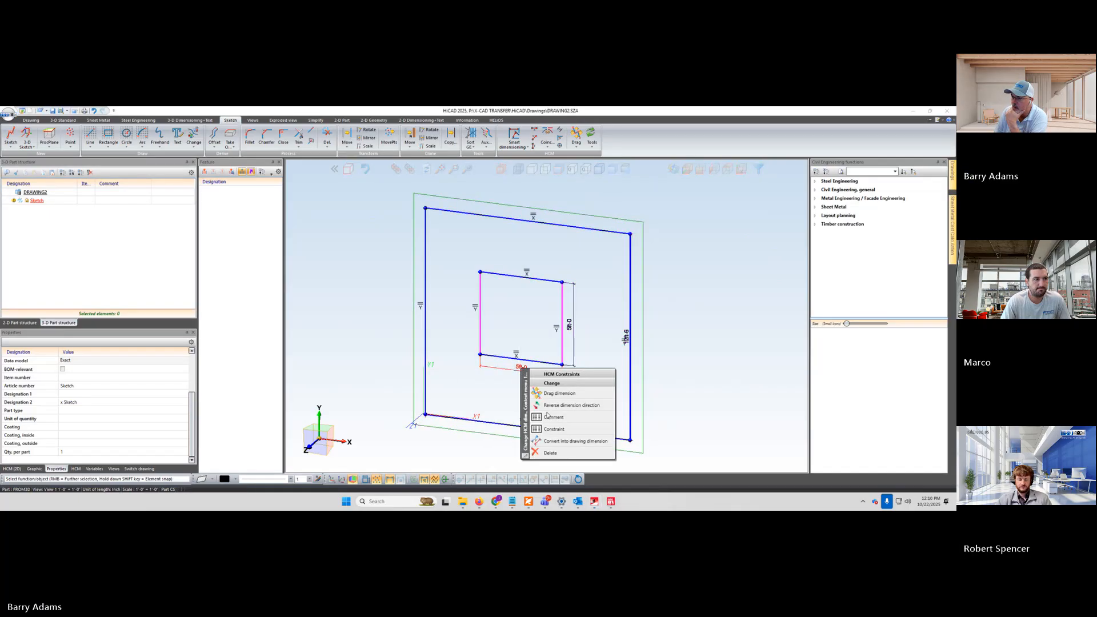
pyautogui.click(557, 455)
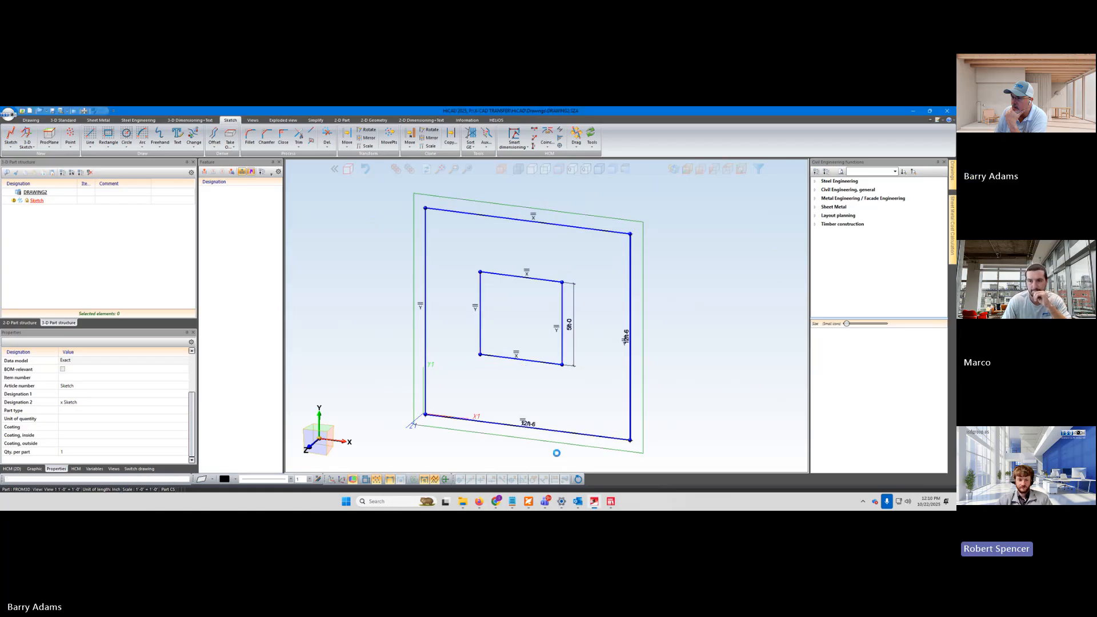
pyautogui.rightClick(570, 325)
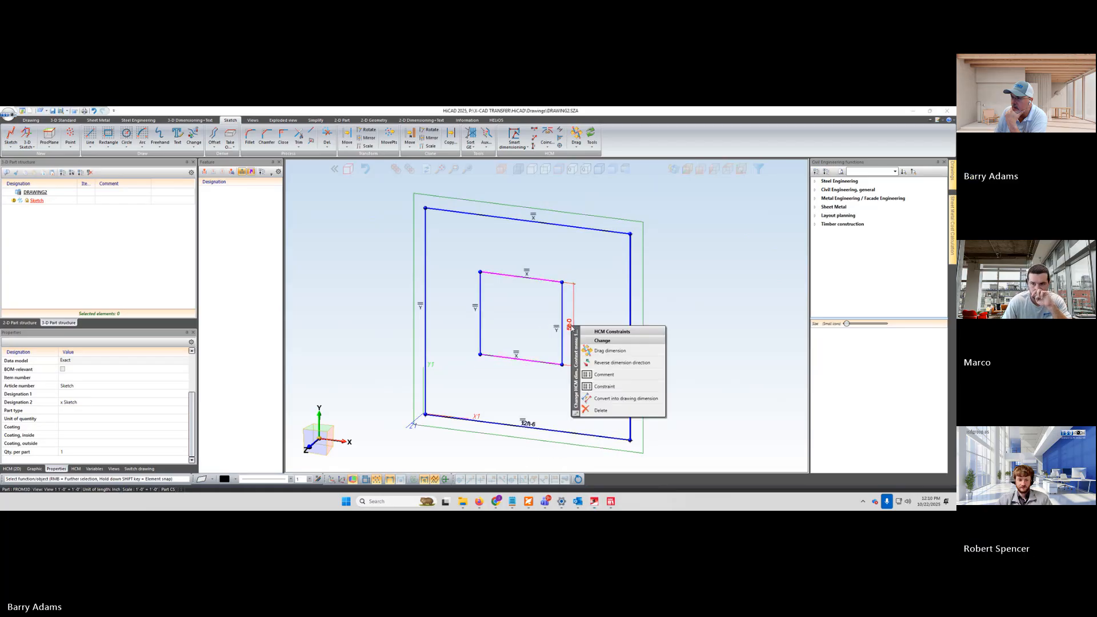
pyautogui.click(600, 411)
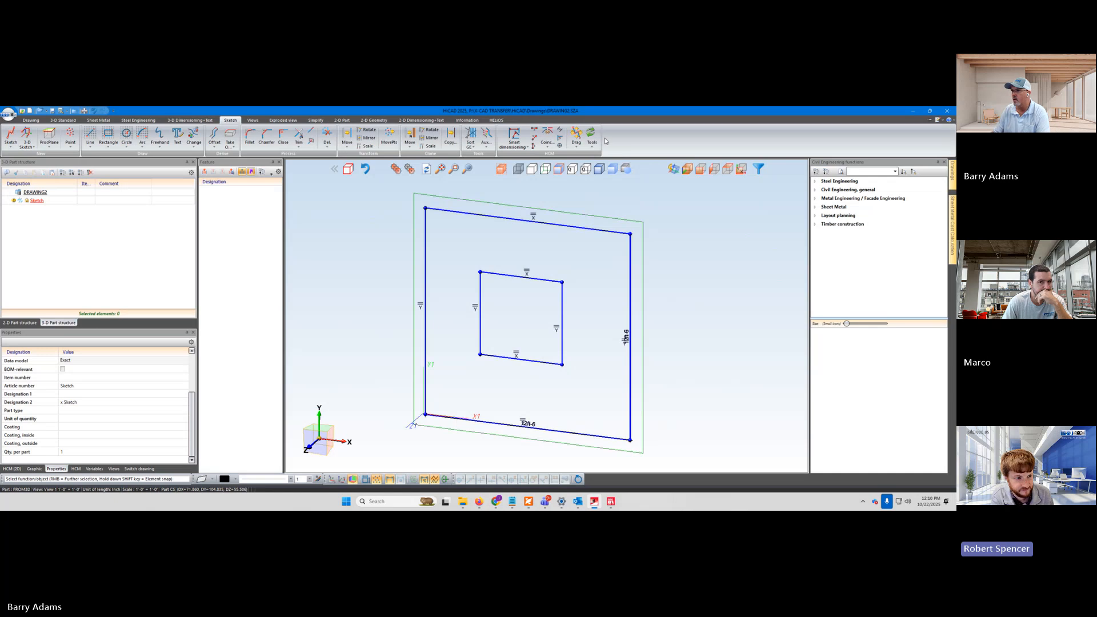
# Step: Dimension the gap between the left edges of the outer and inner rectangles and set it to 50
pyautogui.click(514, 136)
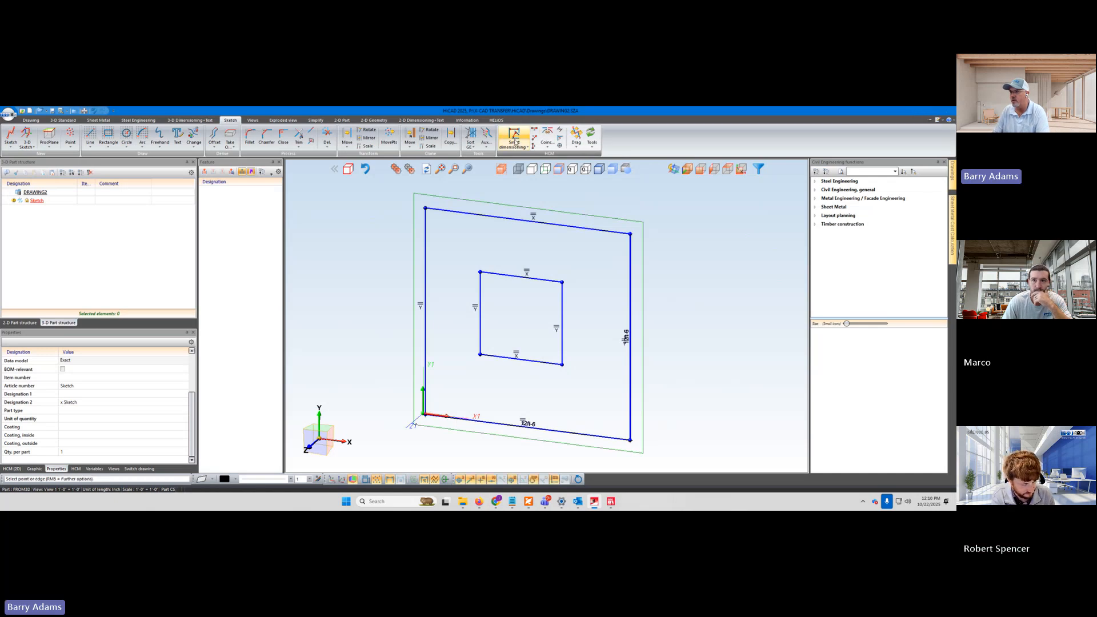
pyautogui.click(426, 310)
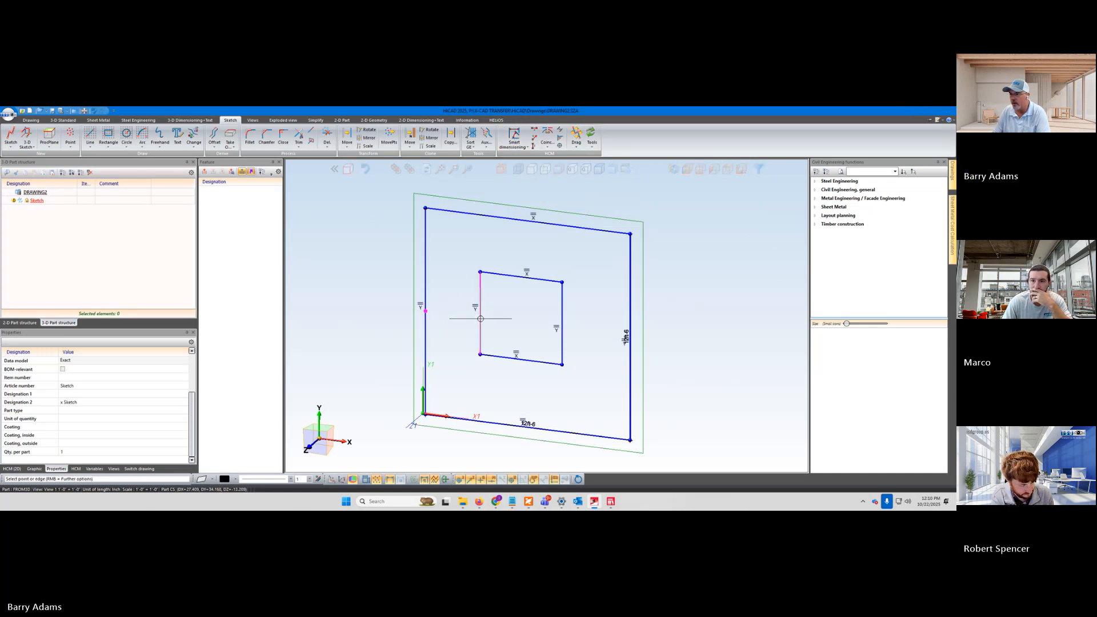
pyautogui.click(480, 330)
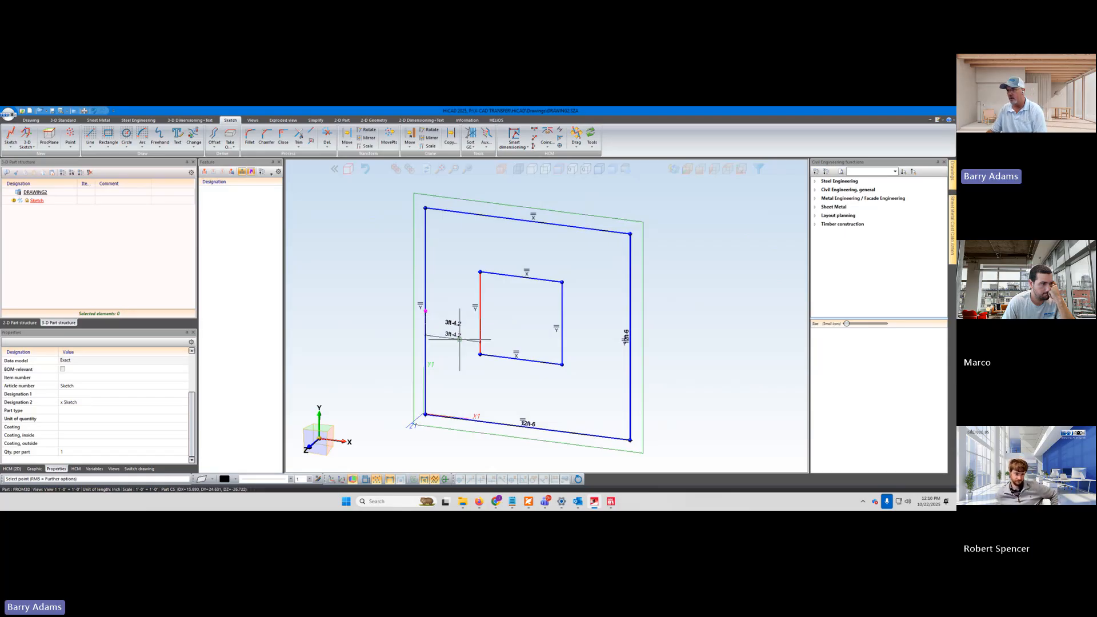
pyautogui.click(461, 336)
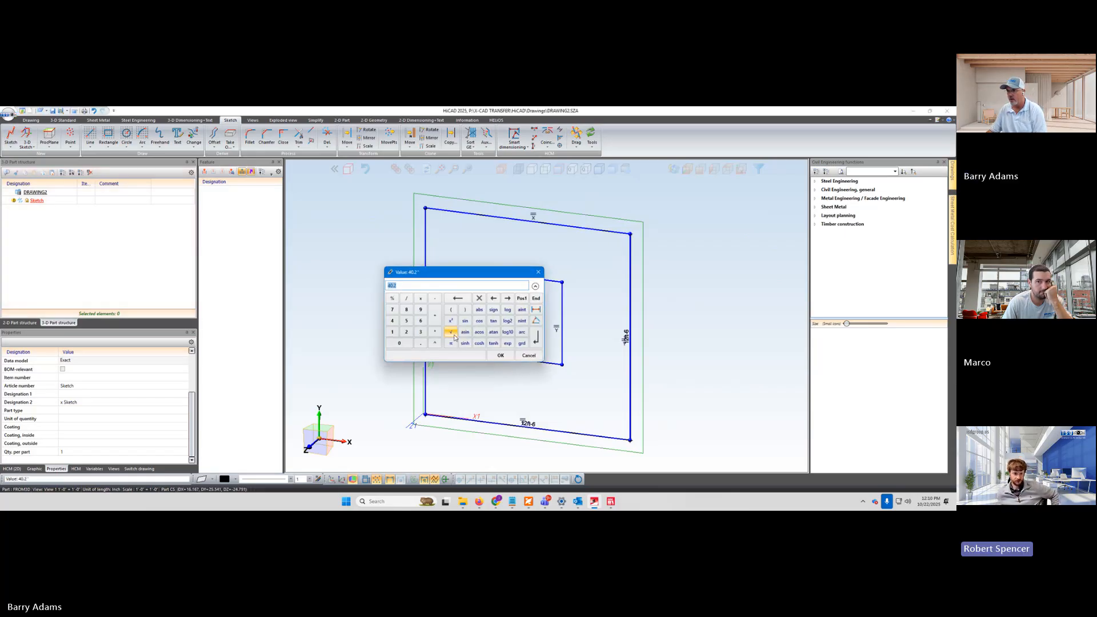
pyautogui.write('5')
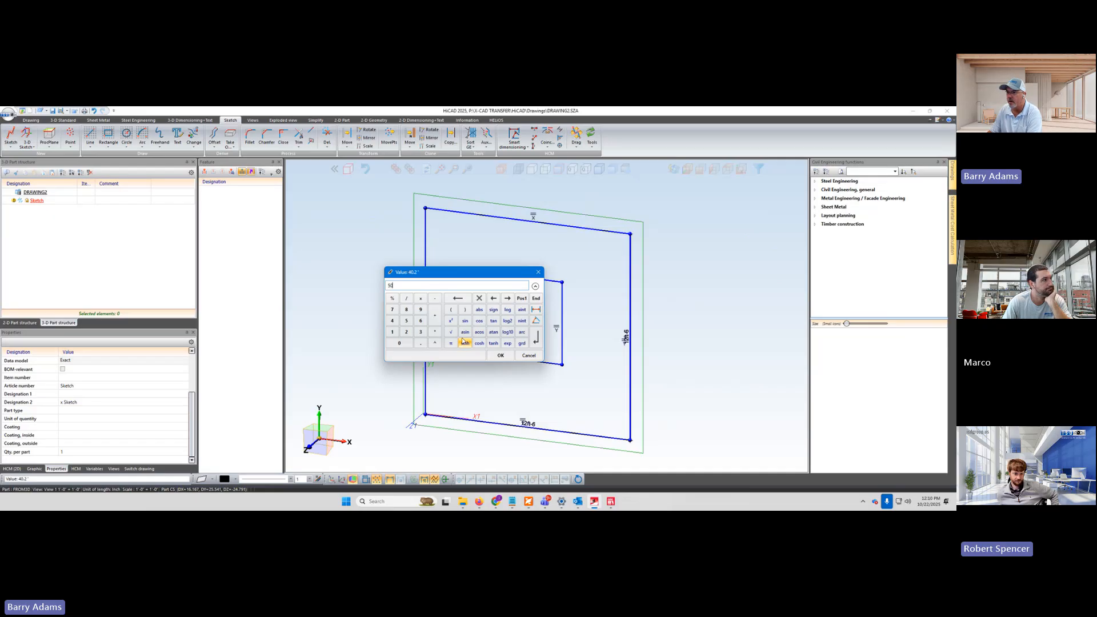
pyautogui.write('0')
pyautogui.press('Return')
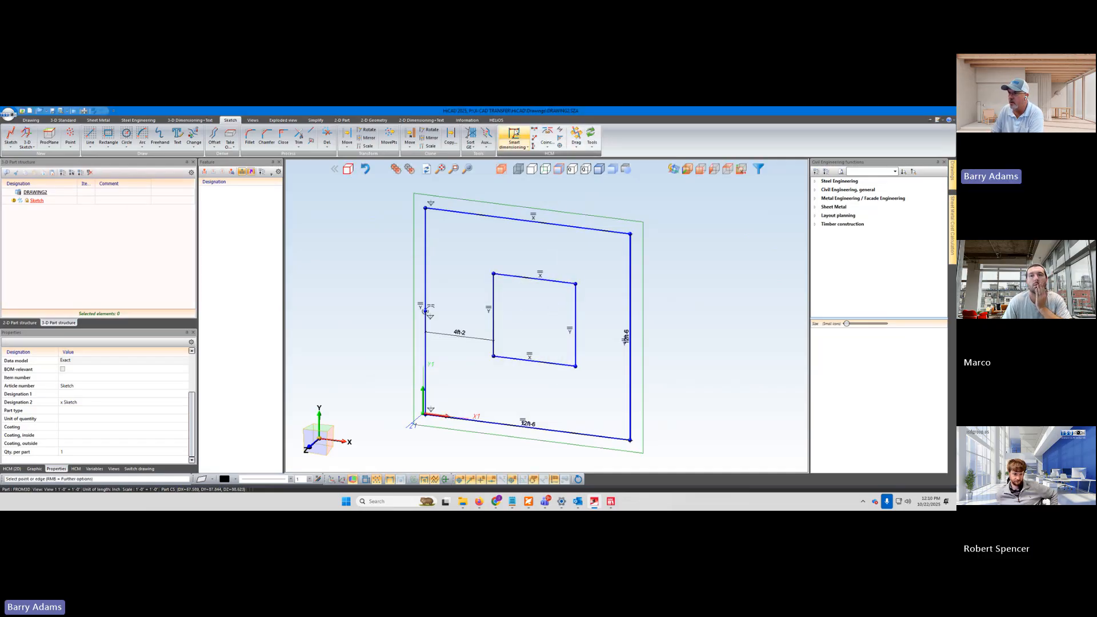
# Step: Dimension the gap between the top edges of the inner and outer rectangles and set it to 50
pyautogui.click(514, 135)
pyautogui.click(534, 278)
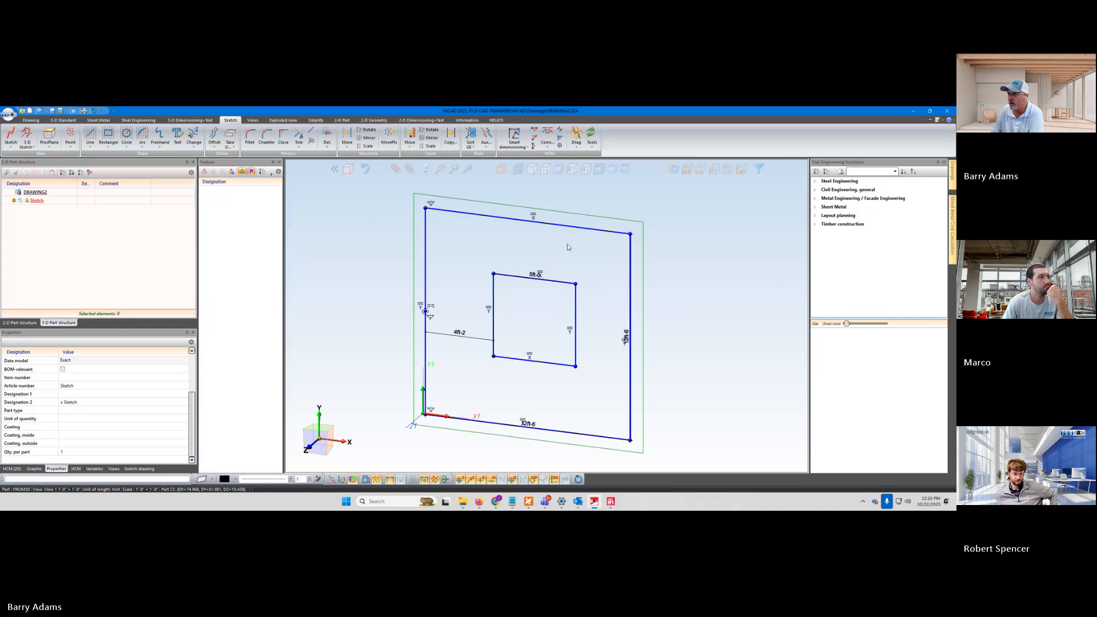
pyautogui.click(564, 224)
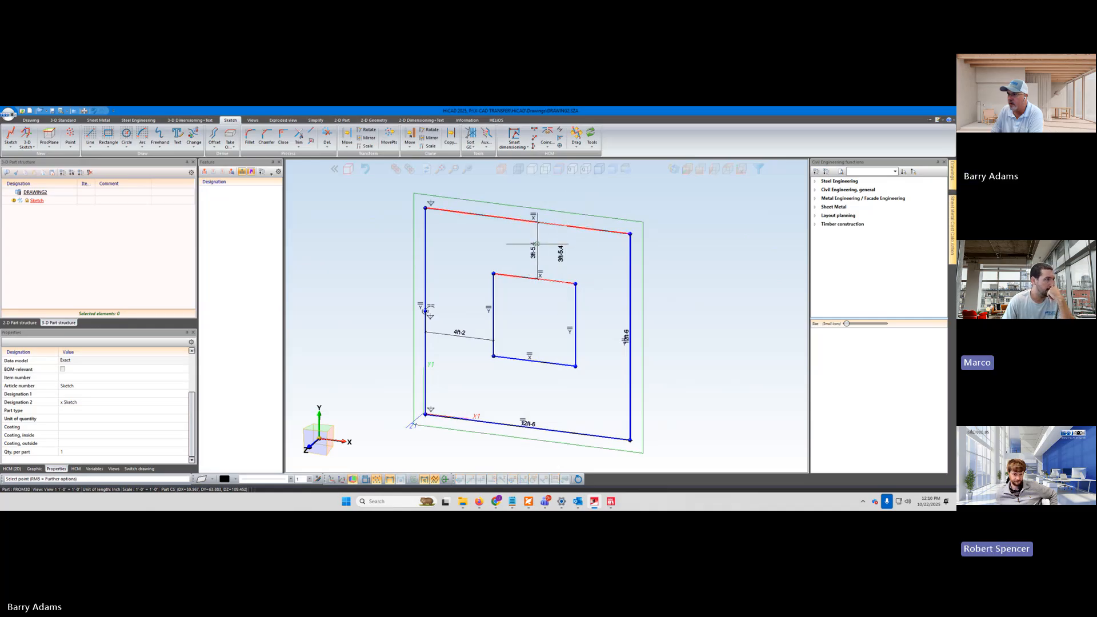
pyautogui.click(520, 244)
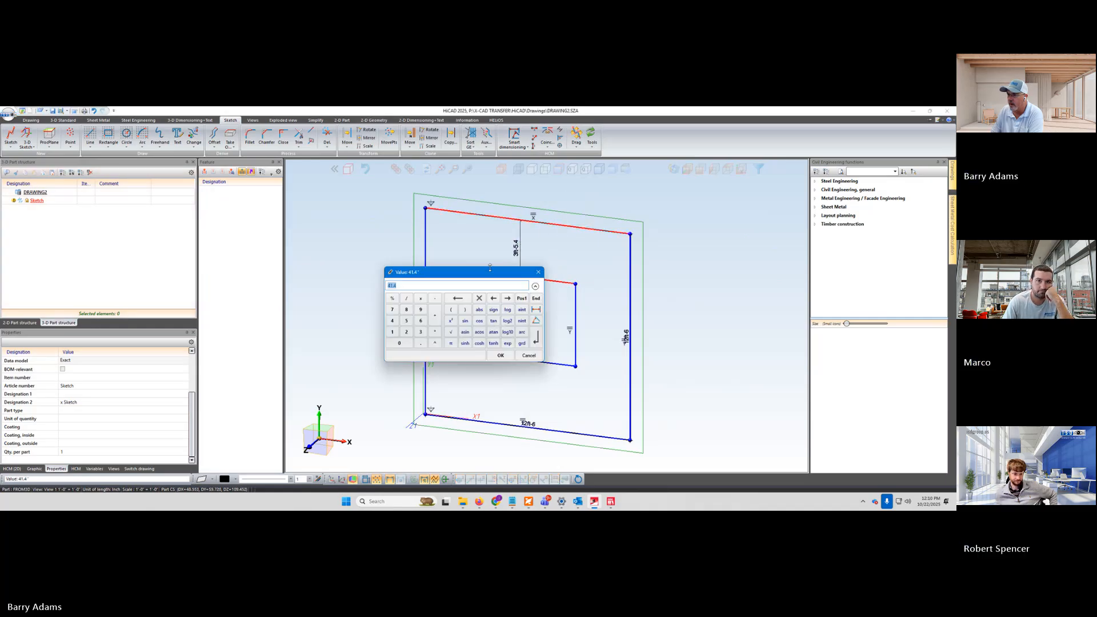
pyautogui.write('50')
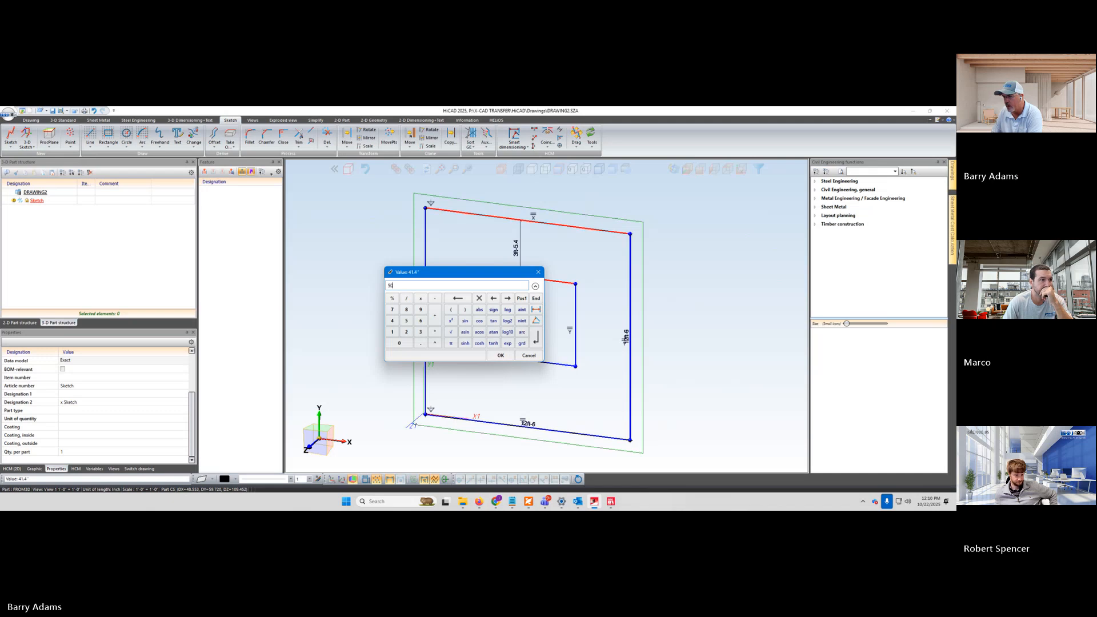
pyautogui.press('Return')
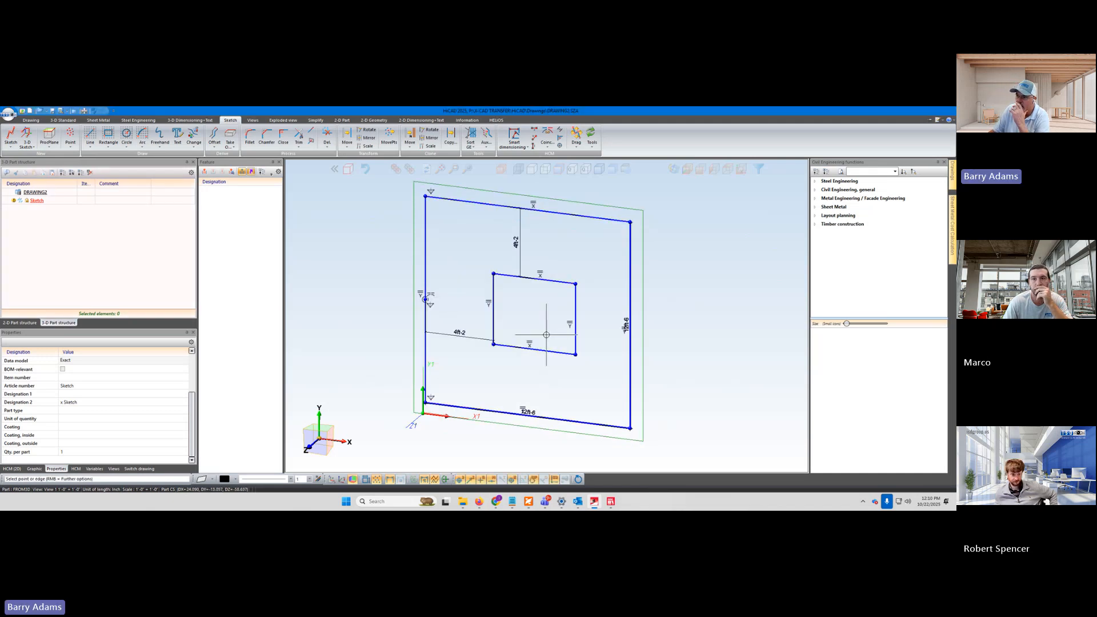
# Step: Dimension the gap between the right edges of the inner and outer rectangles and set it to 50
pyautogui.scroll(-3, 642, 348)
pyautogui.scroll(2, 662, 365)
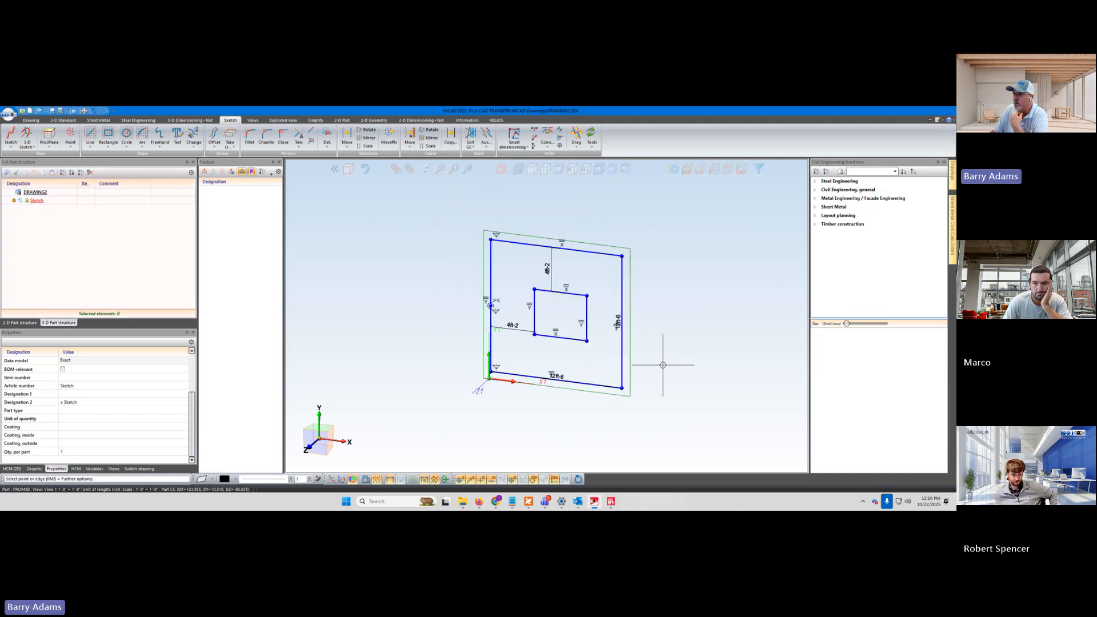
pyautogui.scroll(1, 663, 365)
pyautogui.scroll(-1, 660, 362)
pyautogui.scroll(2, 638, 274)
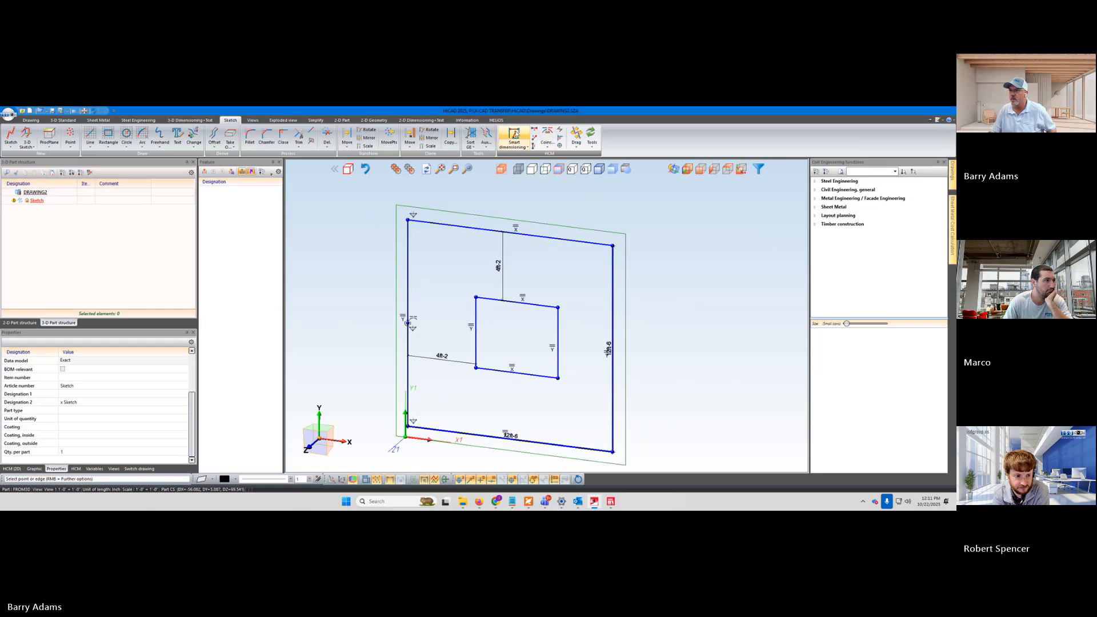
pyautogui.click(514, 136)
pyautogui.click(558, 315)
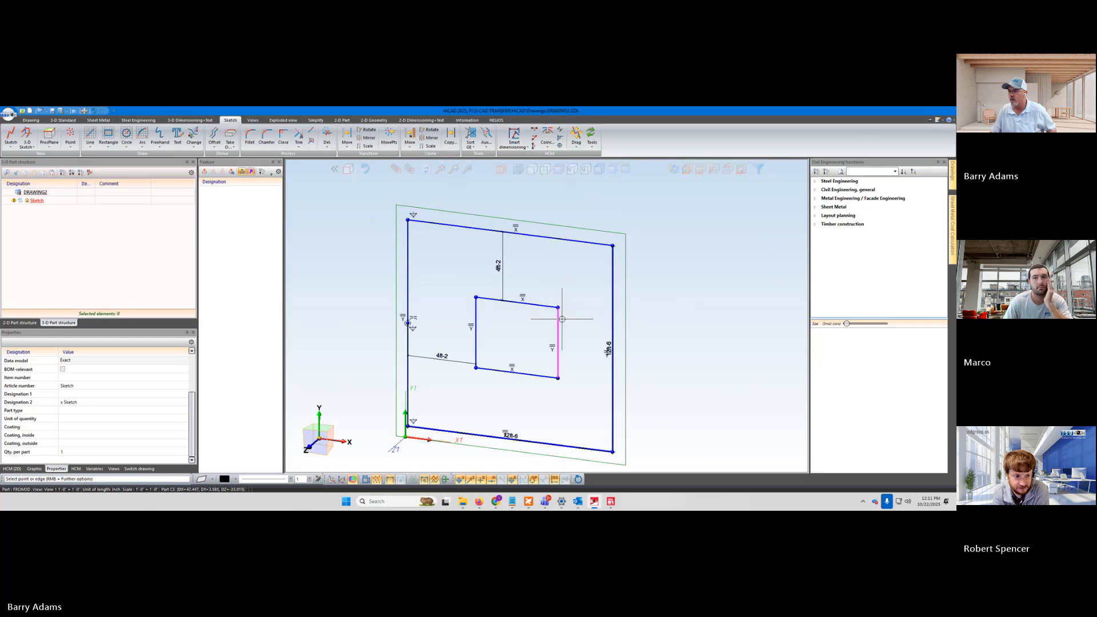
pyautogui.click(612, 319)
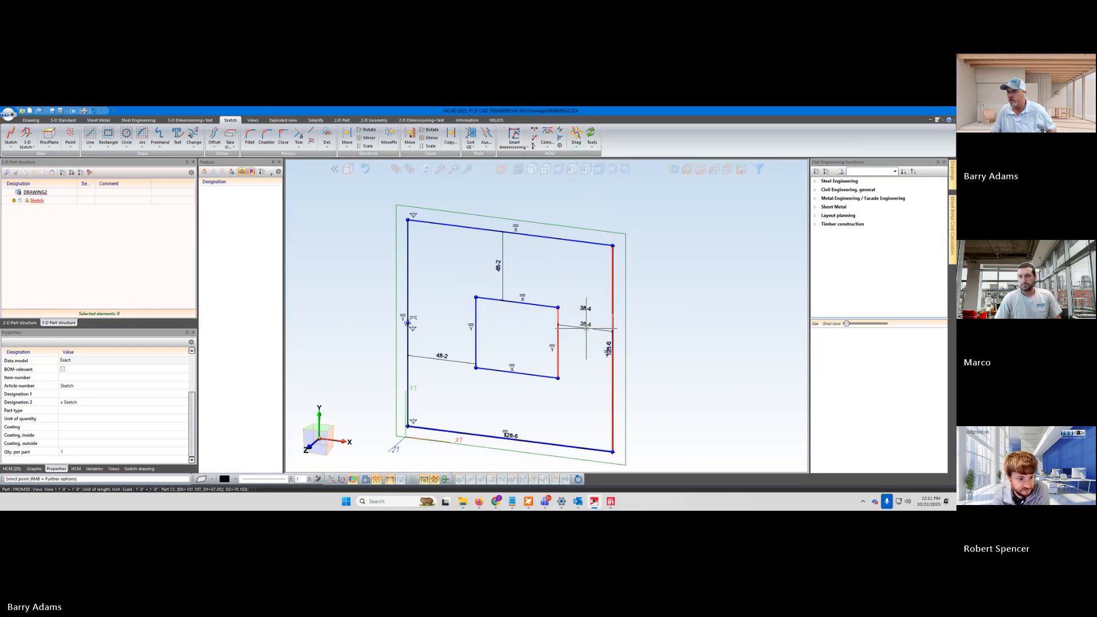
pyautogui.click(585, 328)
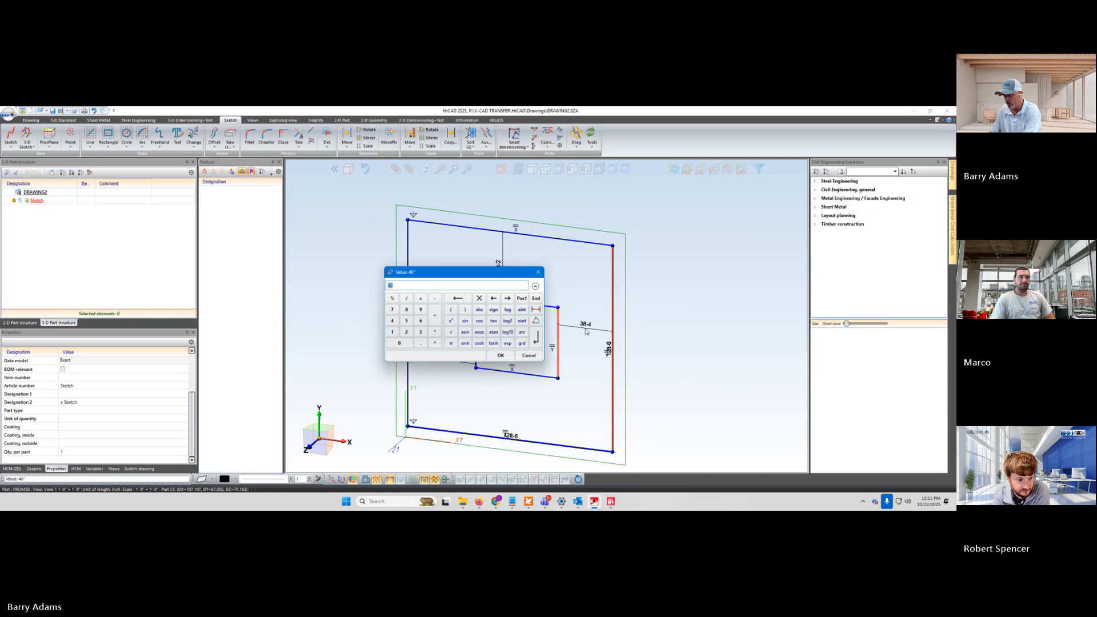
pyautogui.write('50')
pyautogui.press('Return')
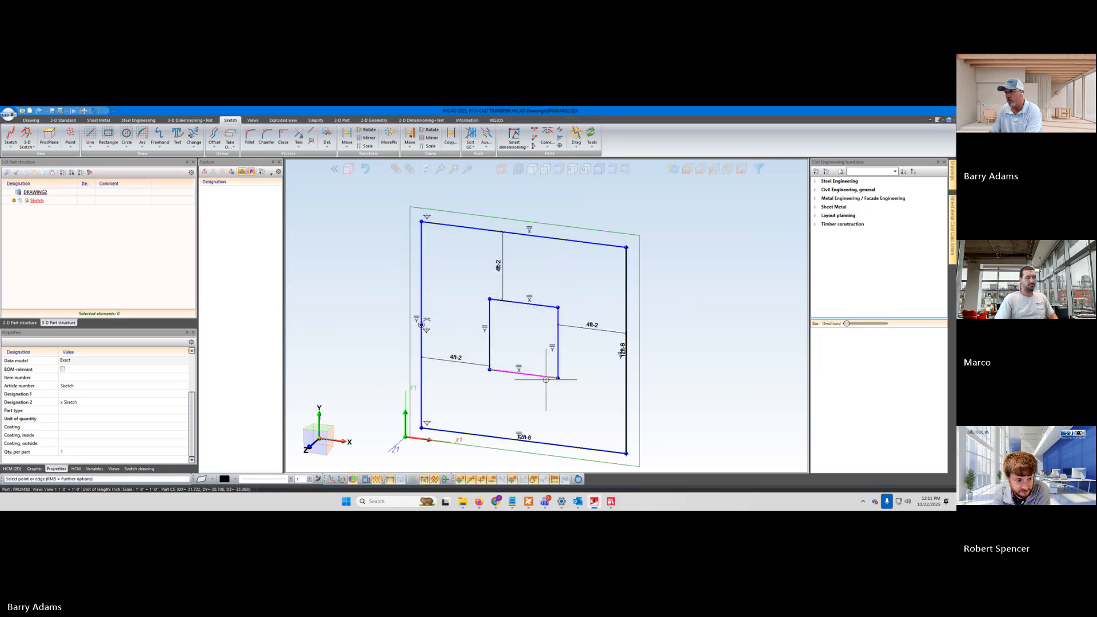
# Step: Dimension the gap between the bottom edges of the inner and outer rectangles and set it to 50
pyautogui.click(514, 138)
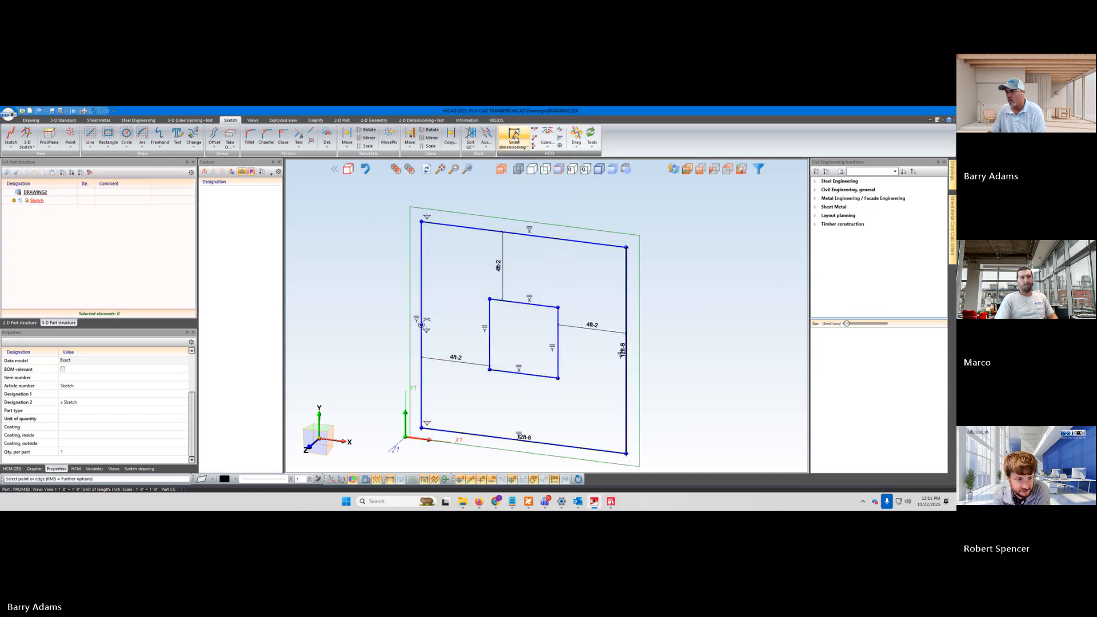
pyautogui.click(523, 373)
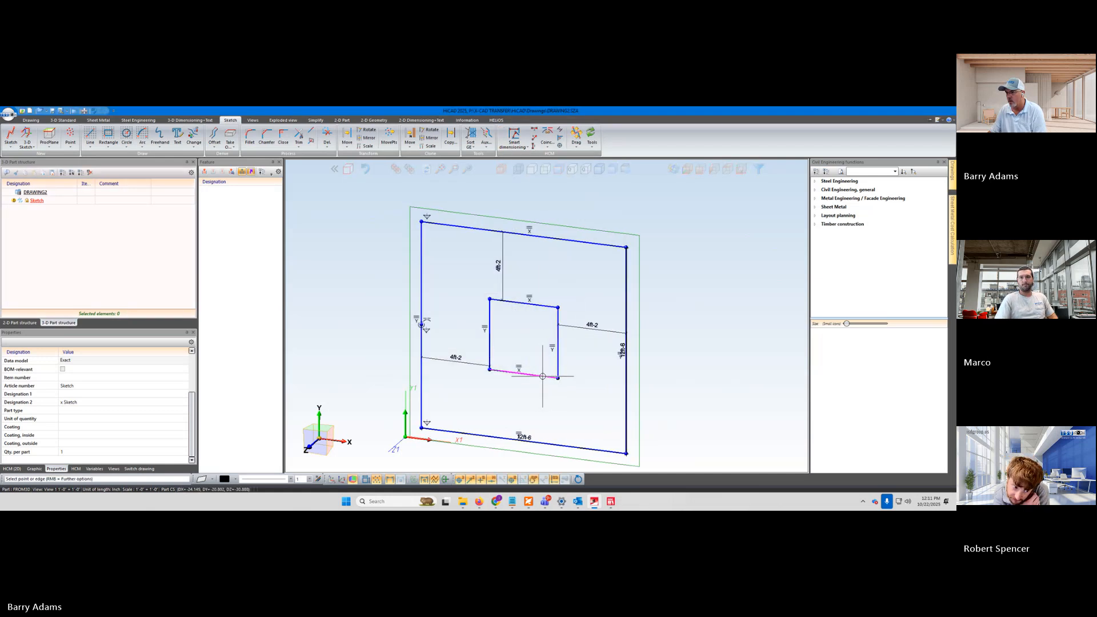
pyautogui.click(545, 445)
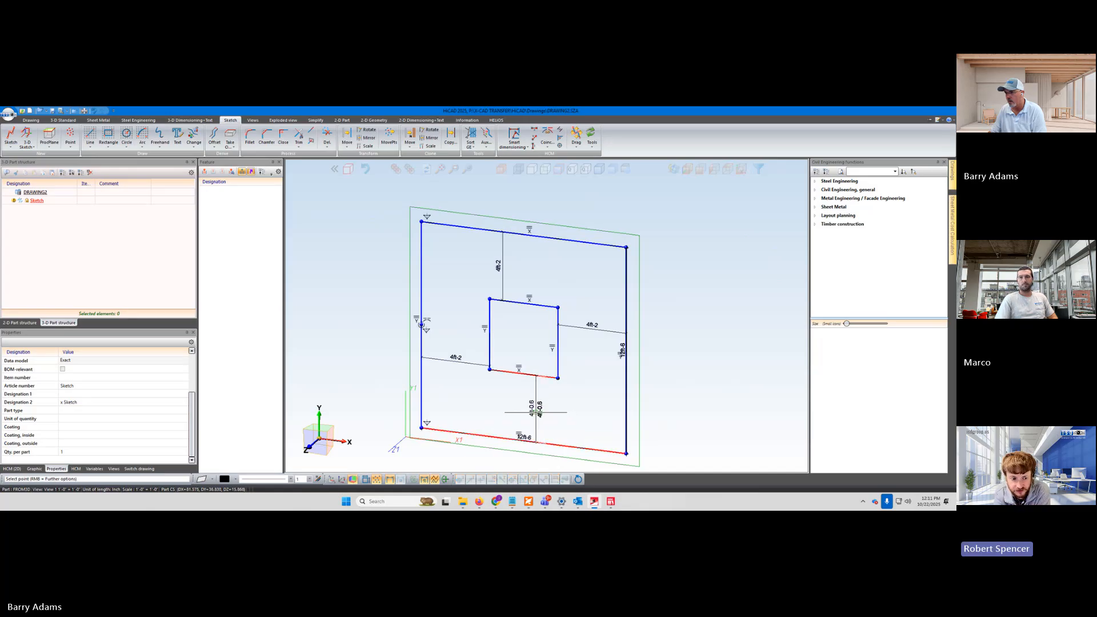
pyautogui.click(536, 411)
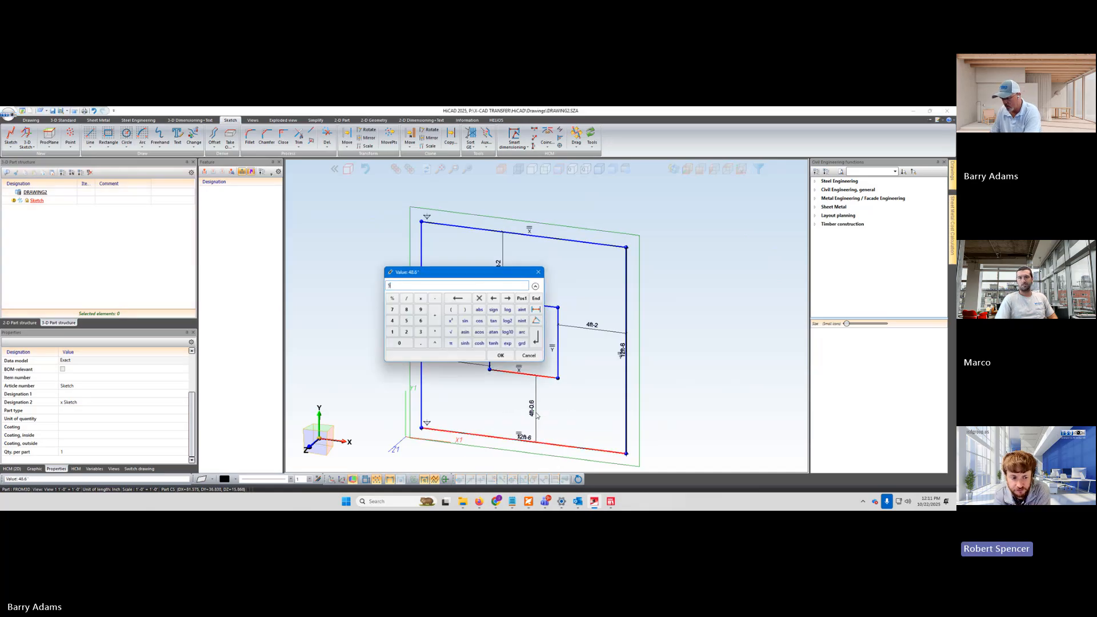
pyautogui.press('Return')
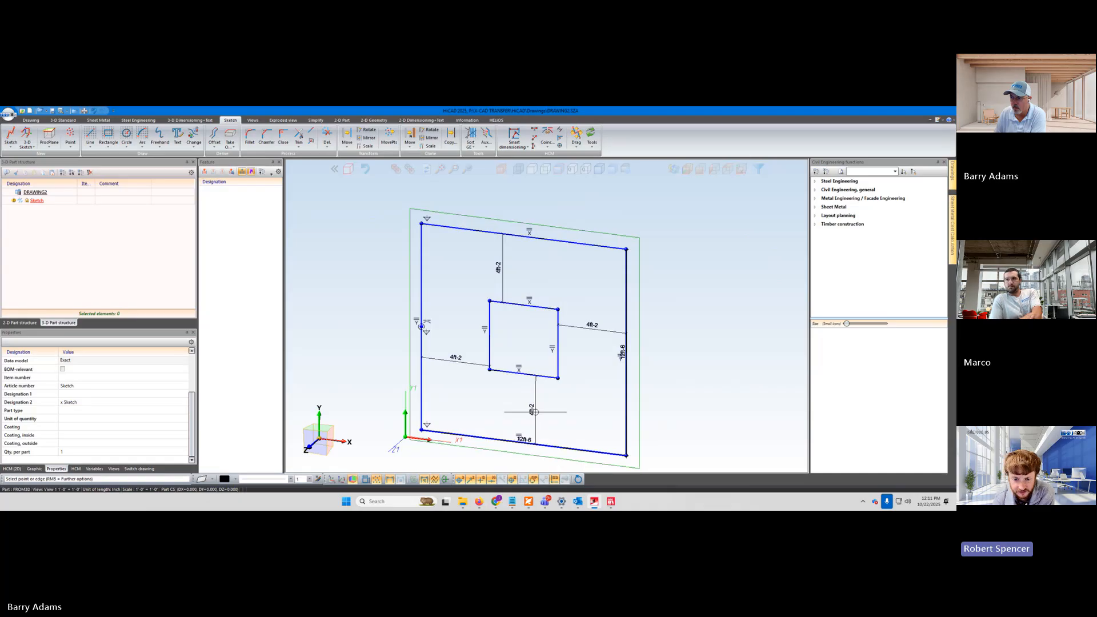
pyautogui.scroll(-5, 663, 360)
pyautogui.scroll(4, 662, 389)
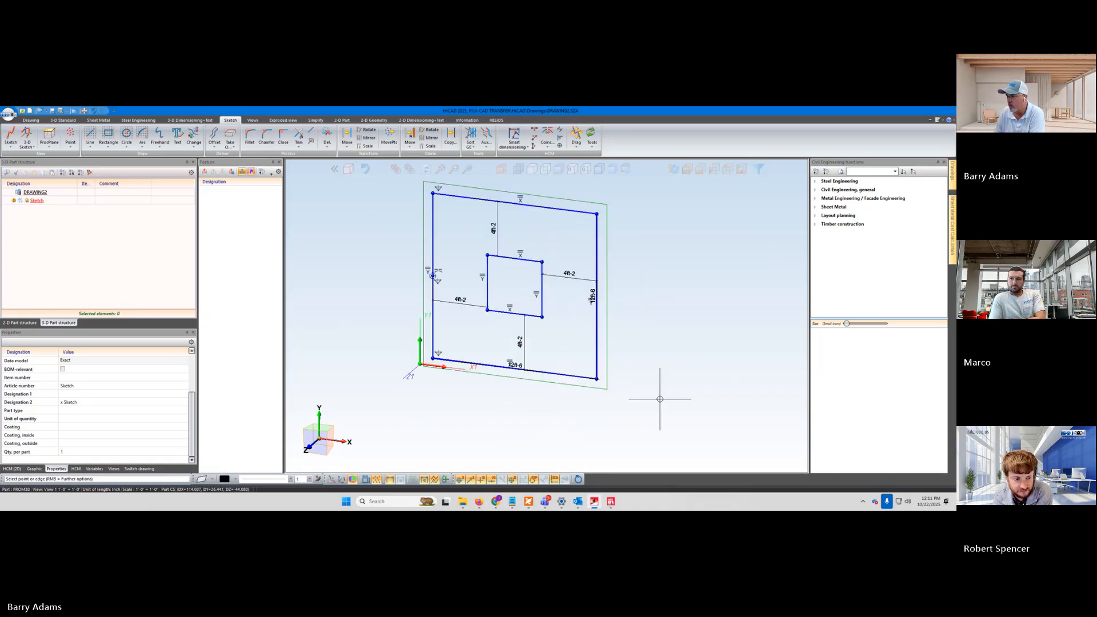
pyautogui.moveTo(516, 423)
pyautogui.mouseDown(button='middle')
pyautogui.moveTo(538, 431)
pyautogui.moveTo(553, 414)
pyautogui.moveTo(526, 416)
pyautogui.moveTo(549, 414)
pyautogui.mouseUp(button='middle')
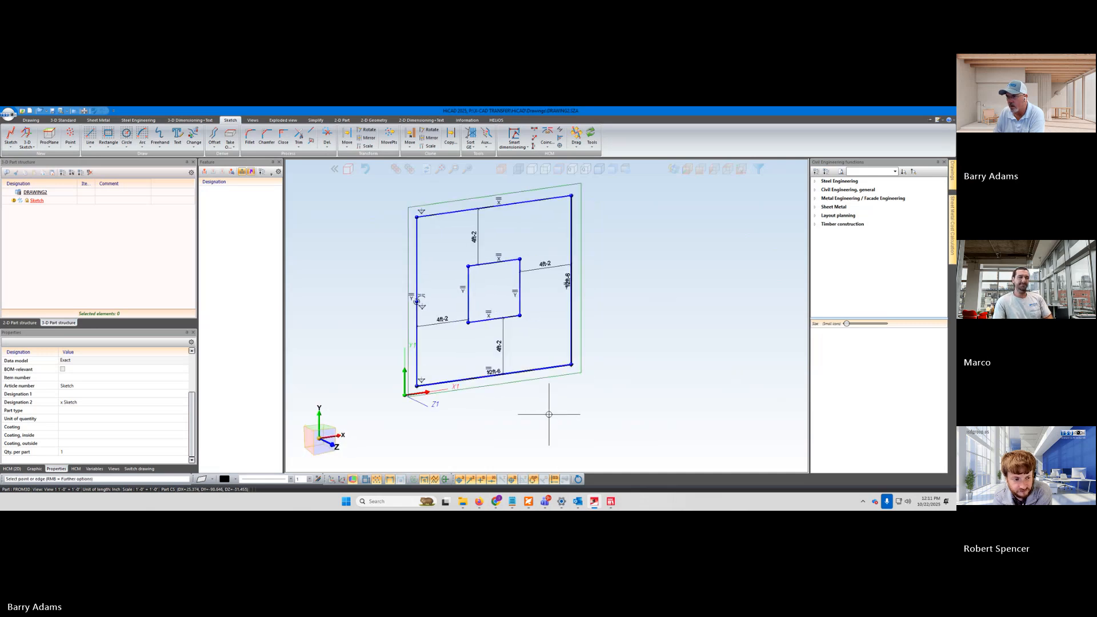
pyautogui.scroll(-3, 548, 413)
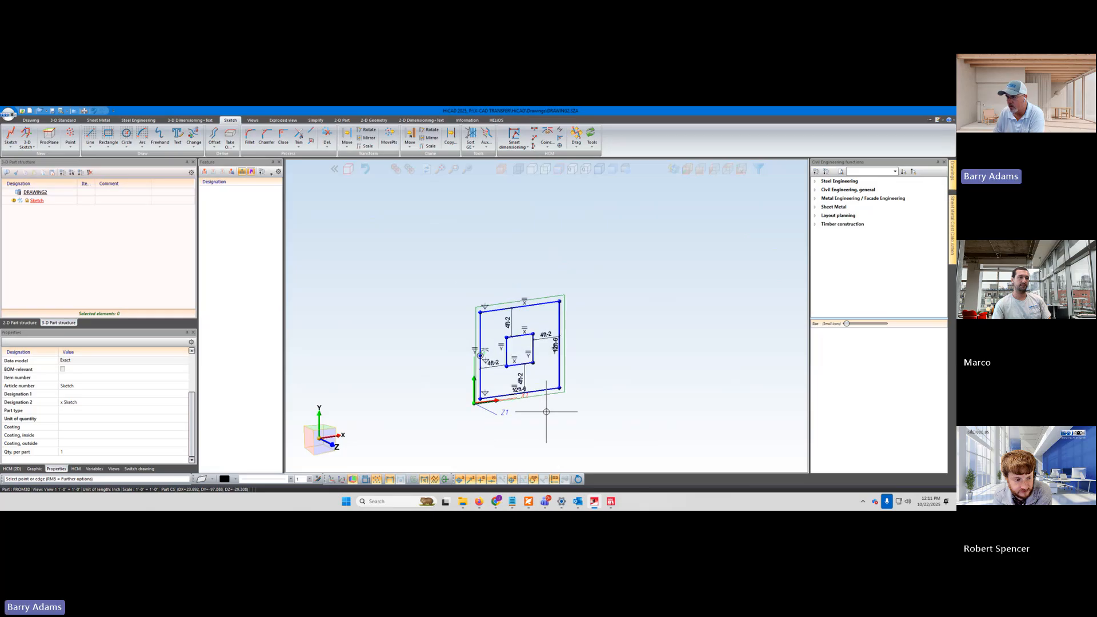
pyautogui.scroll(3, 471, 408)
pyautogui.scroll(-1, 472, 408)
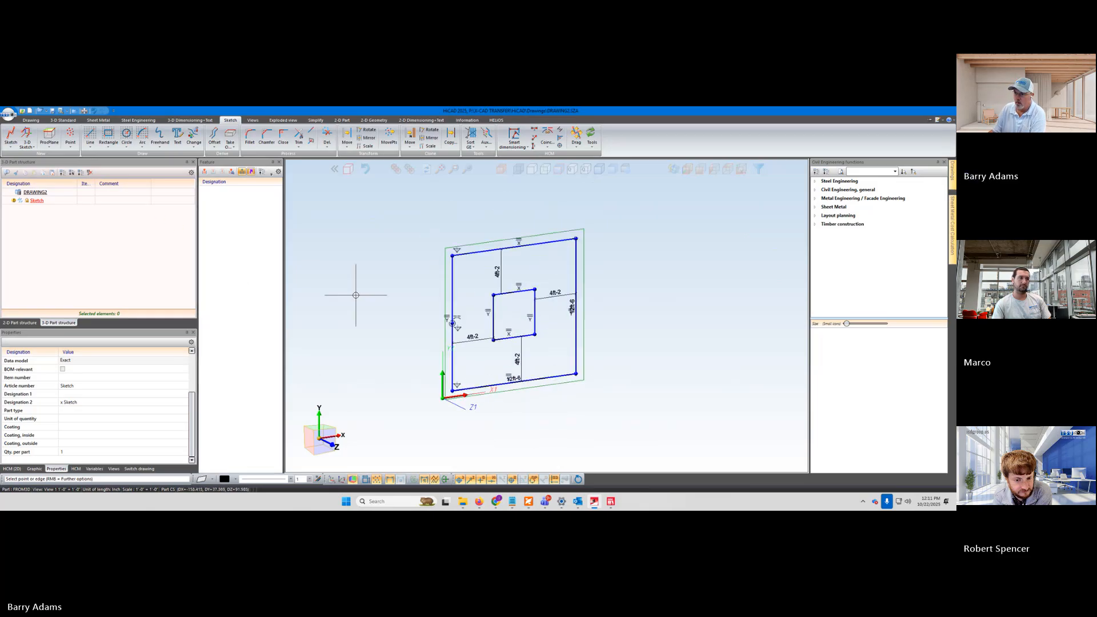
pyautogui.scroll(1, 404, 318)
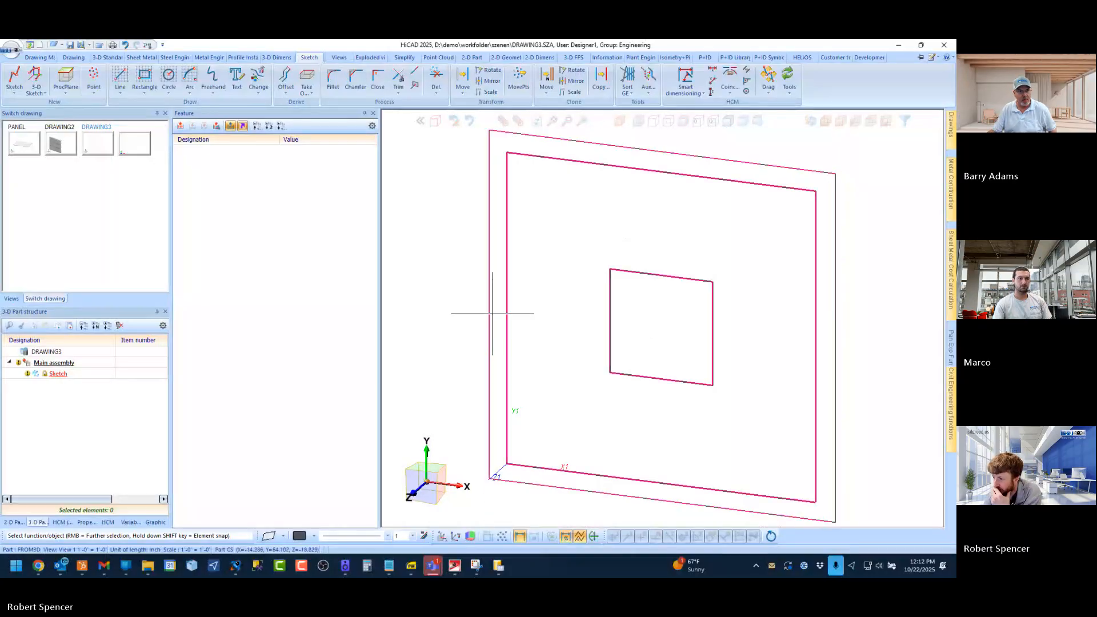
# Step: Display the HCM positional and dimensional constraints of the rectangle sketch in DRAWING3
pyautogui.scroll(-1, 558, 298)
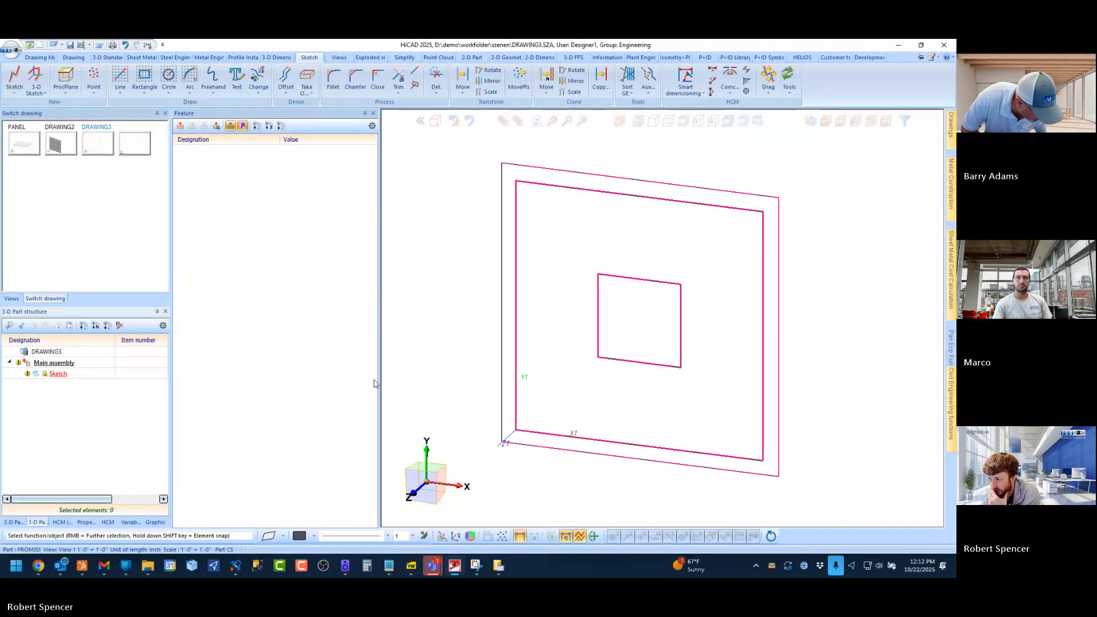
pyautogui.scroll(-2, 521, 366)
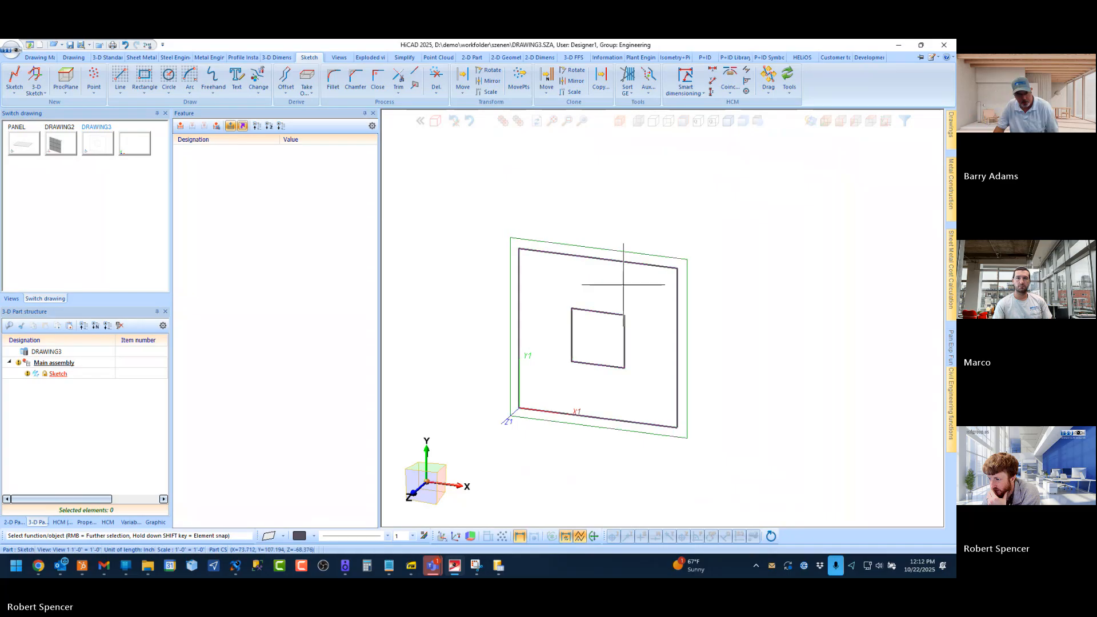
pyautogui.scroll(1, 600, 401)
pyautogui.click(62, 523)
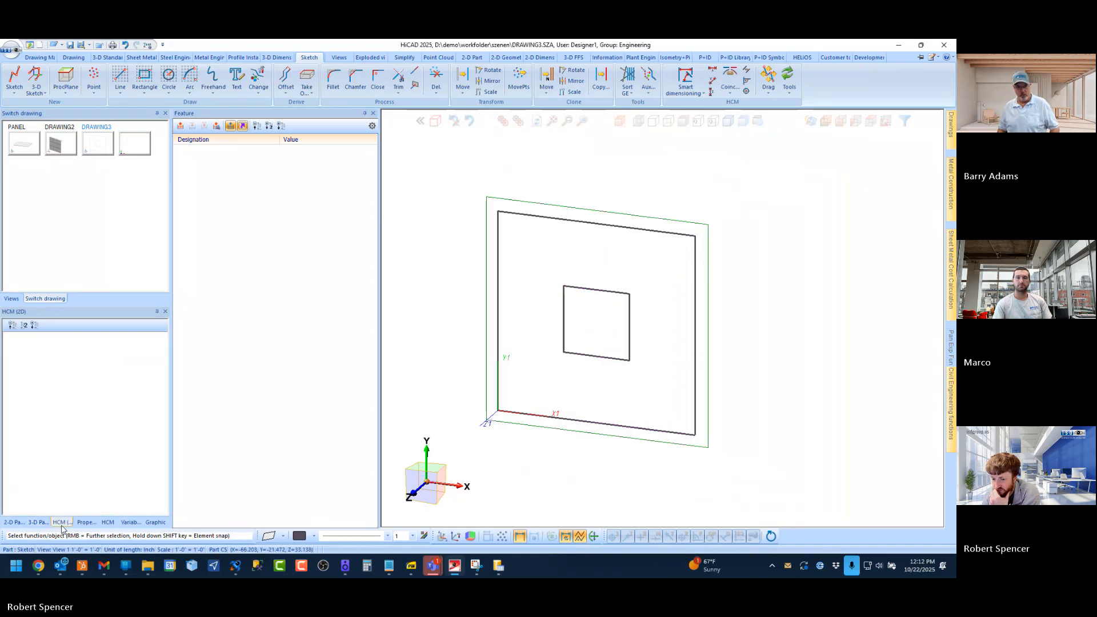
pyautogui.click(107, 522)
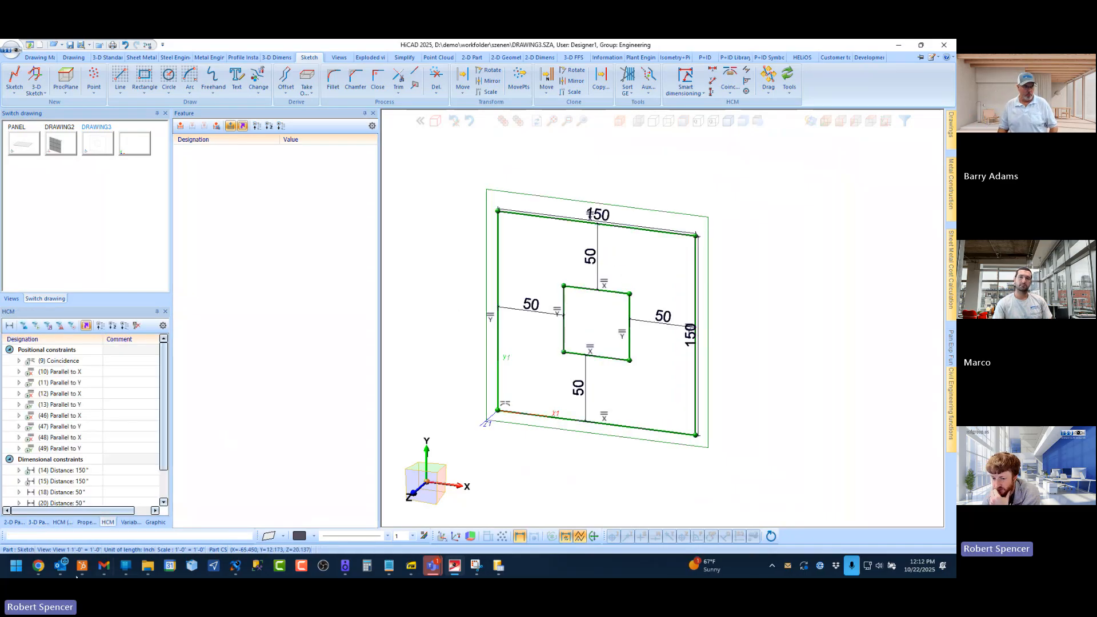
# Step: Show the 3-D part structure, consult the training book's page on creating the wall's building material, and return to HiCAD
pyautogui.click(38, 522)
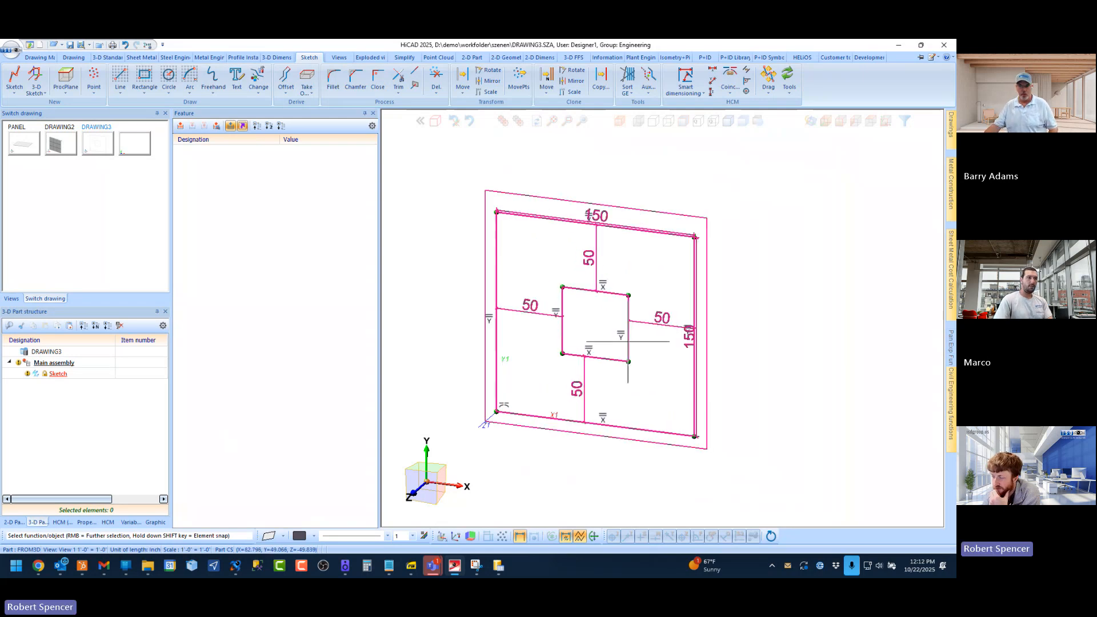
pyautogui.click(411, 566)
pyautogui.scroll(-3, 465, 272)
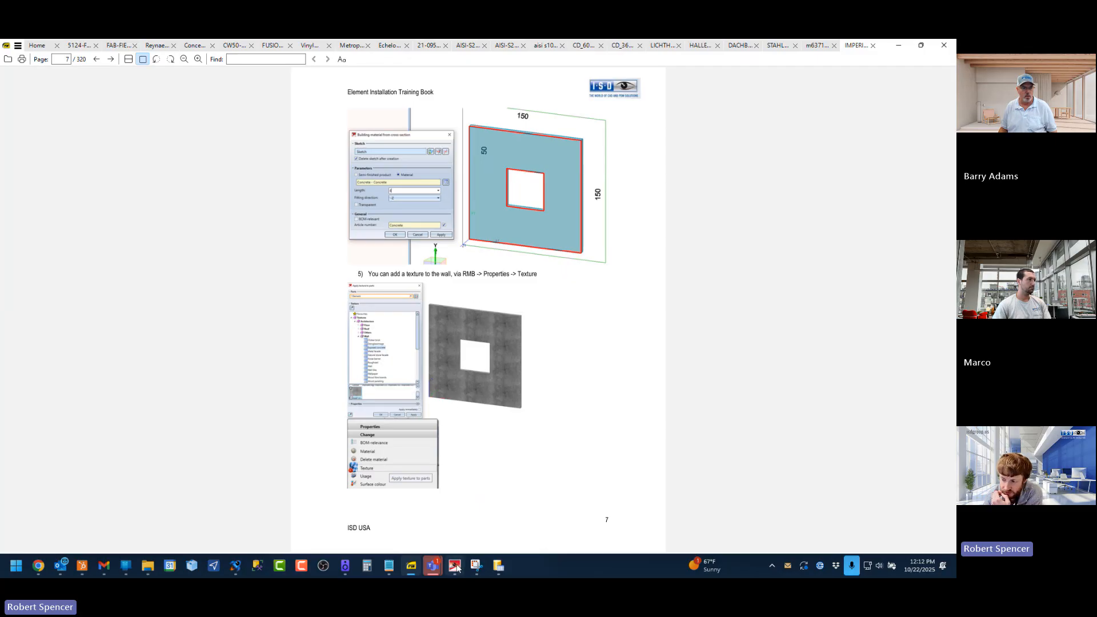
pyautogui.click(495, 565)
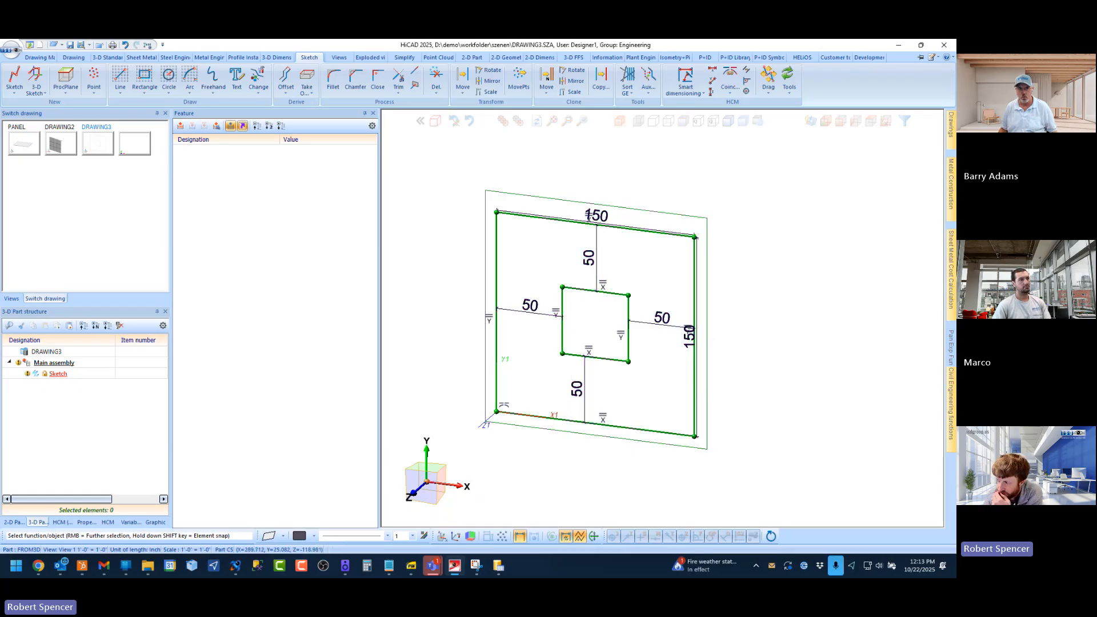
# Step: Start the general building material from sketch as cross-section function and enable deleting the sketch after creation
pyautogui.moveTo(952, 389)
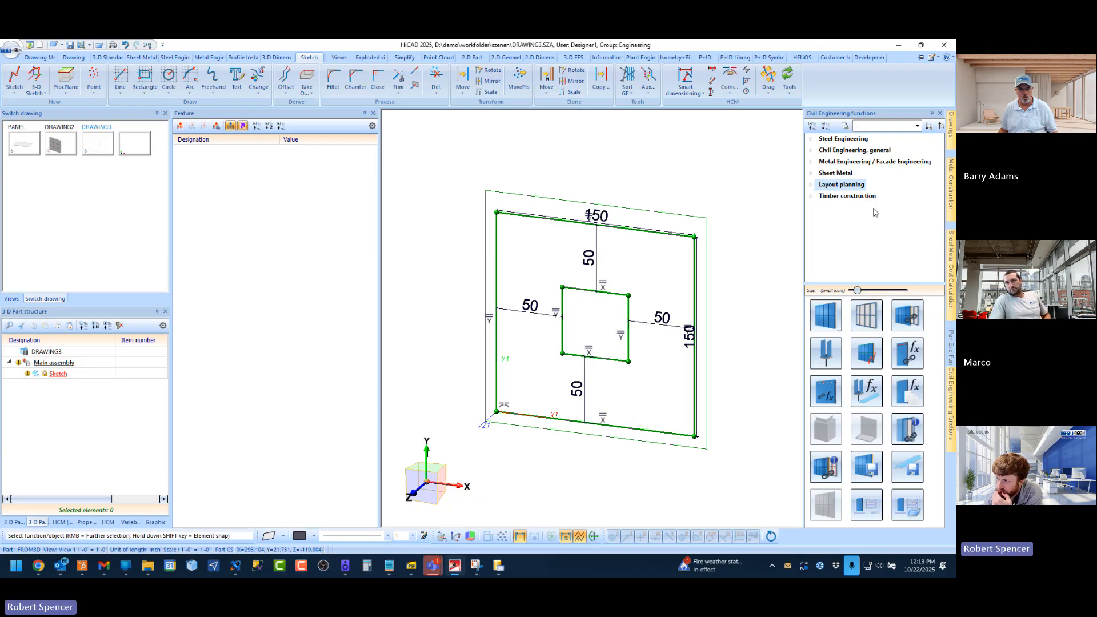
pyautogui.click(845, 151)
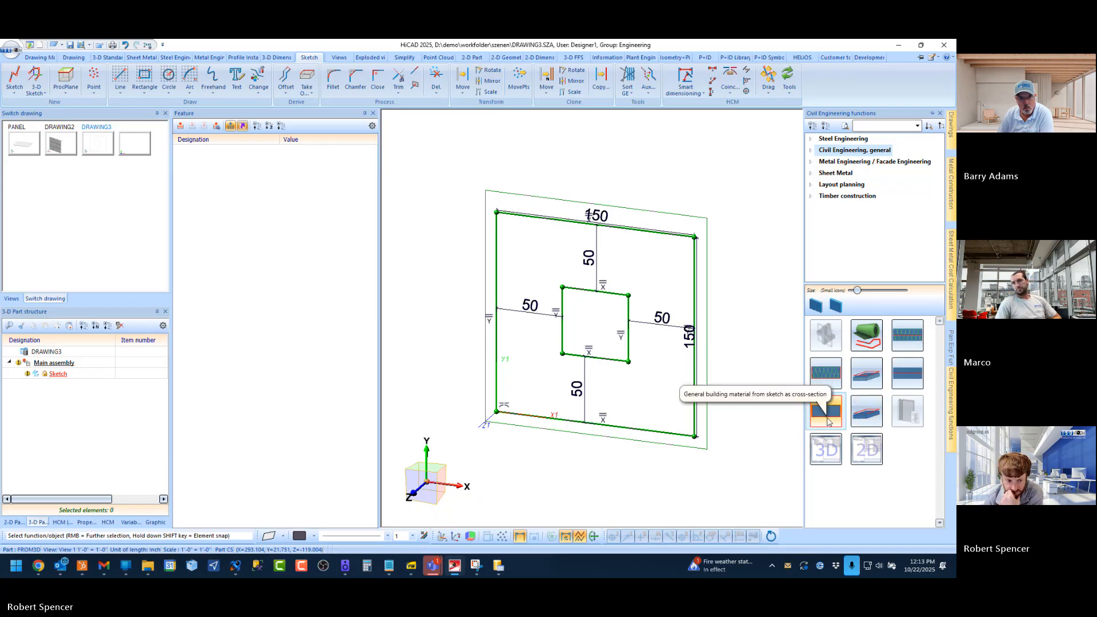
pyautogui.click(828, 421)
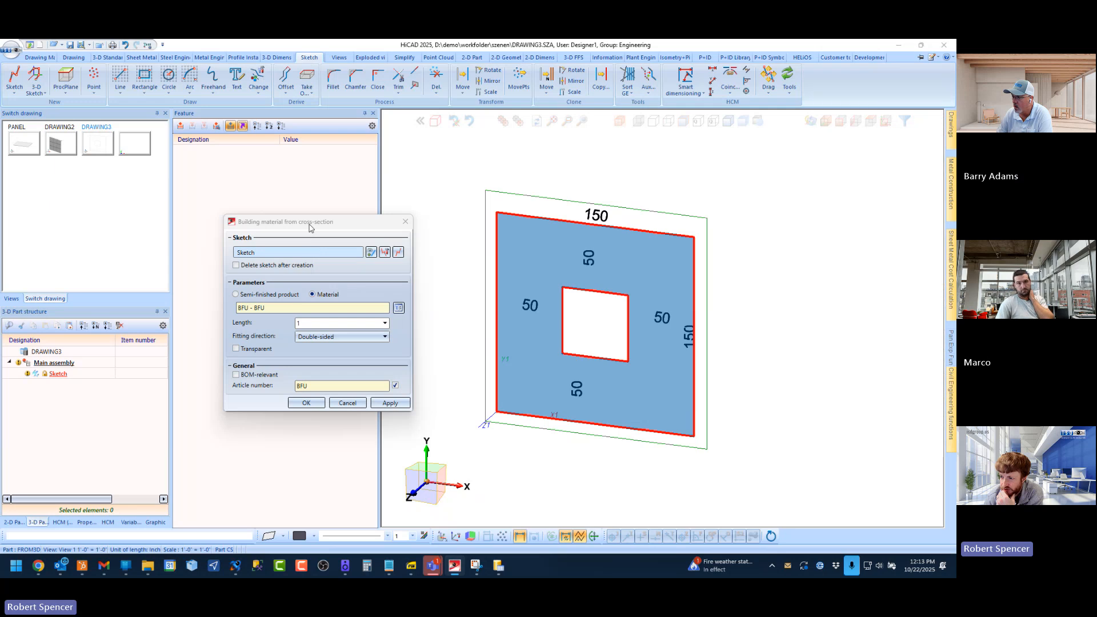
pyautogui.moveTo(309, 225); pyautogui.dragTo(279, 213)
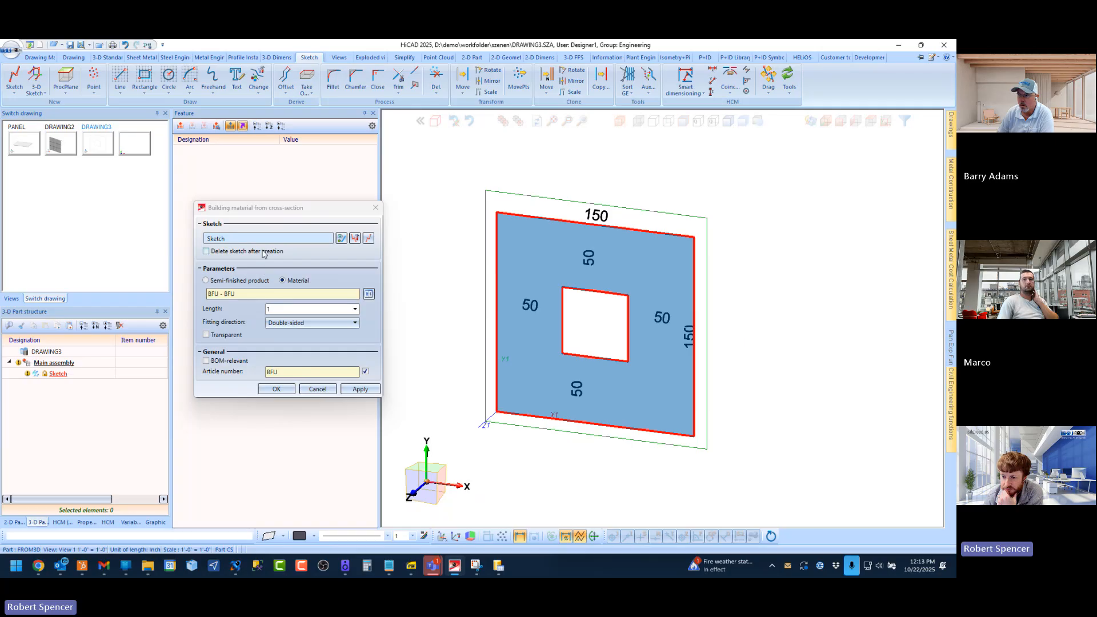
pyautogui.click(206, 253)
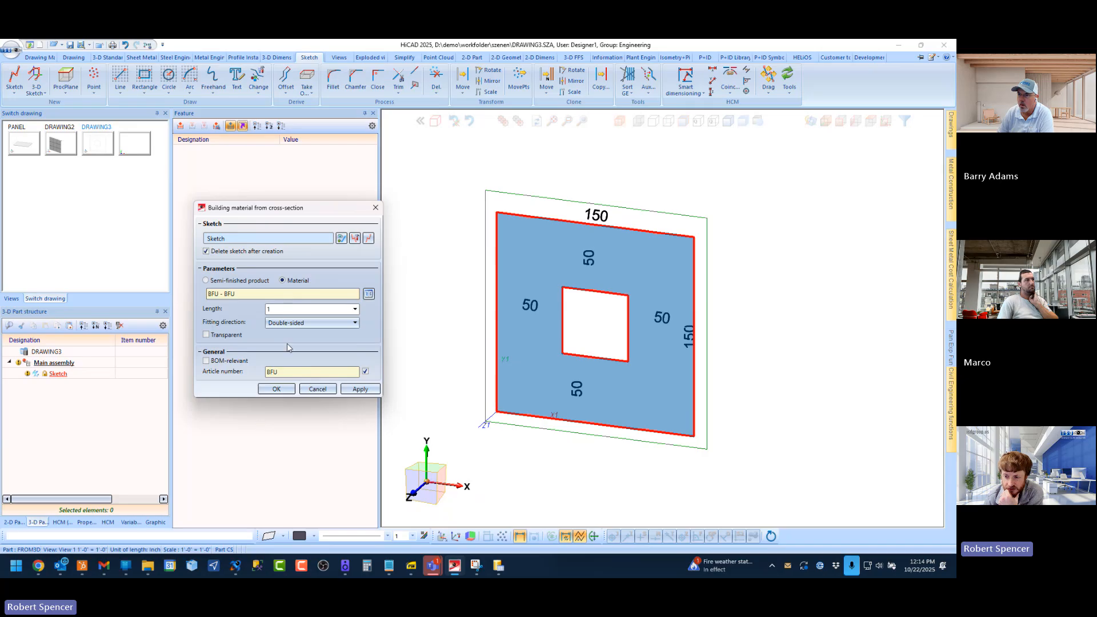
pyautogui.moveTo(322, 213); pyautogui.dragTo(351, 203)
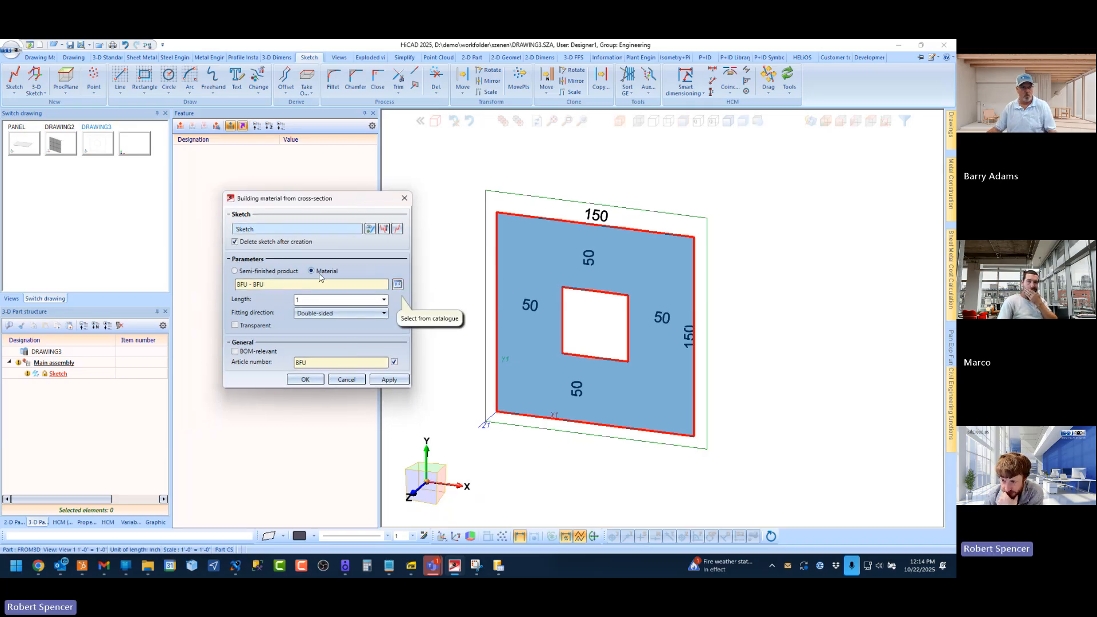
# Step: Choose Concrete from the catalogue's Stone types, with type Beton, as the building material
pyautogui.click(399, 284)
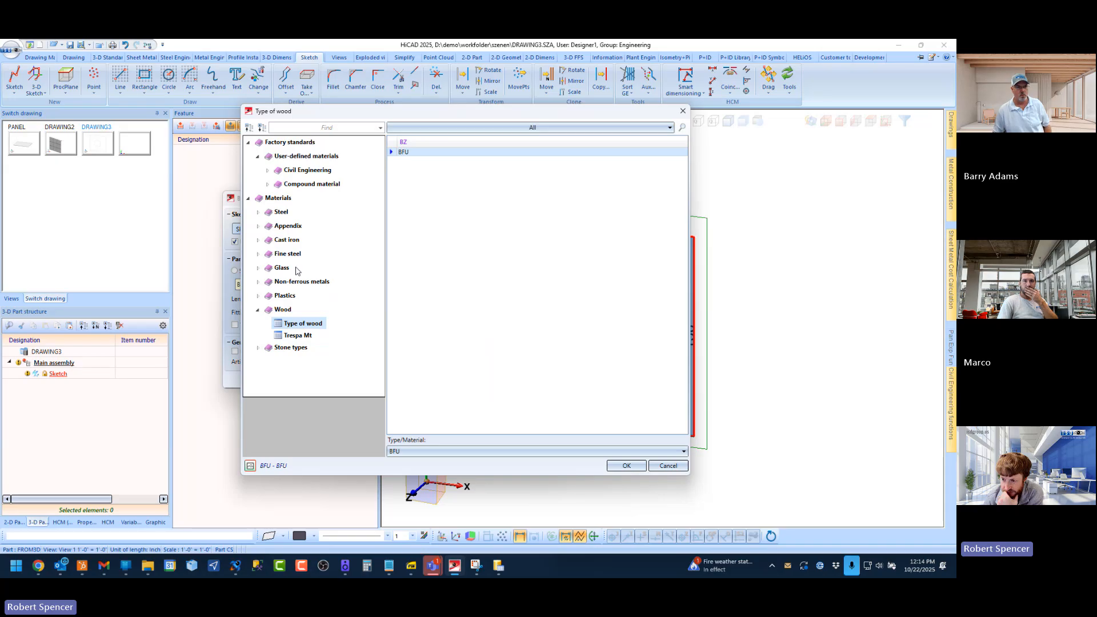
pyautogui.click(259, 311)
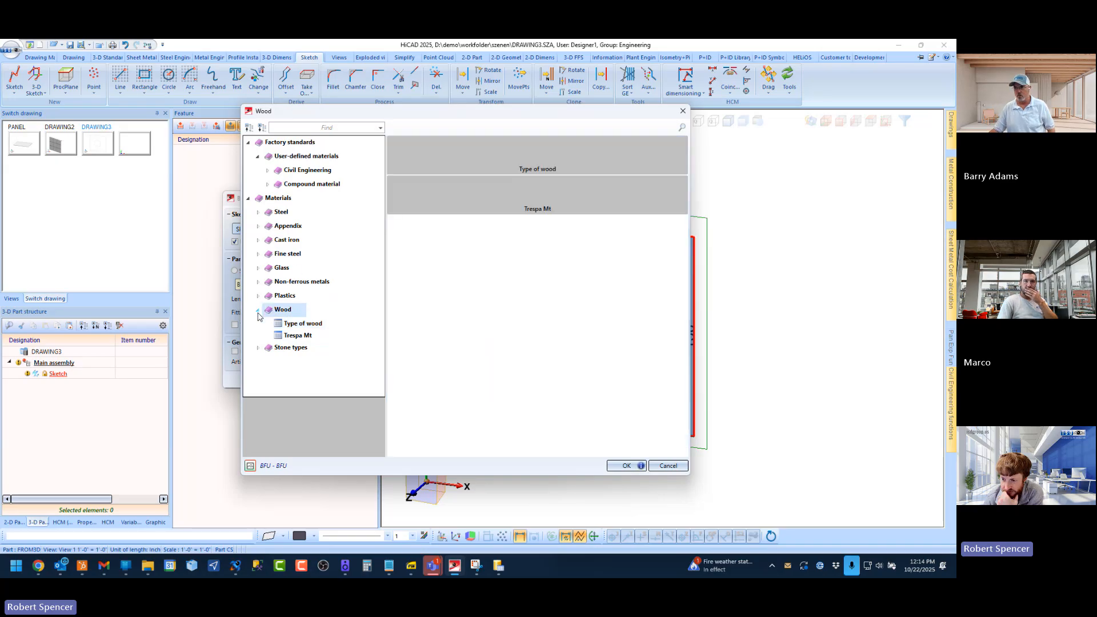
pyautogui.click(257, 313)
pyautogui.click(258, 324)
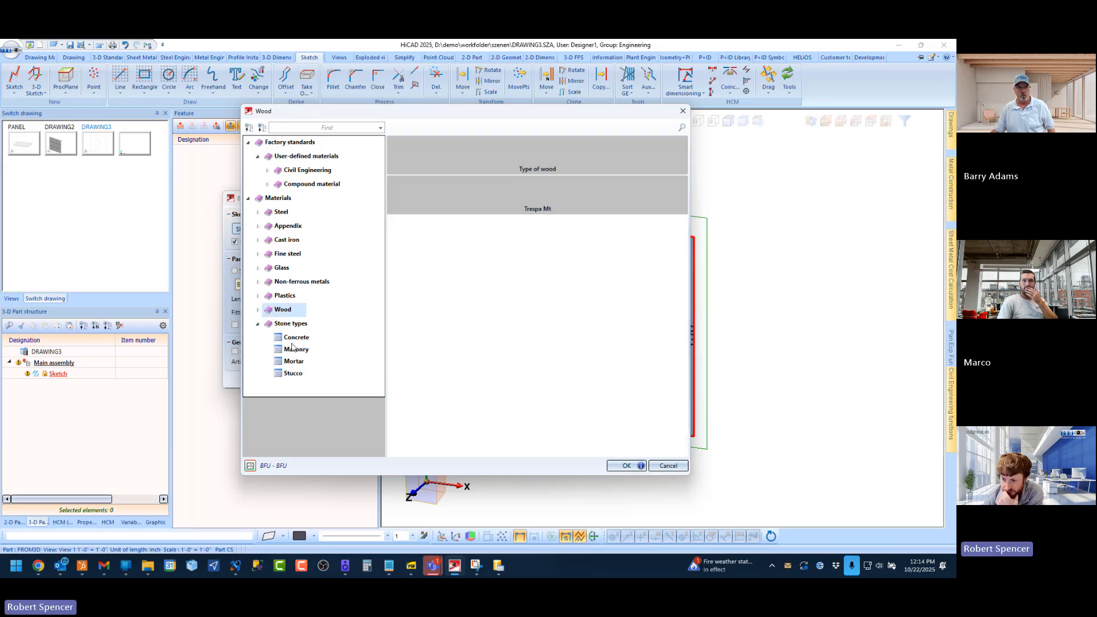
pyautogui.click(297, 338)
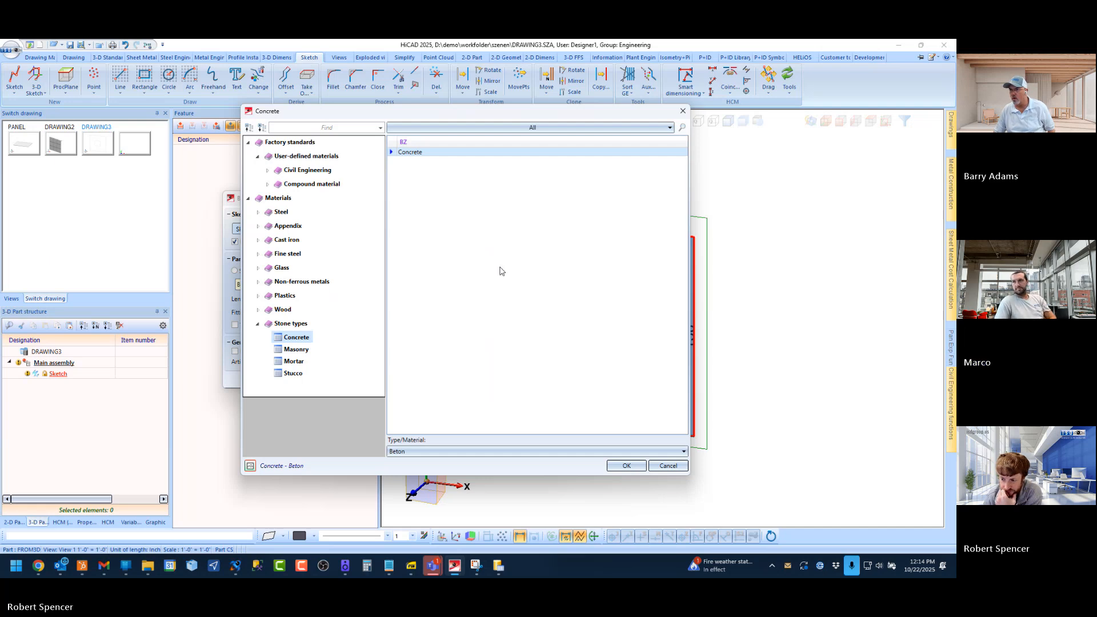
pyautogui.click(442, 453)
pyautogui.click(541, 455)
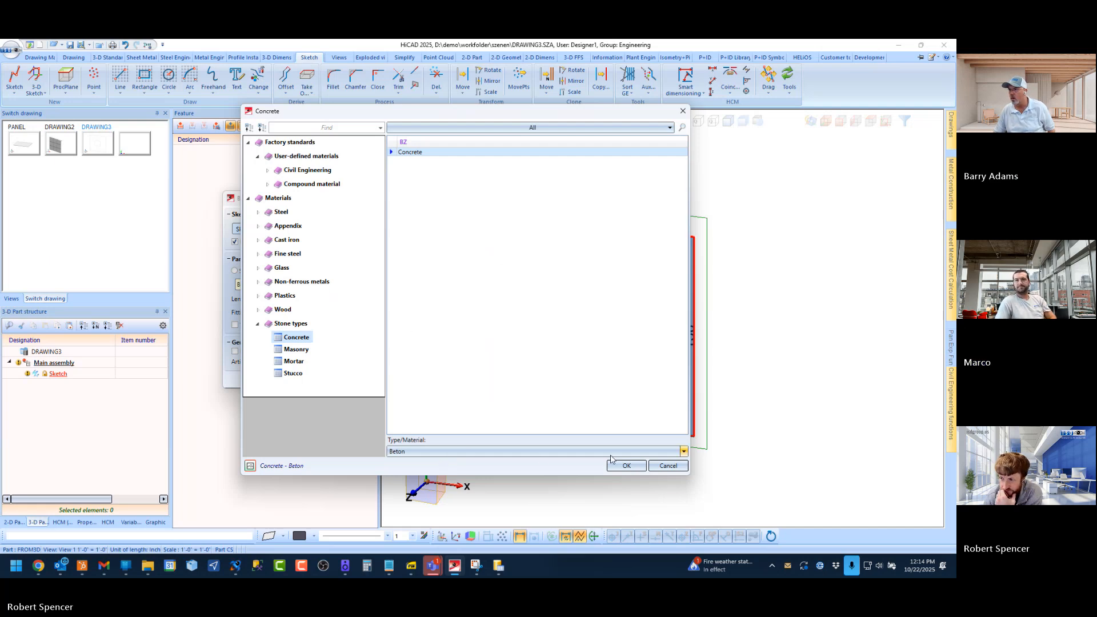
pyautogui.doubleClick(437, 156)
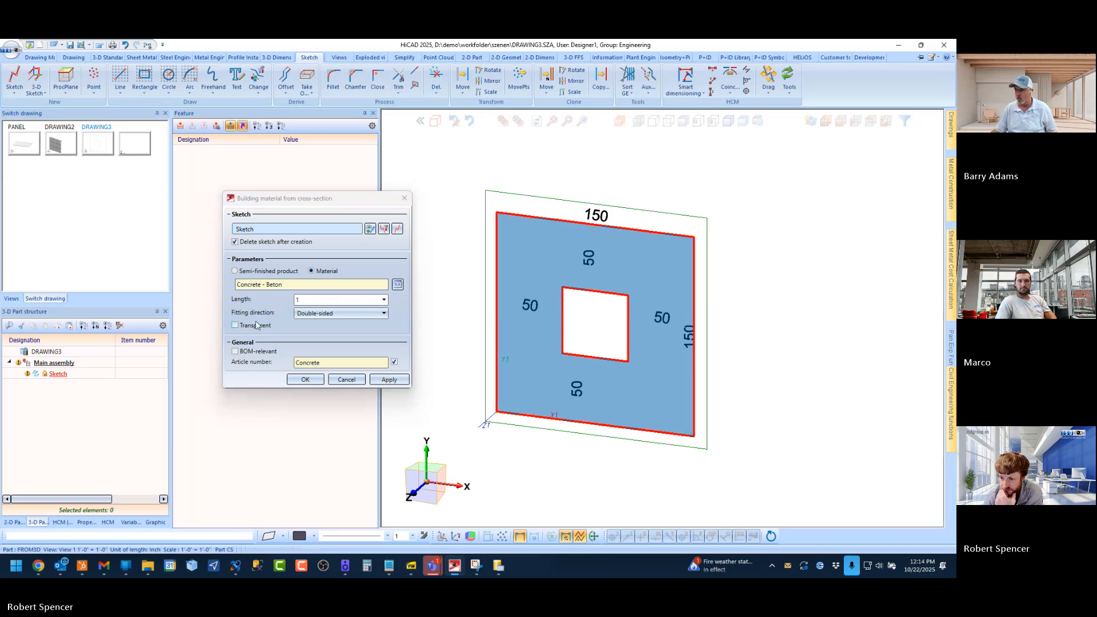
# Step: Set the building material's fitting direction to -Z
pyautogui.click(286, 336)
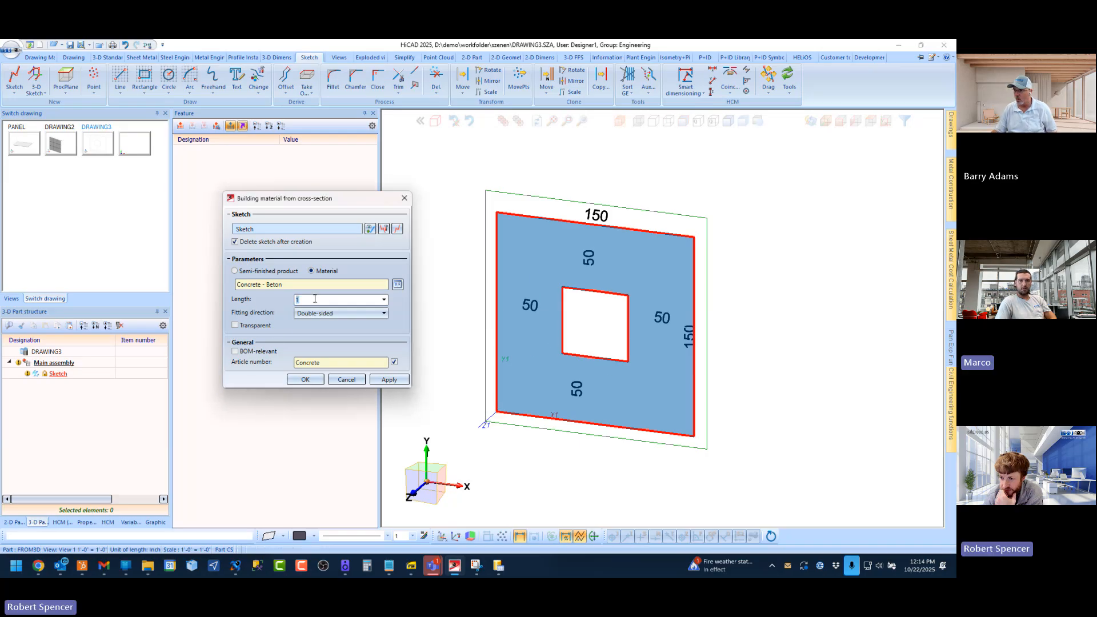
pyautogui.doubleClick(300, 298)
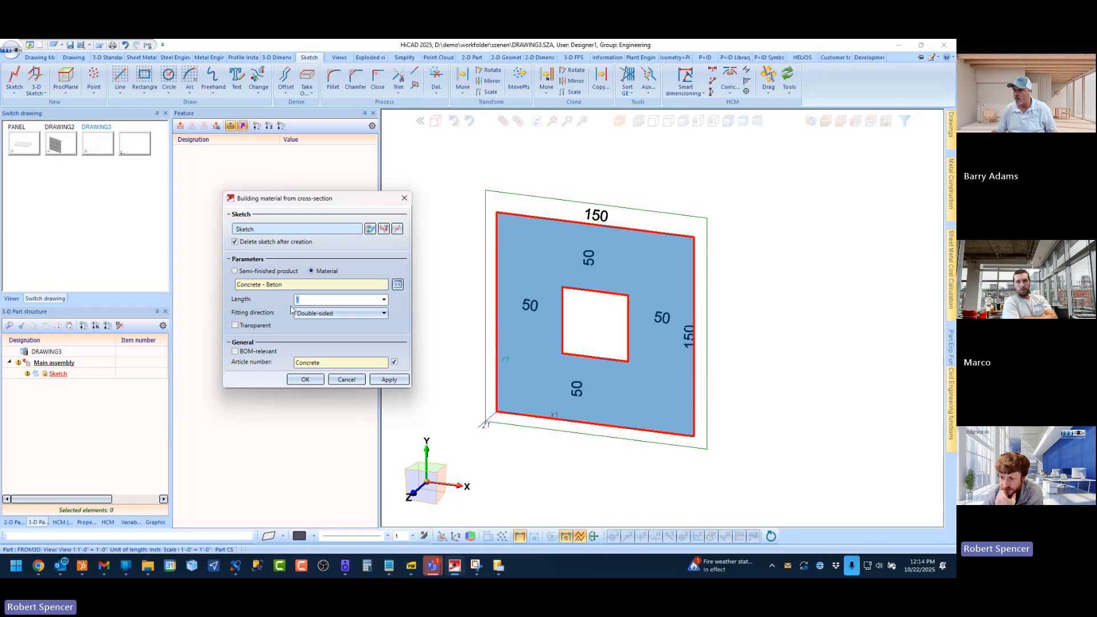
pyautogui.scroll(5, 640, 258)
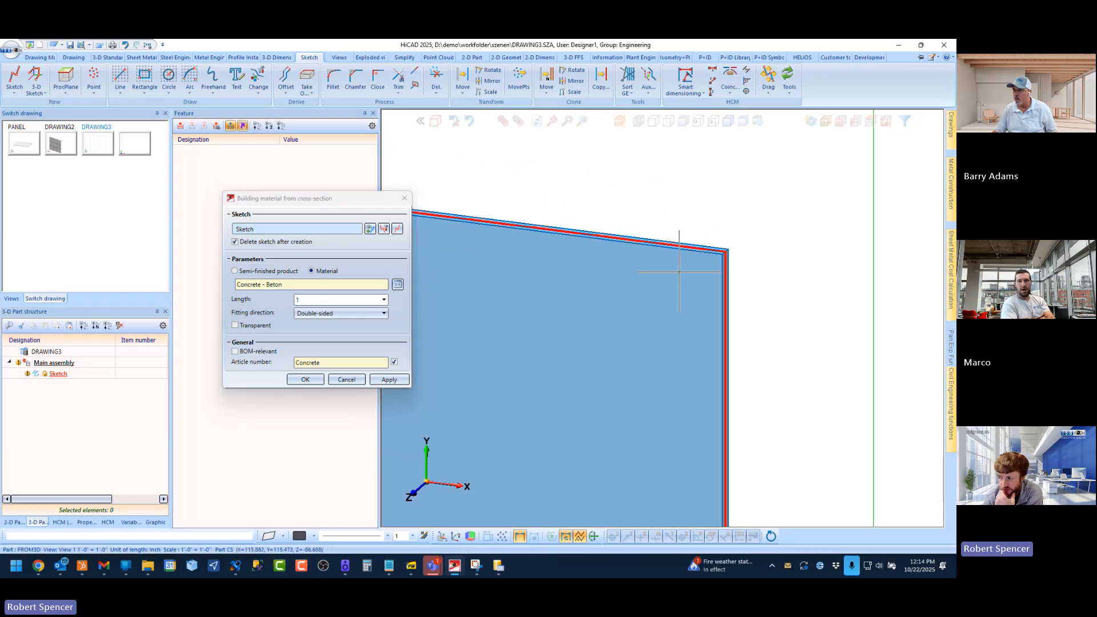
pyautogui.moveTo(641, 259); pyautogui.dragTo(615, 261, button='middle')
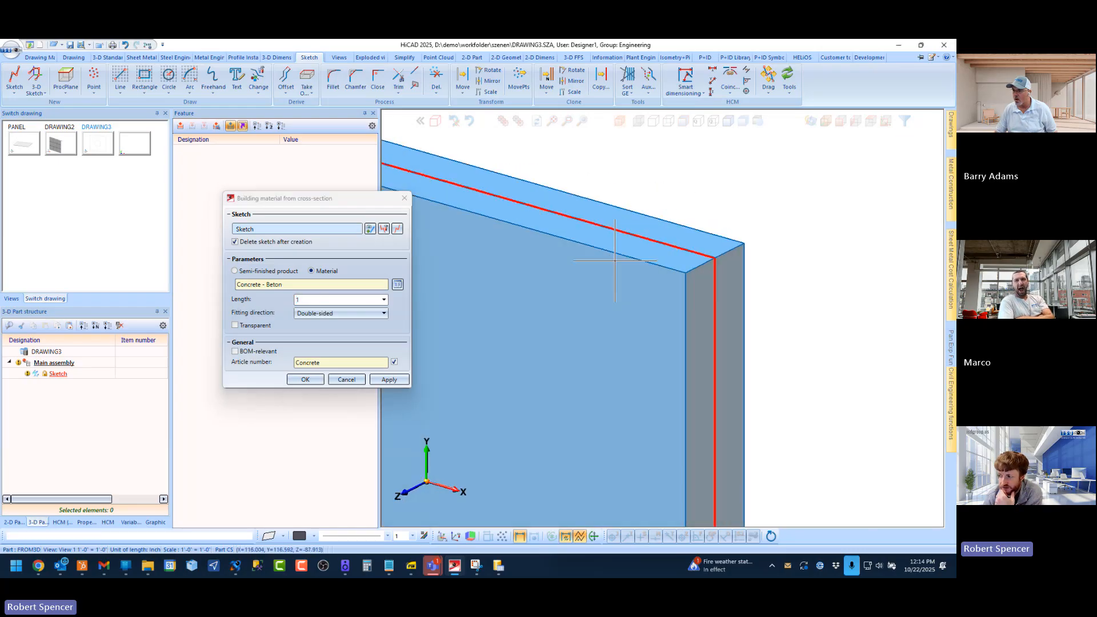
pyautogui.scroll(-3, 624, 279)
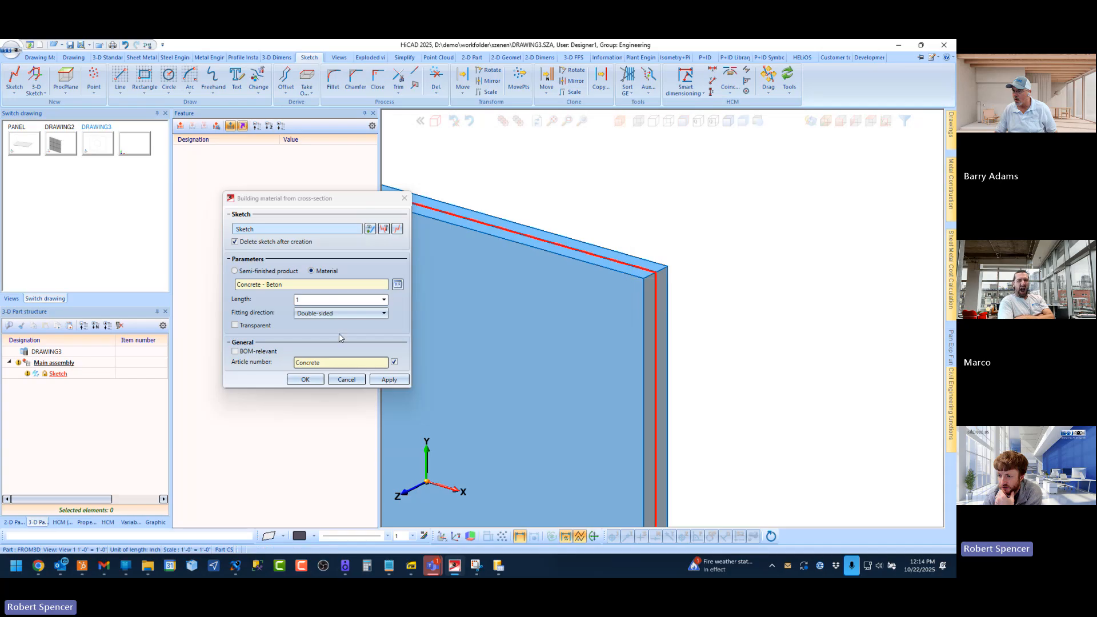
pyautogui.click(341, 313)
pyautogui.click(320, 335)
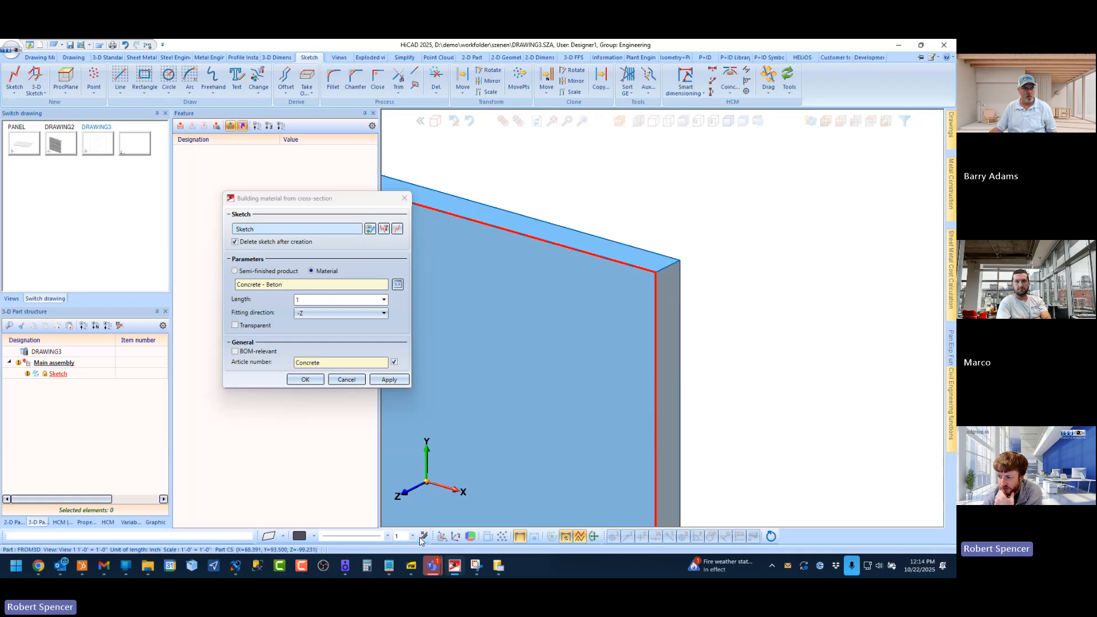
# Step: Check the length in the training book, set the building material's length to 6, and create the concrete wall
pyautogui.scroll(-5, 641, 291)
pyautogui.scroll(3, 642, 290)
pyautogui.scroll(-2, 655, 280)
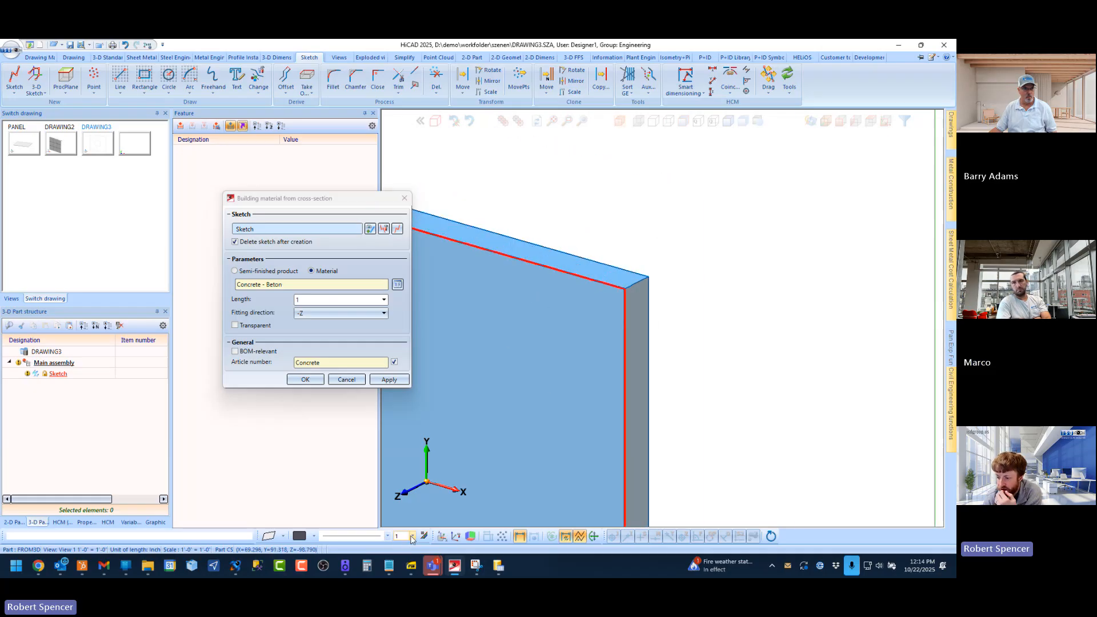
pyautogui.click(410, 565)
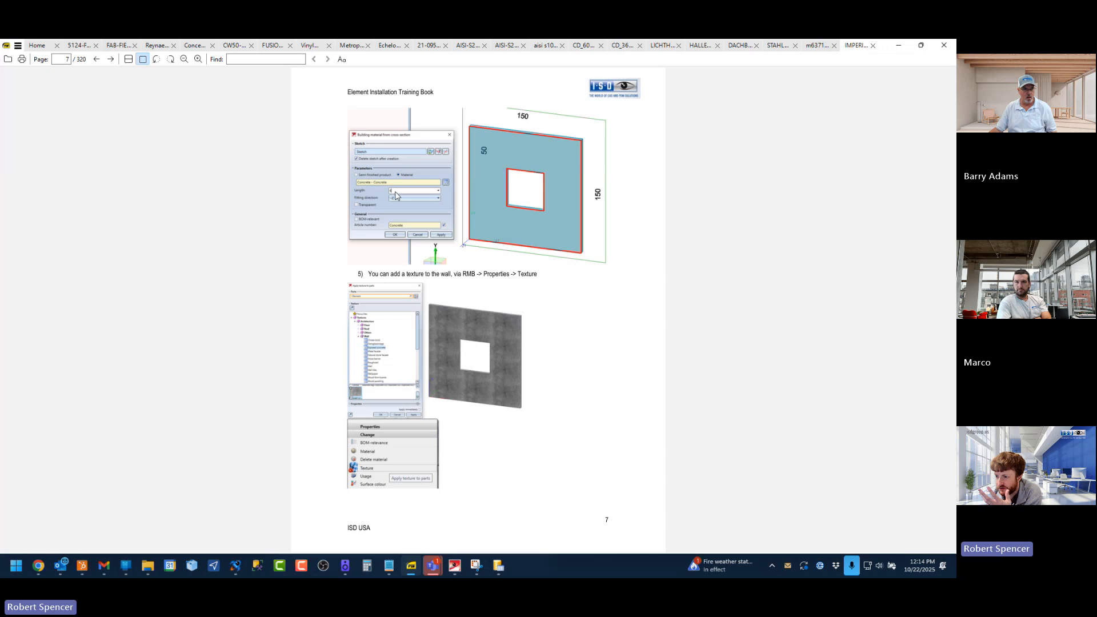
pyautogui.click(454, 566)
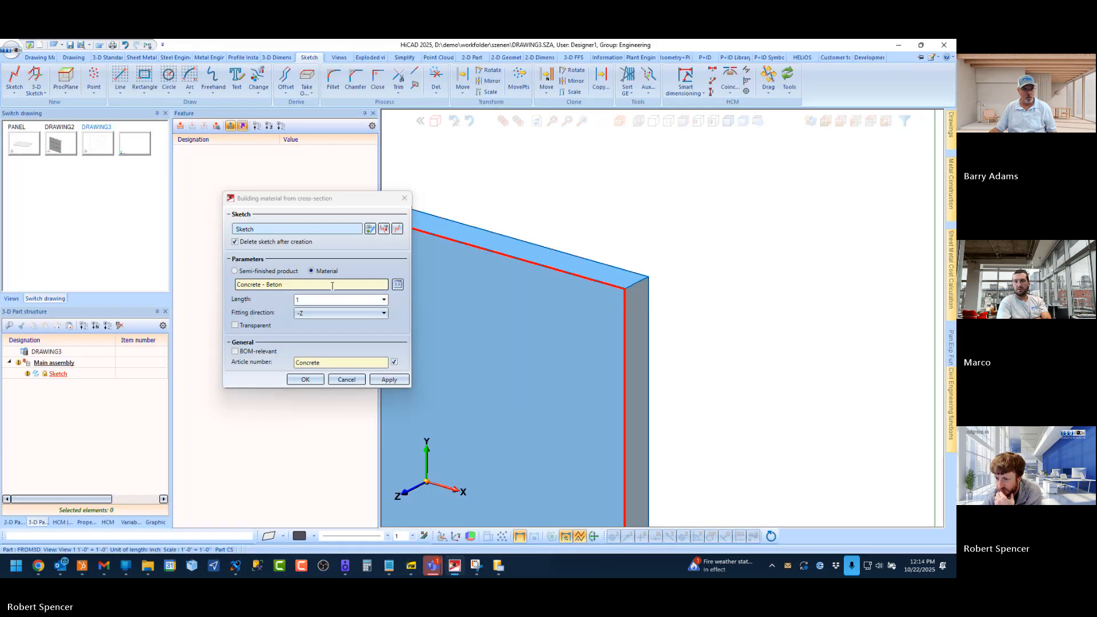
pyautogui.click(310, 301)
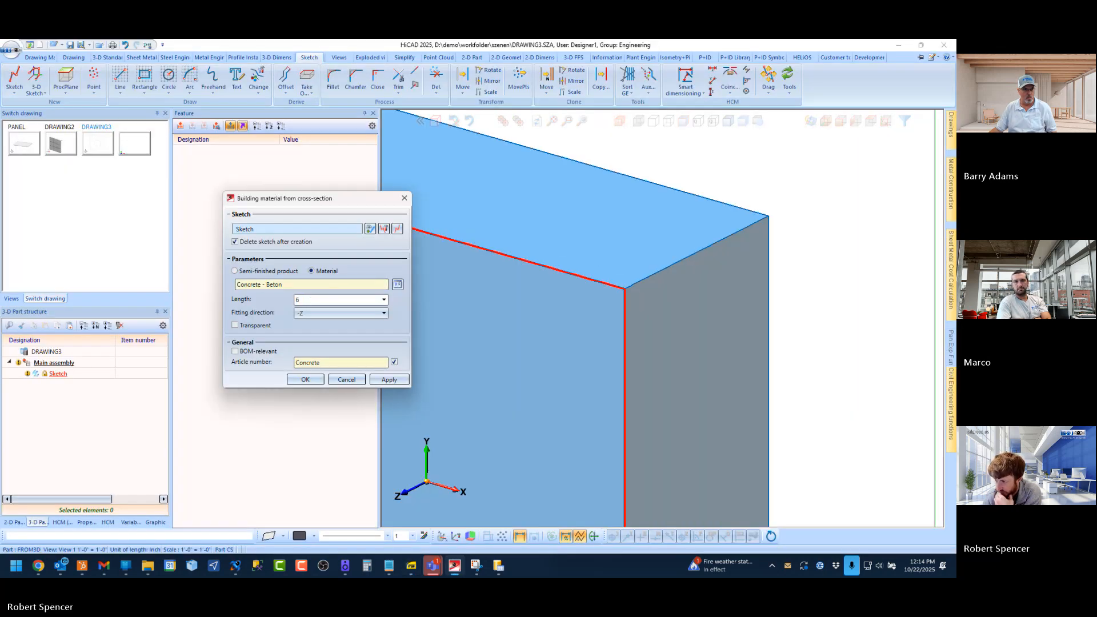
pyautogui.scroll(-8, 623, 274)
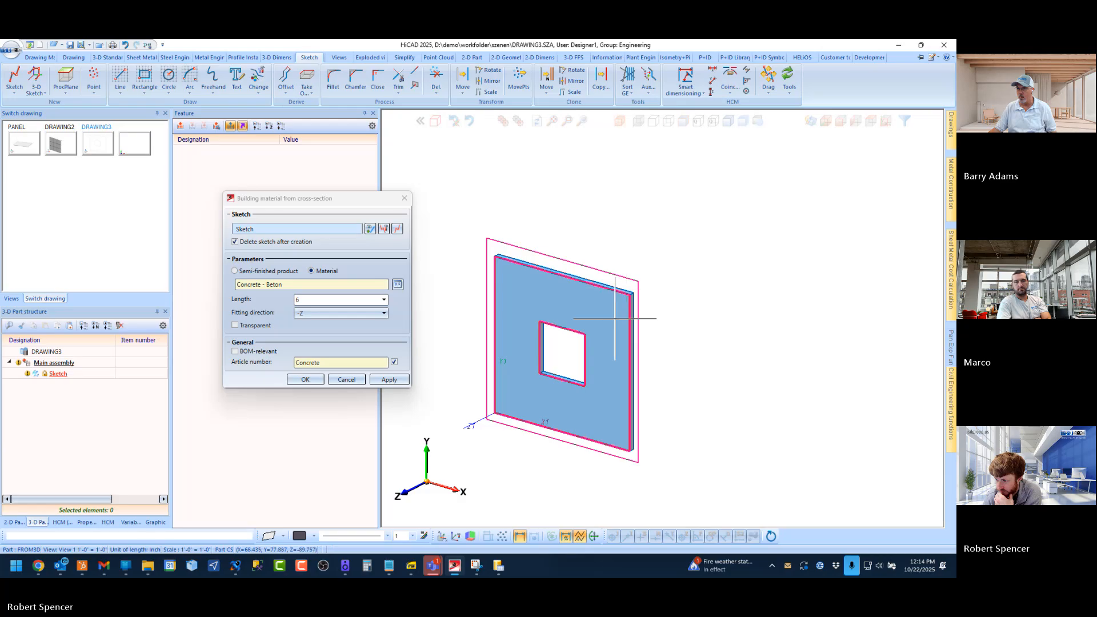
pyautogui.moveTo(629, 297); pyautogui.dragTo(633, 303, button='middle')
pyautogui.scroll(3, 562, 375)
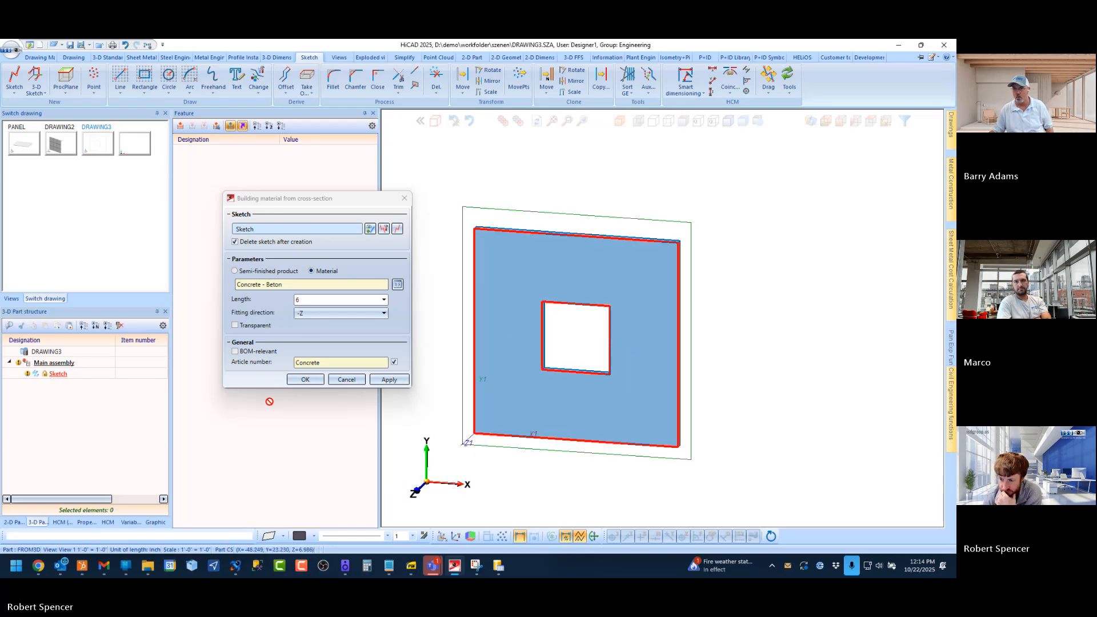
pyautogui.click(304, 379)
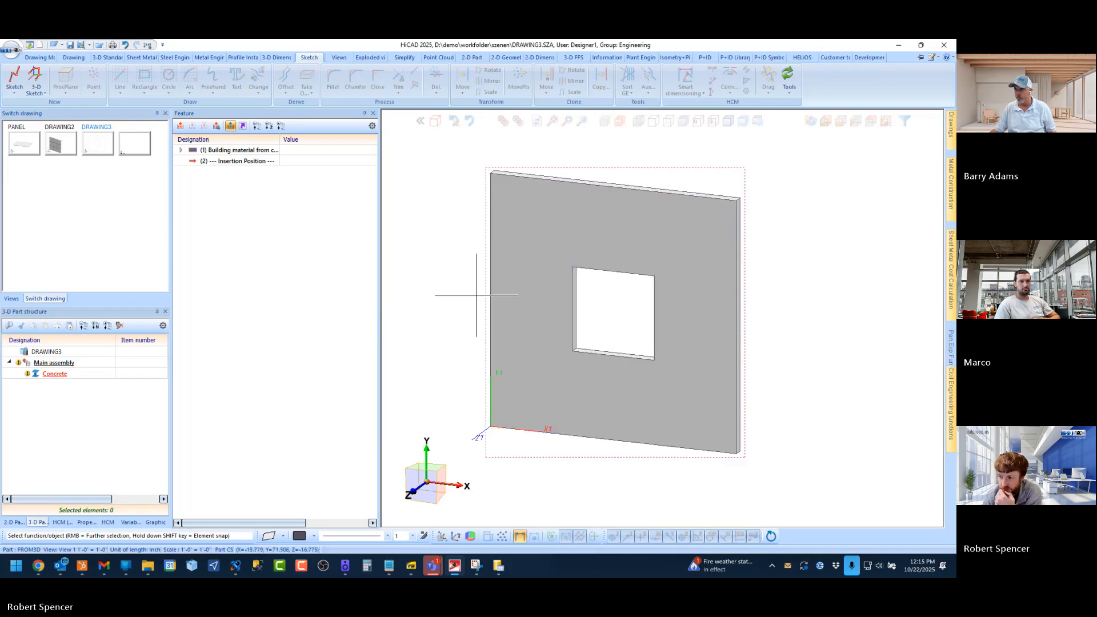
# Step: Inspect the new concrete wall and its part attributes without changing anything
pyautogui.scroll(-3, 466, 297)
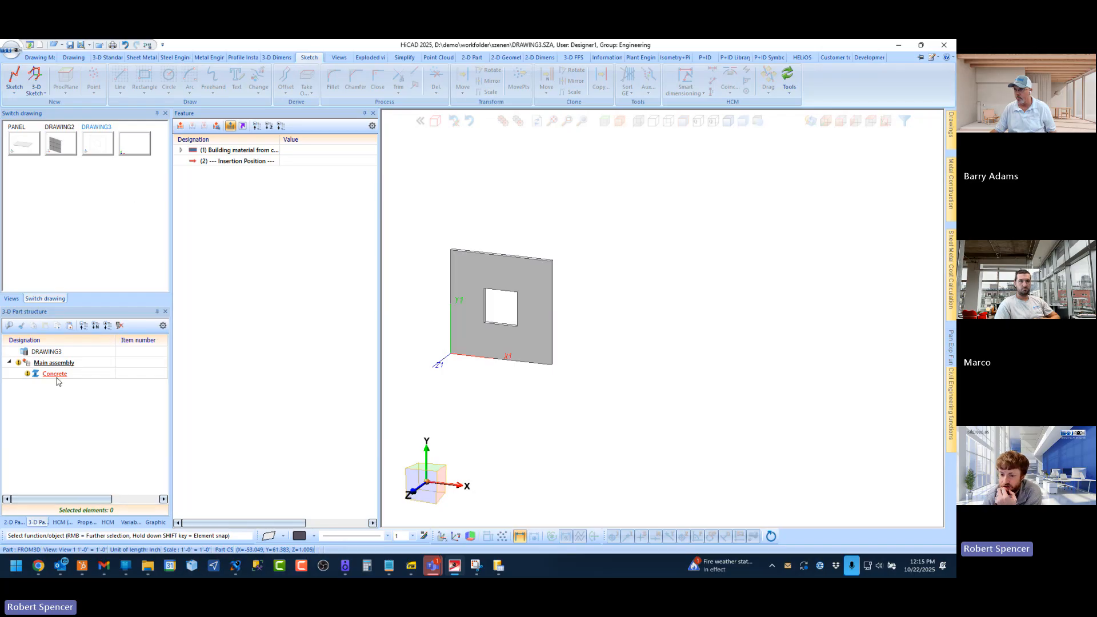
pyautogui.scroll(5, 498, 312)
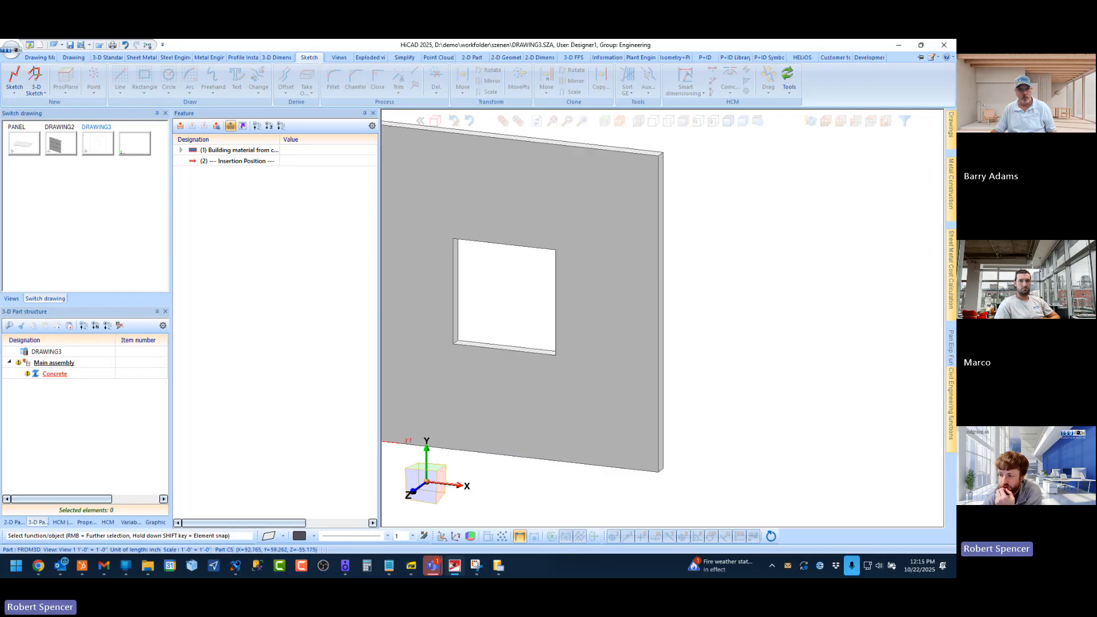
pyautogui.scroll(-3, 566, 316)
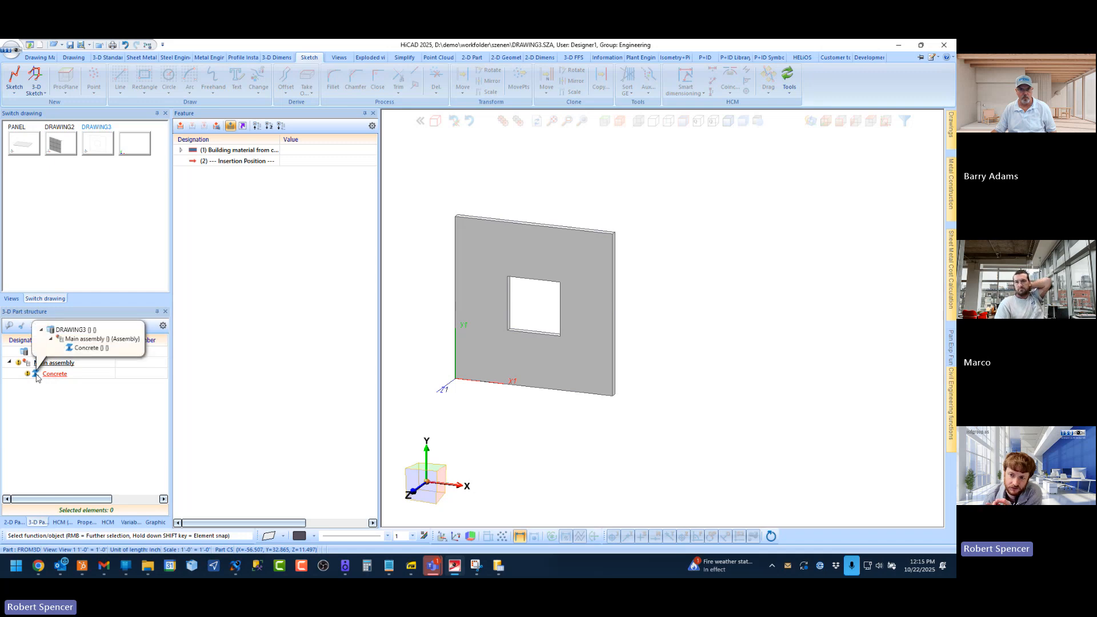
pyautogui.click(177, 58)
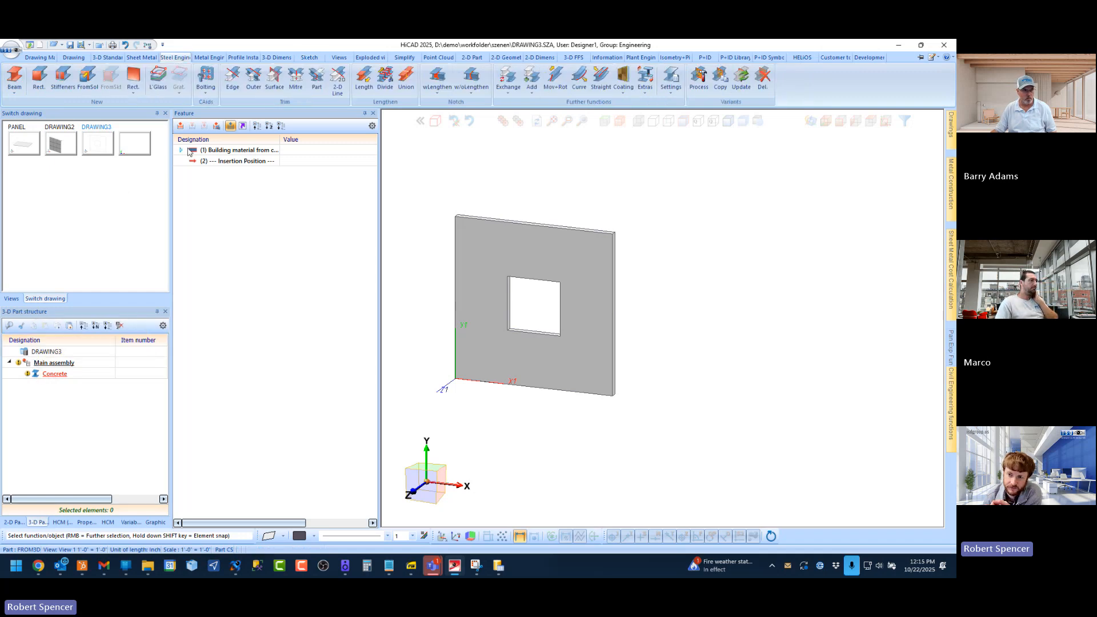
pyautogui.doubleClick(35, 374)
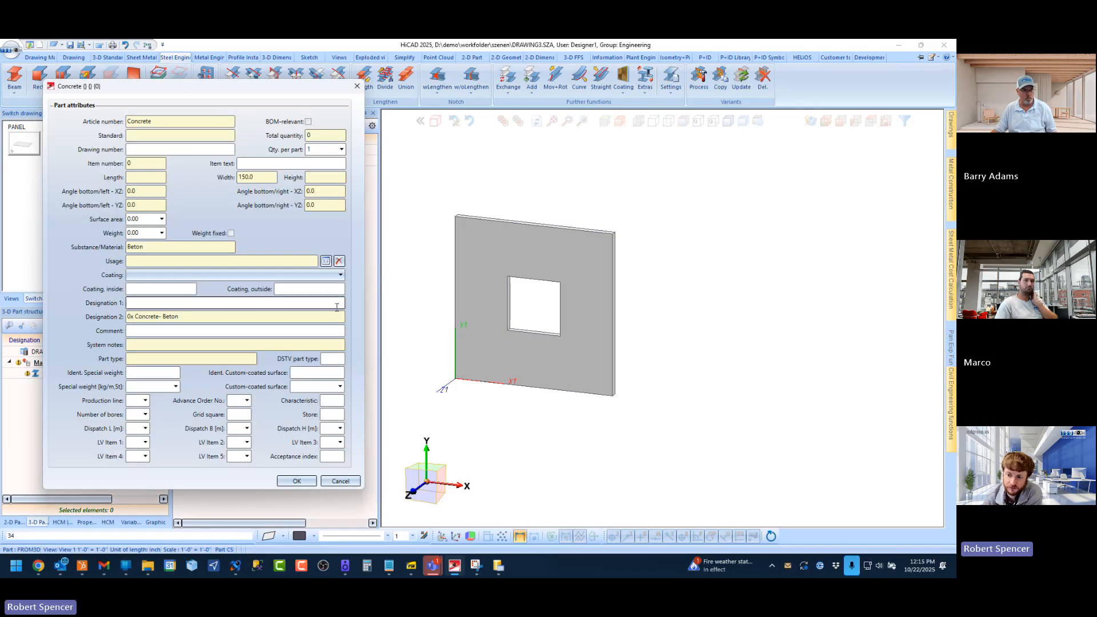
pyautogui.click(340, 481)
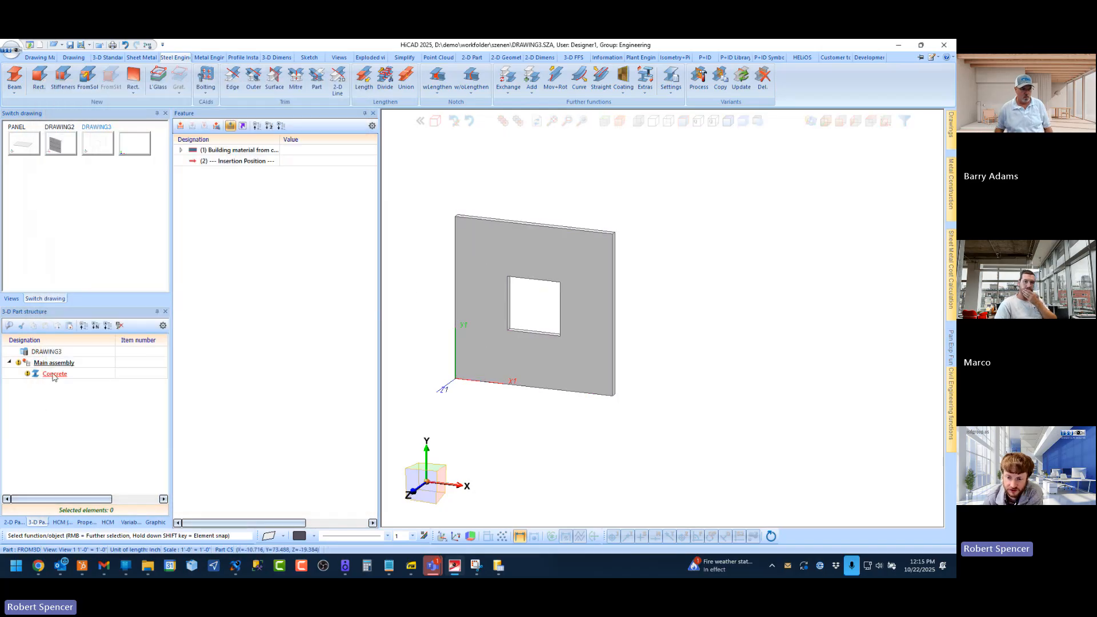
pyautogui.click(148, 57)
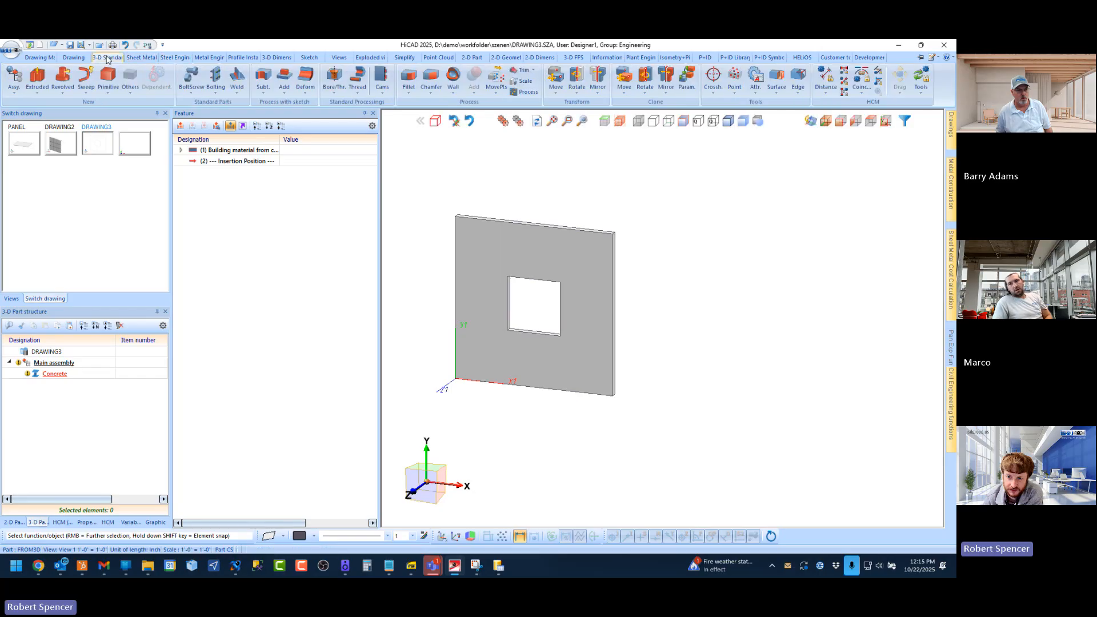
pyautogui.click(108, 58)
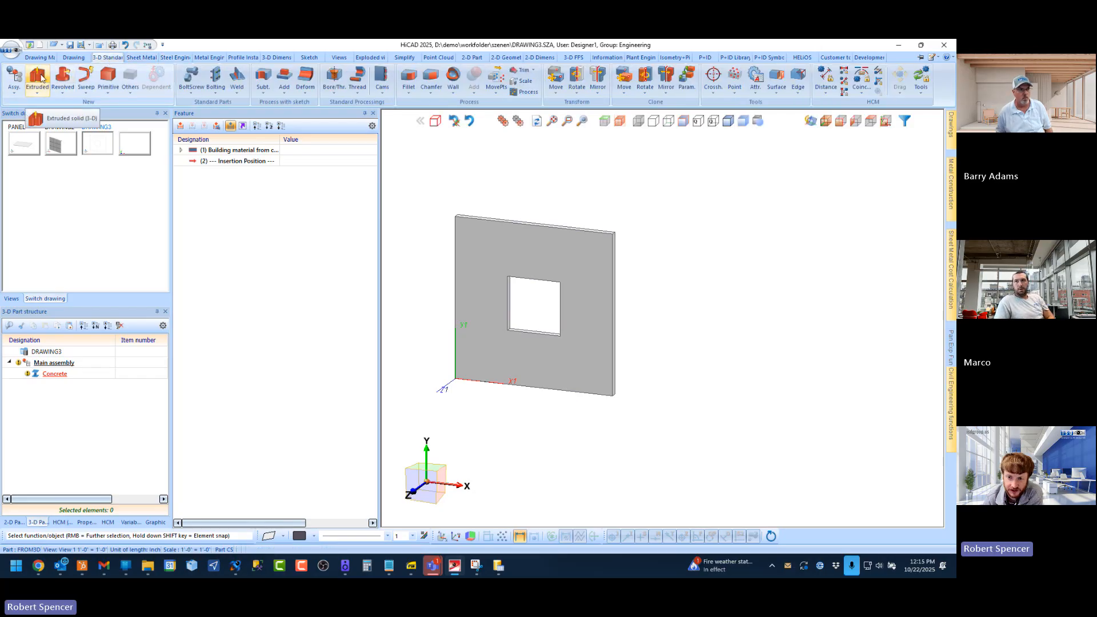
pyautogui.click(73, 58)
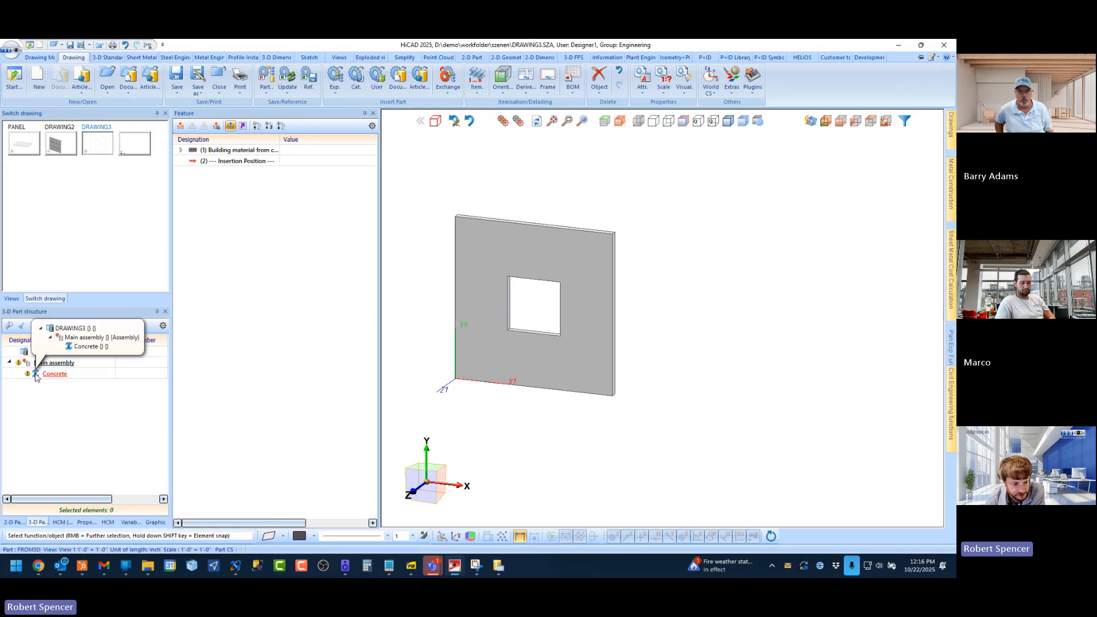
pyautogui.click(177, 58)
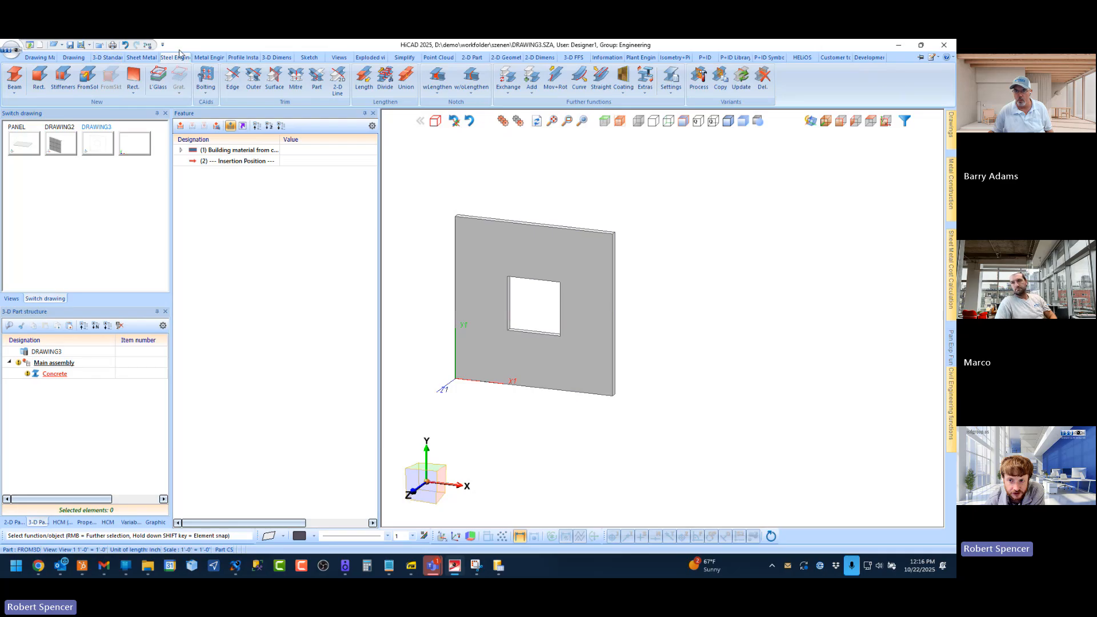
pyautogui.click(103, 57)
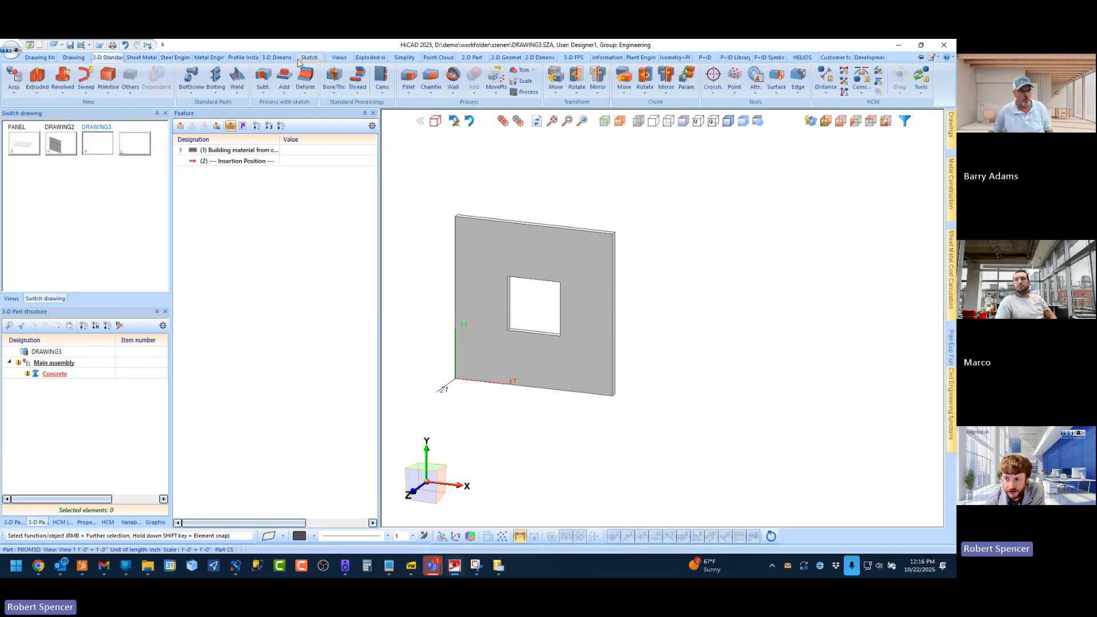
# Step: Extract the sketch from the concrete wall's building material feature and move it out of the part into the main assembly
pyautogui.click(182, 150)
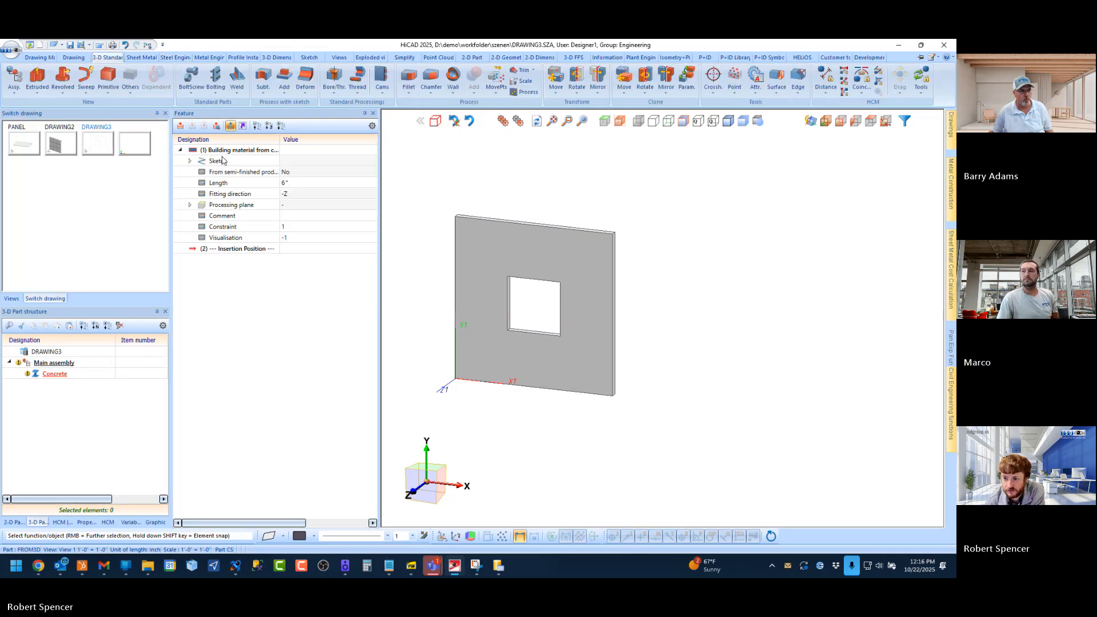
pyautogui.rightClick(222, 161)
pyautogui.press('Escape')
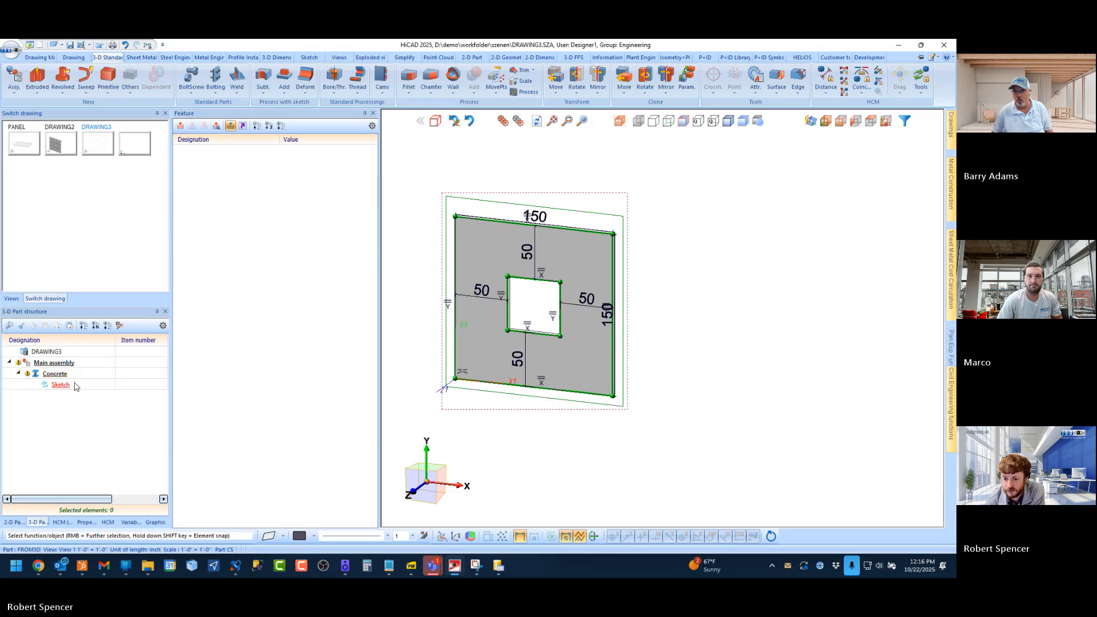
pyautogui.moveTo(62, 384); pyautogui.dragTo(61, 364)
pyautogui.doubleClick(58, 384)
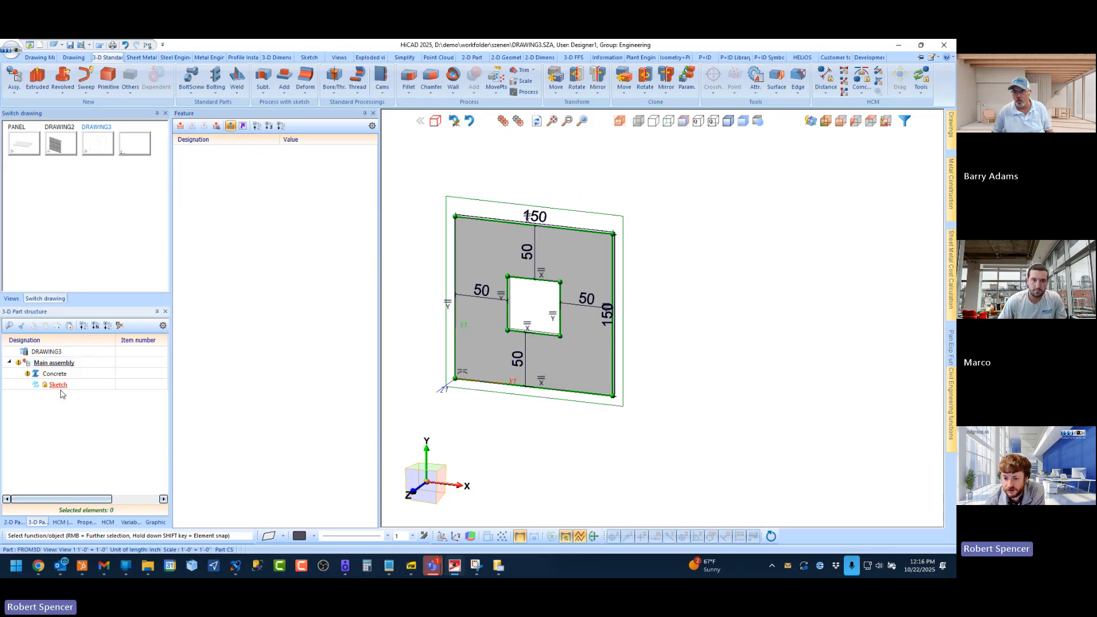
# Step: Move the extracted sketch along the direction of the wall's bottom edge by 150*2
pyautogui.rightClick(57, 386)
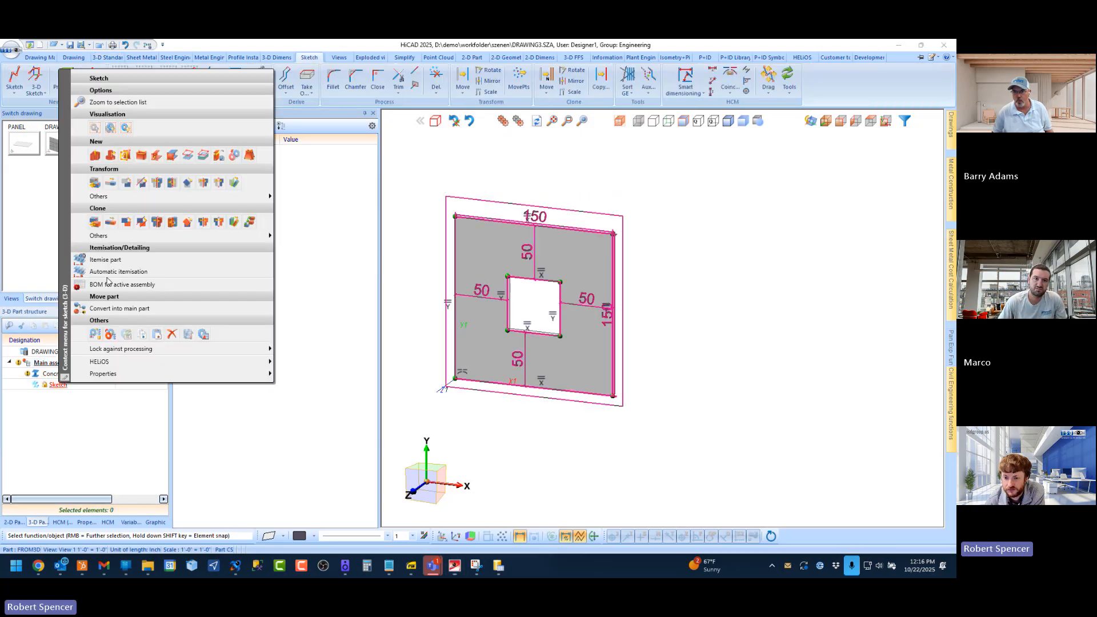
pyautogui.click(111, 183)
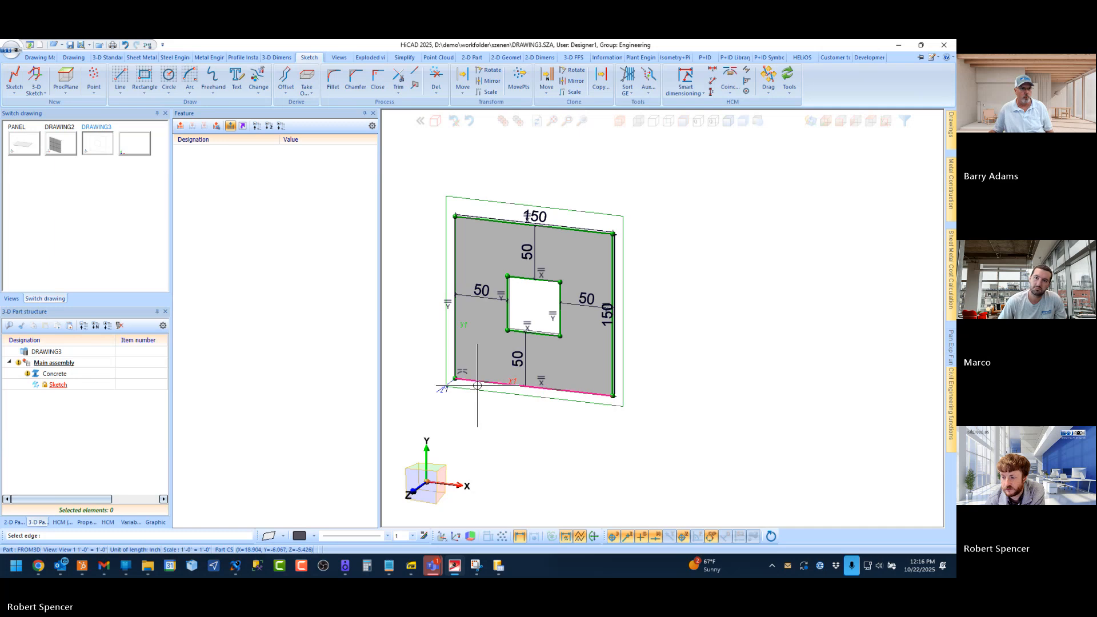
pyautogui.click(477, 381)
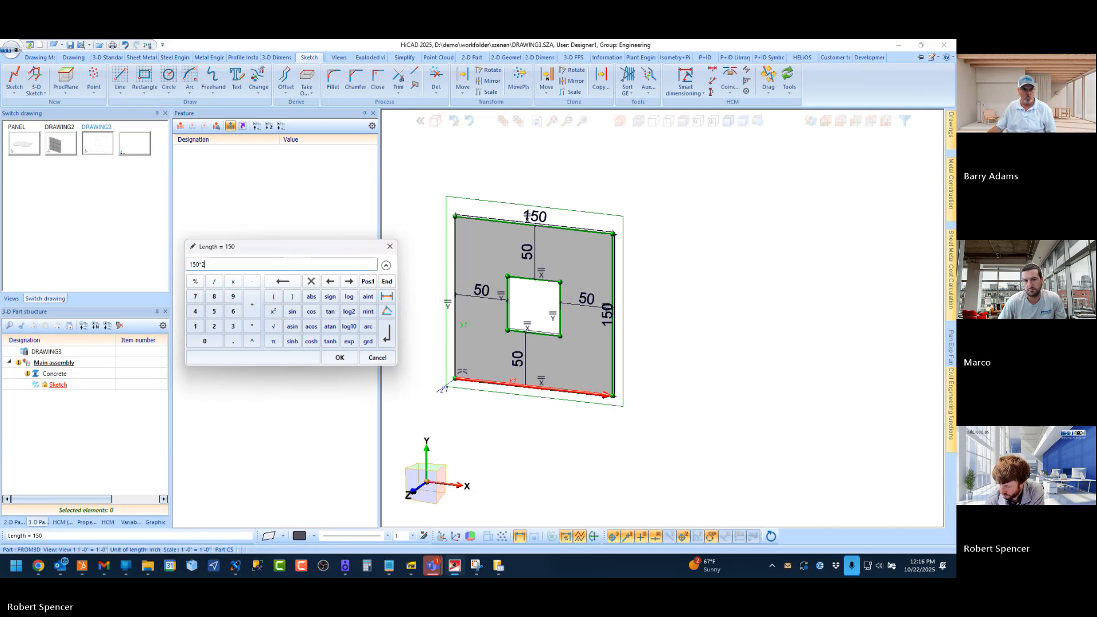
pyautogui.write('*2')
pyautogui.press('Return')
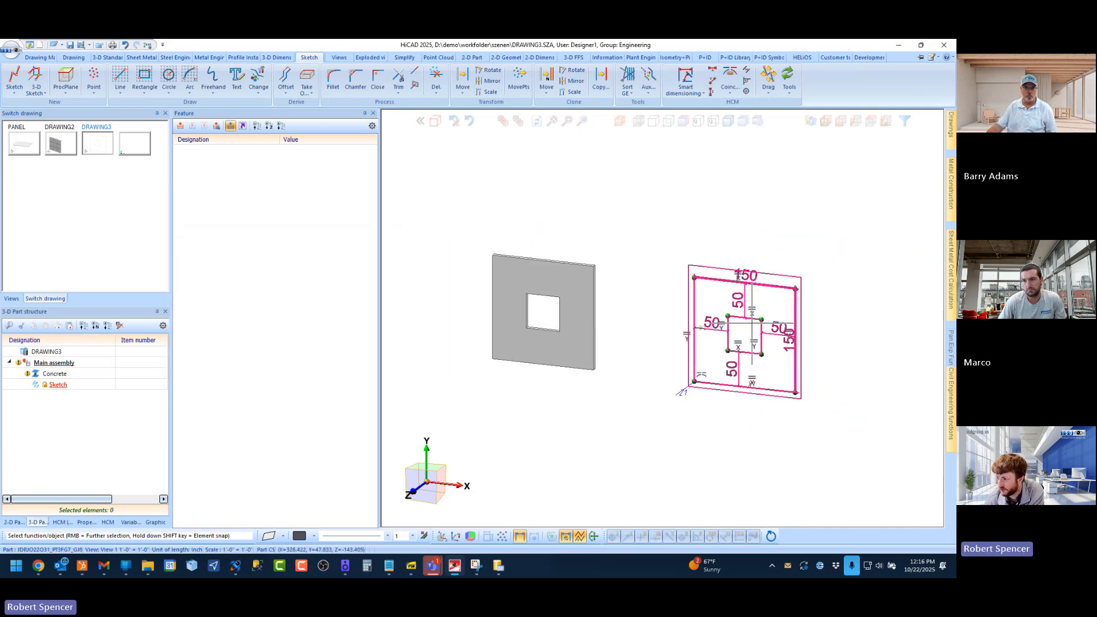
# Step: Extrude the moved sketch into a separate solid beside the concrete wall
pyautogui.click(108, 58)
pyautogui.click(36, 76)
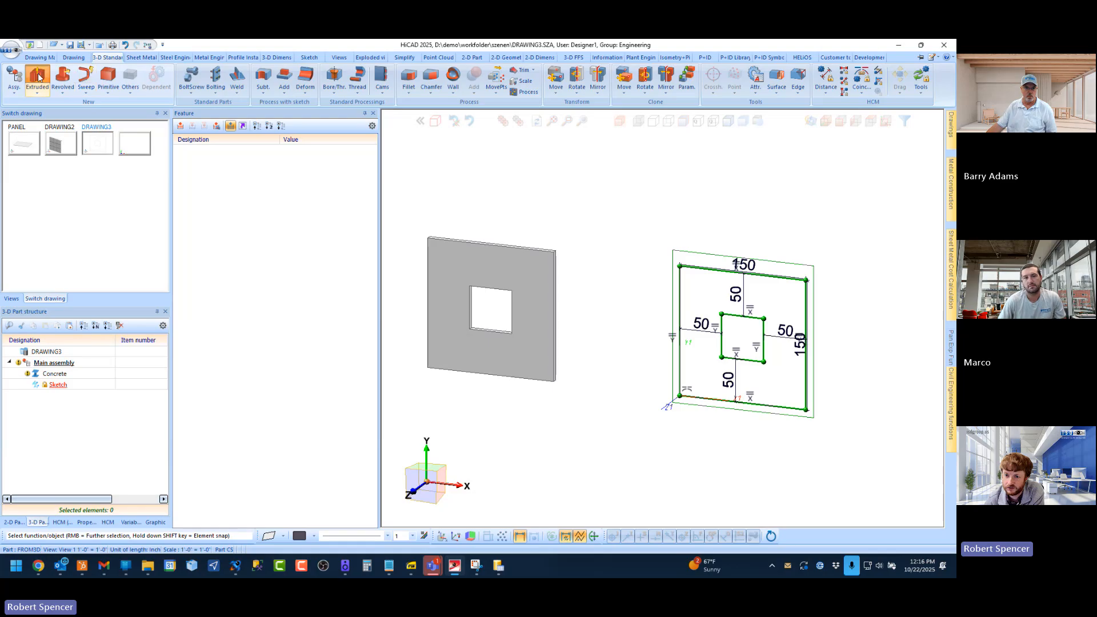
pyautogui.click(806, 280)
pyautogui.click(822, 261)
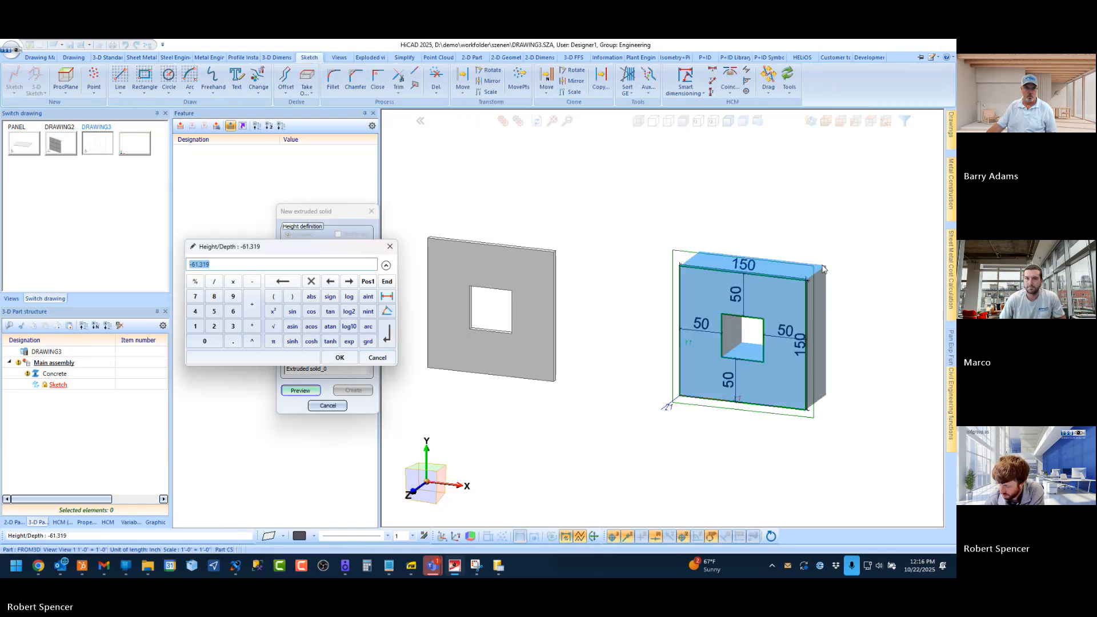
pyautogui.press('Return')
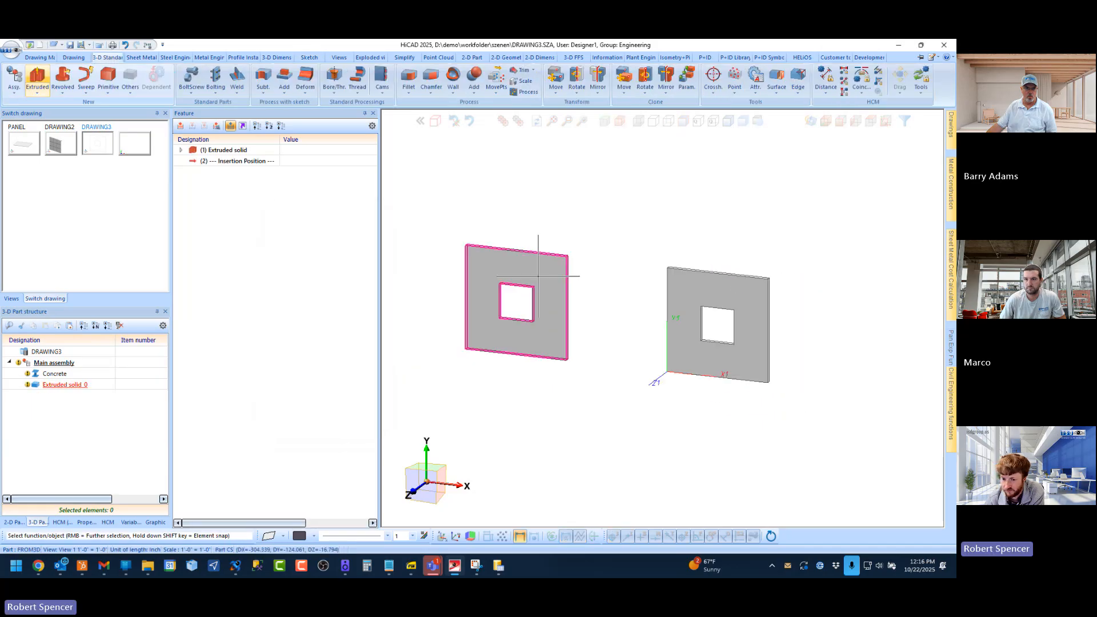
# Step: Examine the extruded solid's part attributes, capture them in a window screenshot, and close them without changes
pyautogui.scroll(1, 532, 274)
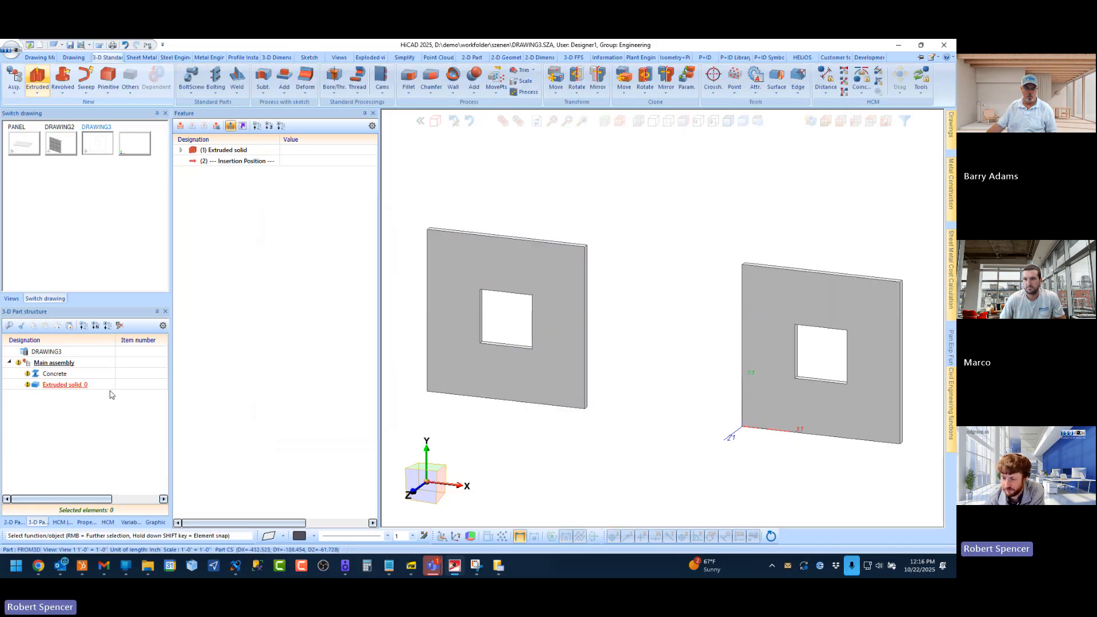
pyautogui.click(36, 375)
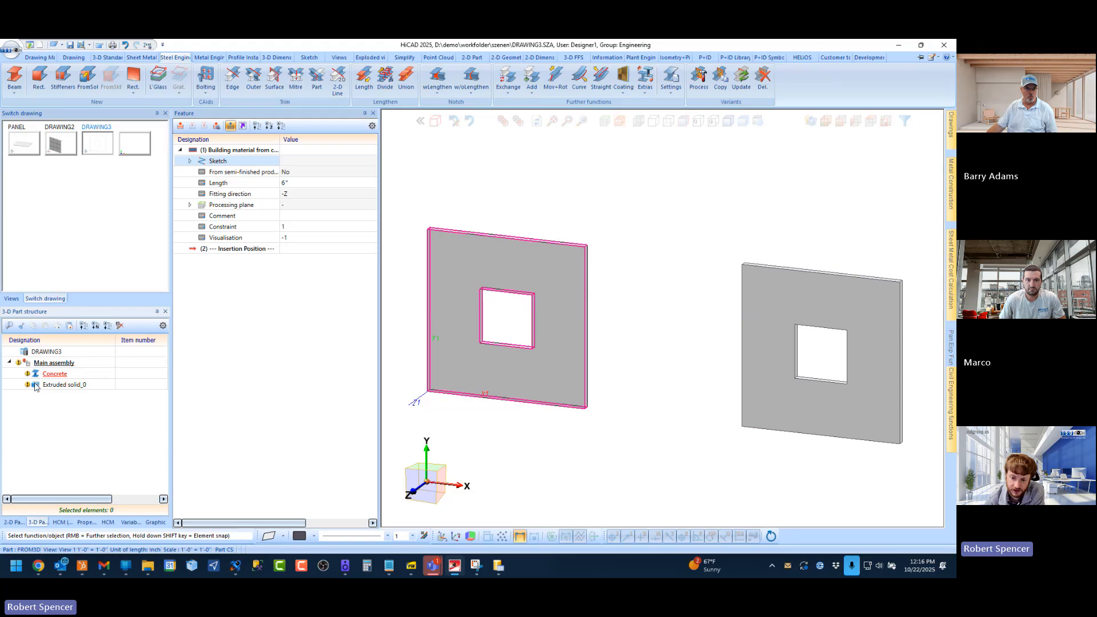
pyautogui.click(35, 385)
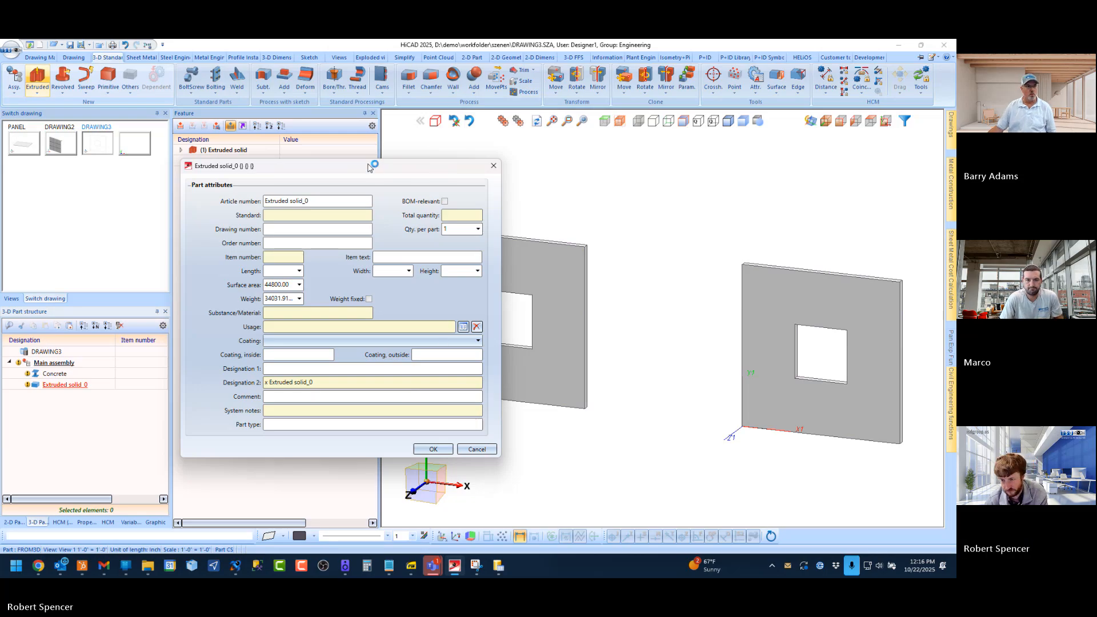
pyautogui.press('super+shift+s')
pyautogui.click(480, 58)
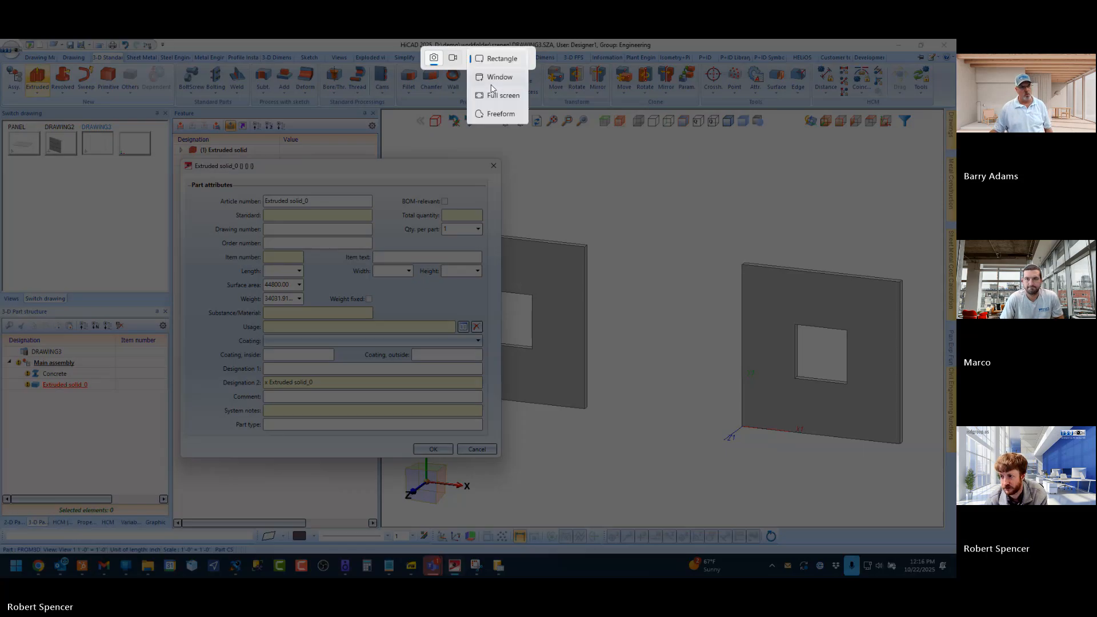
pyautogui.click(502, 76)
pyautogui.click(394, 175)
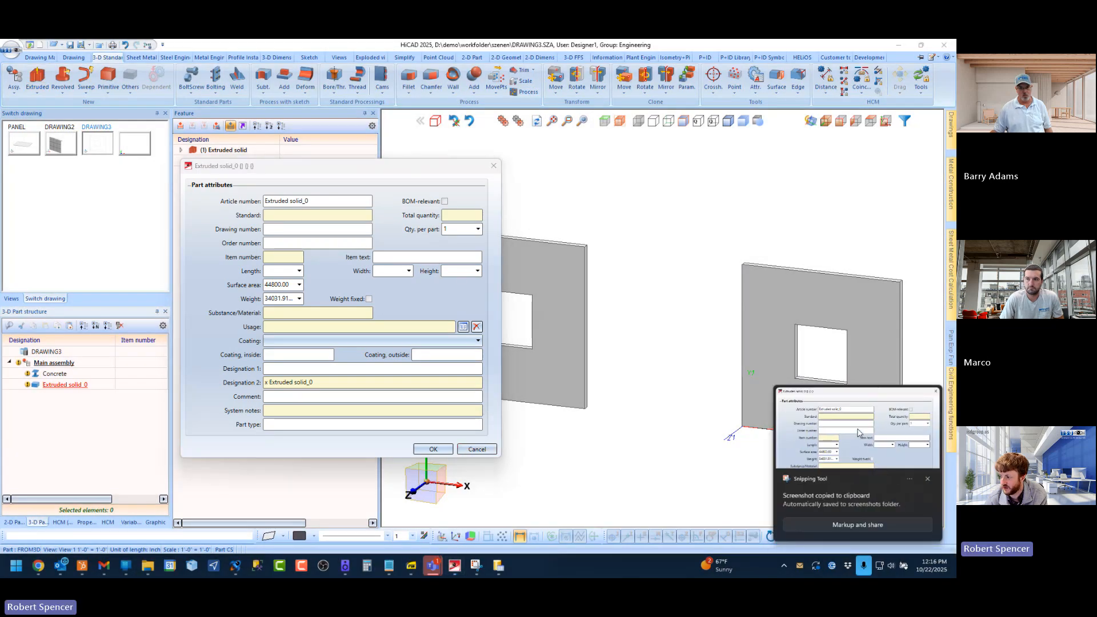
pyautogui.click(482, 449)
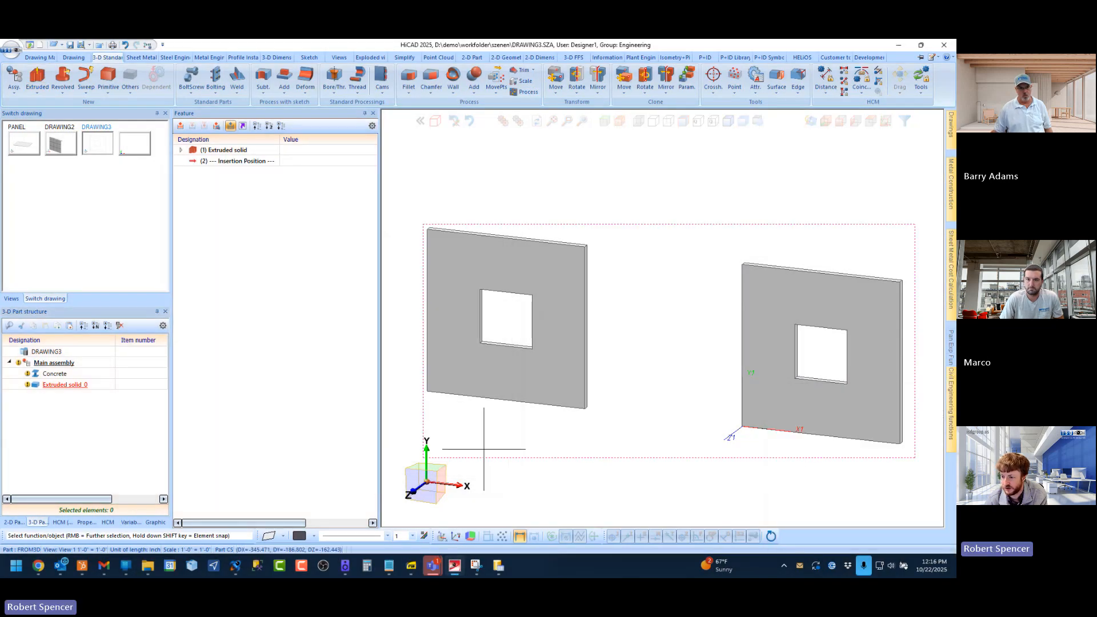
# Step: Compare the Concrete part's attributes with the captured attributes of the extruded solid, leaving them unchanged
pyautogui.doubleClick(56, 375)
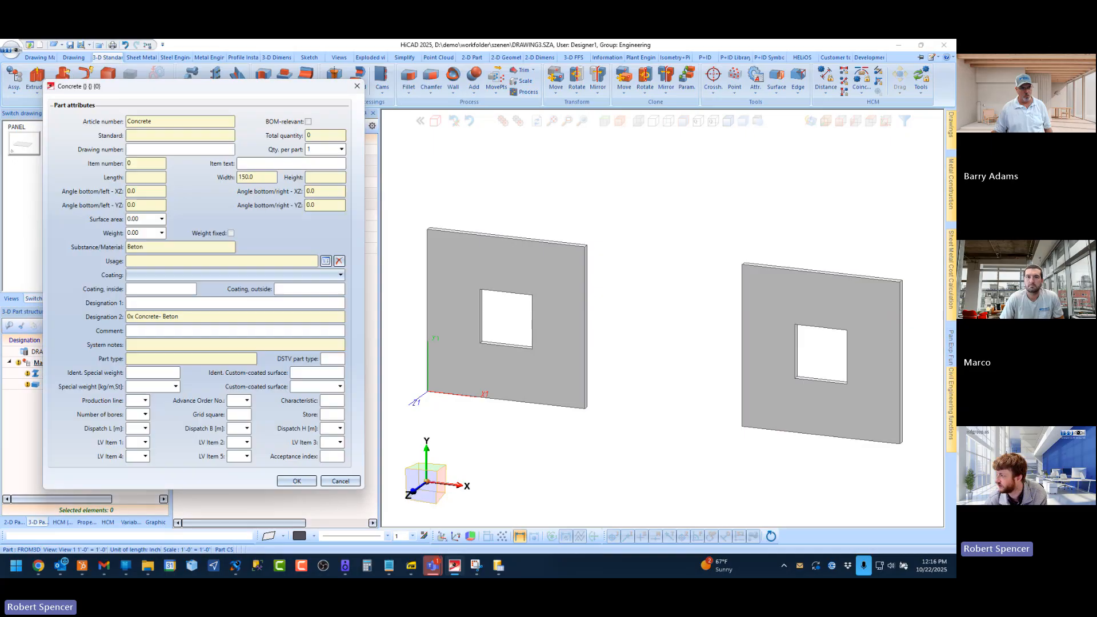
pyautogui.moveTo(955, 97); pyautogui.dragTo(628, 89)
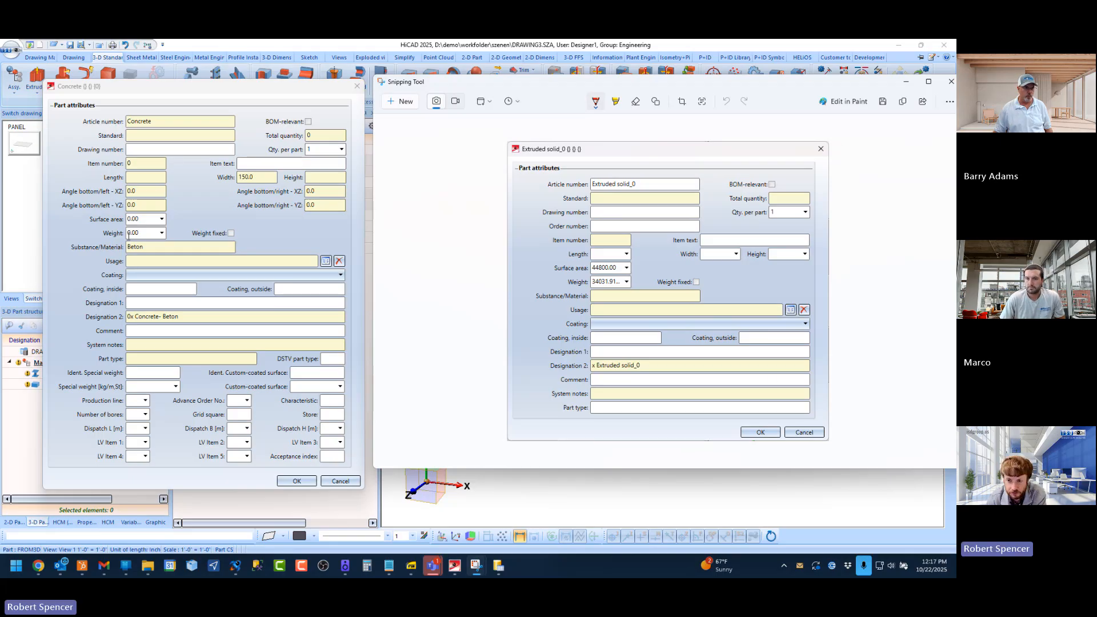
pyautogui.click(127, 101)
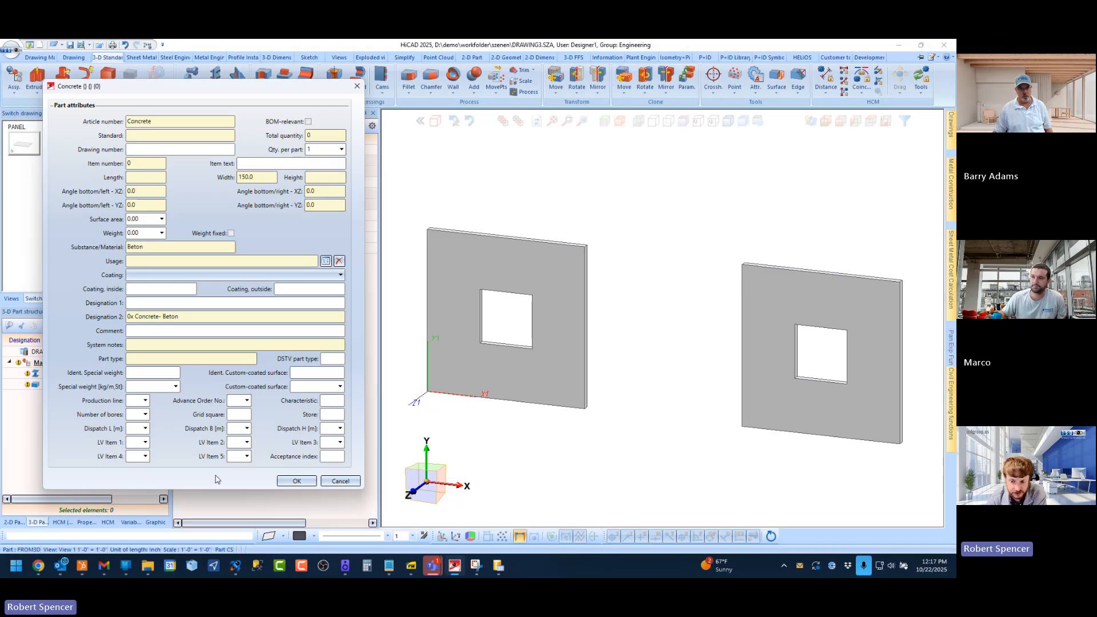
pyautogui.click(341, 481)
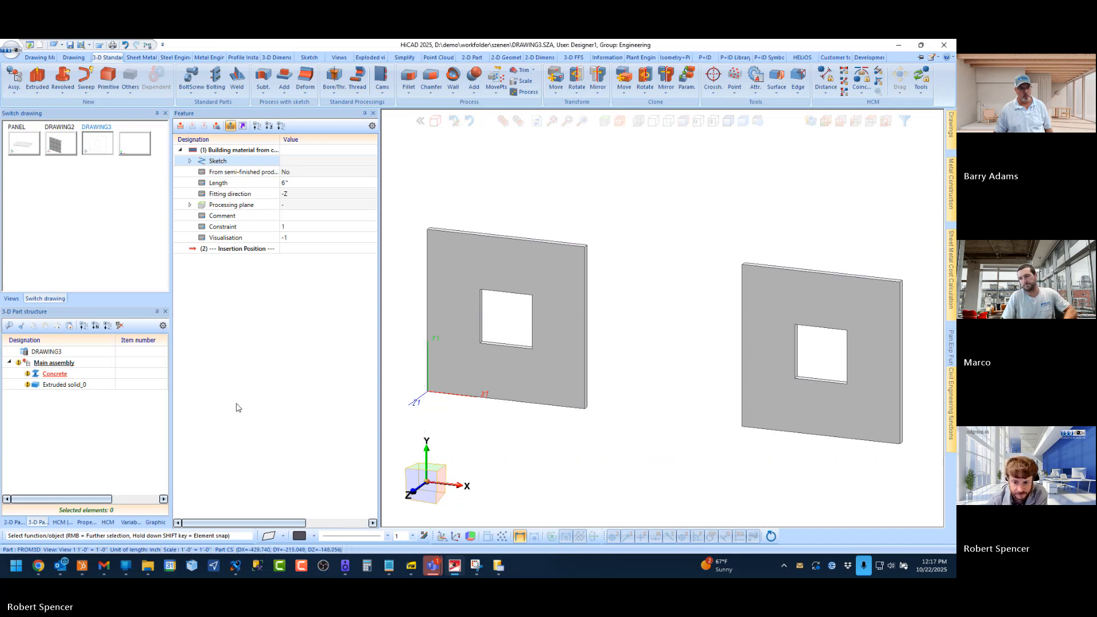
# Step: Delete the extruded solid from the main assembly
pyautogui.rightClick(65, 387)
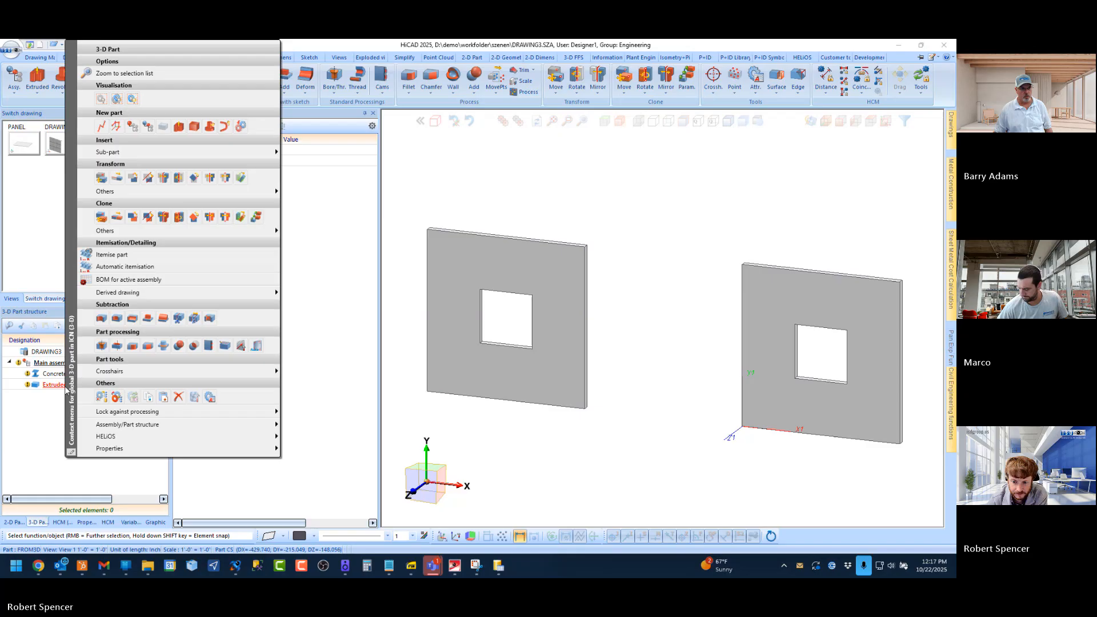
pyautogui.click(180, 393)
pyautogui.scroll(-2, 663, 320)
pyautogui.scroll(3, 476, 318)
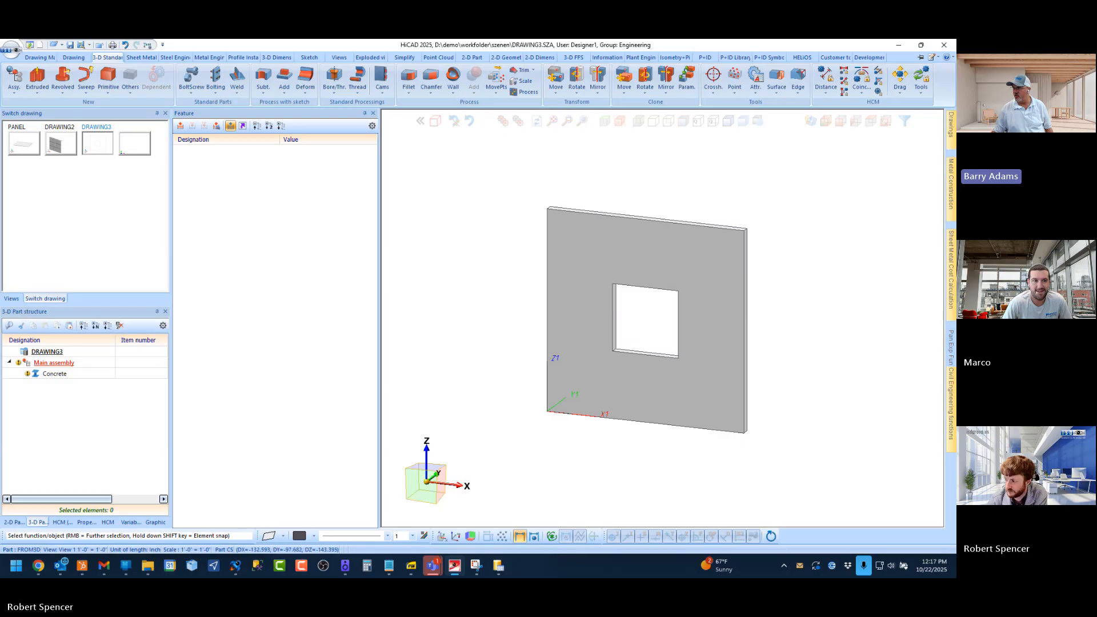
pyautogui.click(951, 374)
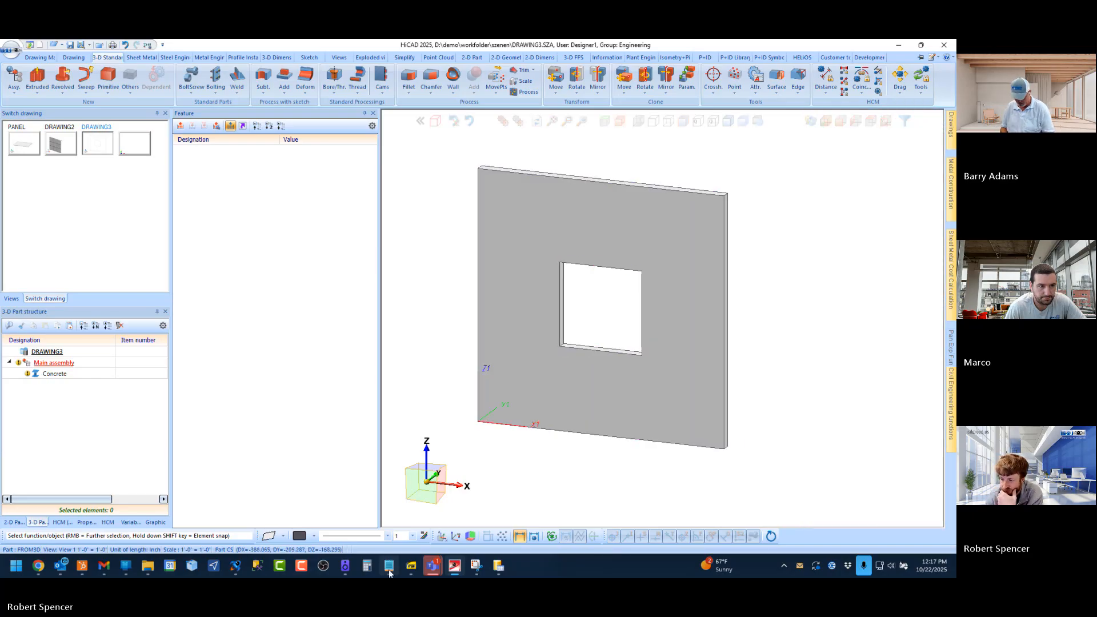
# Step: Check the wall texture instructions in the Element Installation Training Book, and start applying a texture to the concrete wall in HiCAD
pyautogui.click(411, 566)
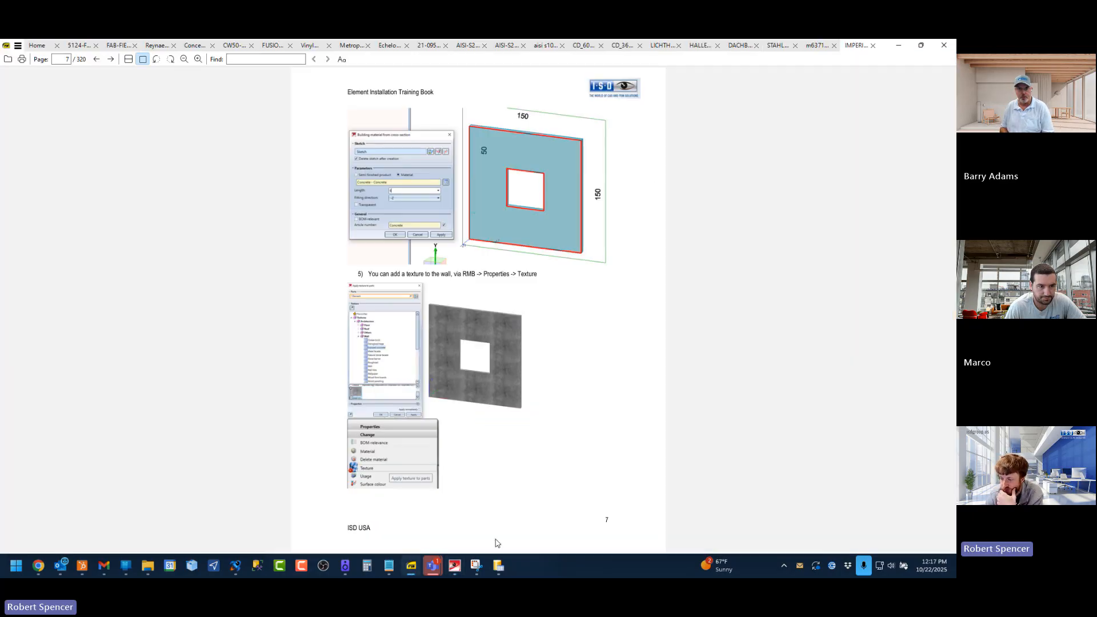
pyautogui.click(898, 45)
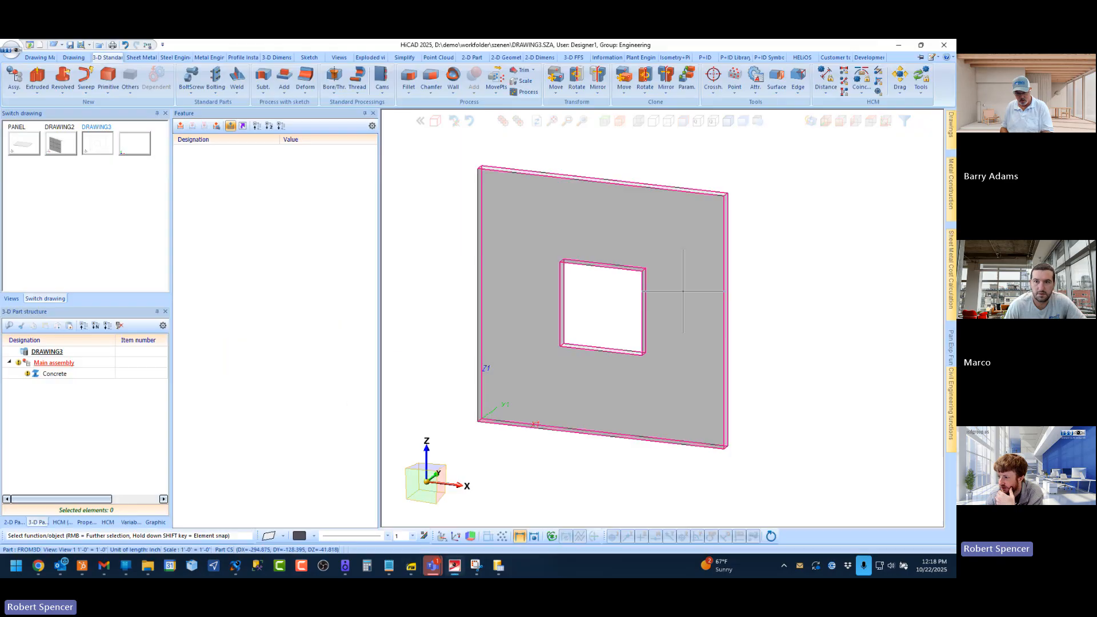
pyautogui.rightClick(685, 291)
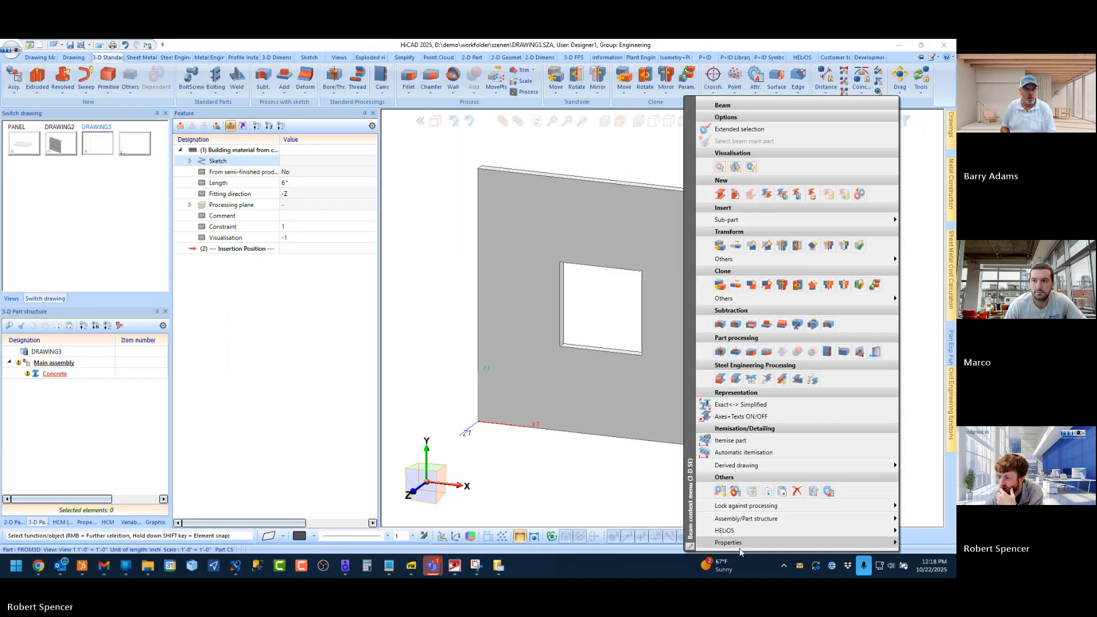
pyautogui.click(586, 348)
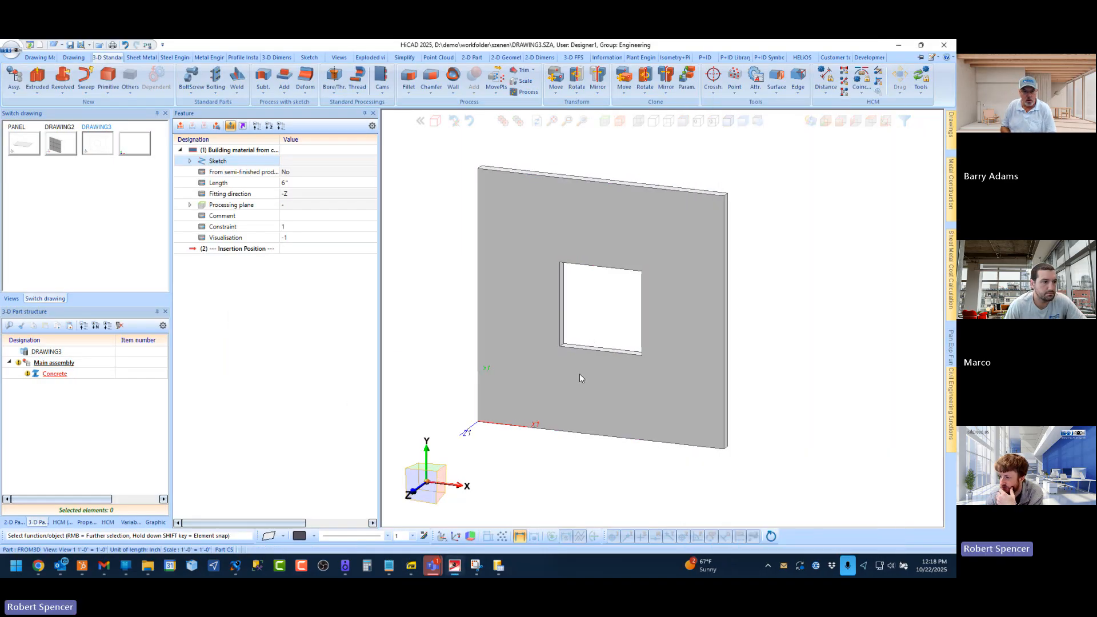
pyautogui.rightClick(580, 376)
pyautogui.moveTo(631, 487)
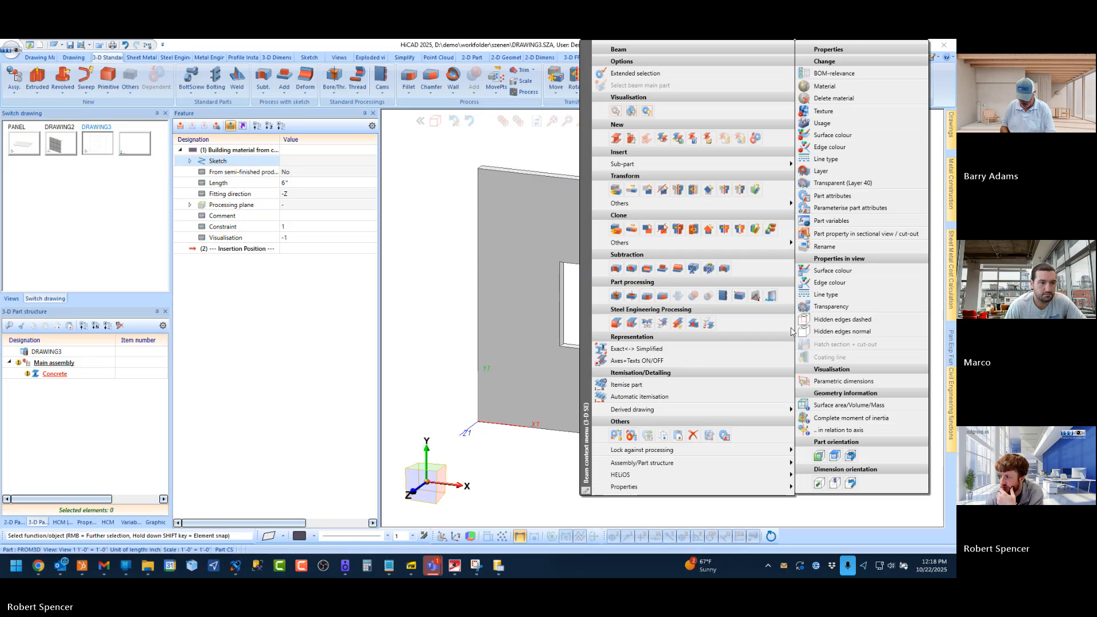
pyautogui.click(823, 112)
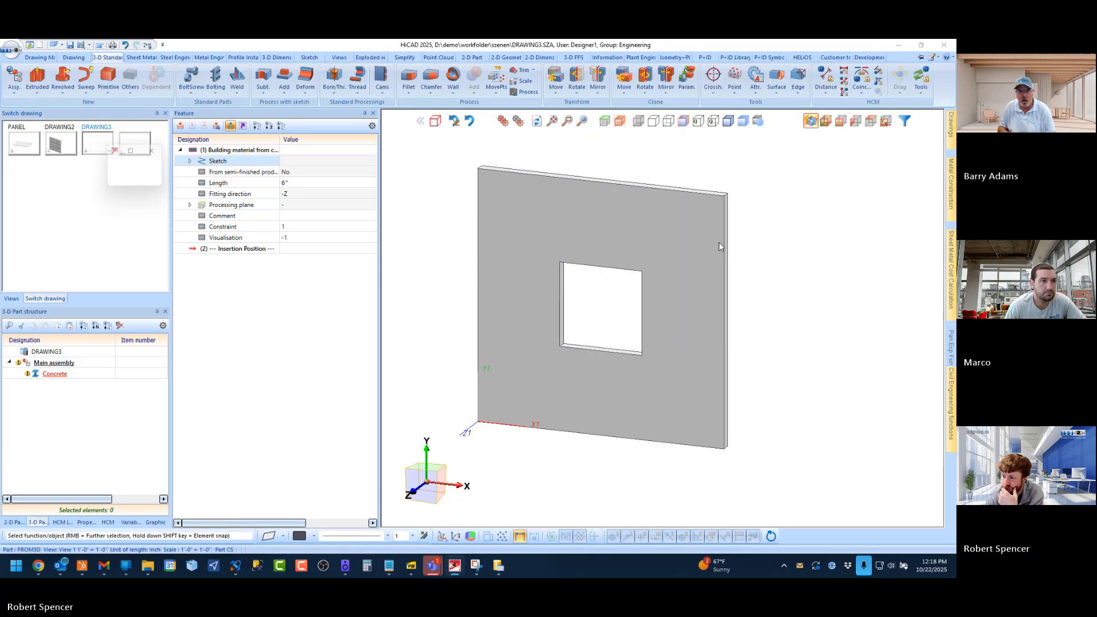
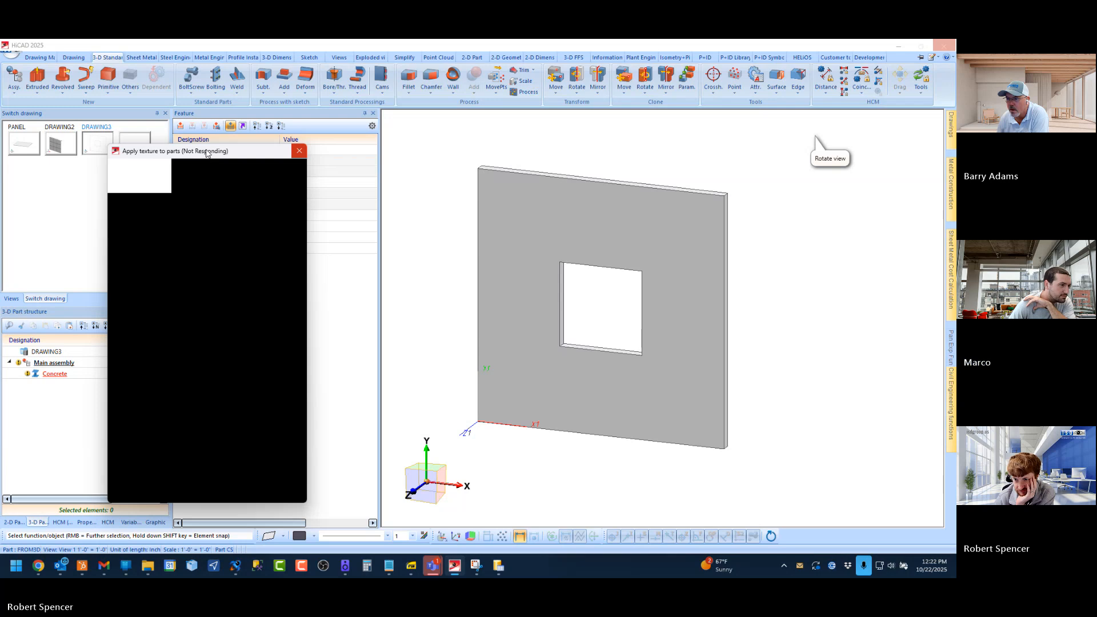
pyautogui.moveTo(207, 152); pyautogui.dragTo(278, 154)
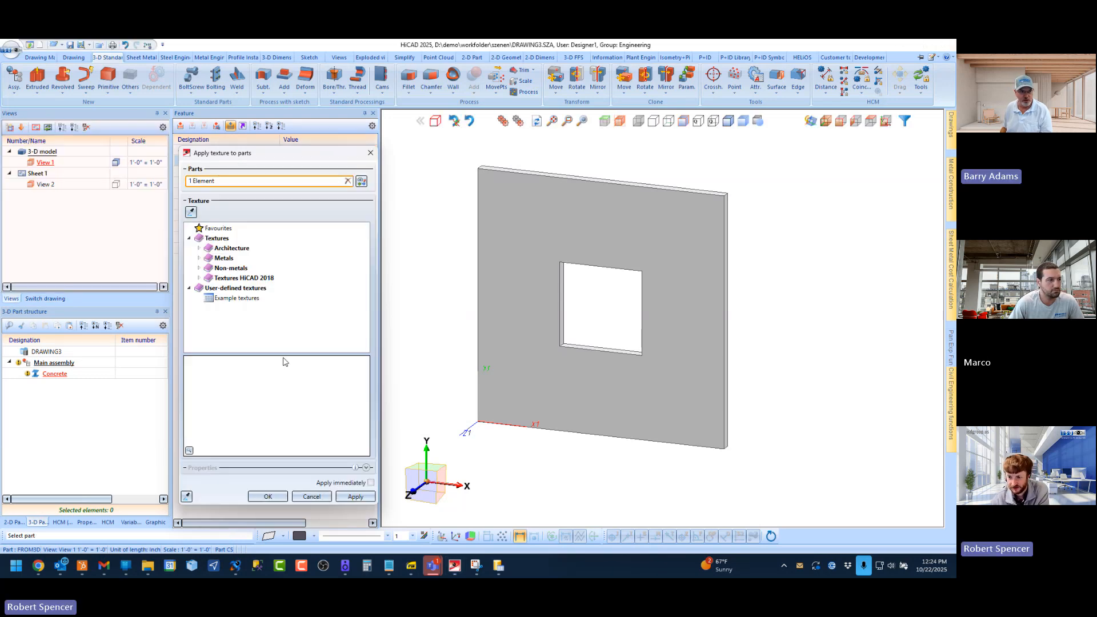
# Step: Look through the user-defined example textures for a sample that suits the concrete wall
pyautogui.click(242, 299)
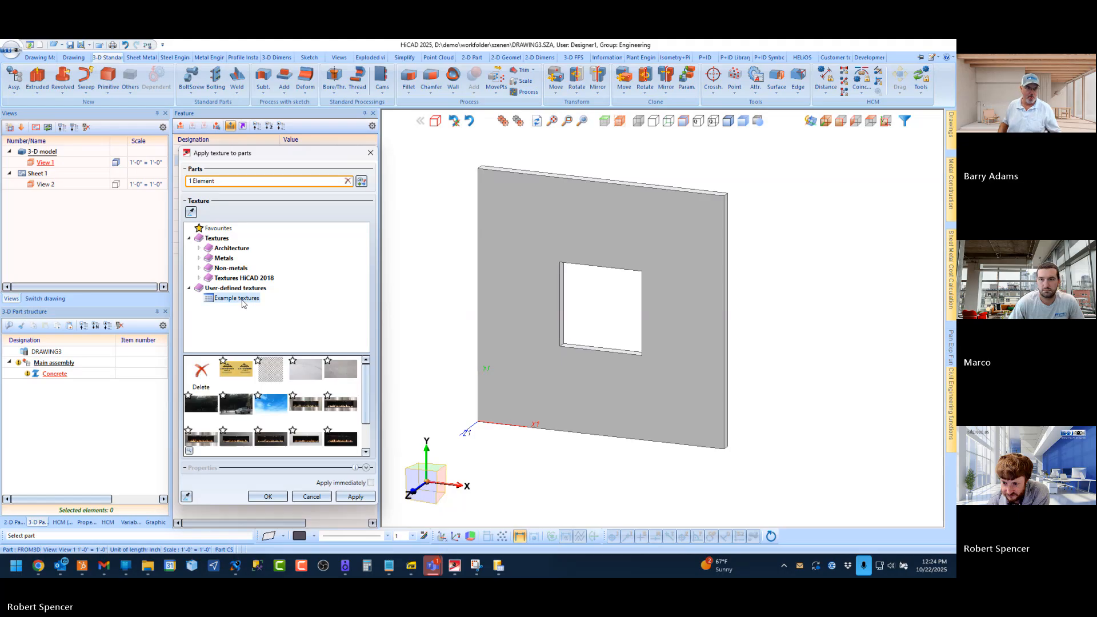
pyautogui.scroll(-2, 262, 410)
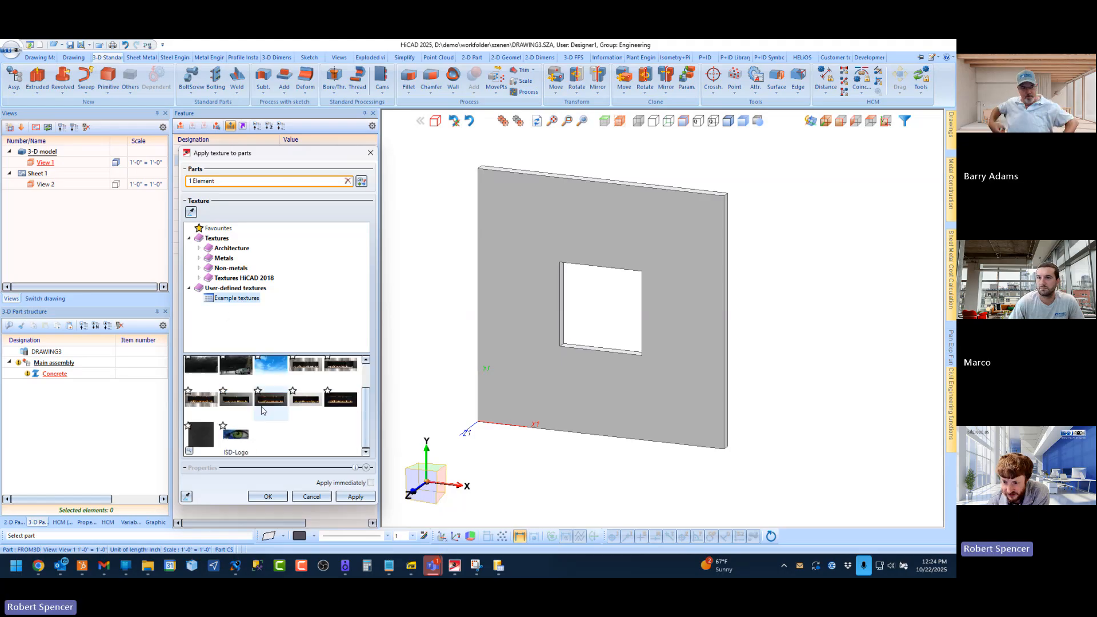
pyautogui.scroll(2, 262, 410)
pyautogui.scroll(-2, 262, 409)
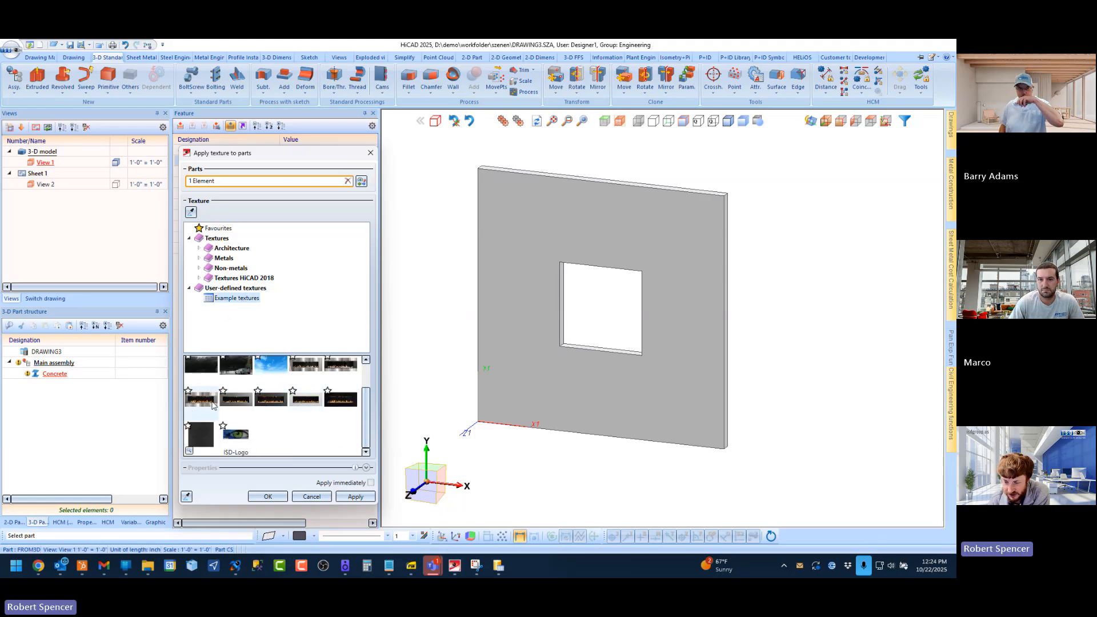
pyautogui.scroll(2, 311, 429)
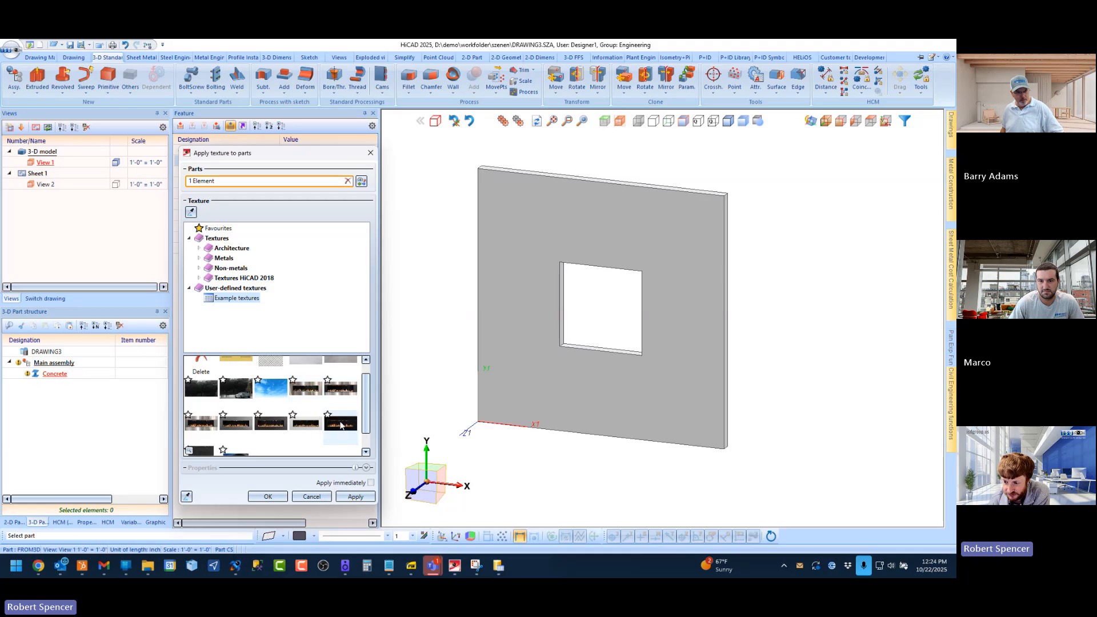
pyautogui.scroll(1, 286, 422)
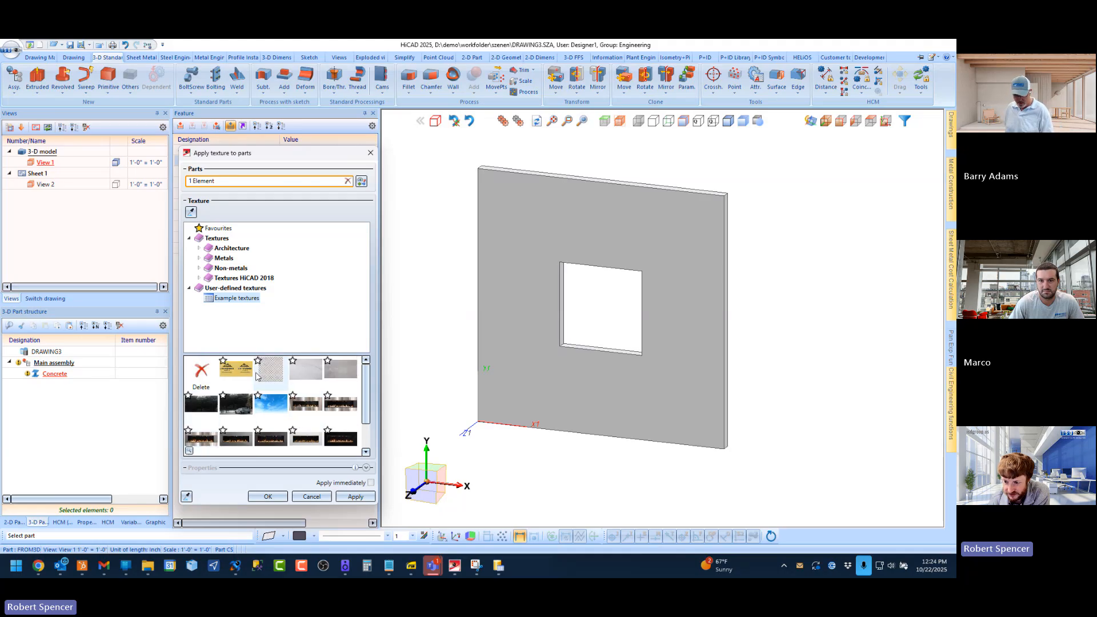
pyautogui.scroll(-2, 276, 376)
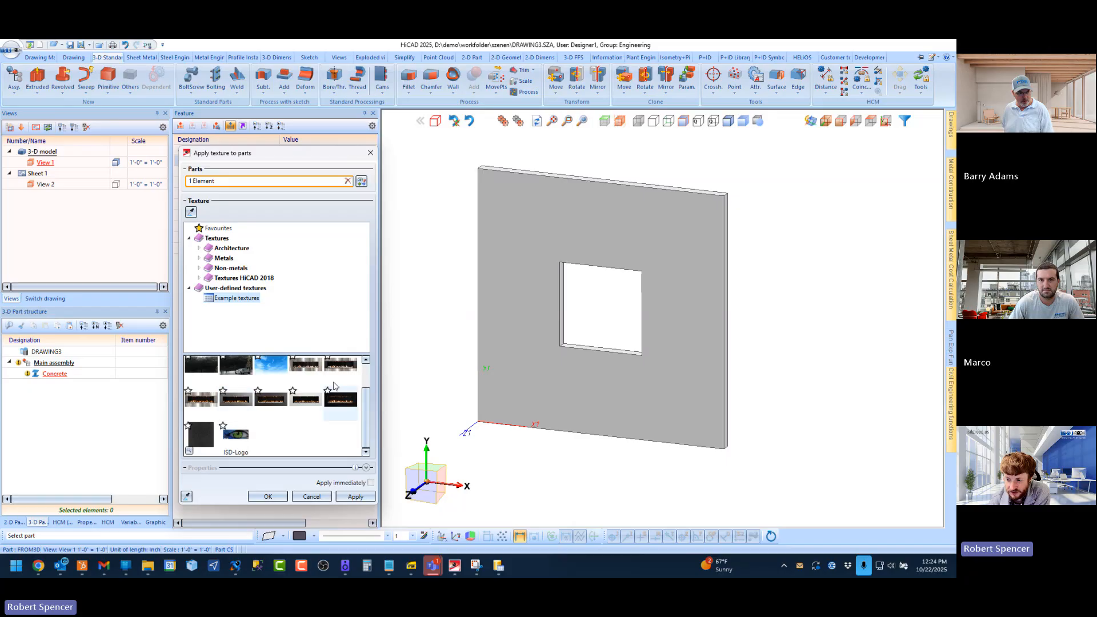
pyautogui.scroll(2, 334, 386)
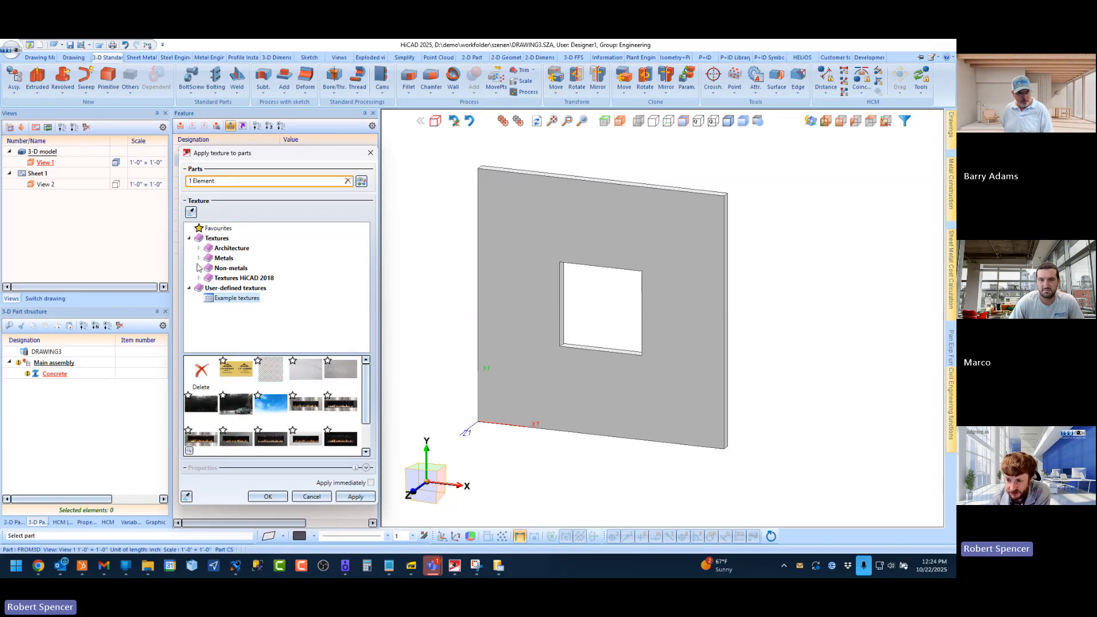
# Step: Assign the fourth Exposed concrete texture from the Architecture wall textures to the concrete wall
pyautogui.moveTo(246, 154); pyautogui.dragTo(245, 138)
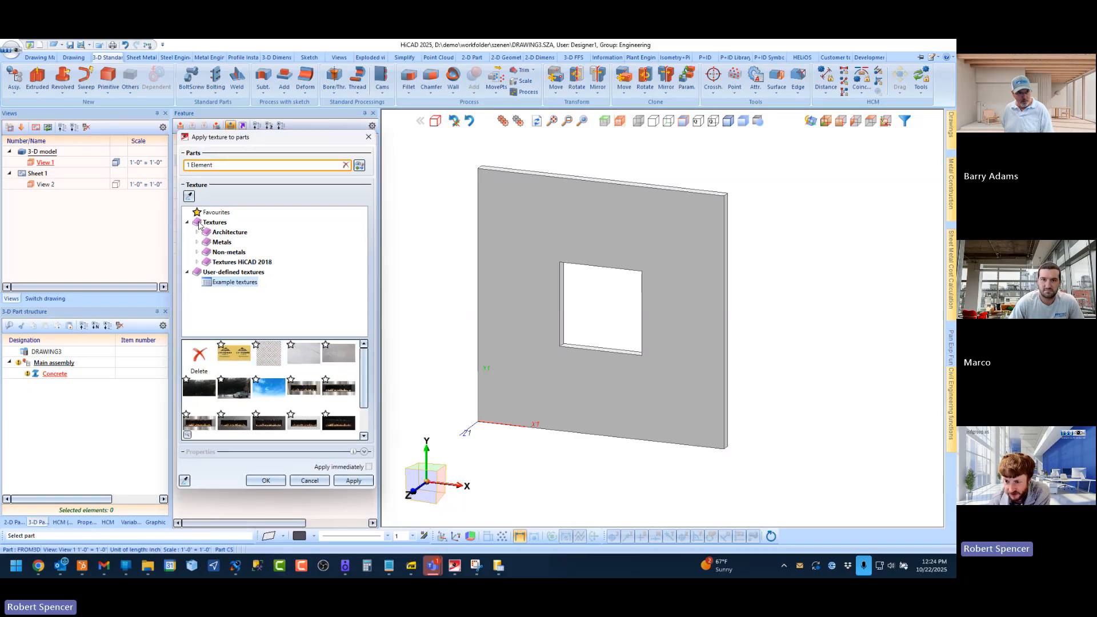
pyautogui.click(197, 233)
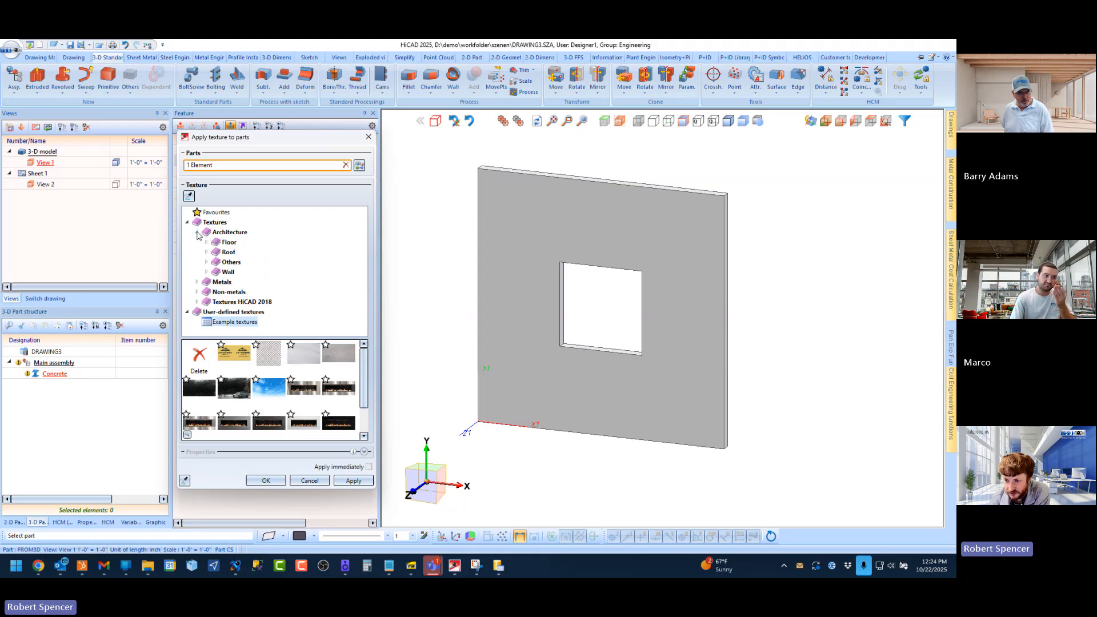
pyautogui.click(206, 272)
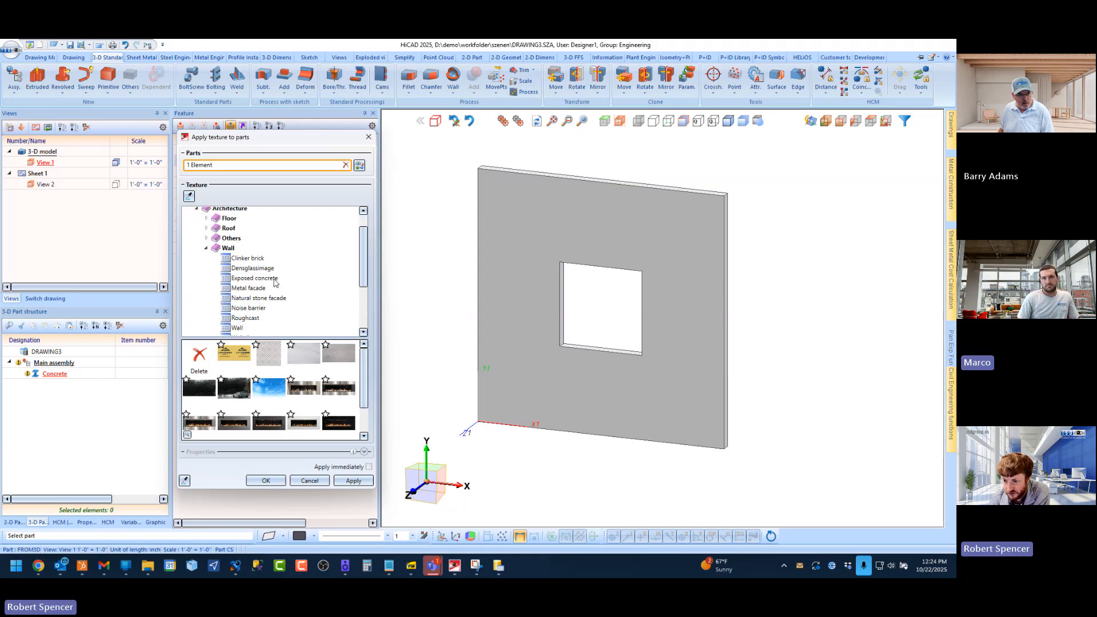
pyautogui.click(254, 278)
pyautogui.click(333, 354)
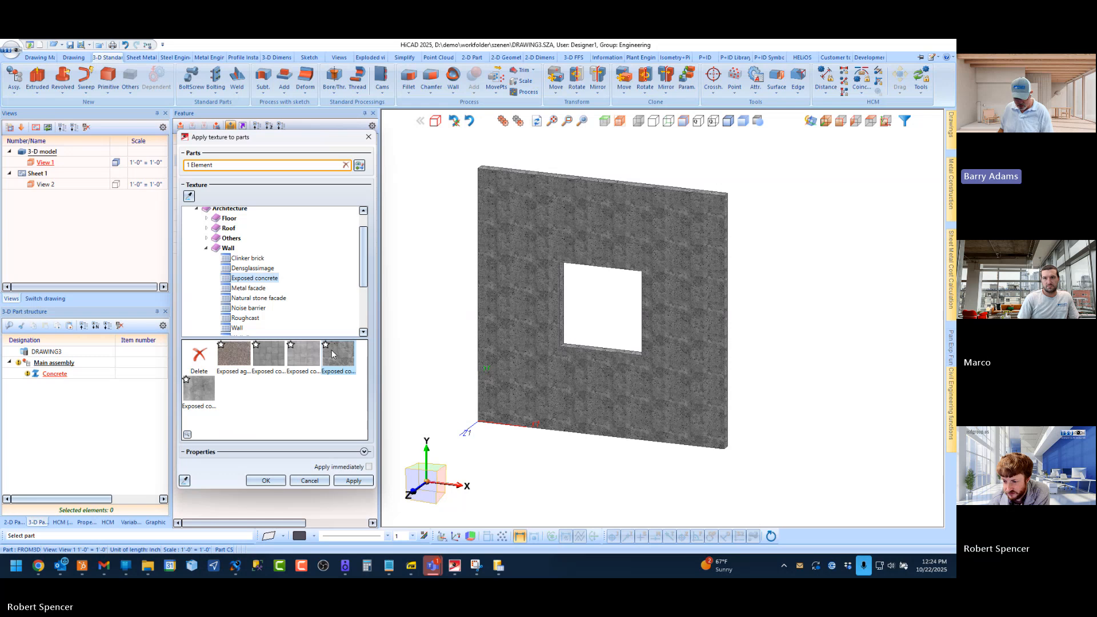
# Step: Try the light diamond-mesh sample from the user-defined example textures on the wall and inspect its pattern up close
pyautogui.scroll(-3, 222, 318)
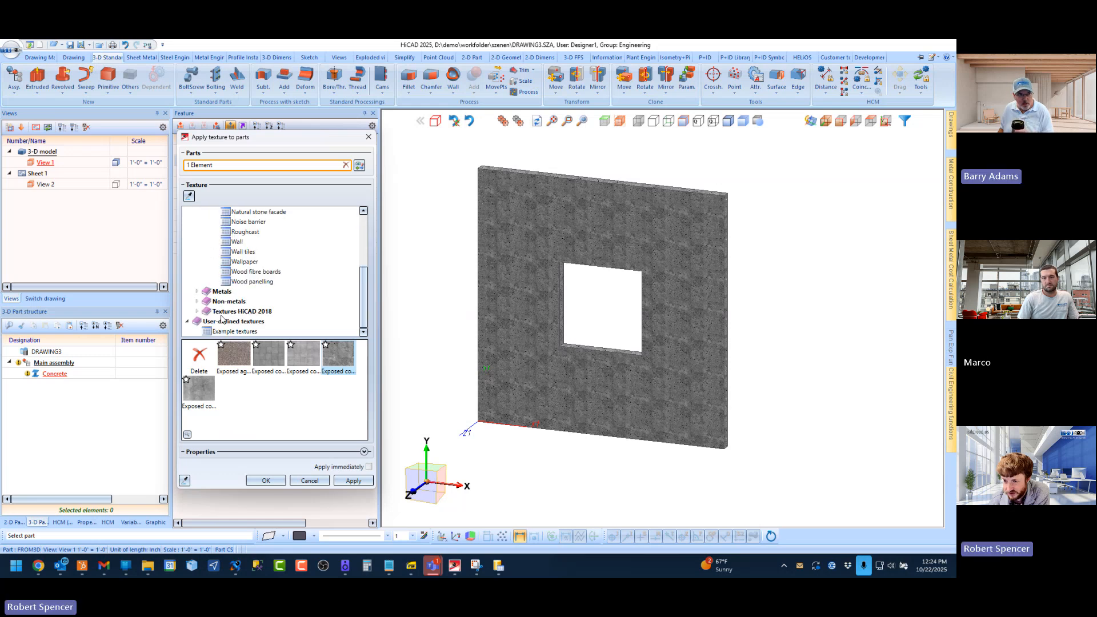
pyautogui.click(239, 332)
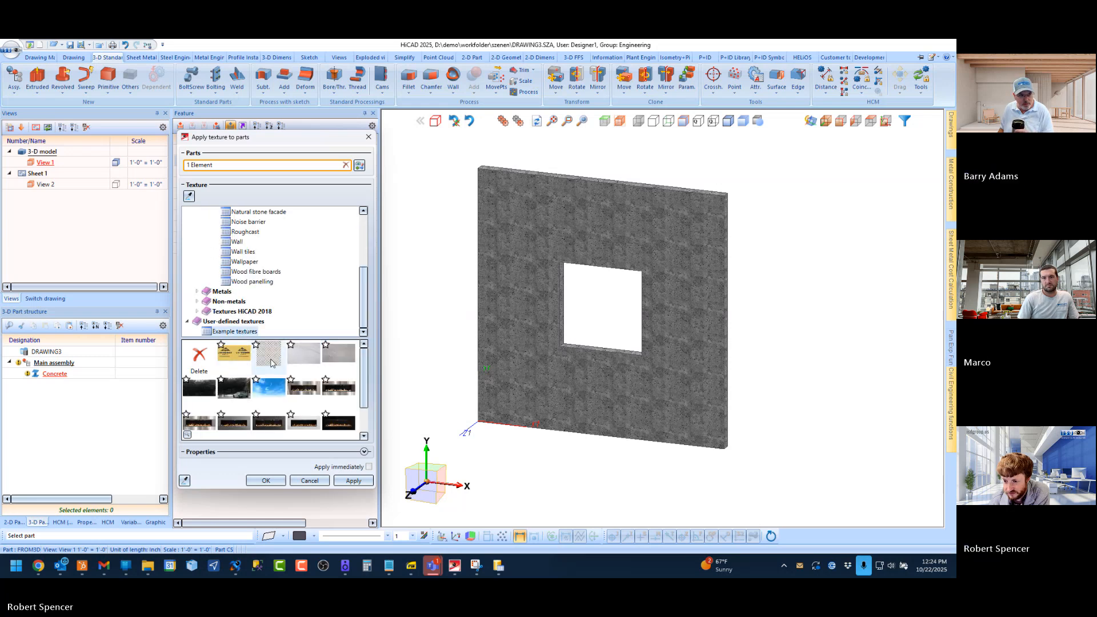
pyautogui.click(272, 363)
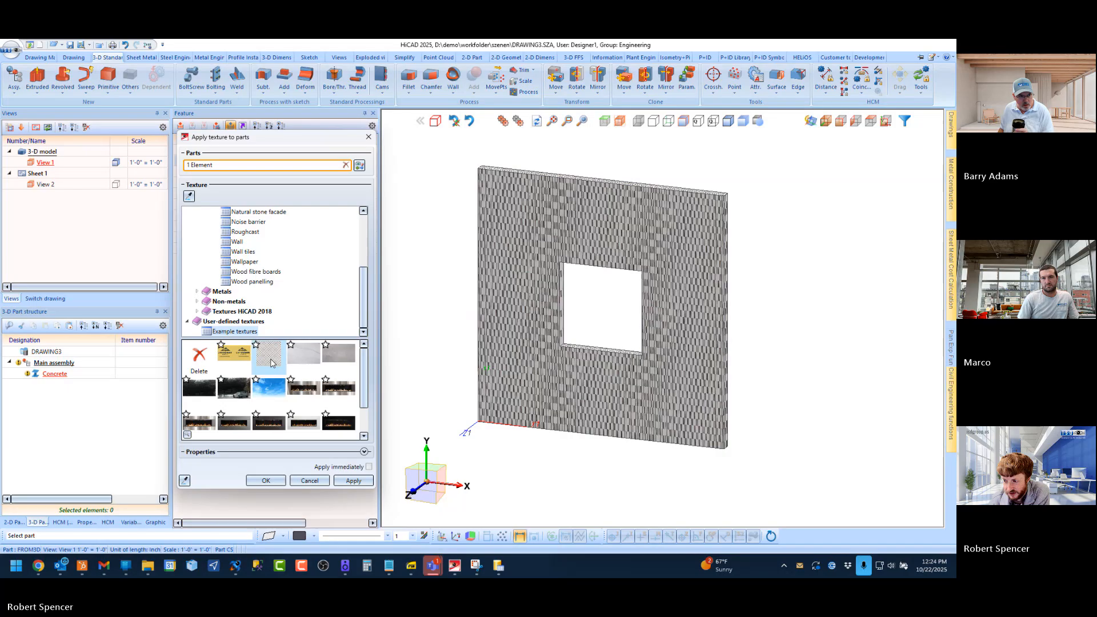
pyautogui.scroll(6, 525, 400)
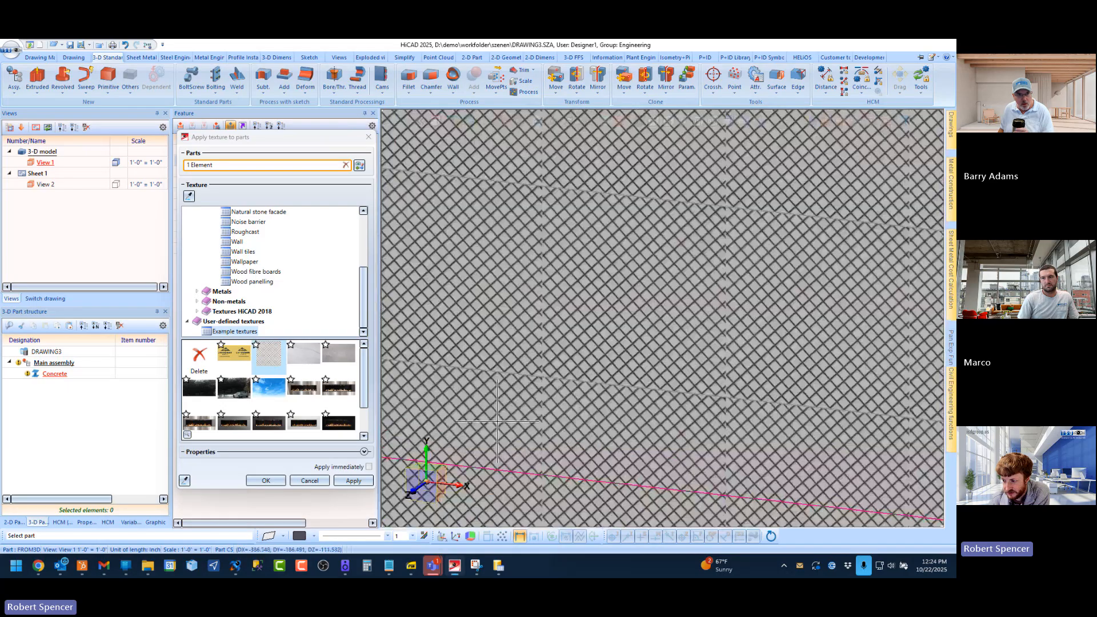
pyautogui.scroll(-10, 551, 364)
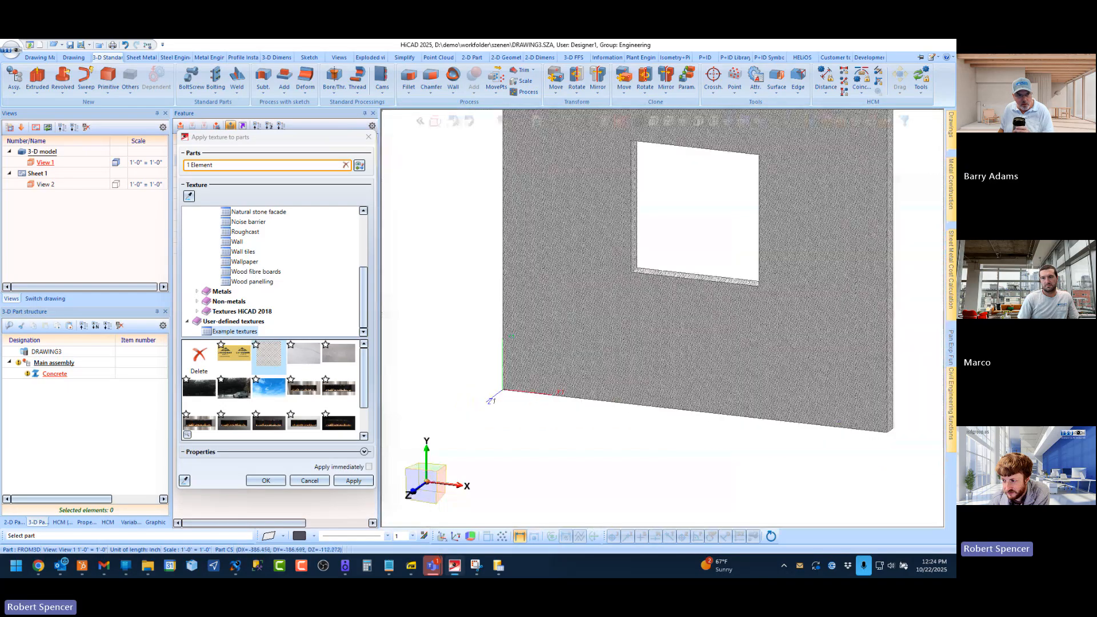
pyautogui.scroll(3, 555, 285)
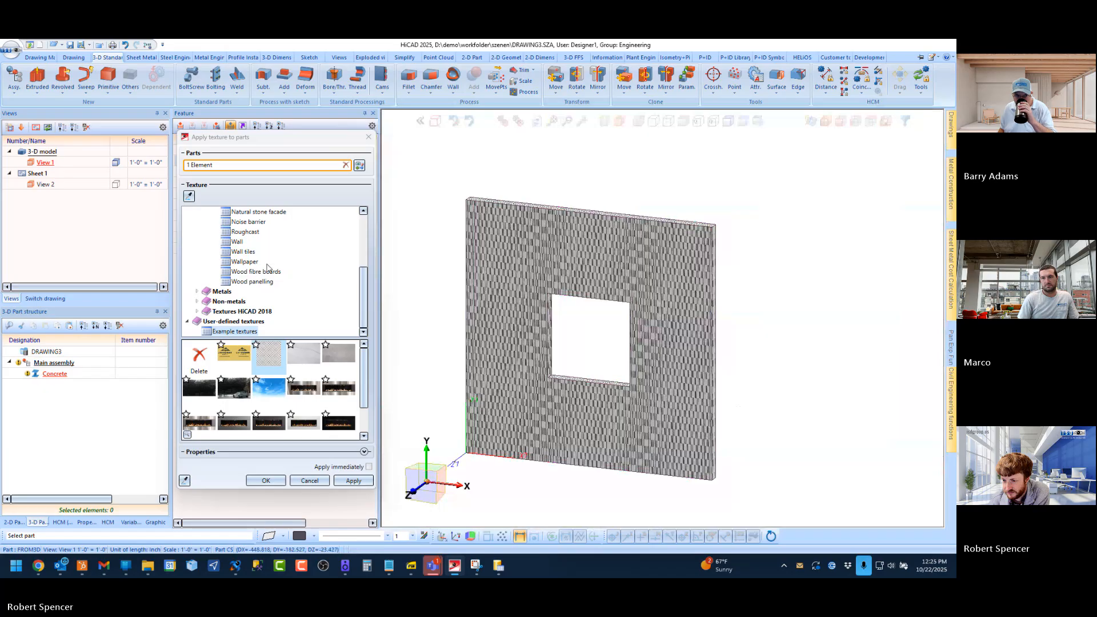
pyautogui.scroll(2, 267, 265)
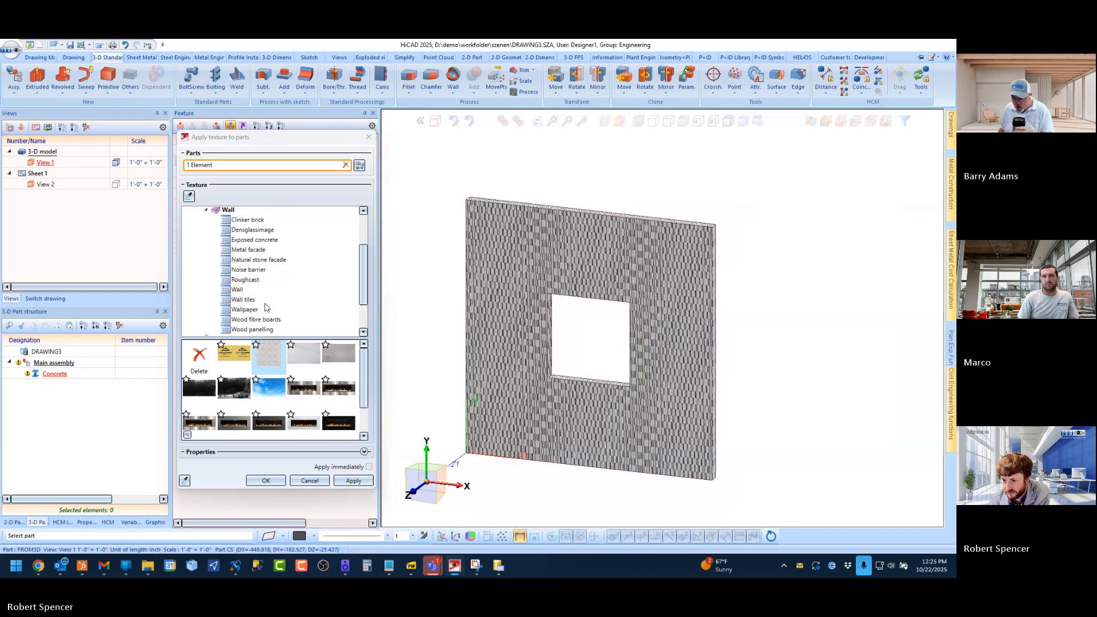
# Step: Switch the wall back to the fourth Exposed concrete texture and show its texture properties
pyautogui.click(255, 240)
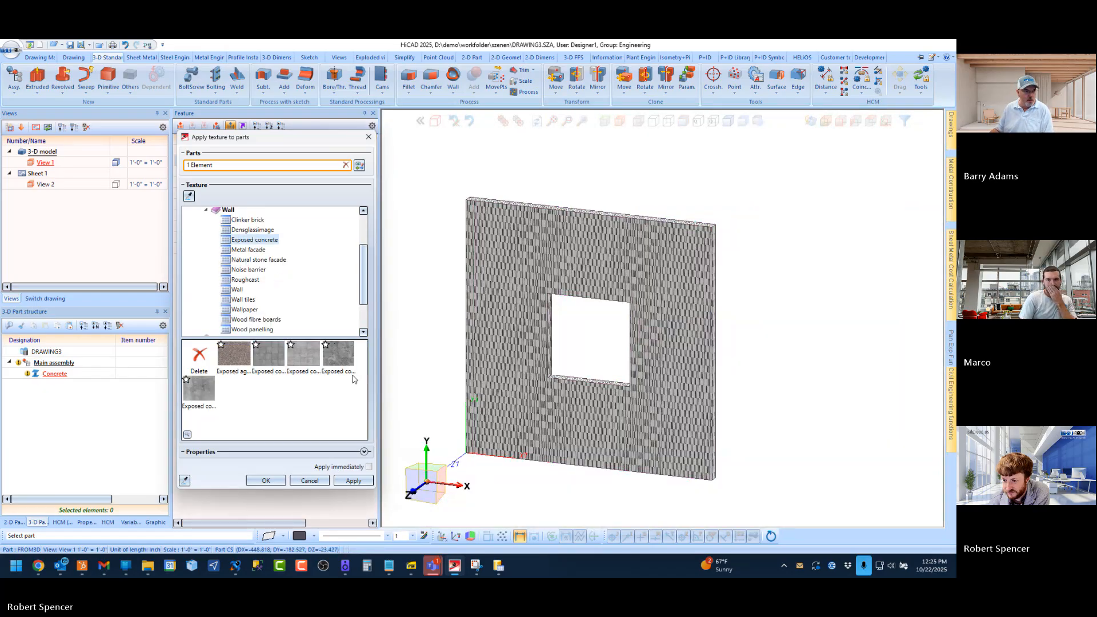
pyautogui.click(338, 356)
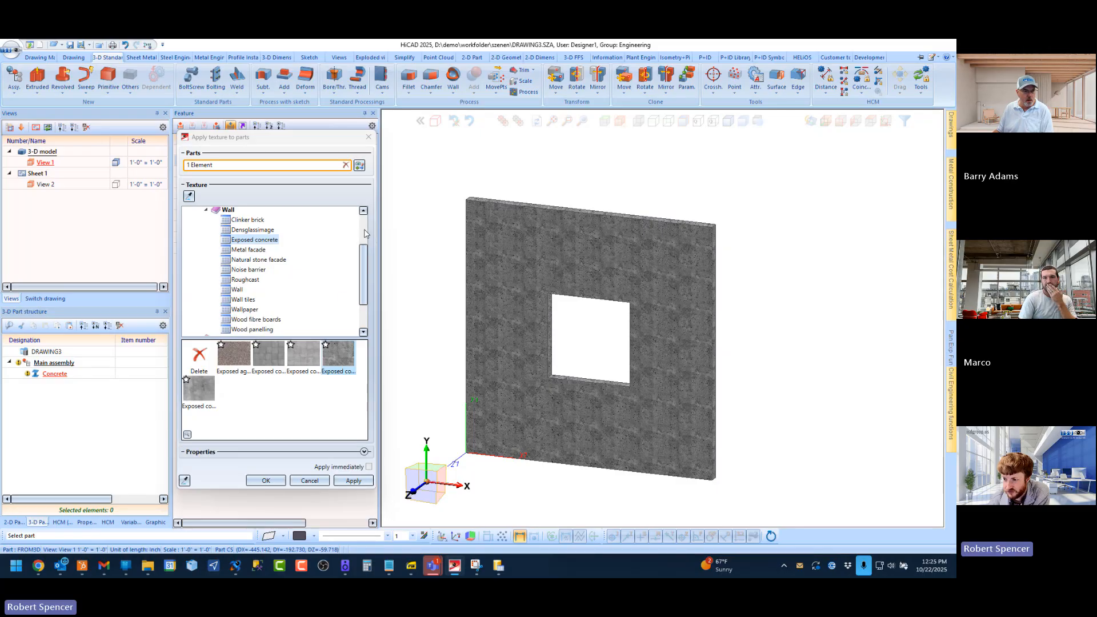
pyautogui.click(364, 452)
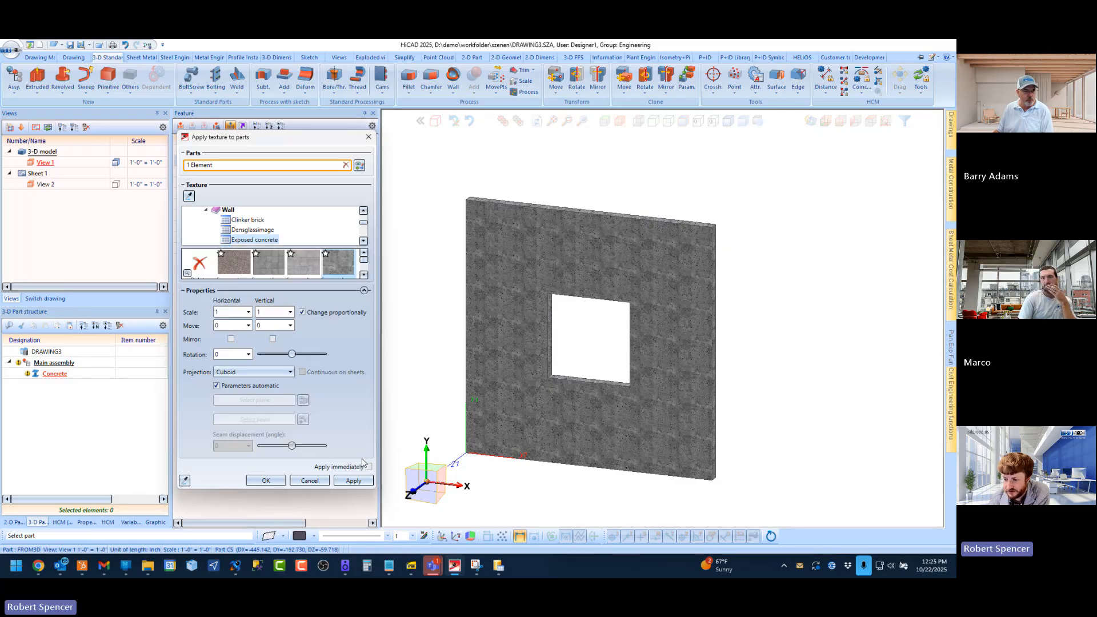
# Step: Set the rotation of the wall's exposed concrete texture to 90
pyautogui.click(235, 312)
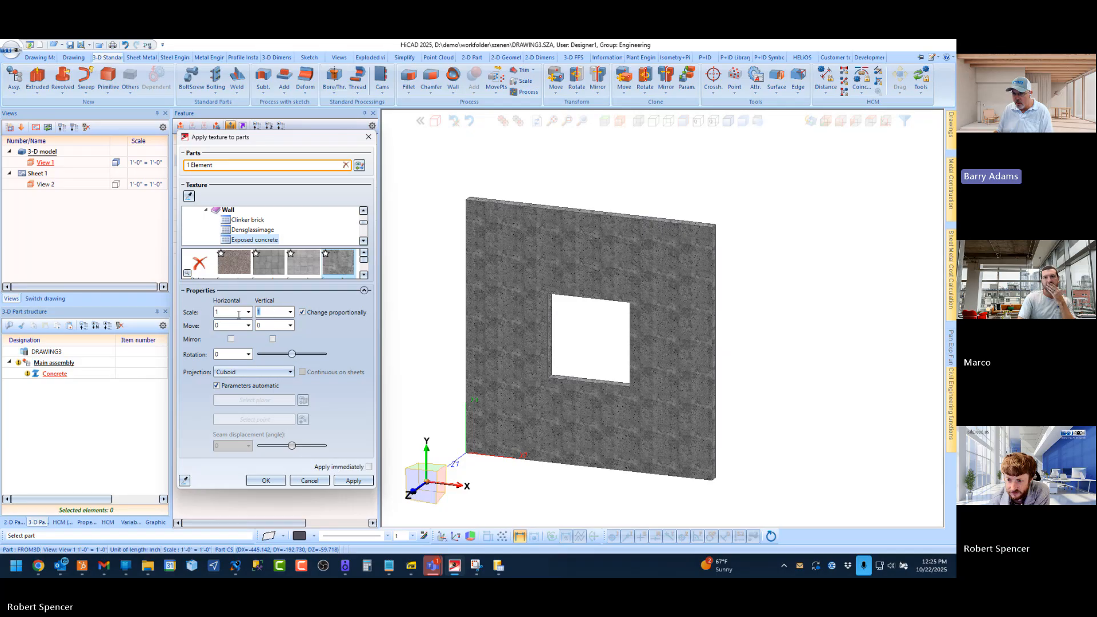
pyautogui.doubleClick(231, 313)
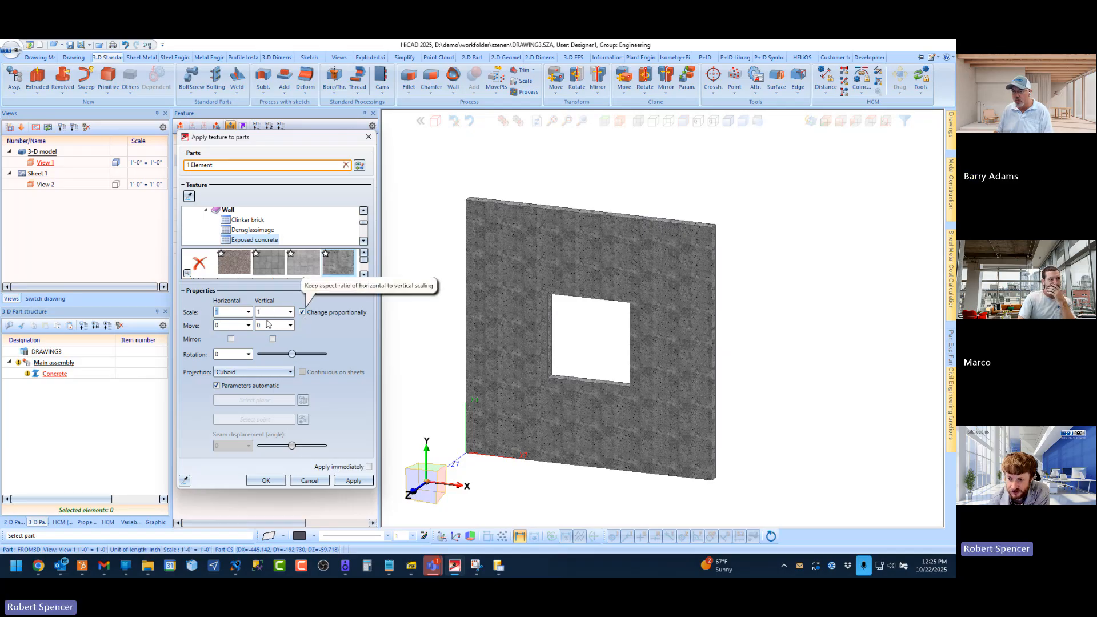
pyautogui.doubleClick(272, 313)
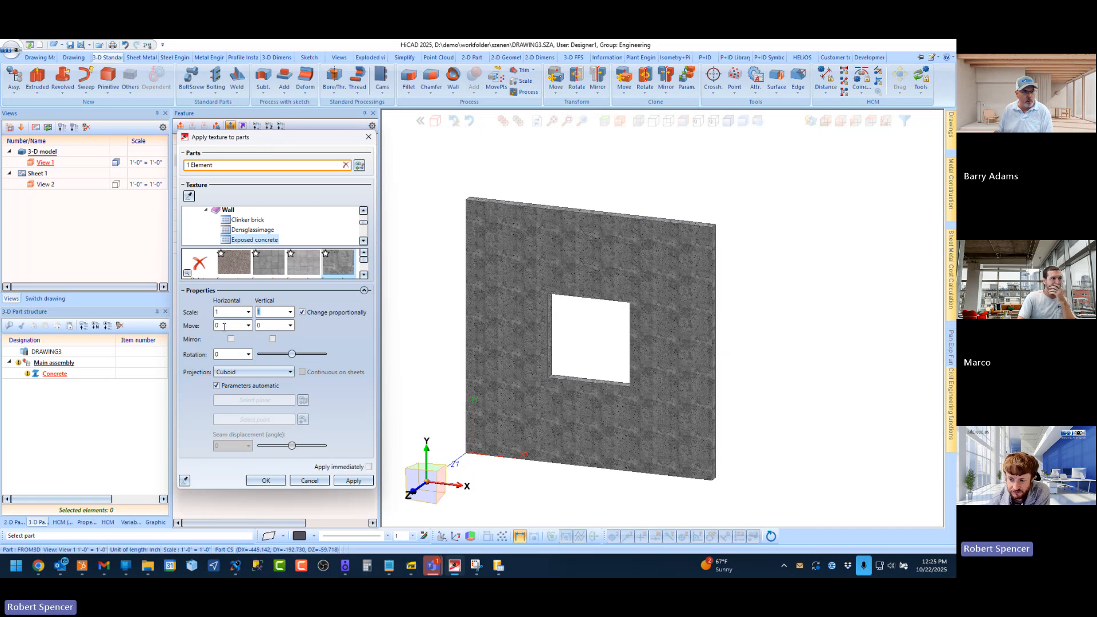
pyautogui.doubleClick(219, 354)
pyautogui.scroll(3, 419, 394)
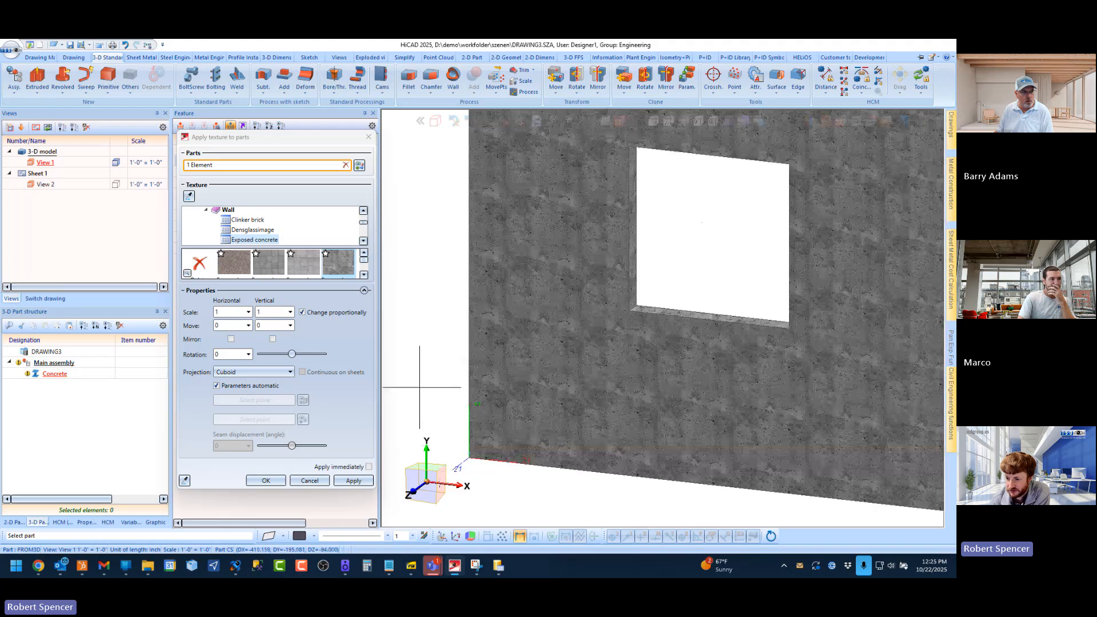
pyautogui.click(225, 354)
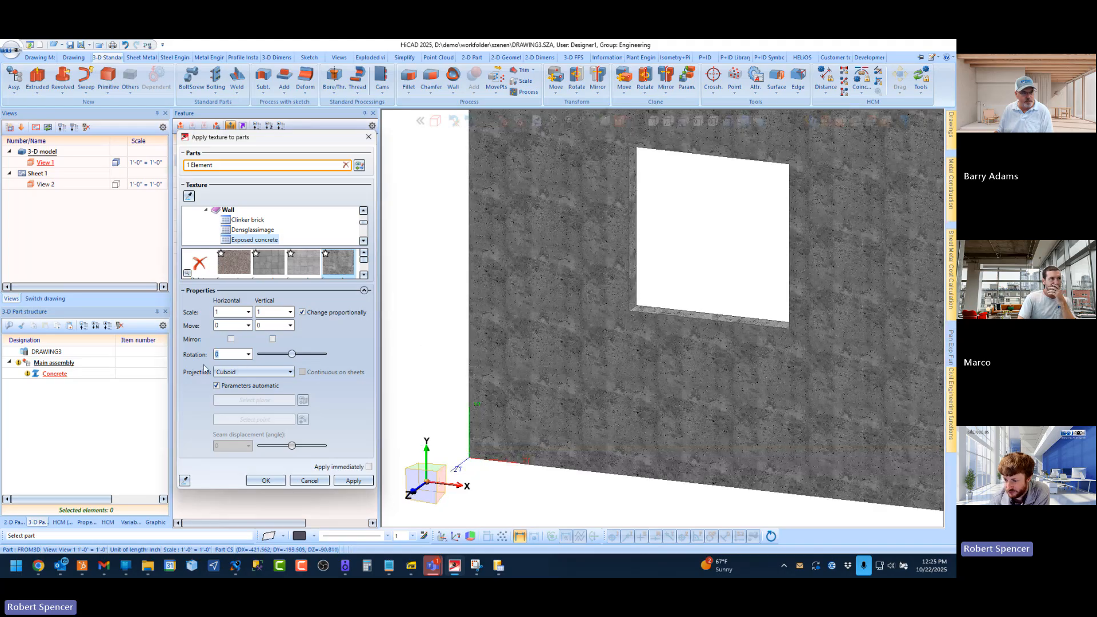
pyautogui.write('90')
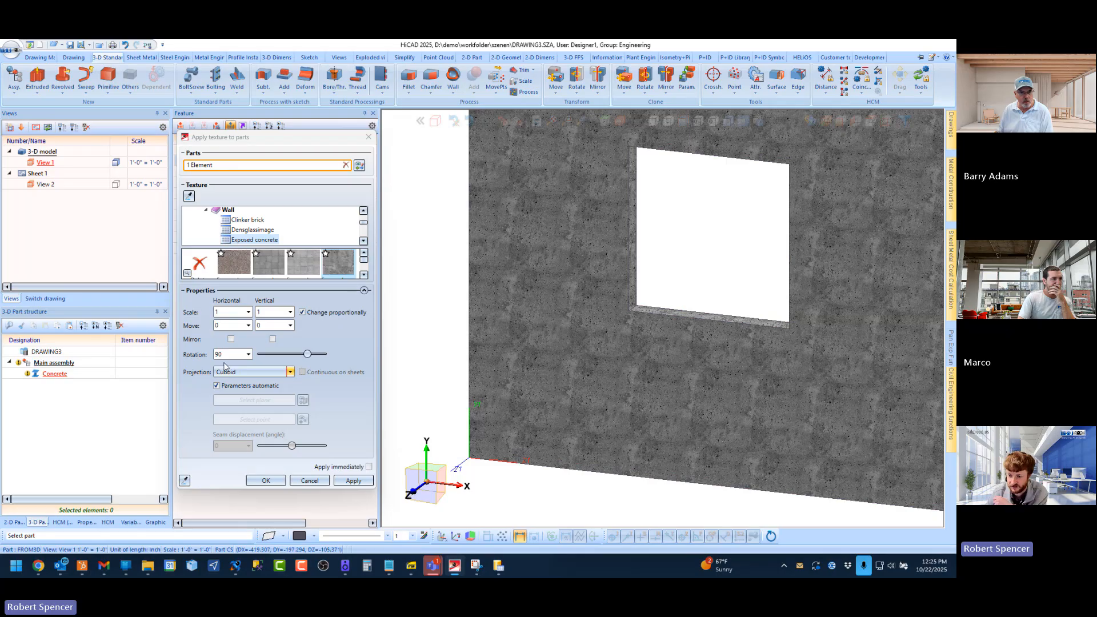
# Step: Set the wall texture's rotation to 0 and keep its projection on Cuboid
pyautogui.doubleClick(234, 355)
pyautogui.write('0')
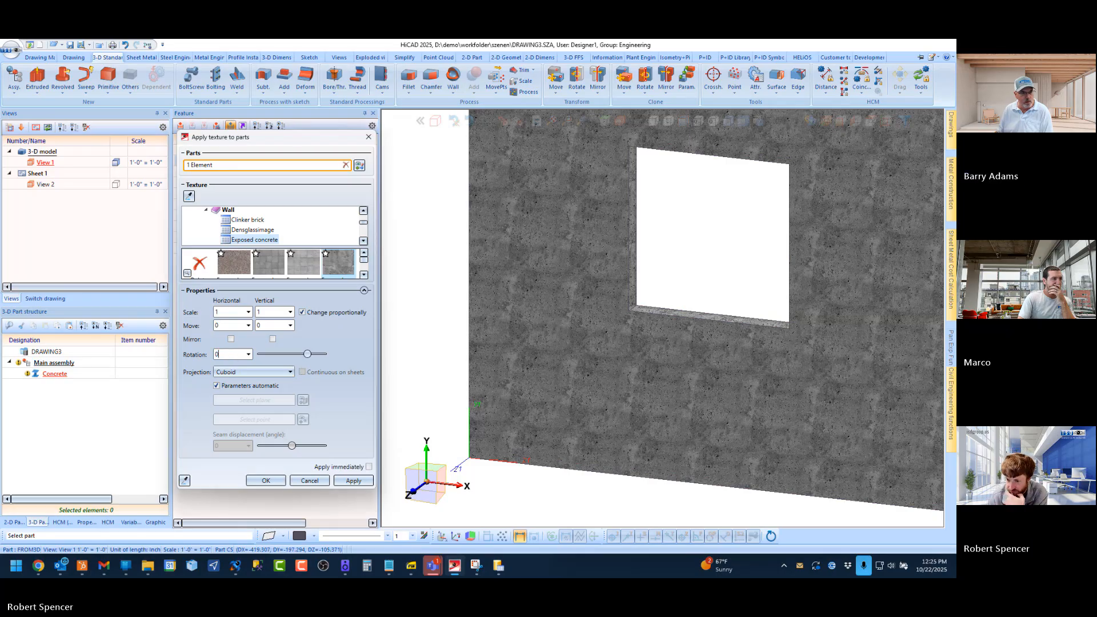
pyautogui.click(250, 372)
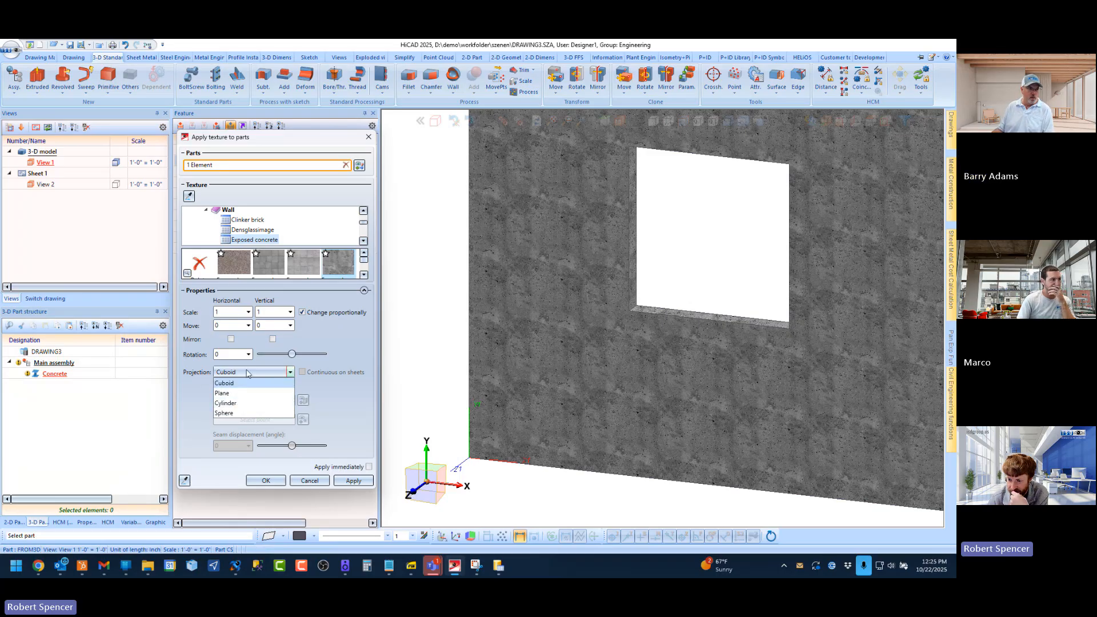
pyautogui.click(242, 383)
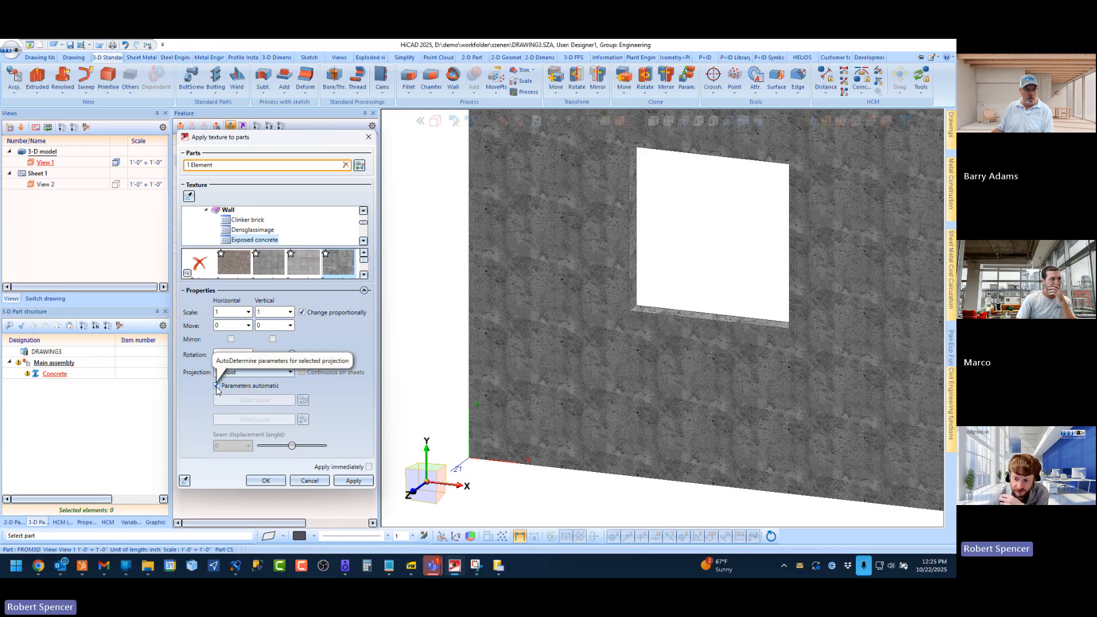
# Step: Try the wall texture without automatic projection parameters, and turn the automatic parameters back on
pyautogui.click(216, 386)
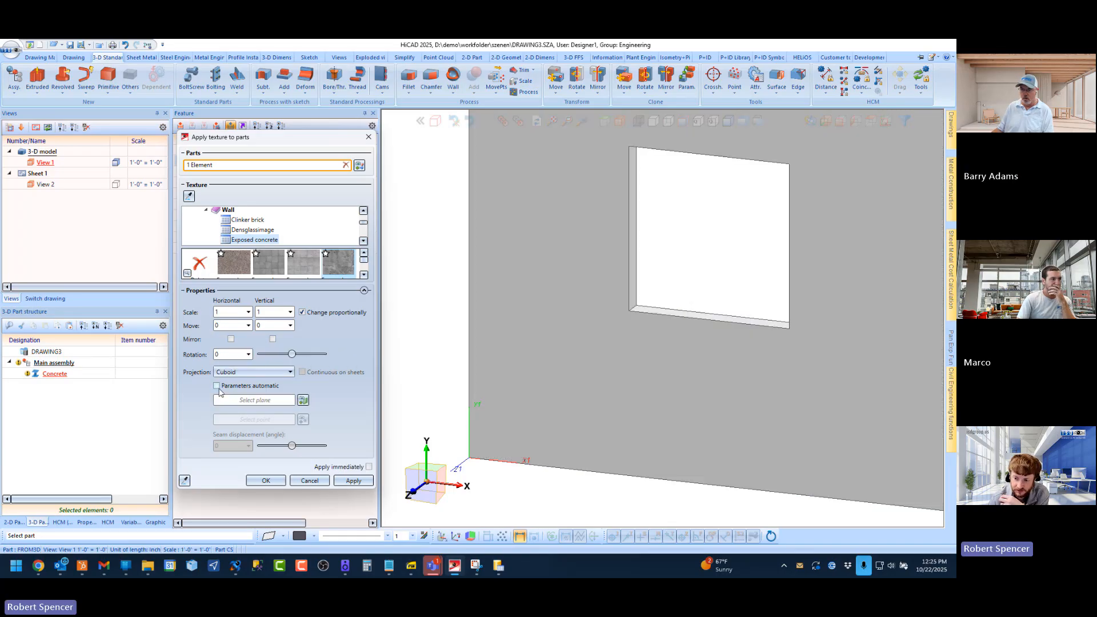
pyautogui.scroll(-3, 543, 366)
pyautogui.scroll(2, 512, 414)
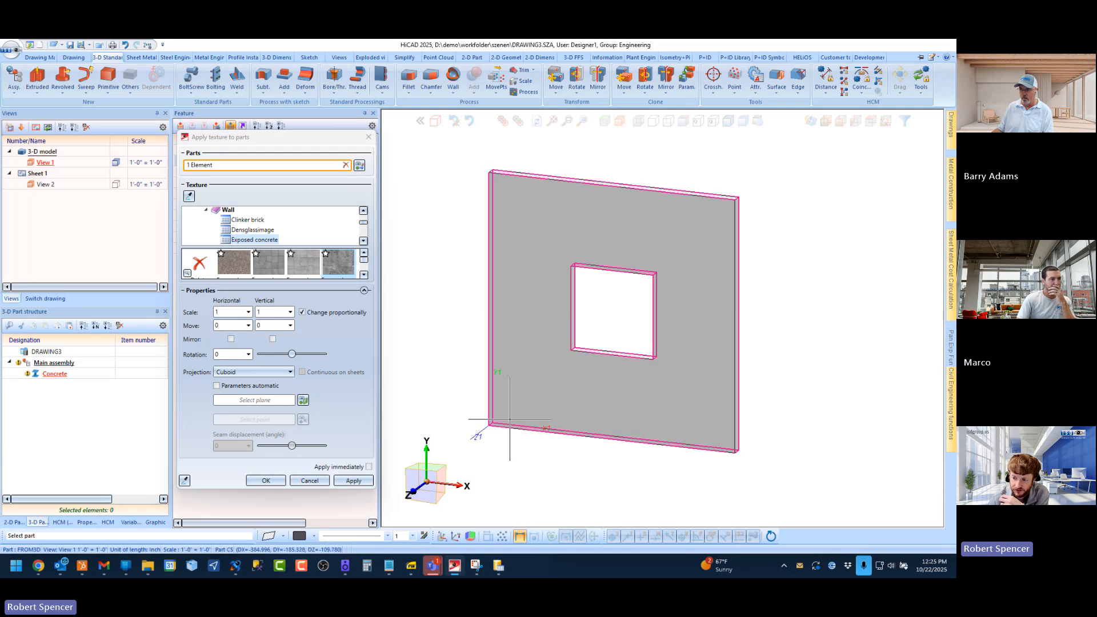
pyautogui.click(364, 290)
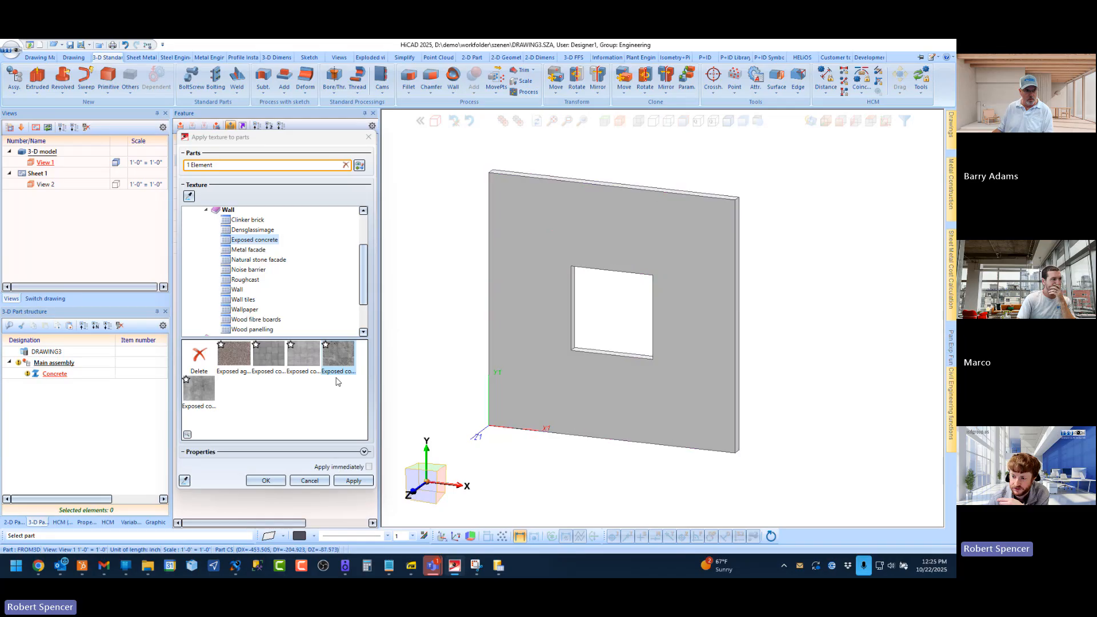
pyautogui.click(363, 452)
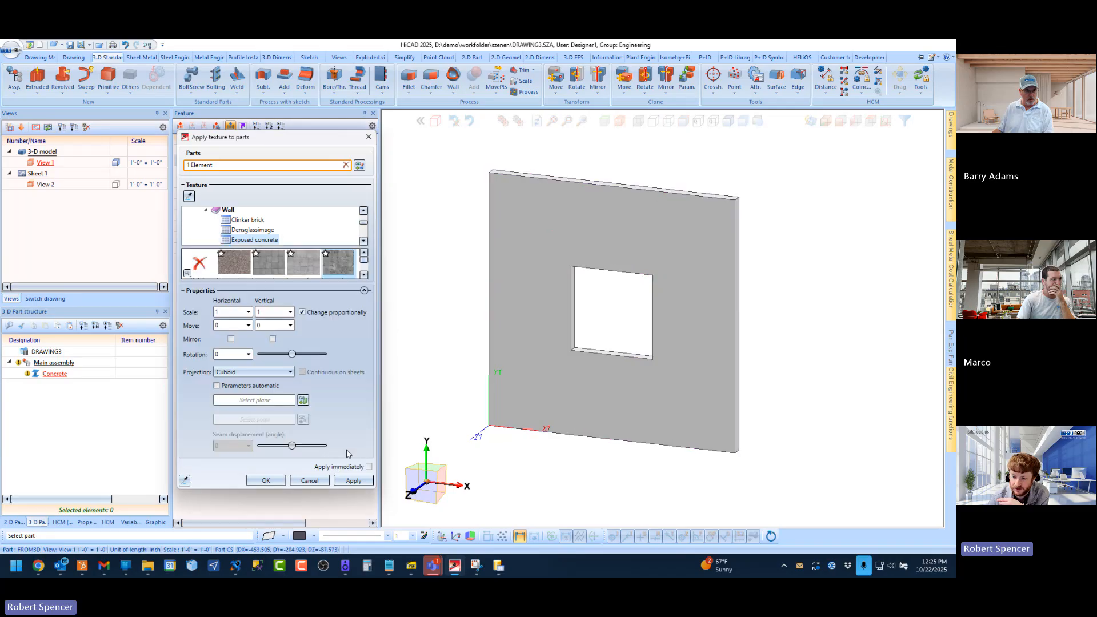
pyautogui.click(217, 386)
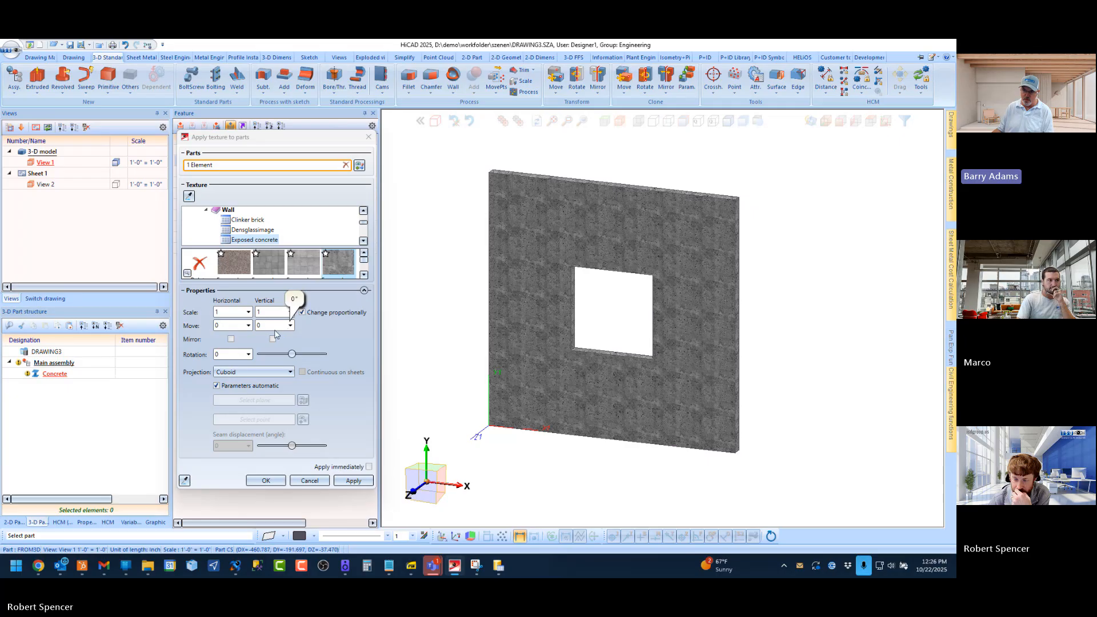
# Step: Try a scale of 0.5 for the wall's exposed concrete texture and set it back to 1
pyautogui.doubleClick(233, 311)
pyautogui.write('.5')
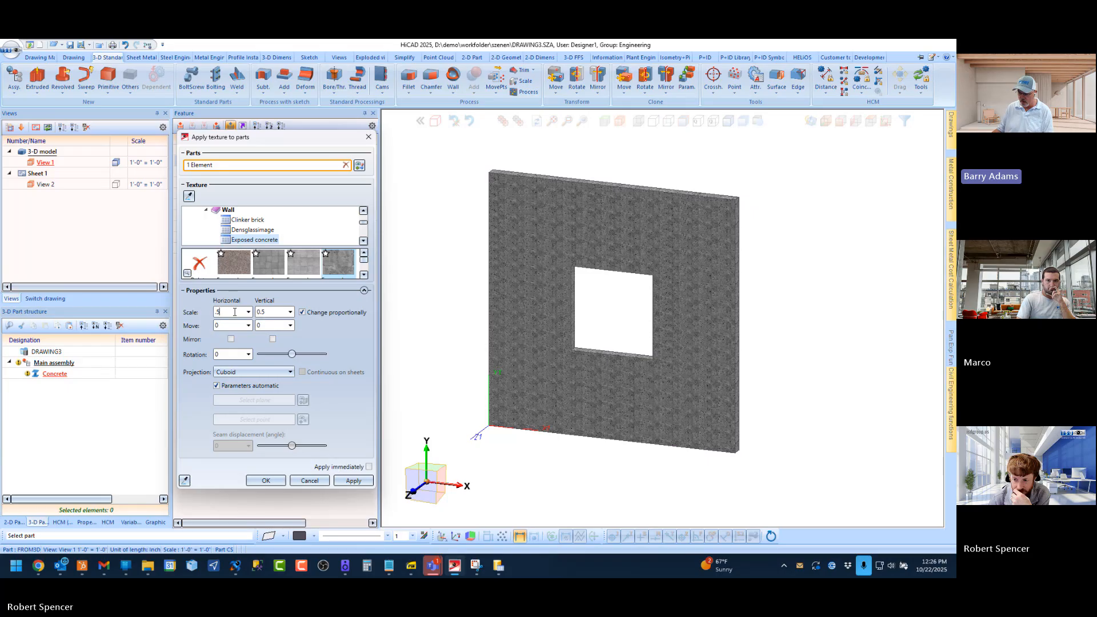
pyautogui.moveTo(220, 310); pyautogui.dragTo(184, 311)
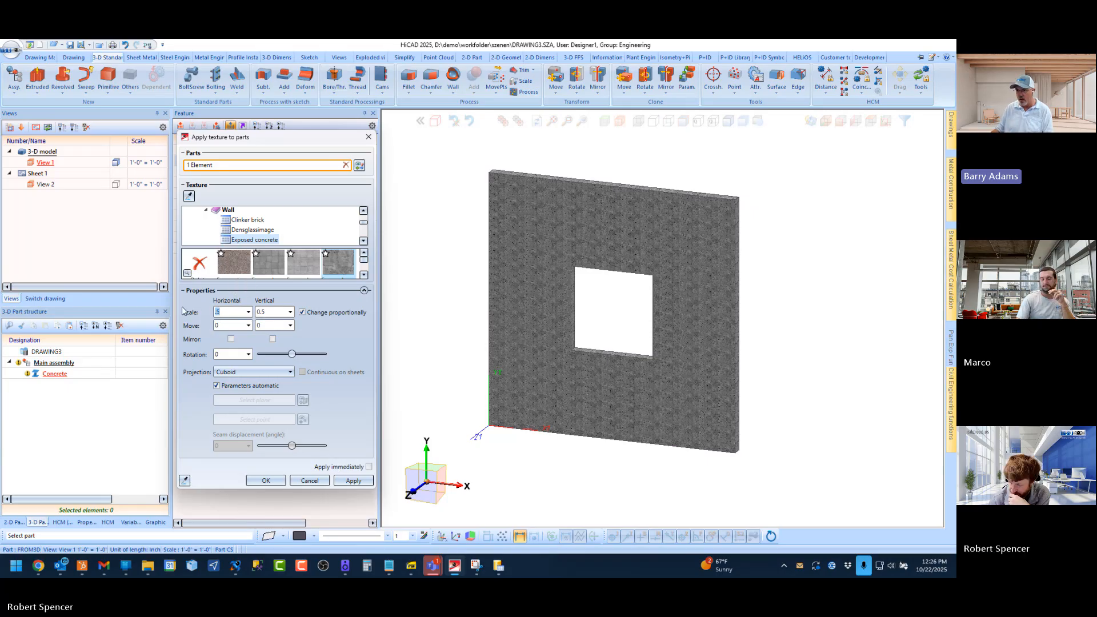
pyautogui.write('1')
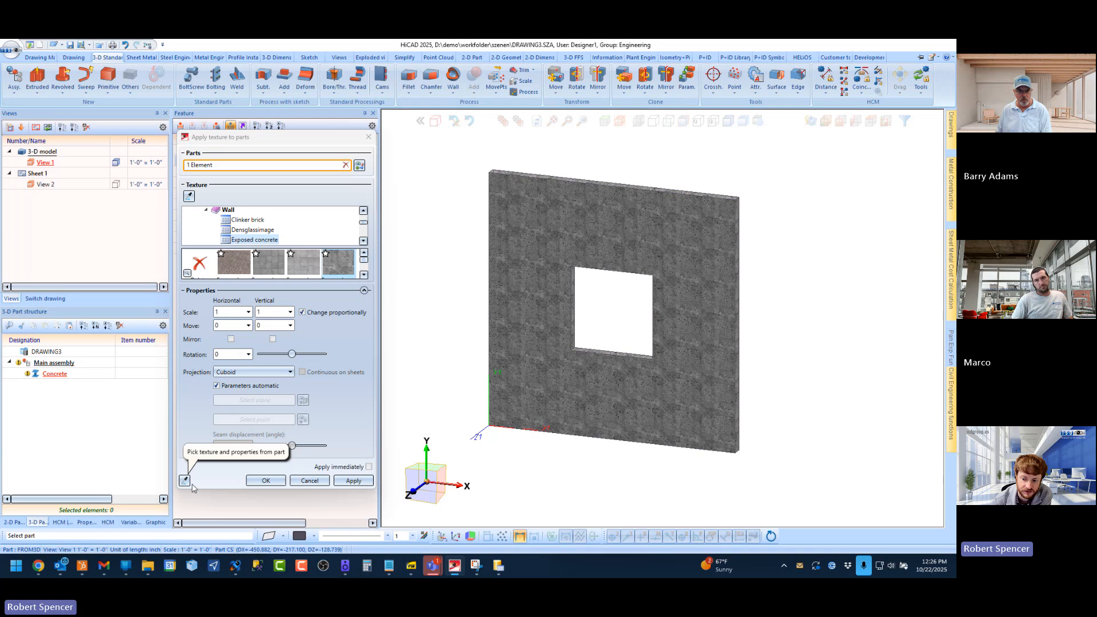
# Step: Leave the texture assignment and return to the model with the concrete wall in full view
pyautogui.click(185, 481)
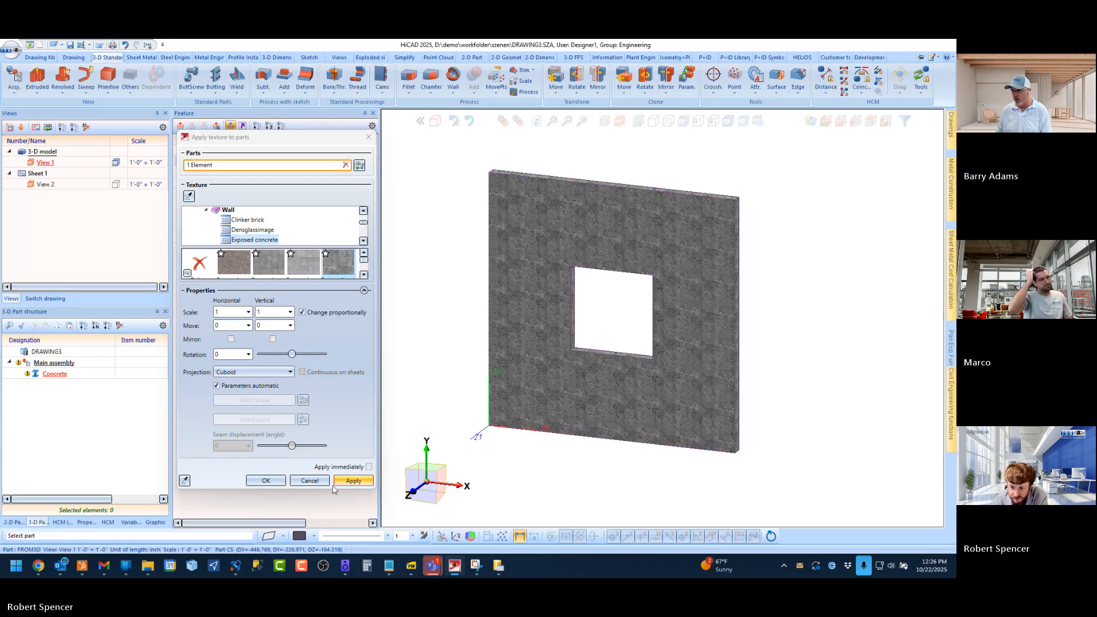
pyautogui.click(309, 480)
pyautogui.scroll(-4, 482, 403)
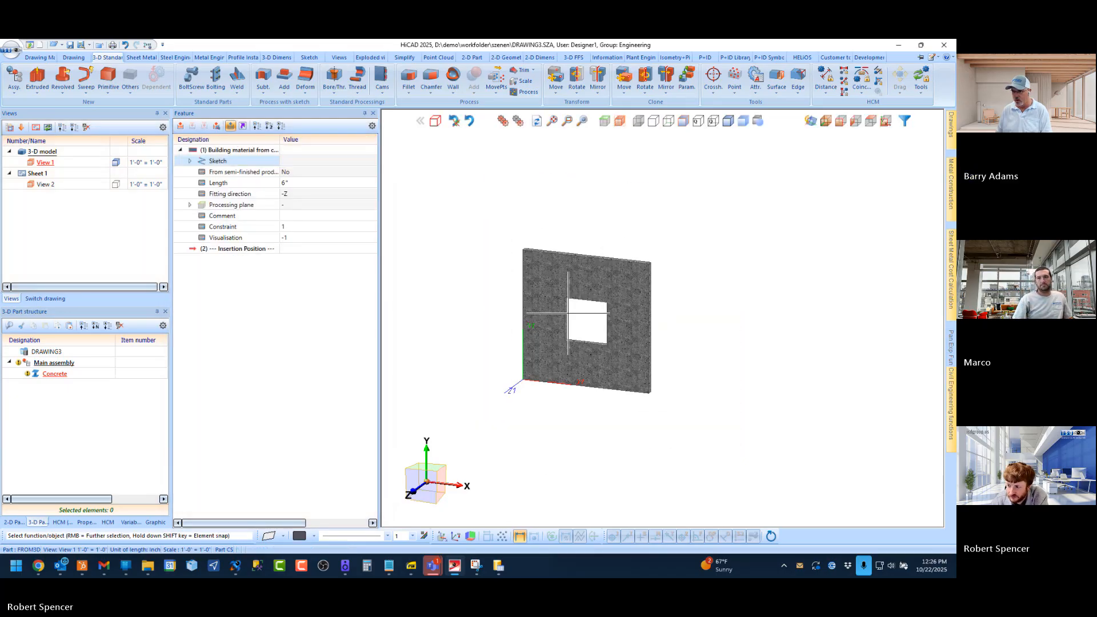
pyautogui.scroll(4, 486, 422)
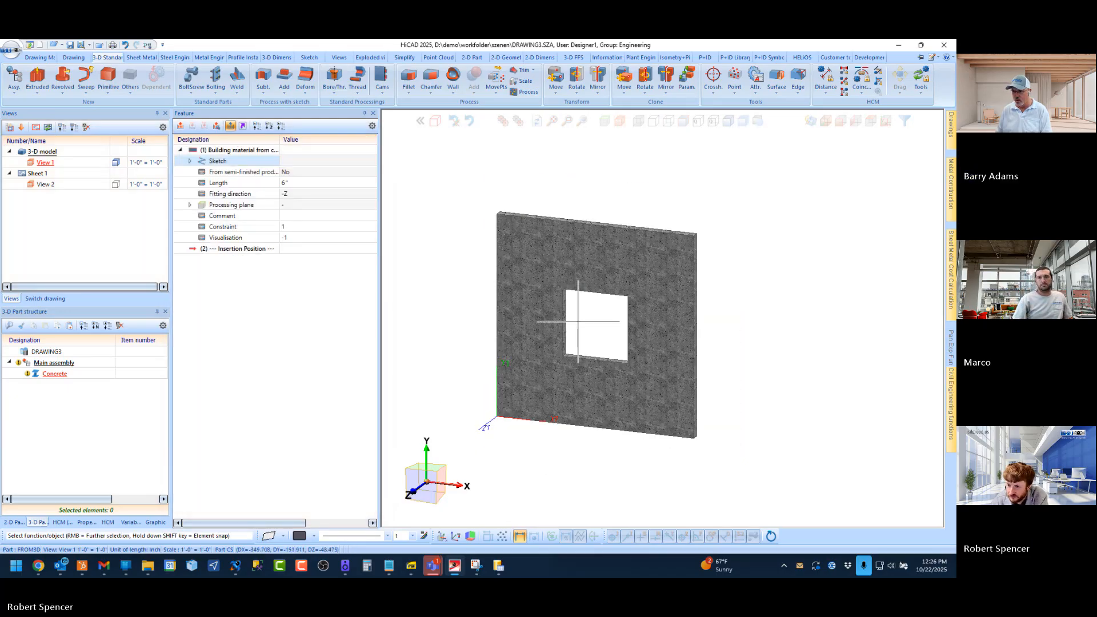
# Step: Start saving the drawing under a new name and choose the Mullets Aluminum folder within Documents, _ISD Group, Customers as its location
pyautogui.click(82, 44)
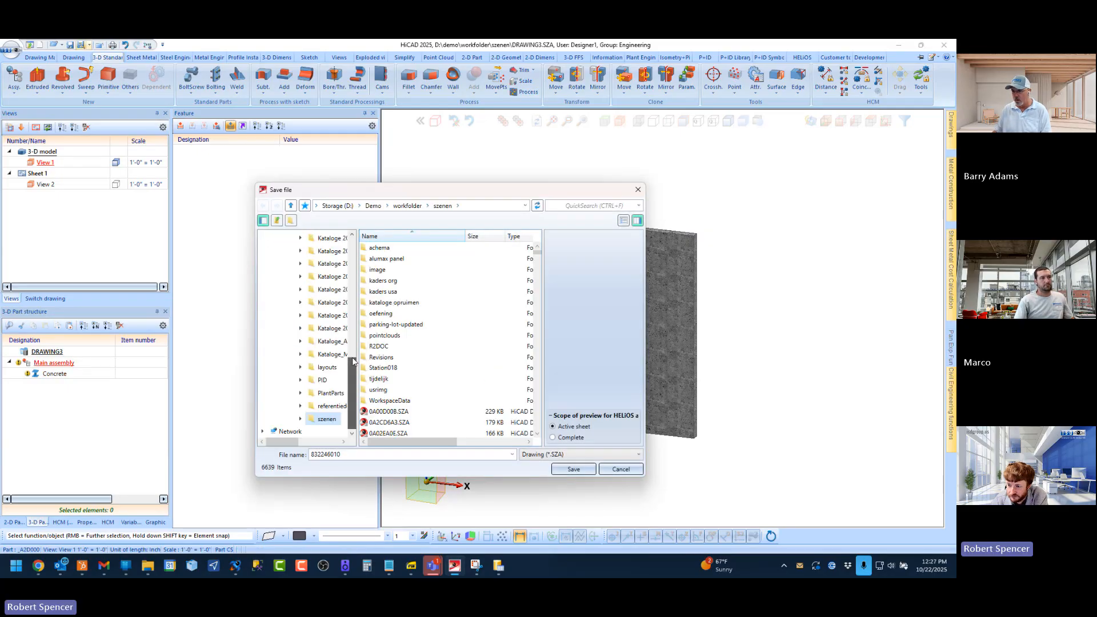
pyautogui.click(272, 275)
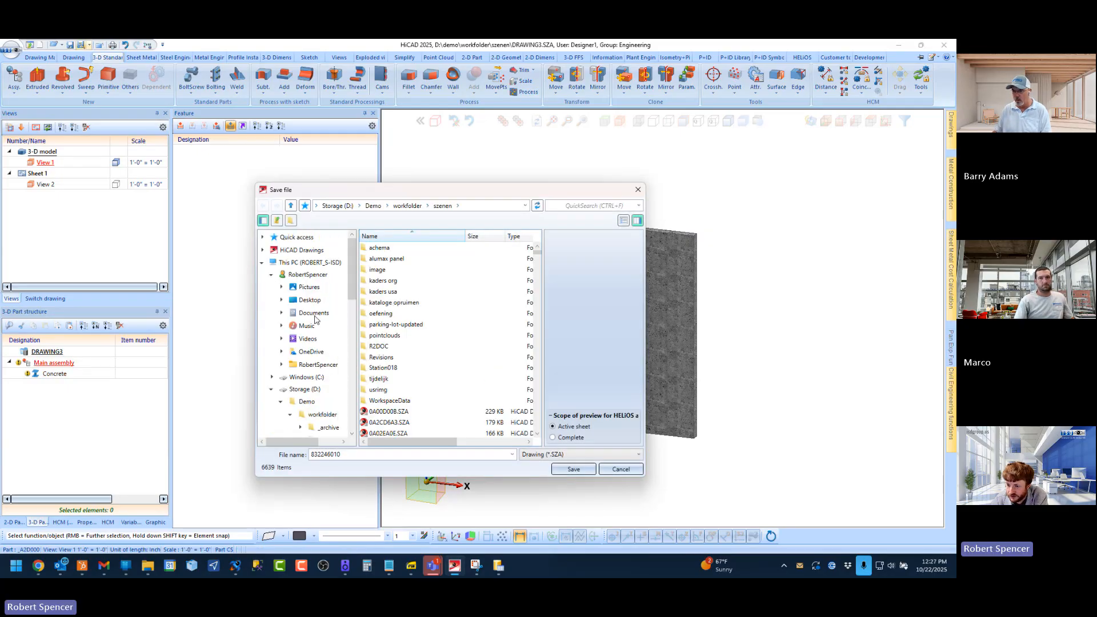
pyautogui.click(313, 312)
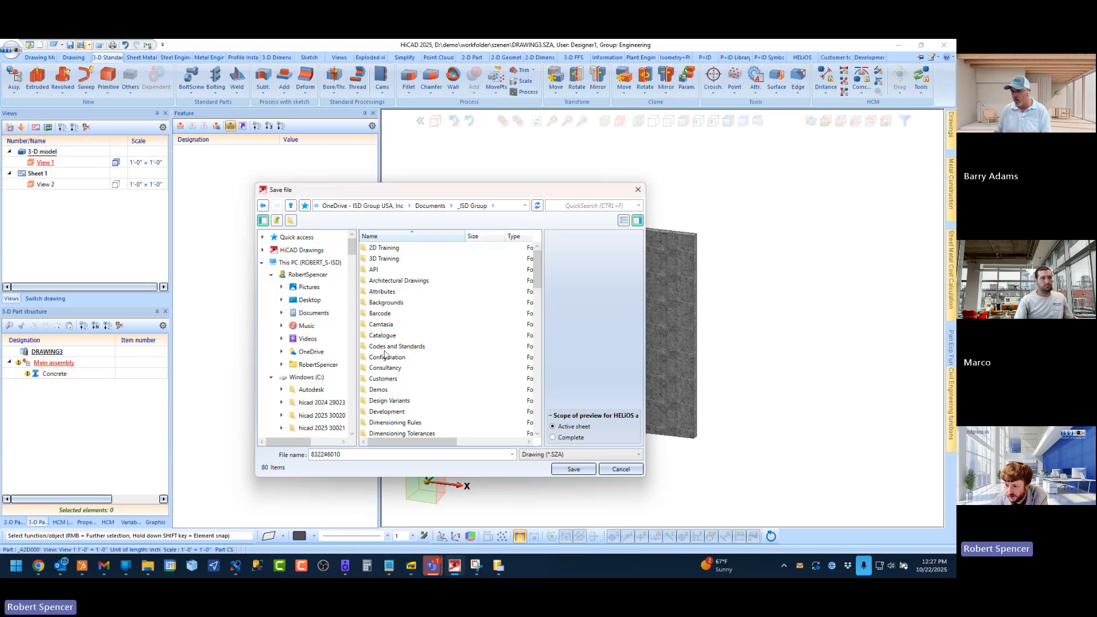
pyautogui.doubleClick(384, 378)
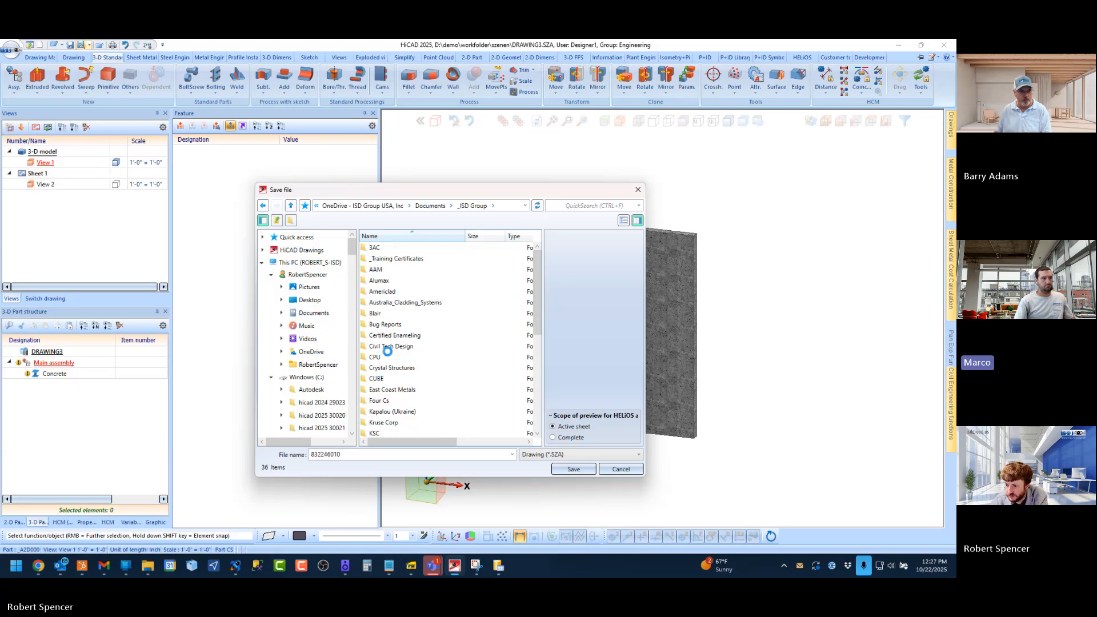
pyautogui.scroll(-5, 394, 319)
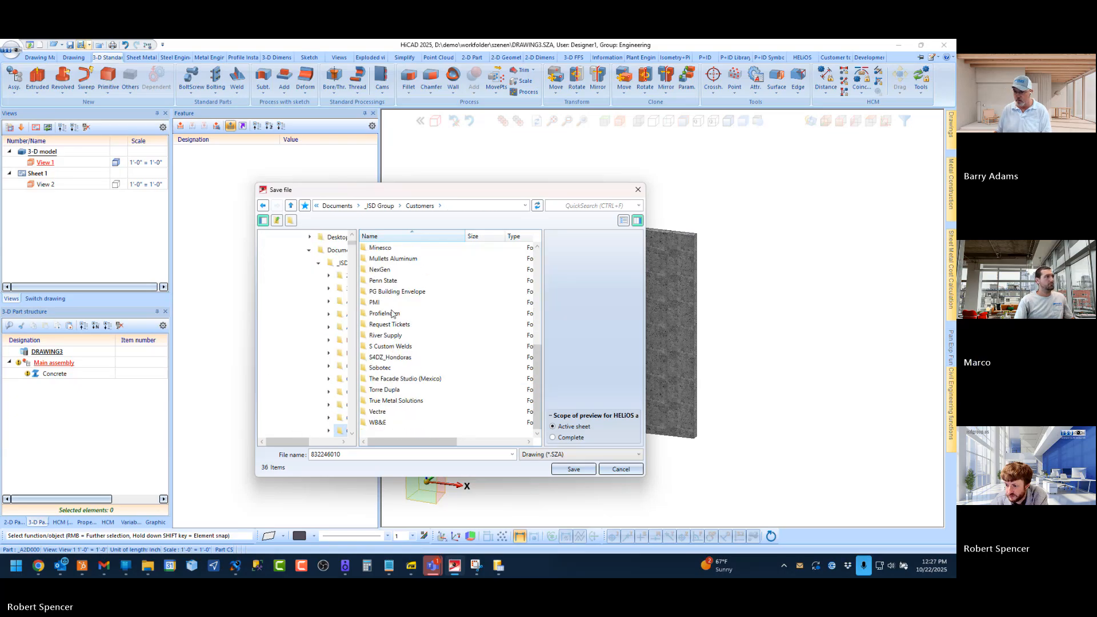
pyautogui.doubleClick(391, 258)
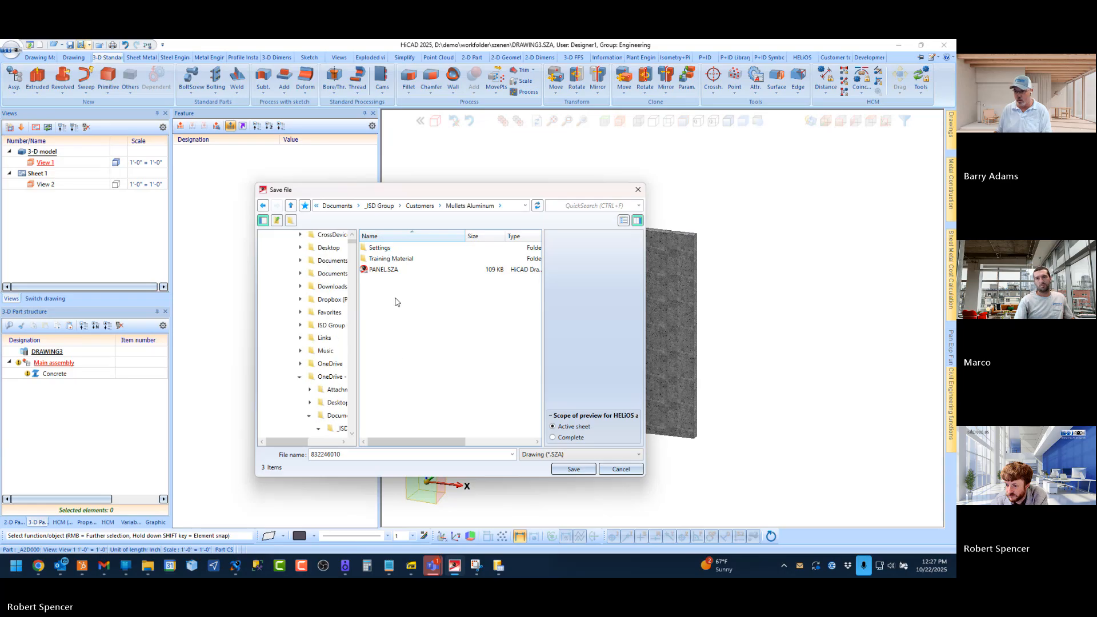
# Step: Name the drawing Elevation 1 and save it
pyautogui.doubleClick(377, 454)
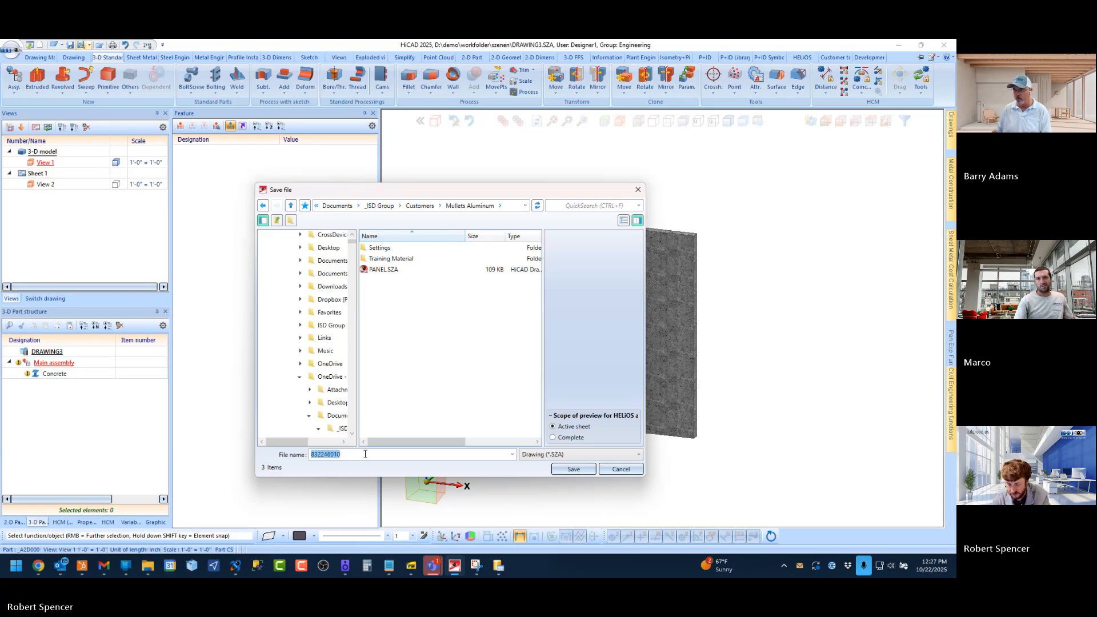
pyautogui.write('Elevation')
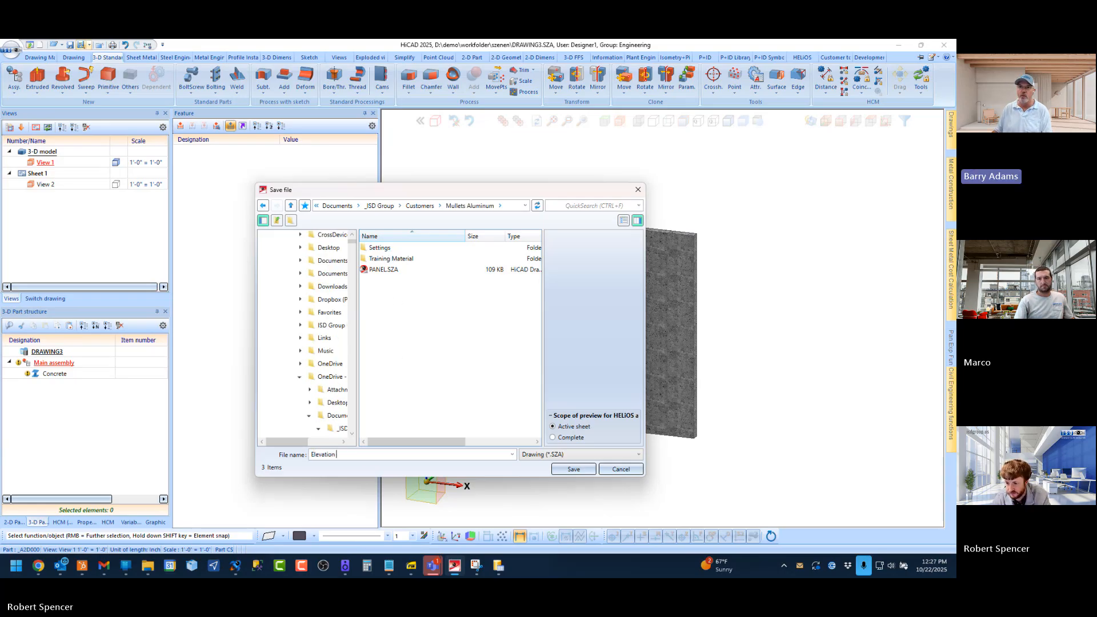
pyautogui.write(' 1')
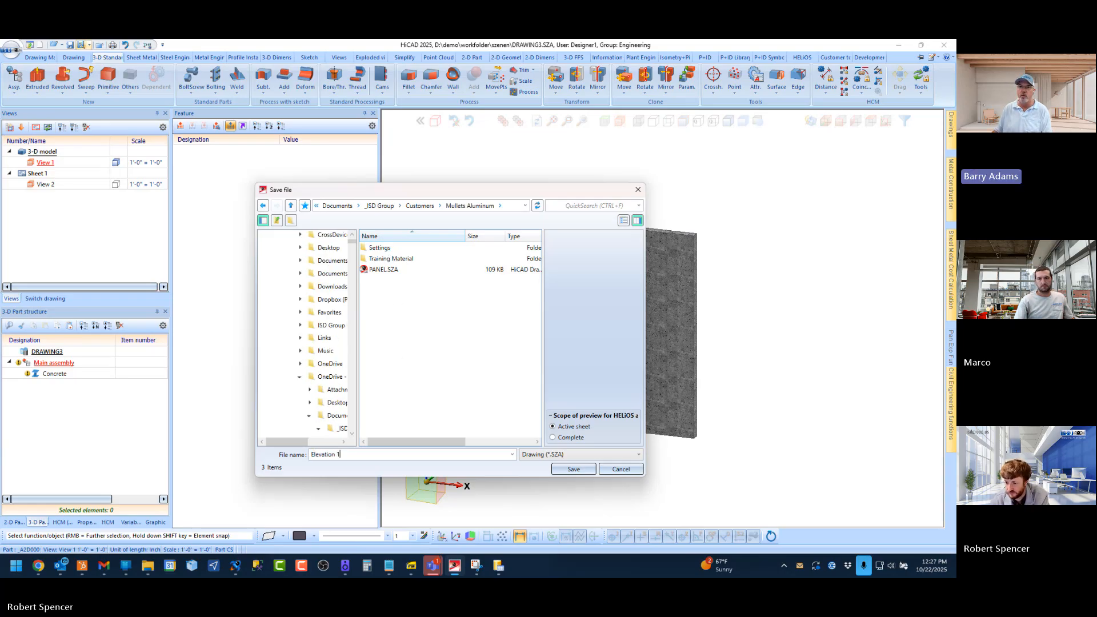
pyautogui.click(574, 468)
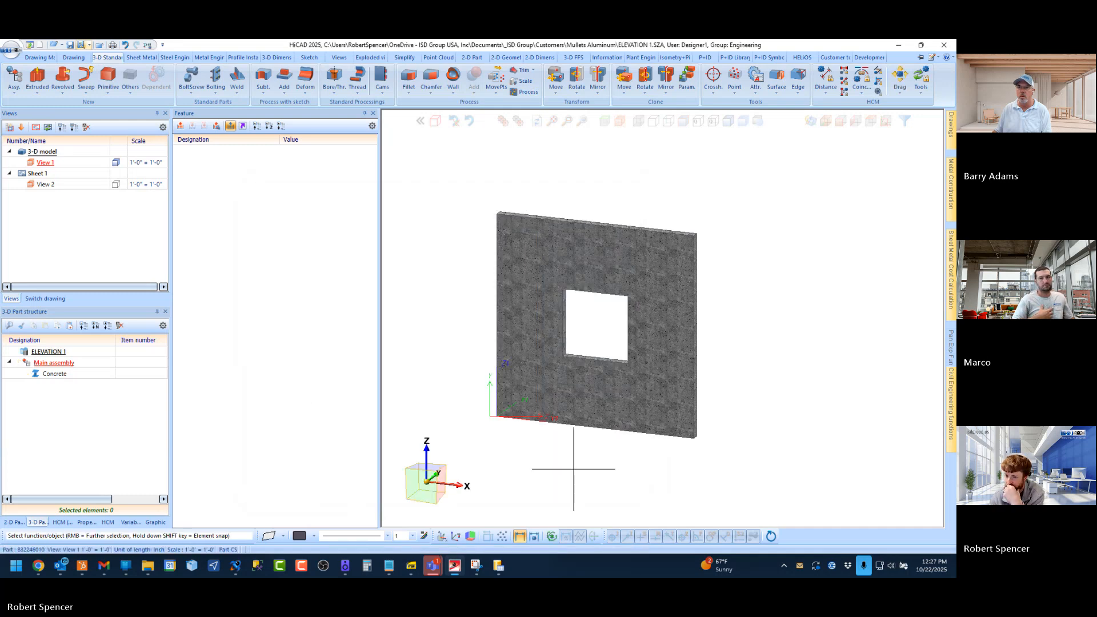
# Step: Switch to the Element Installation Training Book and review the wall texture step on page 7 and the 3x3 raster sketch instructions on page 8
pyautogui.scroll(1, 578, 325)
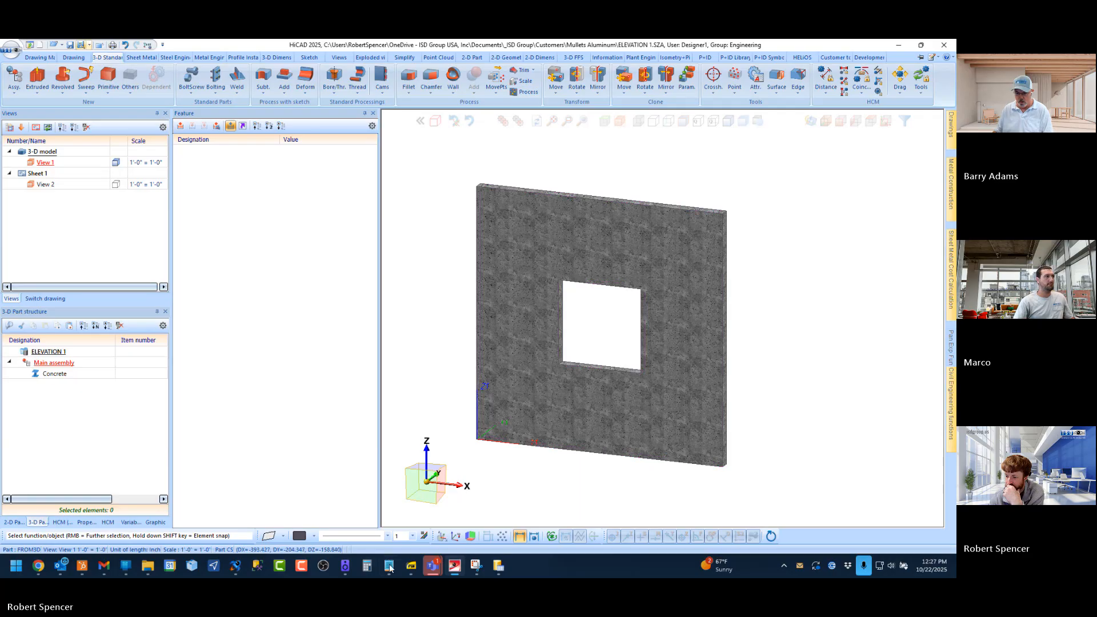
pyautogui.hotkey('alt', 'Tab')
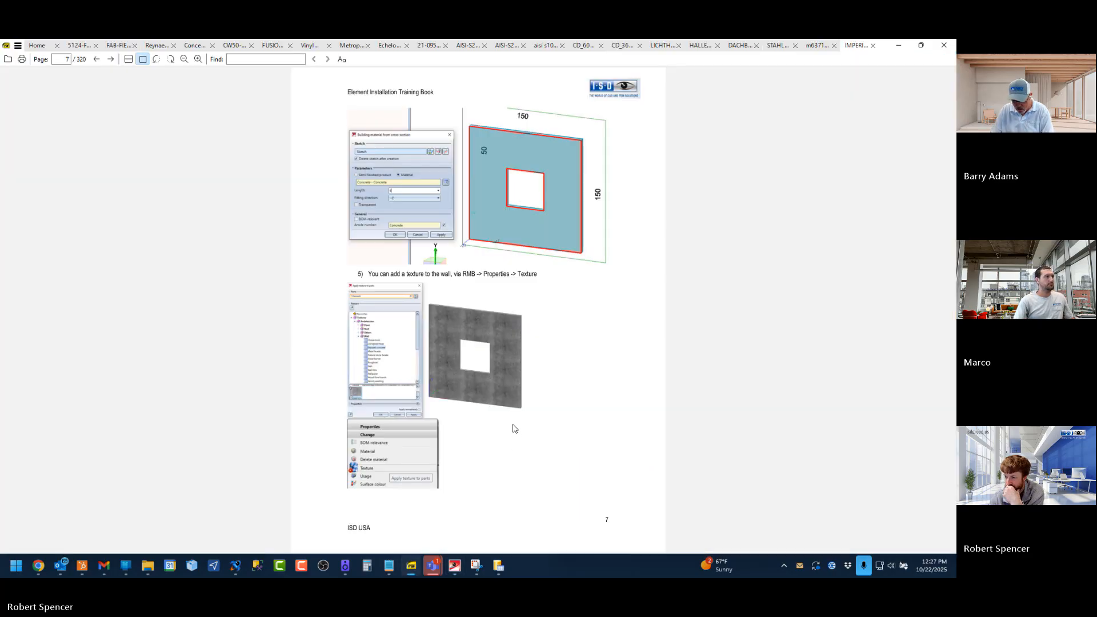
pyautogui.scroll(-1, 513, 428)
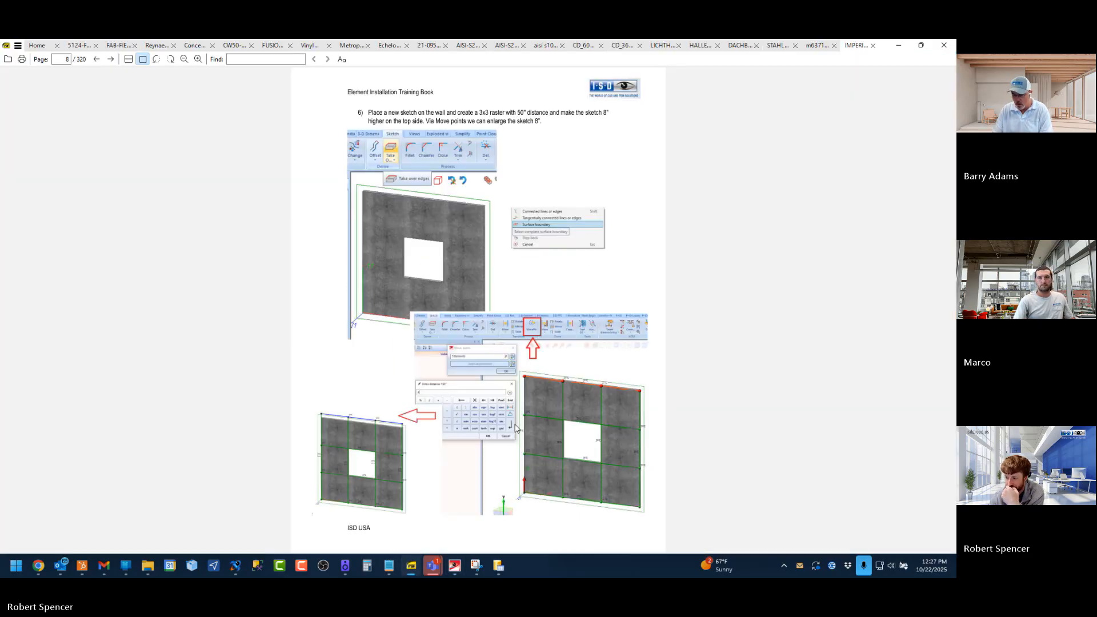
pyautogui.scroll(-1, 515, 428)
pyautogui.scroll(2, 515, 429)
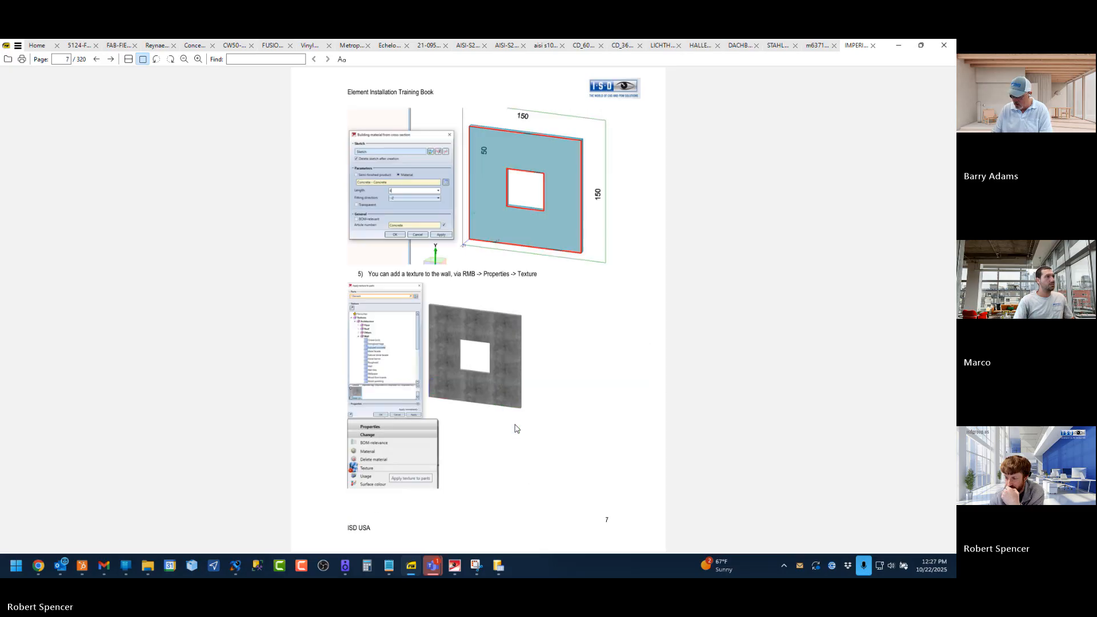
pyautogui.scroll(-1, 515, 428)
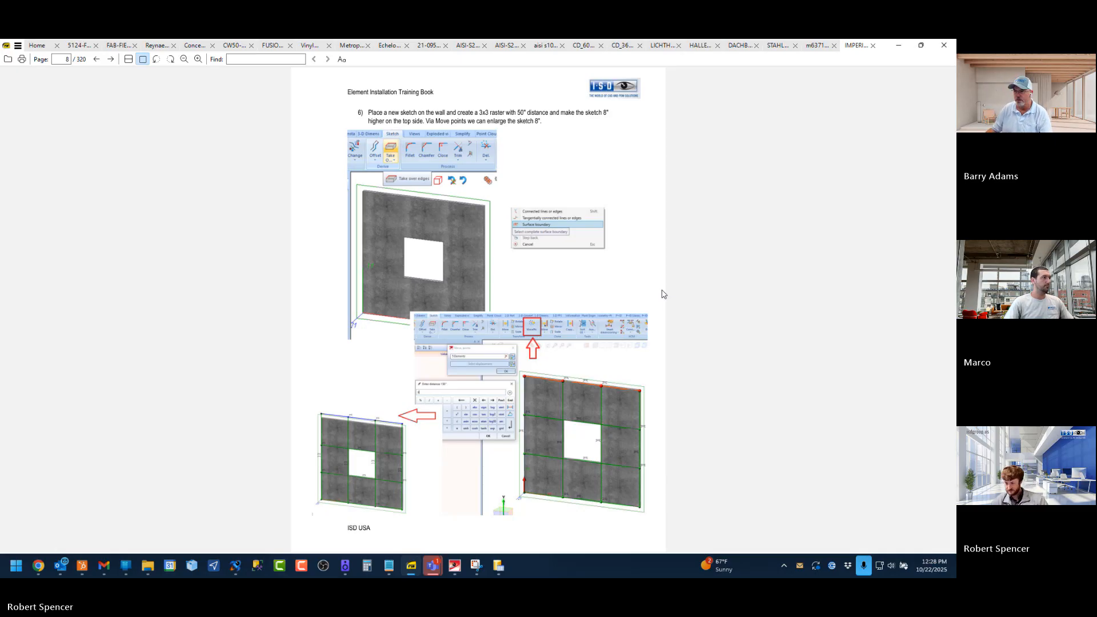
pyautogui.scroll(1, 486, 239)
pyautogui.scroll(-1, 487, 242)
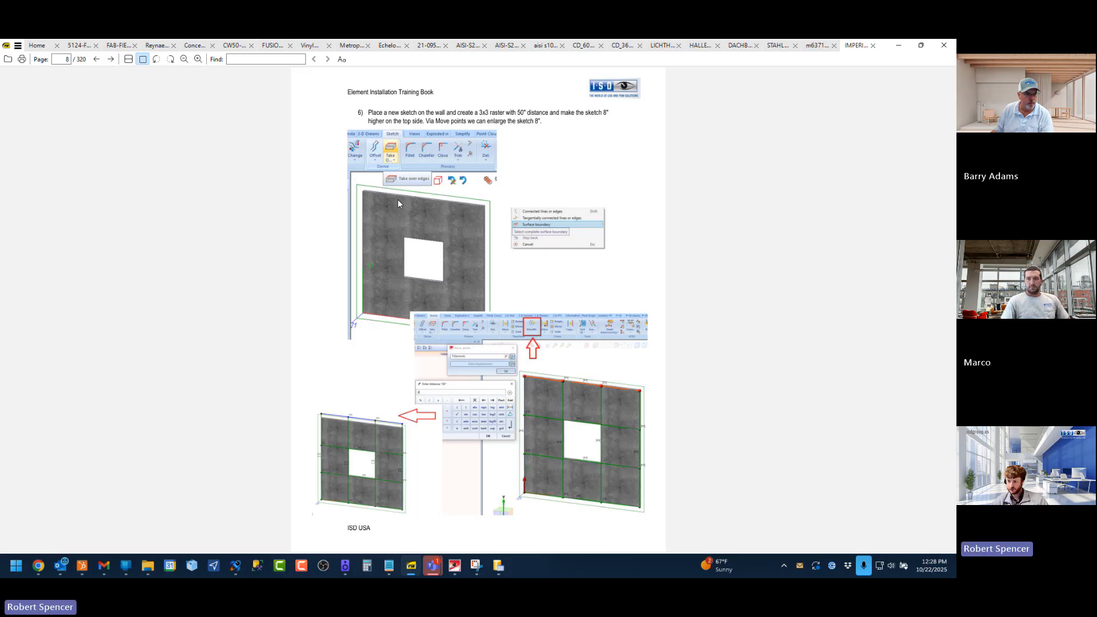
pyautogui.scroll(3, 517, 408)
pyautogui.scroll(-3, 514, 491)
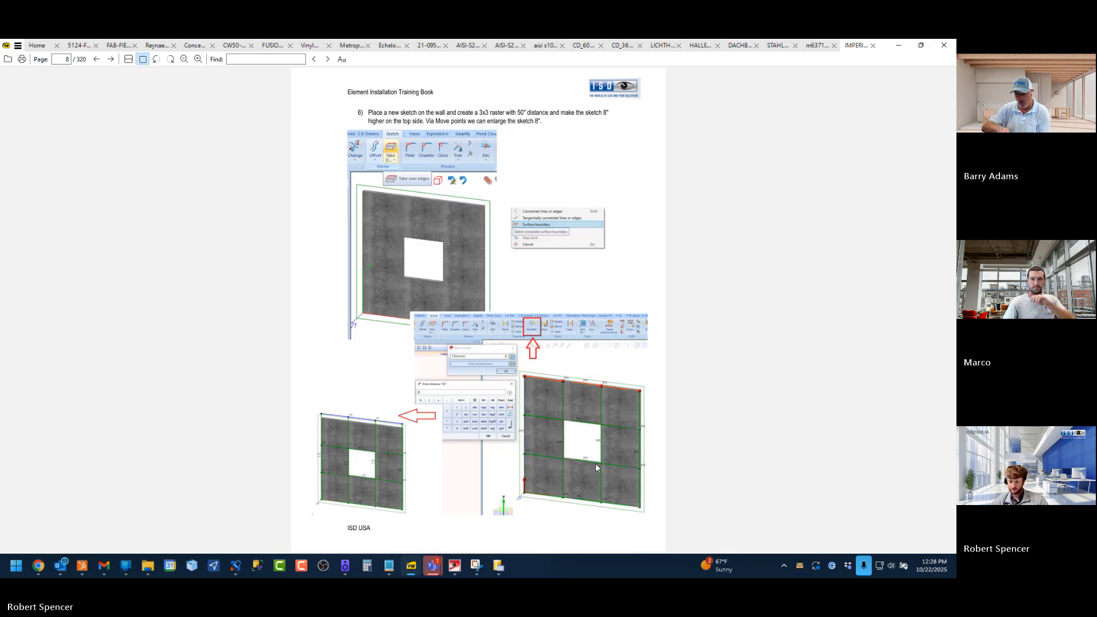
# Step: Switch back to HiCAD and create a new sketch on the front face of the concrete wall
pyautogui.click(475, 566)
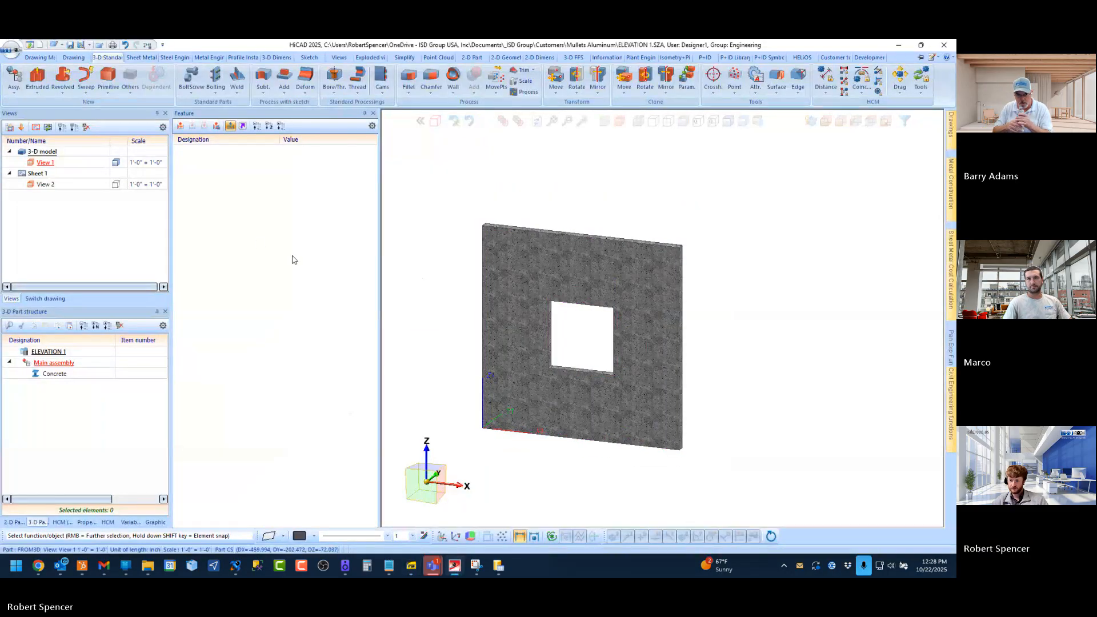
pyautogui.click(309, 58)
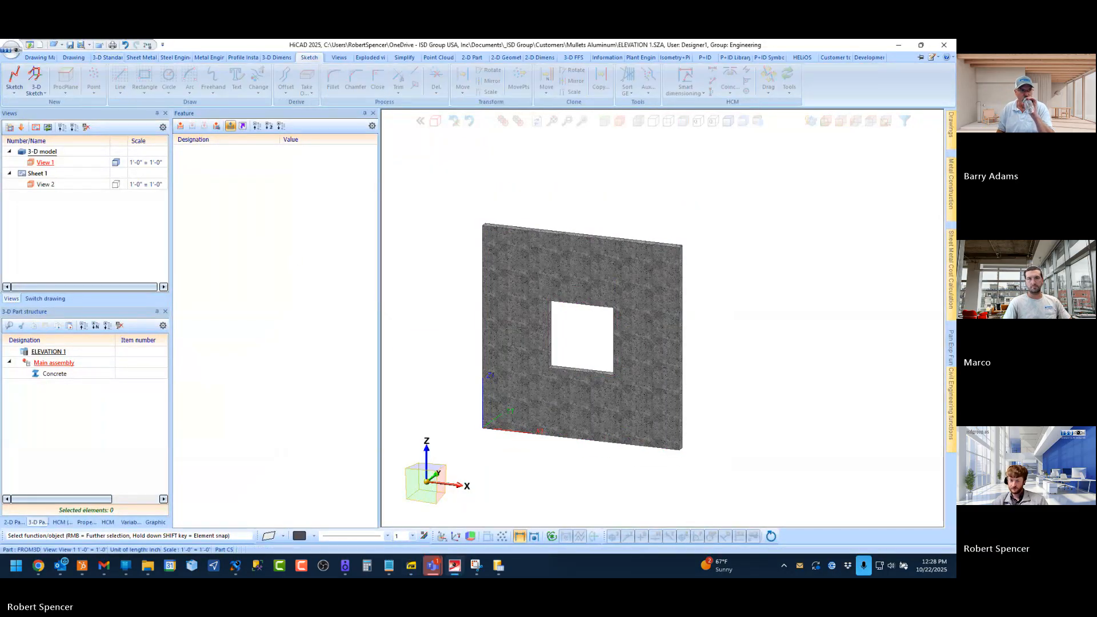
pyautogui.click(15, 78)
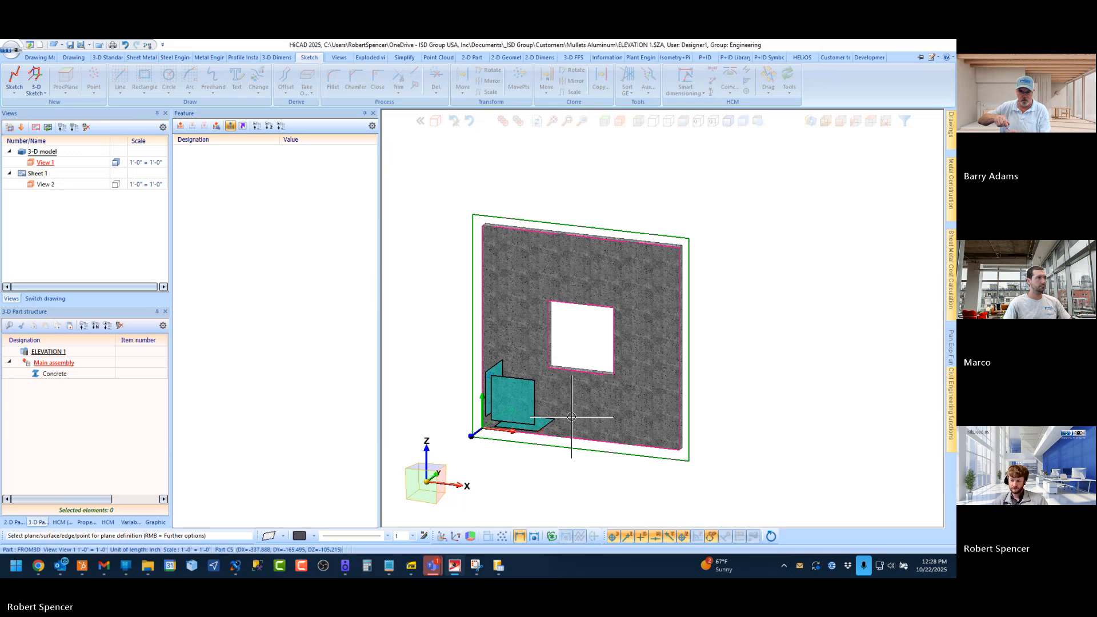
pyautogui.click(571, 416)
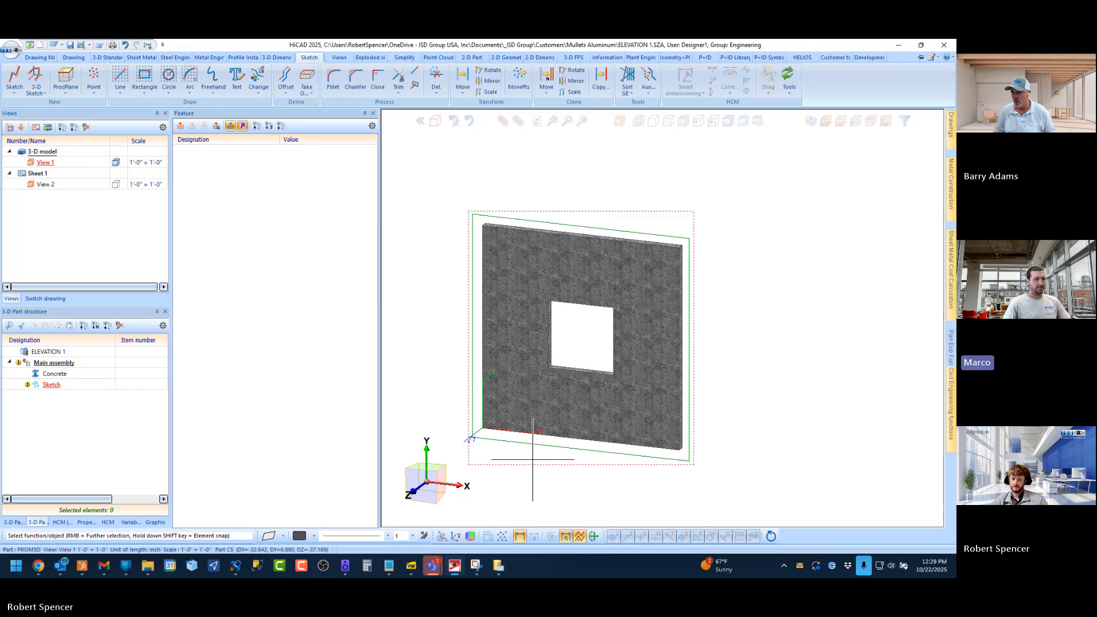
# Step: Delete the existing sketch and create a new sketch on the front face of the concrete wall
pyautogui.rightClick(50, 385)
pyautogui.click(161, 336)
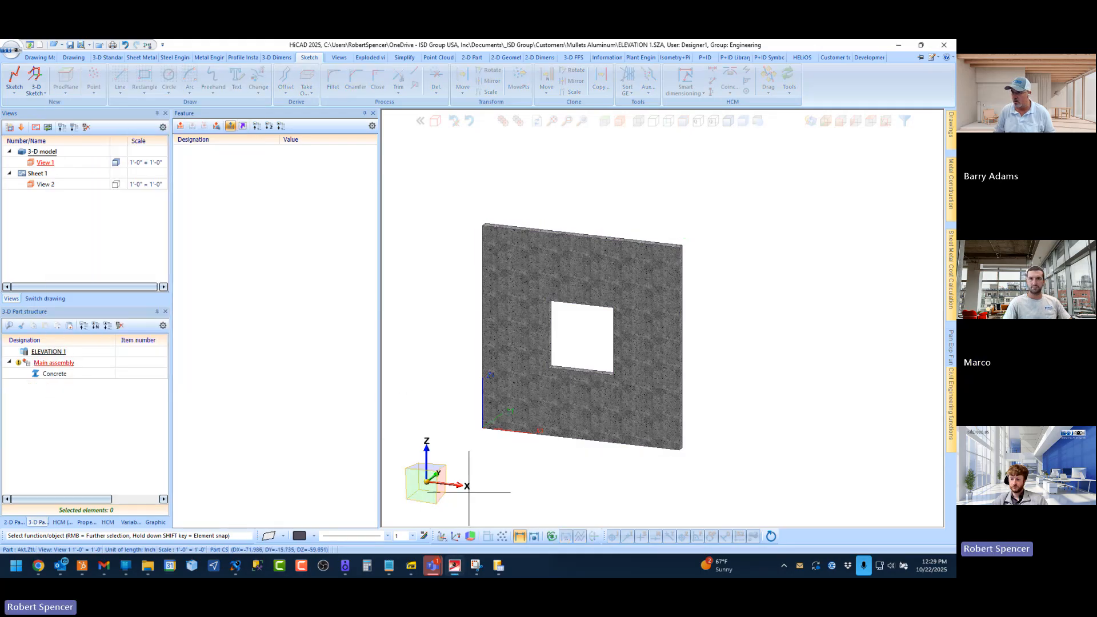
pyautogui.click(16, 72)
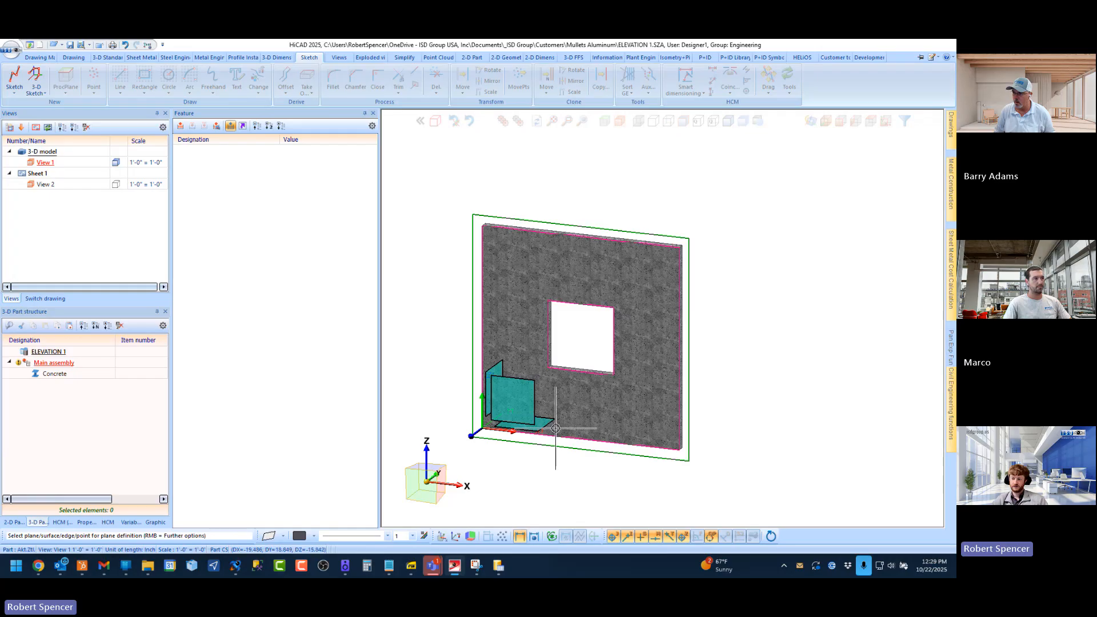
pyautogui.scroll(5, 506, 439)
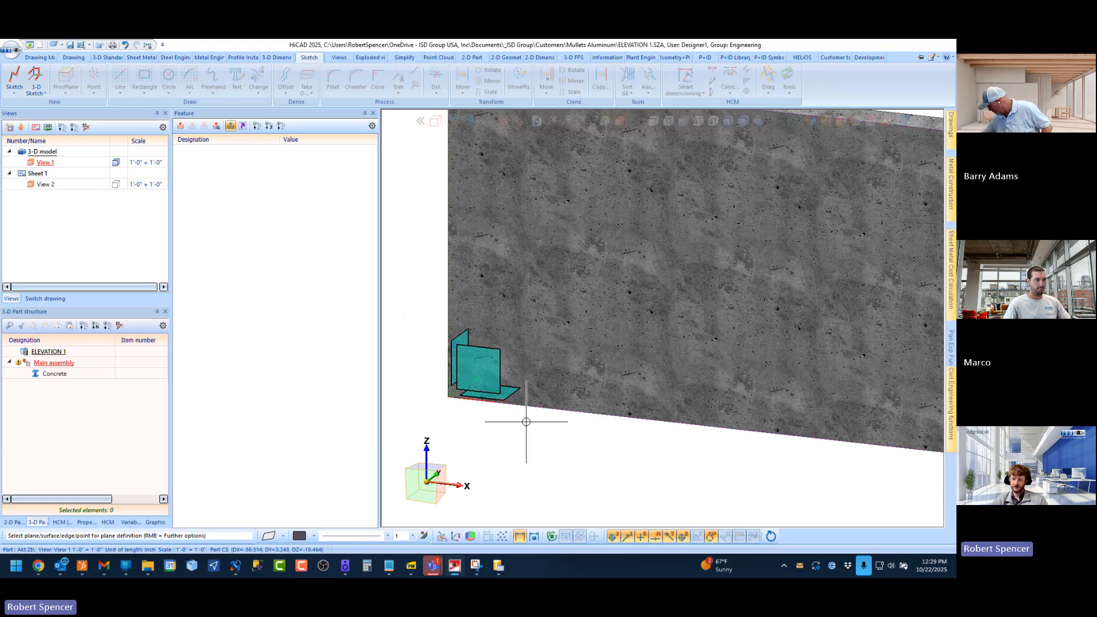
pyautogui.scroll(-2, 594, 379)
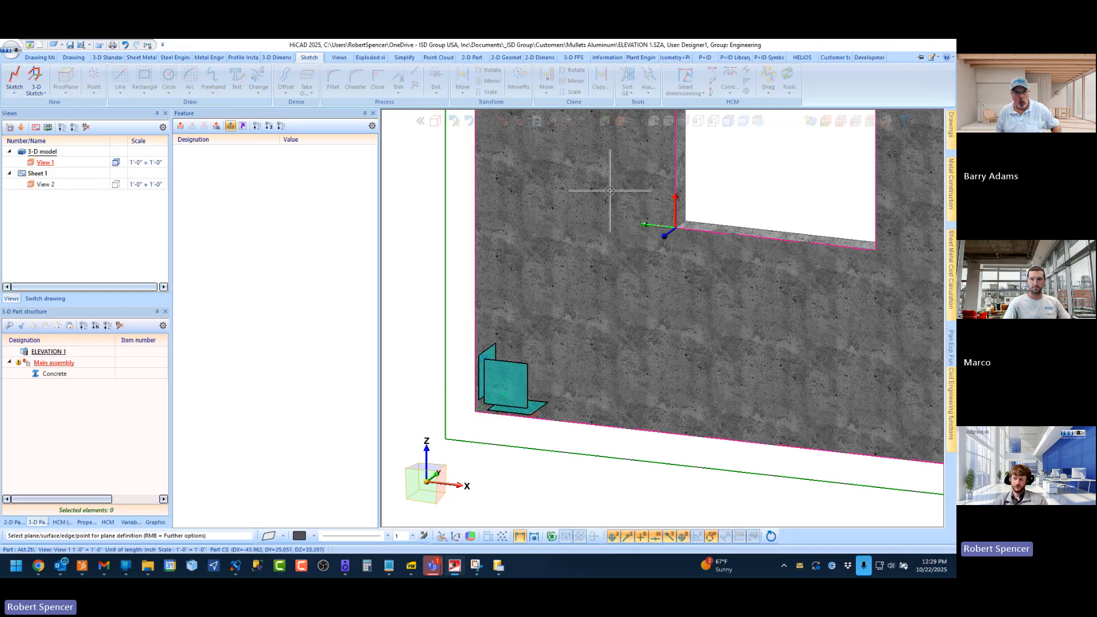
pyautogui.scroll(-5, 514, 382)
pyautogui.scroll(3, 567, 388)
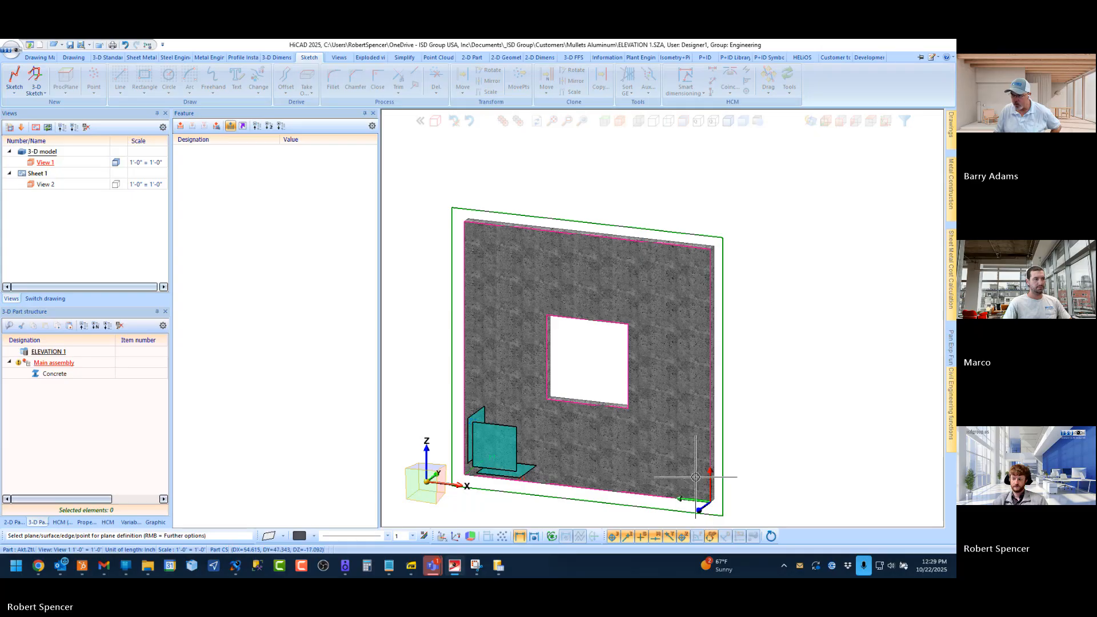
pyautogui.click(550, 464)
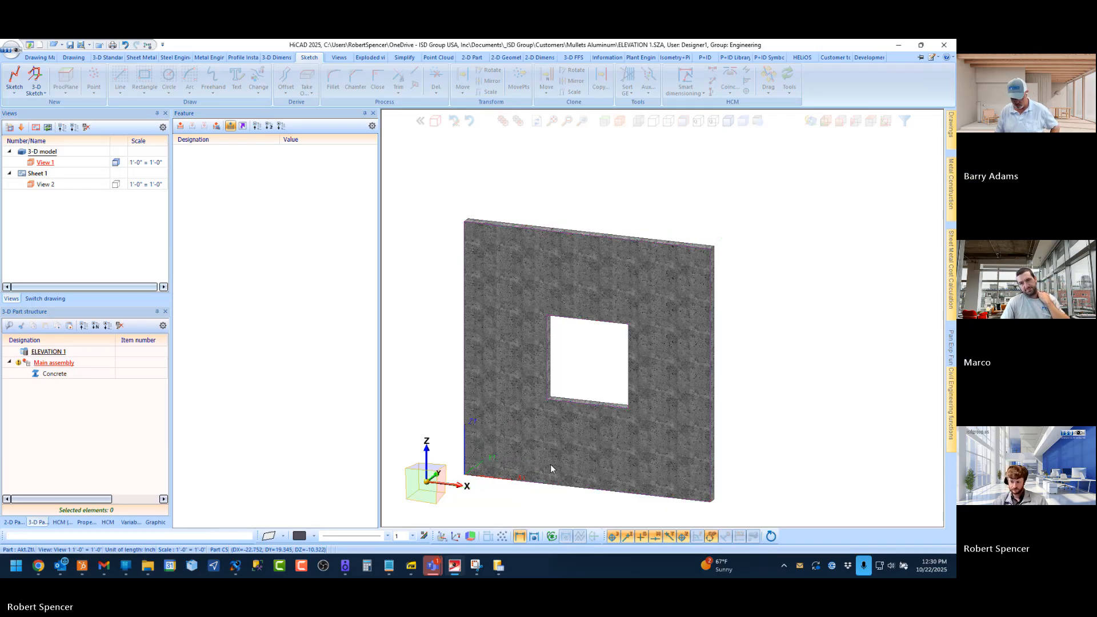
pyautogui.scroll(1, 508, 373)
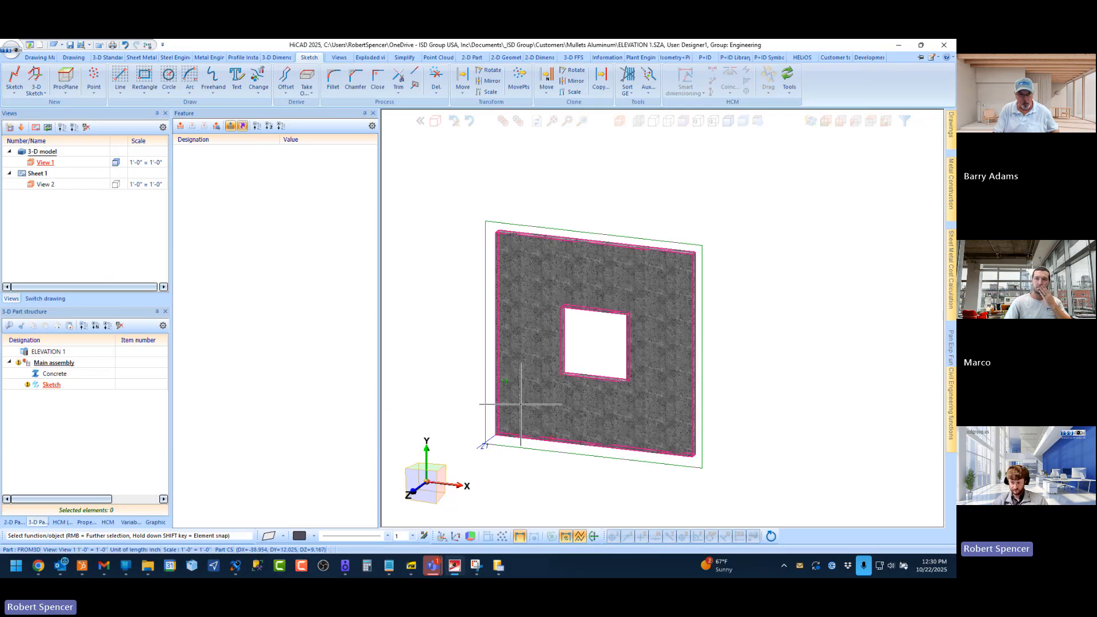
pyautogui.scroll(1, 517, 400)
pyautogui.scroll(-1, 446, 357)
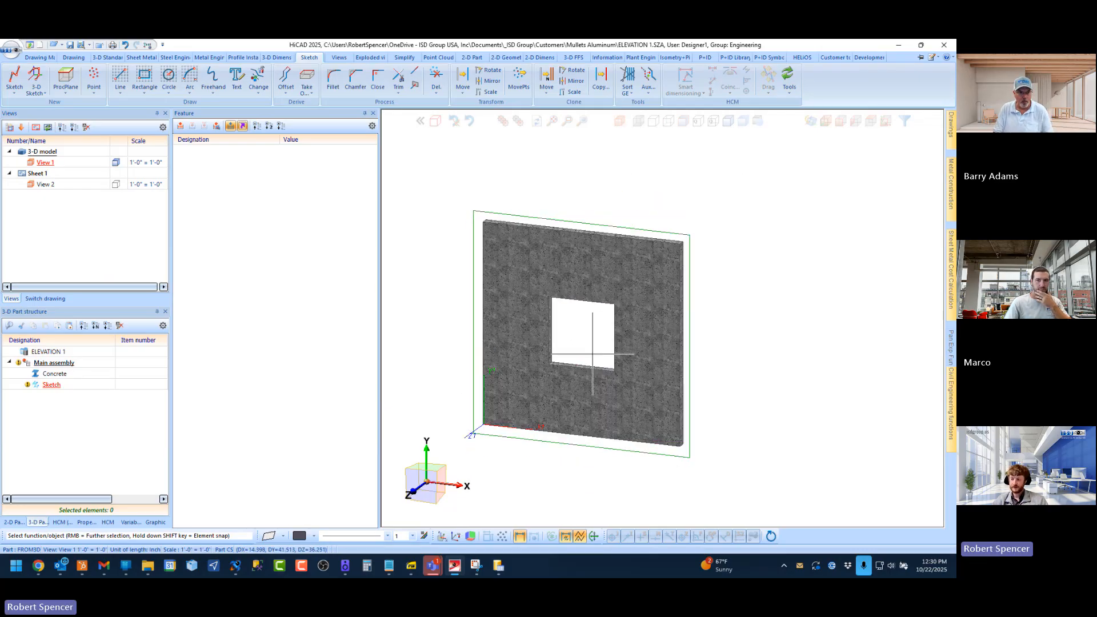
# Step: Check the raster sketch illustration on page 9 of the Element Installation Training Book and return to HiCAD
pyautogui.click(411, 565)
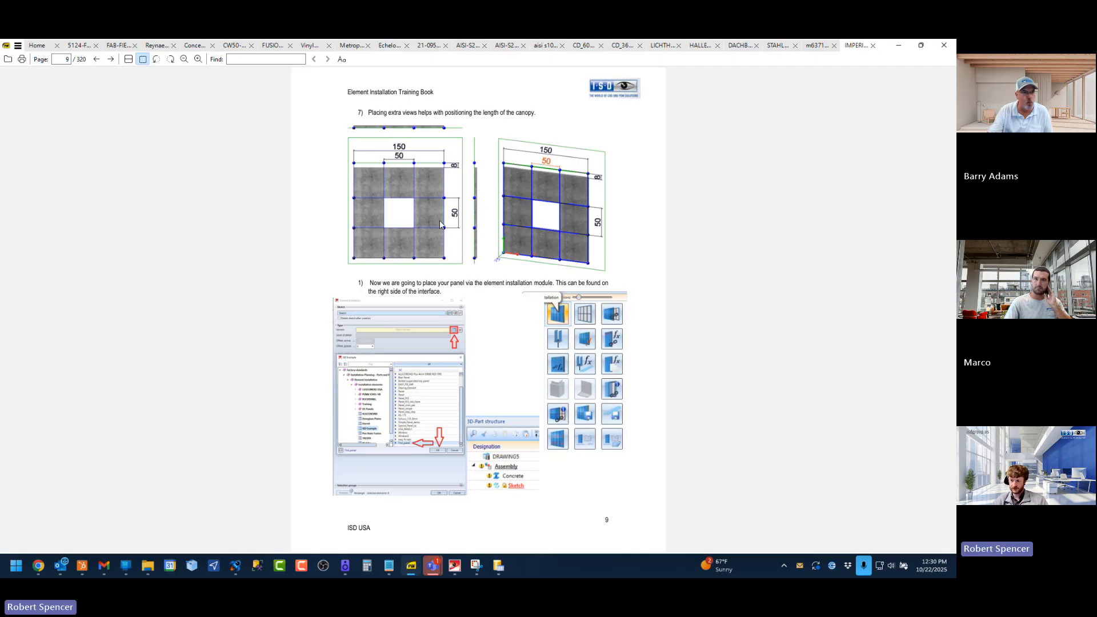
pyautogui.click(900, 46)
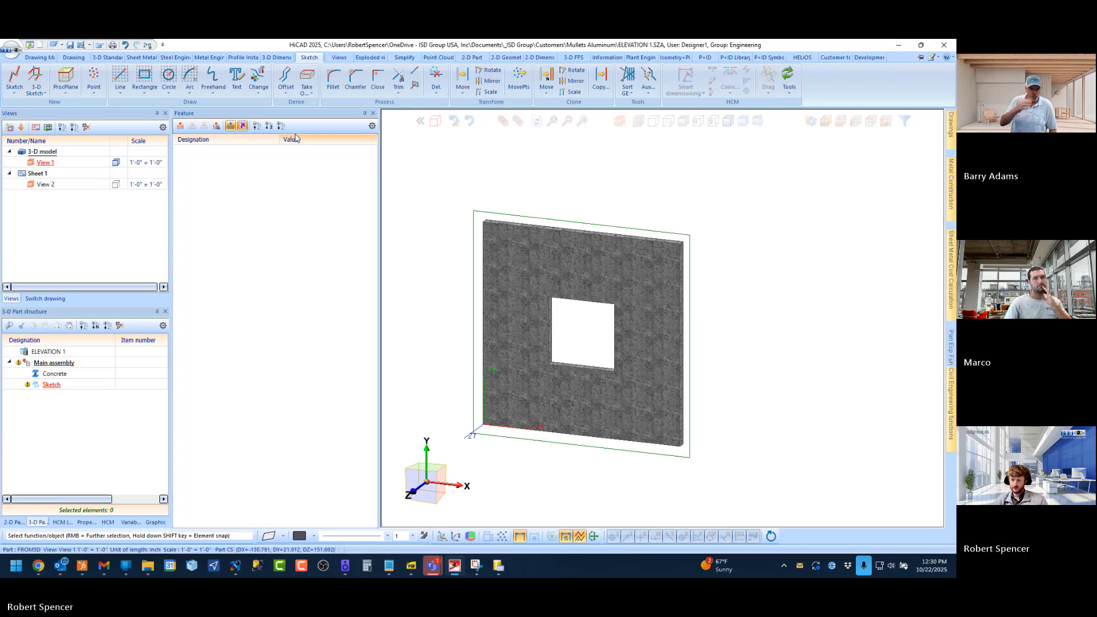
# Step: Take over the wall's left and top edges and the opening's left and top edges into the sketch, and check the sketch on its own
pyautogui.click(306, 80)
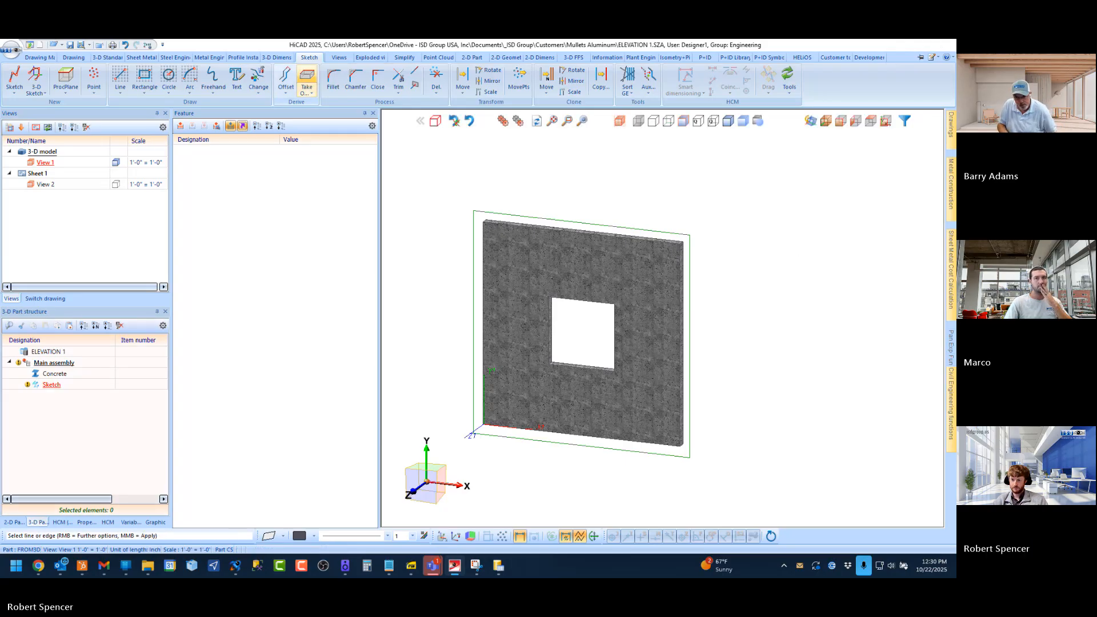
pyautogui.middleClick(439, 201)
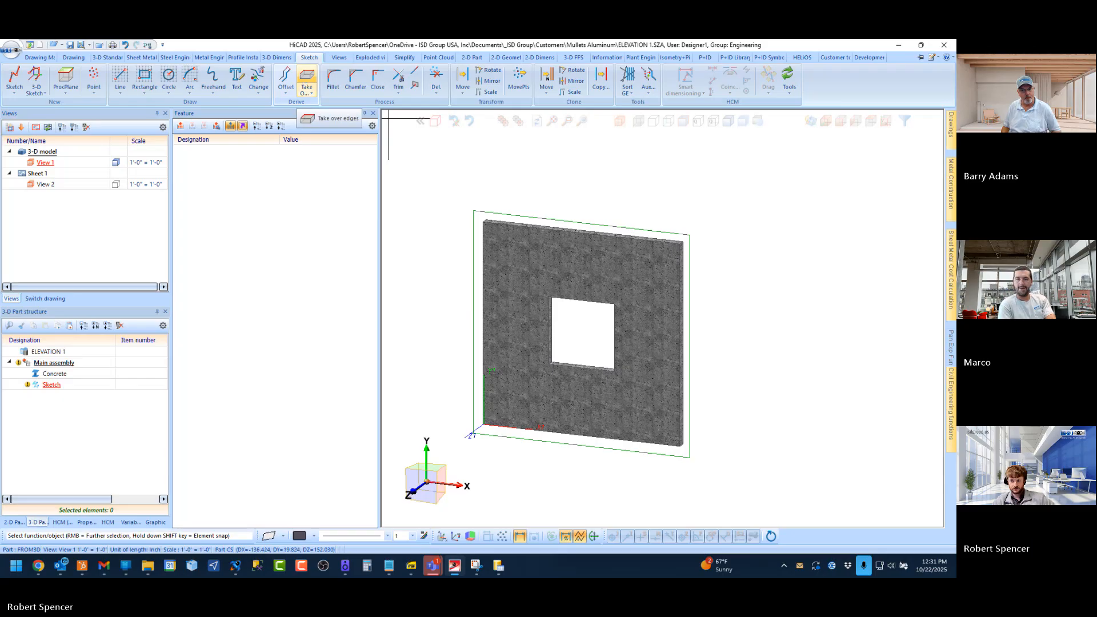
pyautogui.click(330, 83)
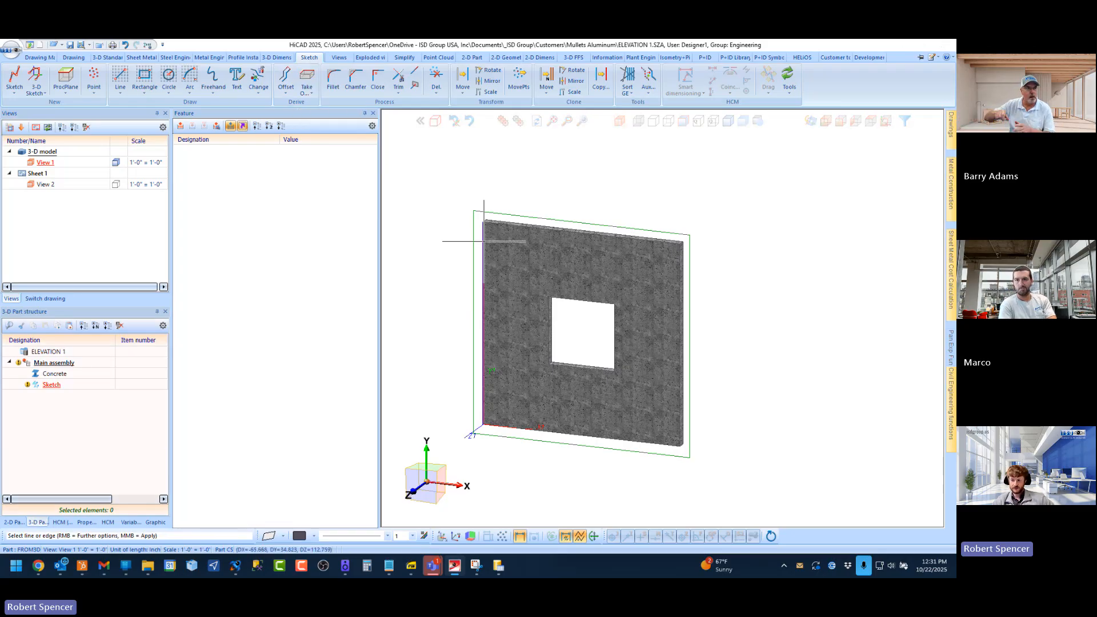
pyautogui.scroll(3, 484, 241)
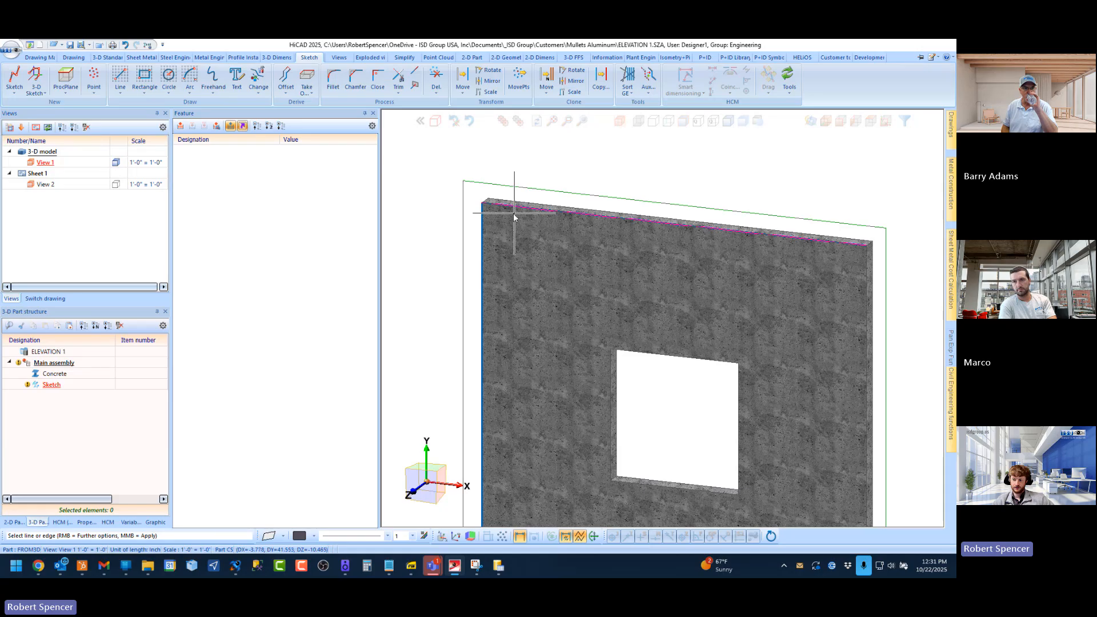
pyautogui.scroll(-2, 514, 216)
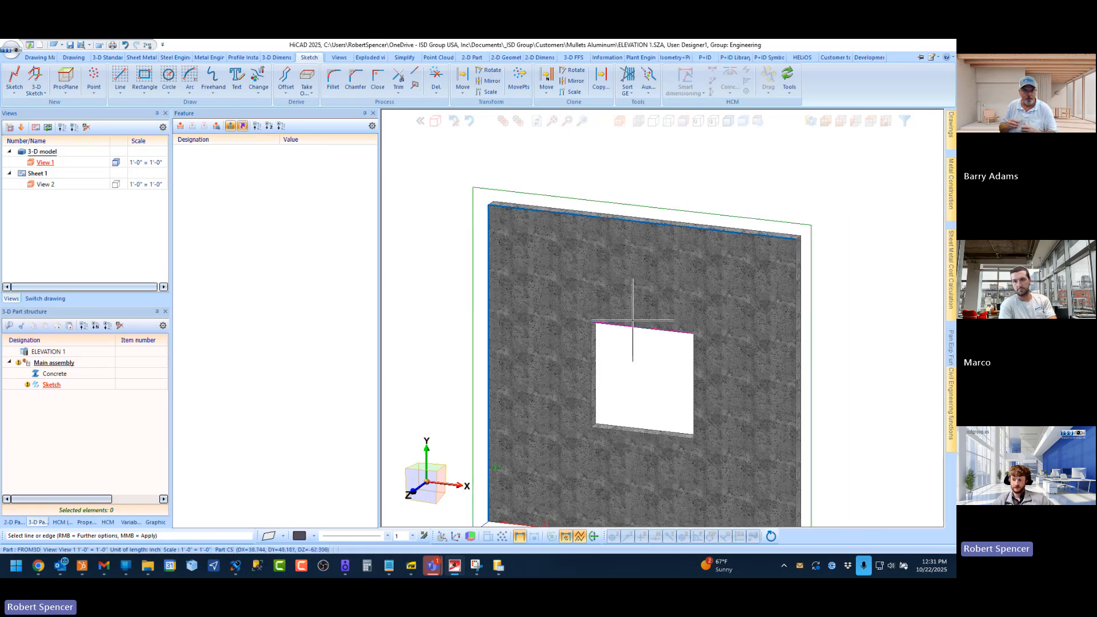
pyautogui.click(590, 346)
pyautogui.scroll(-1, 559, 290)
pyautogui.scroll(1, 560, 281)
pyautogui.middleClick(561, 282)
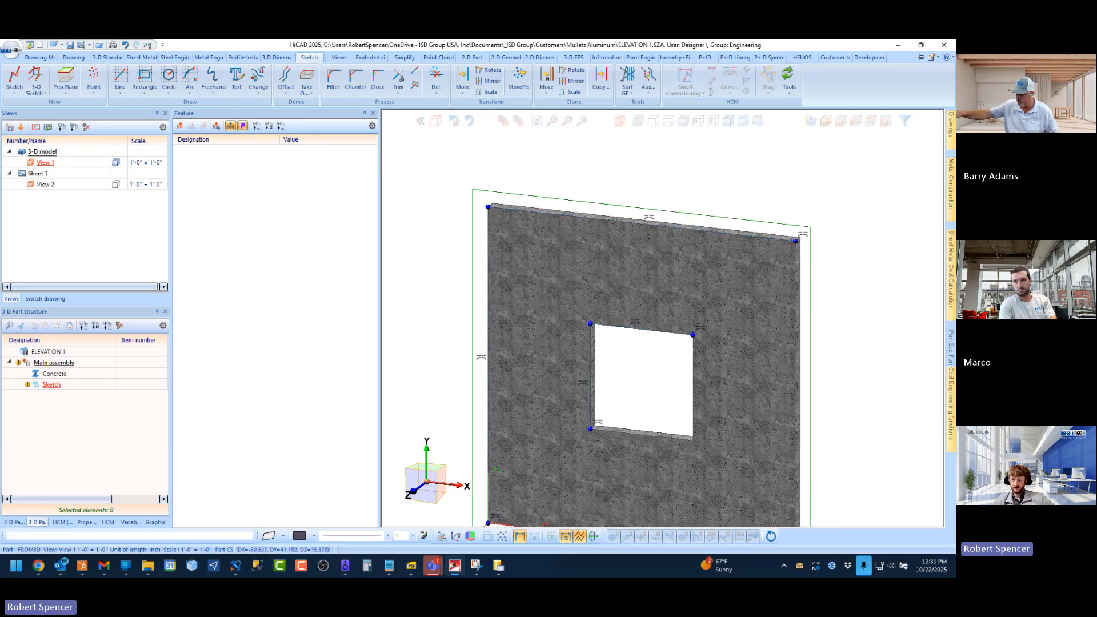
pyautogui.scroll(-2, 529, 230)
pyautogui.scroll(1, 529, 229)
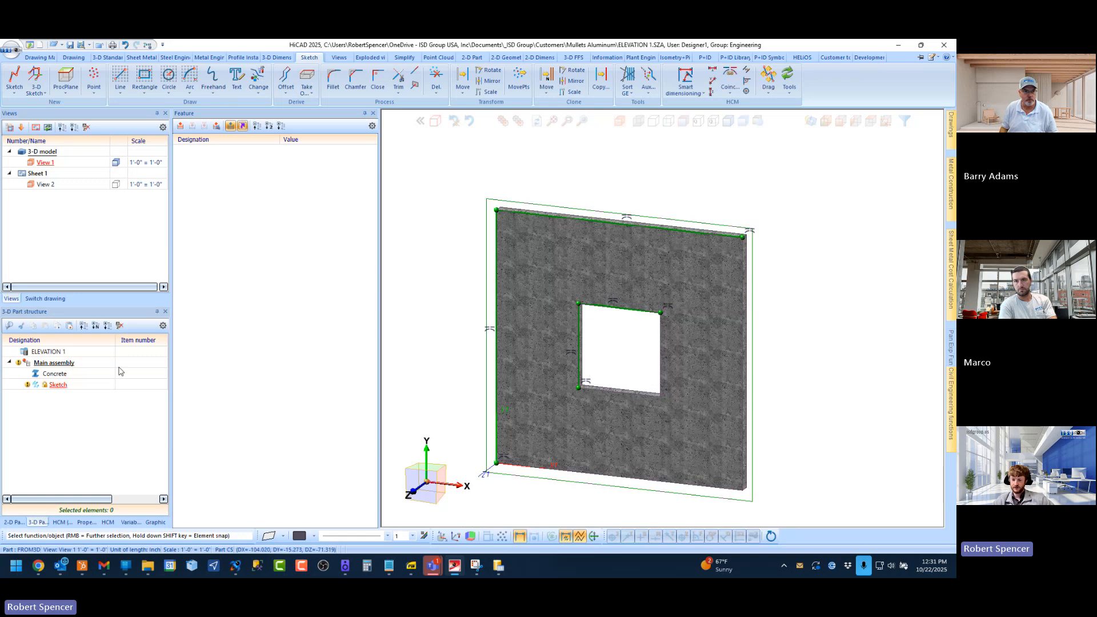
pyautogui.click(517, 120)
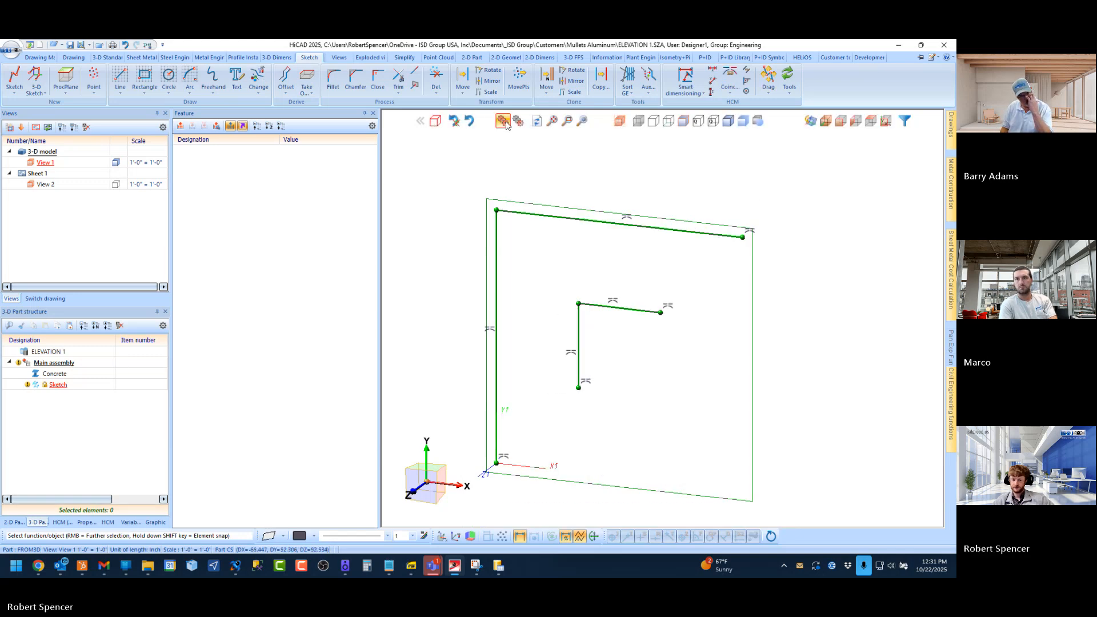
pyautogui.click(504, 121)
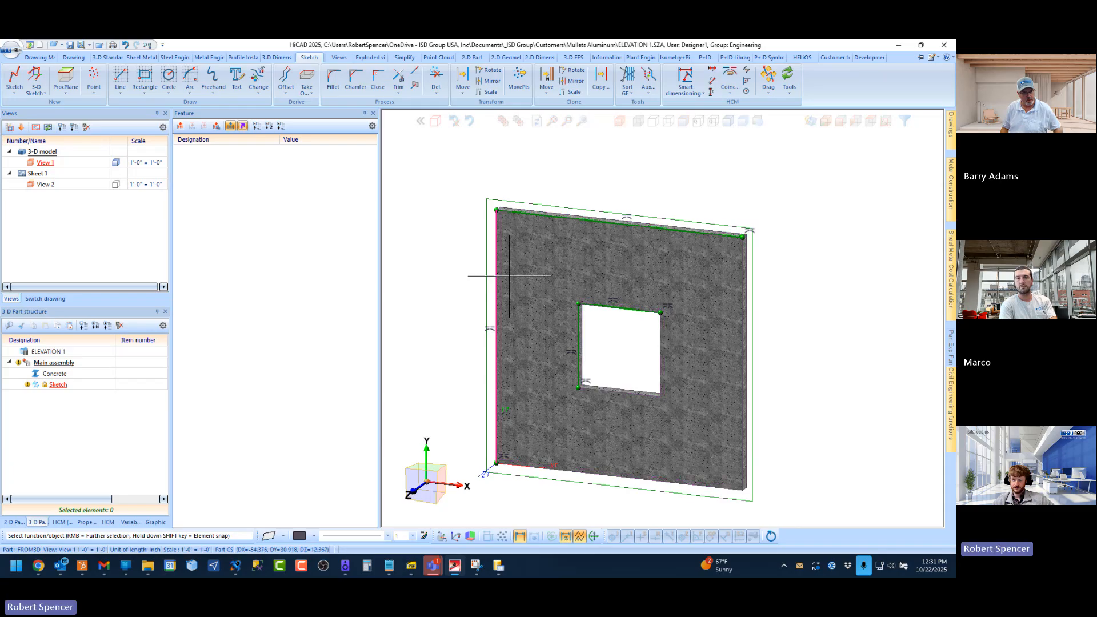
# Step: Take over the opening's right and bottom edges and the wall's right edge into the sketch
pyautogui.click(333, 83)
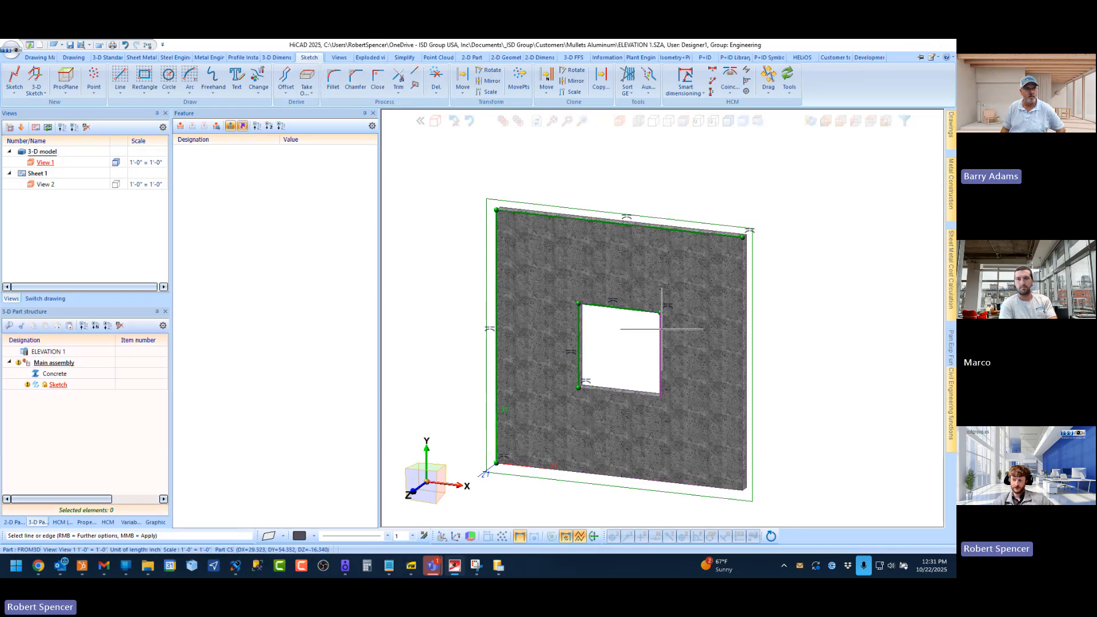
pyautogui.click(603, 393)
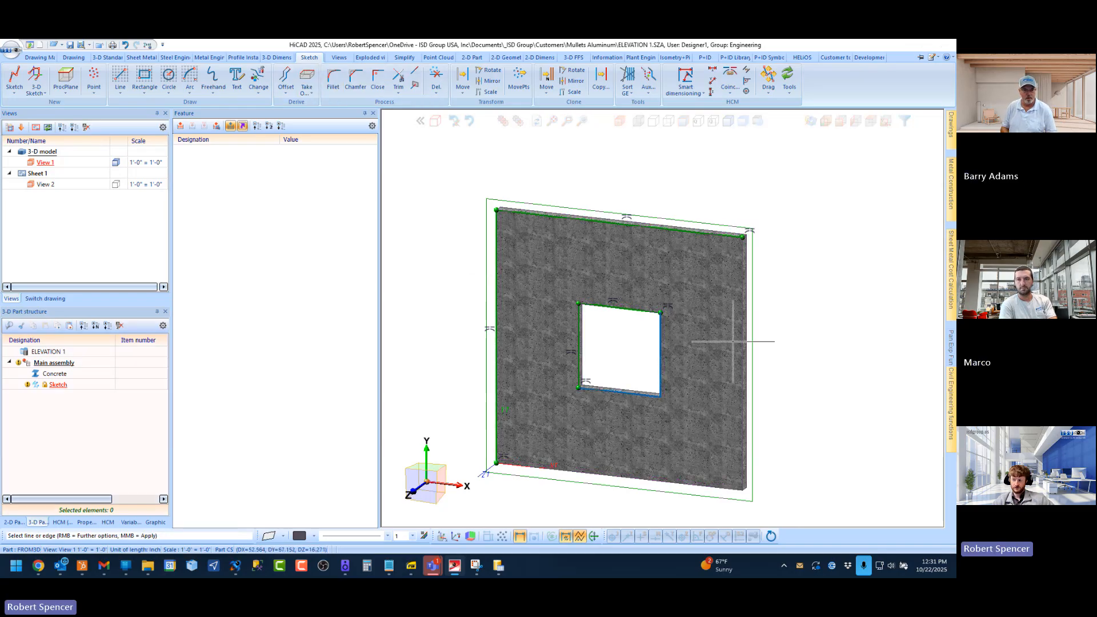
pyautogui.click(742, 332)
pyautogui.middleClick(825, 262)
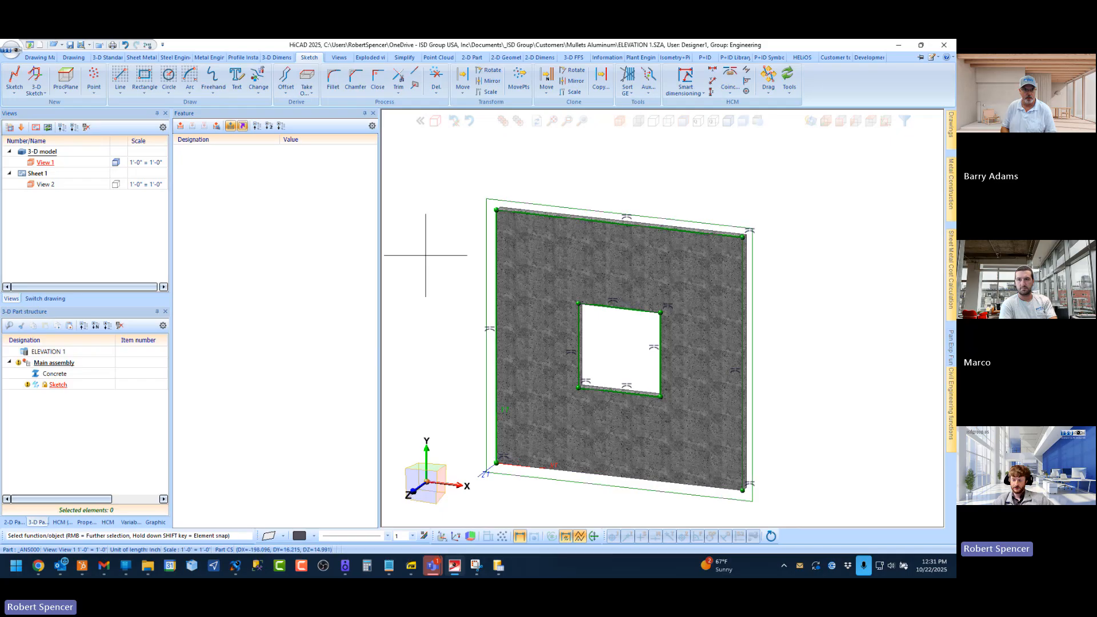
# Step: Delete the connected lines of the wall outline and of the opening outline from the sketch
pyautogui.click(438, 80)
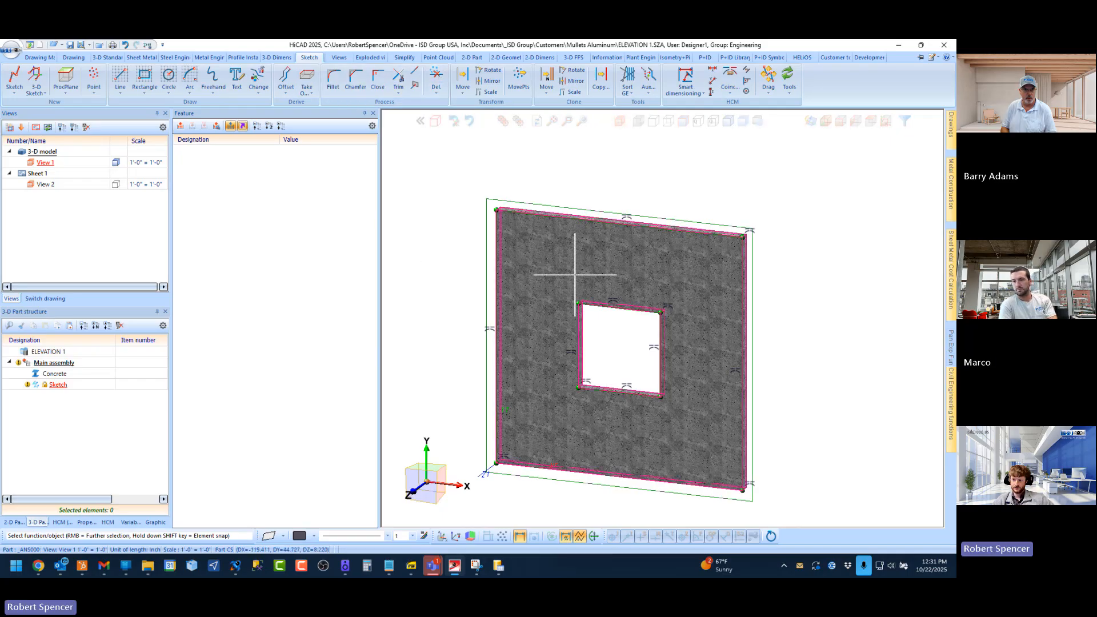
pyautogui.rightClick(437, 215)
pyautogui.click(463, 224)
pyautogui.middleClick(456, 140)
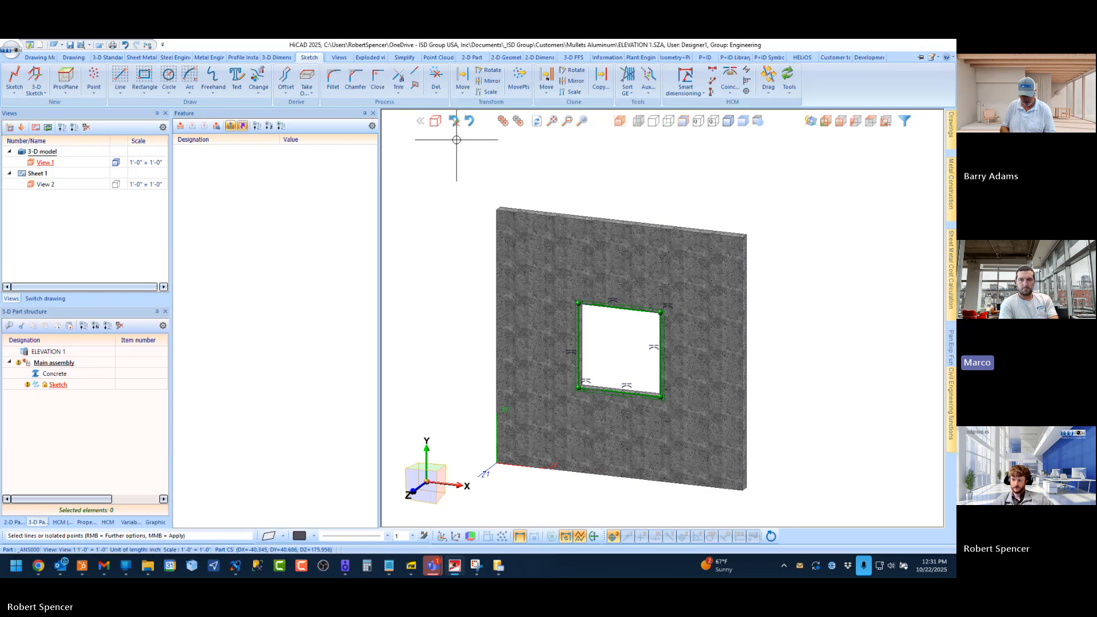
pyautogui.click(436, 79)
pyautogui.rightClick(448, 215)
pyautogui.click(485, 242)
pyautogui.click(590, 310)
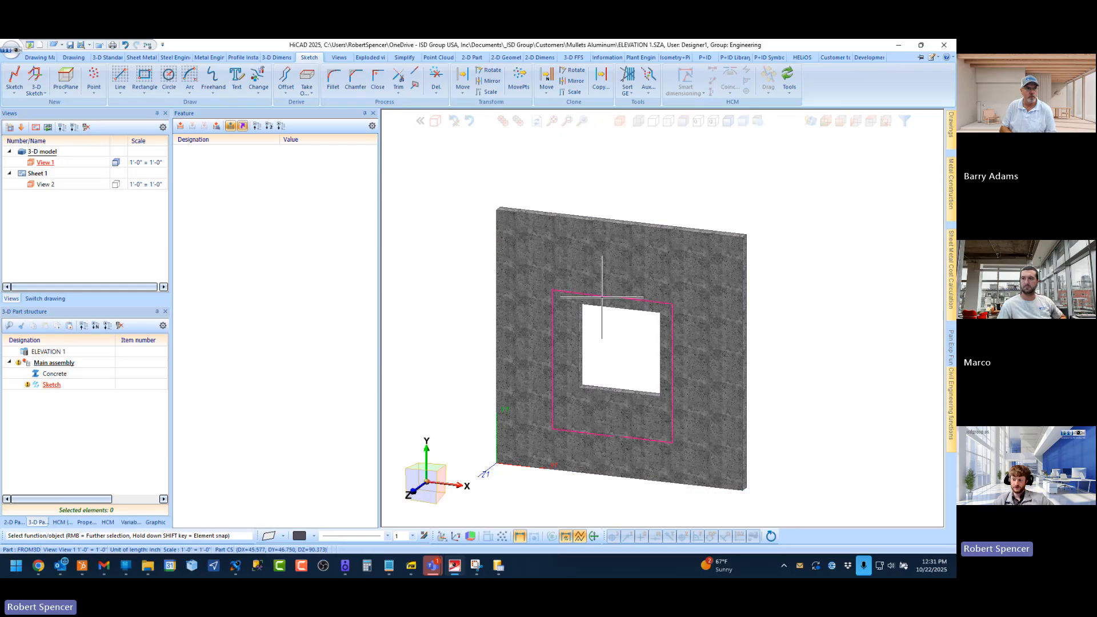
# Step: Take over the surface boundary of the wall's front face into the sketch and check the sketch with the wall hidden
pyautogui.click(307, 79)
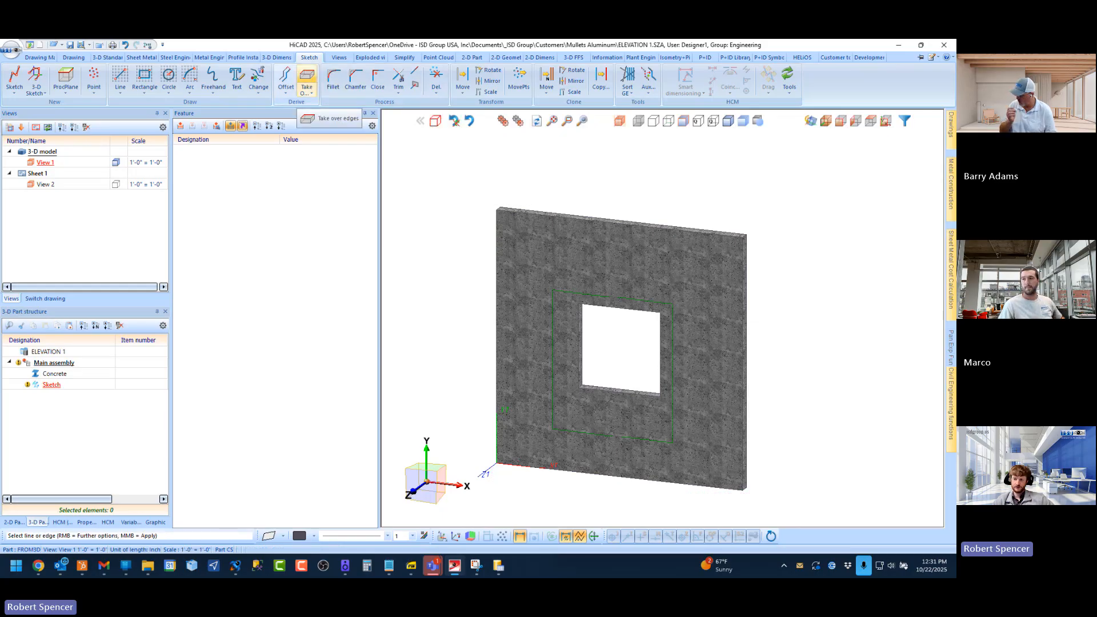
pyautogui.rightClick(441, 209)
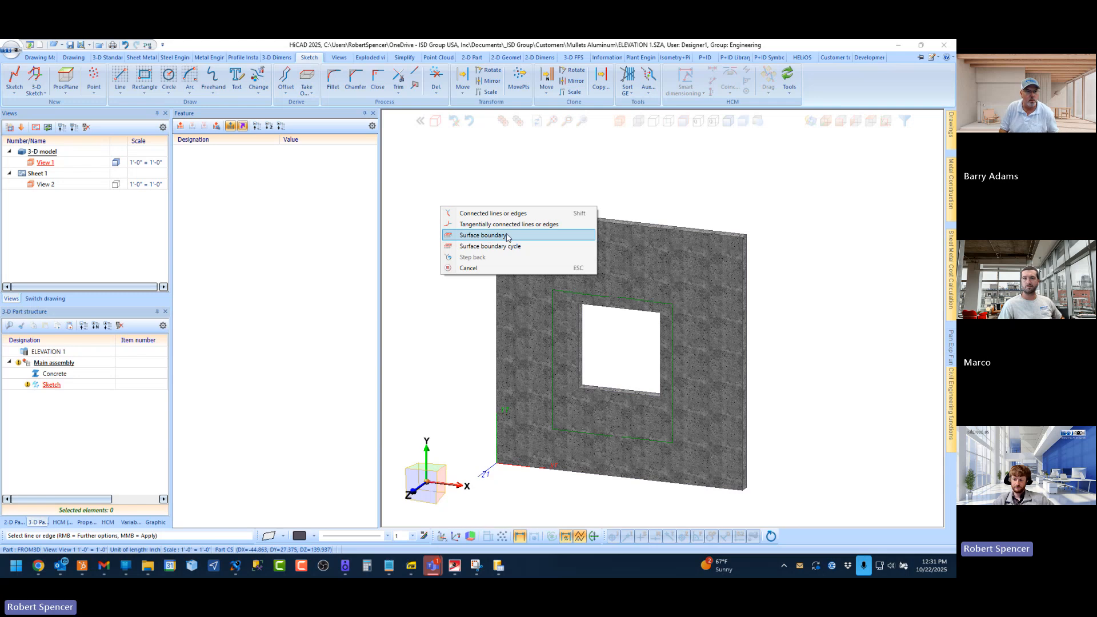
pyautogui.click(473, 236)
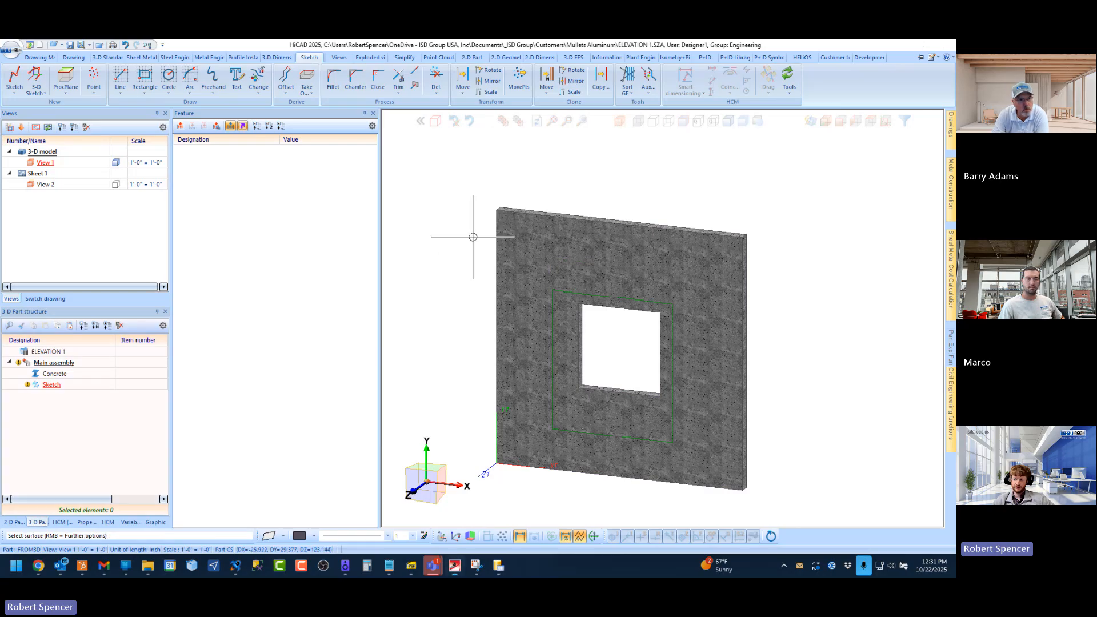
pyautogui.click(555, 260)
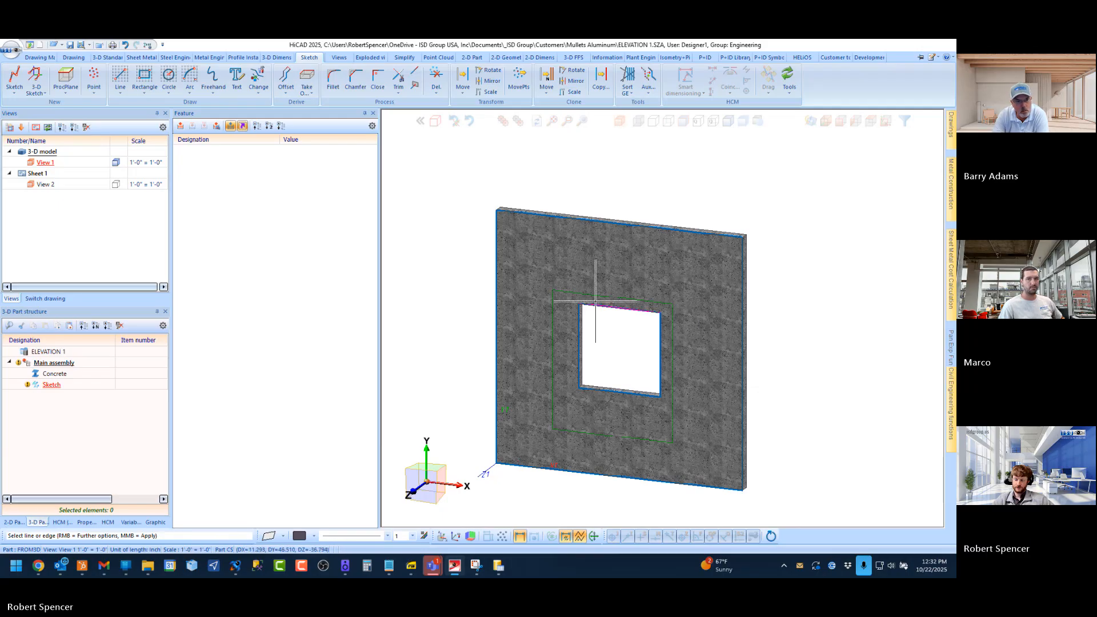
pyautogui.middleClick(443, 261)
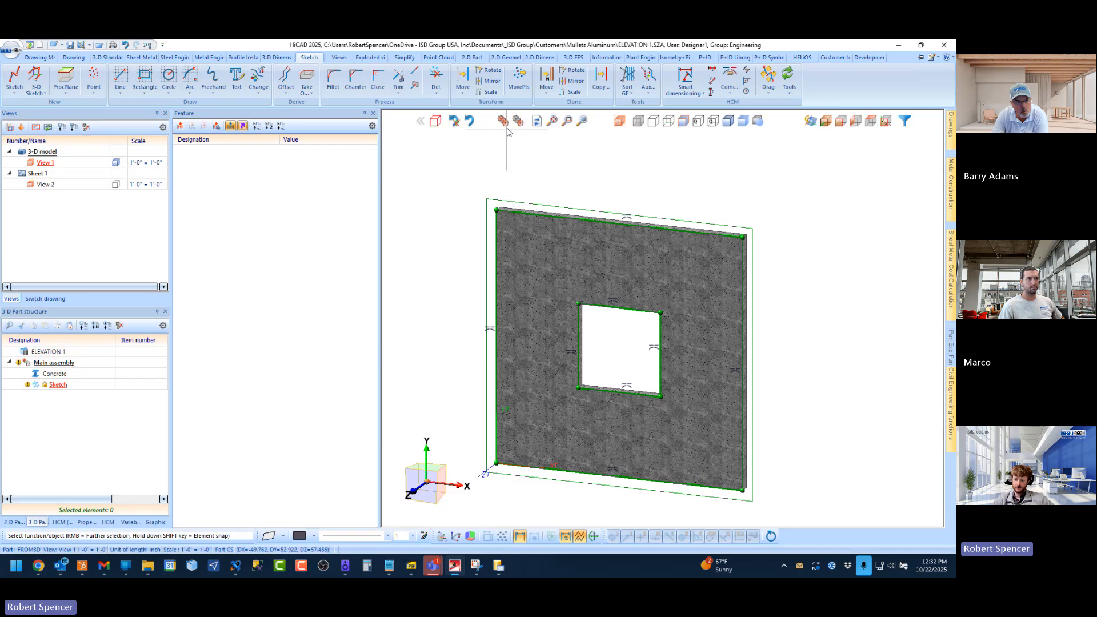
pyautogui.click(503, 121)
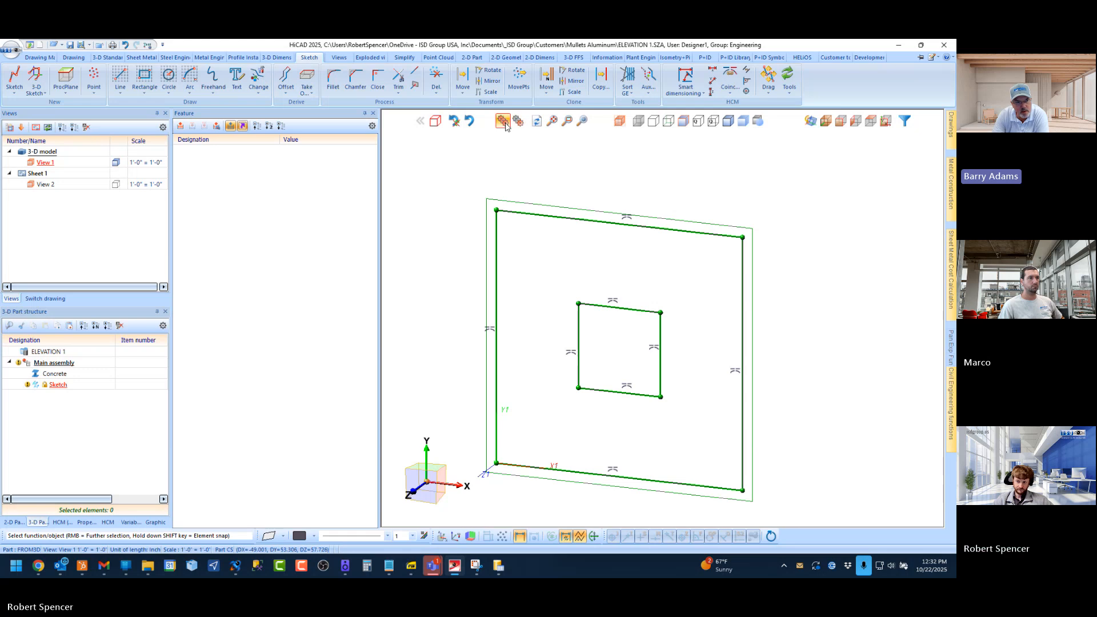
pyautogui.click(504, 121)
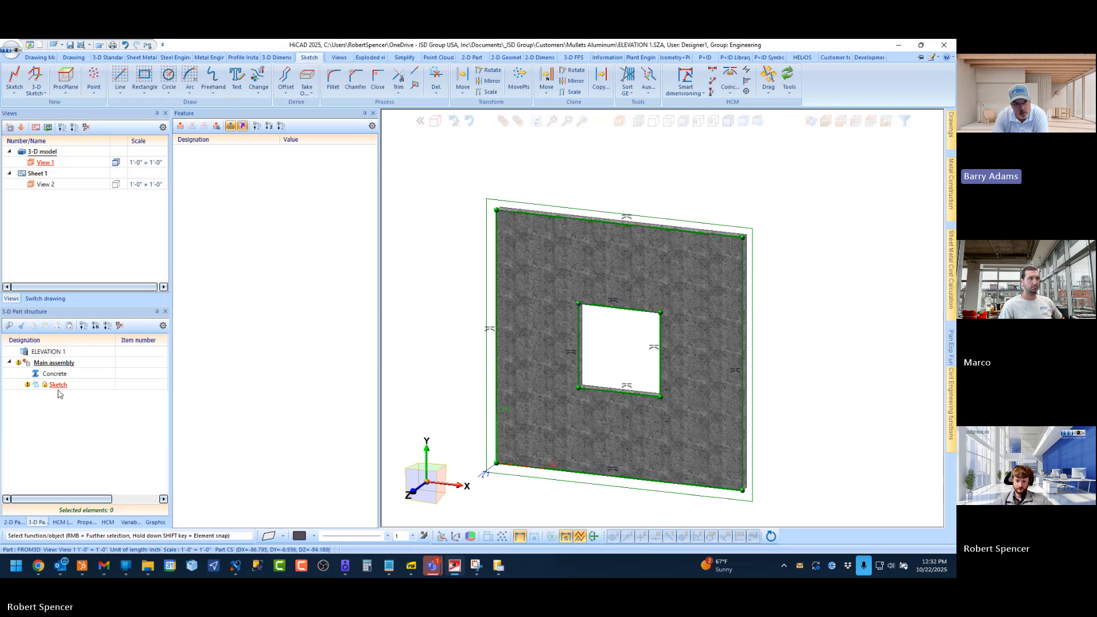
# Step: Set the model view to look straight at the front of the wall and its sketch
pyautogui.scroll(-1, 585, 311)
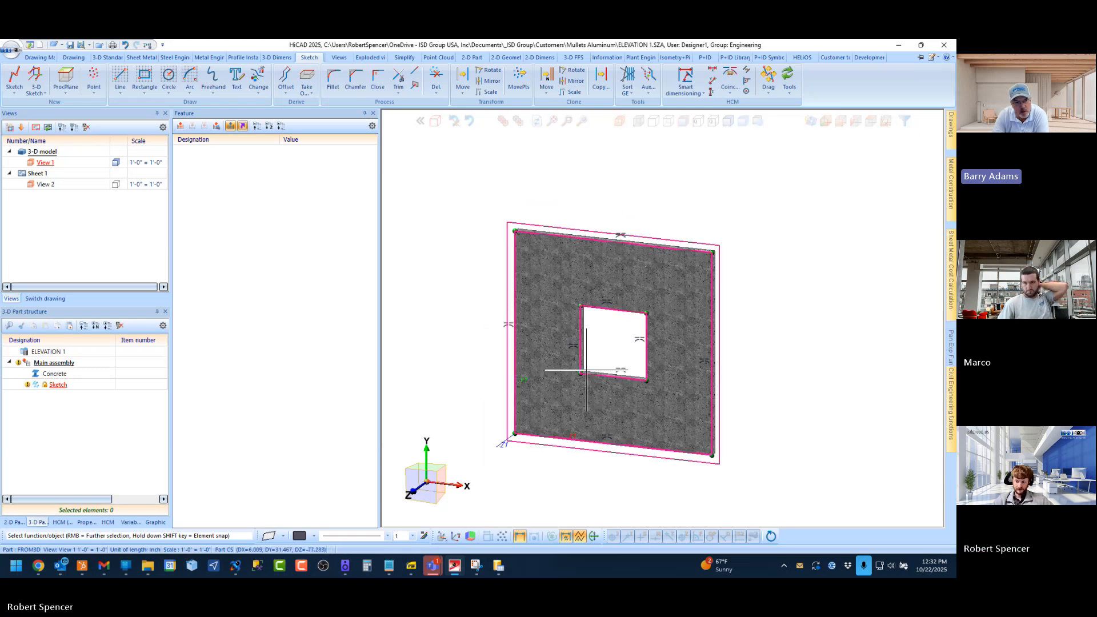
pyautogui.scroll(1, 583, 377)
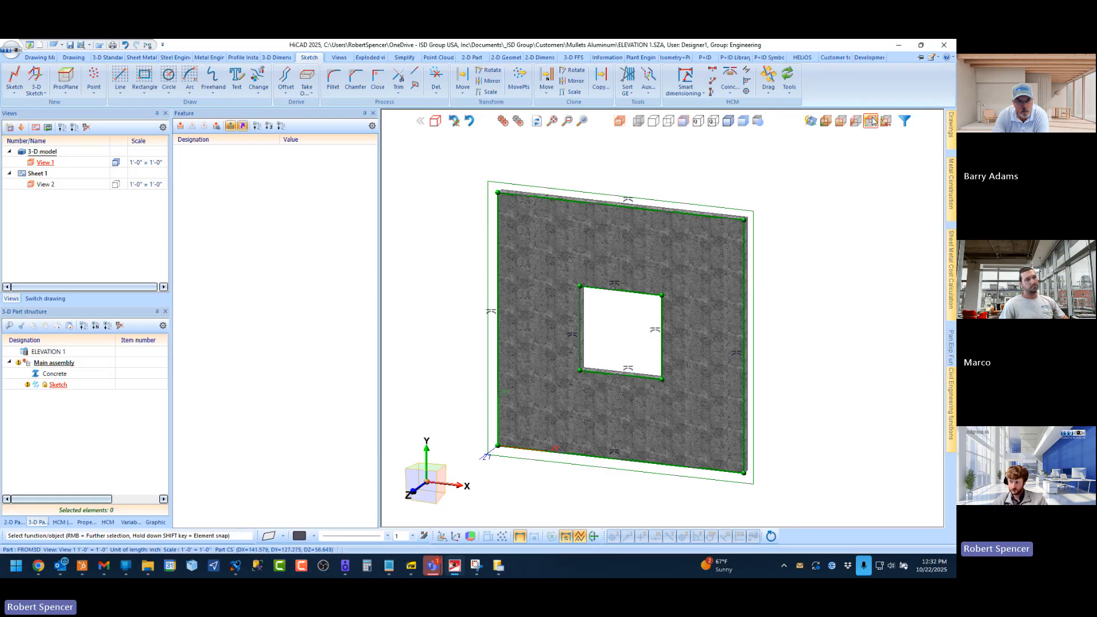
pyautogui.click(885, 120)
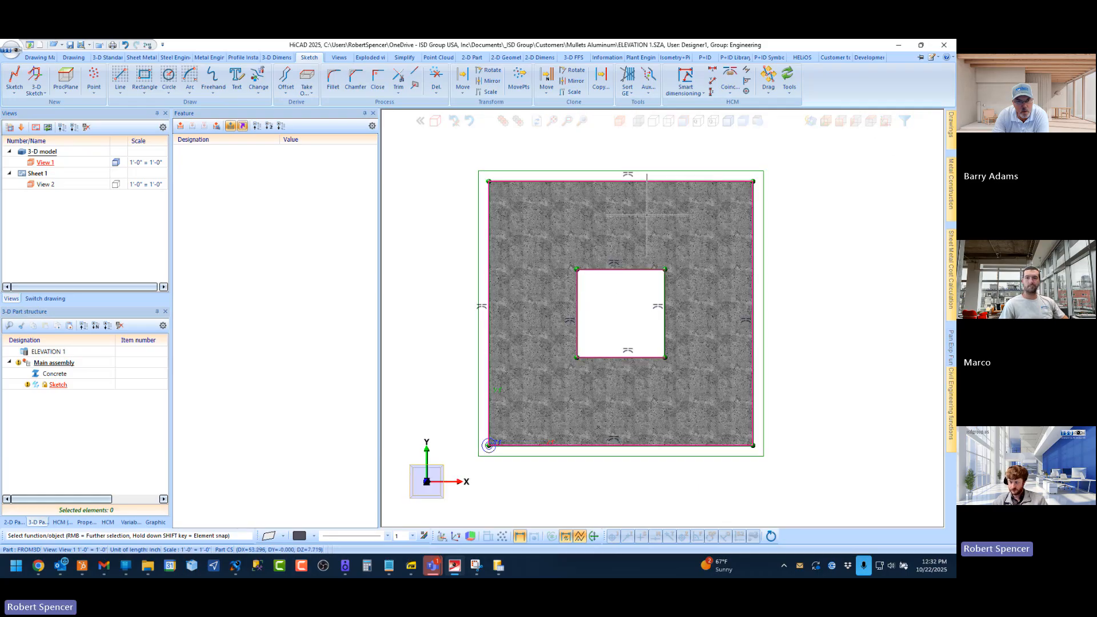
# Step: Check the raster drawing in the training book and lengthen the opening's upper and lower sketch lines to the wall's left and right edges
pyautogui.click(411, 566)
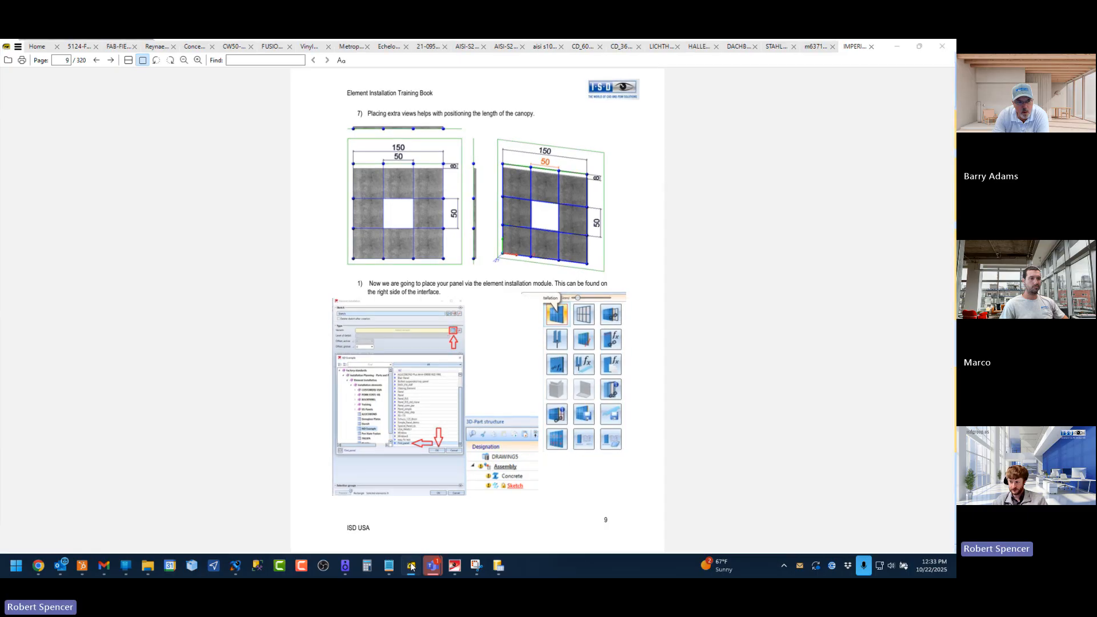
pyautogui.click(411, 565)
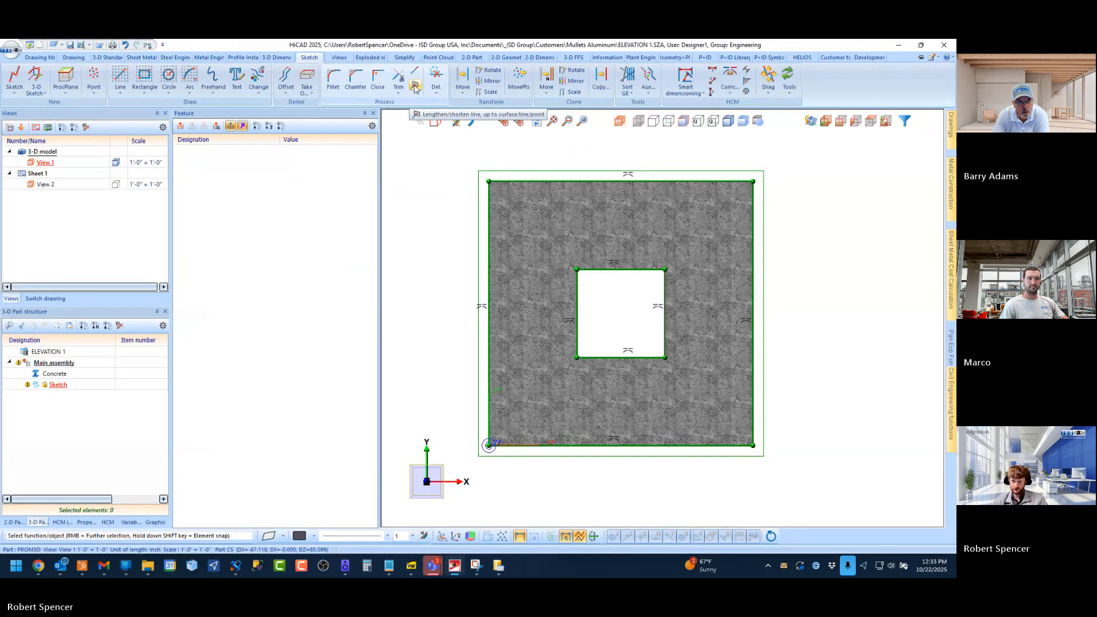
pyautogui.click(415, 87)
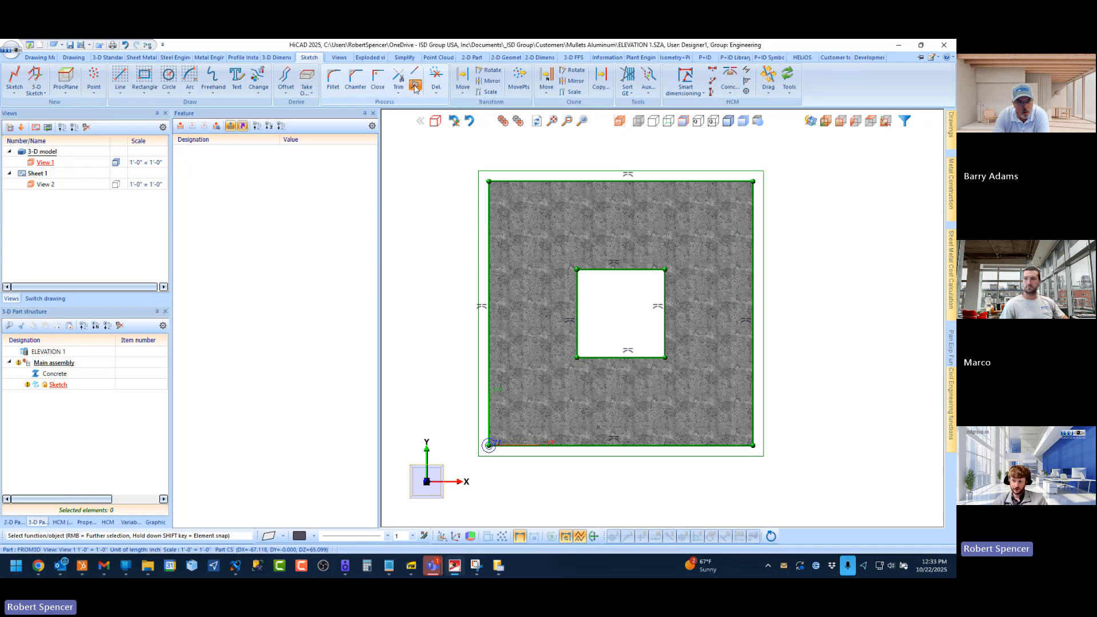
pyautogui.click(492, 267)
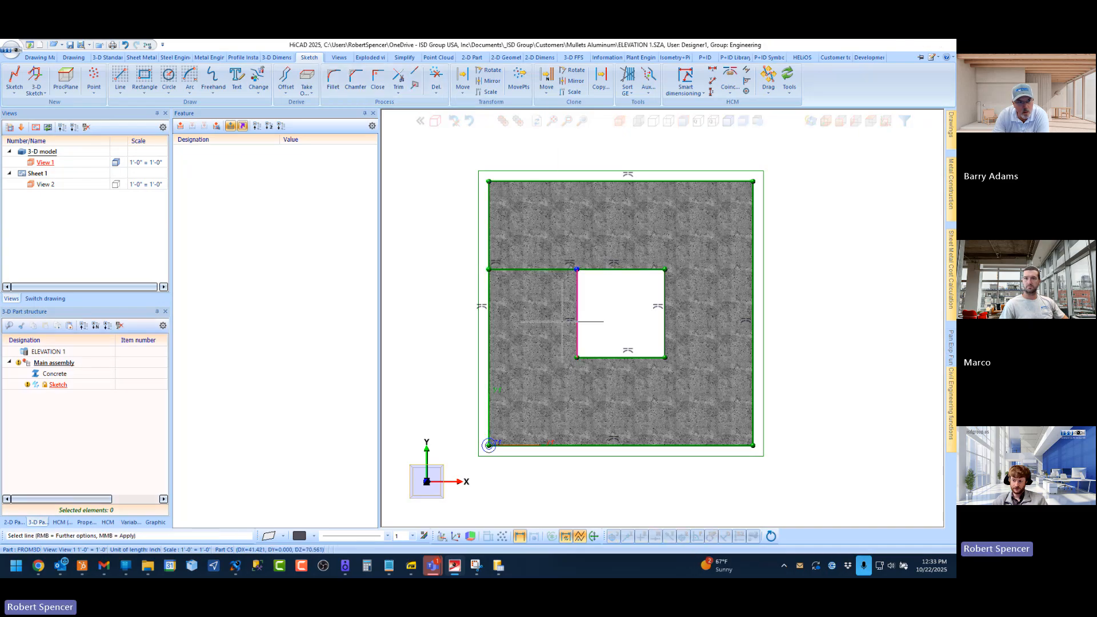
pyautogui.click(493, 340)
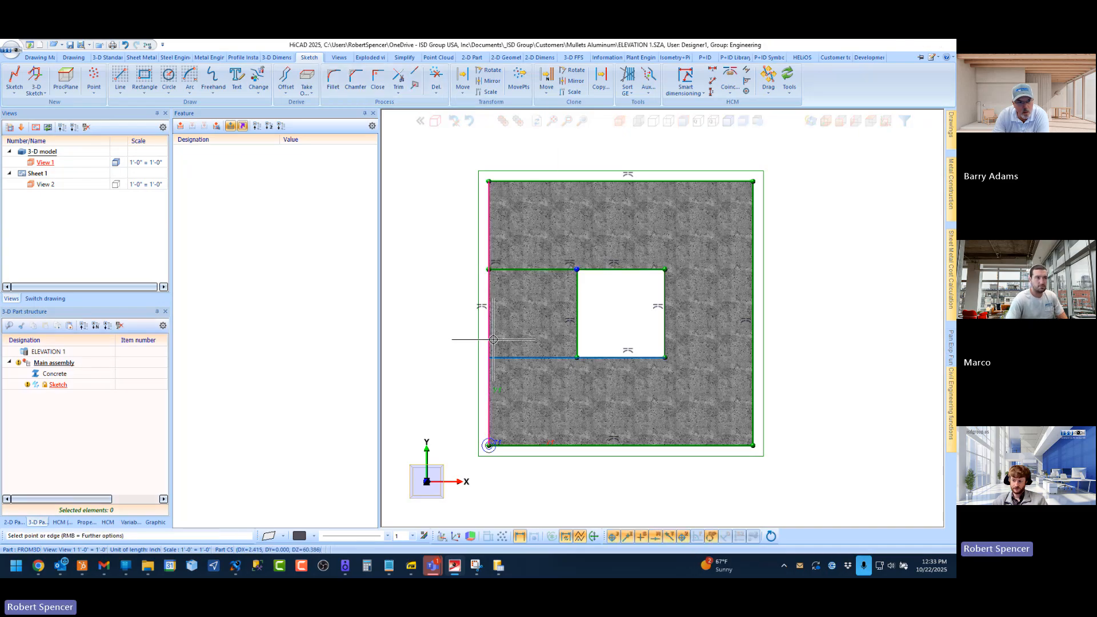
pyautogui.click(750, 343)
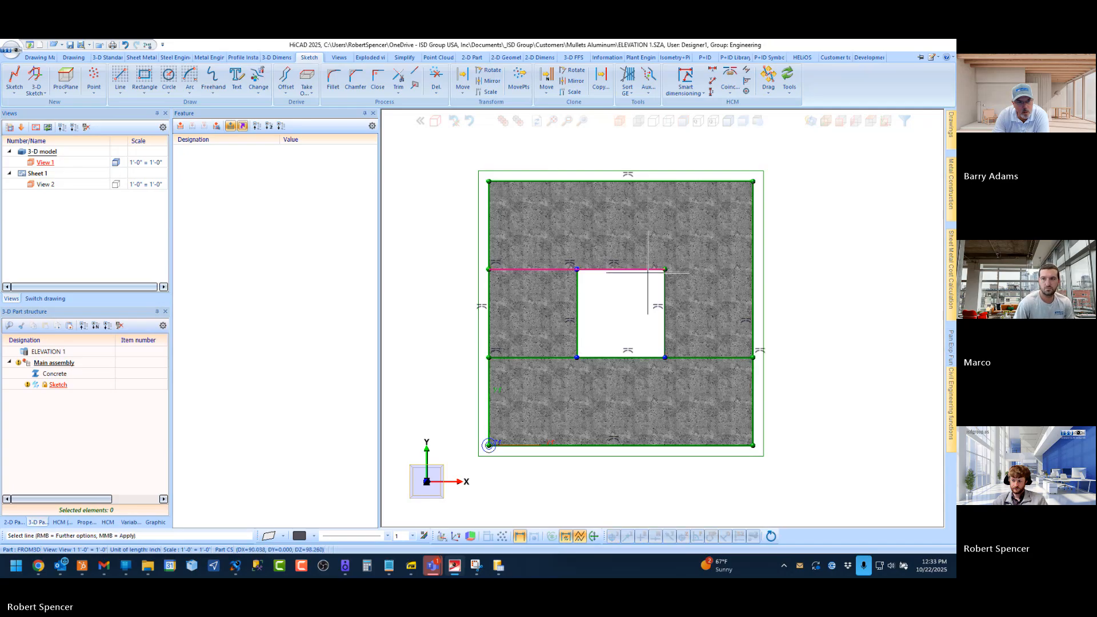
pyautogui.click(651, 269)
pyautogui.click(749, 265)
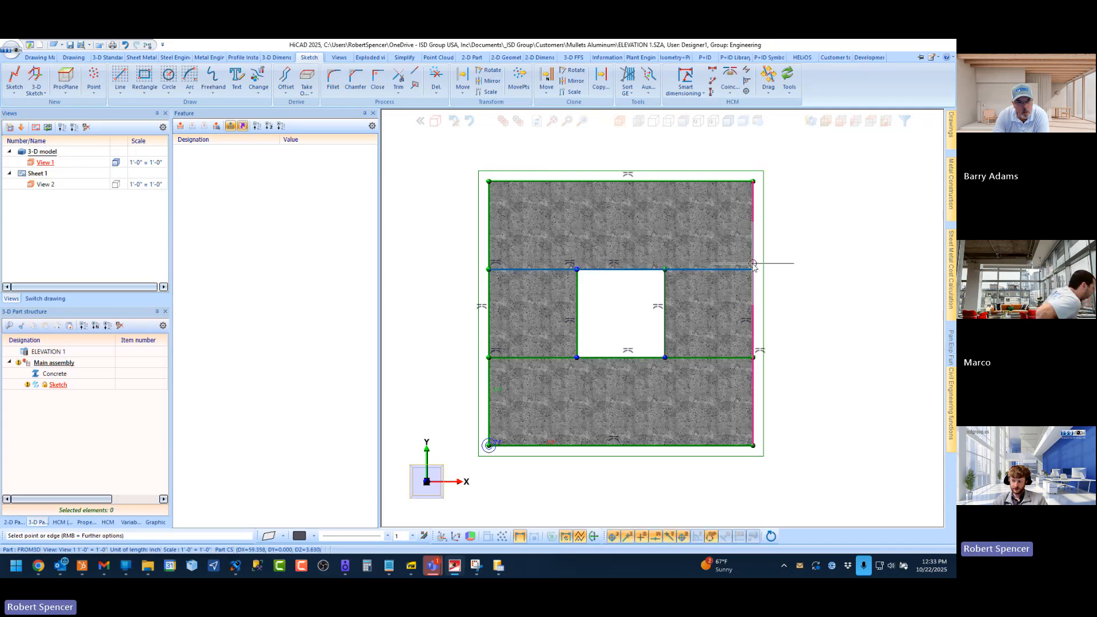
# Step: Lengthen the opening's left and right sketch lines up to the wall's top and bottom edges
pyautogui.click(664, 283)
pyautogui.click(679, 186)
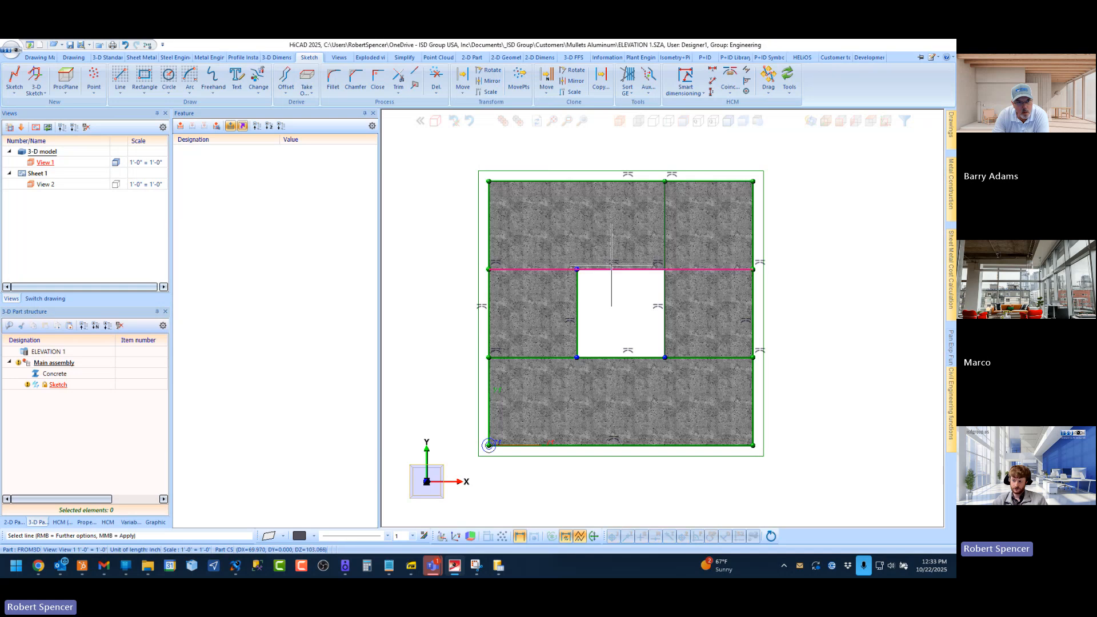
pyautogui.click(580, 285)
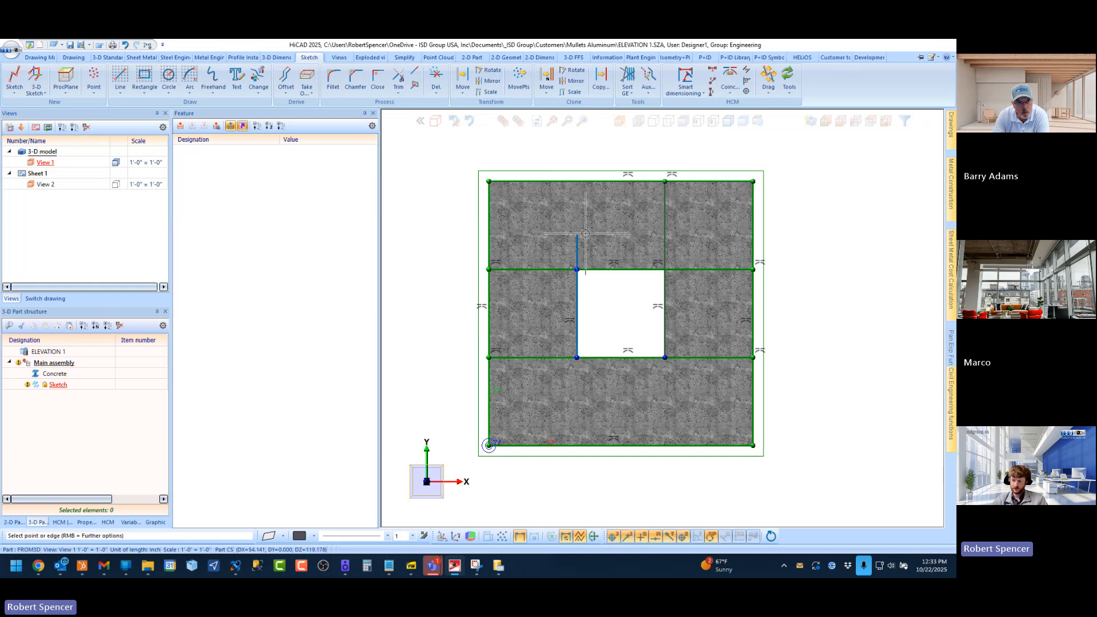
pyautogui.click(578, 186)
pyautogui.press('Escape')
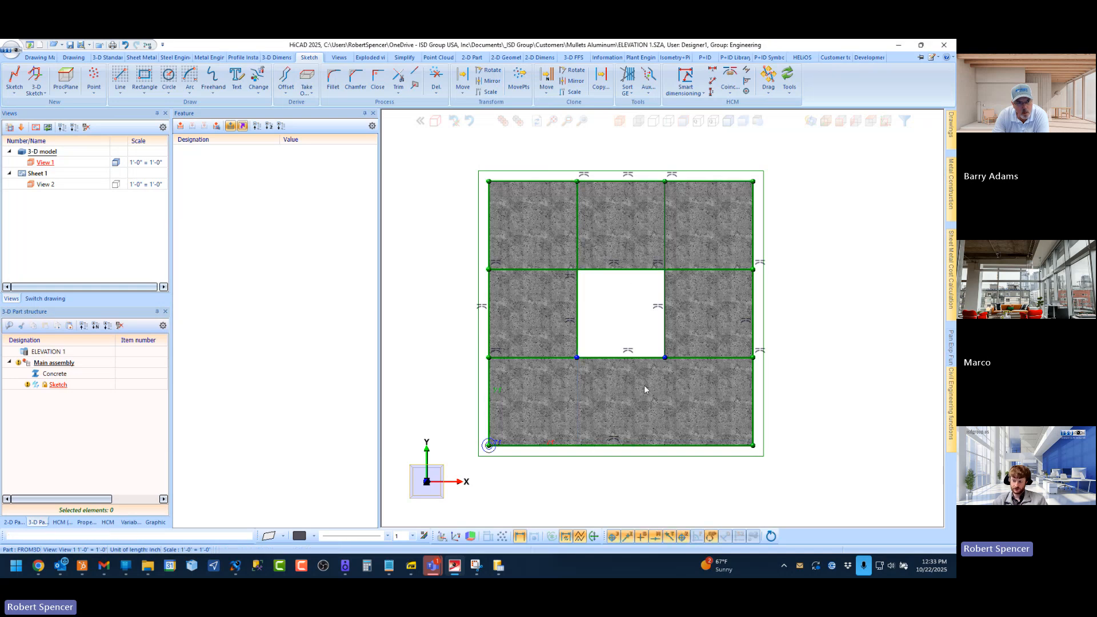
pyautogui.click(669, 336)
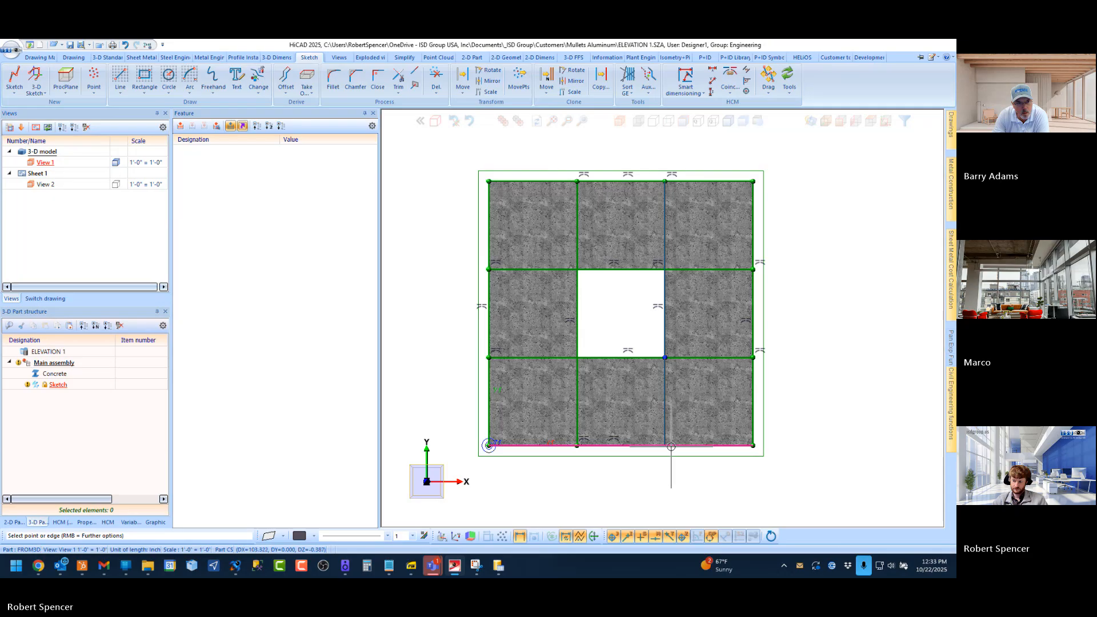
pyautogui.click(670, 446)
pyautogui.scroll(1, 845, 358)
pyautogui.scroll(-1, 845, 358)
pyautogui.middleClick(845, 358)
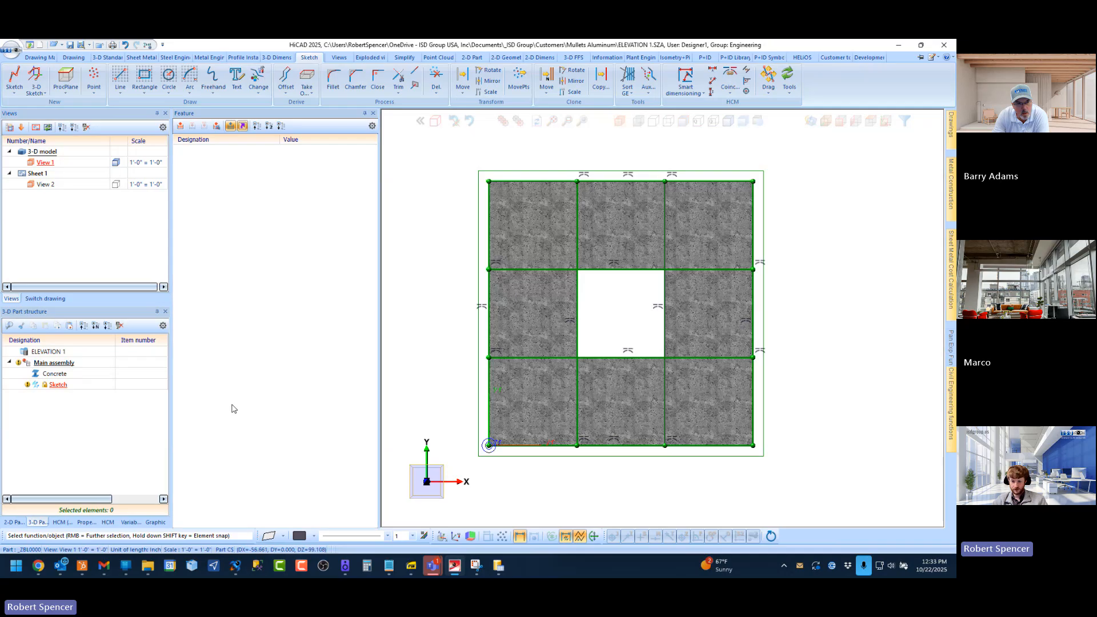
# Step: Delete all lines and isolated points of the sketch with a rectangle selection around the whole wall
pyautogui.click(436, 77)
pyautogui.rightClick(427, 162)
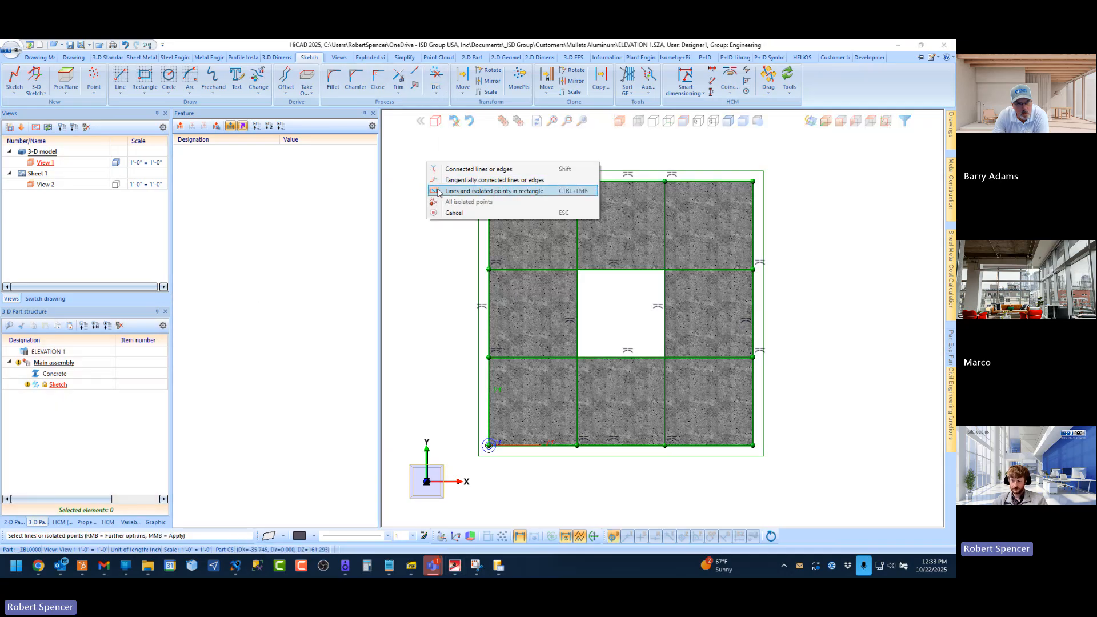
pyautogui.click(438, 192)
pyautogui.click(444, 170)
pyautogui.click(816, 472)
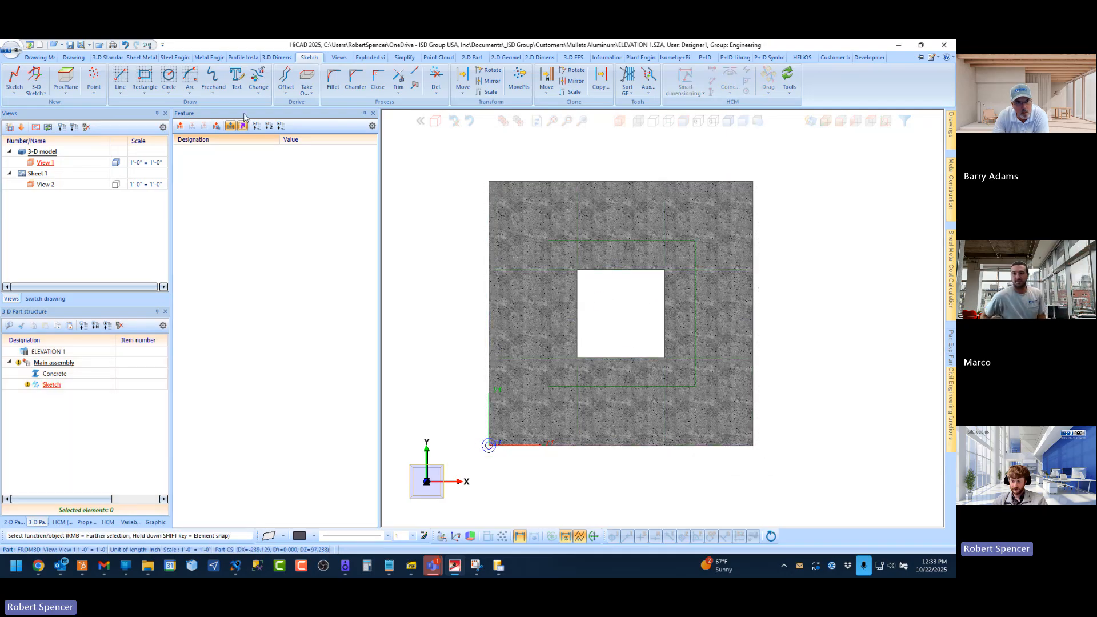
# Step: Sketch a rectangle over the wall's front face from its lower-left corner to its upper-right corner
pyautogui.click(145, 79)
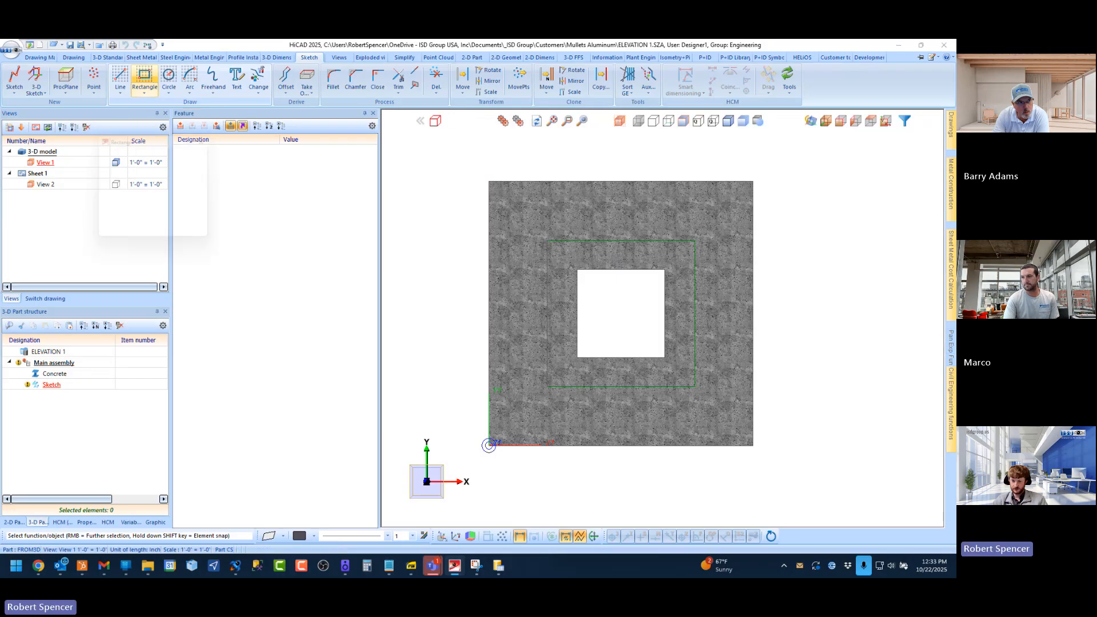
pyautogui.click(488, 445)
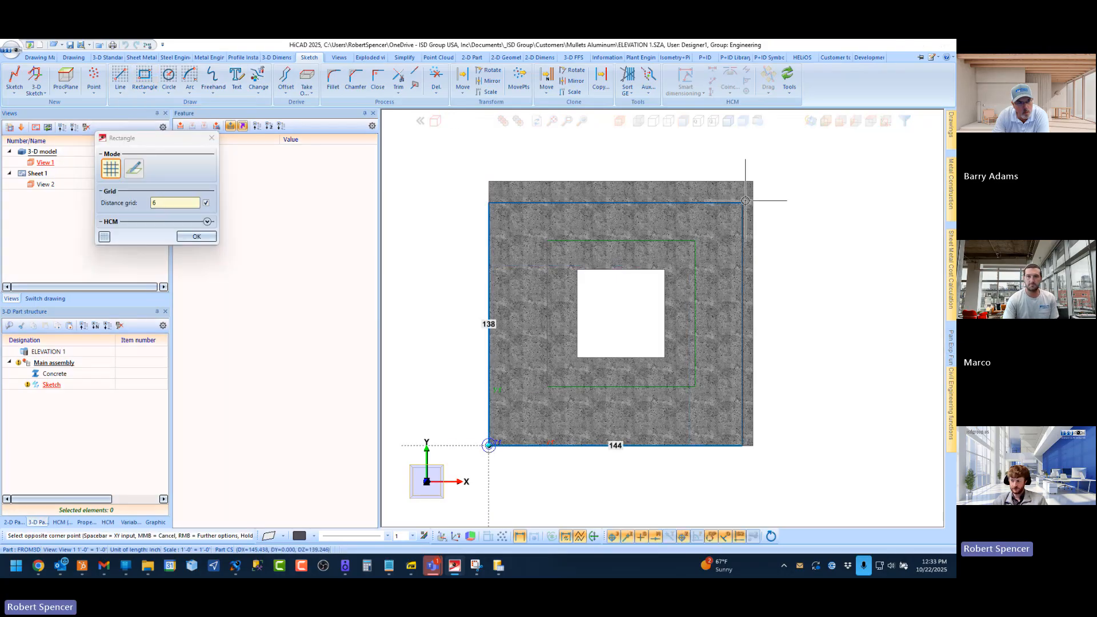
pyautogui.click(751, 184)
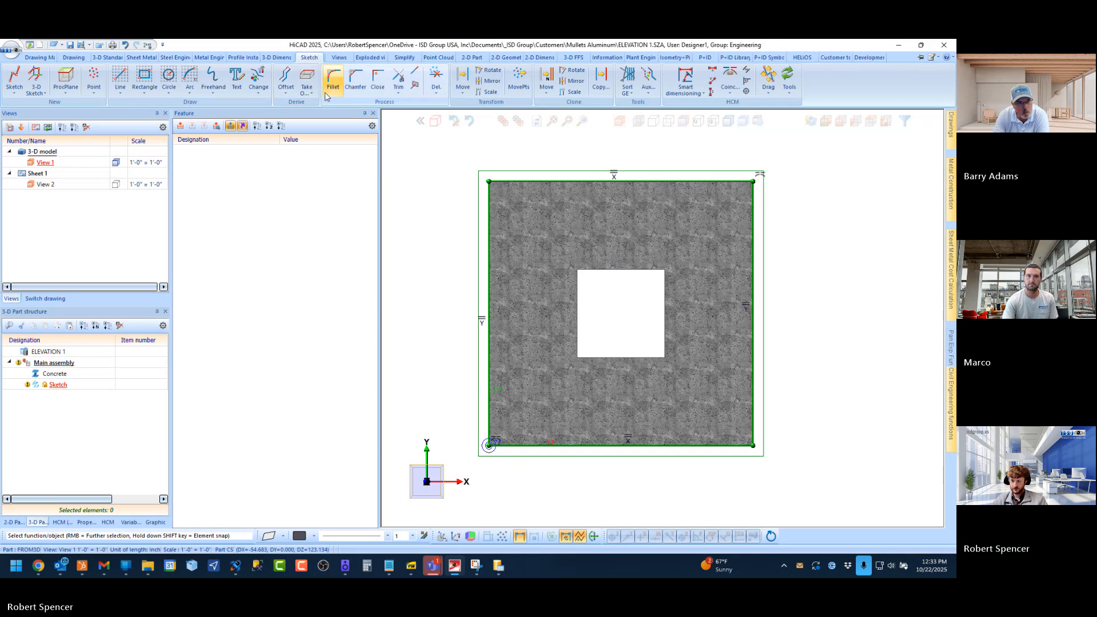
# Step: Clone the rectangle's left line 3 times along the top edge over a total distance of 150
pyautogui.click(546, 77)
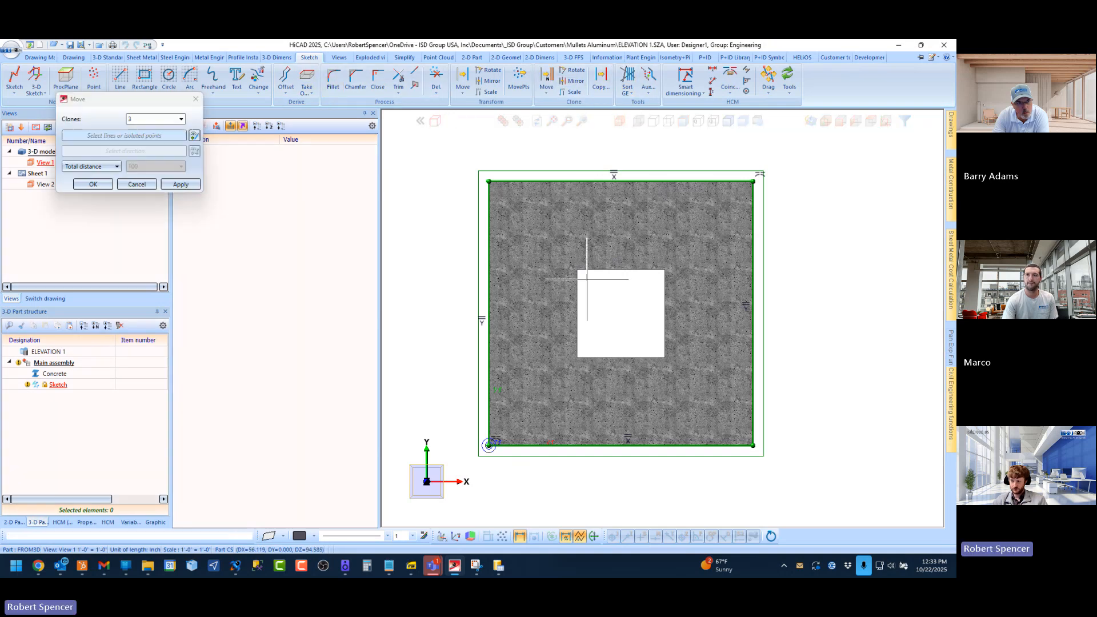
pyautogui.click(490, 221)
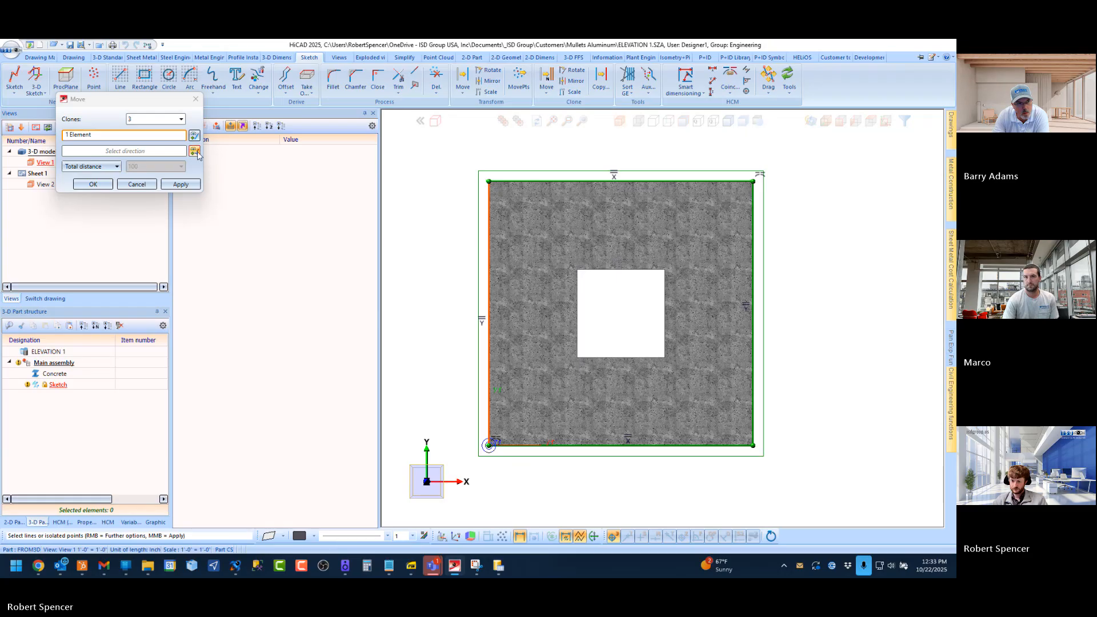
pyautogui.click(194, 151)
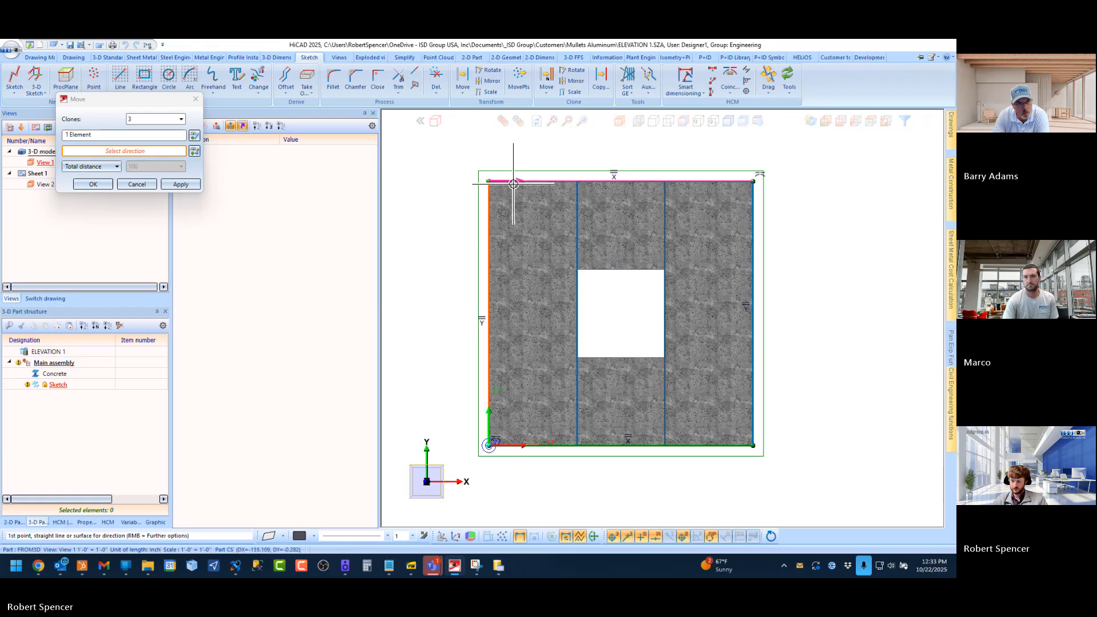
pyautogui.click(513, 184)
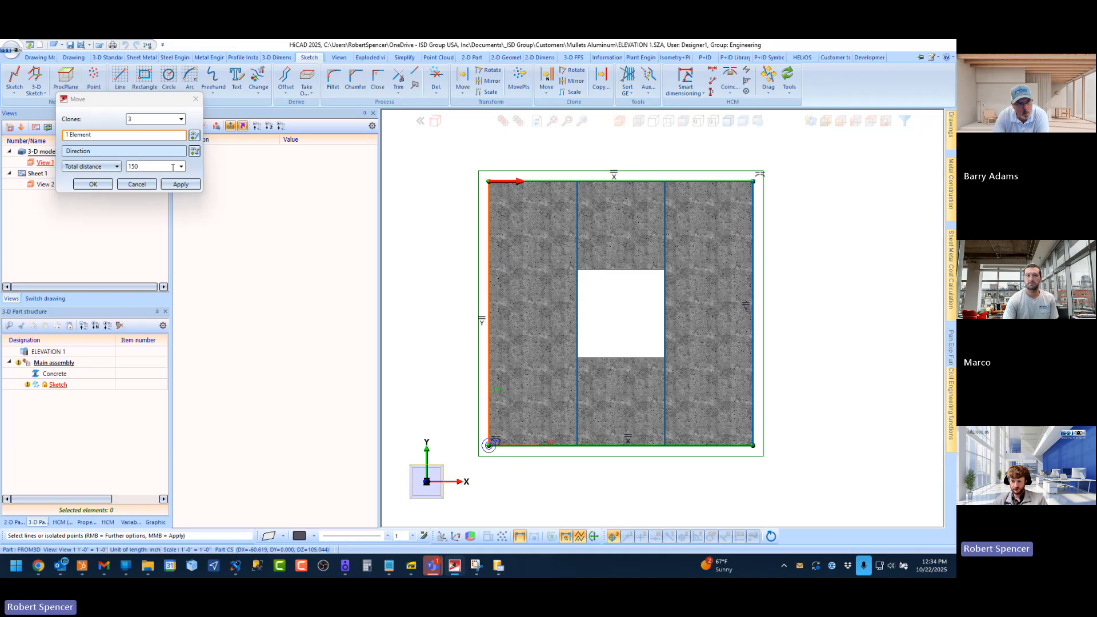
pyautogui.click(181, 185)
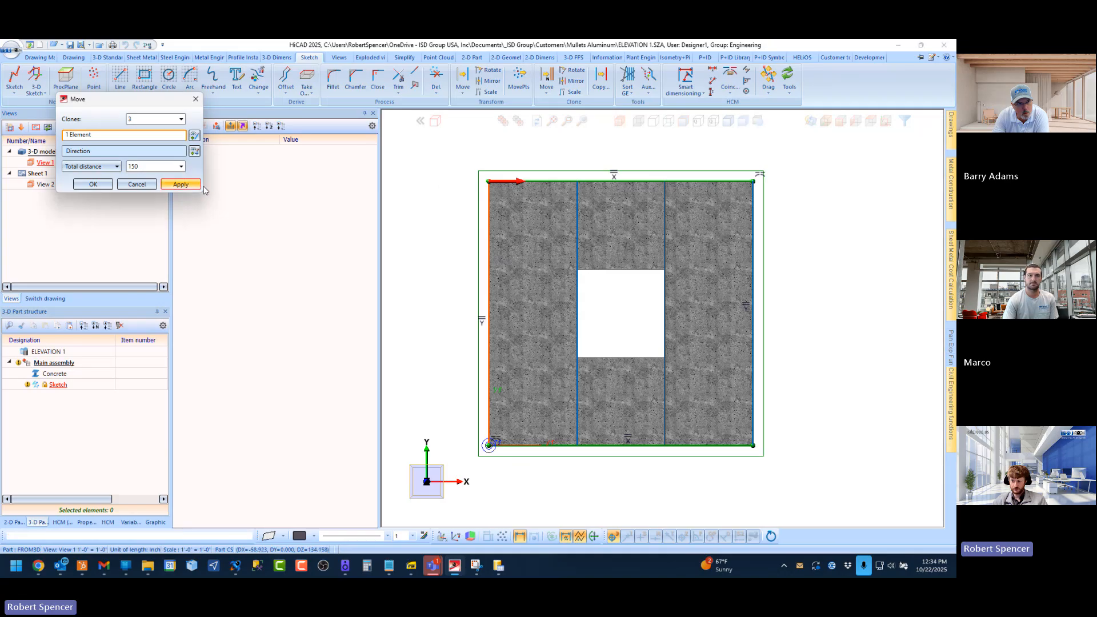
# Step: Clone the rectangle's top line 3 times downward along the left edge over a total distance of 150
pyautogui.click(546, 183)
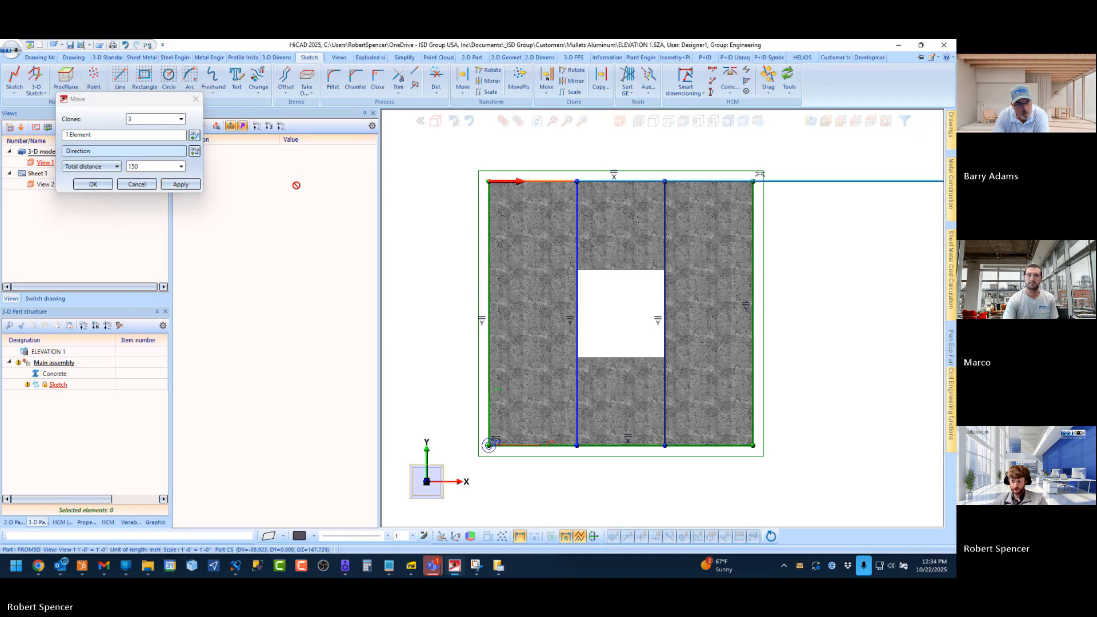
pyautogui.click(194, 152)
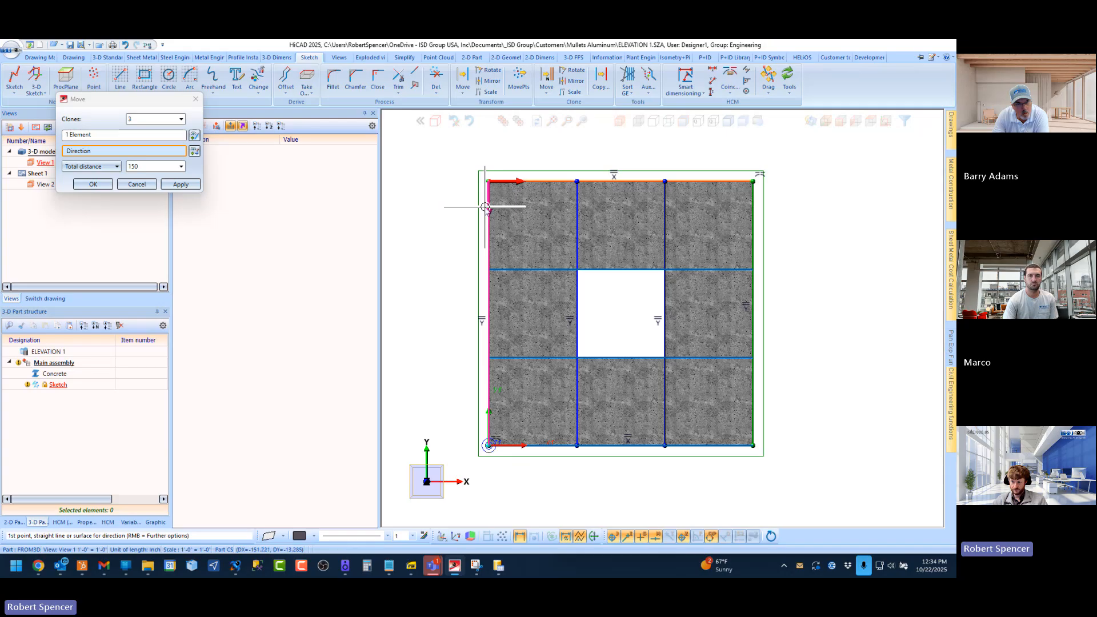
pyautogui.click(485, 207)
pyautogui.click(93, 184)
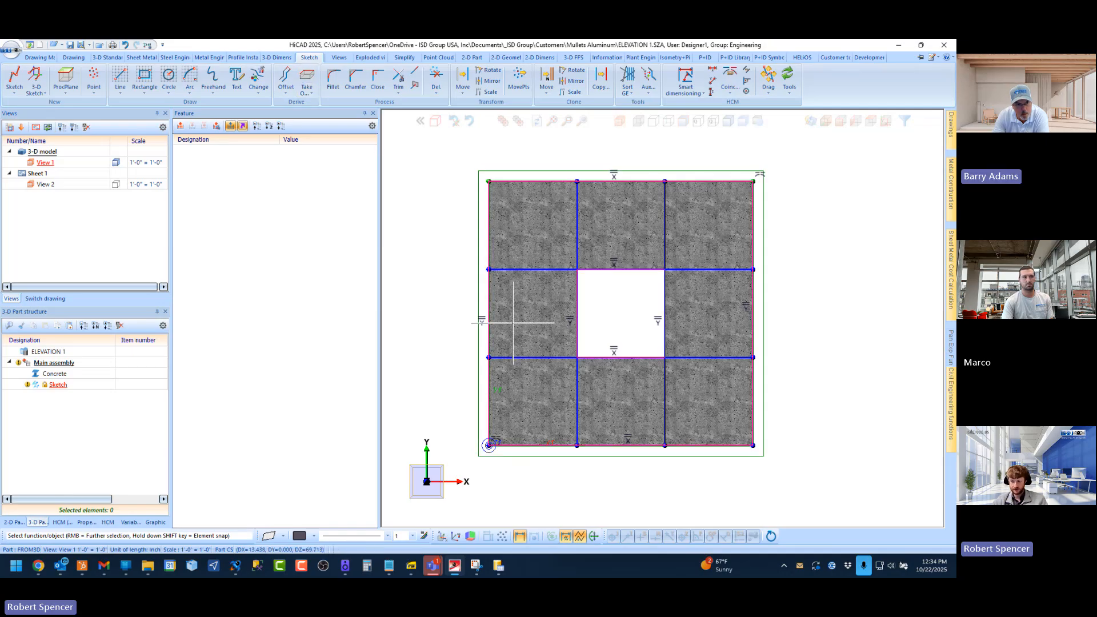
# Step: Check the raster with the concrete wall temporarily hidden and compare it with the raster drawing in the training book
pyautogui.click(517, 122)
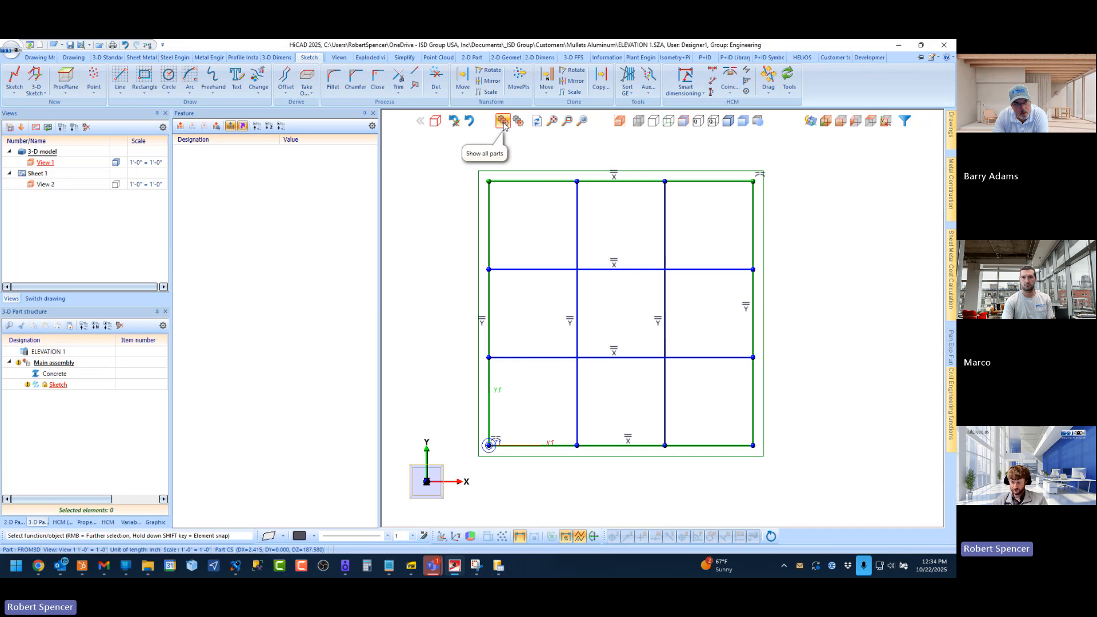
pyautogui.click(502, 122)
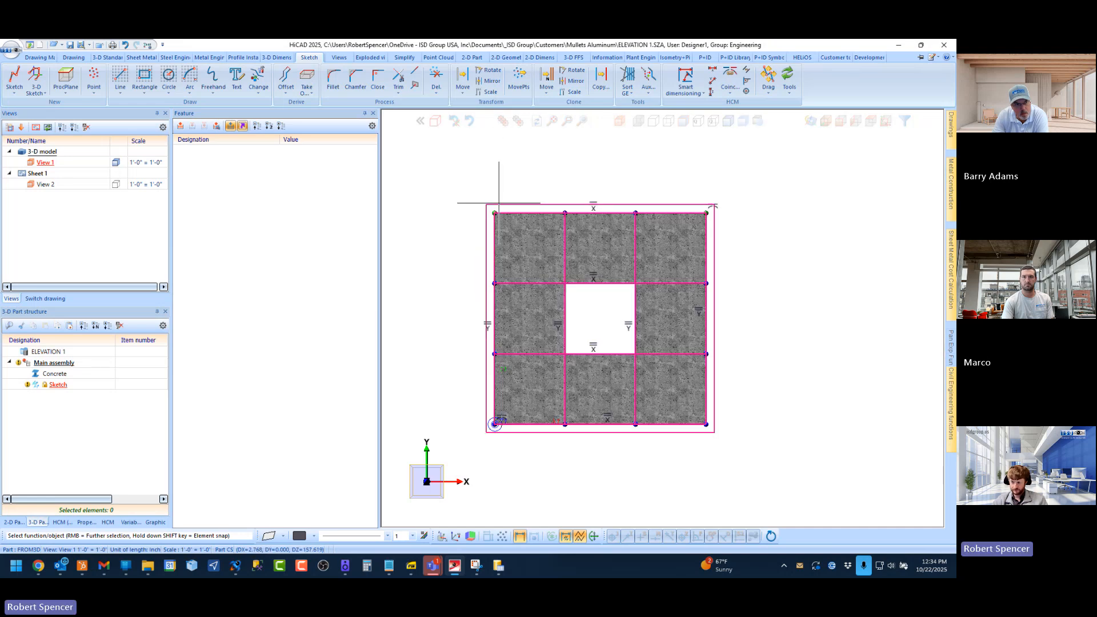
pyautogui.click(411, 566)
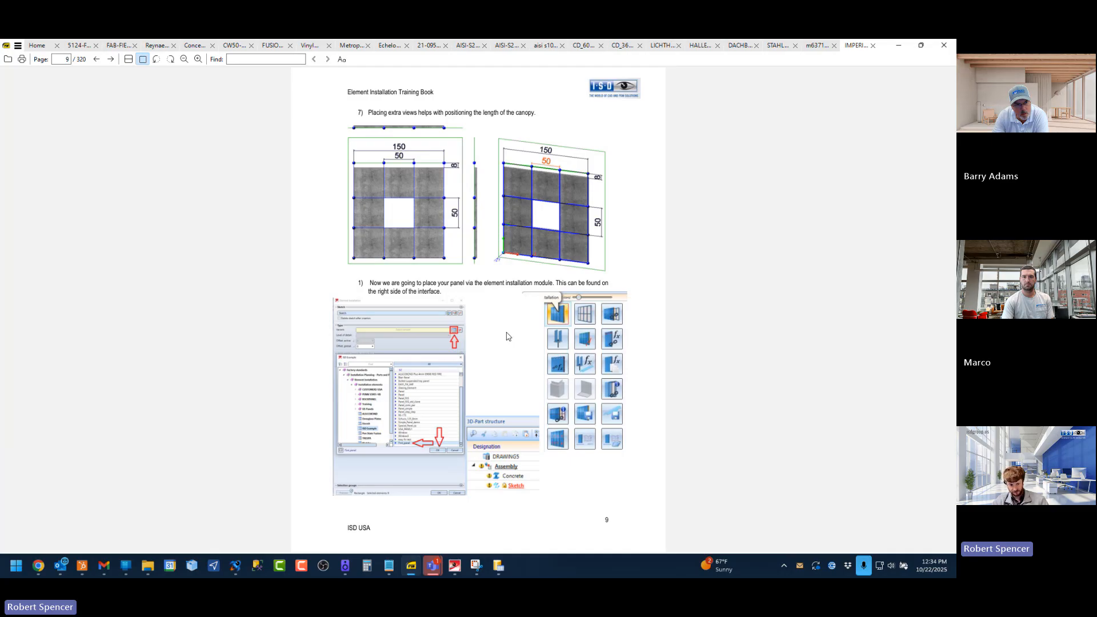
pyautogui.click(460, 566)
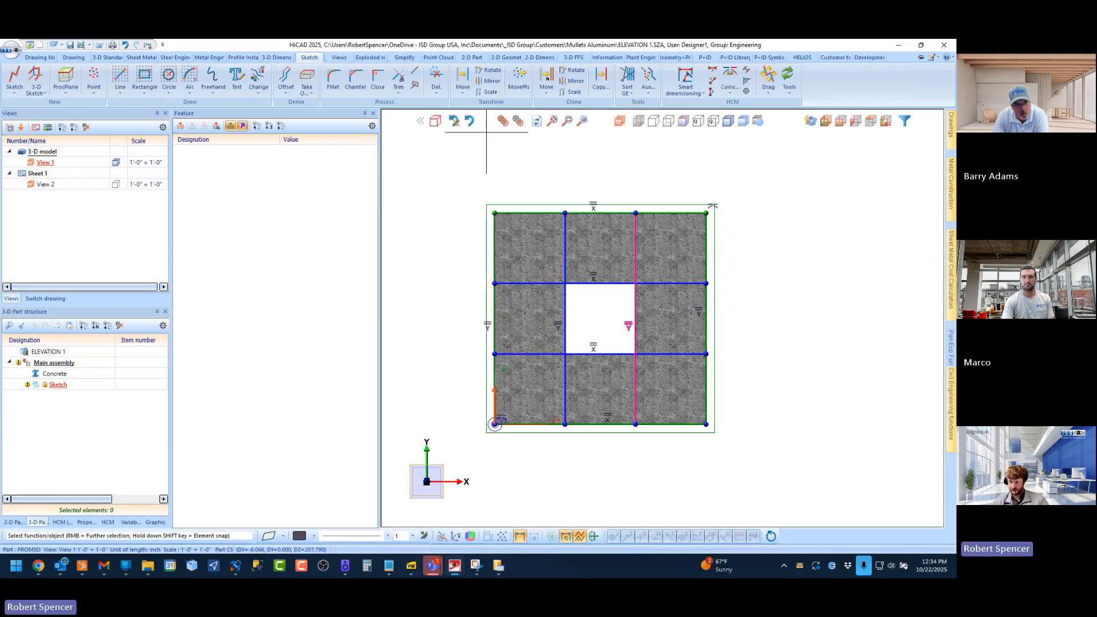
# Step: Move the raster's top line with its four points upward, using the left edge as the displacement direction
pyautogui.click(520, 80)
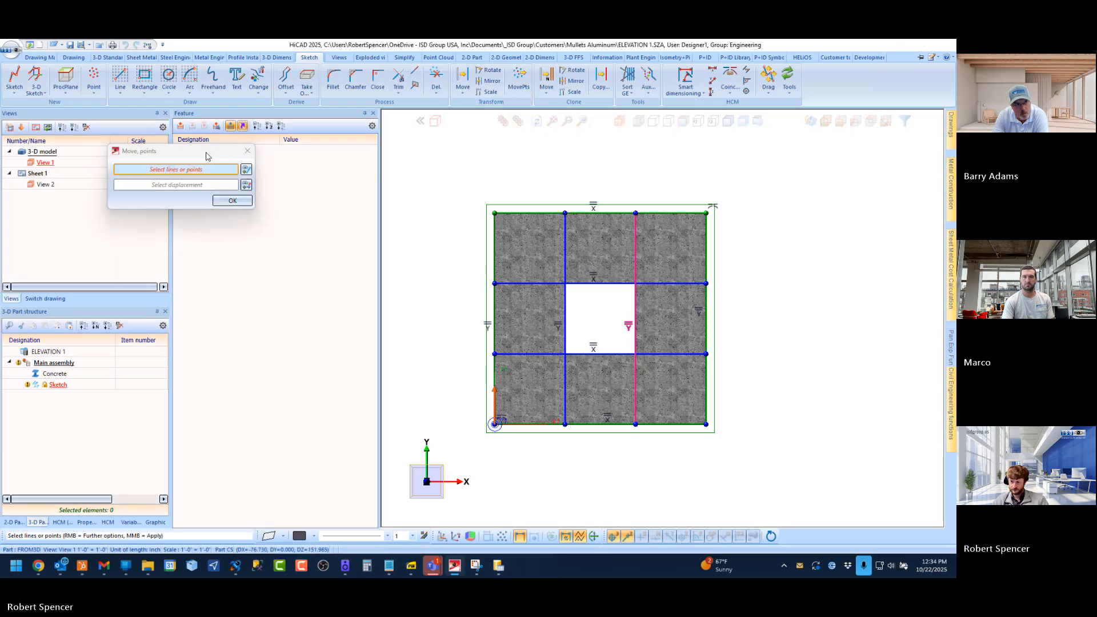
pyautogui.moveTo(207, 157); pyautogui.dragTo(363, 179)
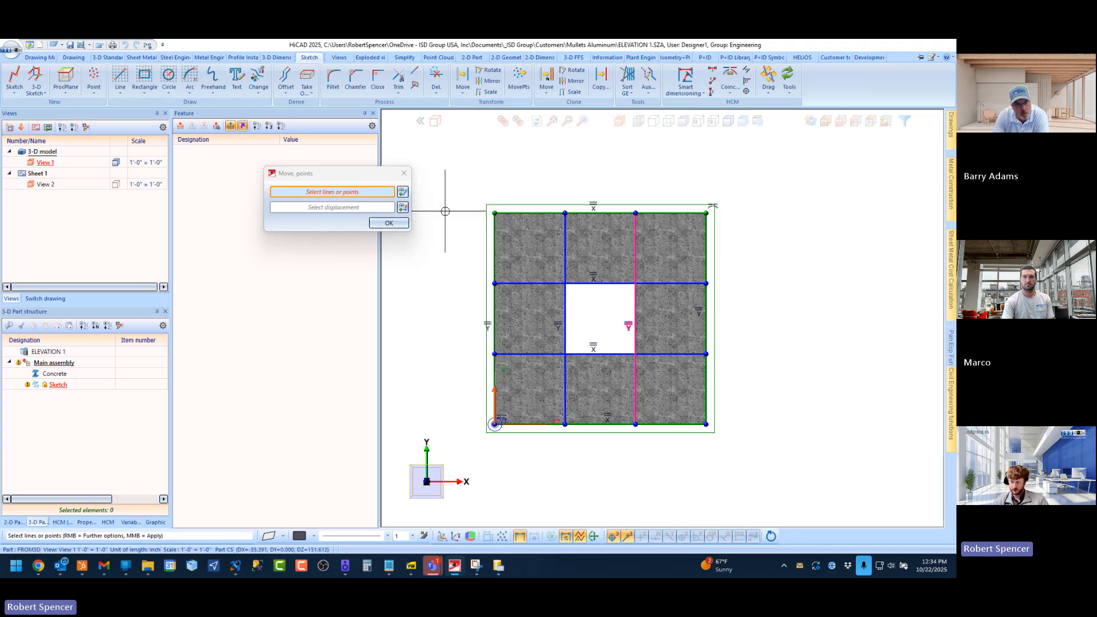
pyautogui.rightClick(457, 160)
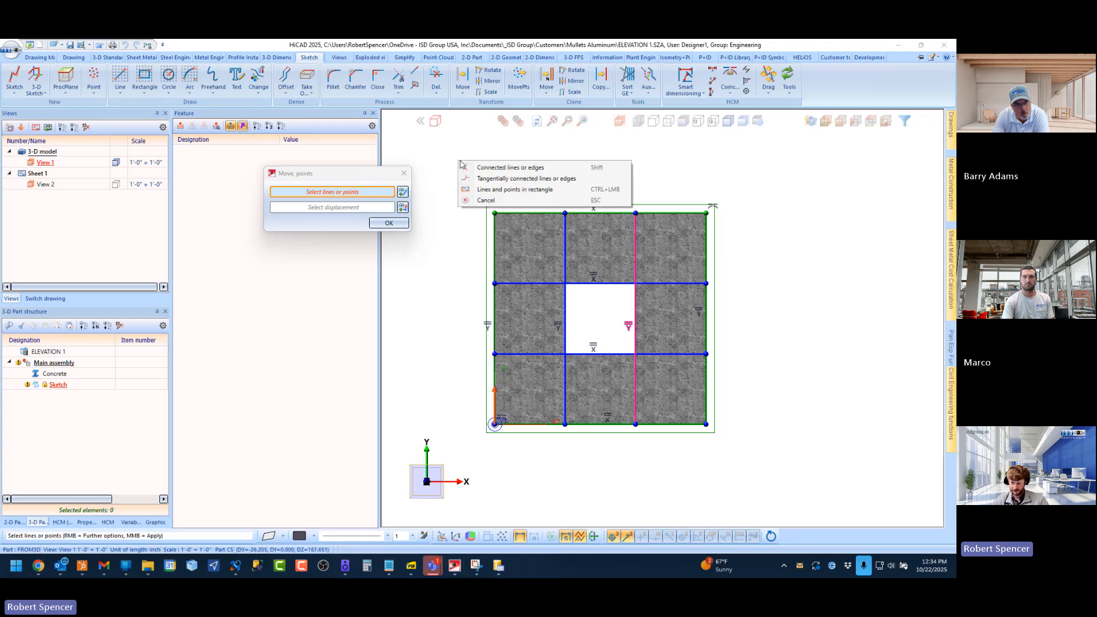
pyautogui.click(503, 190)
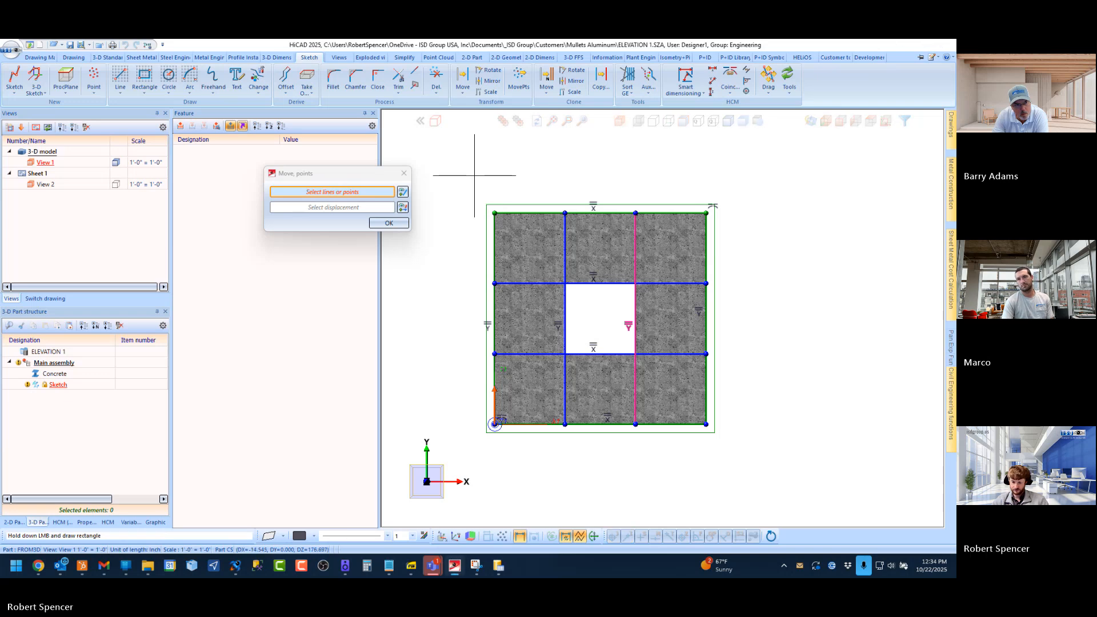
pyautogui.moveTo(474, 175); pyautogui.dragTo(761, 241)
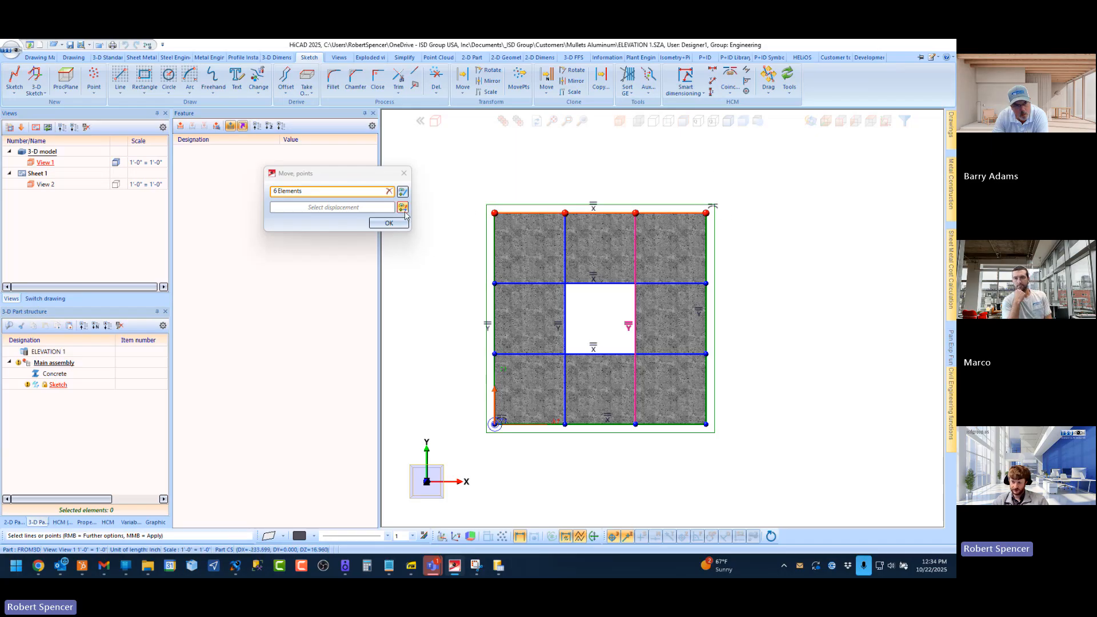
pyautogui.click(403, 209)
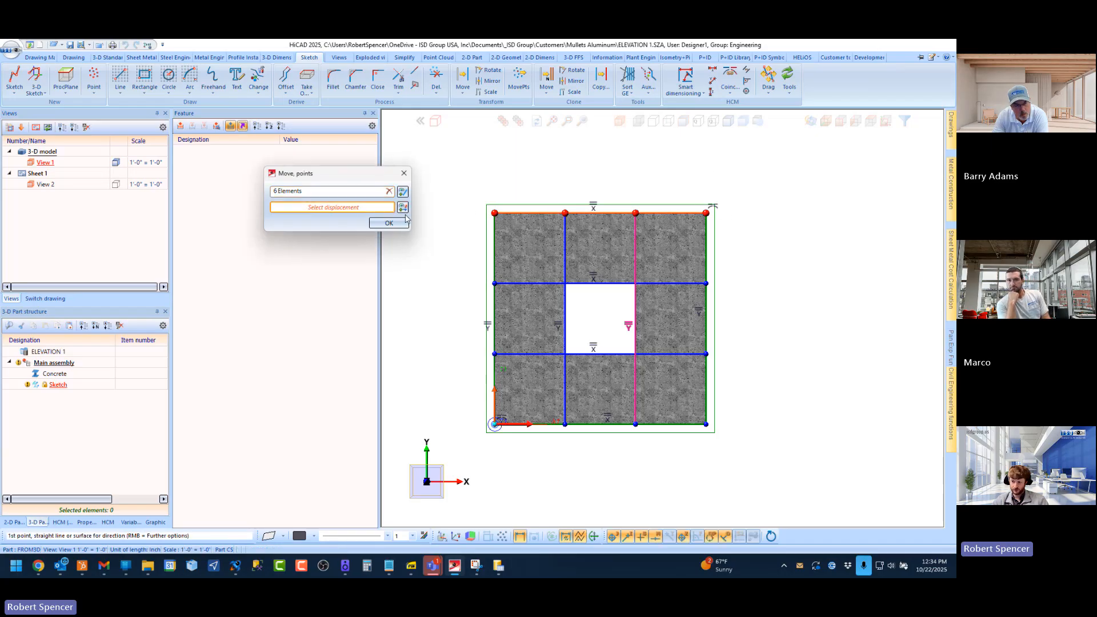
pyautogui.click(488, 381)
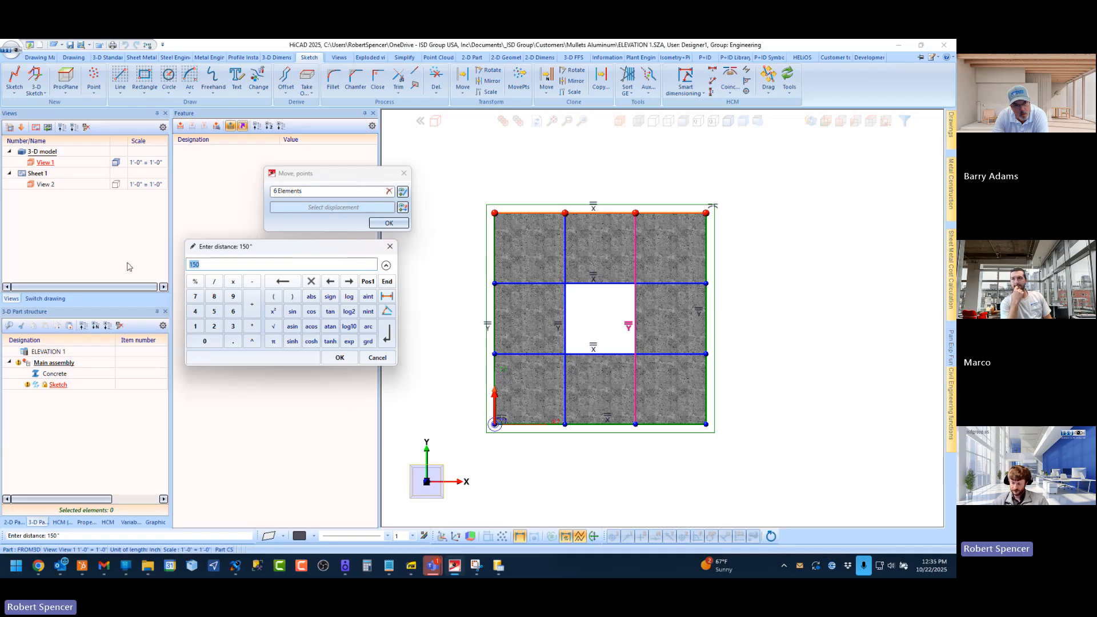
pyautogui.press('Return')
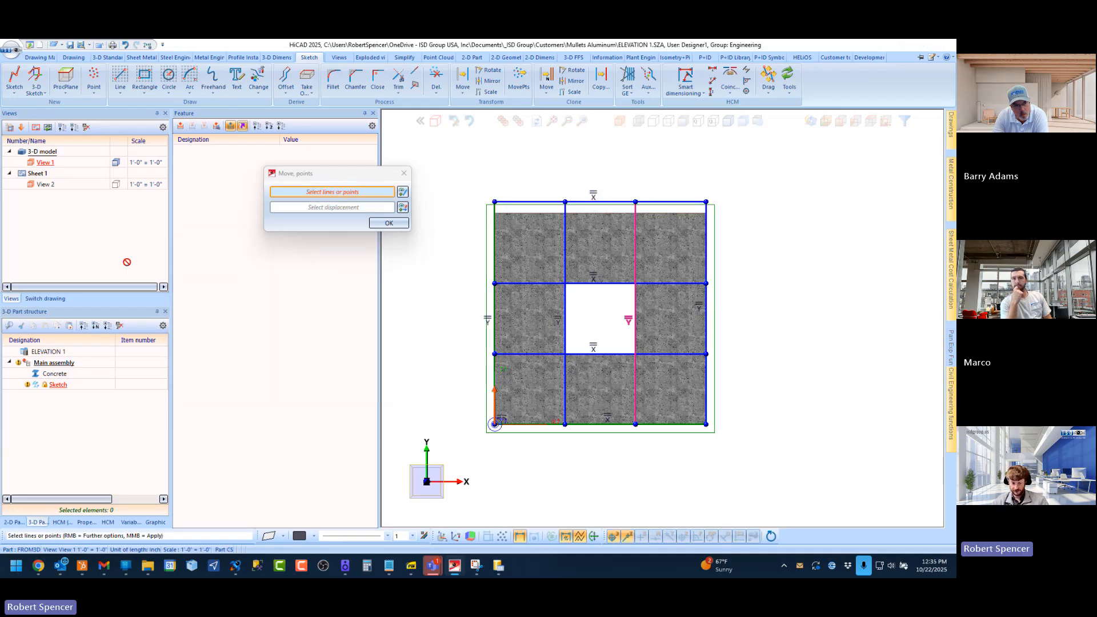
pyautogui.click(387, 223)
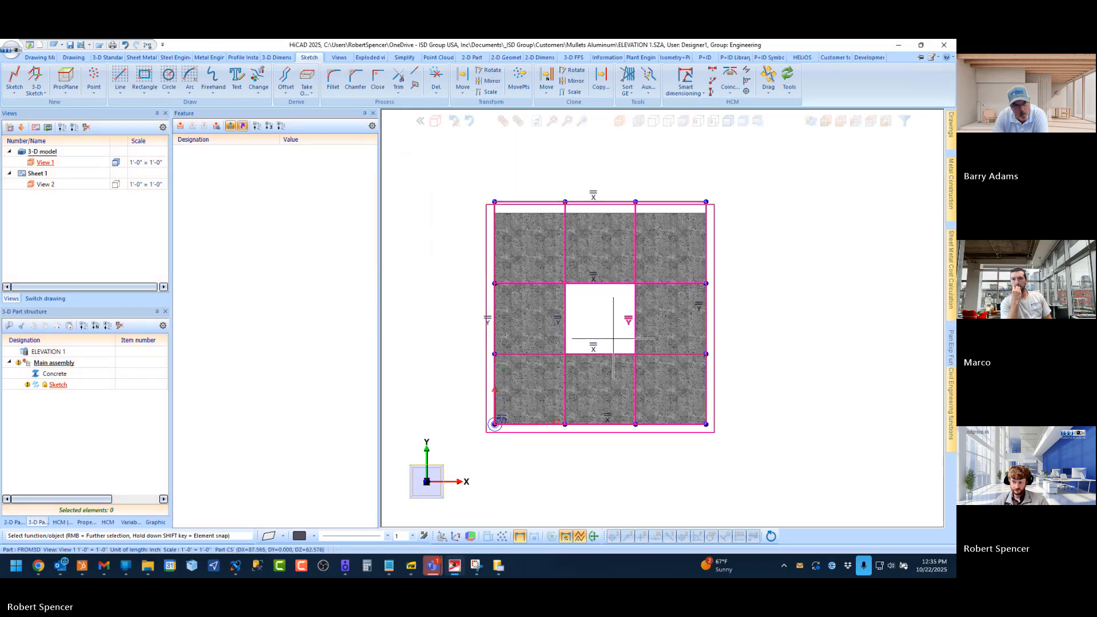
# Step: Delete all raster lines from the sketch on the concrete wall
pyautogui.scroll(-1, 543, 354)
pyautogui.scroll(1, 581, 337)
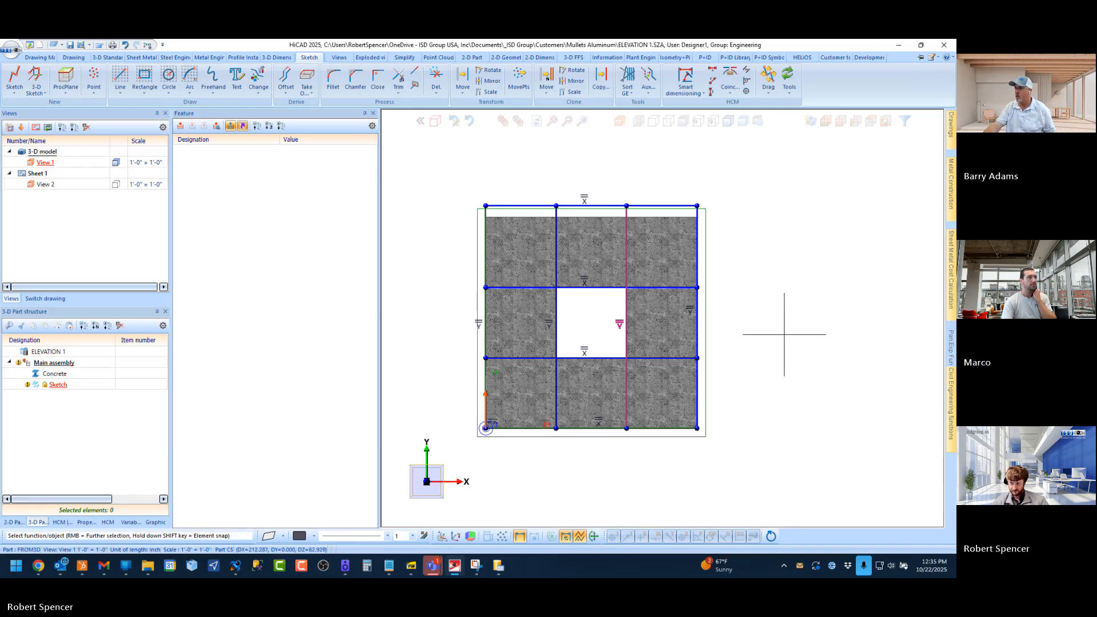
pyautogui.click(826, 122)
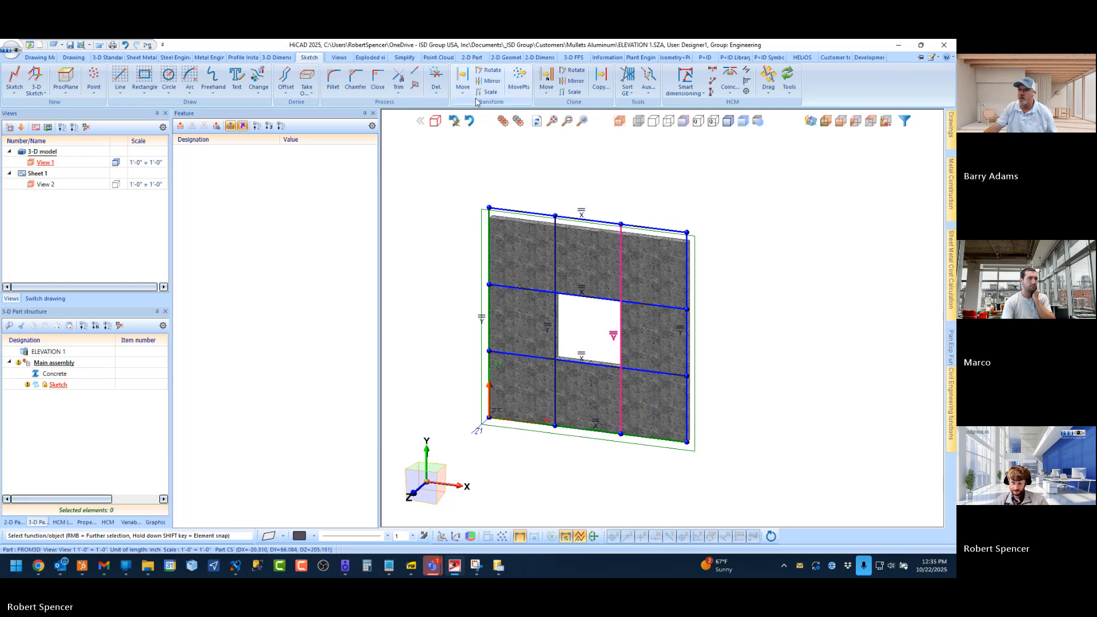
pyautogui.click(436, 77)
pyautogui.rightClick(448, 132)
pyautogui.click(471, 164)
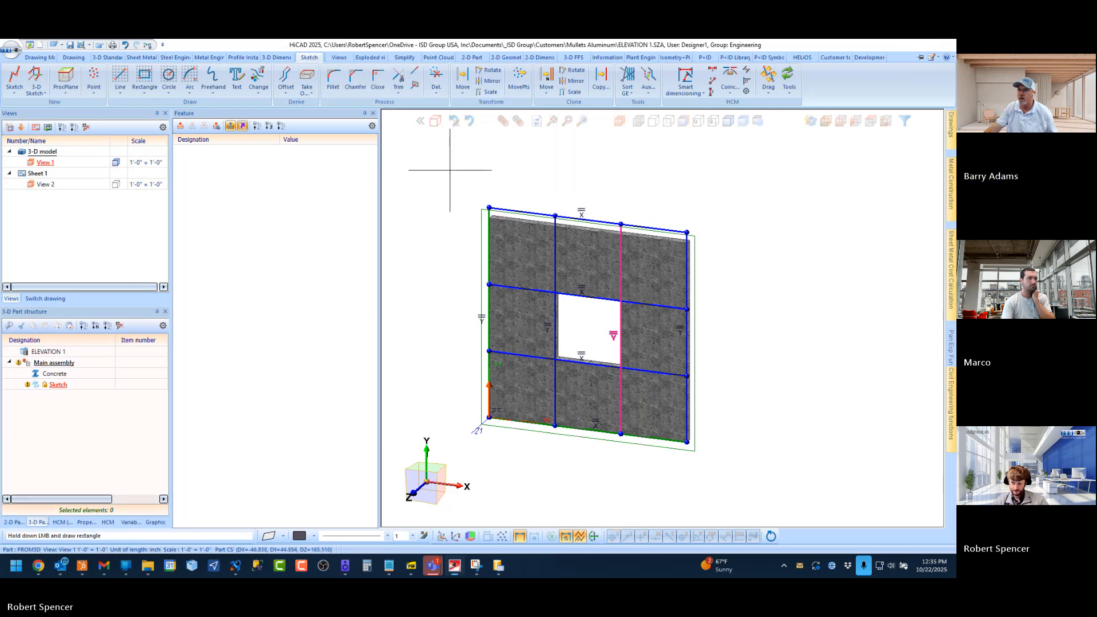
pyautogui.moveTo(450, 170); pyautogui.dragTo(772, 492)
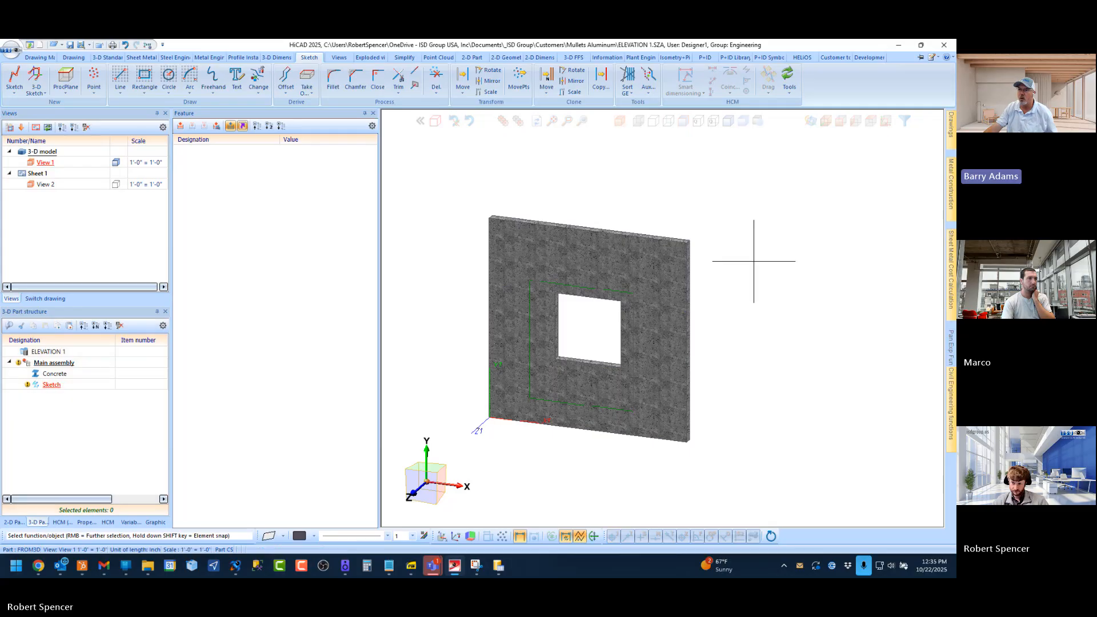
# Step: Take over the surface boundary of the wall's front face, including the opening's edges, as sketch lines
pyautogui.click(307, 74)
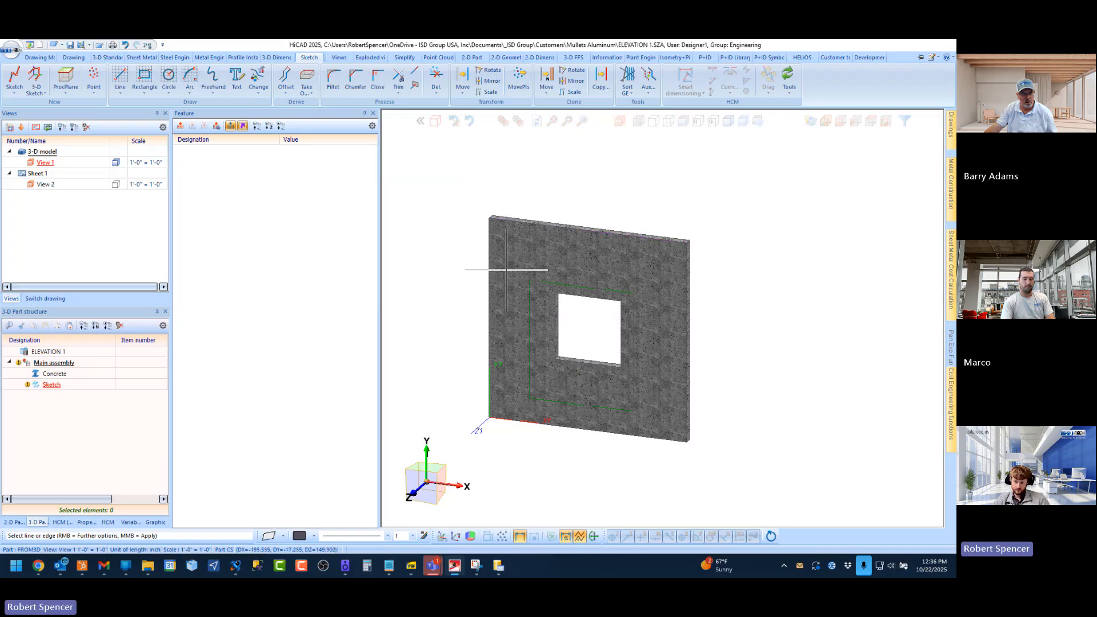
pyautogui.scroll(-1, 471, 217)
pyautogui.scroll(1, 486, 275)
pyautogui.scroll(1, 486, 276)
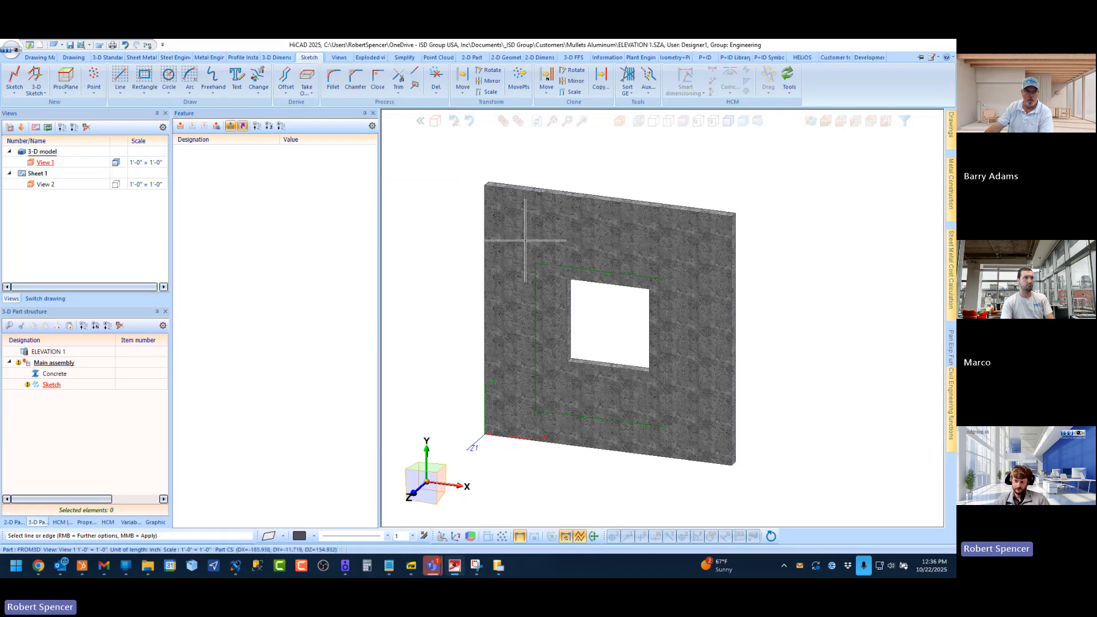
pyautogui.rightClick(426, 199)
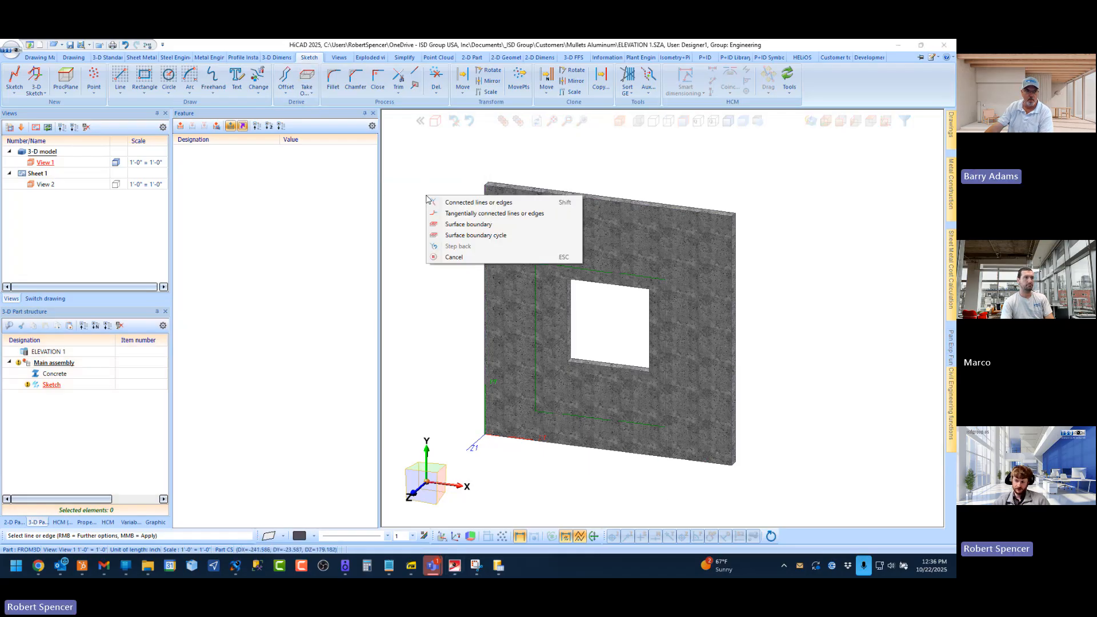
pyautogui.click(495, 225)
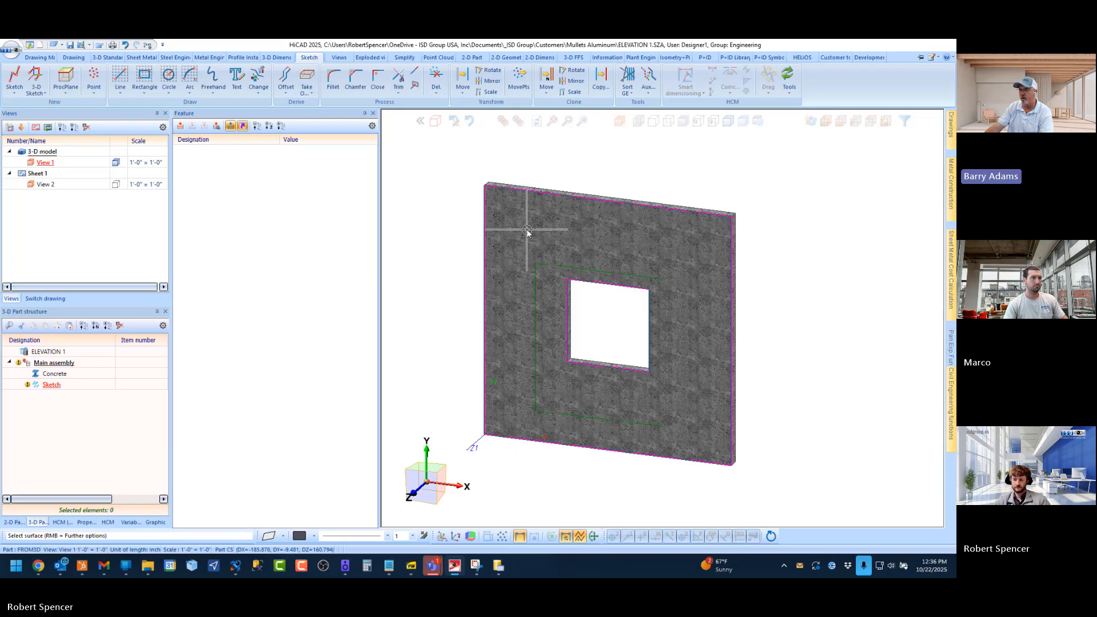
pyautogui.click(527, 231)
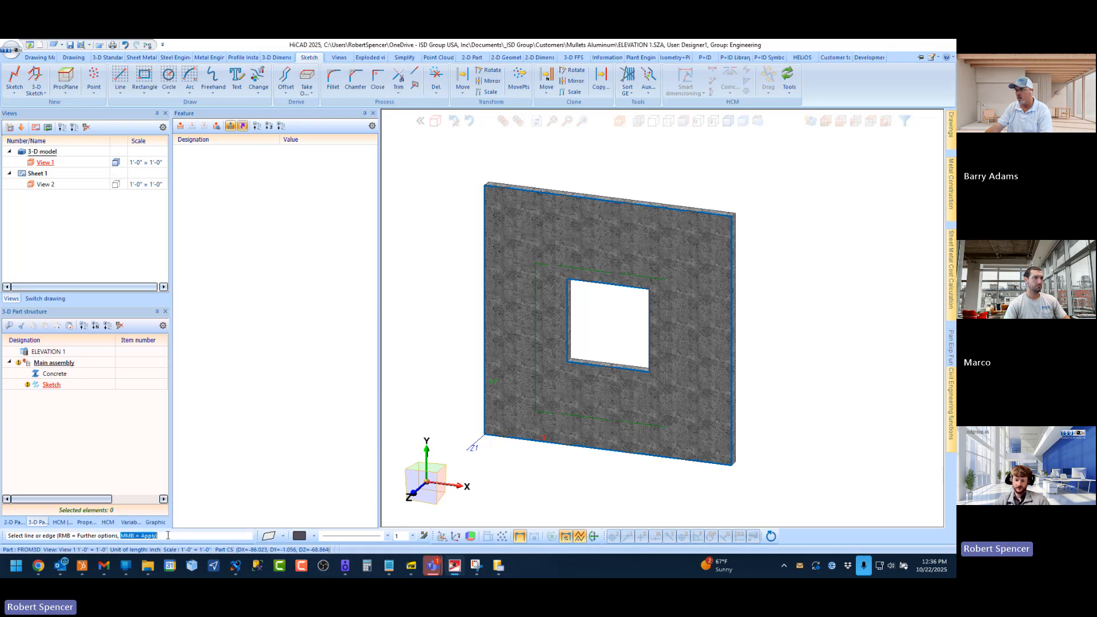
pyautogui.moveTo(129, 535)
pyautogui.mouseDown()
pyautogui.moveTo(164, 532)
pyautogui.moveTo(119, 534)
pyautogui.mouseUp()
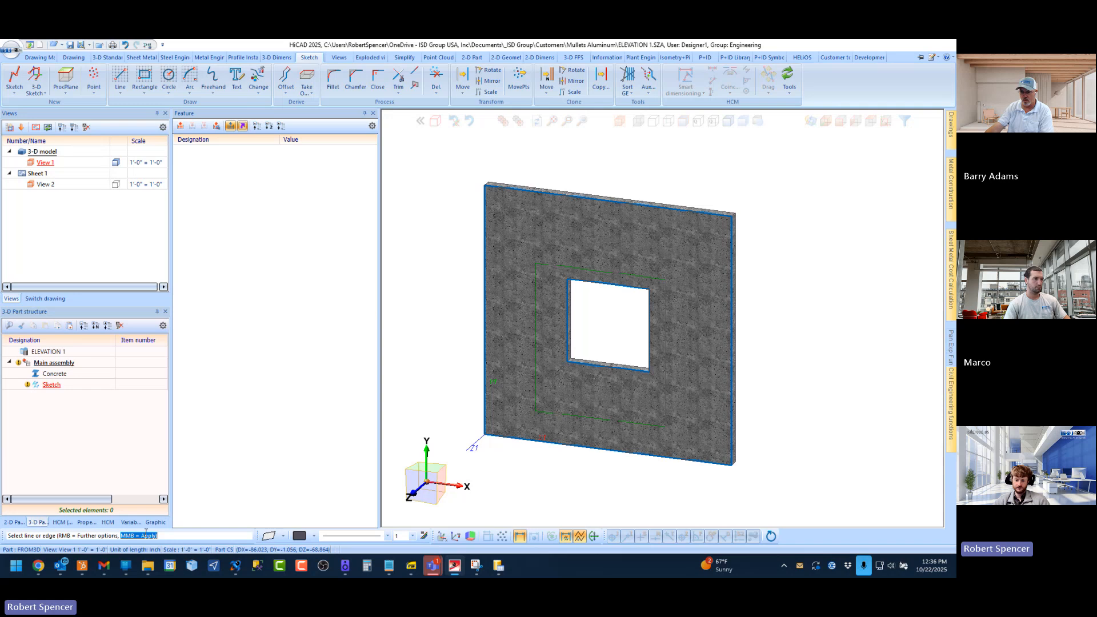
pyautogui.middleClick(541, 248)
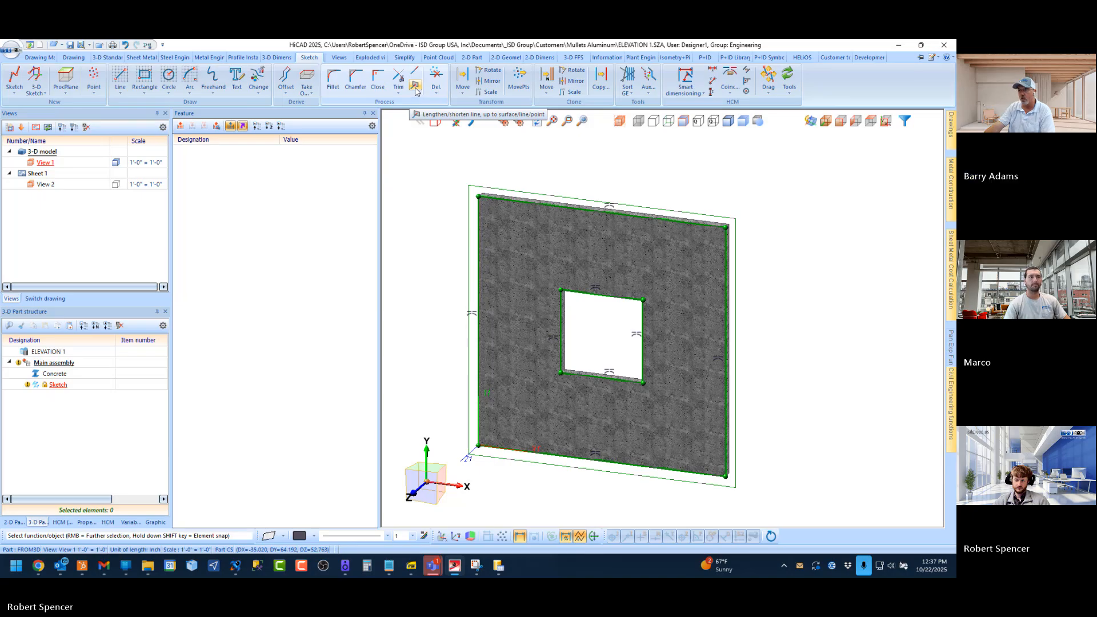
# Step: Extend the opening's top and bottom lines to the wall's left edge
pyautogui.click(415, 87)
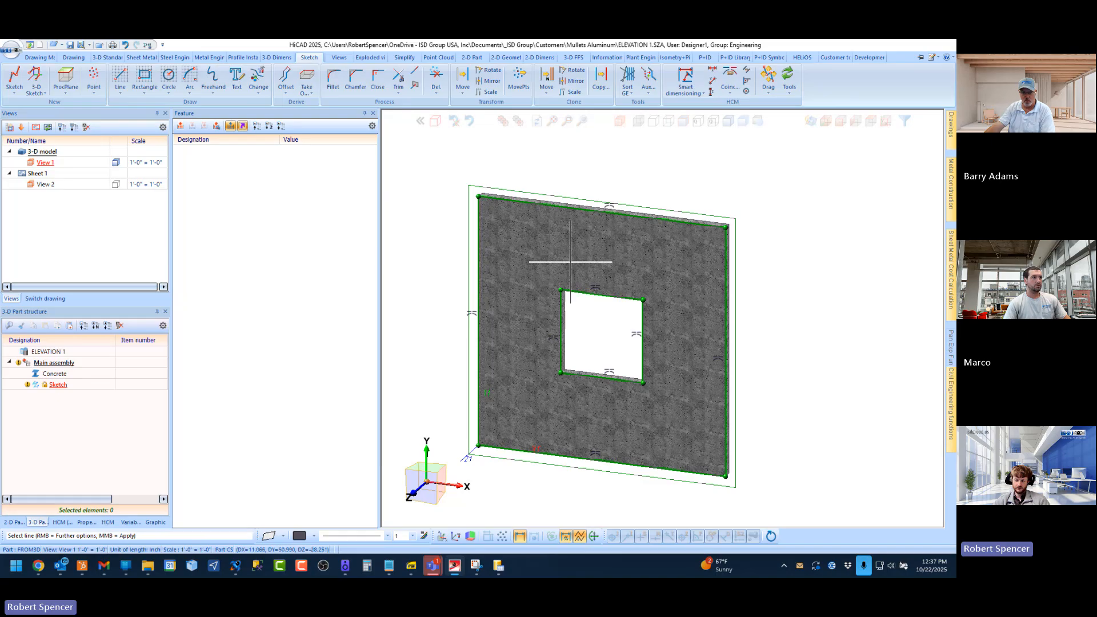
pyautogui.click(569, 288)
pyautogui.click(478, 279)
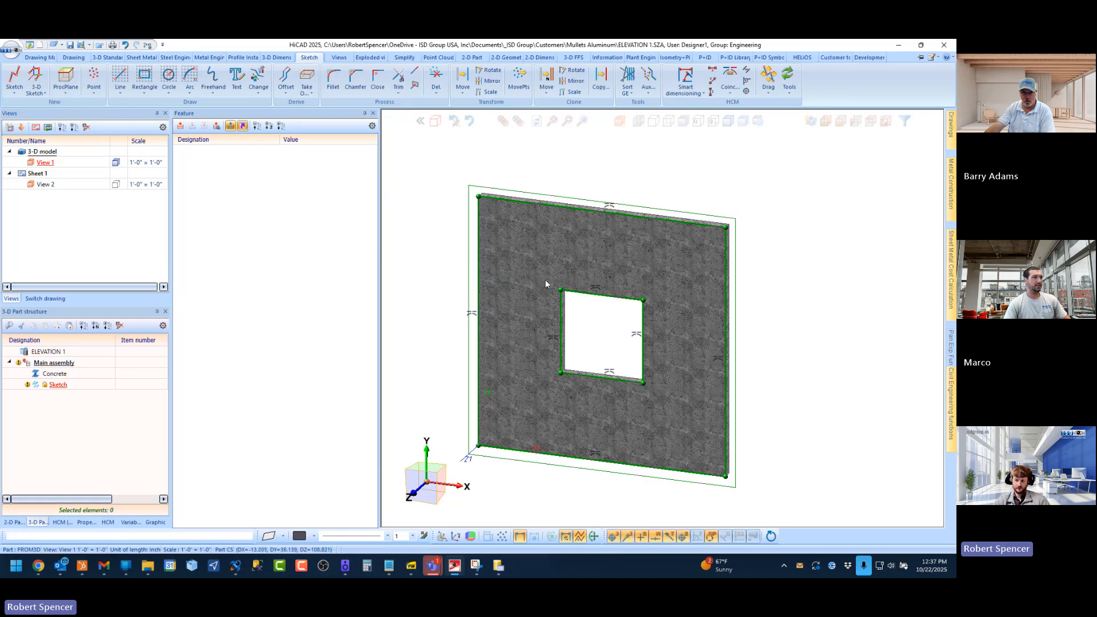
pyautogui.click(582, 369)
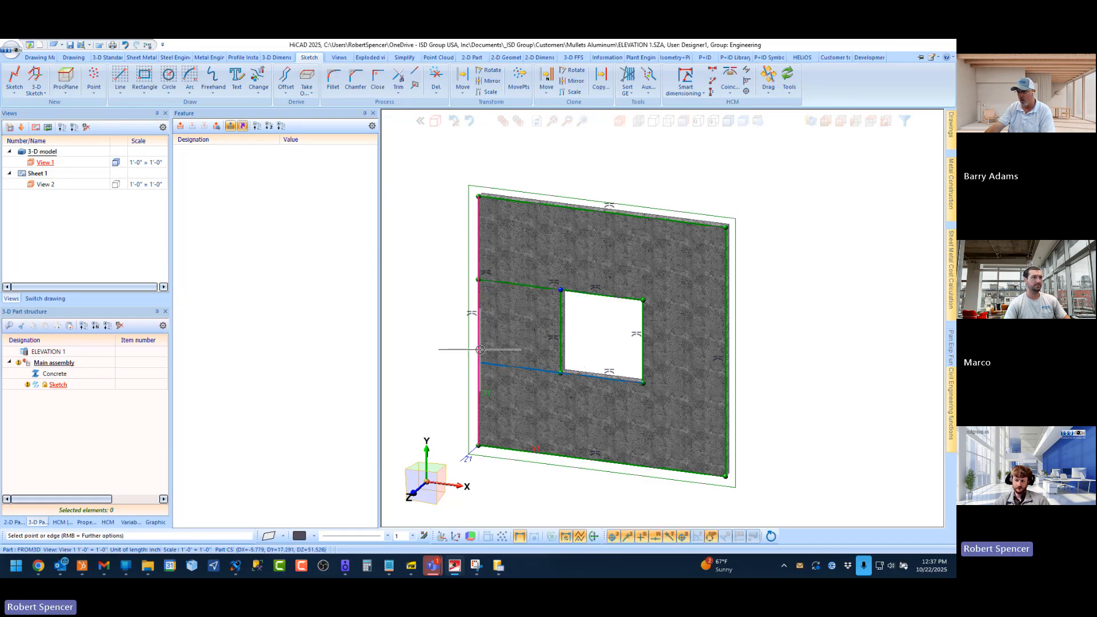
pyautogui.click(478, 362)
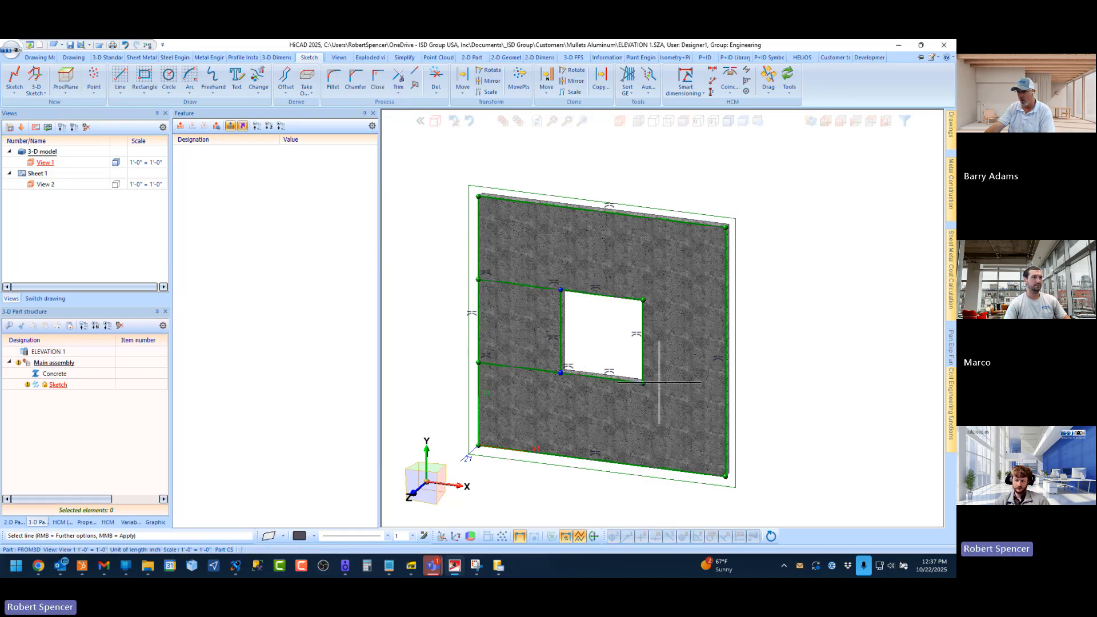
# Step: Extend the opening's bottom and top lines to the wall's right edge
pyautogui.click(622, 384)
pyautogui.click(722, 385)
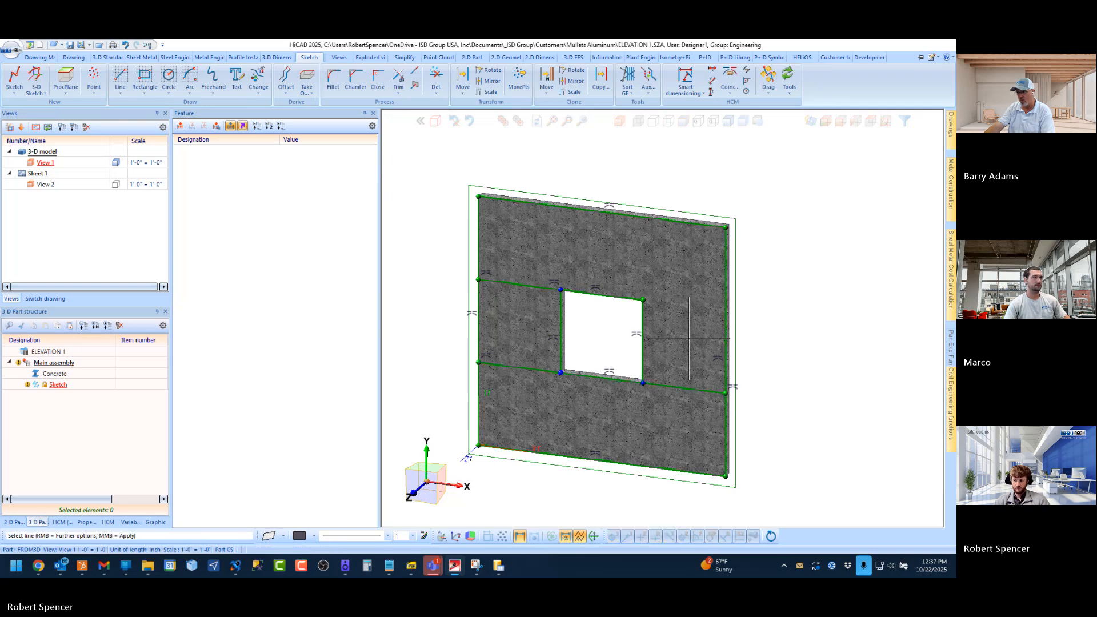
pyautogui.click(629, 298)
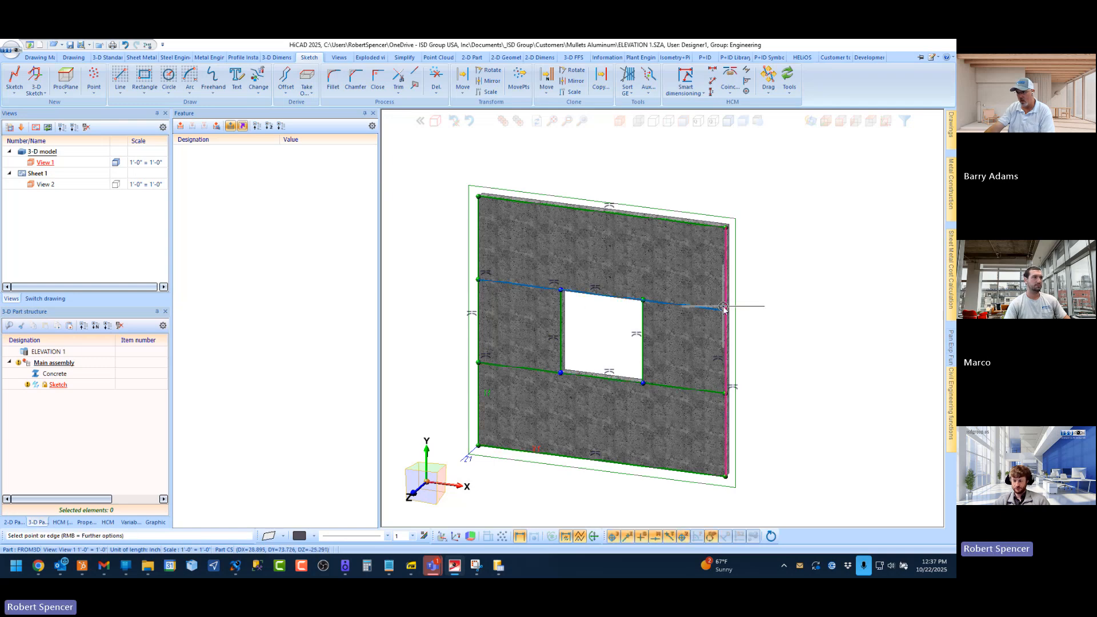
pyautogui.click(723, 308)
# Step: Extend the opening's left and right lines up to the wall's top edge and down to its bottom edge
pyautogui.click(562, 320)
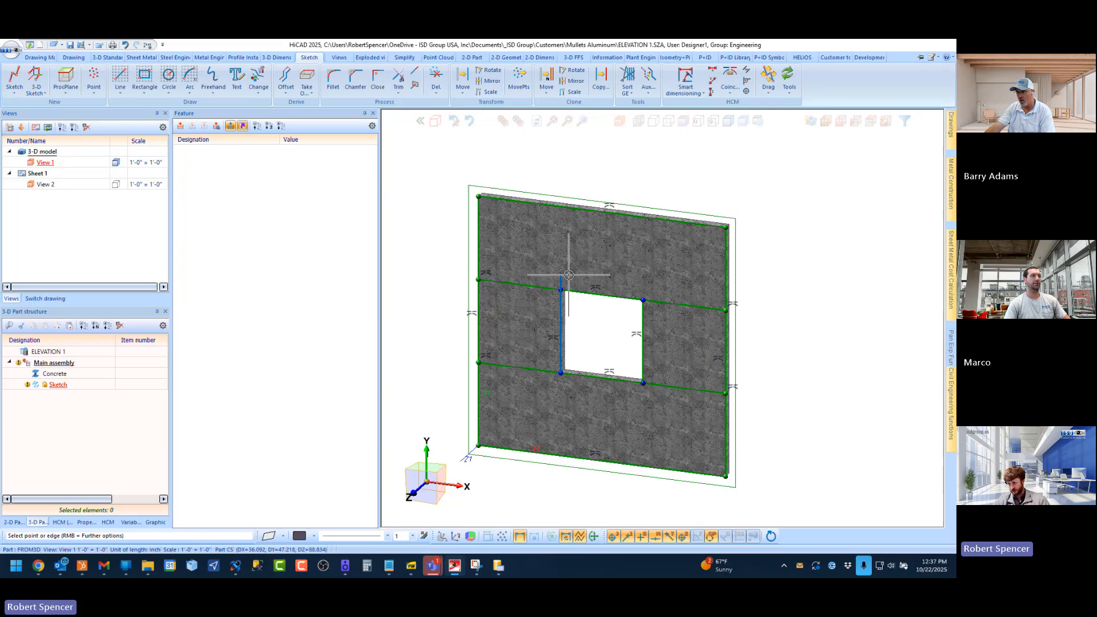
pyautogui.click(568, 211)
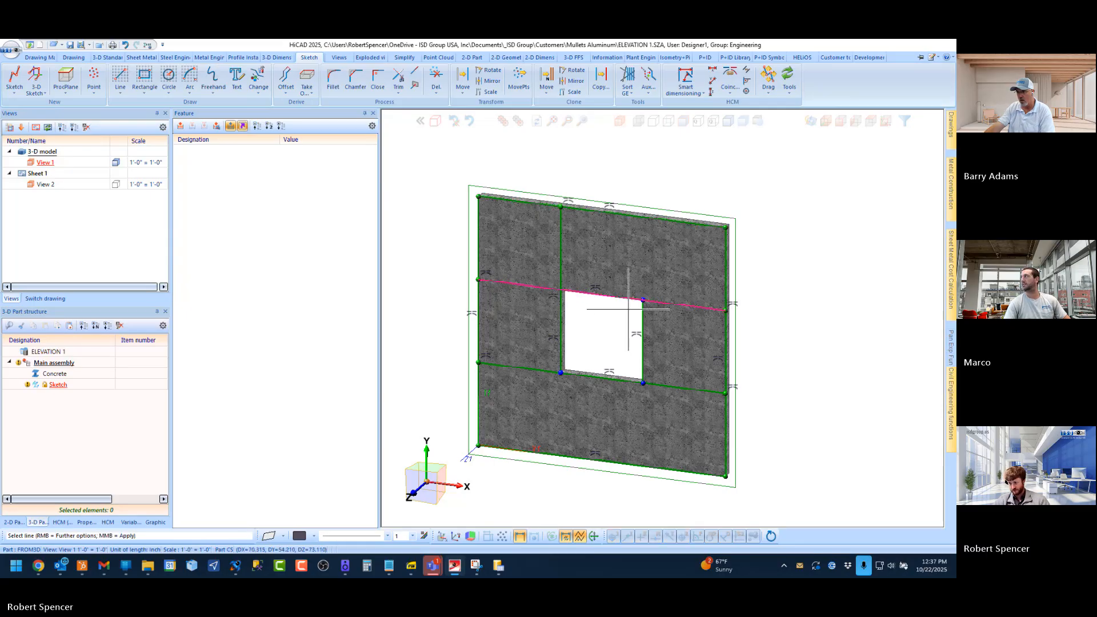
pyautogui.click(642, 320)
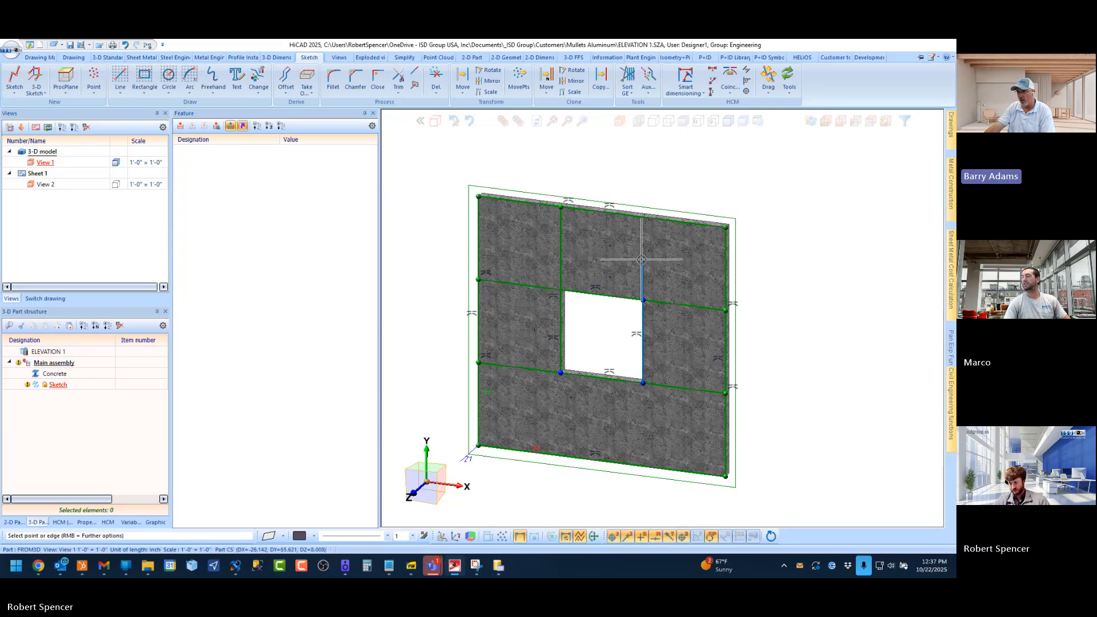
pyautogui.click(638, 218)
pyautogui.click(562, 337)
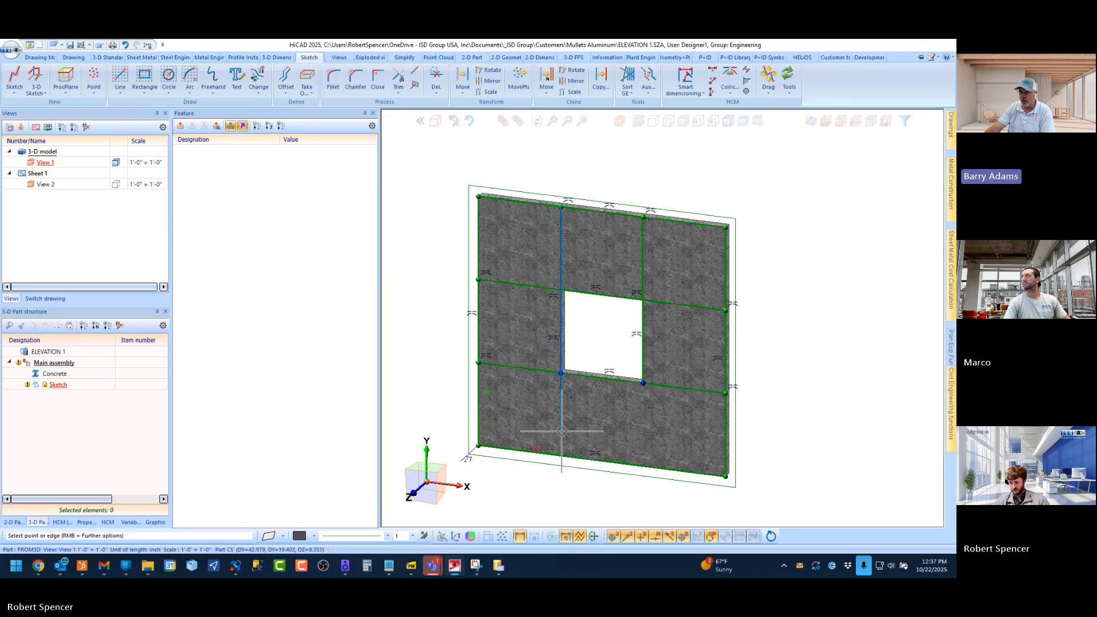
pyautogui.click(594, 460)
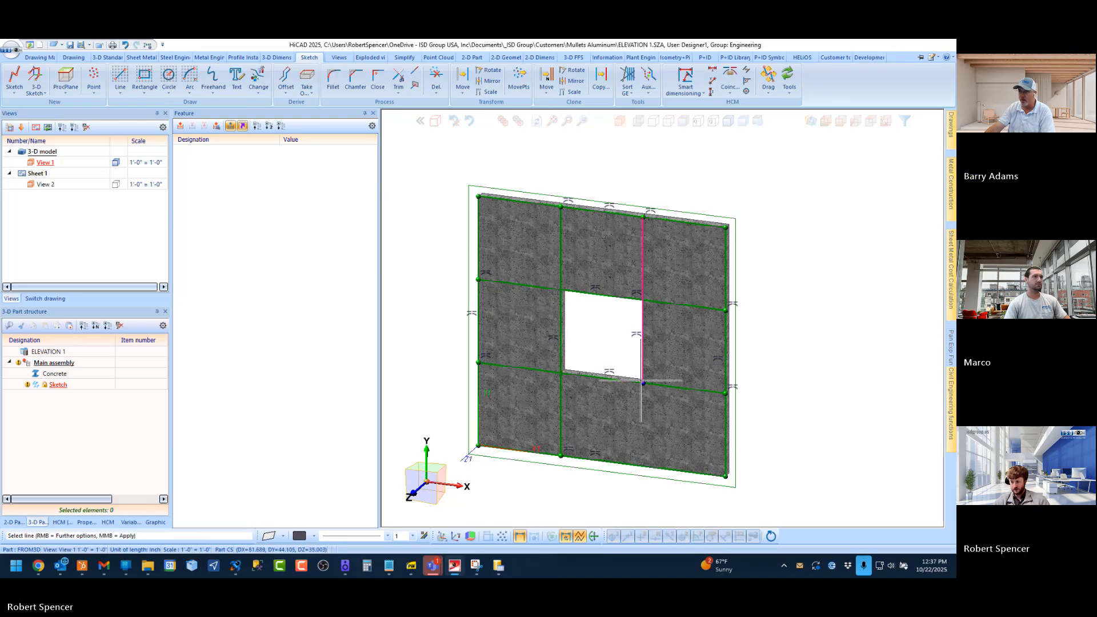
pyautogui.click(637, 368)
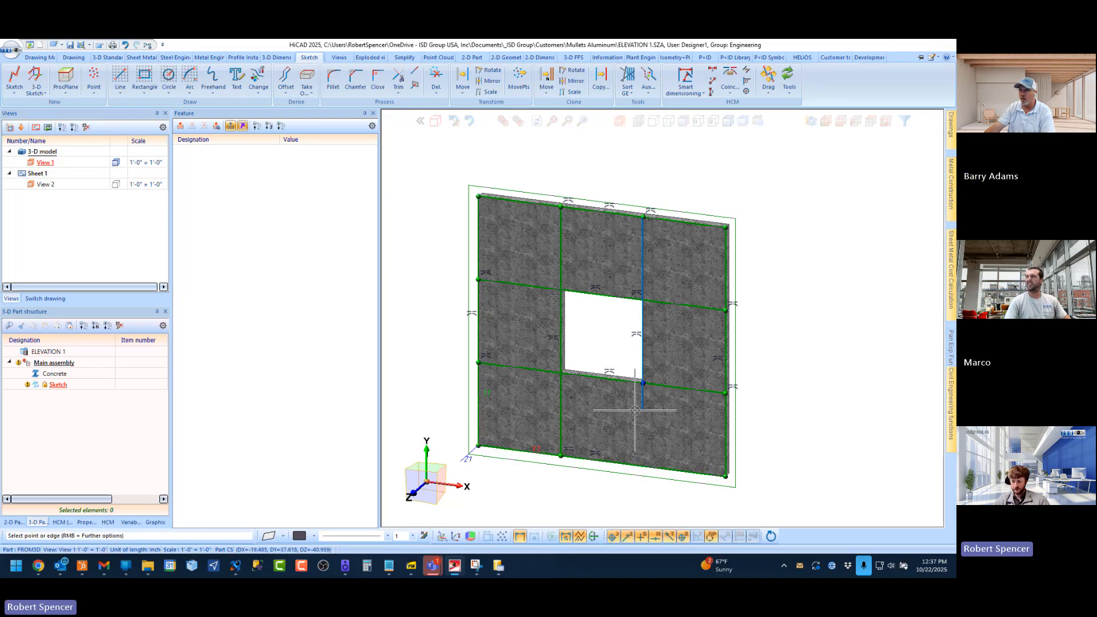
pyautogui.click(637, 465)
pyautogui.middleClick(604, 330)
pyautogui.scroll(1, 604, 329)
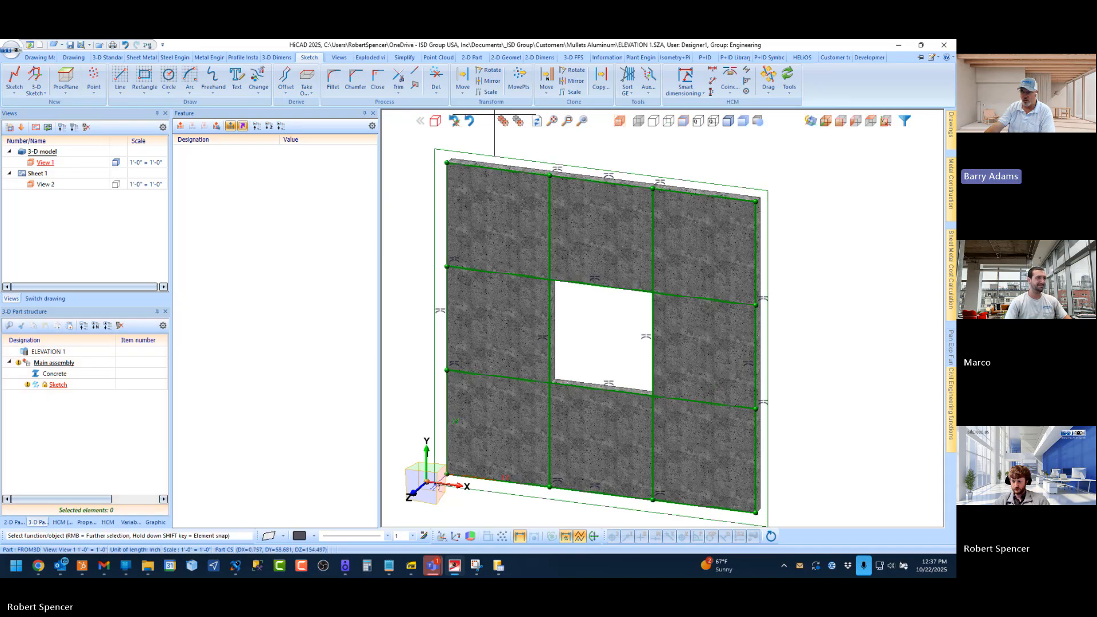
# Step: Undo the extensions of the opening's lines, back to the separate wall and opening outlines
pyautogui.click(454, 121)
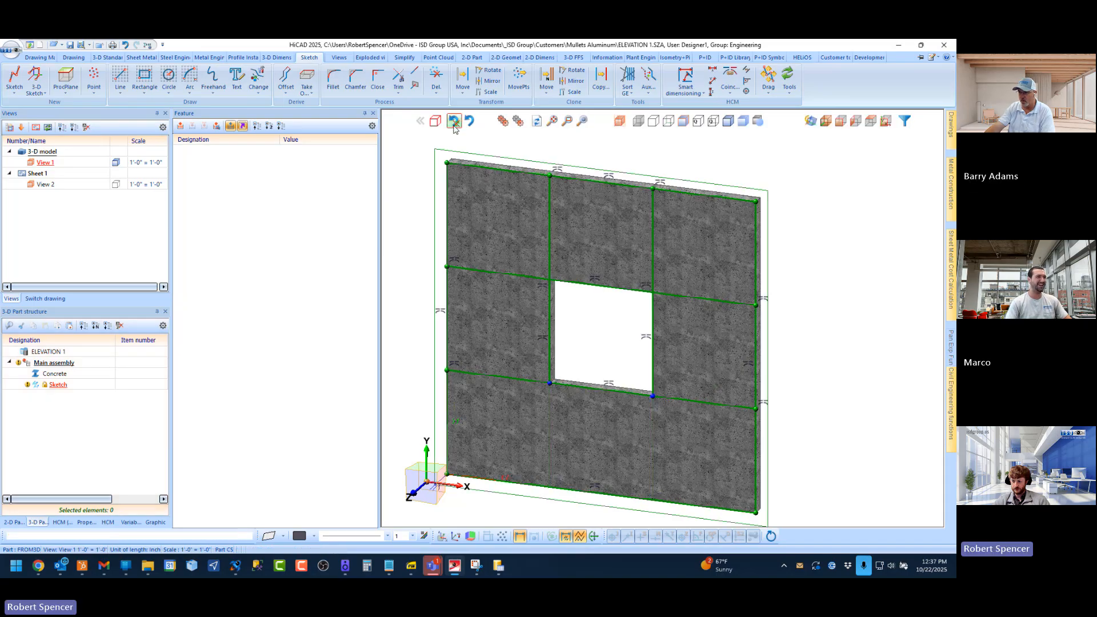
pyautogui.click(456, 123)
pyautogui.click(455, 124)
pyautogui.click(455, 124)
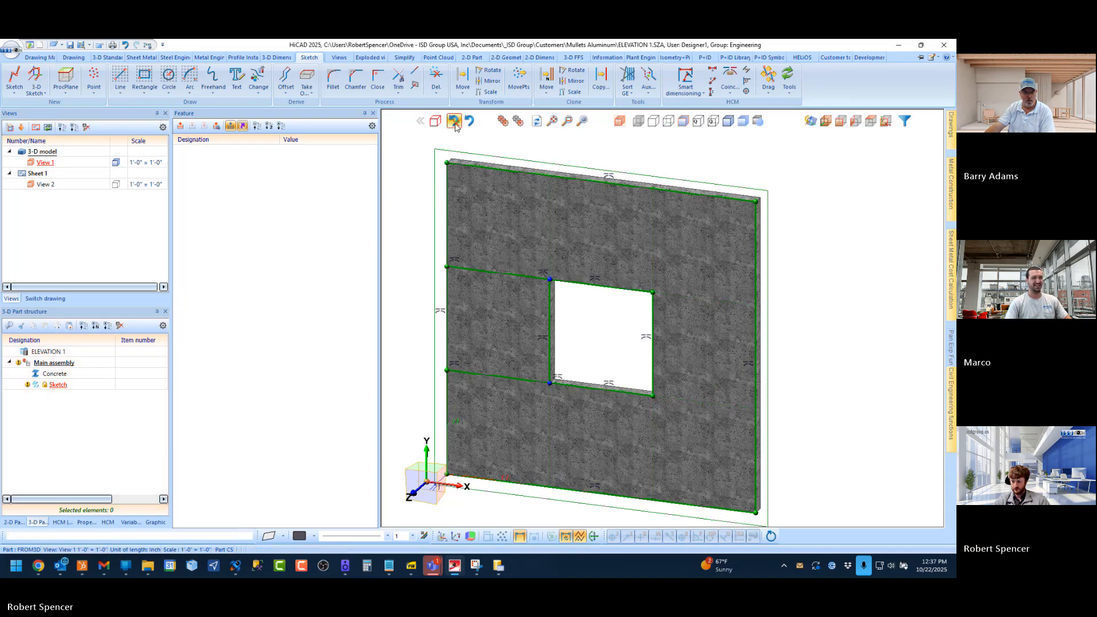
pyautogui.click(455, 124)
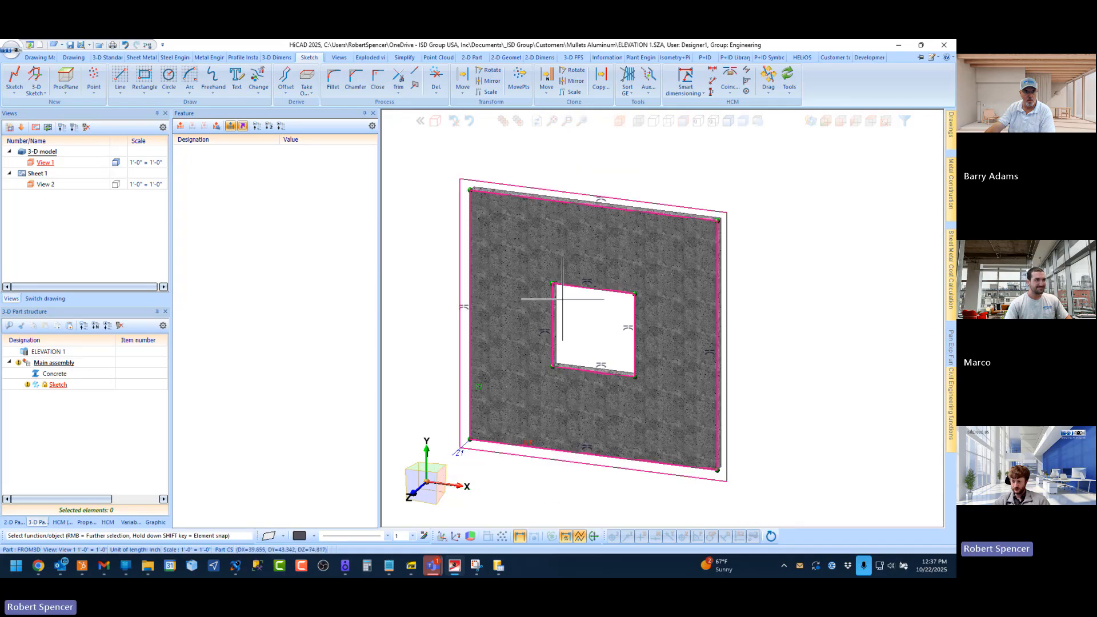
# Step: Extend the opening's top and bottom sketch lines to the wall's left and right edges
pyautogui.click(414, 85)
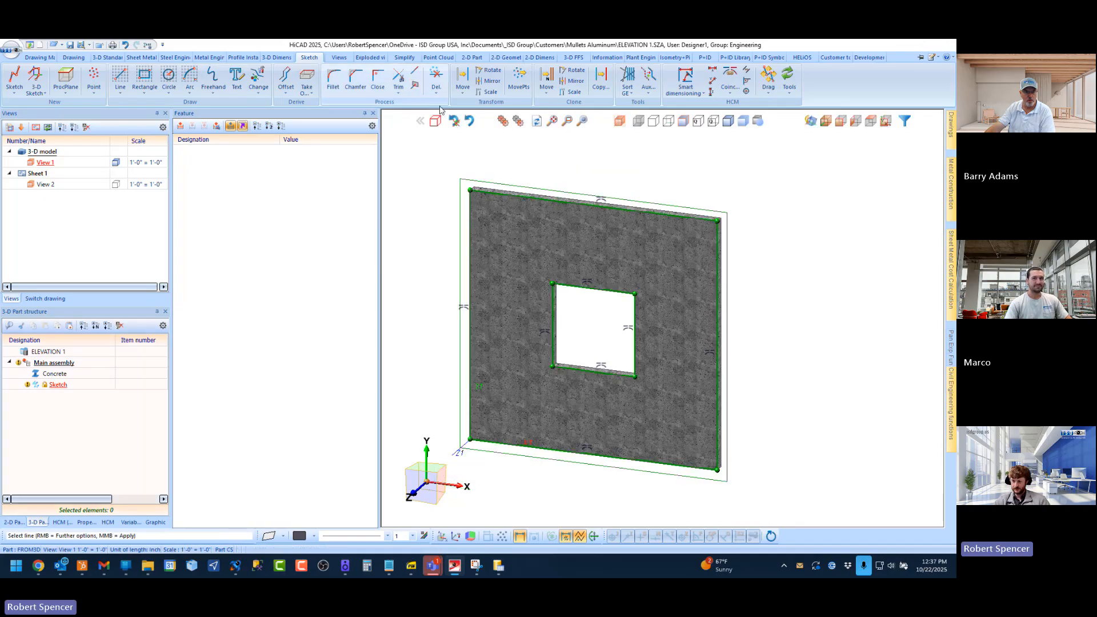
pyautogui.click(565, 283)
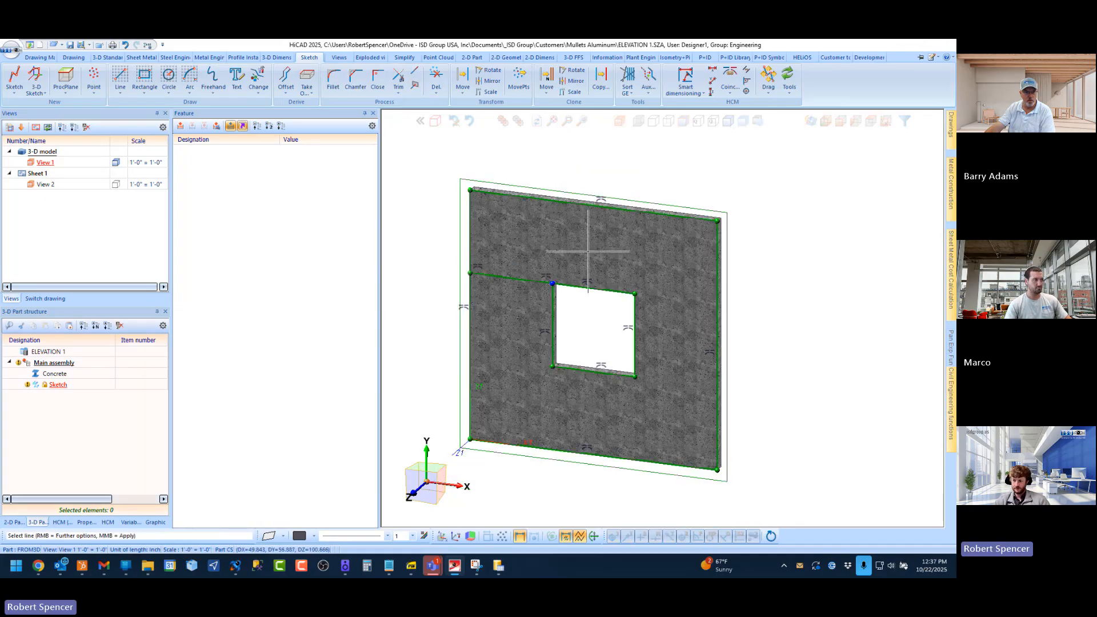
pyautogui.click(623, 292)
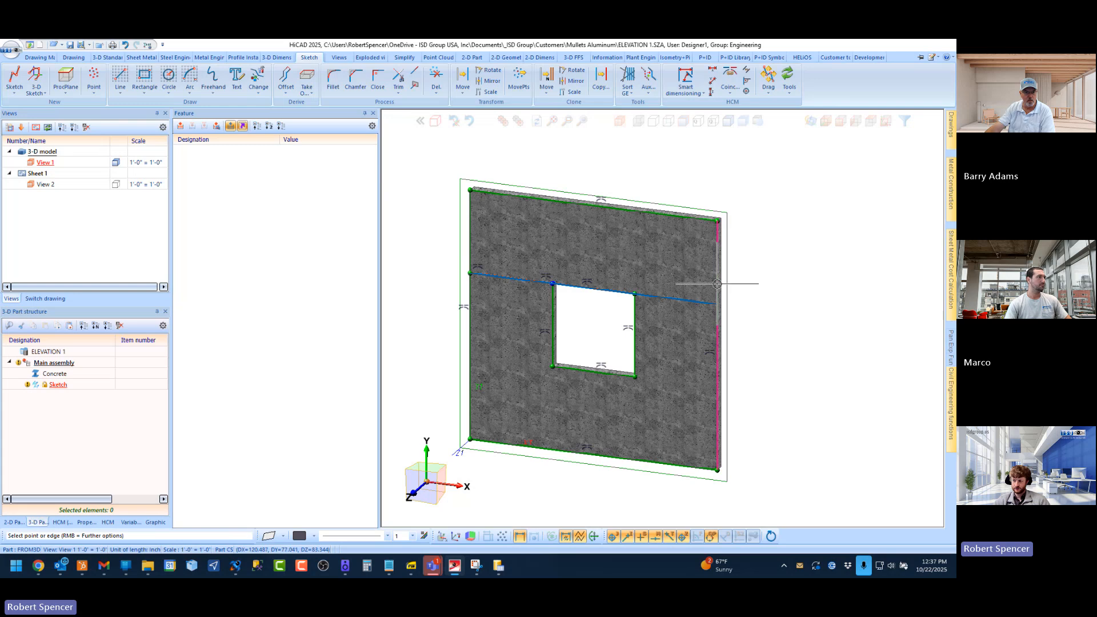
pyautogui.click(717, 283)
pyautogui.click(620, 374)
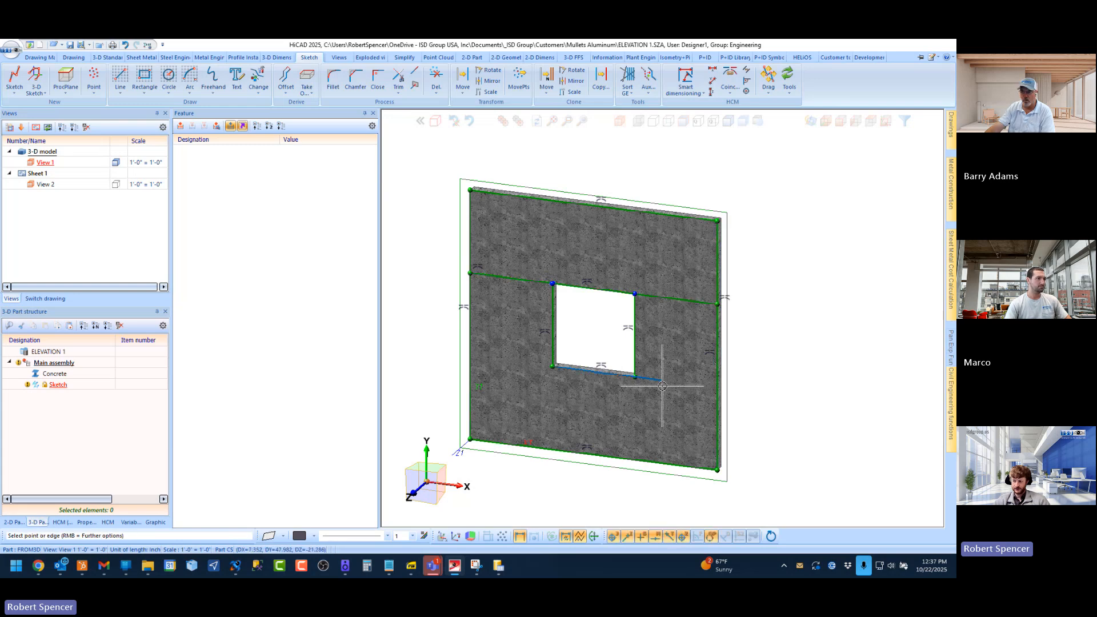
pyautogui.click(717, 379)
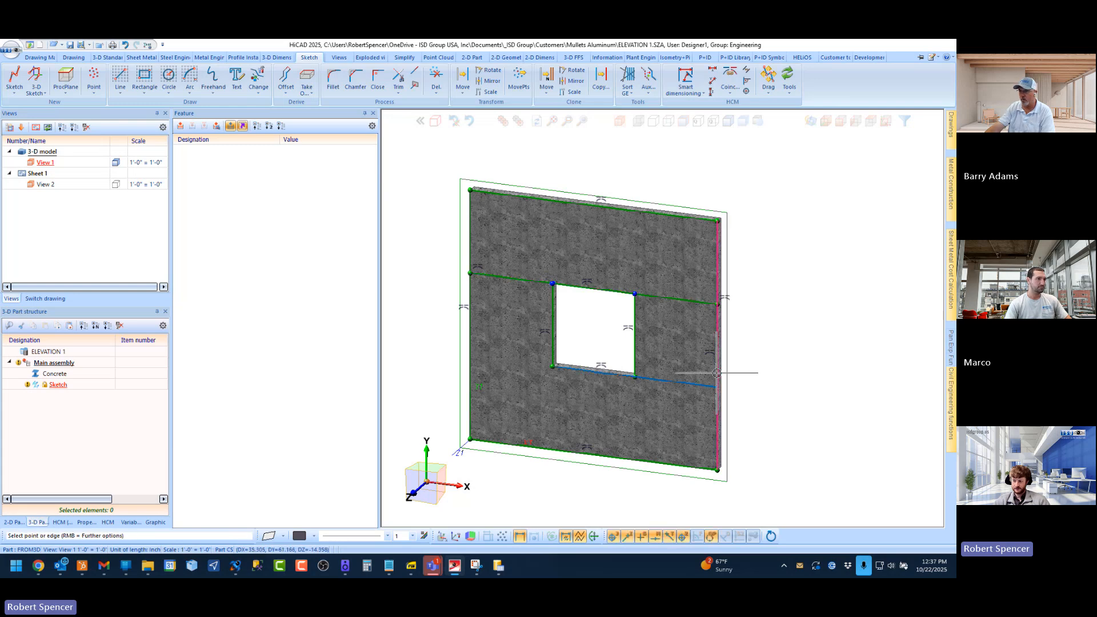
pyautogui.click(573, 375)
pyautogui.click(470, 335)
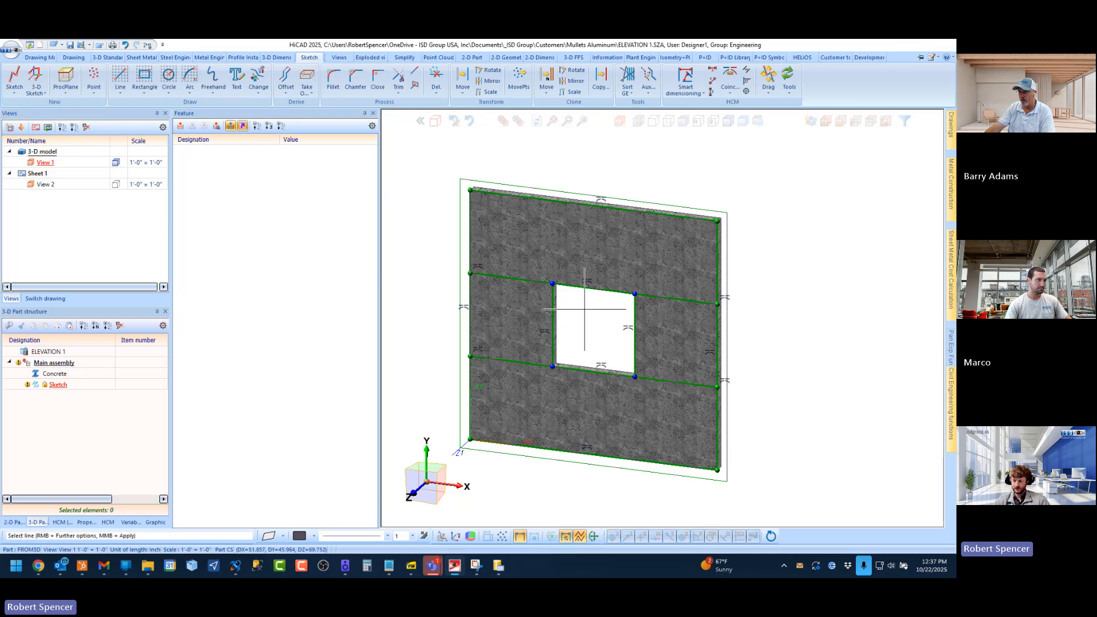
# Step: Extend the opening's left and right sketch lines up to the wall's top edge and down to its bottom edge
pyautogui.click(553, 314)
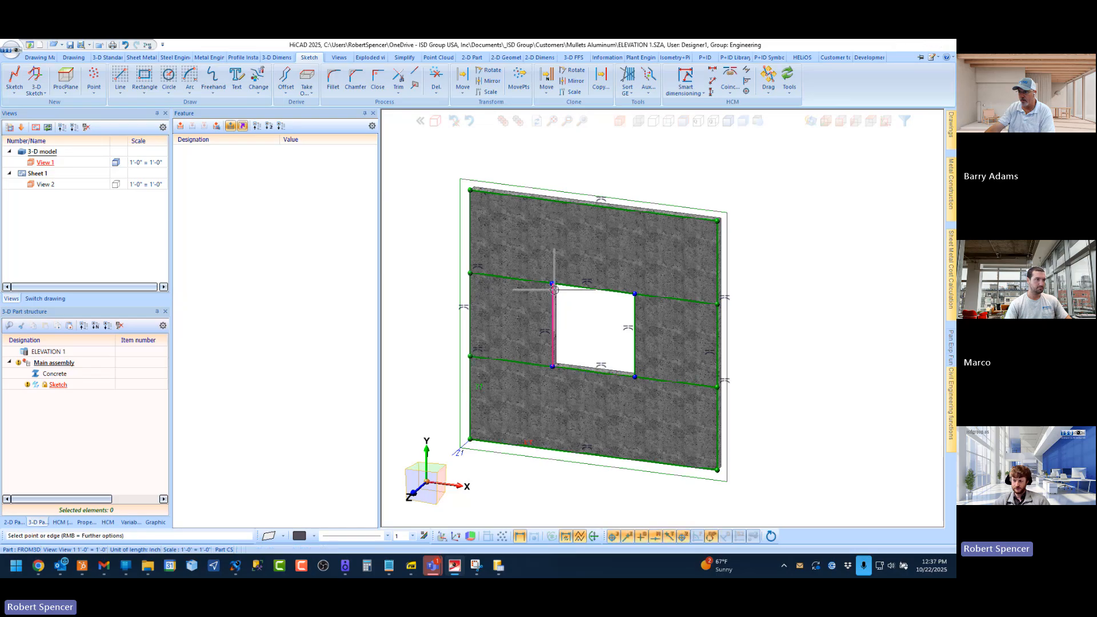
pyautogui.click(564, 204)
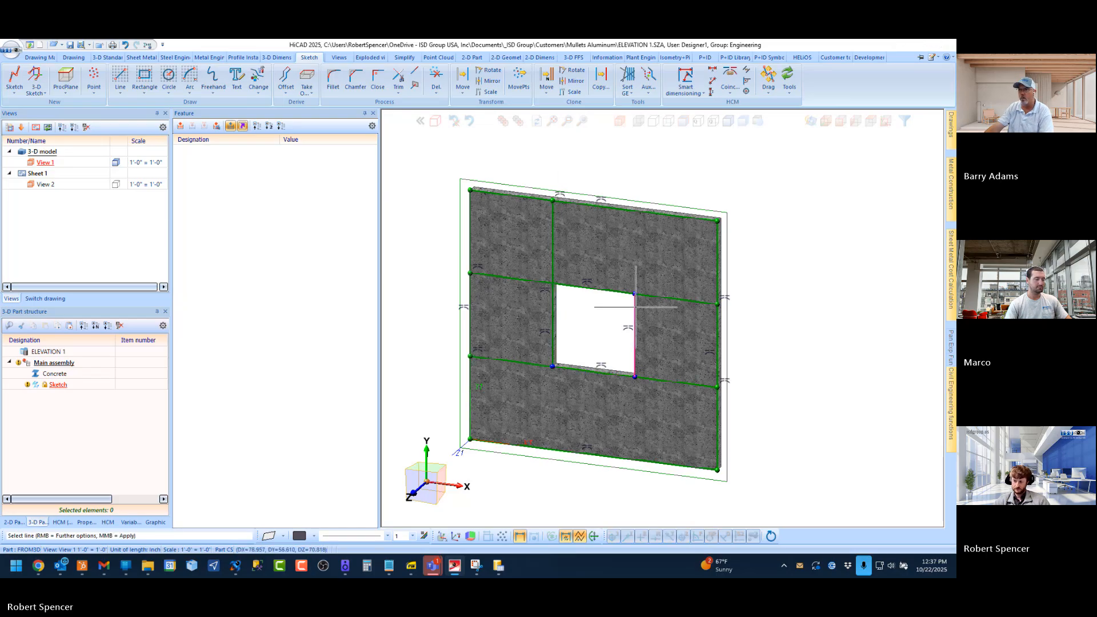
pyautogui.click(635, 307)
pyautogui.click(649, 213)
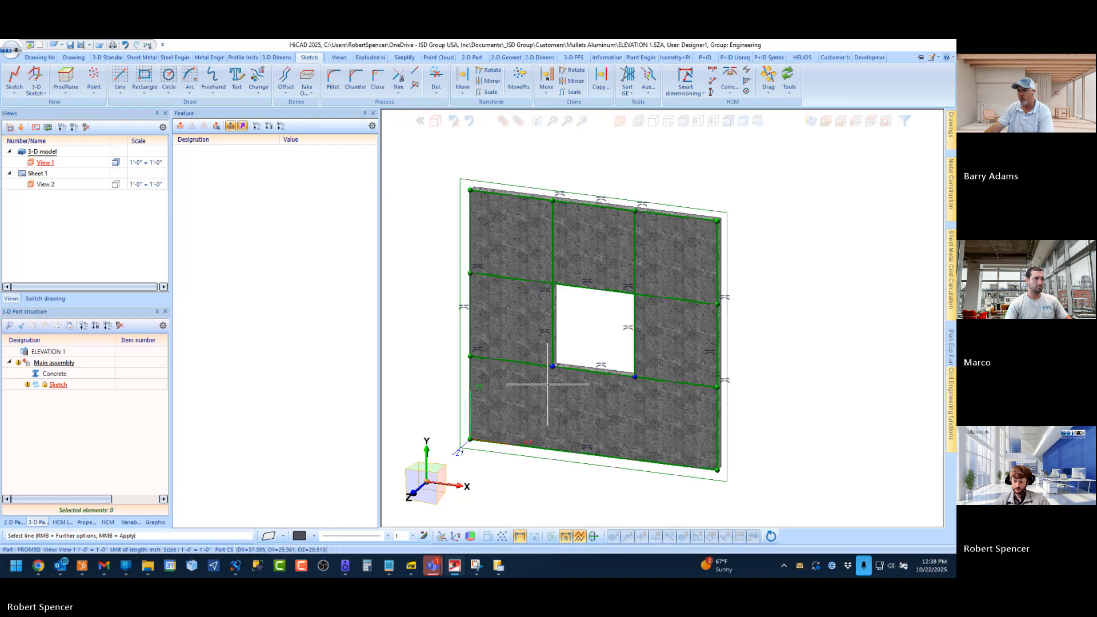
pyautogui.click(547, 363)
pyautogui.click(547, 449)
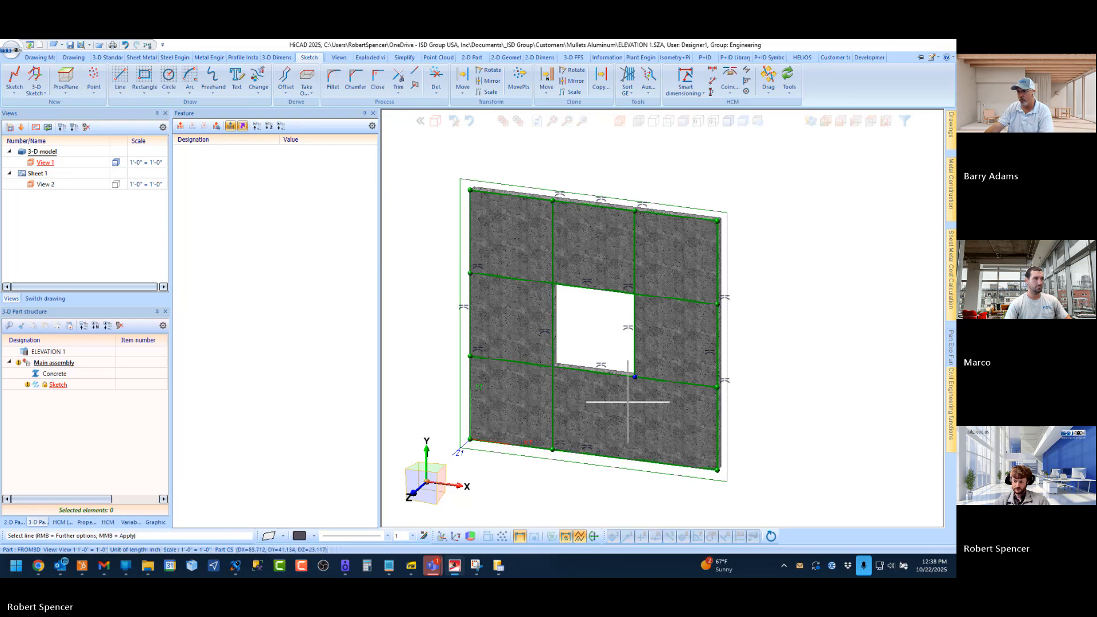
pyautogui.click(636, 367)
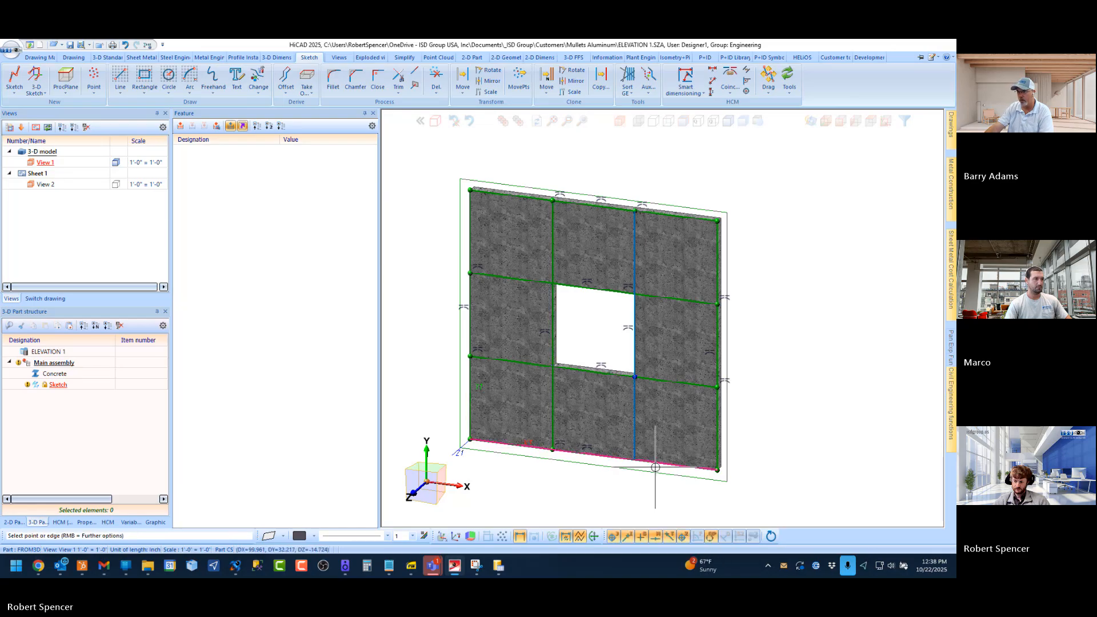
pyautogui.click(655, 461)
pyautogui.middleClick(828, 345)
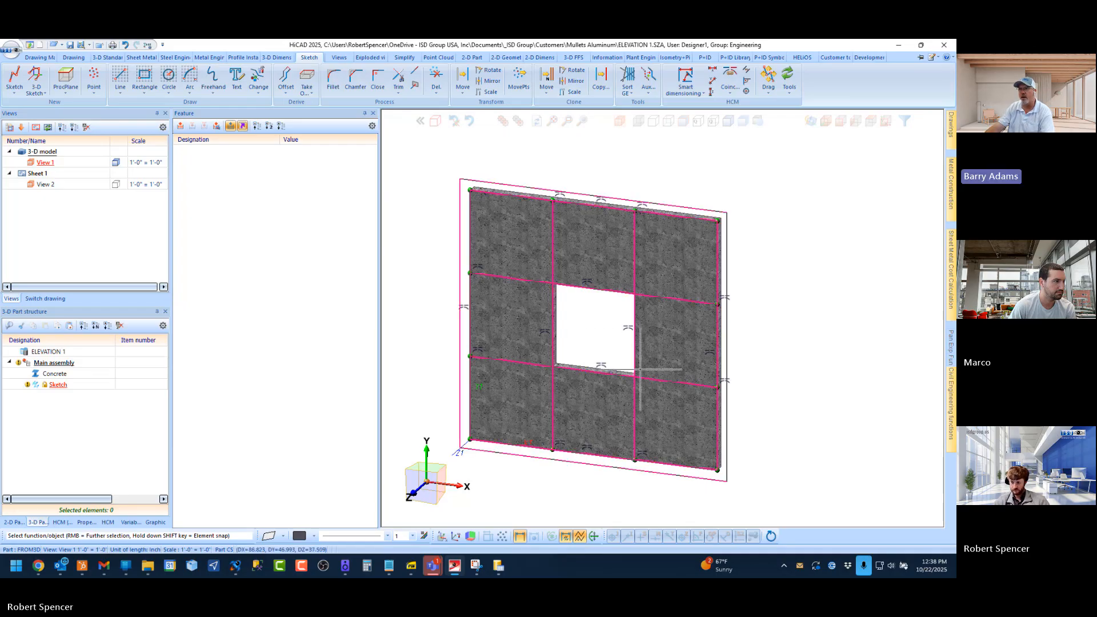
# Step: Show the raster sketch on the wall in front view
pyautogui.scroll(-1, 588, 245)
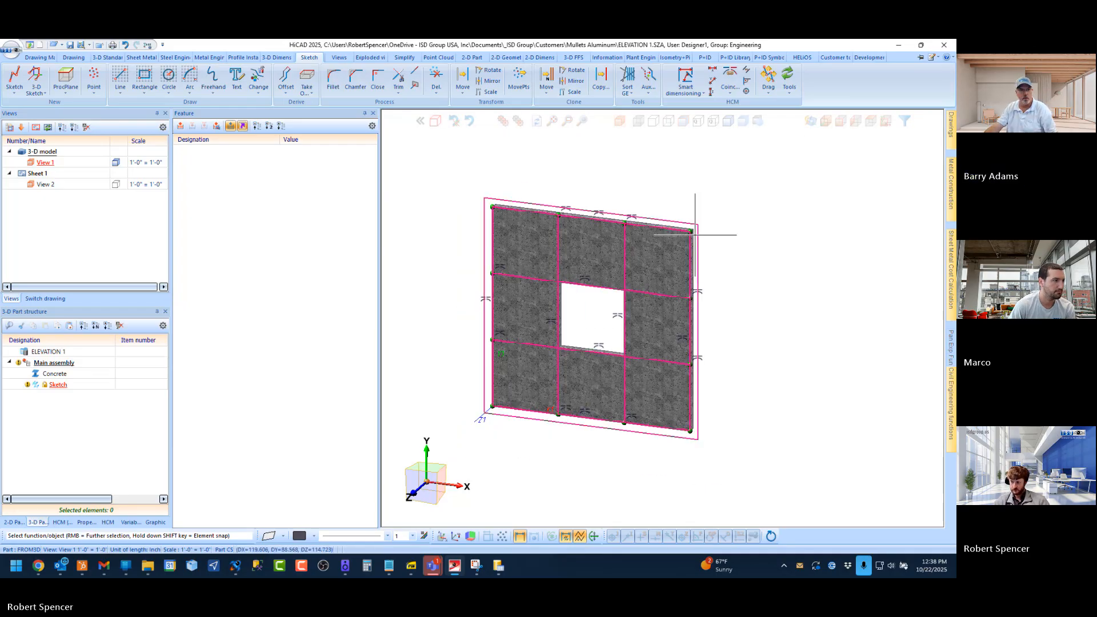
pyautogui.click(883, 121)
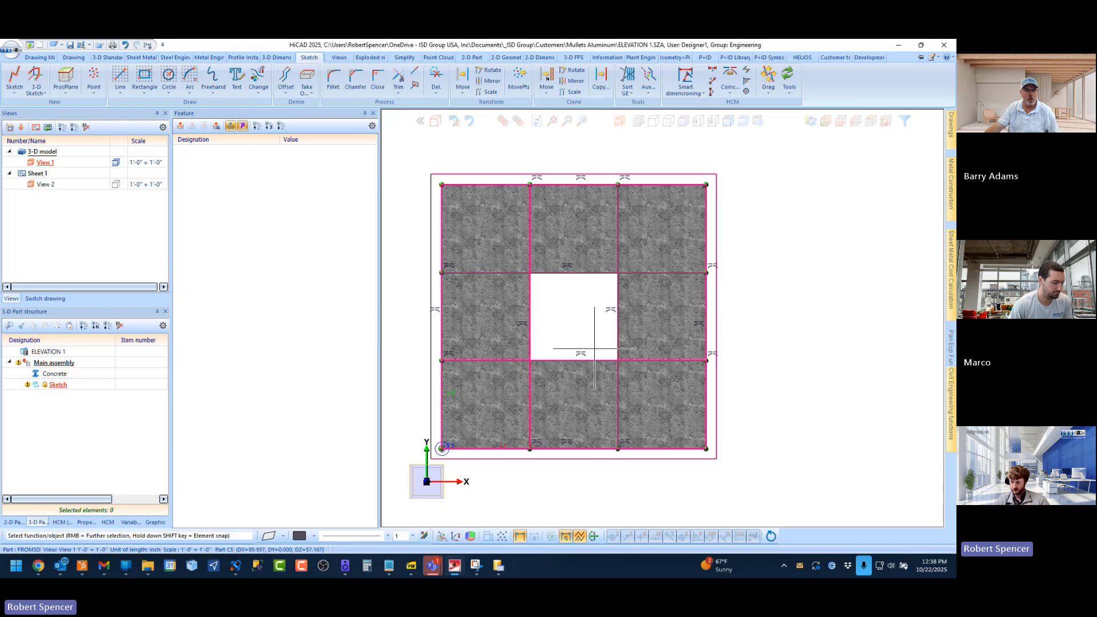
pyautogui.scroll(-1, 594, 349)
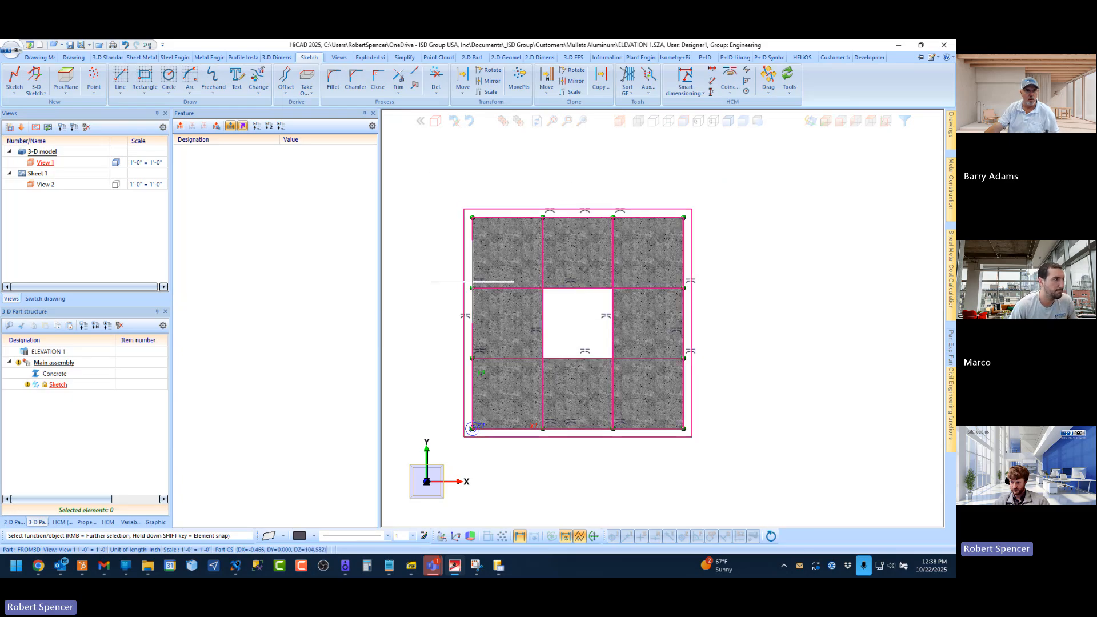
pyautogui.scroll(1, 474, 370)
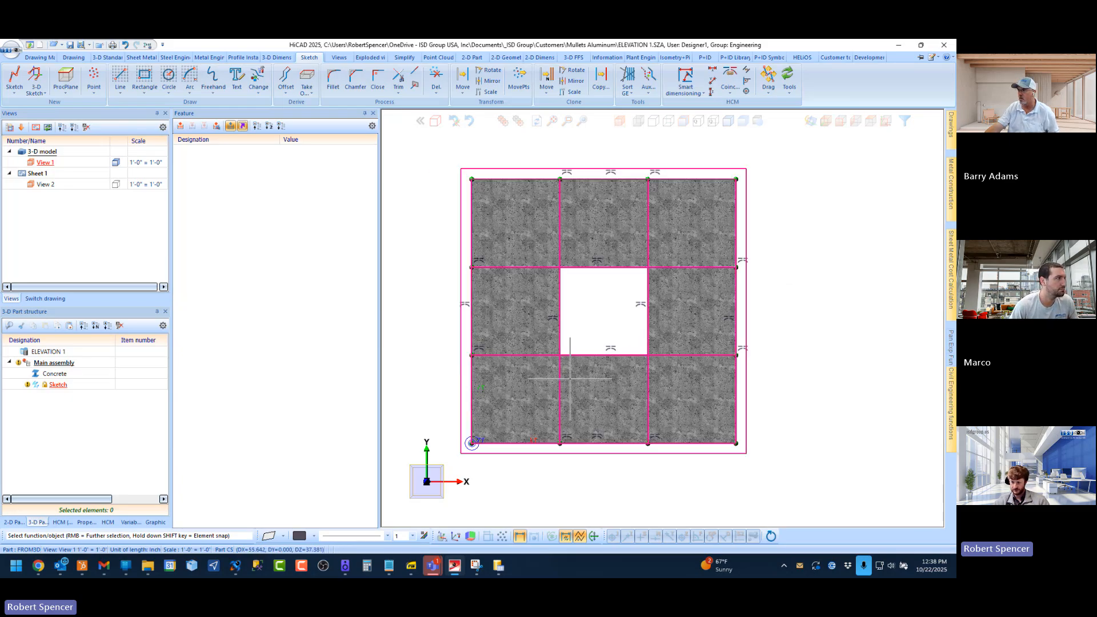
pyautogui.scroll(-1, 569, 378)
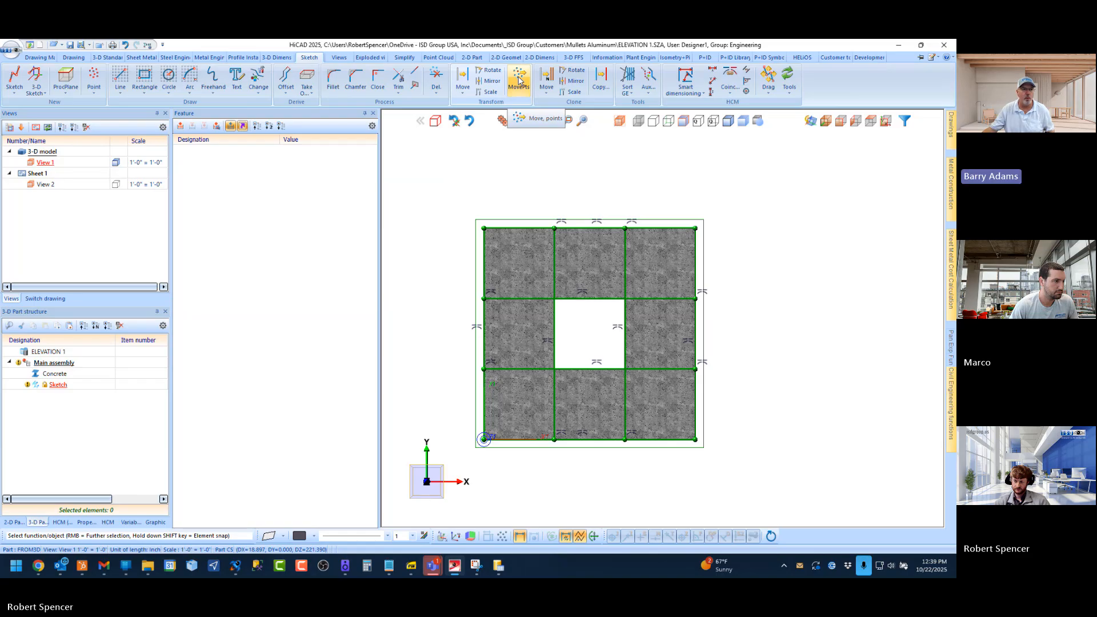
# Step: Try to move only the raster's top line 8 inches upward with the Move function, and undo it
pyautogui.click(519, 80)
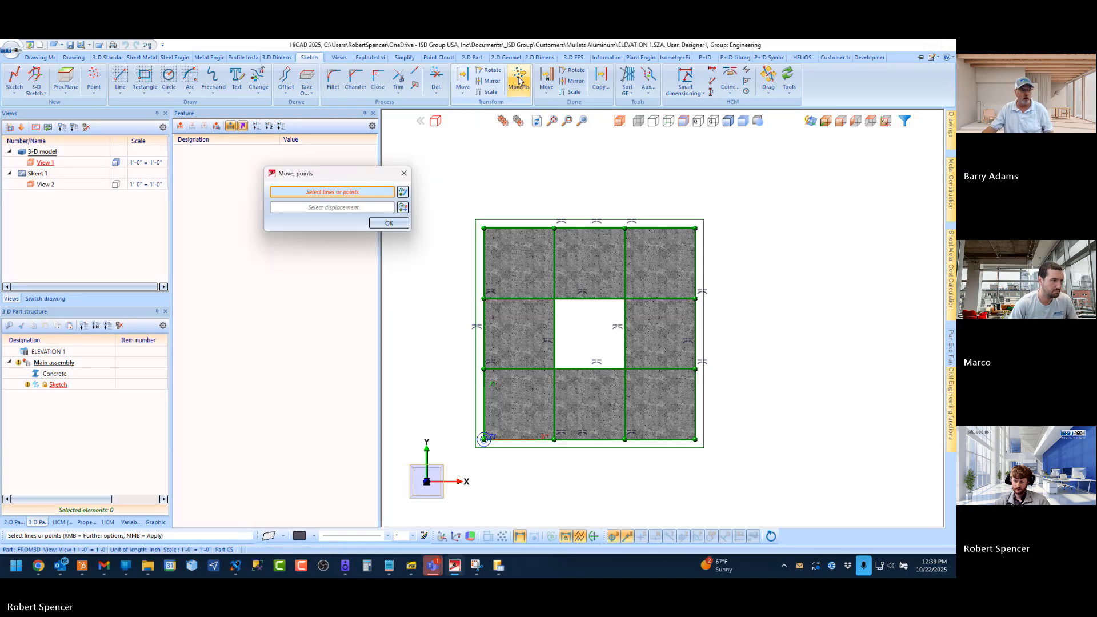
pyautogui.click(404, 173)
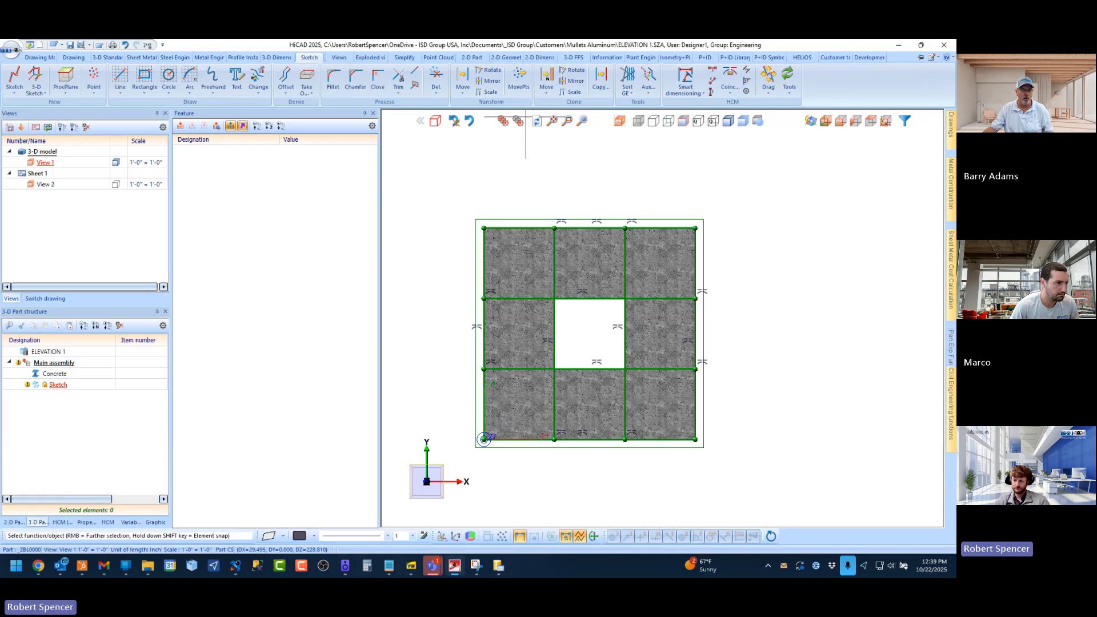
pyautogui.click(462, 78)
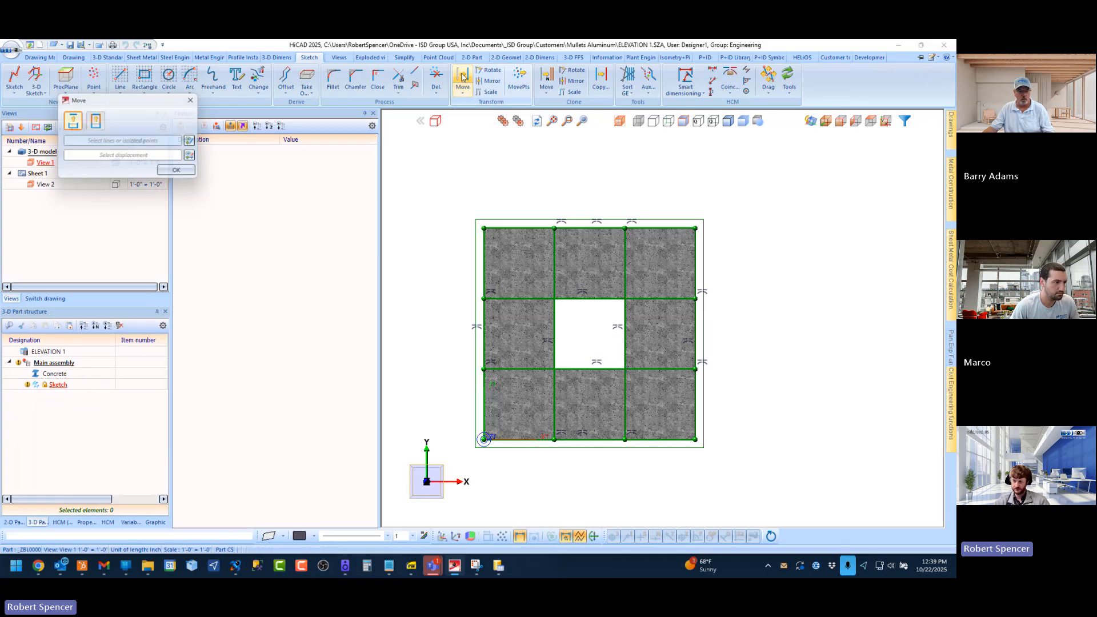
pyautogui.click(499, 227)
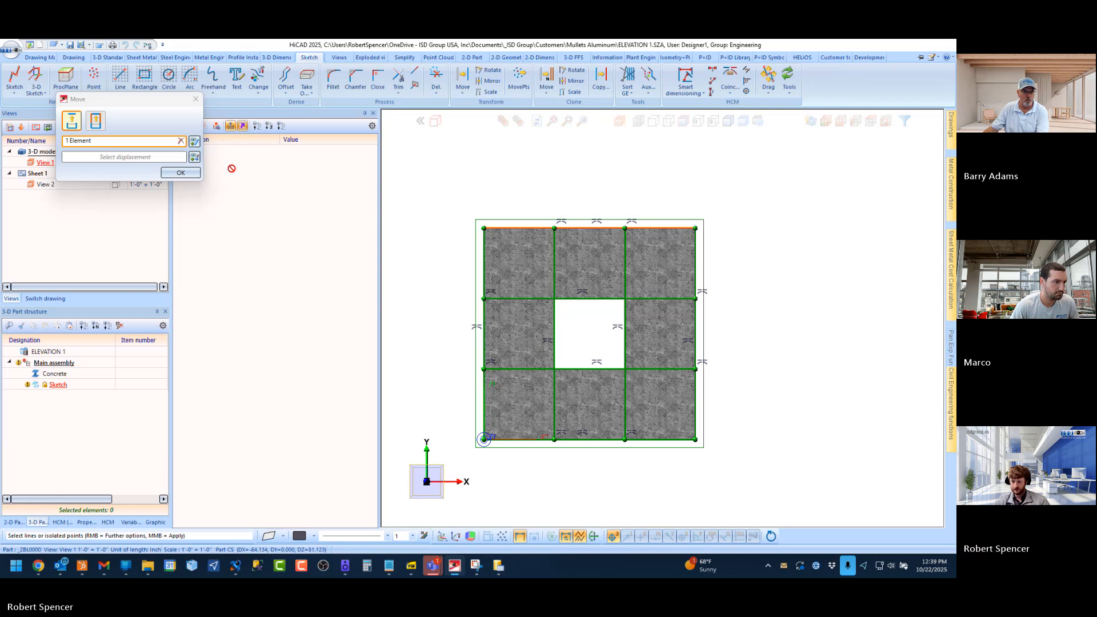
pyautogui.middleClick(457, 394)
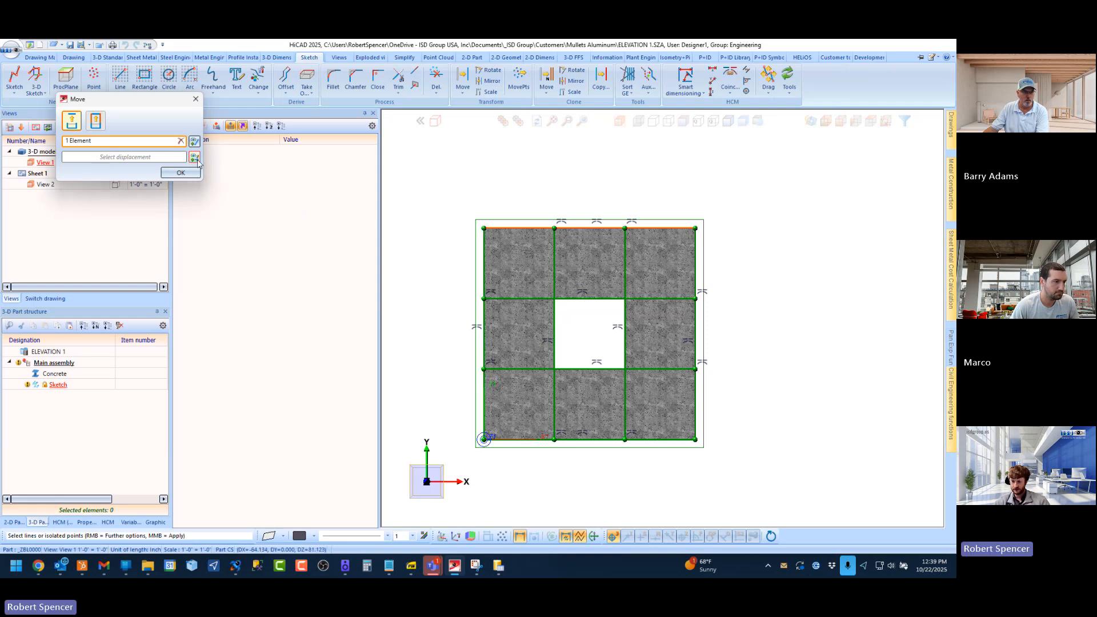
pyautogui.click(483, 403)
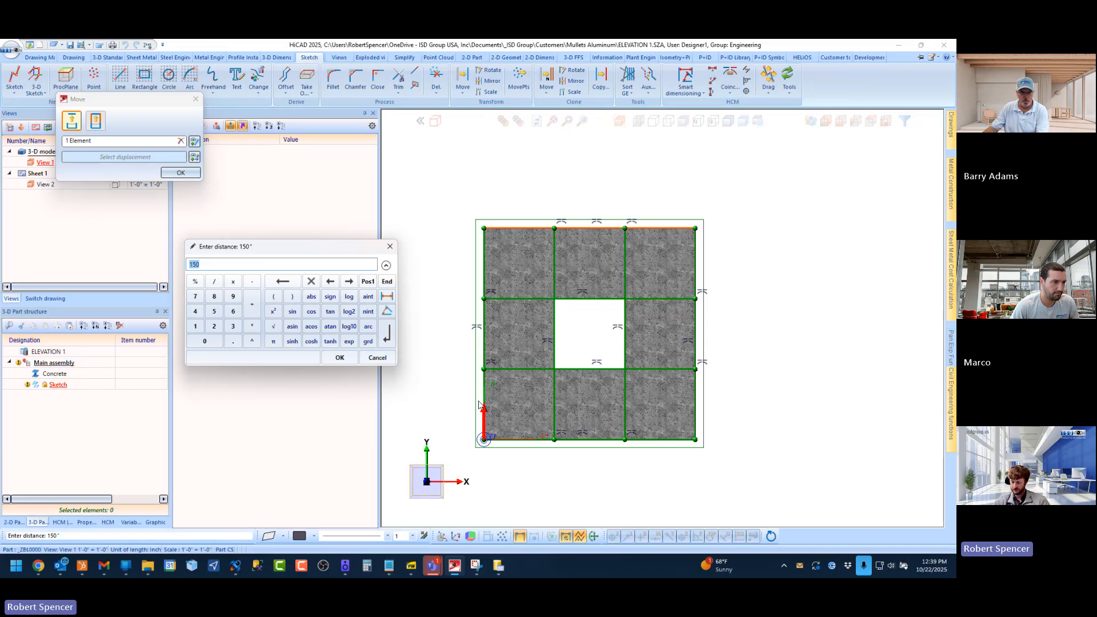
pyautogui.write('8')
pyautogui.press('Return')
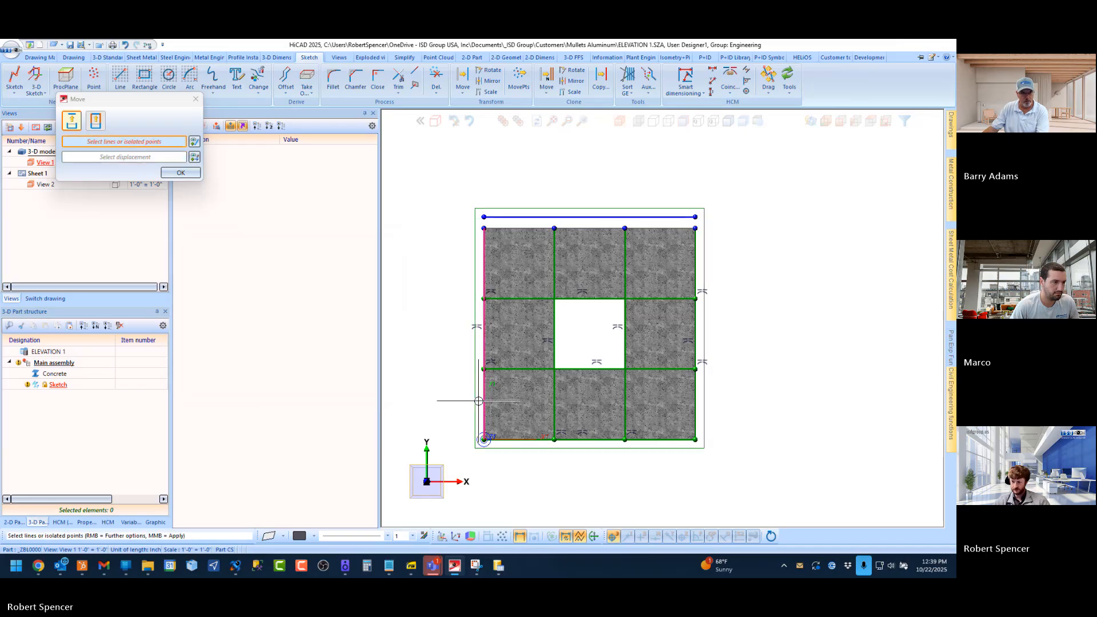
pyautogui.middleClick(629, 176)
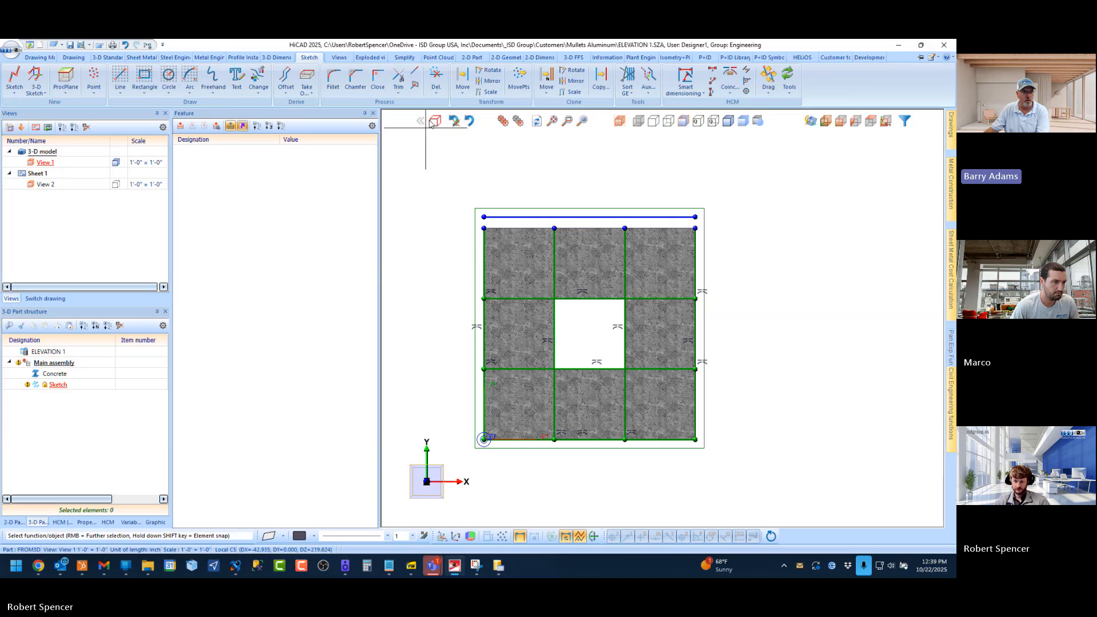
pyautogui.click(454, 121)
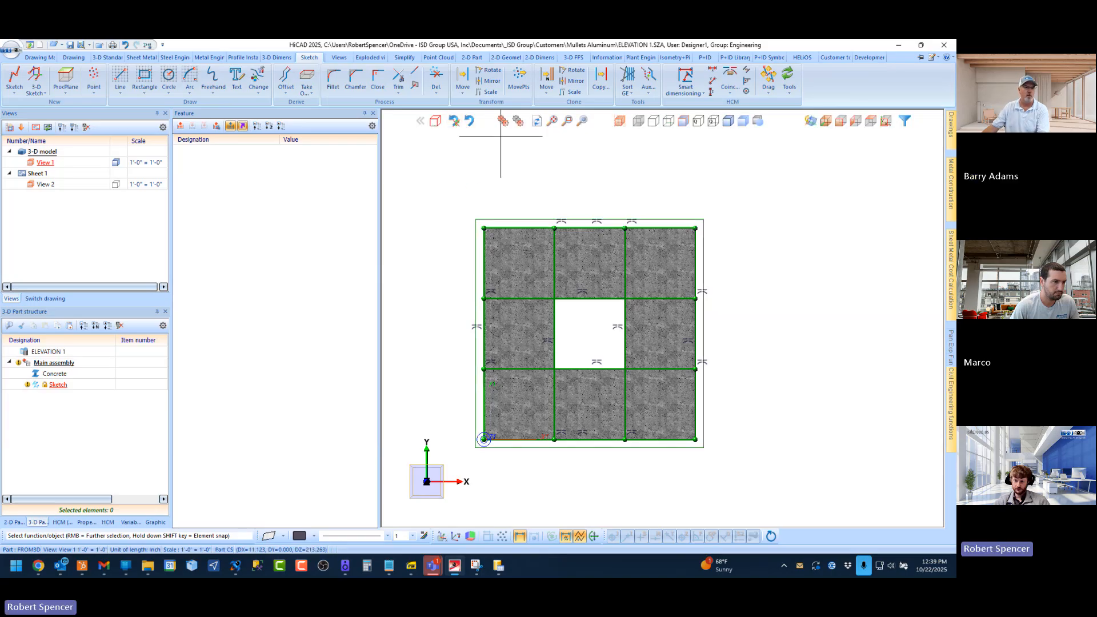
# Step: Move the raster's top line and its points up 8 inches with Move points, using rectangle selection
pyautogui.click(519, 80)
pyautogui.rightClick(474, 173)
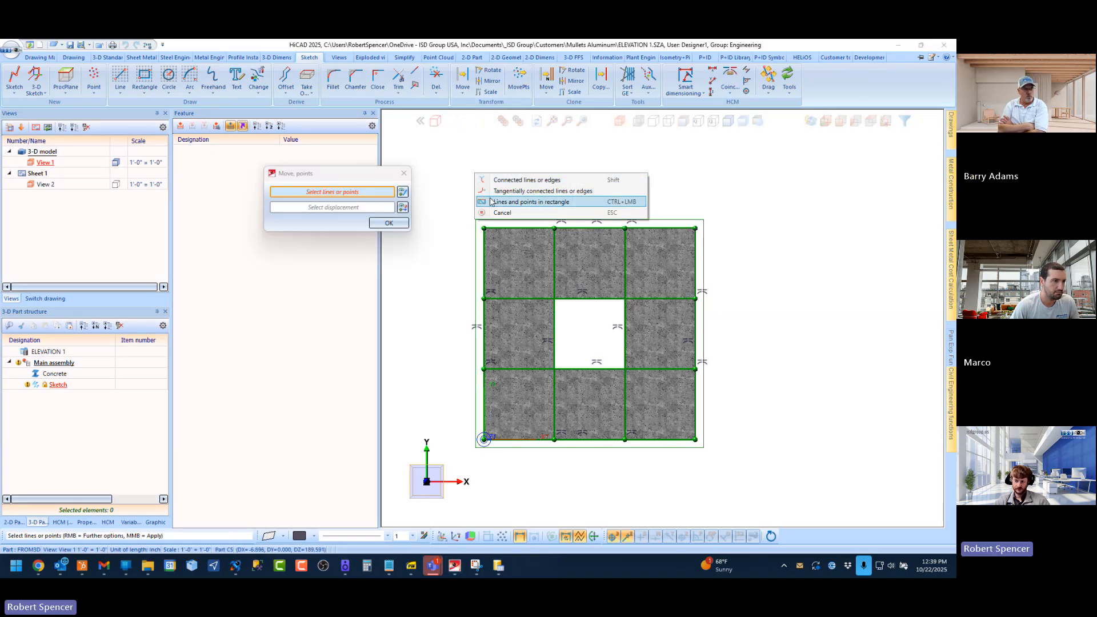
pyautogui.click(513, 193)
pyautogui.moveTo(457, 202)
pyautogui.mouseDown()
pyautogui.moveTo(696, 228)
pyautogui.moveTo(718, 242)
pyautogui.mouseUp()
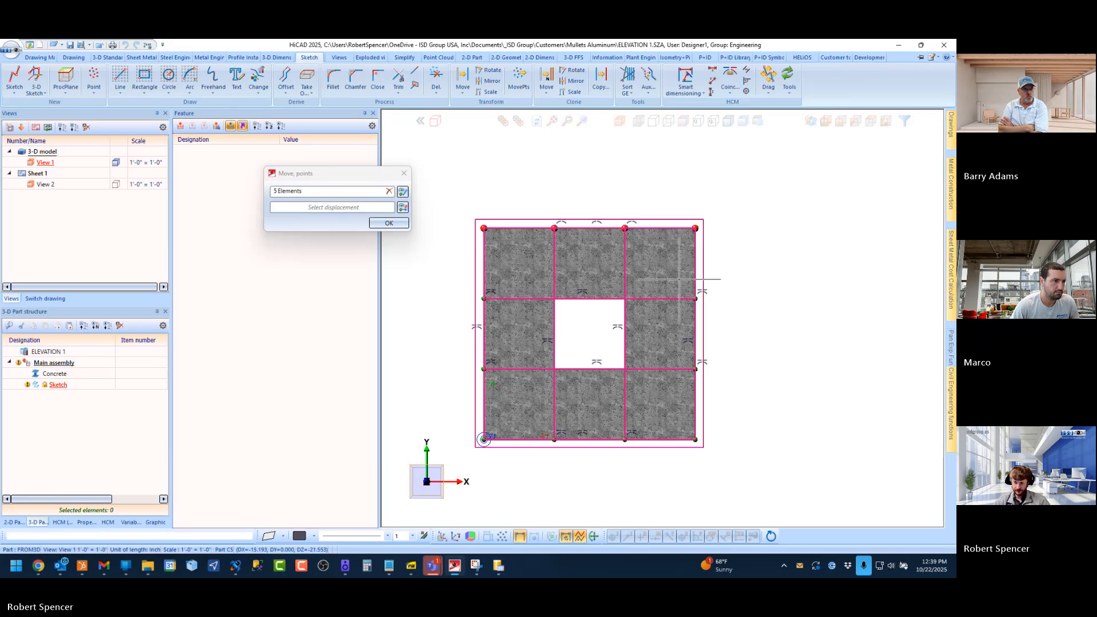
pyautogui.click(403, 208)
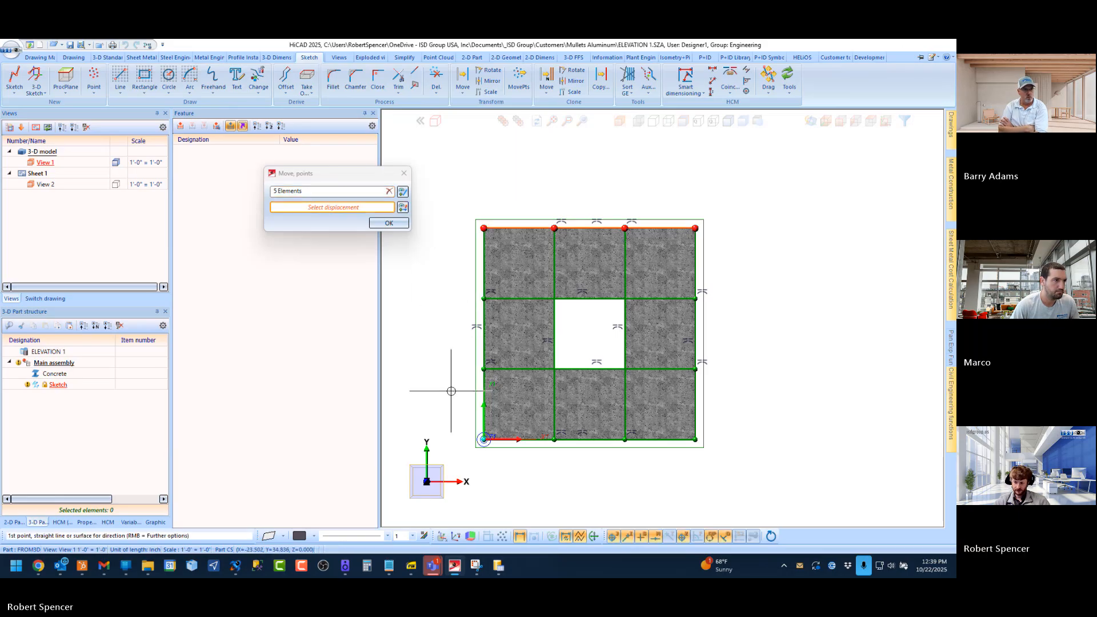
pyautogui.click(479, 406)
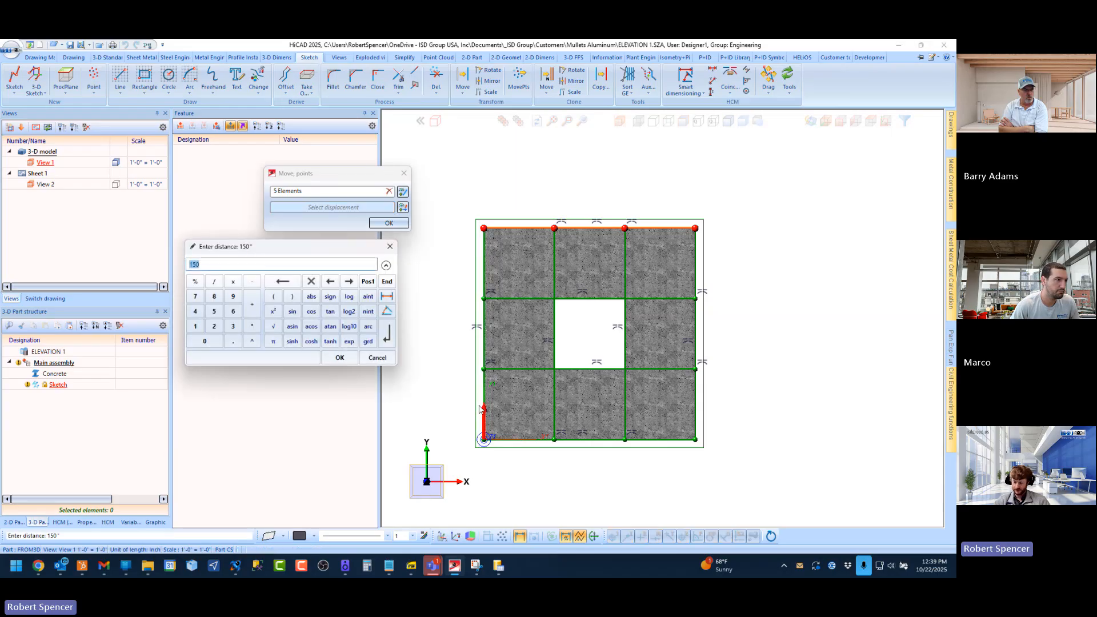
pyautogui.press('Return')
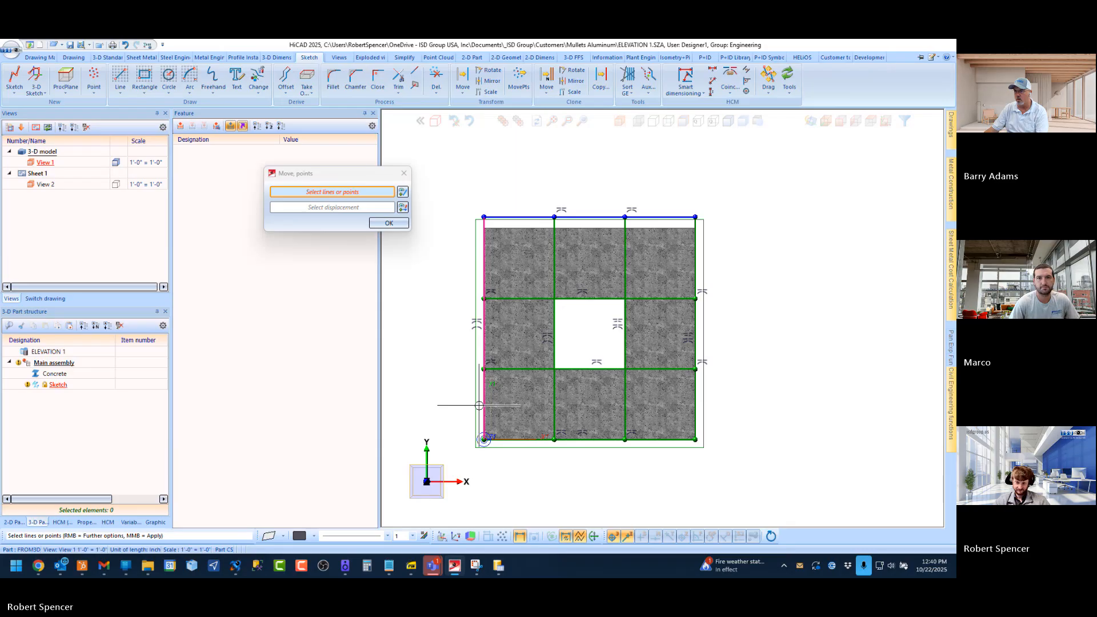
pyautogui.press('Escape')
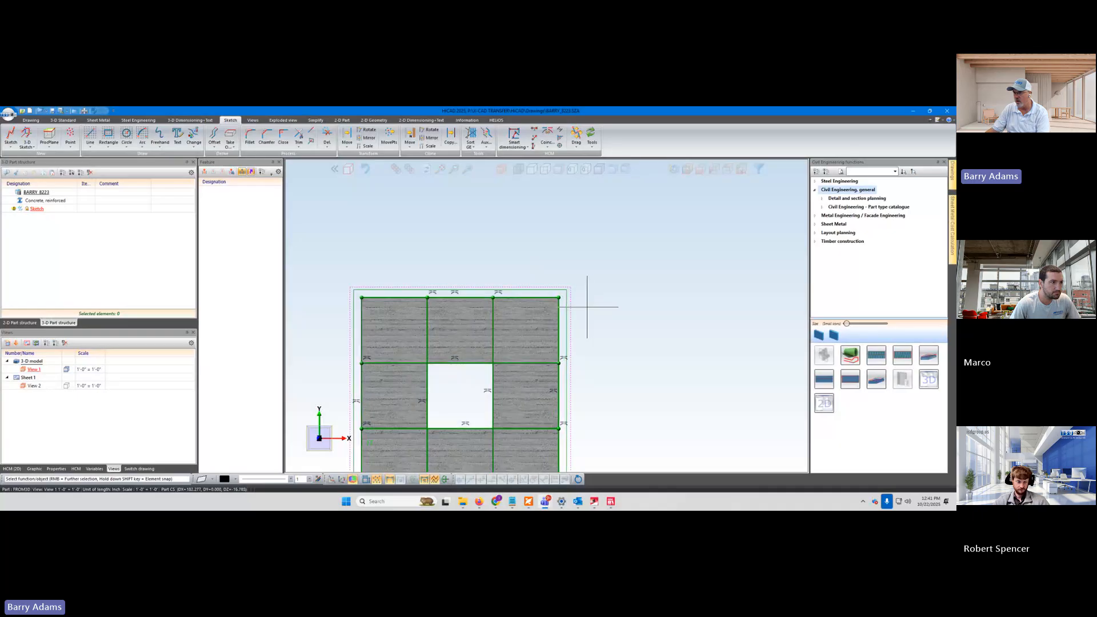
pyautogui.scroll(-2, 589, 306)
pyautogui.scroll(2, 589, 303)
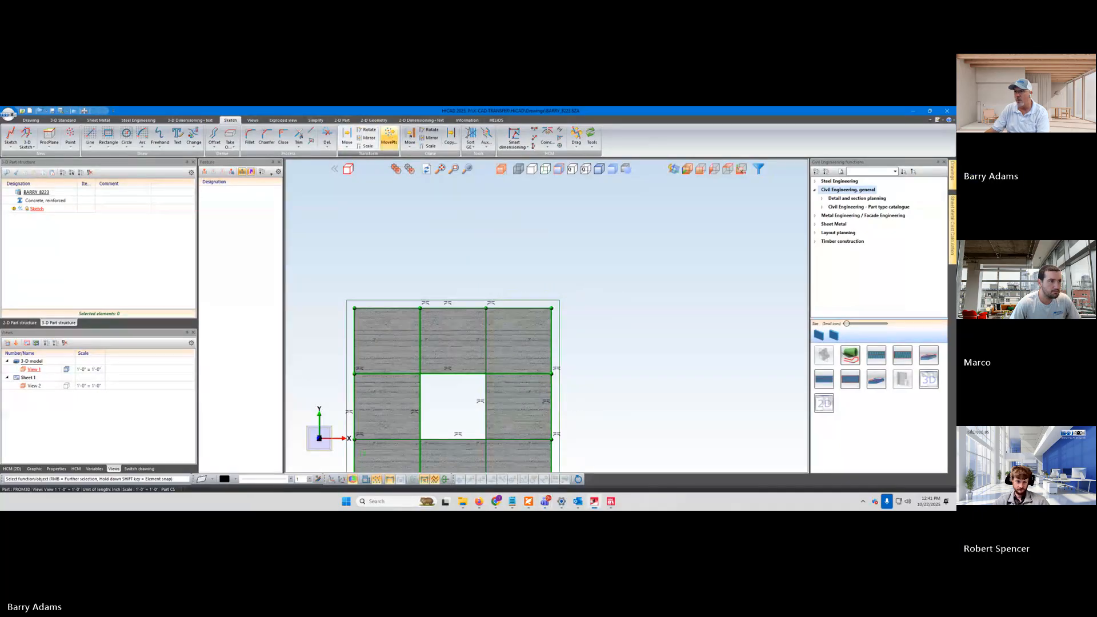
pyautogui.click(389, 140)
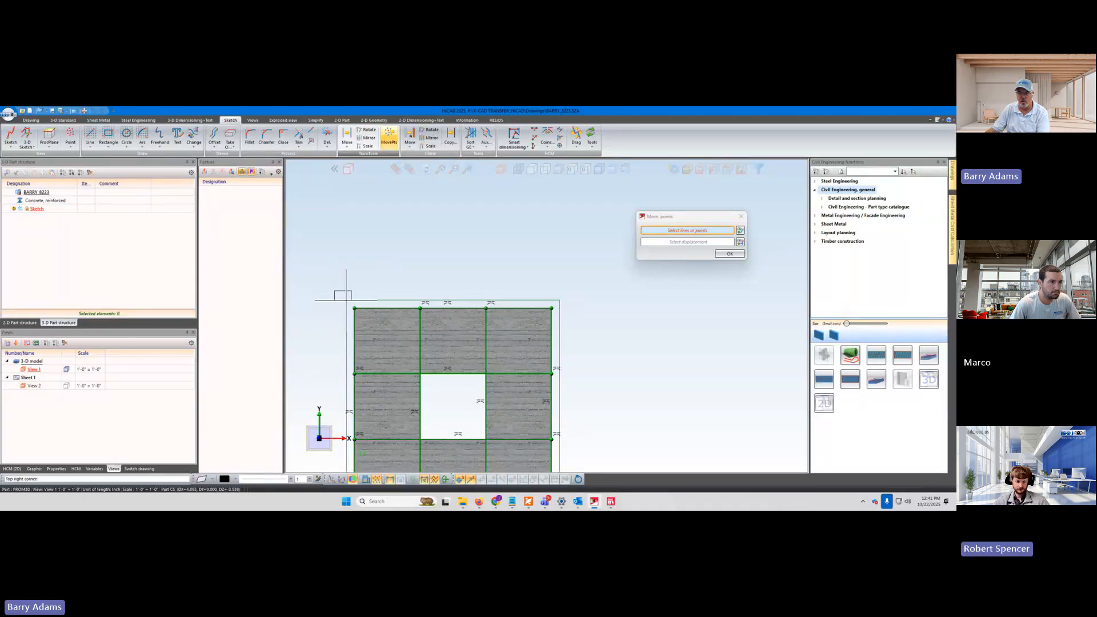
pyautogui.click(348, 292)
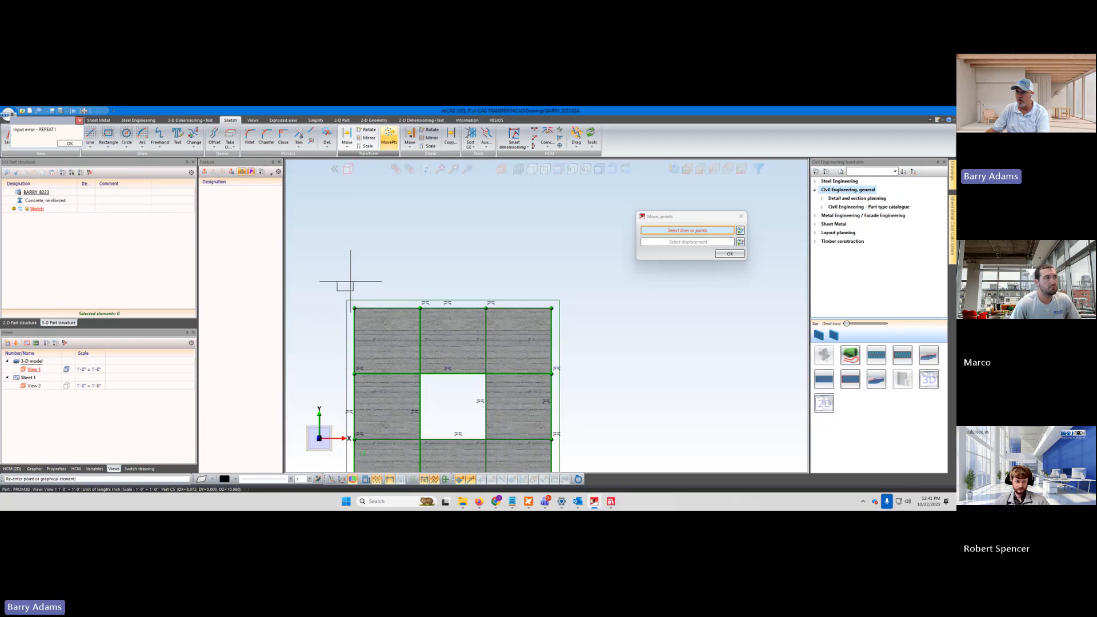
pyautogui.middleClick(351, 281)
# Step: Raise the raster's top line and its points 8 inches along the right outer line with Move points, selecting them by rectangle
pyautogui.click(389, 137)
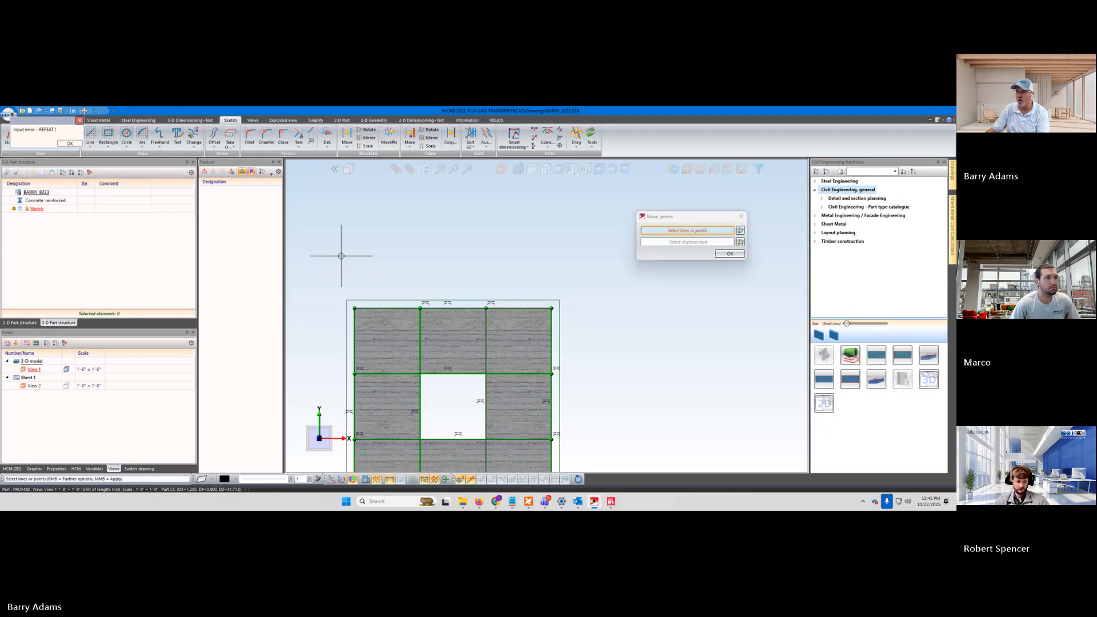
pyautogui.rightClick(338, 290)
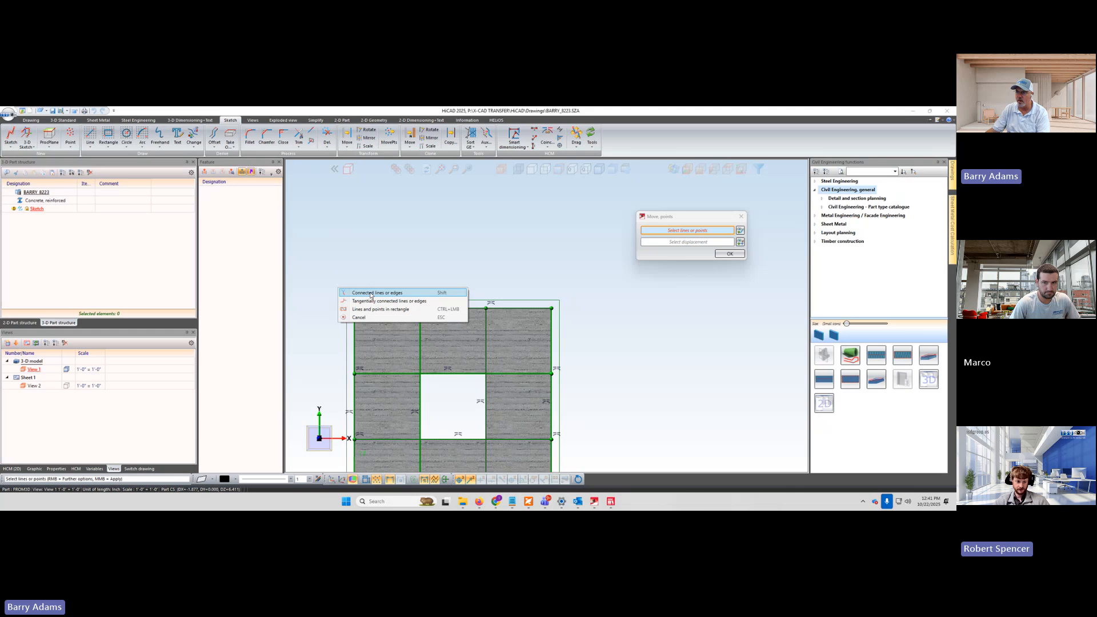
pyautogui.click(418, 309)
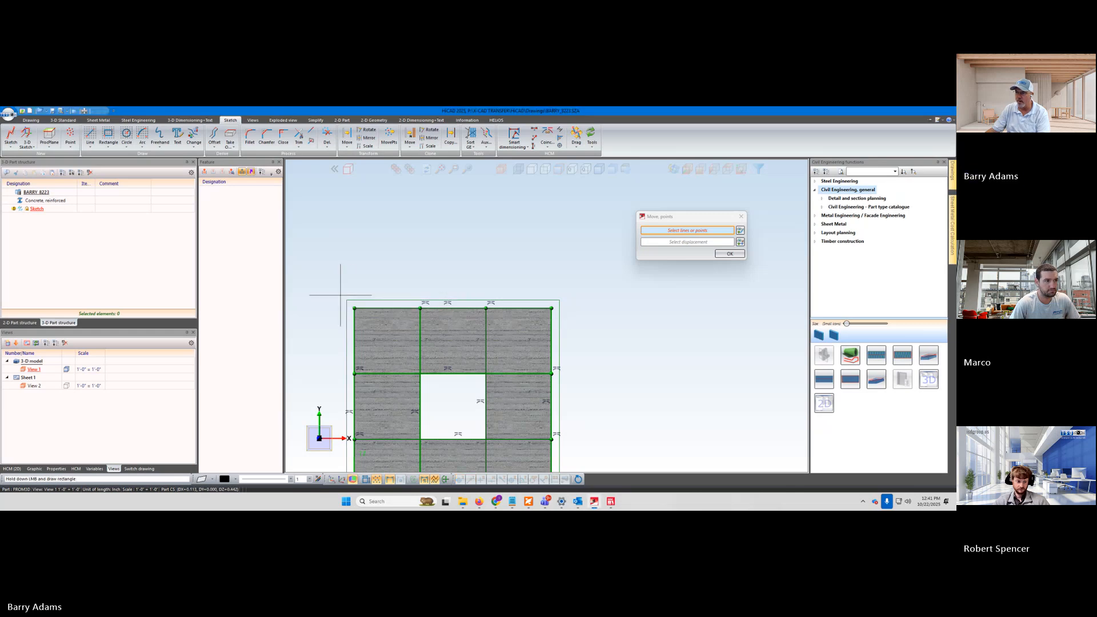
pyautogui.moveTo(340, 295); pyautogui.dragTo(578, 318)
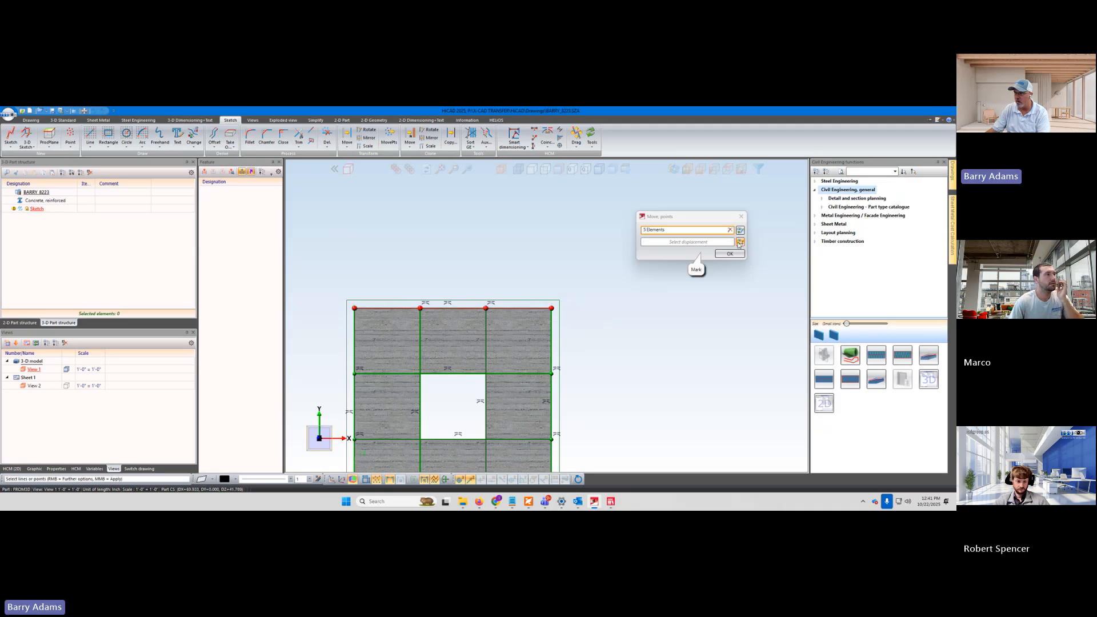
pyautogui.click(708, 244)
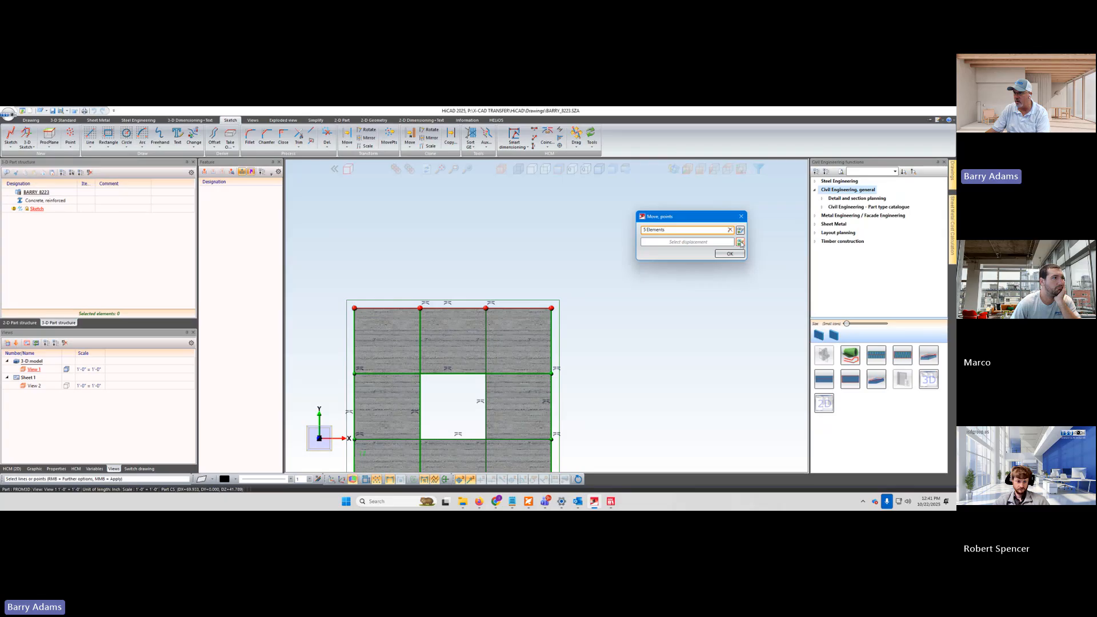
pyautogui.click(739, 242)
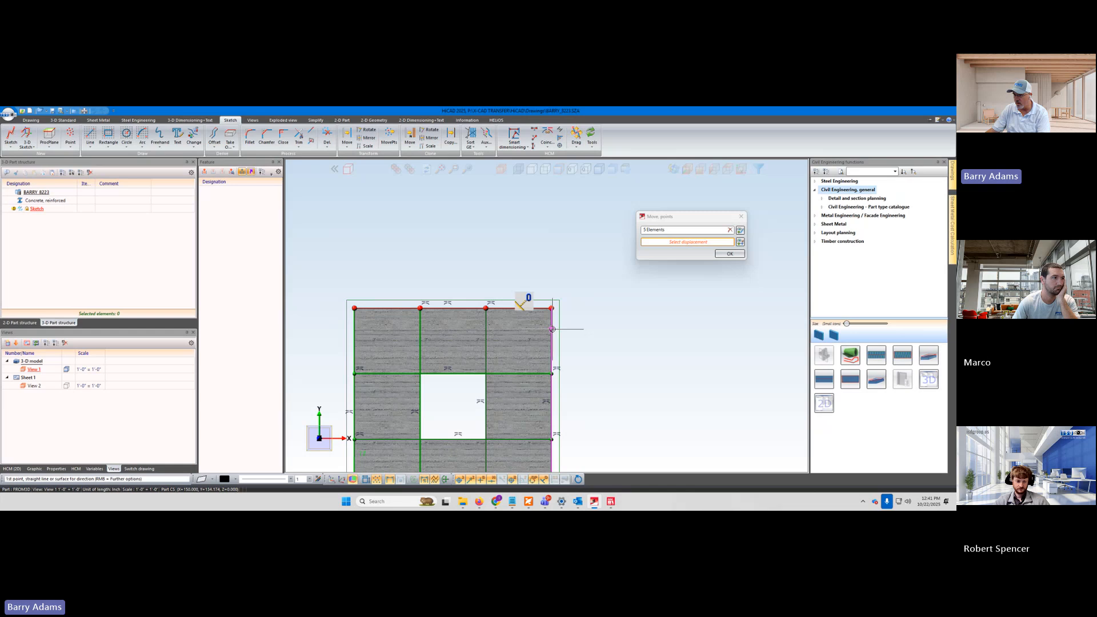
pyautogui.scroll(-3, 552, 329)
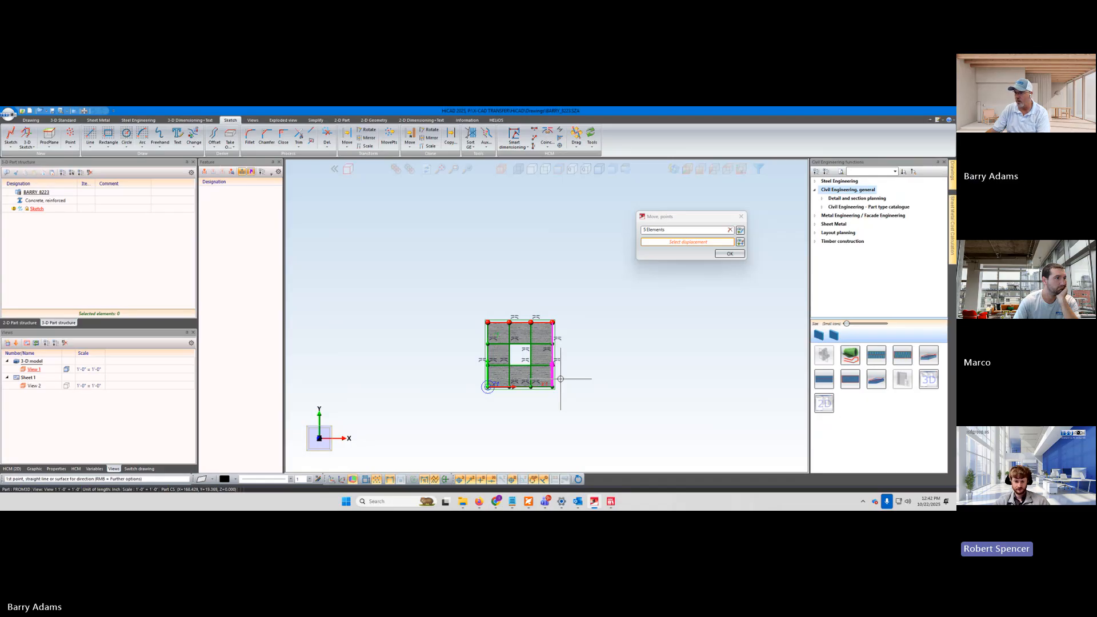
pyautogui.click(560, 378)
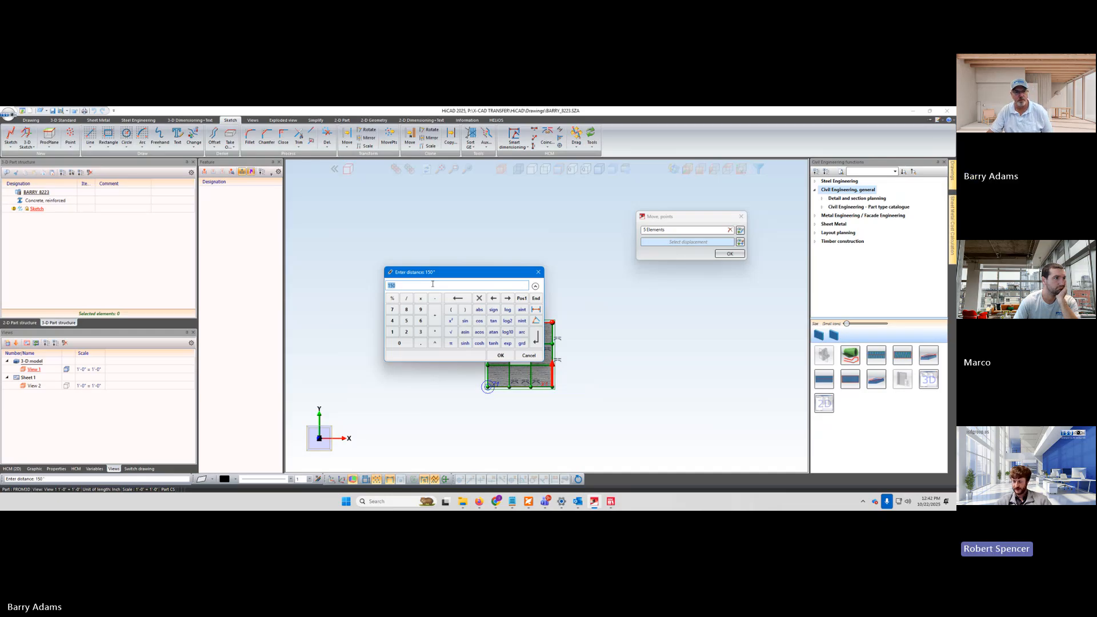
pyautogui.write('8')
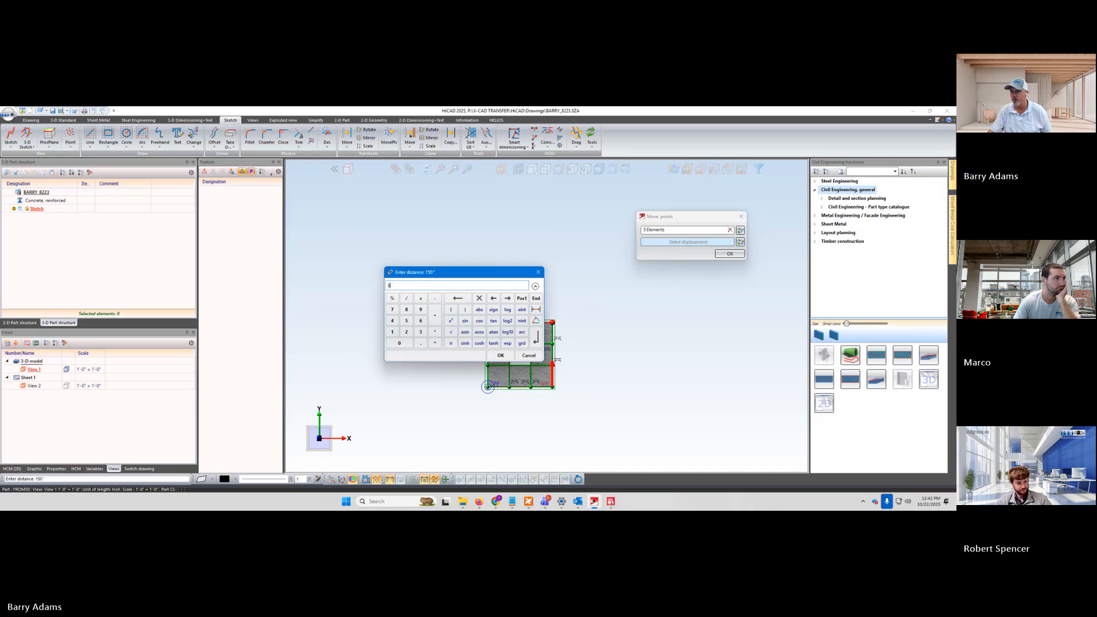
pyautogui.press('Return')
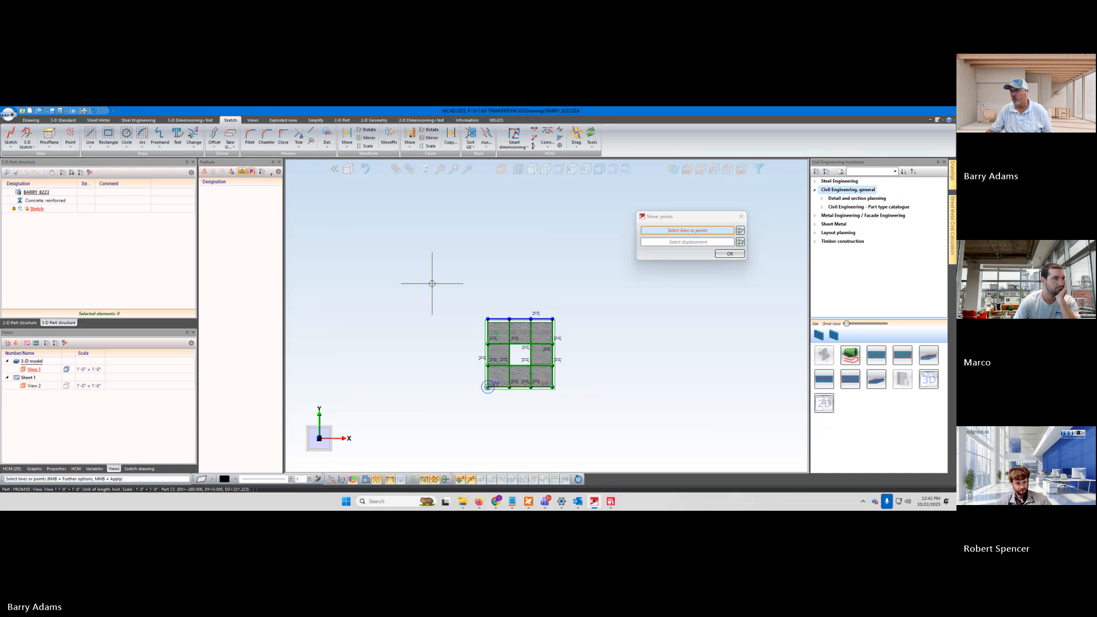
pyautogui.scroll(3, 537, 321)
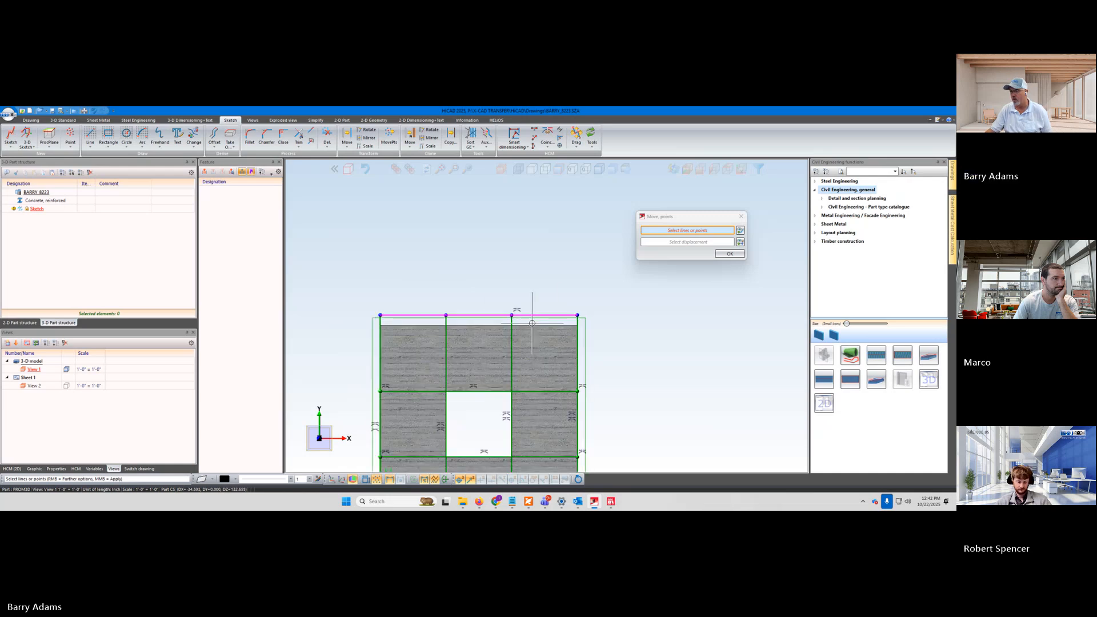
pyautogui.scroll(1, 616, 323)
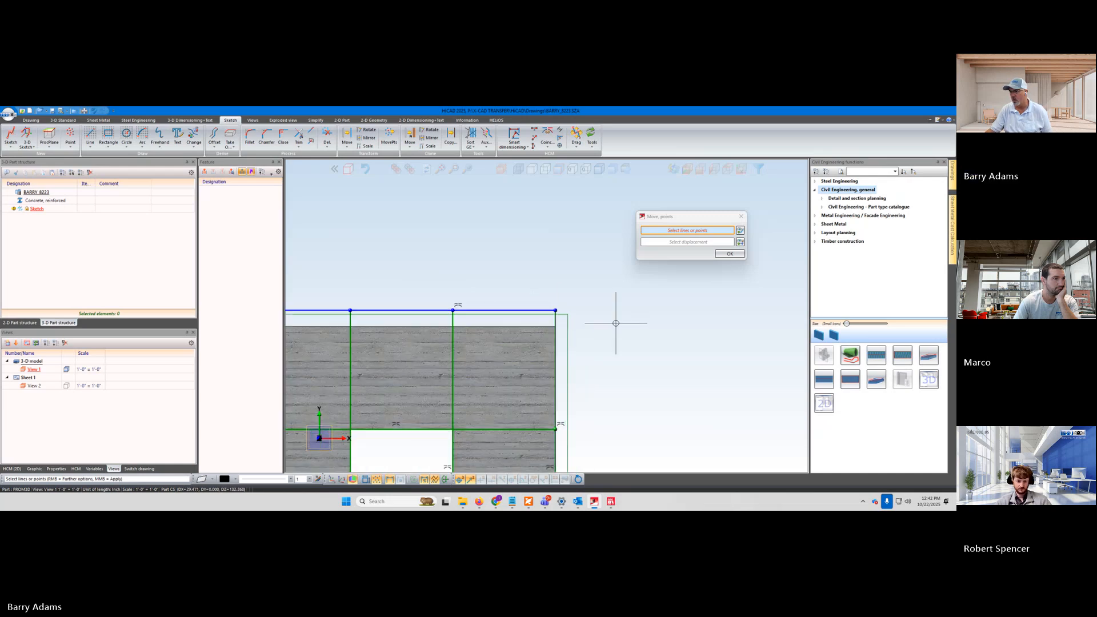
pyautogui.scroll(-1, 616, 324)
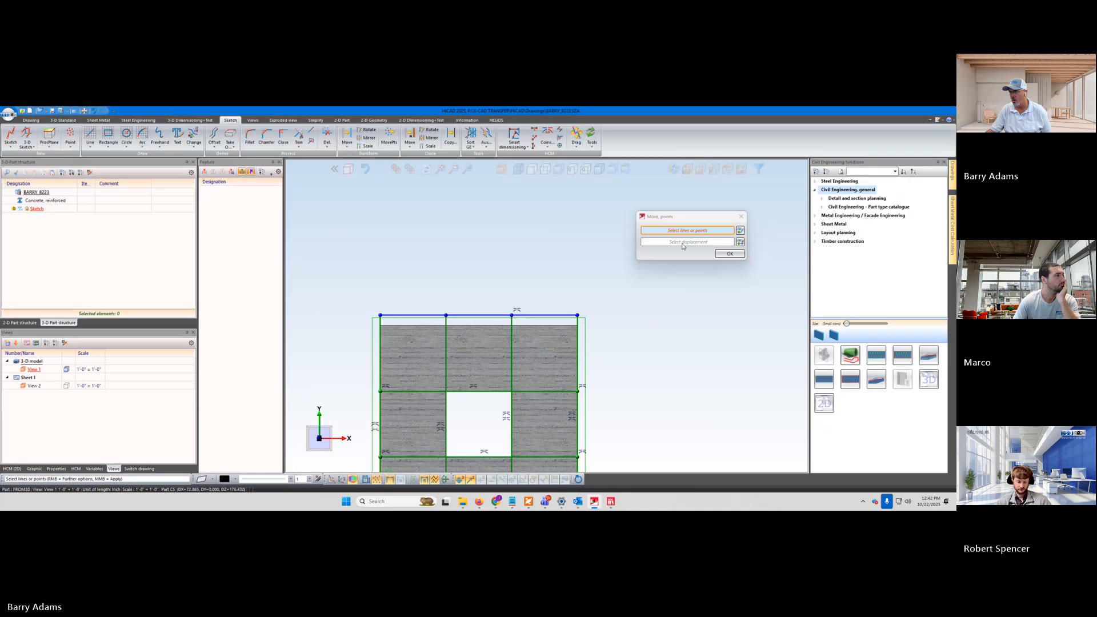
pyautogui.moveTo(693, 220); pyautogui.dragTo(683, 238)
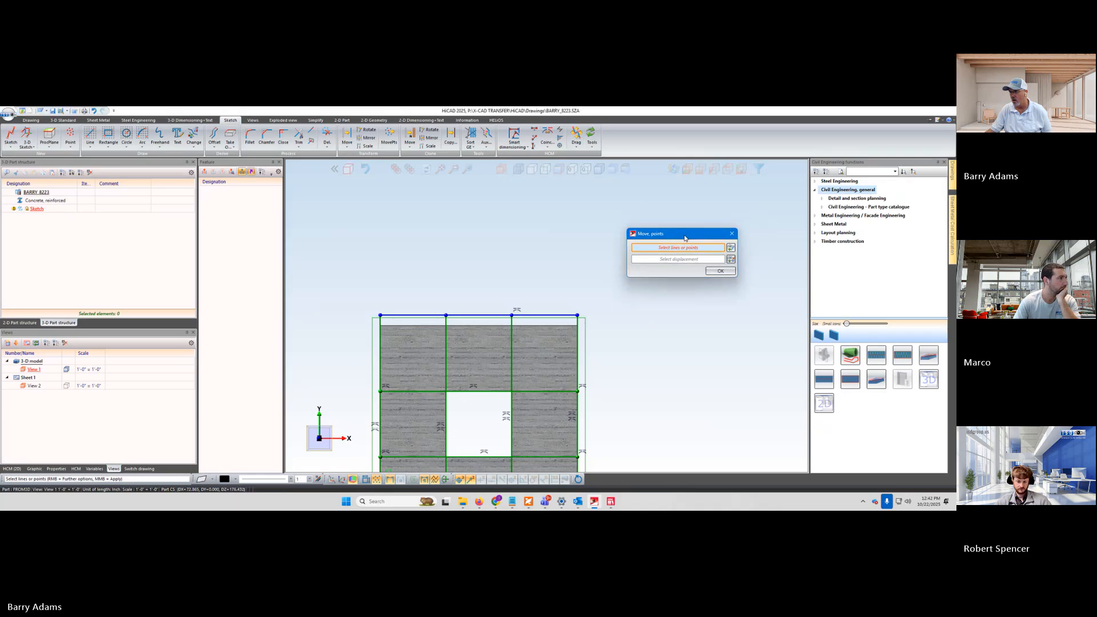
pyautogui.click(719, 271)
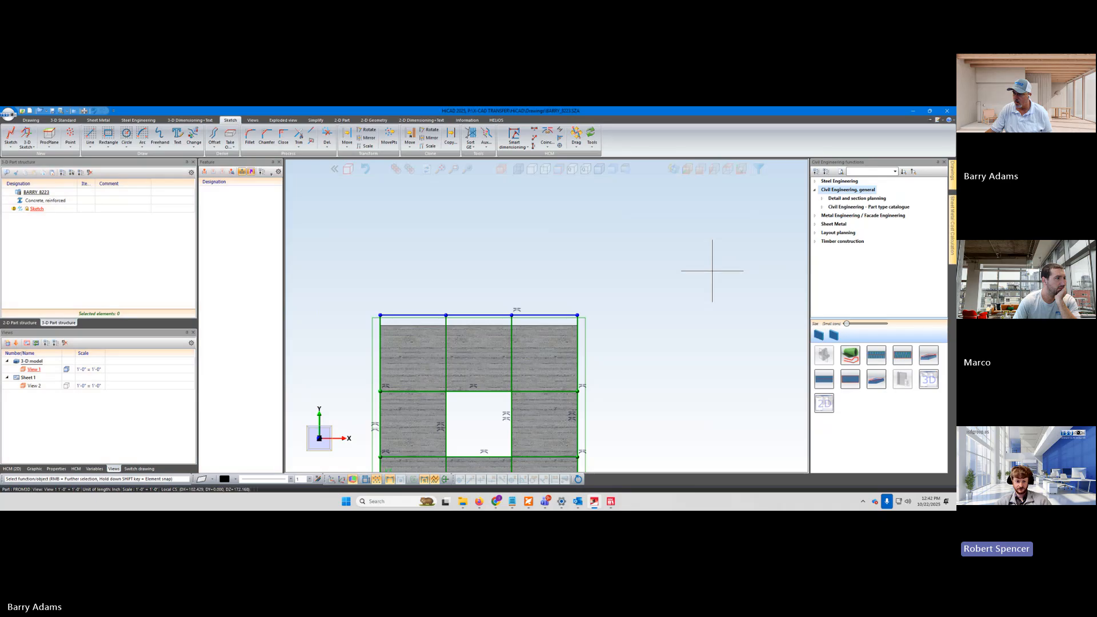
# Step: Examine the raised raster line above the wall from an angled view, and return to the front view
pyautogui.scroll(-3, 569, 329)
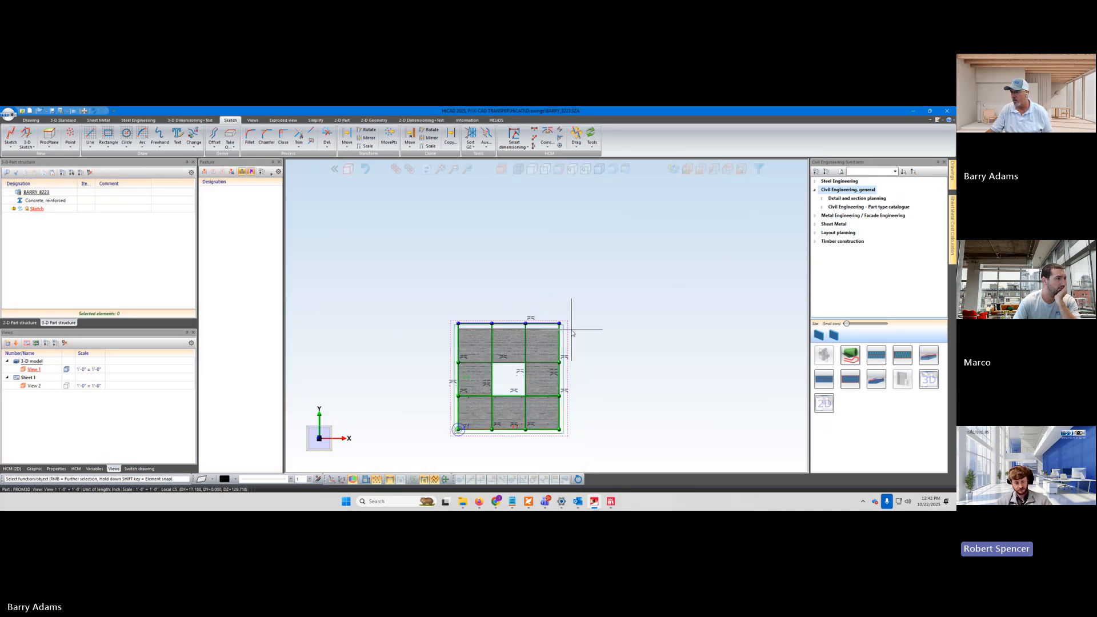
pyautogui.moveTo(571, 329); pyautogui.dragTo(552, 341, button='middle')
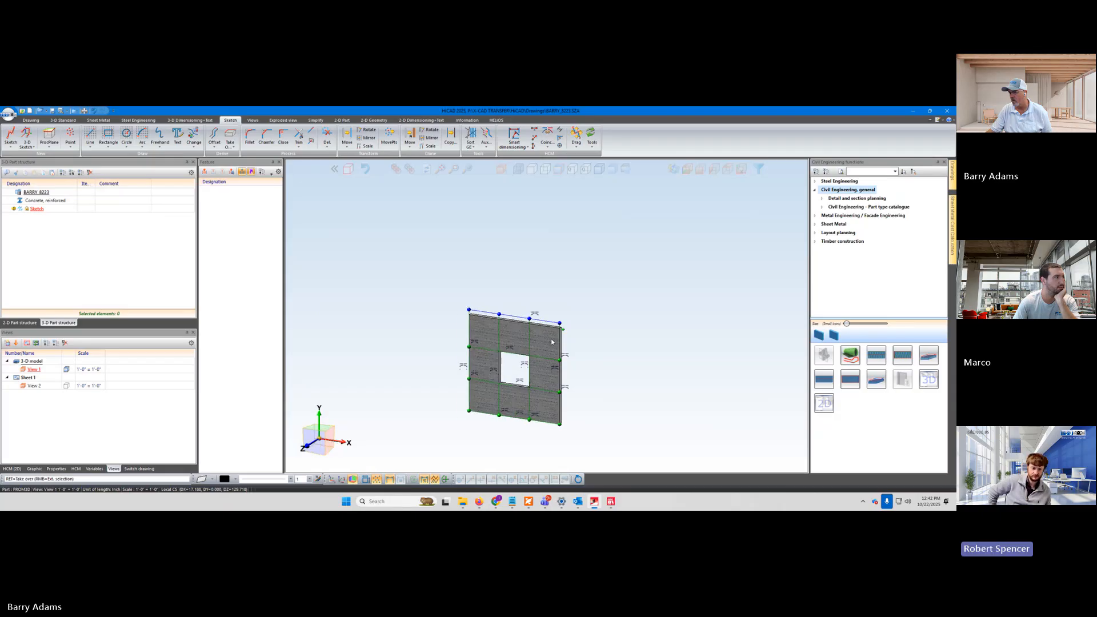
pyautogui.scroll(3, 568, 337)
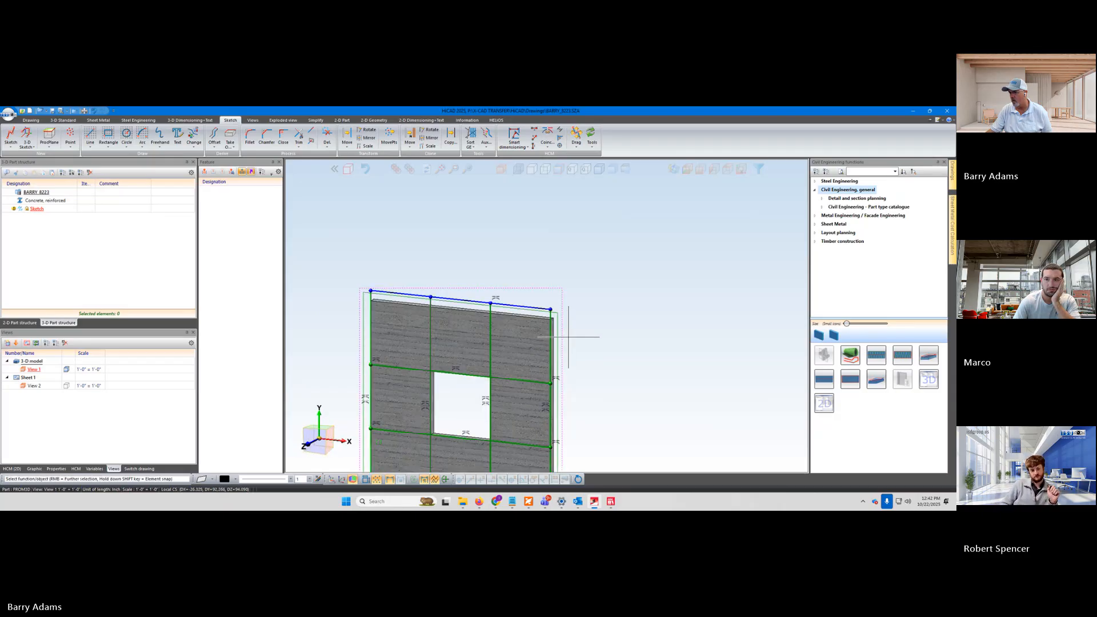
pyautogui.scroll(1, 569, 336)
pyautogui.moveTo(593, 336); pyautogui.dragTo(590, 333, button='middle')
pyautogui.scroll(-3, 598, 333)
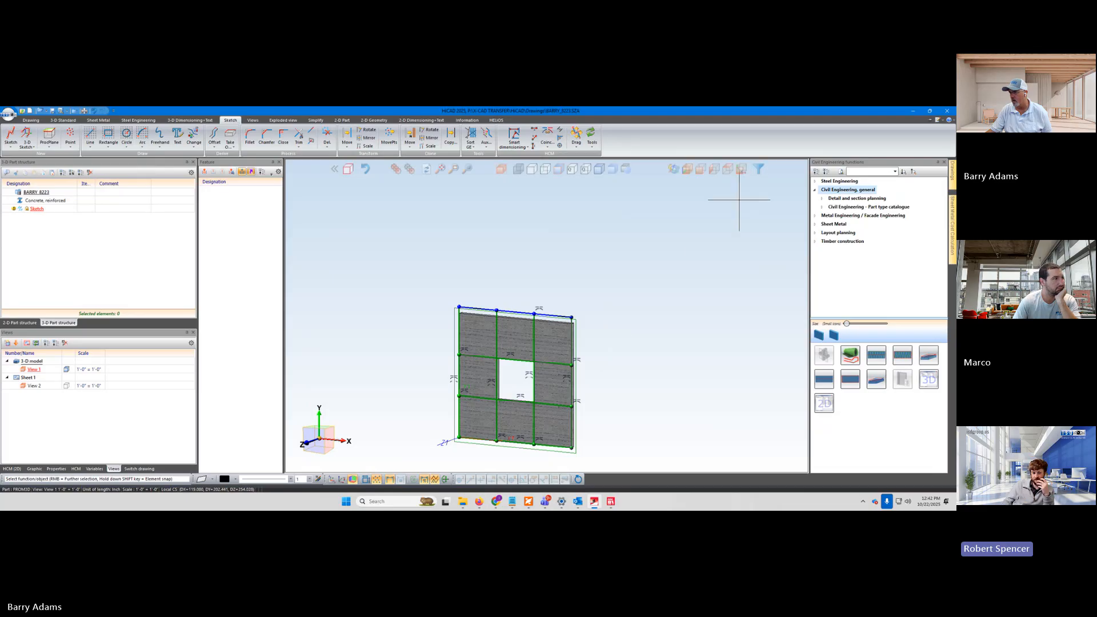
pyautogui.click(741, 169)
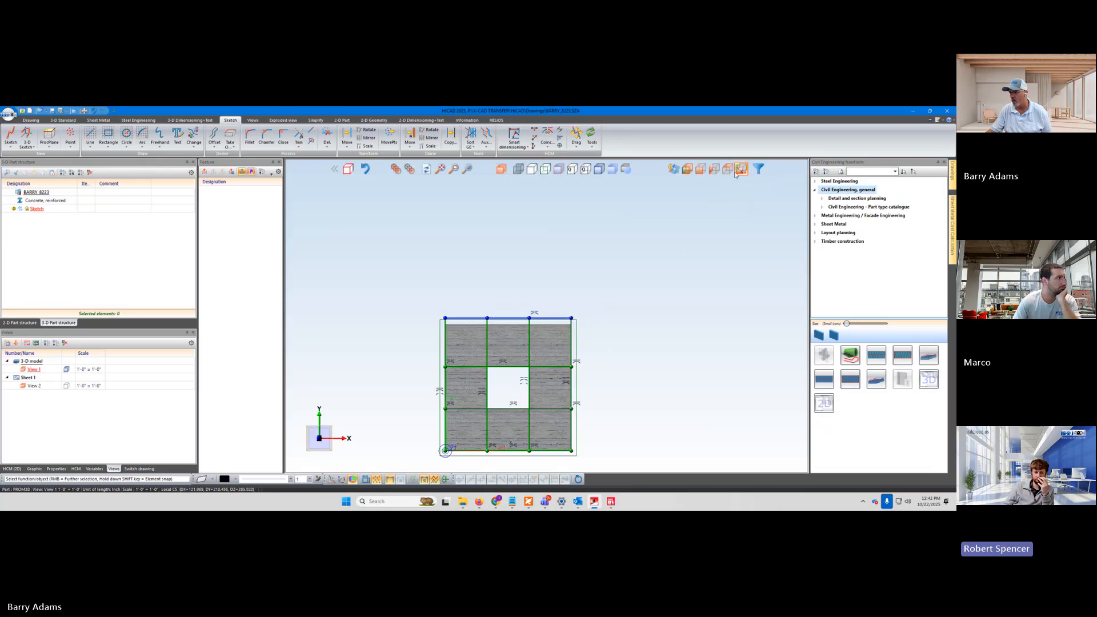
pyautogui.scroll(3, 537, 339)
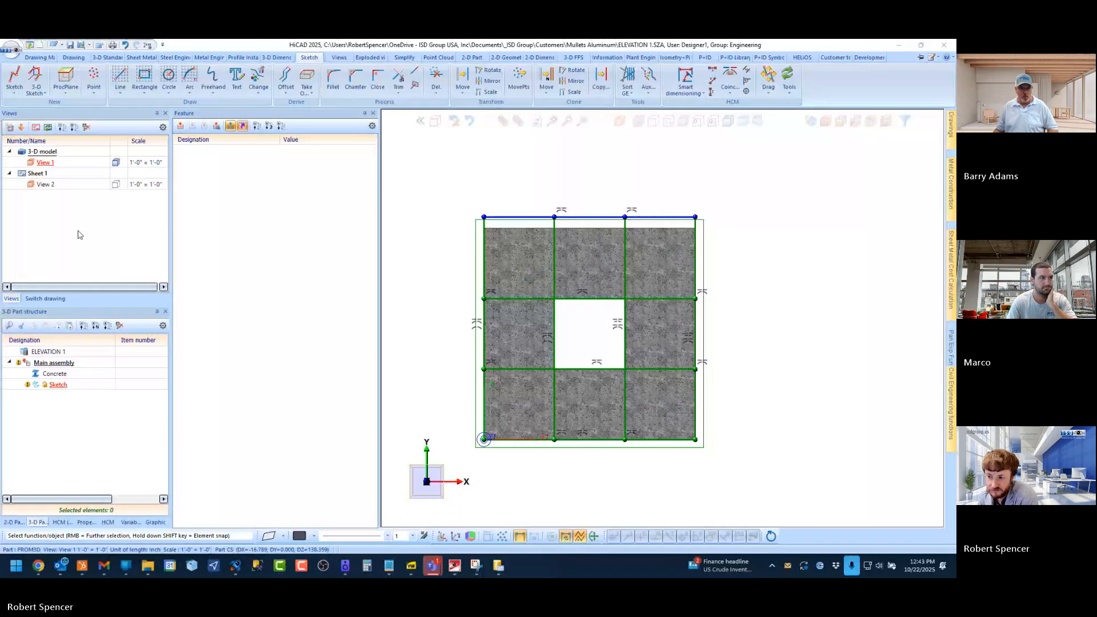
# Step: Show the ELEVATION 1 wall in an axonometric view and consult page 9 of the Element Installation Training Book, returning to the model
pyautogui.scroll(-1, 580, 285)
pyautogui.click(580, 286)
pyautogui.click(827, 121)
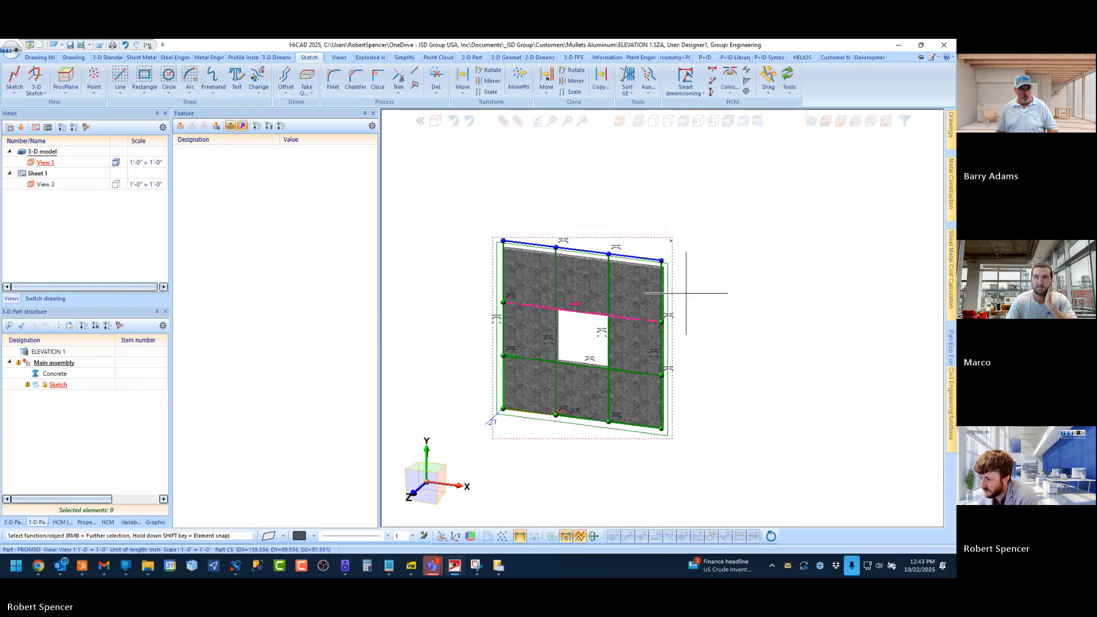
pyautogui.click(412, 566)
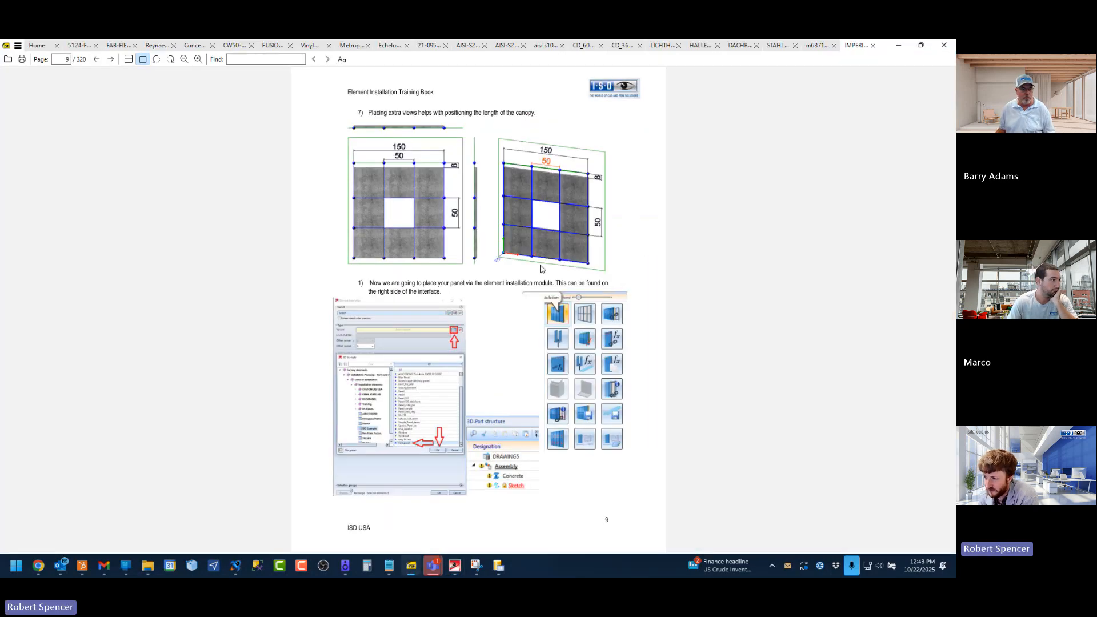
pyautogui.click(475, 565)
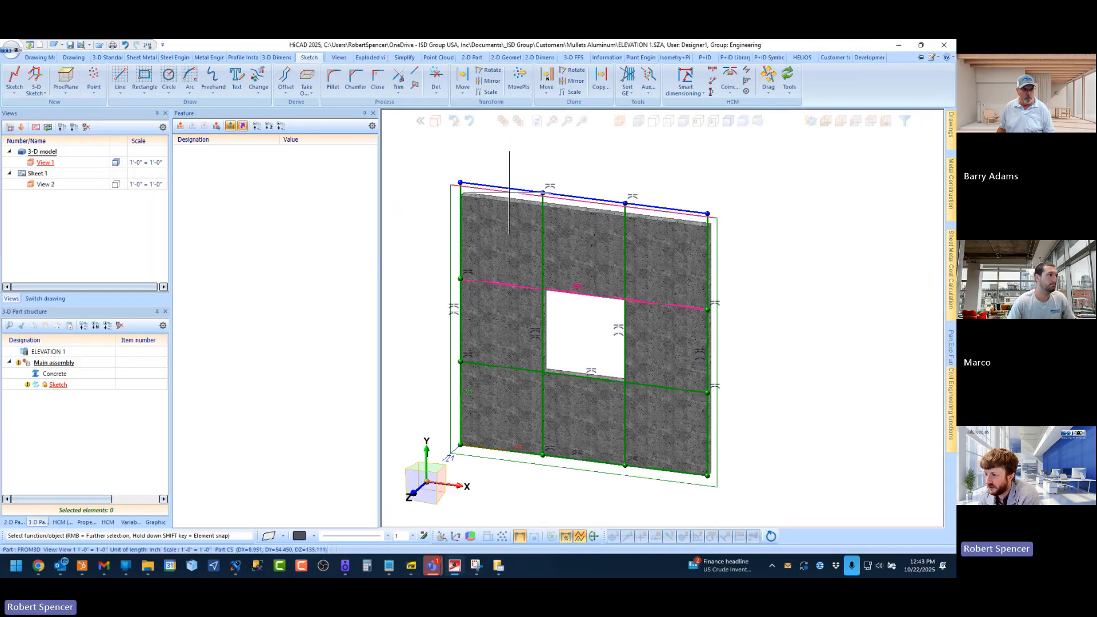
# Step: Hide the concrete wall so that only the active raster sketch is displayed
pyautogui.click(523, 120)
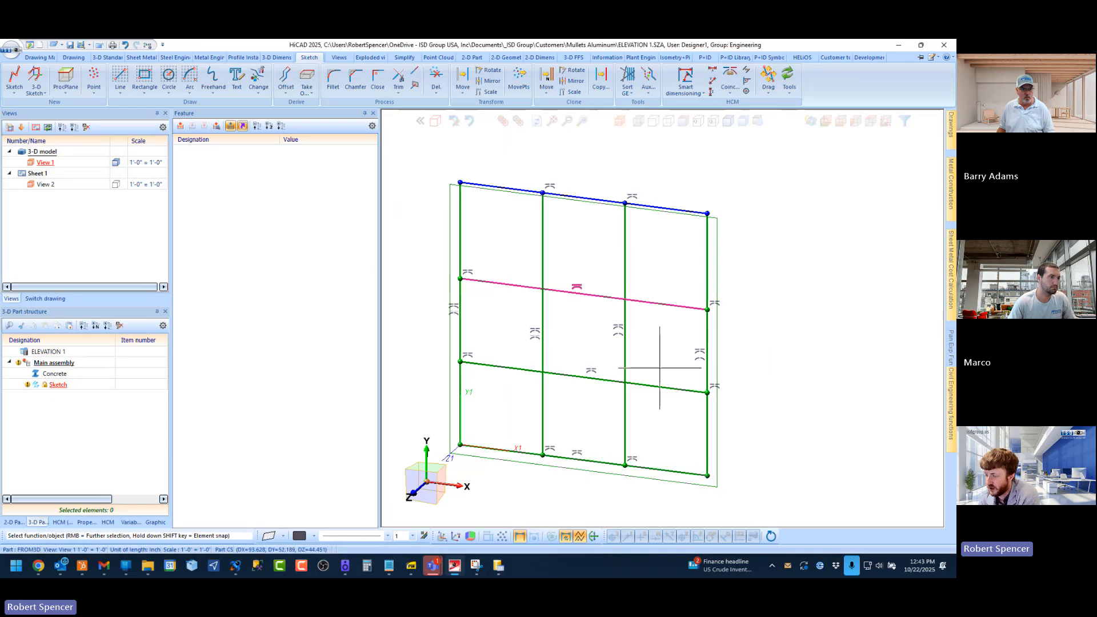
pyautogui.click(506, 120)
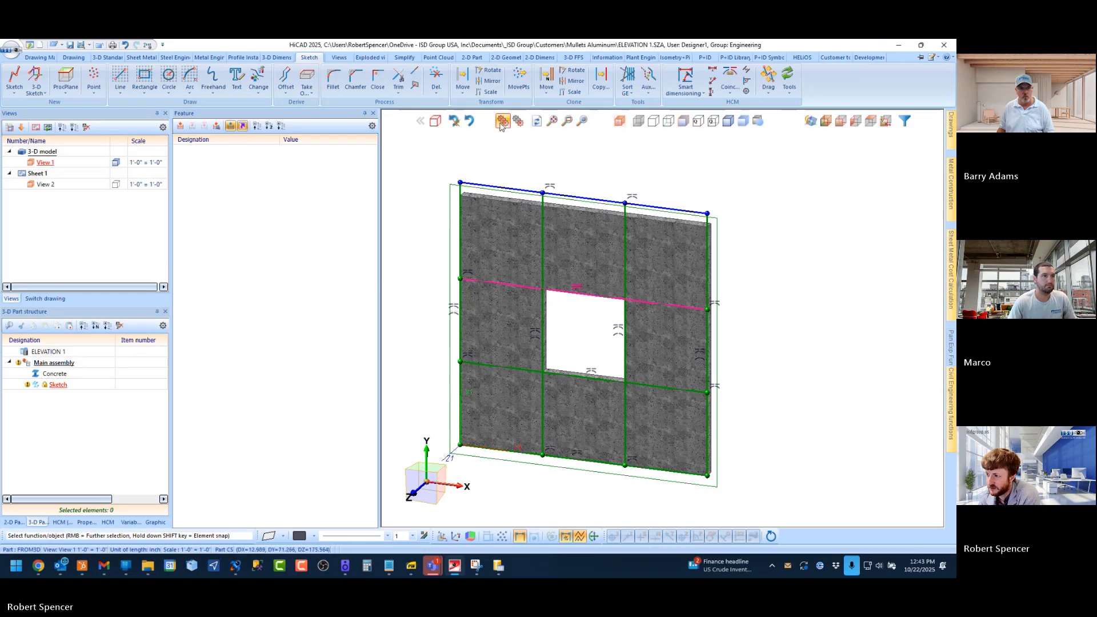
pyautogui.click(519, 121)
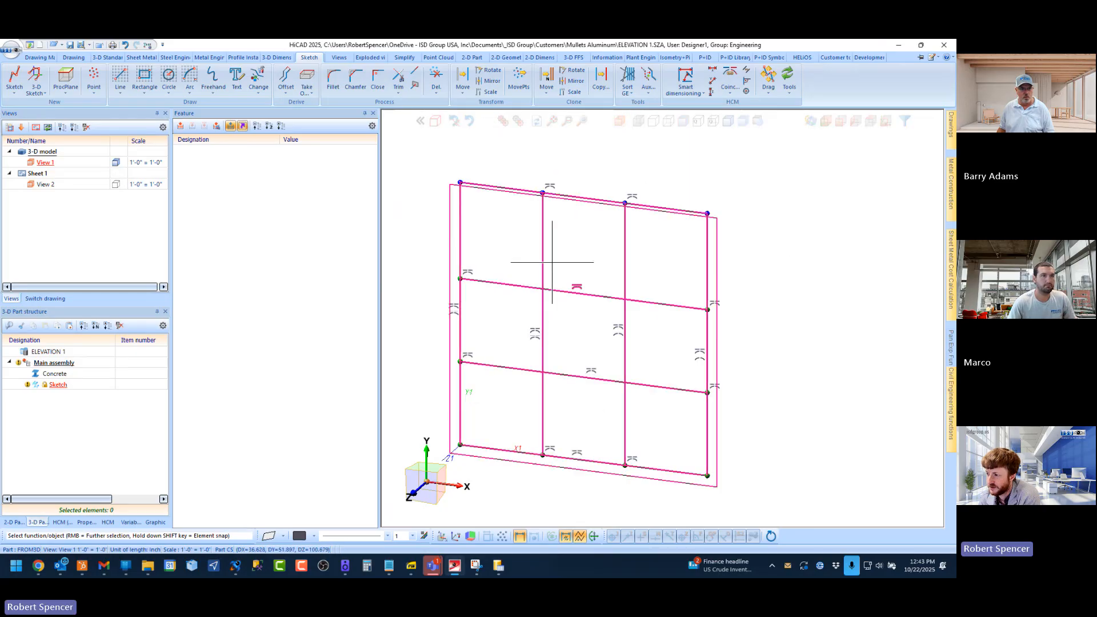
# Step: Try to trim the left end of the lower inner horizontal raster line short of the outer vertical line, and undo it
pyautogui.scroll(6, 445, 368)
pyautogui.scroll(10, 508, 343)
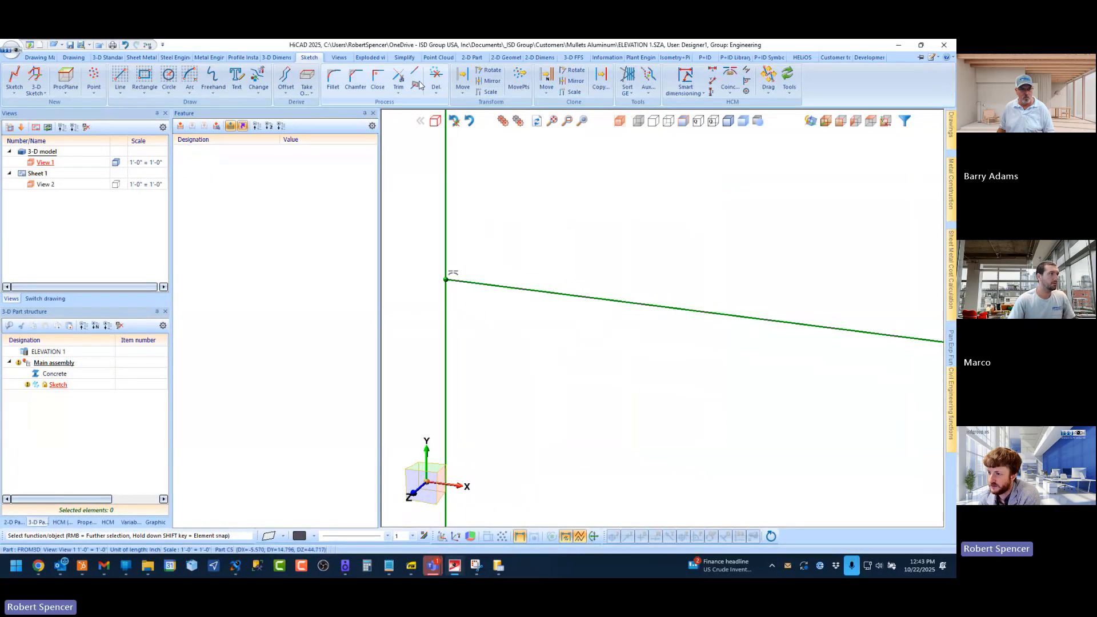
pyautogui.click(398, 77)
pyautogui.click(465, 277)
pyautogui.click(505, 275)
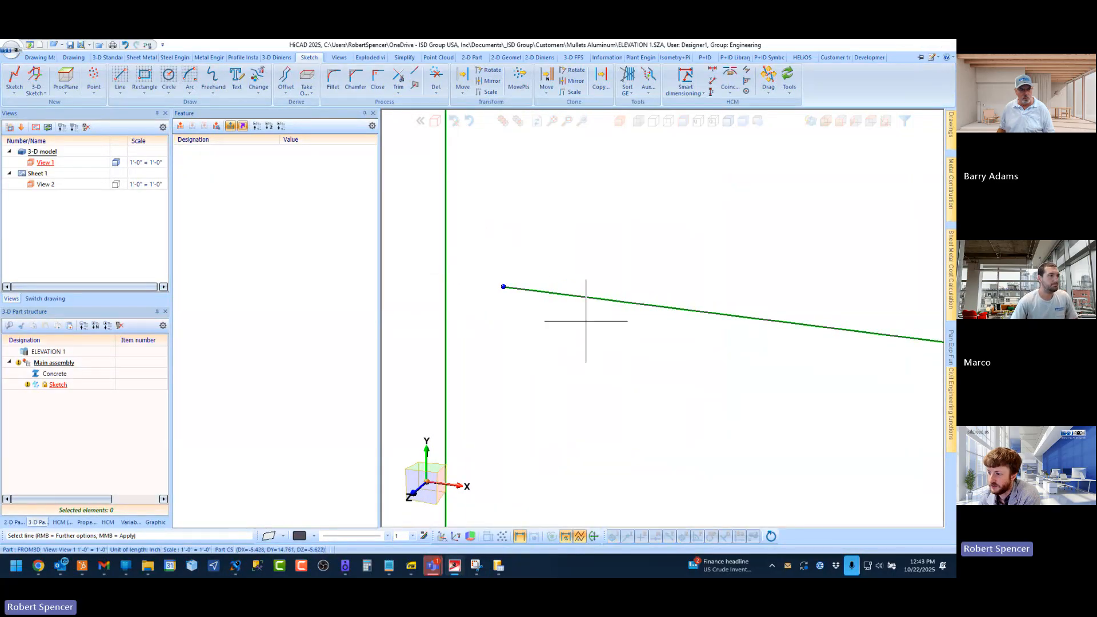
pyautogui.scroll(-3, 449, 301)
pyautogui.scroll(-4, 470, 336)
pyautogui.scroll(-3, 463, 328)
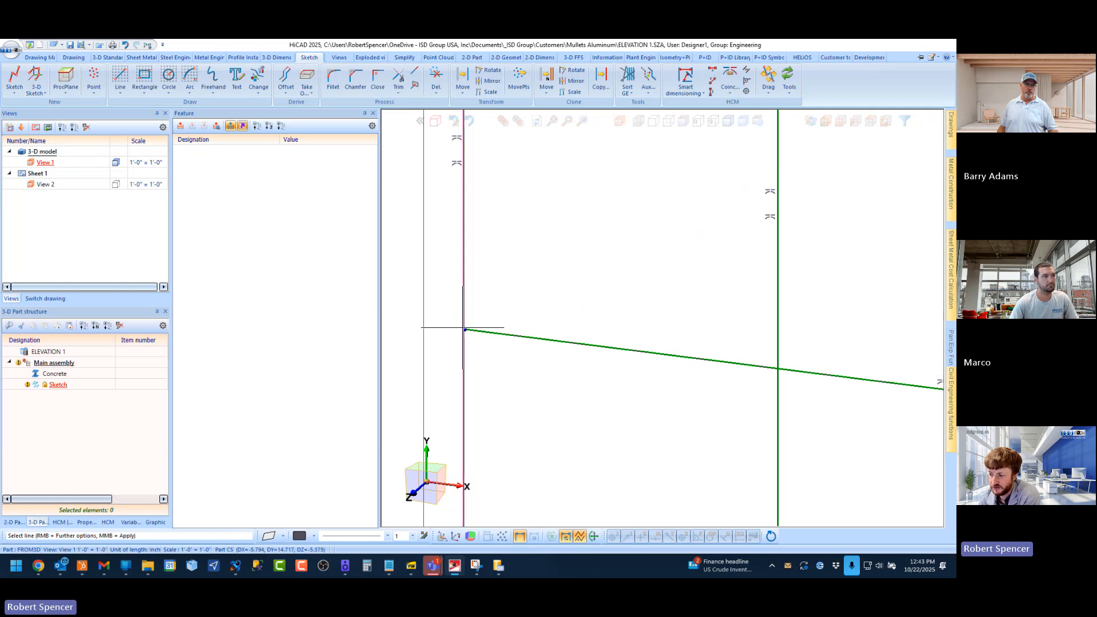
pyautogui.scroll(8, 464, 331)
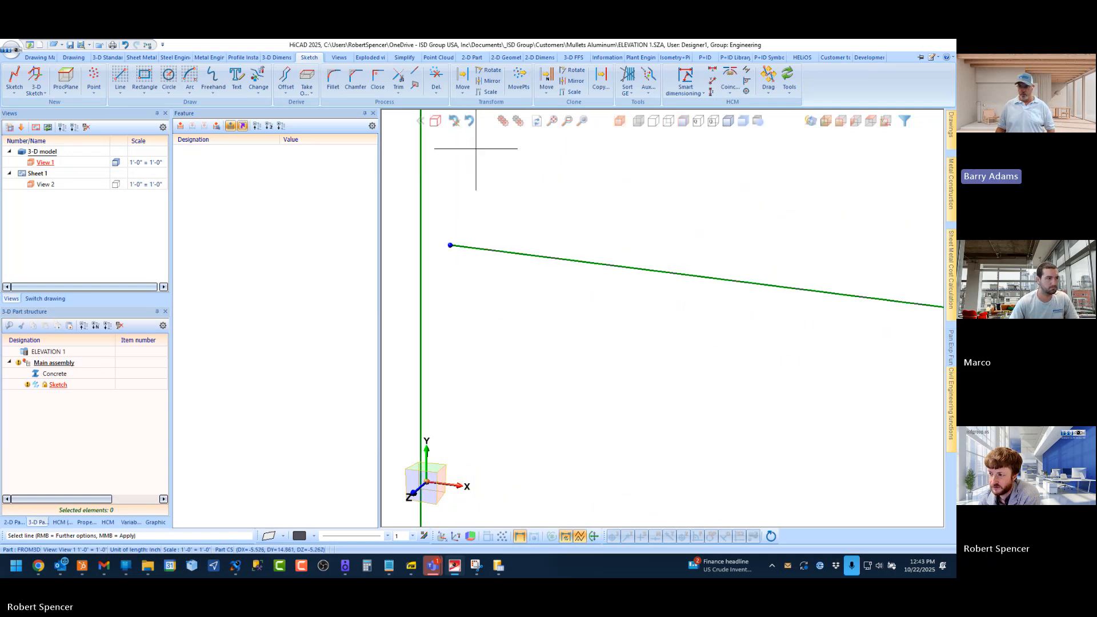
pyautogui.click(454, 121)
pyautogui.scroll(-2, 459, 276)
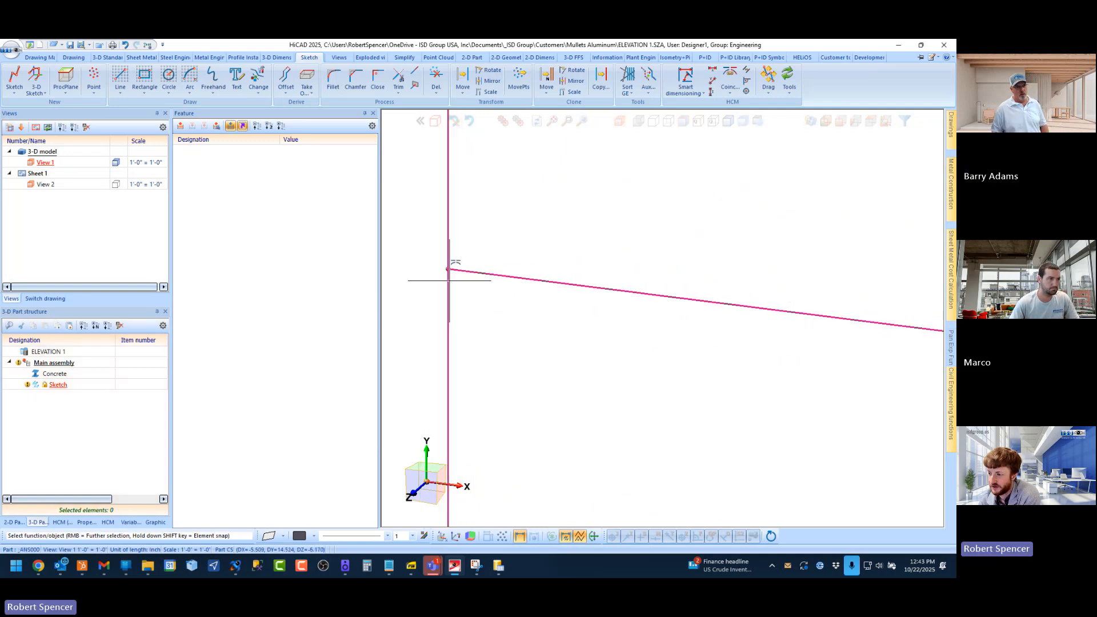
# Step: Delete double lines from the active raster sketch, with the whole 3x3 grid in view
pyautogui.scroll(-3, 448, 259)
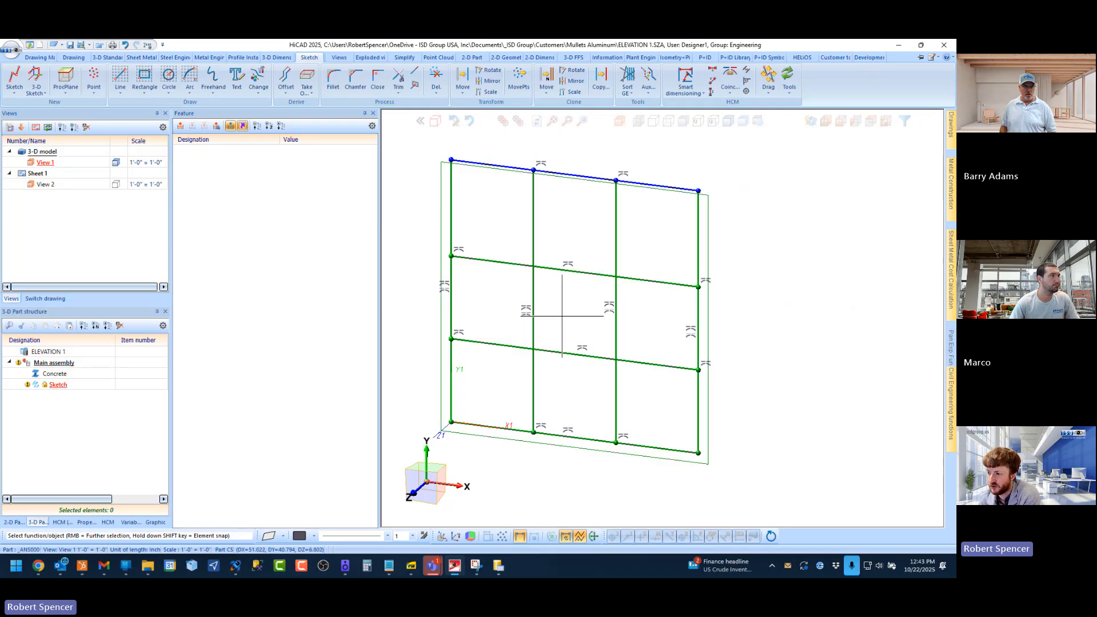
pyautogui.scroll(1, 596, 243)
pyautogui.scroll(-1, 597, 244)
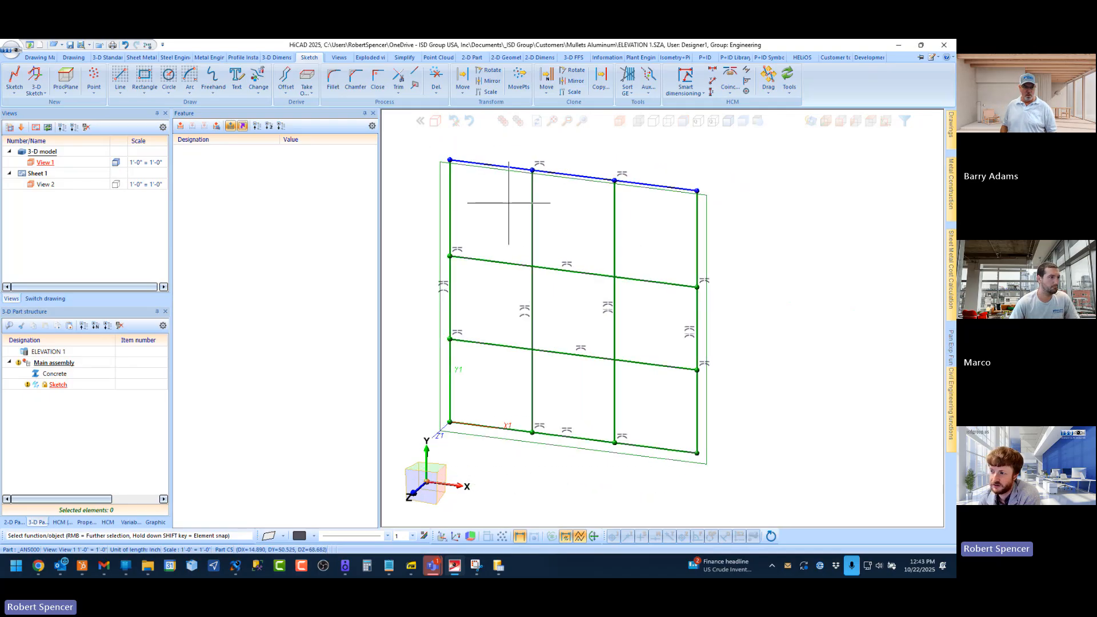
pyautogui.click(543, 77)
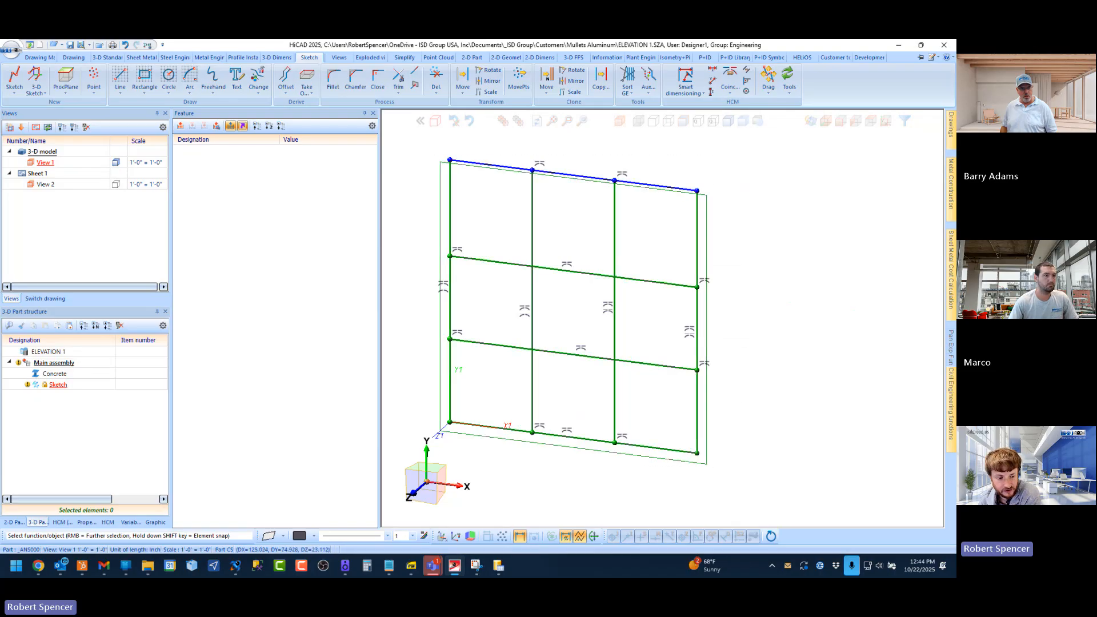
pyautogui.scroll(-1, 586, 348)
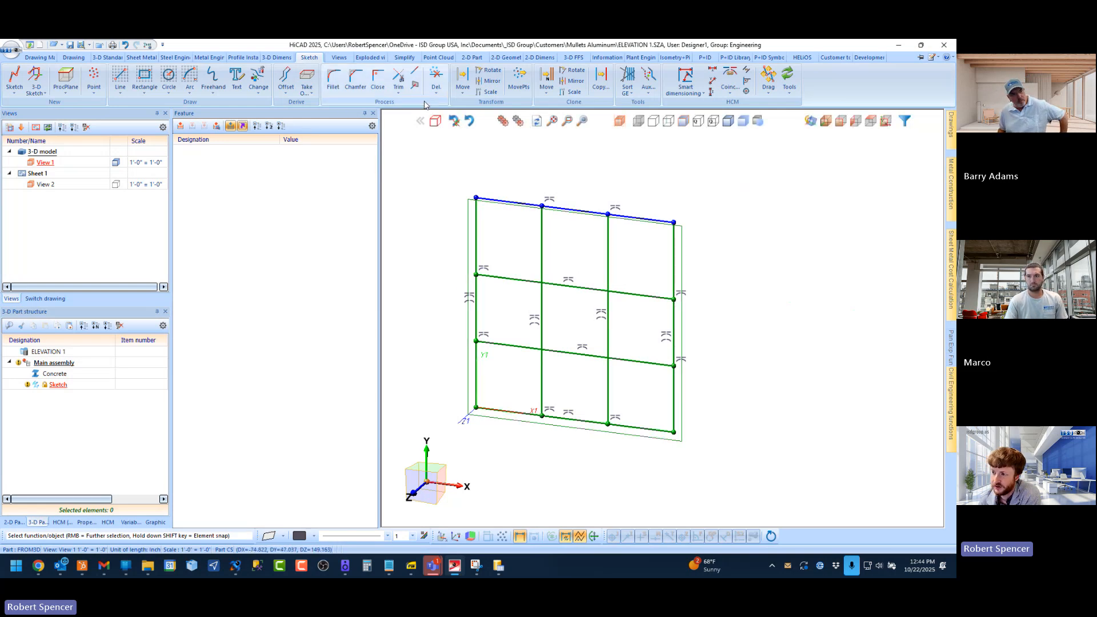
pyautogui.click(436, 86)
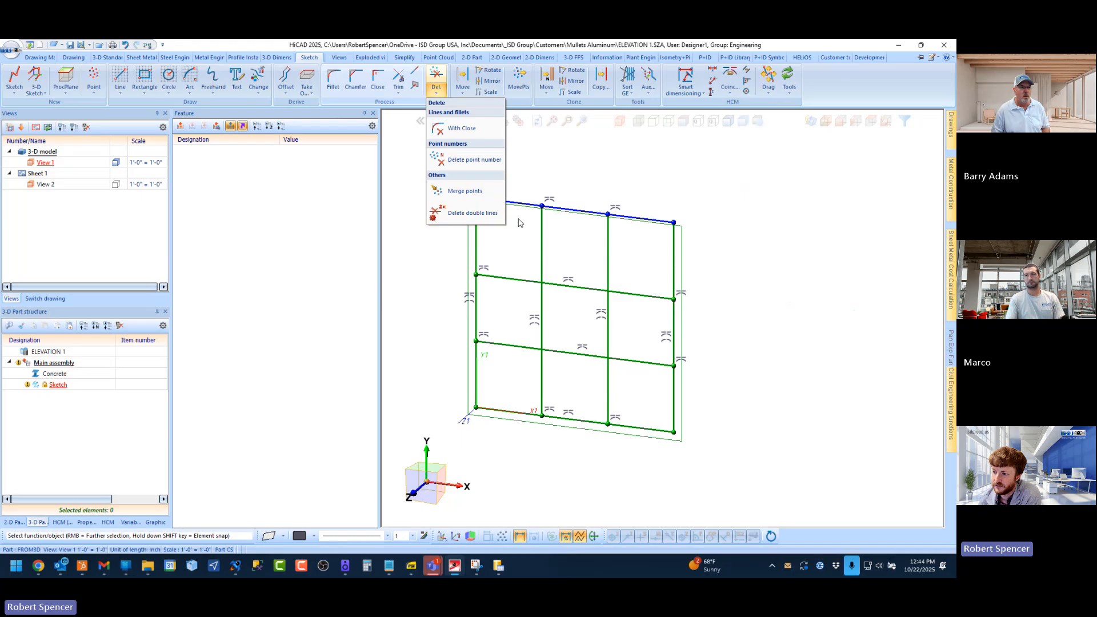
pyautogui.click(469, 213)
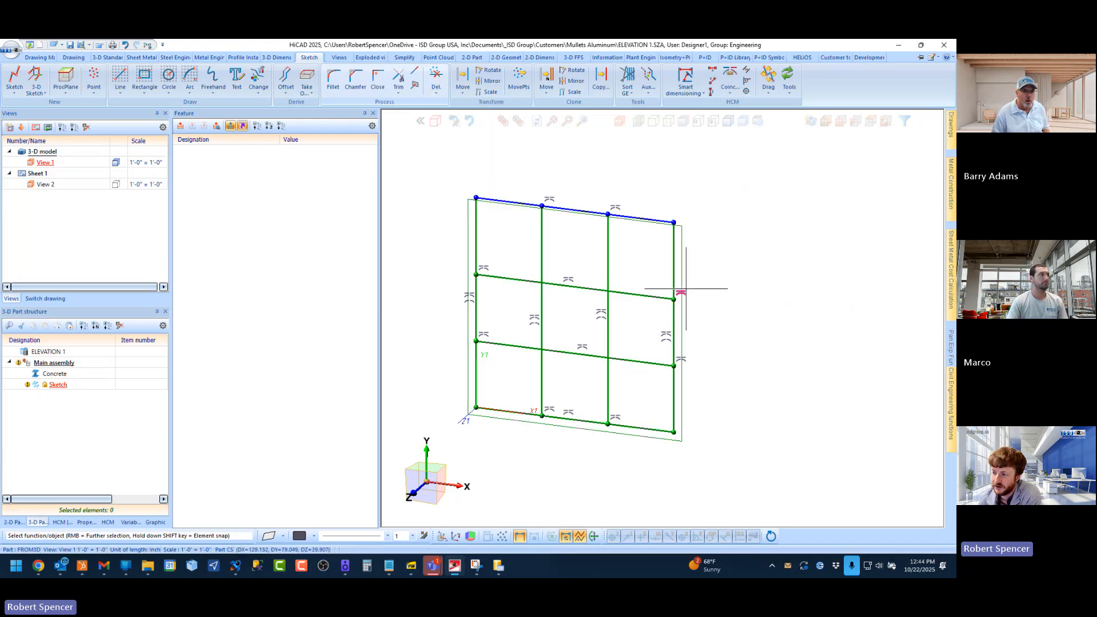
pyautogui.click(434, 92)
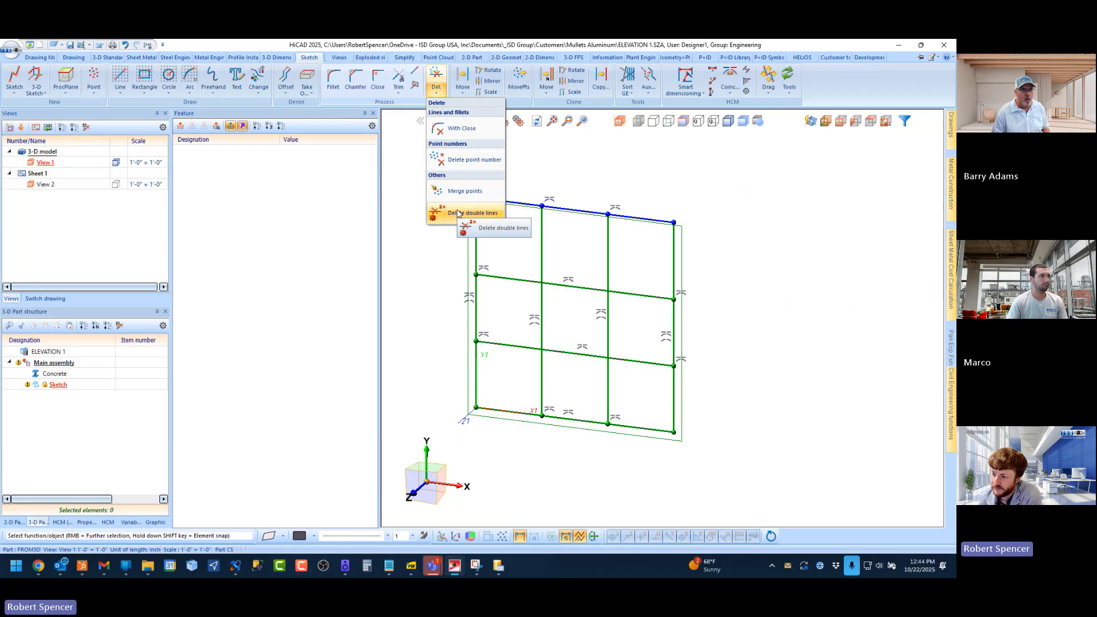
pyautogui.click(457, 212)
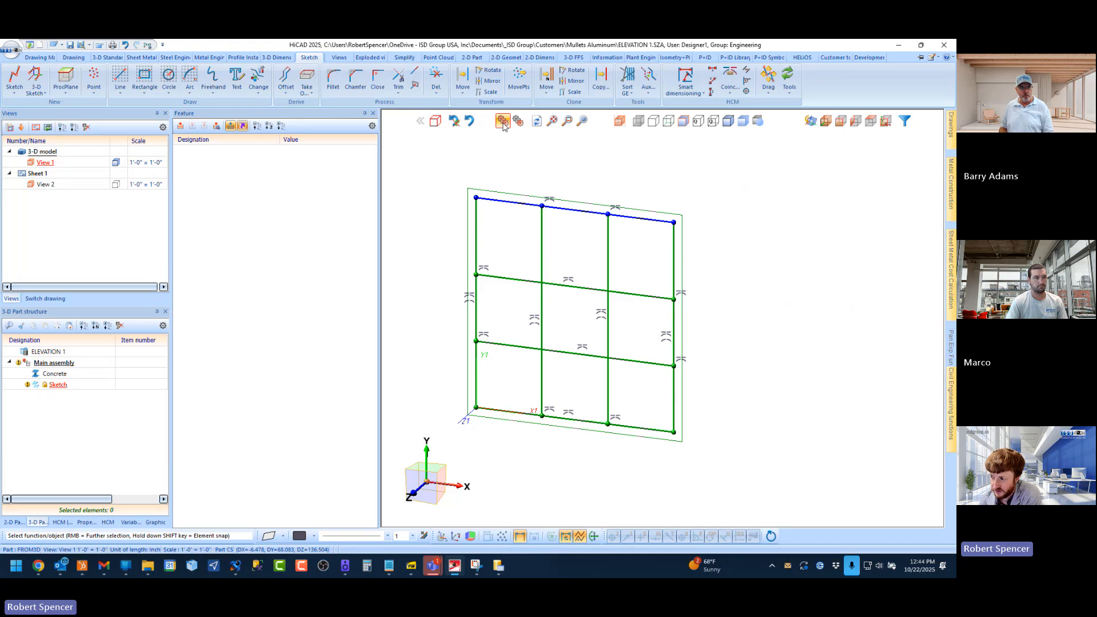
# Step: Show the hidden concrete wall again together with the raster sketch
pyautogui.click(503, 122)
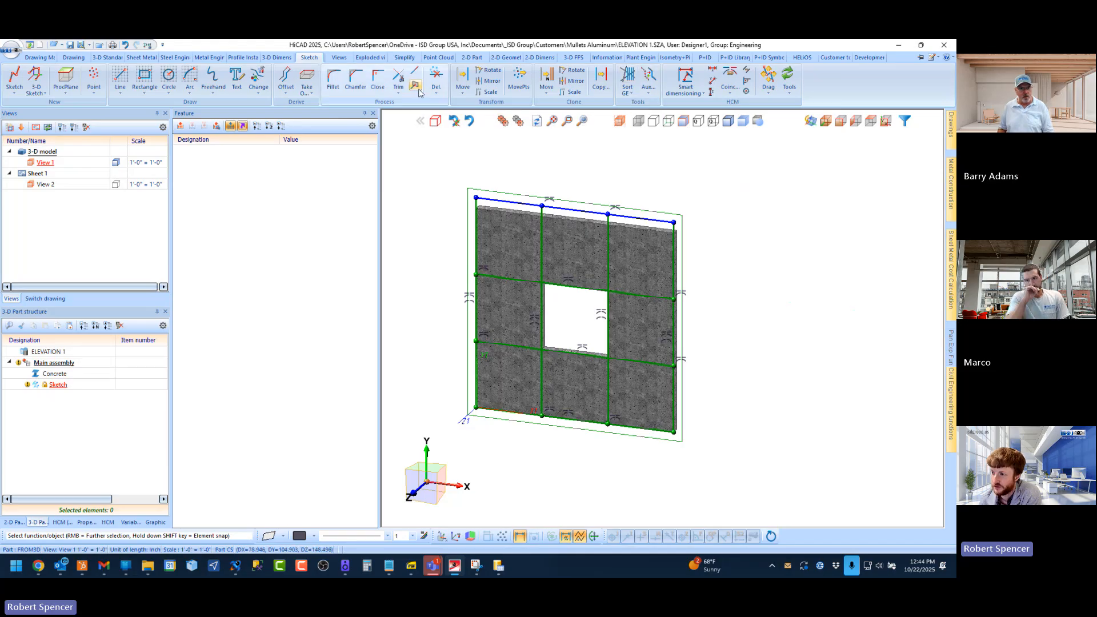
pyautogui.click(436, 86)
pyautogui.click(623, 195)
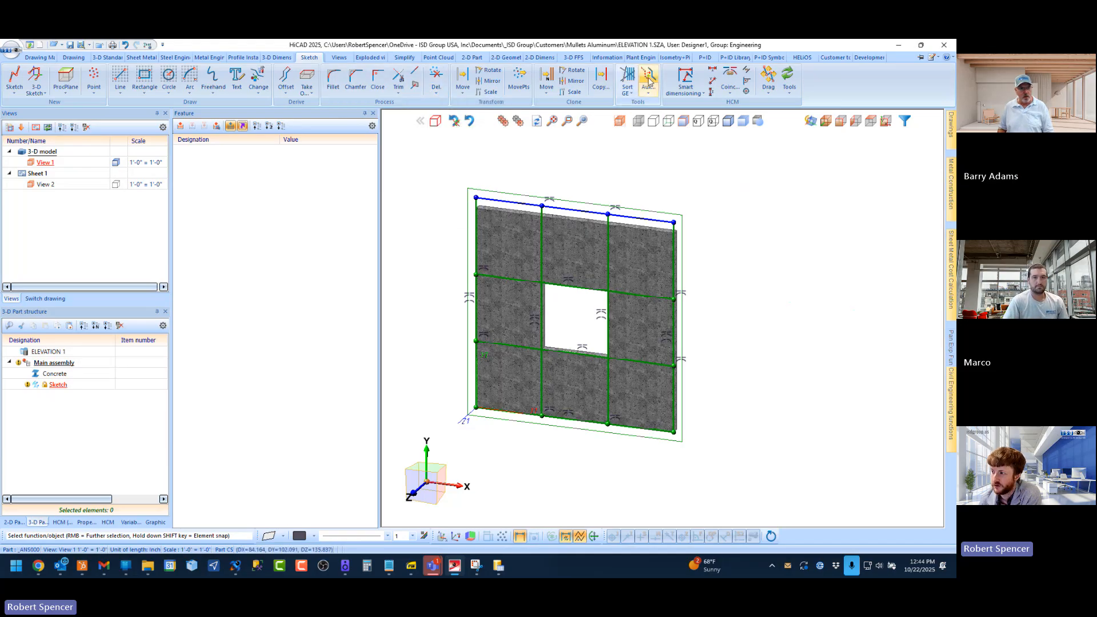
pyautogui.click(628, 80)
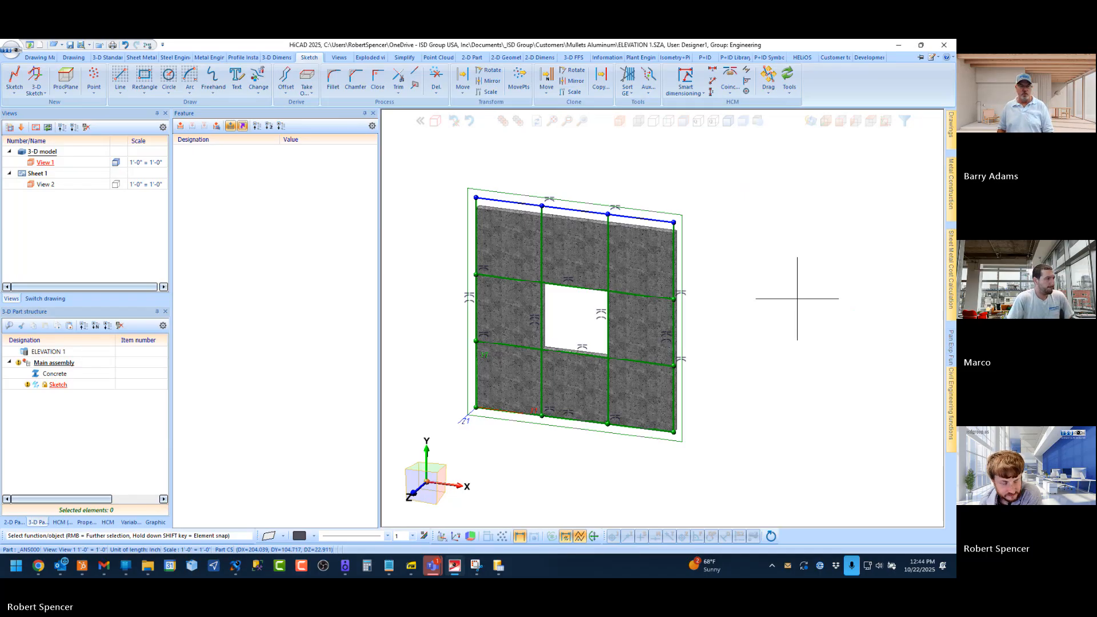
pyautogui.scroll(-1, 588, 300)
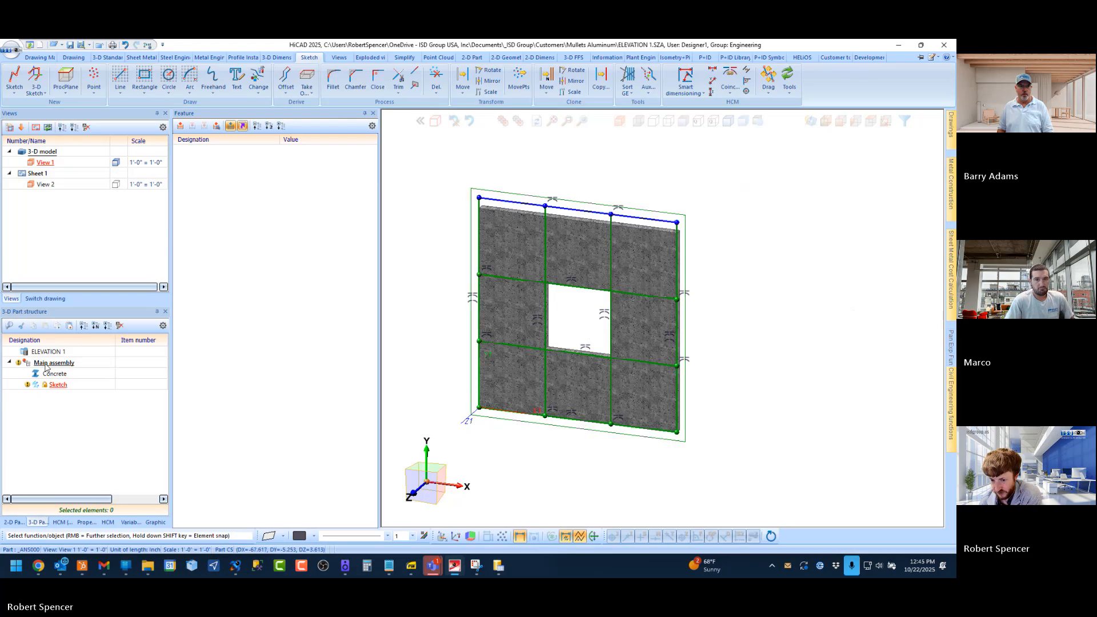
pyautogui.scroll(-2, 563, 279)
pyautogui.scroll(1, 563, 279)
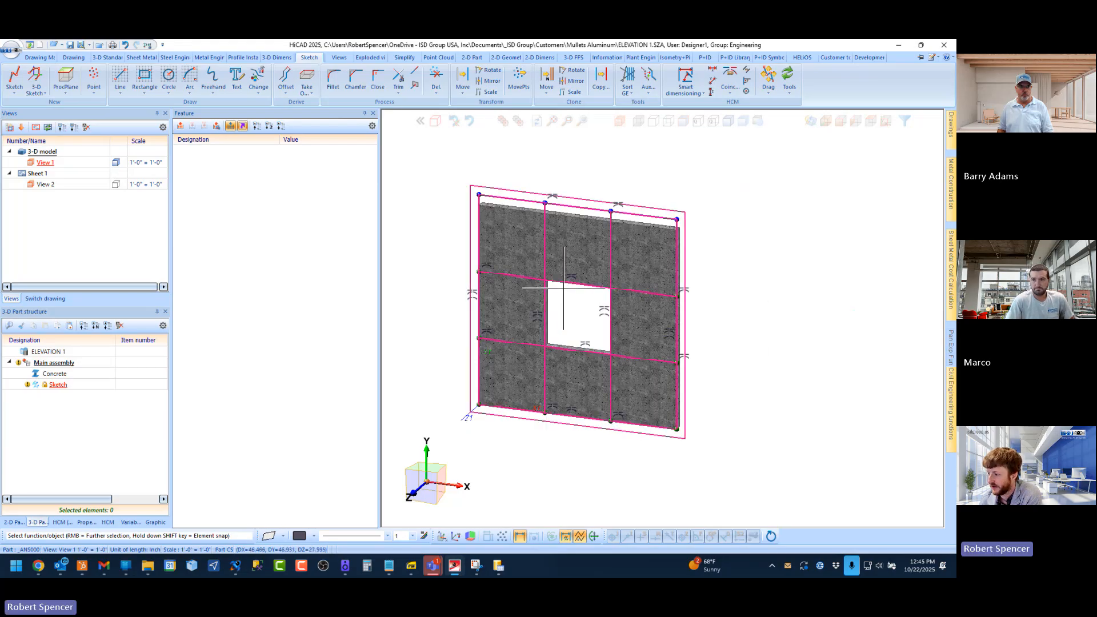
# Step: Display the Layout planning functions of the Civil Engineering functions and look through their subcategories
pyautogui.moveTo(948, 411)
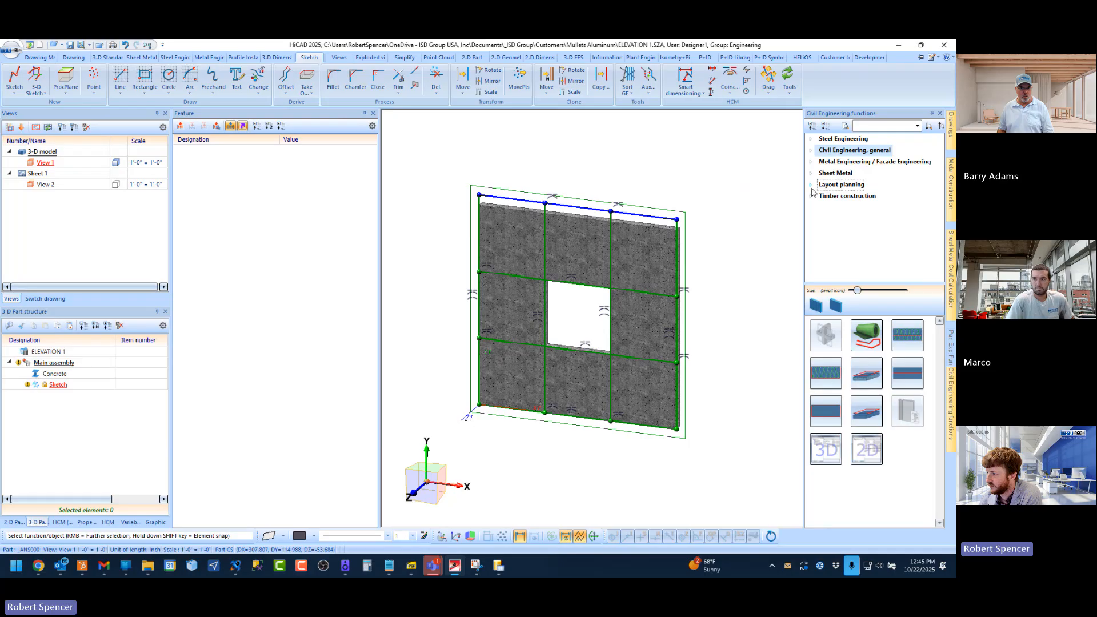
pyautogui.click(836, 187)
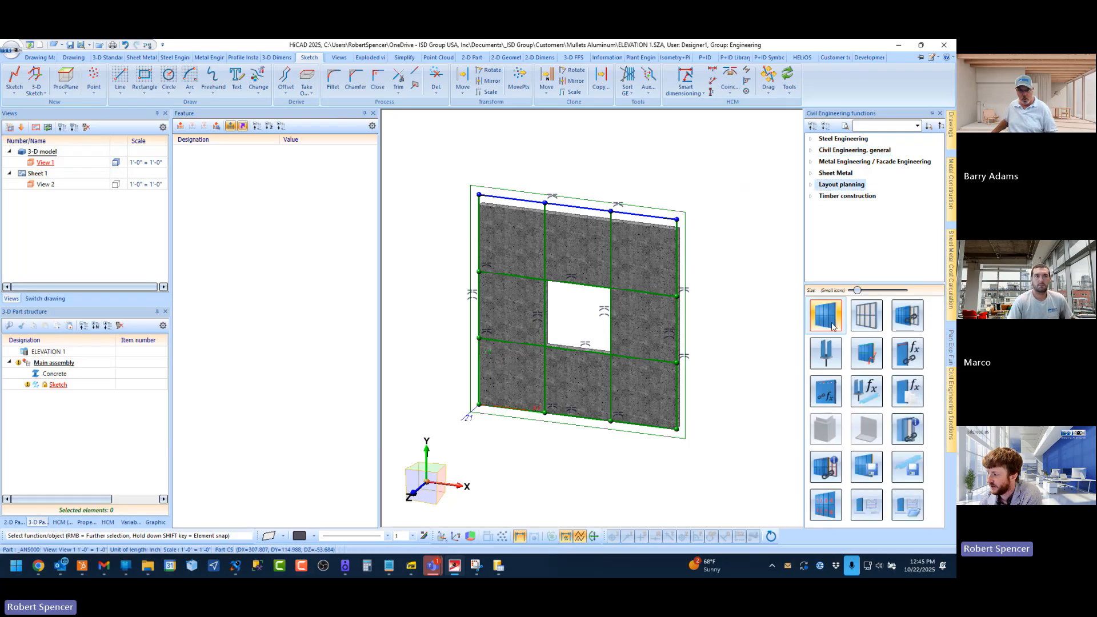
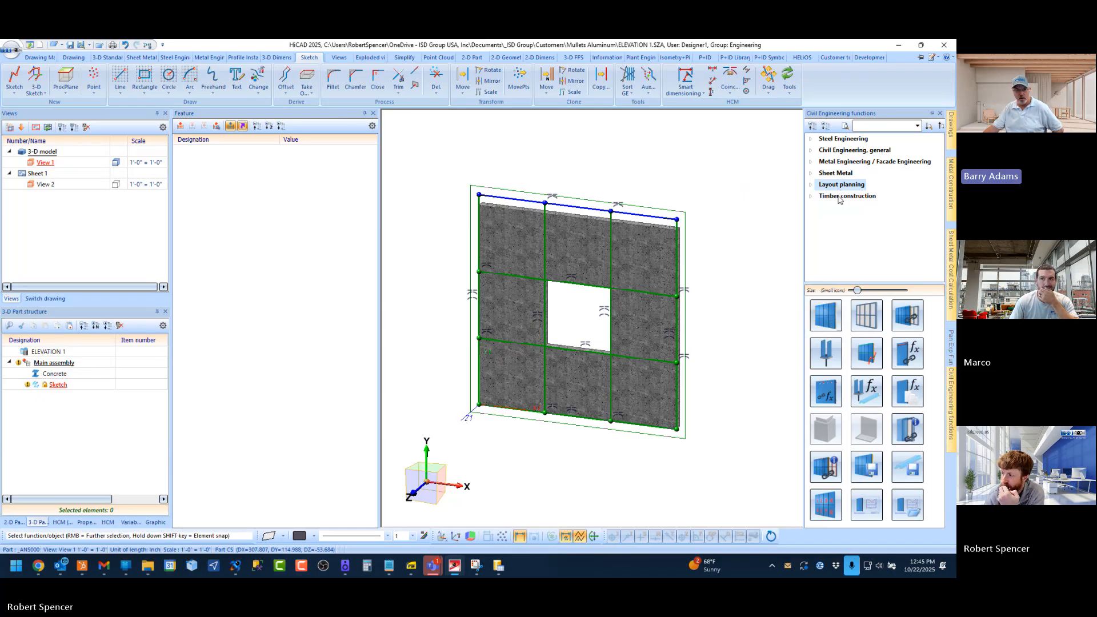
pyautogui.click(811, 186)
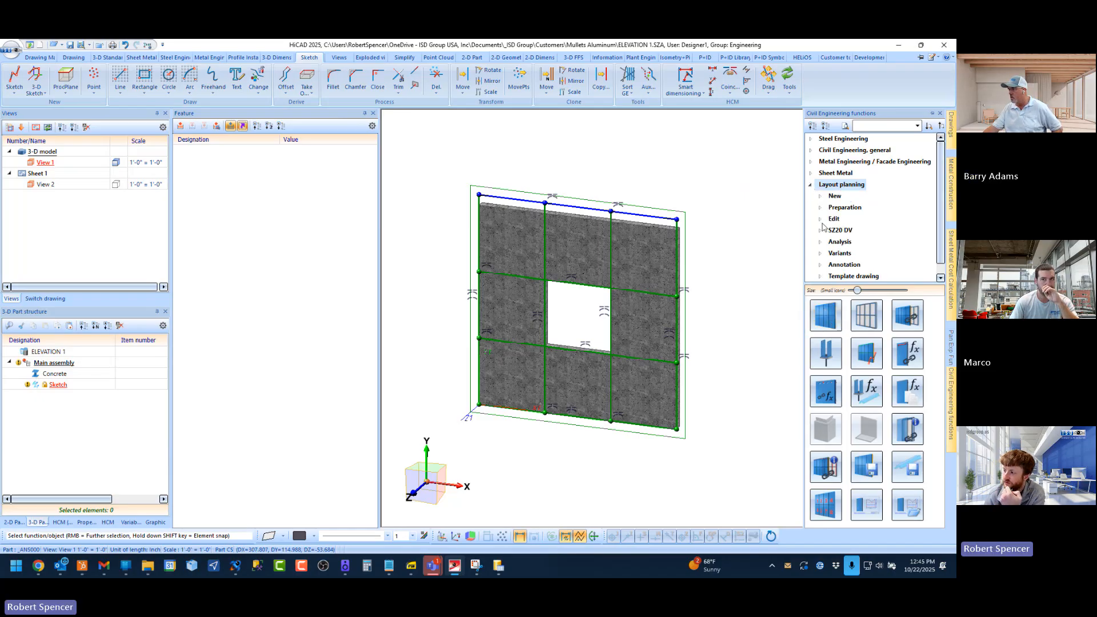
pyautogui.scroll(-1, 817, 197)
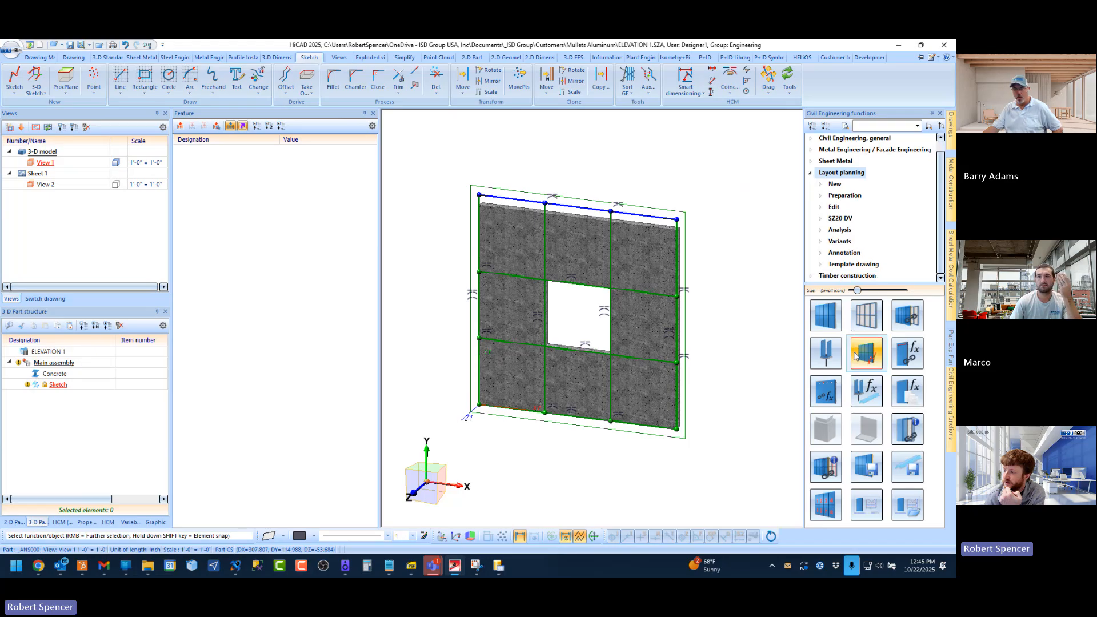
pyautogui.click(810, 172)
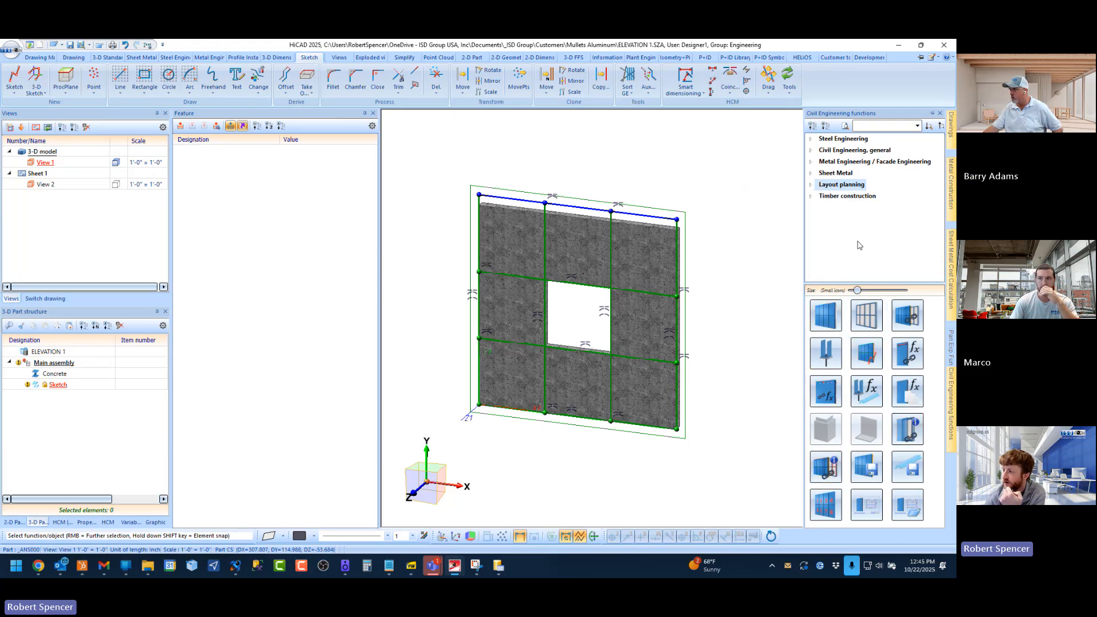
# Step: Browse the Steel Engineering functions and their subcategories among the Civil Engineering functions
pyautogui.click(810, 138)
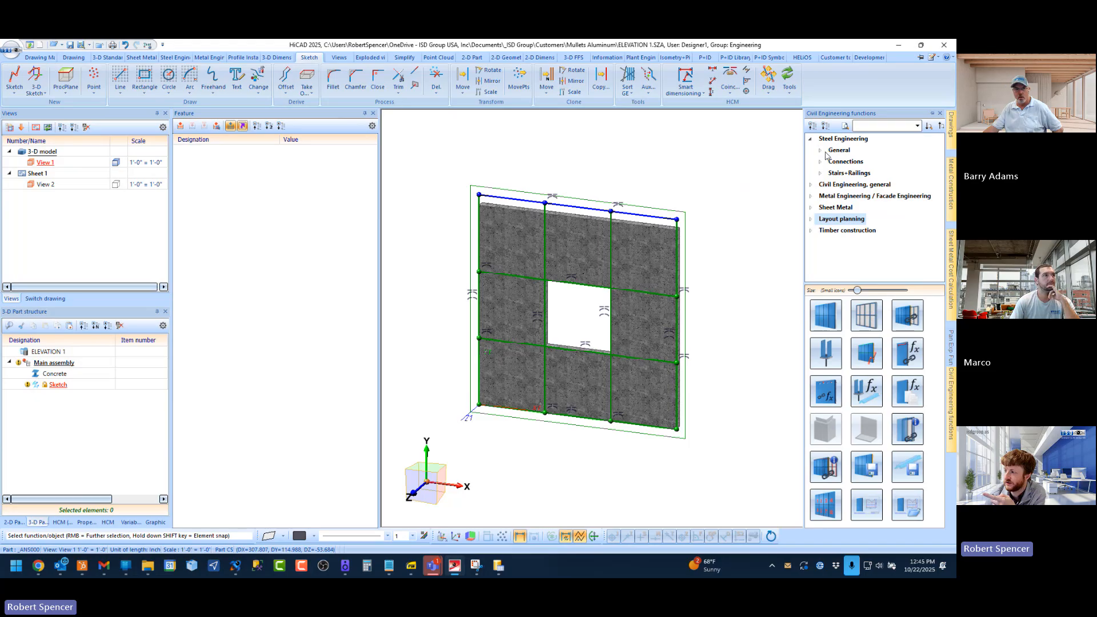
pyautogui.click(842, 140)
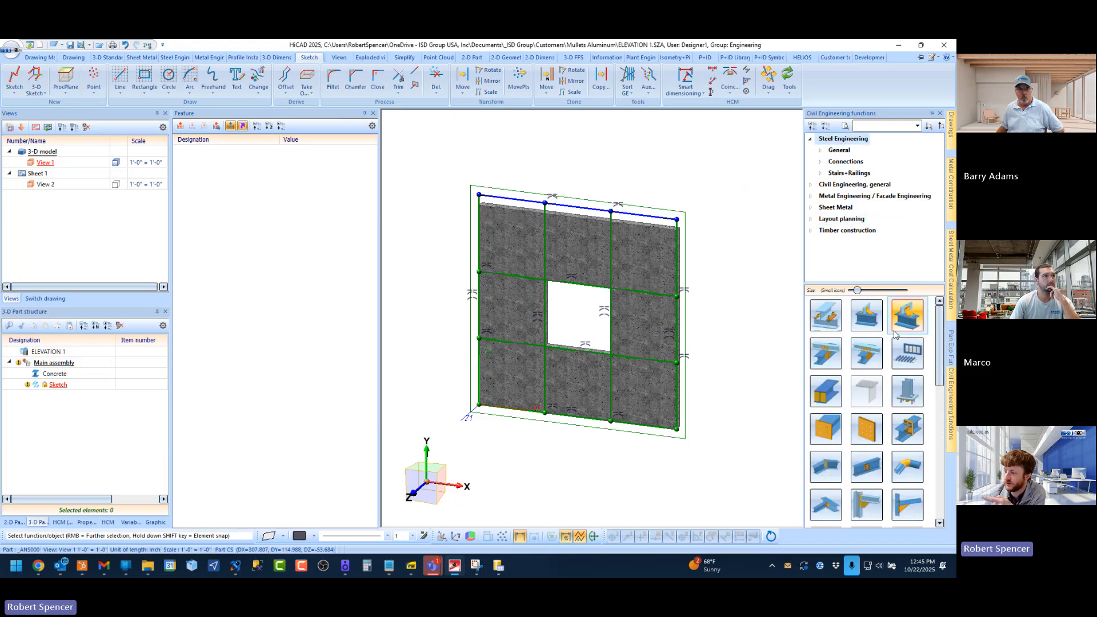
pyautogui.scroll(-4, 887, 361)
pyautogui.scroll(-4, 887, 361)
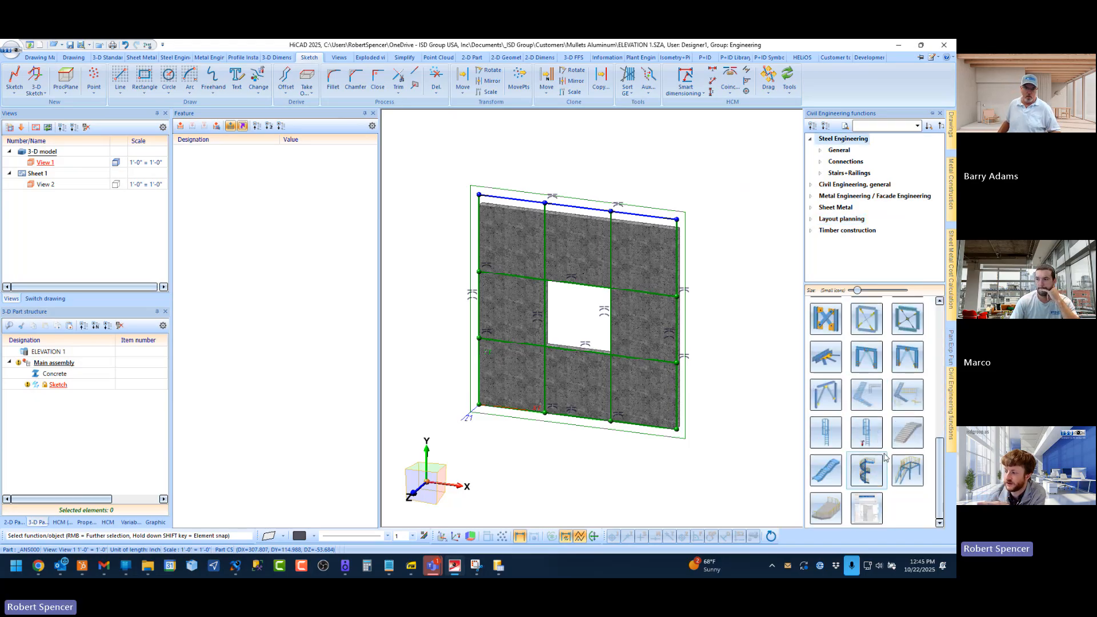
pyautogui.scroll(6, 879, 360)
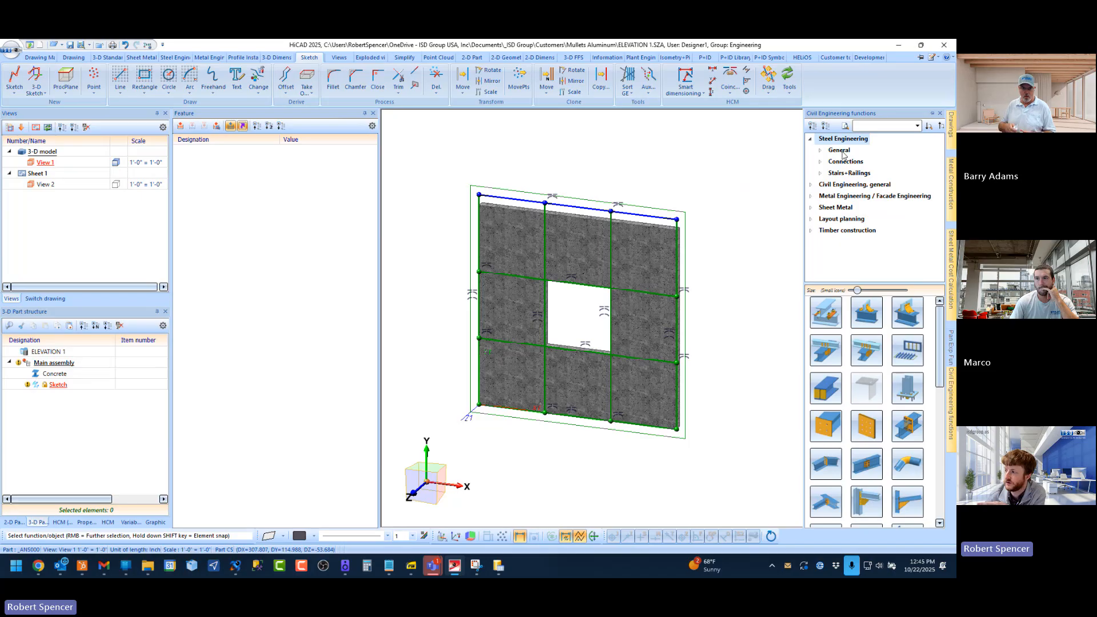
# Step: Find Element Installation among the Layout planning functions, check the sketch's panel fields with it, and cancel
pyautogui.click(839, 151)
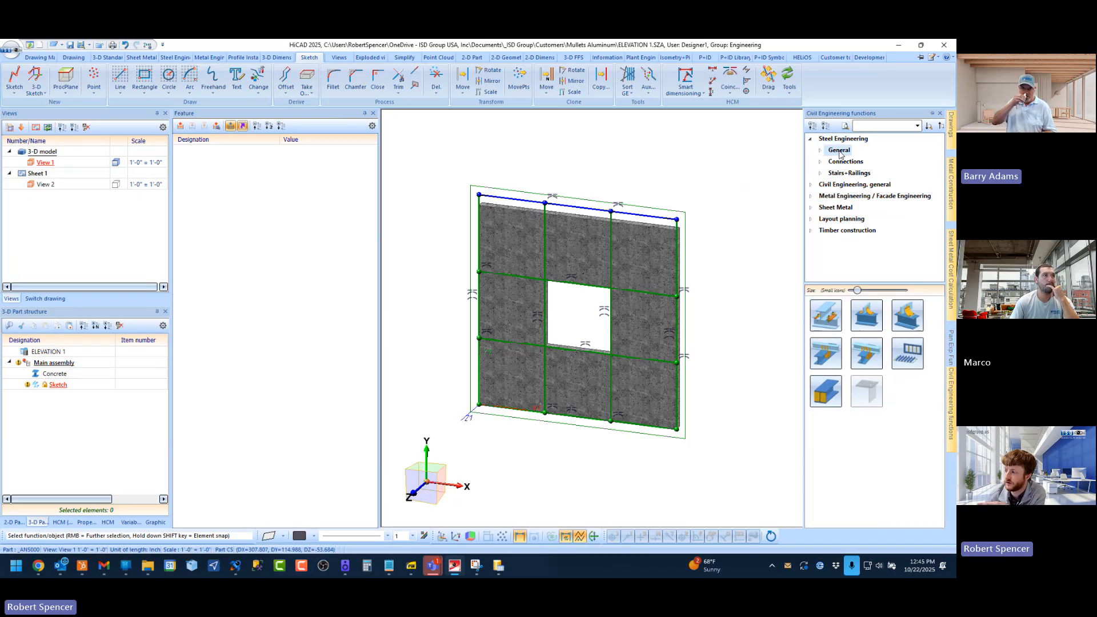
pyautogui.click(809, 140)
pyautogui.click(836, 185)
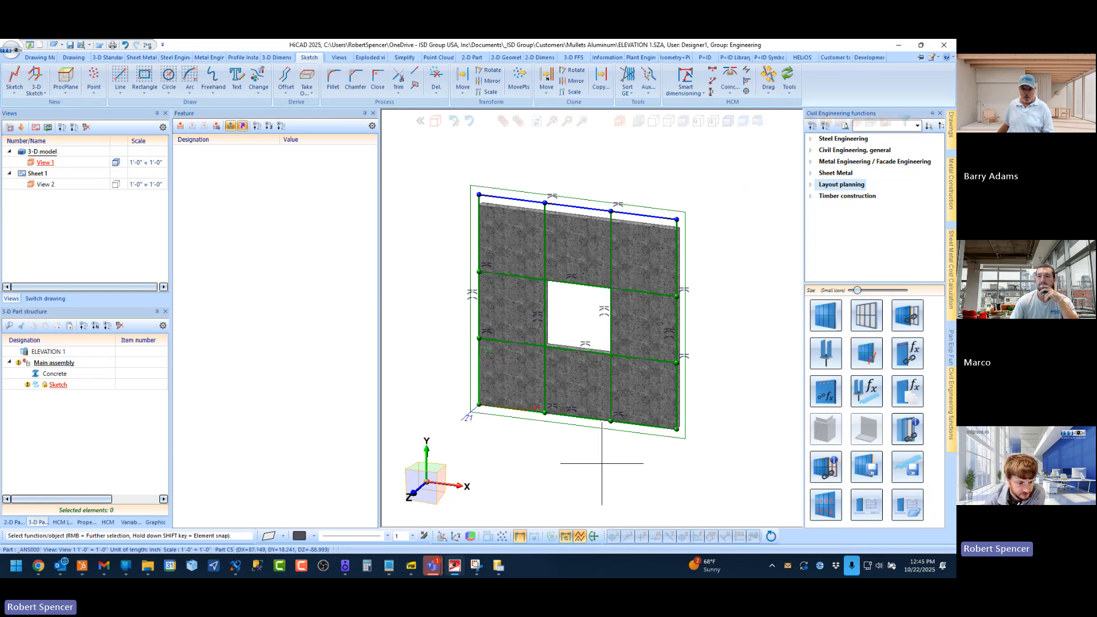
pyautogui.moveTo(950, 400)
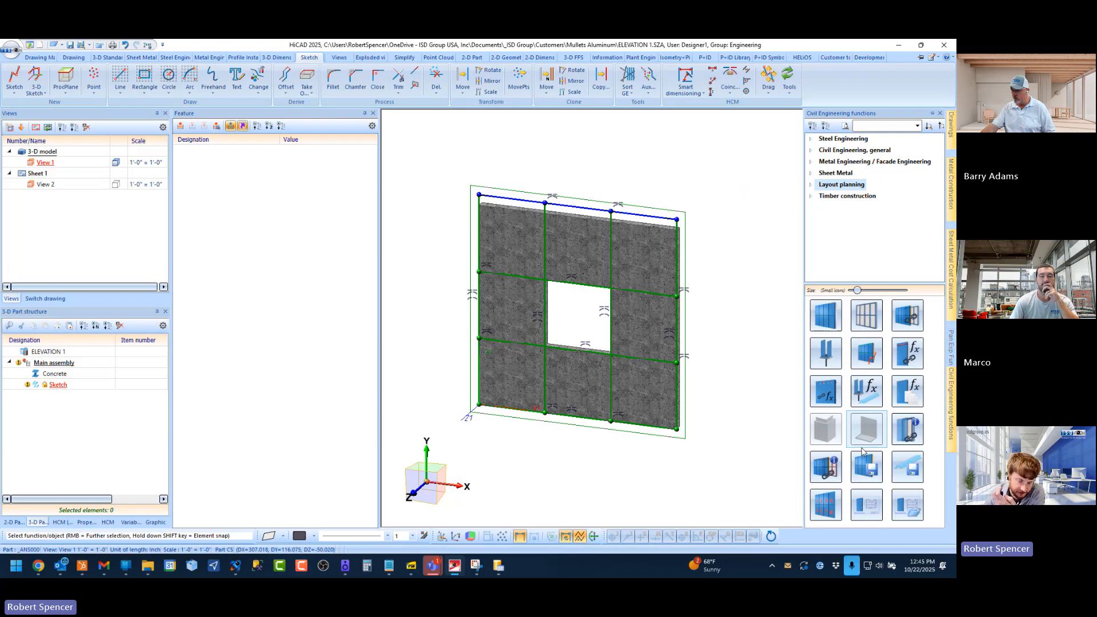
pyautogui.click(829, 326)
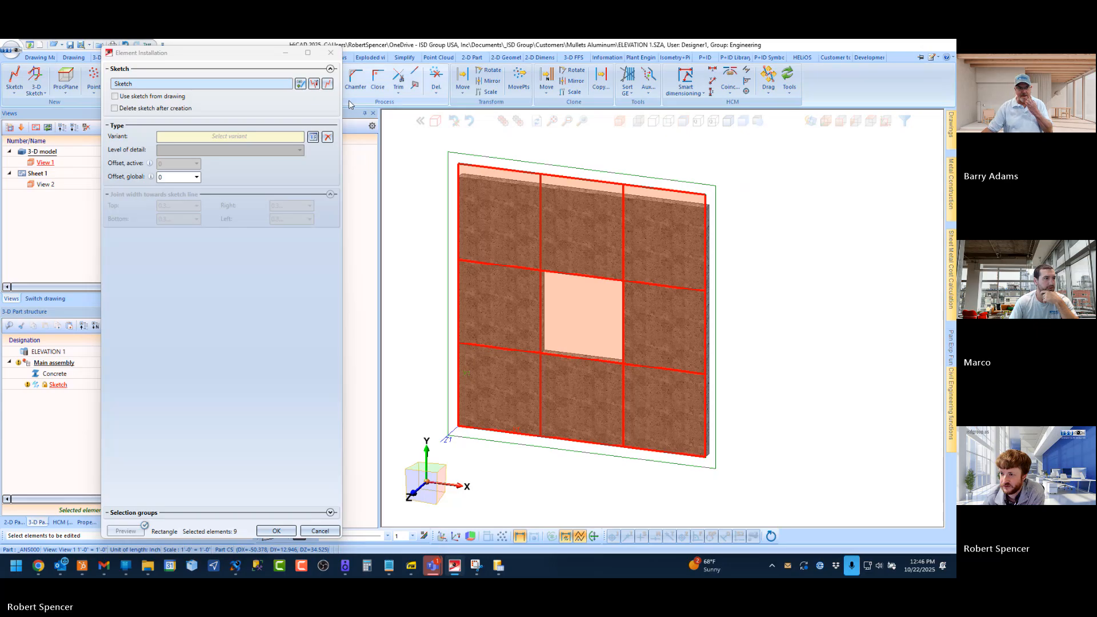
pyautogui.click(314, 531)
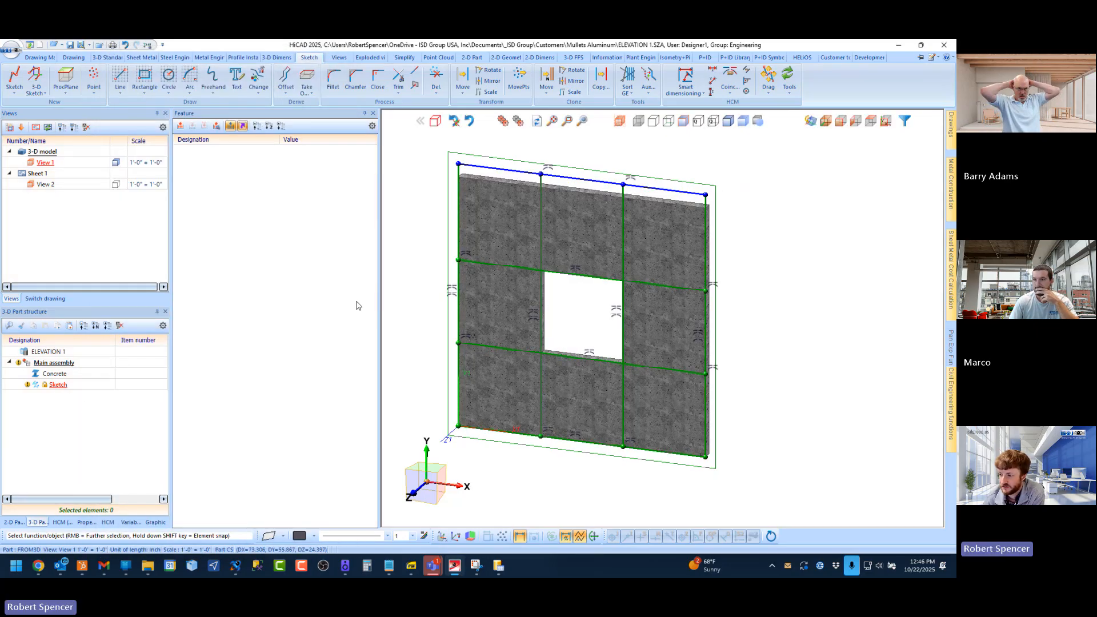
# Step: Isolate the sketch from the concrete wall and shorten the lower horizontal line's left end away from the left vertical line
pyautogui.click(518, 121)
pyautogui.click(443, 86)
pyautogui.scroll(5, 451, 257)
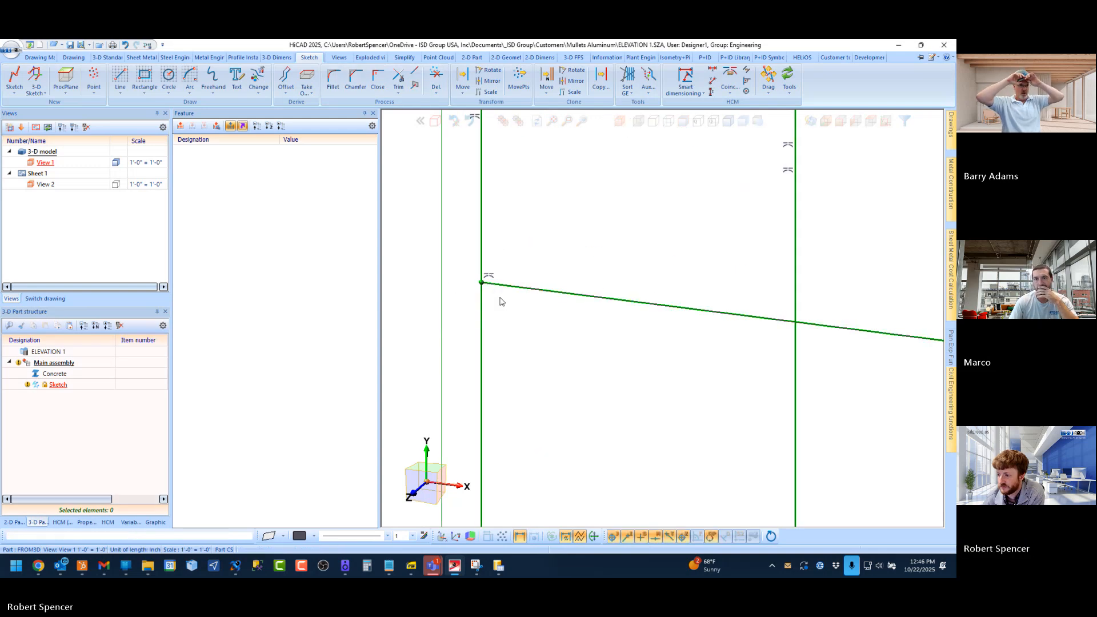
pyautogui.click(516, 288)
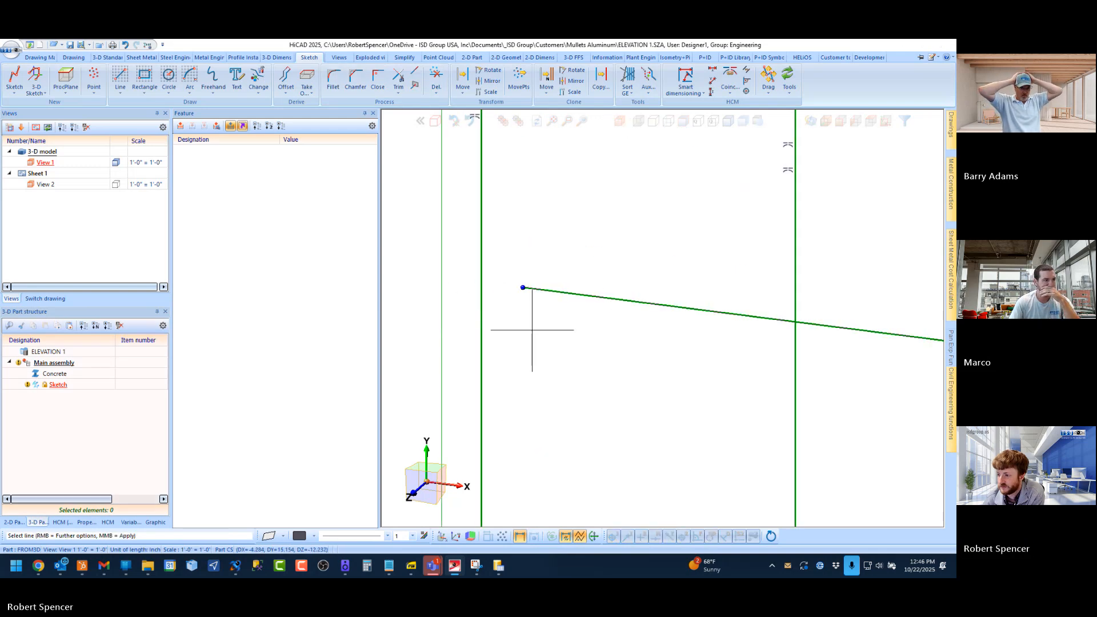
pyautogui.scroll(-1, 503, 309)
pyautogui.scroll(-6, 506, 321)
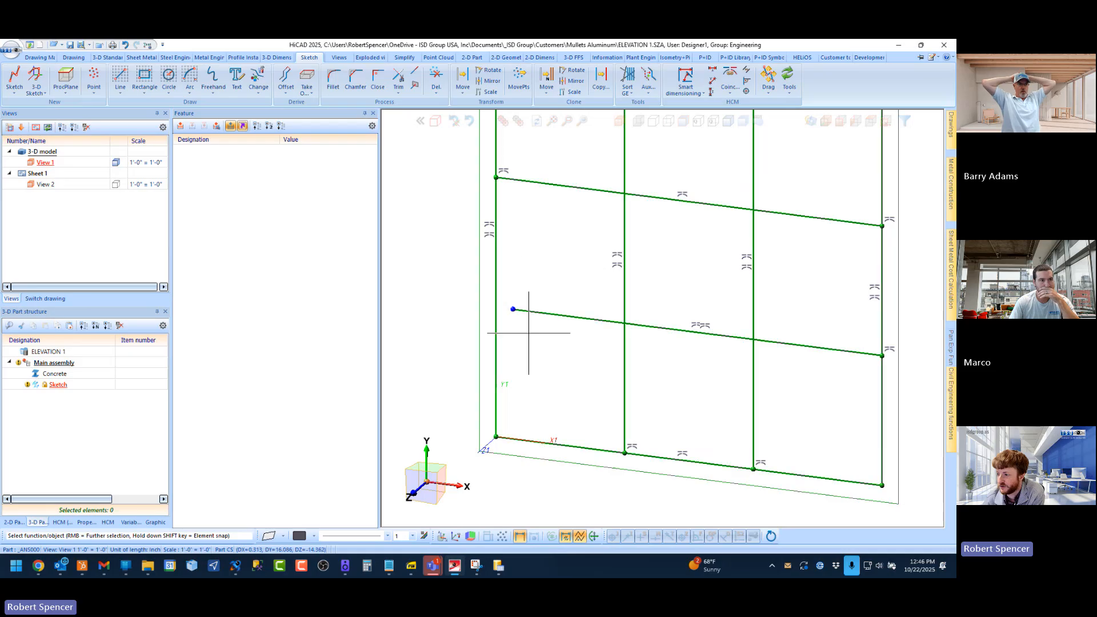
pyautogui.scroll(3, 550, 201)
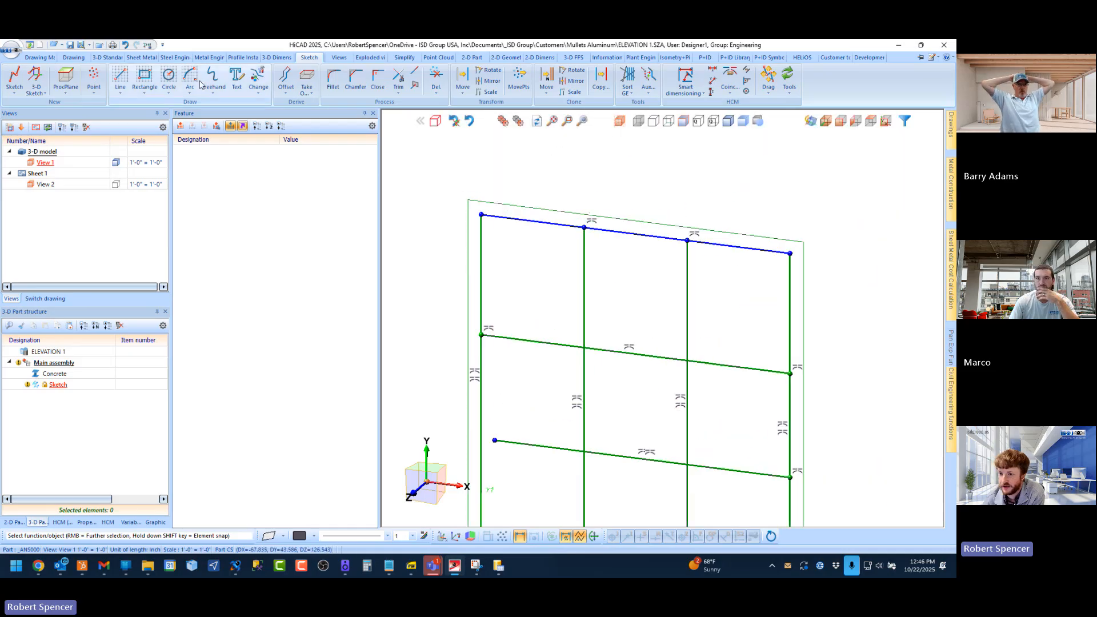
# Step: Draw a second line over the sketch's top edge, from its upper left corner to its upper right corner
pyautogui.click(121, 76)
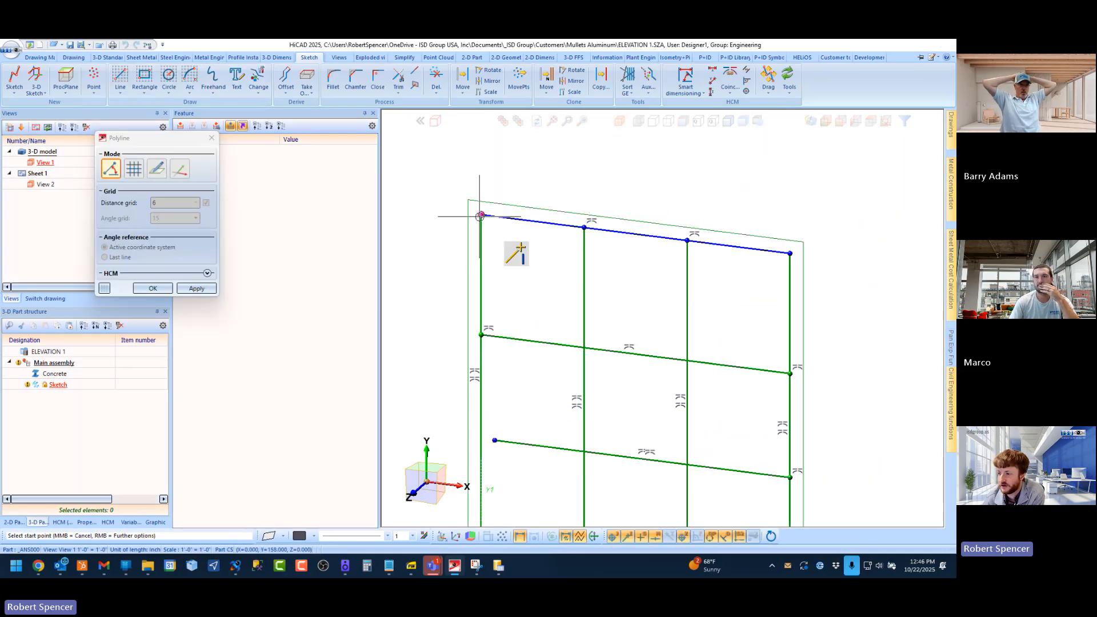
pyautogui.click(790, 253)
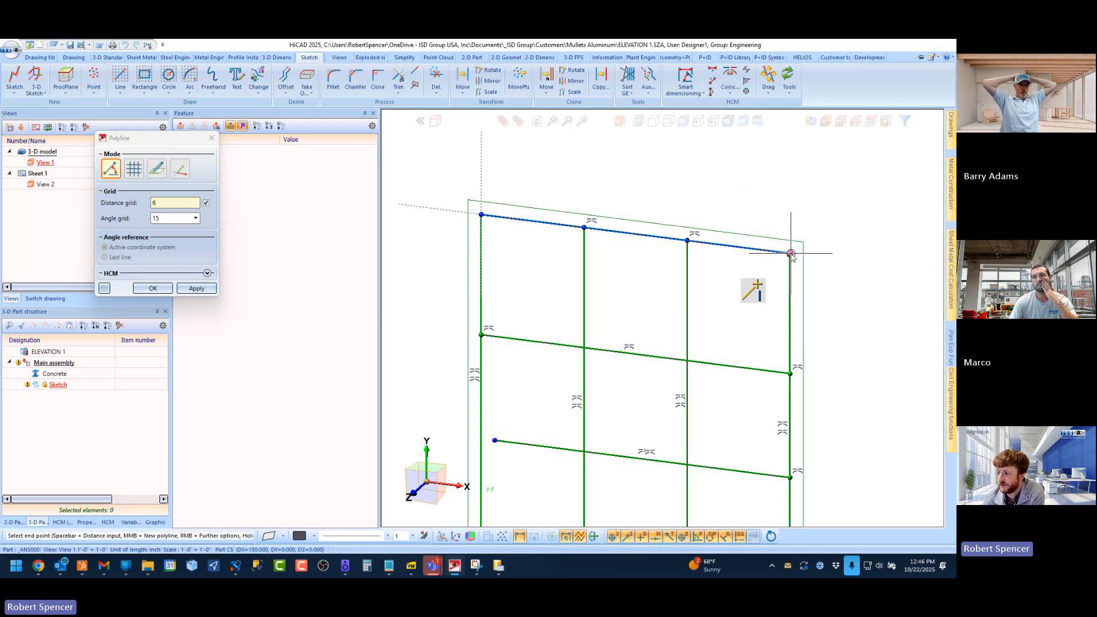
pyautogui.press('Escape')
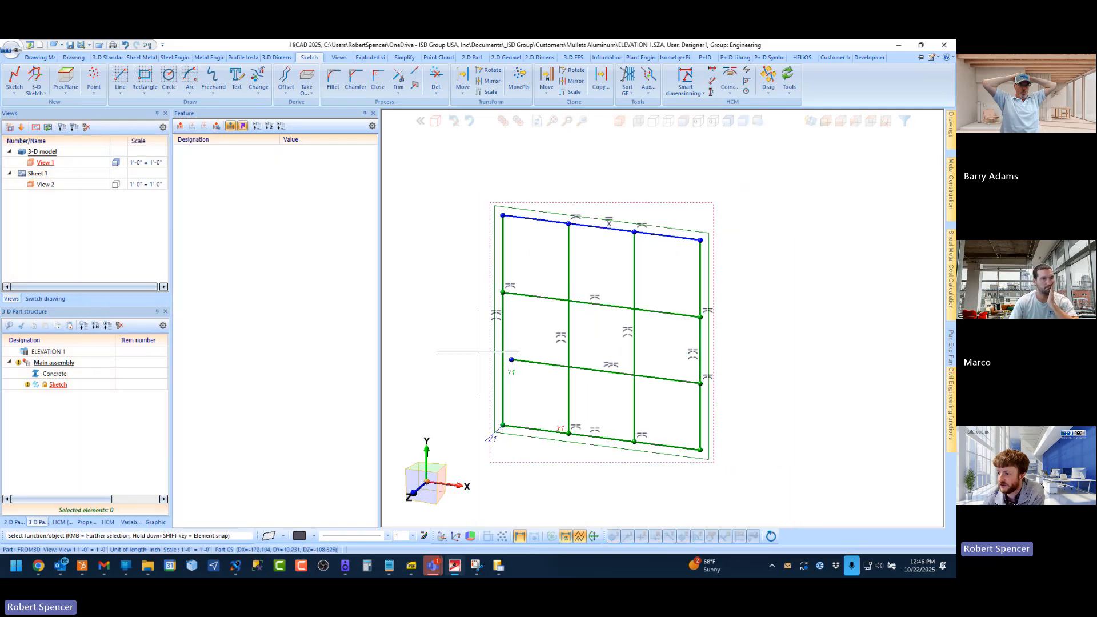
# Step: Extend the lower horizontal line leftwards, leaving a tiny gap to the left vertical line
pyautogui.scroll(5, 462, 400)
pyautogui.click(415, 85)
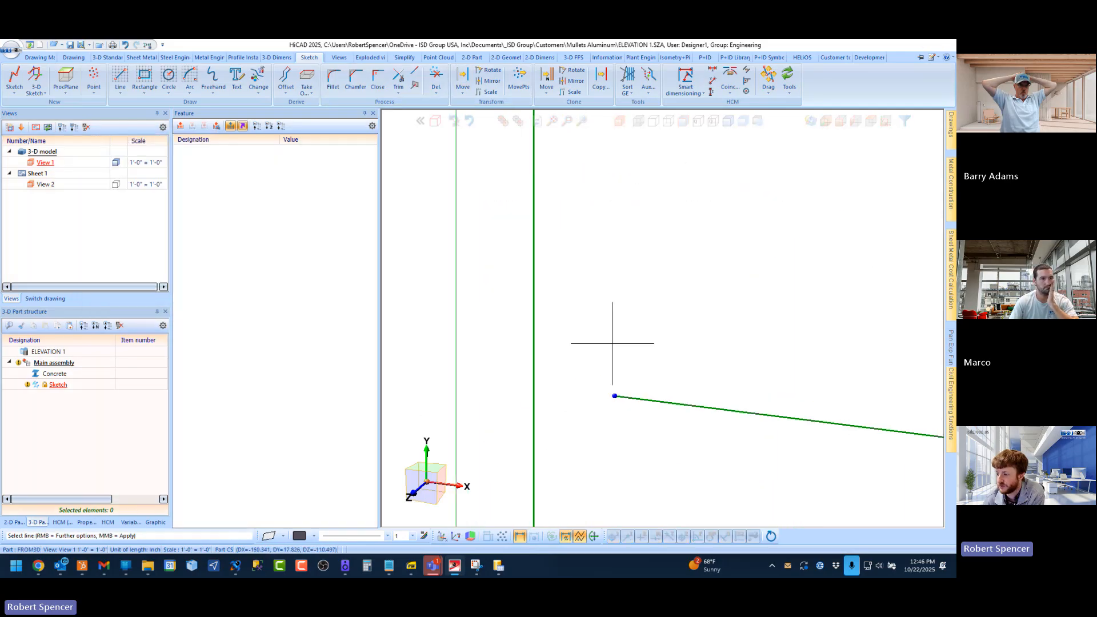
pyautogui.click(633, 399)
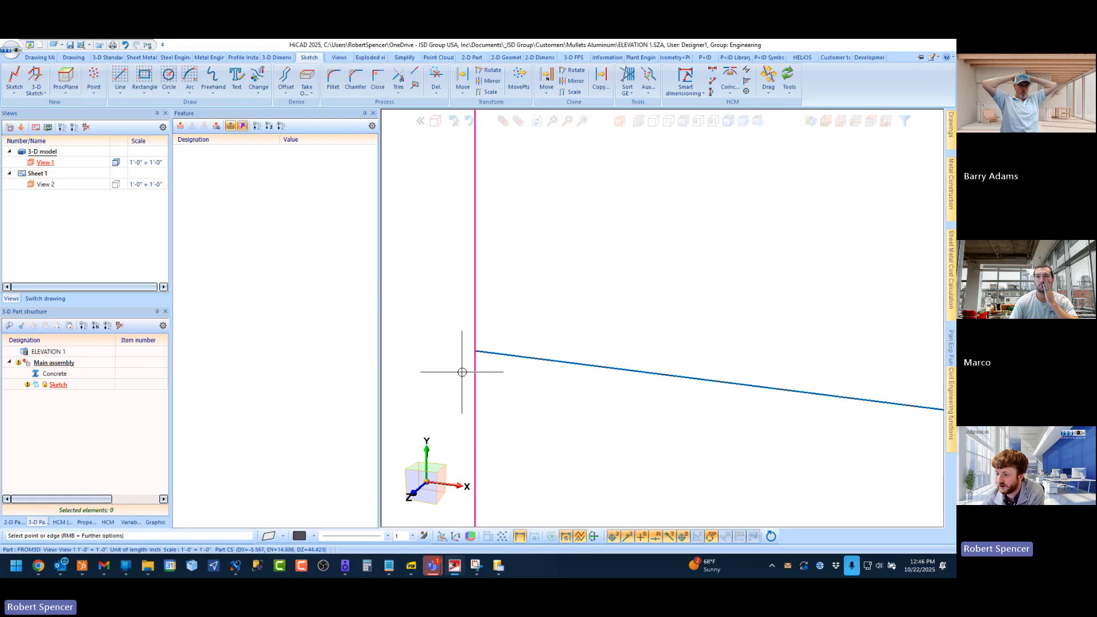
pyautogui.click(502, 270)
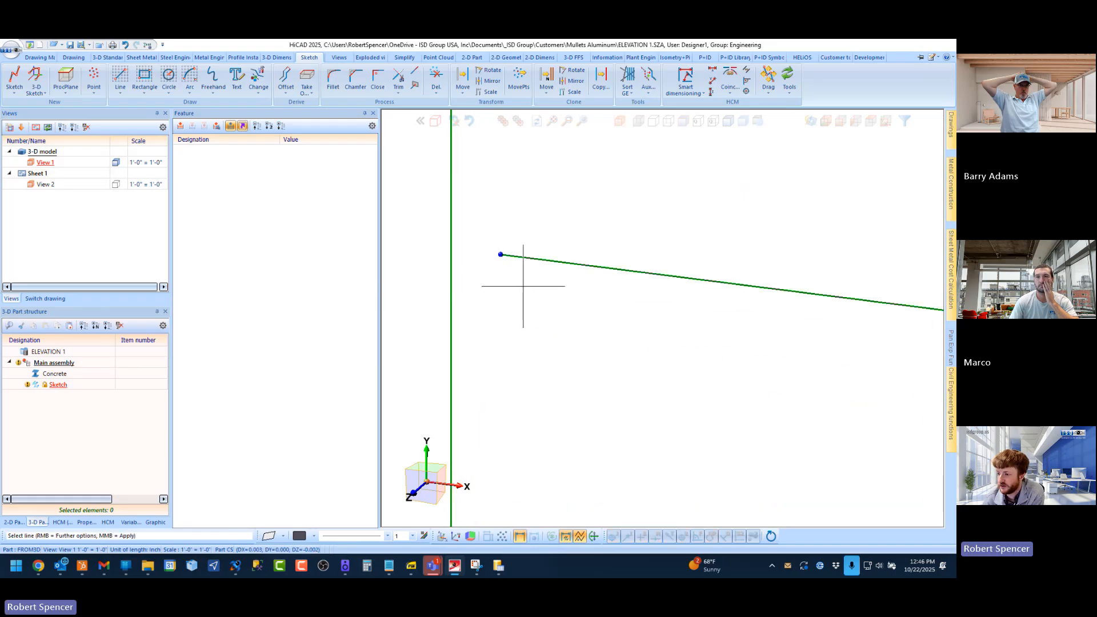
pyautogui.scroll(-10, 483, 331)
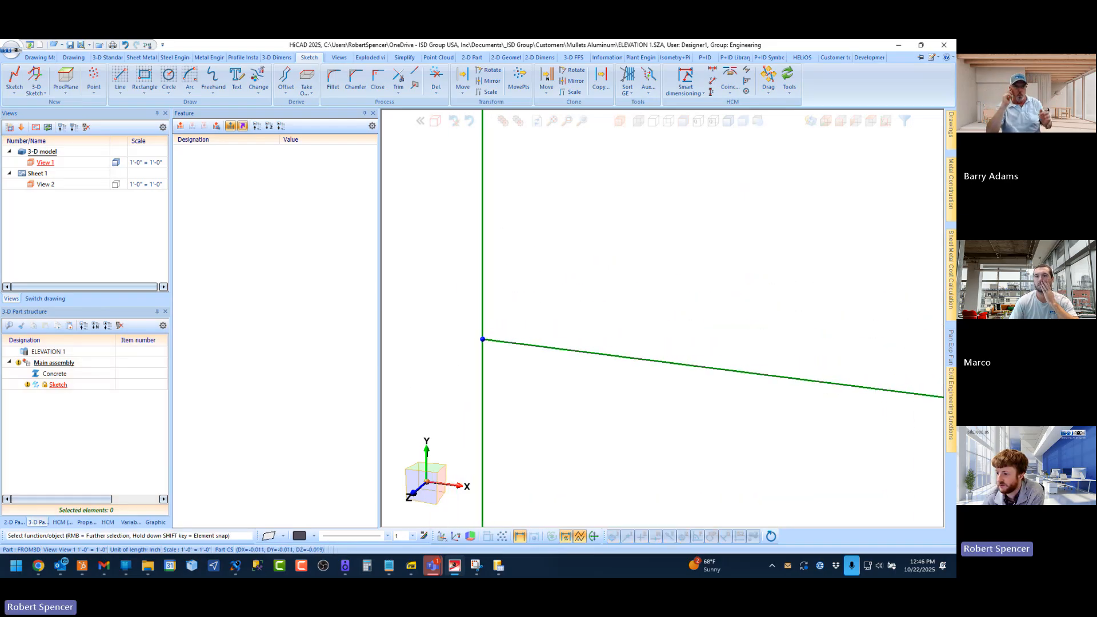
pyautogui.scroll(-5, 483, 340)
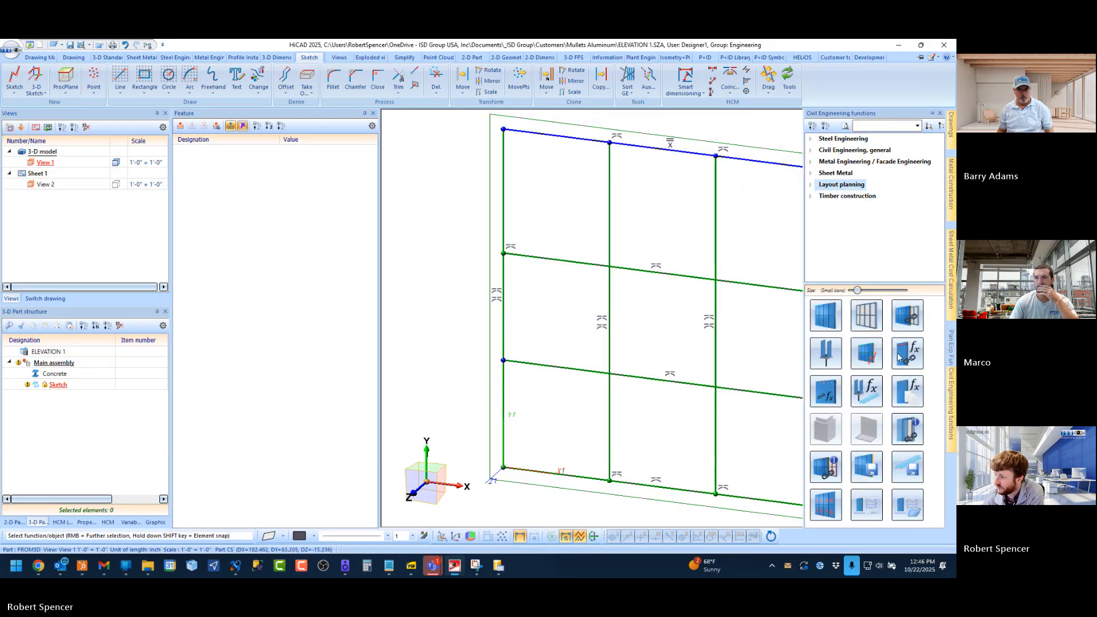
# Step: Start Element Installation on the sketch, read the error flagged for it, and cancel
pyautogui.click(825, 315)
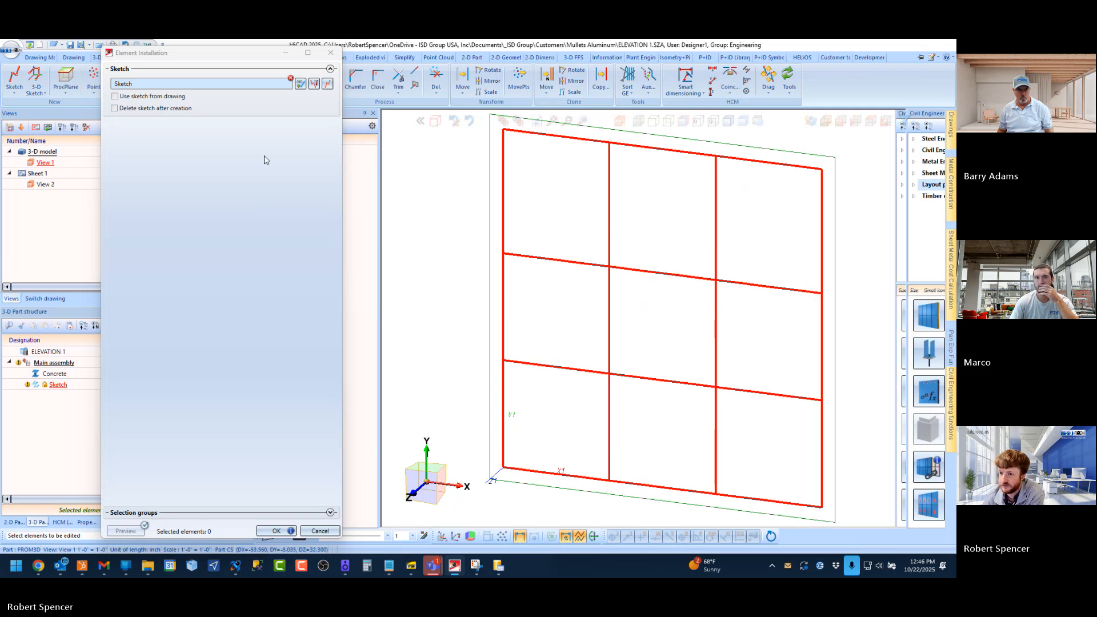
pyautogui.moveTo(291, 80)
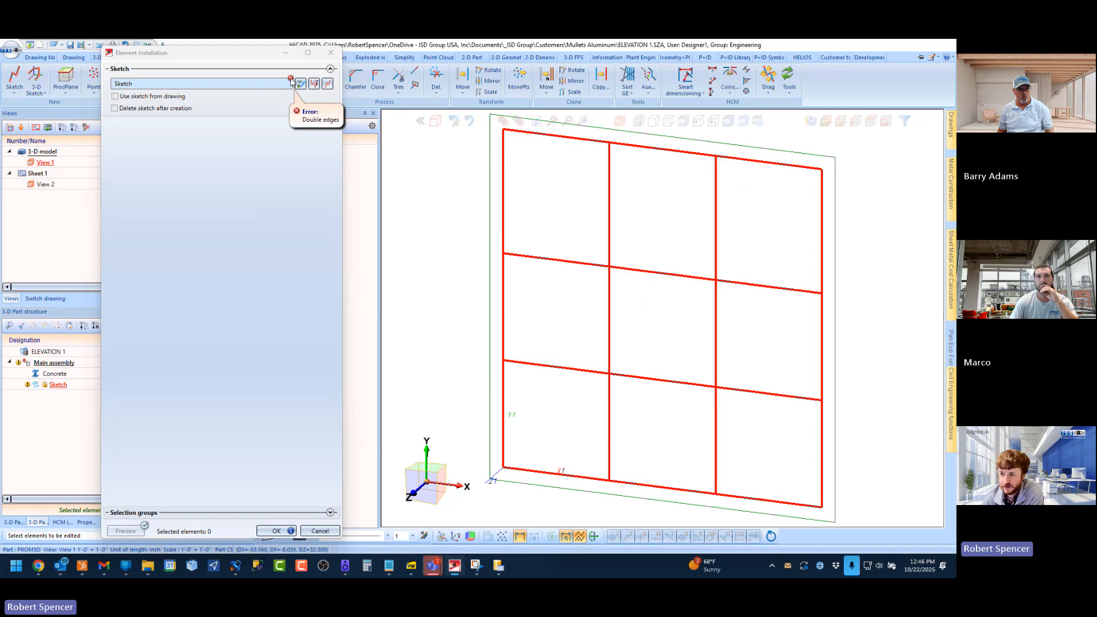
pyautogui.click(320, 531)
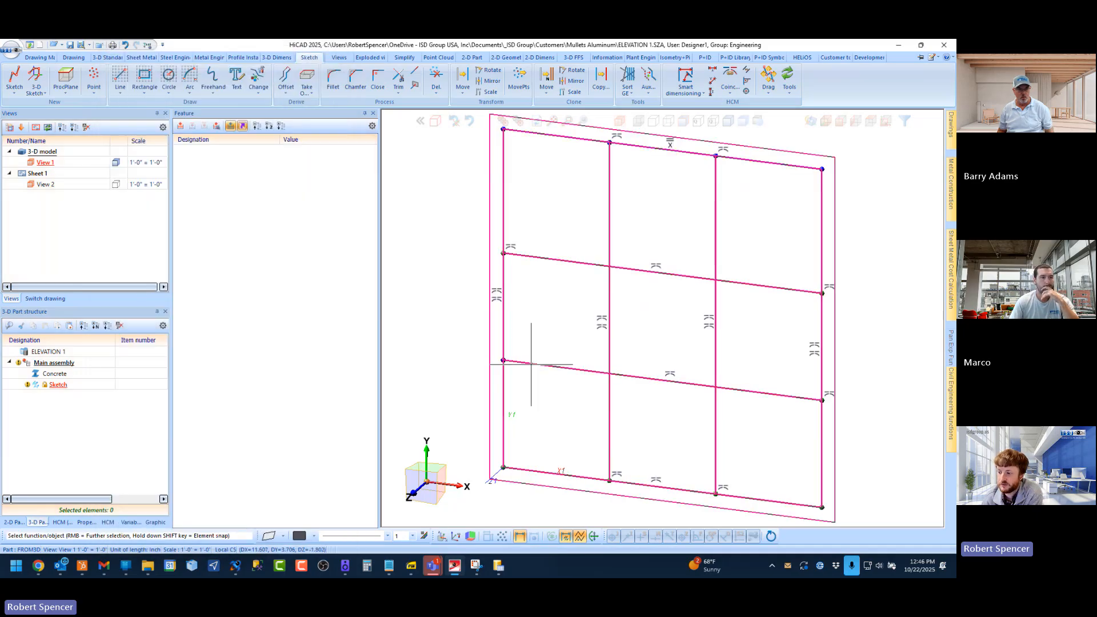
# Step: Delete one of the two overlapping lines along the sketch's top edge
pyautogui.scroll(6, 491, 357)
pyautogui.scroll(-6, 490, 359)
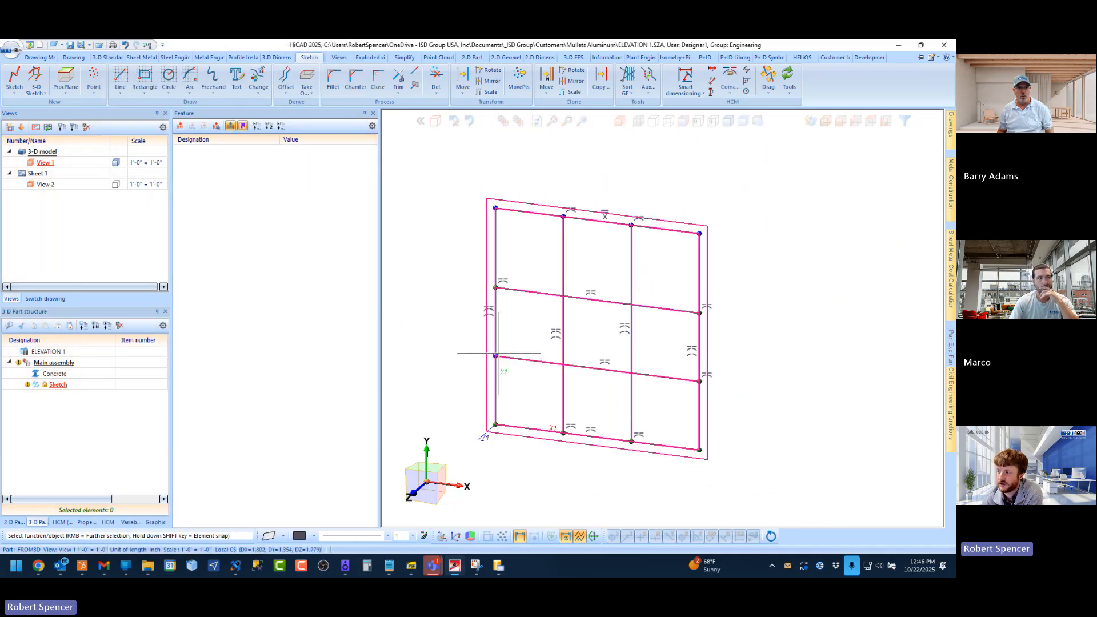
pyautogui.click(436, 80)
pyautogui.click(488, 213)
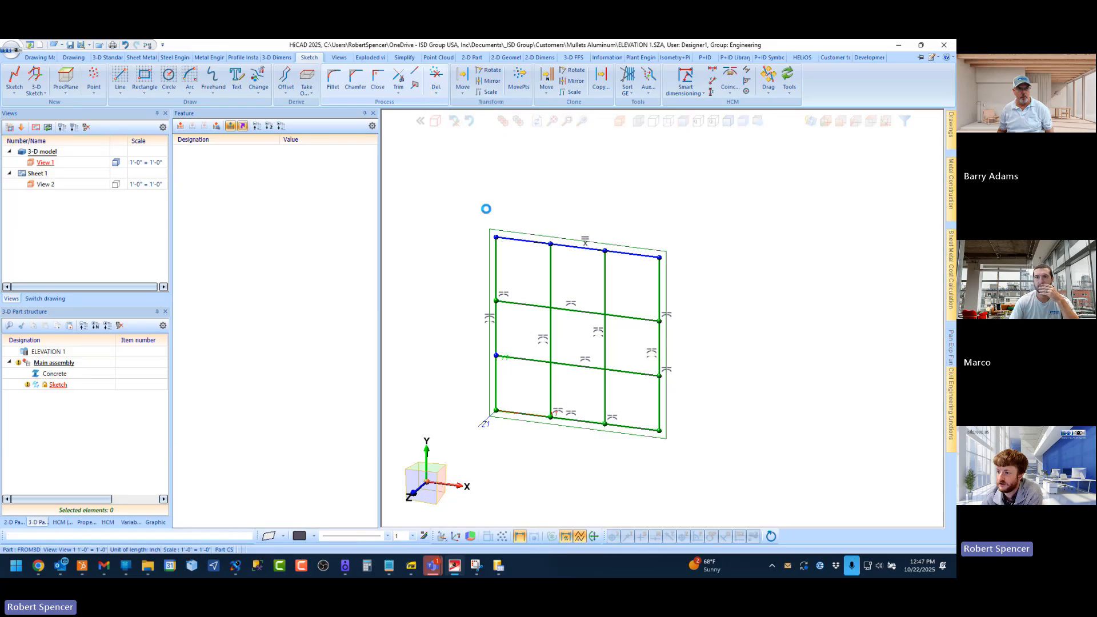
pyautogui.scroll(1, 548, 343)
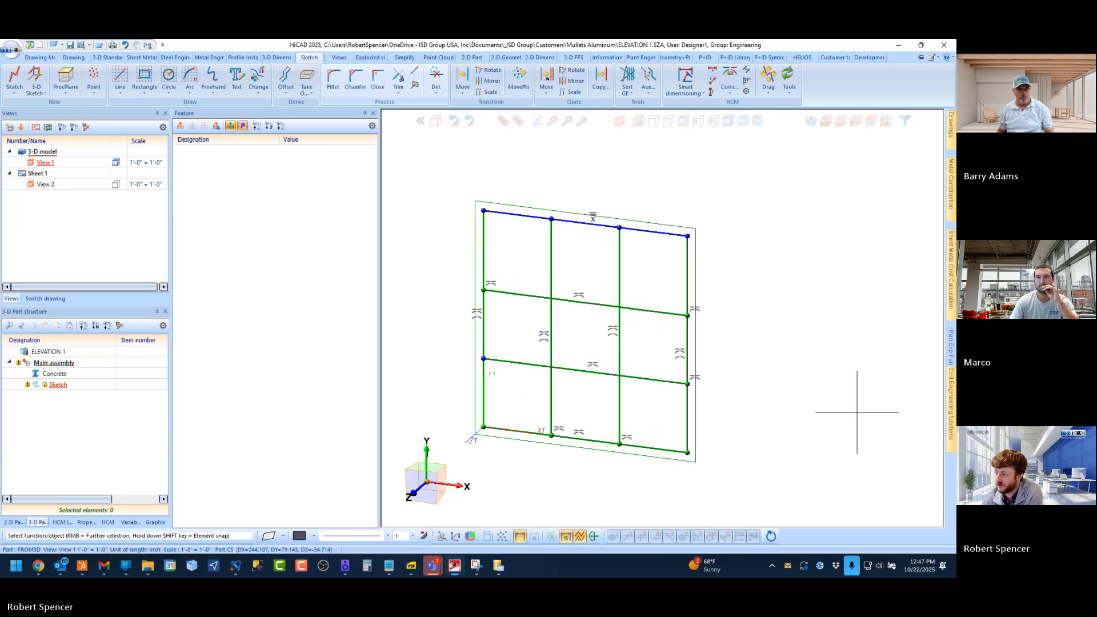
# Step: Check the sketch's panel fields with Element Installation, inspecting the lower horizontal line's left end closely, and cancel
pyautogui.moveTo(951, 407)
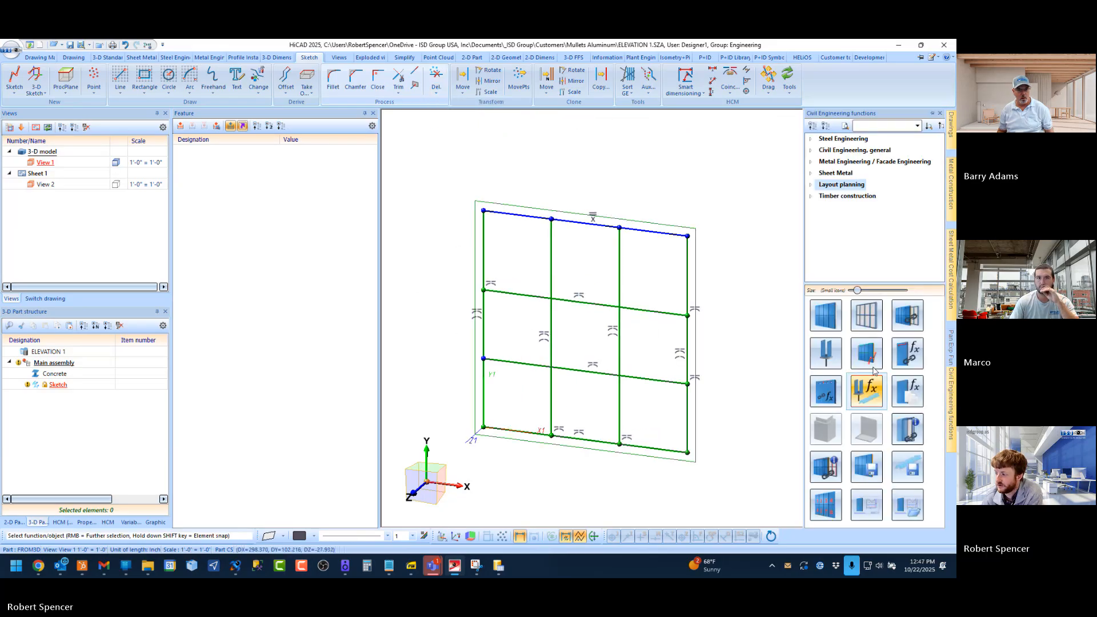
pyautogui.click(825, 315)
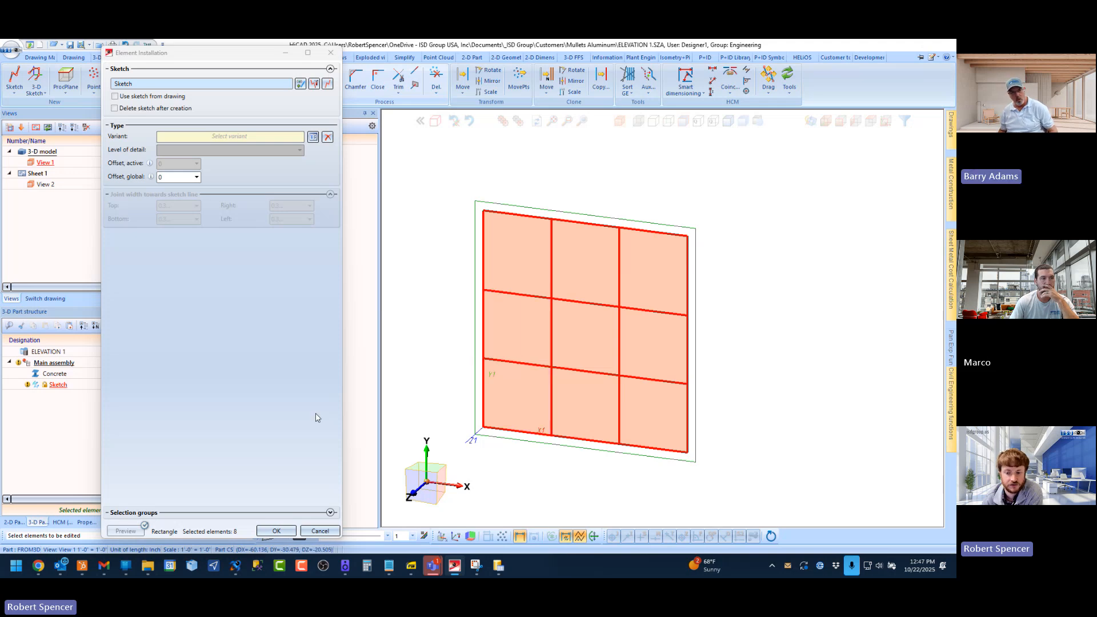
pyautogui.click(318, 530)
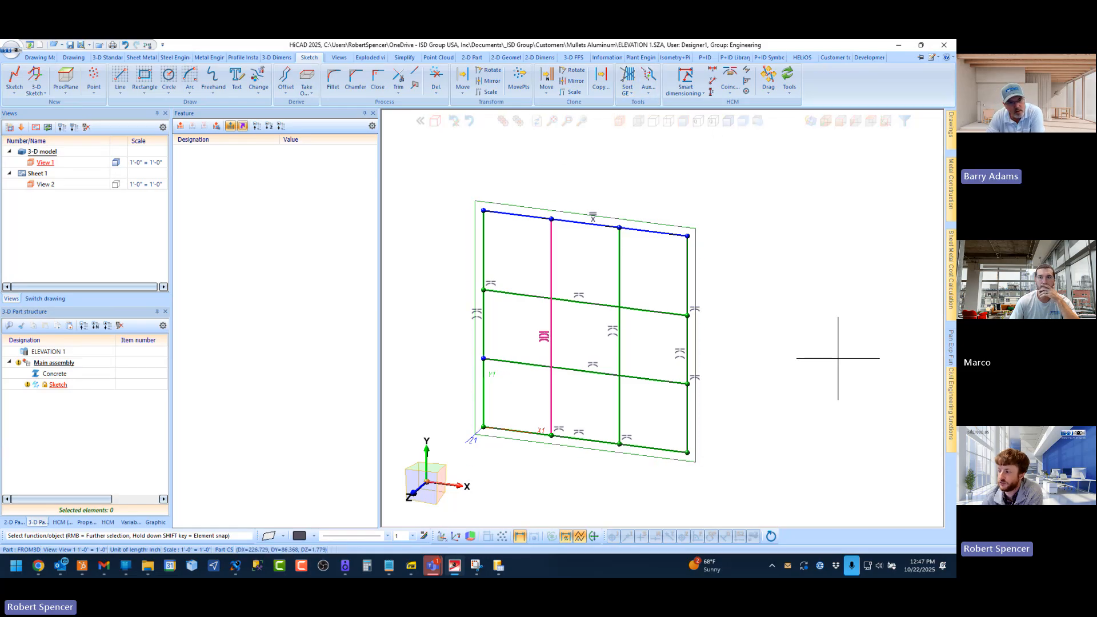
pyautogui.moveTo(952, 394)
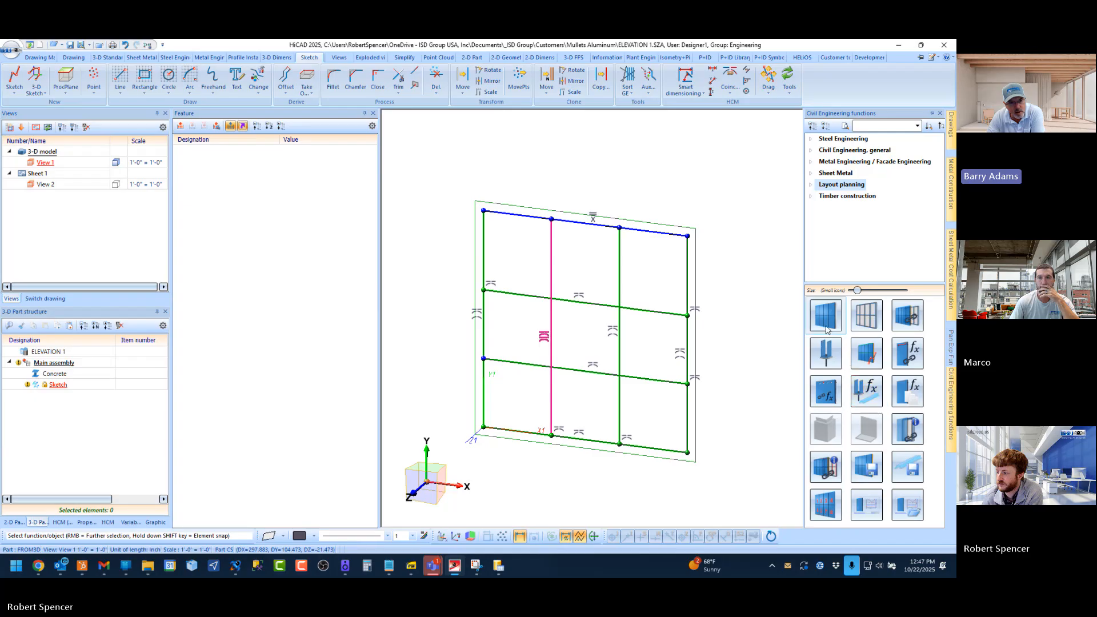
pyautogui.click(825, 325)
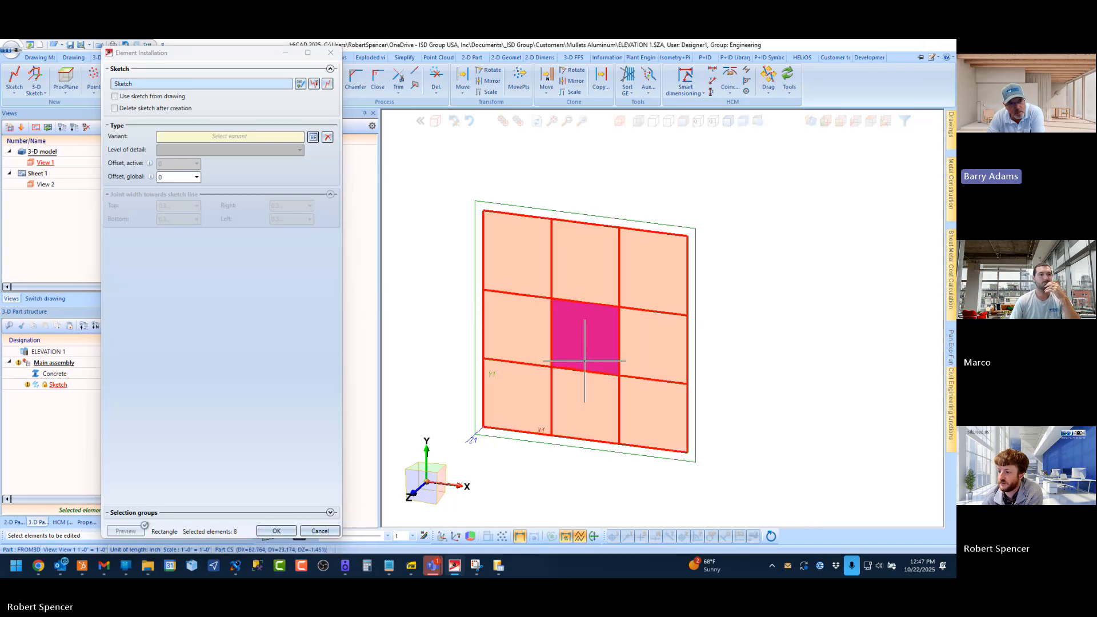
pyautogui.scroll(5, 482, 325)
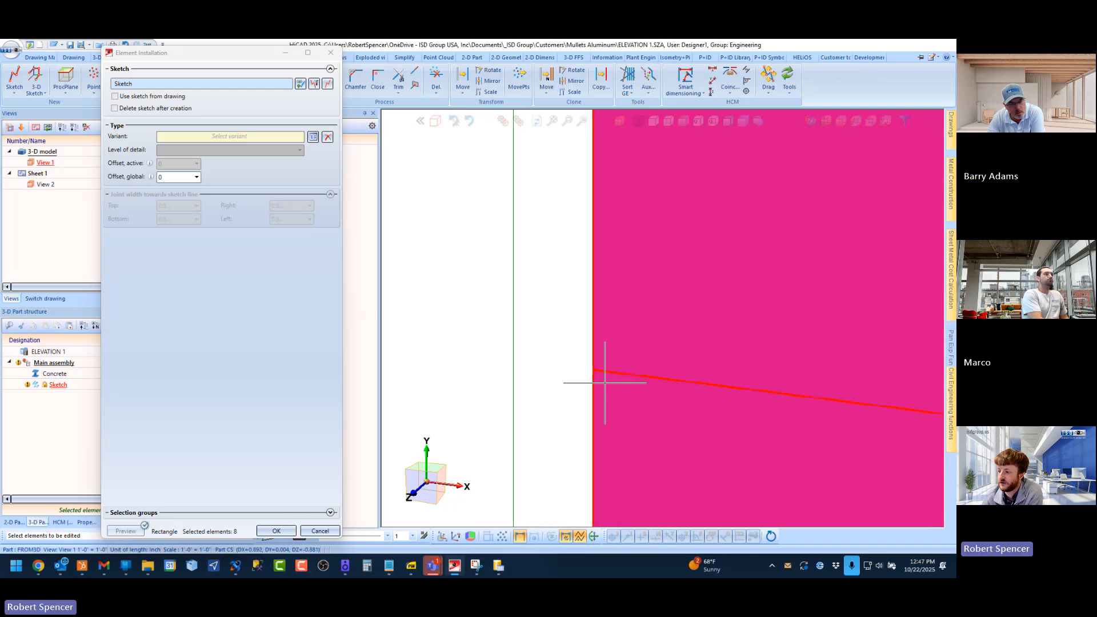
pyautogui.scroll(-7, 524, 372)
pyautogui.scroll(4, 541, 402)
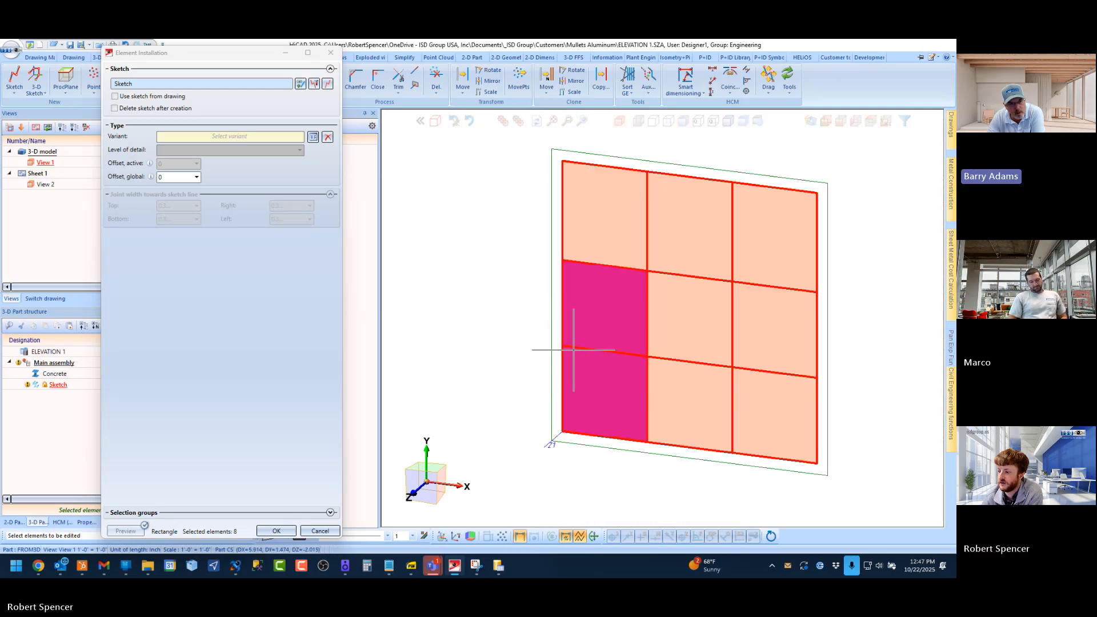
pyautogui.click(336, 530)
# Step: Extend the lower horizontal line's left end exactly to the left vertical line and fit the whole sketch in view
pyautogui.scroll(6, 508, 335)
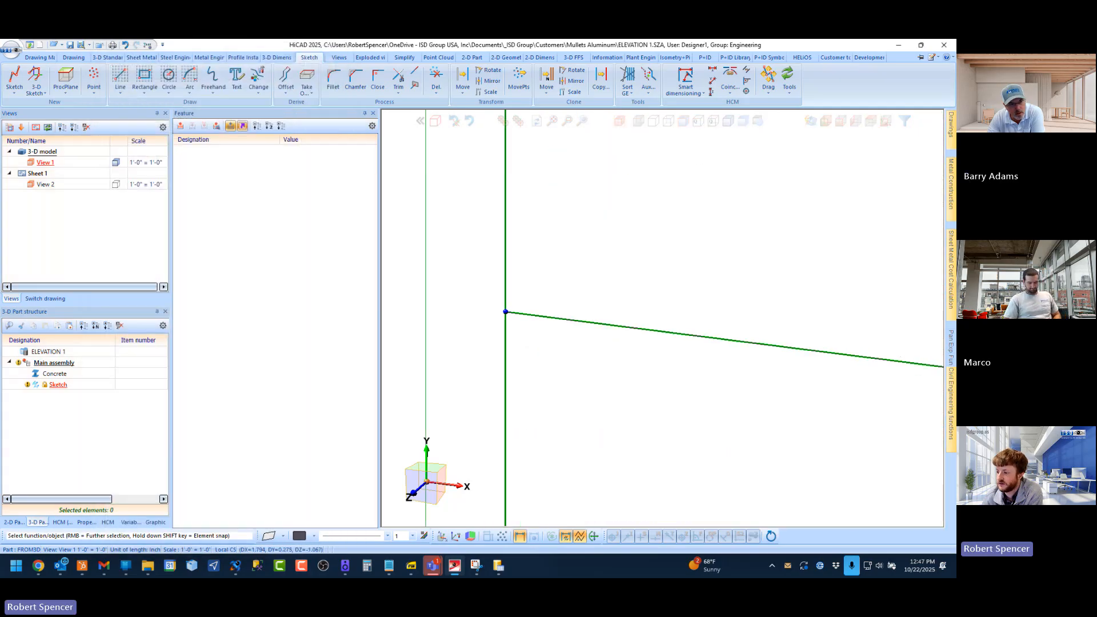
pyautogui.scroll(4, 532, 340)
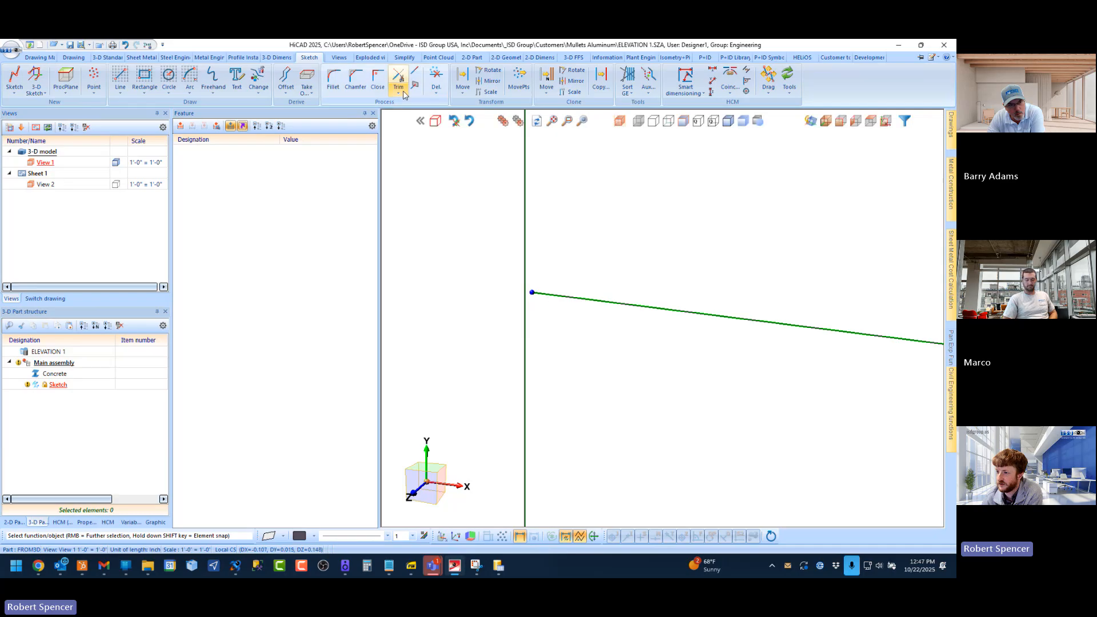
pyautogui.click(417, 88)
pyautogui.click(550, 294)
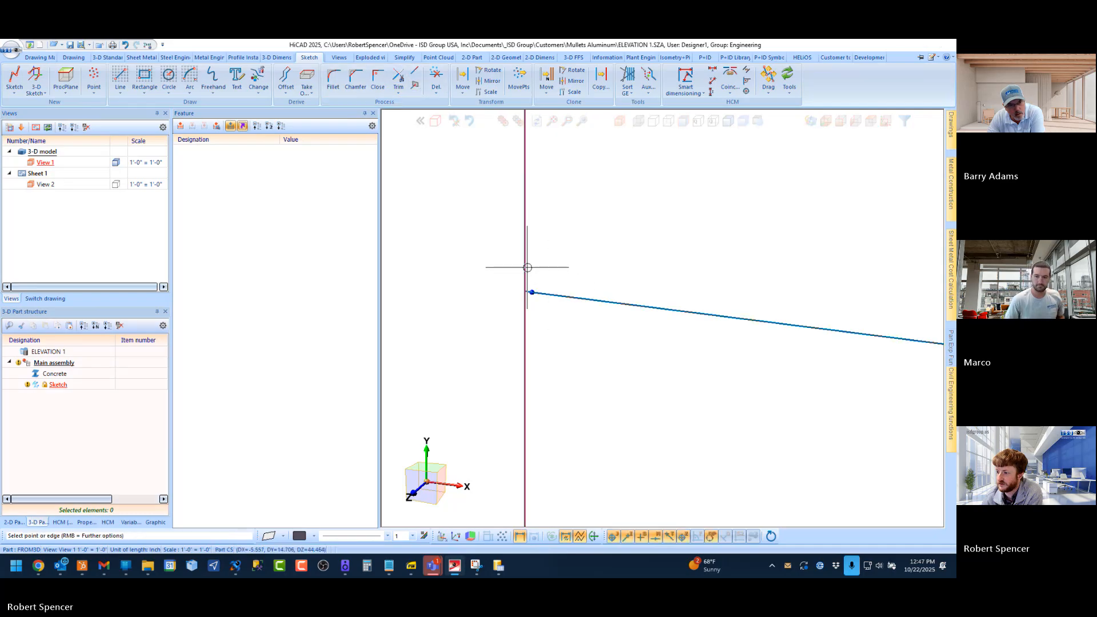
pyautogui.click(525, 265)
pyautogui.middleClick(441, 273)
pyautogui.middleClick(441, 272)
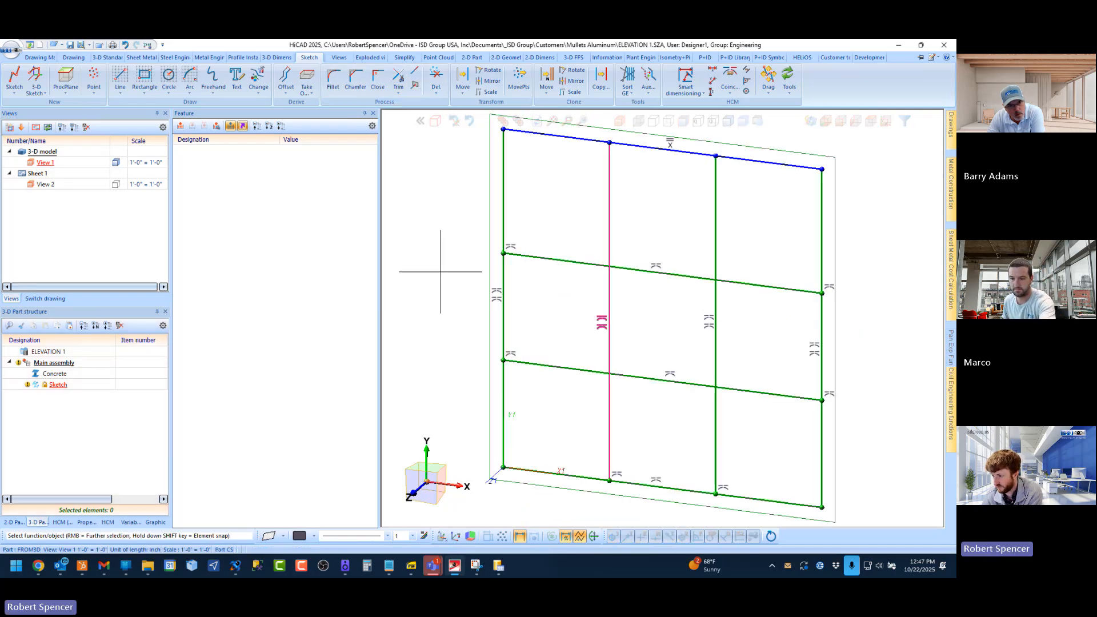
pyautogui.moveTo(948, 418)
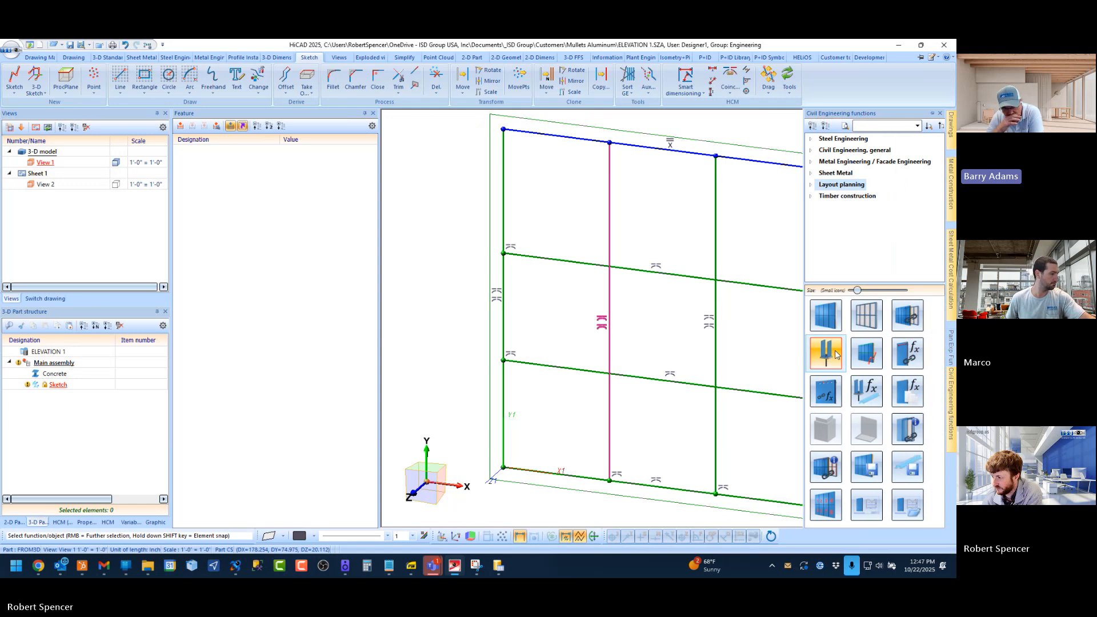
# Step: Recheck the repaired sketch's panel fields with Element Installation and cancel without installing anything
pyautogui.click(825, 316)
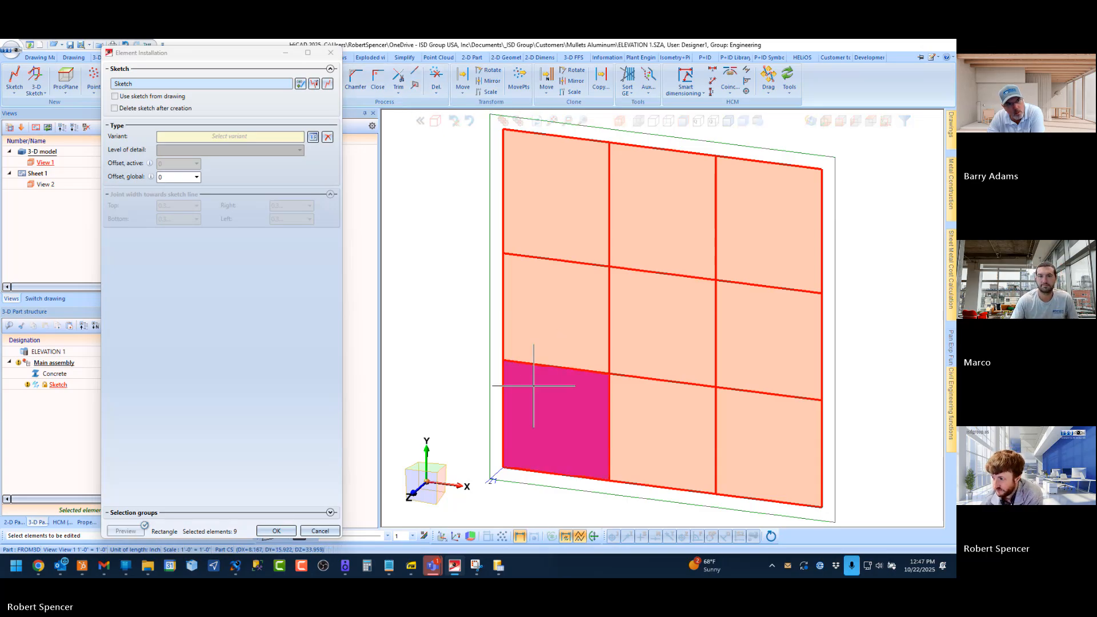
pyautogui.scroll(-2, 537, 386)
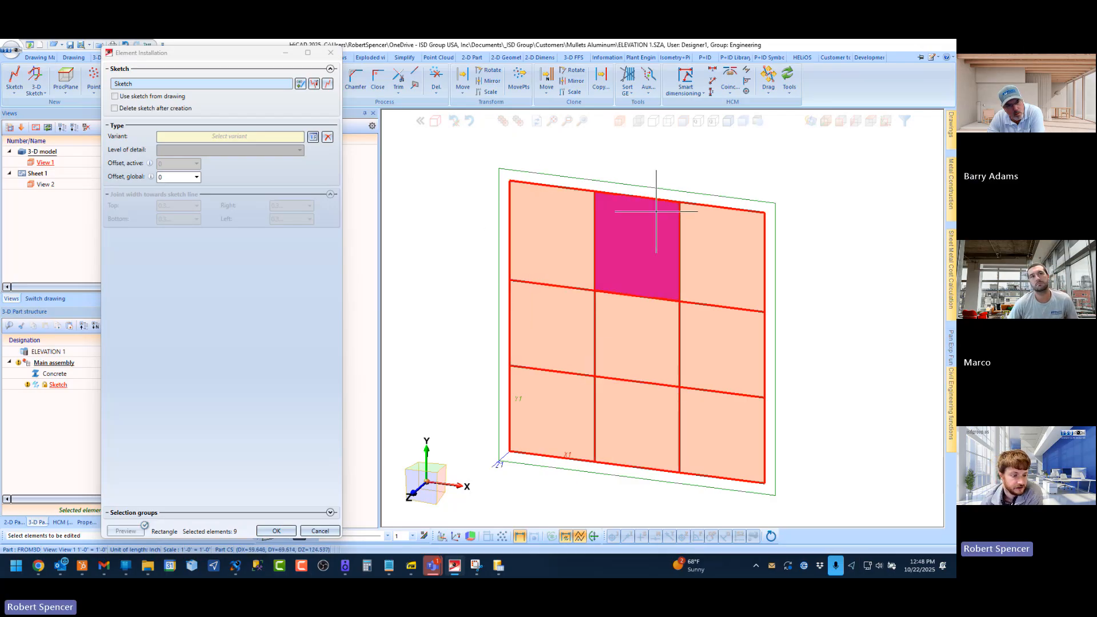
pyautogui.click(329, 532)
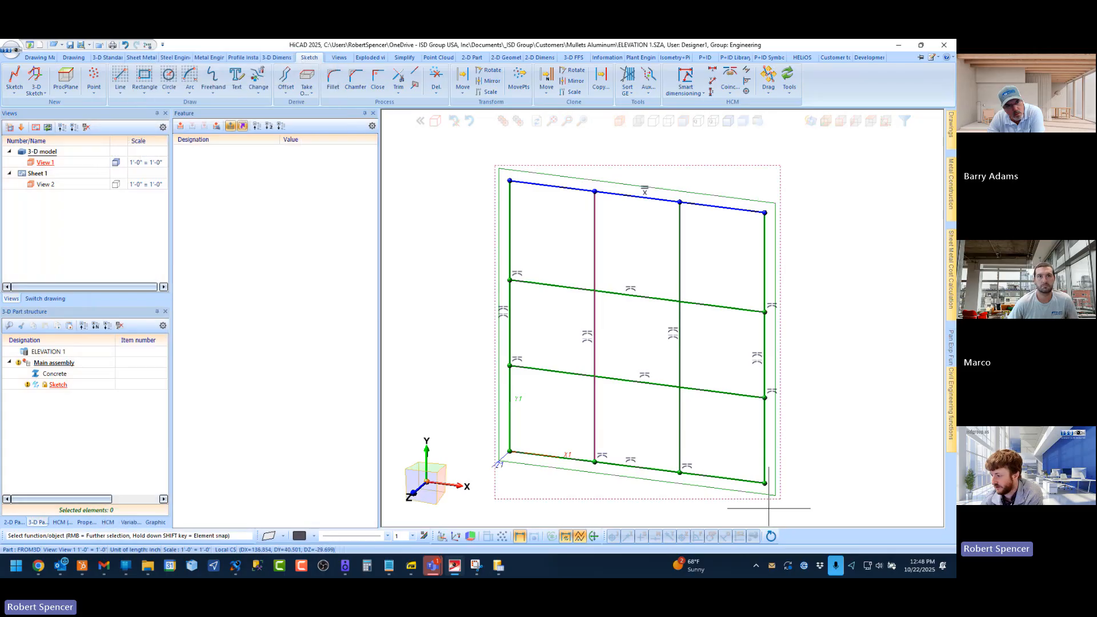
# Step: Lengthen the right vertical line downwards past the grid's bottom edge
pyautogui.scroll(1, 742, 469)
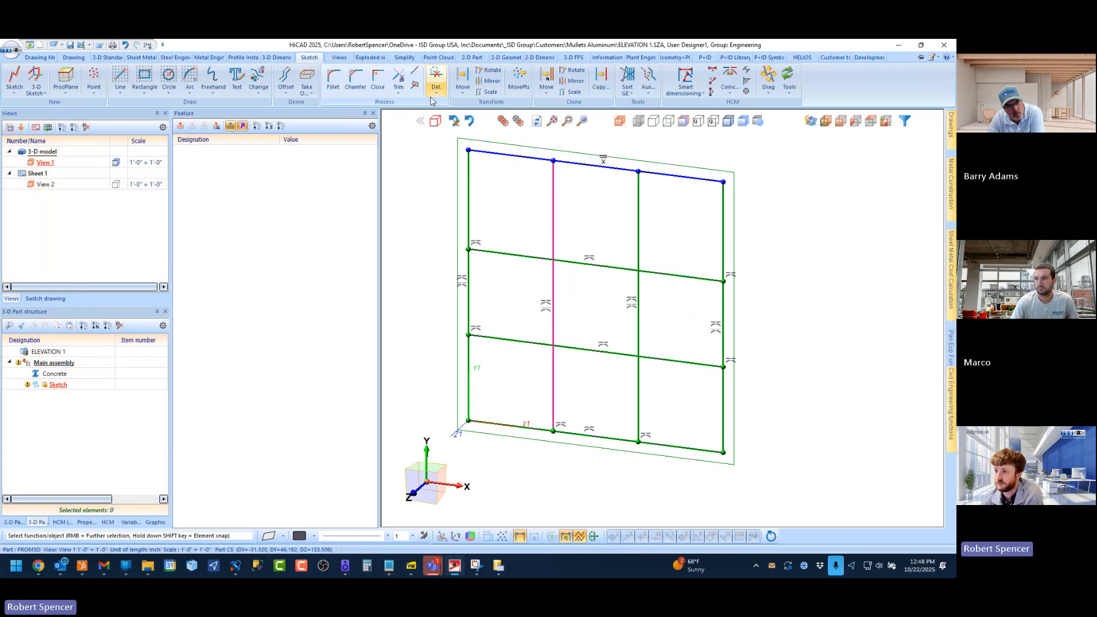
pyautogui.click(435, 78)
pyautogui.click(729, 455)
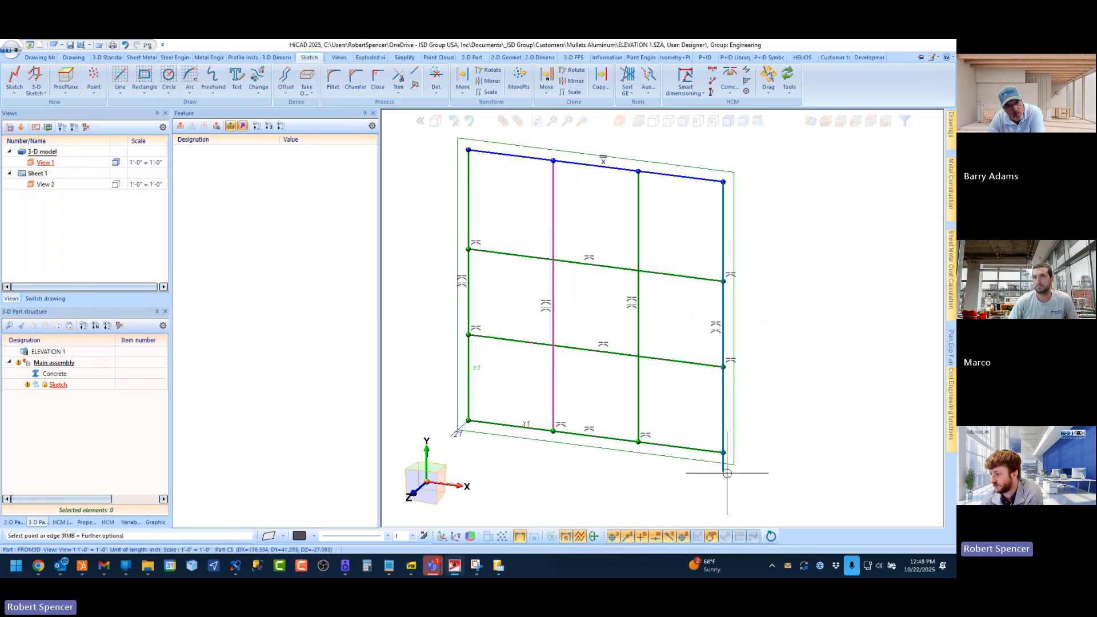
pyautogui.click(727, 472)
# Step: Draw a sloping line from the grid's lower-left corner to the extended right line's end and delete the original bottom edge
pyautogui.click(120, 78)
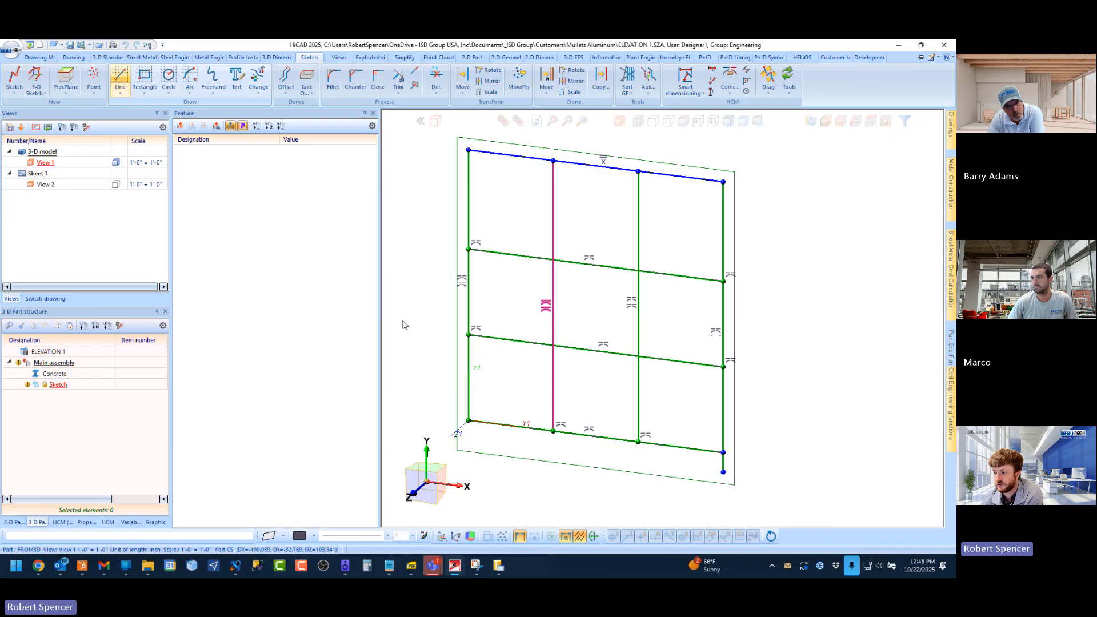
pyautogui.click(469, 420)
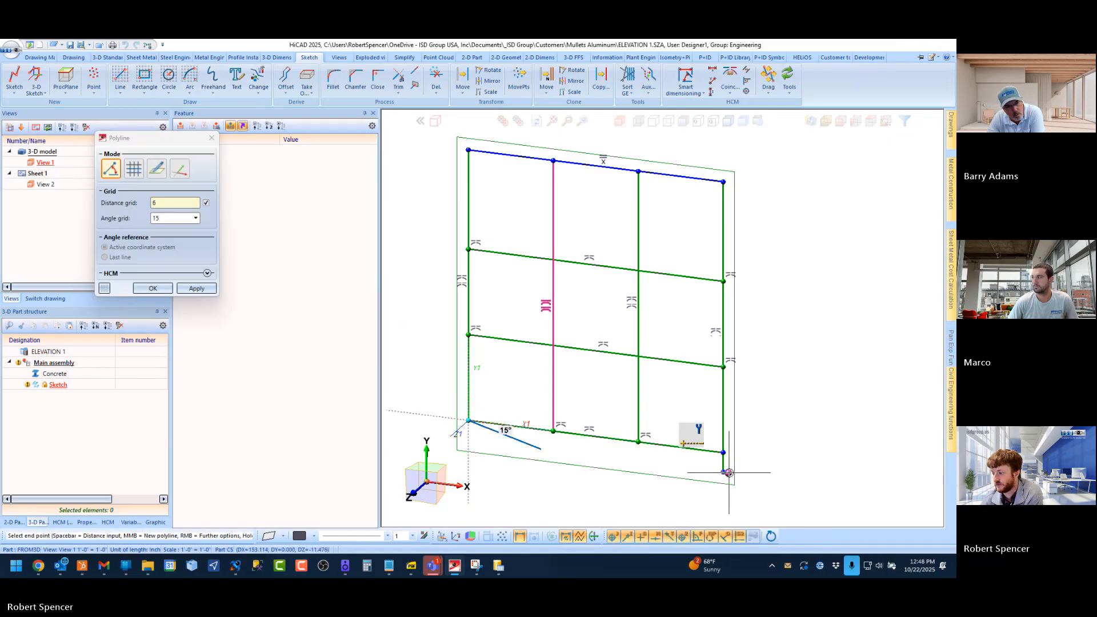
pyautogui.click(723, 472)
pyautogui.press('Escape')
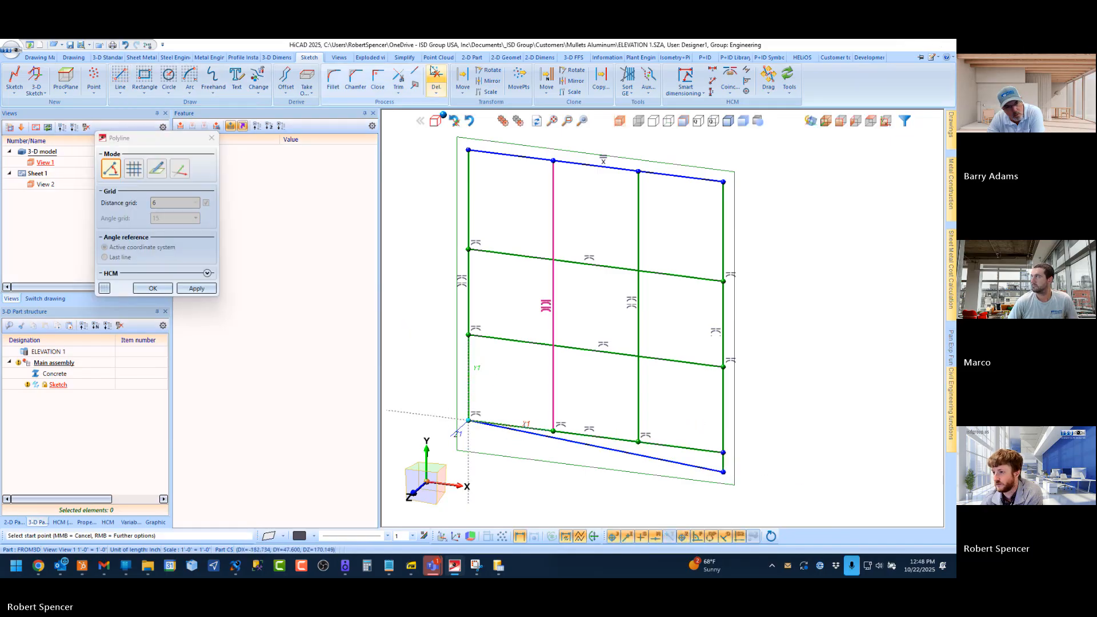
pyautogui.click(675, 447)
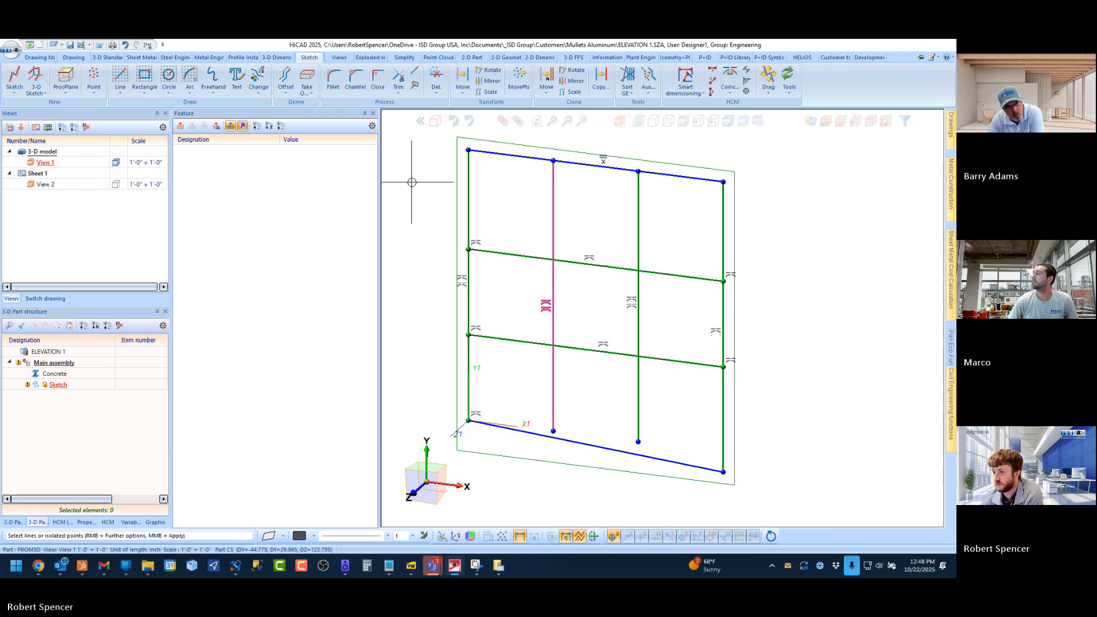
# Step: Extend the two inner vertical lines down to the sloping bottom line
pyautogui.click(414, 71)
pyautogui.click(559, 439)
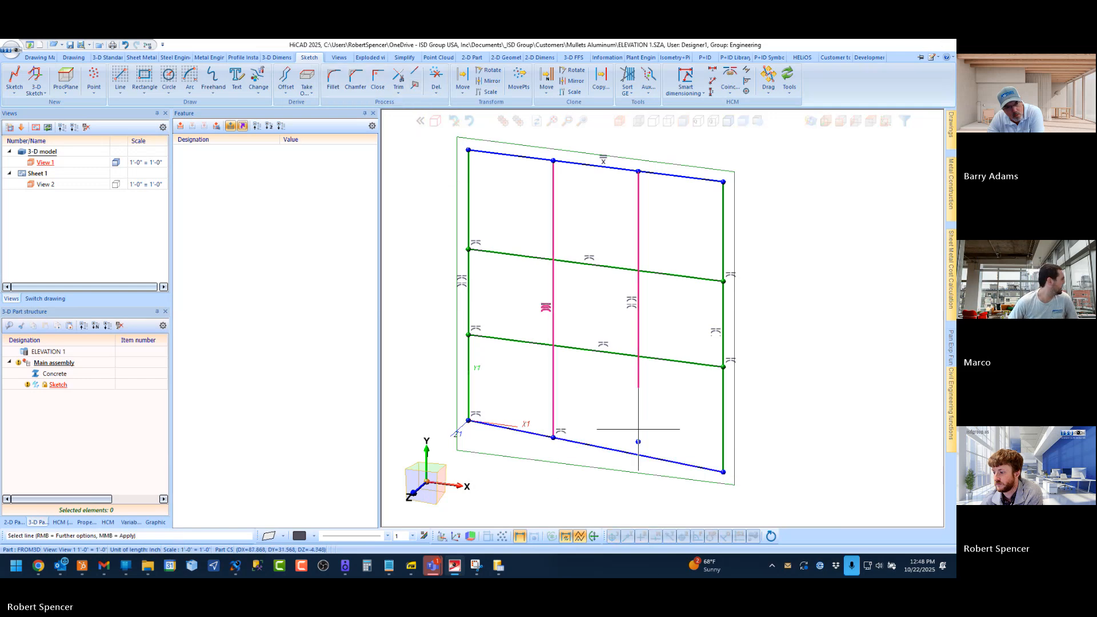
pyautogui.middleClick(590, 381)
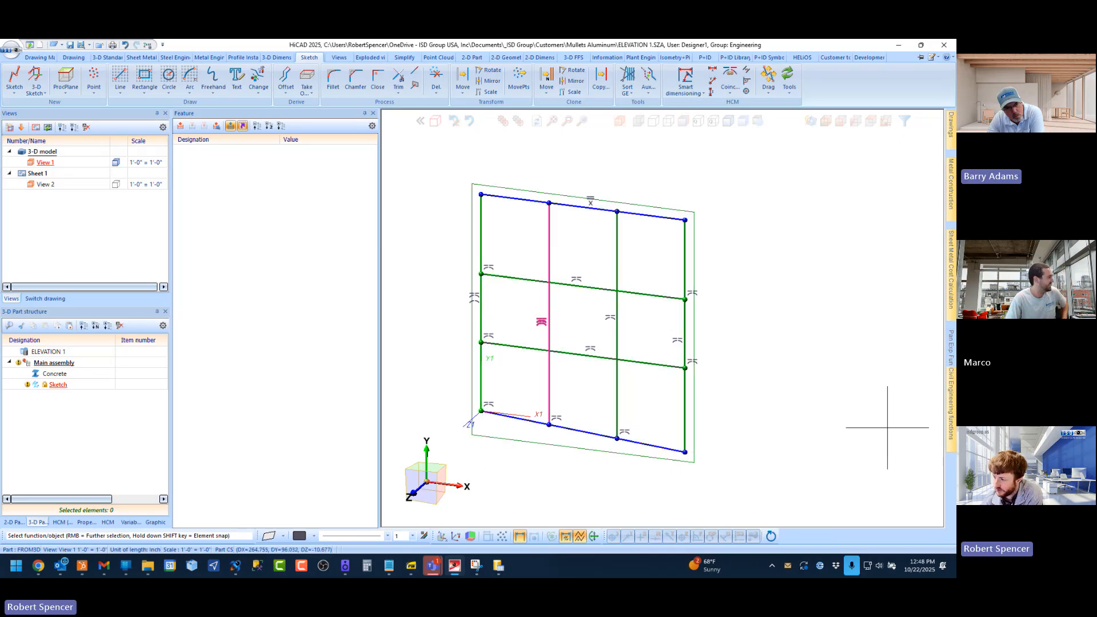
# Step: Try the Panel_Mullets variant from the ISD Example catalogue on the sloped-bottom sketch with Element Installation, and cancel
pyautogui.moveTo(951, 401)
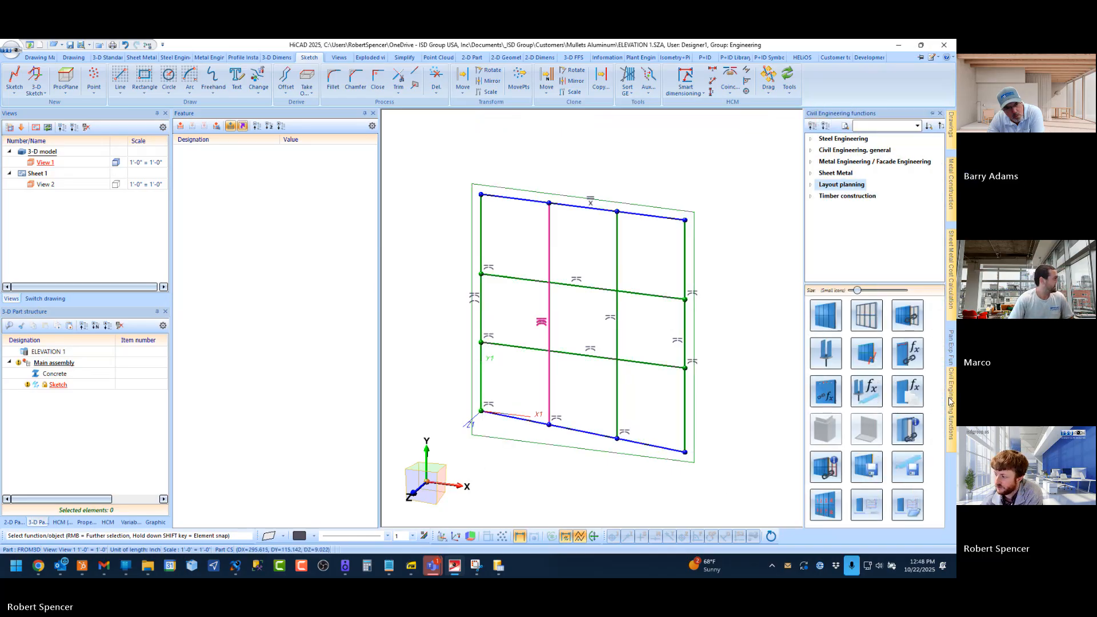
pyautogui.click(825, 315)
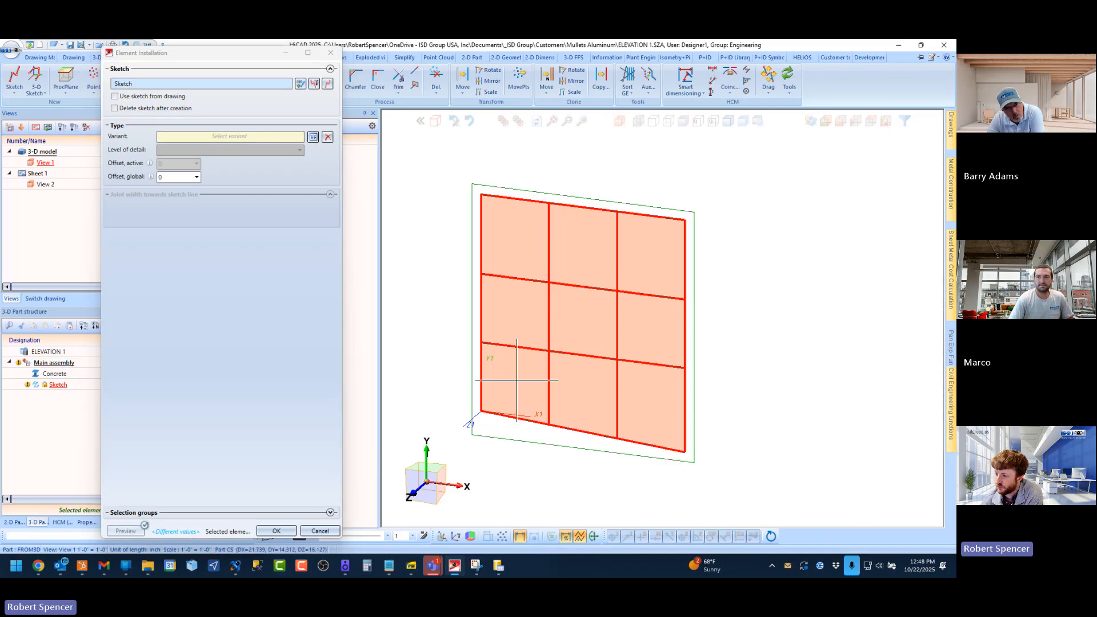
pyautogui.click(313, 137)
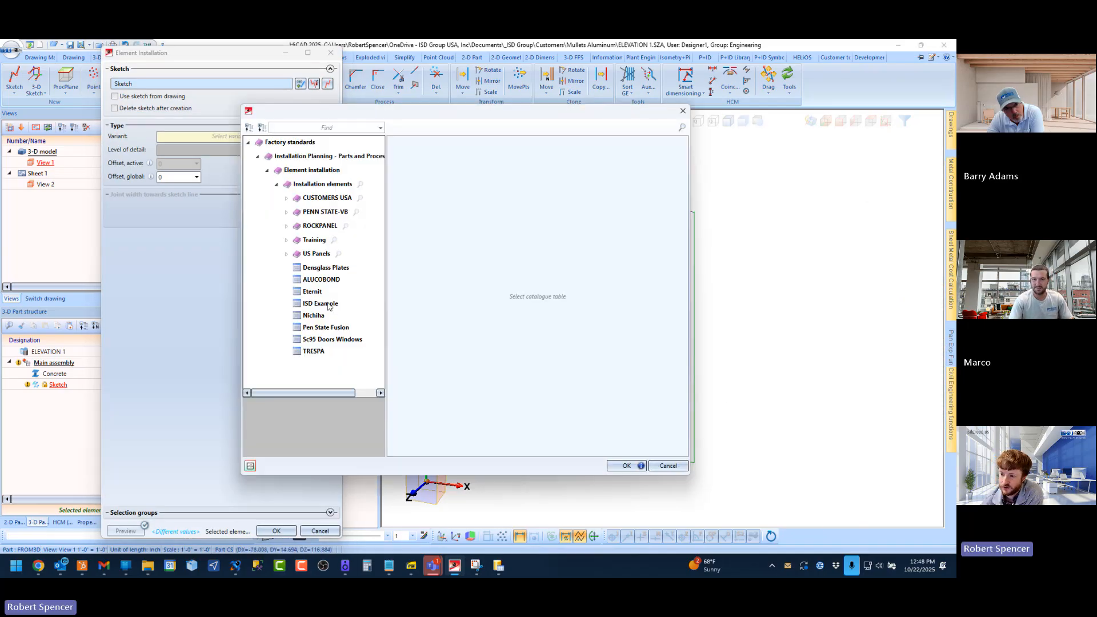
pyautogui.click(328, 307)
pyautogui.scroll(-10, 456, 445)
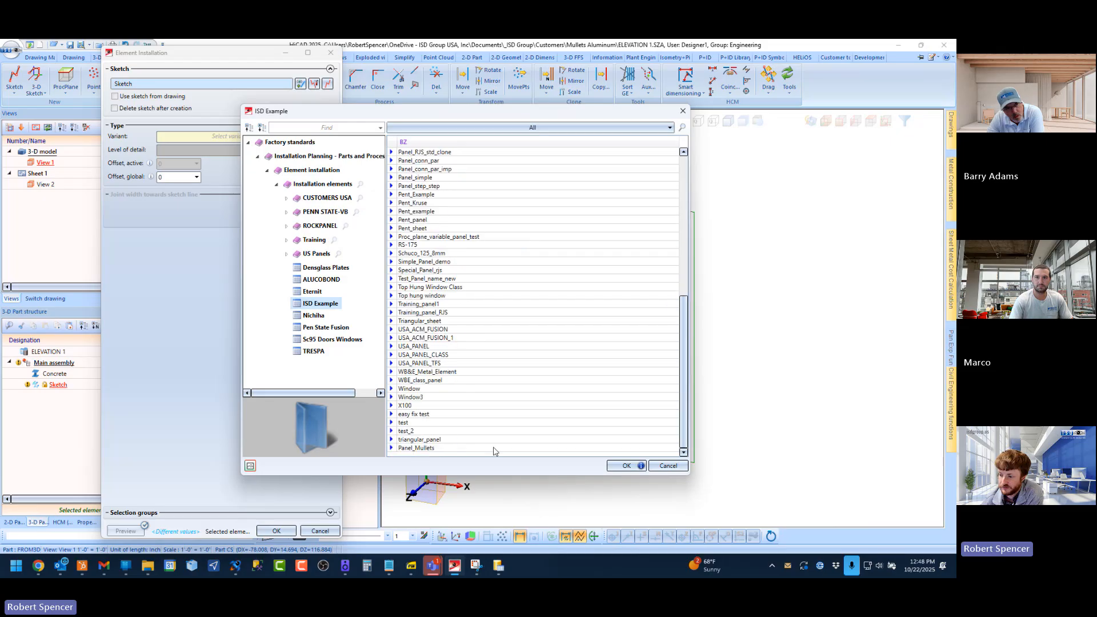
pyautogui.doubleClick(423, 447)
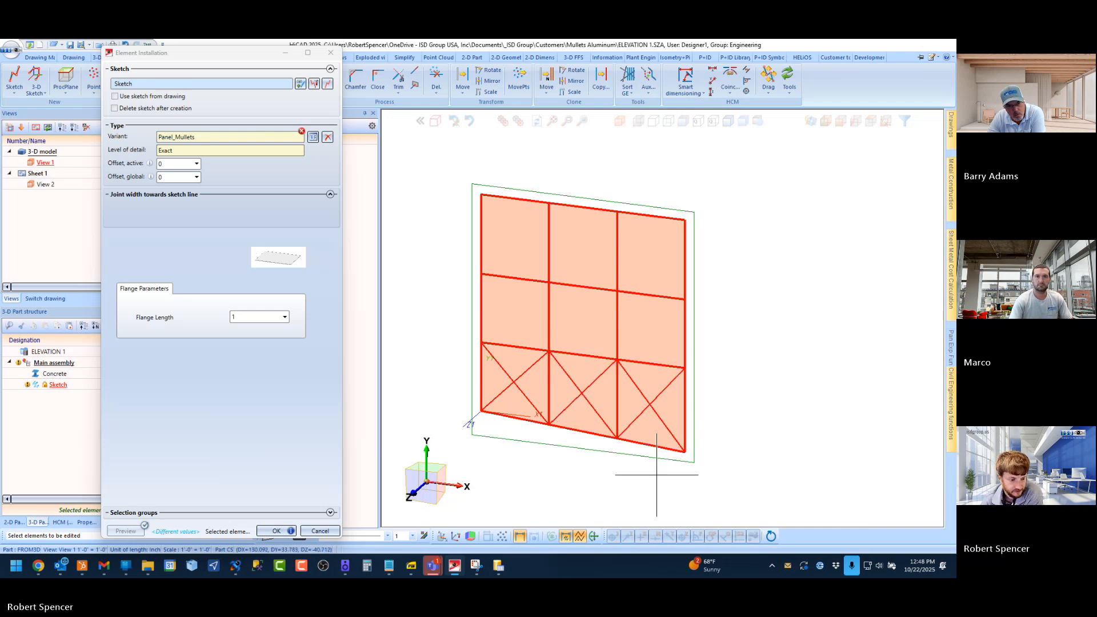
pyautogui.click(320, 531)
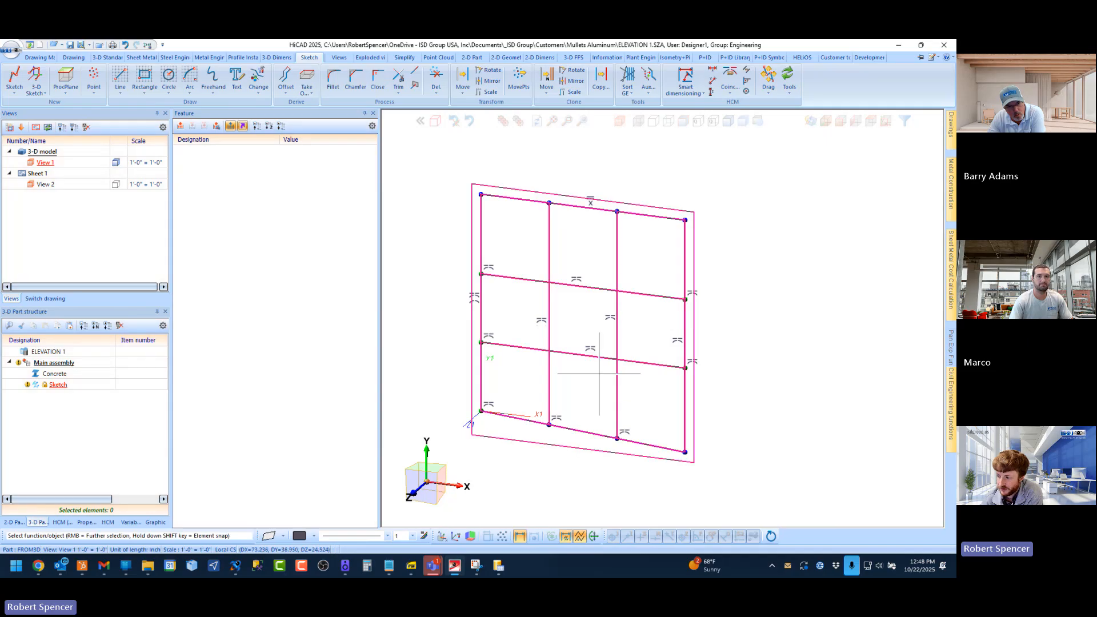
# Step: Replace the sloping bottom edge with a line from the lower-left corner perpendicular to the right vertical line
pyautogui.scroll(5, 551, 429)
pyautogui.scroll(-4, 542, 439)
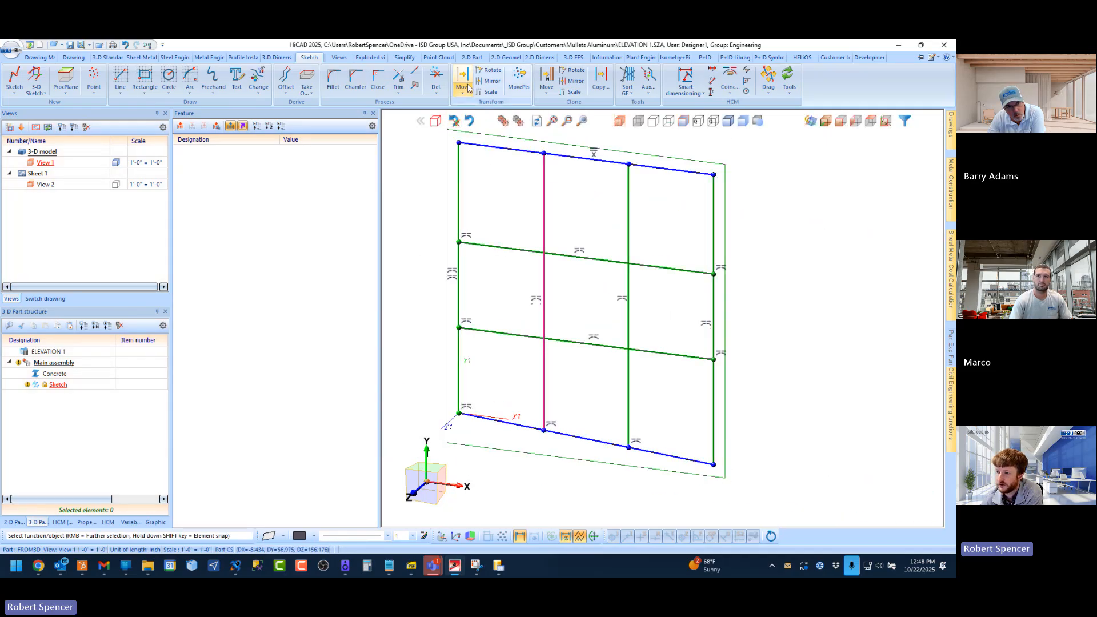
pyautogui.click(436, 80)
pyautogui.click(619, 444)
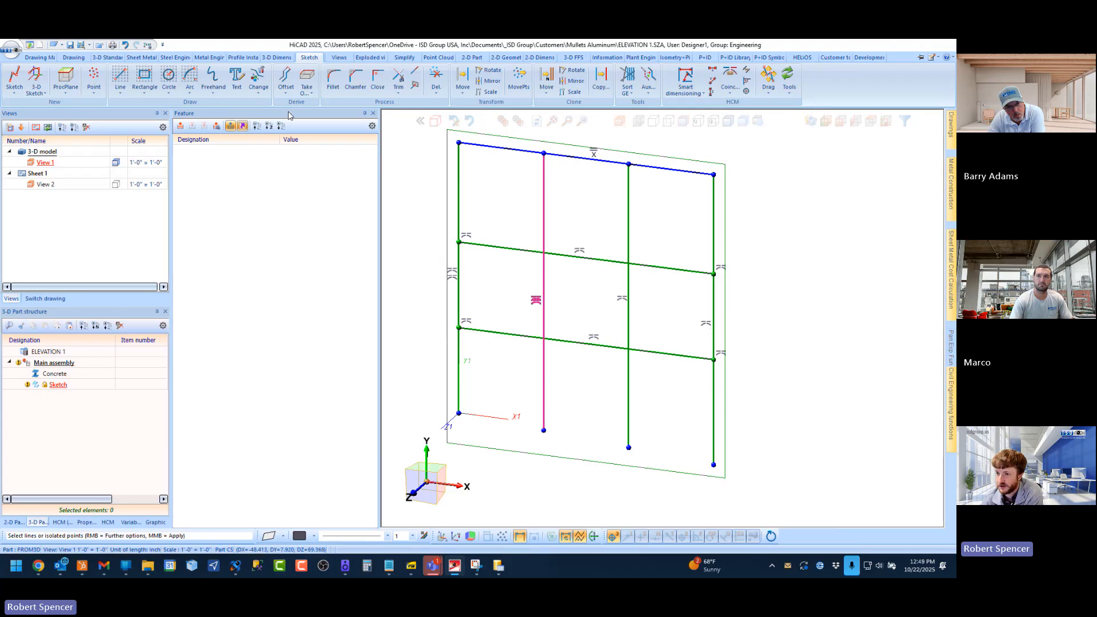
pyautogui.click(121, 75)
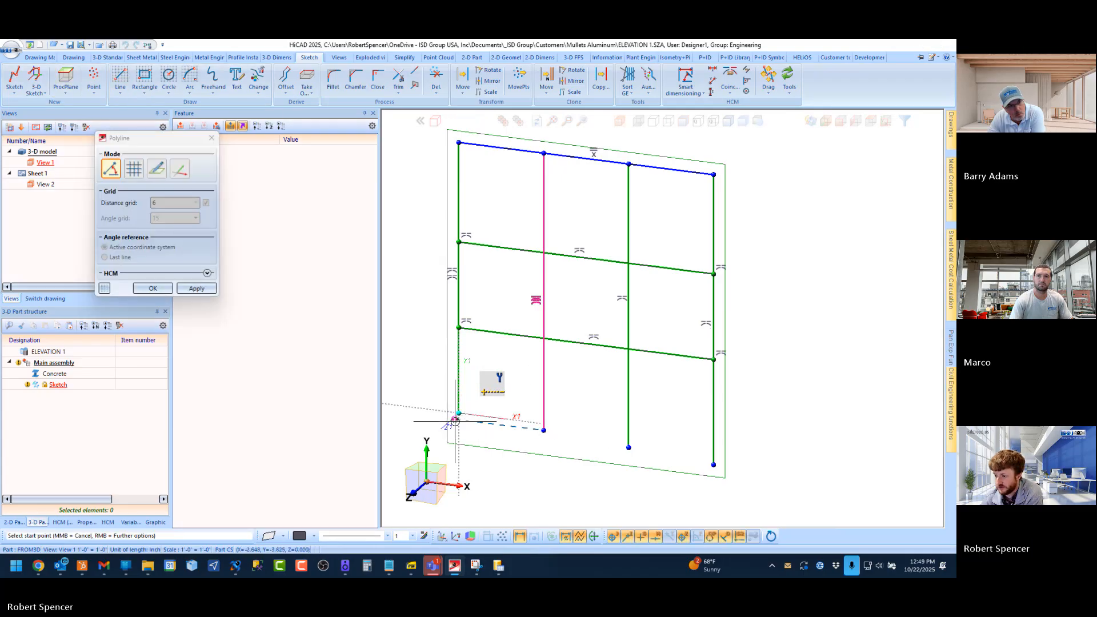
pyautogui.click(458, 413)
pyautogui.click(714, 420)
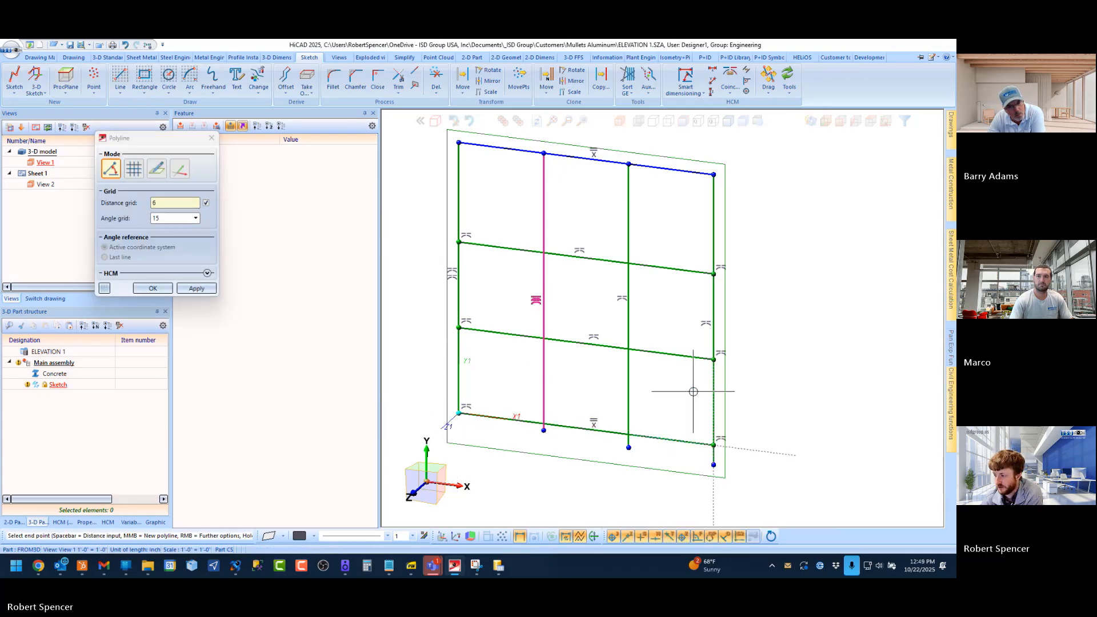
pyautogui.middleClick(693, 391)
# Step: Trim the ends of the right and two inner vertical lines that overhang the new bottom edge
pyautogui.click(380, 83)
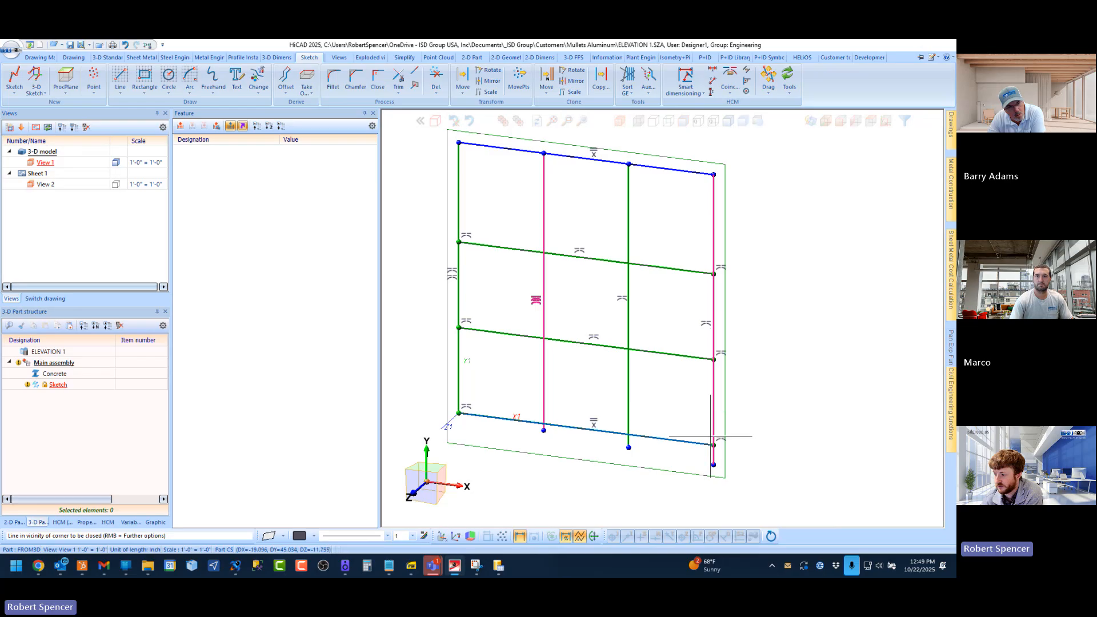
pyautogui.click(399, 80)
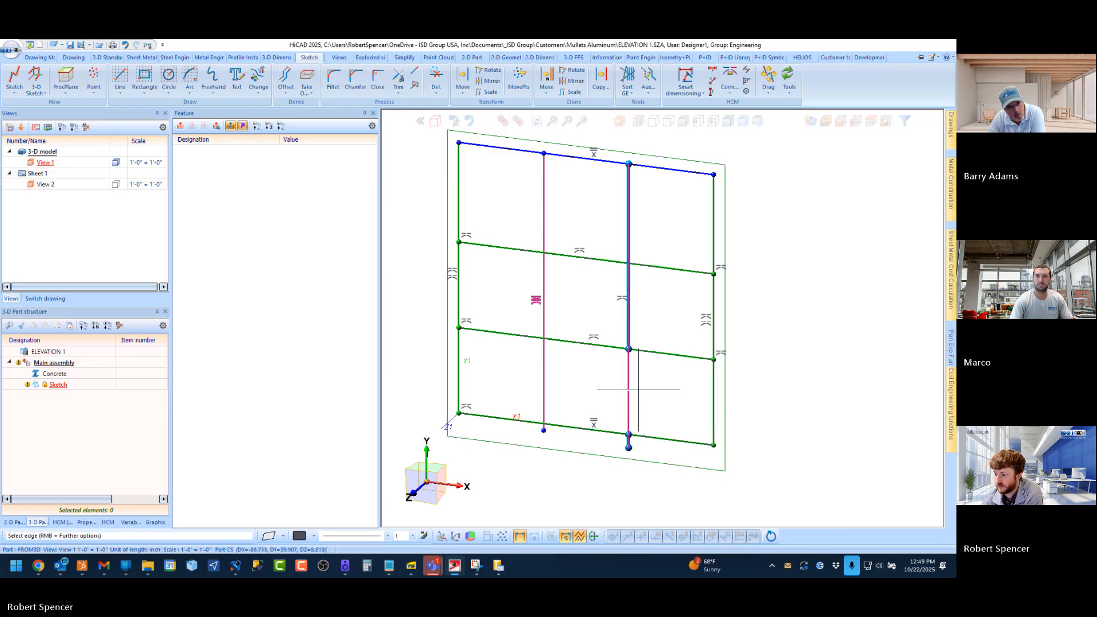
pyautogui.click(625, 445)
pyautogui.click(539, 436)
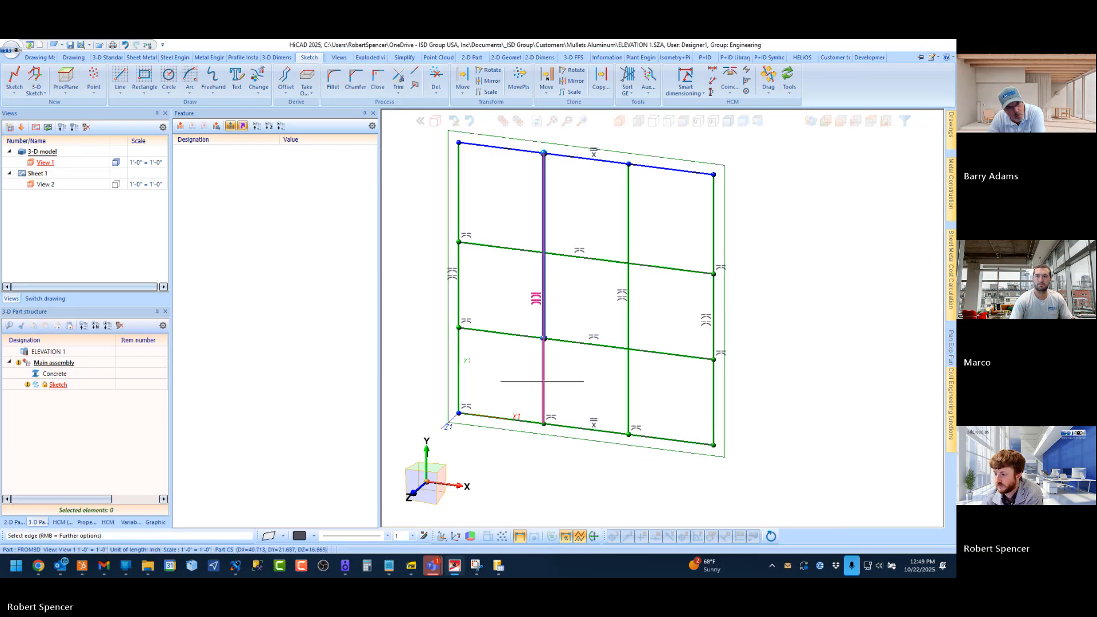
pyautogui.middleClick(587, 346)
# Step: Start Element Installation on the rectangular grid and choose the Panel_Mullets variant from the ISD Example catalogue
pyautogui.scroll(-2, 587, 346)
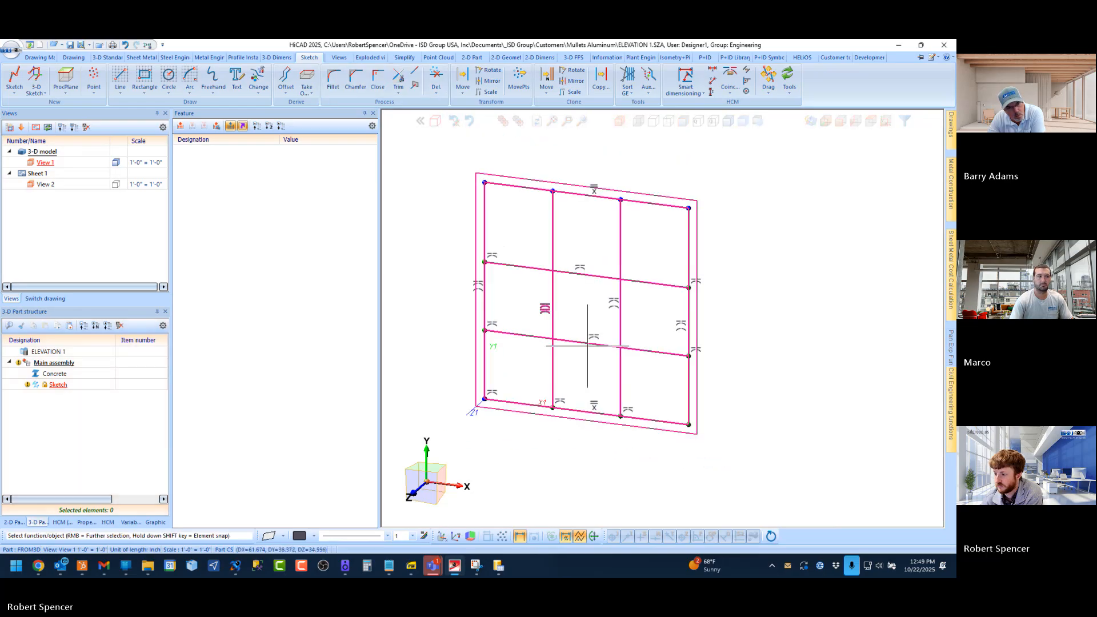
pyautogui.click(950, 409)
pyautogui.click(825, 315)
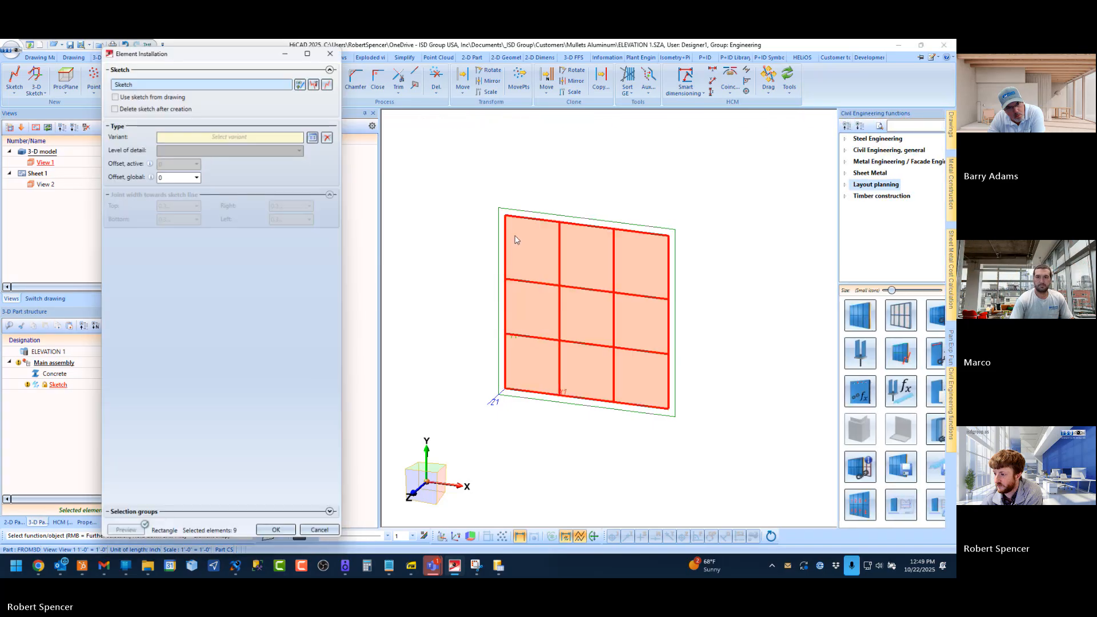
pyautogui.click(313, 137)
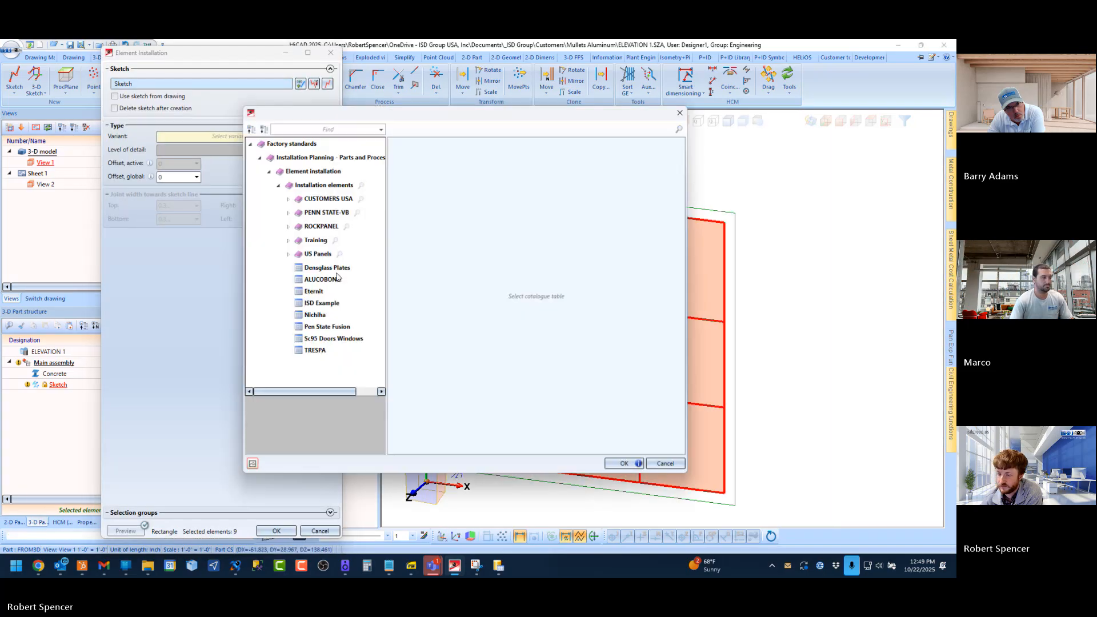
pyautogui.click(328, 305)
pyautogui.scroll(-10, 484, 367)
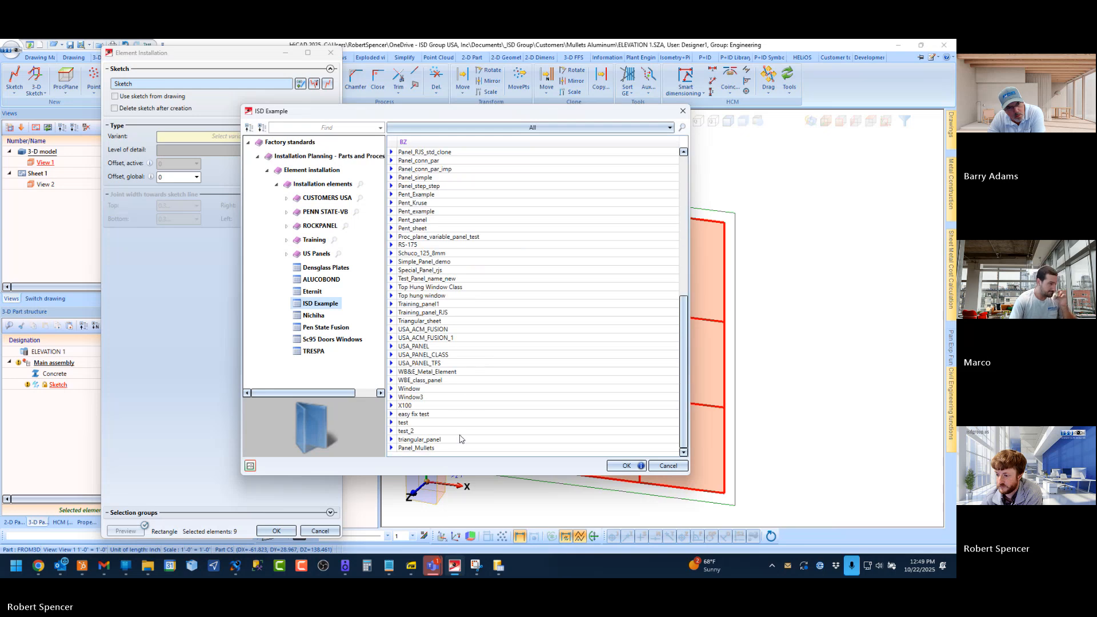
pyautogui.doubleClick(422, 446)
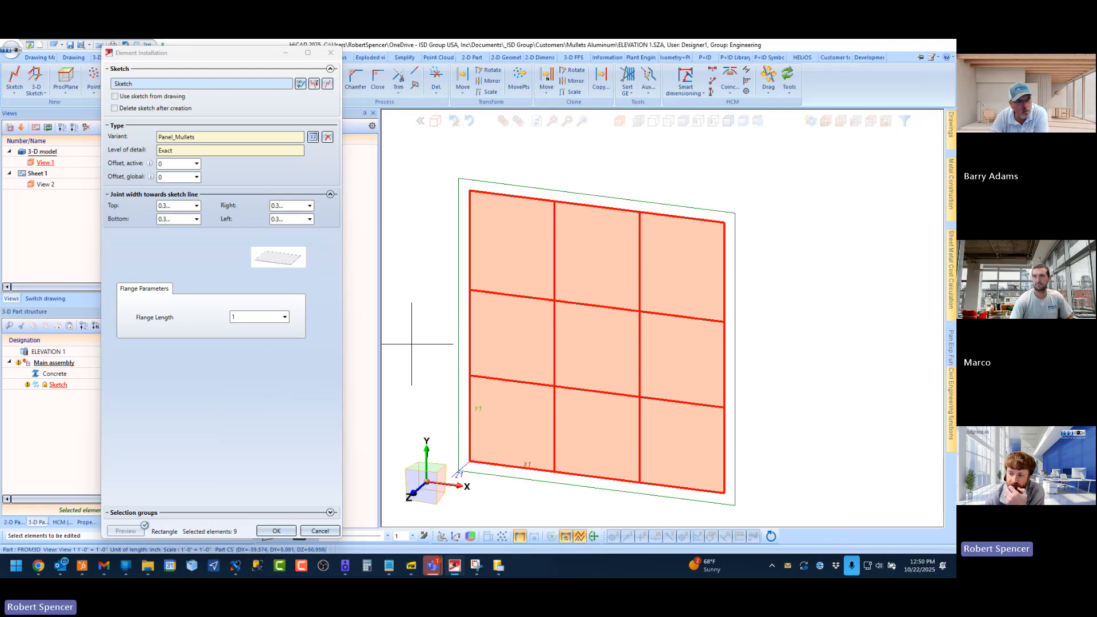
# Step: Examine the highlighted panel fields from the side and close Element Installation without installing
pyautogui.moveTo(597, 273)
pyautogui.mouseDown(button='middle')
pyautogui.moveTo(489, 277)
pyautogui.moveTo(583, 274)
pyautogui.mouseUp(button='middle')
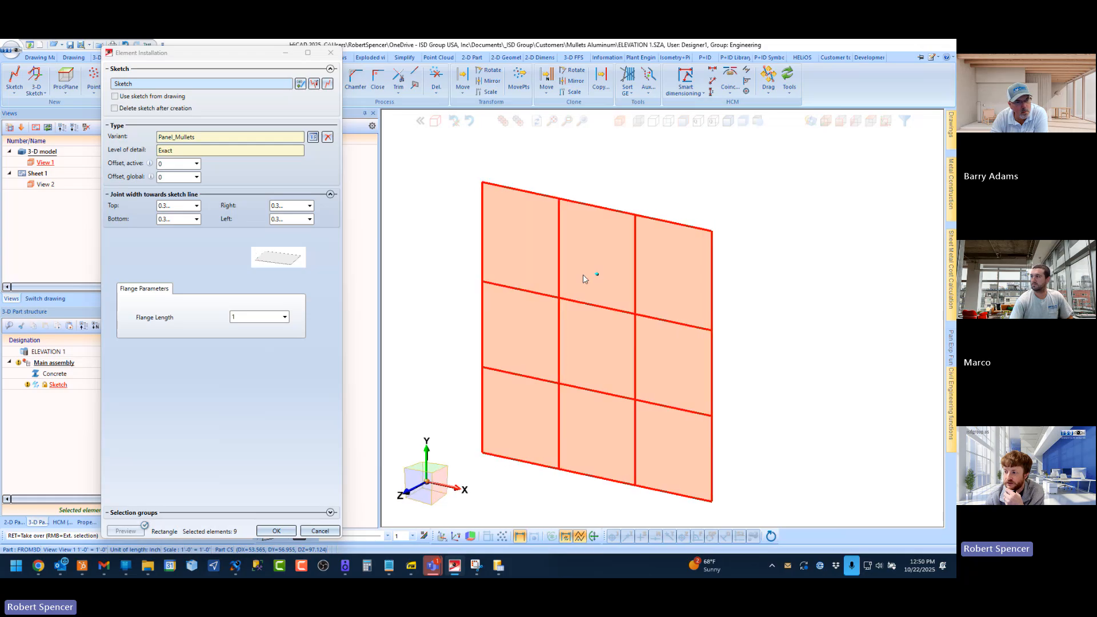
pyautogui.scroll(4, 706, 262)
pyautogui.scroll(-2, 600, 267)
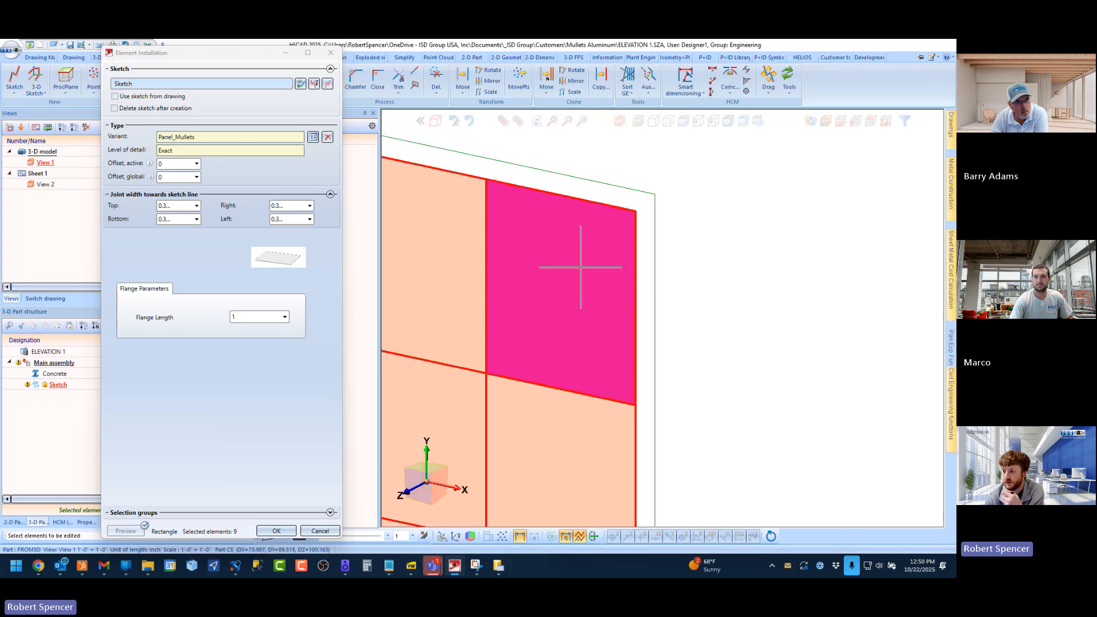
pyautogui.moveTo(579, 267); pyautogui.dragTo(546, 273, button='middle')
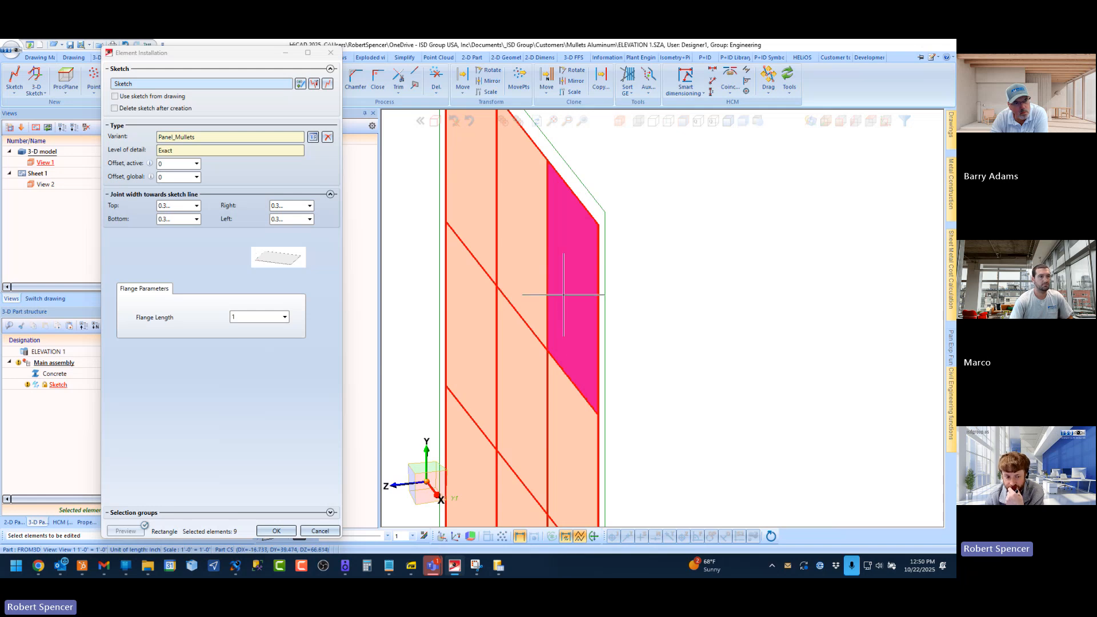
pyautogui.scroll(-3, 564, 294)
pyautogui.scroll(3, 563, 289)
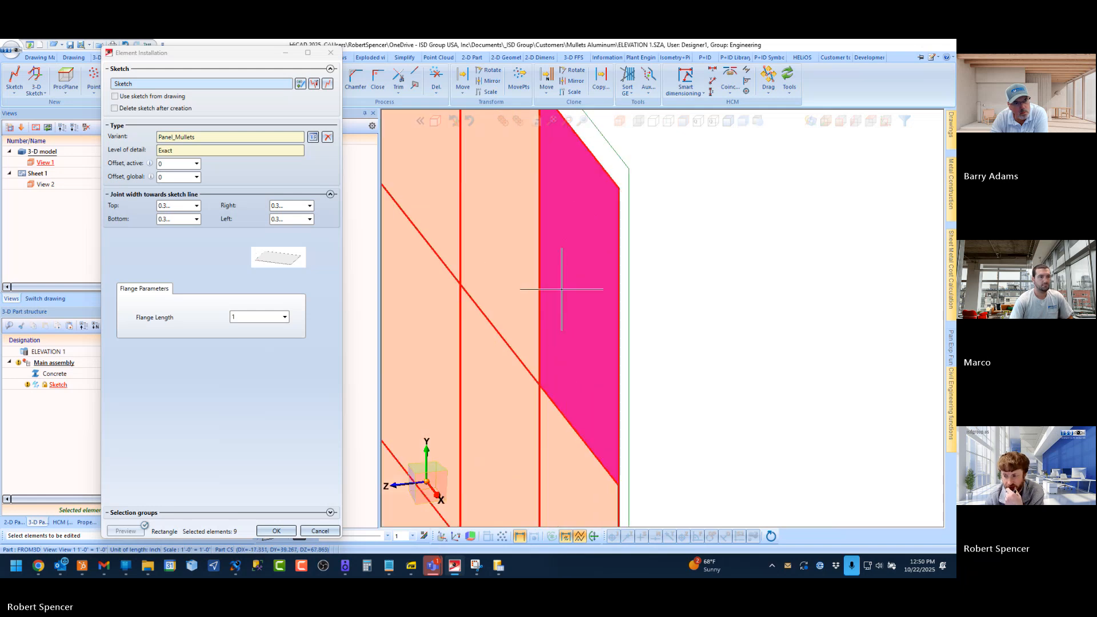
pyautogui.click(824, 122)
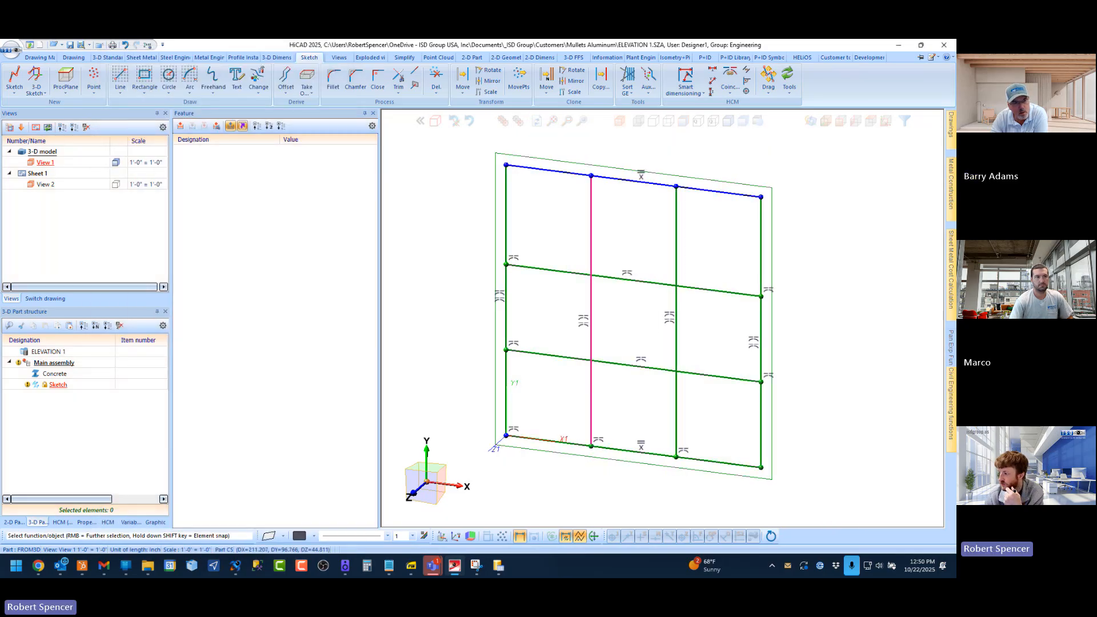
# Step: Start Element Installation on the rectangular grid and choose the USA_ACM_FUSION_1 variant from the ISD Example catalogue
pyautogui.moveTo(950, 399)
pyautogui.click(825, 315)
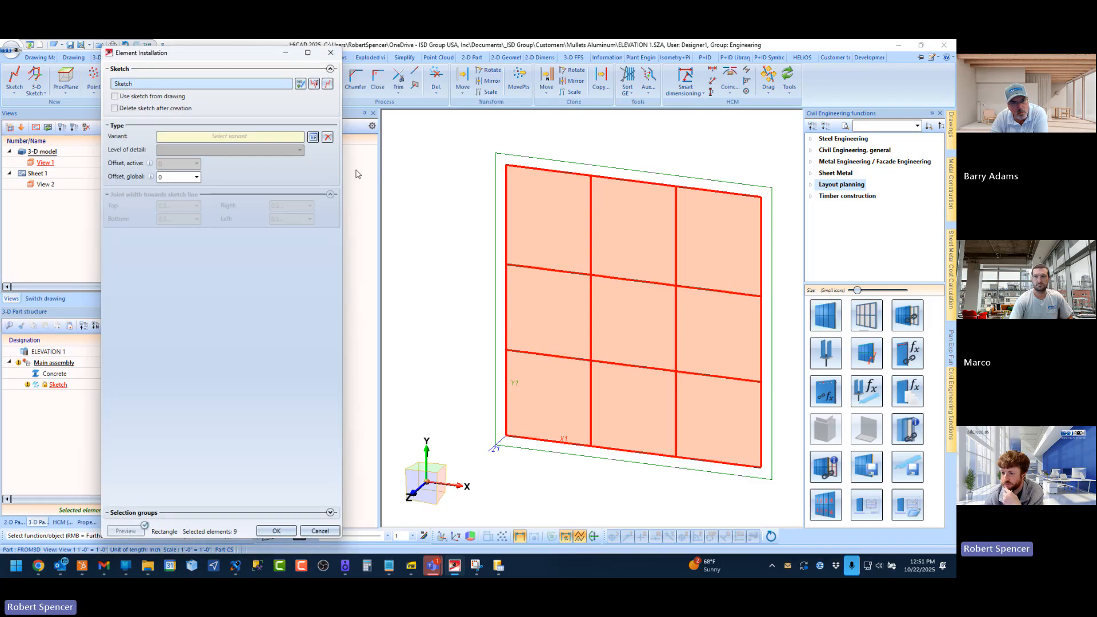
pyautogui.click(313, 137)
pyautogui.click(322, 303)
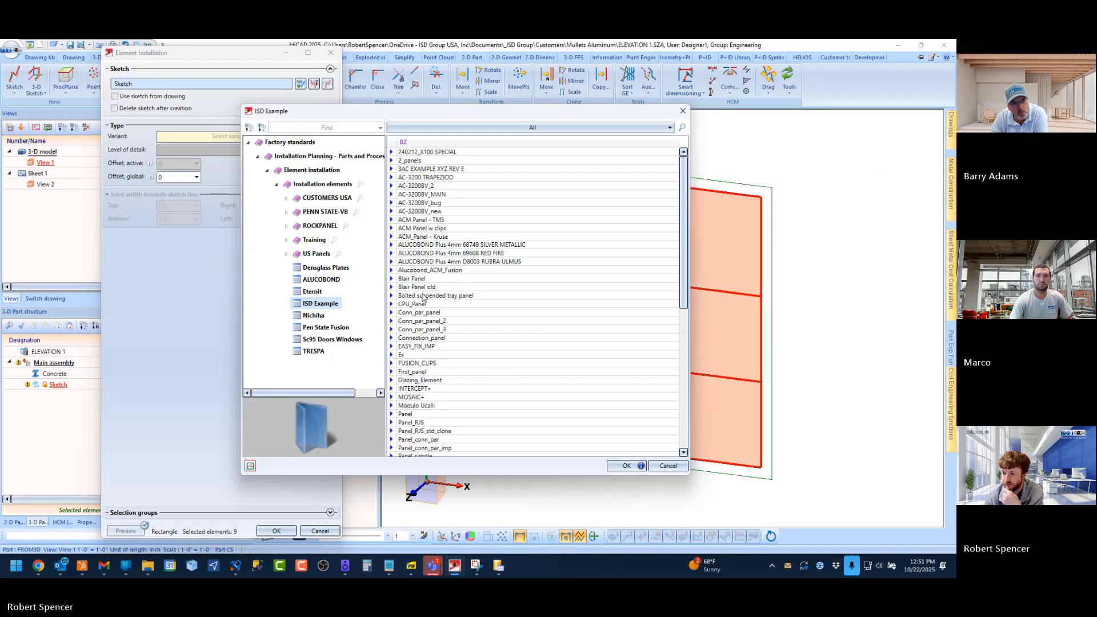
pyautogui.scroll(-6, 500, 380)
pyautogui.click(450, 337)
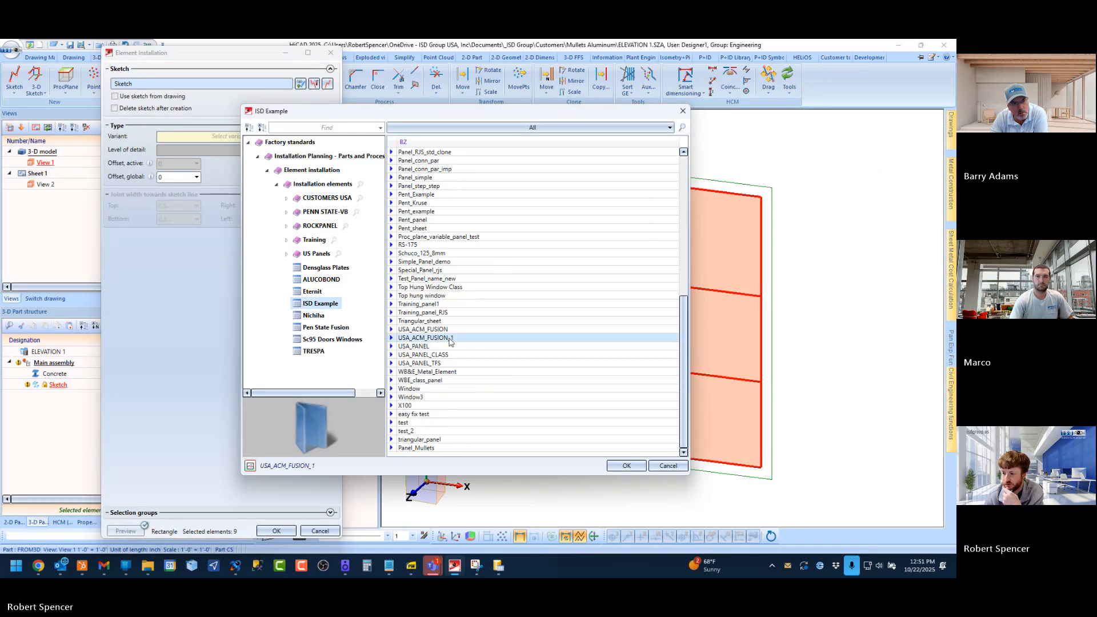
pyautogui.doubleClick(438, 340)
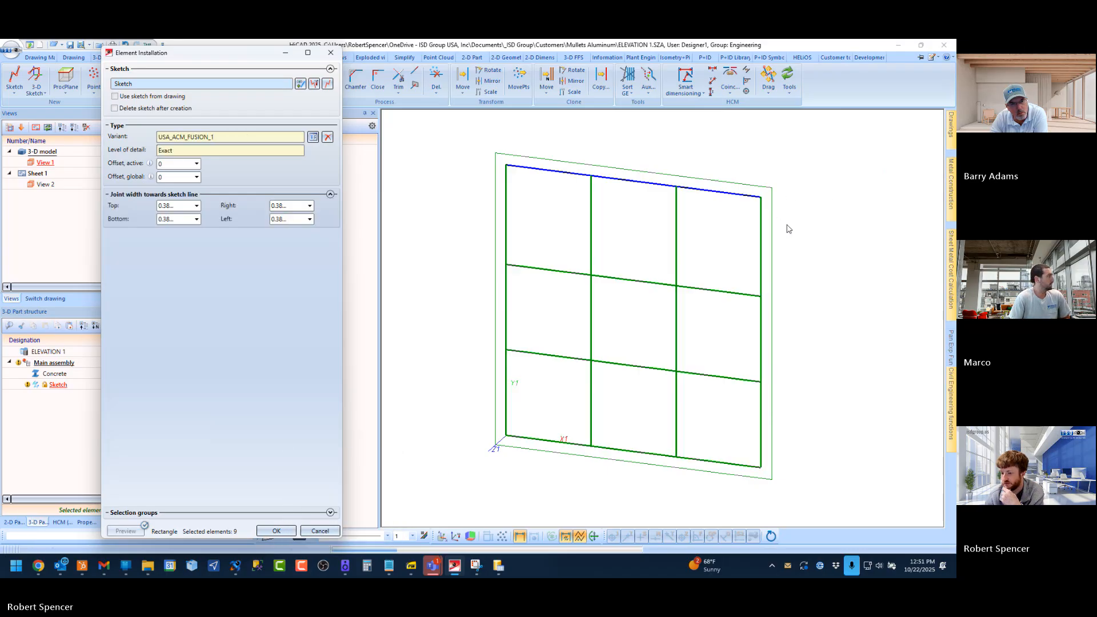
# Step: Examine the flanges and joints of the previewed USA_ACM_FUSION_1 panels from the side
pyautogui.scroll(8, 762, 205)
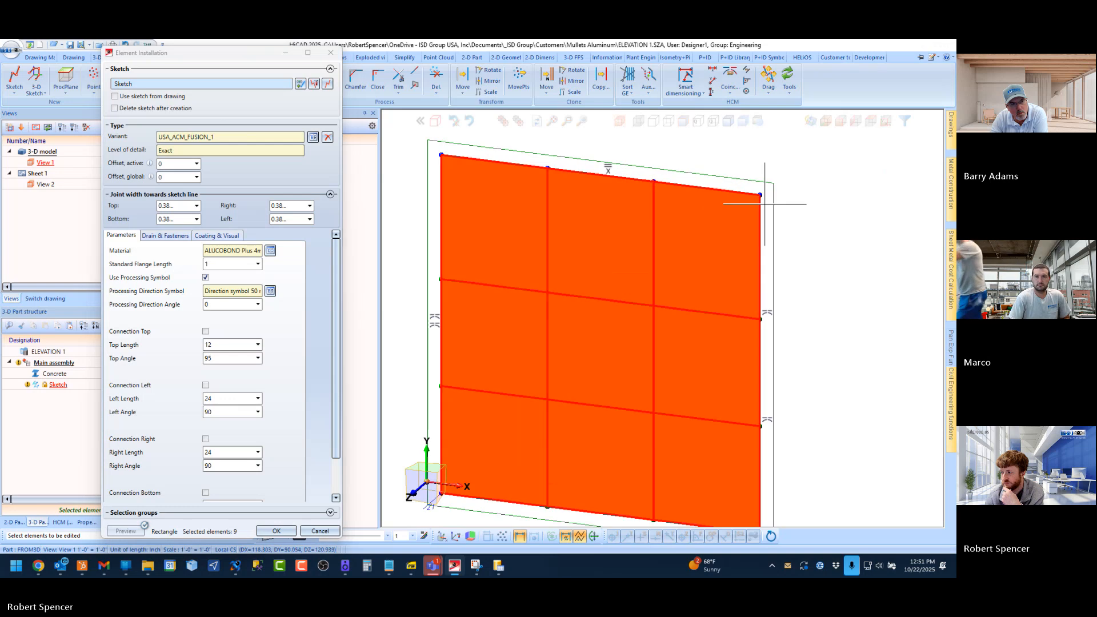
pyautogui.moveTo(736, 189); pyautogui.dragTo(574, 239, button='middle')
pyautogui.scroll(-8, 574, 239)
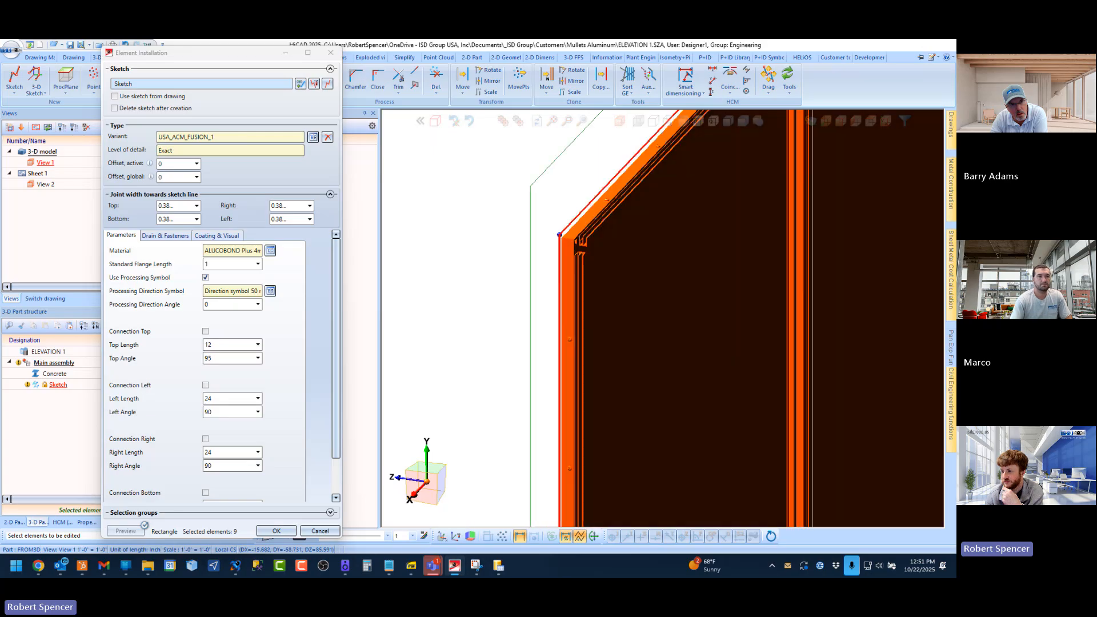
pyautogui.scroll(6, 593, 275)
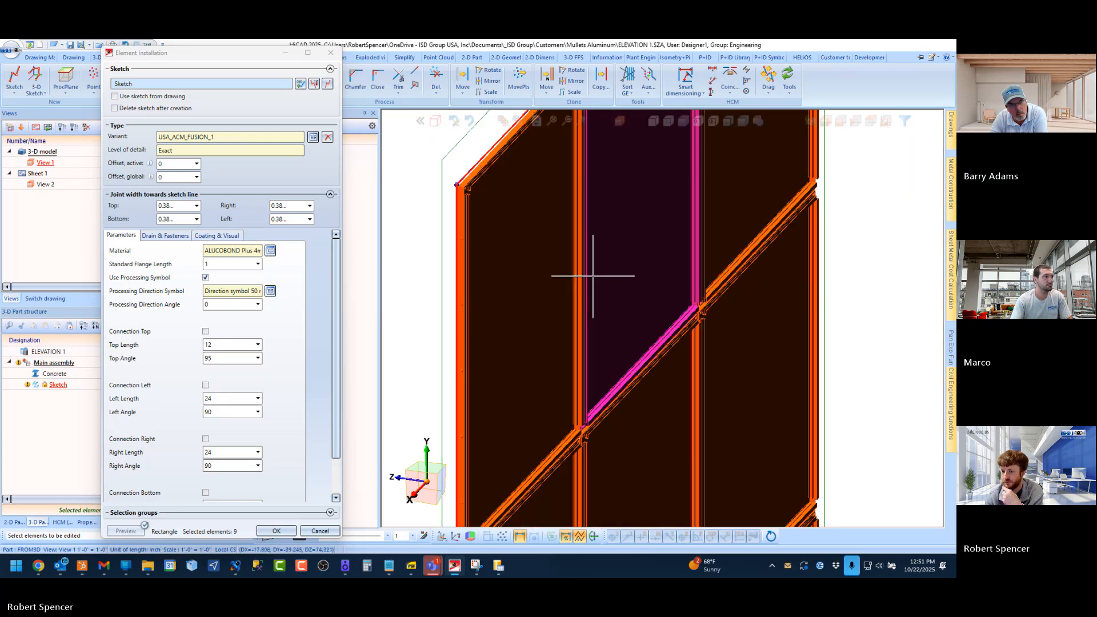
# Step: Switch the variant to Panel_Mullets, check its preview on the grid, and close Element Installation without installing
pyautogui.click(313, 137)
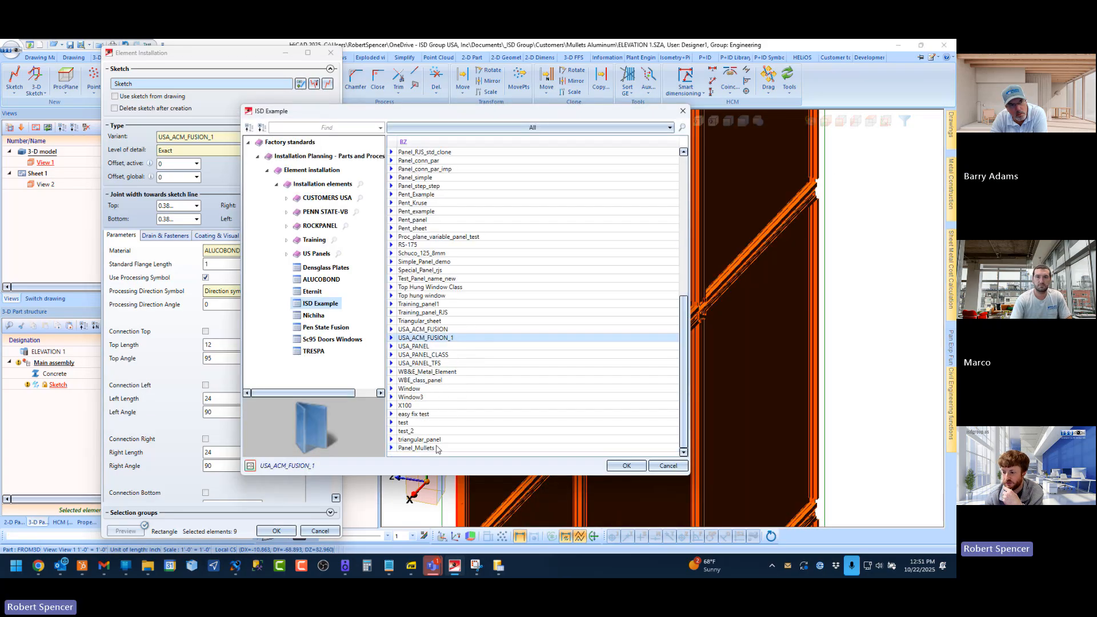
pyautogui.doubleClick(416, 447)
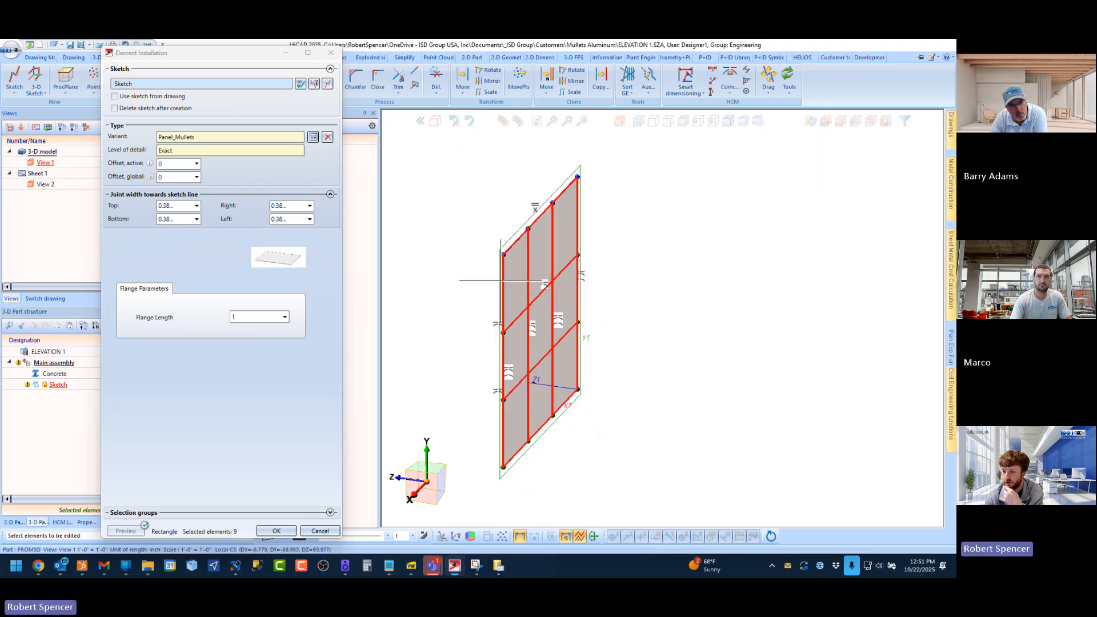
pyautogui.click(825, 121)
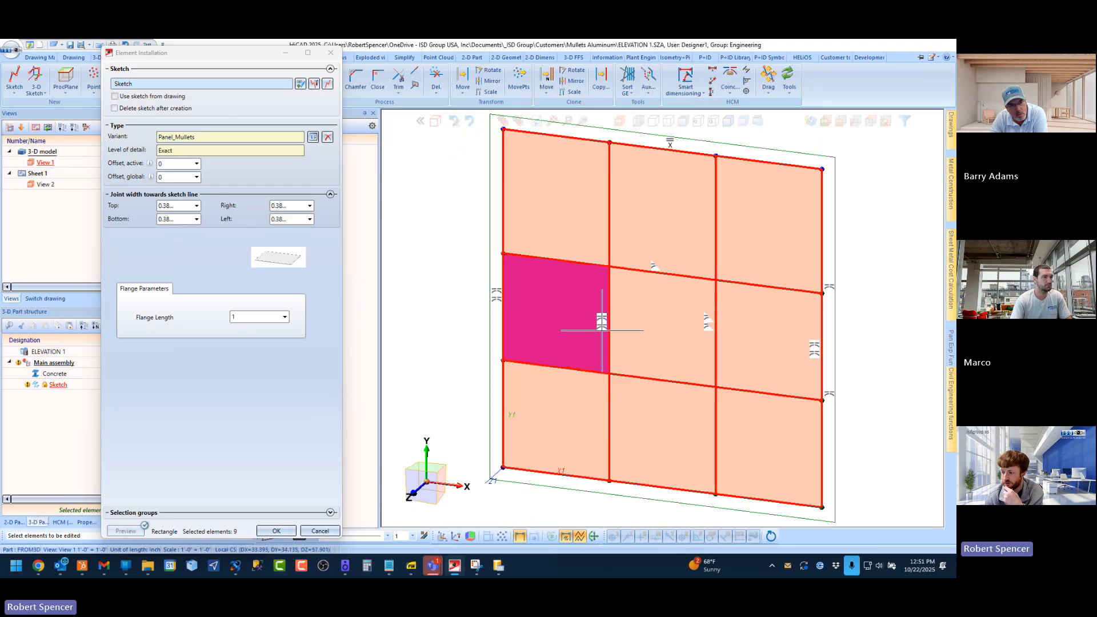
pyautogui.scroll(1, 651, 311)
pyautogui.scroll(-1, 599, 321)
pyautogui.scroll(1, 656, 310)
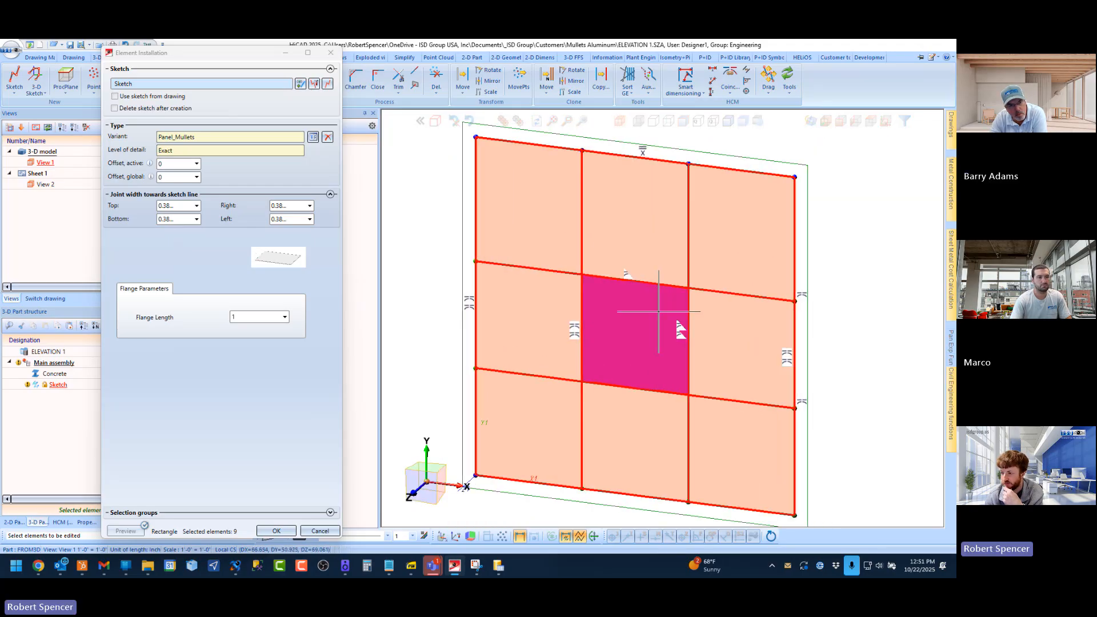
pyautogui.click(320, 531)
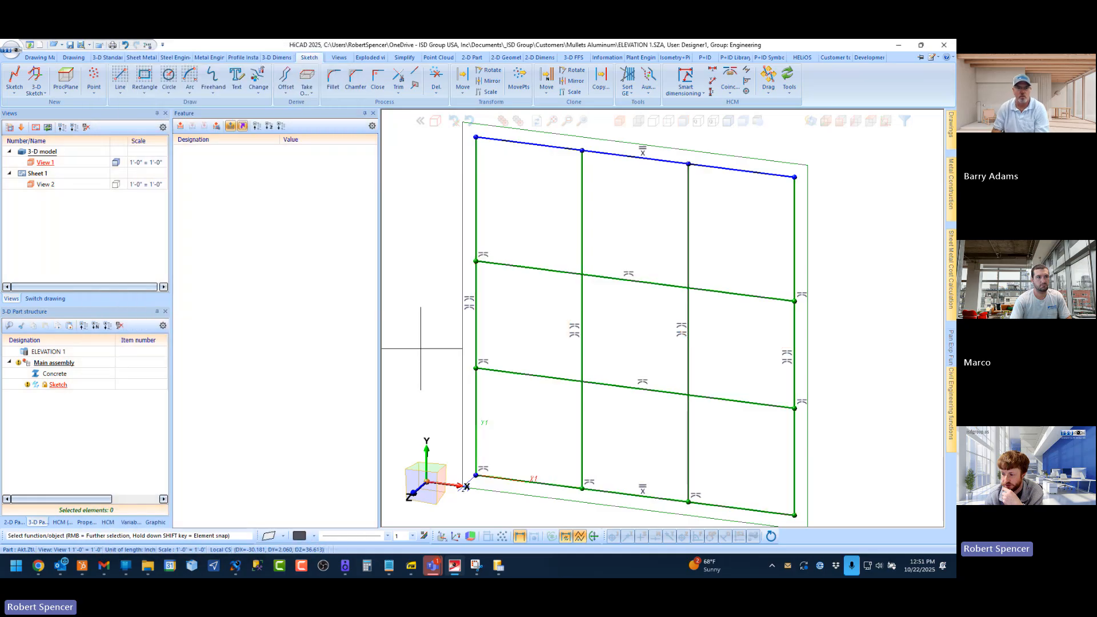
pyautogui.scroll(-1, 451, 365)
pyautogui.scroll(1, 445, 366)
pyautogui.scroll(-1, 632, 260)
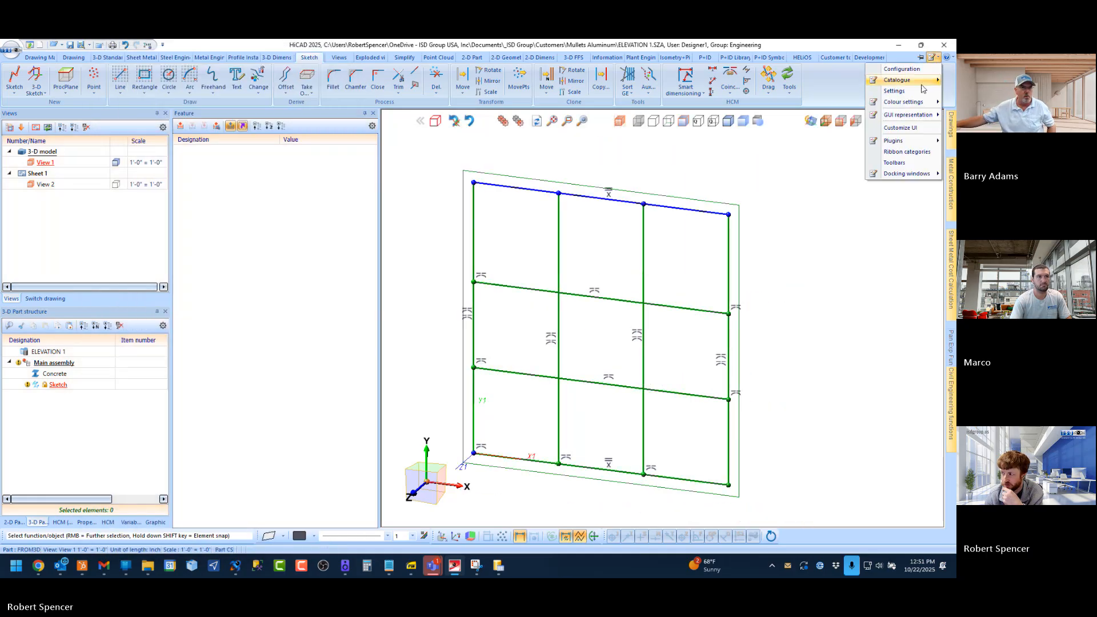
# Step: Open the catalogue editor and display the ISD Example table under Factory standards, Installation Planning, Element installation, Installation elements
pyautogui.click(917, 81)
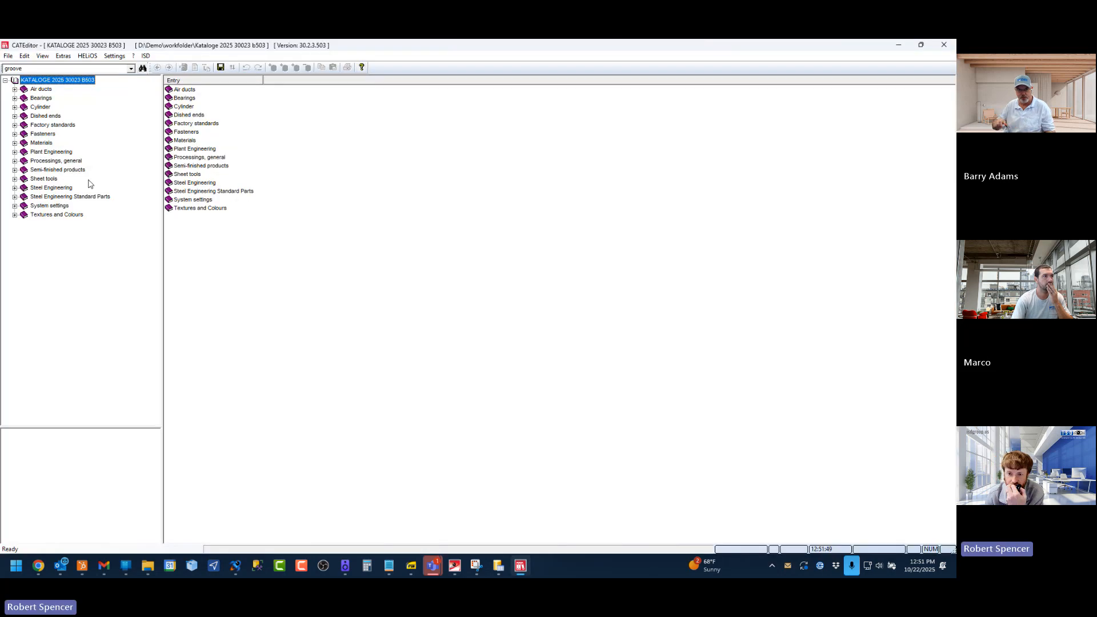
pyautogui.click(14, 124)
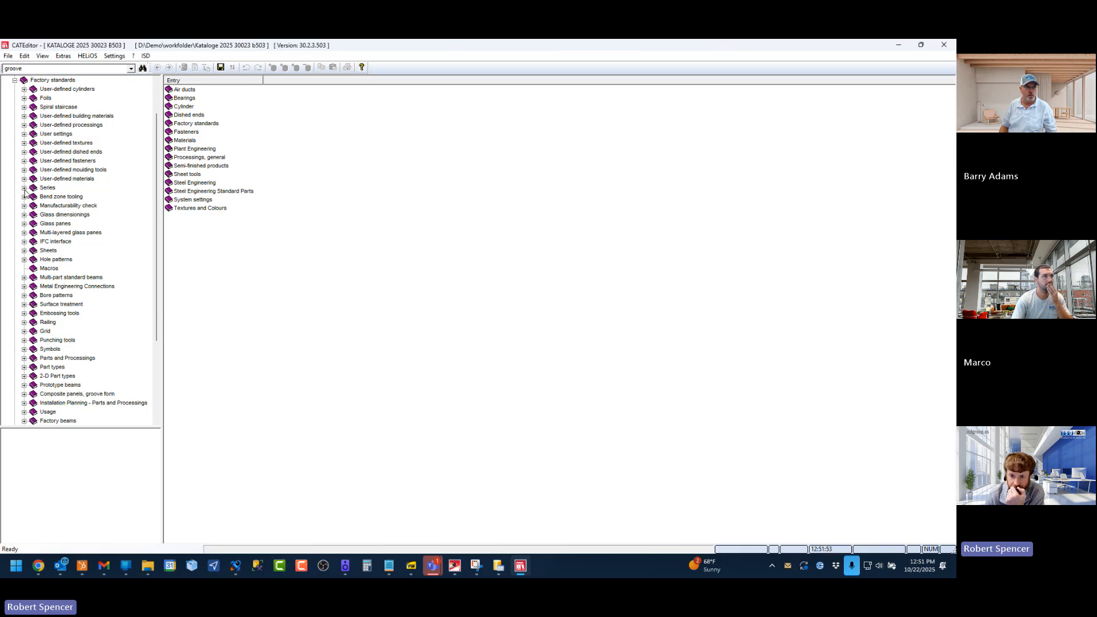
pyautogui.scroll(-4, 27, 237)
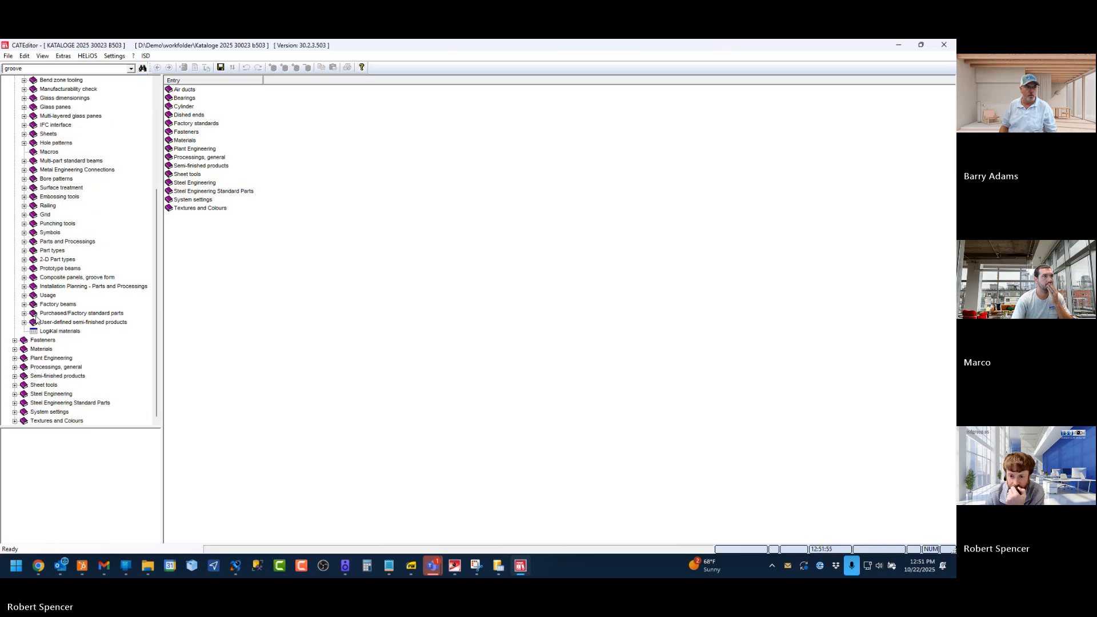
pyautogui.click(24, 287)
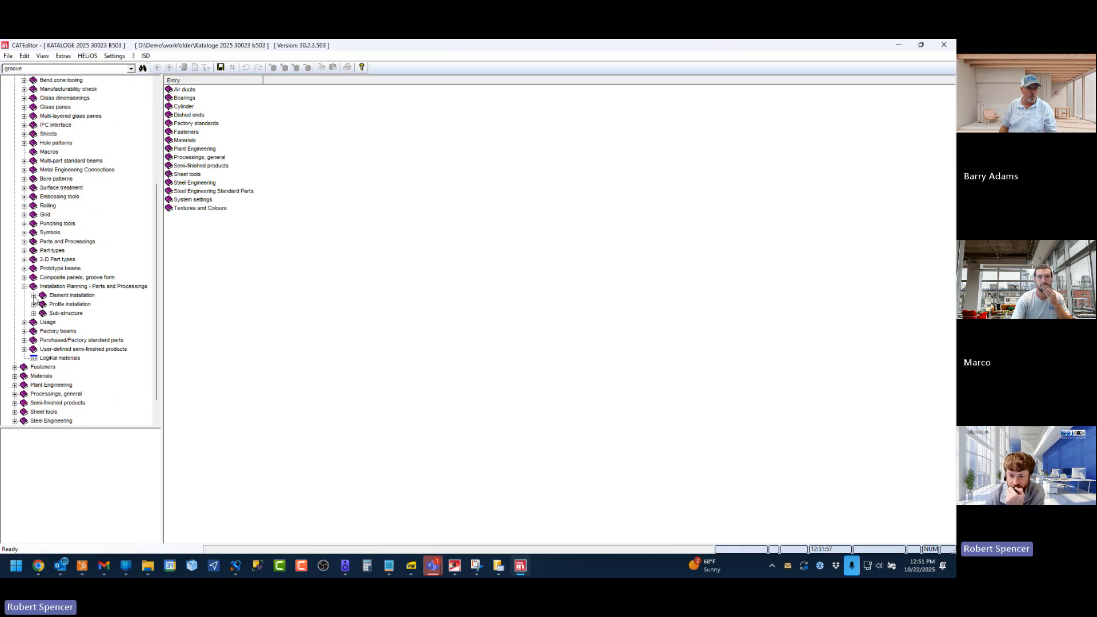
pyautogui.click(34, 295)
pyautogui.click(43, 305)
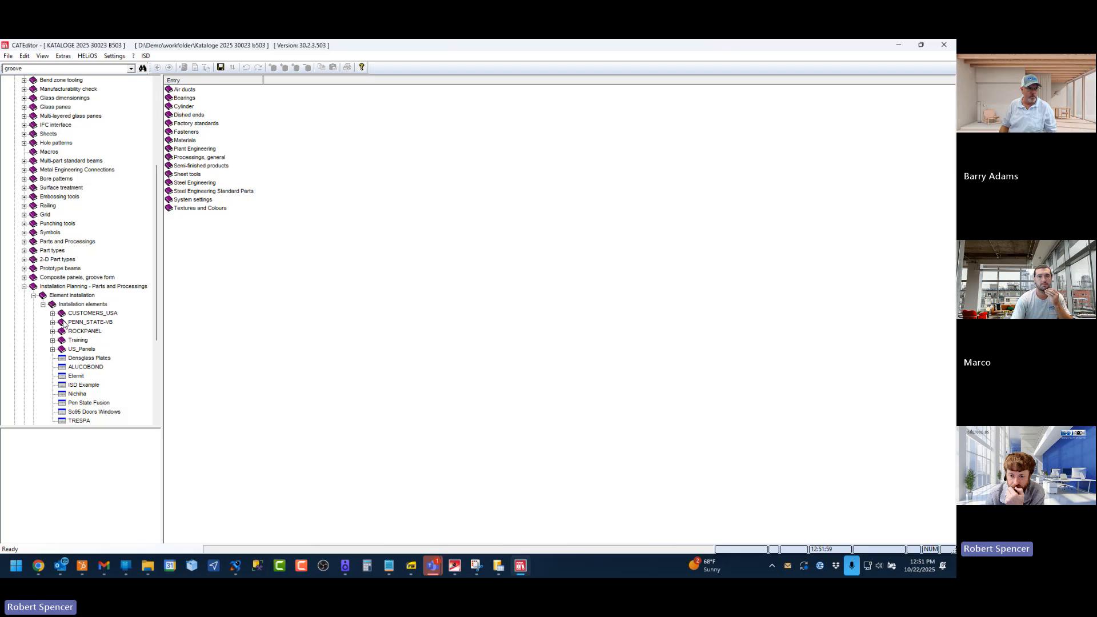
pyautogui.click(95, 386)
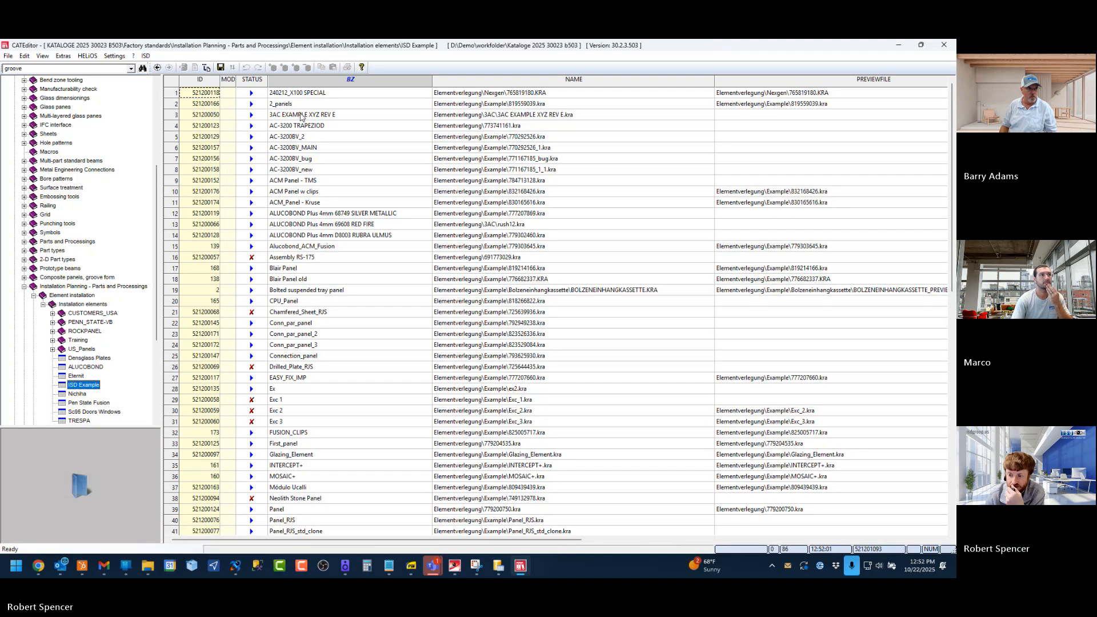
# Step: Select the Panel_Mullets row and narrow the NAME and PREVIEWFILE columns to bring the DIALOG column into view
pyautogui.scroll(-16, 302, 117)
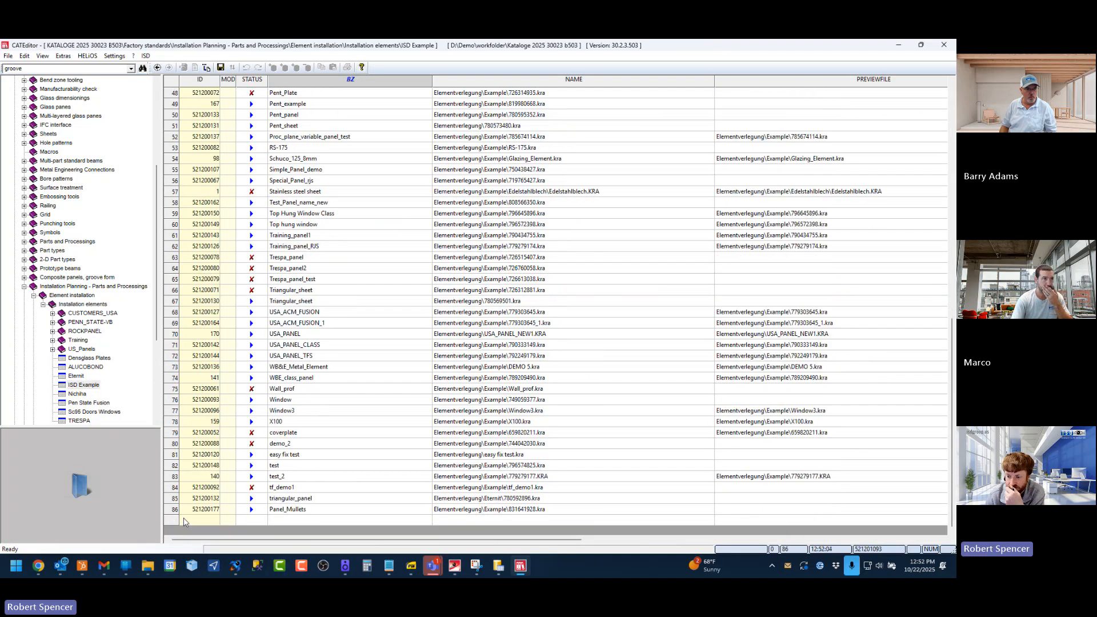
pyautogui.click(197, 508)
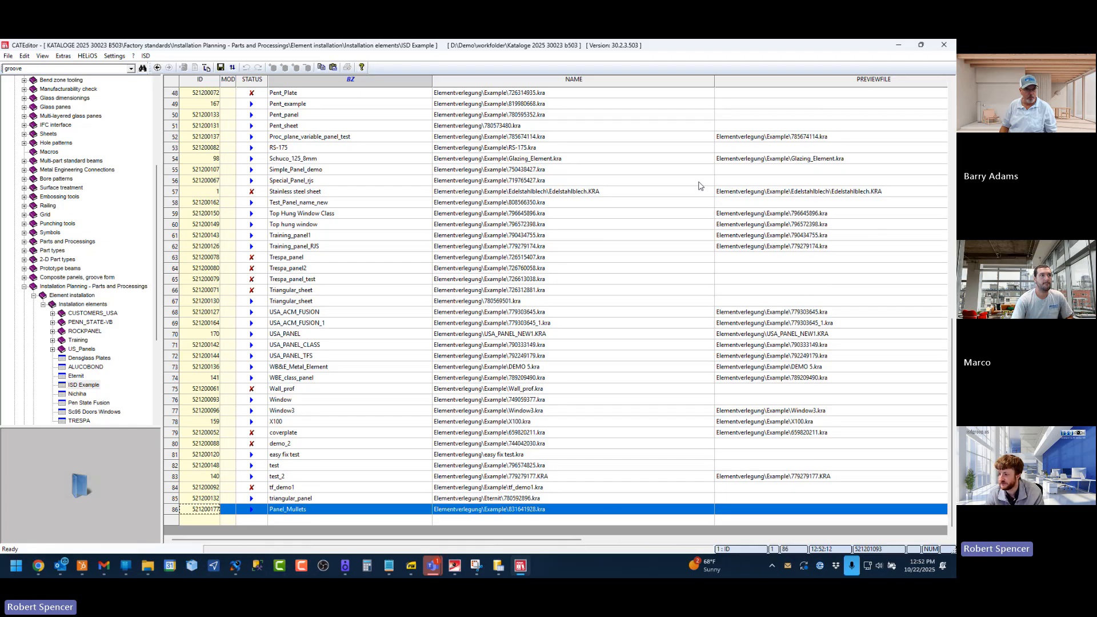
pyautogui.moveTo(715, 98); pyautogui.dragTo(625, 100)
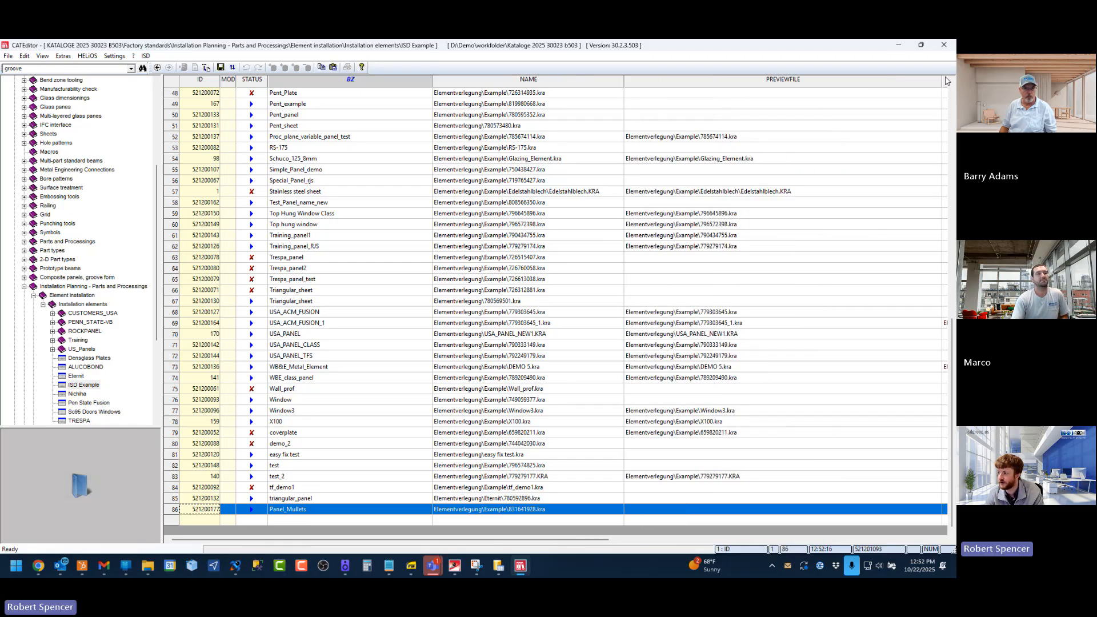
pyautogui.moveTo(942, 84); pyautogui.dragTo(808, 108)
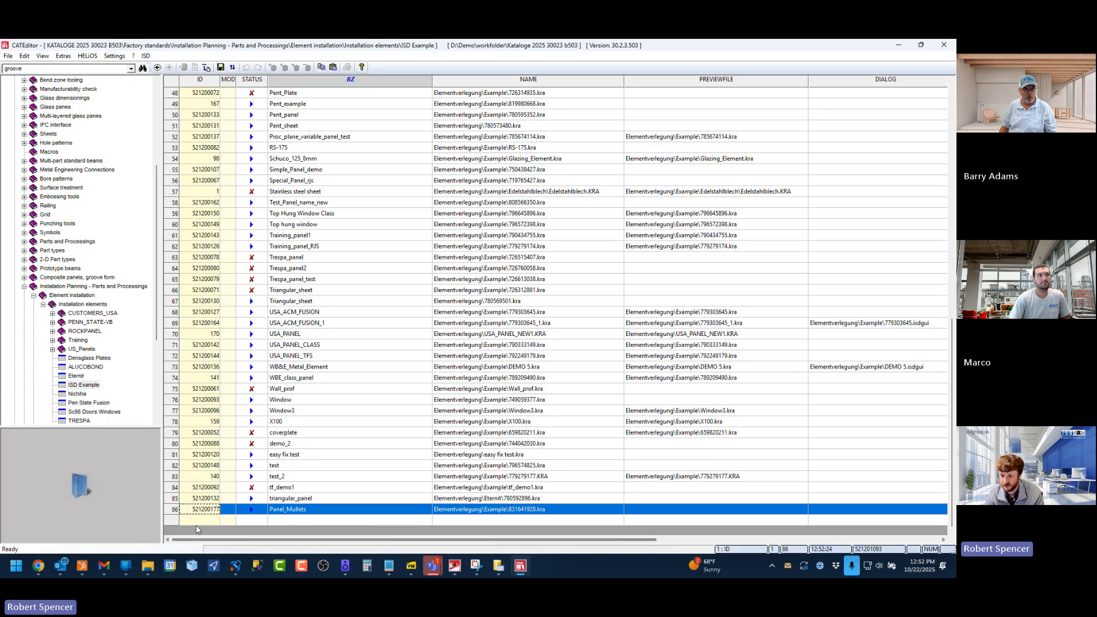
# Step: Examine the BZ designation and the NAME file path of the Panel_Mullets entry without changing them
pyautogui.doubleClick(302, 510)
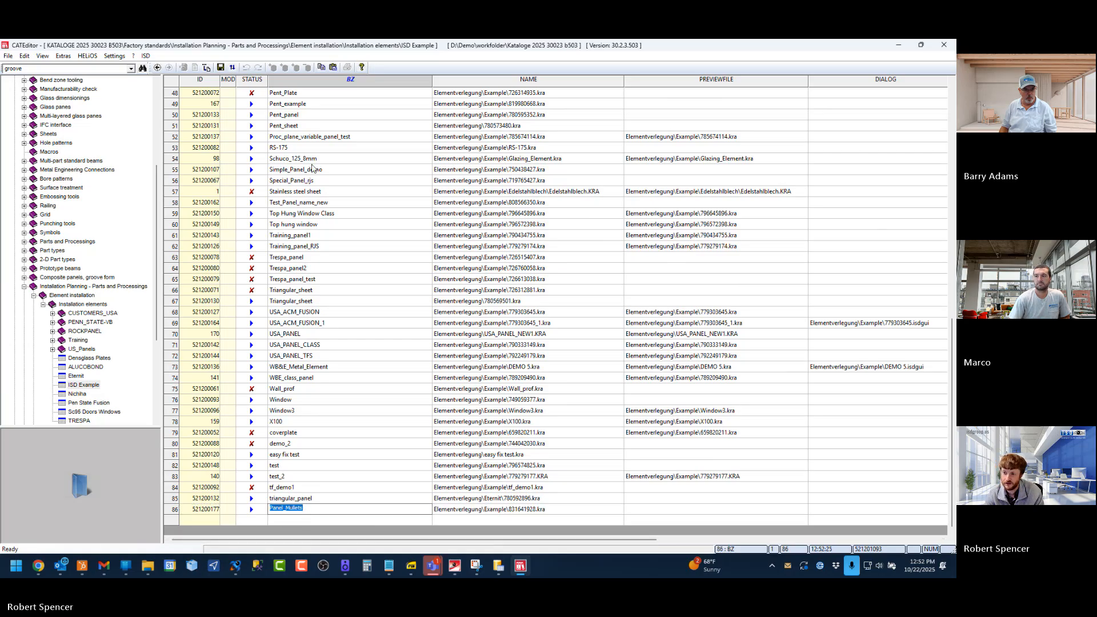
pyautogui.click(362, 82)
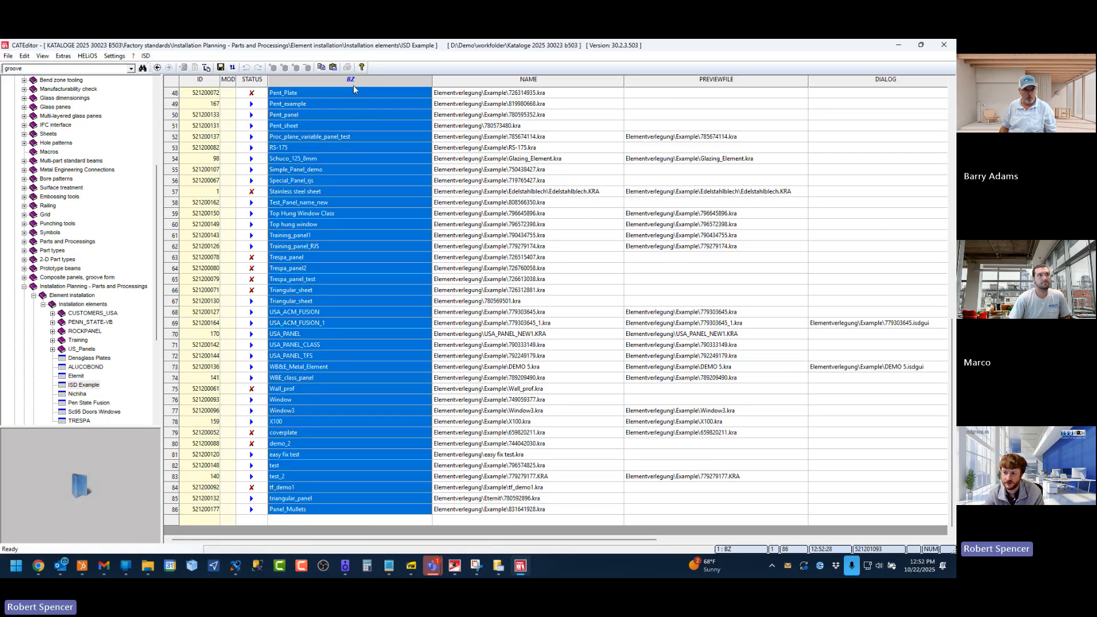
pyautogui.doubleClick(304, 510)
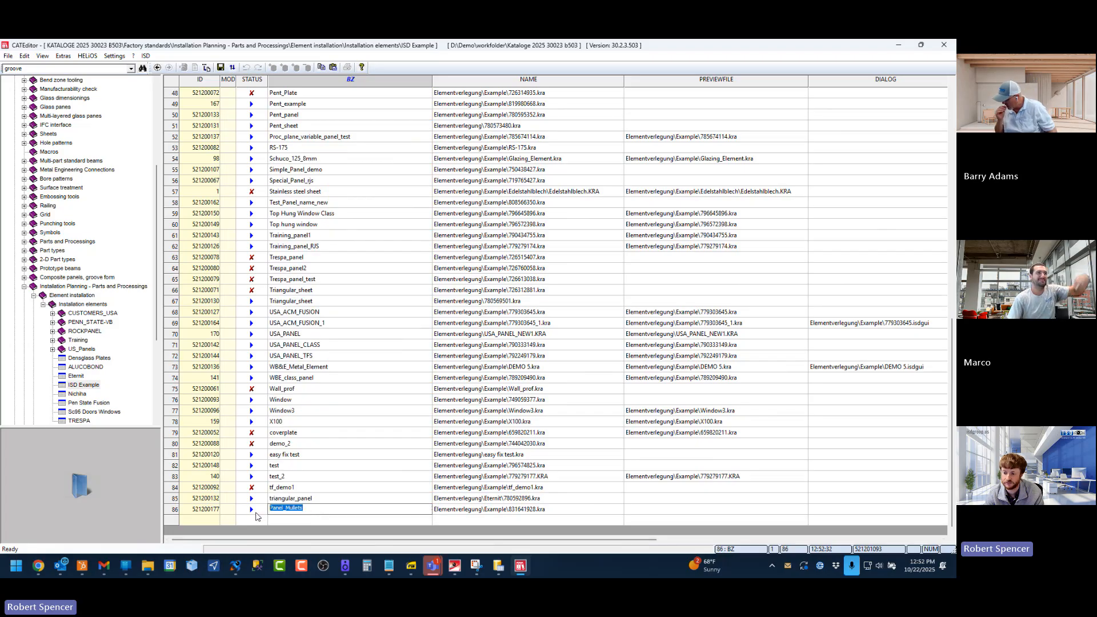
pyautogui.click(306, 502)
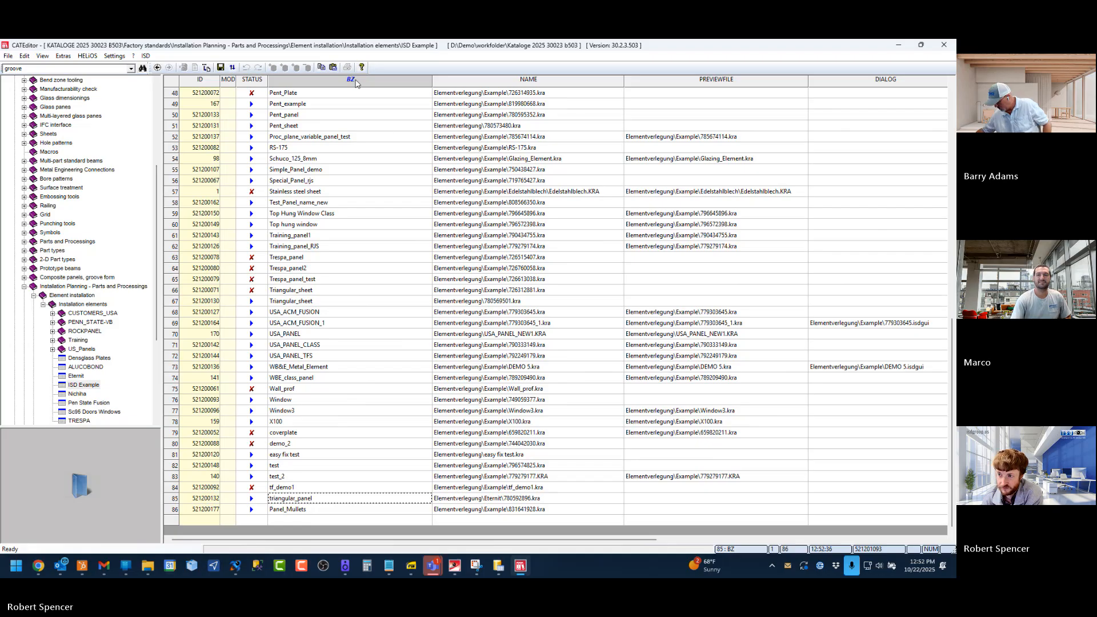
pyautogui.click(312, 511)
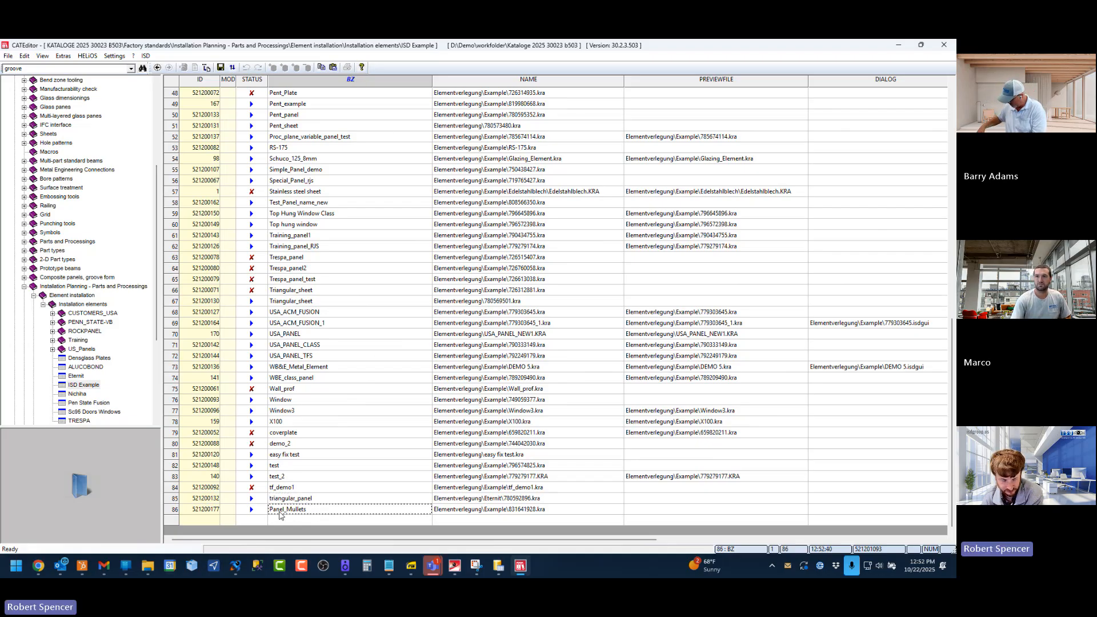
pyautogui.click(483, 510)
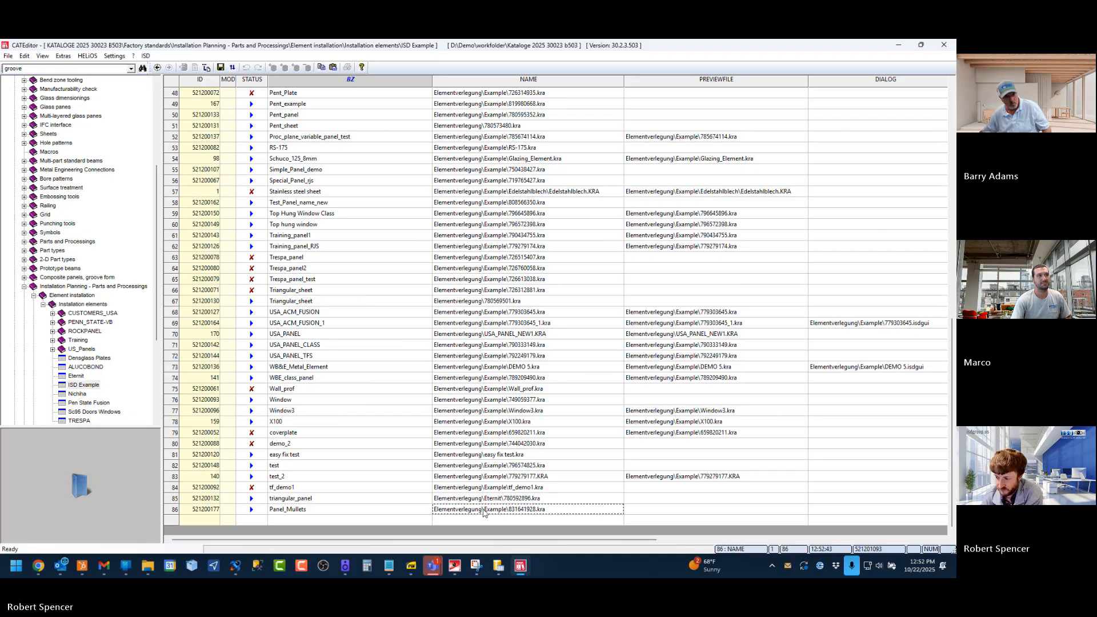
pyautogui.click(561, 514)
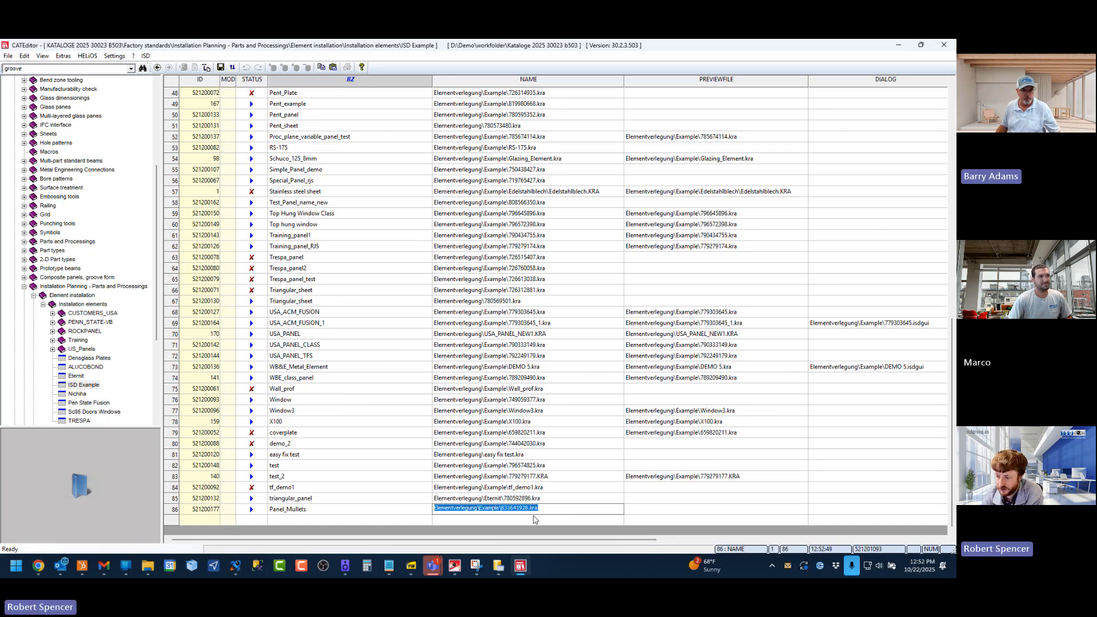
pyautogui.moveTo(544, 510); pyautogui.dragTo(501, 512)
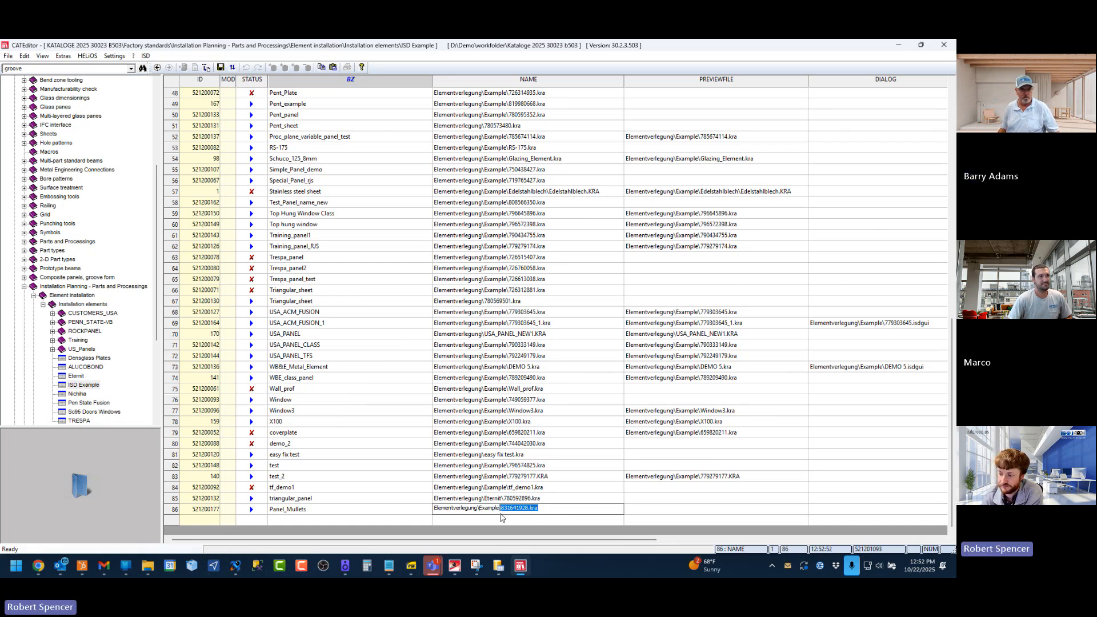
pyautogui.click(302, 510)
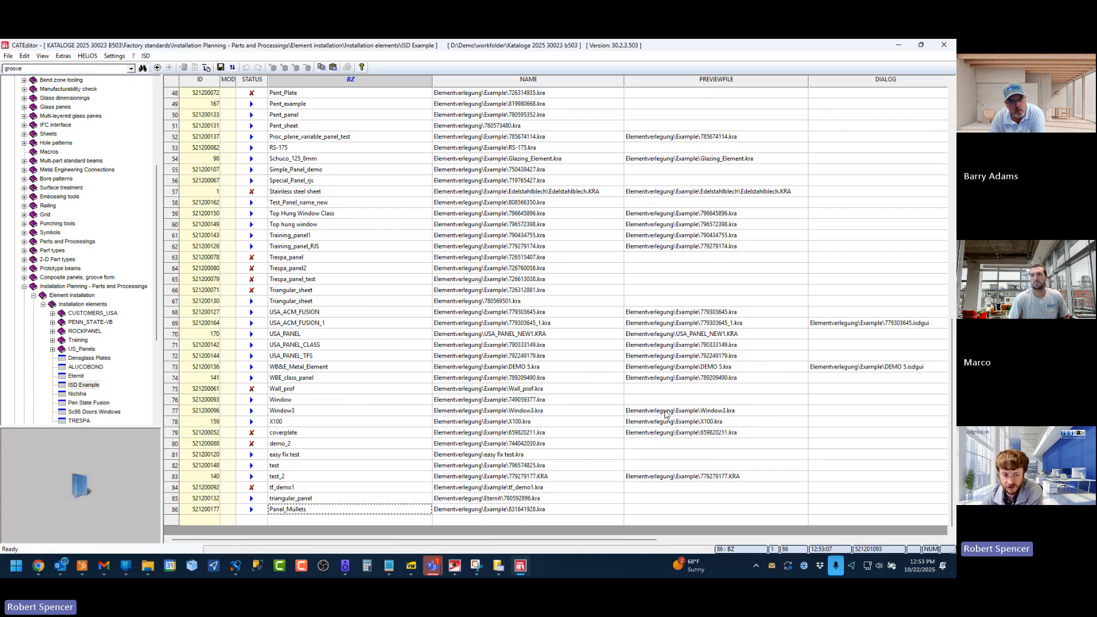
# Step: Copy the Panel_Mullets path Elementverlegung\Example\831641928.kra from its NAME field into its PREVIEWFILE field
pyautogui.click(495, 513)
pyautogui.rightClick(496, 513)
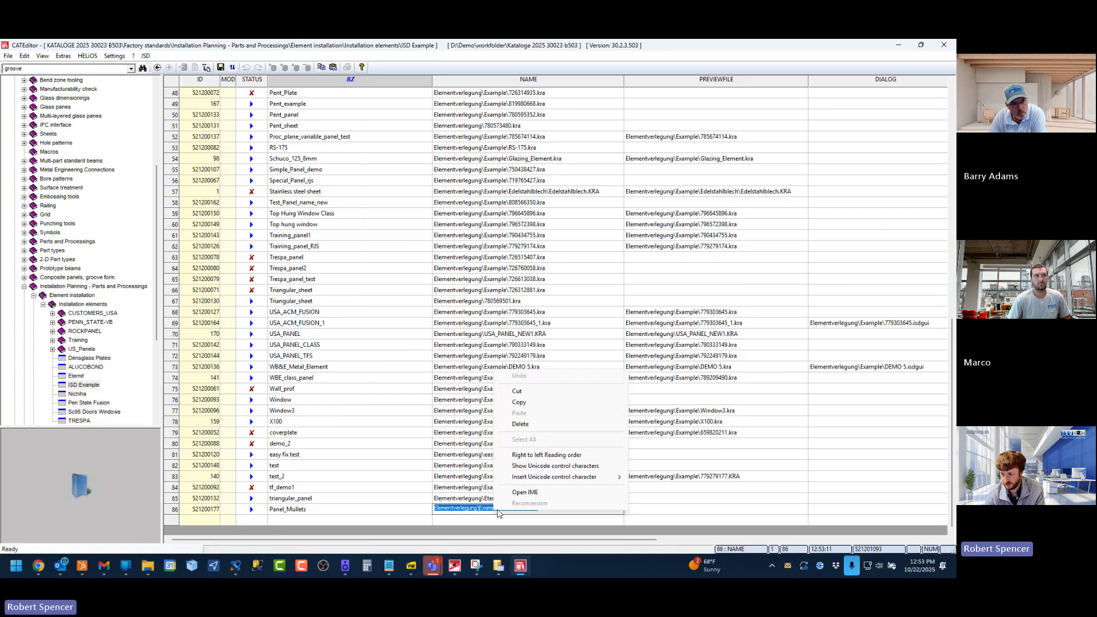
pyautogui.click(519, 402)
pyautogui.click(639, 510)
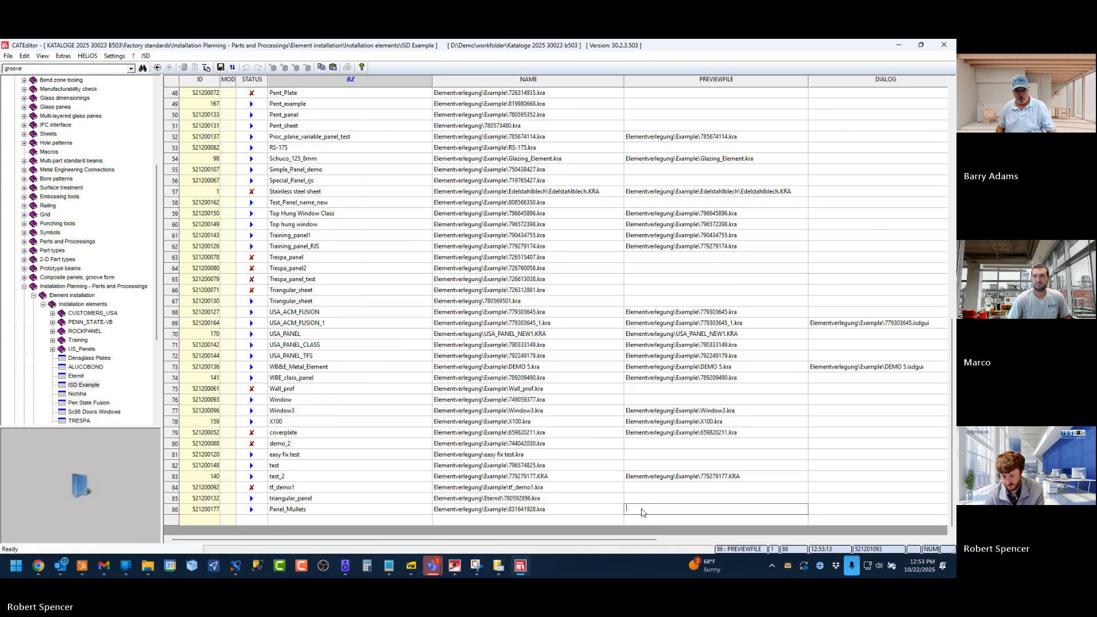
pyautogui.hotkey('ctrl', 'v')
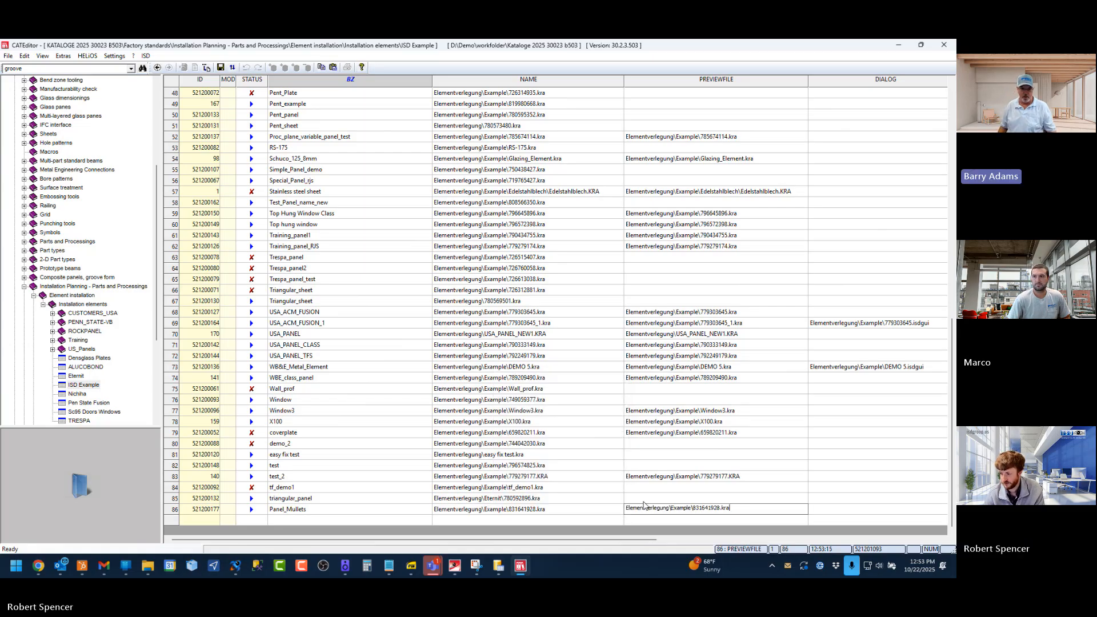
# Step: Confirm the Panel_Mullets PREVIEWFILE entry and compare it with the path in its NAME field
pyautogui.press('Return')
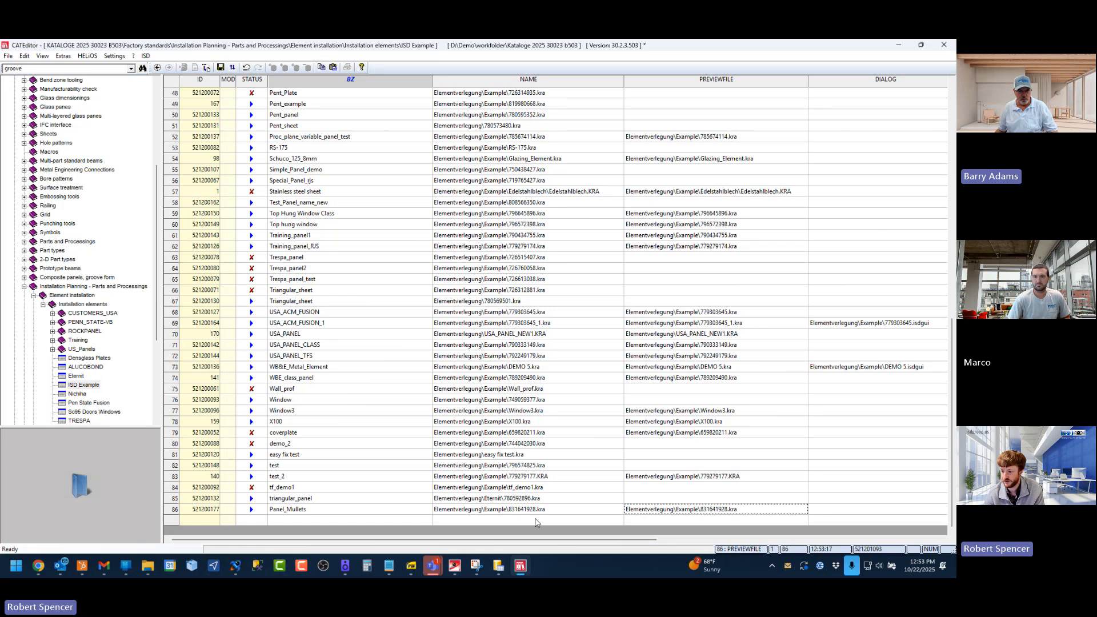
pyautogui.doubleClick(543, 510)
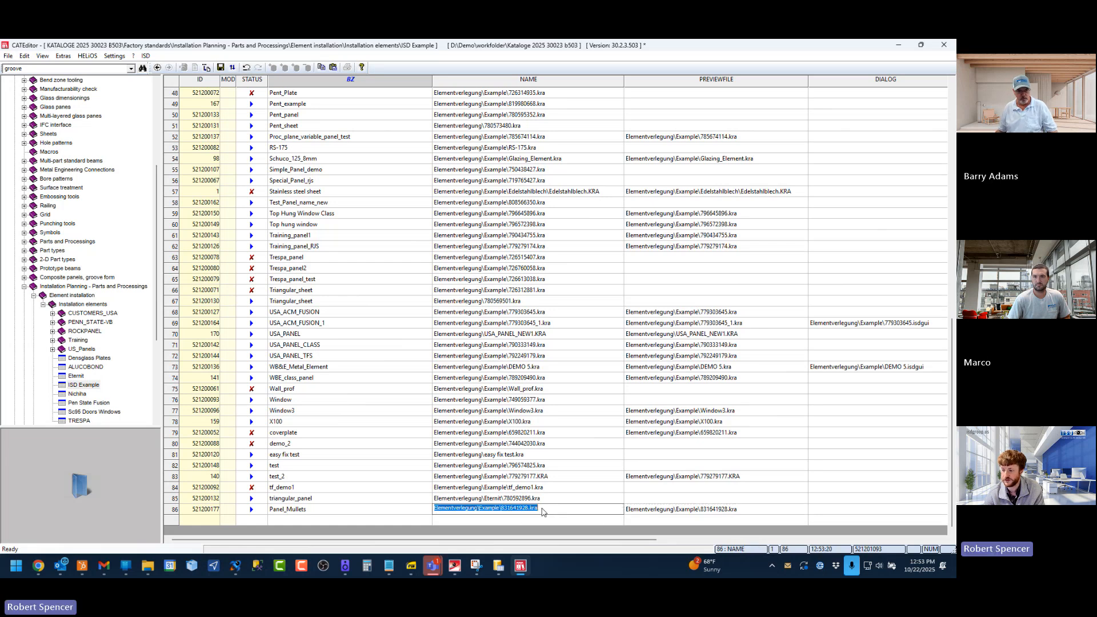
pyautogui.doubleClick(738, 510)
pyautogui.moveTo(738, 510); pyautogui.dragTo(693, 511)
pyautogui.click(697, 491)
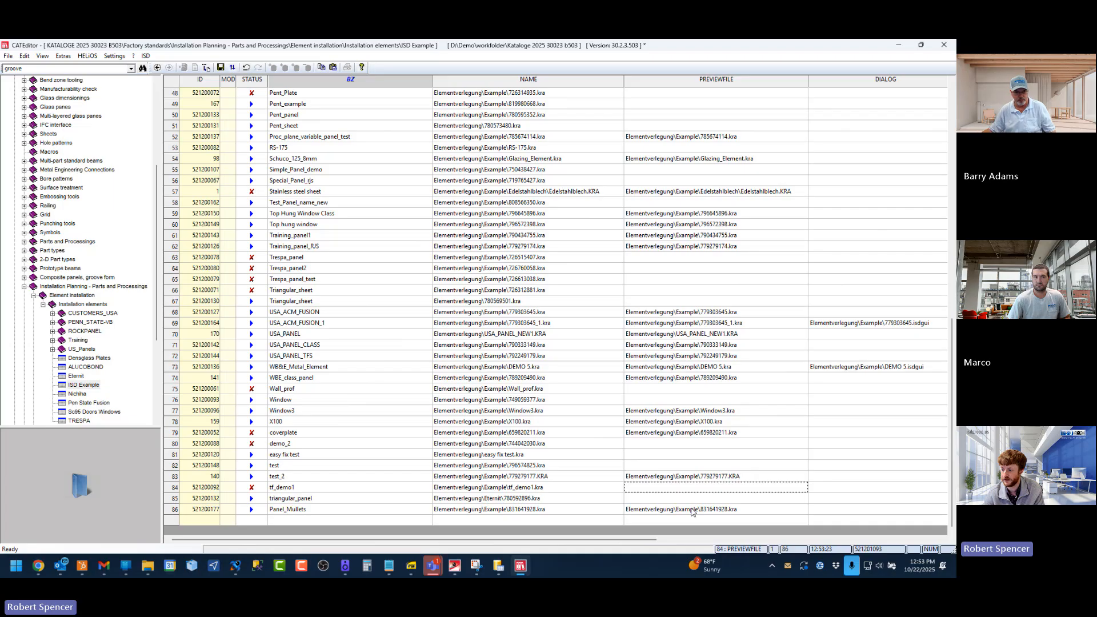
pyautogui.click(692, 510)
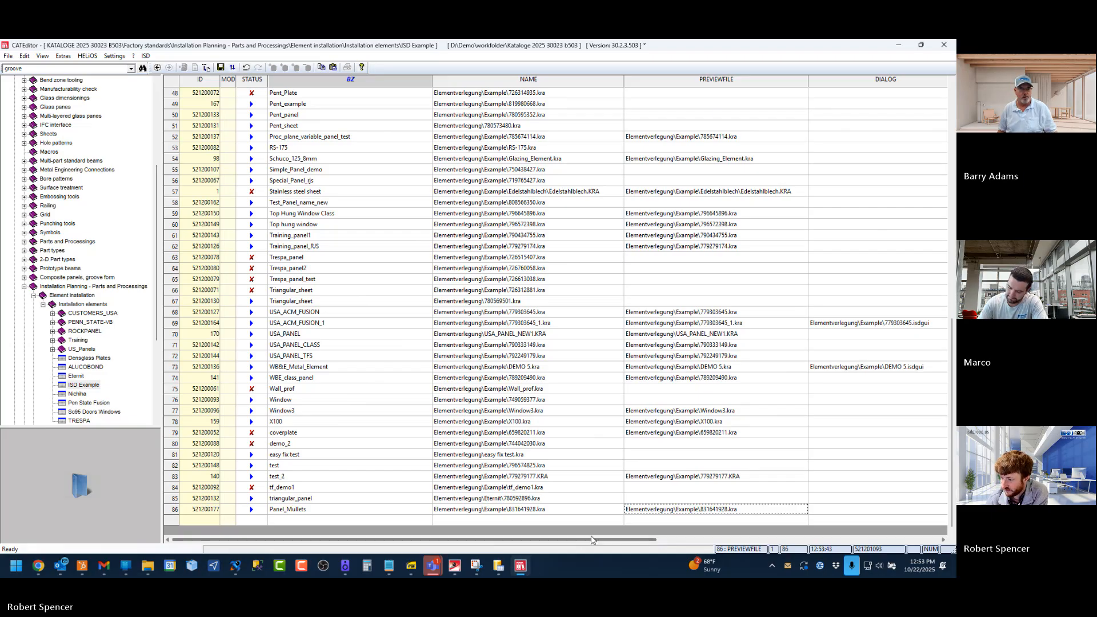
# Step: Examine the table's further columns and the .isdgui entries in the DIALOG column, down to the Panel_Mullets row
pyautogui.moveTo(591, 539); pyautogui.dragTo(930, 511)
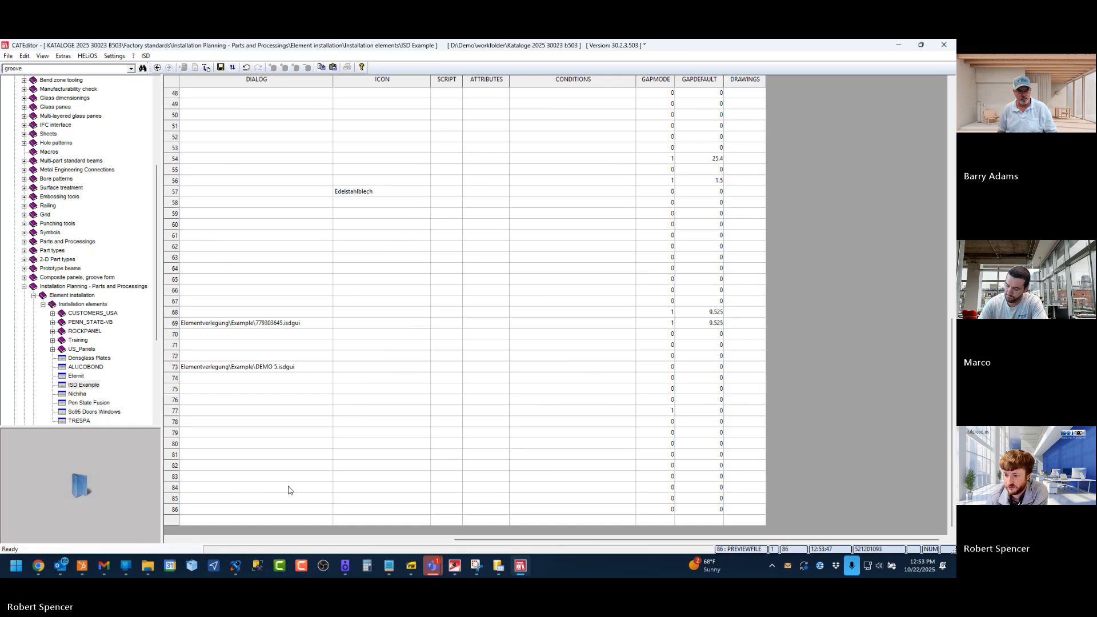
pyautogui.click(433, 538)
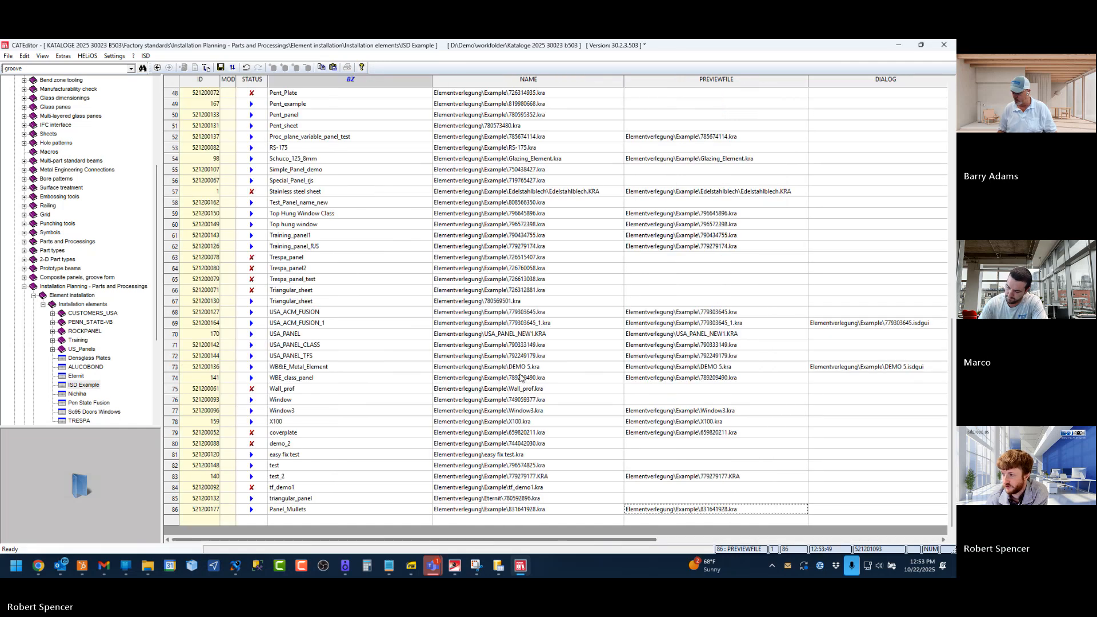
pyautogui.click(871, 82)
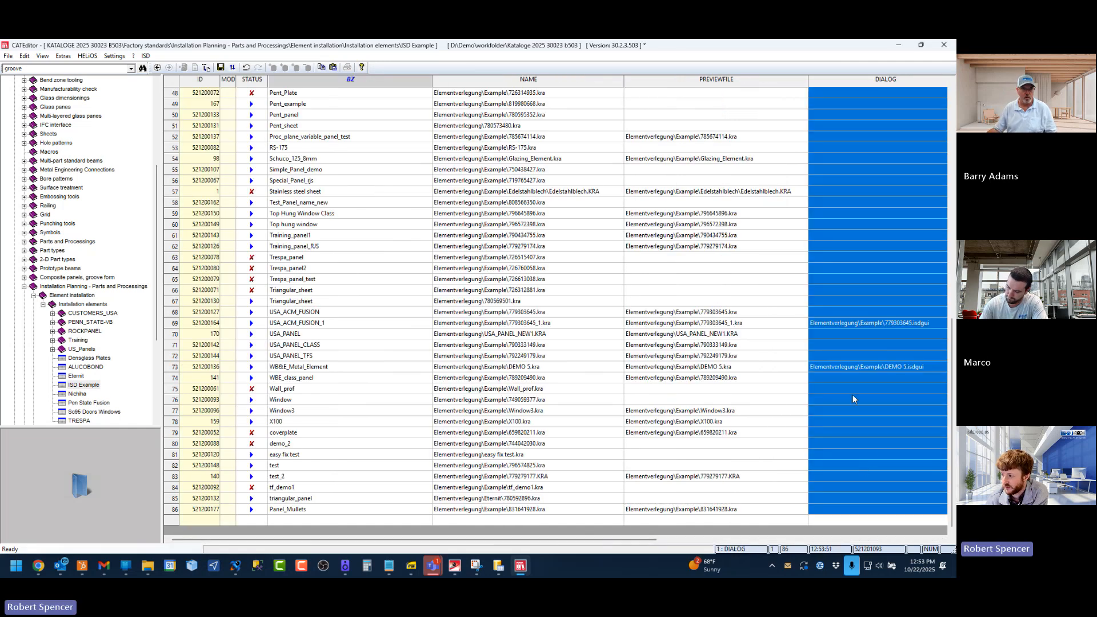
pyautogui.scroll(15, 823, 319)
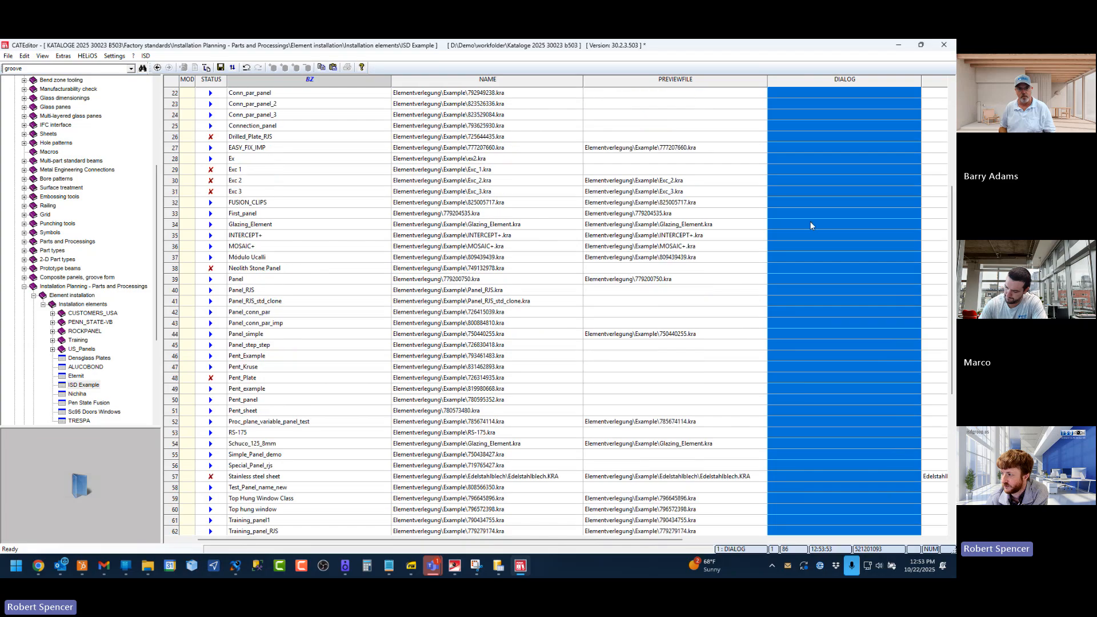
pyautogui.scroll(-3, 811, 204)
pyautogui.scroll(3, 818, 158)
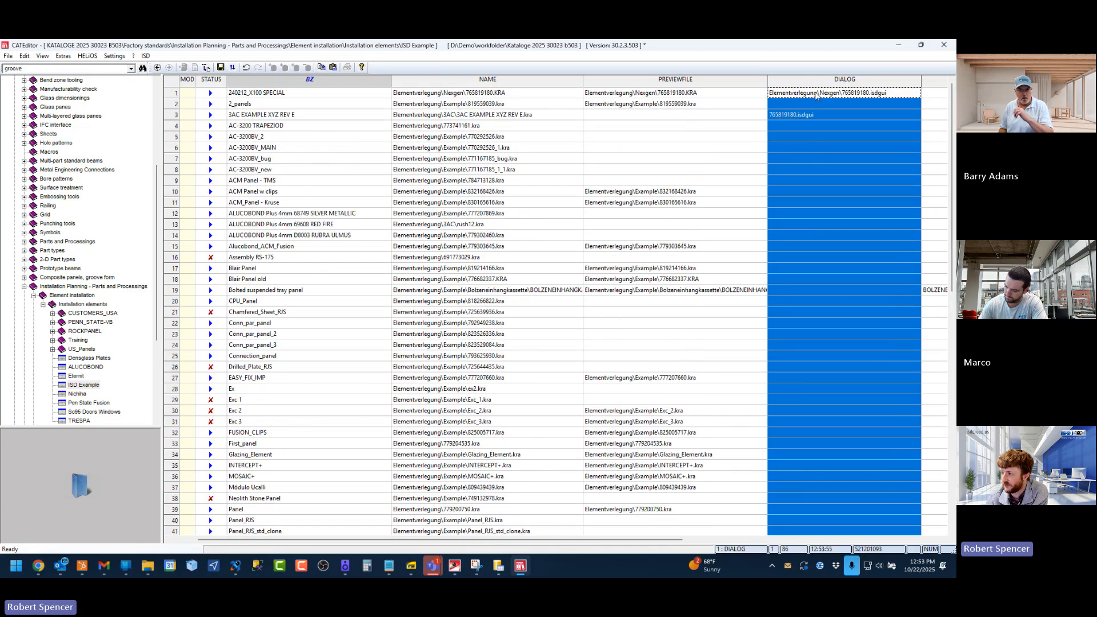
pyautogui.scroll(-3, 770, 252)
pyautogui.scroll(-12, 770, 252)
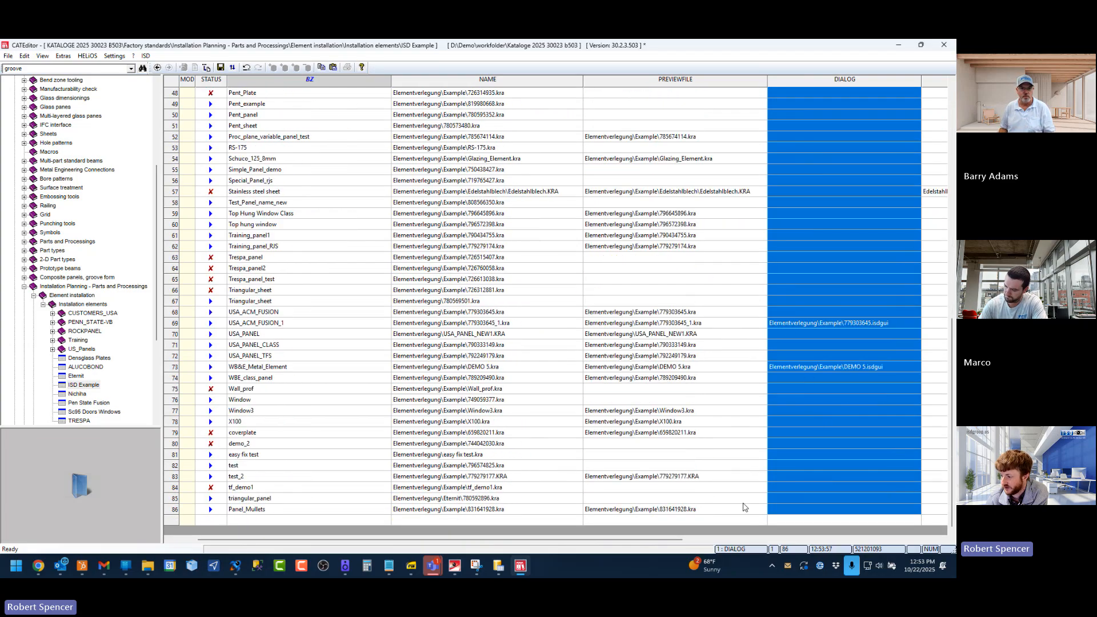
pyautogui.click(788, 508)
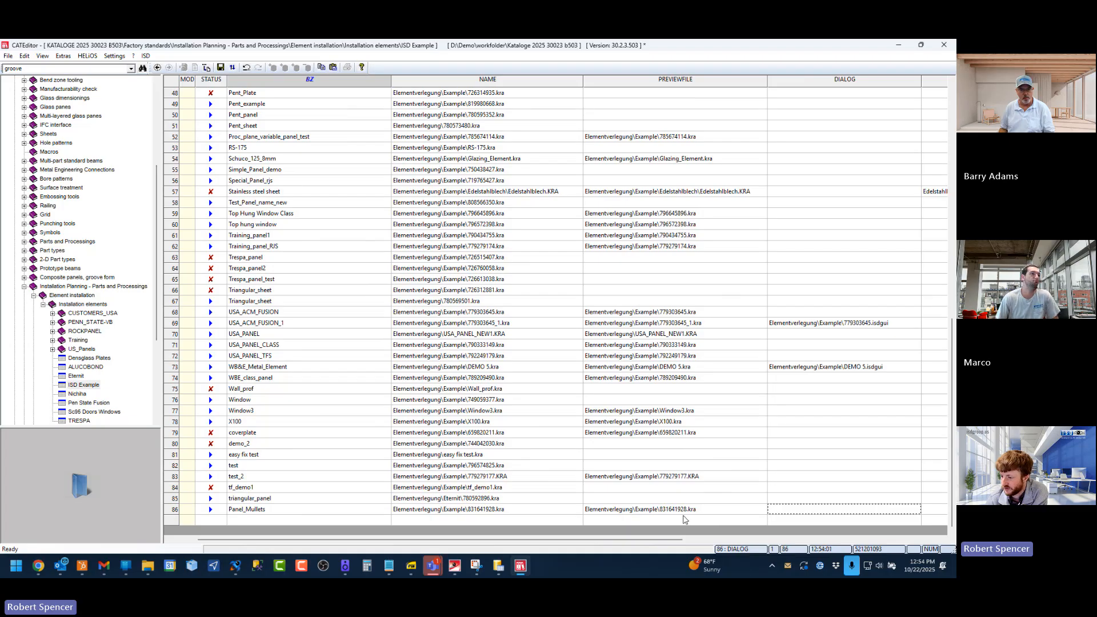
# Step: Examine the .kra extension in the Panel_Mullets PREVIEWFILE path and look through the table's other entries
pyautogui.click(638, 511)
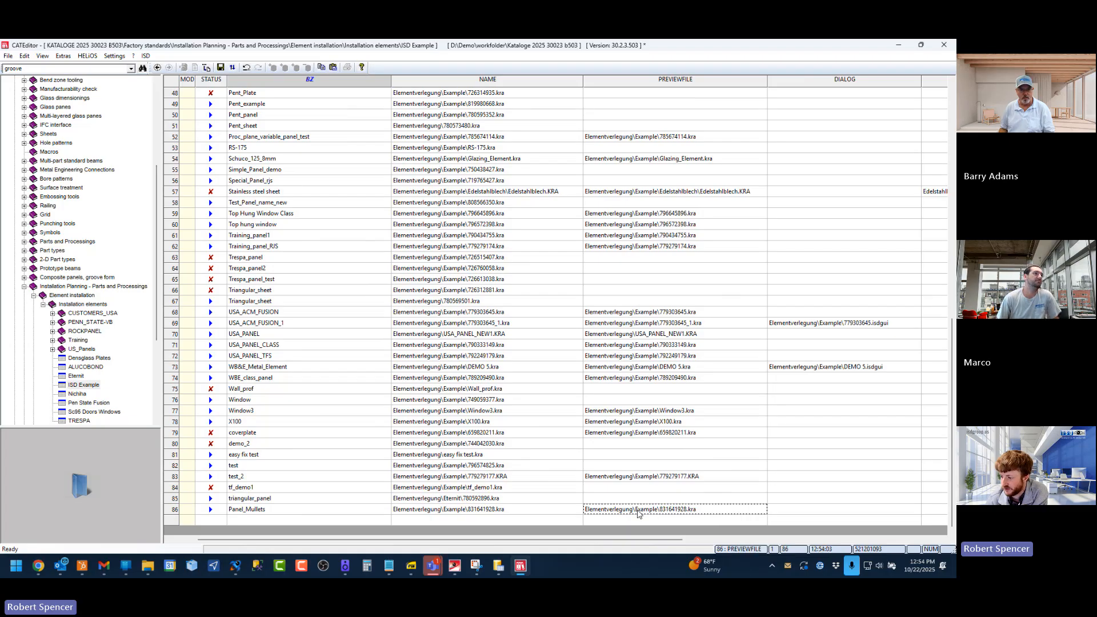
pyautogui.click(700, 509)
pyautogui.moveTo(691, 509)
pyautogui.mouseDown()
pyautogui.moveTo(654, 514)
pyautogui.moveTo(680, 510)
pyautogui.mouseUp()
pyautogui.click(653, 513)
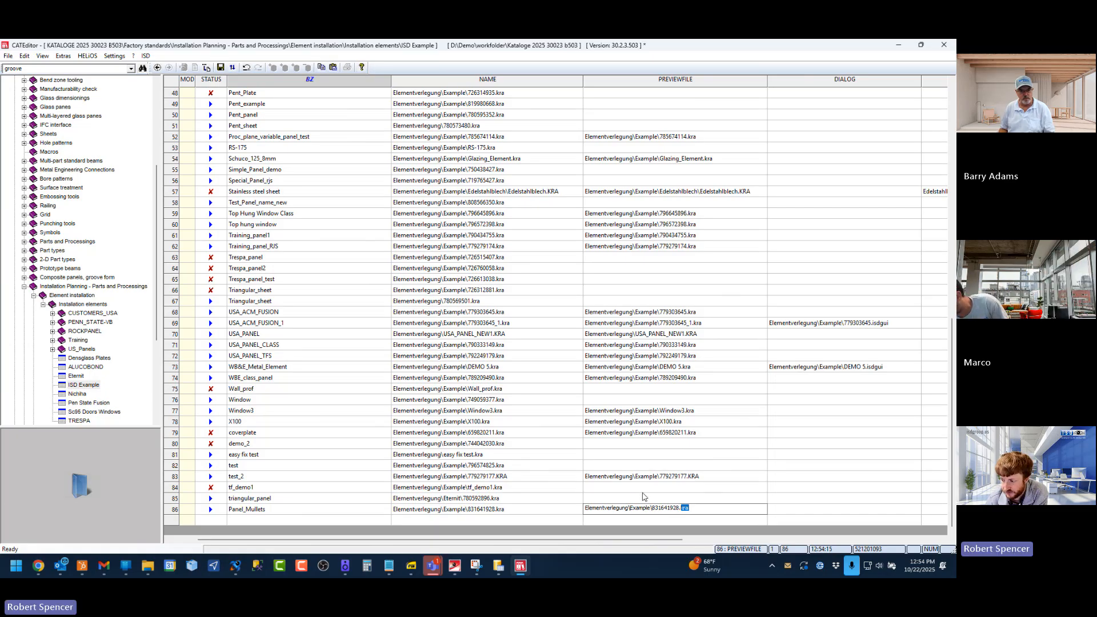
pyautogui.press('Return')
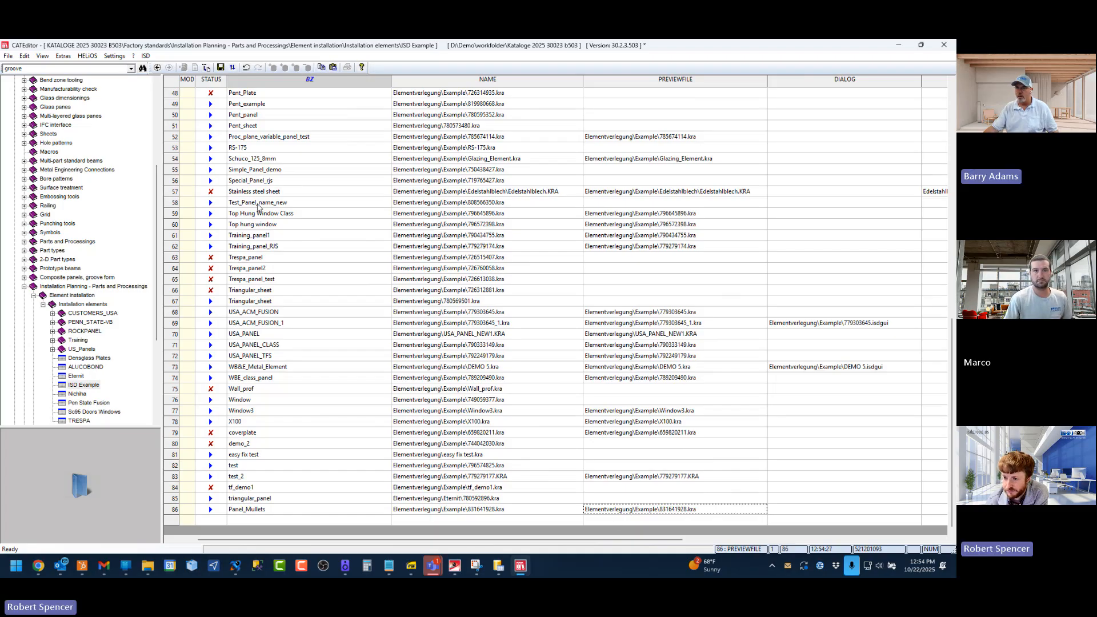
pyautogui.scroll(15, 273, 150)
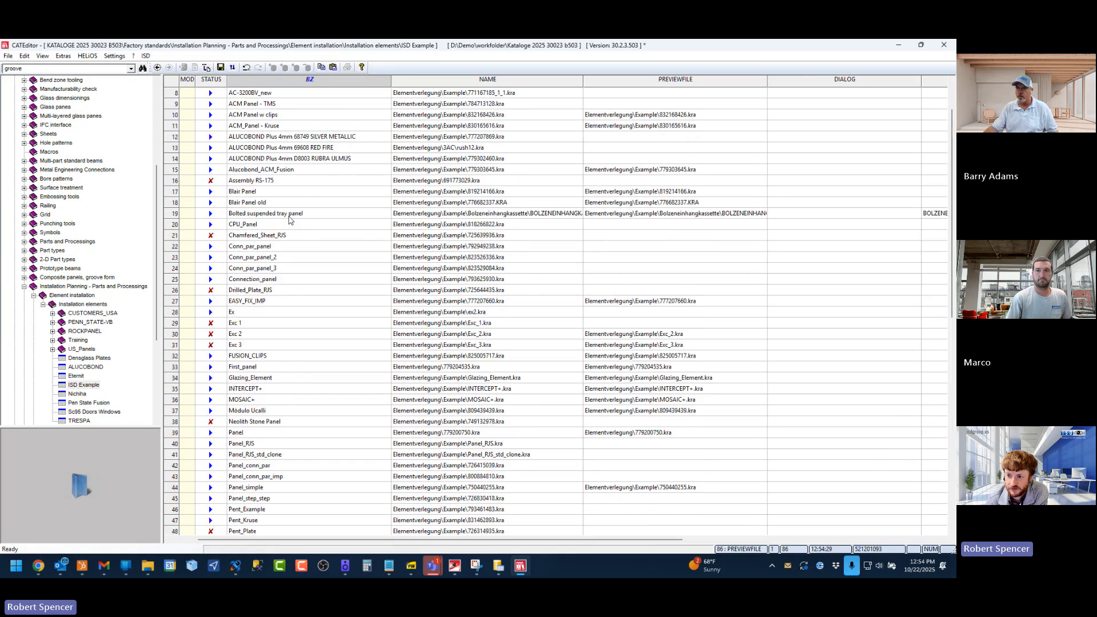
pyautogui.scroll(-15, 297, 239)
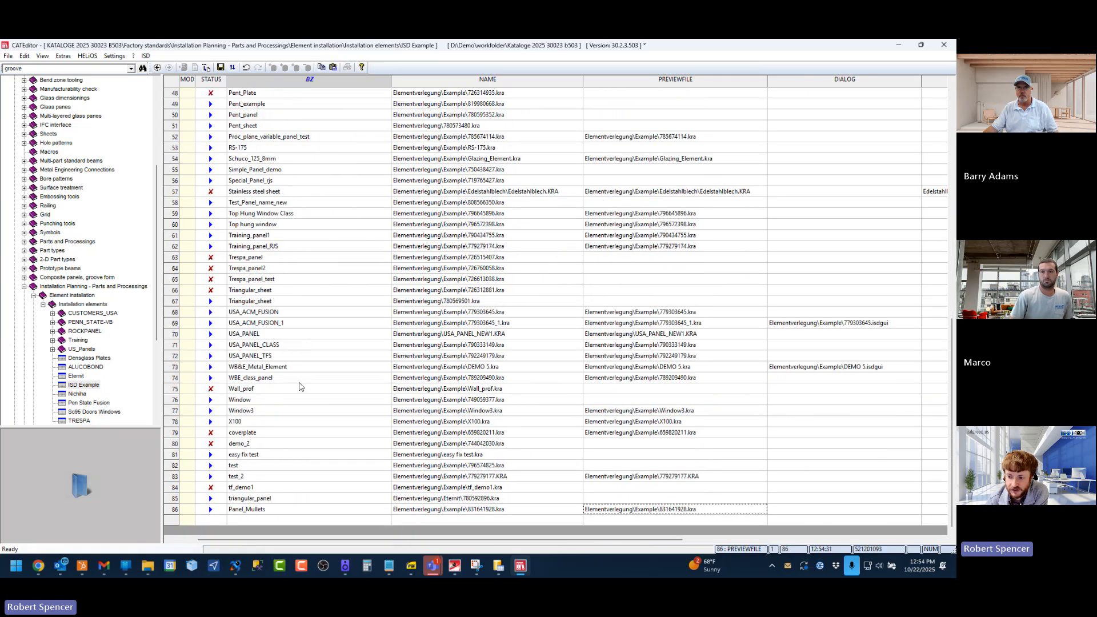
pyautogui.click(171, 510)
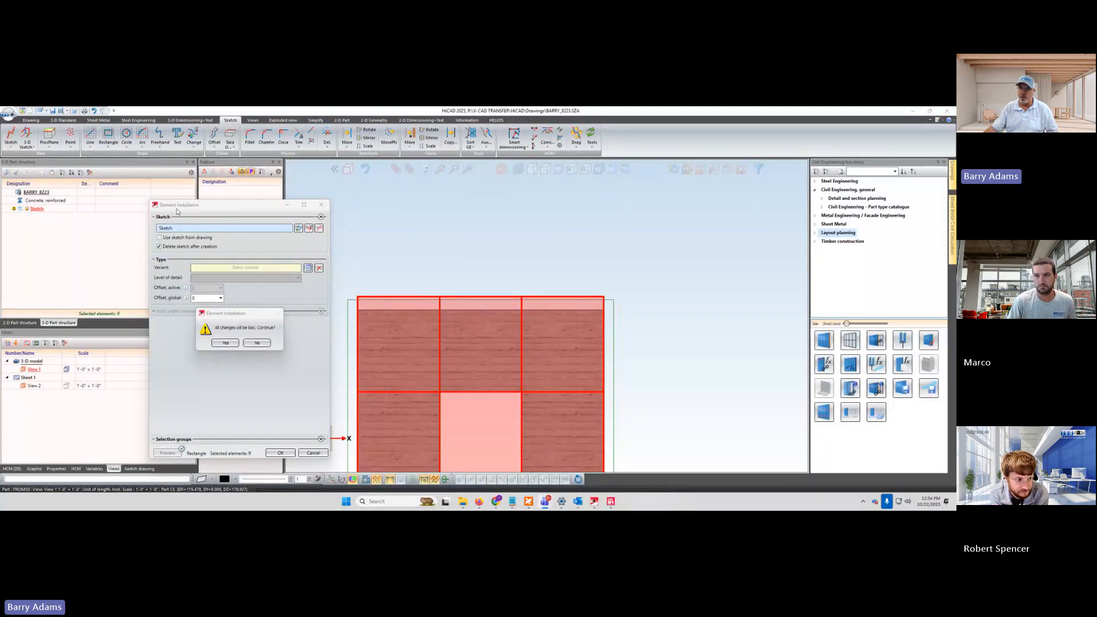
# Step: Close Element Installation, discarding its changes, and open the catalogue editor
pyautogui.moveTo(236, 323); pyautogui.dragTo(403, 245)
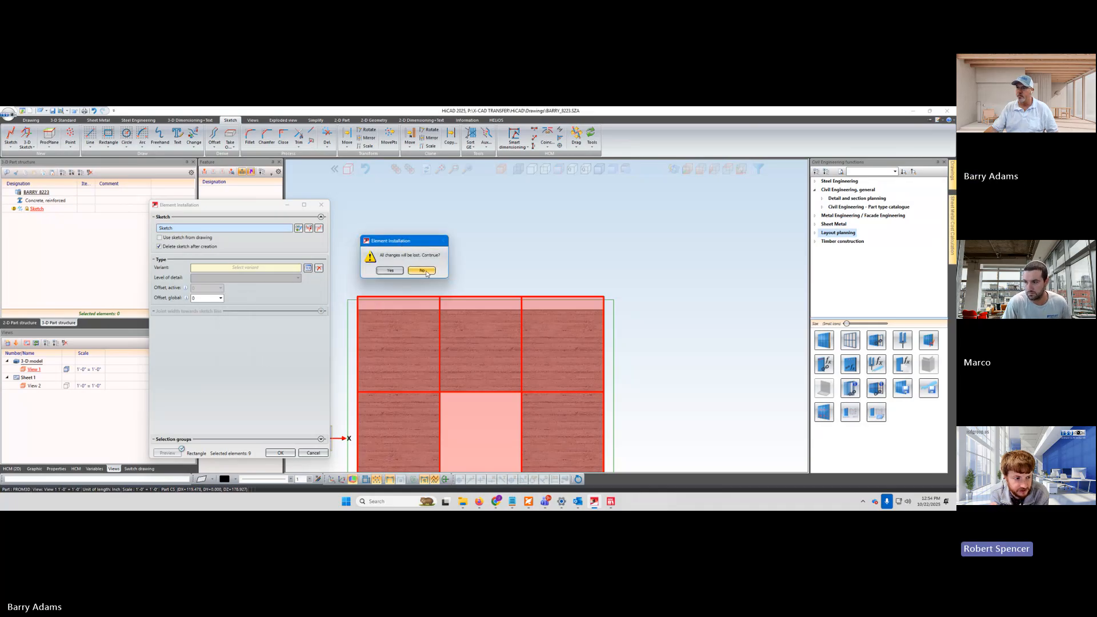
pyautogui.click(389, 271)
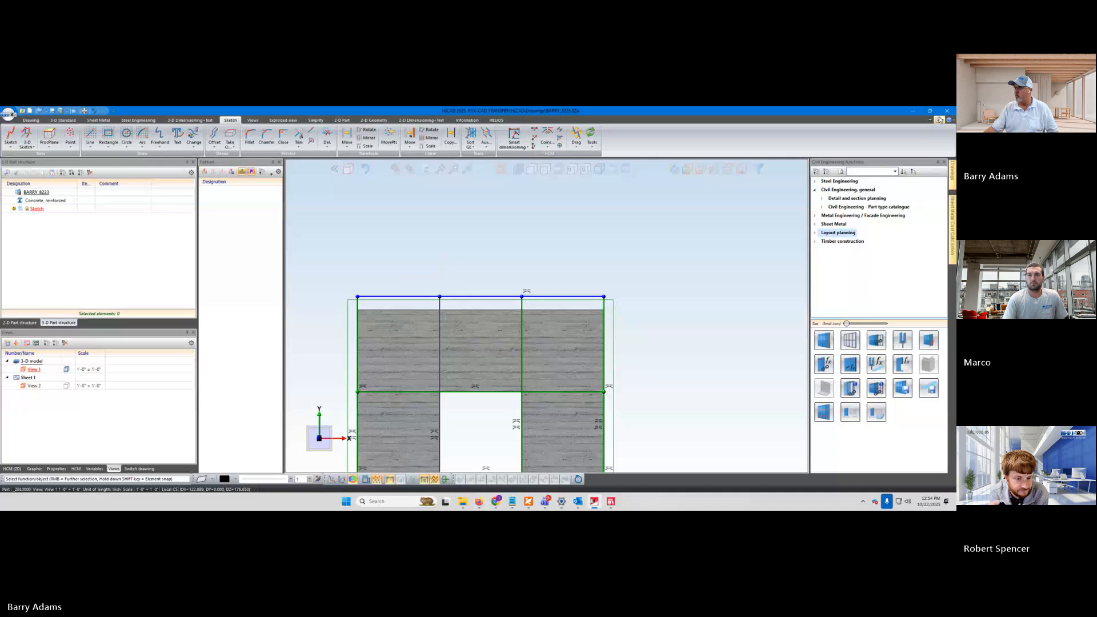
pyautogui.click(939, 119)
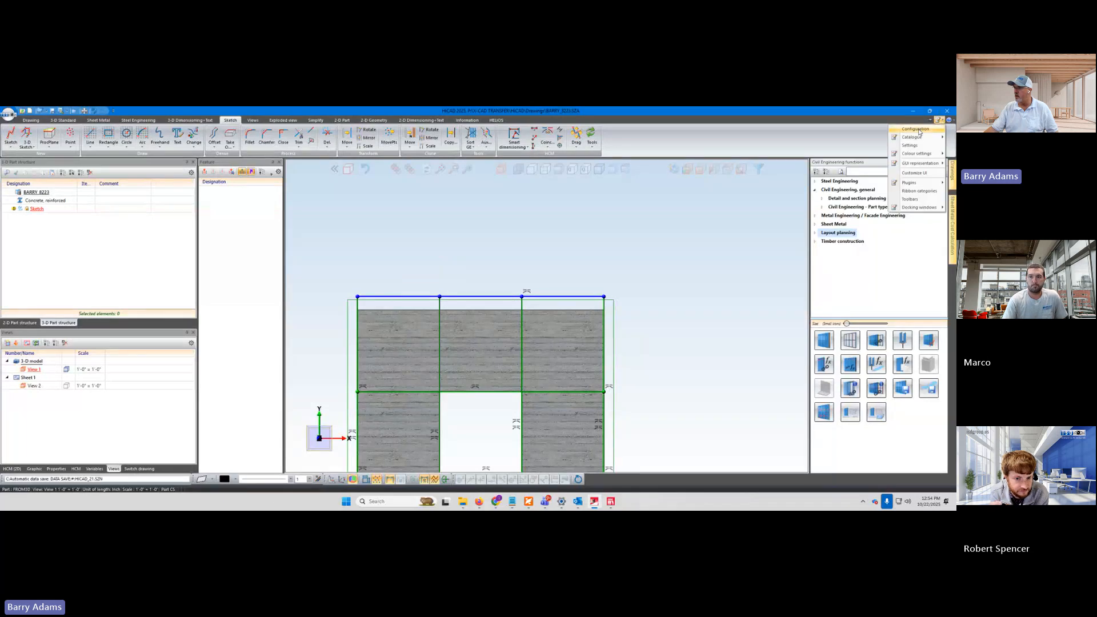
pyautogui.moveTo(919, 138)
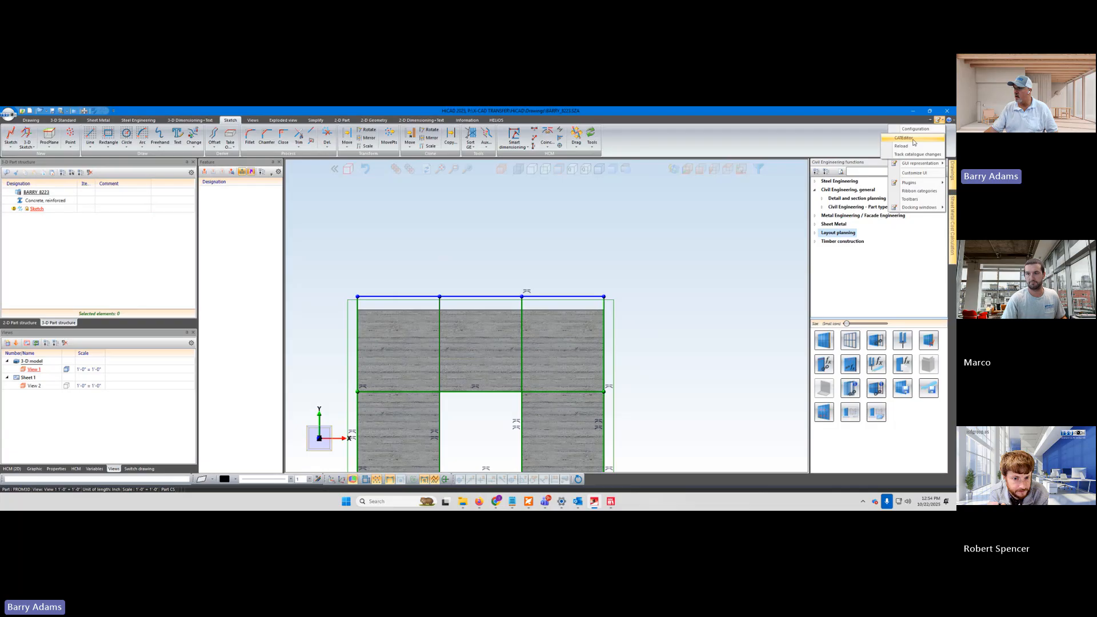
pyautogui.click(912, 142)
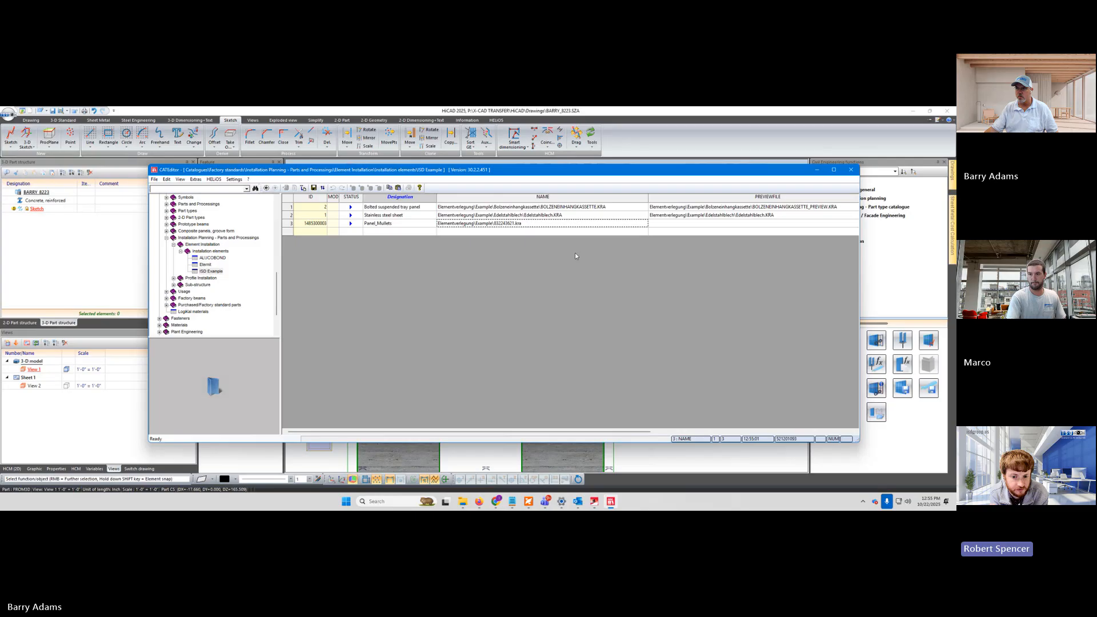
# Step: Switch to File Explorer and check the 832243621 .KRA and .isdgui files in the Example folder under Elementverlegung
pyautogui.moveTo(463, 504)
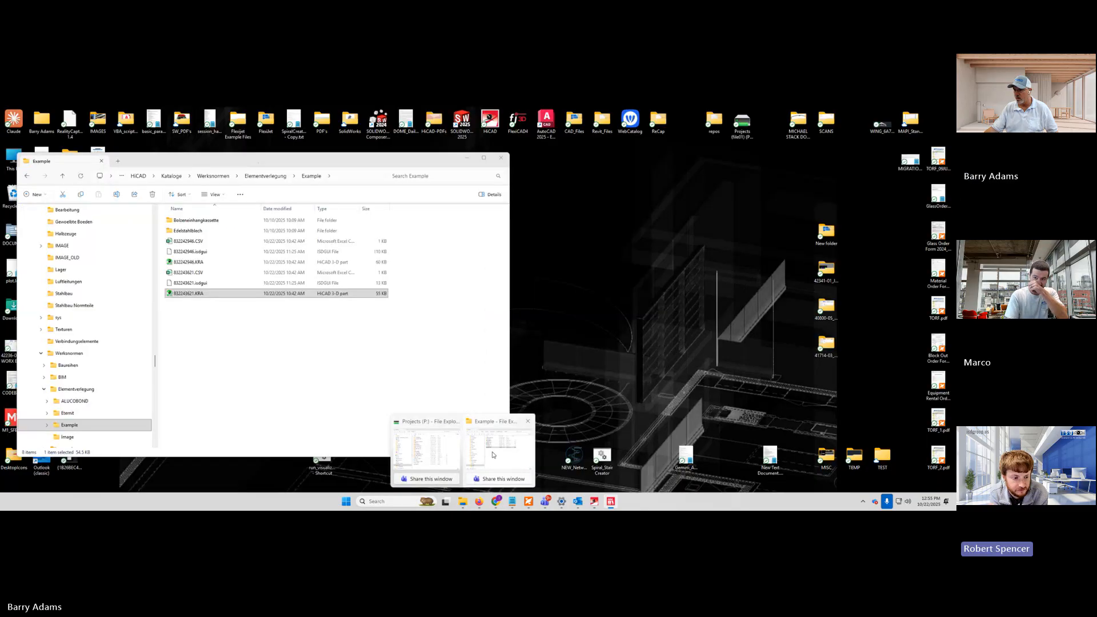
pyautogui.click(494, 455)
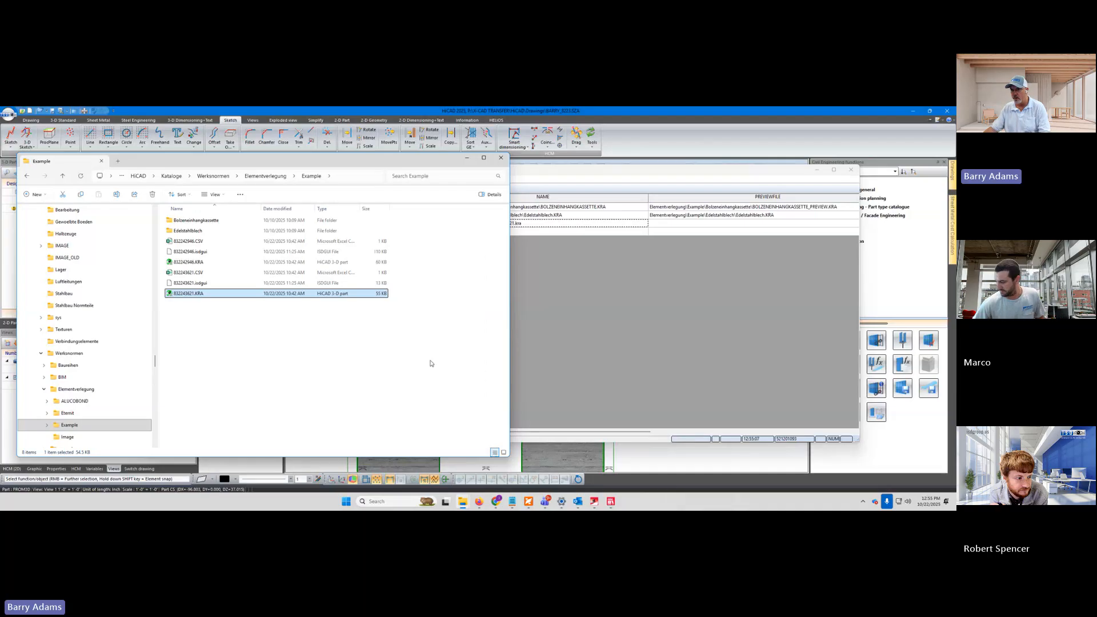
pyautogui.hotkey('alt', 'Up')
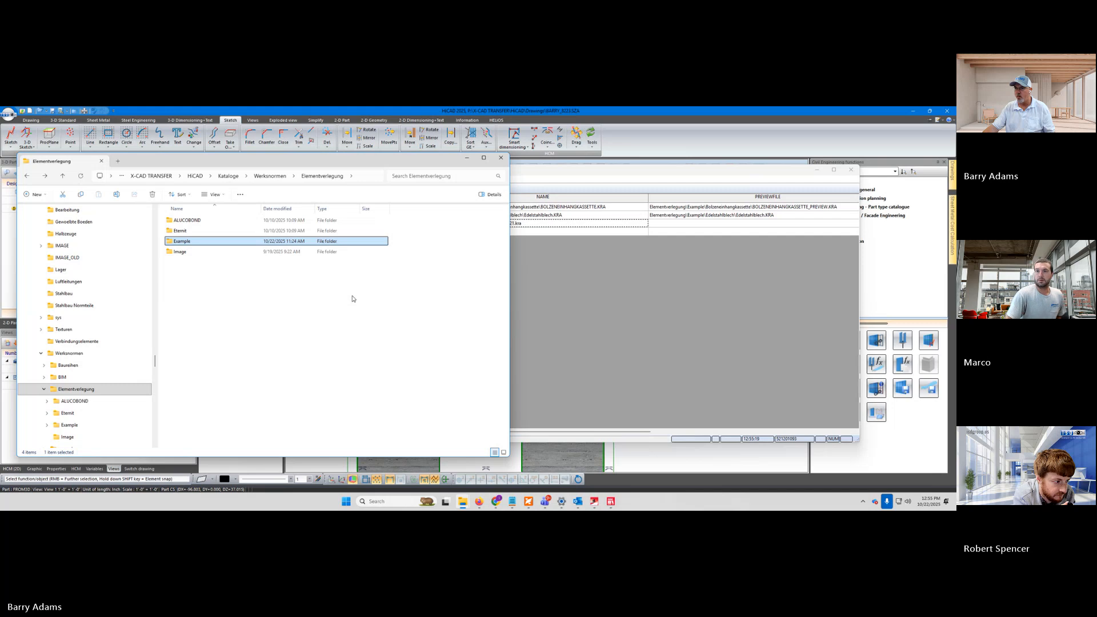
pyautogui.doubleClick(172, 241)
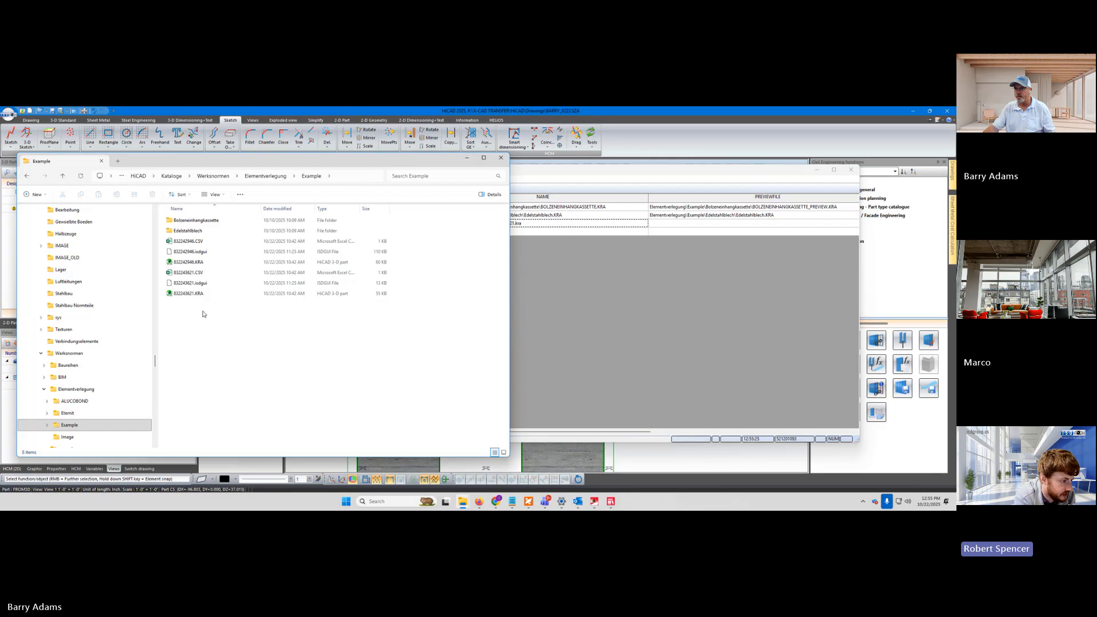
pyautogui.click(193, 294)
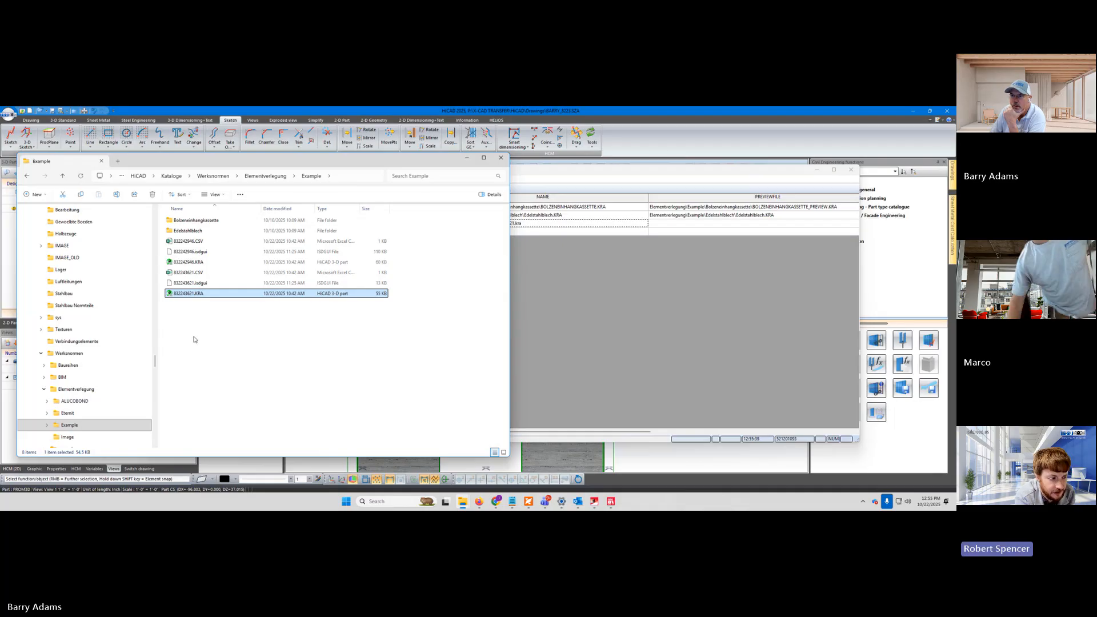
pyautogui.click(199, 284)
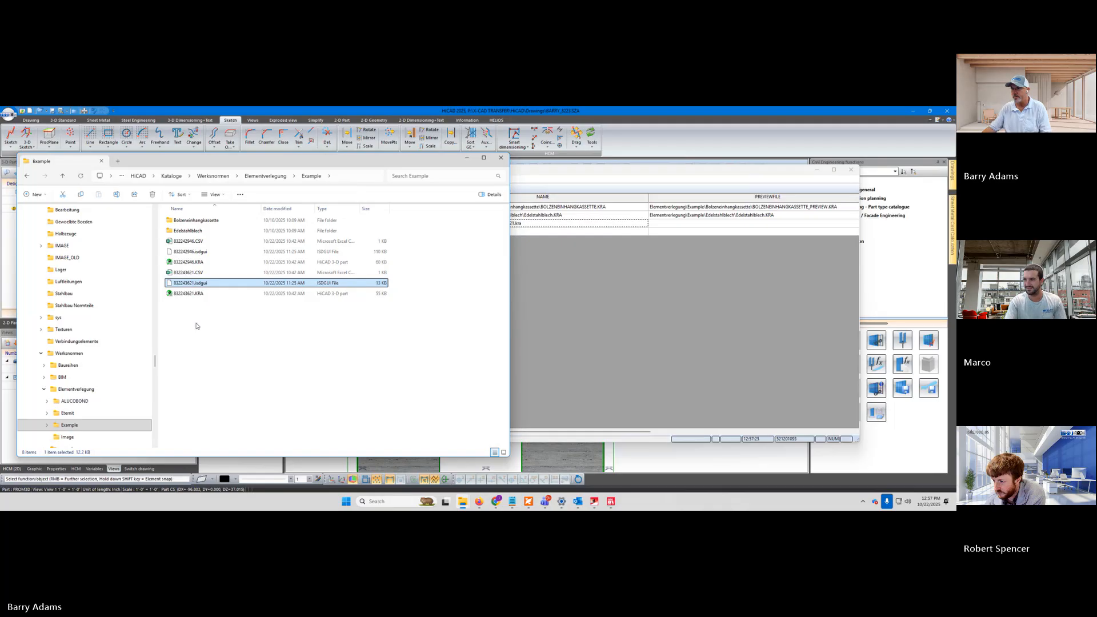
# Step: Switch back to the catalogue editor, then reposition and widen its window to show the DIALOG and ICON columns
pyautogui.click(657, 172)
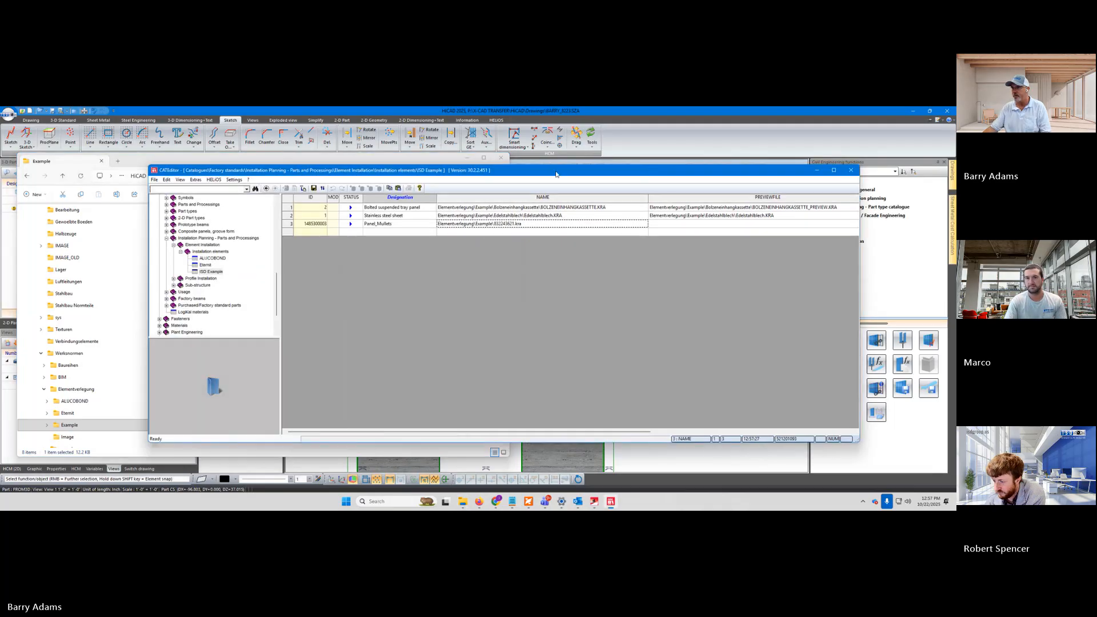
pyautogui.moveTo(553, 171); pyautogui.dragTo(626, 217)
pyautogui.click(322, 164)
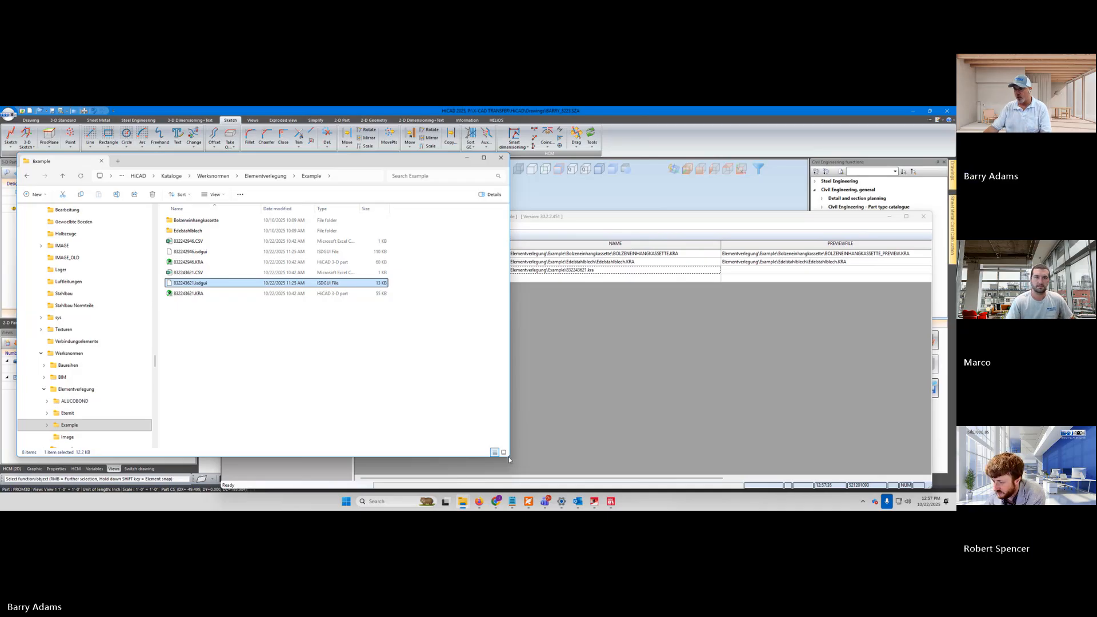
pyautogui.click(628, 220)
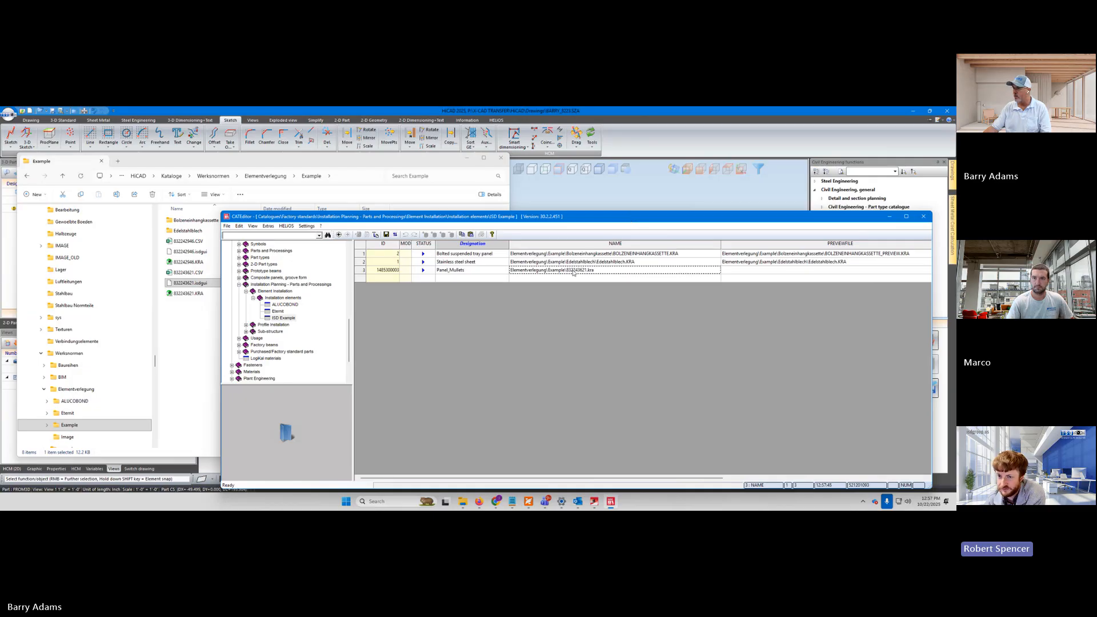
pyautogui.moveTo(601, 222); pyautogui.dragTo(434, 205)
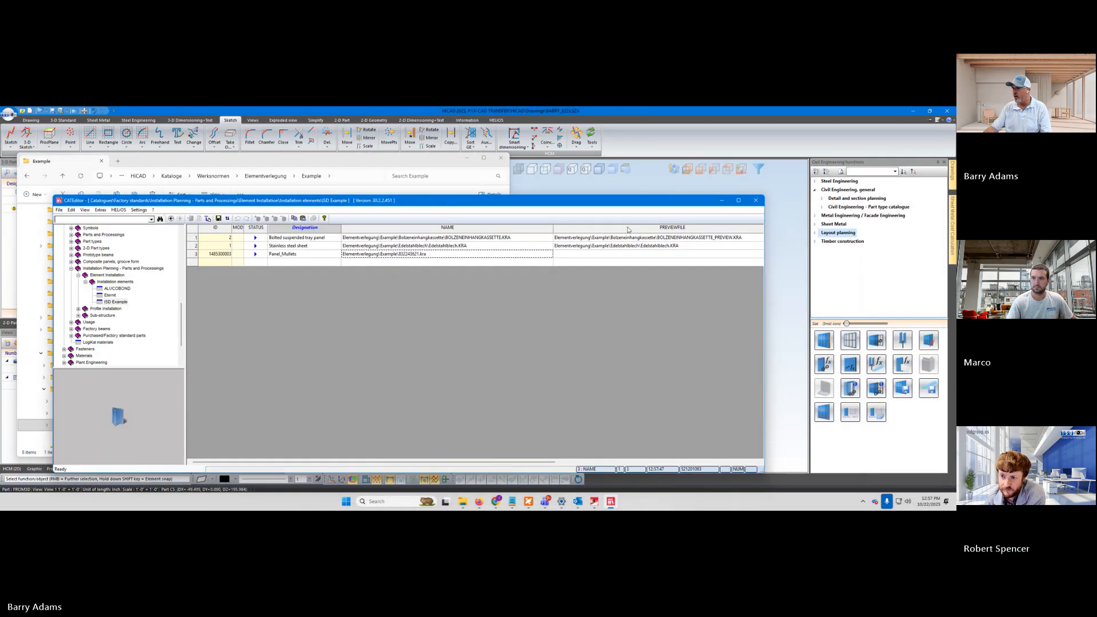
pyautogui.moveTo(764, 283); pyautogui.dragTo(890, 280)
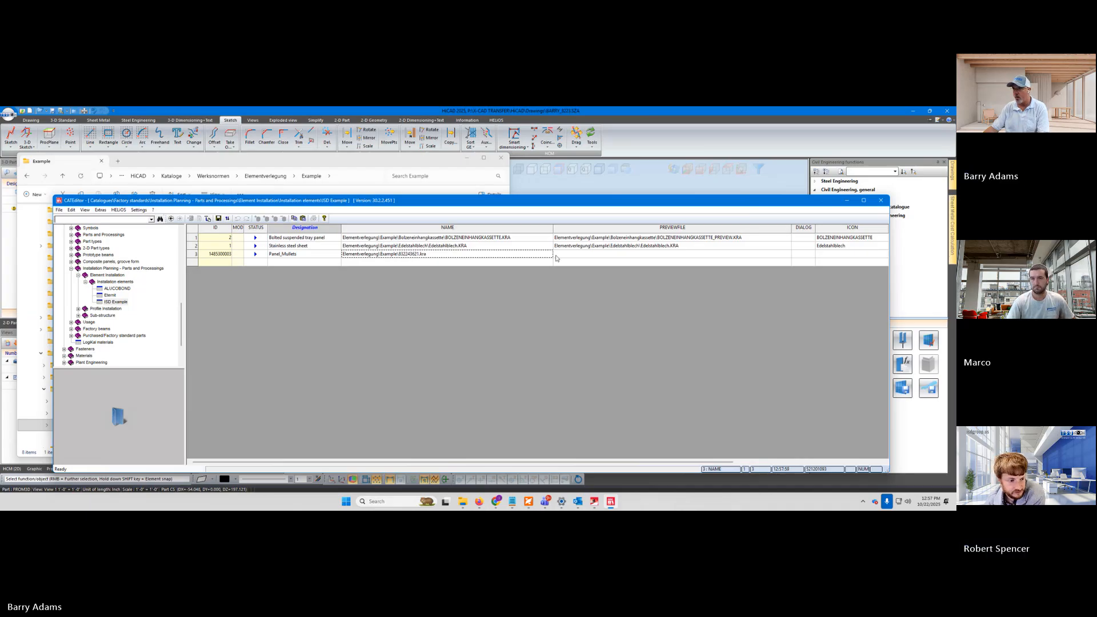
# Step: Set the Panel_Mullets PREVIEWFILE path to Elementverlegung\Example\832243621.kra, then save the table and return from the catalogue editor to the HiCAD drawing
pyautogui.click(581, 257)
pyautogui.write('Elementverlegung\\Example\\832243621.kra')
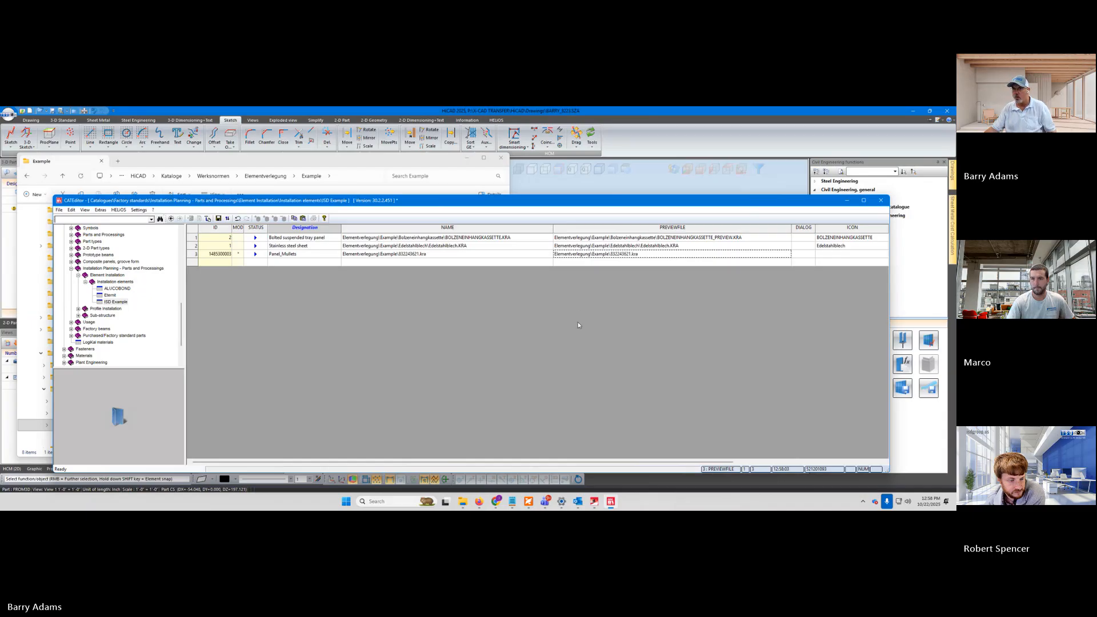
pyautogui.click(60, 211)
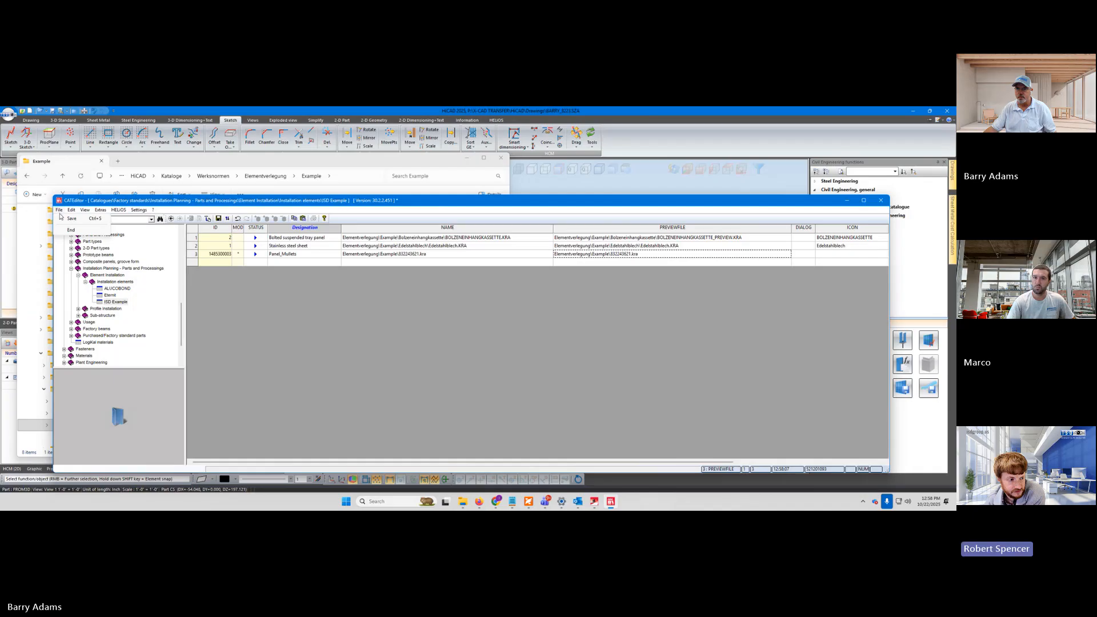
pyautogui.click(64, 218)
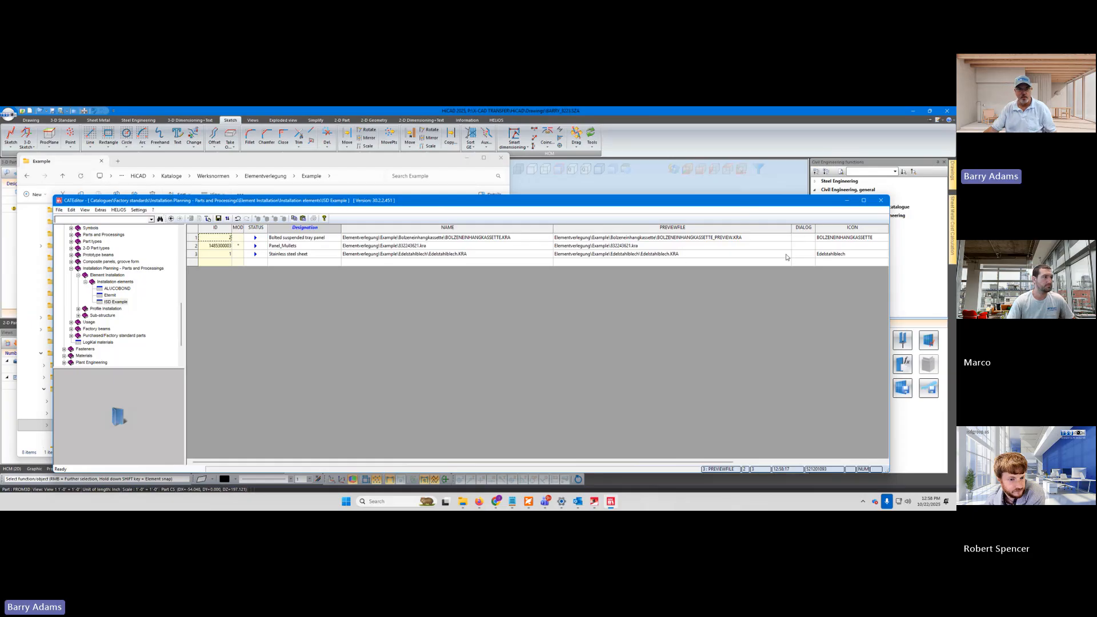
pyautogui.click(880, 200)
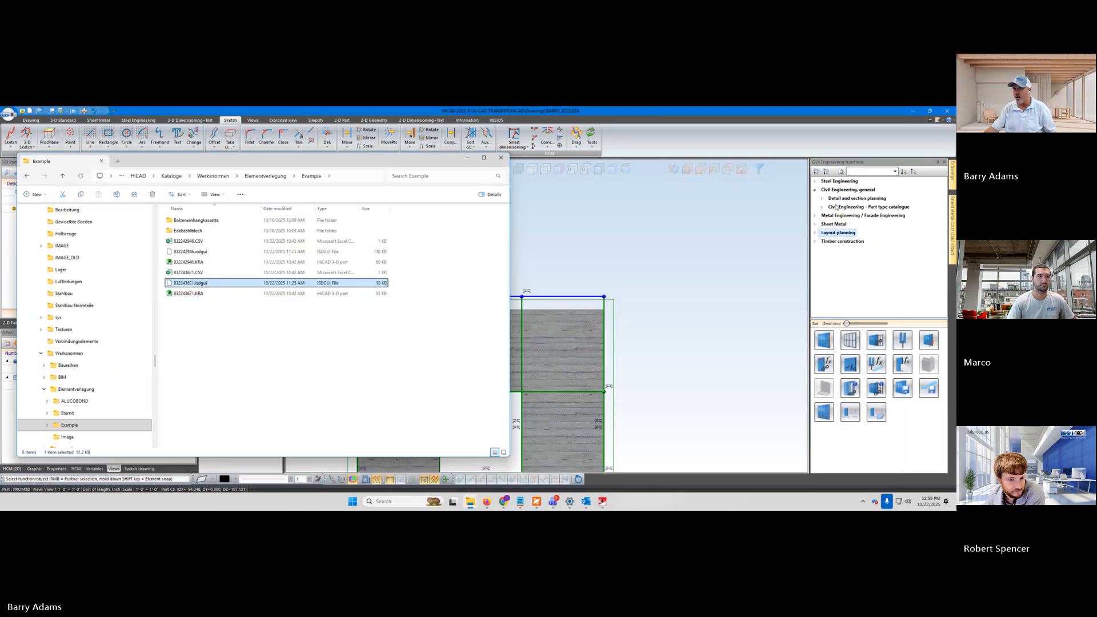
pyautogui.click(573, 217)
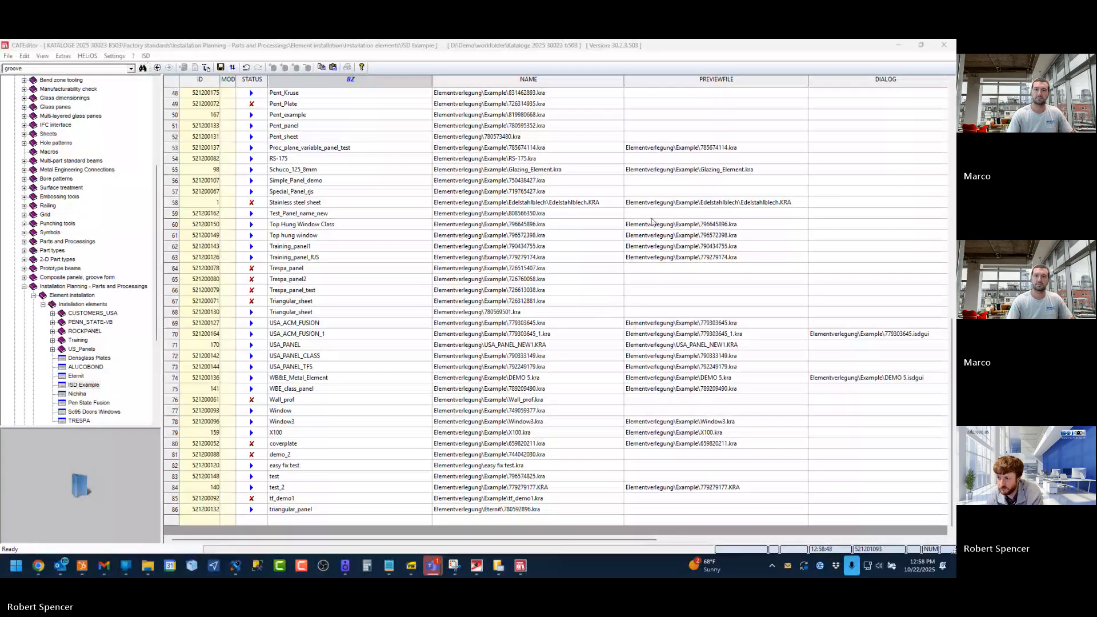
pyautogui.moveTo(748, 48); pyautogui.dragTo(811, 41)
pyautogui.click(899, 44)
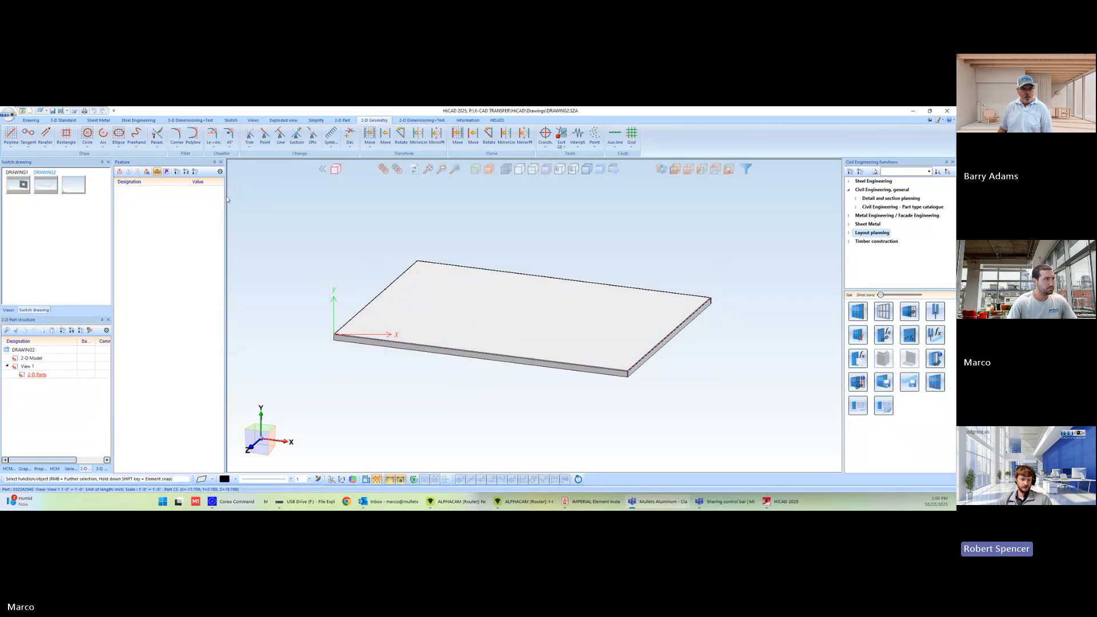
# Step: Look at DRAWING1, return to DRAWING2, and display the 3-D part structure containing the Panel Mullets assembly
pyautogui.click(18, 185)
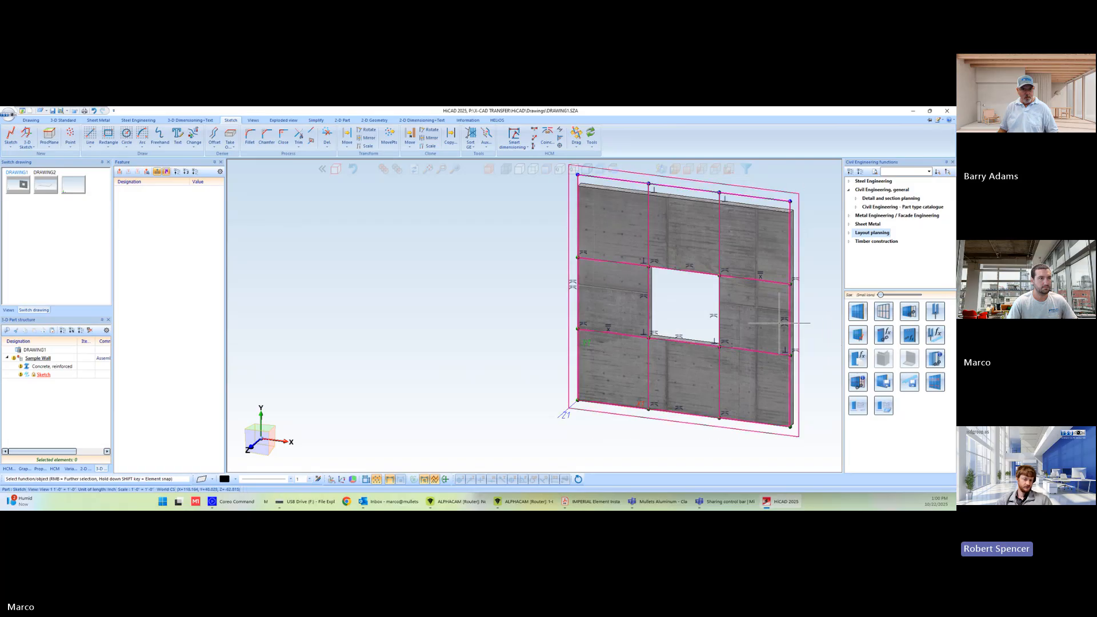
pyautogui.click(37, 187)
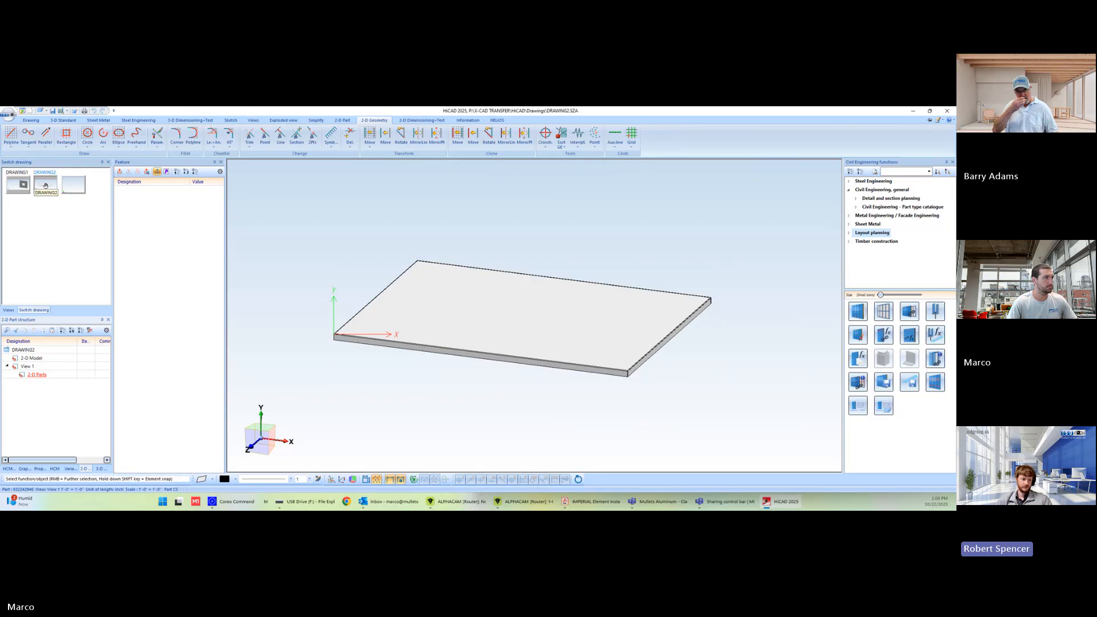
pyautogui.click(100, 468)
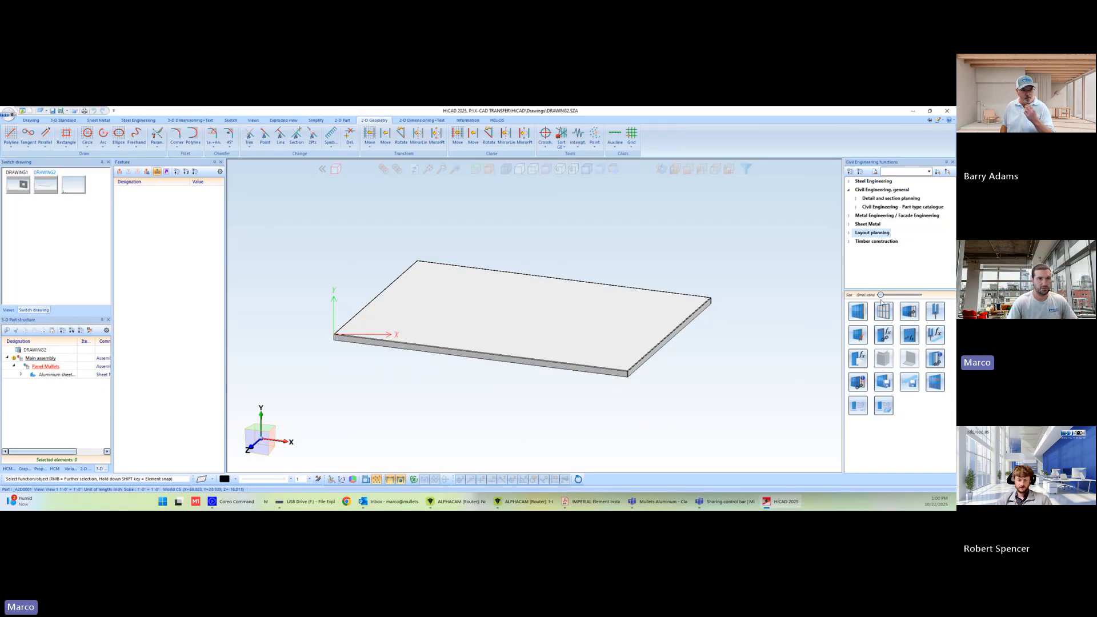
# Step: Save the Panel Mullets assembly as a catalogue part in the ISD Example table with the article number Wall Panel
pyautogui.click(884, 384)
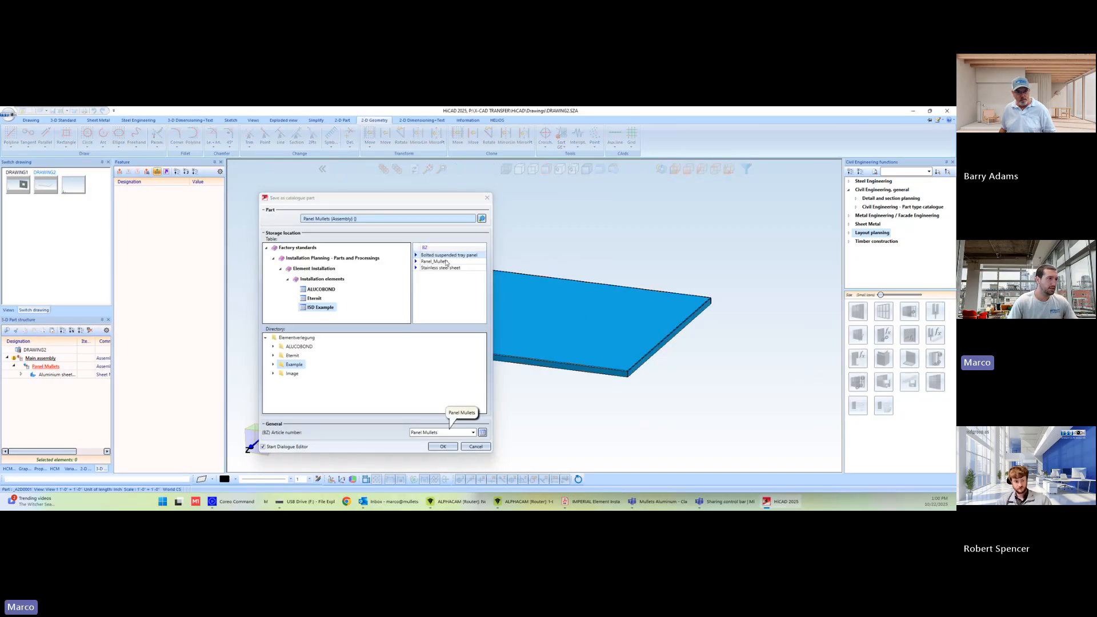
pyautogui.click(439, 432)
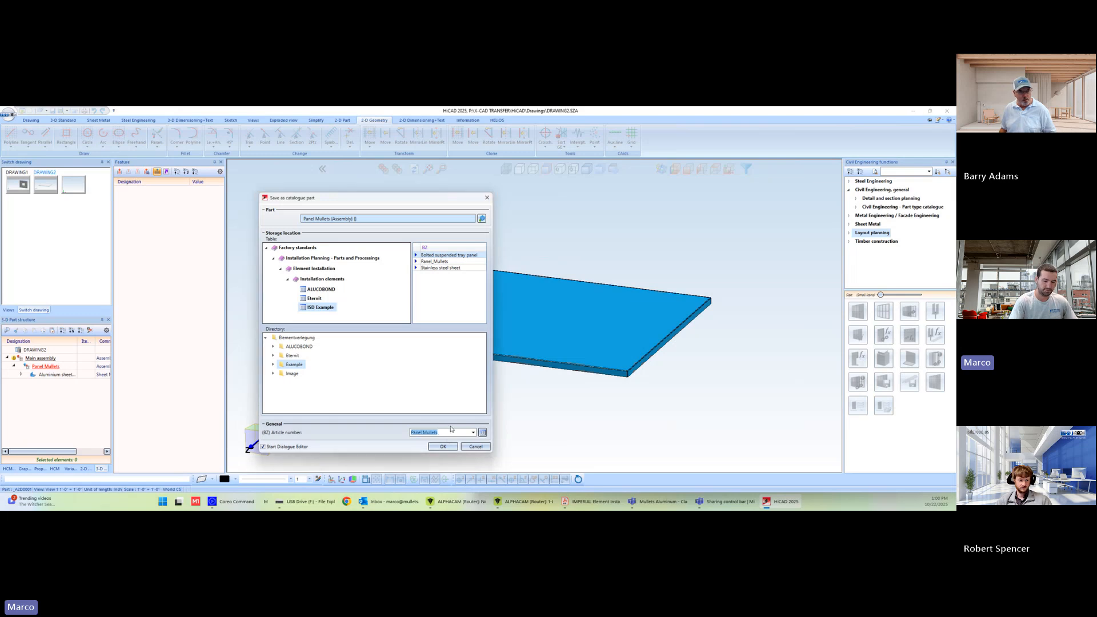
pyautogui.press('BackSpace')
pyautogui.write('Wall')
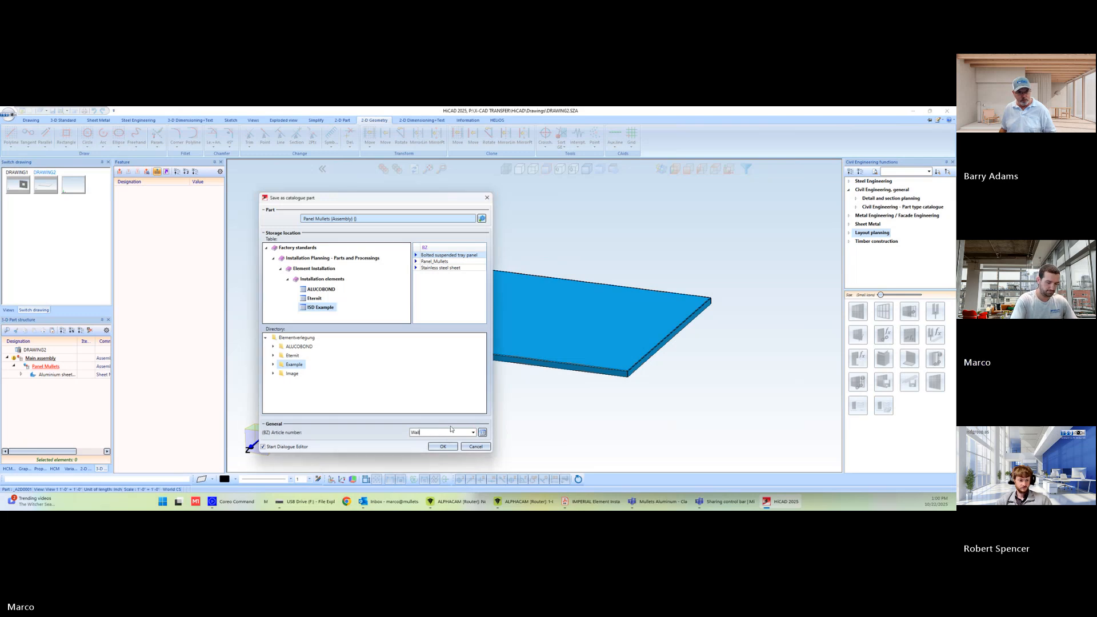
pyautogui.write(' Panel')
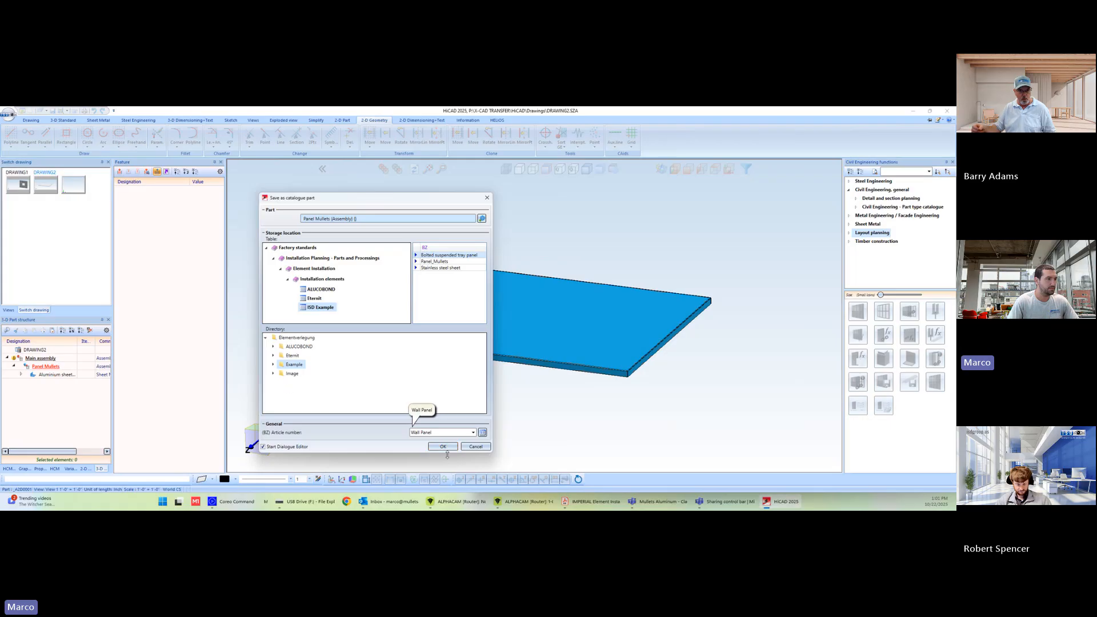
pyautogui.click(451, 446)
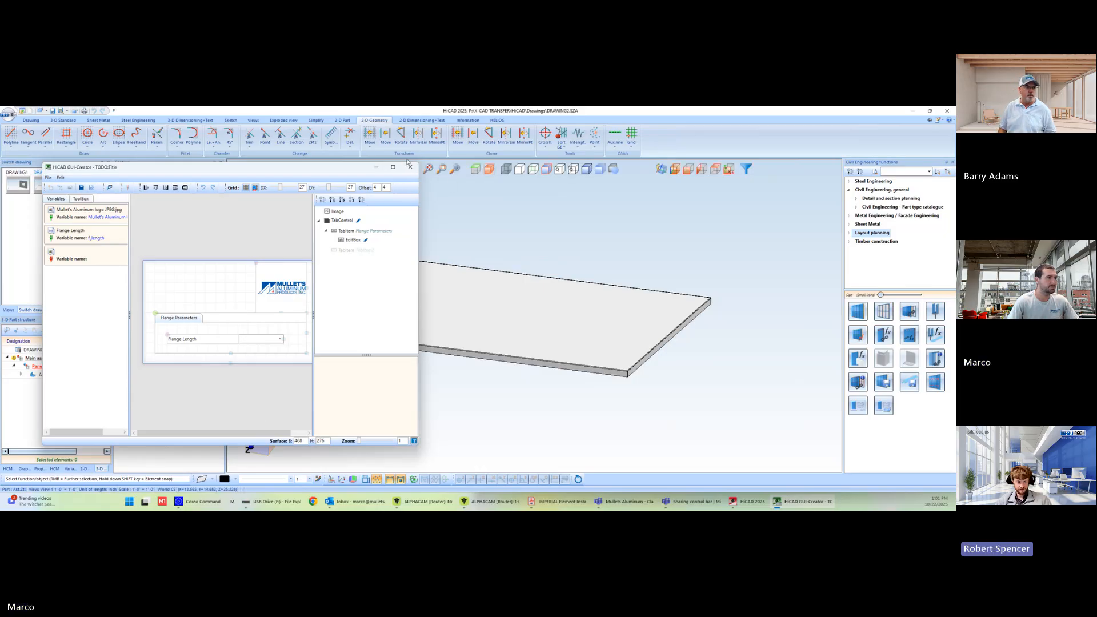
# Step: Close the GUI Creator without editing the dialogue and switch to DRAWING1
pyautogui.click(410, 167)
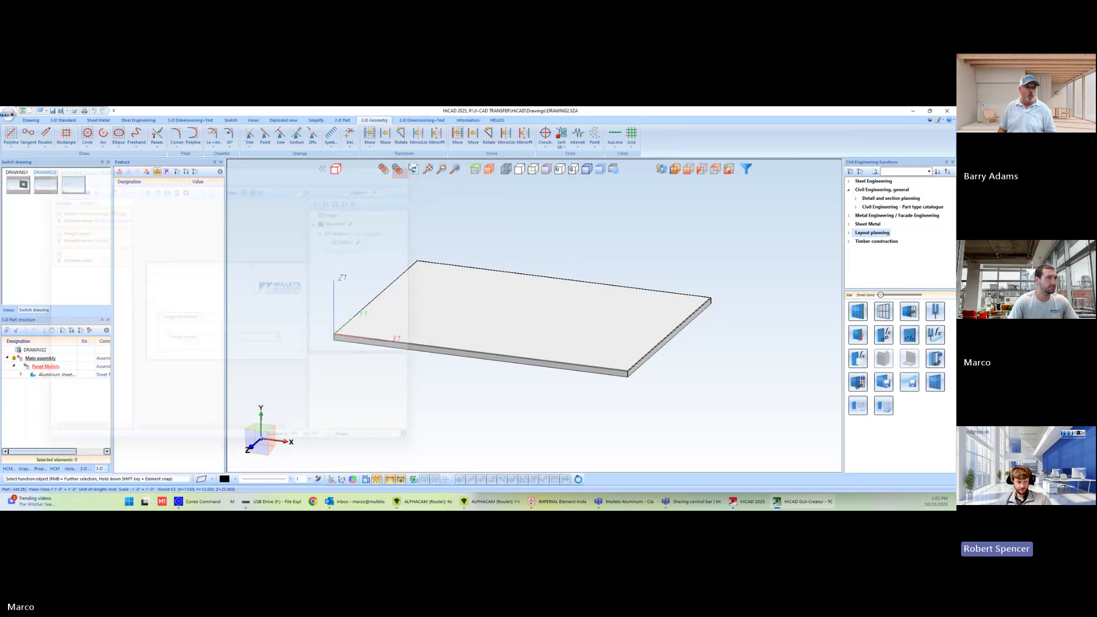
pyautogui.click(17, 185)
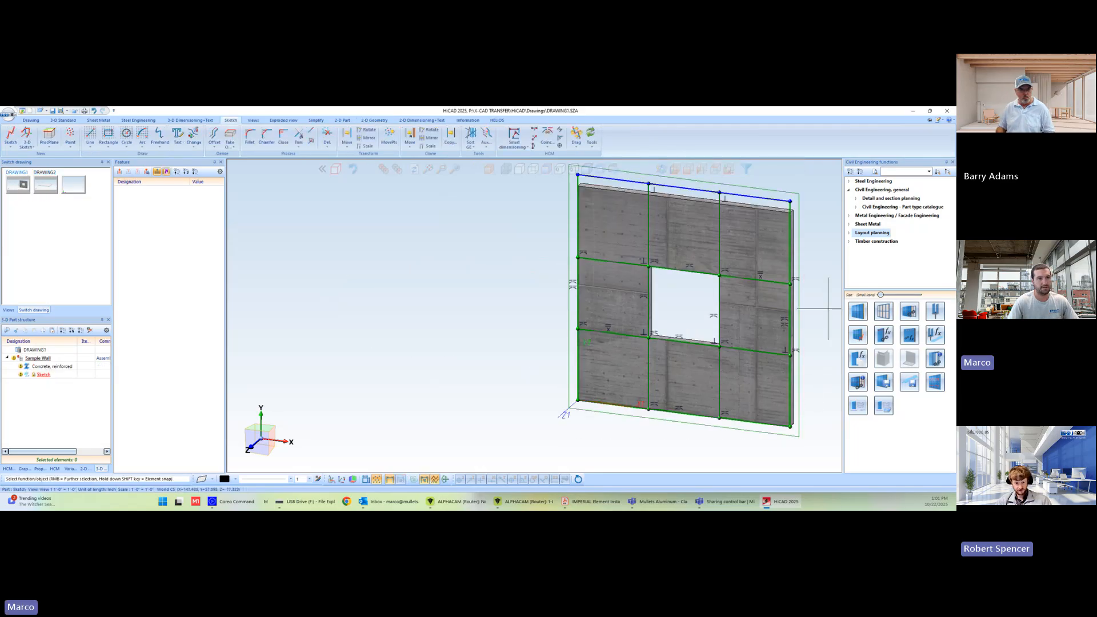
pyautogui.click(859, 313)
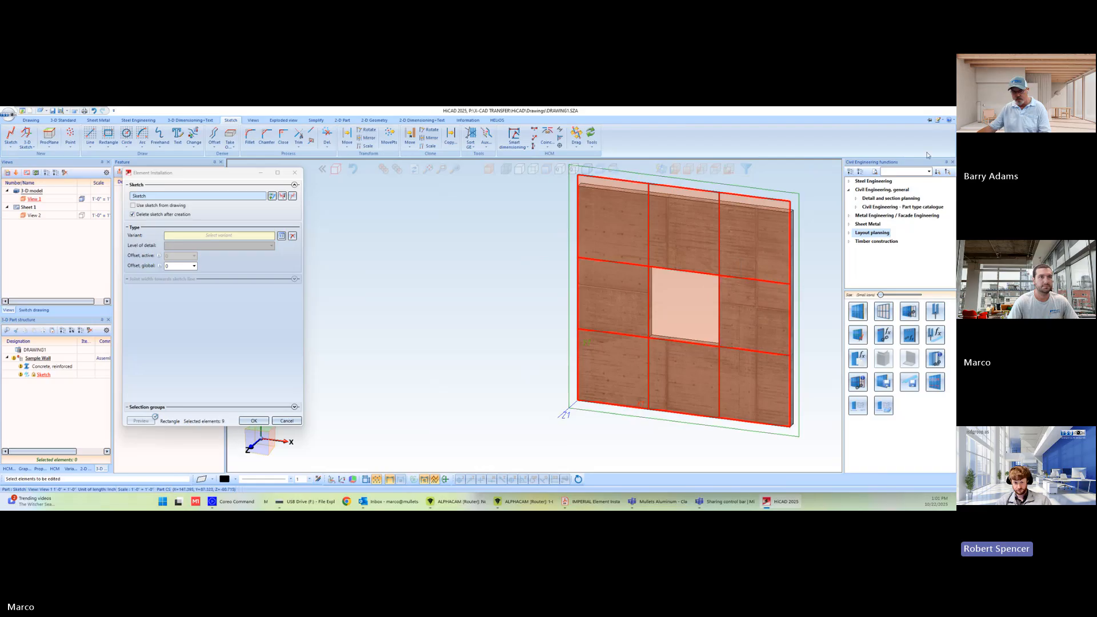
pyautogui.click(939, 120)
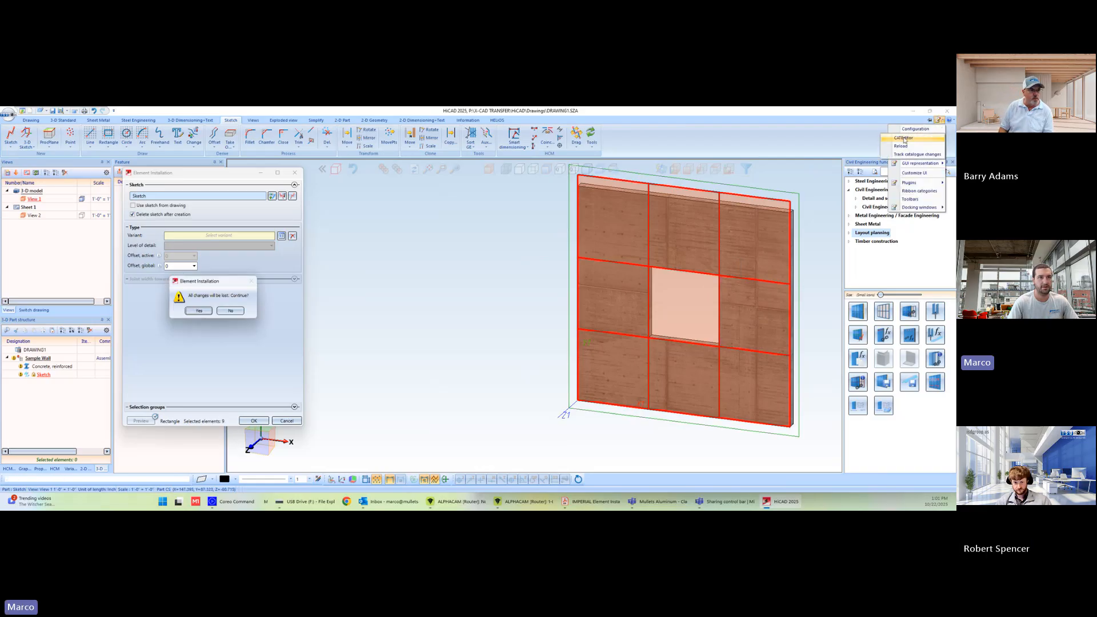
pyautogui.click(903, 140)
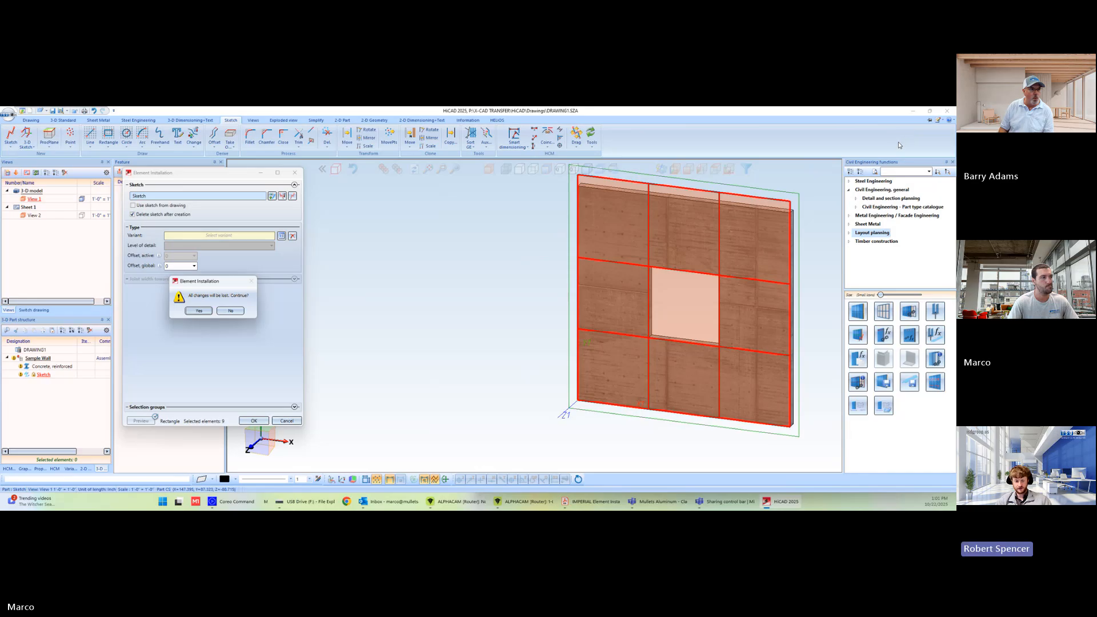
pyautogui.click(199, 311)
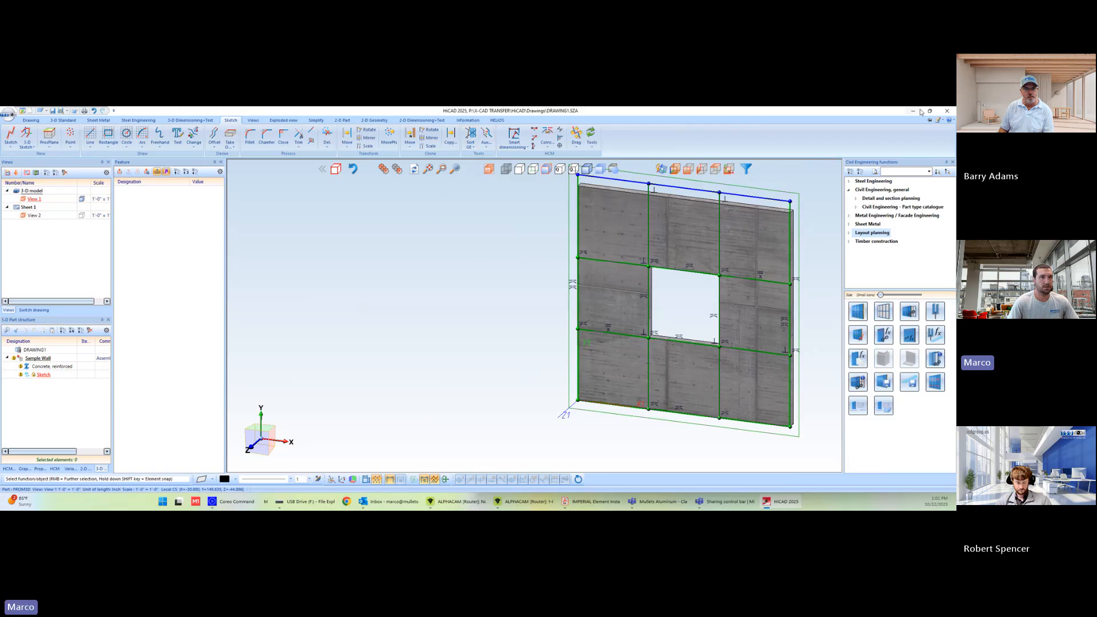
# Step: Open the catalogue editor and bring its window to the front
pyautogui.click(939, 121)
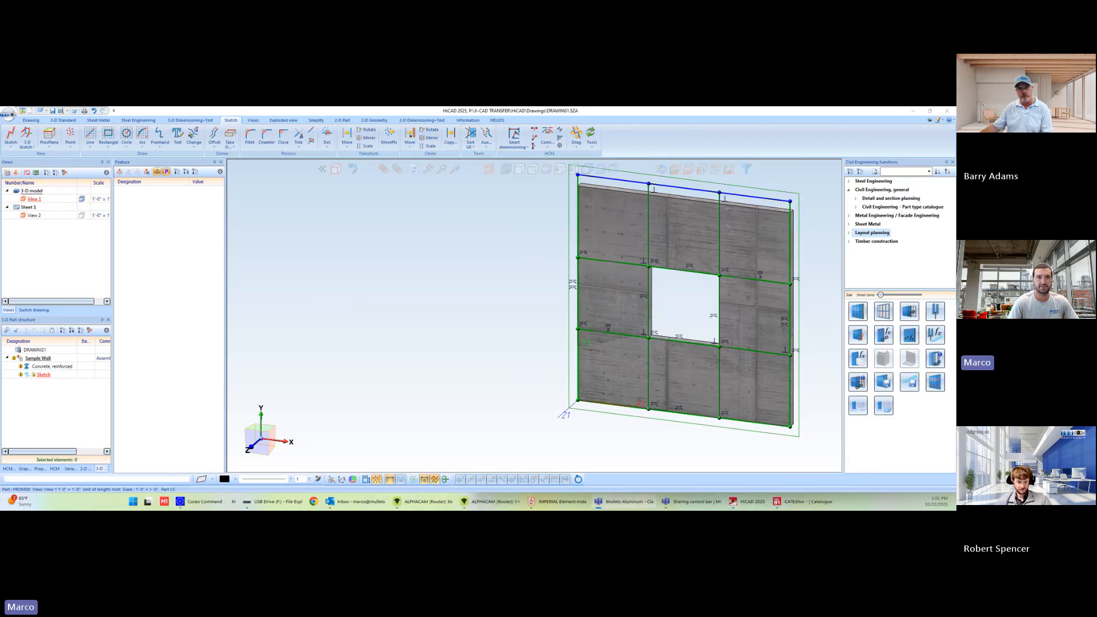
pyautogui.click(713, 181)
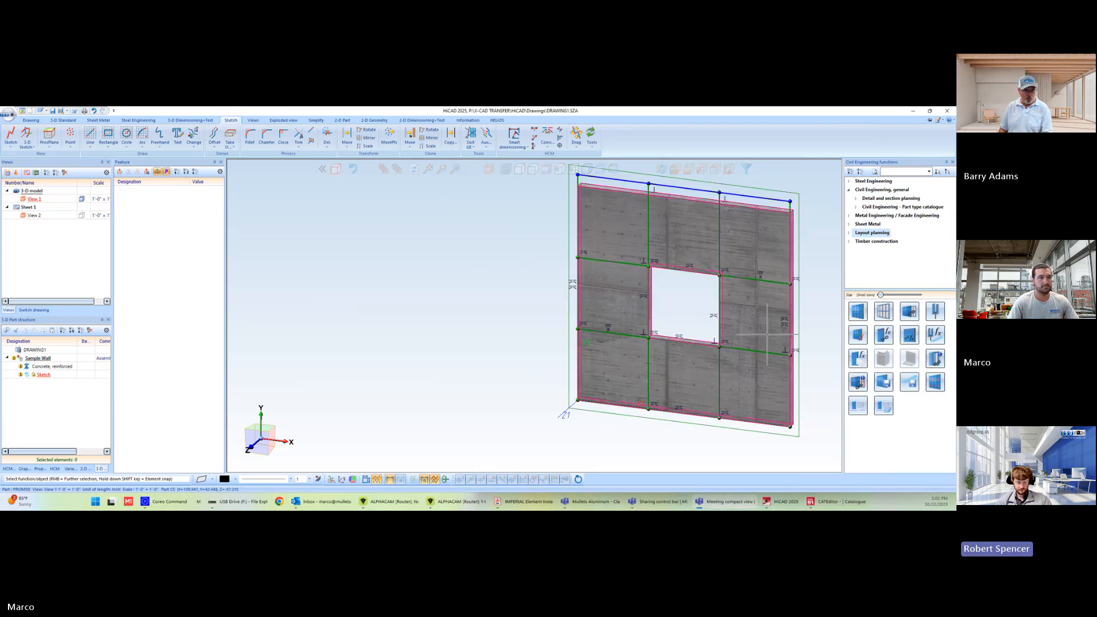
pyautogui.click(828, 502)
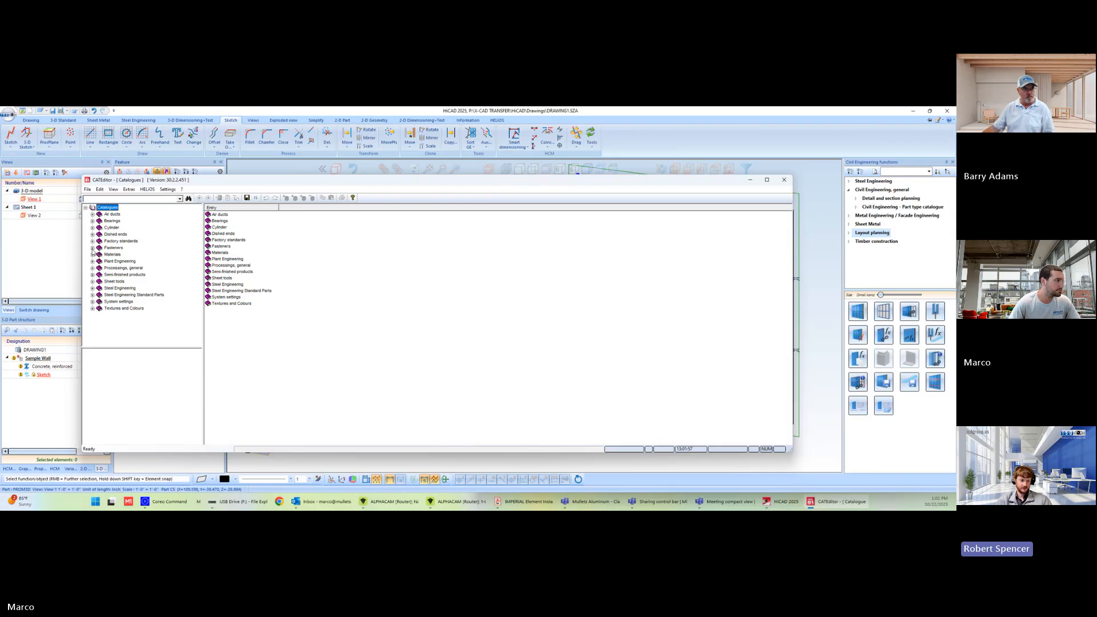
# Step: Open the ISD Example table under Factory standards, Installation Planning - Parts and Processings, Element installation, Installation elements
pyautogui.click(93, 241)
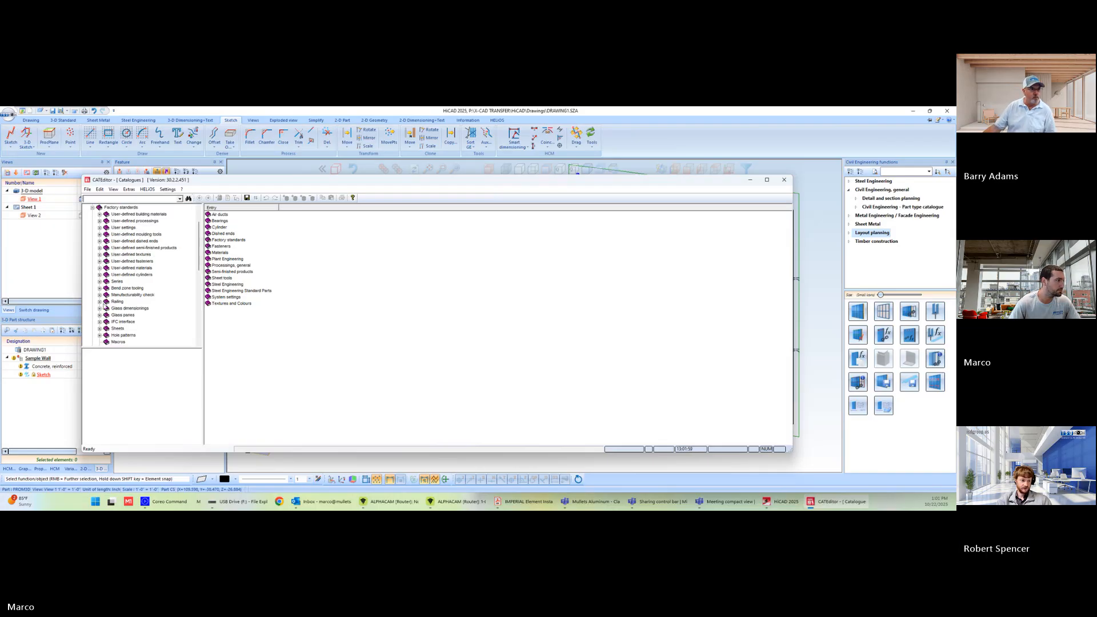
pyautogui.scroll(-6, 126, 268)
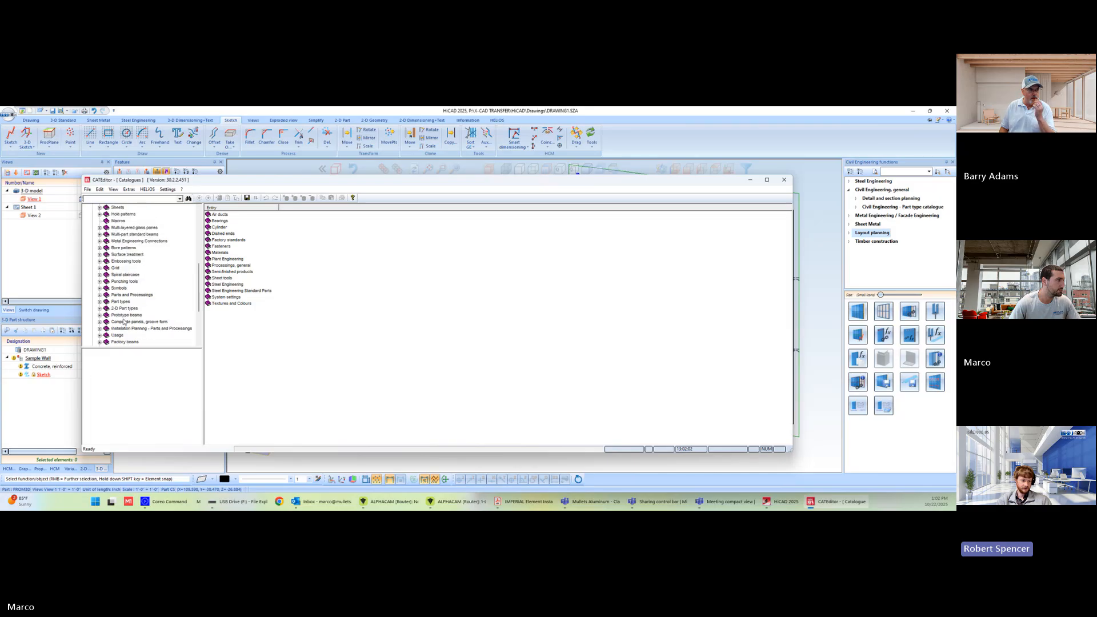
pyautogui.scroll(-1, 123, 322)
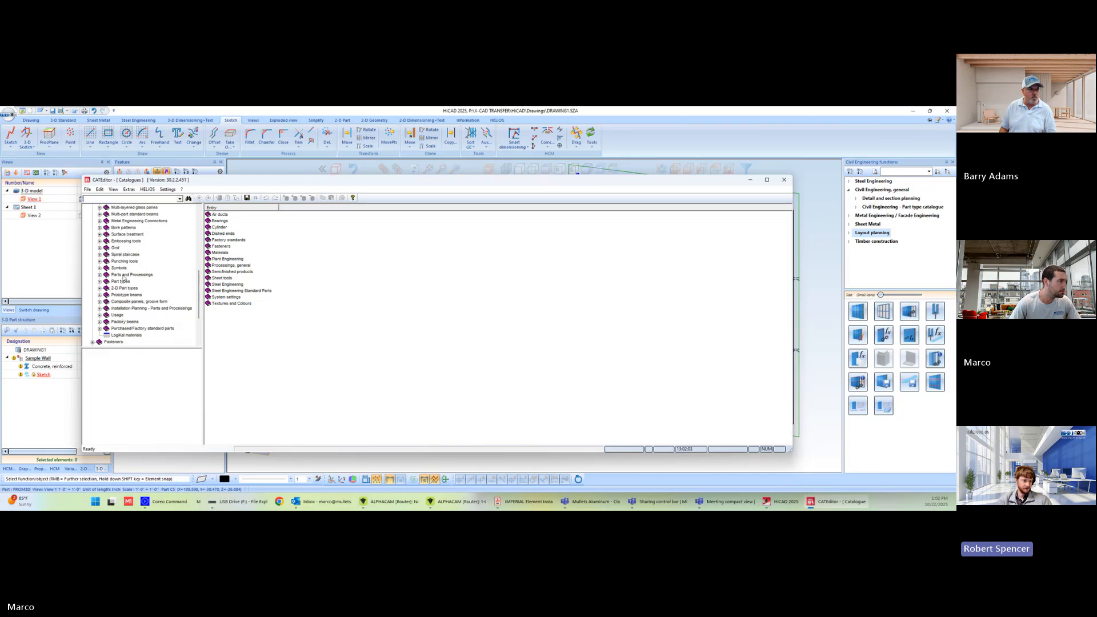
pyautogui.click(99, 309)
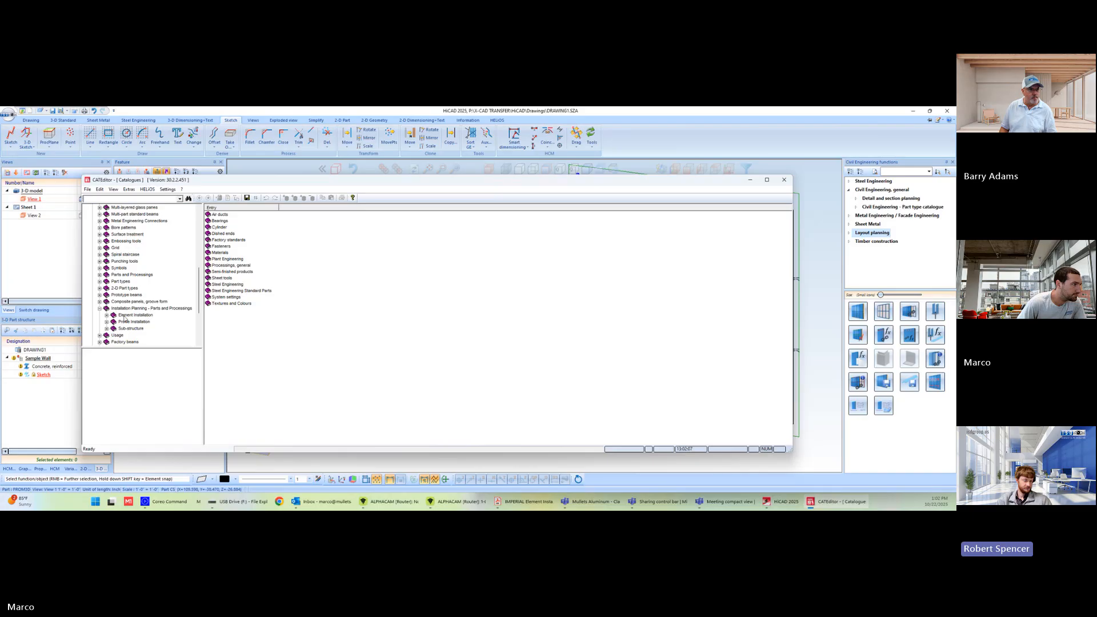
pyautogui.click(106, 315)
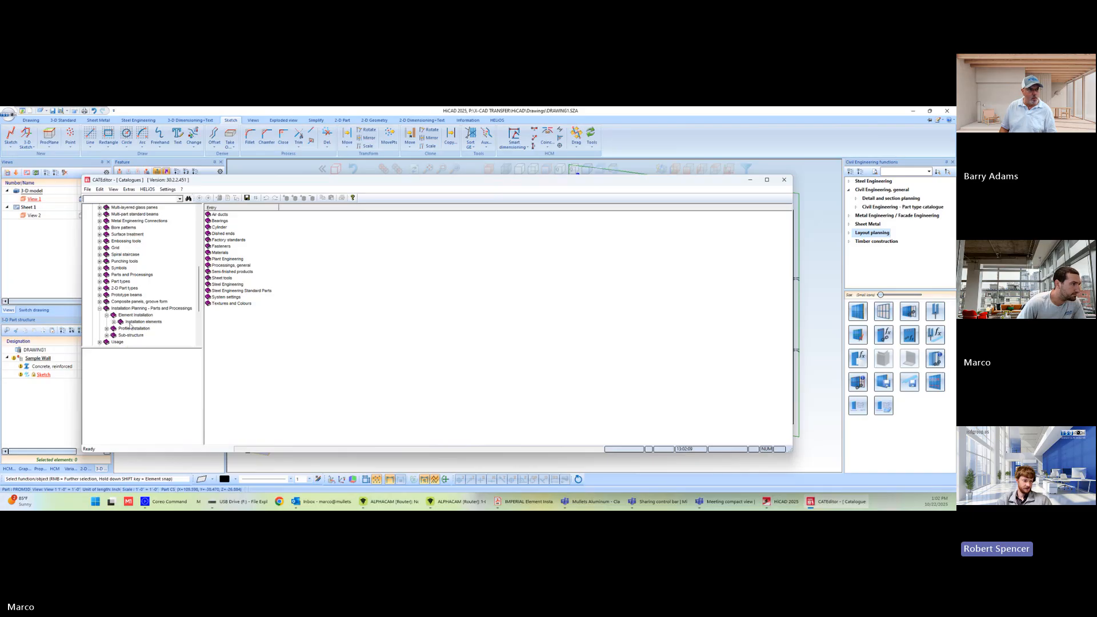
pyautogui.click(114, 321)
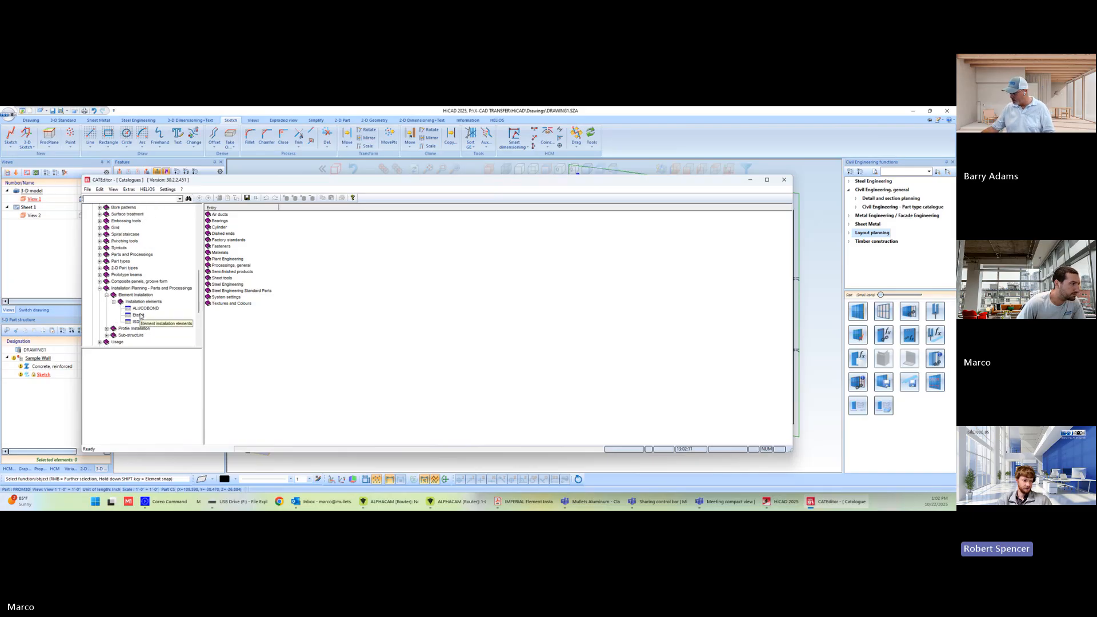
pyautogui.click(145, 322)
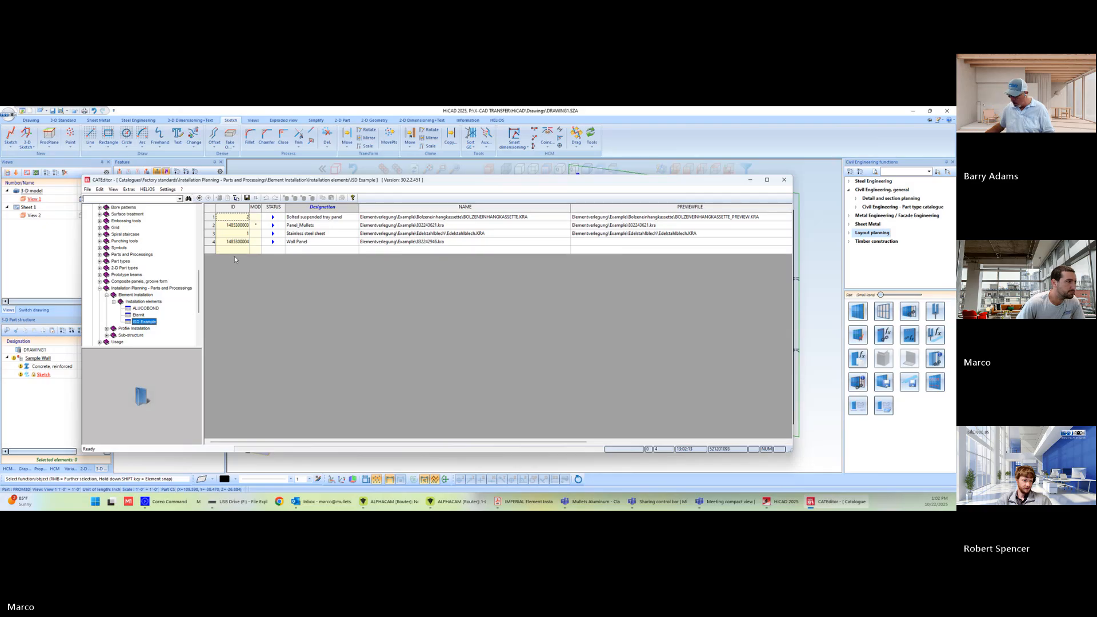
# Step: Copy the Wall Panel entry's NAME path, Elementverlegung\Example\832242946.kra, into its PREVIEWFILE field and save the table
pyautogui.click(434, 242)
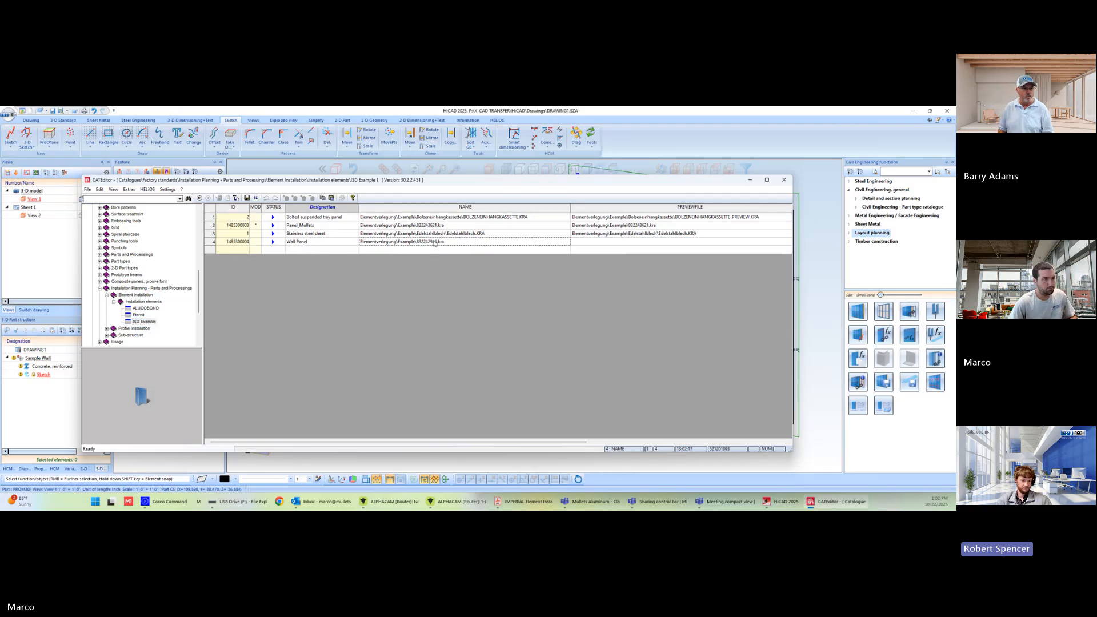
pyautogui.click(583, 240)
pyautogui.write('Elementverlegung\\Example\\832242946.kra')
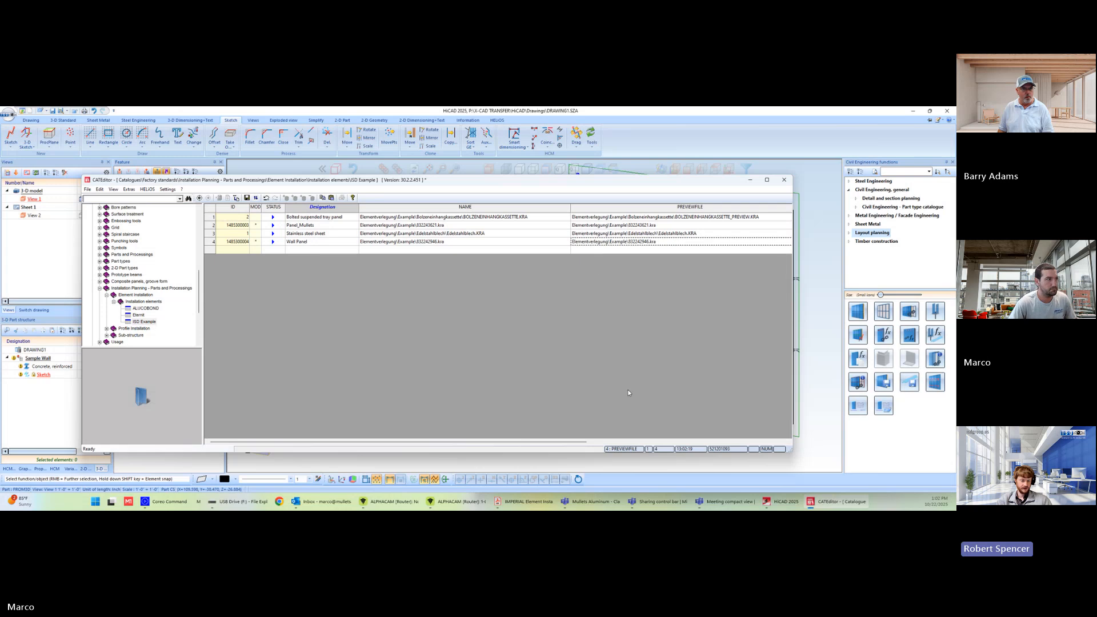
pyautogui.click(87, 190)
pyautogui.click(103, 198)
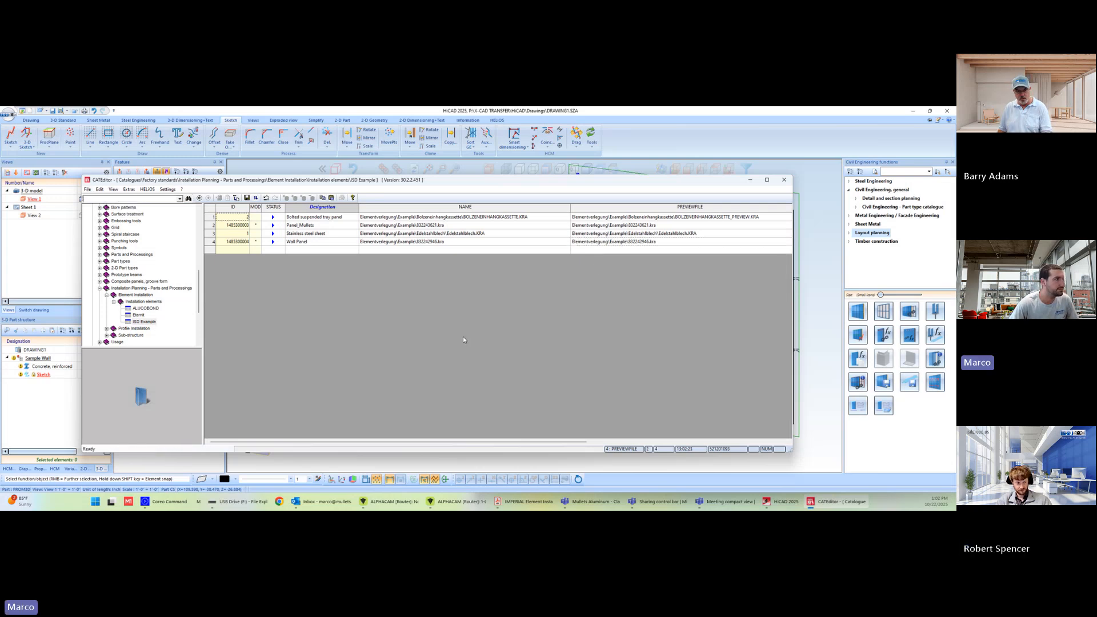
# Step: Close the catalogue editor, check the Wall Panel preview in Element Installation's ISD Example table, and leave the variant selection without choosing one
pyautogui.click(785, 181)
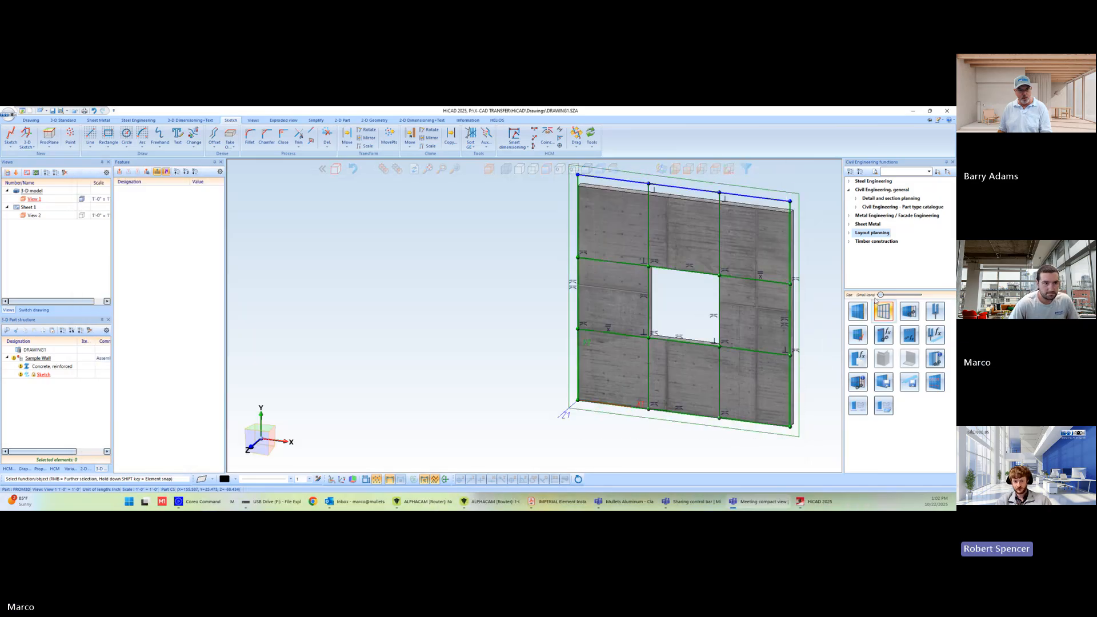
pyautogui.click(858, 312)
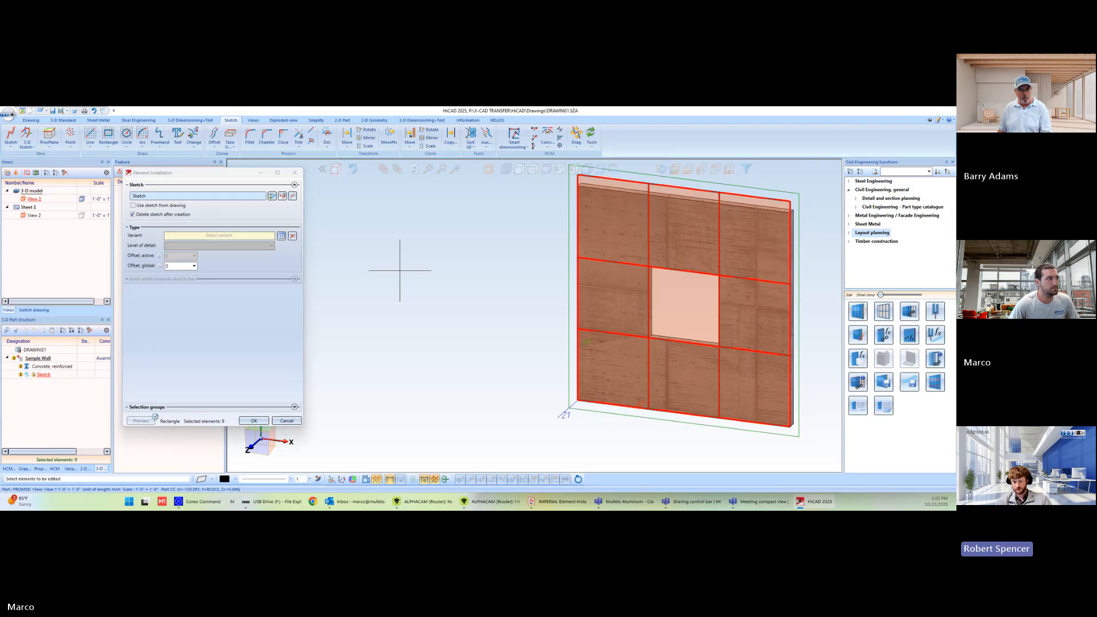
pyautogui.click(281, 237)
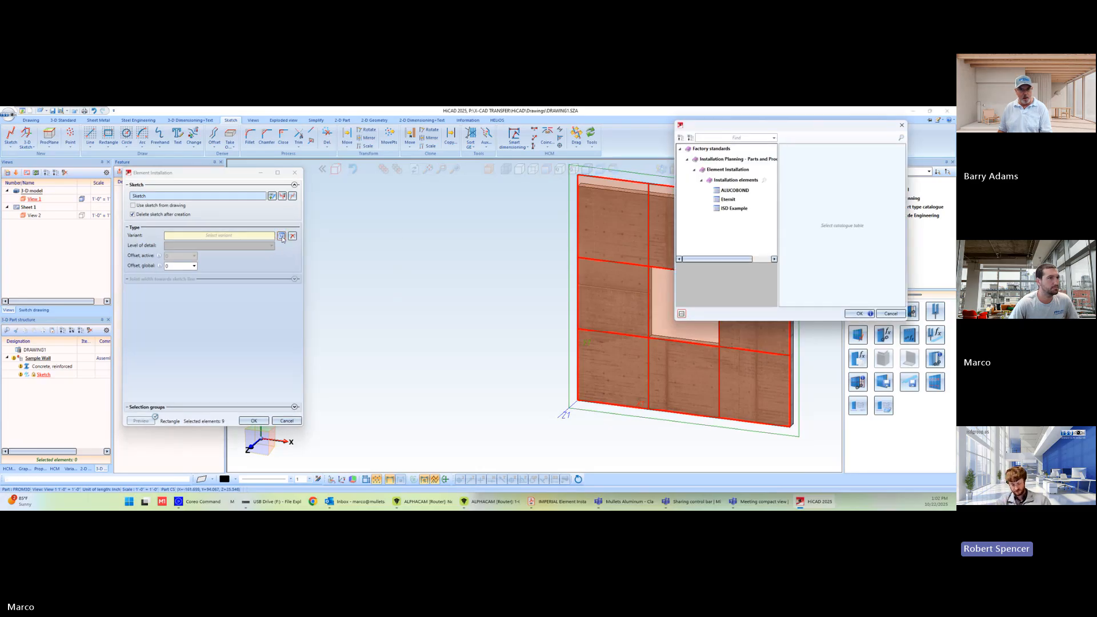
pyautogui.click(726, 200)
pyautogui.click(729, 209)
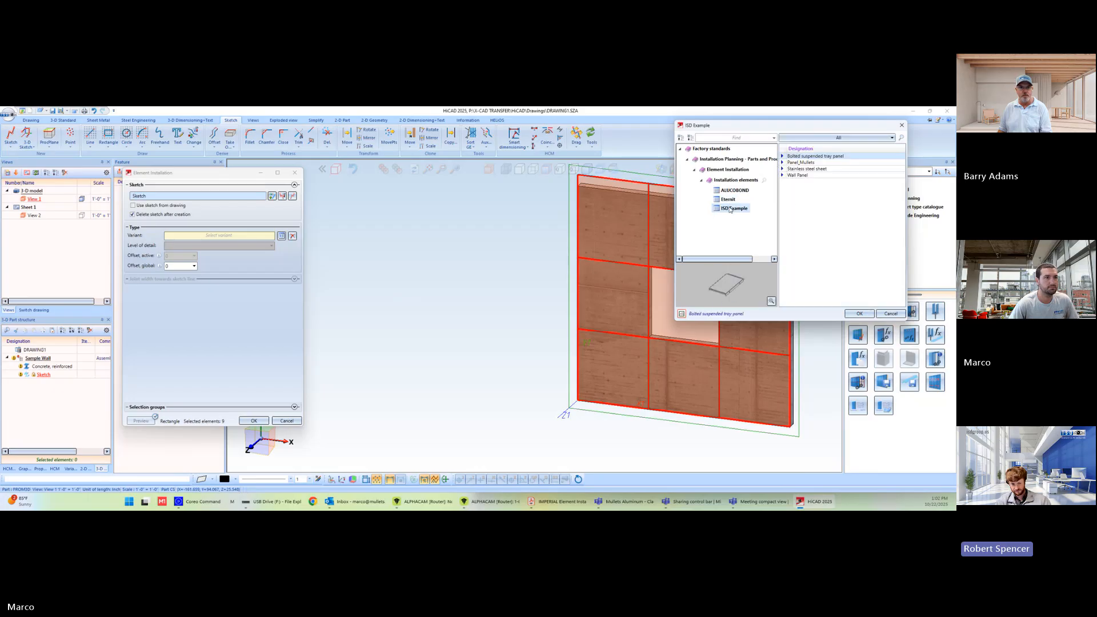
pyautogui.click(801, 176)
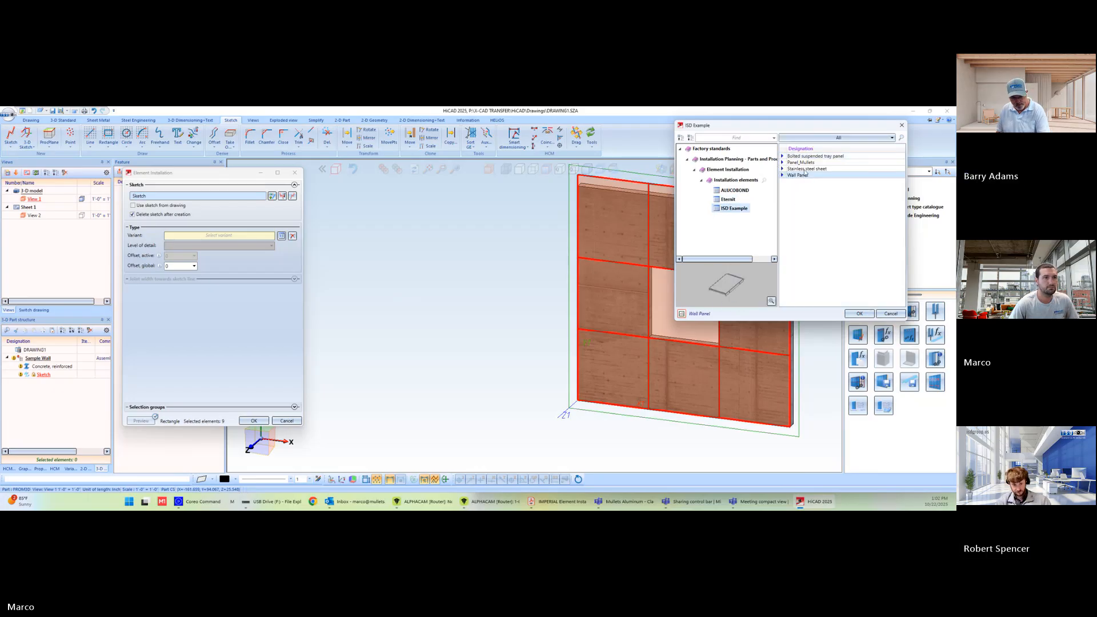
pyautogui.press('Up')
pyautogui.click(802, 175)
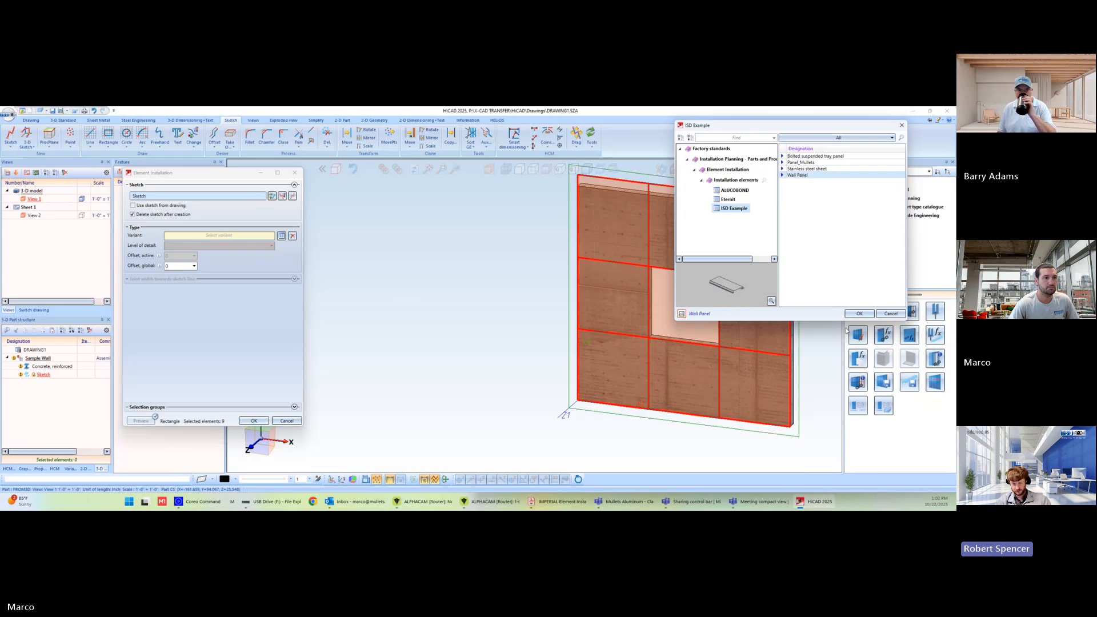
pyautogui.click(898, 313)
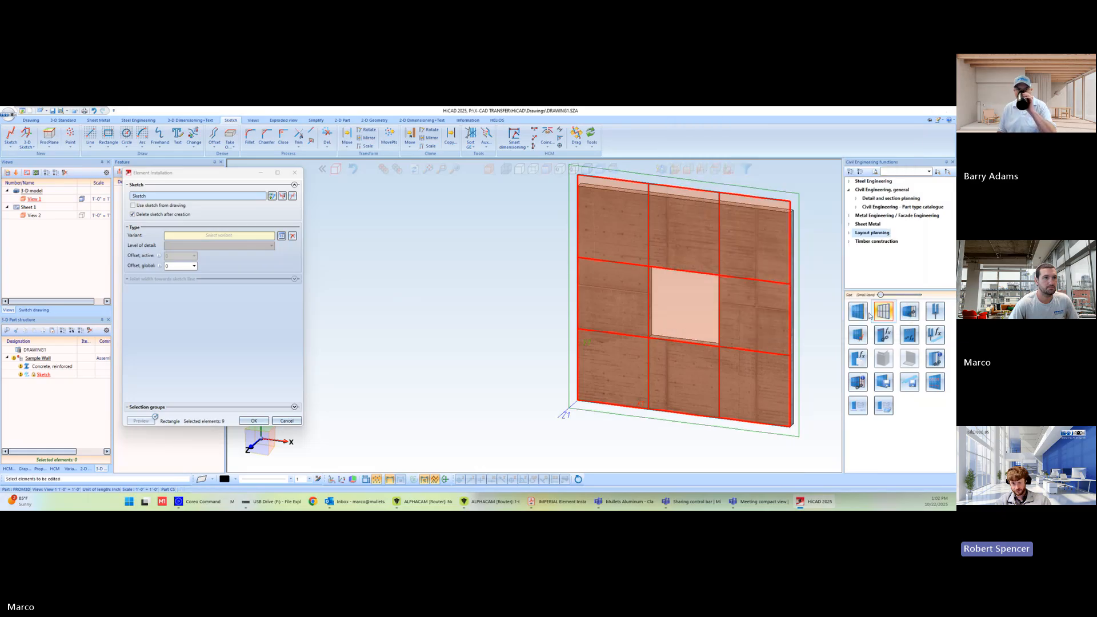
# Step: Exit Element Installation and reload the catalogues
pyautogui.click(941, 121)
pyautogui.moveTo(916, 137)
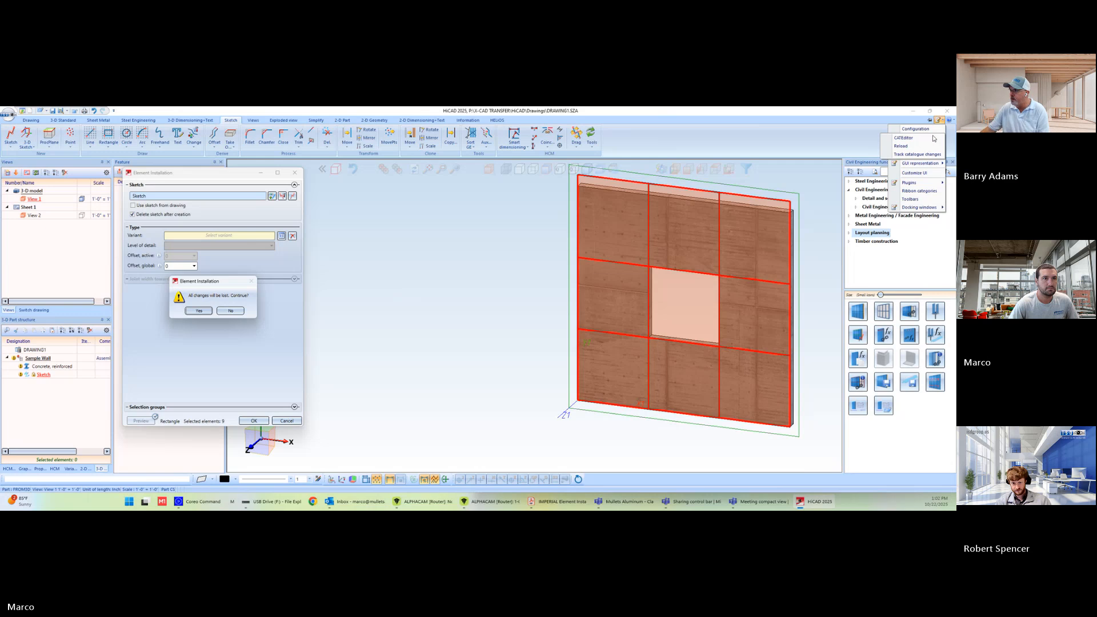
pyautogui.click(230, 311)
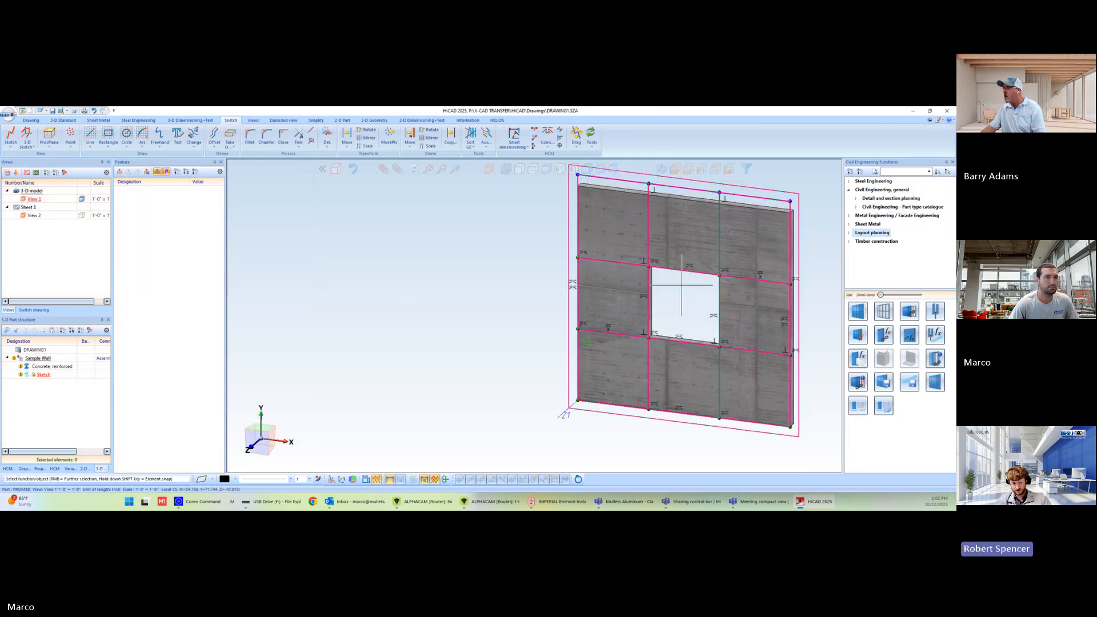
pyautogui.click(940, 122)
pyautogui.moveTo(933, 138)
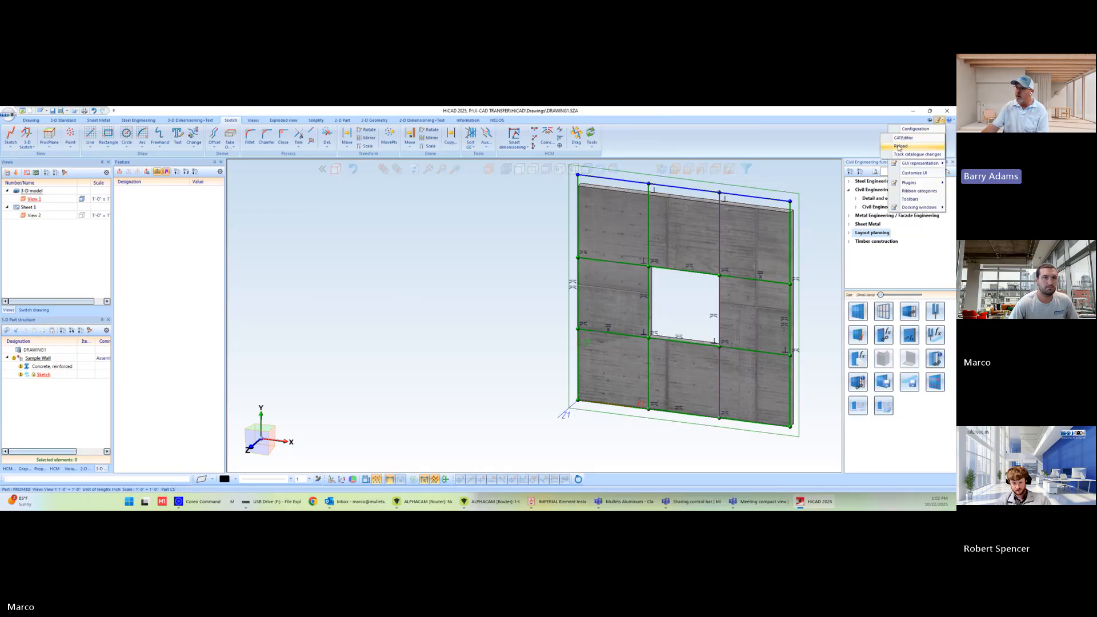
pyautogui.click(898, 147)
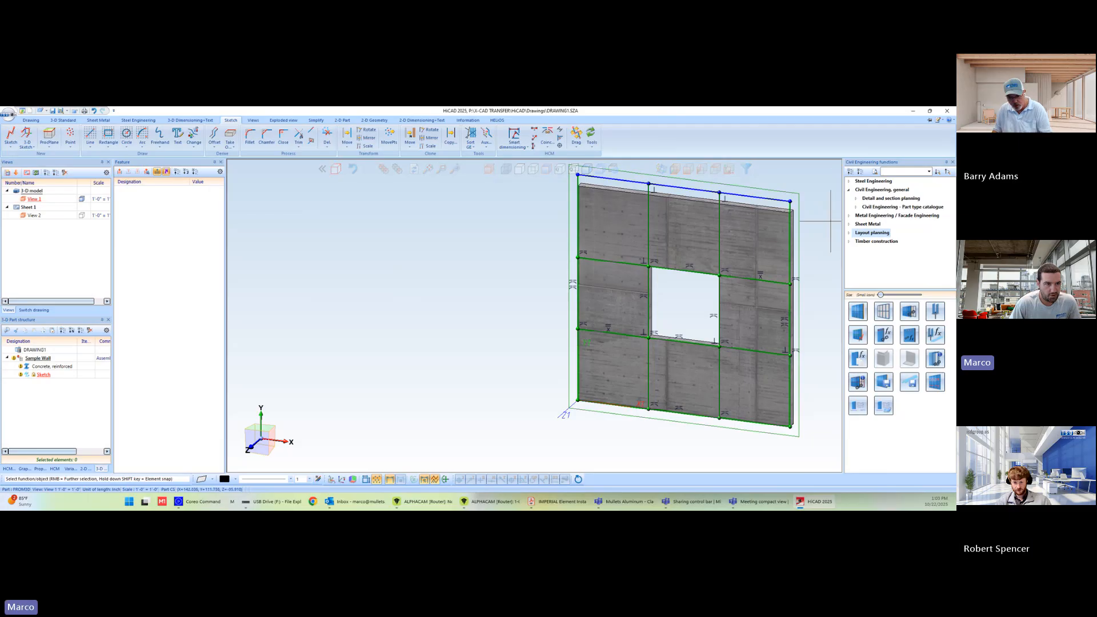
# Step: Start Element Installation on the facade sketch and choose Wall Panel from the ISD Example table as the variant
pyautogui.click(858, 312)
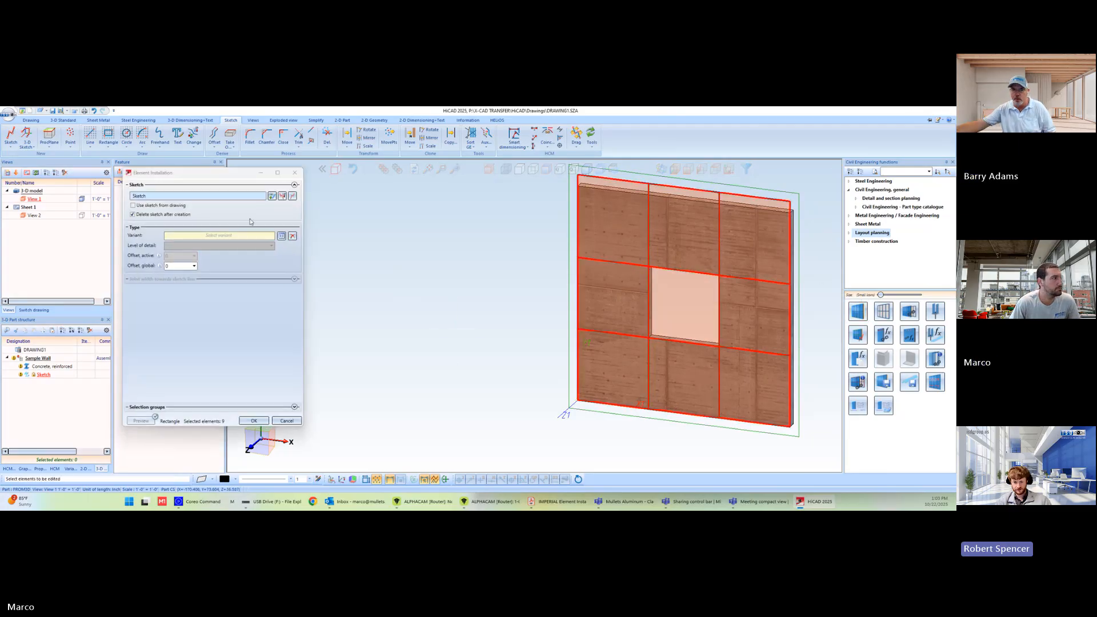
pyautogui.click(282, 236)
pyautogui.click(742, 209)
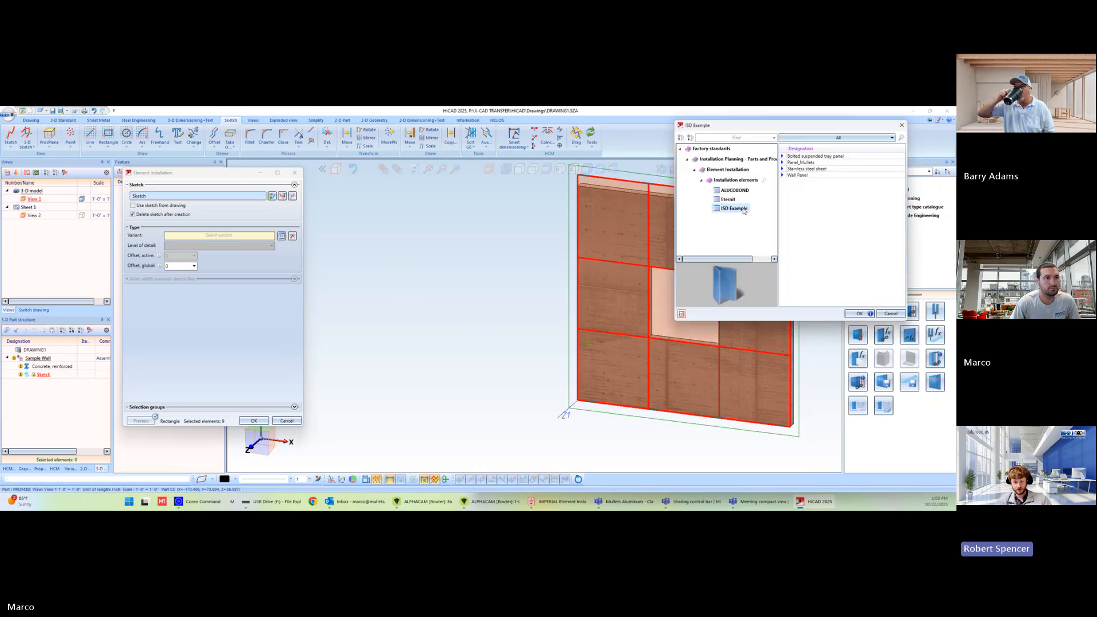
pyautogui.click(802, 176)
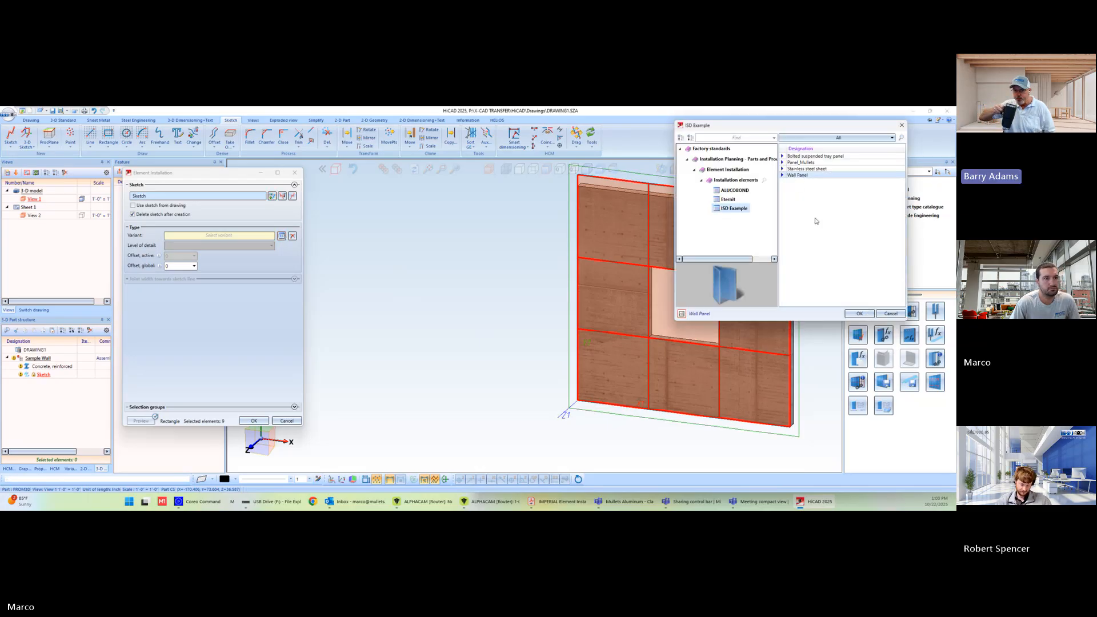
pyautogui.click(857, 314)
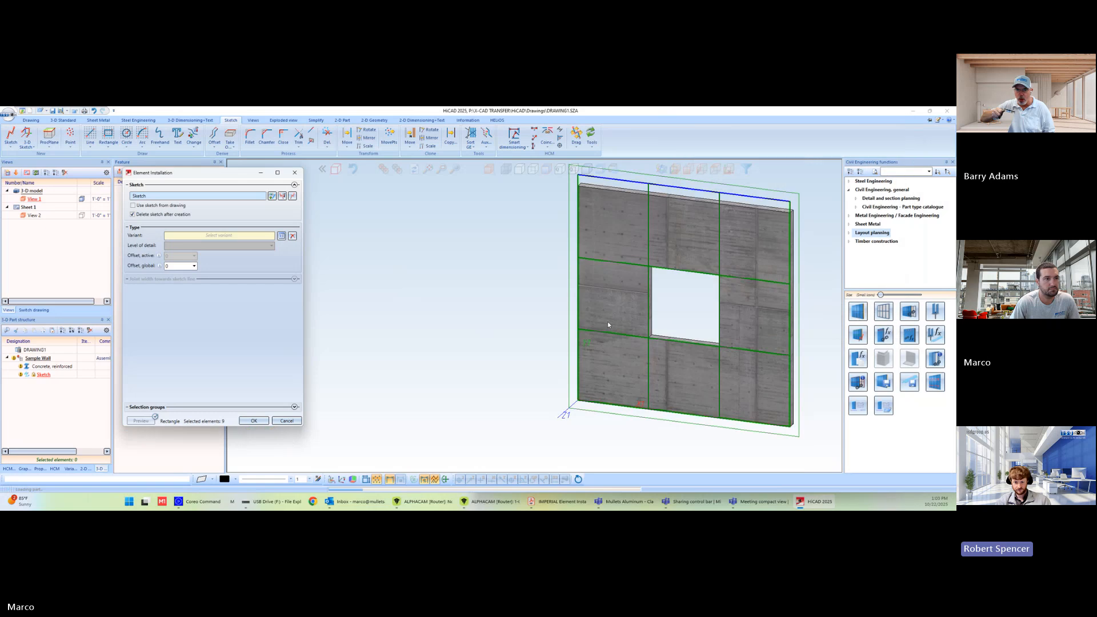
# Step: Examine the previewed wall panels' flanges, corners and joints from the side and from behind
pyautogui.scroll(-2, 810, 242)
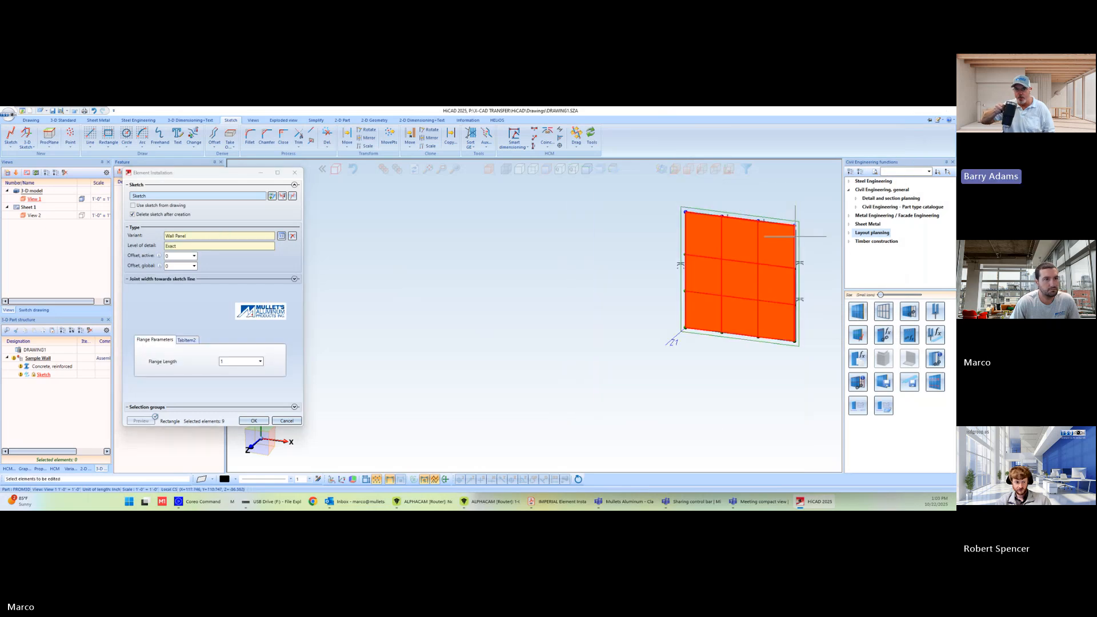
pyautogui.scroll(6, 810, 243)
pyautogui.scroll(1, 810, 243)
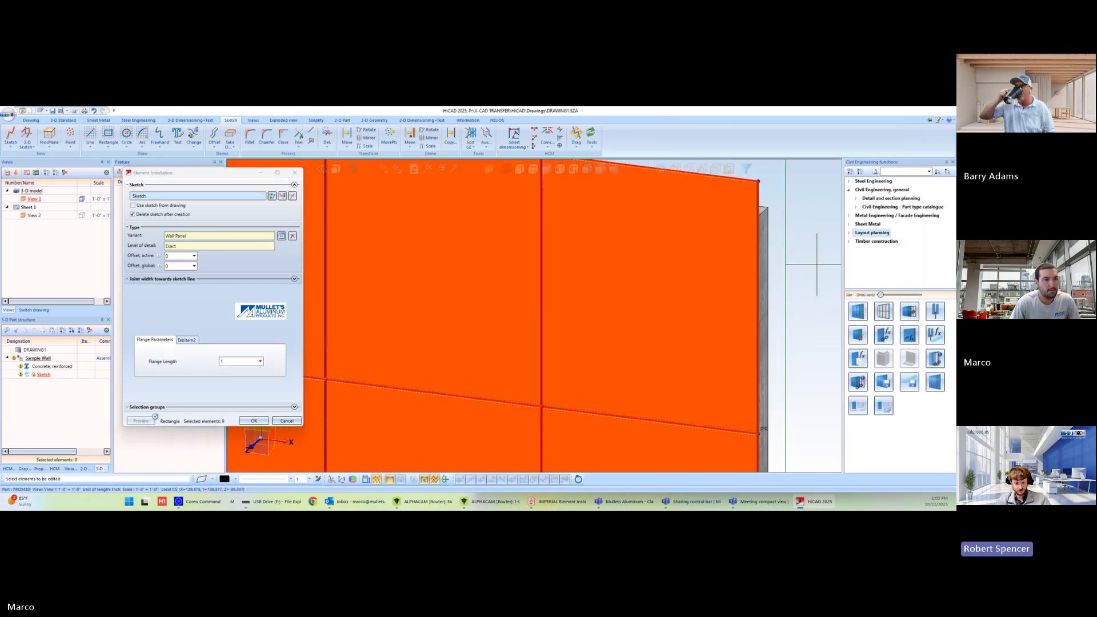
pyautogui.moveTo(732, 283); pyautogui.dragTo(657, 285, button='middle')
pyautogui.scroll(5, 801, 382)
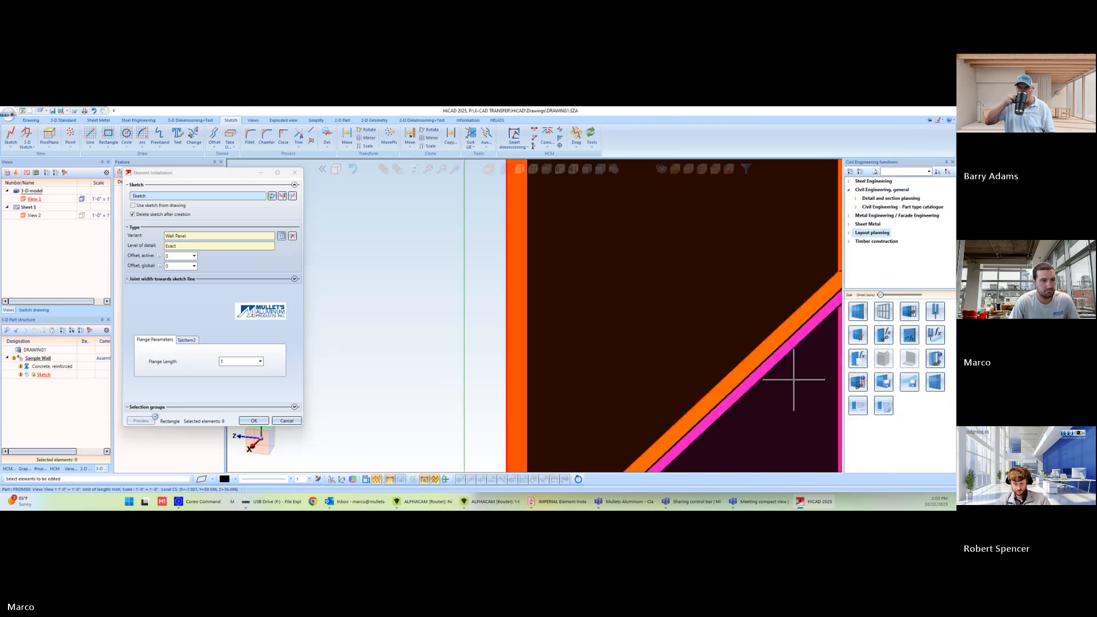
pyautogui.scroll(-3, 785, 376)
pyautogui.scroll(2, 697, 458)
pyautogui.scroll(4, 661, 403)
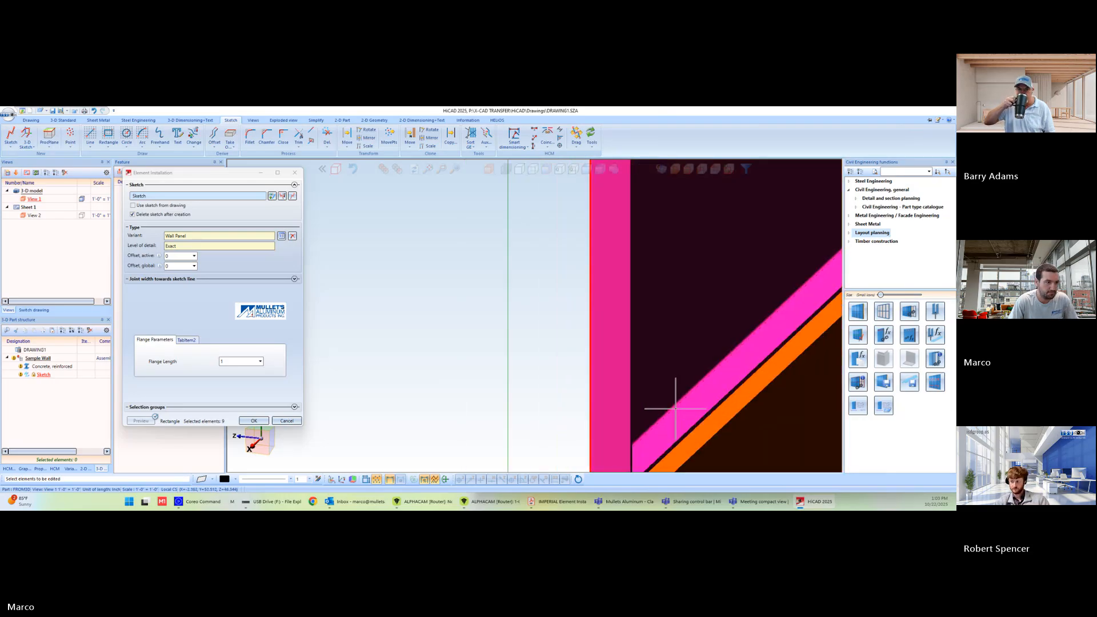
pyautogui.moveTo(458, 312); pyautogui.dragTo(414, 118, button='right')
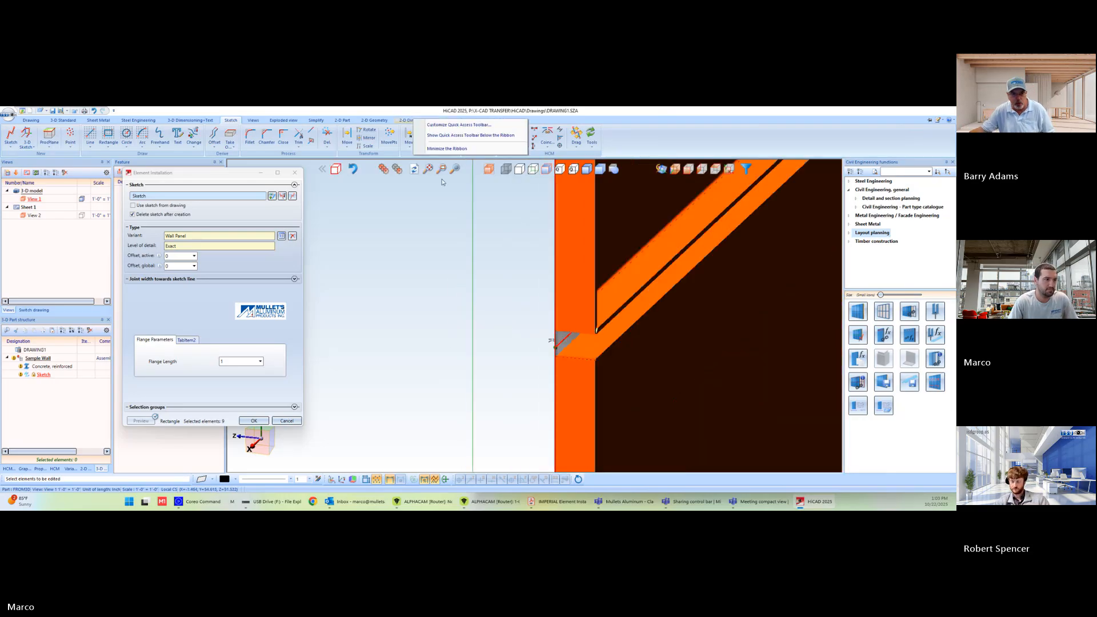
pyautogui.click(403, 295)
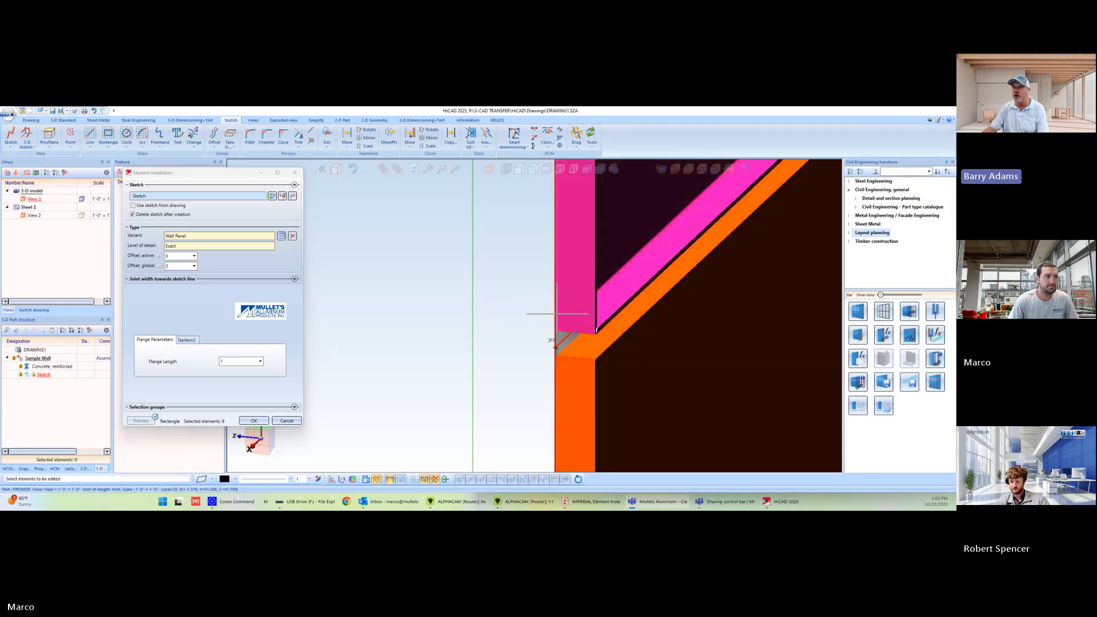
pyautogui.scroll(4, 506, 315)
pyautogui.scroll(3, 505, 315)
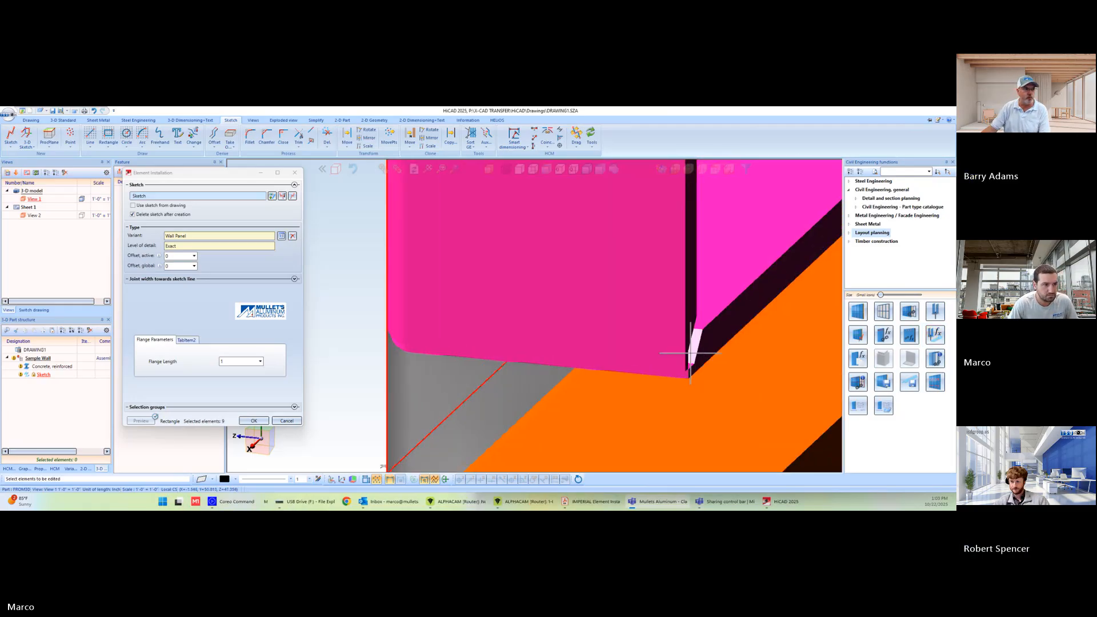
pyautogui.moveTo(526, 379); pyautogui.dragTo(485, 371, button='middle')
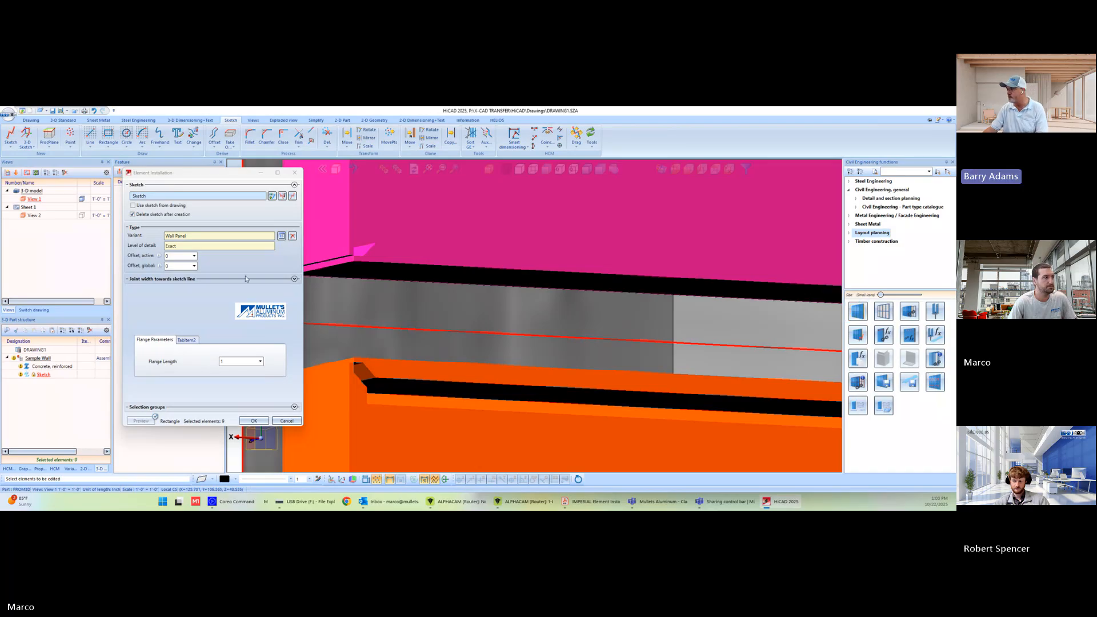
pyautogui.scroll(3, 472, 316)
pyautogui.scroll(-8, 473, 315)
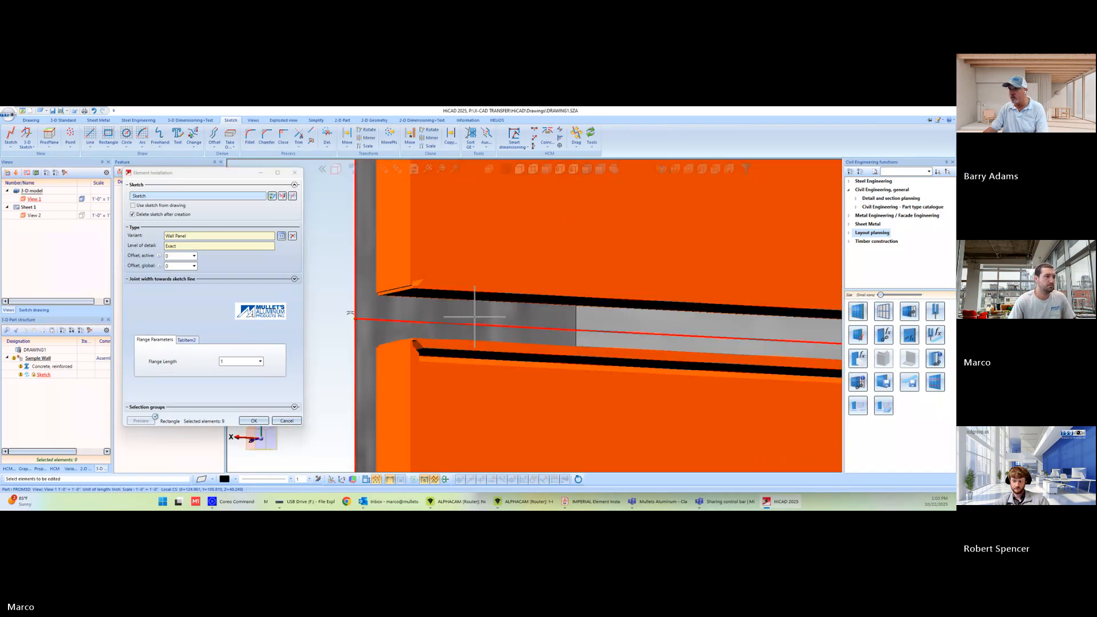
# Step: Return to the axonometric view and examine the joints between neighbouring panels and along the wall's outer edge
pyautogui.click(680, 172)
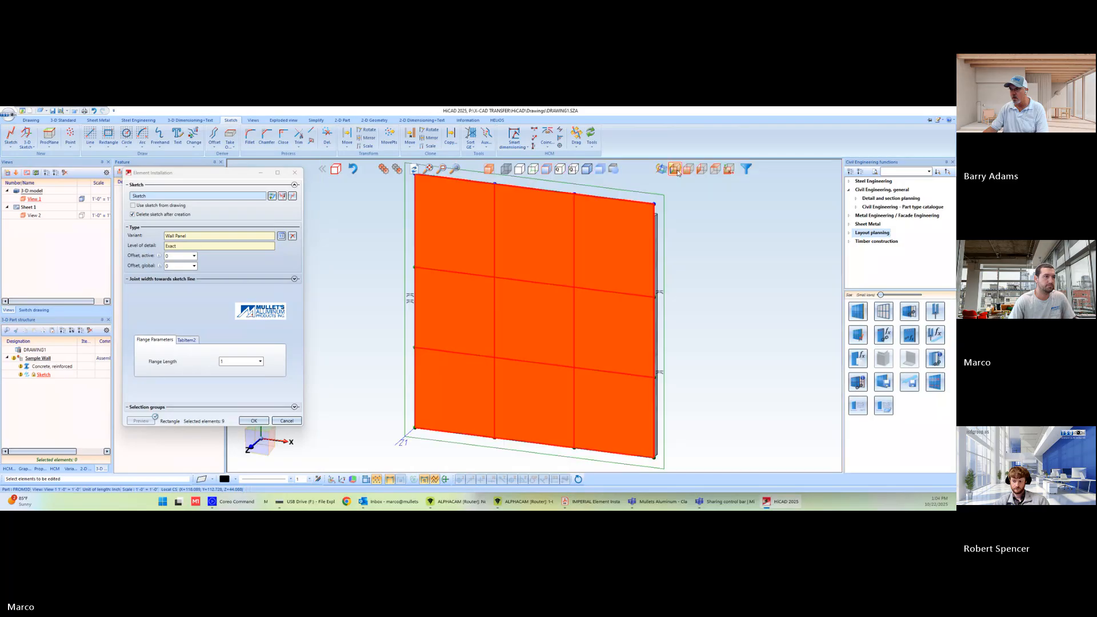
pyautogui.scroll(5, 646, 394)
pyautogui.scroll(6, 381, 296)
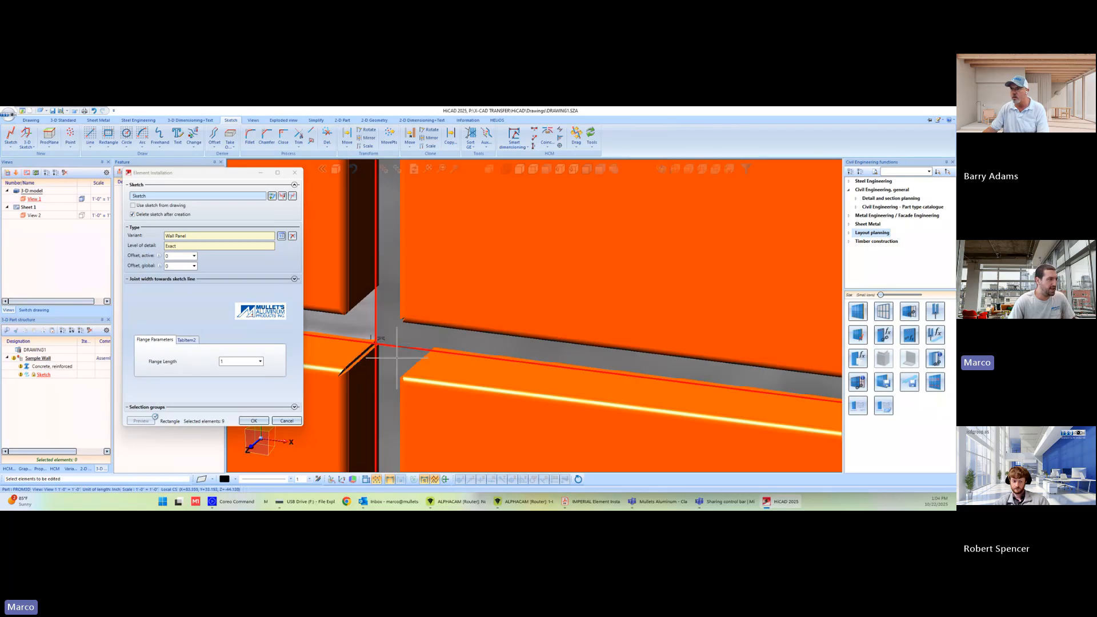
pyautogui.scroll(-3, 396, 348)
pyautogui.scroll(-5, 395, 348)
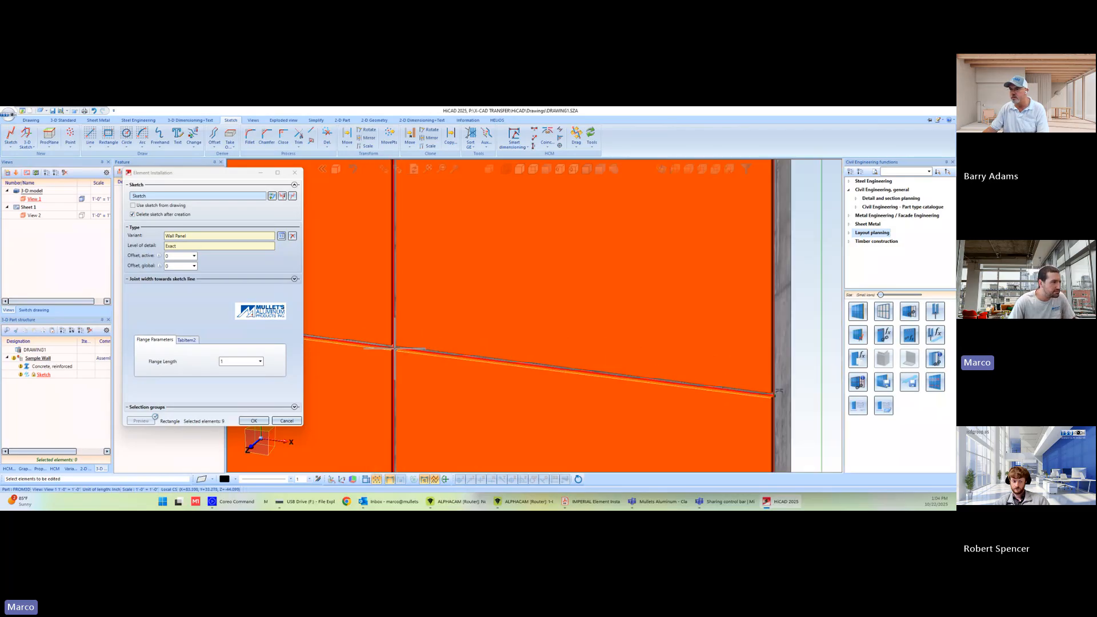
pyautogui.scroll(3, 395, 348)
pyautogui.scroll(-3, 691, 381)
pyautogui.scroll(-2, 611, 384)
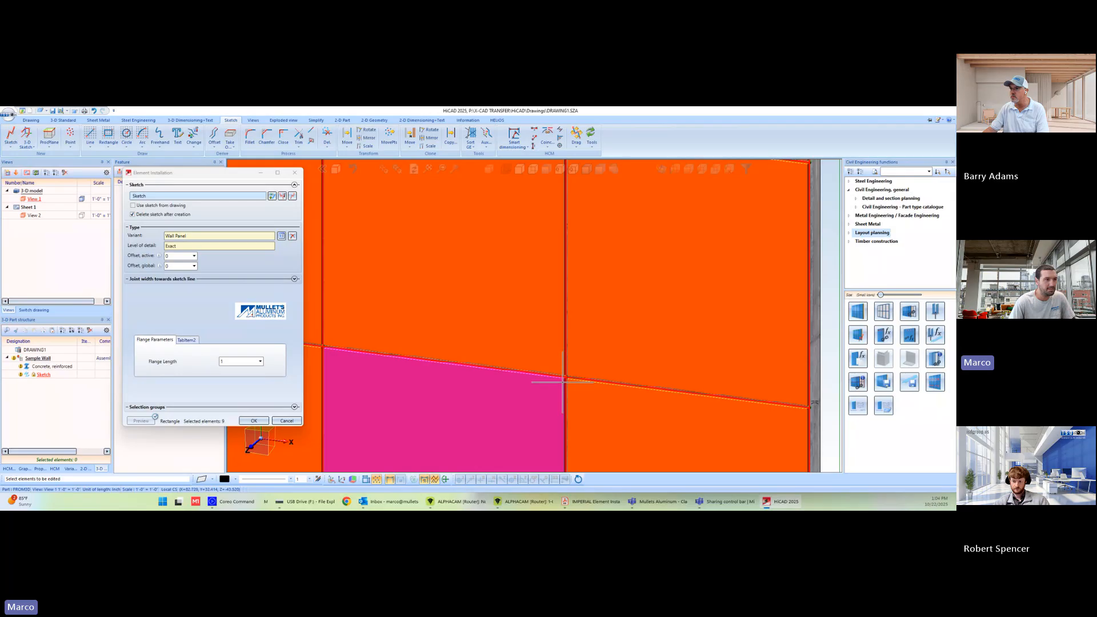
pyautogui.scroll(-5, 563, 381)
pyautogui.scroll(10, 636, 399)
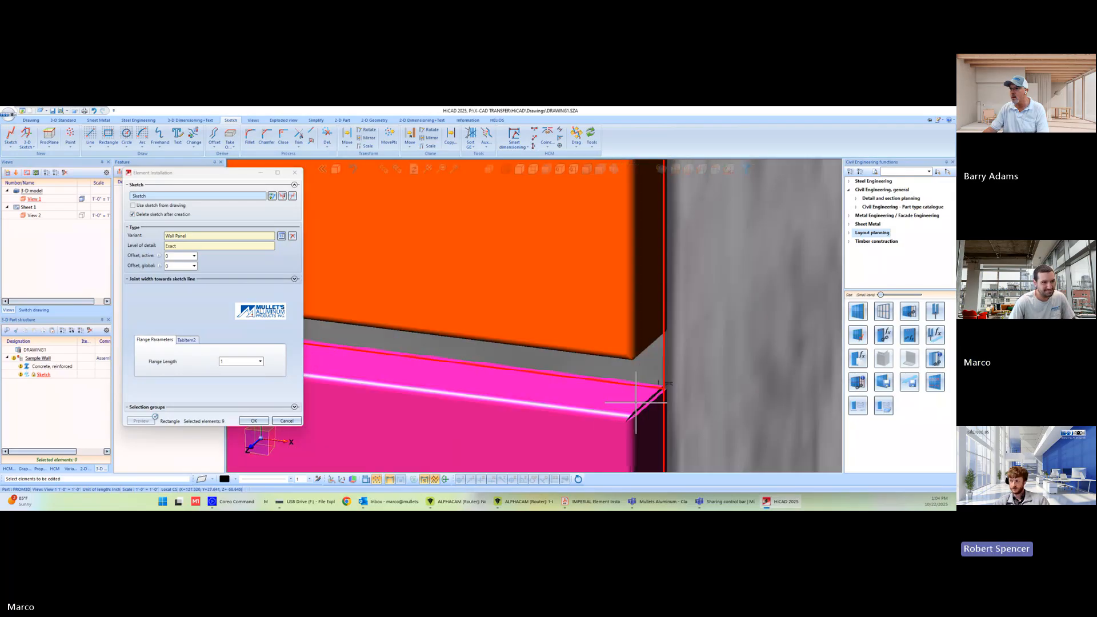
pyautogui.scroll(-5, 640, 399)
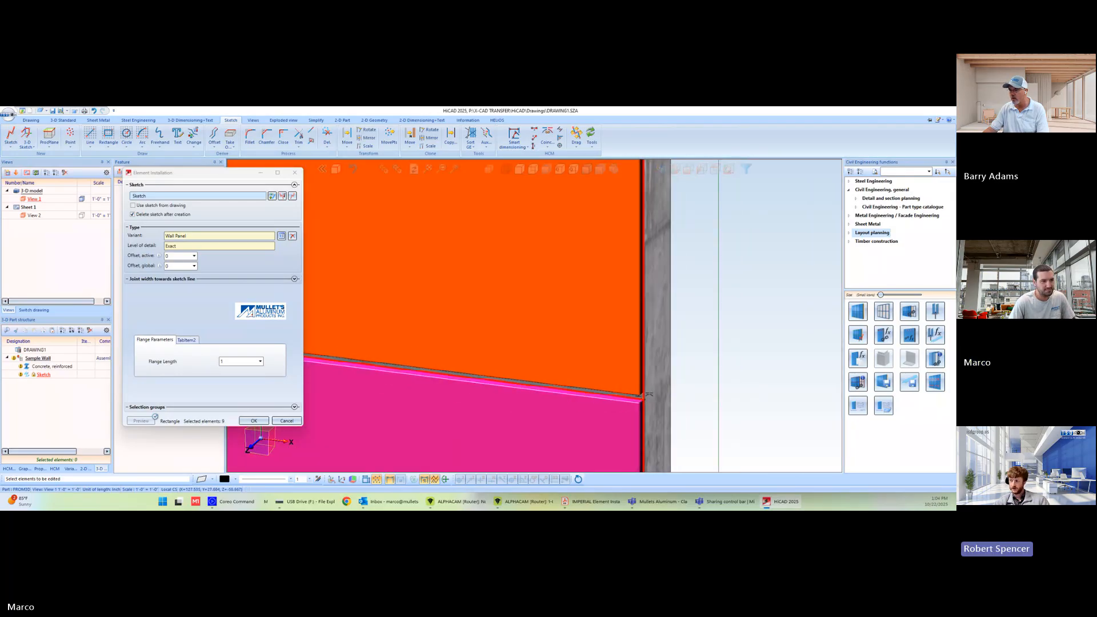
pyautogui.scroll(-5, 645, 394)
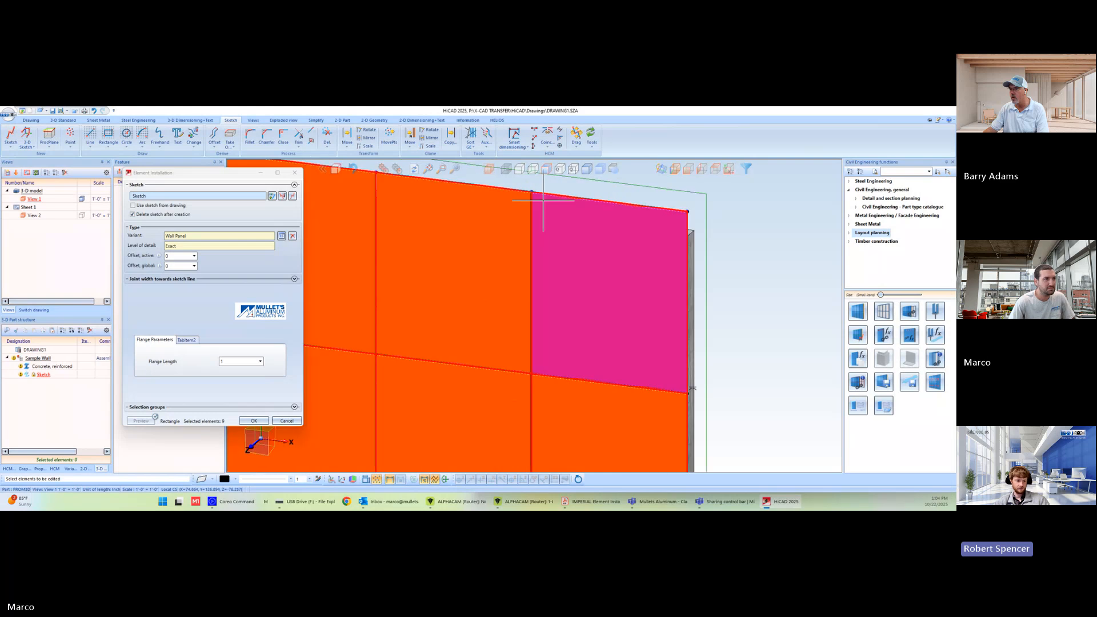
pyautogui.scroll(4, 542, 200)
pyautogui.scroll(-8, 526, 310)
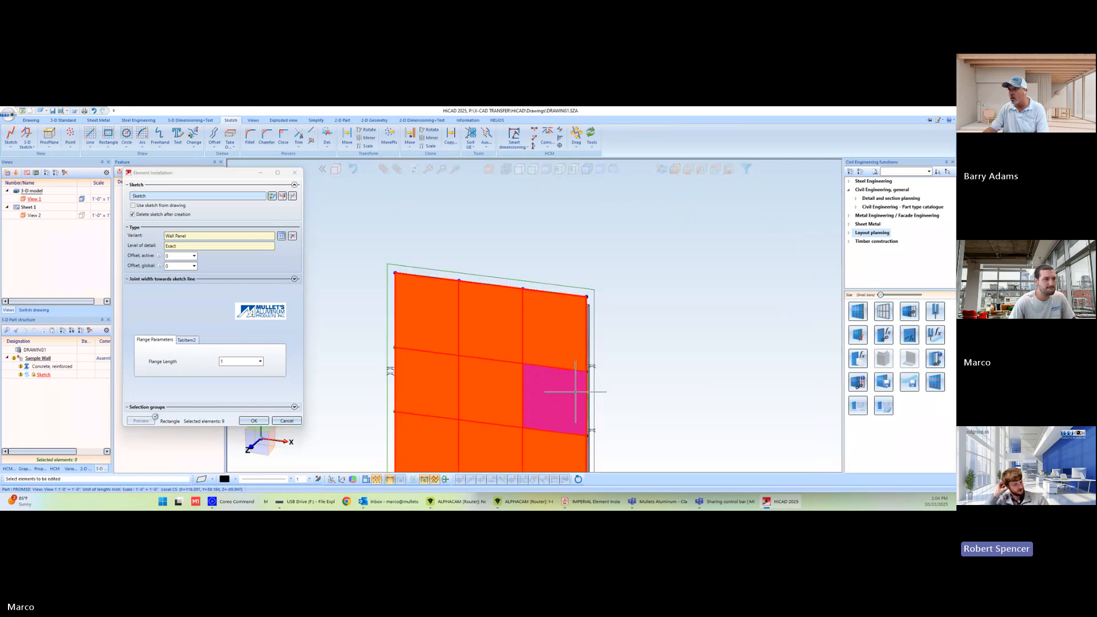
pyautogui.scroll(6, 575, 391)
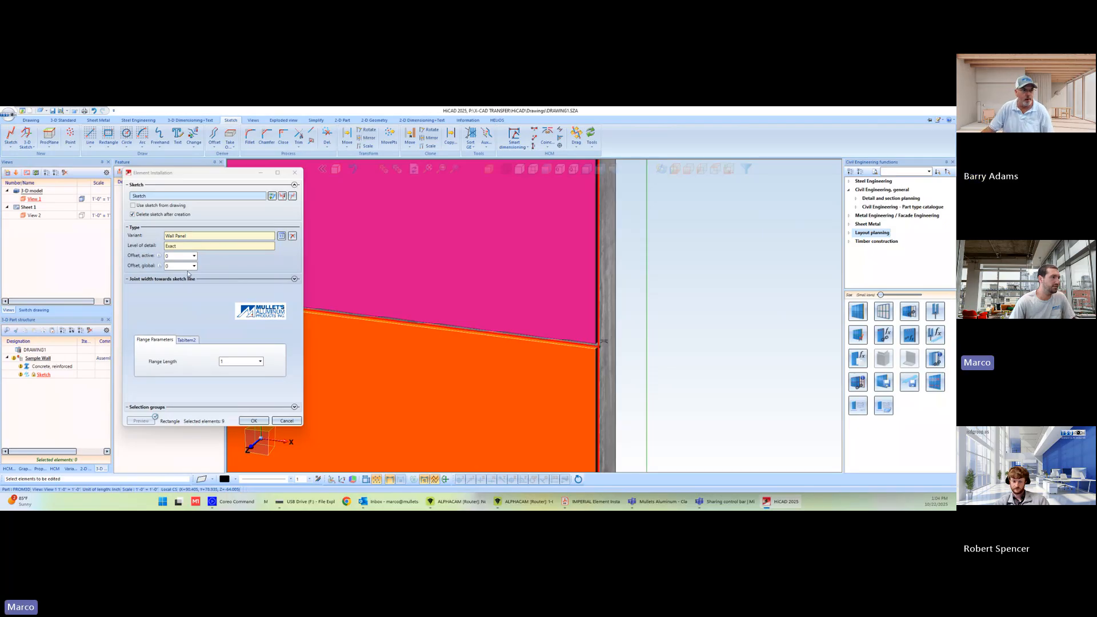
# Step: Show the joint widths towards the sketch line and check the value history for the top joint and the flange length choices
pyautogui.click(294, 279)
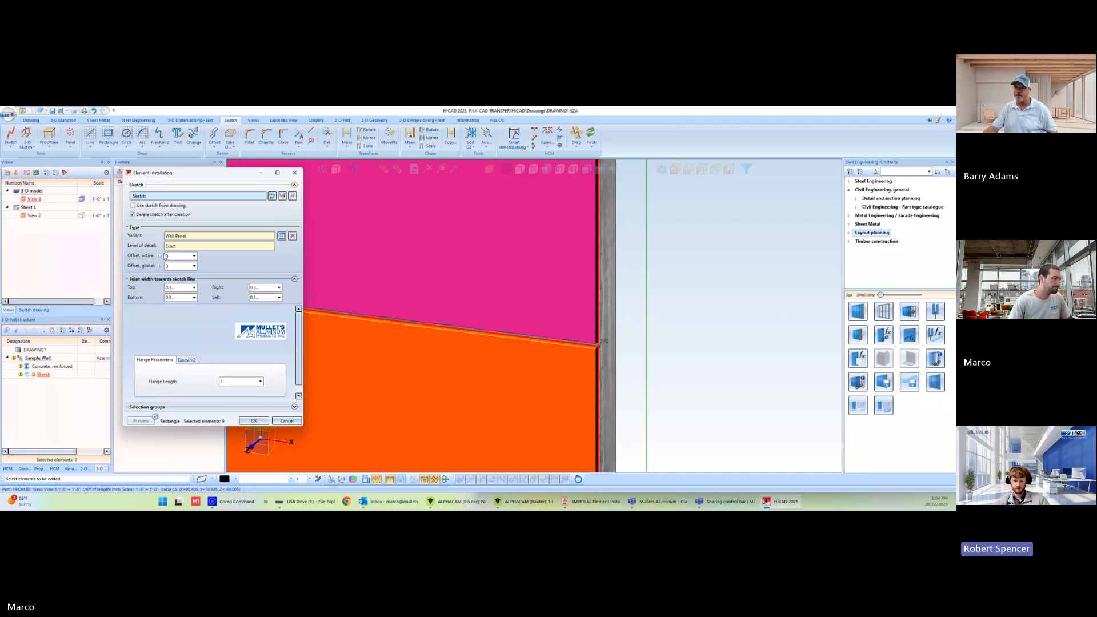
pyautogui.click(195, 287)
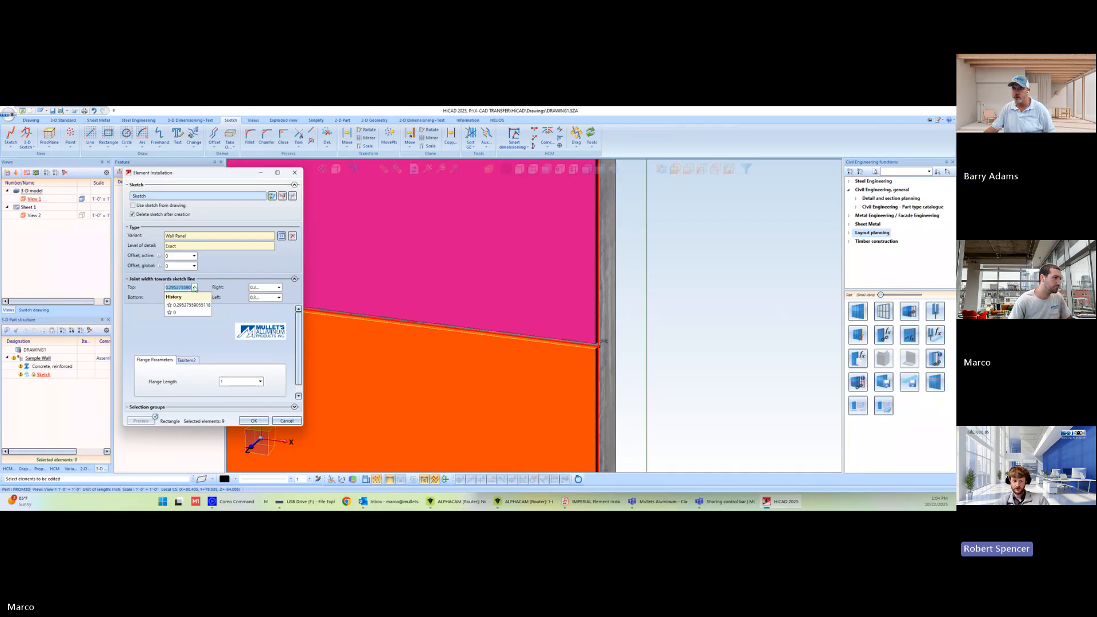
pyautogui.click(195, 287)
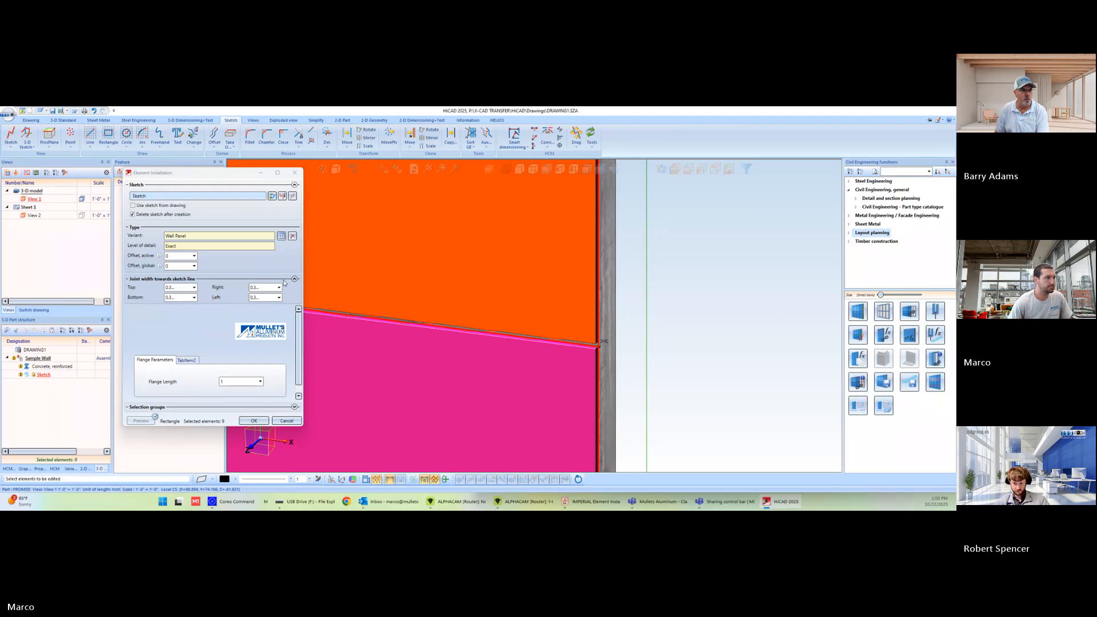
pyautogui.click(261, 383)
pyautogui.click(262, 382)
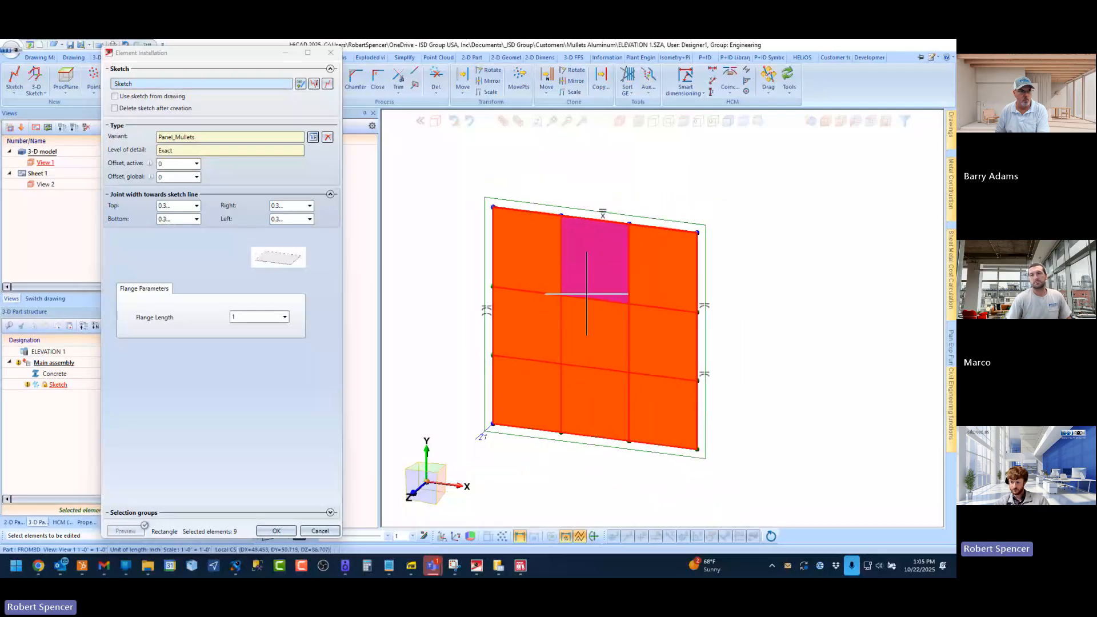
# Step: Set the top joint width of the Panel_Mullets elements to 0.375
pyautogui.scroll(3, 624, 294)
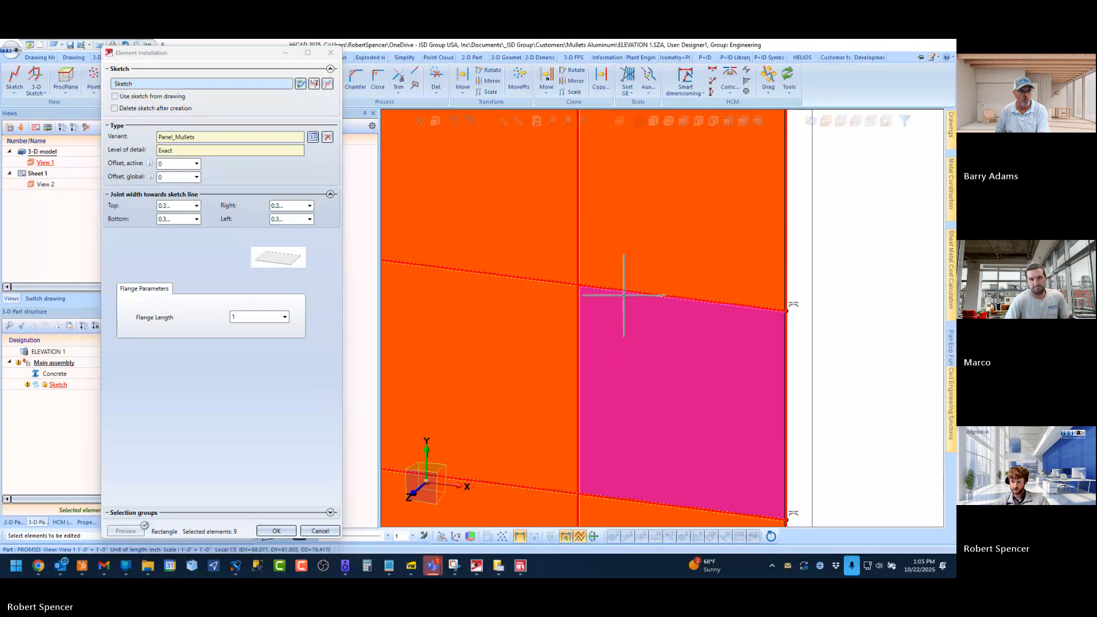
pyautogui.scroll(5, 624, 294)
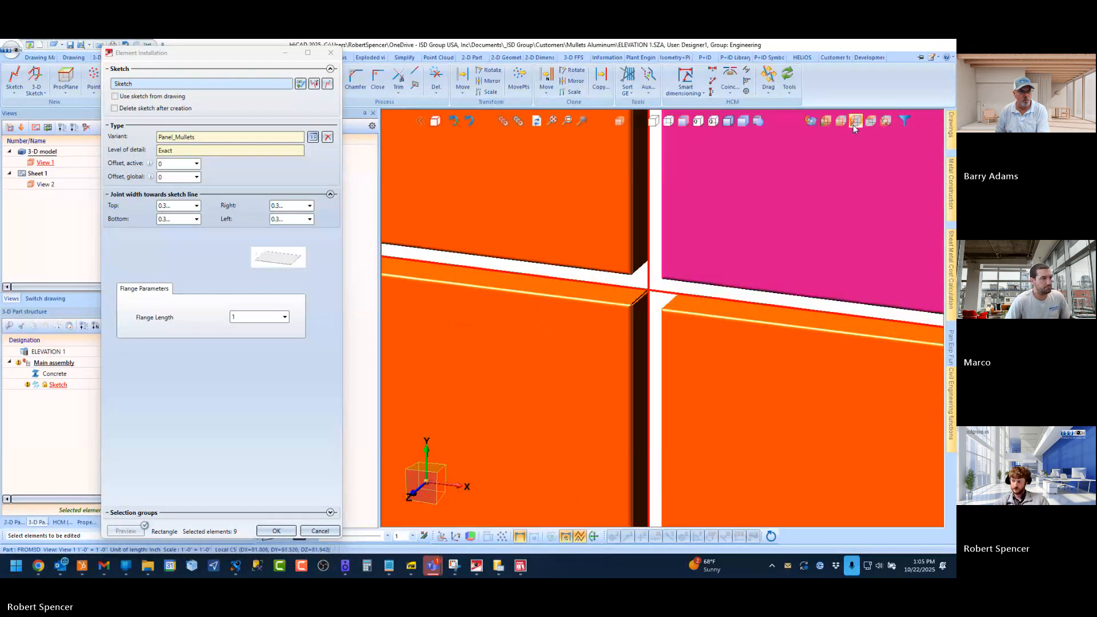
pyautogui.click(840, 120)
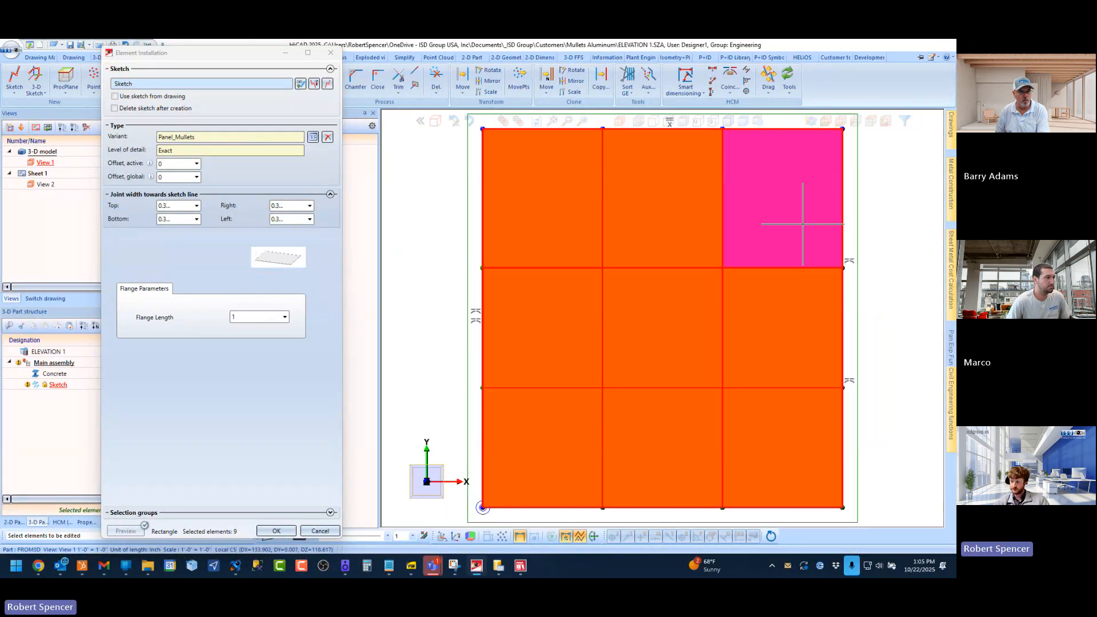
pyautogui.scroll(5, 803, 224)
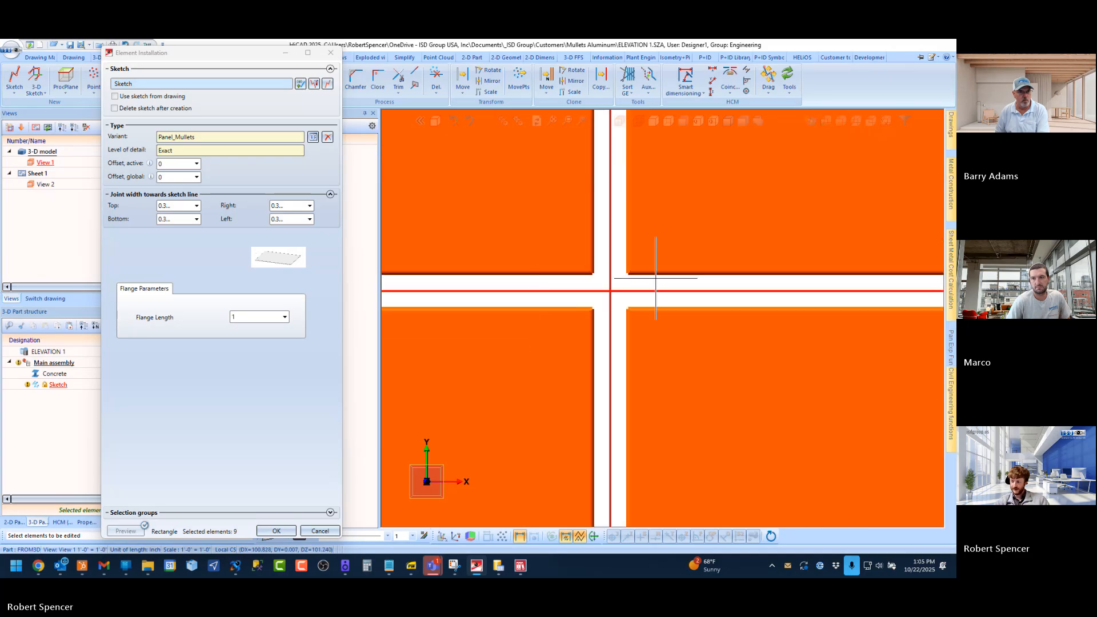
pyautogui.click(183, 205)
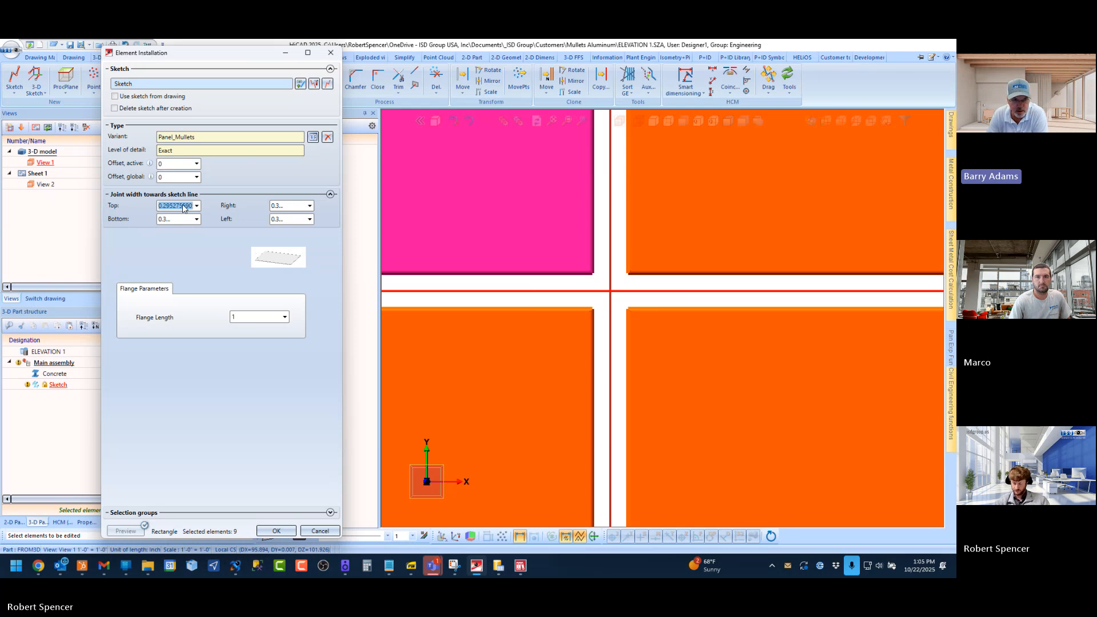
pyautogui.press('BackSpace')
pyautogui.write('.37')
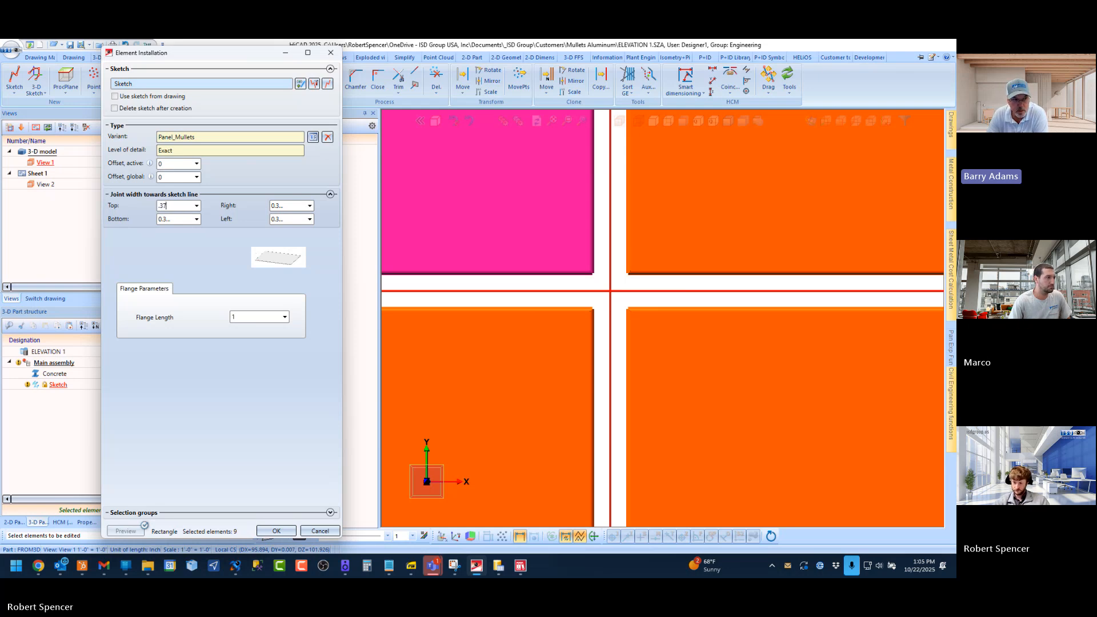
pyautogui.write('5')
pyautogui.press('Tab')
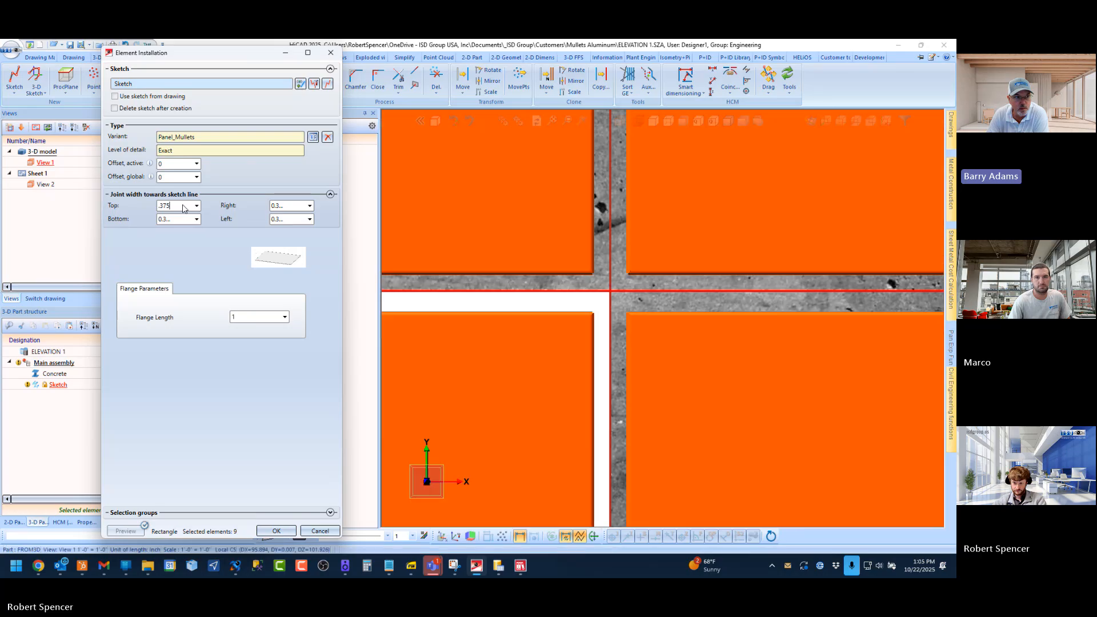
# Step: Set the bottom, top, right and left joint widths of the panels to 0.3125 each
pyautogui.press('BackSpace')
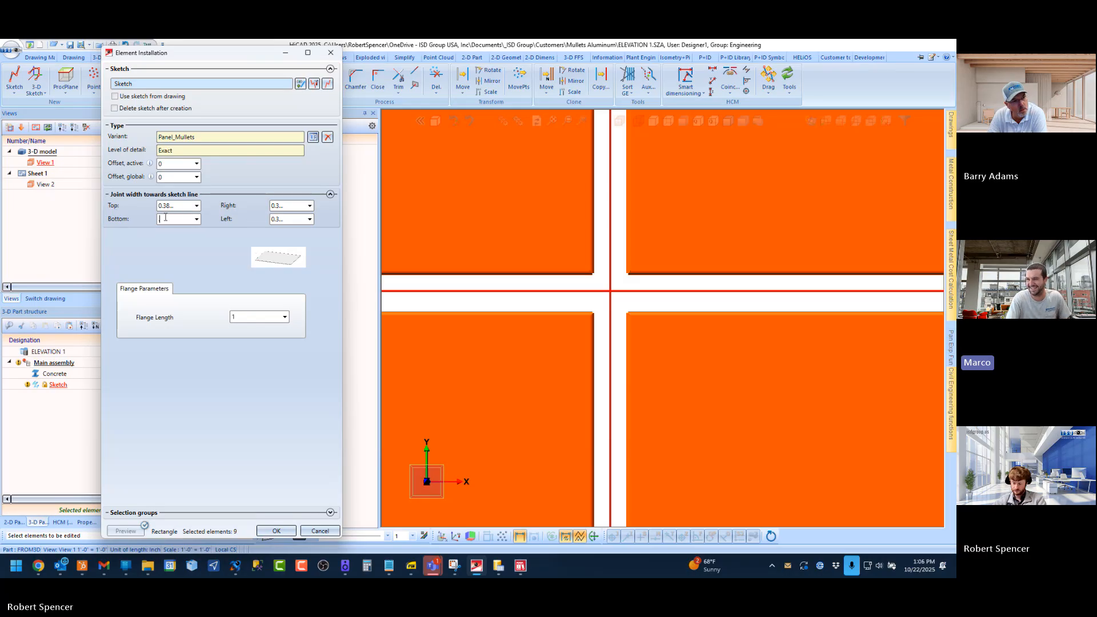
pyautogui.write('.3125')
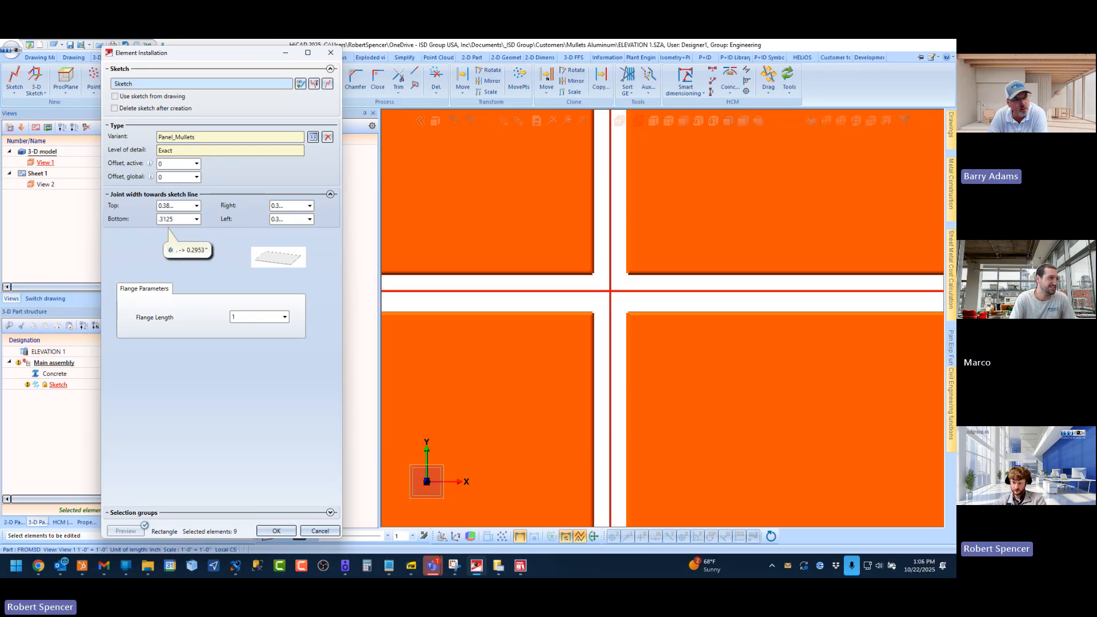
pyautogui.doubleClick(180, 205)
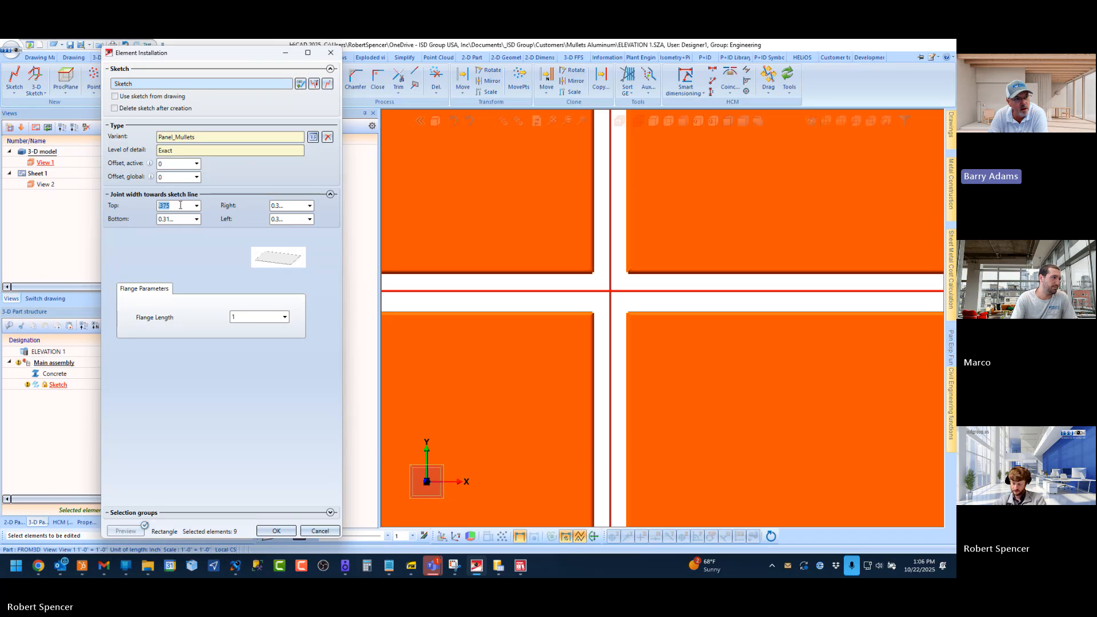
pyautogui.write('.3125')
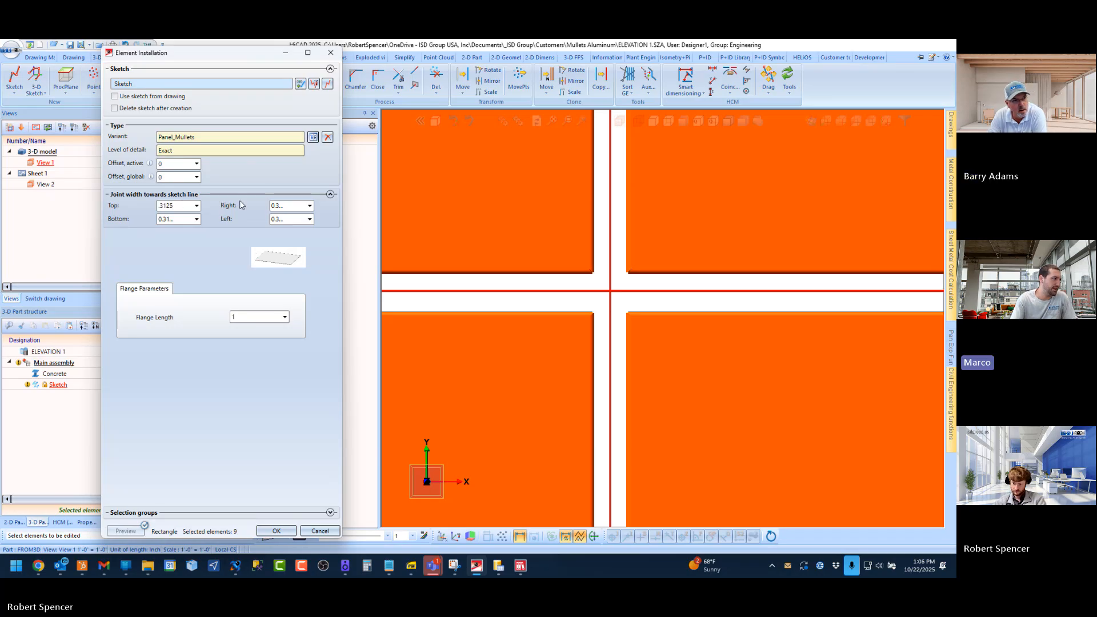
pyautogui.doubleClick(298, 205)
pyautogui.write('.3125')
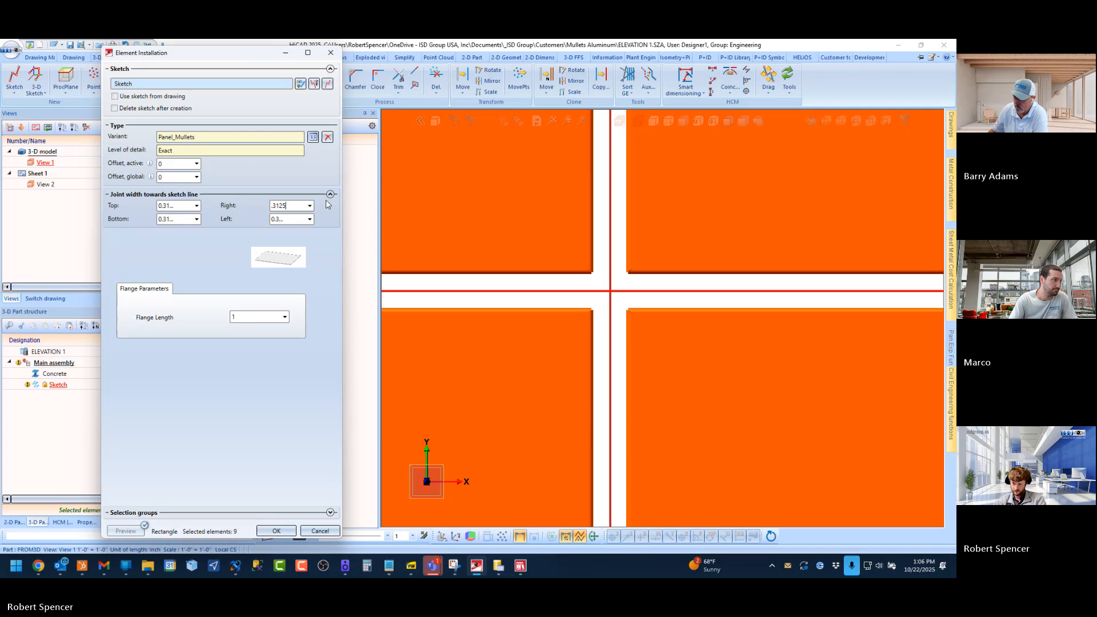
pyautogui.doubleClick(292, 222)
pyautogui.write('.3')
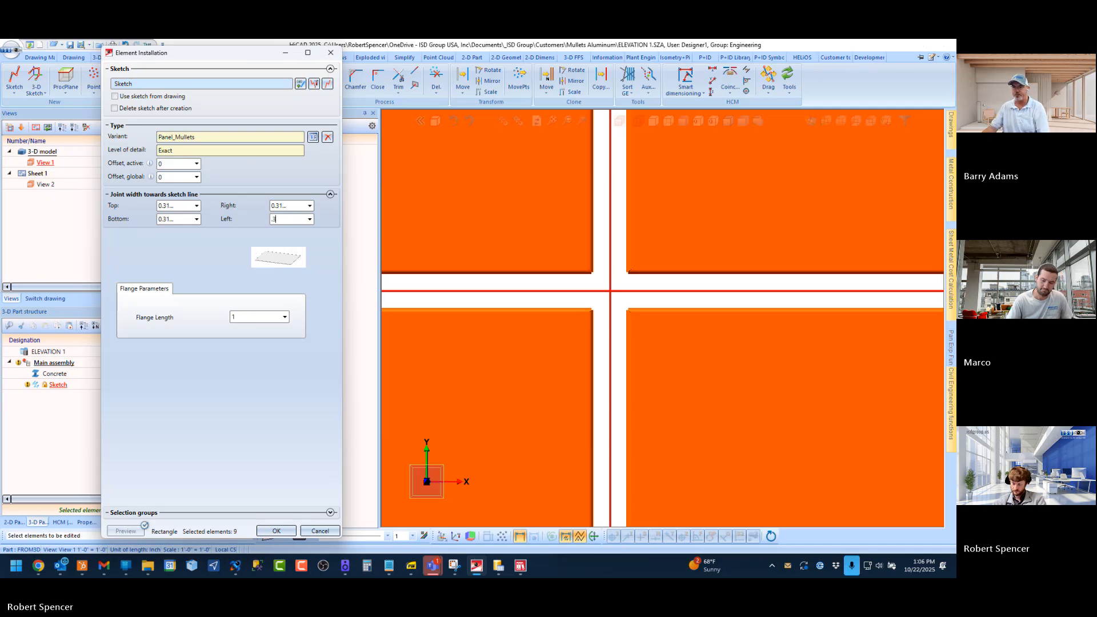
pyautogui.write('125')
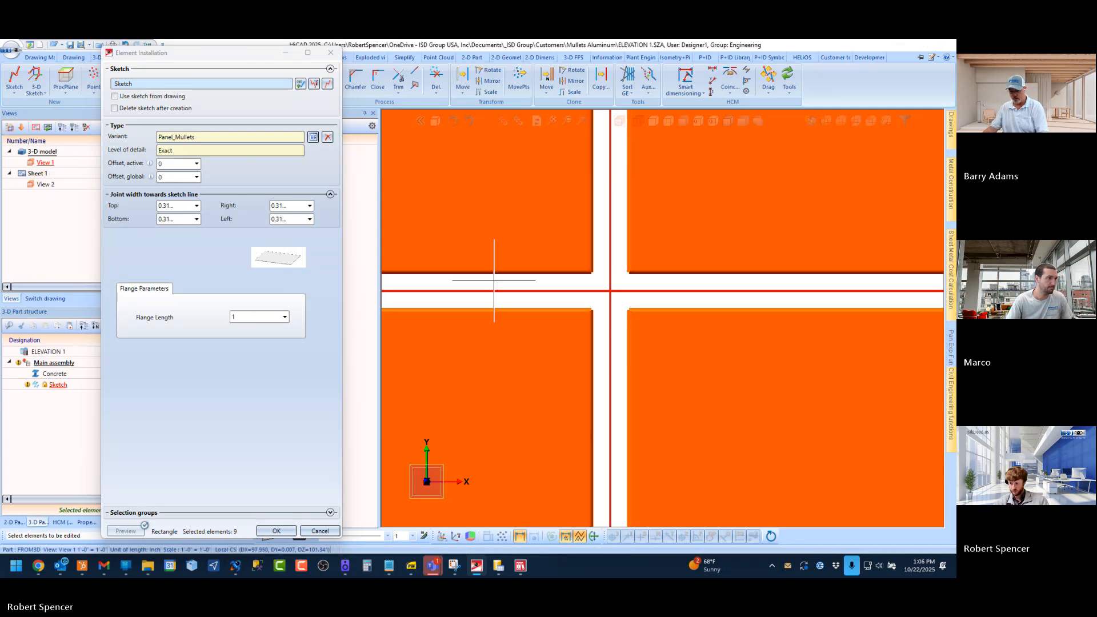
# Step: Enable deleting the sketch after creation and create the nine Panel_Mullets elements on the grid
pyautogui.scroll(-8, 586, 323)
pyautogui.scroll(-6, 600, 324)
pyautogui.scroll(4, 538, 345)
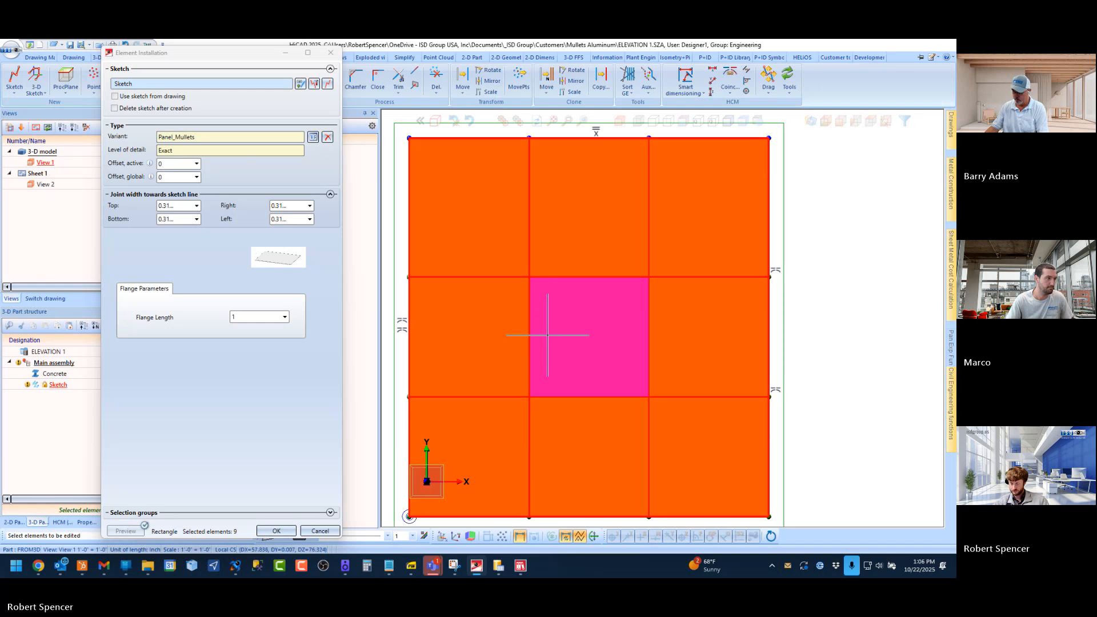
pyautogui.scroll(-1, 546, 336)
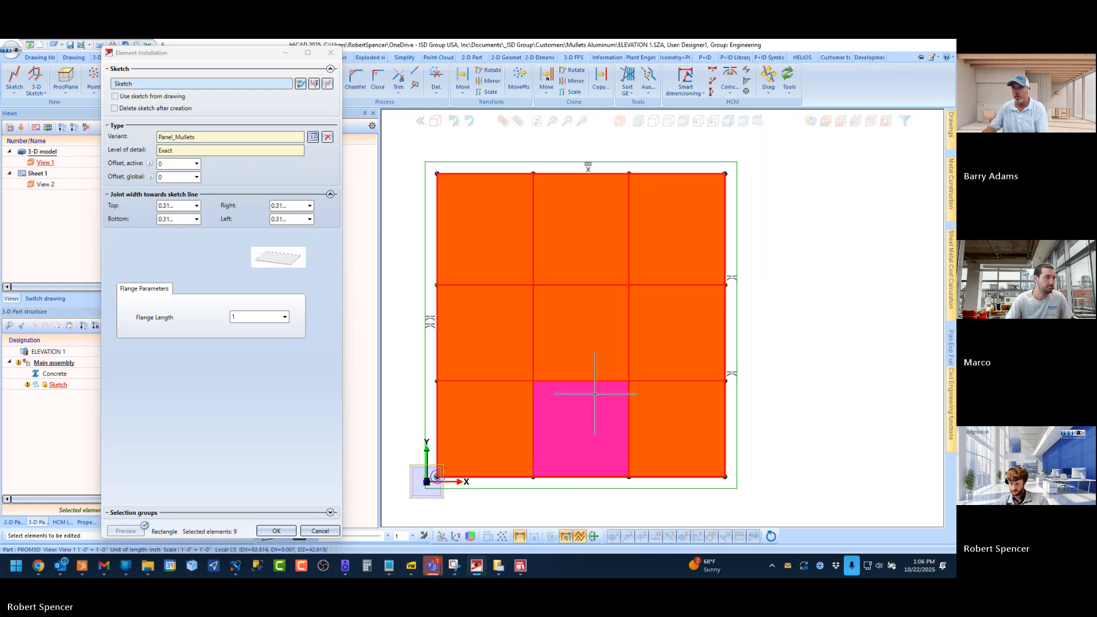
pyautogui.scroll(3, 574, 354)
pyautogui.scroll(-3, 574, 354)
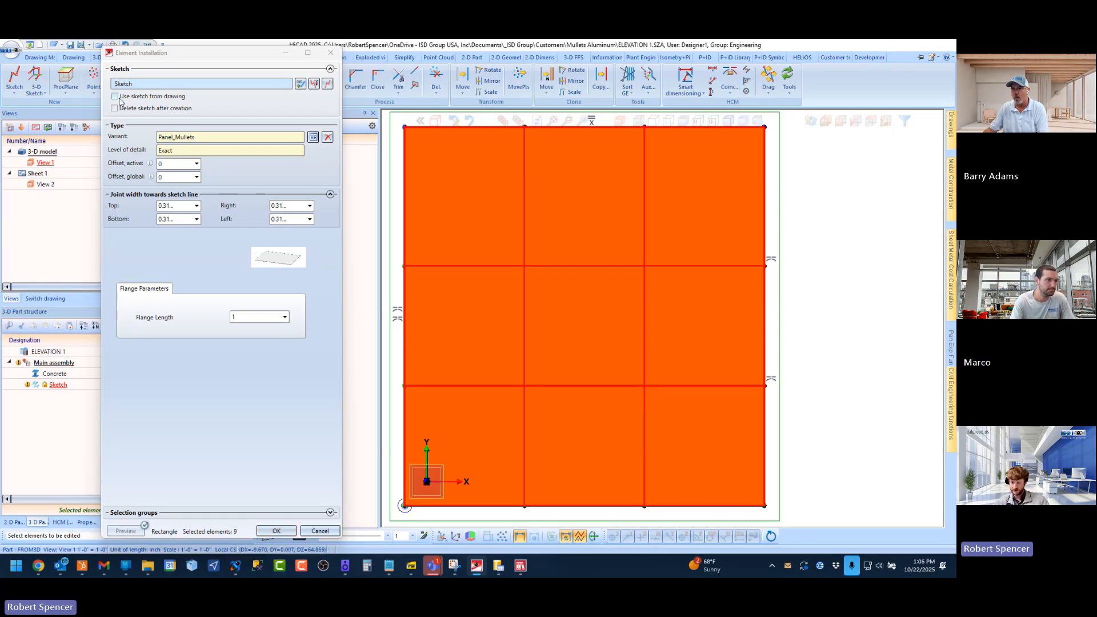
pyautogui.click(127, 108)
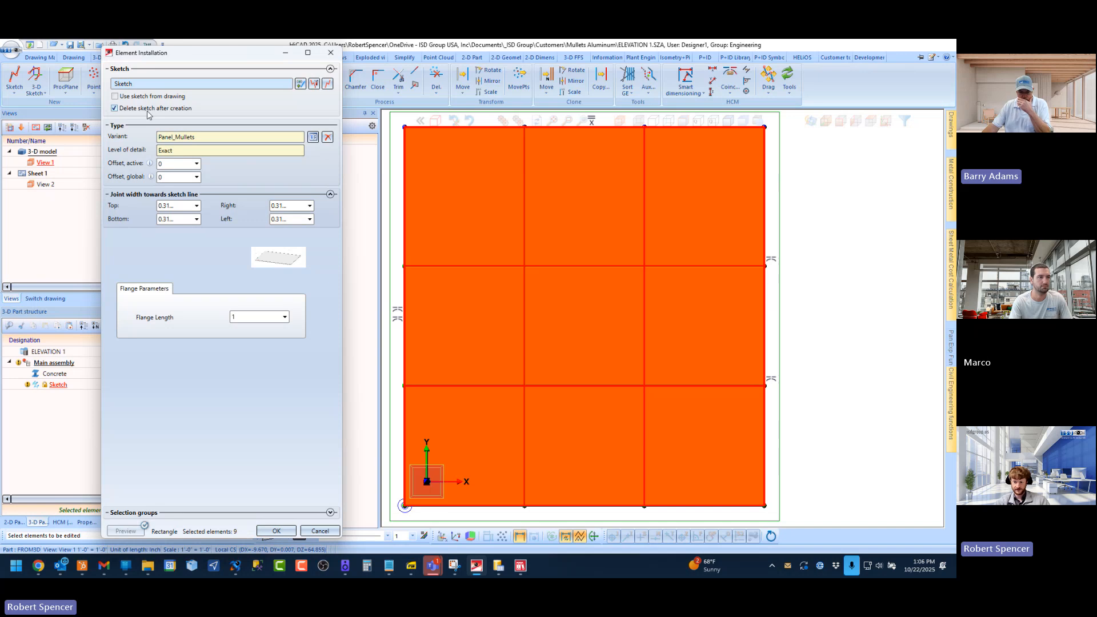
pyautogui.click(277, 530)
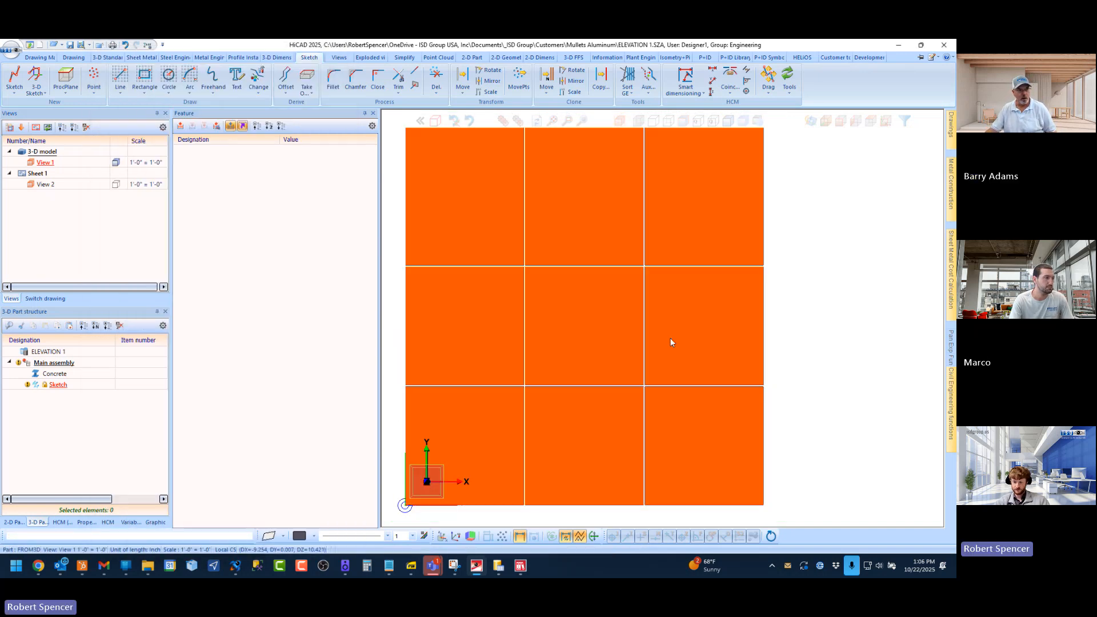
# Step: Examine the installed panels' flanges and joints from behind, and return to the front view
pyautogui.moveTo(647, 277); pyautogui.dragTo(534, 286, button='middle')
pyautogui.scroll(5, 648, 248)
pyautogui.scroll(3, 648, 247)
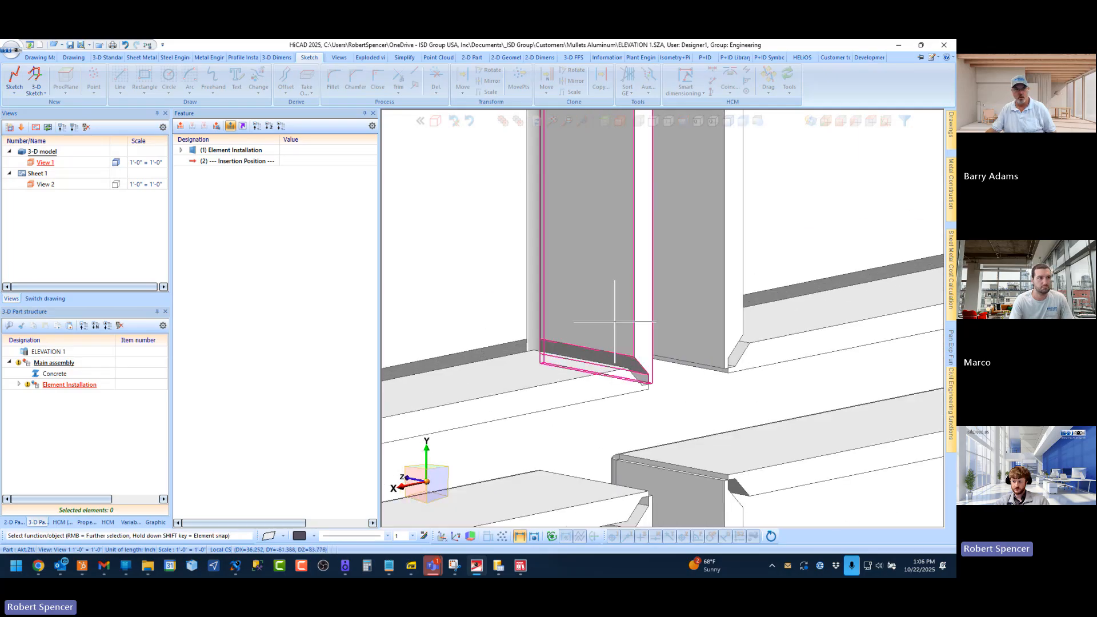
pyautogui.scroll(-10, 654, 251)
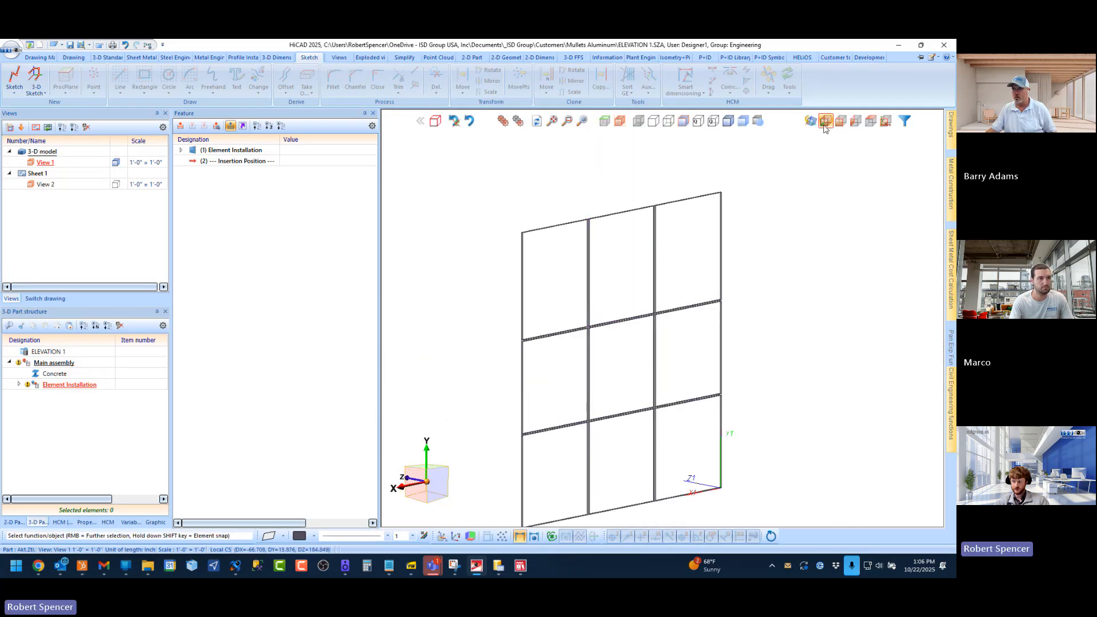
pyautogui.click(826, 127)
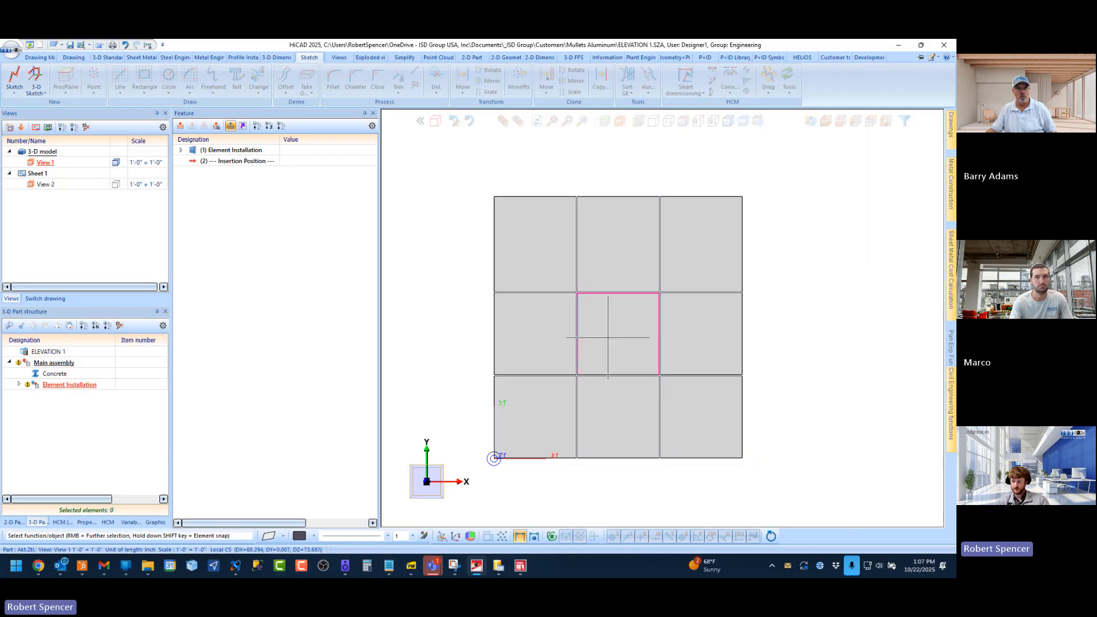
# Step: Reopen the Element Installation feature and remove the variant from the centre field of the grid
pyautogui.click(235, 149)
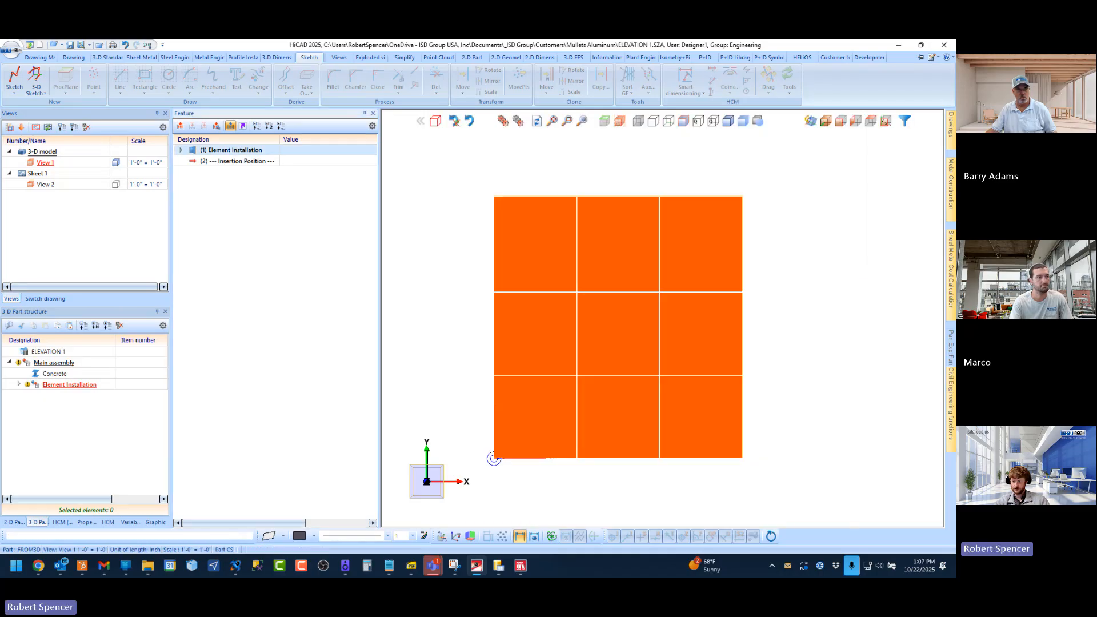
pyautogui.doubleClick(235, 149)
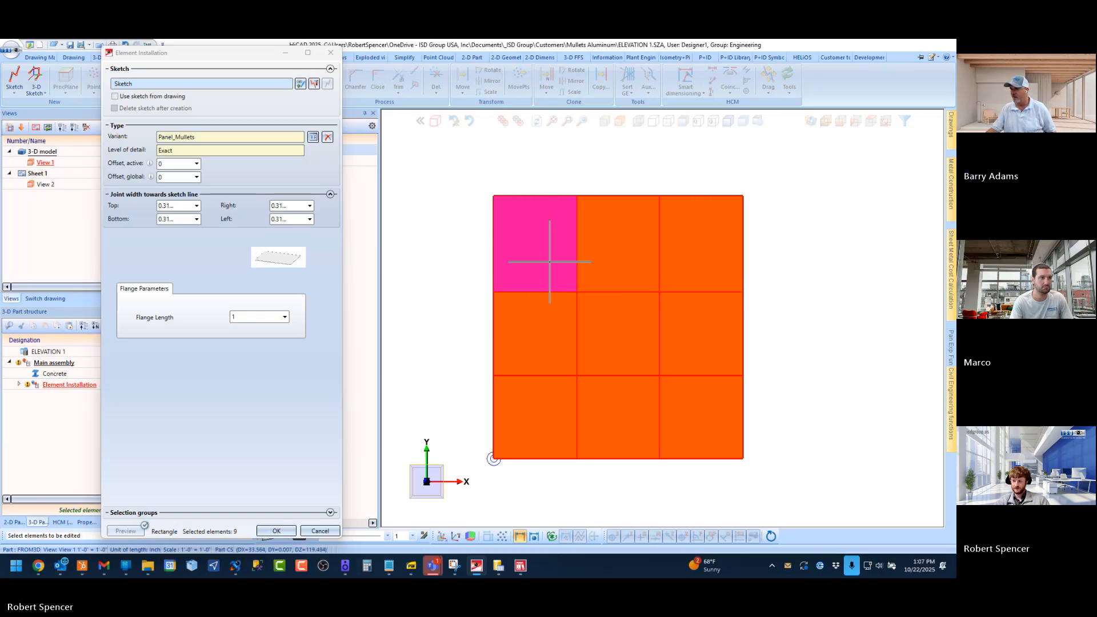
pyautogui.click(623, 336)
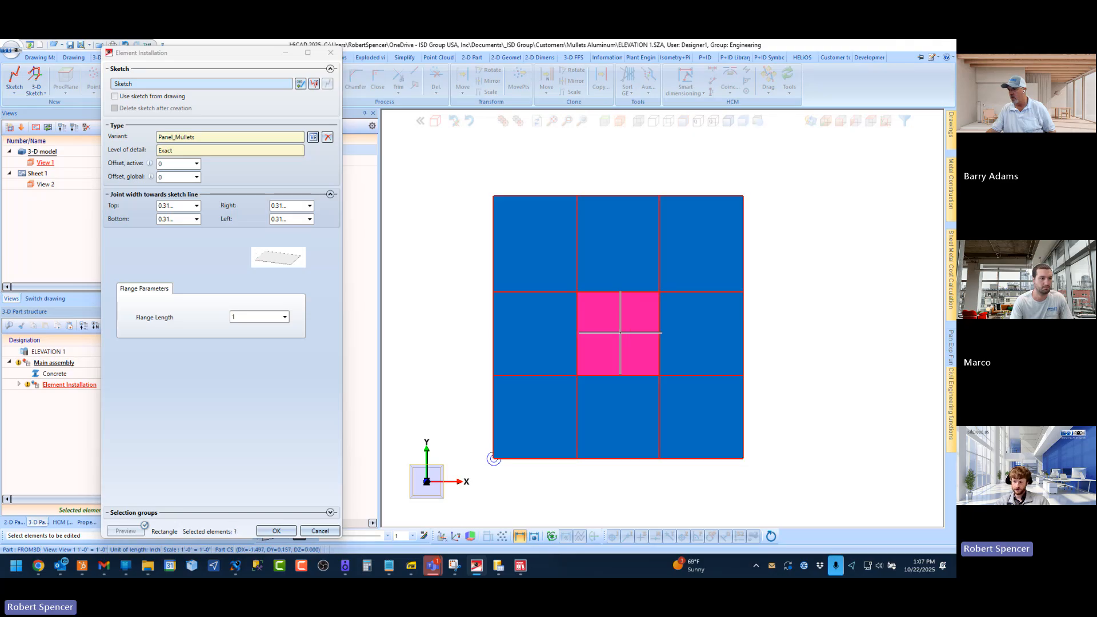
pyautogui.click(327, 138)
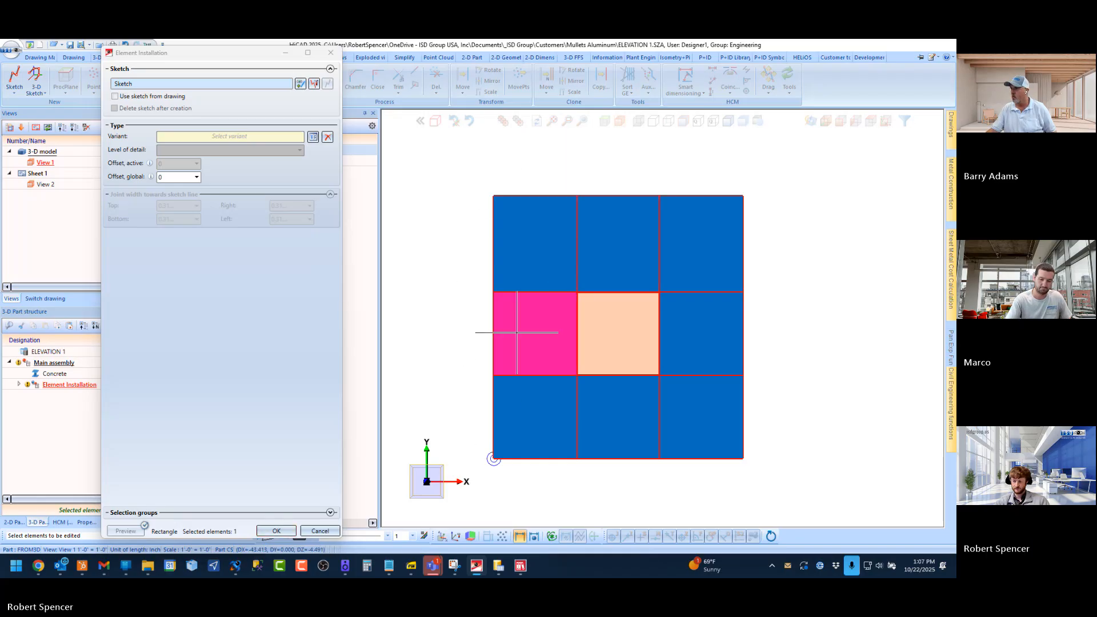
# Step: Select the grid fields around the empty centre, apply the changed installation, and reopen the Element Installation feature for editing
pyautogui.click(570, 283)
pyautogui.moveTo(462, 169); pyautogui.dragTo(771, 485)
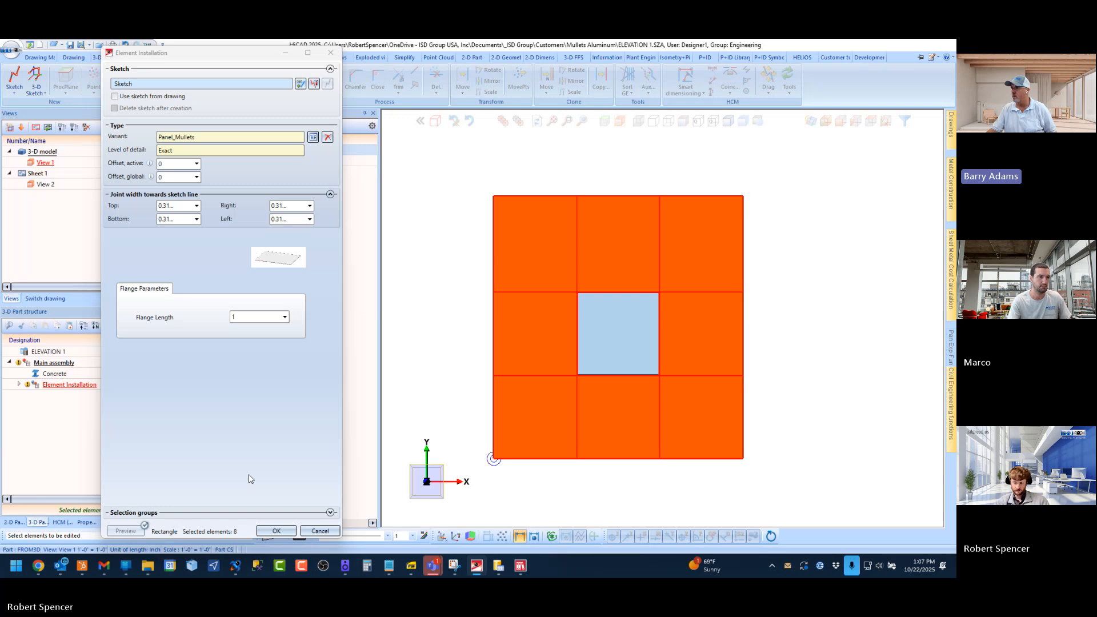
pyautogui.click(275, 530)
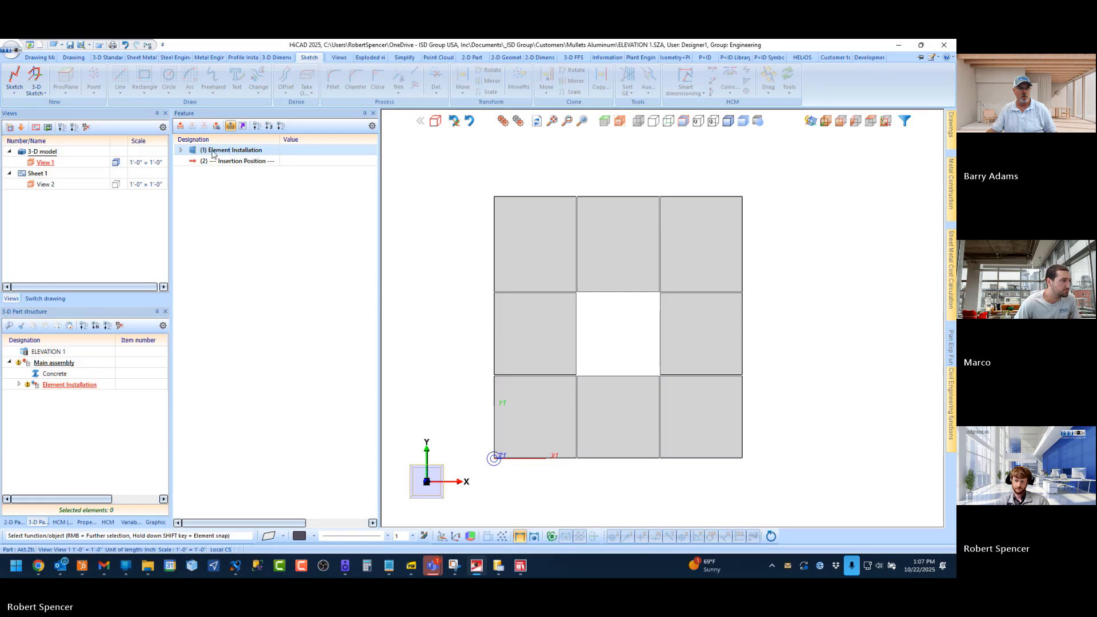
pyautogui.doubleClick(213, 151)
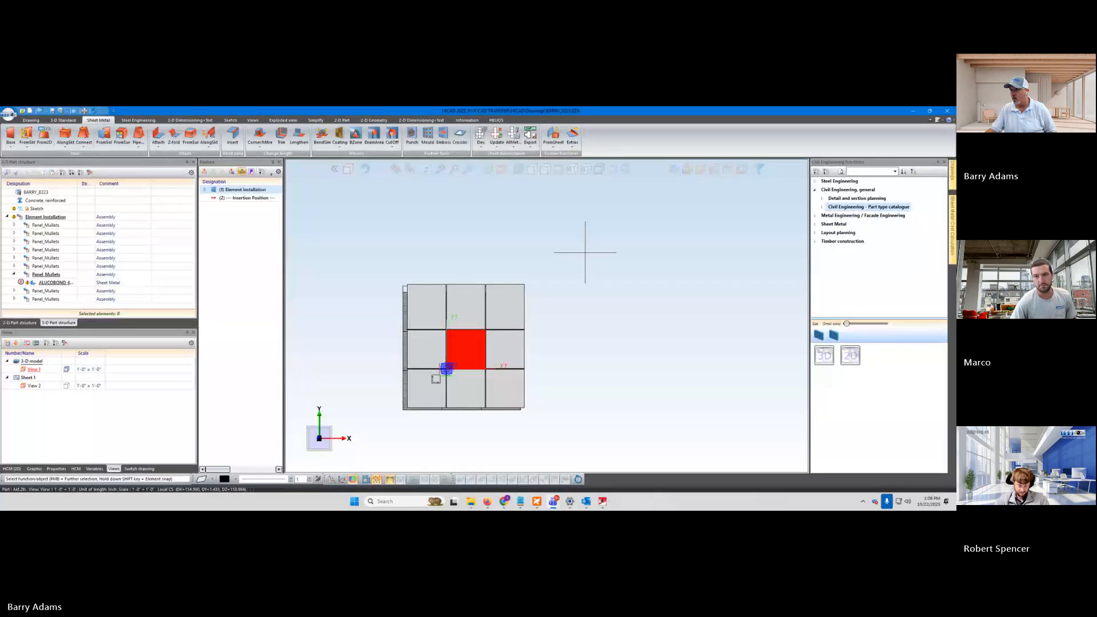
# Step: Examine the panelled wall with the red centre field from the front and from behind
pyautogui.scroll(3, 731, 193)
pyautogui.scroll(-2, 708, 210)
pyautogui.click(588, 316)
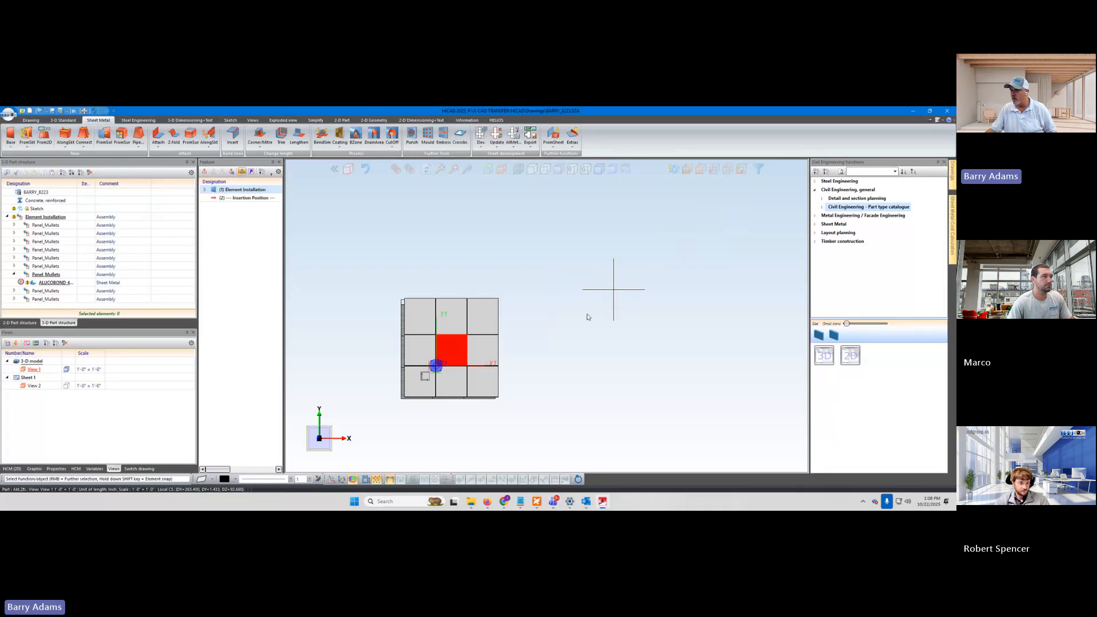
pyautogui.moveTo(566, 324); pyautogui.dragTo(503, 305, button='middle')
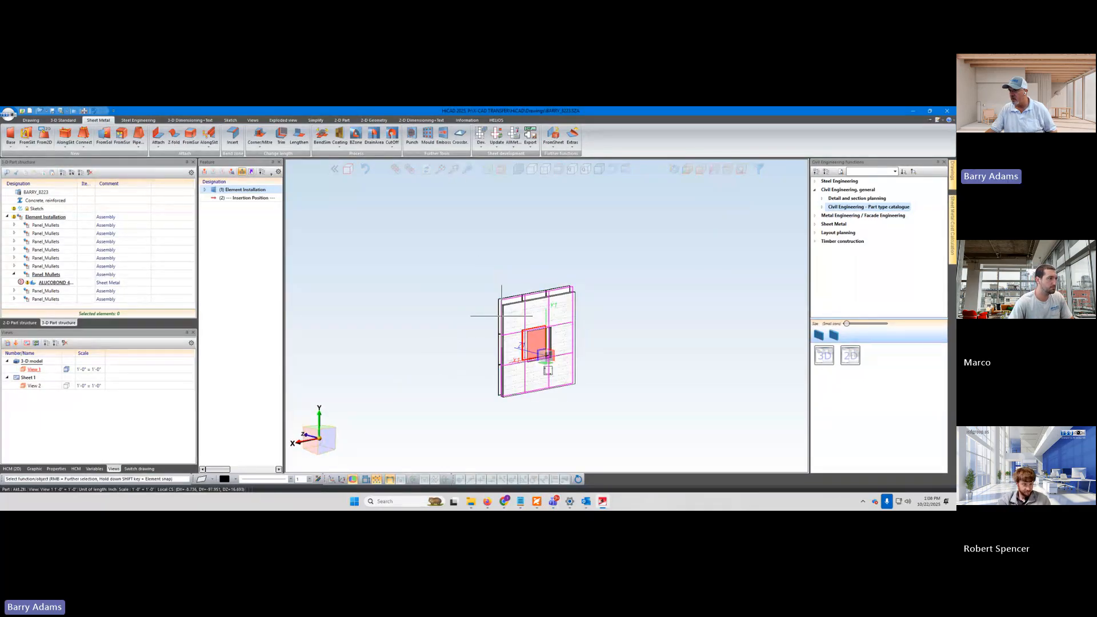
# Step: Examine the panelled wall's upper corner from behind and the panel layout around the red centre field from the front
pyautogui.scroll(3, 501, 301)
pyautogui.scroll(2, 499, 300)
pyautogui.scroll(2, 495, 288)
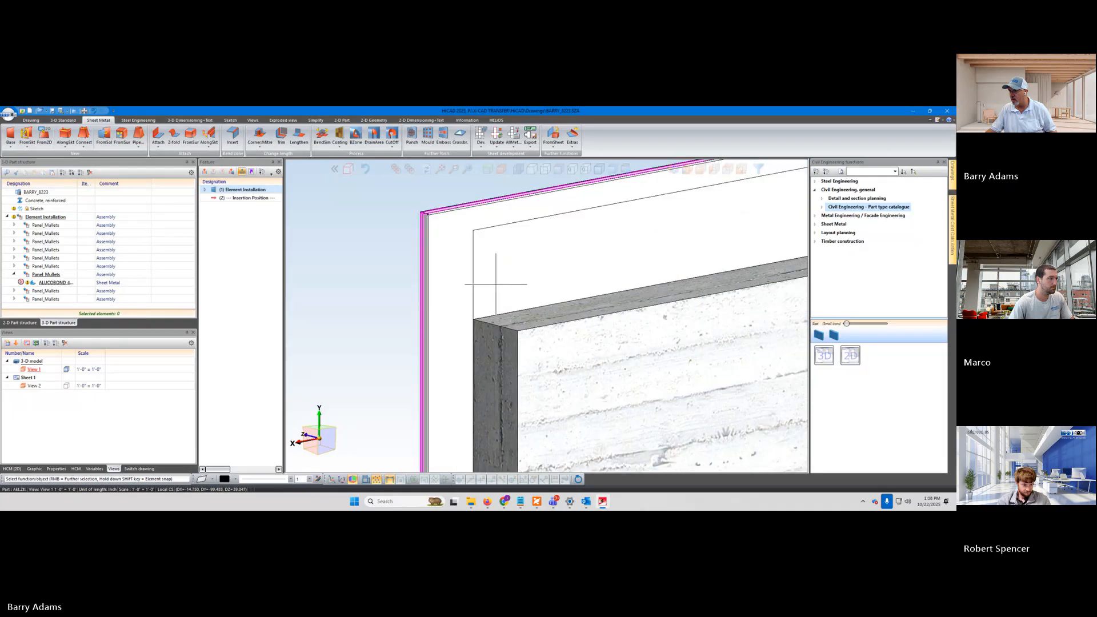
pyautogui.scroll(-6, 493, 281)
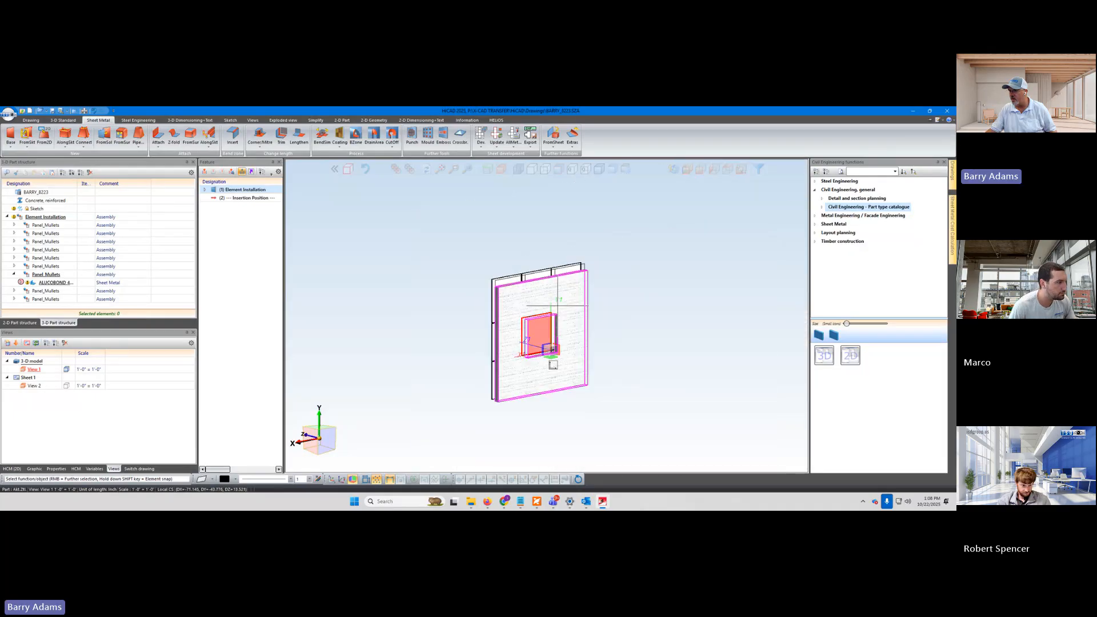
pyautogui.moveTo(543, 381); pyautogui.dragTo(620, 343, button='middle')
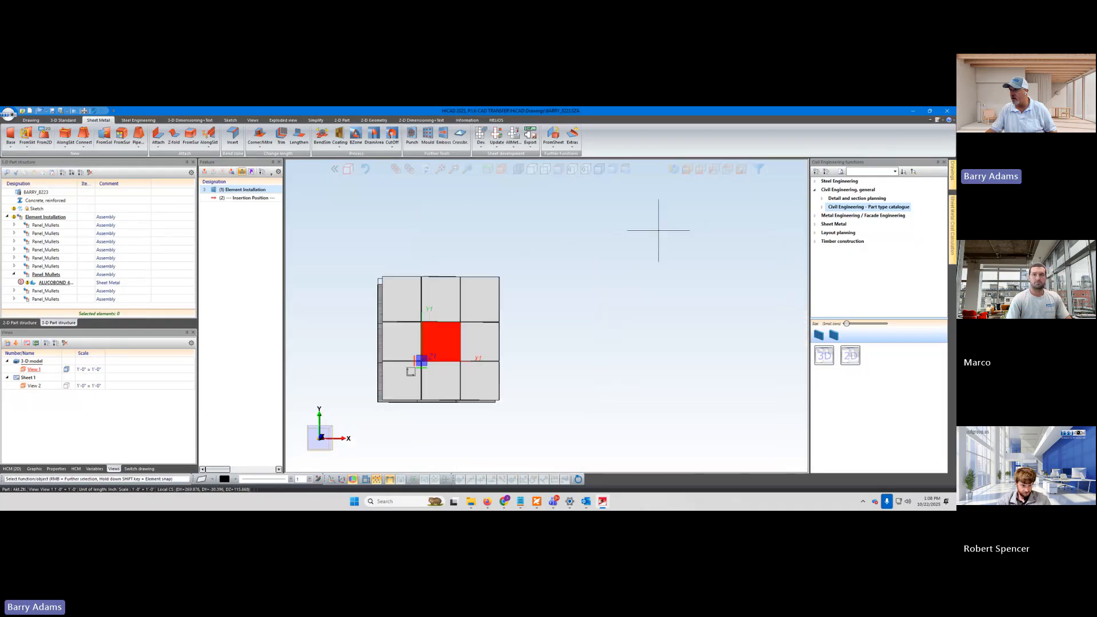
pyautogui.click(740, 170)
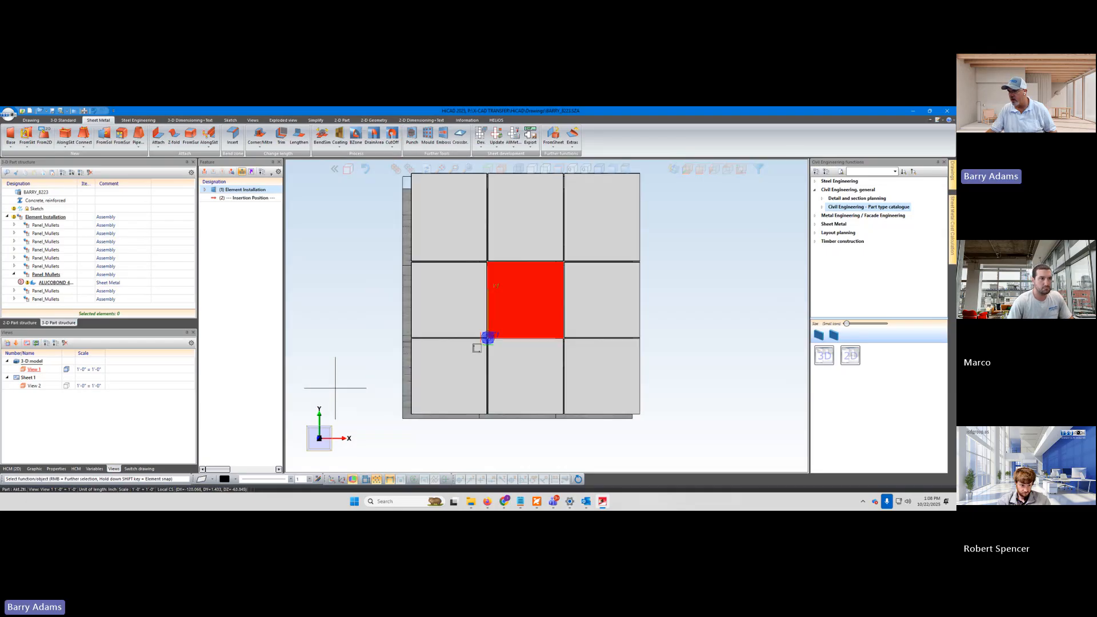
pyautogui.scroll(-1, 335, 387)
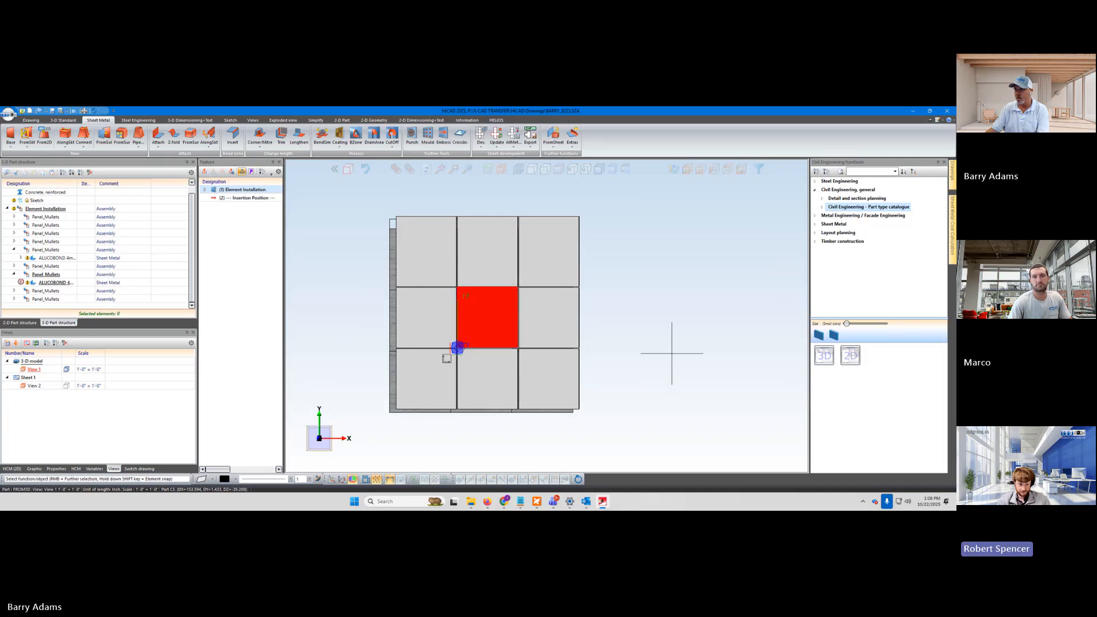
pyautogui.doubleClick(232, 191)
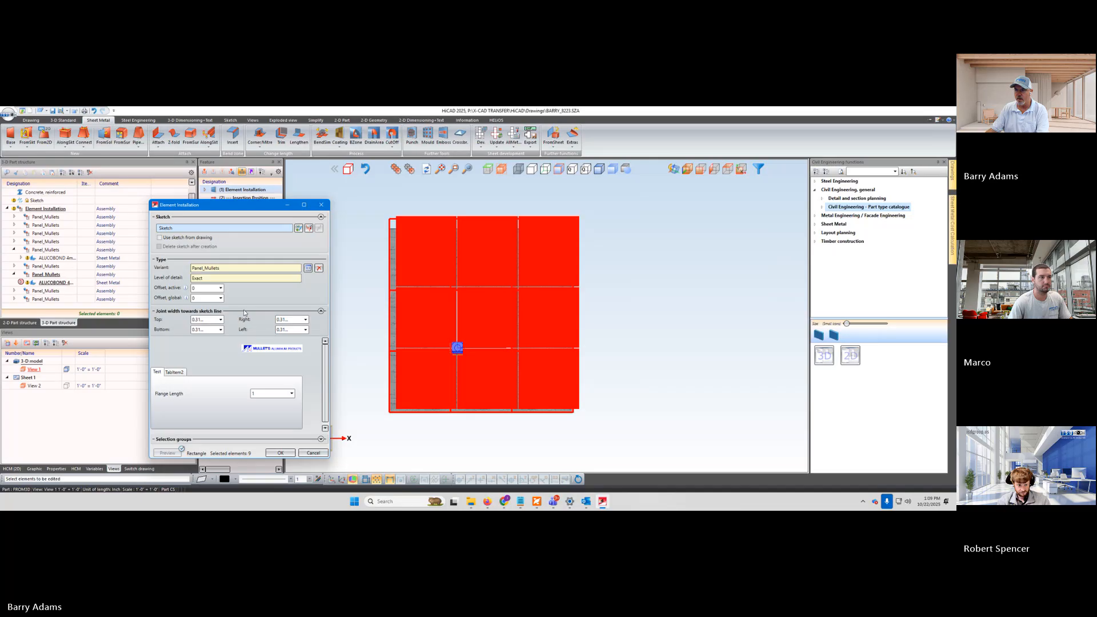
pyautogui.click(479, 328)
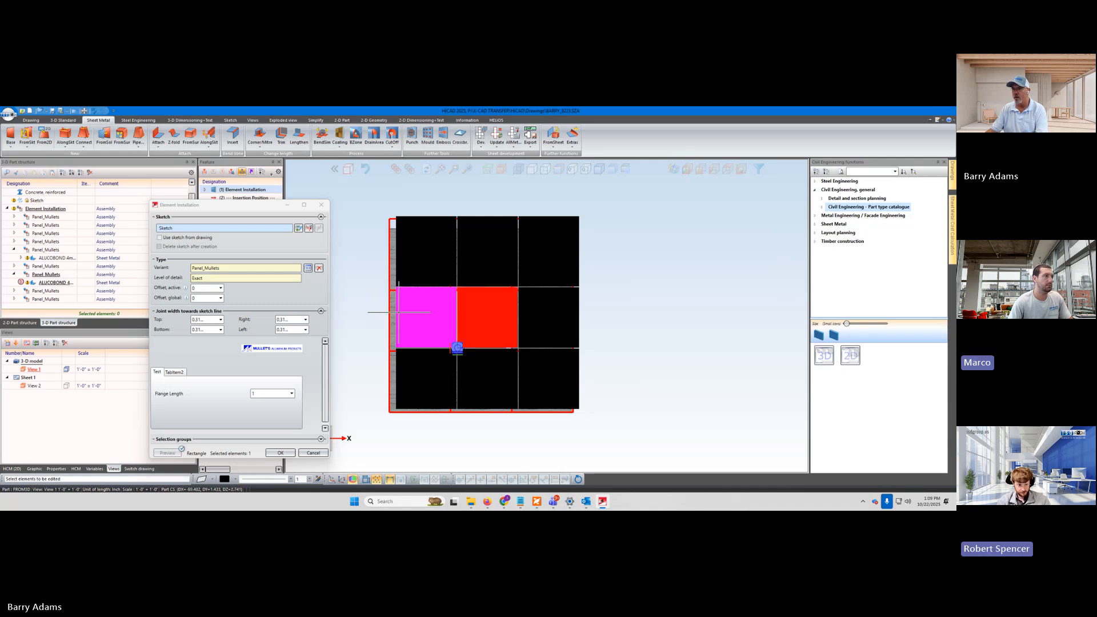
pyautogui.click(320, 268)
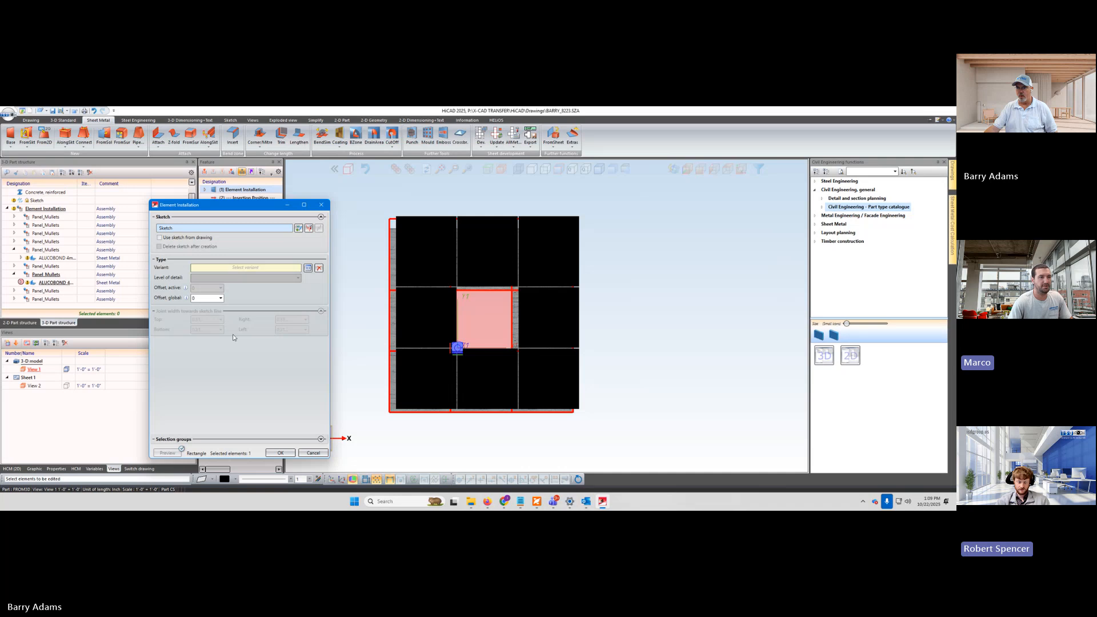
pyautogui.click(291, 454)
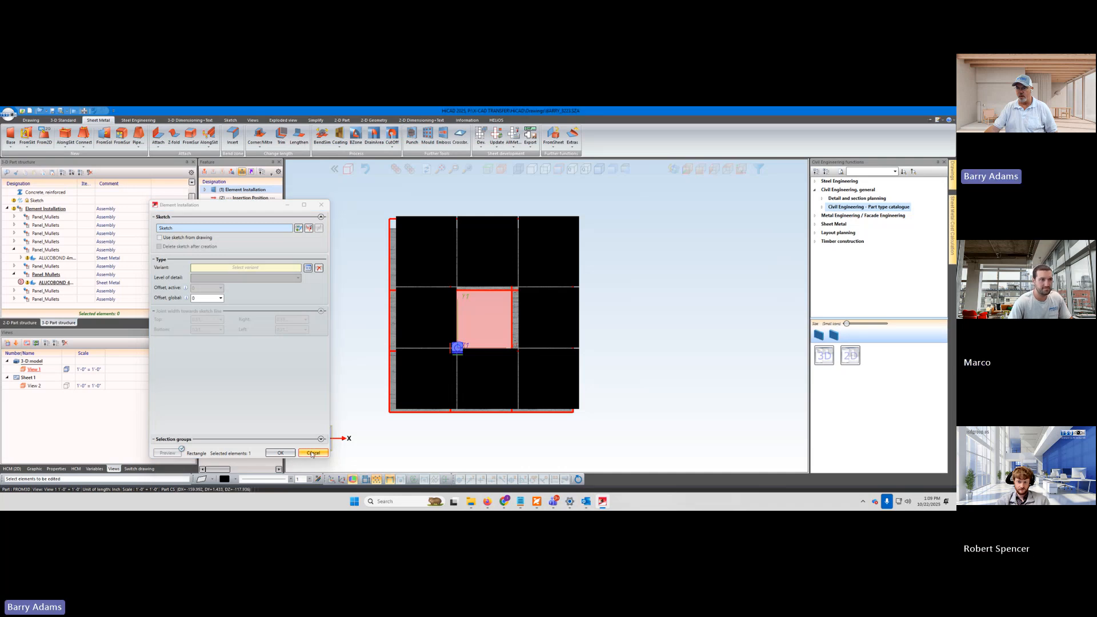
pyautogui.click(312, 452)
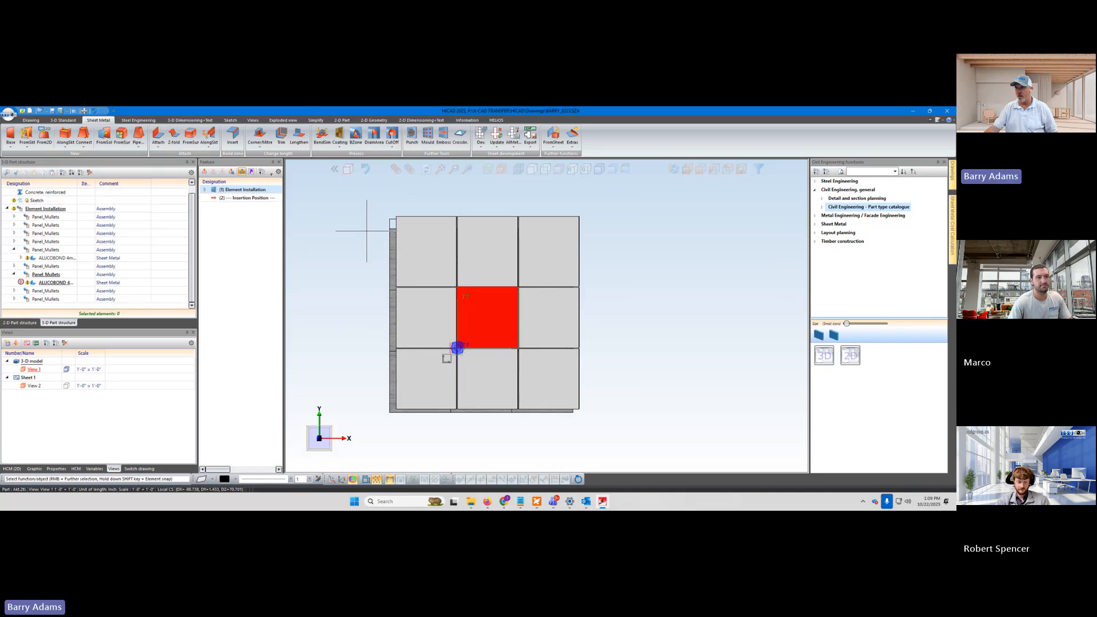
# Step: Reopen the Element Installation feature, remove the Panel_Mullets variant from only the grid's centre field, and apply the change
pyautogui.click(233, 189)
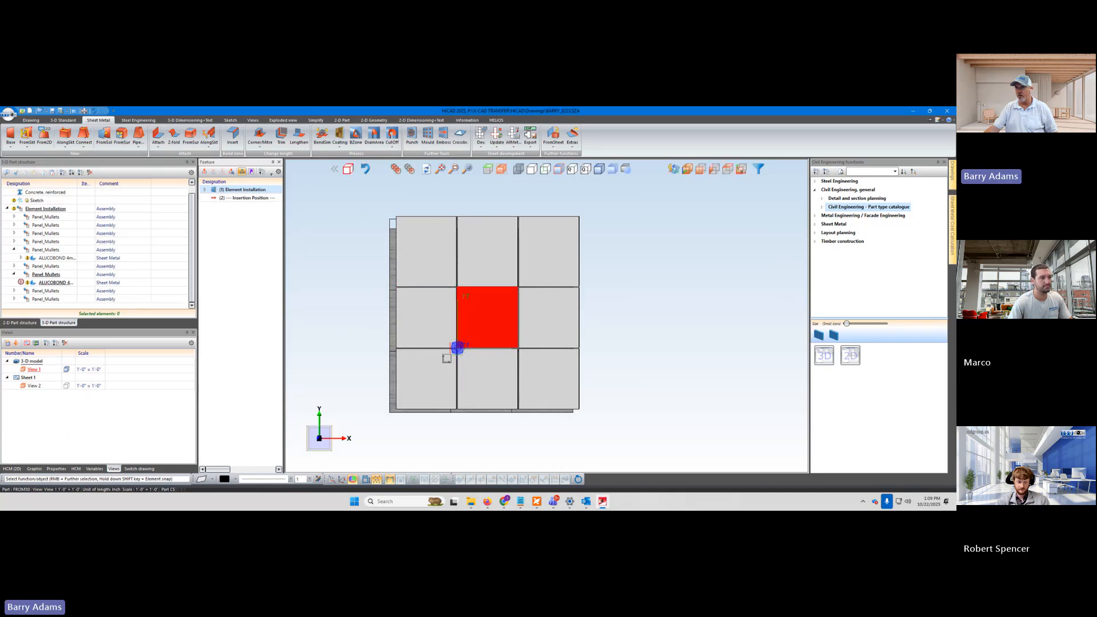
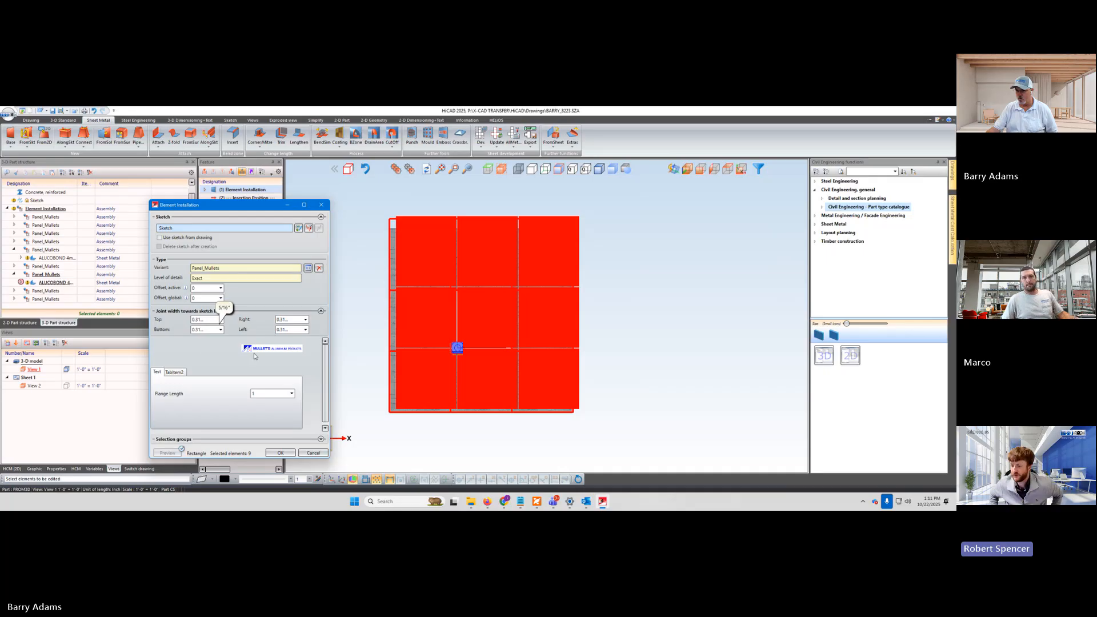
pyautogui.moveTo(325, 371)
pyautogui.mouseDown()
pyautogui.moveTo(325, 383)
pyautogui.moveTo(325, 370)
pyautogui.mouseUp()
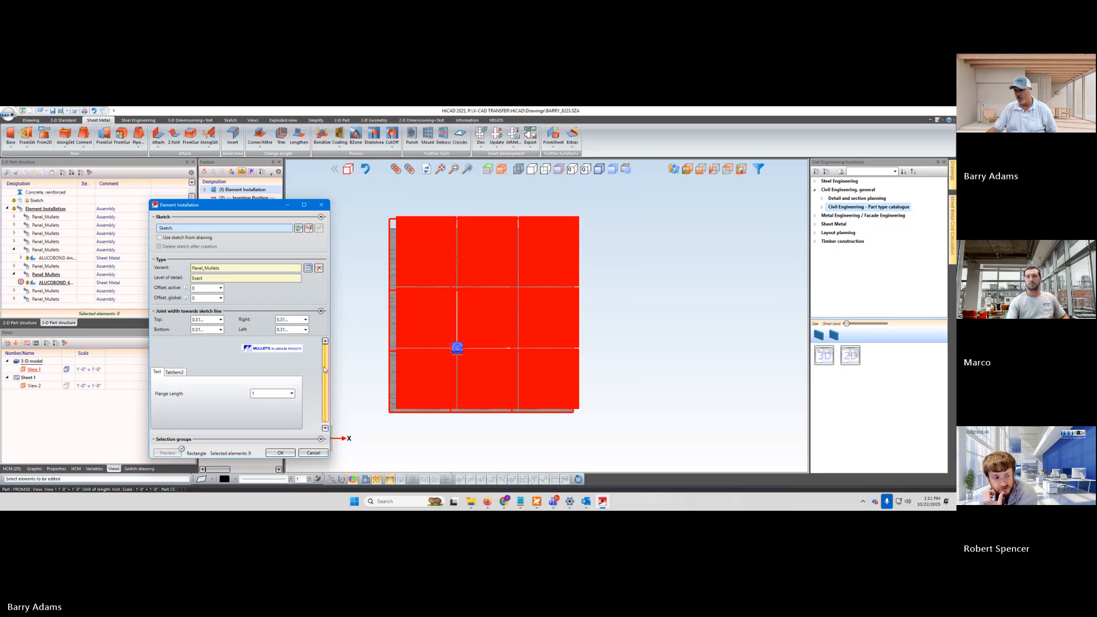
pyautogui.click(310, 453)
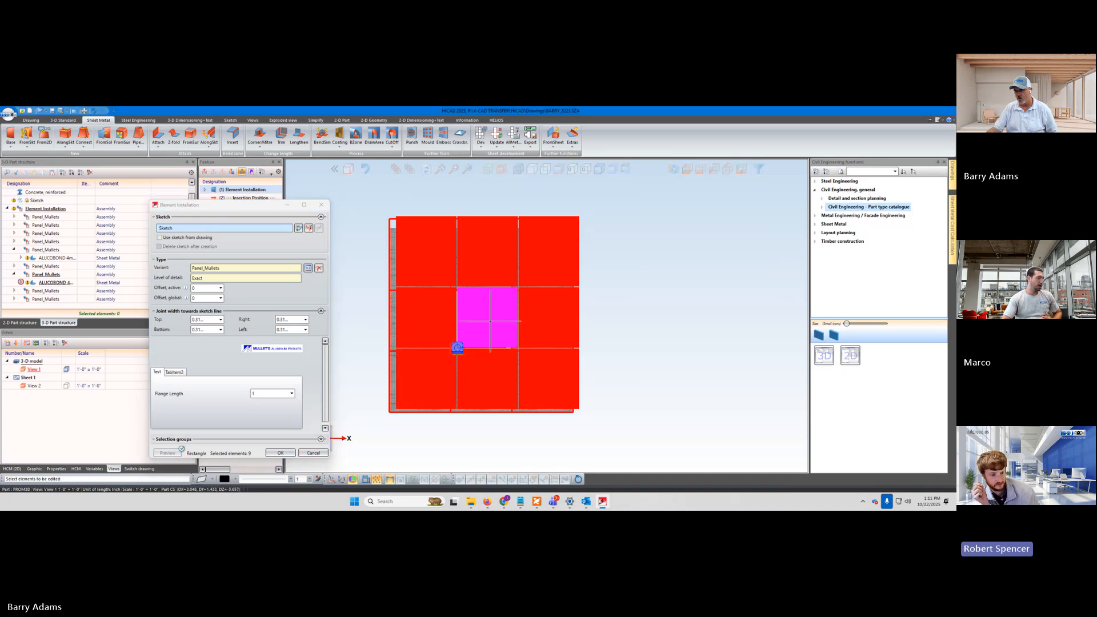
pyautogui.click(319, 268)
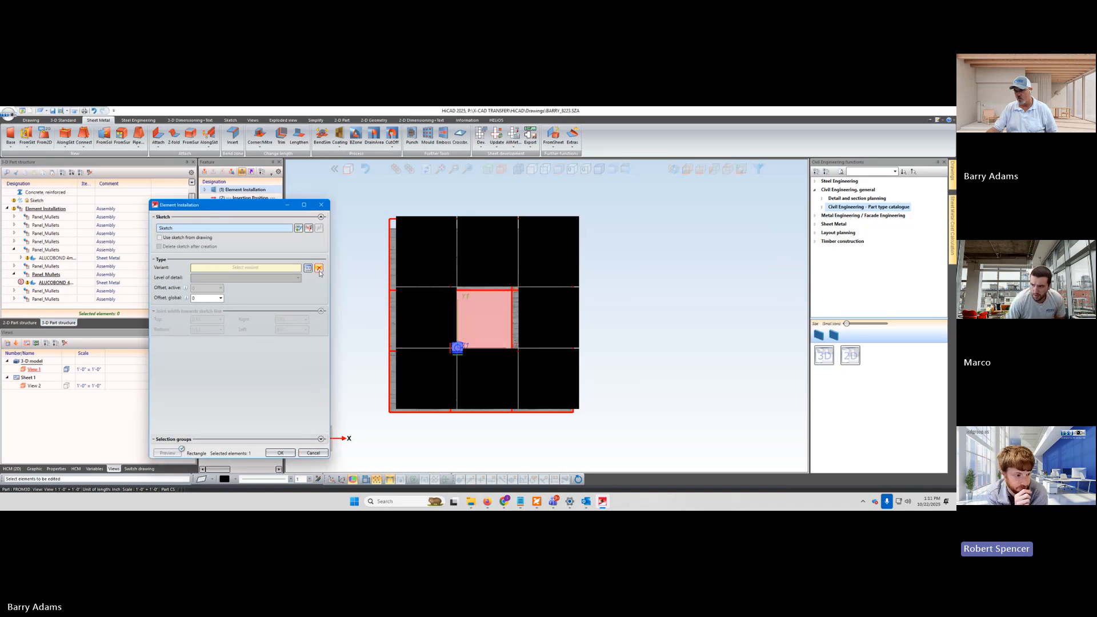
pyautogui.click(279, 453)
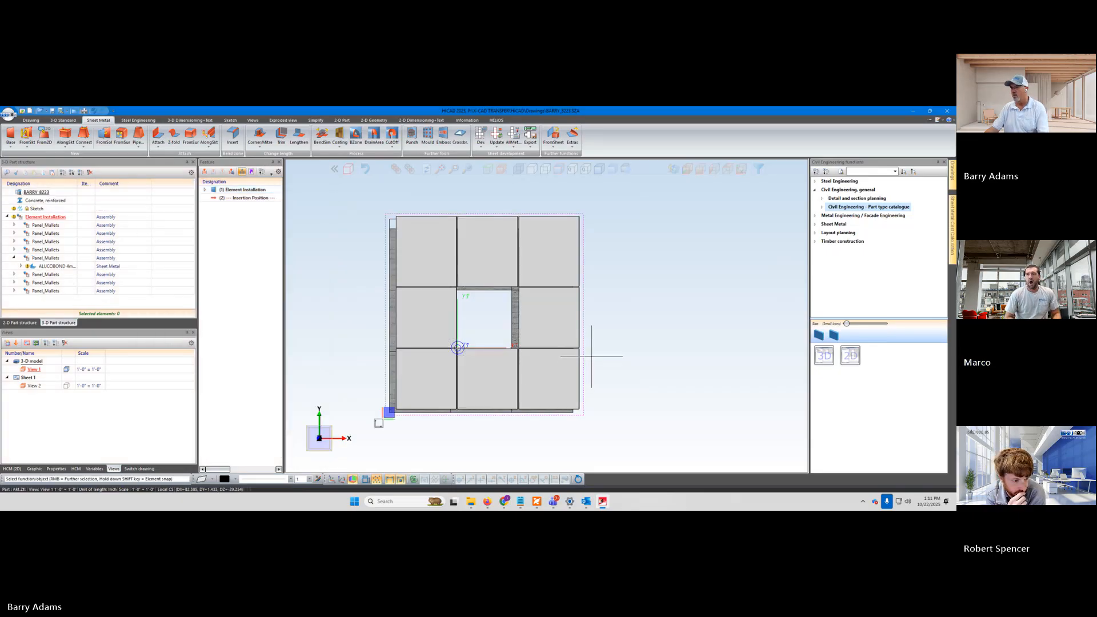
pyautogui.moveTo(614, 345); pyautogui.dragTo(601, 367, button='middle')
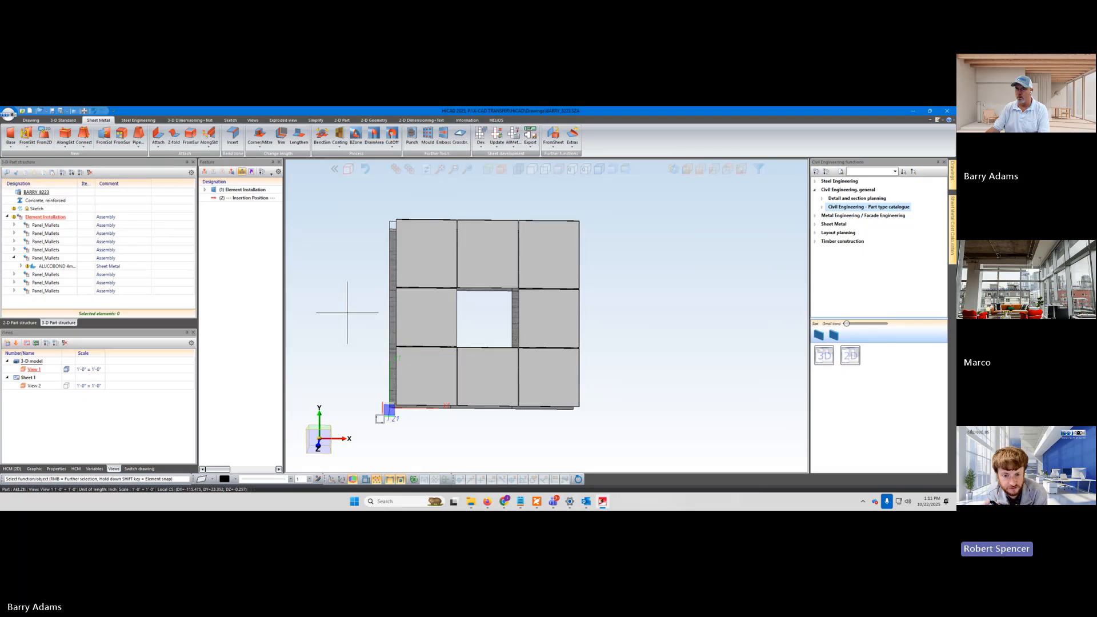
pyautogui.moveTo(342, 312); pyautogui.dragTo(335, 307, button='middle')
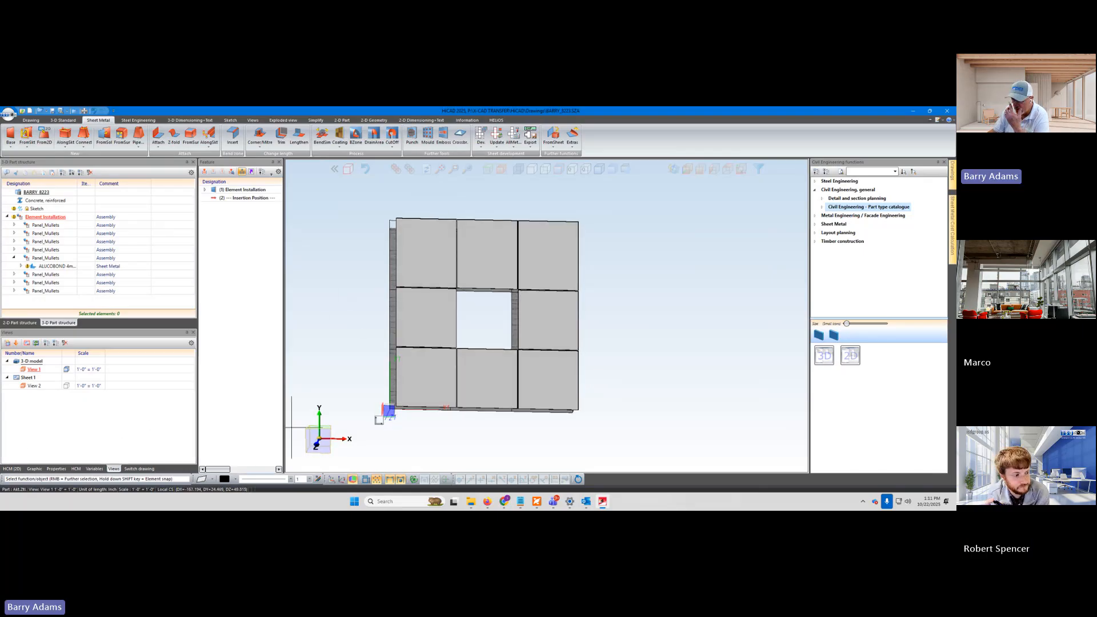
# Step: Switch to the open drawing DRAWING1 and view its empty model space
pyautogui.moveTo(601, 505)
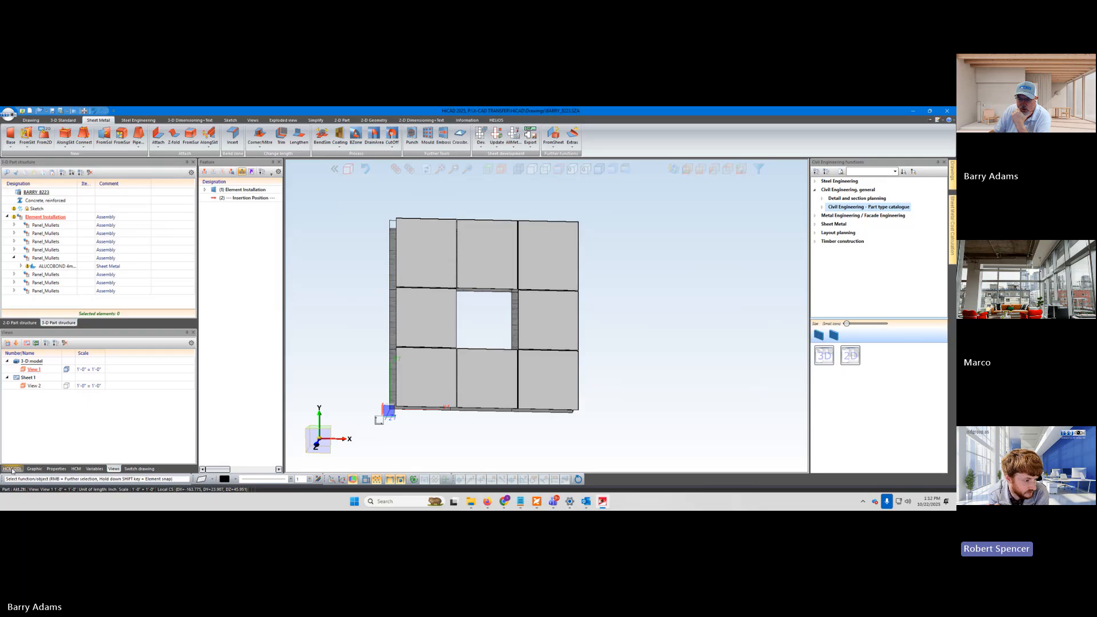
pyautogui.click(137, 469)
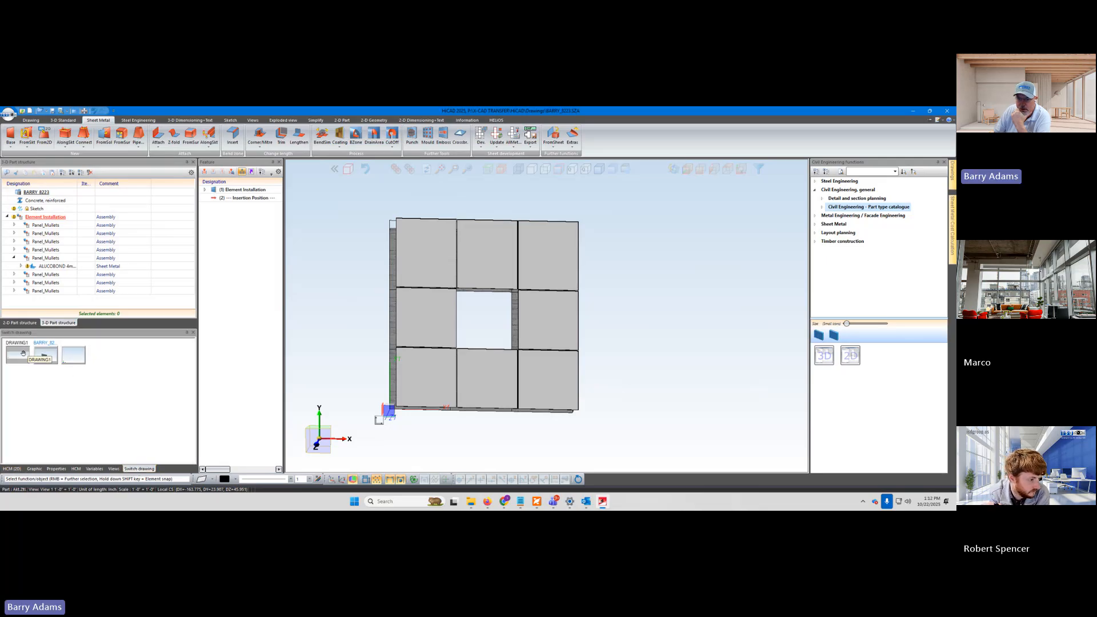
pyautogui.click(18, 354)
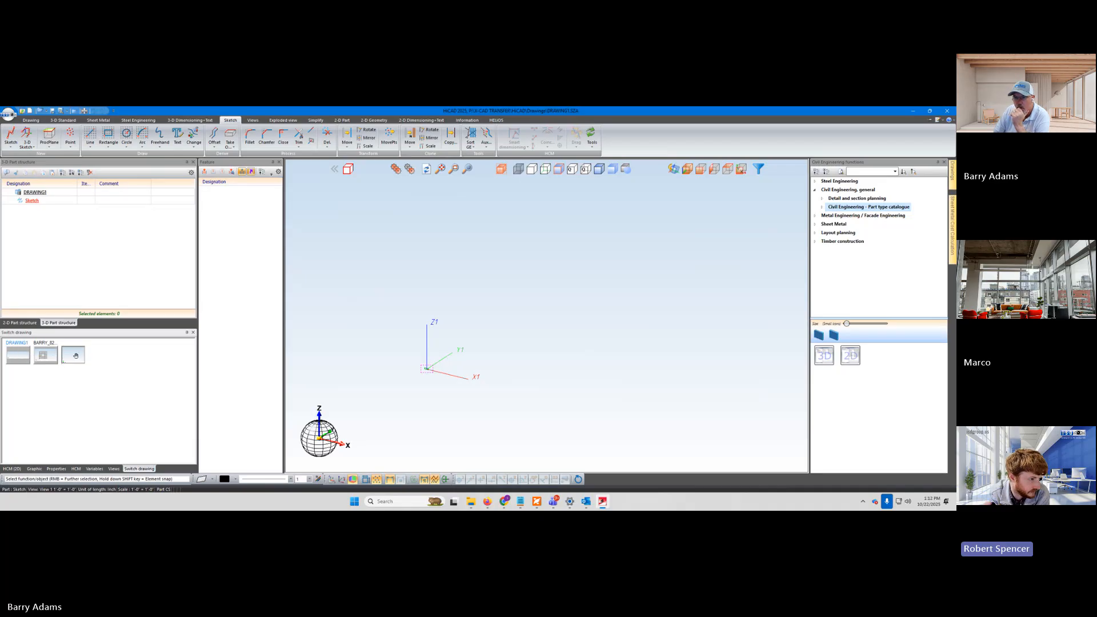
pyautogui.click(12, 357)
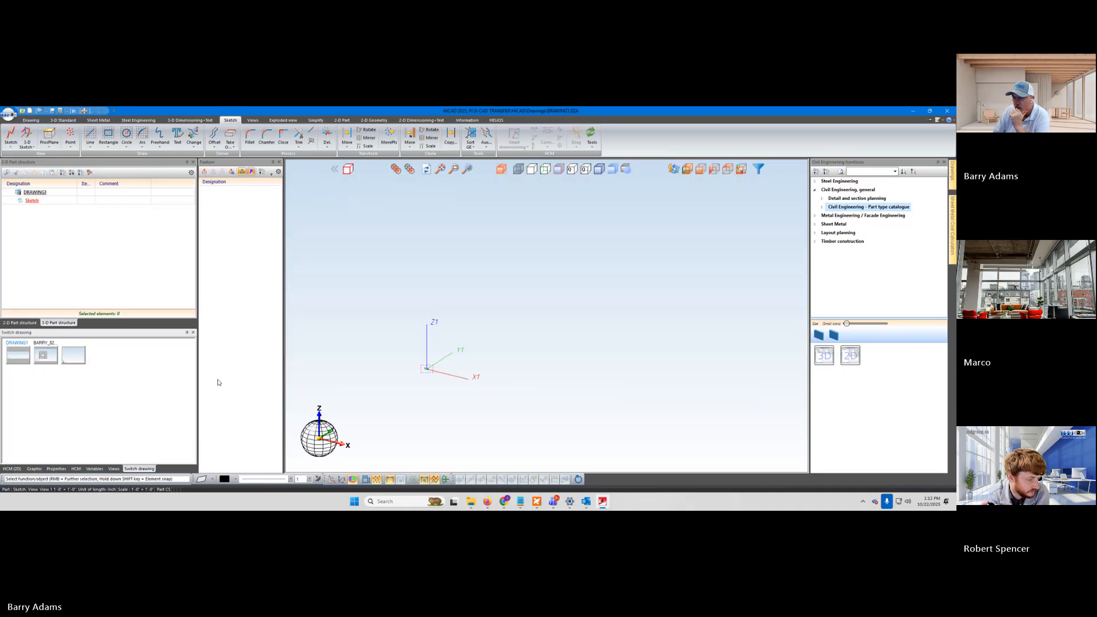
pyautogui.scroll(-5, 450, 377)
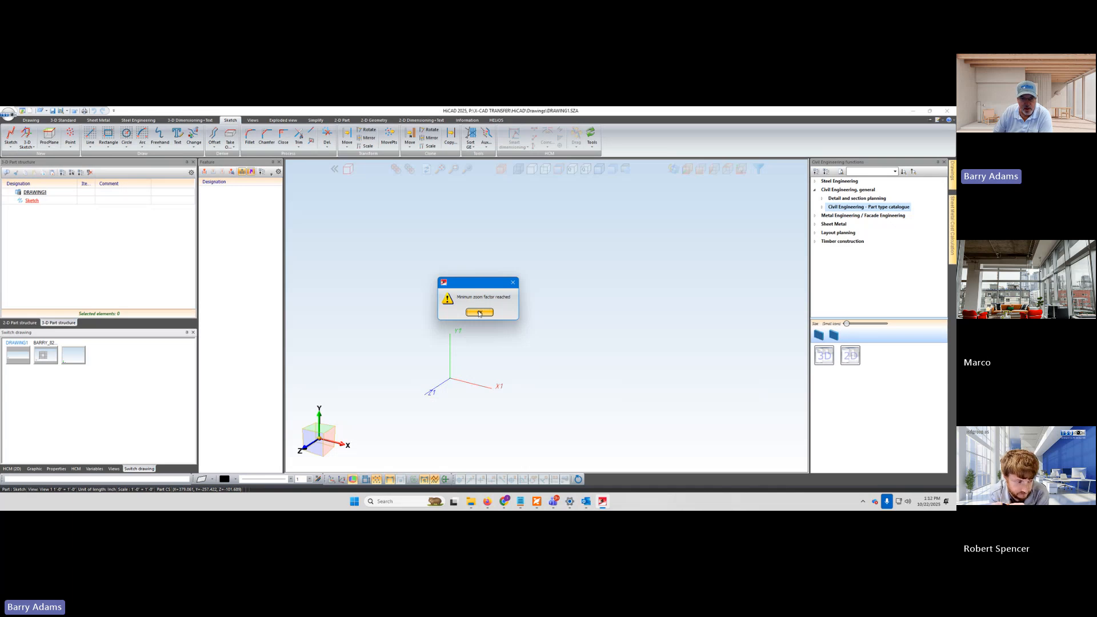
pyautogui.click(479, 313)
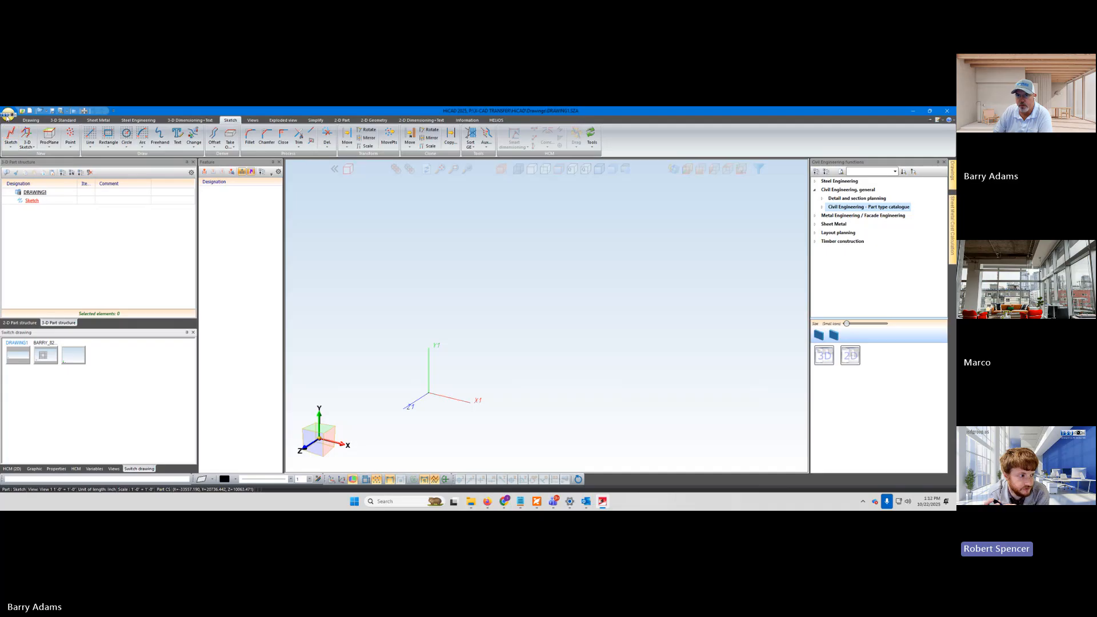
# Step: Return to the facade wall drawing through the list of recently used drawings
pyautogui.click(7, 116)
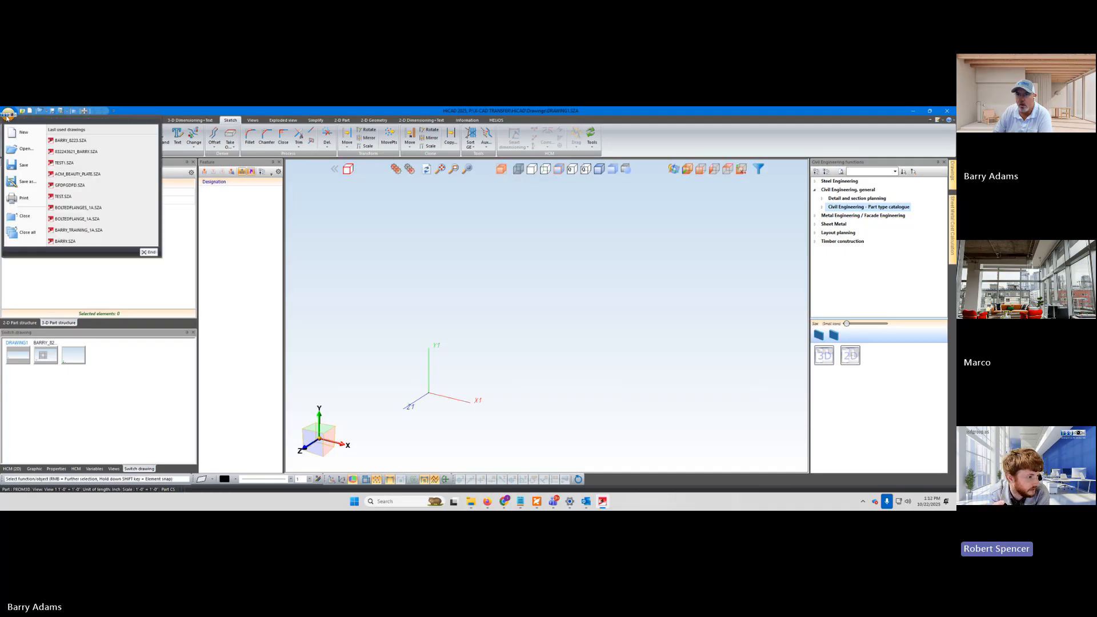
pyautogui.click(82, 143)
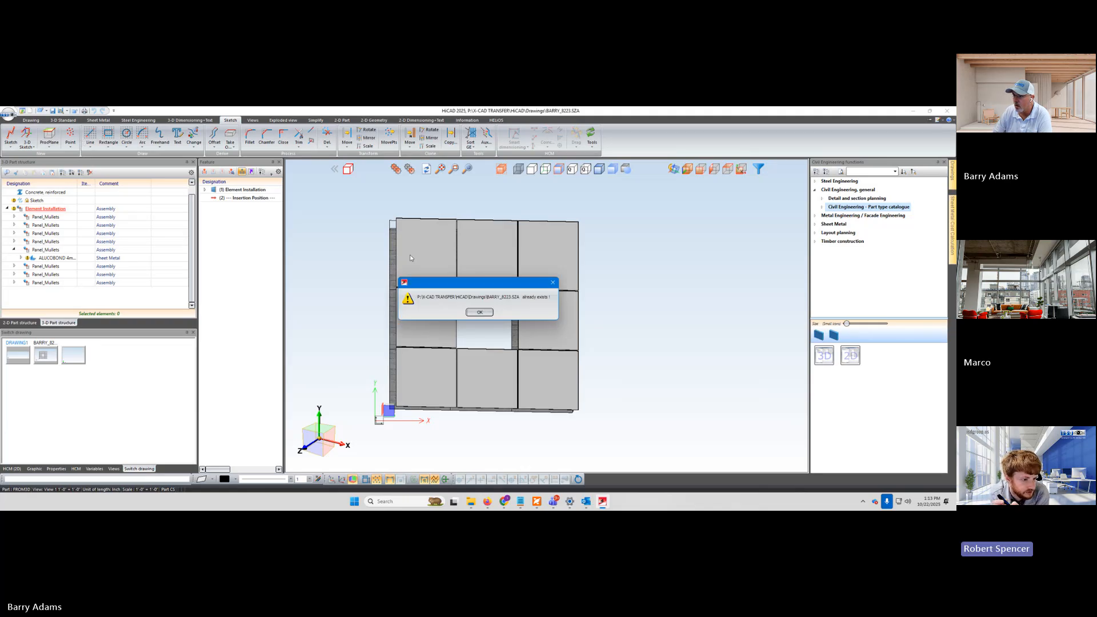
pyautogui.click(481, 315)
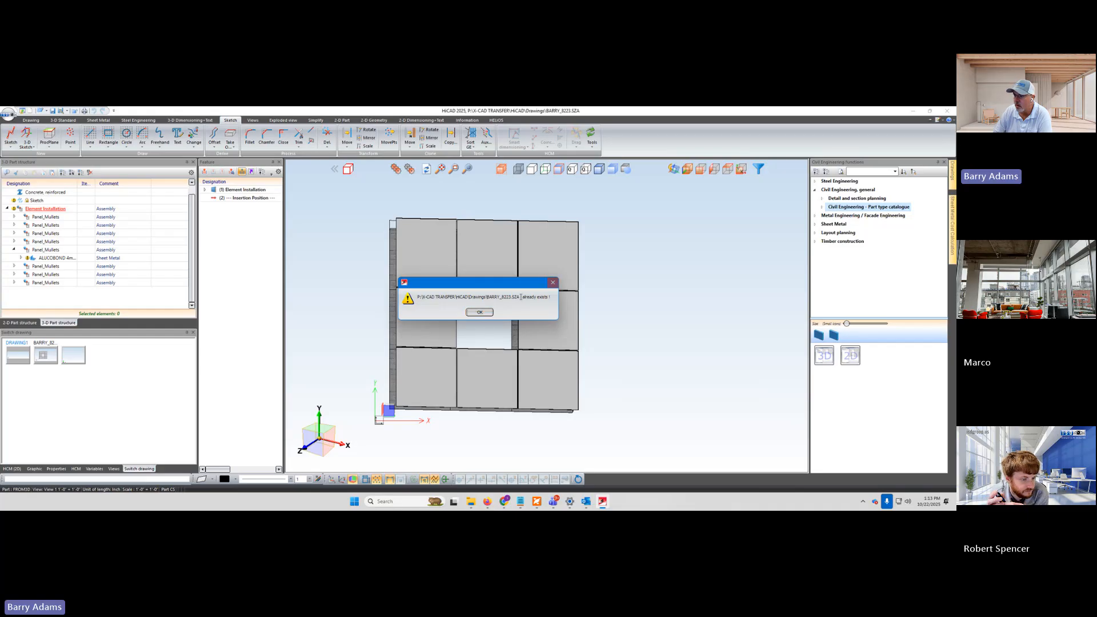
pyautogui.click(479, 312)
# Step: Open the recently used drawing that contains the single flanged Panel_Mullets assembly
pyautogui.click(10, 113)
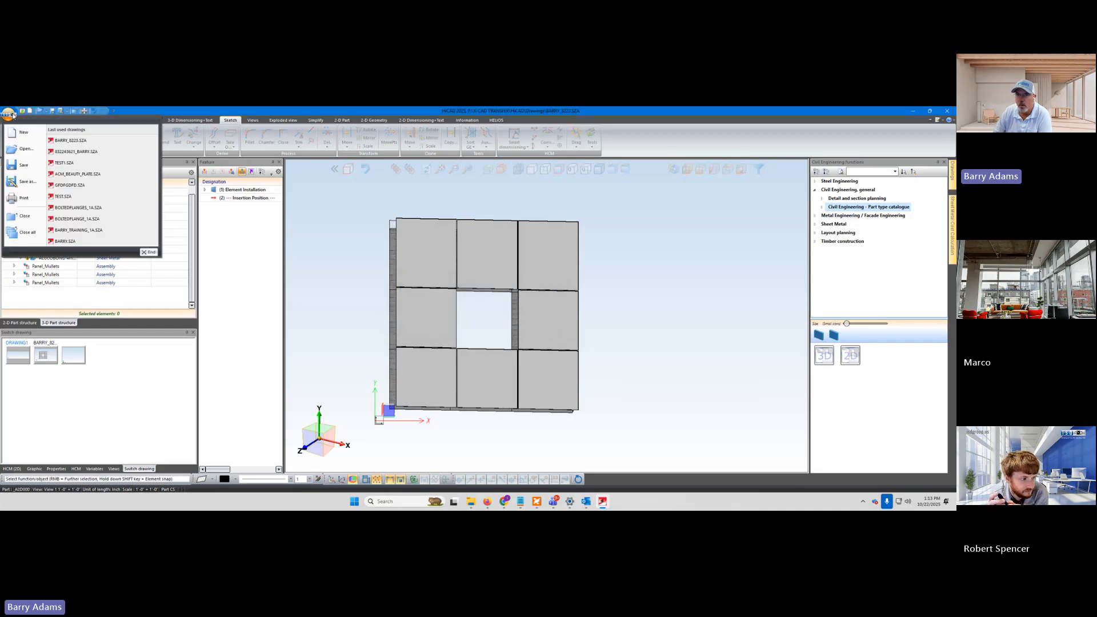
pyautogui.moveTo(77, 152)
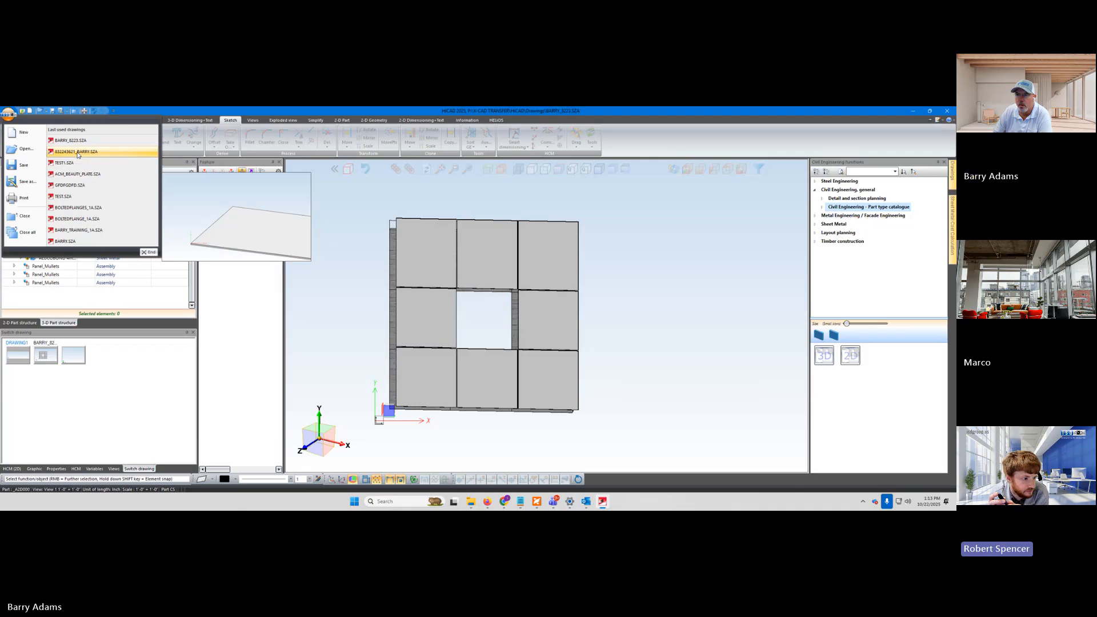
pyautogui.click(78, 153)
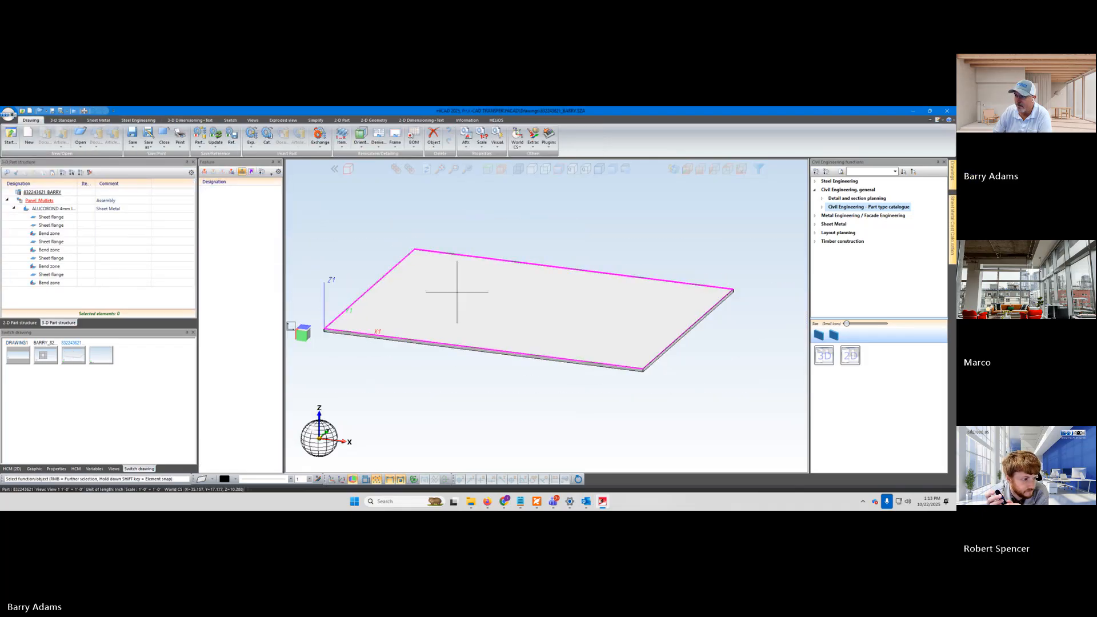
# Step: Examine the feature history of the panel's sheet metal part, including the Base sheet's parameters and processing plane
pyautogui.scroll(-5, 478, 319)
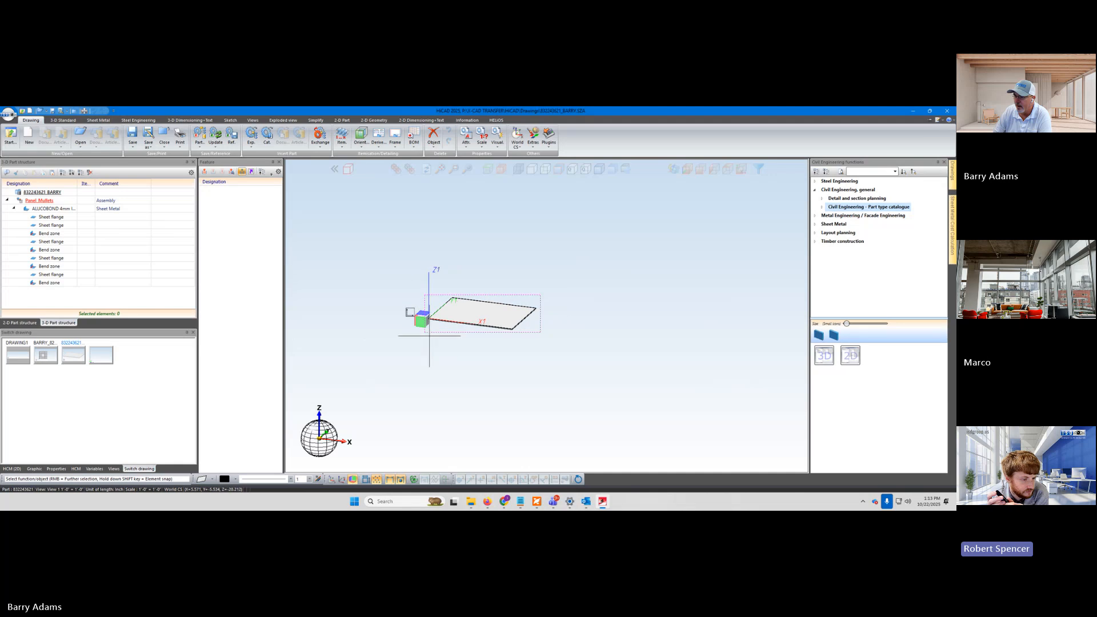
pyautogui.scroll(3, 423, 325)
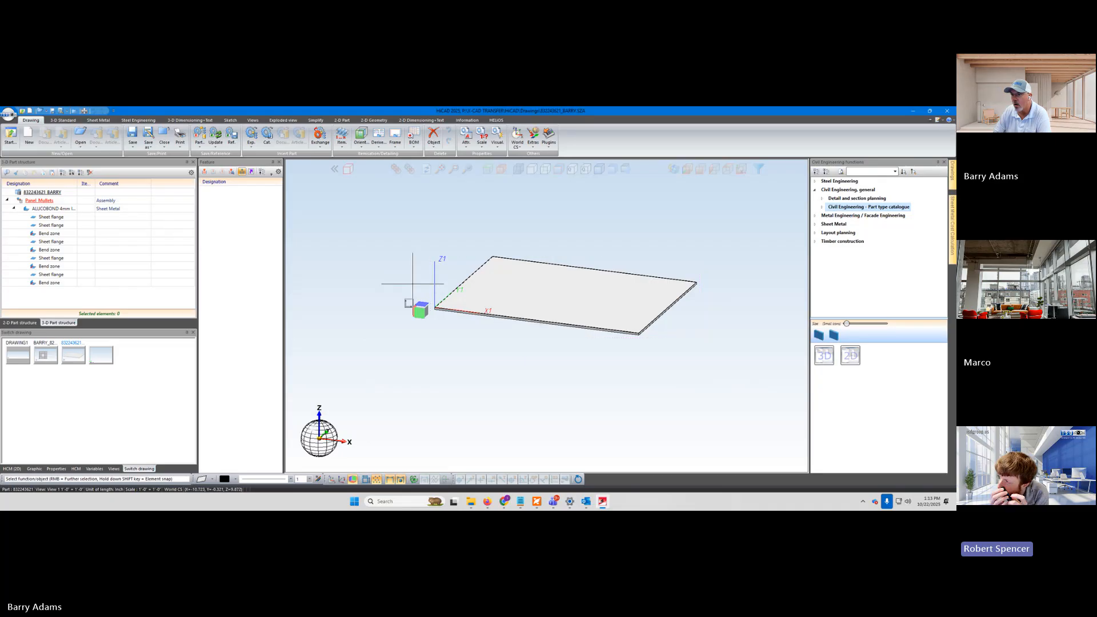
pyautogui.scroll(2, 379, 269)
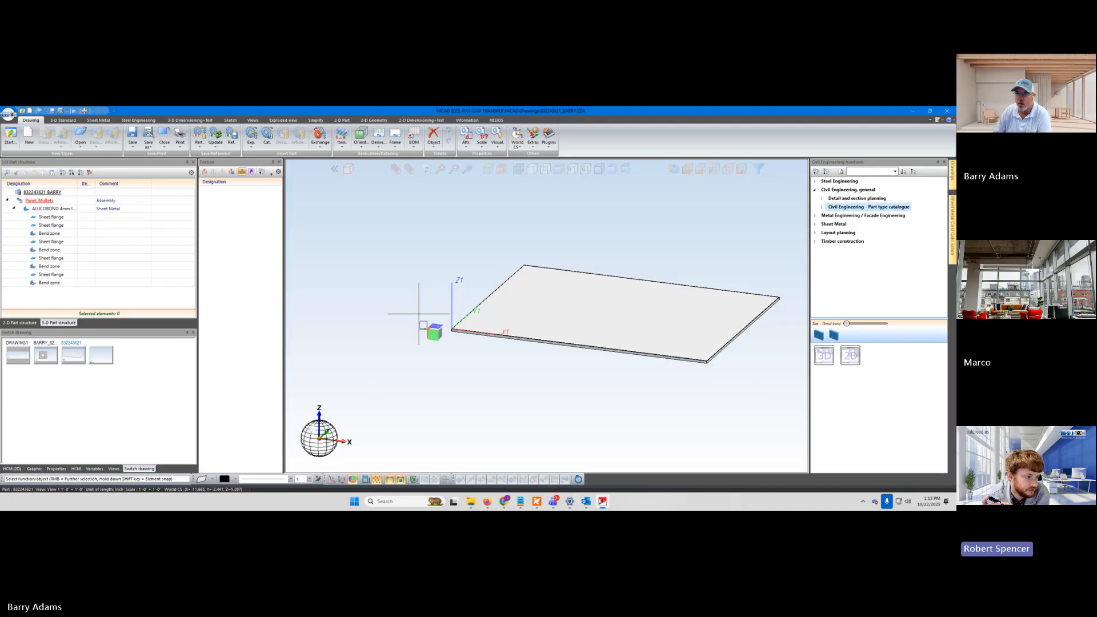
pyautogui.click(99, 120)
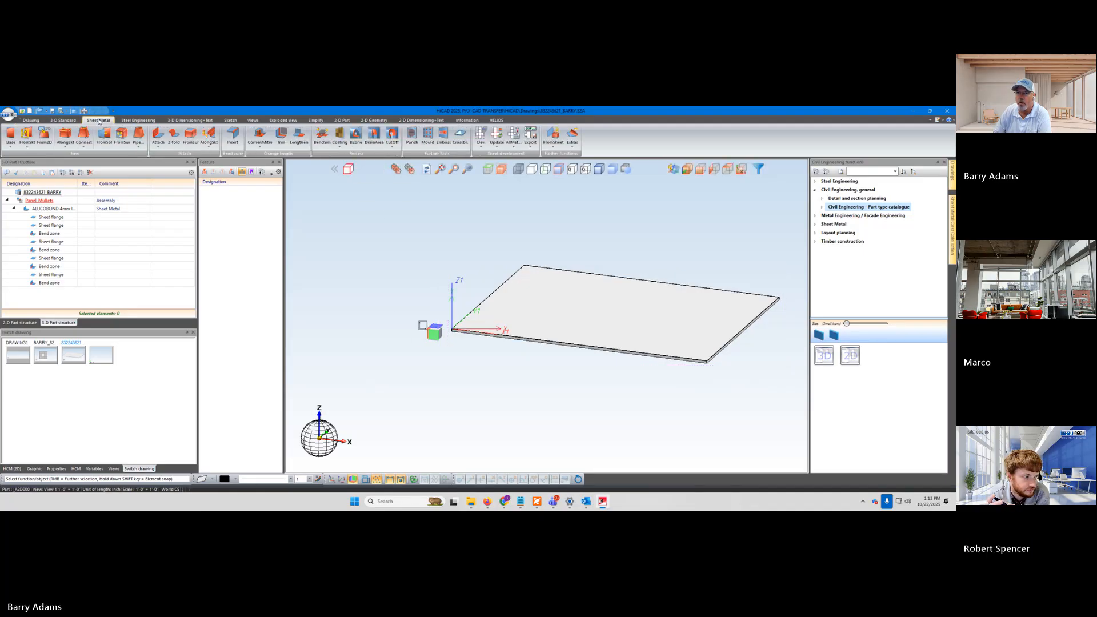
pyautogui.click(231, 121)
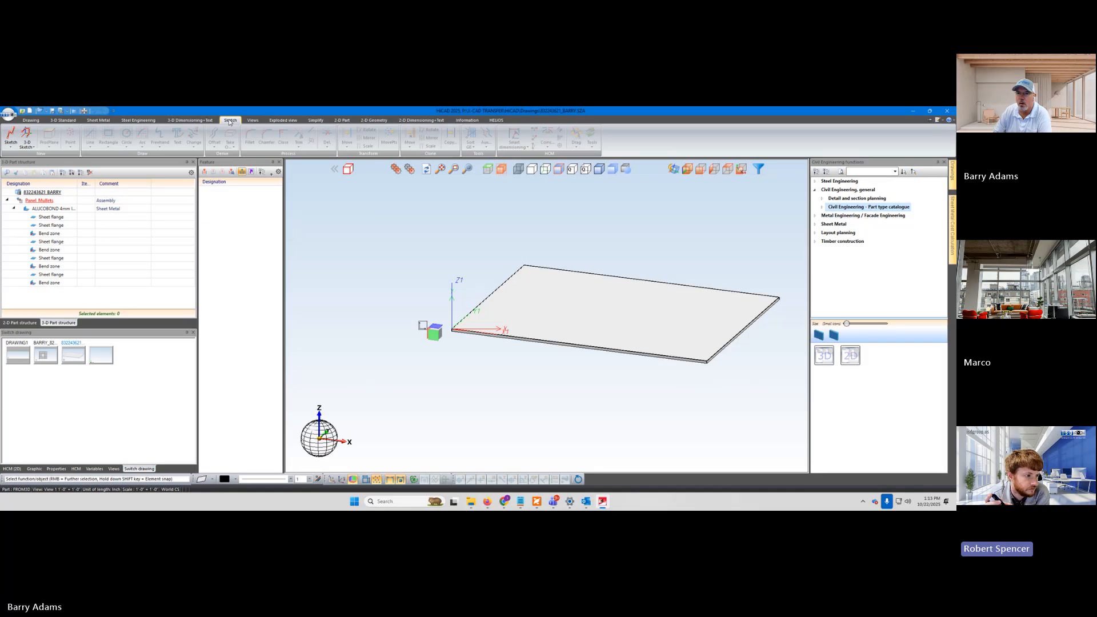
pyautogui.click(50, 218)
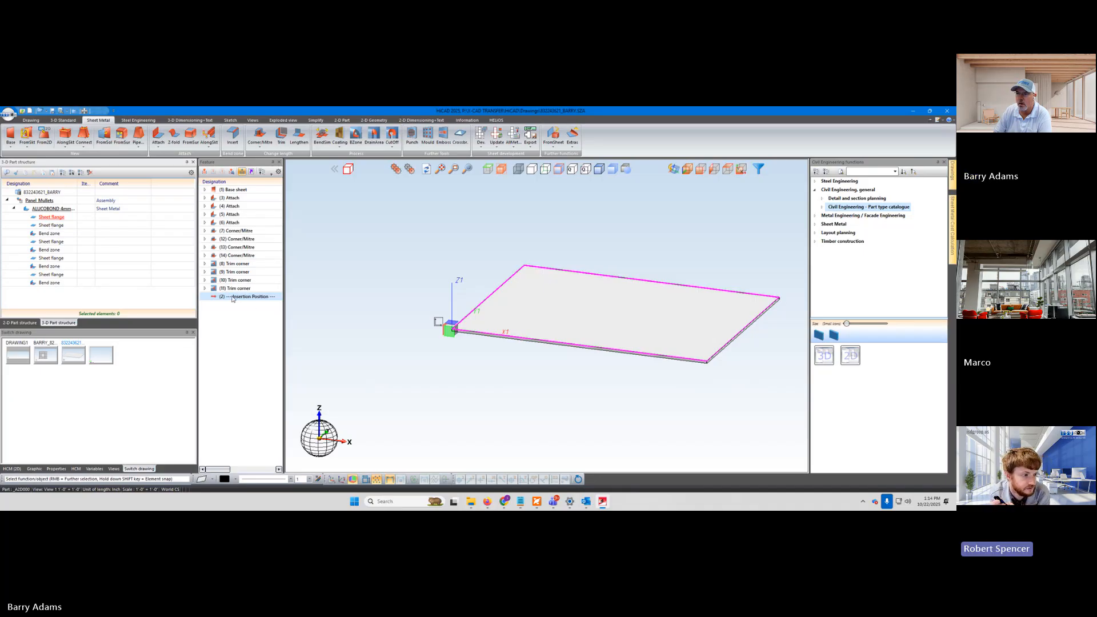
pyautogui.click(204, 190)
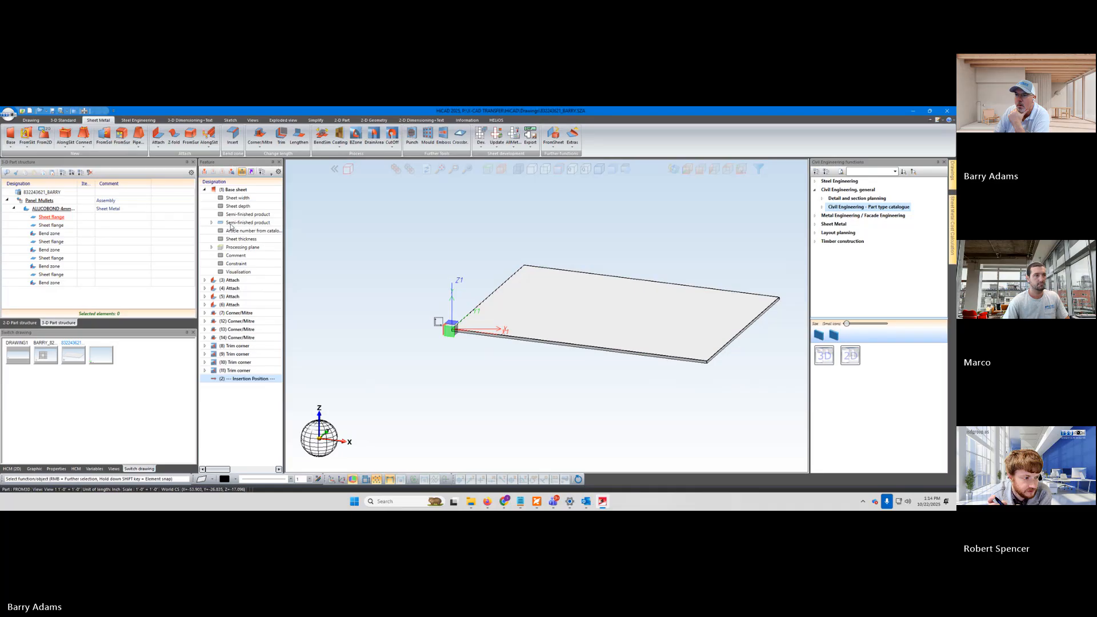
pyautogui.click(211, 248)
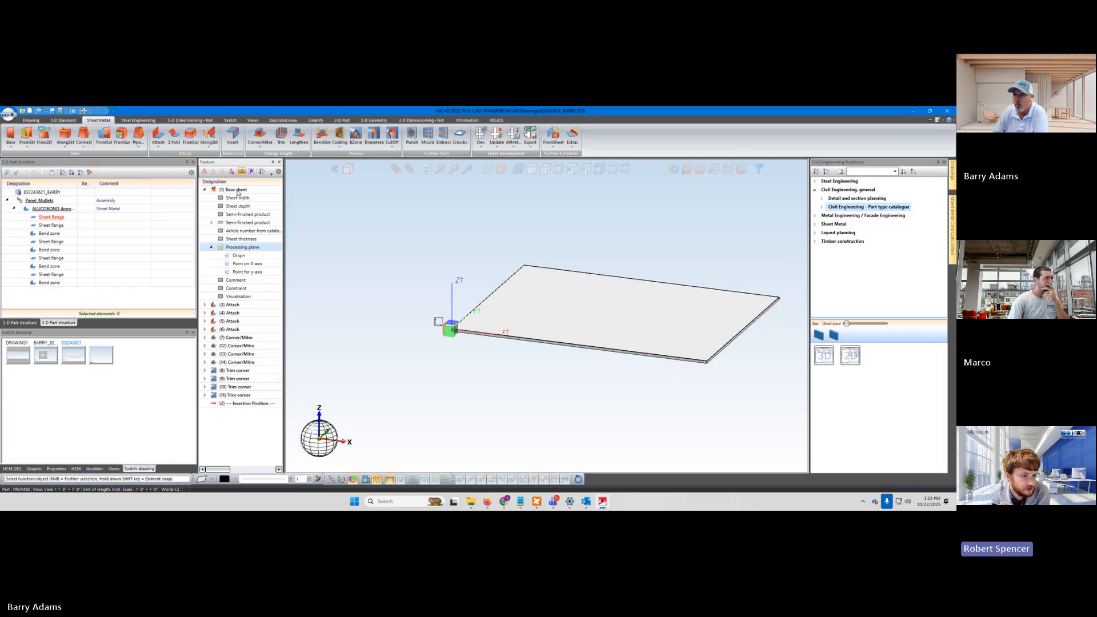
pyautogui.click(211, 248)
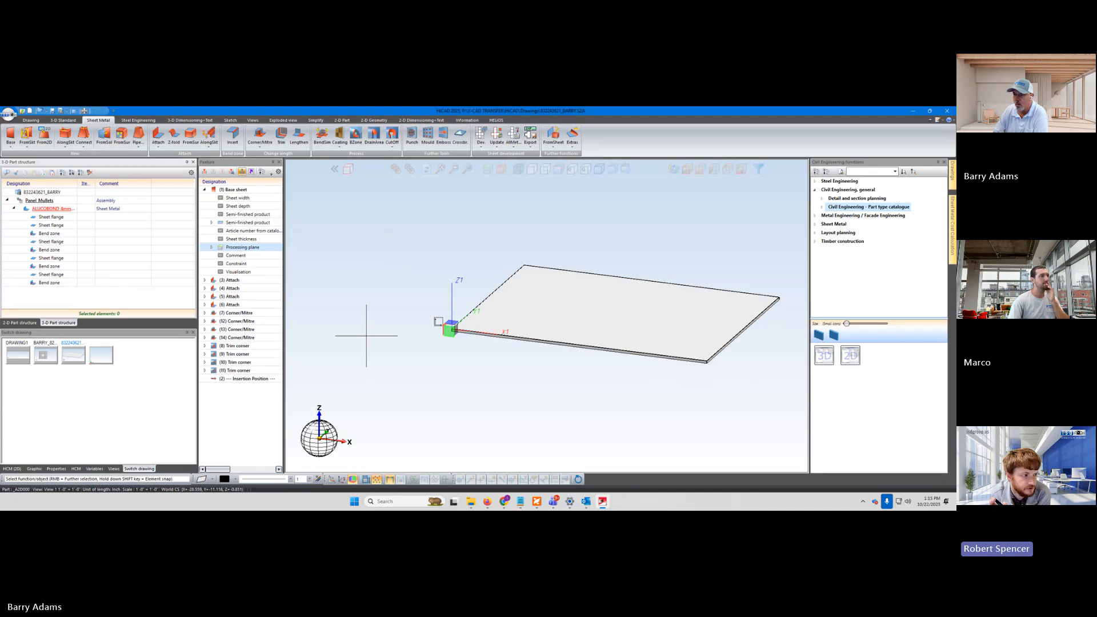
# Step: Activate the part coordinate system for the panel's ALUCOBOND sheet metal part
pyautogui.click(32, 120)
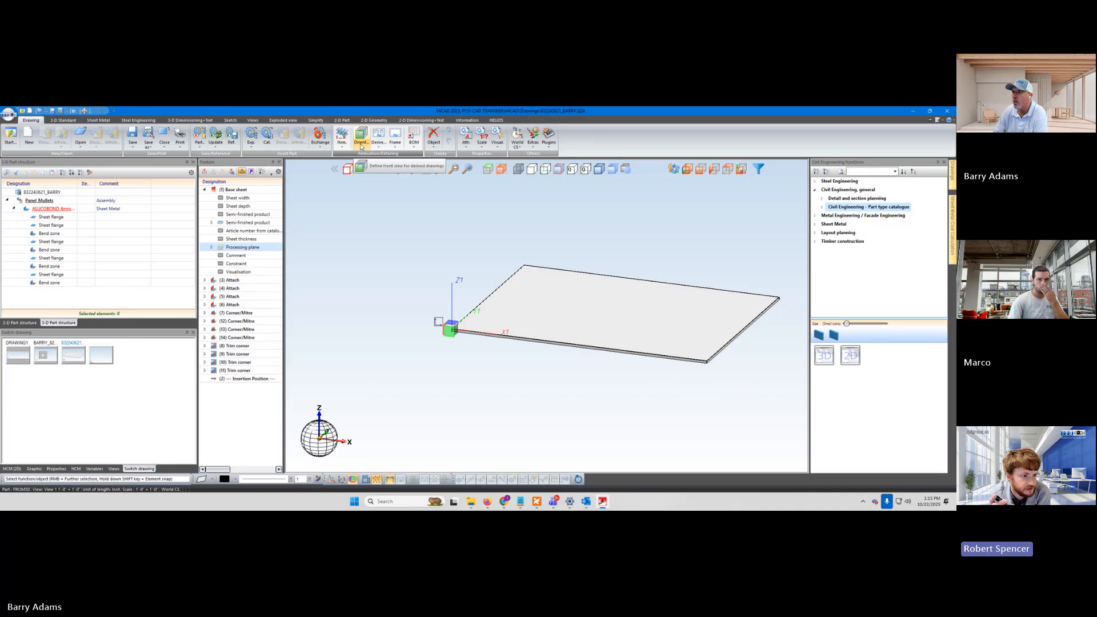
pyautogui.click(522, 149)
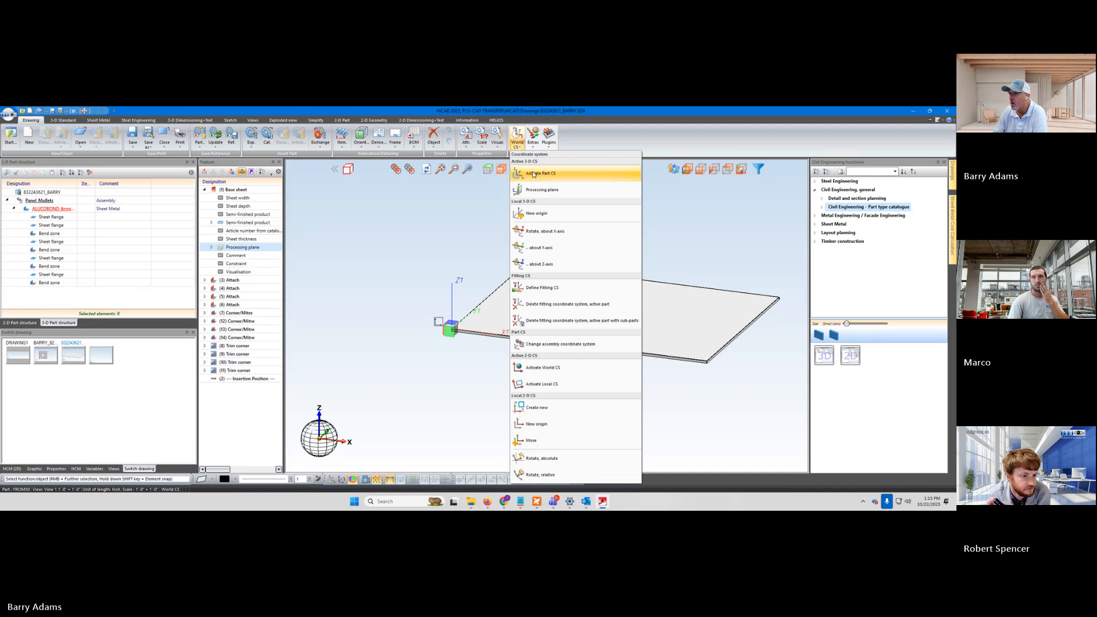
pyautogui.click(533, 173)
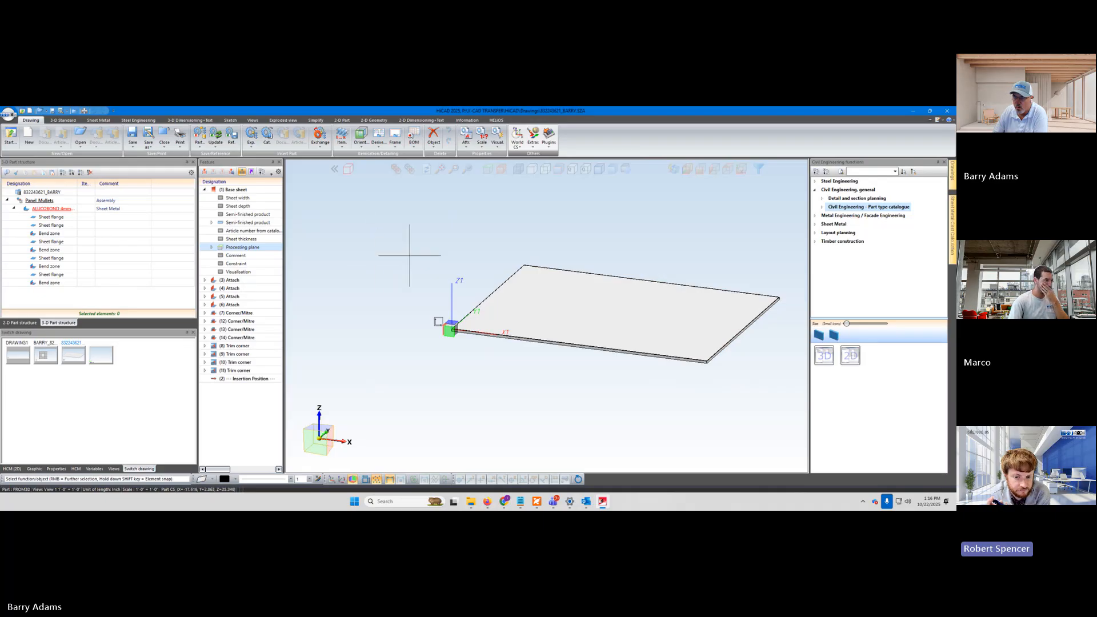
pyautogui.click(10, 116)
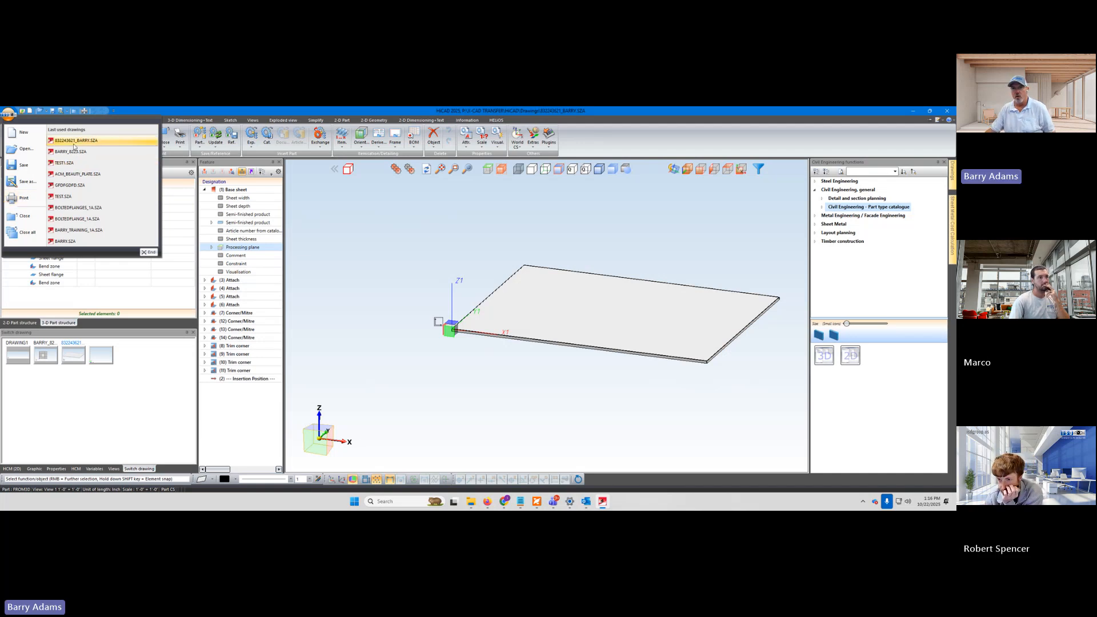
pyautogui.moveTo(68, 154)
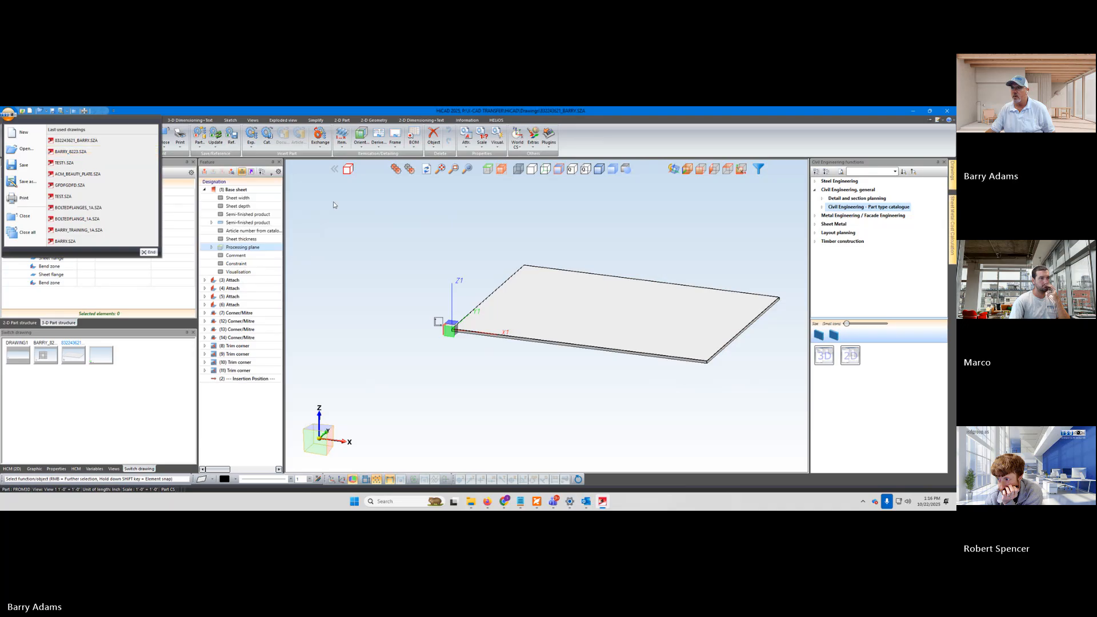
pyautogui.click(357, 234)
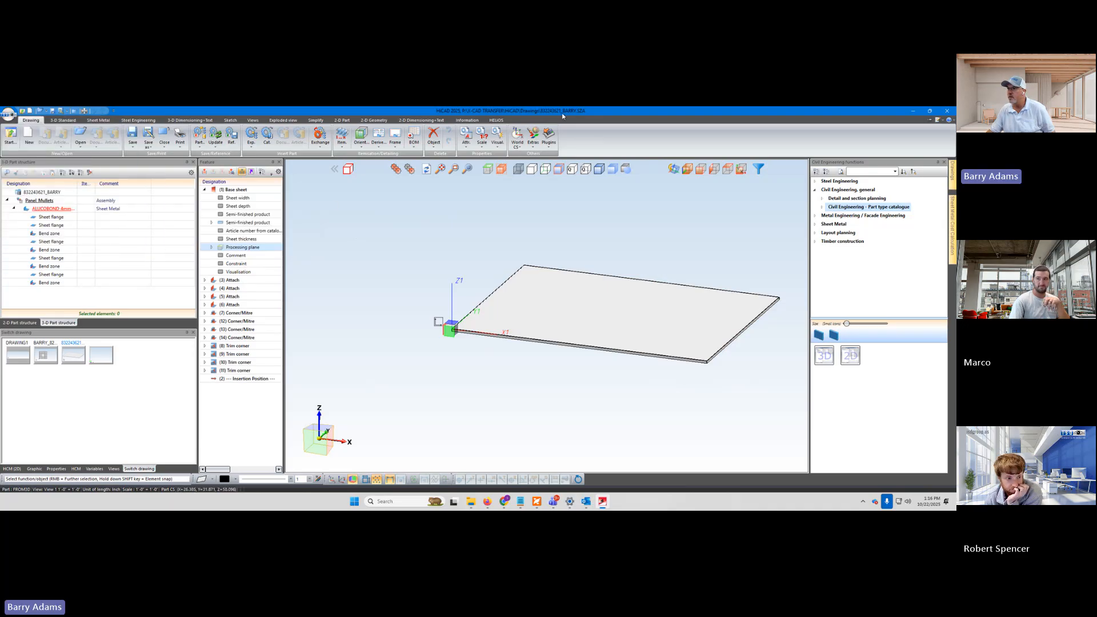
pyautogui.click(8, 113)
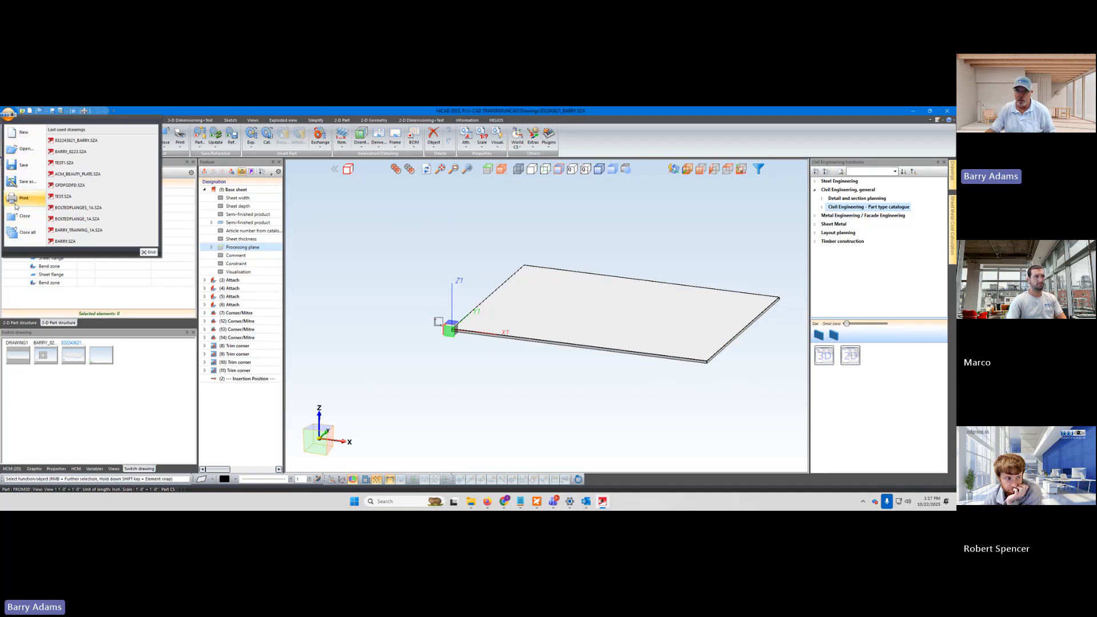
pyautogui.click(362, 246)
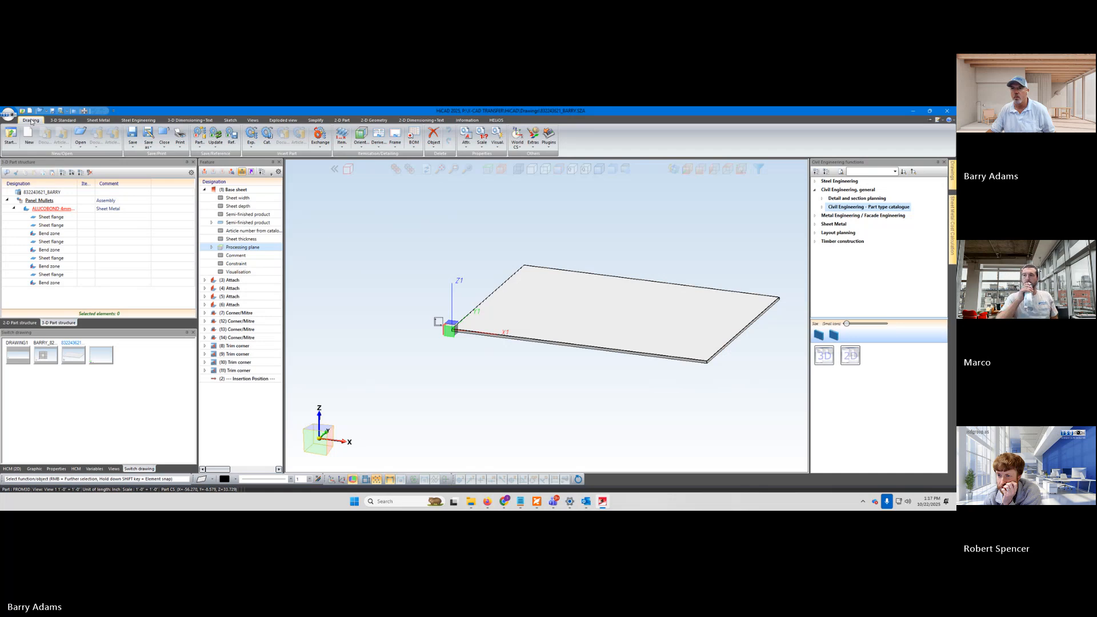
pyautogui.click(113, 112)
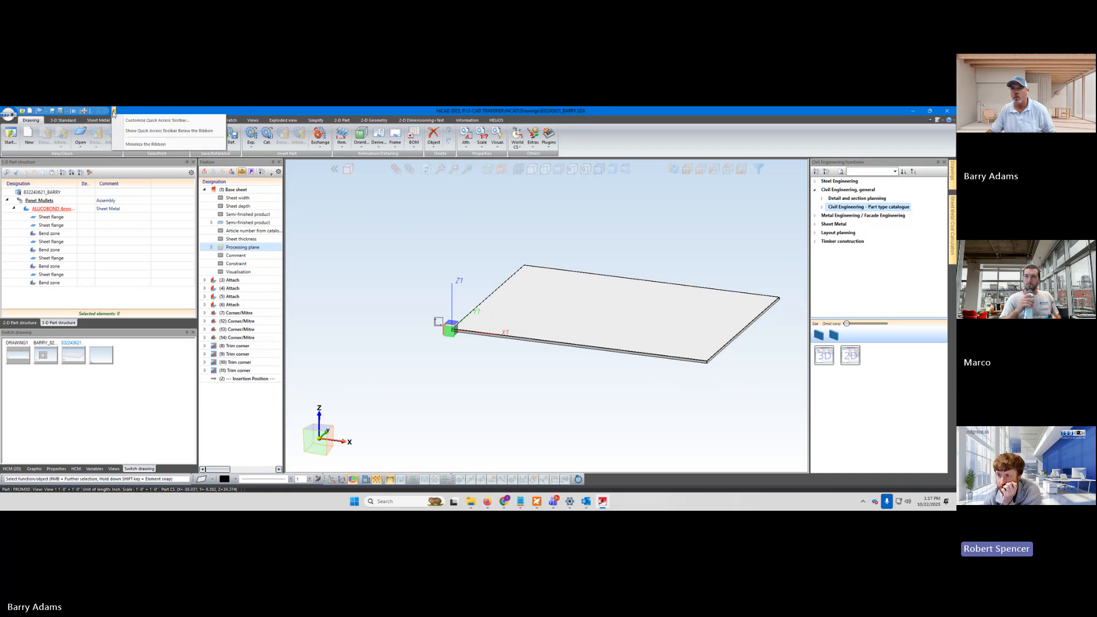
pyautogui.click(178, 113)
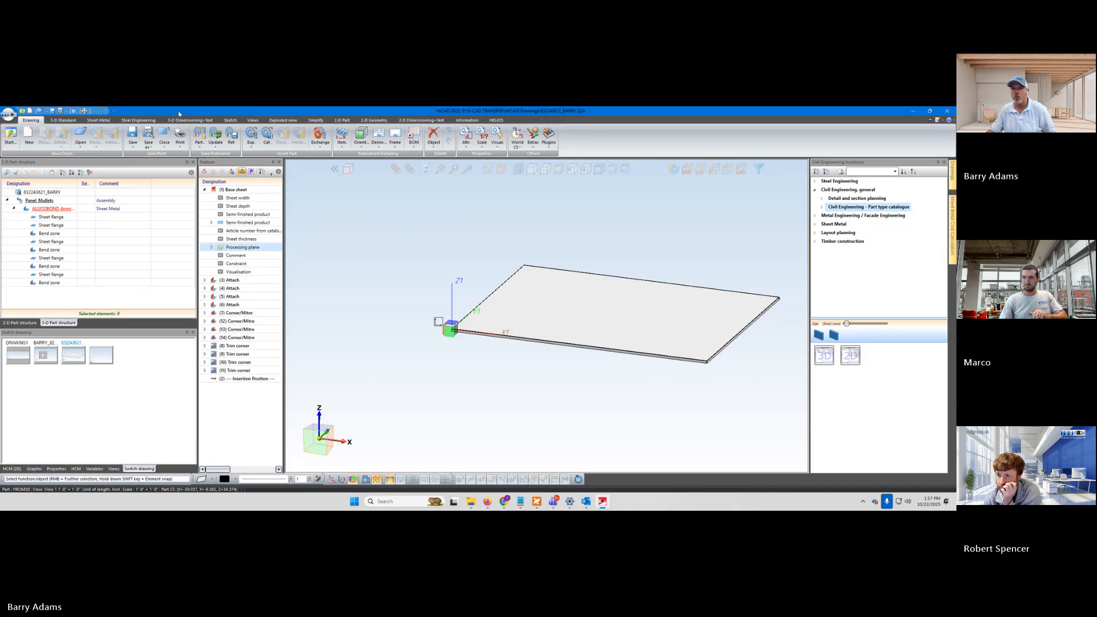
pyautogui.click(10, 115)
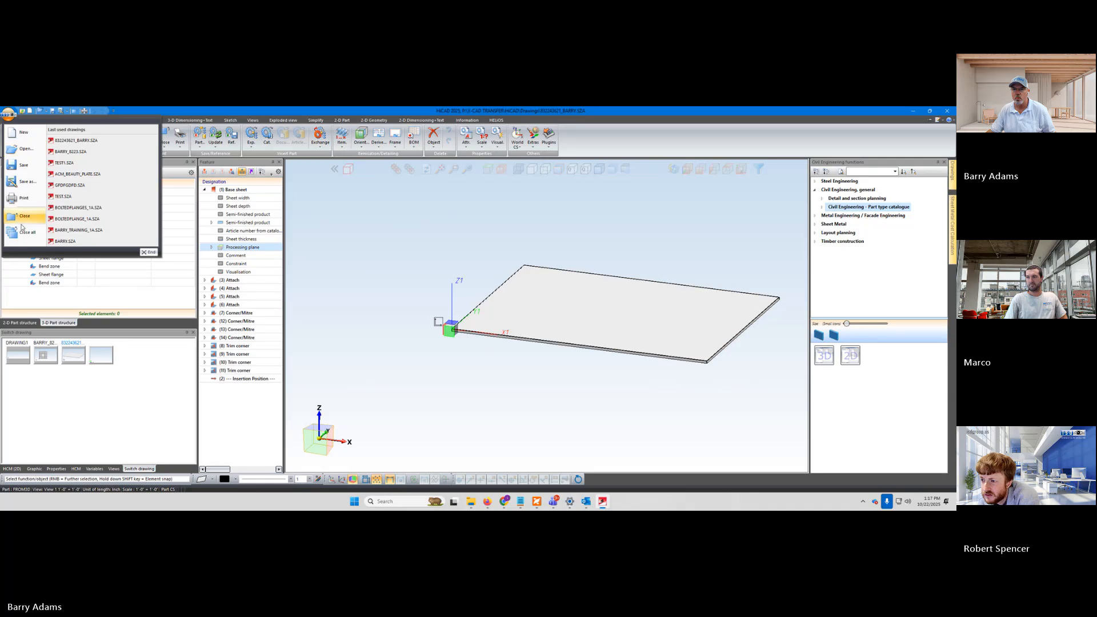
pyautogui.click(367, 291)
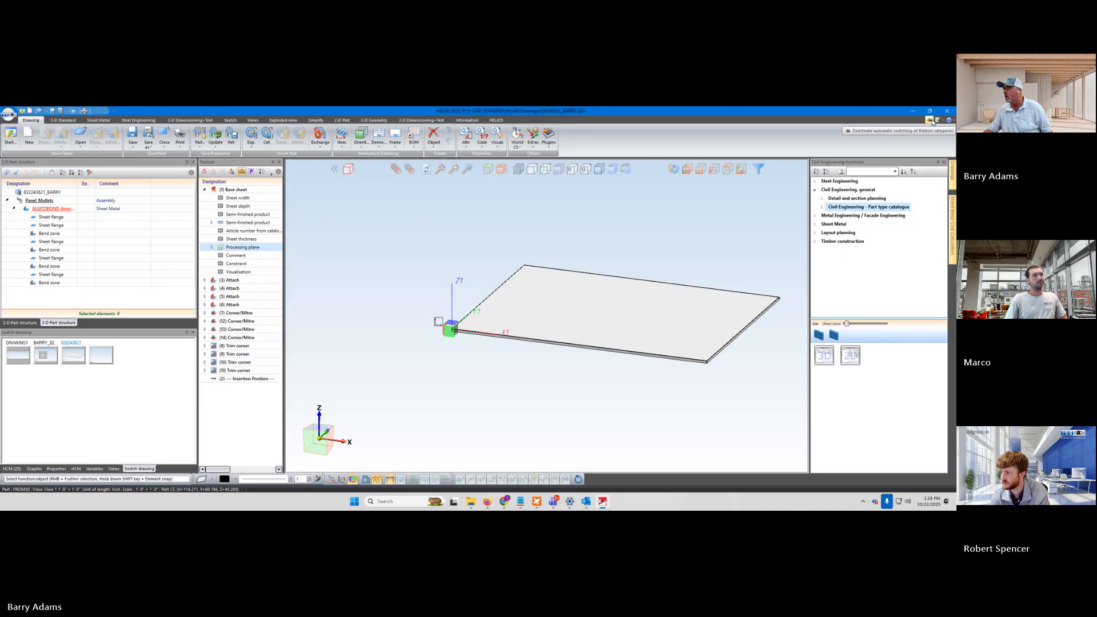
pyautogui.click(940, 120)
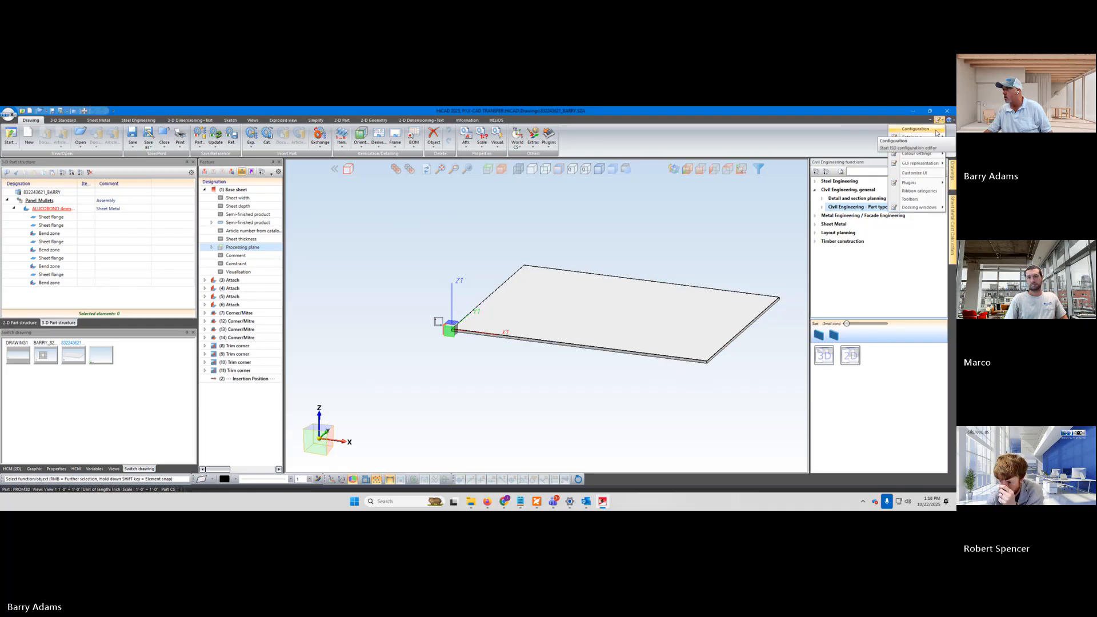
pyautogui.moveTo(937, 132)
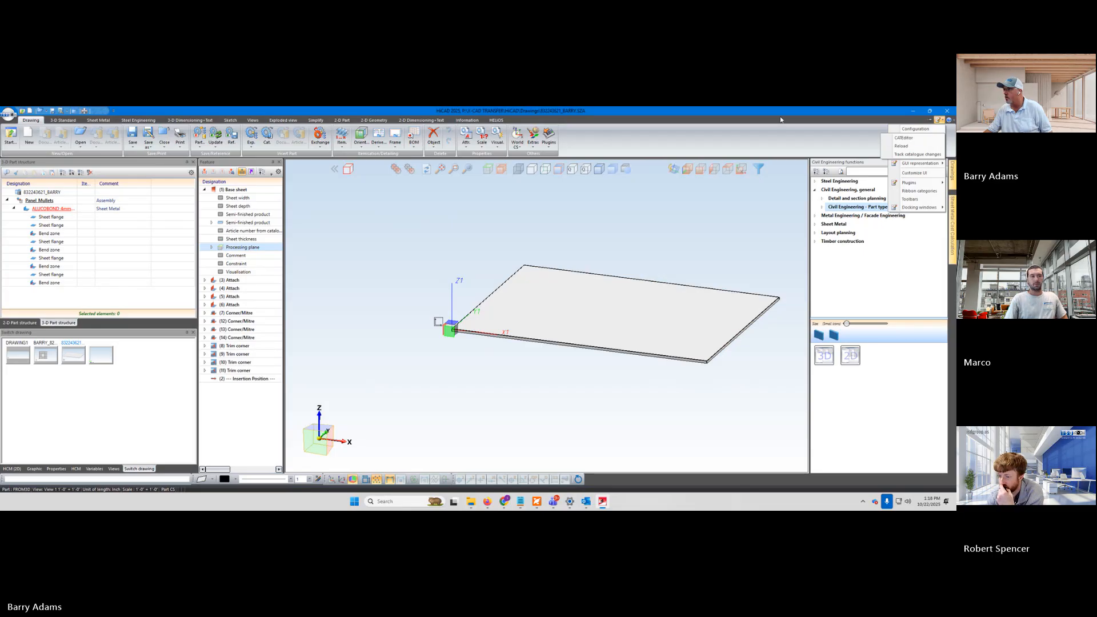
pyautogui.click(612, 126)
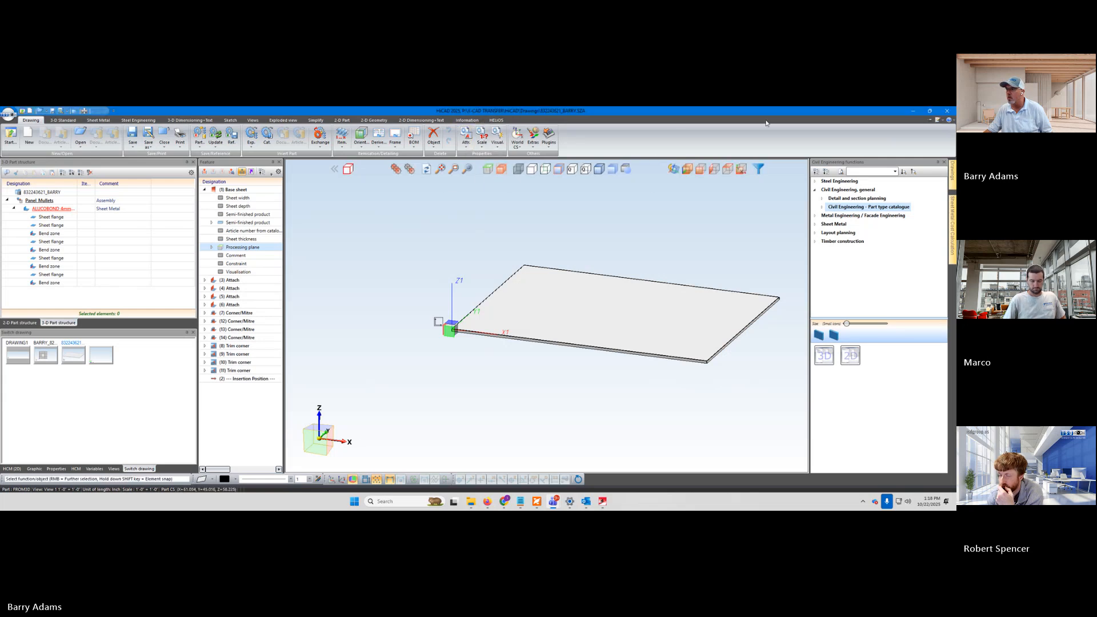
pyautogui.click(929, 111)
pyautogui.click(527, 147)
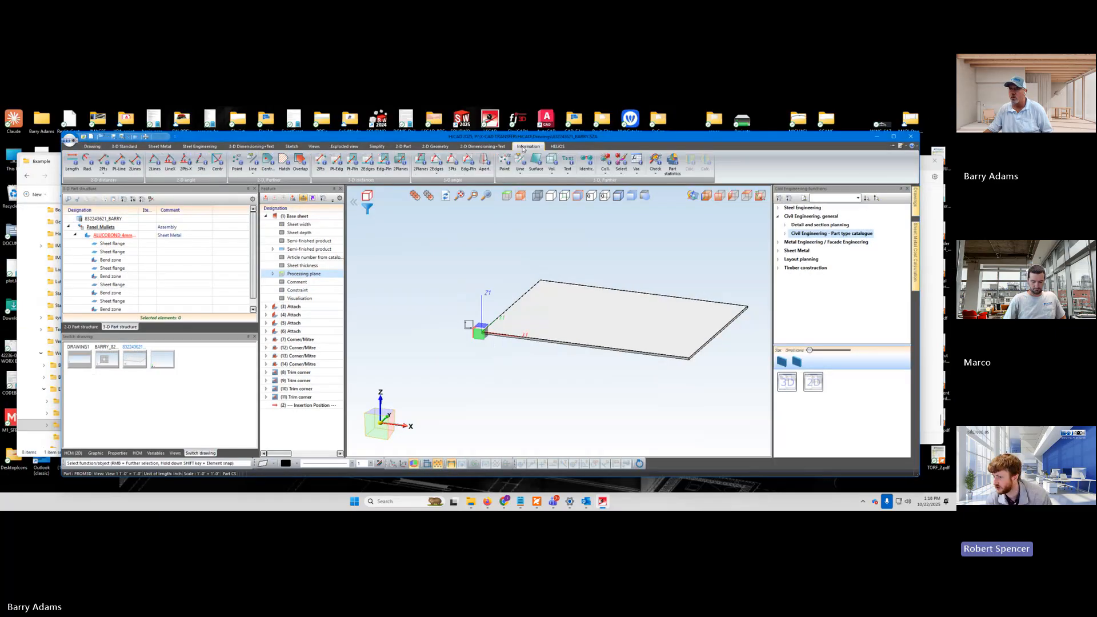
pyautogui.click(94, 146)
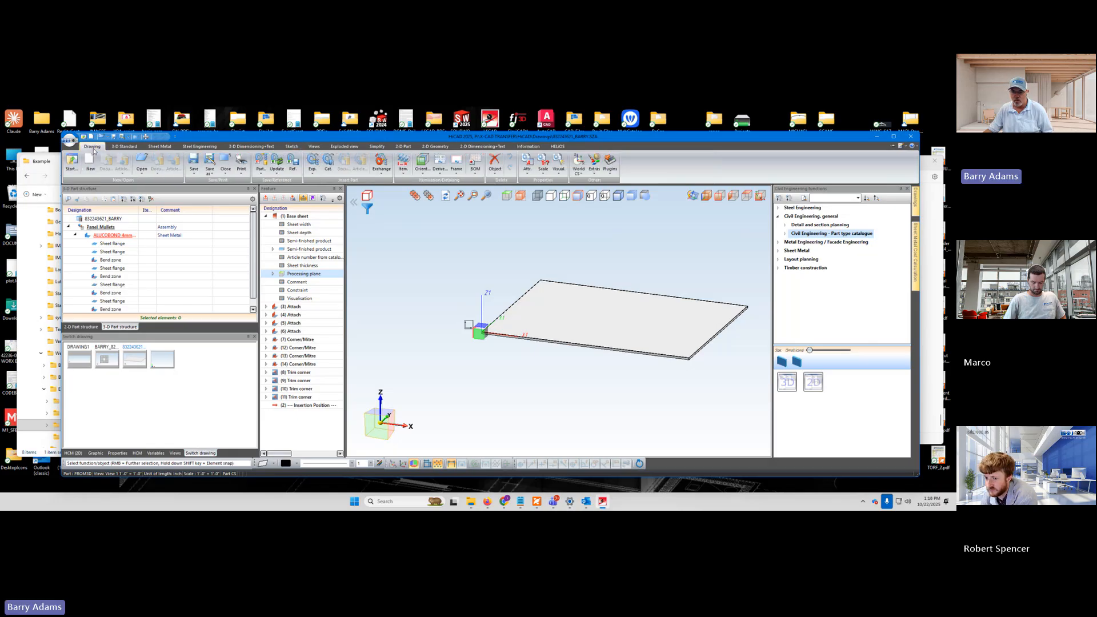
pyautogui.click(895, 137)
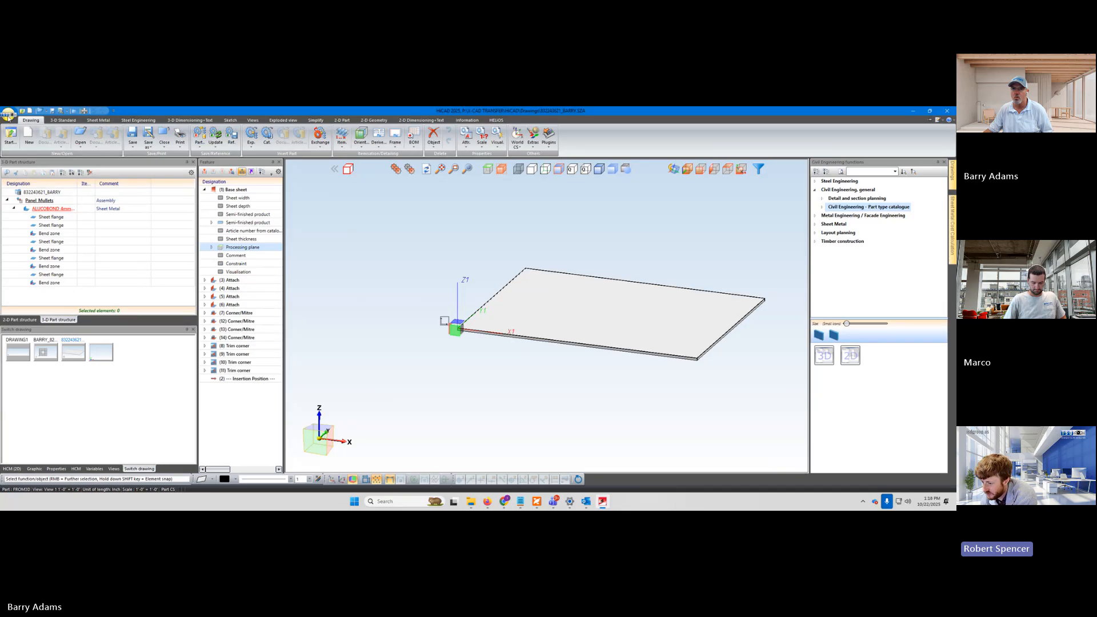
pyautogui.click(8, 116)
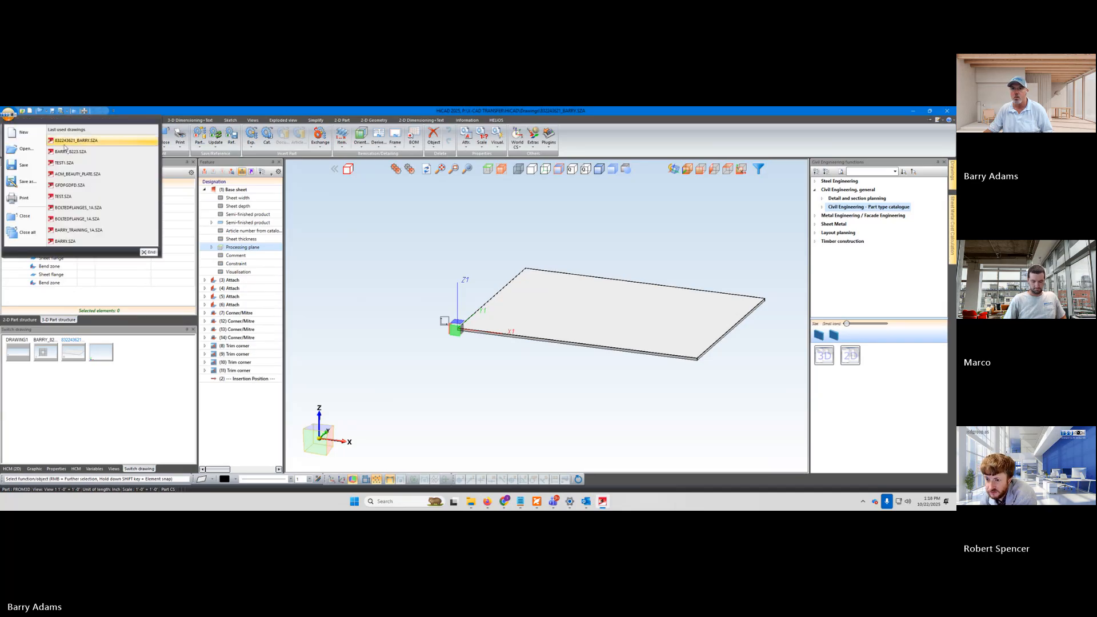
pyautogui.rightClick(75, 143)
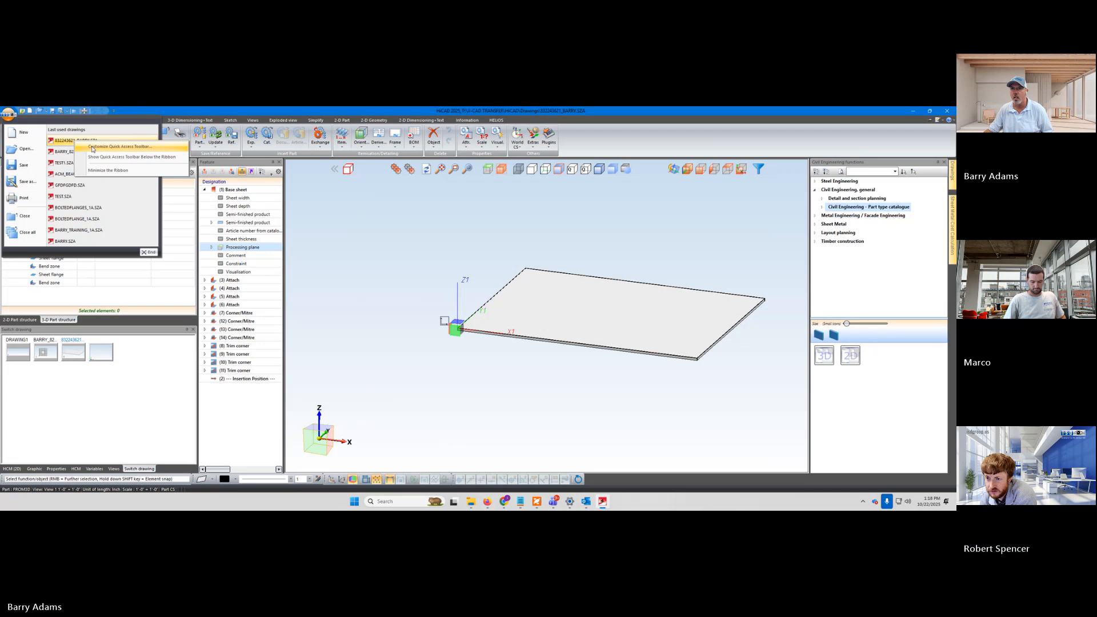
pyautogui.click(241, 112)
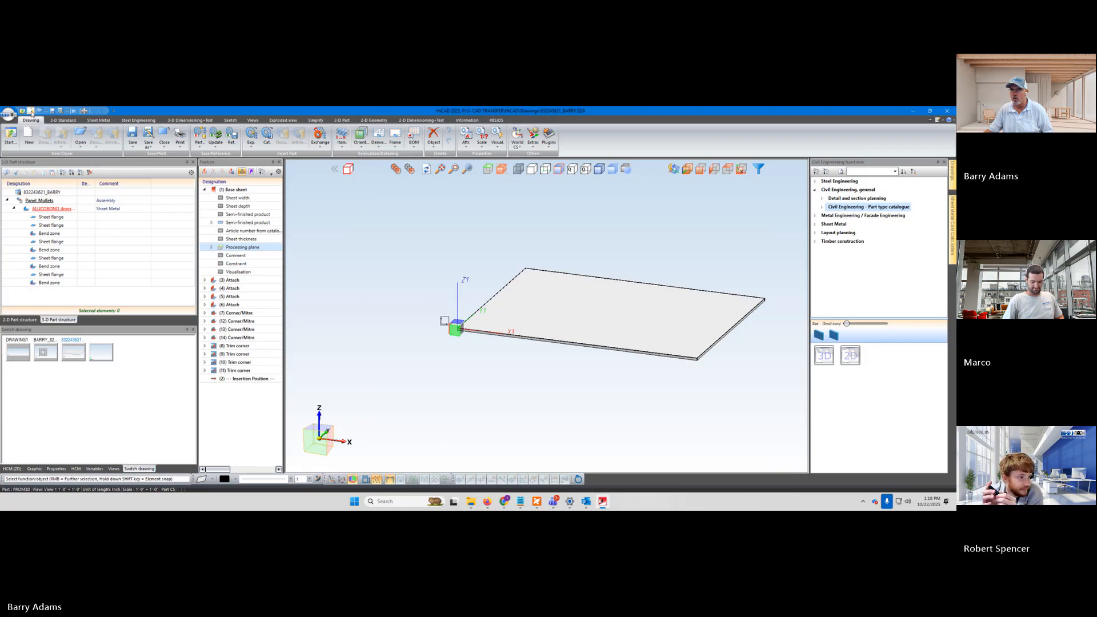
# Step: Create an e-mail from HiCAD with the current panel drawing attached and enter the support colleague as its recipient
pyautogui.click(66, 110)
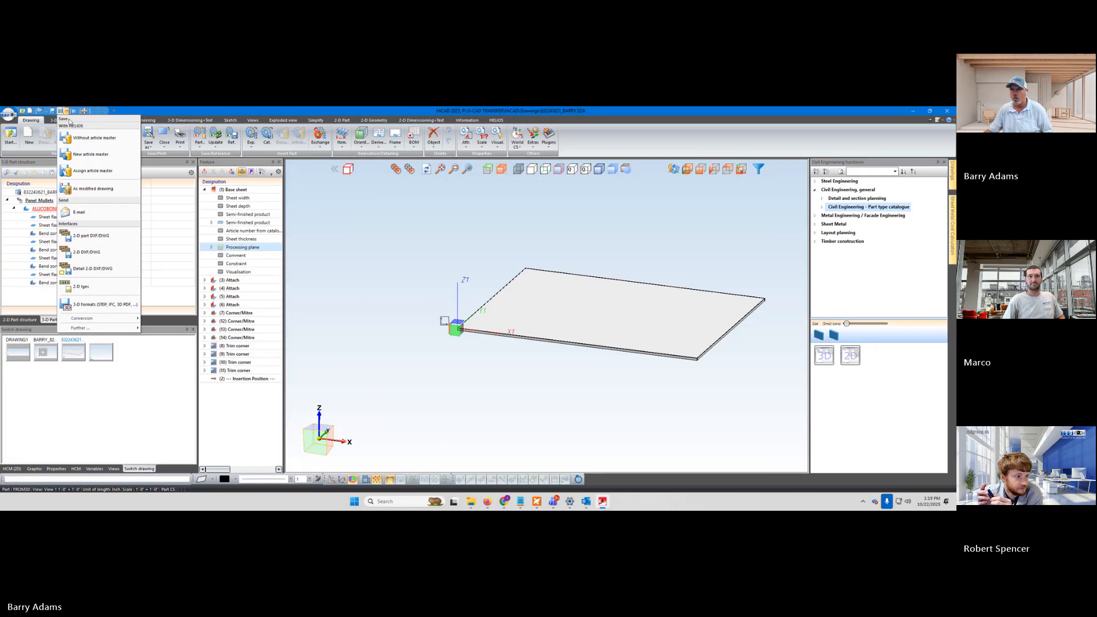
pyautogui.click(88, 213)
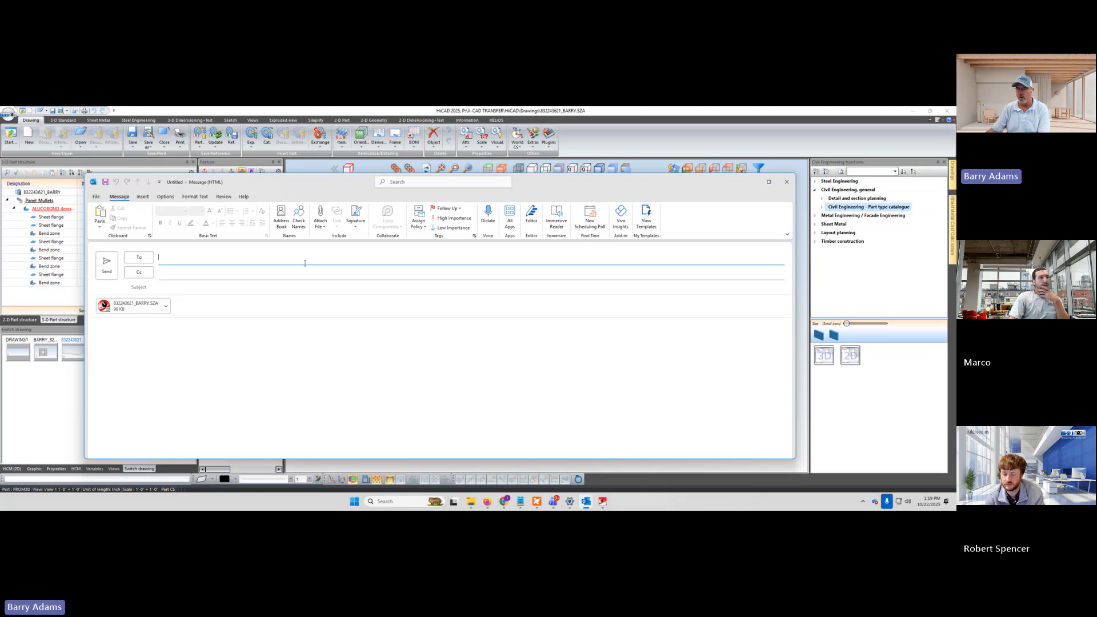
pyautogui.click(280, 258)
pyautogui.write('Rob')
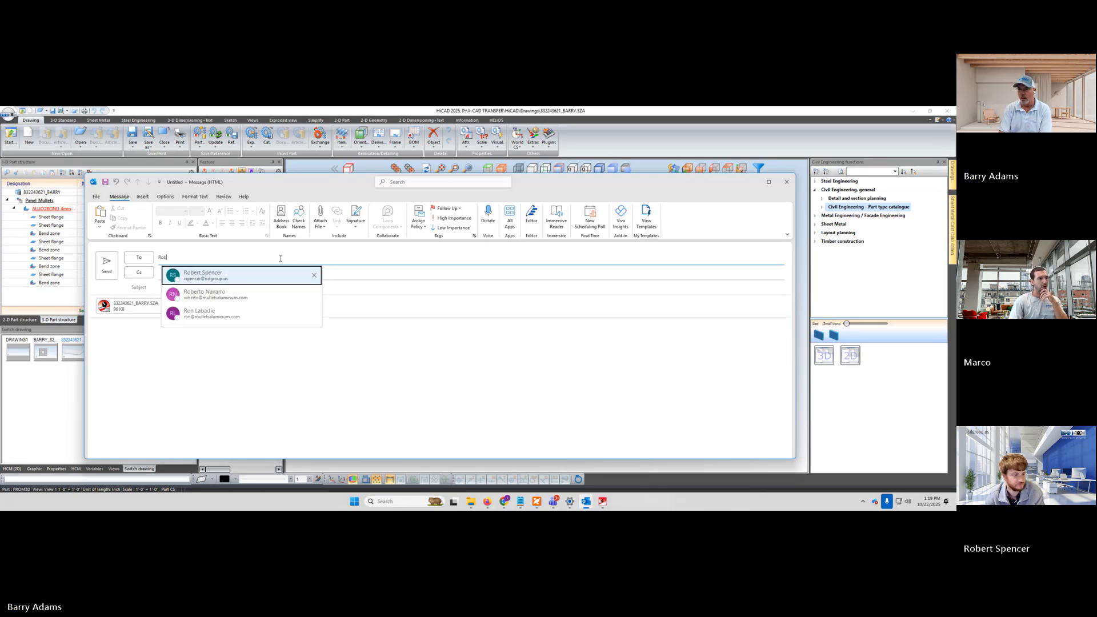
pyautogui.press('Return')
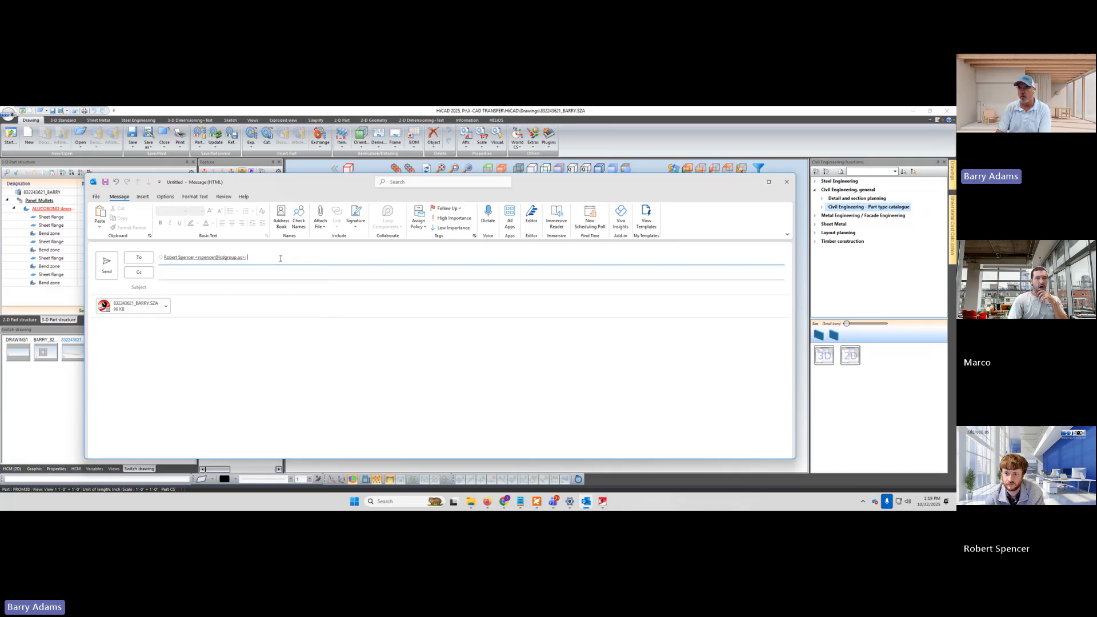
# Step: Enter "Troubleshoot this file" as the e-mail's subject and start the message body below a blank line
pyautogui.press('Tab')
pyautogui.press('Tab')
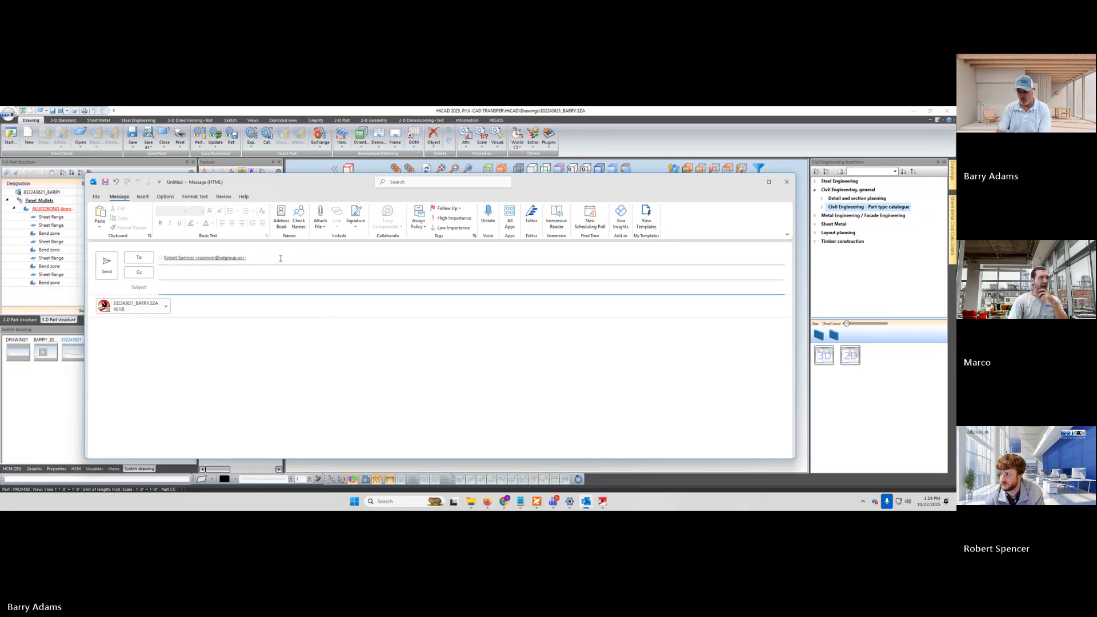
pyautogui.write('Trorouble')
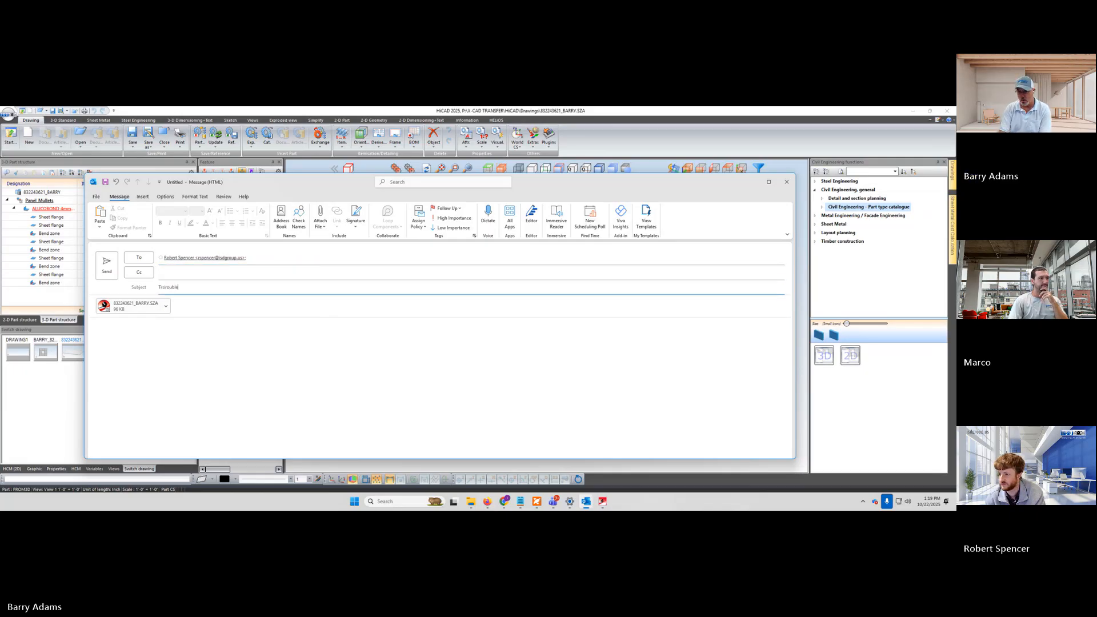
pyautogui.write('shoot')
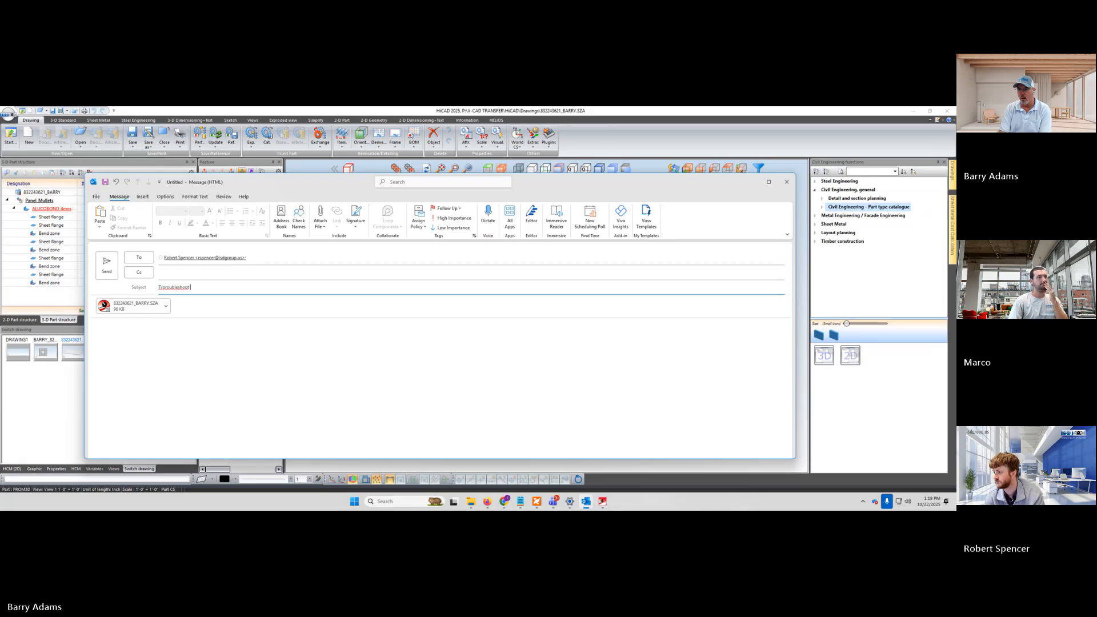
pyautogui.press('BackSpace')
pyautogui.press('BackSpace')
pyautogui.press('BackSpace')
pyautogui.press('BackSpace')
pyautogui.press('BackSpace')
pyautogui.press('BackSpace')
pyautogui.press('BackSpace')
pyautogui.press('BackSpace')
pyautogui.press('BackSpace')
pyautogui.press('BackSpace')
pyautogui.press('BackSpace')
pyautogui.press('BackSpace')
pyautogui.press('BackSpace')
pyautogui.press('BackSpace')
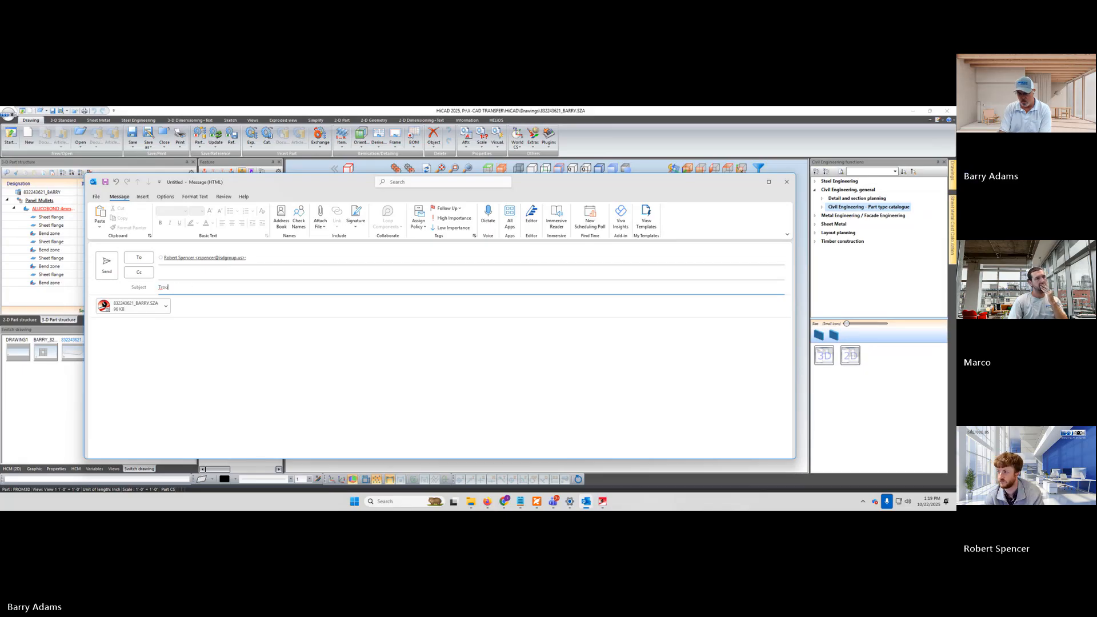
pyautogui.write('oubleshoot')
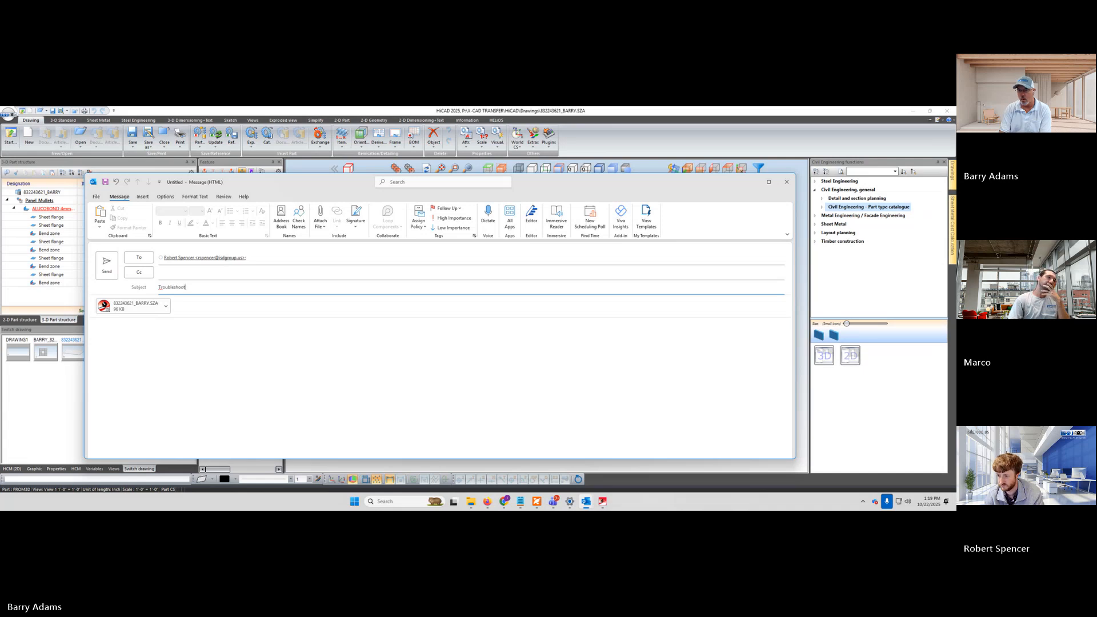
pyautogui.write(' this file')
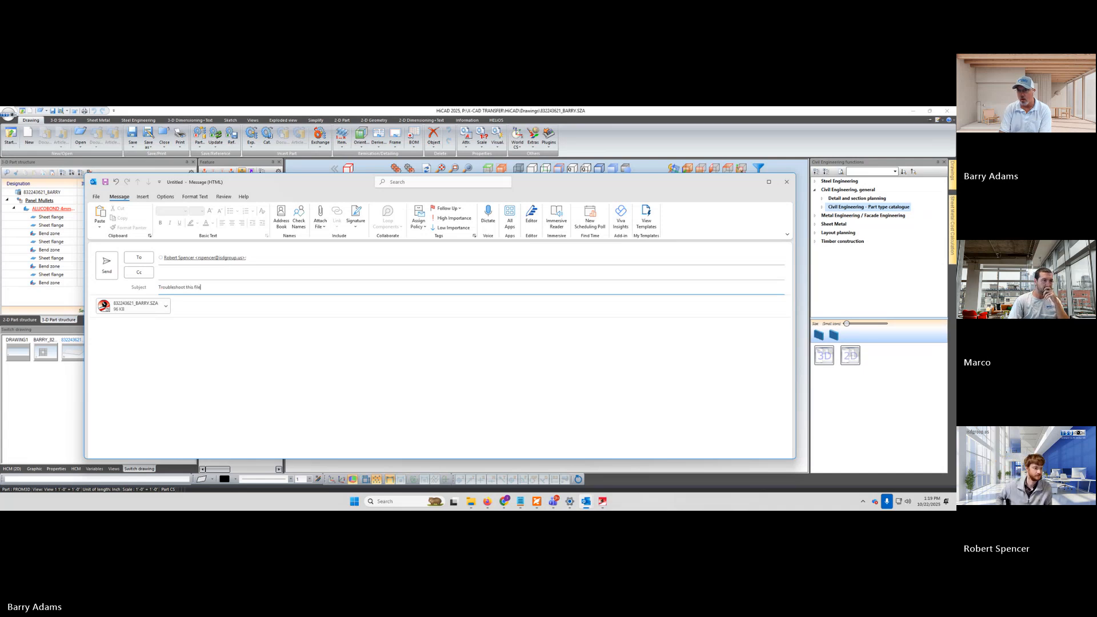
pyautogui.press('Tab')
pyautogui.press('Tab')
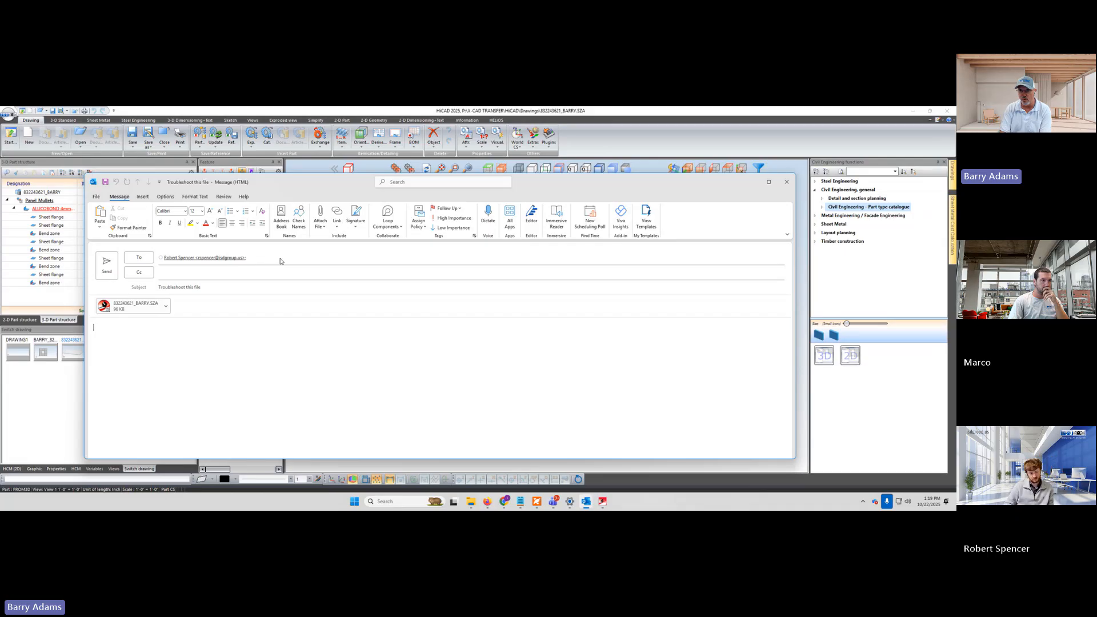
pyautogui.press('Return')
pyautogui.press('Return')
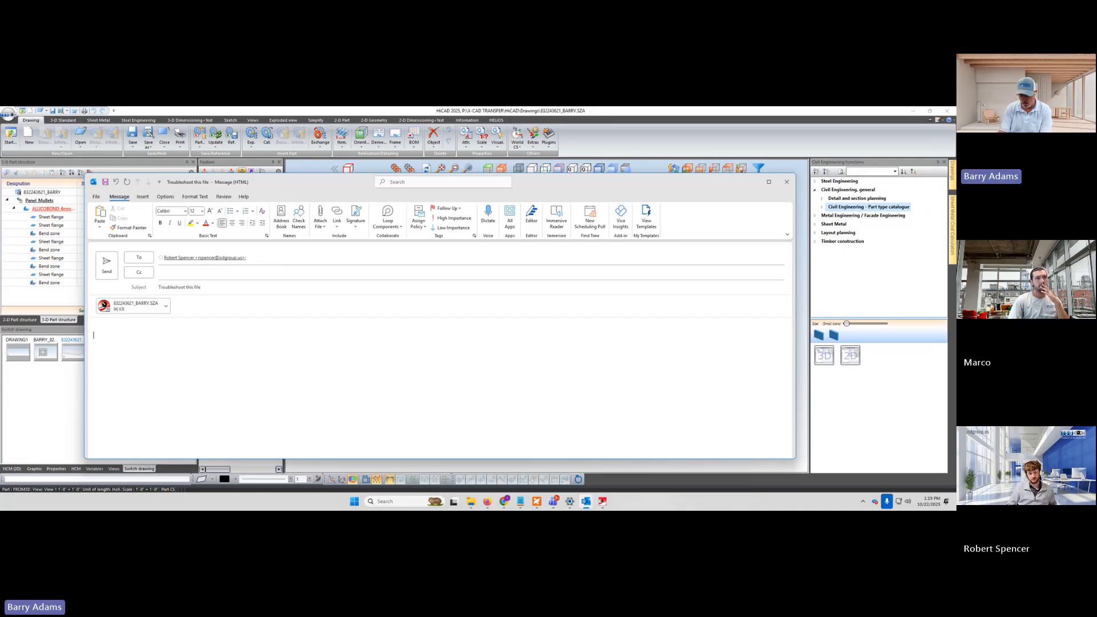
pyautogui.write('Lost')
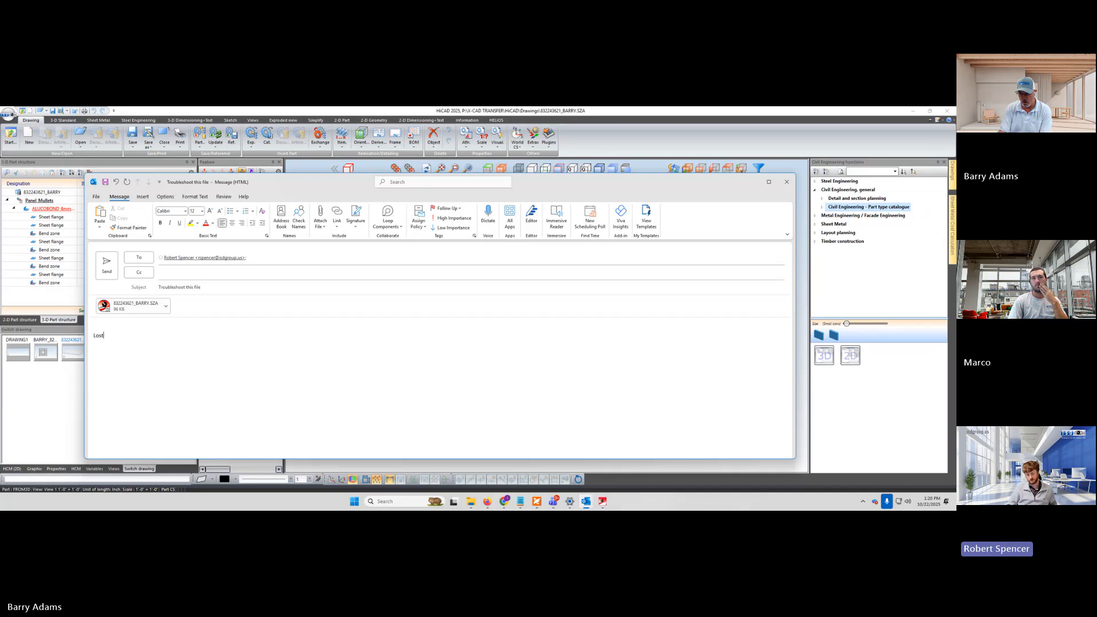
pyautogui.write(' sketch on')
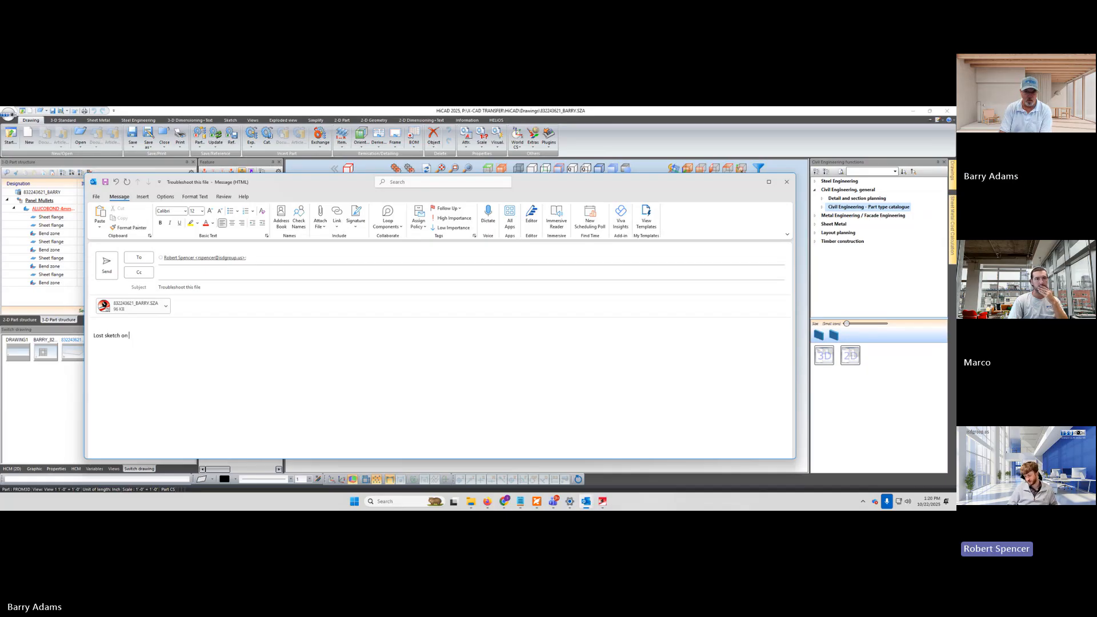
pyautogui.press('BackSpace')
pyautogui.press('BackSpace')
pyautogui.press('BackSpace')
pyautogui.press('BackSpace')
pyautogui.press('BackSpace')
pyautogui.press('BackSpace')
pyautogui.press('BackSpace')
pyautogui.press('BackSpace')
pyautogui.press('BackSpace')
pyautogui.press('BackSpace')
pyautogui.press('BackSpace')
pyautogui.press('BackSpace')
pyautogui.press('BackSpace')
pyautogui.press('BackSpace')
pyautogui.press('BackSpace')
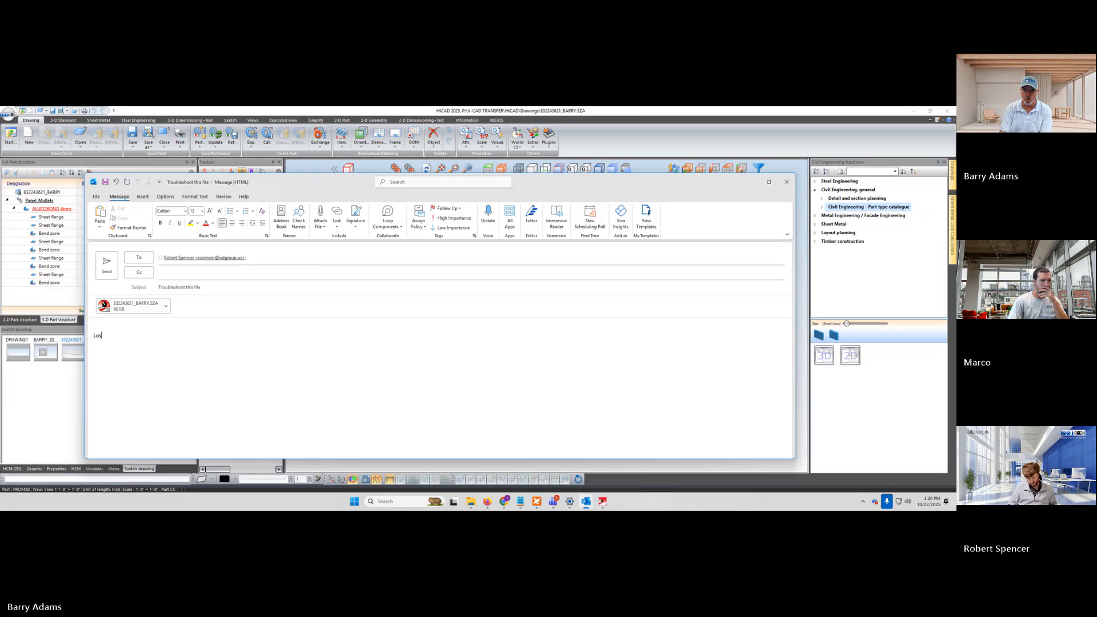
# Step: Write "Panel is shifting from its origin on the elevation sketch." as the e-mail's message text
pyautogui.write('Shifting from ')
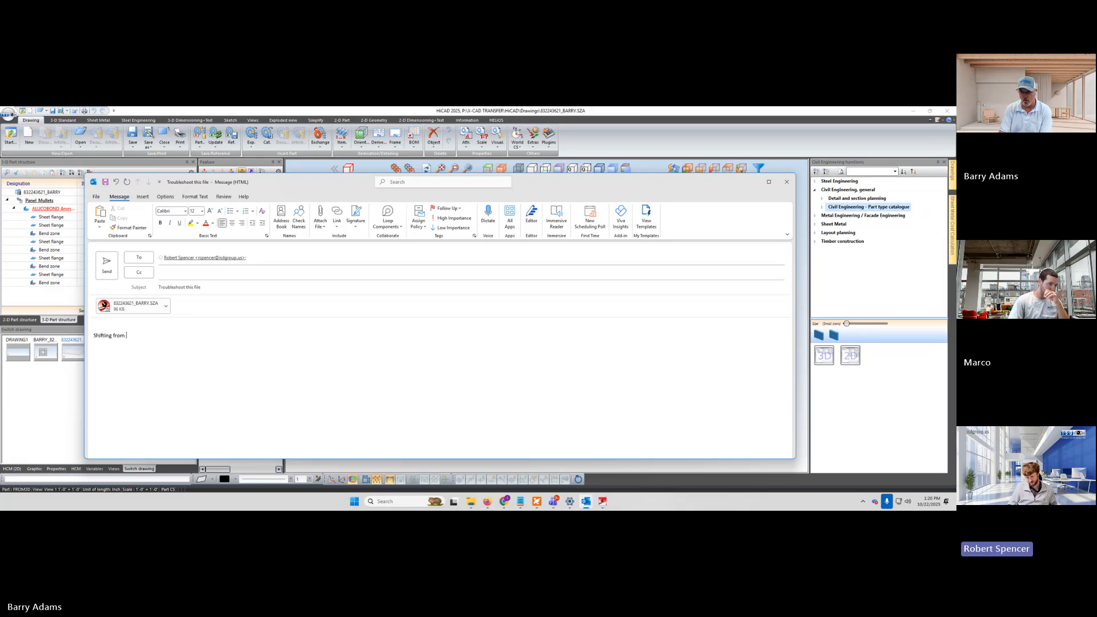
pyautogui.write('its')
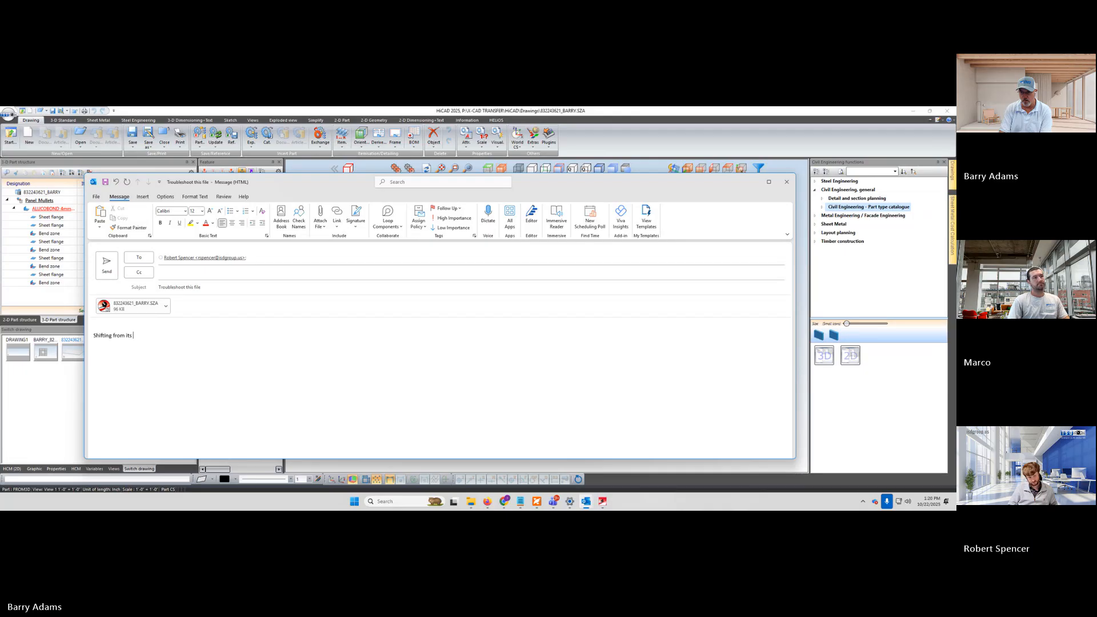
pyautogui.write(' origin o')
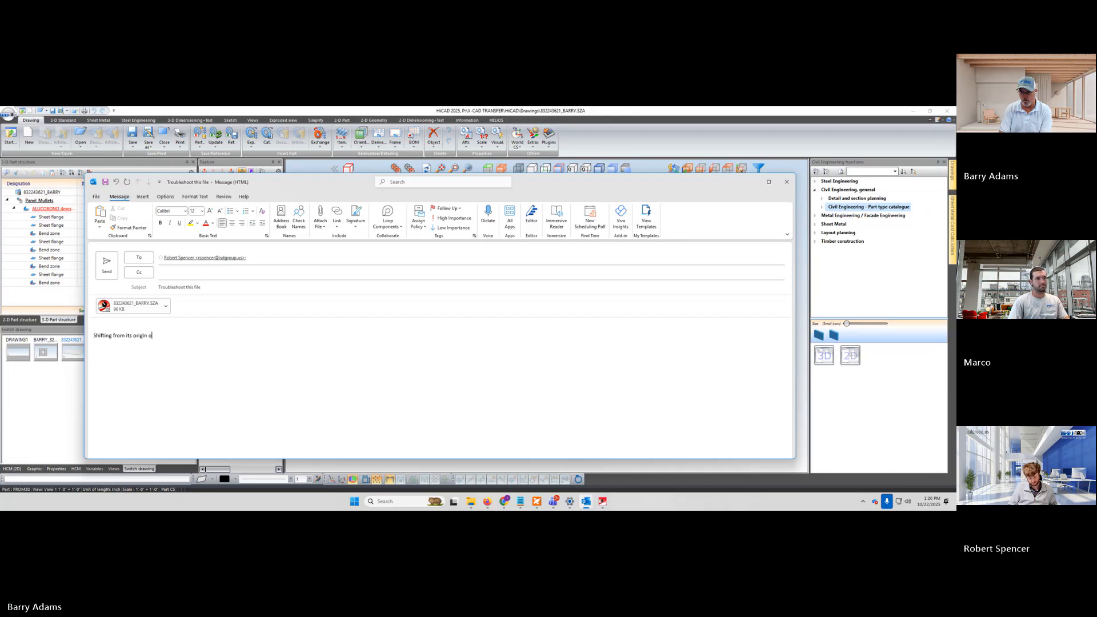
pyautogui.write('n the elev')
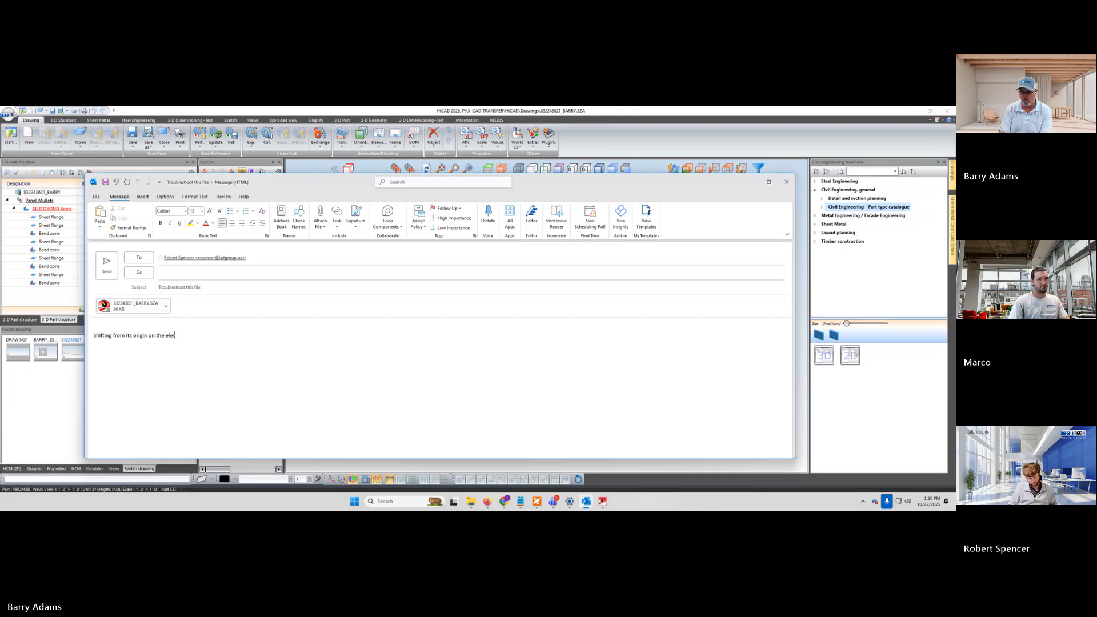
pyautogui.write('ation sketch.')
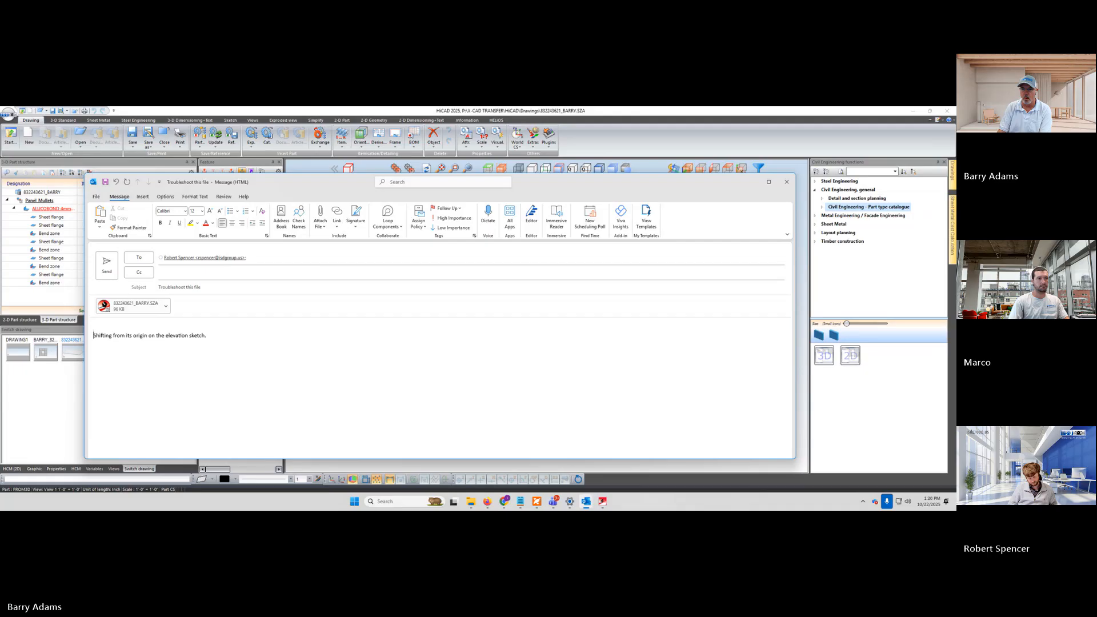
pyautogui.press('Delete')
pyautogui.write('Pan')
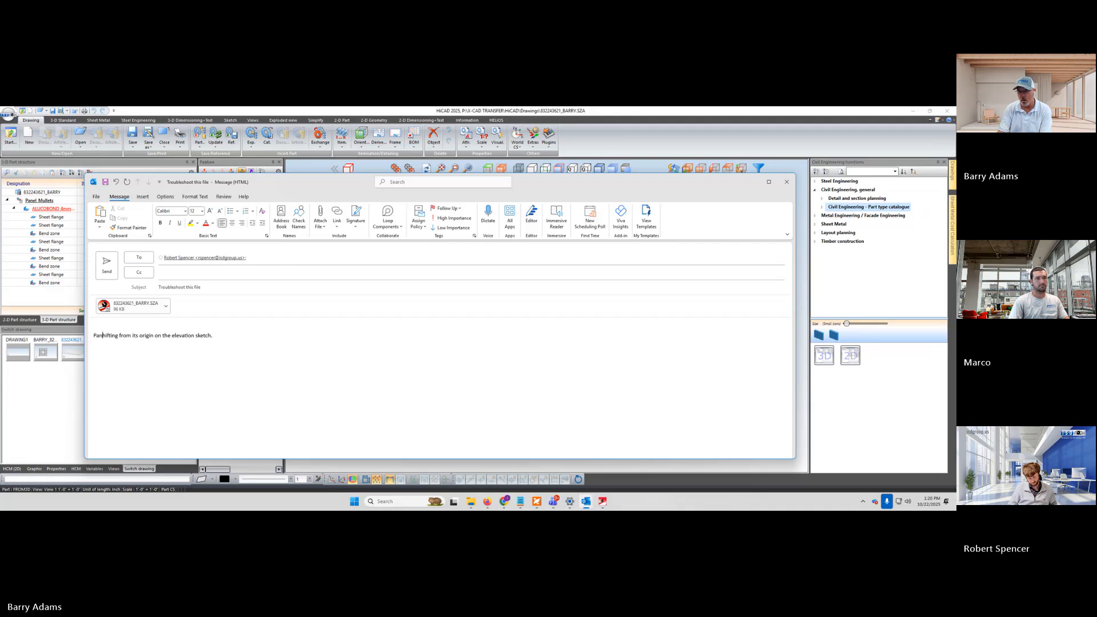
pyautogui.write('el is s')
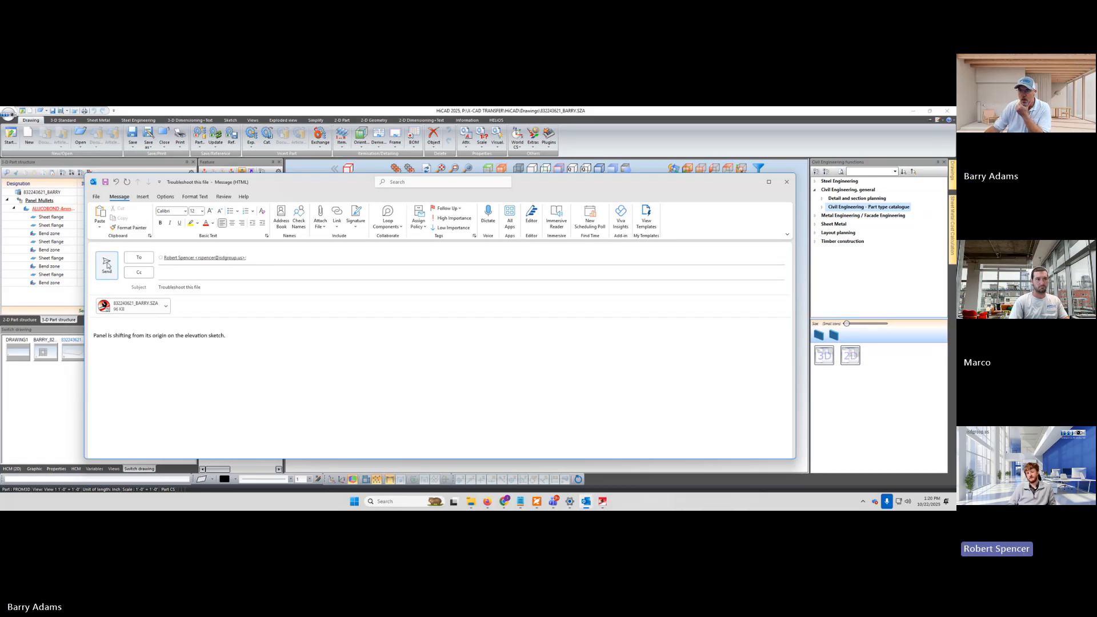
# Step: Send the troubleshooting e-mail and return to the panel drawing in HiCAD
pyautogui.click(107, 265)
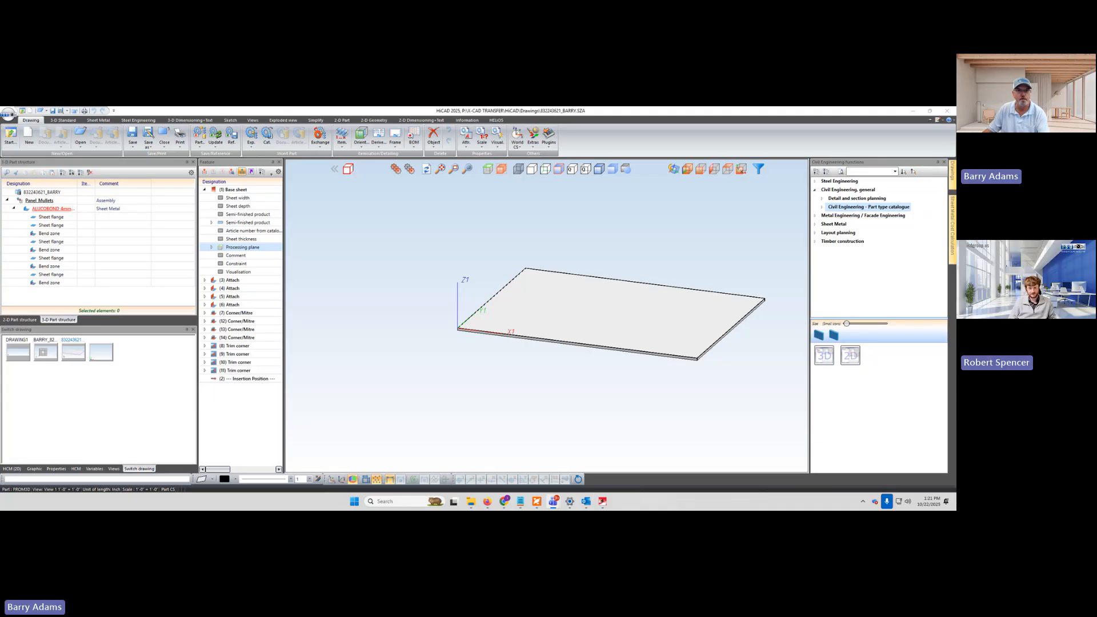
pyautogui.click(444, 321)
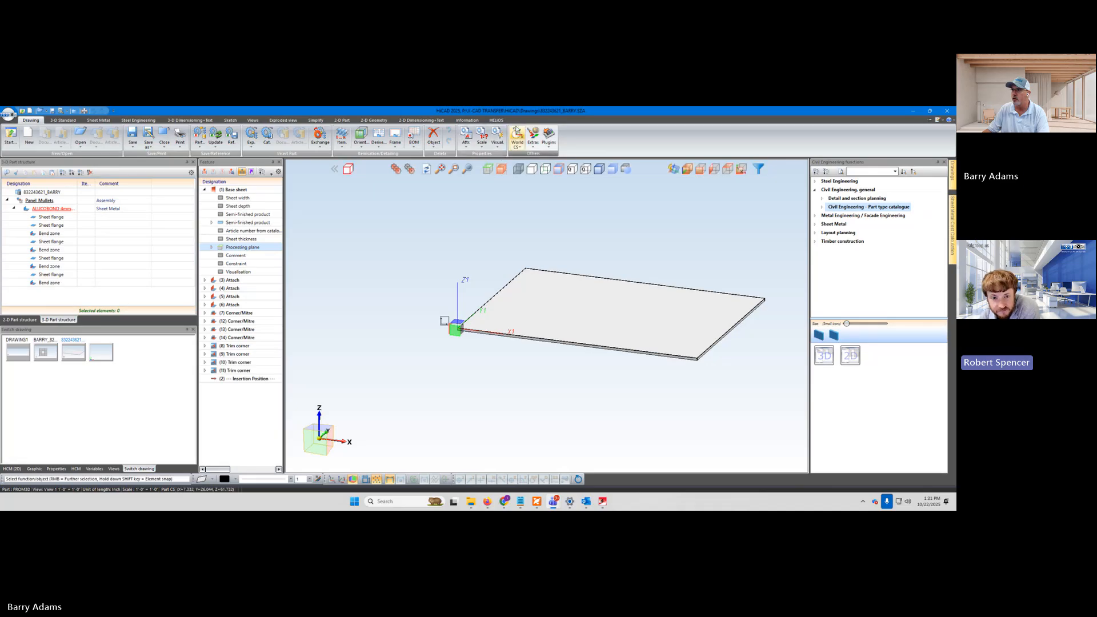